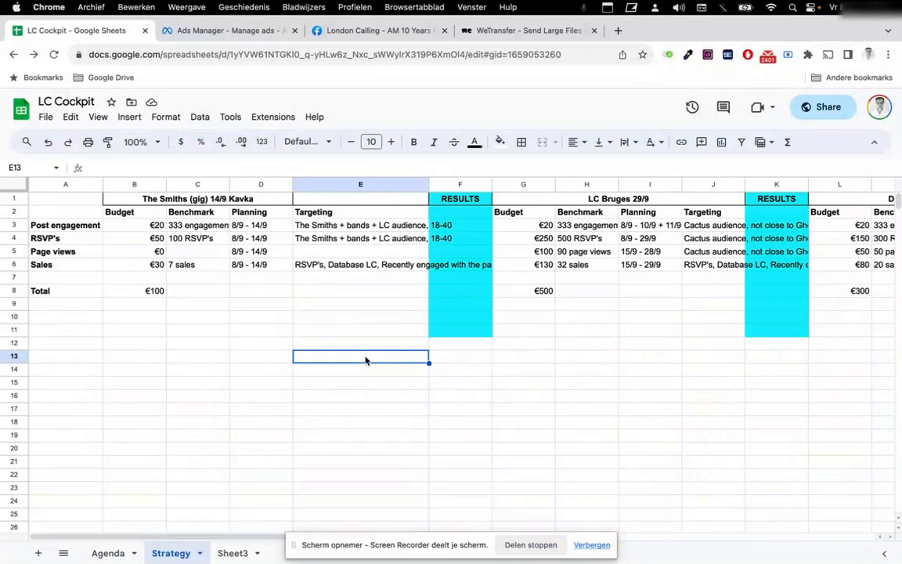
Review the event plans across the Strategy sheet and open the Audiences tool in Ads Manager.
{"action": "scroll", "coordinate": [365, 360], "scroll_direction": "right", "scroll_amount": 6}
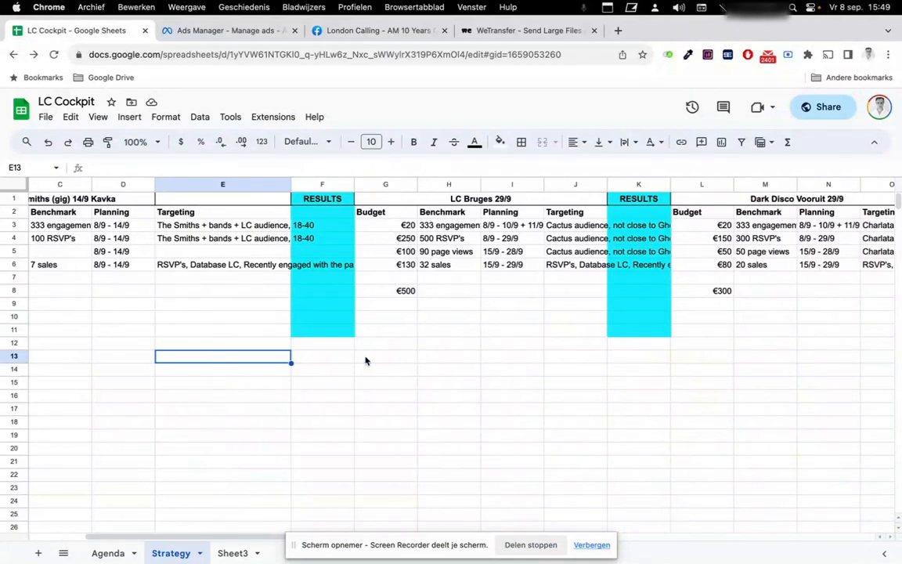
{"action": "scroll", "coordinate": [365, 360], "scroll_direction": "right", "scroll_amount": 3}
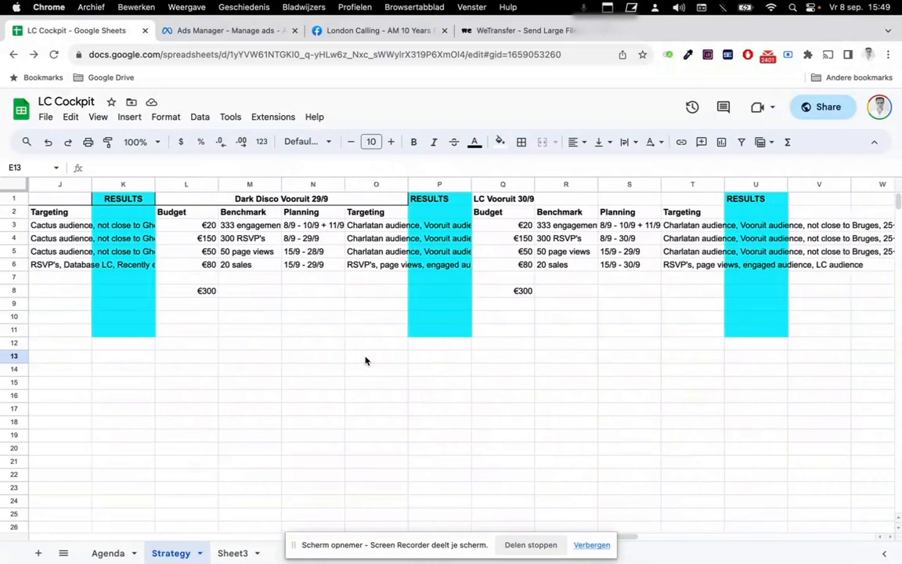
{"action": "scroll", "coordinate": [365, 360], "scroll_direction": "right", "scroll_amount": 1}
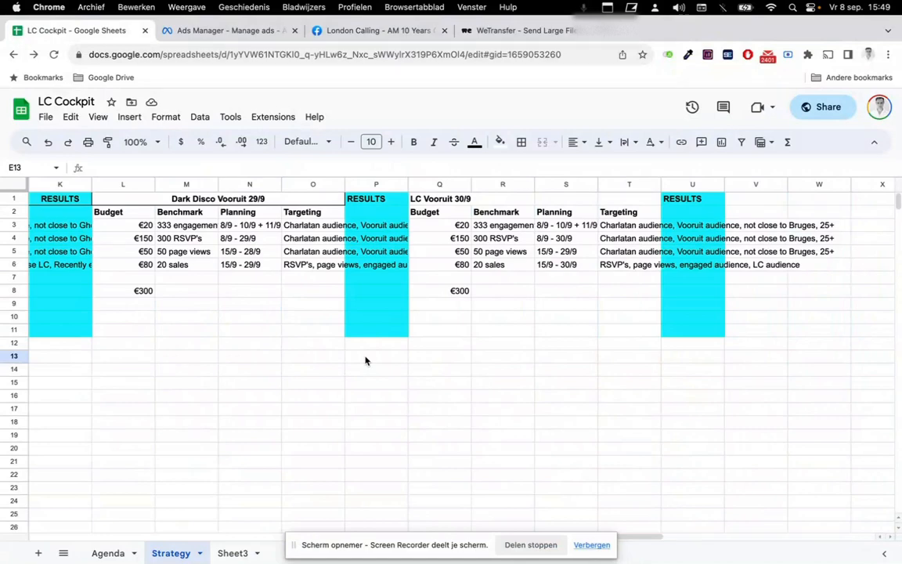
{"action": "scroll", "coordinate": [365, 360], "scroll_direction": "left", "scroll_amount": 10}
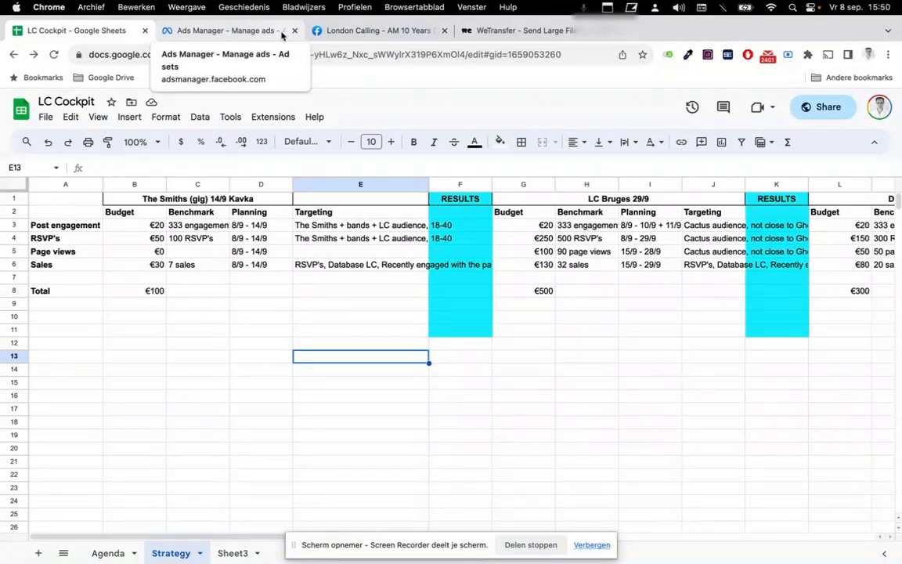
{"action": "left_click", "coordinate": [254, 32]}
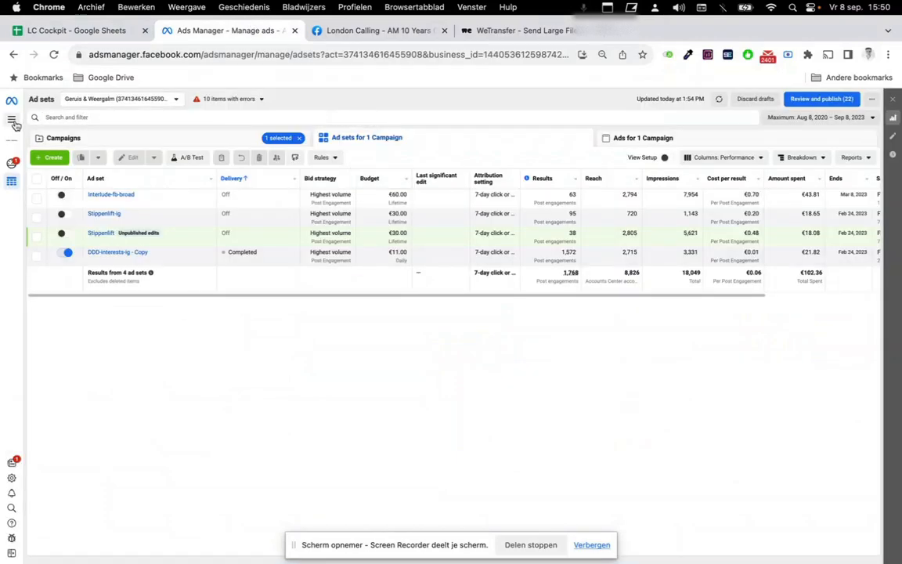
{"action": "left_click", "coordinate": [12, 121]}
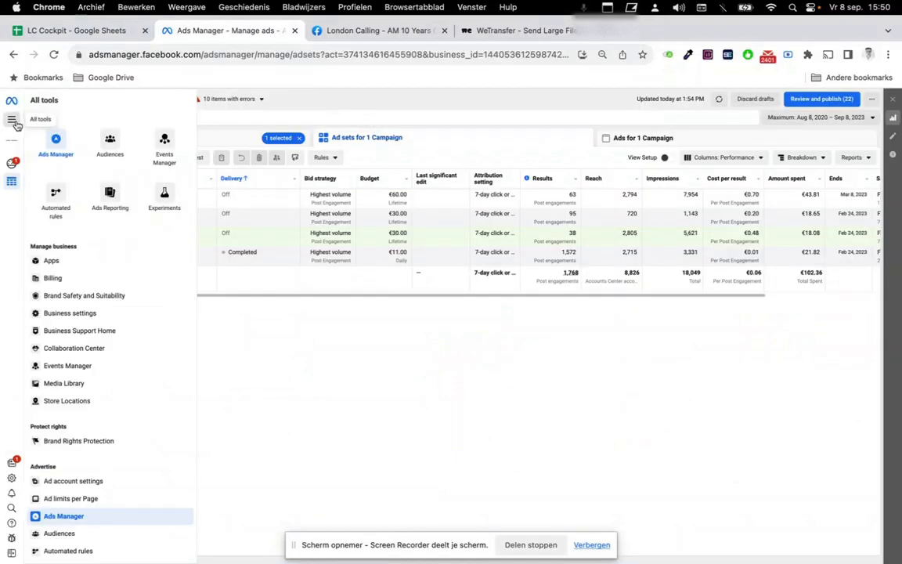
{"action": "left_click", "coordinate": [117, 145]}
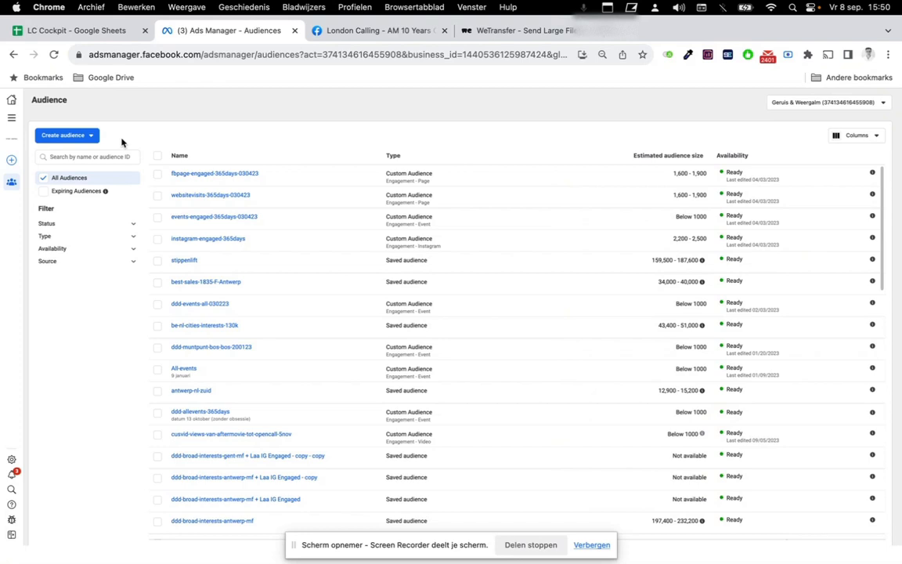
Check The Smiths gig's ad account on the LC Cockpit Agenda sheet and switch the Ads Manager audience list to that account.
{"action": "left_click", "coordinate": [105, 30]}
{"action": "left_click", "coordinate": [109, 552]}
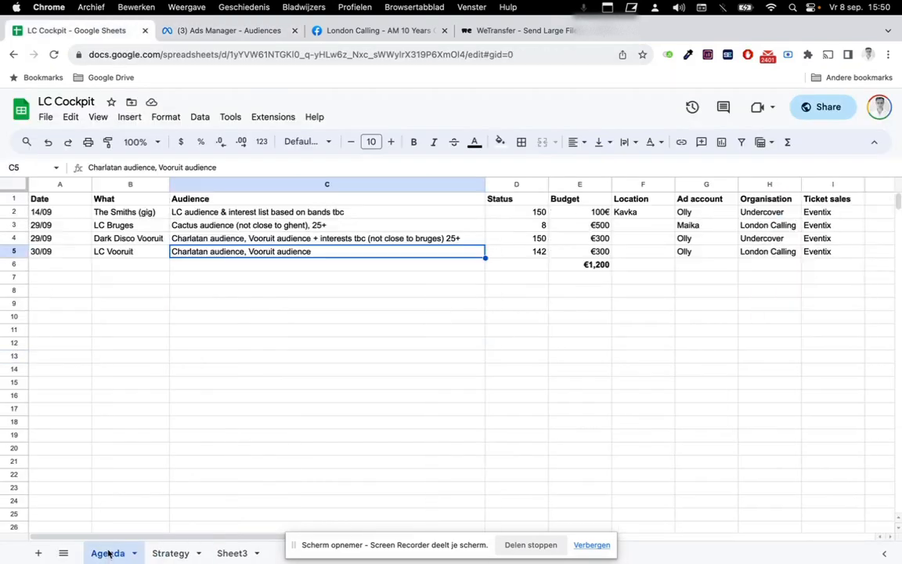
{"action": "left_click", "coordinate": [595, 547]}
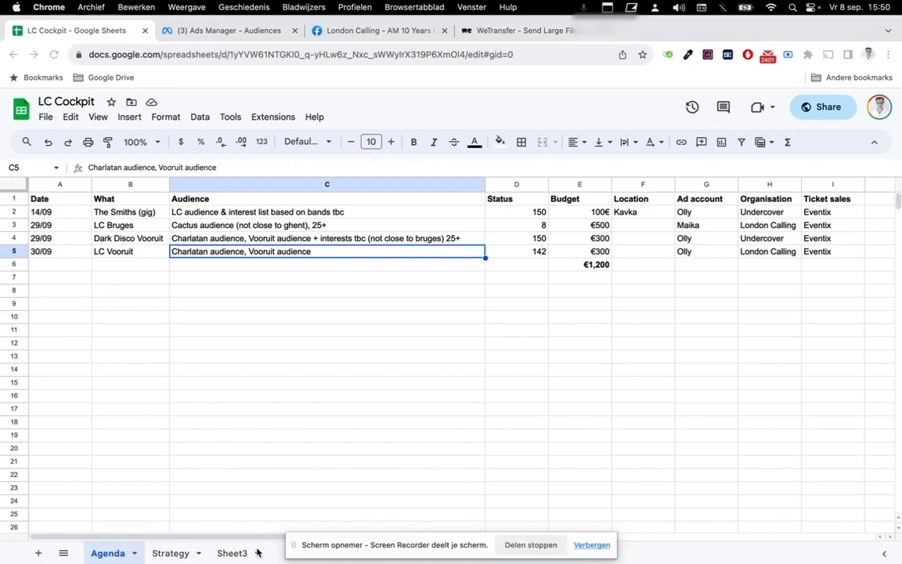
{"action": "left_click", "coordinate": [594, 546]}
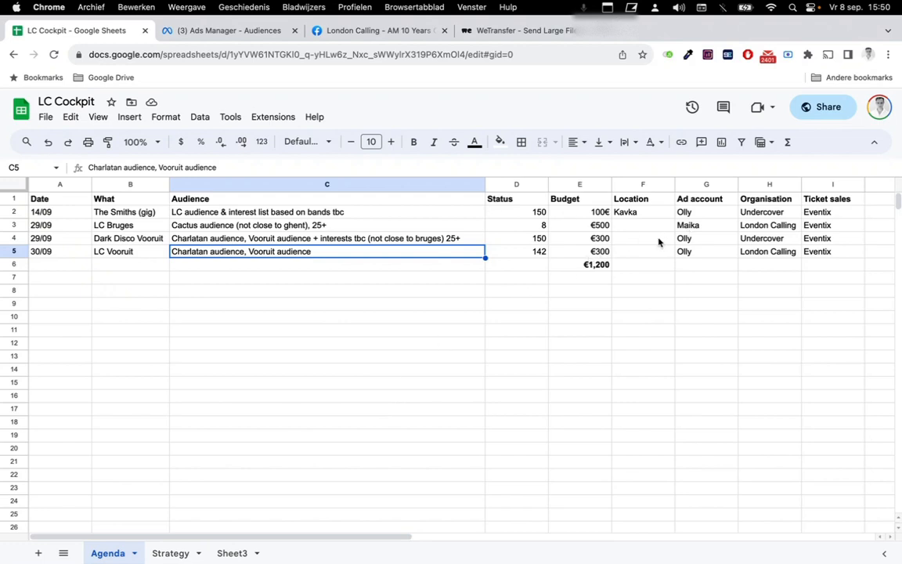
{"action": "left_click", "coordinate": [215, 31]}
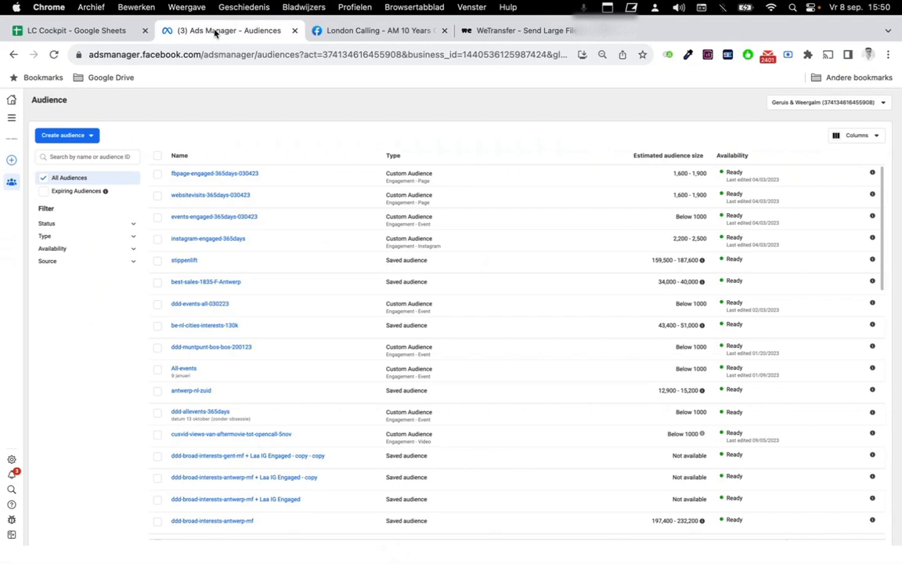
{"action": "left_click", "coordinate": [820, 104]}
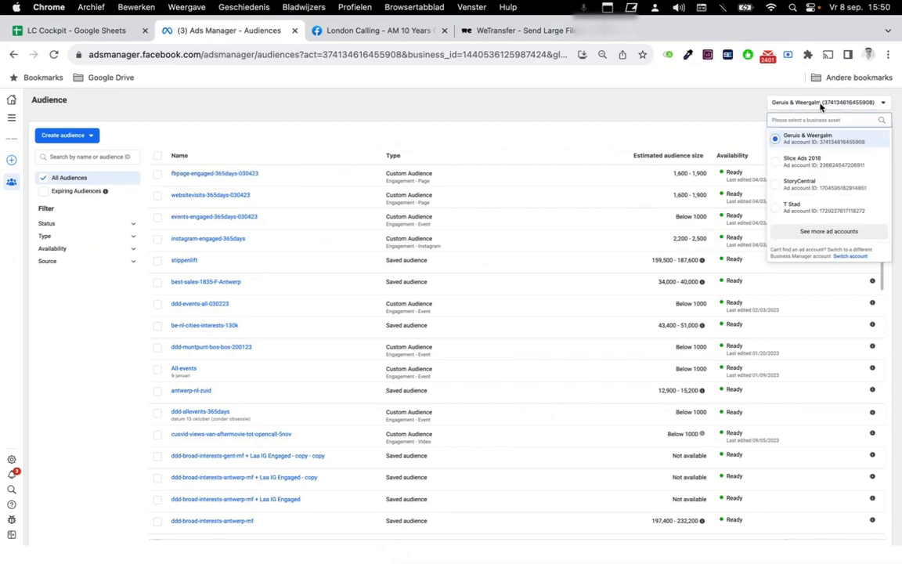
{"action": "left_click", "coordinate": [827, 232]}
{"action": "scroll", "coordinate": [814, 204], "scroll_direction": "down", "scroll_amount": 3}
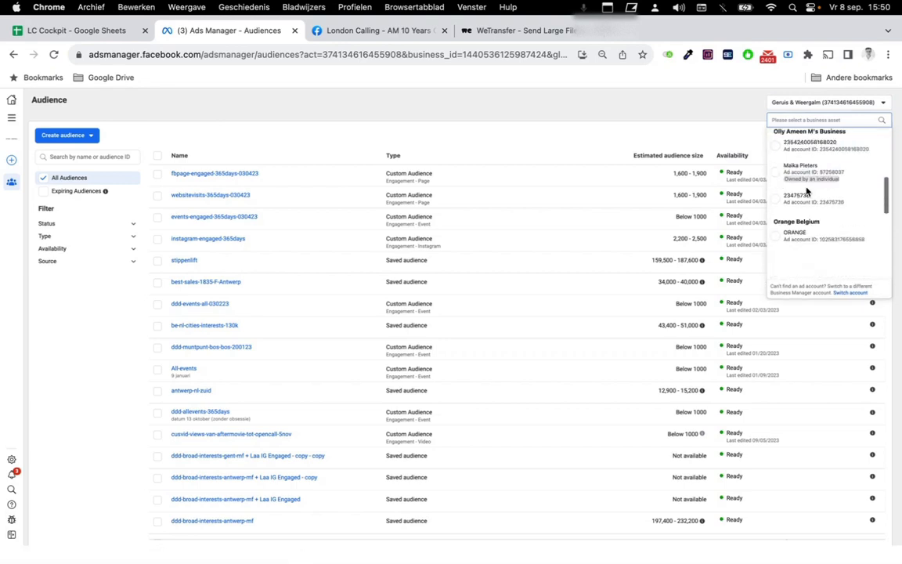
{"action": "scroll", "coordinate": [807, 192], "scroll_direction": "down", "scroll_amount": 5}
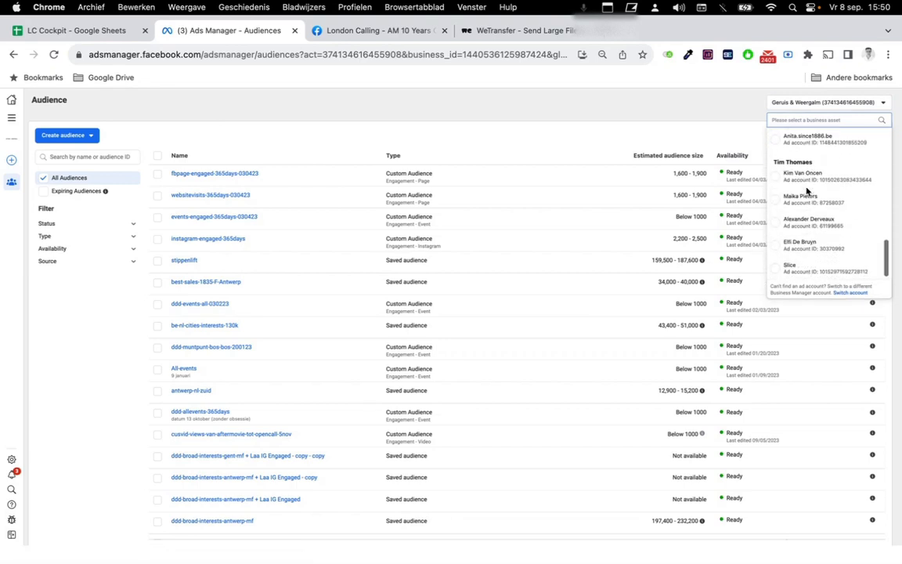
{"action": "scroll", "coordinate": [807, 190], "scroll_direction": "down", "scroll_amount": 2}
{"action": "scroll", "coordinate": [806, 190], "scroll_direction": "up", "scroll_amount": 3}
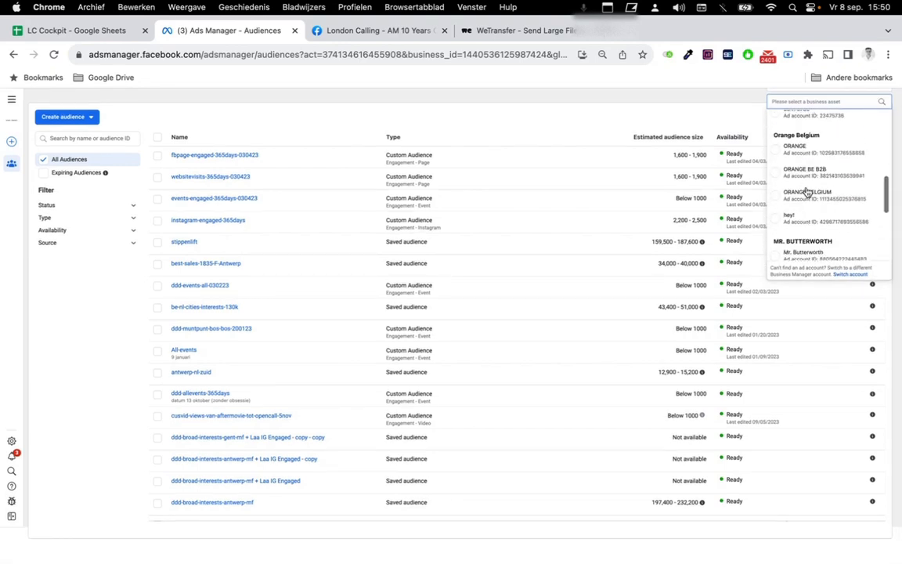
{"action": "scroll", "coordinate": [807, 190], "scroll_direction": "up", "scroll_amount": 2}
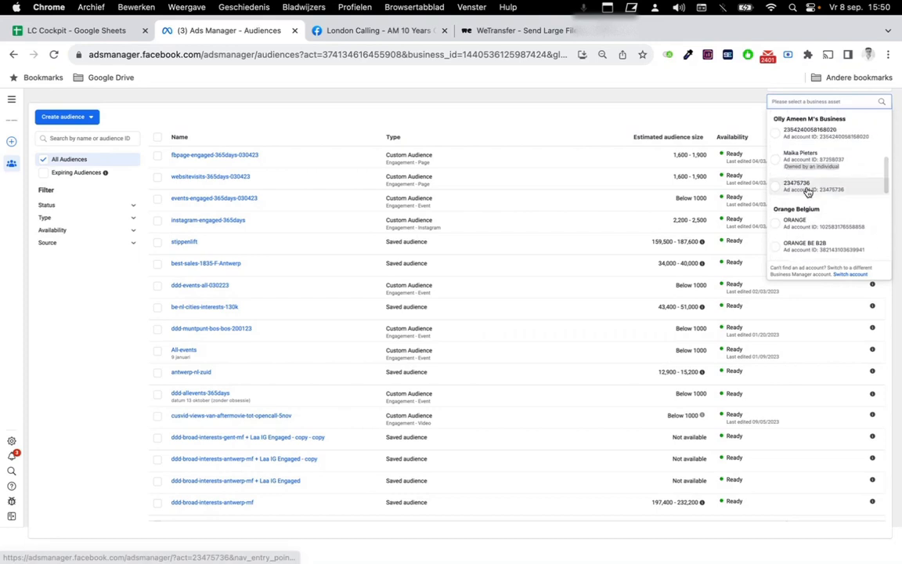
{"action": "left_click", "coordinate": [823, 135]}
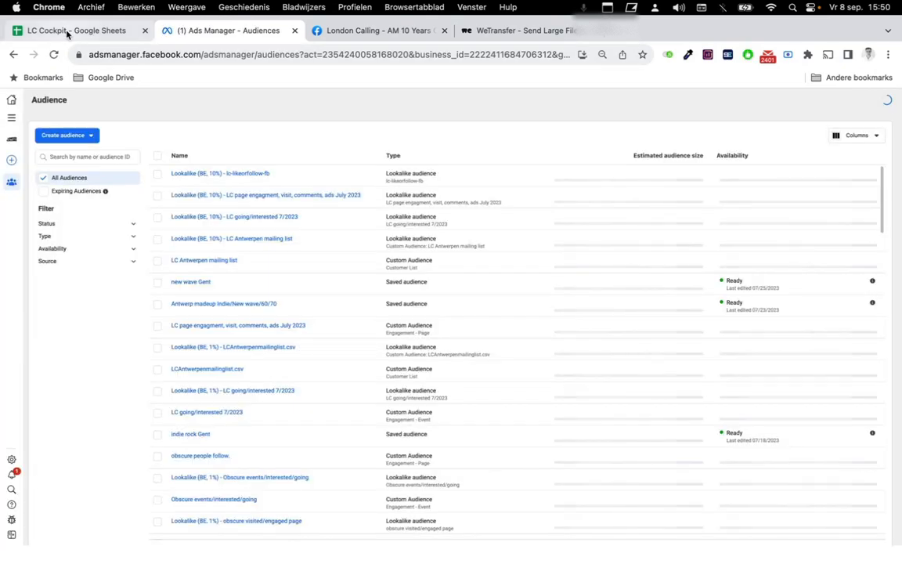
Widen The Smiths gig's Targeting column E on the LC Cockpit Strategy sheet so its full text fits.
{"action": "left_click", "coordinate": [67, 34]}
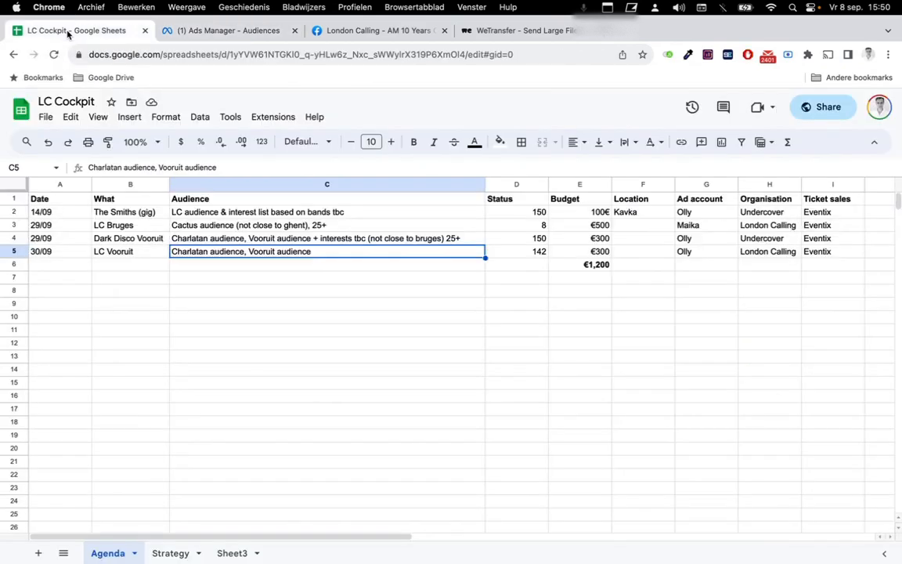
{"action": "left_click", "coordinate": [174, 551]}
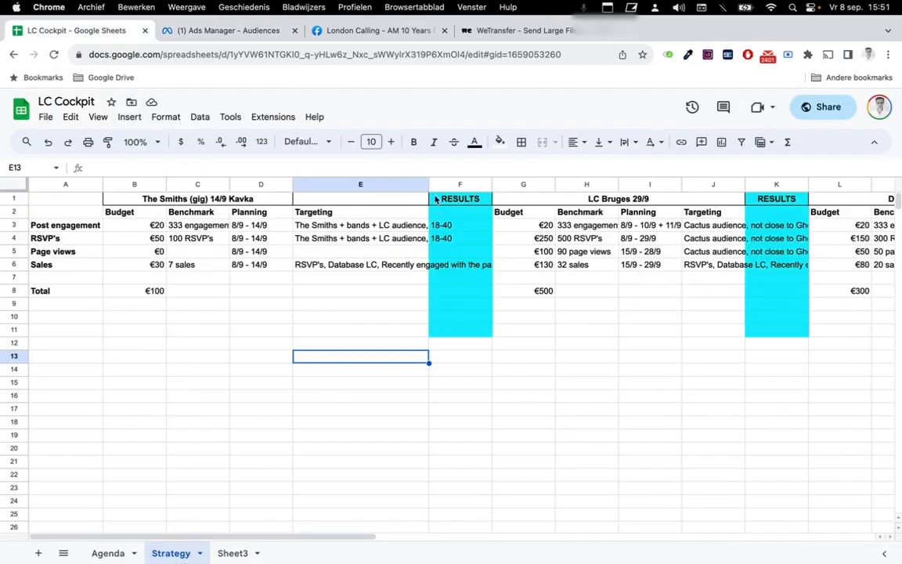
{"action": "left_click_drag", "start_coordinate": [428, 184], "coordinate": [624, 184]}
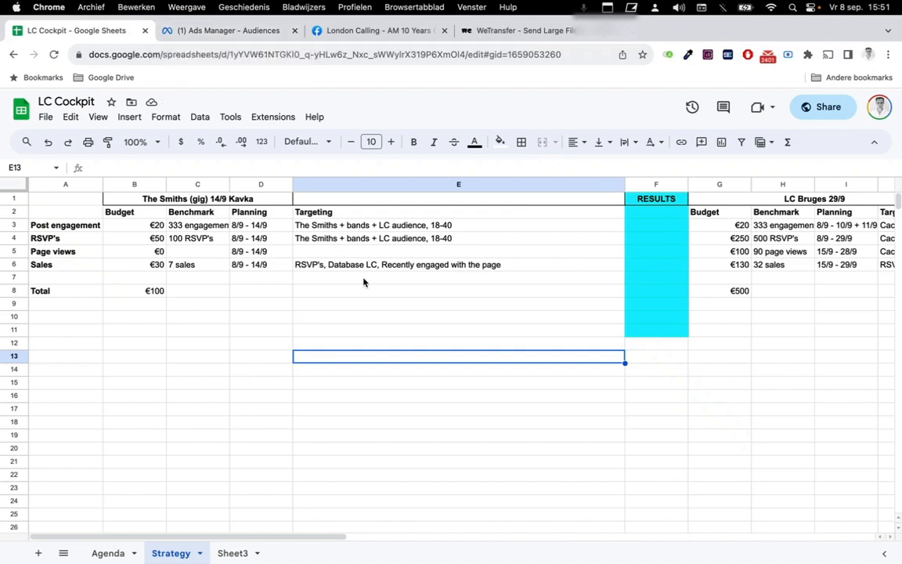
Start a new custom audience in Ads Manager with Events as its source.
{"action": "left_click", "coordinate": [243, 31]}
{"action": "left_click", "coordinate": [88, 136]}
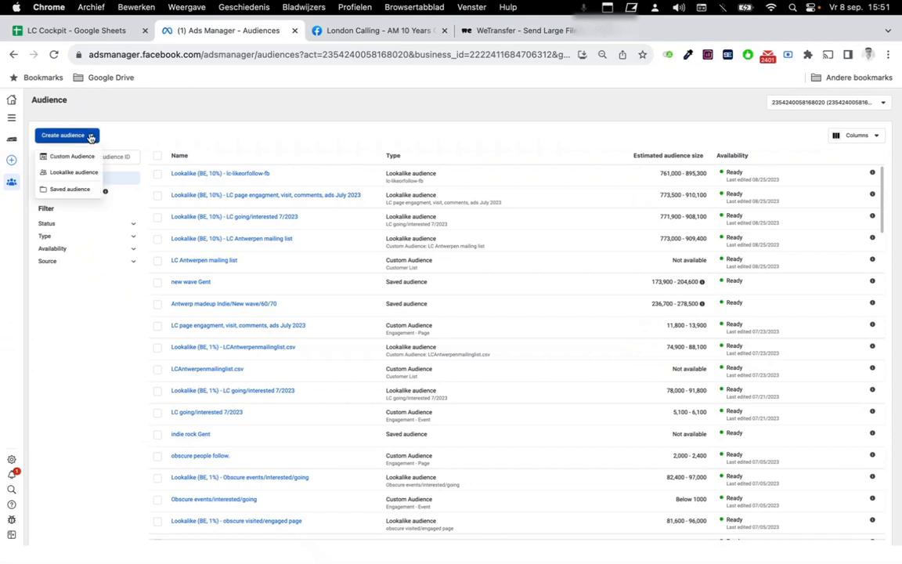
{"action": "left_click", "coordinate": [77, 156]}
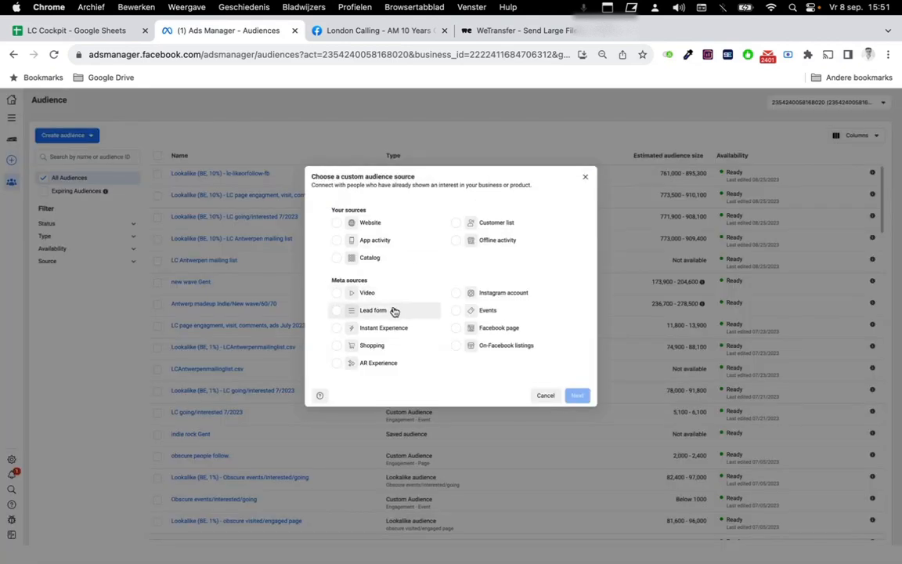
{"action": "left_click", "coordinate": [456, 312]}
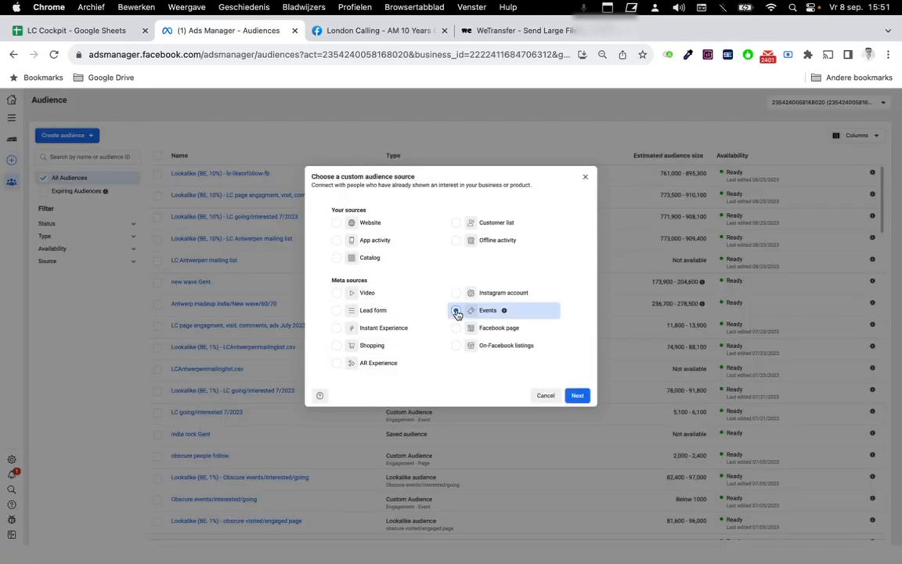
{"action": "left_click", "coordinate": [578, 397]}
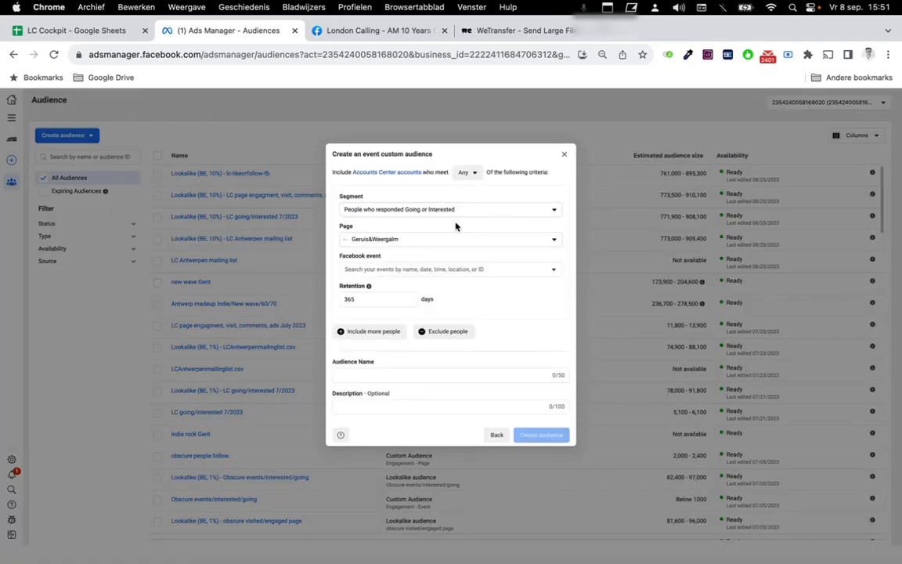
Keep the segment as people who responded Going or Interested and set the page to London Calling.
{"action": "left_click", "coordinate": [482, 211]}
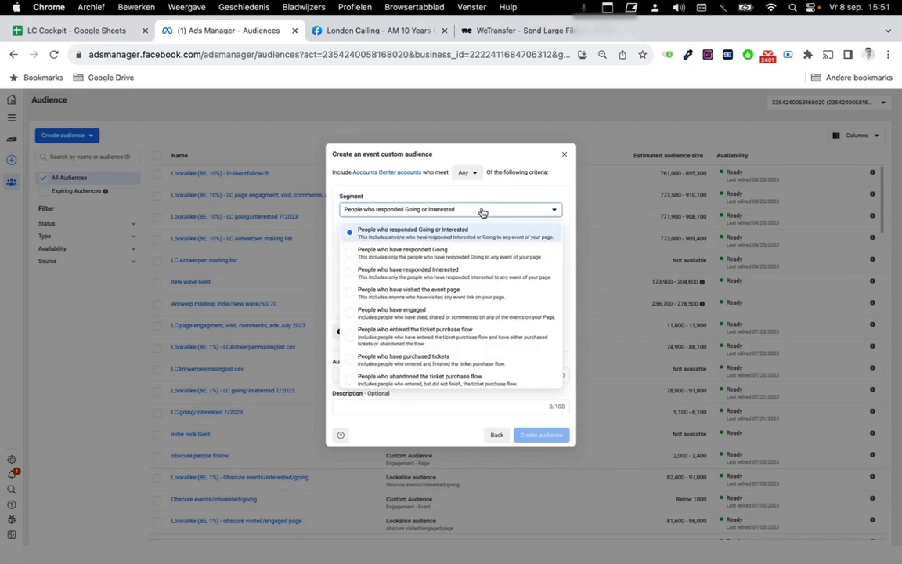
{"action": "left_click", "coordinate": [483, 211]}
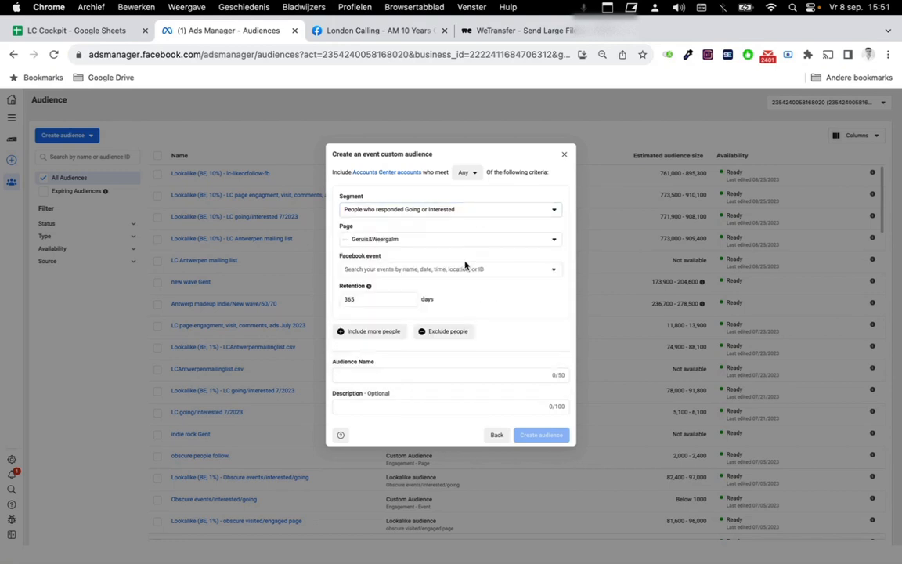
{"action": "left_click", "coordinate": [479, 240]}
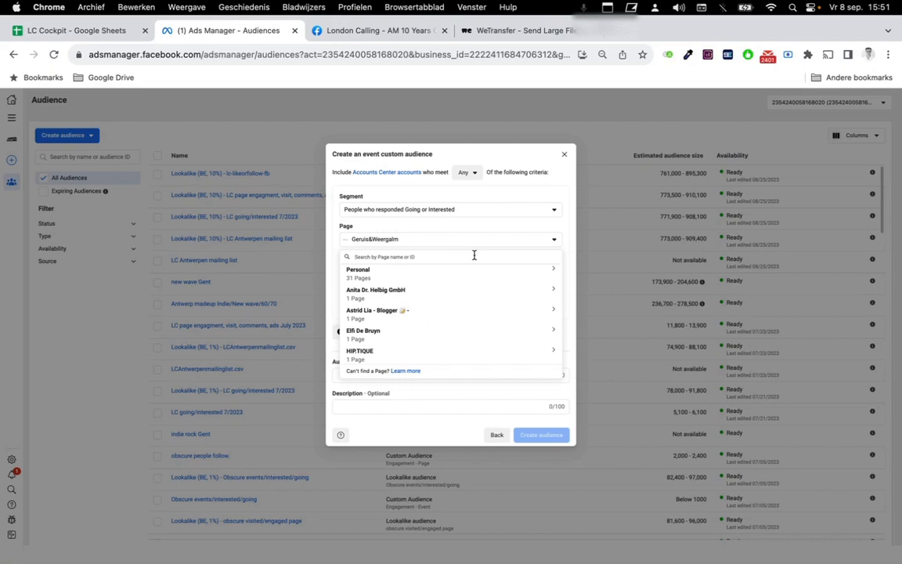
{"action": "type", "text": "london"}
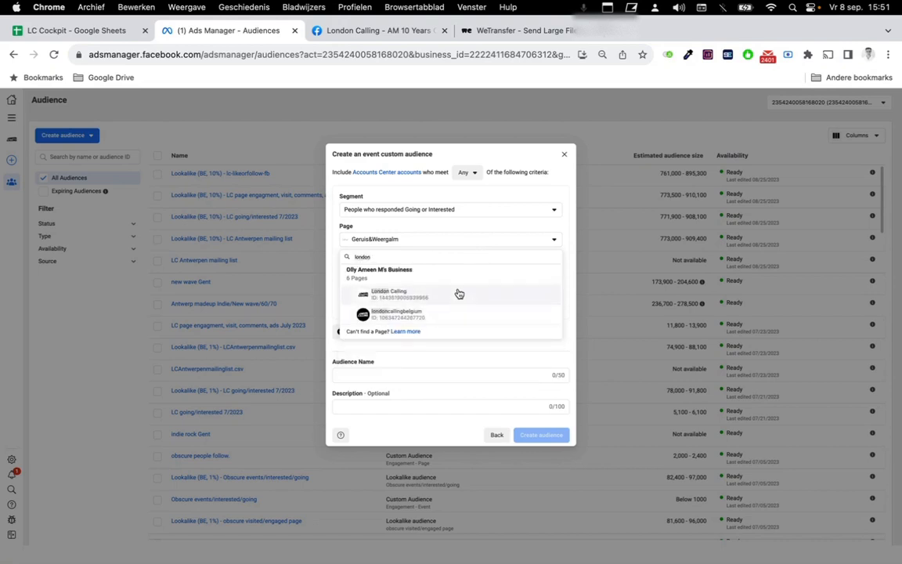
{"action": "left_click", "coordinate": [459, 294]}
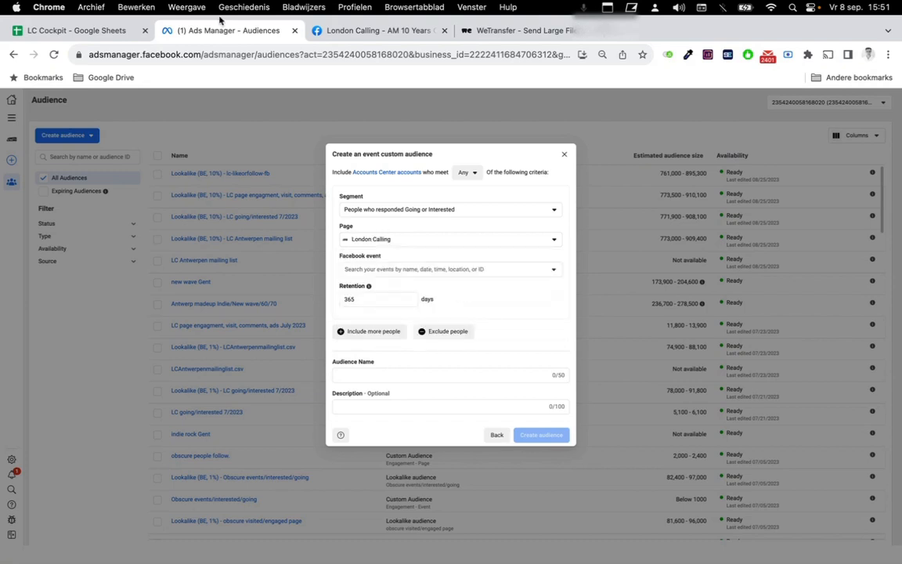
Review the event plans on LC Cockpit's Strategy and Agenda sheets and return to the event audience form in Ads Manager.
{"action": "left_click", "coordinate": [63, 32]}
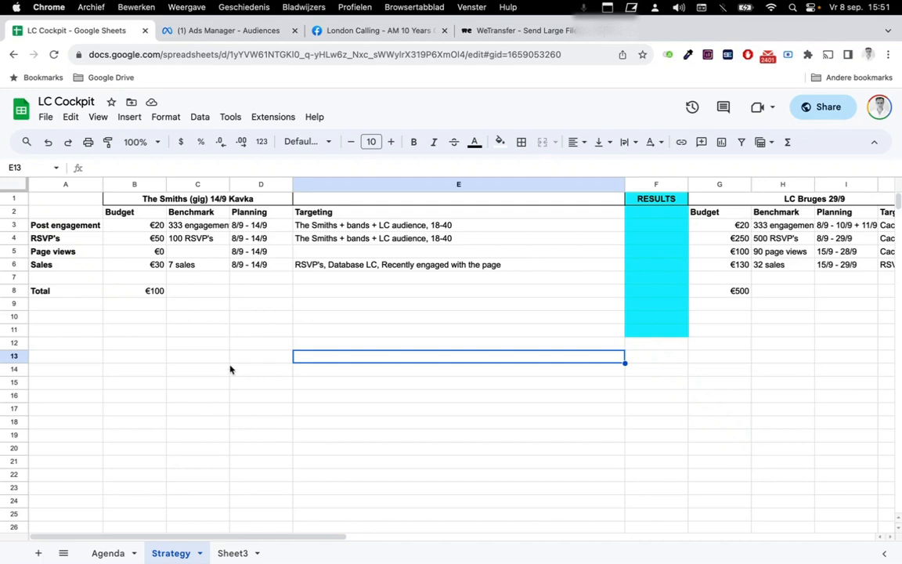
{"action": "scroll", "coordinate": [229, 369], "scroll_direction": "right", "scroll_amount": 10}
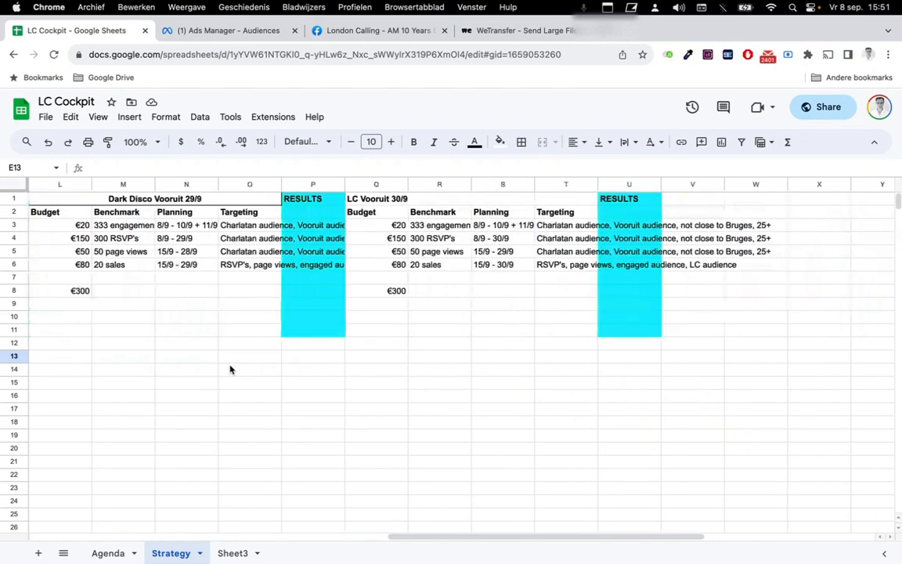
{"action": "left_click", "coordinate": [109, 553]}
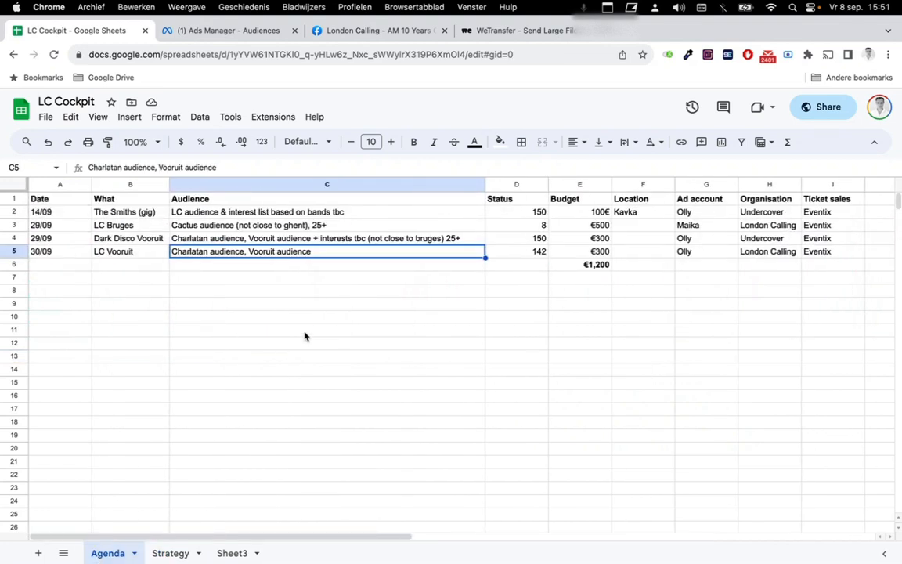
{"action": "left_click", "coordinate": [229, 31]}
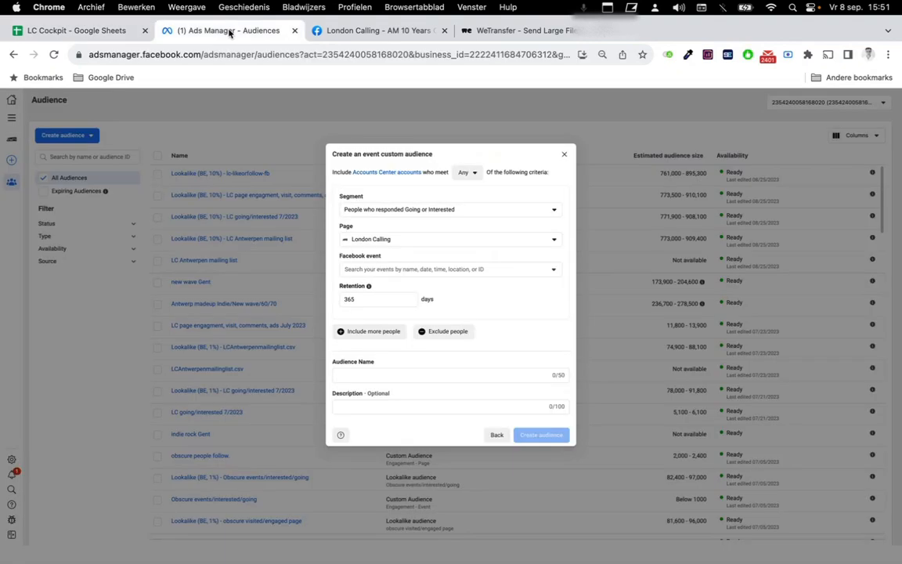
Search the Facebook events for "smiths" and include UNDERCOVER - 40 Years of The Smiths - Antwerpen in the audience.
{"action": "left_click", "coordinate": [415, 242]}
{"action": "left_click", "coordinate": [413, 243]}
{"action": "left_click", "coordinate": [405, 271]}
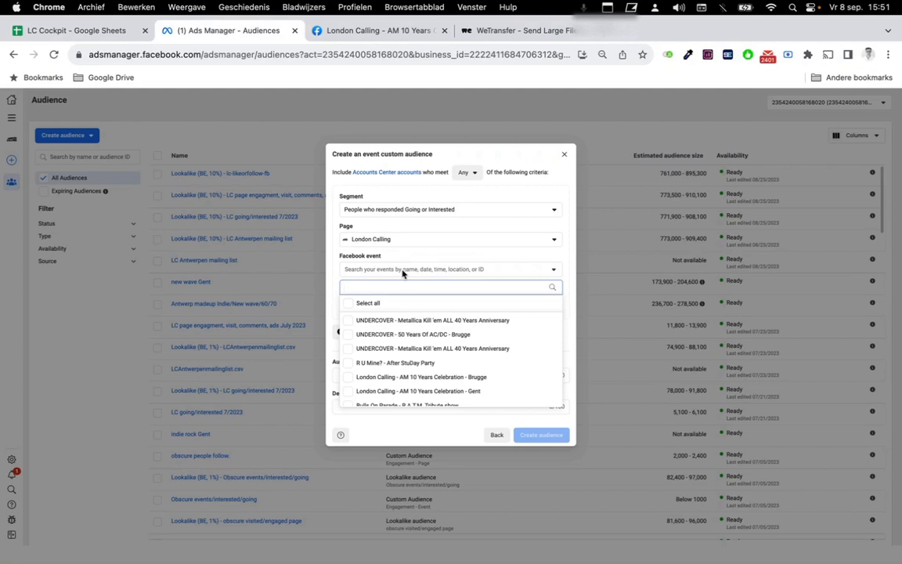
{"action": "left_click", "coordinate": [395, 288]}
{"action": "type", "text": "smiths"}
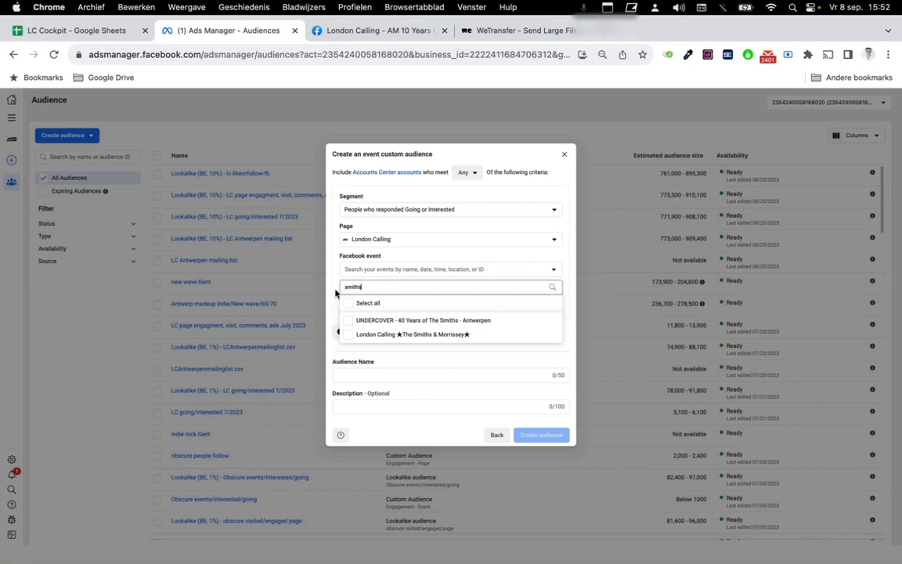
{"action": "left_click", "coordinate": [348, 325]}
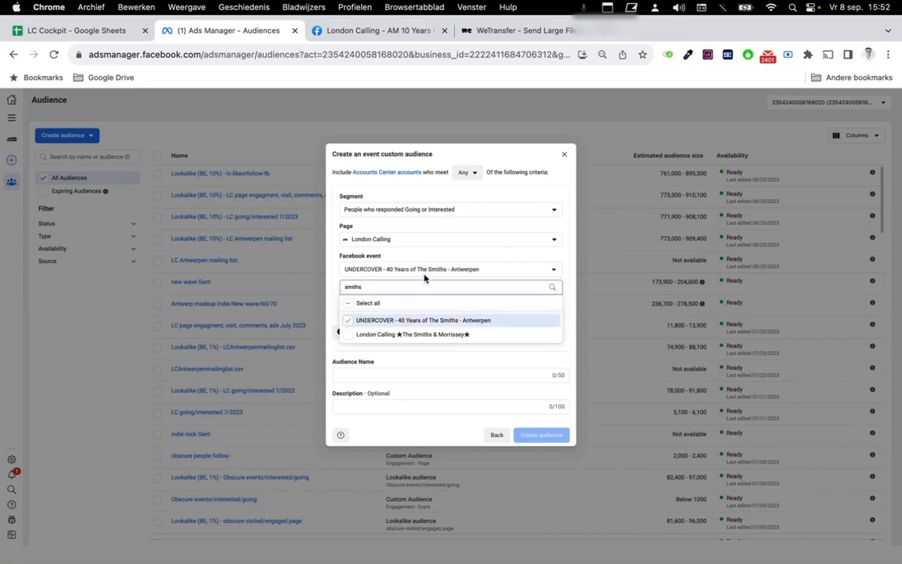
Name the audience Undercover-TheSmiths-1409-Allgoing_and_interested, create it and close the confirmation.
{"action": "left_click", "coordinate": [366, 375]}
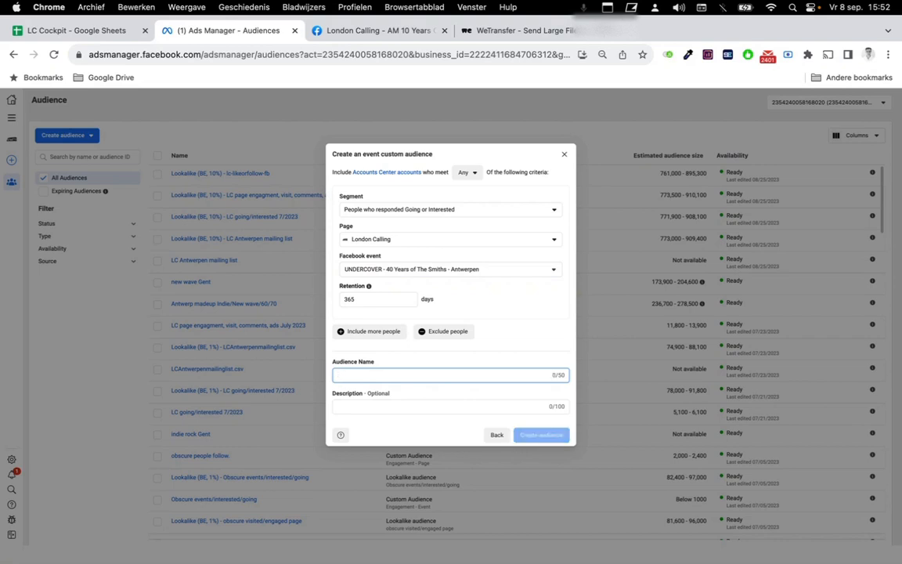
{"action": "type", "text": "cus"}
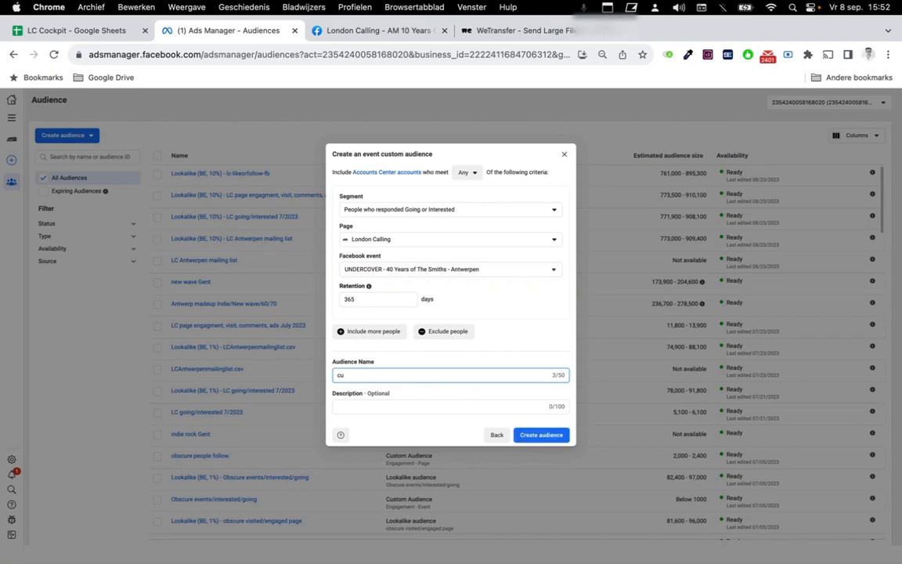
{"action": "key", "text": "BackSpace"}
{"action": "key", "text": "BackSpace"}
{"action": "key", "text": "BackSpace"}
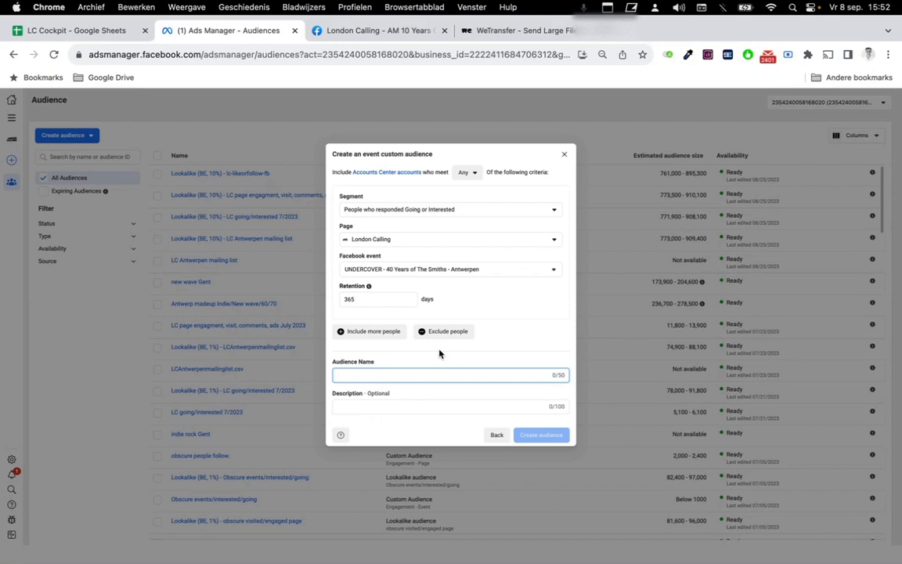
{"action": "type", "text": "UCnder"}
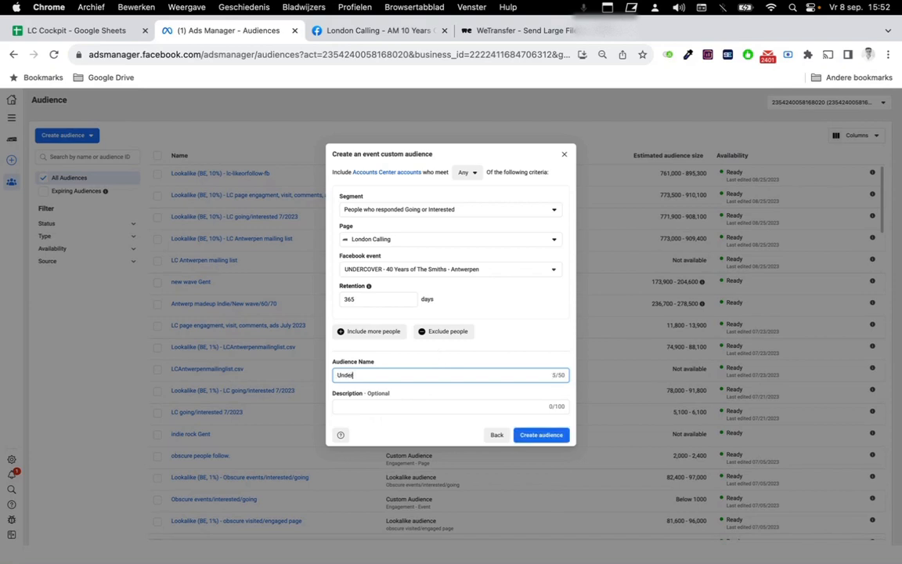
{"action": "type", "text": "cover-TheSmiths-"}
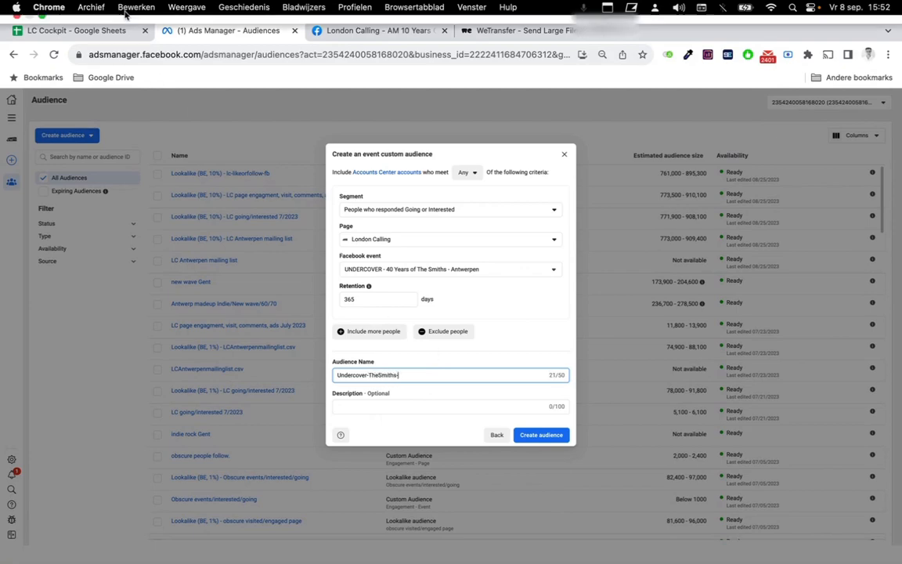
{"action": "left_click", "coordinate": [89, 29]}
{"action": "left_click", "coordinate": [186, 32]}
{"action": "type", "text": "-1409"}
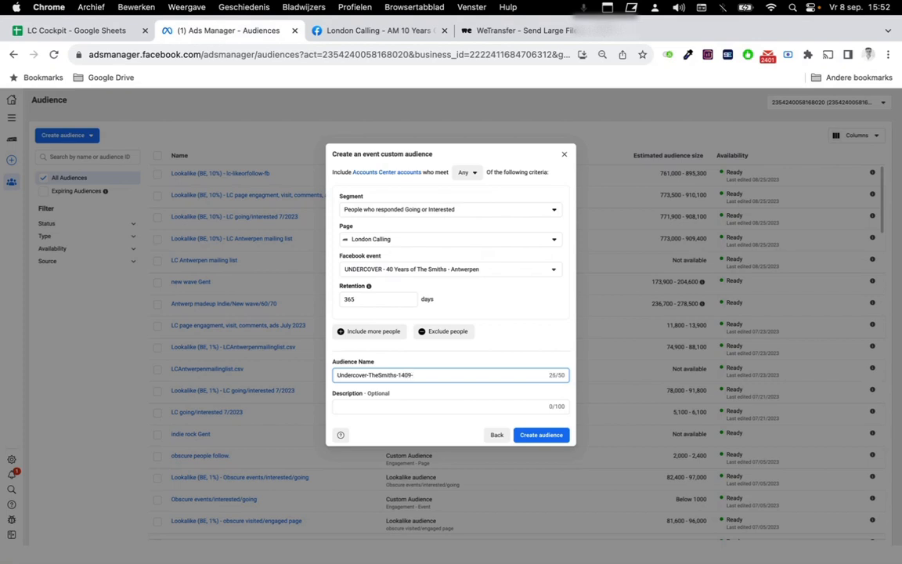
{"action": "type", "text": "-Allgoing_and_interested"}
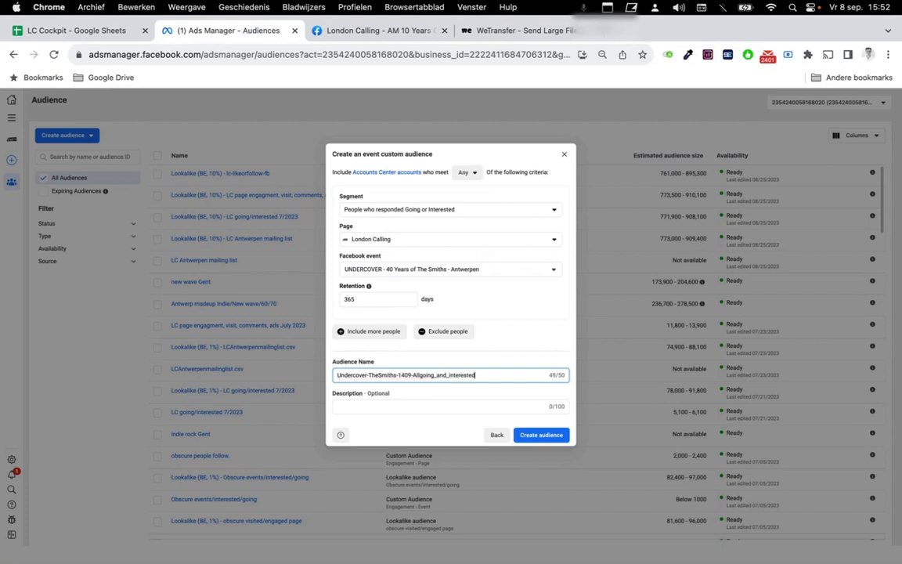
{"action": "left_click", "coordinate": [551, 435]}
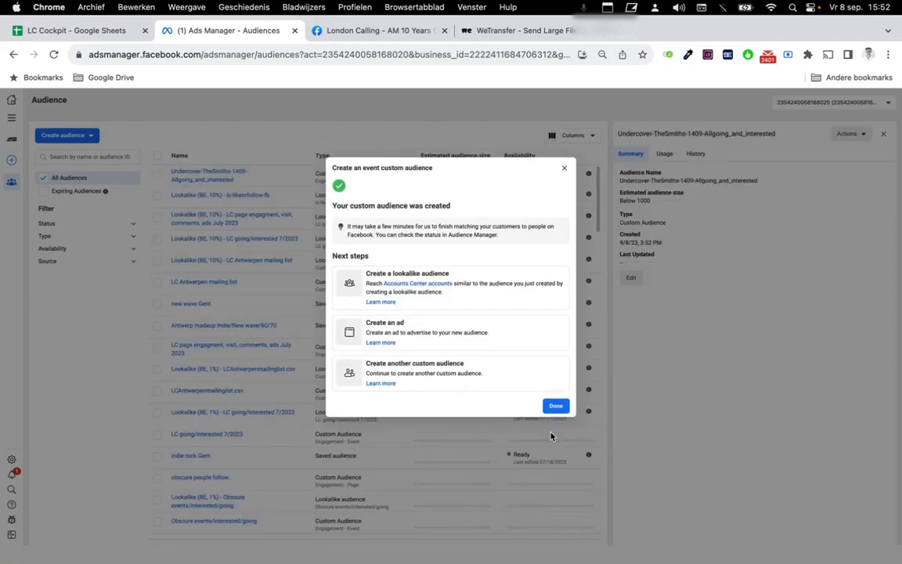
{"action": "left_click", "coordinate": [555, 416]}
Start another custom audience with Events as its source and set the page to Undercover.
{"action": "left_click", "coordinate": [78, 135]}
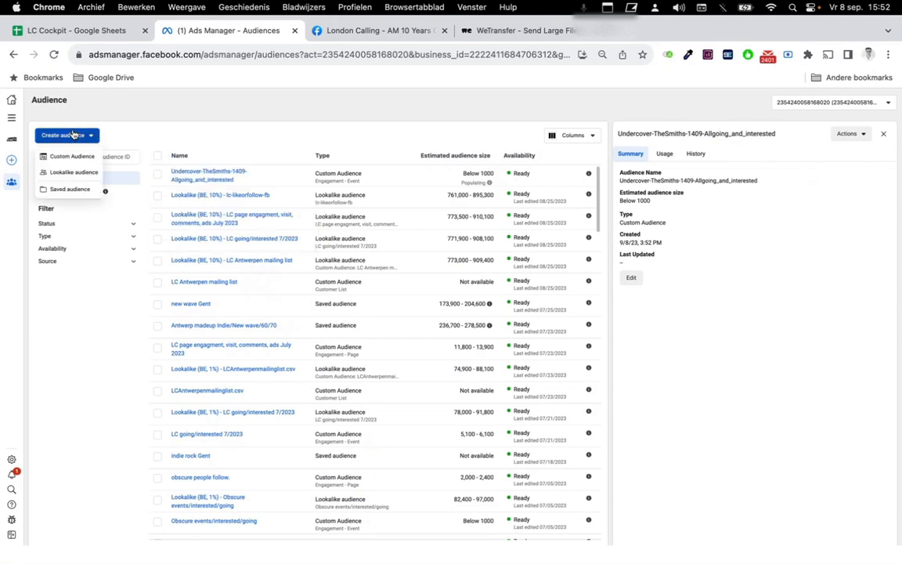
{"action": "left_click", "coordinate": [71, 155]}
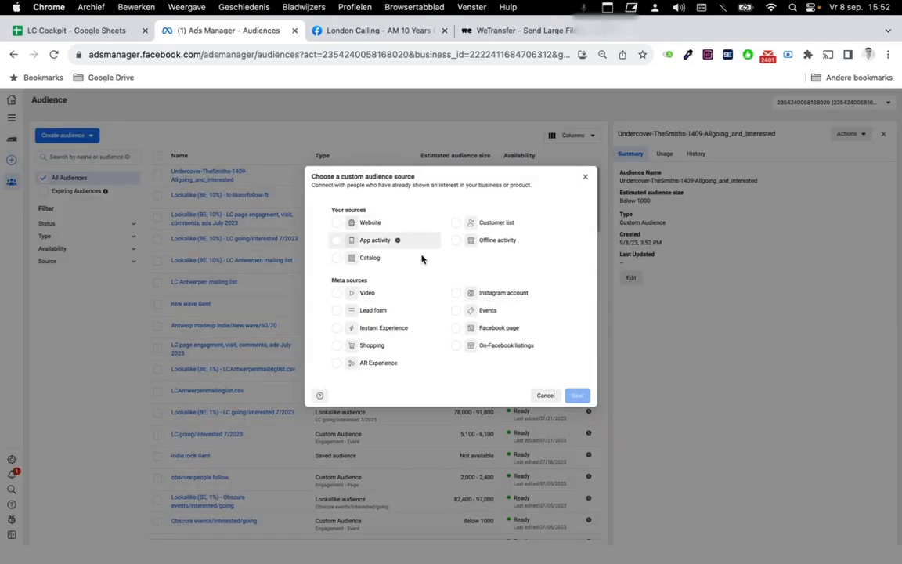
{"action": "left_click", "coordinate": [498, 312]}
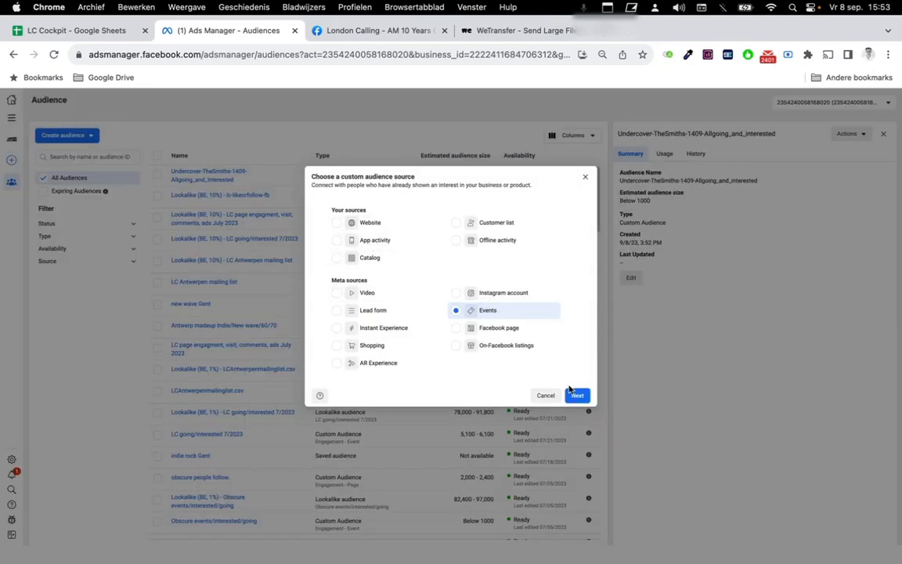
{"action": "left_click", "coordinate": [577, 396]}
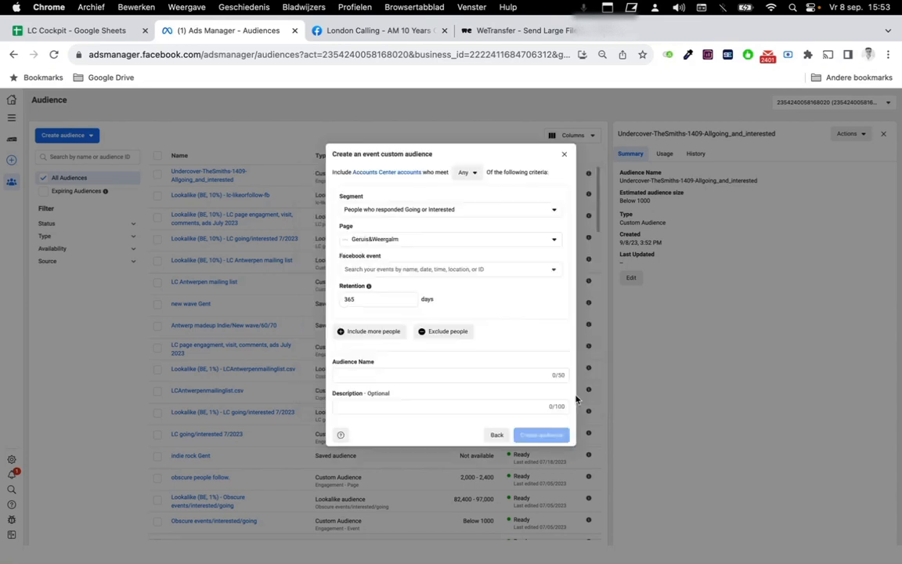
{"action": "left_click", "coordinate": [403, 238]}
{"action": "type", "text": "undercover"}
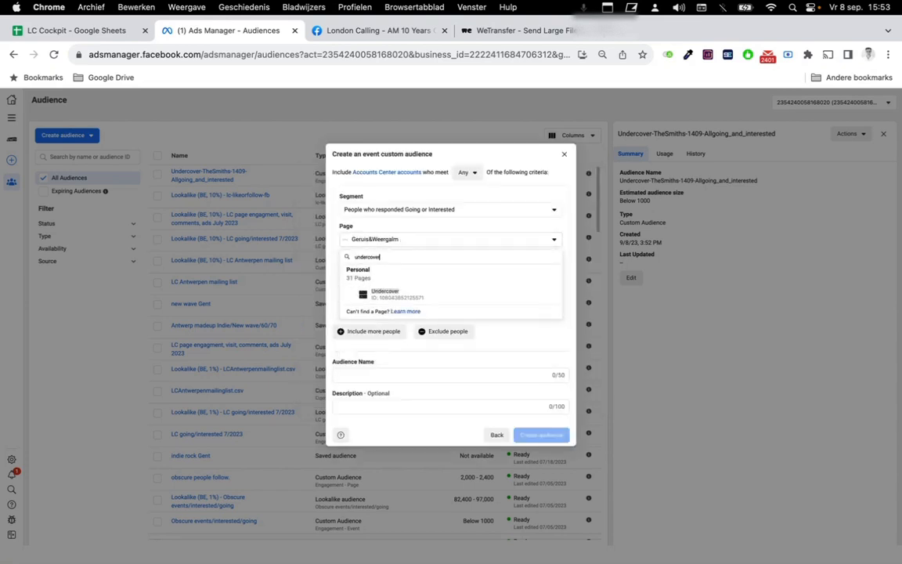
{"action": "left_click", "coordinate": [400, 294]}
Include all of the Undercover page's Facebook events in the audience and review the selected events.
{"action": "left_click", "coordinate": [400, 270]}
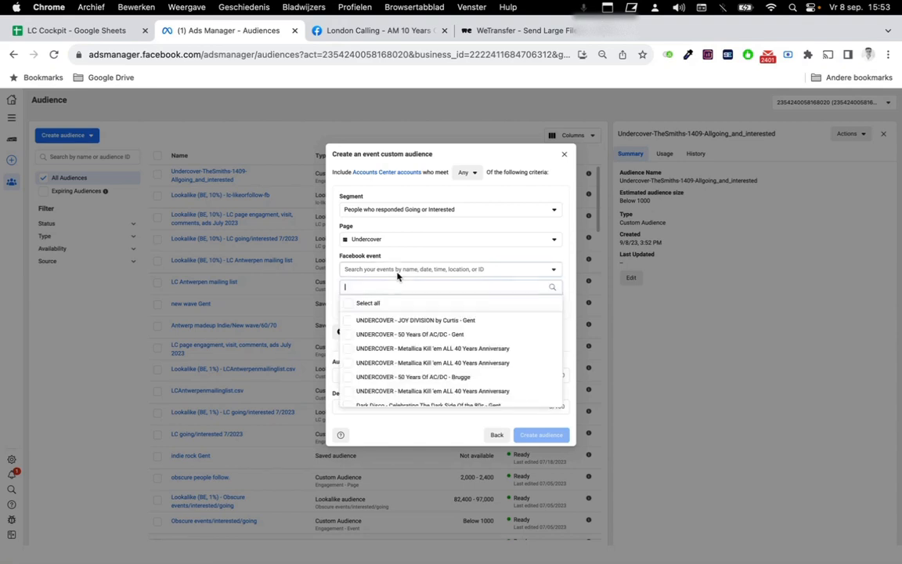
{"action": "left_click", "coordinate": [348, 306]}
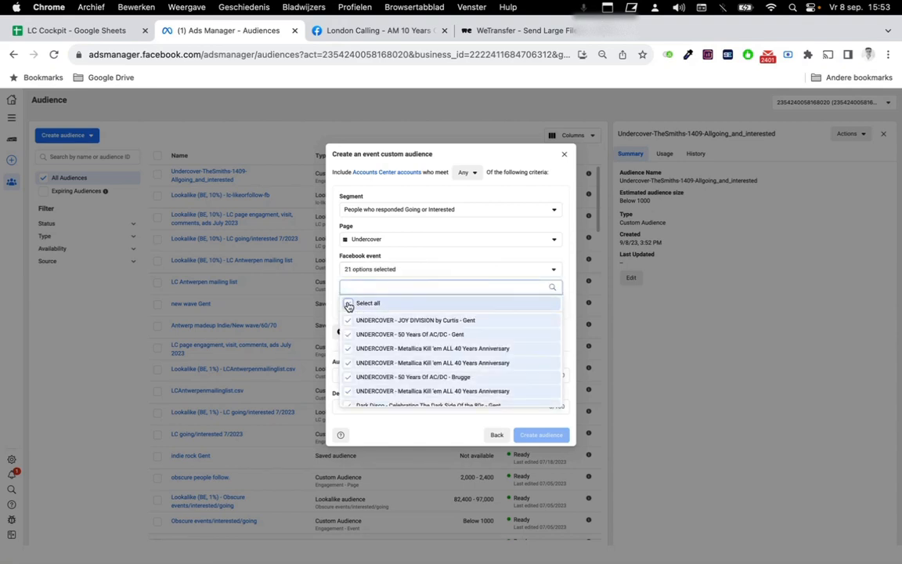
{"action": "left_click", "coordinate": [452, 260]}
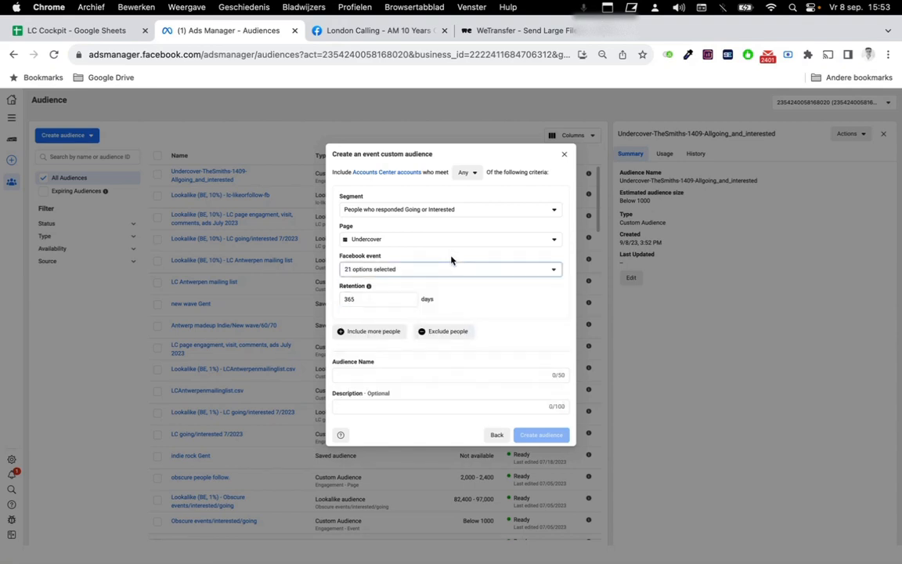
{"action": "left_click", "coordinate": [389, 269]}
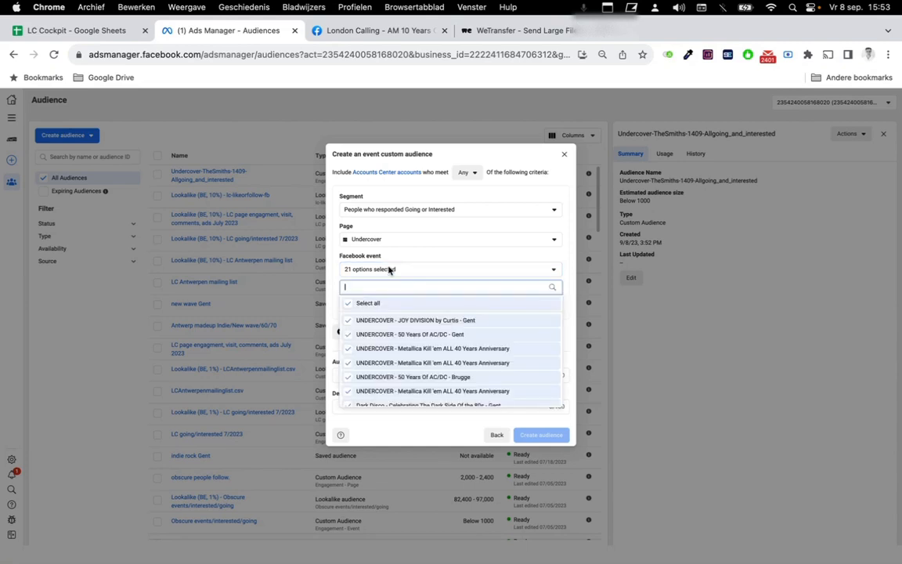
{"action": "scroll", "coordinate": [437, 371], "scroll_direction": "down", "scroll_amount": 5}
{"action": "scroll", "coordinate": [437, 371], "scroll_direction": "down", "scroll_amount": 5}
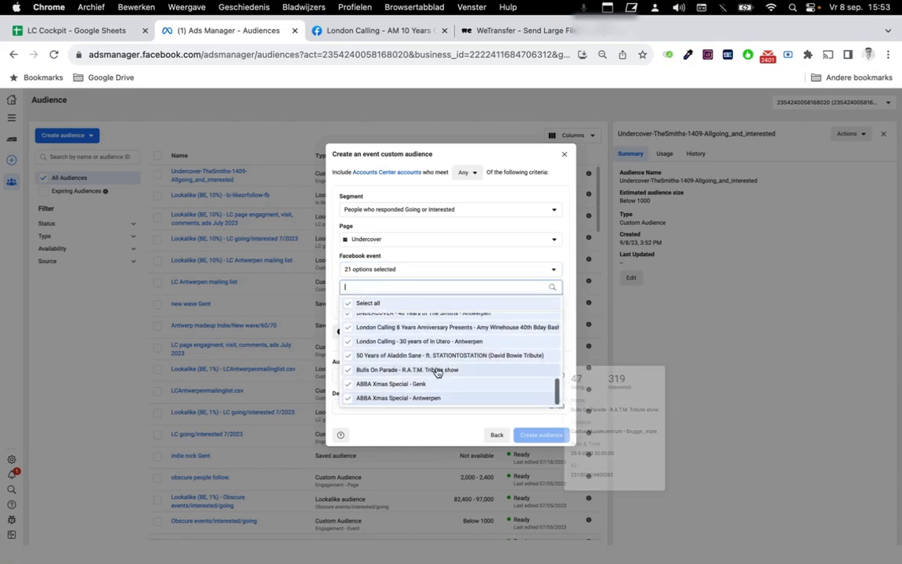
{"action": "scroll", "coordinate": [437, 372], "scroll_direction": "up", "scroll_amount": 5}
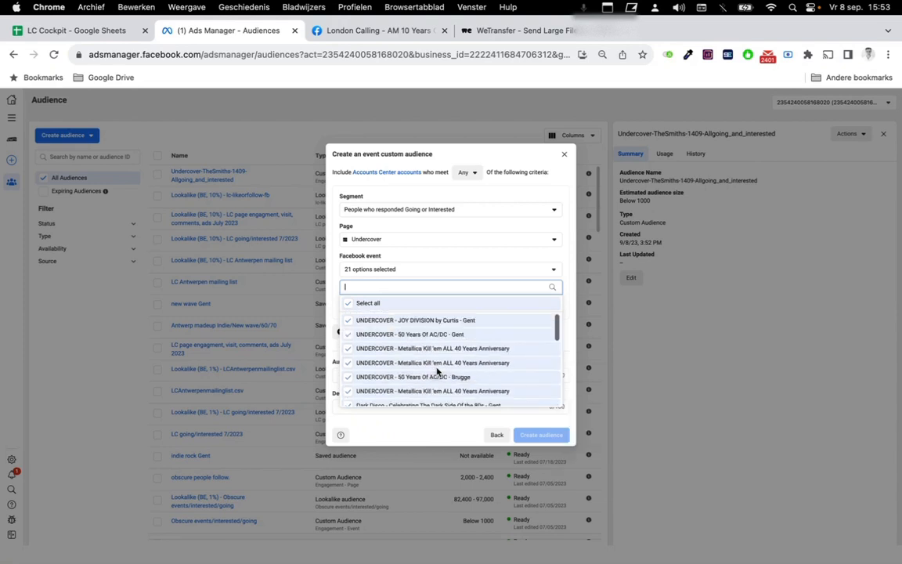
{"action": "left_click", "coordinate": [464, 271]}
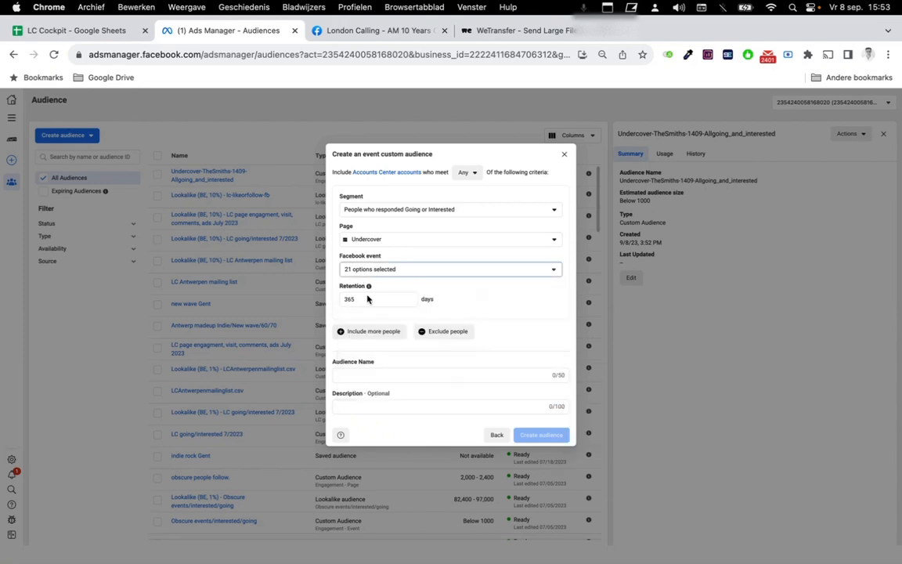
Name the audience Undercover-Allevents-0809-allgoing_and_interested, create it, and close the confirmation and its details.
{"action": "left_click", "coordinate": [373, 376]}
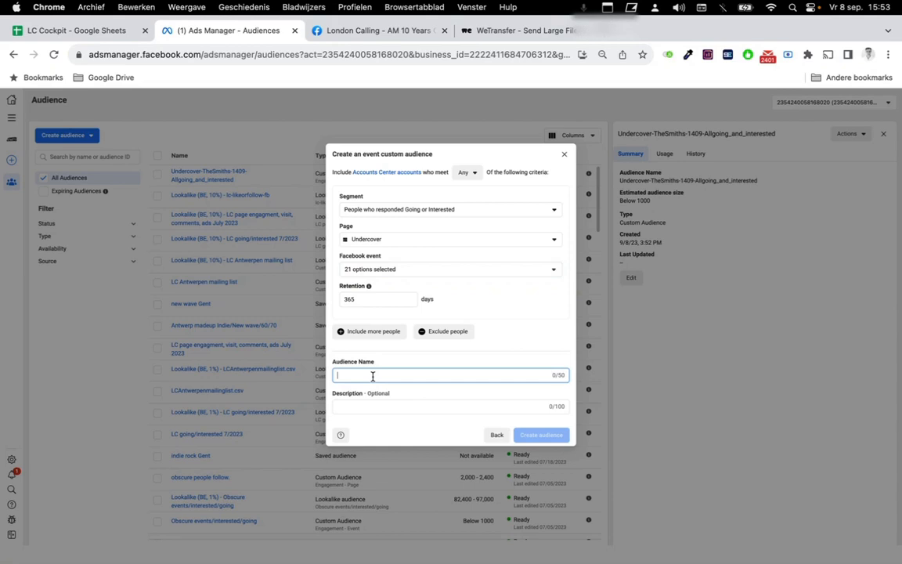
{"action": "type", "text": "Undercover-Allevents-0809"}
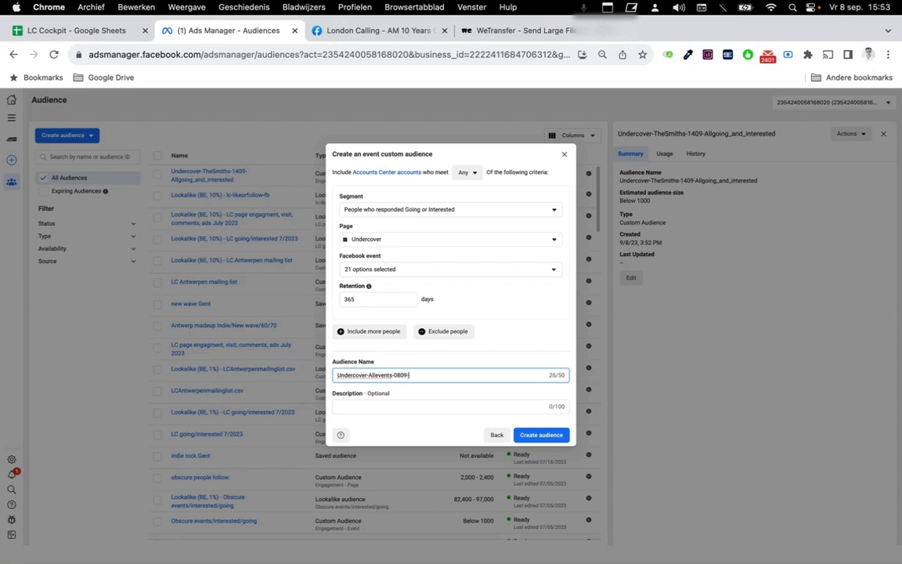
{"action": "key", "text": "BackSpace"}
{"action": "type", "text": "d_interested"}
{"action": "left_click", "coordinate": [548, 436]}
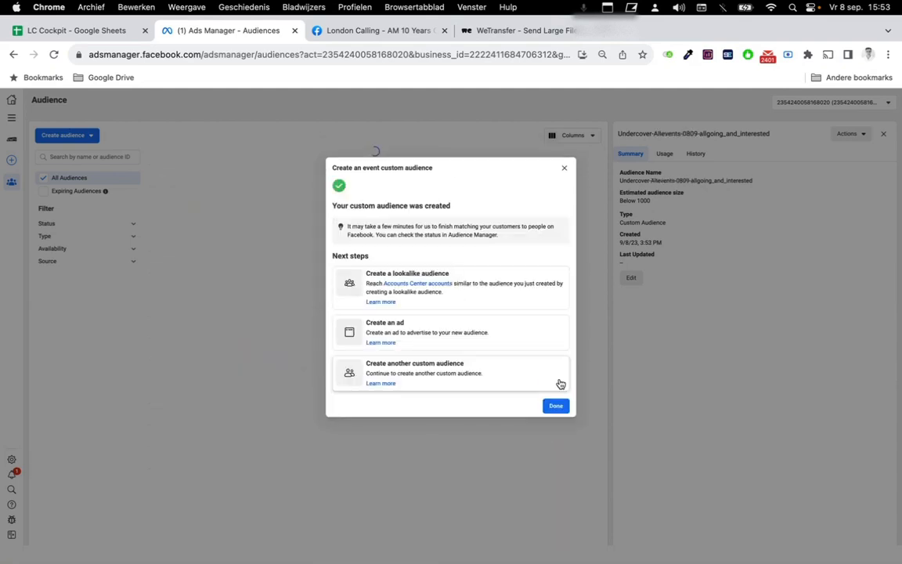
{"action": "left_click", "coordinate": [556, 406]}
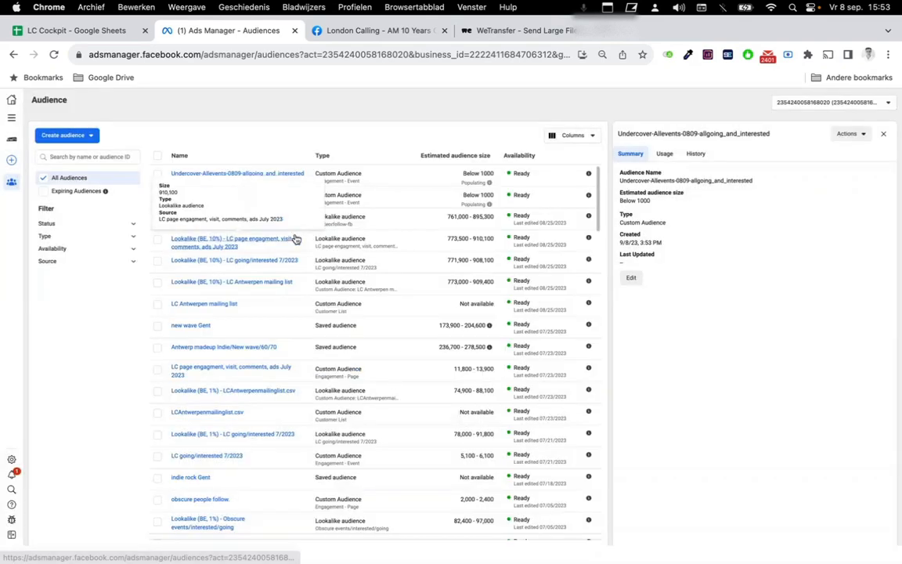
{"action": "left_click", "coordinate": [884, 134]}
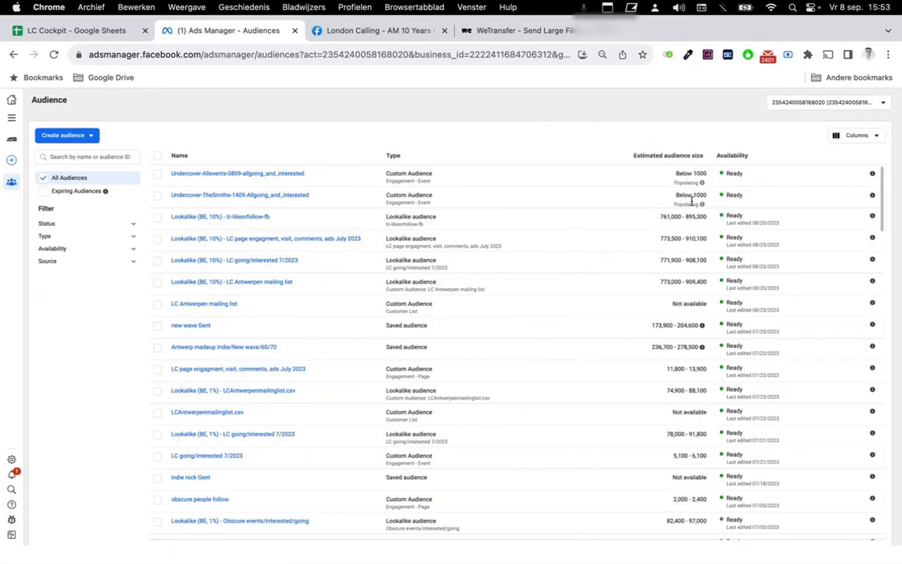
Check the populating status of the new Undercover audiences and view the column options of the audience list.
{"action": "mouse_move", "coordinate": [705, 208]}
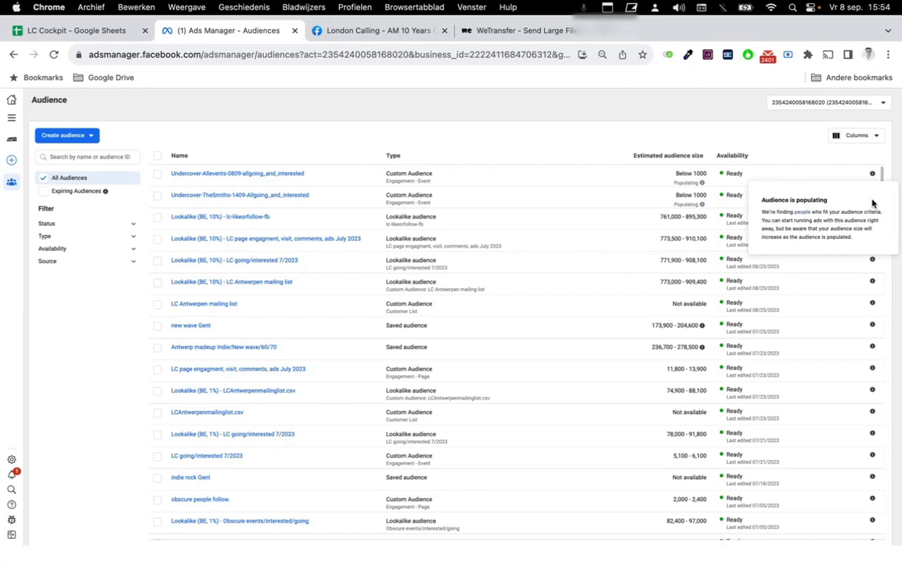
{"action": "mouse_move", "coordinate": [873, 197]}
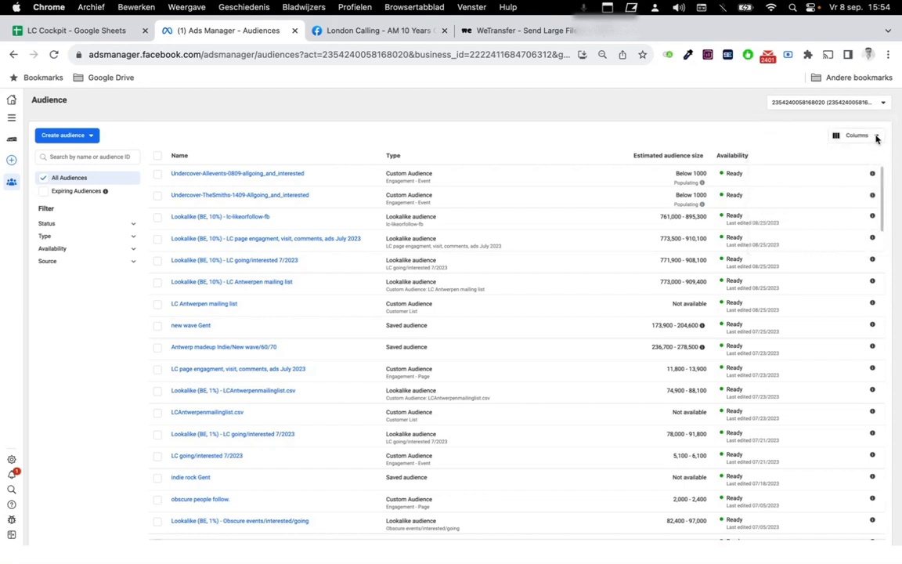
{"action": "left_click", "coordinate": [877, 136]}
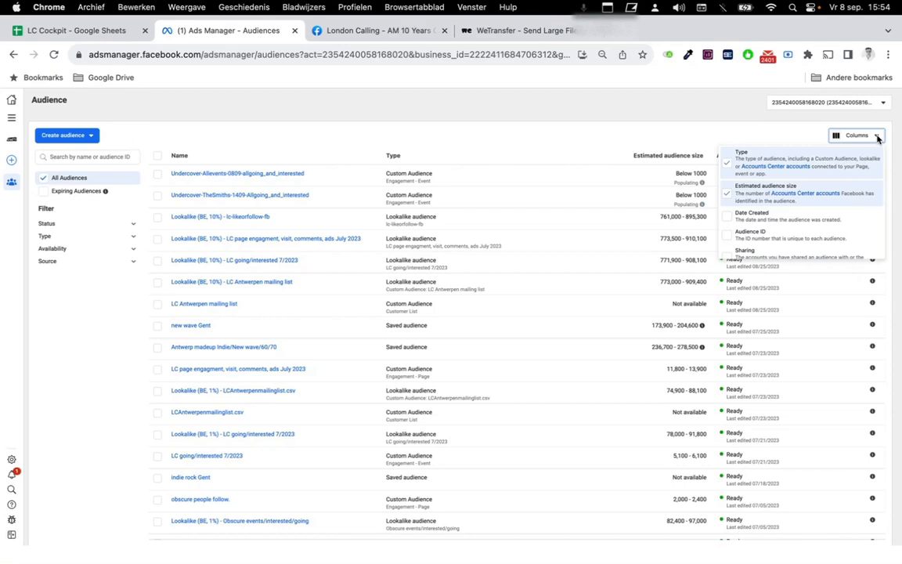
{"action": "left_click", "coordinate": [878, 137]}
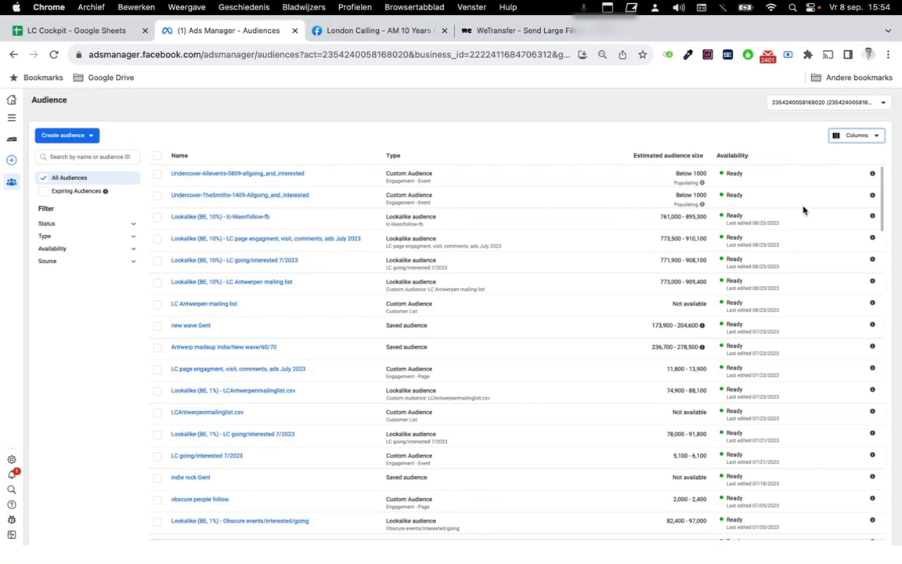
Start another custom audience with Events as its source.
{"action": "left_click", "coordinate": [63, 135]}
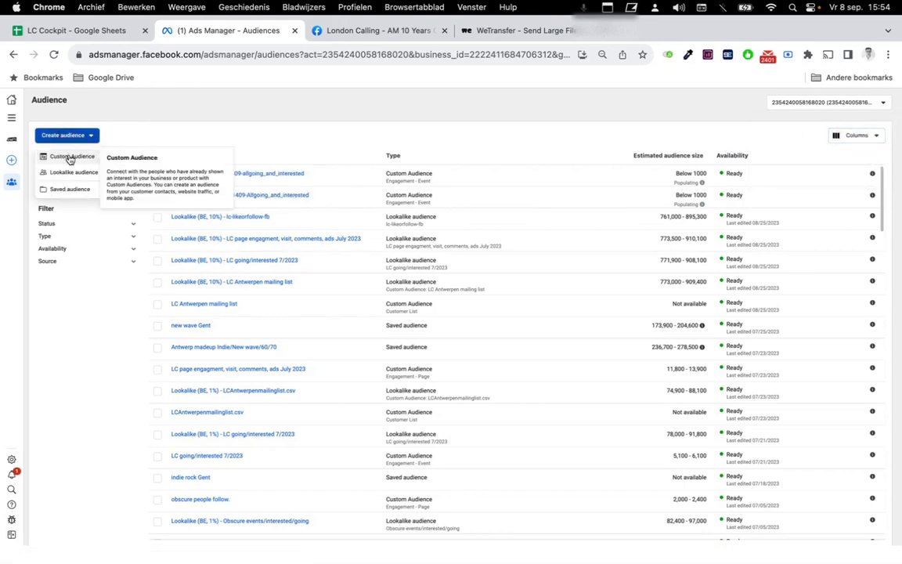
{"action": "left_click", "coordinate": [69, 159]}
{"action": "left_click", "coordinate": [509, 310]}
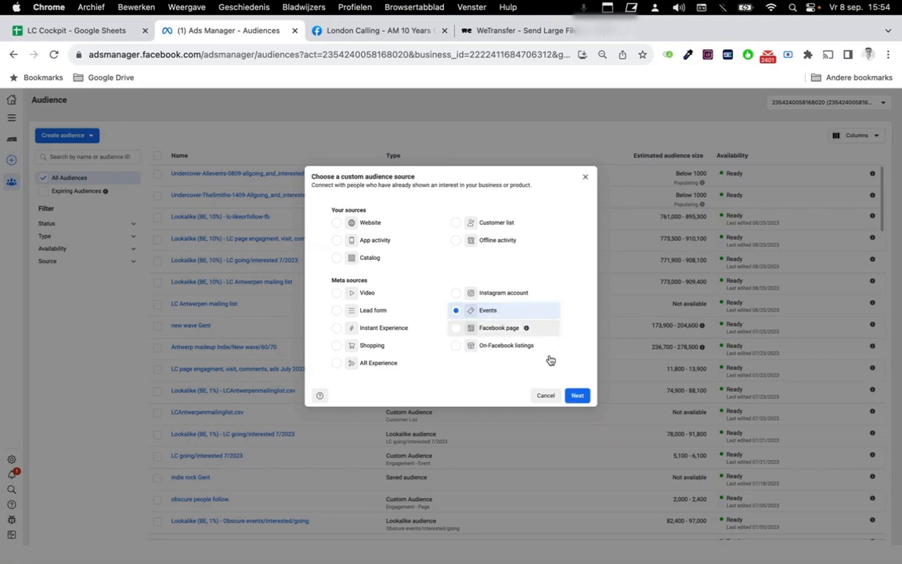
{"action": "left_click", "coordinate": [578, 395]}
Try to set the page to londoncallingbelgium and look up its Facebook events.
{"action": "left_click", "coordinate": [387, 241]}
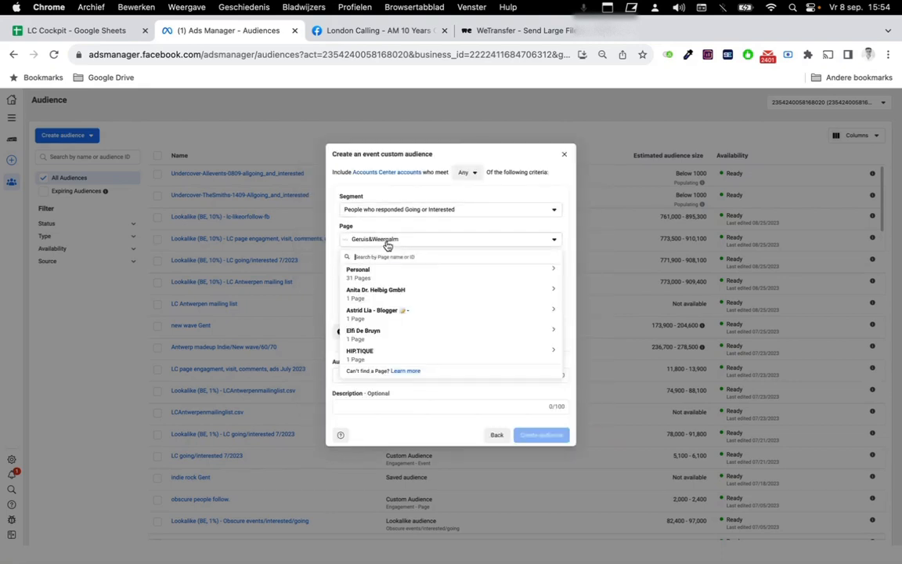
{"action": "type", "text": "london"}
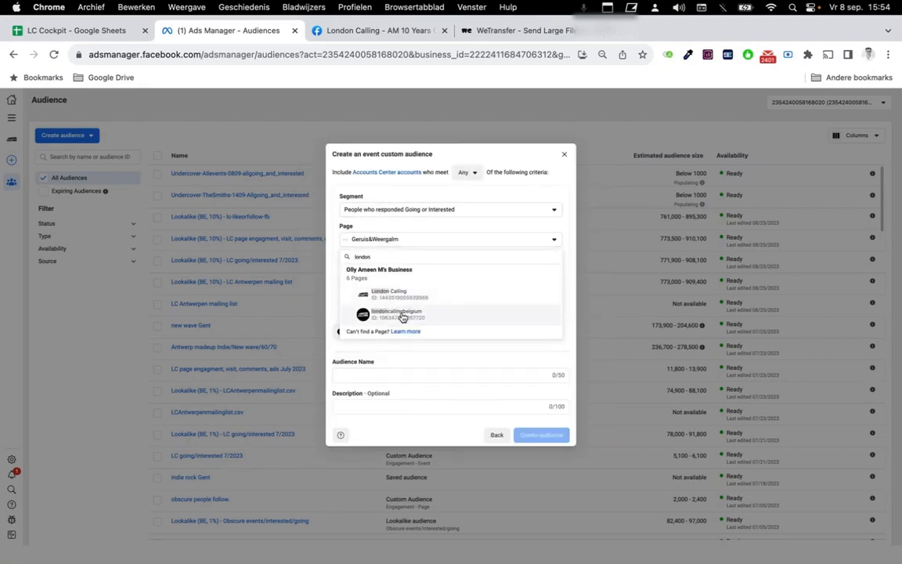
{"action": "left_click", "coordinate": [401, 315]}
{"action": "left_click", "coordinate": [394, 270]}
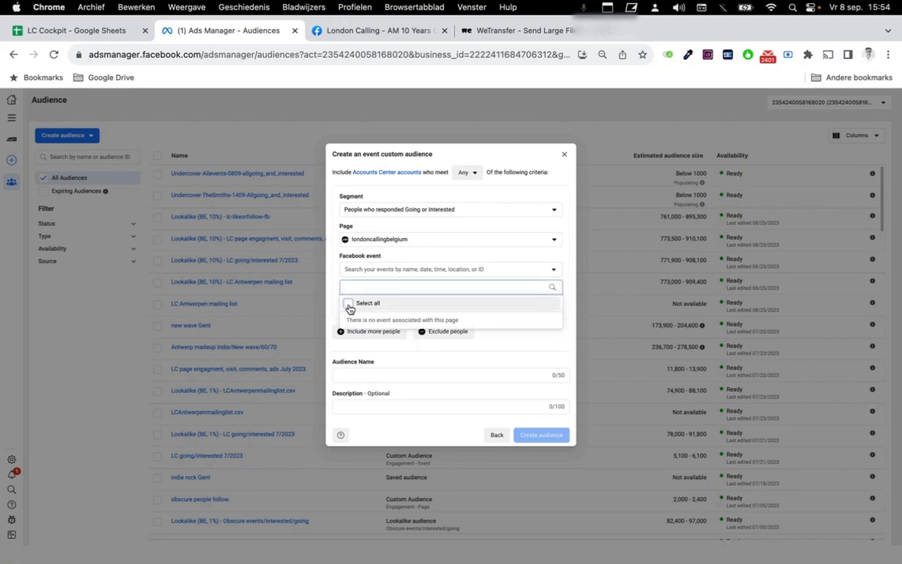
Set the page to London Calling and include all of its Facebook events in the audience.
{"action": "left_click", "coordinate": [386, 239]}
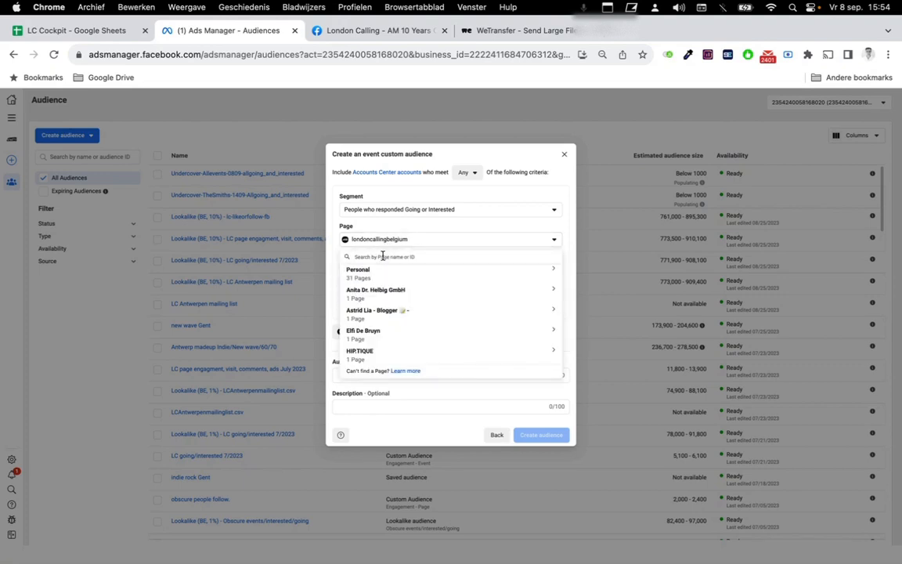
{"action": "type", "text": "london"}
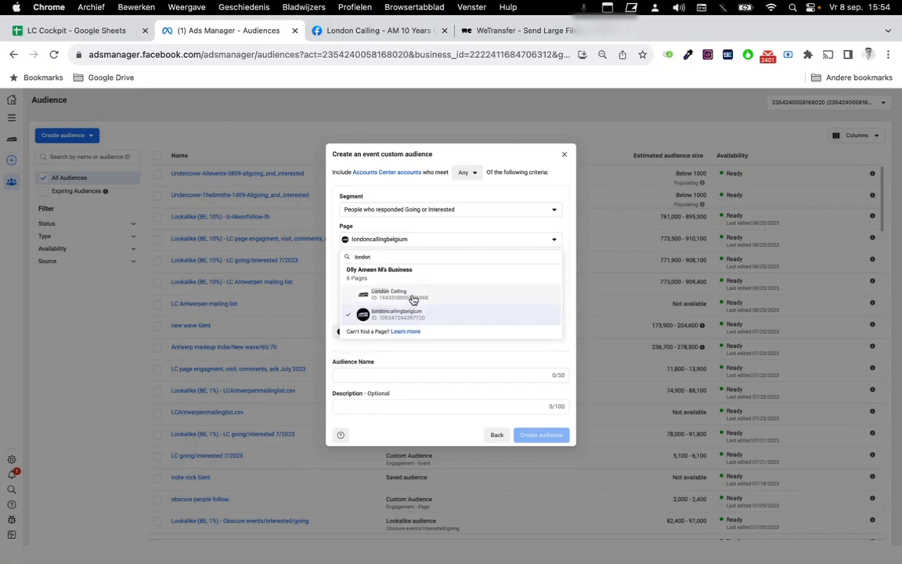
{"action": "left_click", "coordinate": [411, 300]}
{"action": "left_click", "coordinate": [387, 269]}
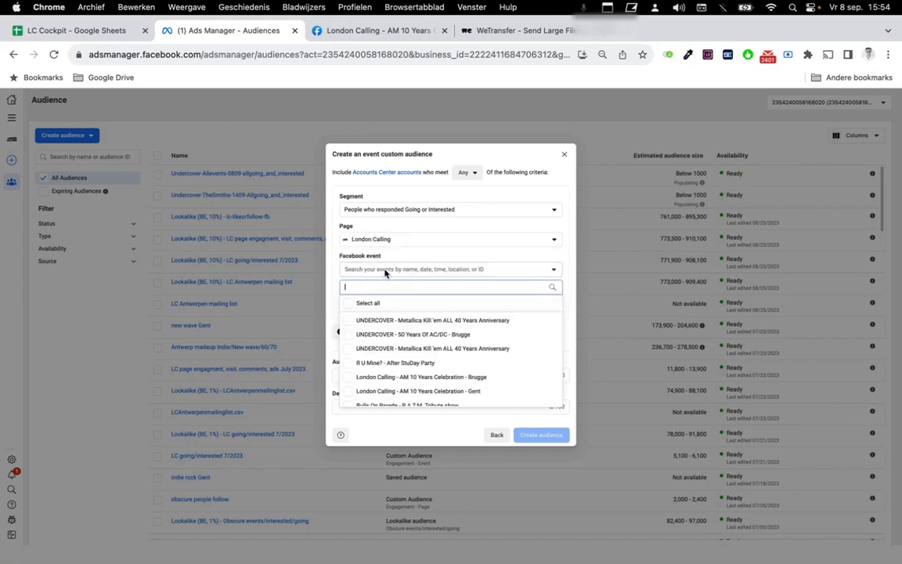
{"action": "left_click", "coordinate": [349, 305]}
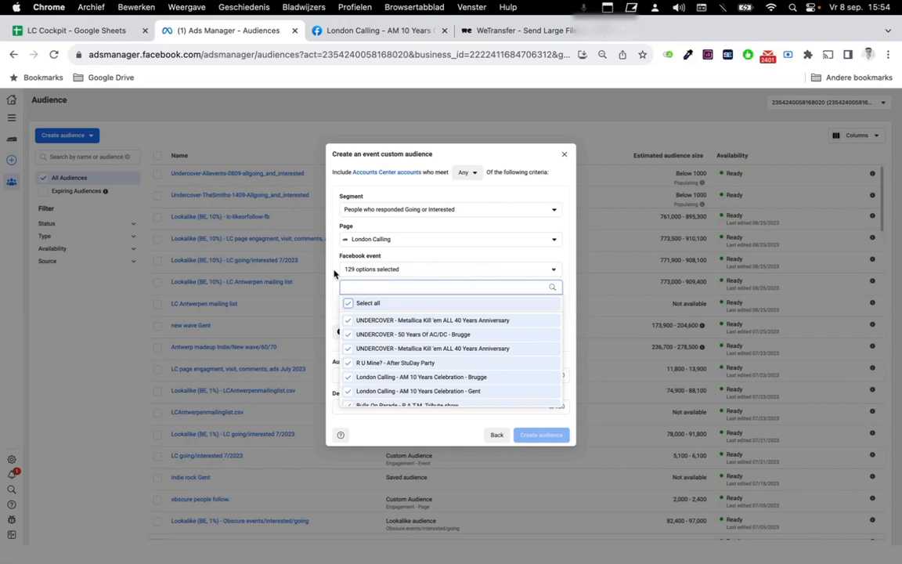
{"action": "left_click", "coordinate": [334, 273]}
Name the audience Londoncalling-Allevents-080923-allgoing_and_intere and create it.
{"action": "left_click", "coordinate": [395, 374]}
{"action": "type", "text": "londoncalling"}
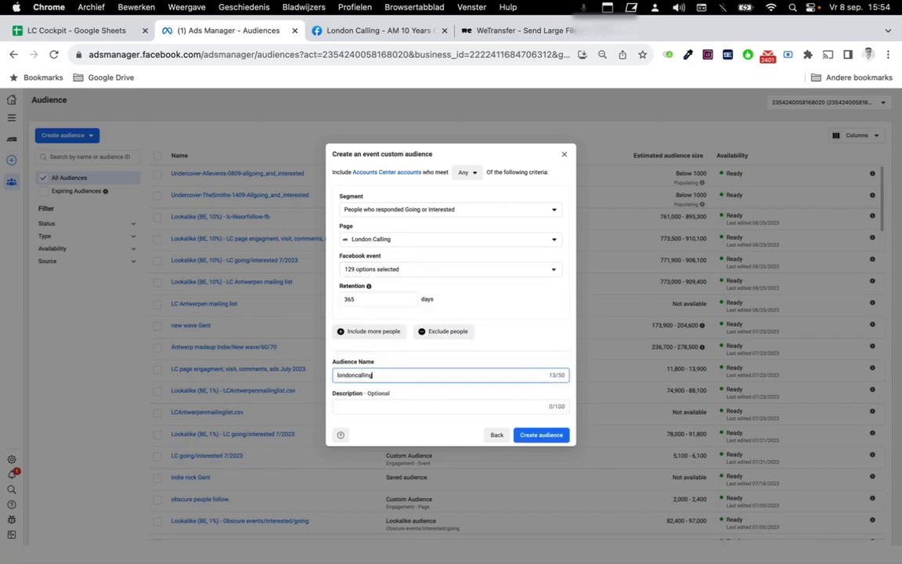
{"action": "type", "text": "-"}
{"action": "key", "text": "super+a"}
{"action": "type", "text": "Londoncalling-Allevents-080923-allgoing_and_intere"}
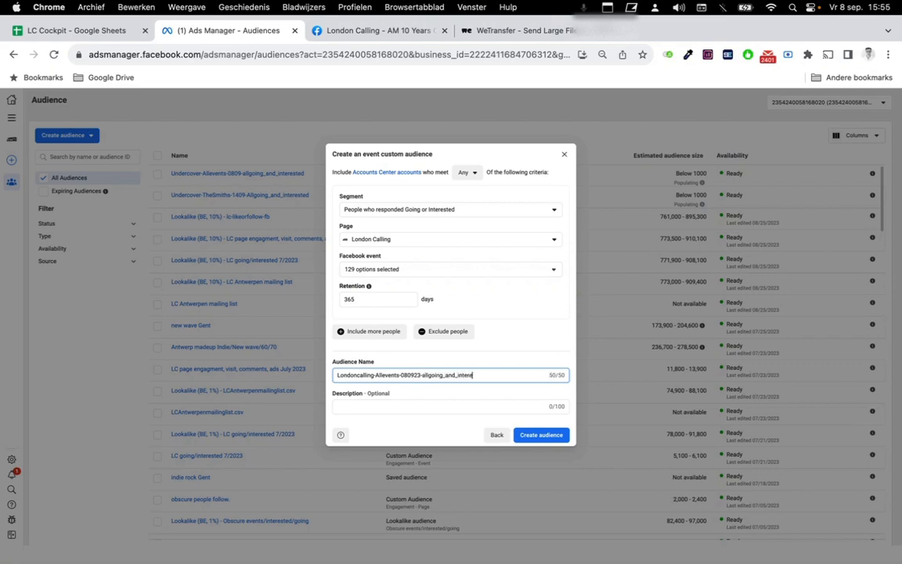
{"action": "left_click", "coordinate": [531, 433]}
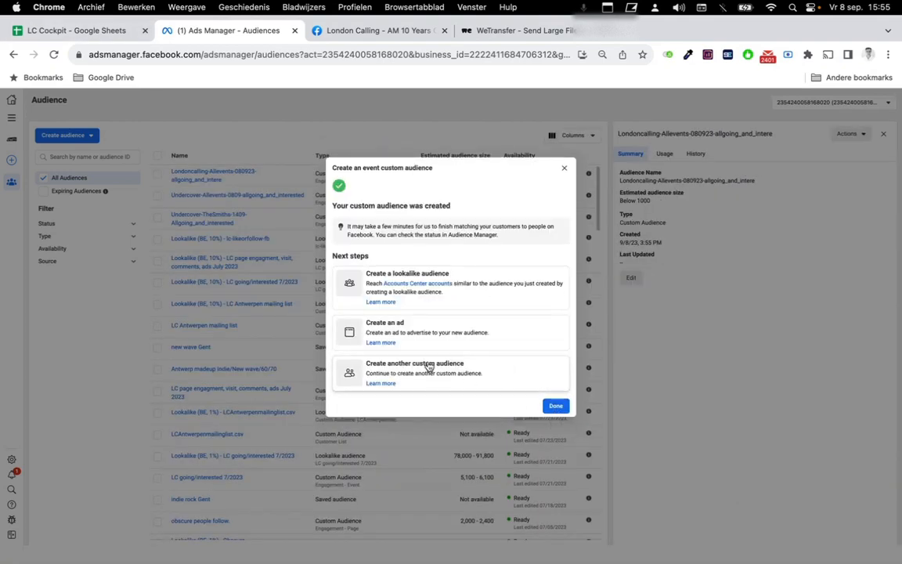
Start another custom audience with Events as its source and consult the LC Cockpit sheet in Google Sheets for the next event.
{"action": "left_click", "coordinate": [423, 368]}
{"action": "left_click", "coordinate": [489, 312]}
{"action": "left_click", "coordinate": [577, 394]}
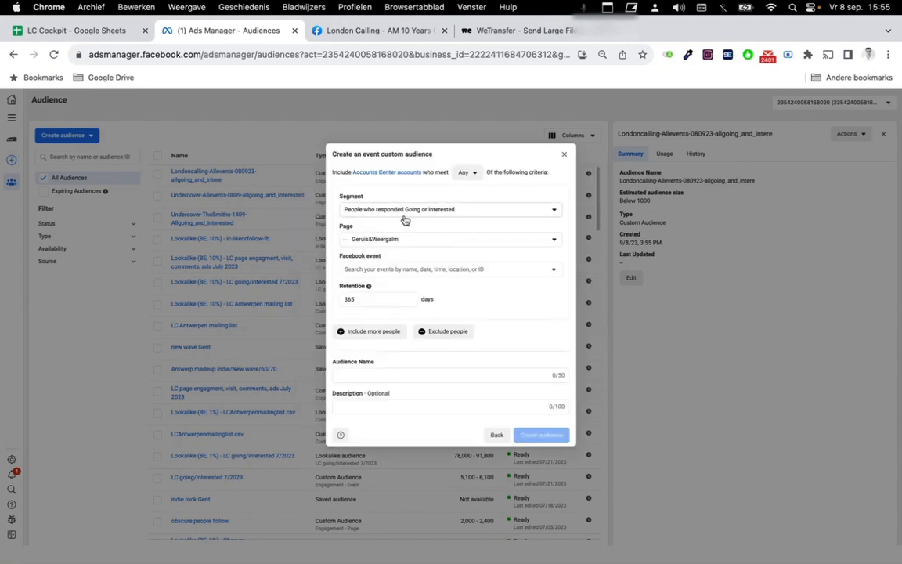
{"action": "left_click", "coordinate": [101, 32]}
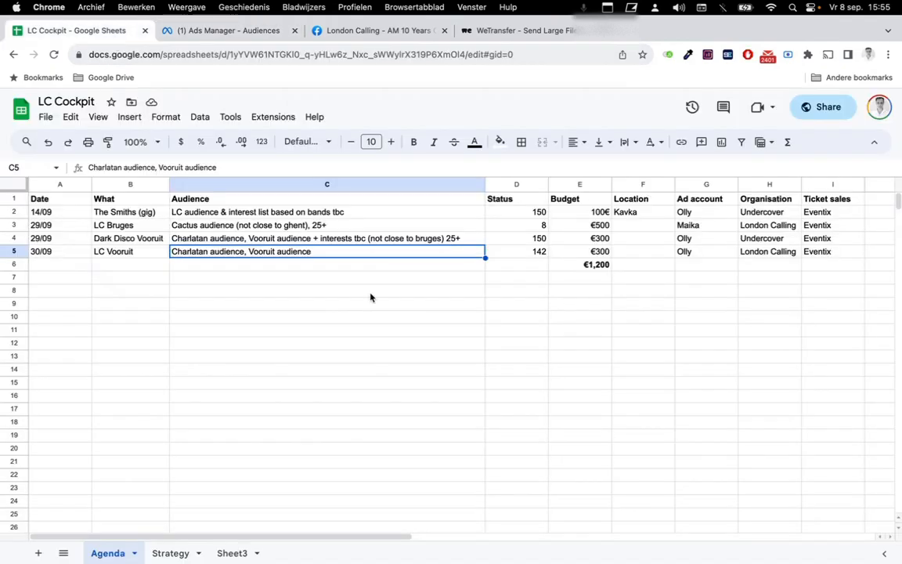
{"action": "left_click", "coordinate": [206, 31]}
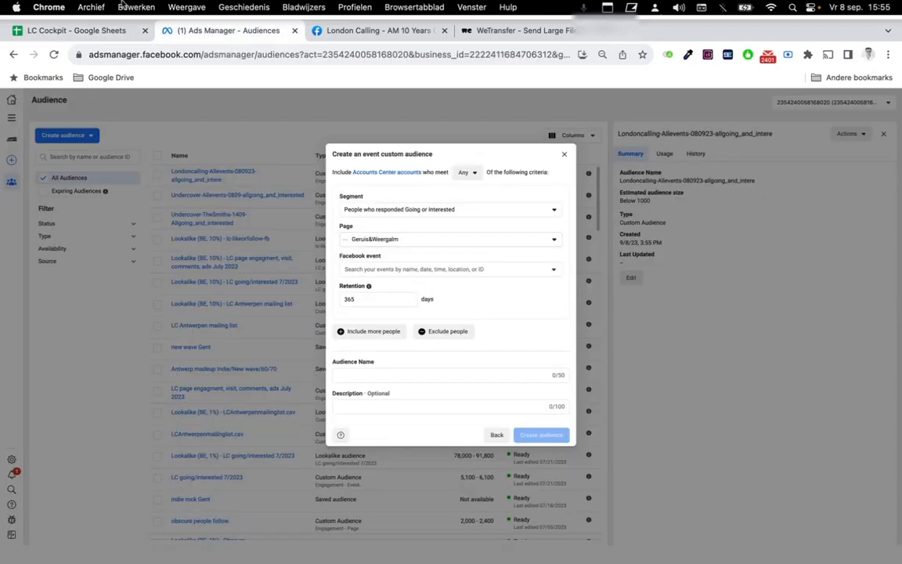
{"action": "left_click", "coordinate": [78, 30]}
{"action": "left_click", "coordinate": [208, 32]}
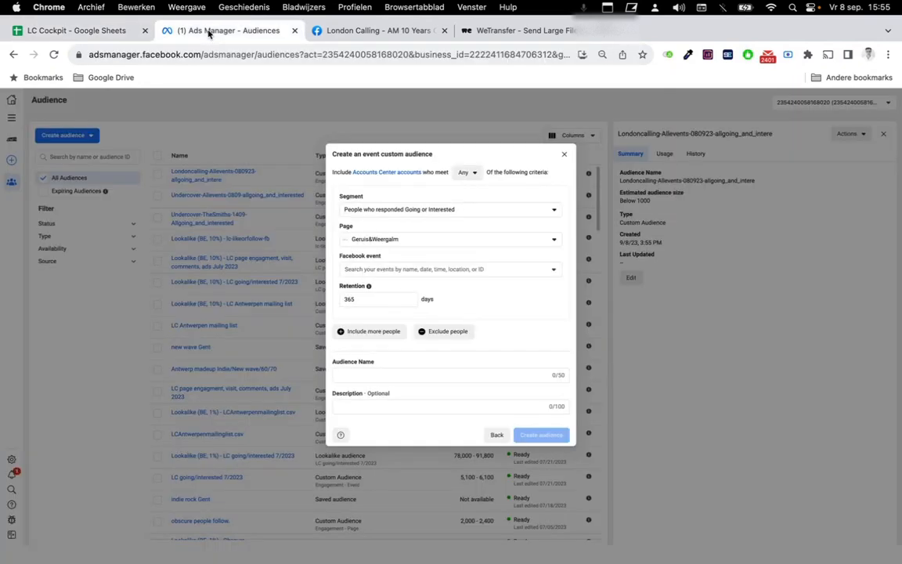
Set the page to London Calling and the Facebook event to London Calling - AM 10 Years Celebration - Brugge, rechecking the LC Cockpit sheet.
{"action": "left_click", "coordinate": [429, 238]}
{"action": "type", "text": "london"}
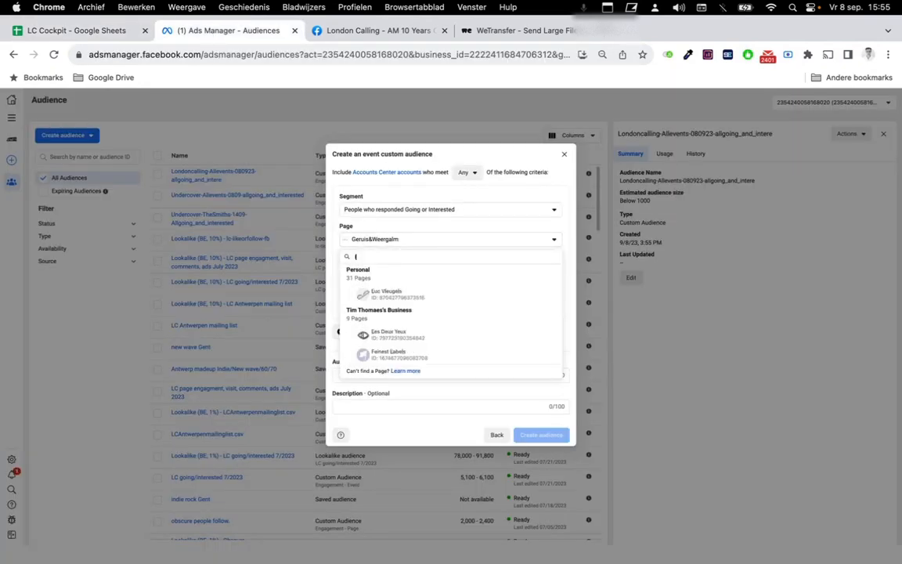
{"action": "left_click", "coordinate": [433, 296]}
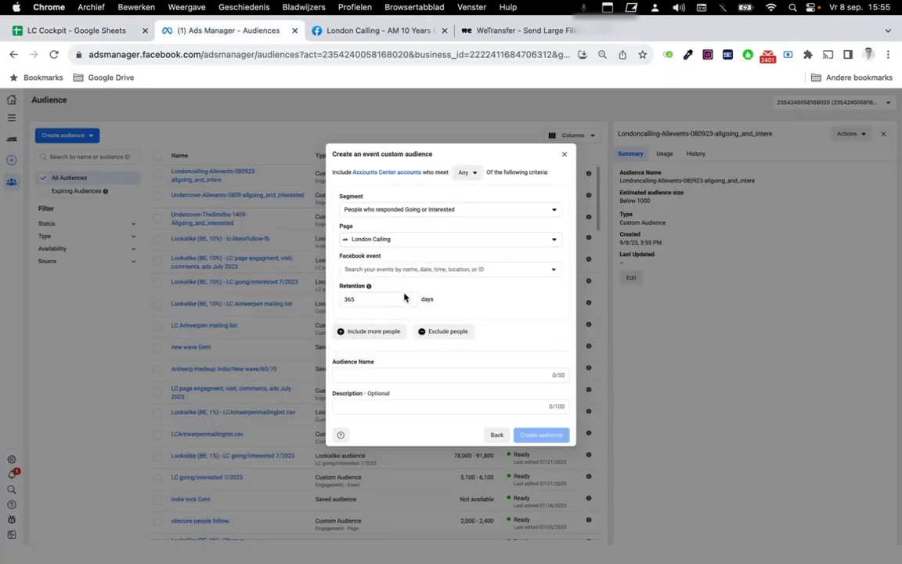
{"action": "left_click", "coordinate": [402, 270]}
{"action": "type", "text": "bri"}
{"action": "key", "text": "BackSpace"}
{"action": "key", "text": "BackSpace"}
{"action": "key", "text": "BackSpace"}
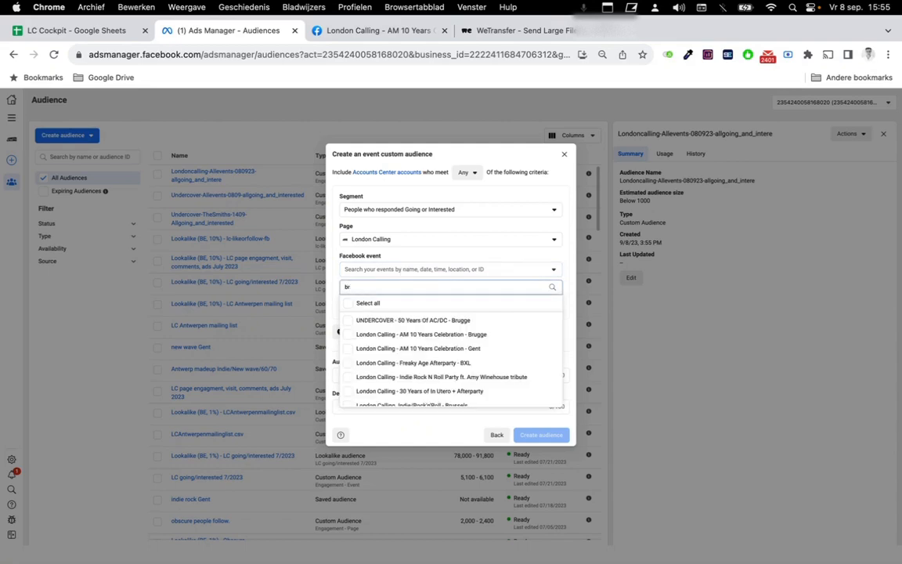
{"action": "left_click", "coordinate": [122, 34]}
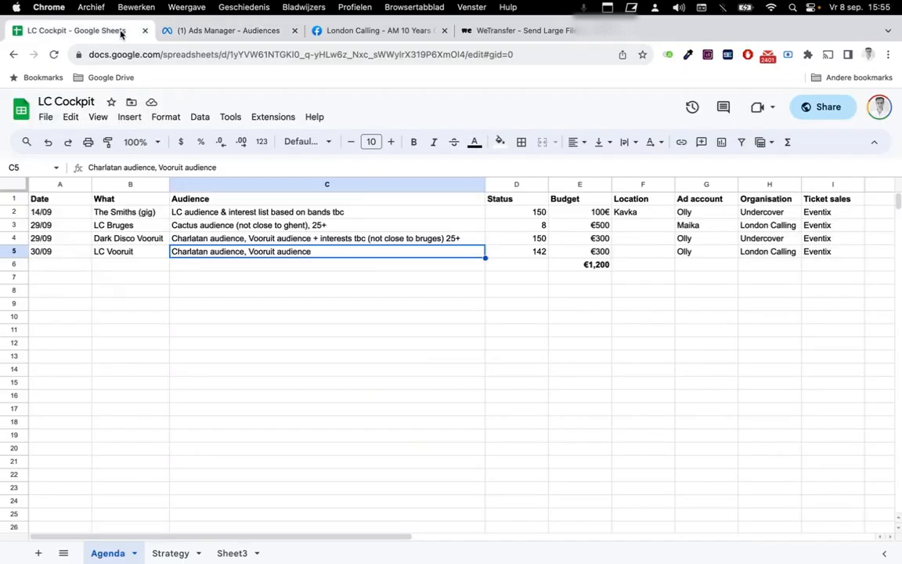
{"action": "left_click", "coordinate": [201, 31]}
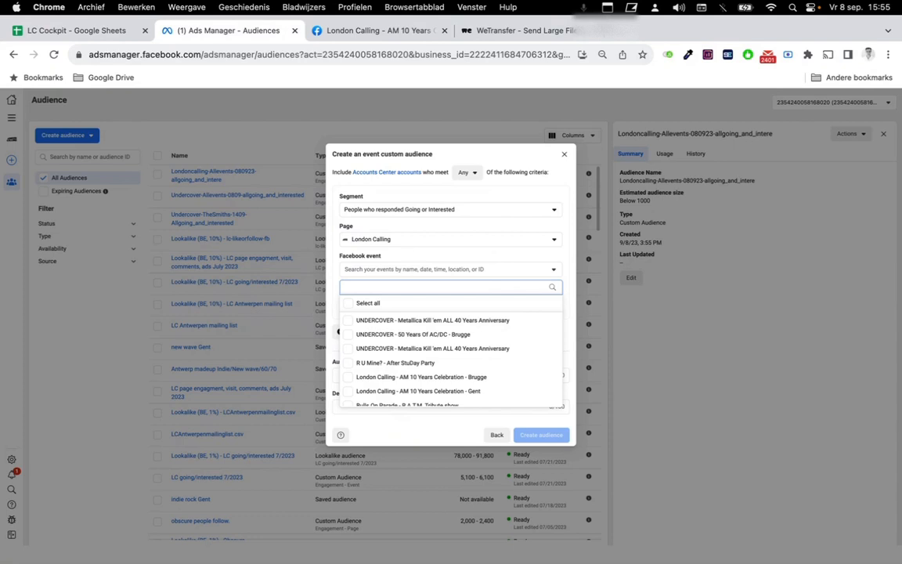
{"action": "type", "text": "brug"}
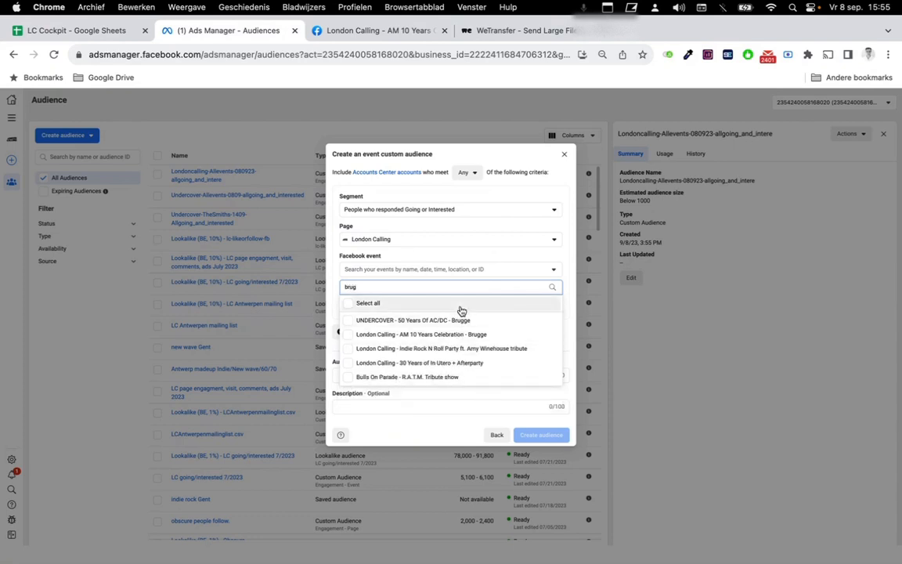
{"action": "left_click", "coordinate": [502, 334]}
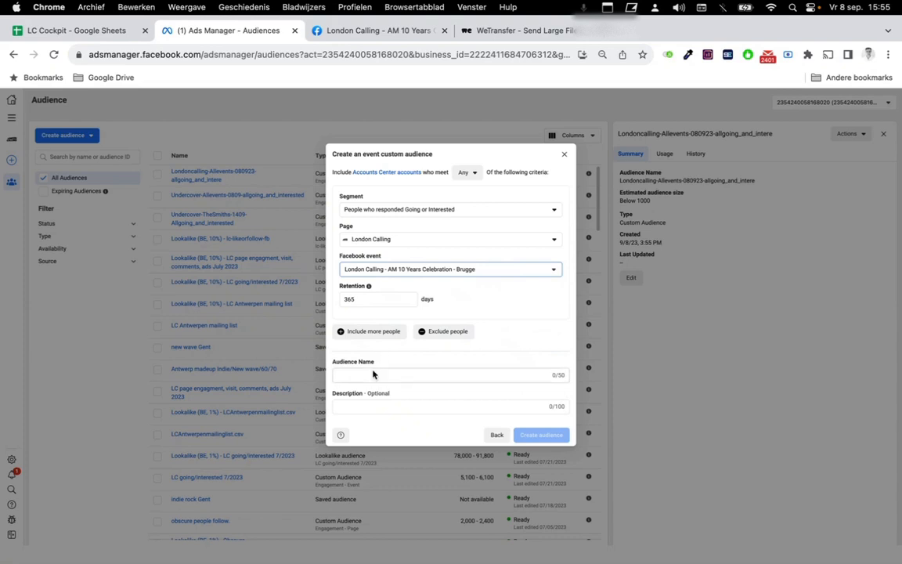
Name the audience Londoncalling-Bruges-2909-Allgoing_and_interested and create it.
{"action": "left_click", "coordinate": [380, 375]}
{"action": "type", "text": "Lond"}
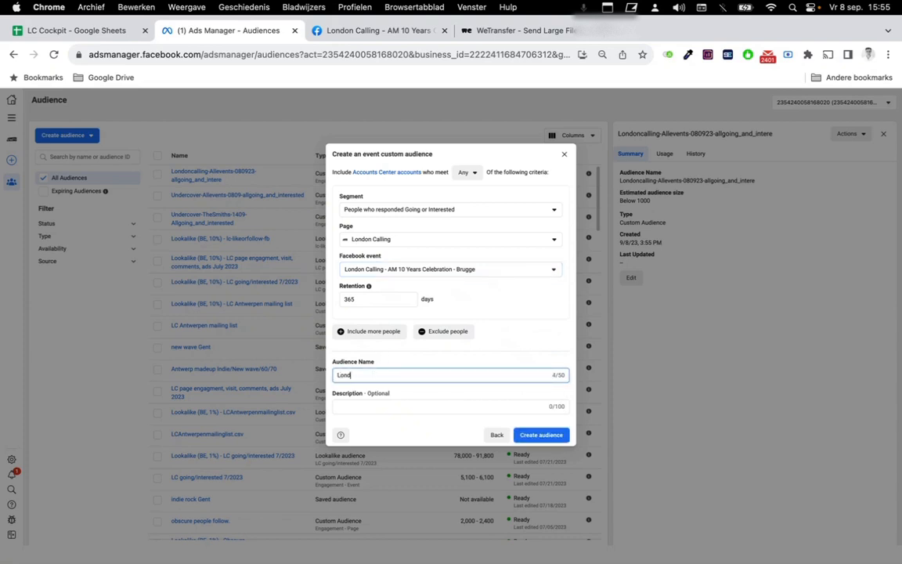
{"action": "type", "text": "oncalling-Bruges-2909-Allgoing_and_interested"}
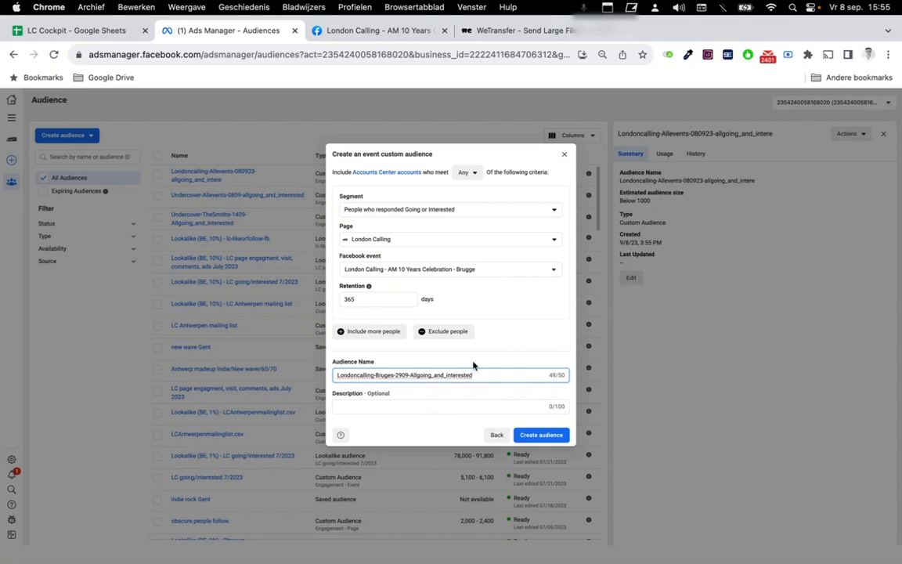
{"action": "left_click", "coordinate": [546, 438]}
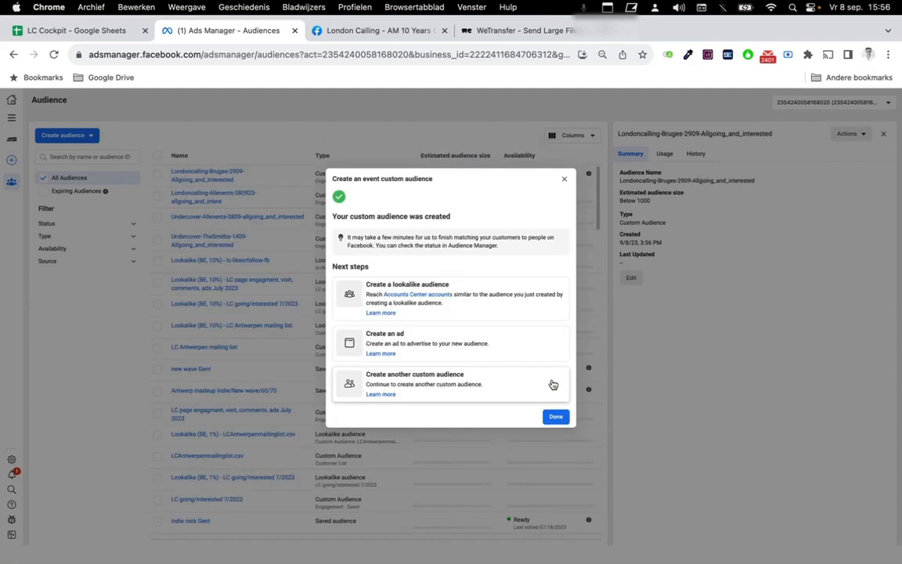
Start another custom audience with Events as its source and consult the LC Cockpit sheet in Google Sheets for the next gig.
{"action": "left_click", "coordinate": [468, 373]}
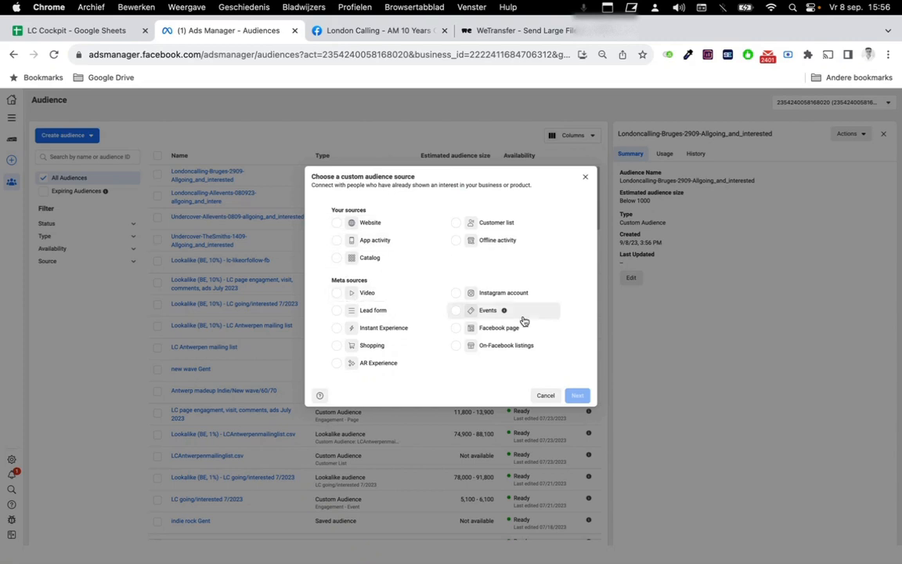
{"action": "left_click", "coordinate": [493, 315]}
{"action": "left_click", "coordinate": [575, 396]}
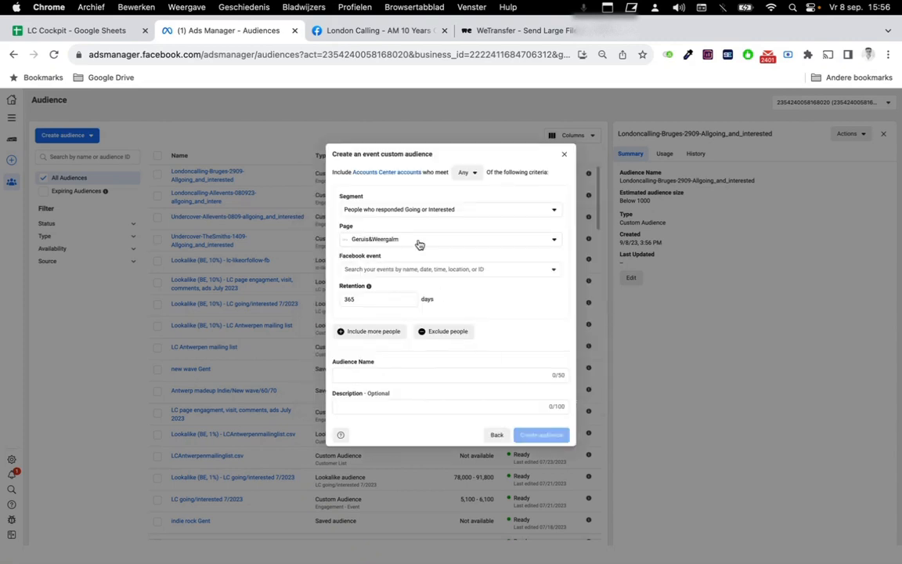
{"action": "left_click", "coordinate": [59, 31]}
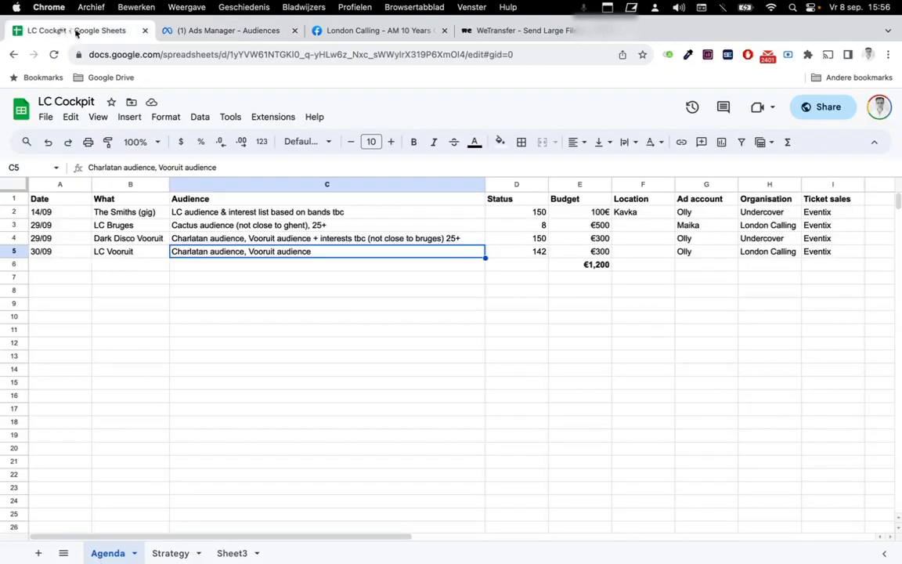
{"action": "left_click", "coordinate": [168, 30]}
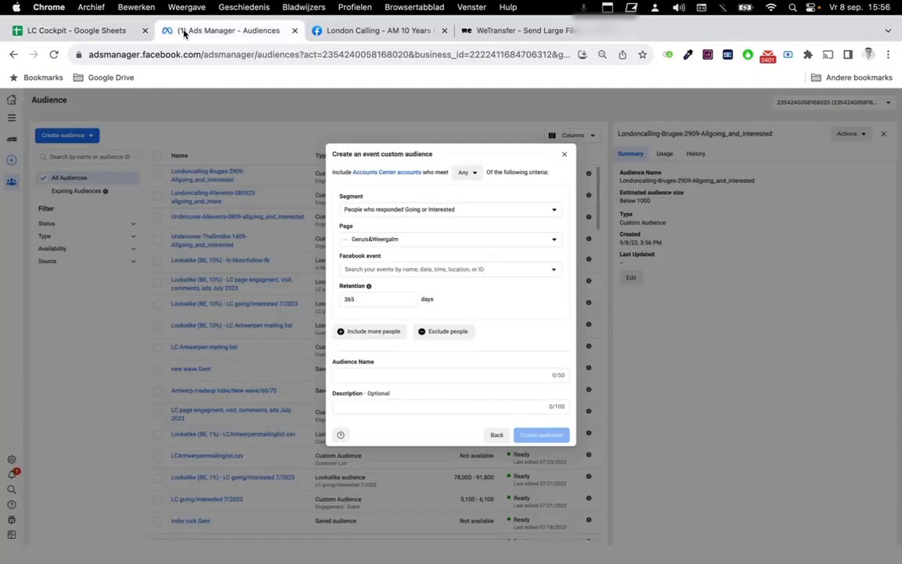
Try to find the Dark Disco event under the London Calling page, and search the page list for "dark".
{"action": "left_click", "coordinate": [427, 240]}
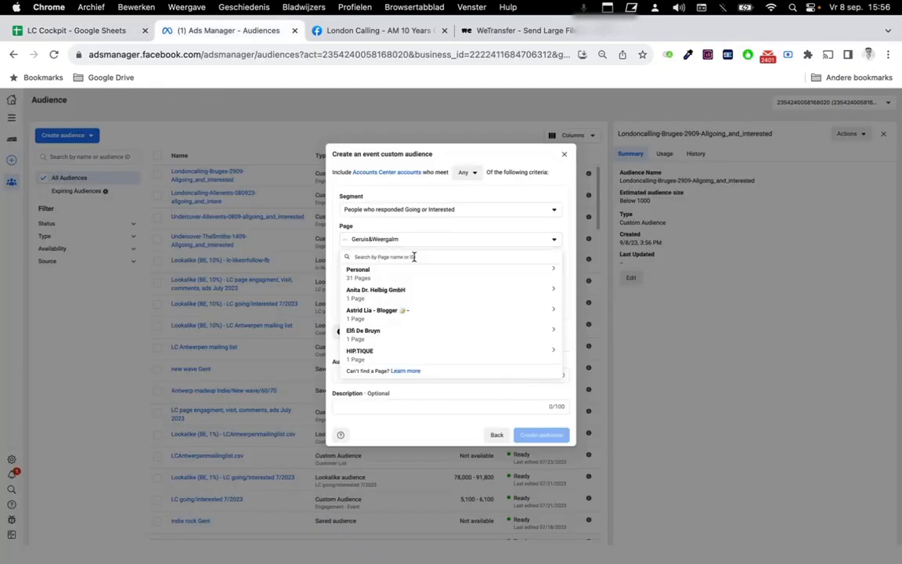
{"action": "type", "text": "london"}
{"action": "left_click", "coordinate": [402, 294]}
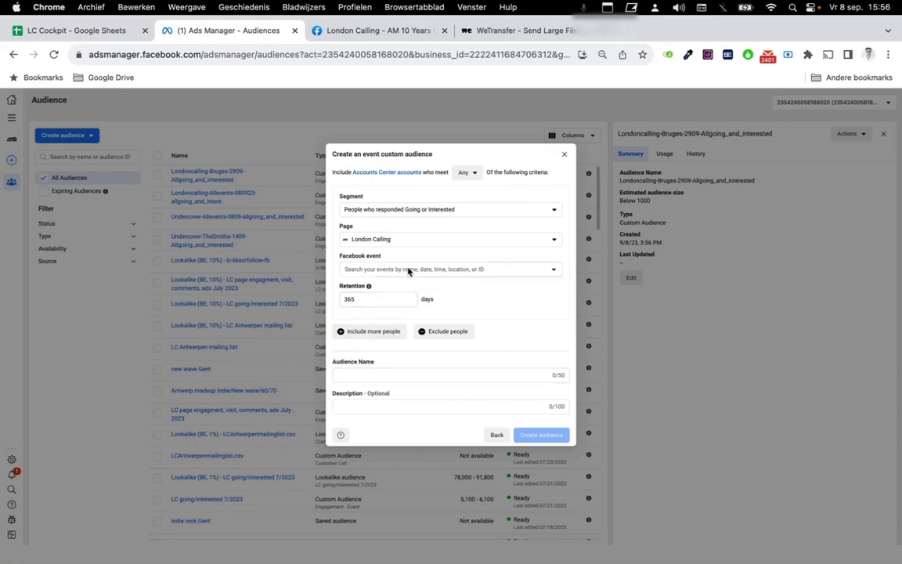
{"action": "left_click", "coordinate": [409, 270]}
{"action": "type", "text": "de"}
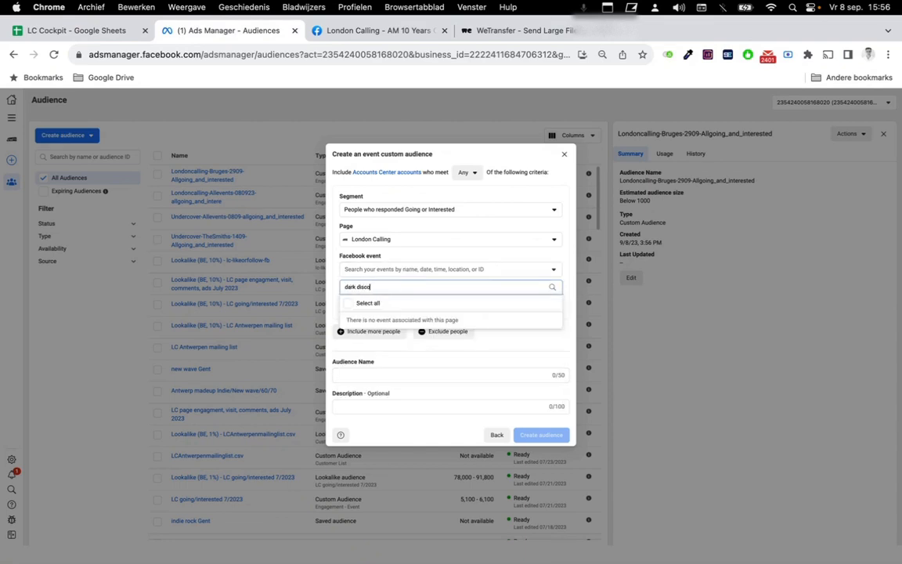
{"action": "type", "text": "rk"}
{"action": "key", "text": "BackSpace"}
{"action": "key", "text": "BackSpace"}
{"action": "key", "text": "BackSpace"}
{"action": "key", "text": "BackSpace"}
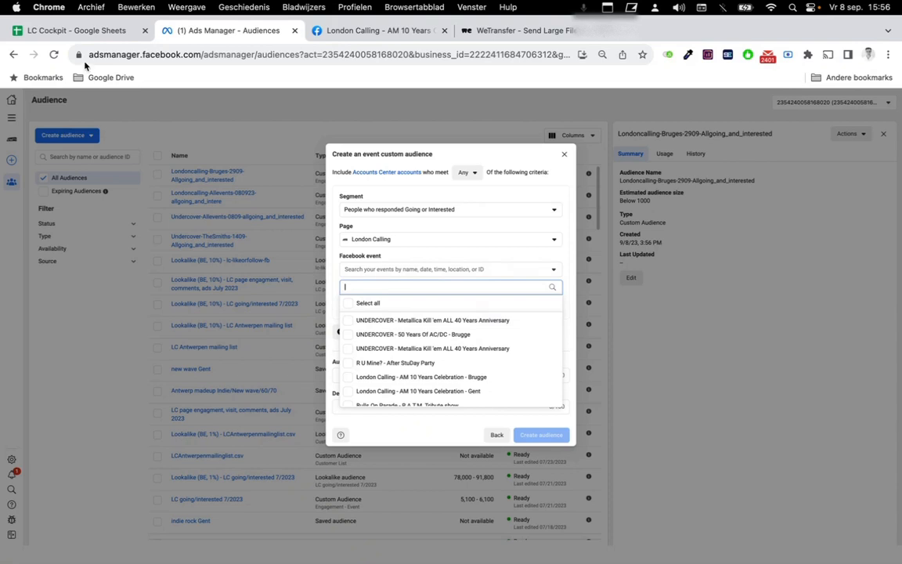
{"action": "left_click", "coordinate": [404, 240]}
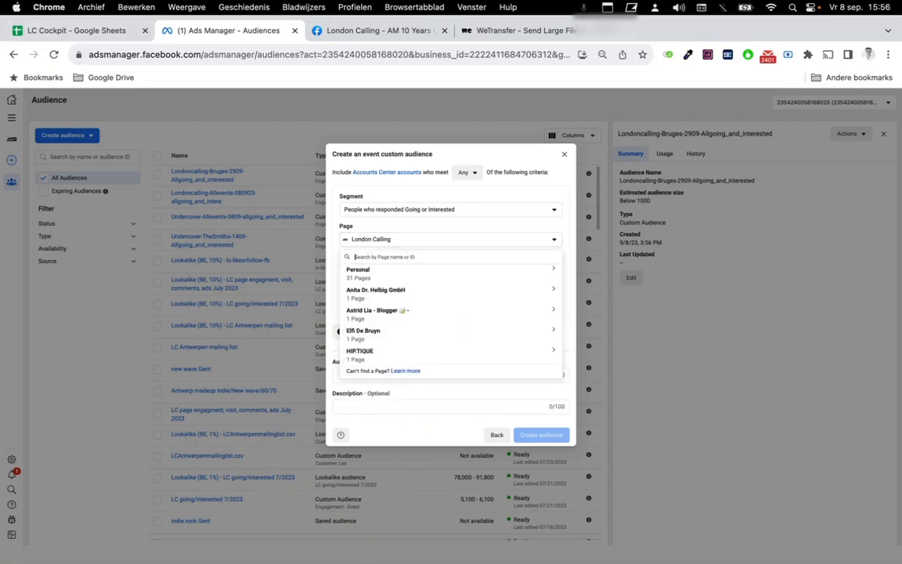
{"action": "type", "text": "dark"}
{"action": "key", "text": "super+a"}
{"action": "key", "text": "BackSpace"}
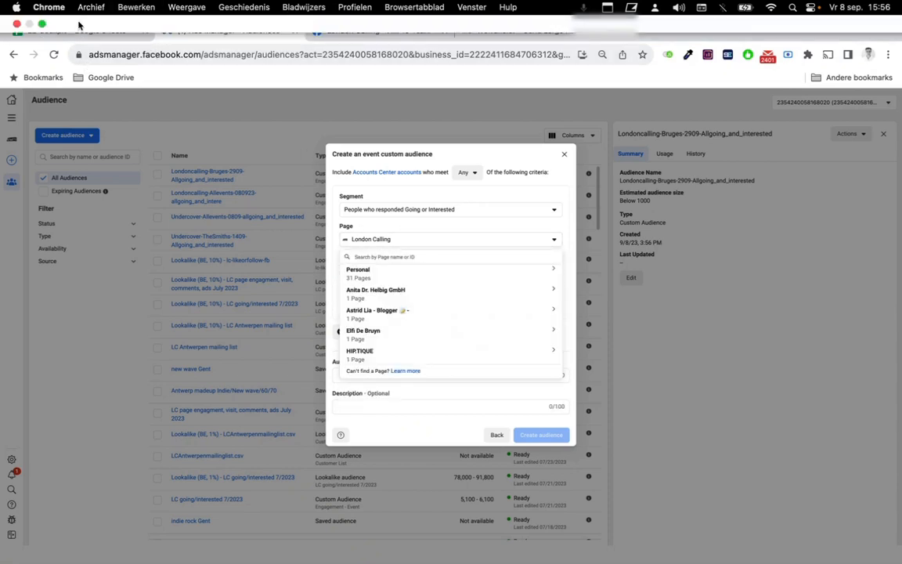
Check the gig's organisation in LC Cockpit, set the page to Undercover and the event to Dark Disco - Celebrating The Dark Side Of the 80s - Gent.
{"action": "left_click", "coordinate": [81, 35]}
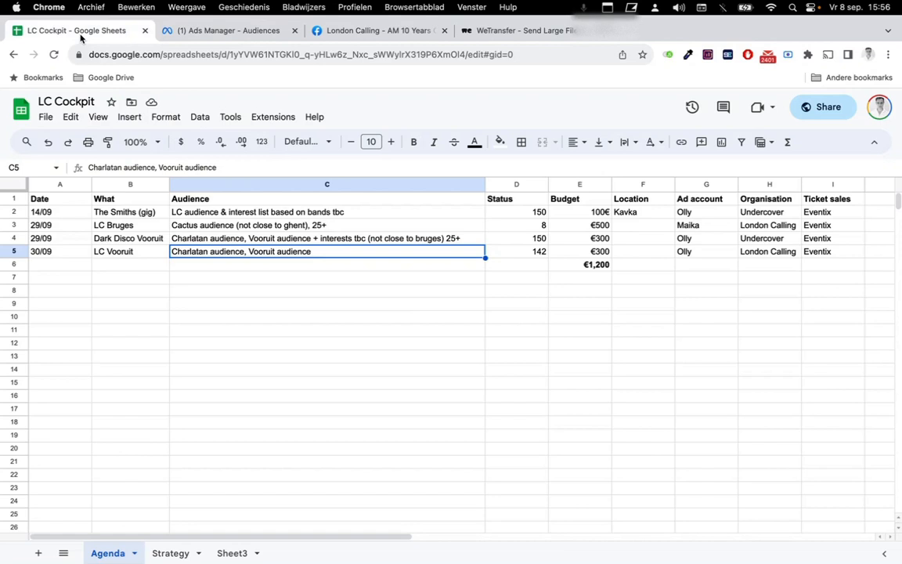
{"action": "left_click", "coordinate": [217, 30]}
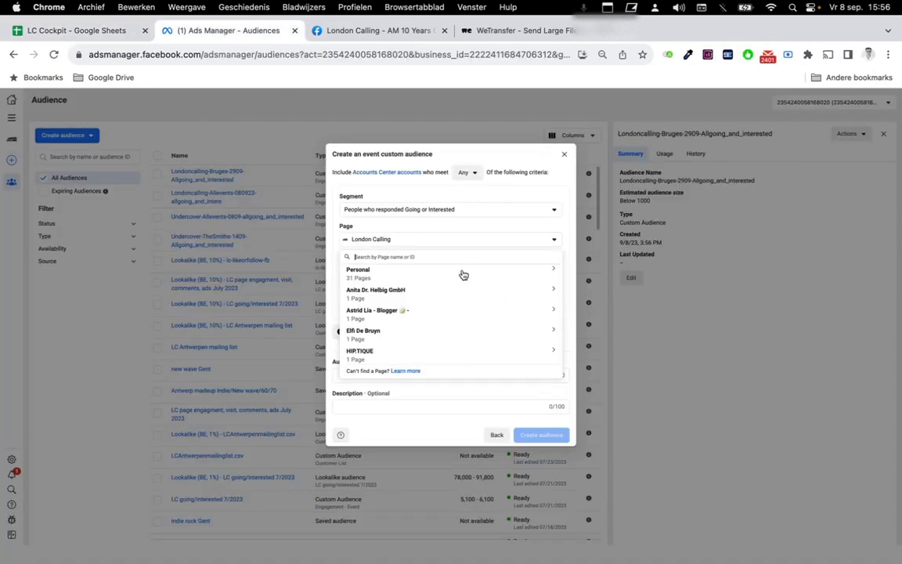
{"action": "left_click", "coordinate": [404, 243]}
{"action": "left_click", "coordinate": [406, 242]}
{"action": "type", "text": "under"}
{"action": "left_click", "coordinate": [385, 293]}
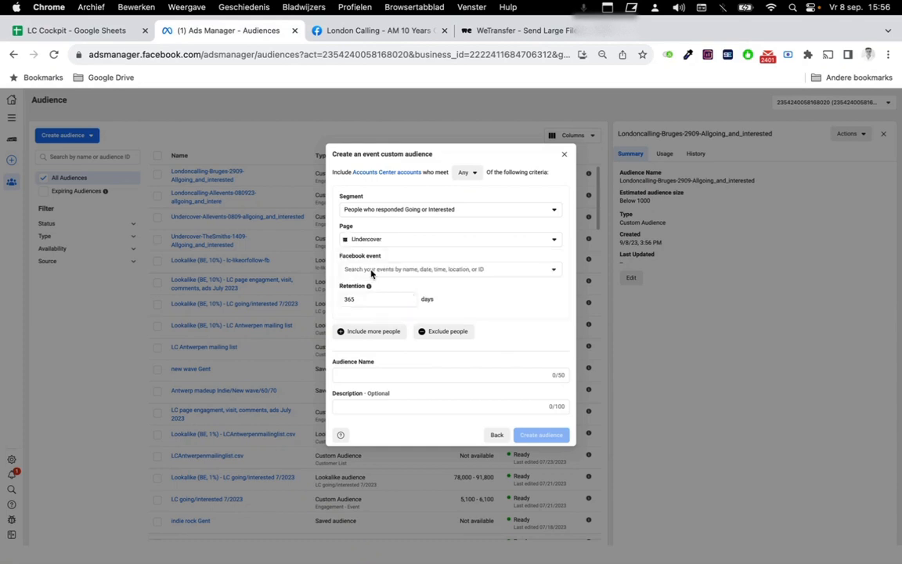
{"action": "left_click", "coordinate": [374, 270]}
{"action": "type", "text": "dark disco"}
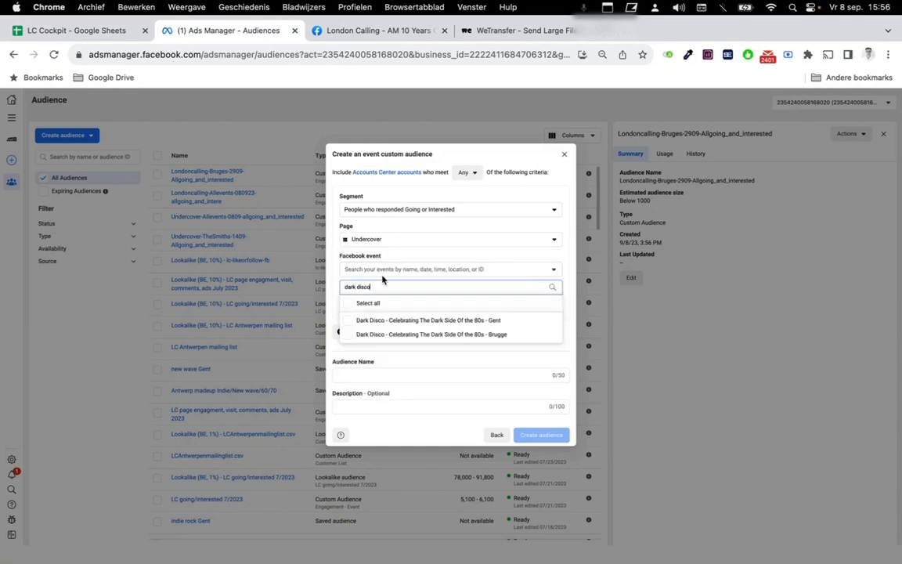
{"action": "left_click", "coordinate": [392, 320]}
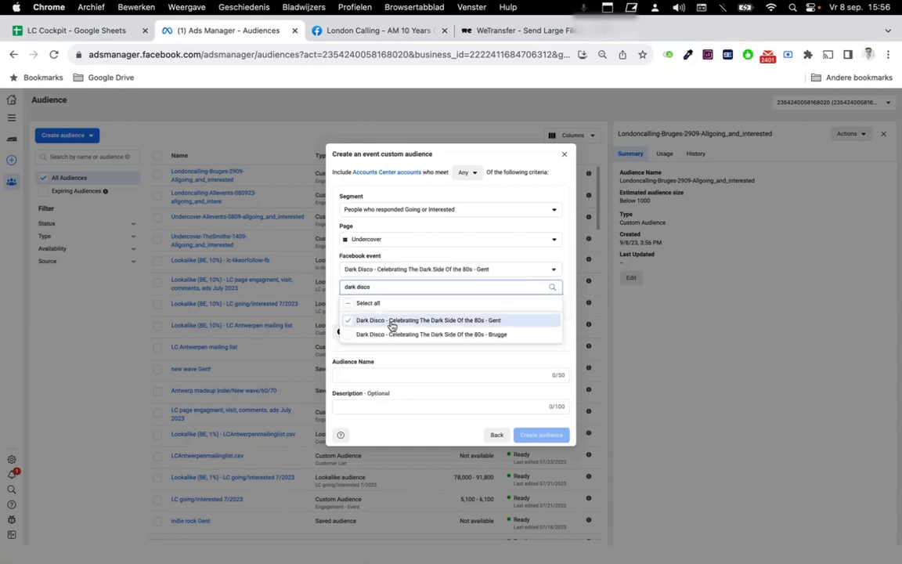
Enter Londoncalling-Gent-Darkdisdco-2909-Allgoing_and_in as the audience name, checking the gig's date in the LC Cockpit sheet.
{"action": "left_click", "coordinate": [385, 375]}
{"action": "left_click", "coordinate": [394, 373]}
{"action": "type", "text": "Londoncalling-Gent-"}
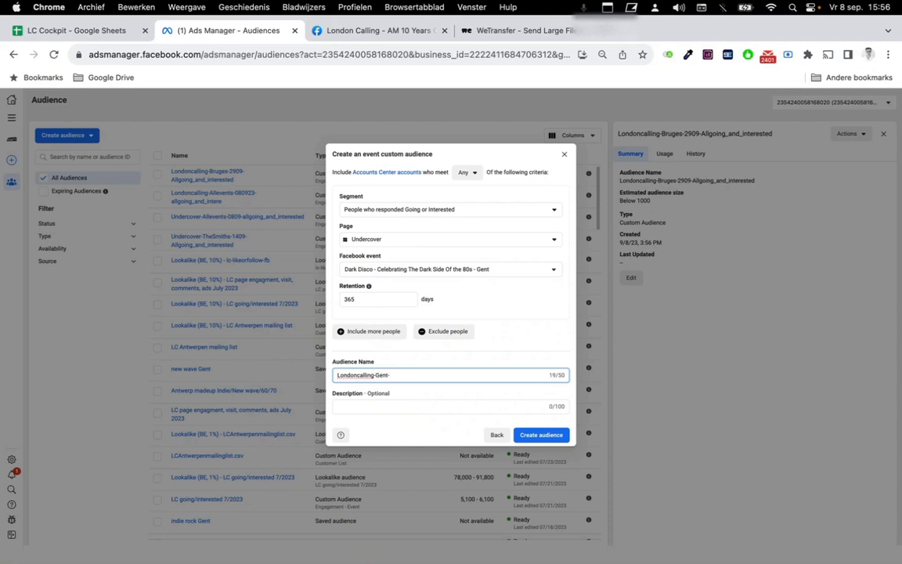
{"action": "left_click", "coordinate": [105, 36]}
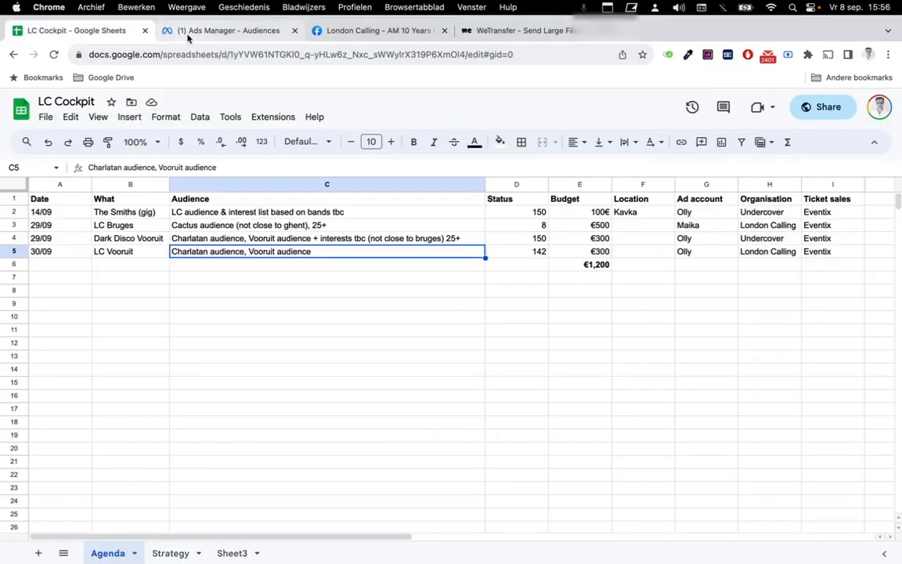
{"action": "left_click", "coordinate": [188, 35]}
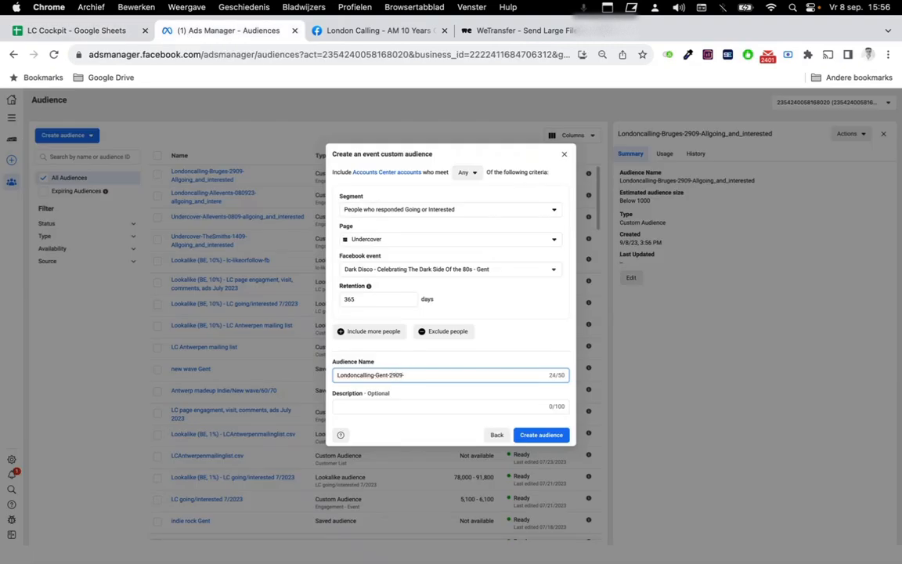
{"action": "type", "text": "Darkdisdco-"}
{"action": "left_click", "coordinate": [470, 383]}
{"action": "type", "text": "-"}
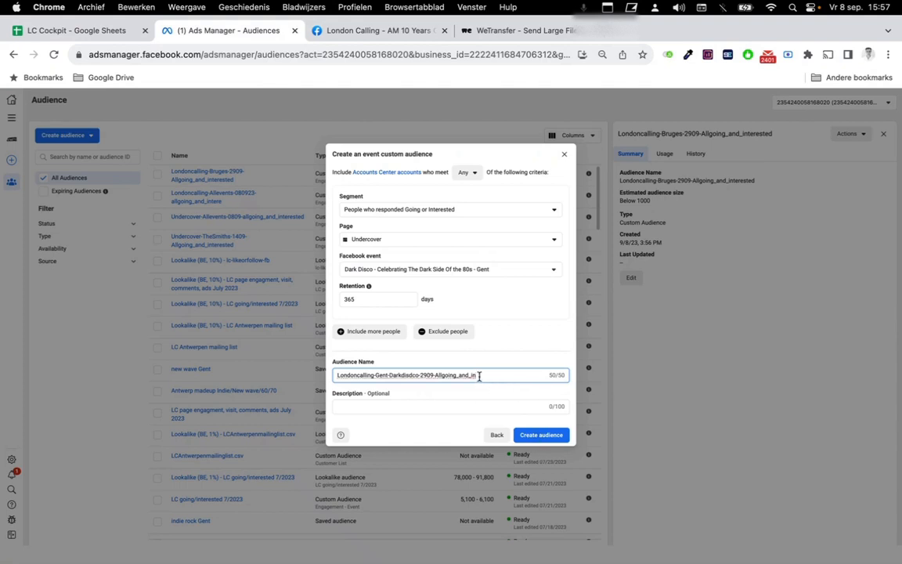
Change the audience name to LC-Gent-Darkdisdco-2909-Allgoing_and_interested and create the audience.
{"action": "left_click_drag", "start_coordinate": [480, 376], "coordinate": [431, 376]}
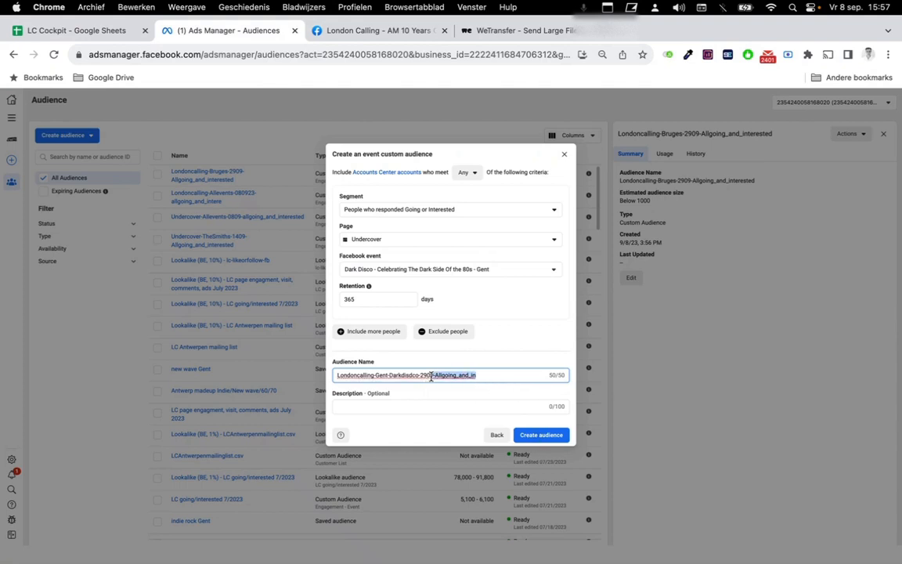
{"action": "double_click", "coordinate": [368, 376]}
{"action": "type", "text": "LC"}
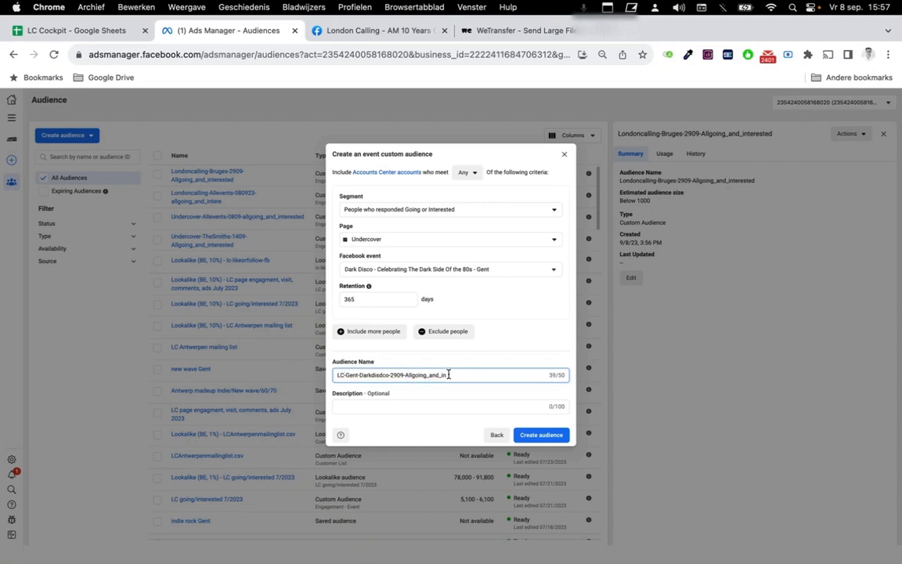
{"action": "type", "text": "nterested"}
{"action": "left_click", "coordinate": [542, 435]}
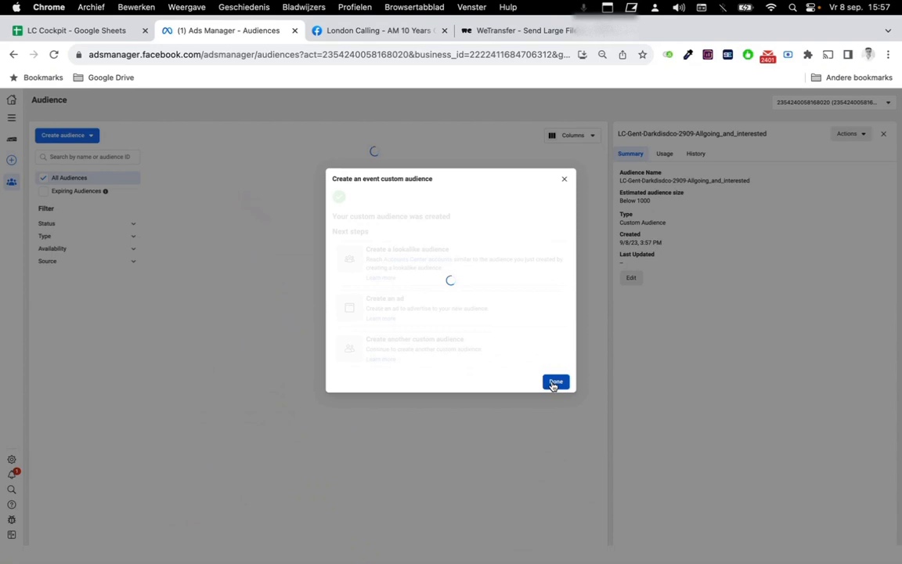
{"action": "left_click", "coordinate": [554, 381]}
Begin a new Events-based custom audience, consulting the LC Cockpit sheet for the 30/09 LC Vooruit gig.
{"action": "left_click", "coordinate": [89, 136]}
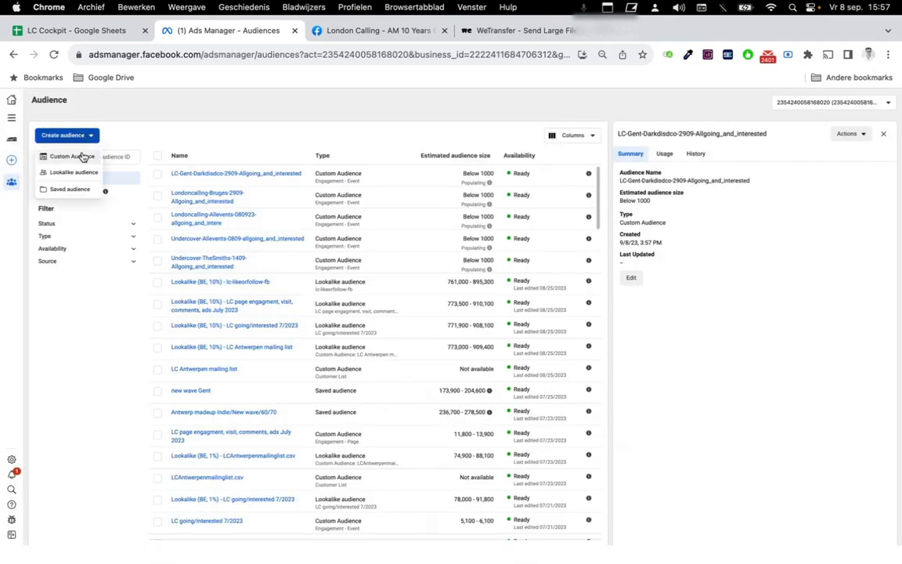
{"action": "left_click", "coordinate": [80, 155]}
{"action": "left_click", "coordinate": [77, 31]}
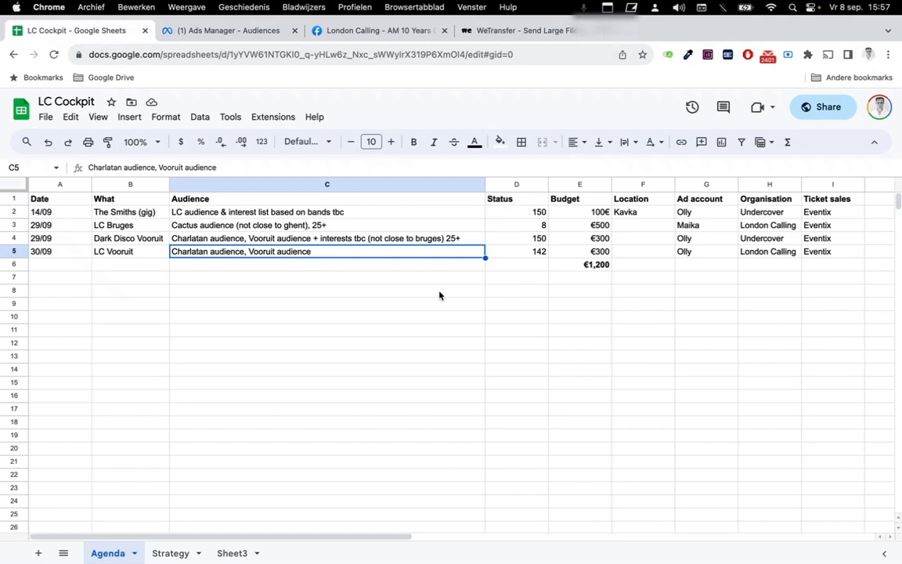
{"action": "left_click", "coordinate": [253, 25]}
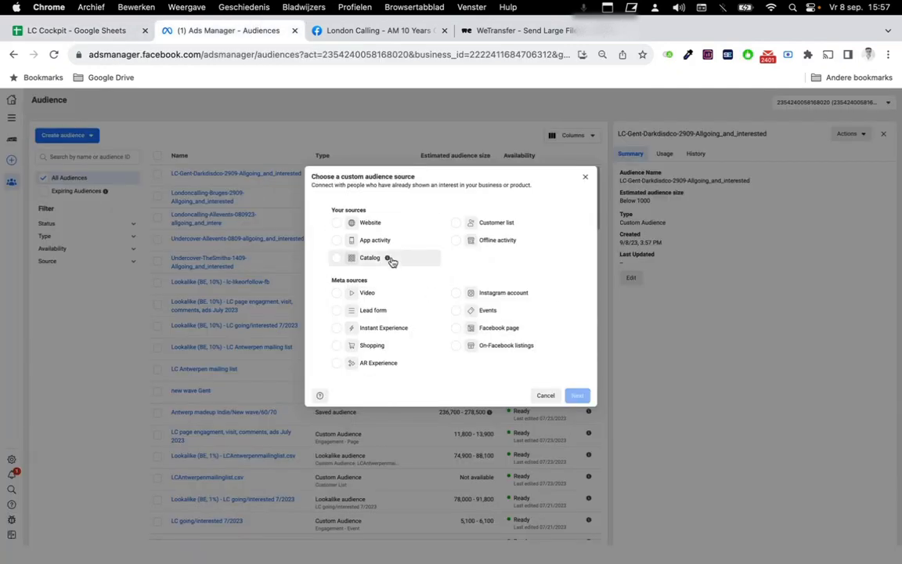
{"action": "left_click", "coordinate": [480, 311]}
{"action": "left_click", "coordinate": [577, 395]}
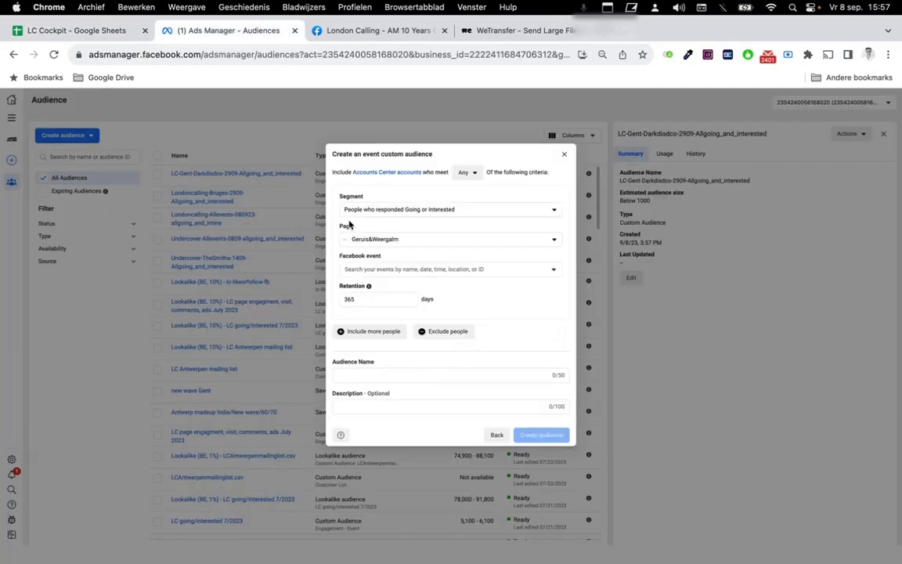
Set the new audience's page to London Calling.
{"action": "left_click", "coordinate": [388, 240]}
{"action": "type", "text": "london"}
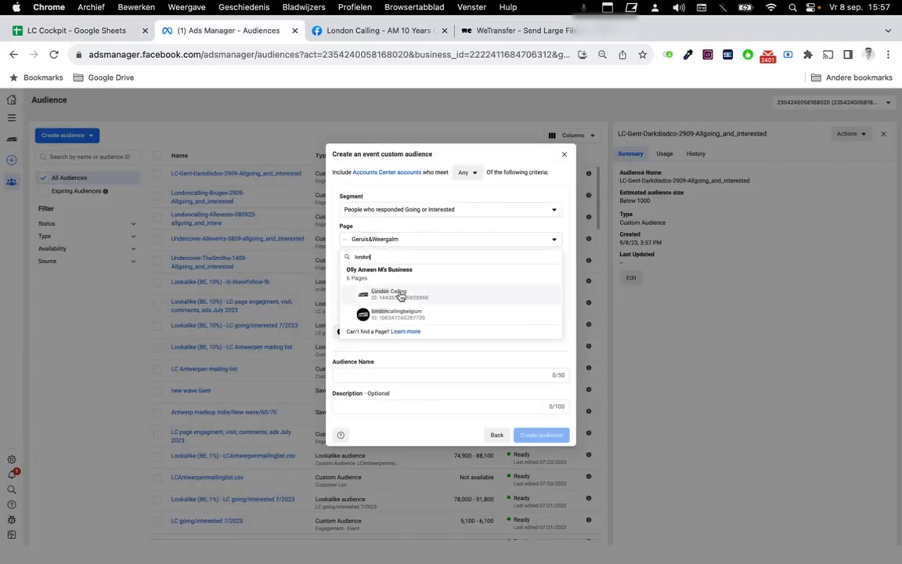
{"action": "left_click", "coordinate": [398, 293]}
Try searching the page's Facebook events for "vo" and "arctic", rechecking the LC Cockpit sheet in between.
{"action": "left_click", "coordinate": [393, 270]}
{"action": "type", "text": "vo"}
{"action": "key", "text": "BackSpace"}
{"action": "key", "text": "BackSpace"}
{"action": "key", "text": "BackSpace"}
{"action": "key", "text": "BackSpace"}
{"action": "key", "text": "BackSpace"}
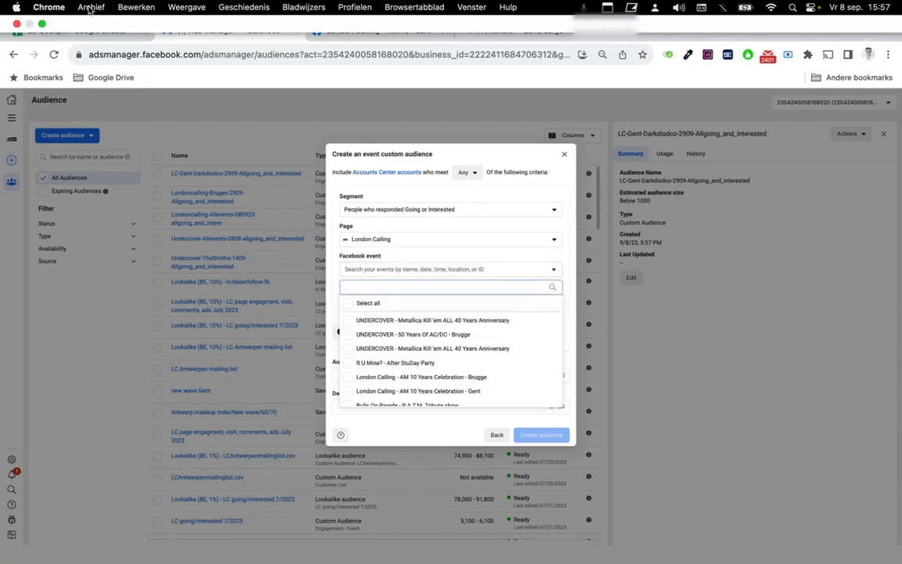
{"action": "left_click", "coordinate": [95, 32]}
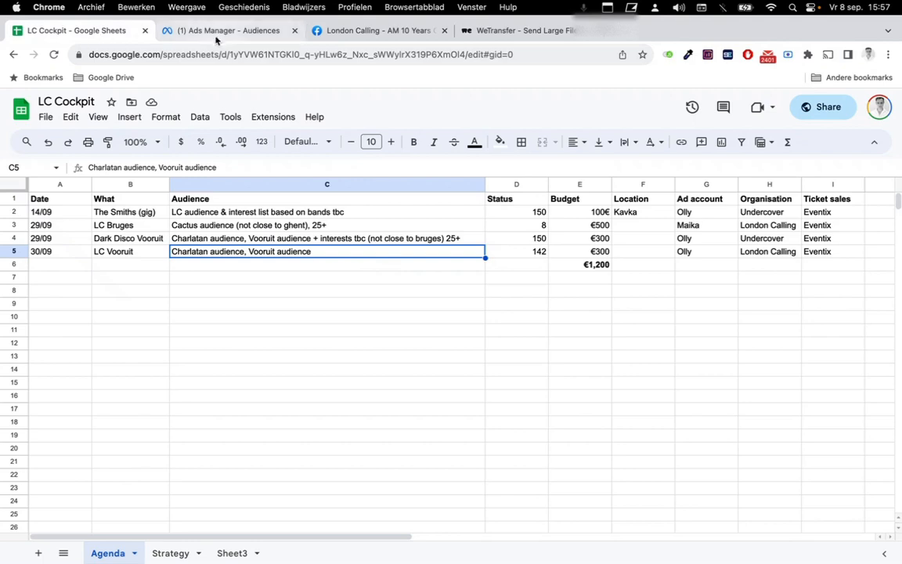
{"action": "left_click", "coordinate": [220, 31]}
{"action": "type", "text": "arctic"}
{"action": "key", "text": "BackSpace"}
{"action": "key", "text": "BackSpace"}
{"action": "key", "text": "BackSpace"}
{"action": "key", "text": "BackSpace"}
{"action": "key", "text": "BackSpace"}
{"action": "key", "text": "BackSpace"}
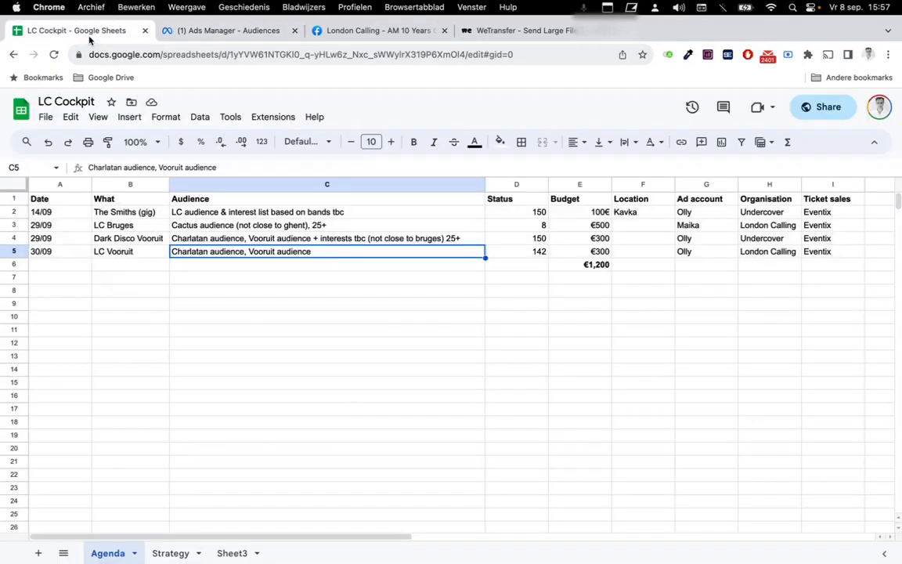
Recheck the LC Cockpit sheet, then examine London Calling's upcoming events on Facebook for the 30 September gig in Gent.
{"action": "left_click", "coordinate": [86, 33]}
{"action": "left_click", "coordinate": [405, 31]}
{"action": "scroll", "coordinate": [419, 364], "scroll_direction": "up", "scroll_amount": 1}
{"action": "scroll", "coordinate": [419, 364], "scroll_direction": "up", "scroll_amount": 5}
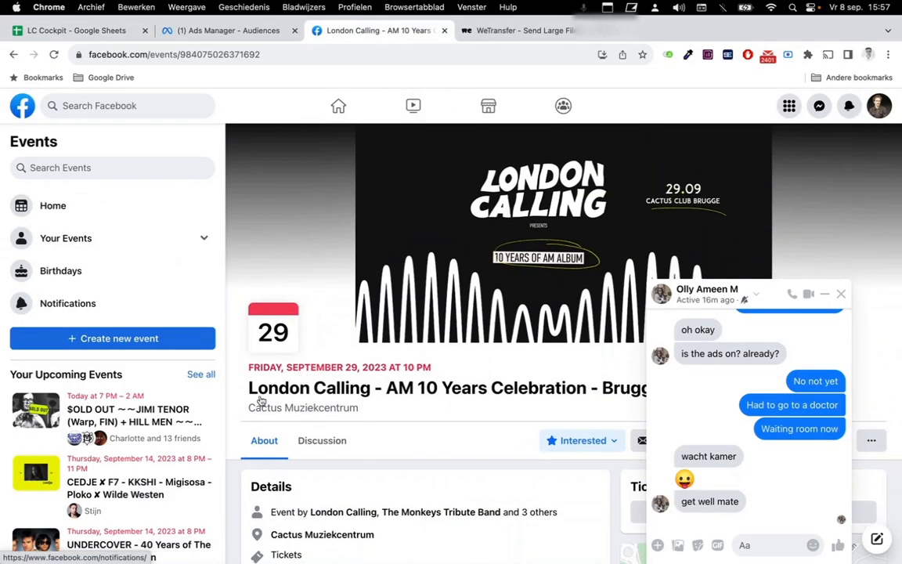
{"action": "left_click", "coordinate": [13, 54]}
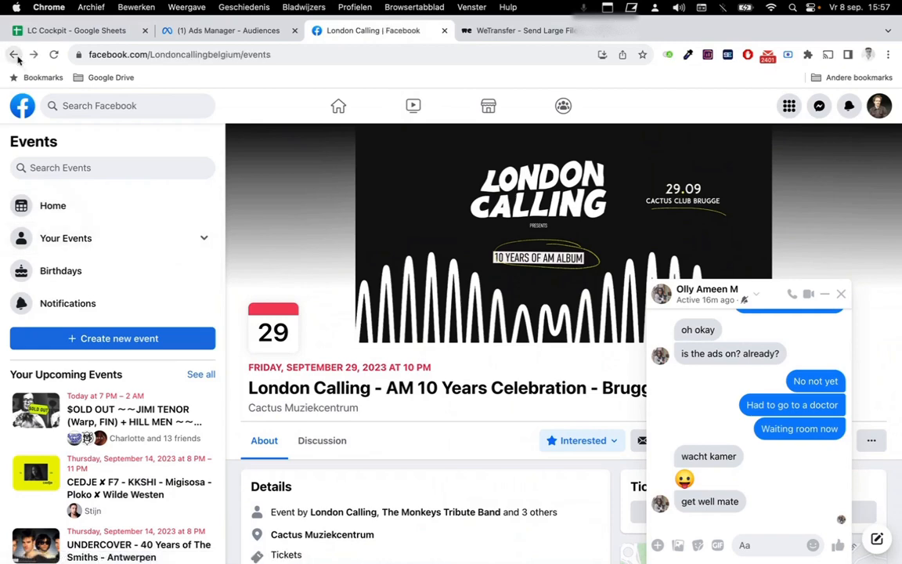
{"action": "scroll", "coordinate": [352, 317], "scroll_direction": "down", "scroll_amount": 5}
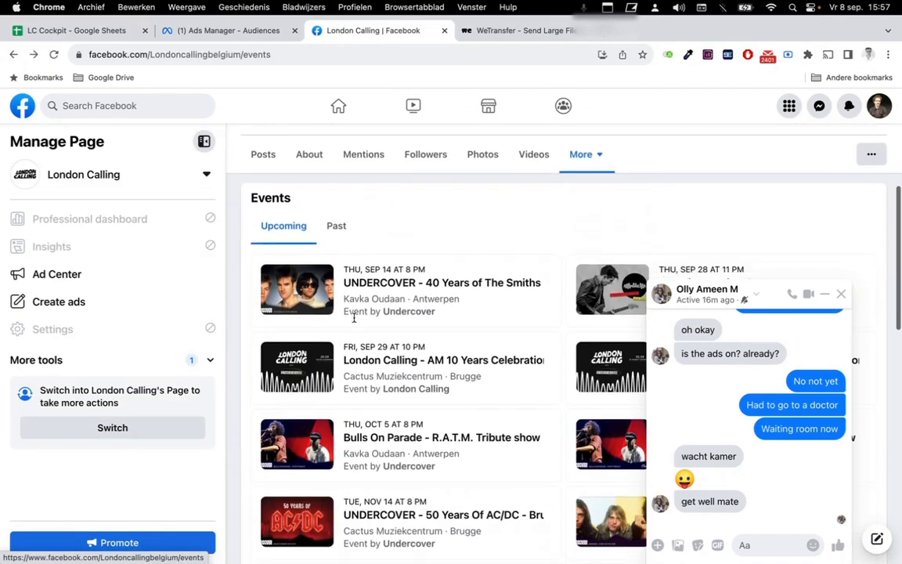
{"action": "scroll", "coordinate": [354, 322], "scroll_direction": "up", "scroll_amount": 1}
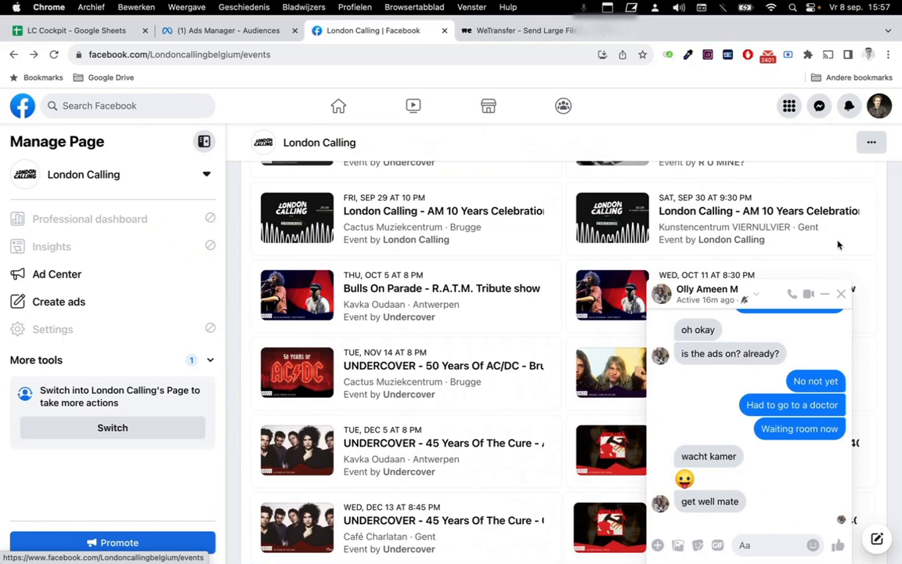
{"action": "mouse_move", "coordinate": [798, 219]}
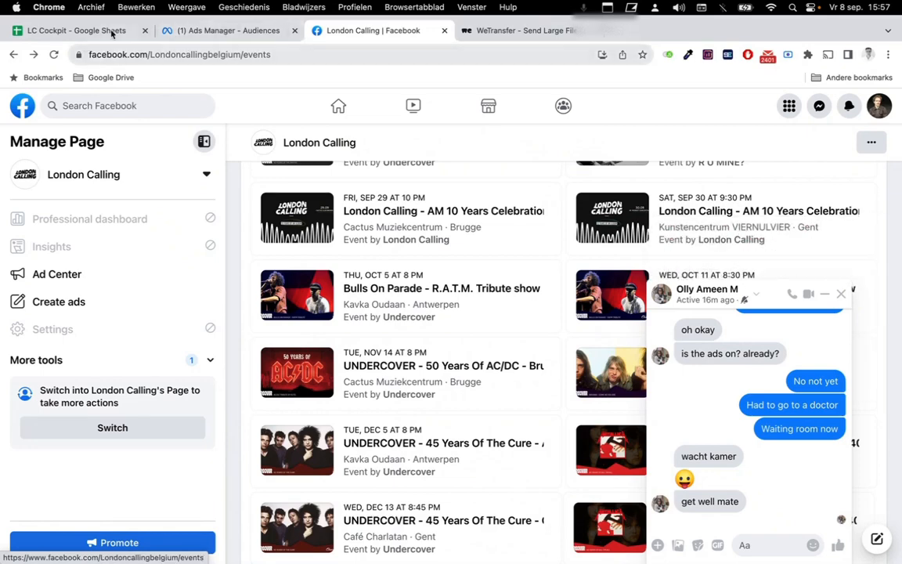
Search London Calling's Facebook events for "am 10" and select "London Calling - AM 10 Years Celebration - Gent" for the audience.
{"action": "left_click", "coordinate": [223, 31]}
{"action": "type", "text": "am"}
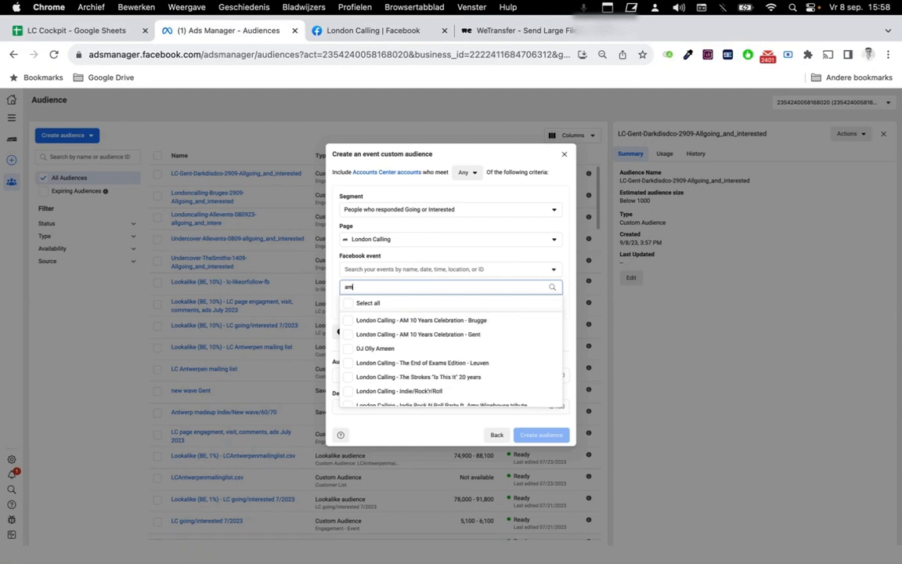
{"action": "type", "text": " 10"}
{"action": "left_click", "coordinate": [427, 333]}
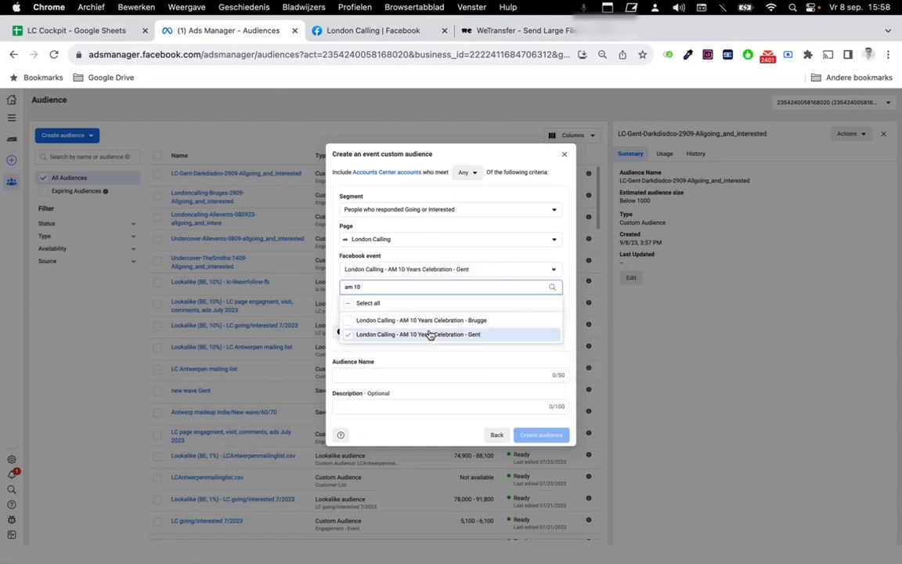
Name the audience "Londoncalling-AM-Gent-3009-Allgoing_and_interested", create it, and finish without taking any of the suggested follow-ups.
{"action": "left_click", "coordinate": [395, 366]}
{"action": "left_click", "coordinate": [390, 376]}
{"action": "type", "text": "Londoncalling-AM-"}
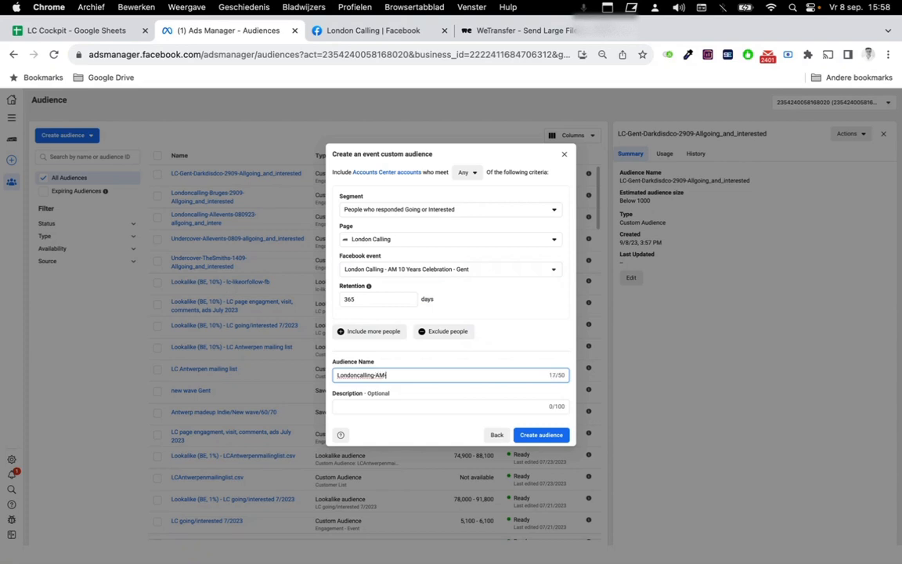
{"action": "type", "text": "nt "}
{"action": "type", "text": "rested"}
{"action": "left_click", "coordinate": [541, 436]}
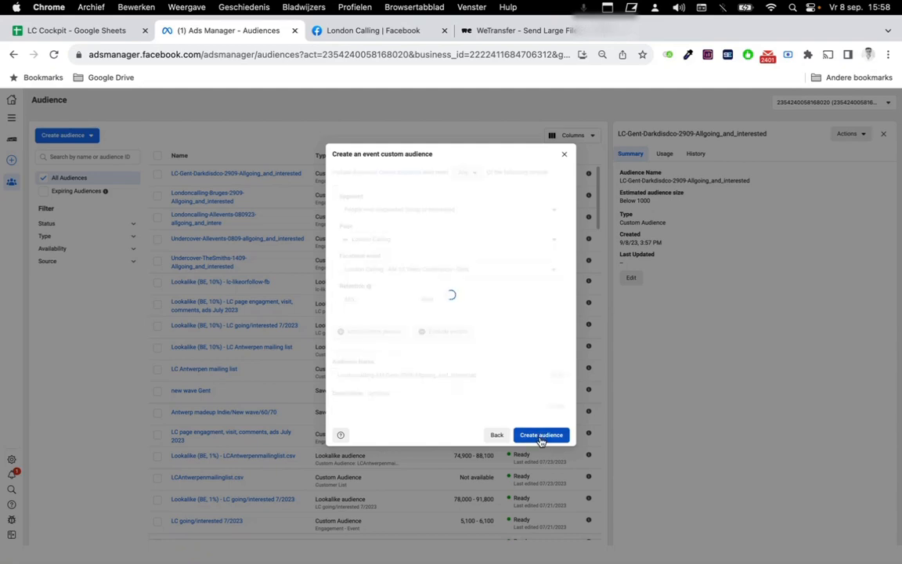
{"action": "left_click", "coordinate": [554, 383]}
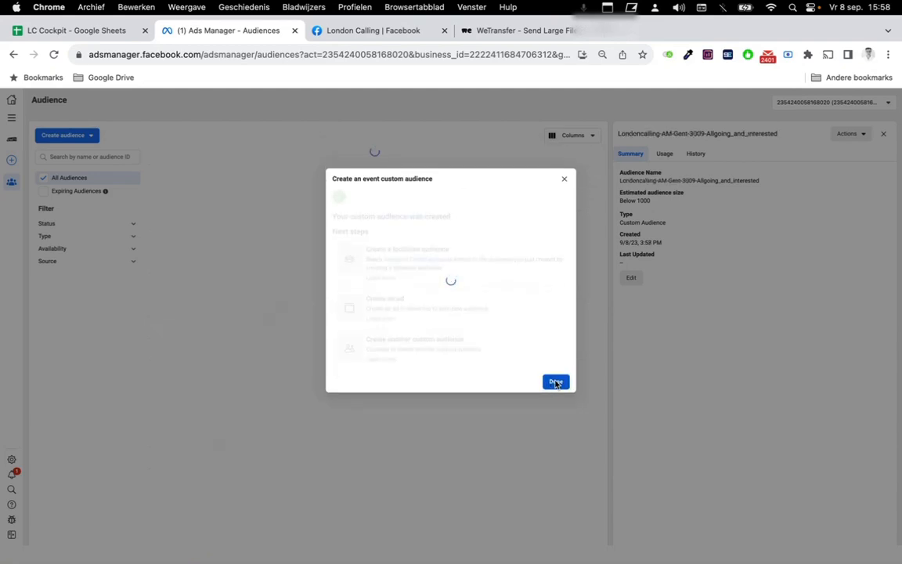
Recheck the LC Cockpit sheet, search the audiences for "cusdat", and restore the full audience list.
{"action": "left_click", "coordinate": [112, 32]}
{"action": "left_click", "coordinate": [195, 31]}
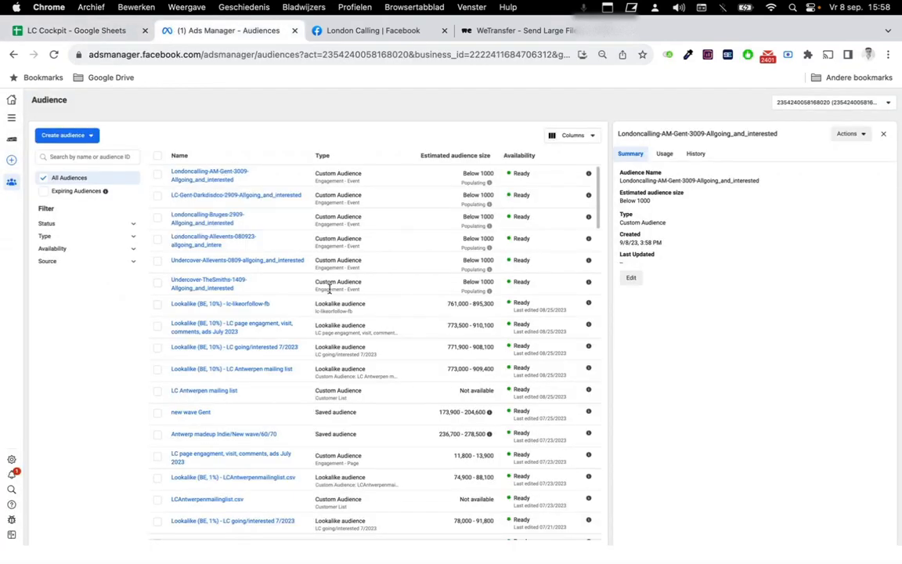
{"action": "scroll", "coordinate": [292, 366], "scroll_direction": "down", "scroll_amount": 1}
{"action": "scroll", "coordinate": [293, 366], "scroll_direction": "up", "scroll_amount": 1}
{"action": "left_click", "coordinate": [95, 156]}
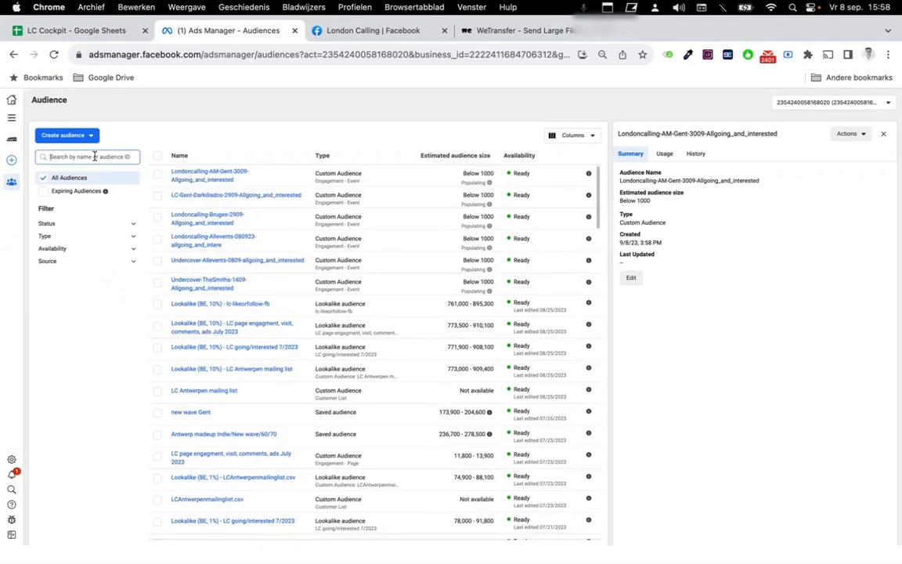
{"action": "type", "text": "cusdat"}
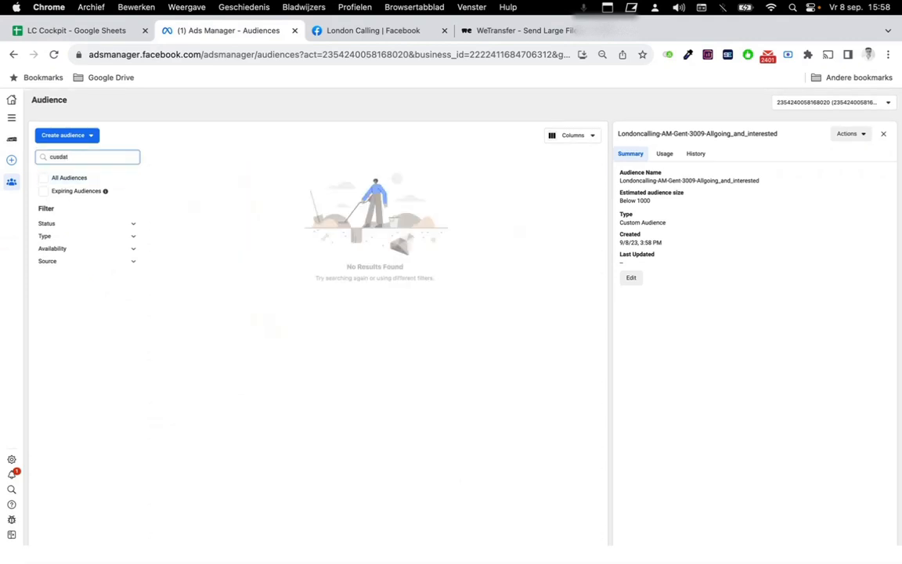
{"action": "double_click", "coordinate": [94, 157]}
{"action": "key", "text": "BackSpace"}
{"action": "left_click", "coordinate": [81, 179]}
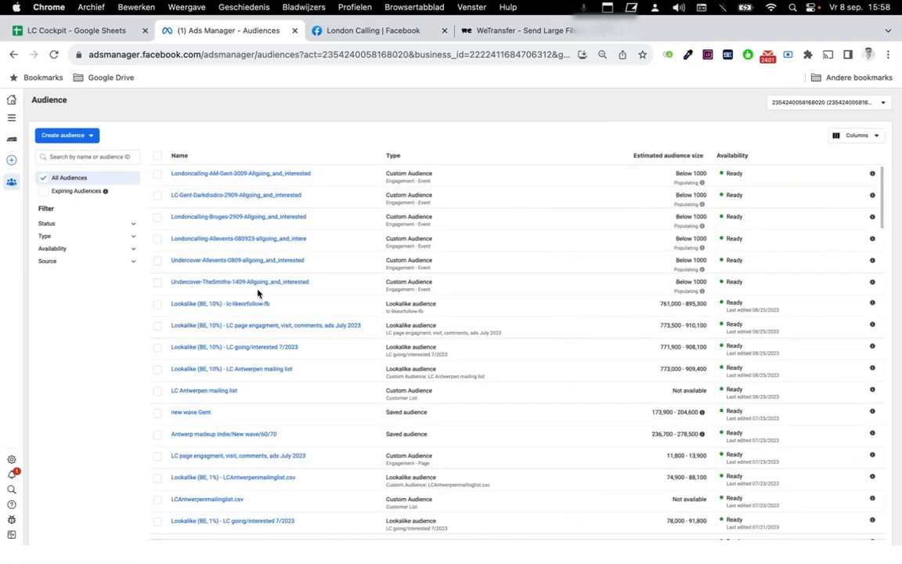
Look through the existing audiences, repeat the "cusdat" search, and clear it to list all audiences again.
{"action": "scroll", "coordinate": [257, 293], "scroll_direction": "down", "scroll_amount": 6}
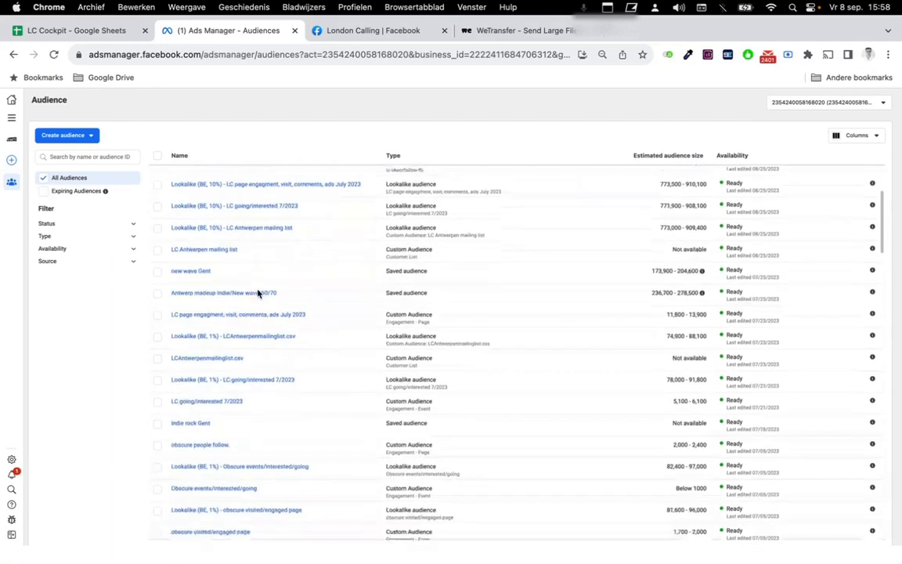
{"action": "scroll", "coordinate": [258, 293], "scroll_direction": "down", "scroll_amount": 1}
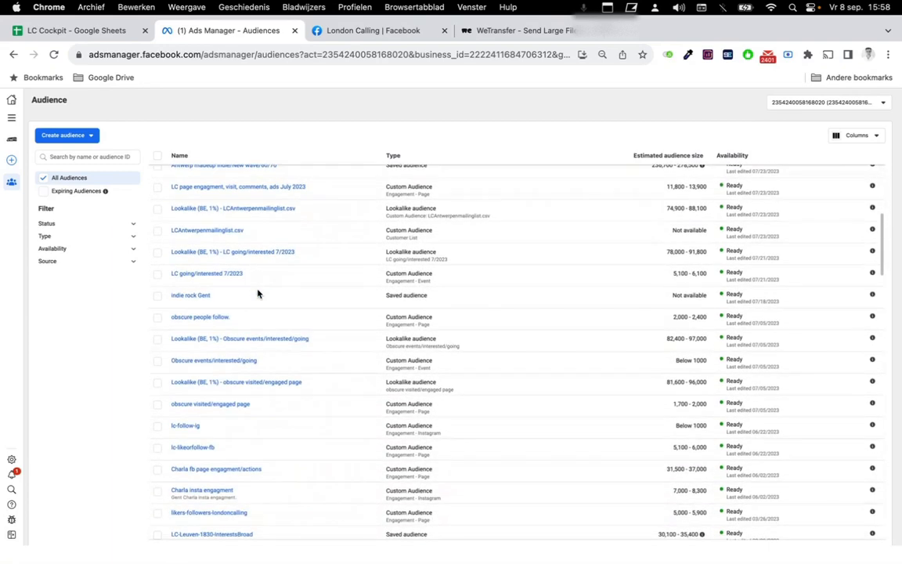
{"action": "scroll", "coordinate": [258, 293], "scroll_direction": "up", "scroll_amount": 7}
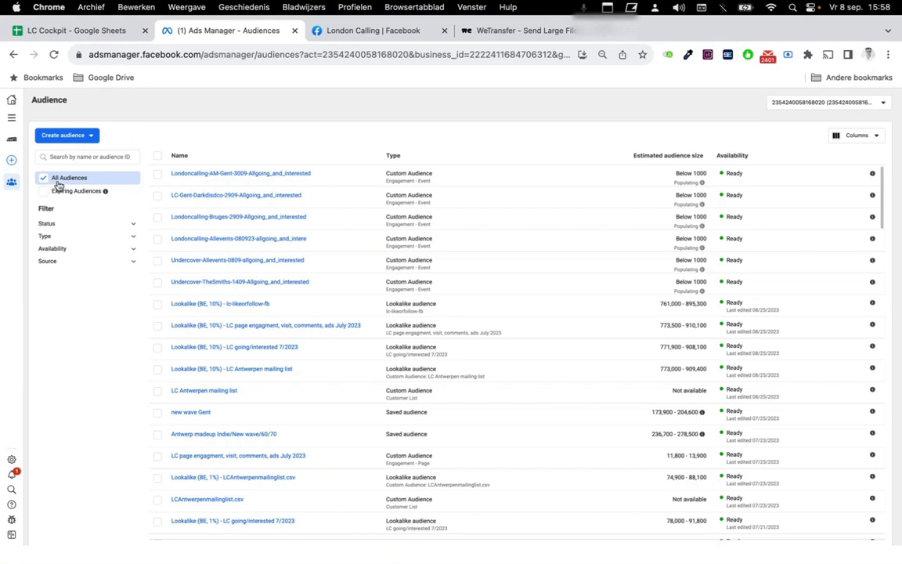
{"action": "left_click", "coordinate": [64, 157]}
{"action": "type", "text": "dat"}
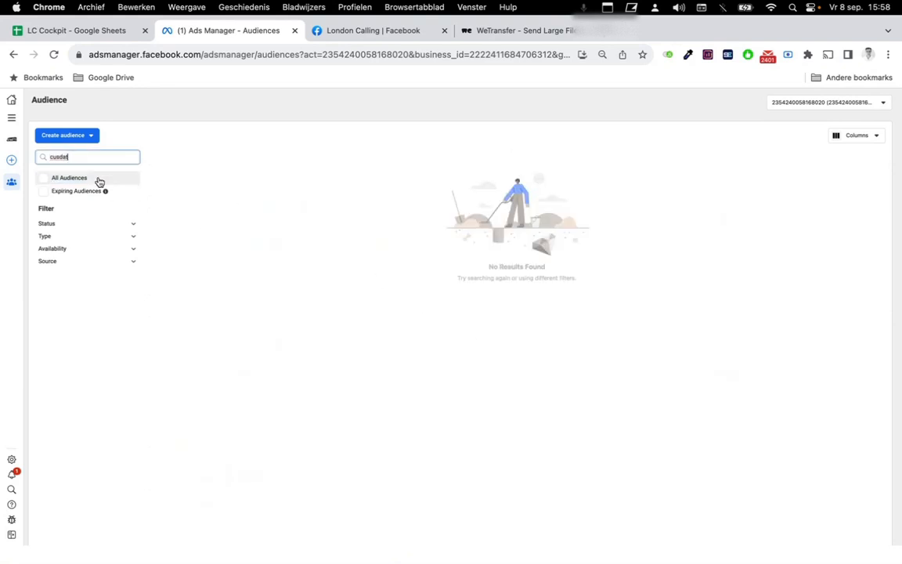
{"action": "double_click", "coordinate": [82, 156]}
{"action": "key", "text": "BackSpace"}
{"action": "left_click", "coordinate": [257, 214]}
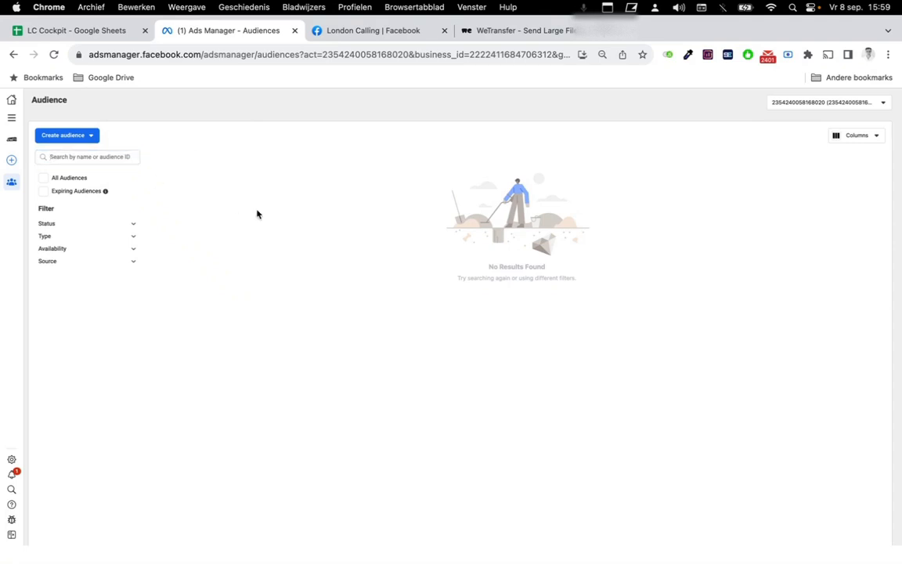
{"action": "left_click", "coordinate": [45, 179]}
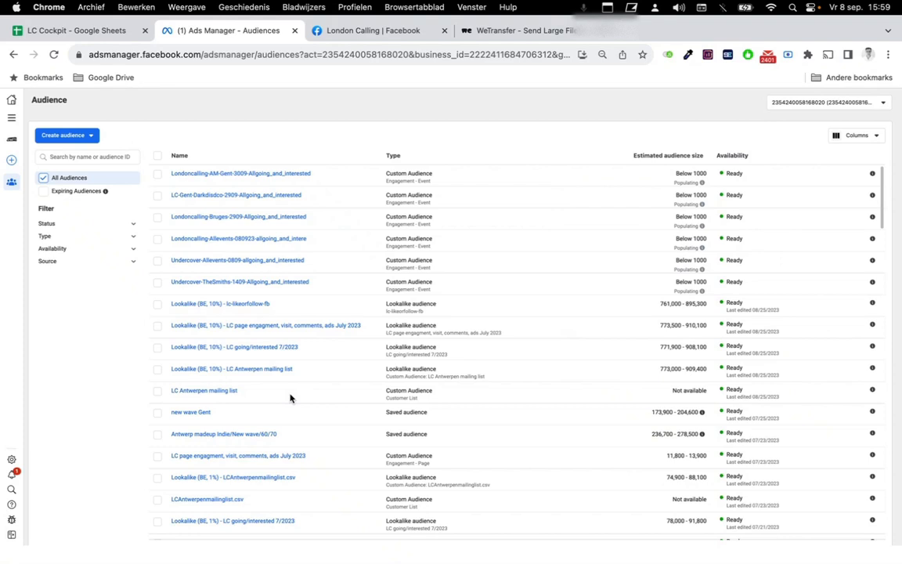
Examine the existing custom, lookalike and saved audiences, including their types, estimated sizes and availability.
{"action": "scroll", "coordinate": [290, 398], "scroll_direction": "down", "scroll_amount": 1}
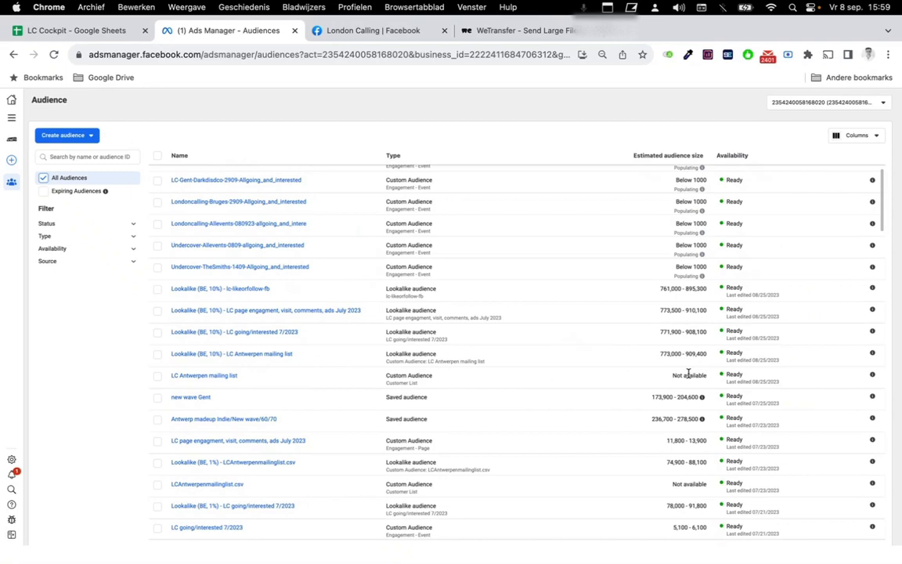
{"action": "scroll", "coordinate": [688, 374], "scroll_direction": "down", "scroll_amount": 1}
{"action": "scroll", "coordinate": [697, 395], "scroll_direction": "down", "scroll_amount": 1}
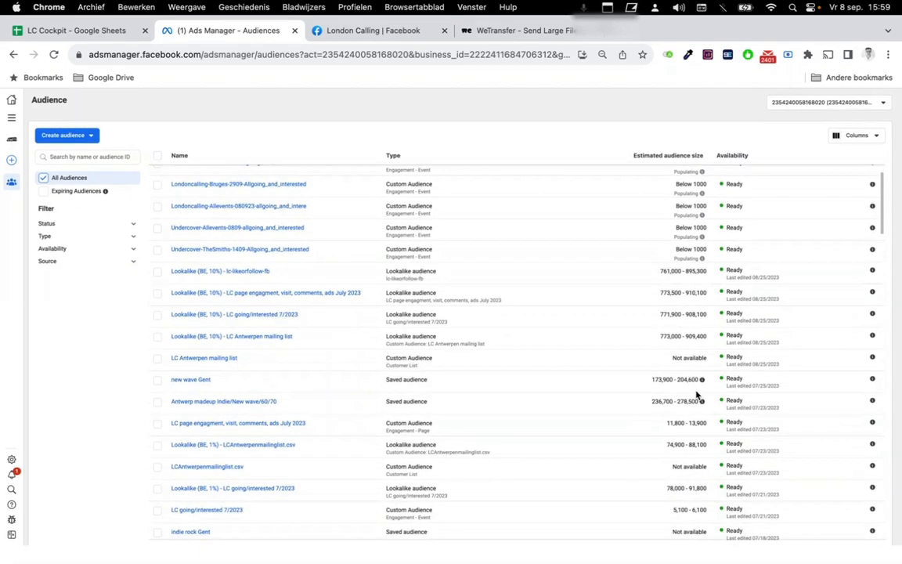
{"action": "scroll", "coordinate": [701, 465], "scroll_direction": "down", "scroll_amount": 3}
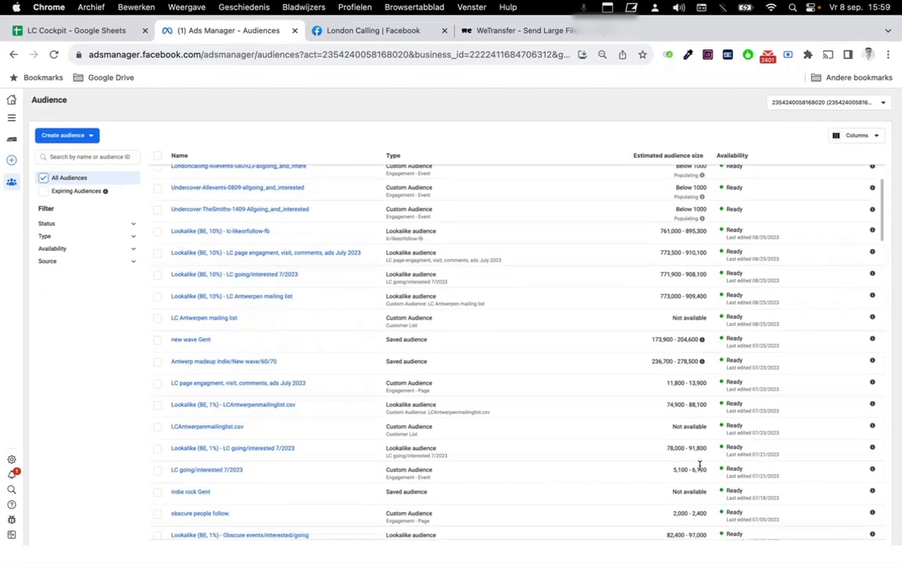
{"action": "scroll", "coordinate": [701, 466], "scroll_direction": "down", "scroll_amount": 3}
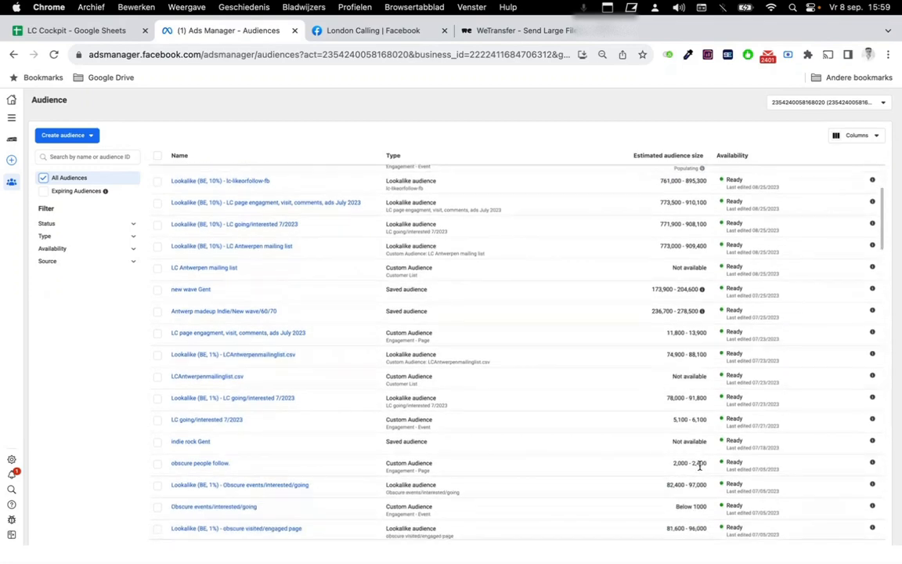
{"action": "scroll", "coordinate": [700, 465], "scroll_direction": "down", "scroll_amount": 3}
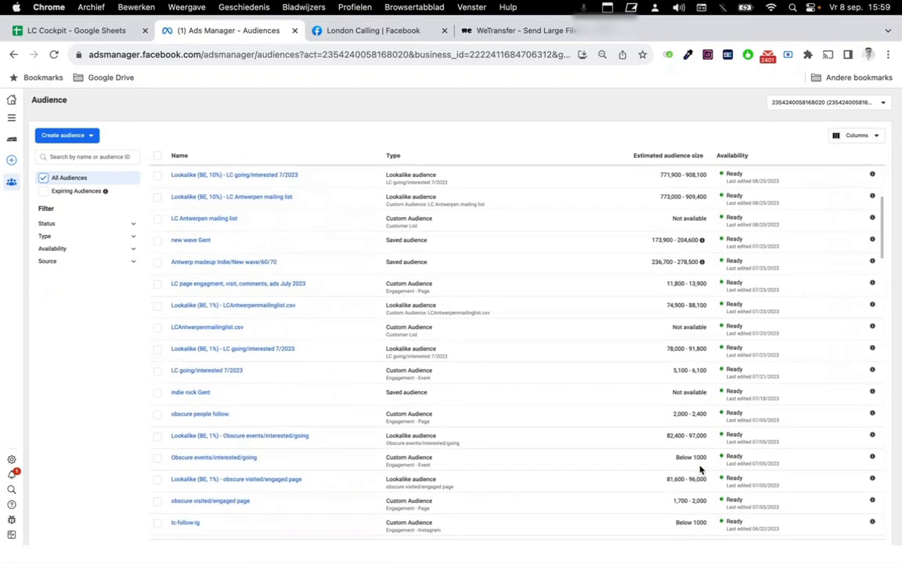
{"action": "scroll", "coordinate": [701, 468], "scroll_direction": "down", "scroll_amount": 3}
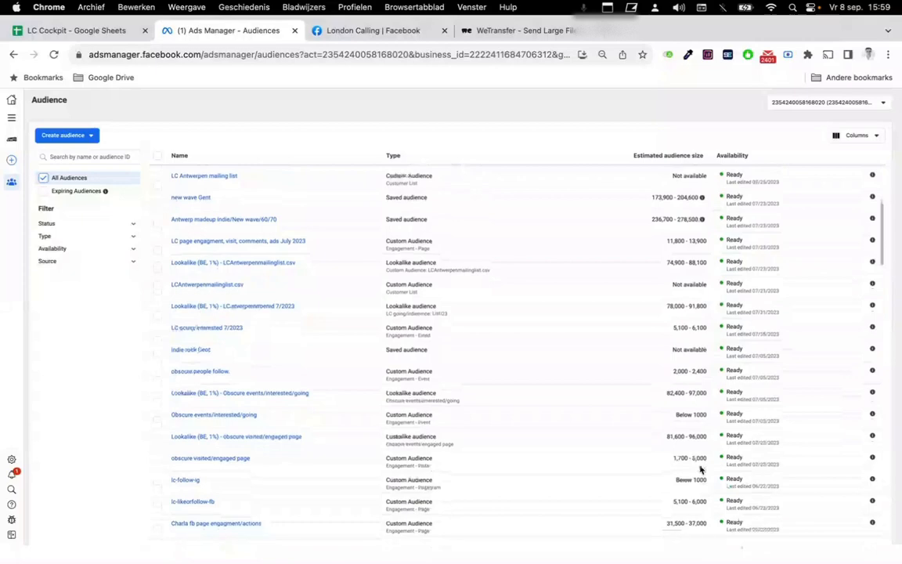
{"action": "scroll", "coordinate": [701, 468], "scroll_direction": "down", "scroll_amount": 2}
{"action": "scroll", "coordinate": [701, 469], "scroll_direction": "down", "scroll_amount": 10}
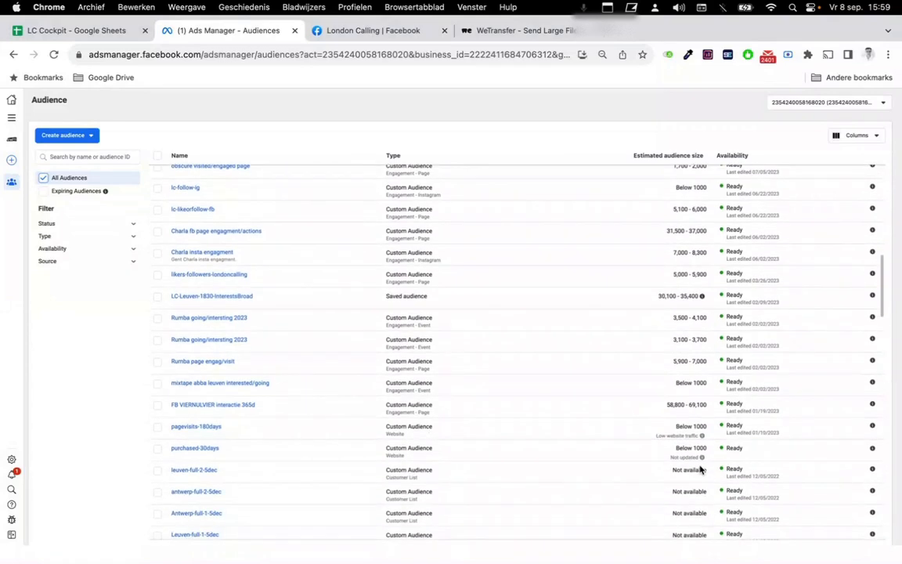
{"action": "scroll", "coordinate": [701, 469], "scroll_direction": "down", "scroll_amount": 3}
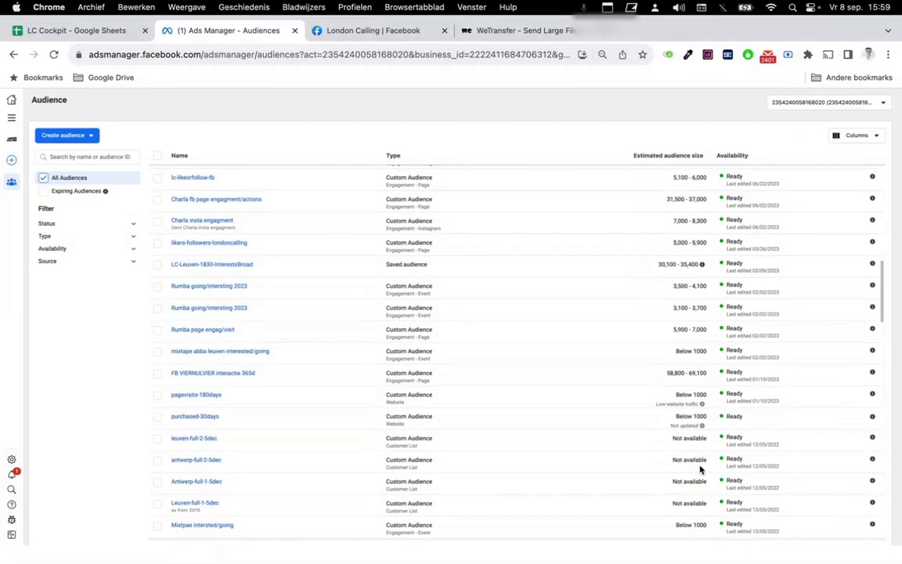
{"action": "scroll", "coordinate": [701, 469], "scroll_direction": "down", "scroll_amount": 5}
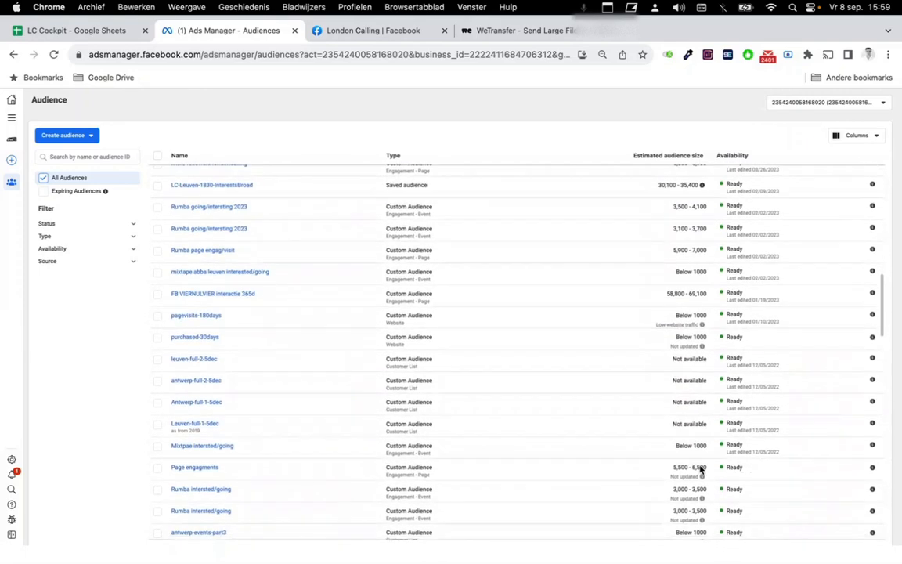
{"action": "scroll", "coordinate": [701, 469], "scroll_direction": "down", "scroll_amount": 1}
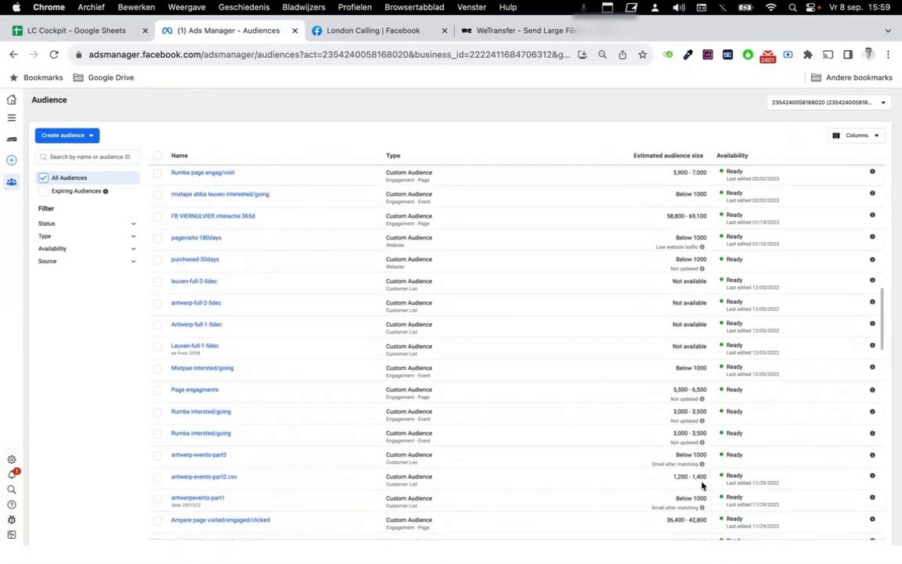
{"action": "scroll", "coordinate": [702, 485], "scroll_direction": "up", "scroll_amount": 20}
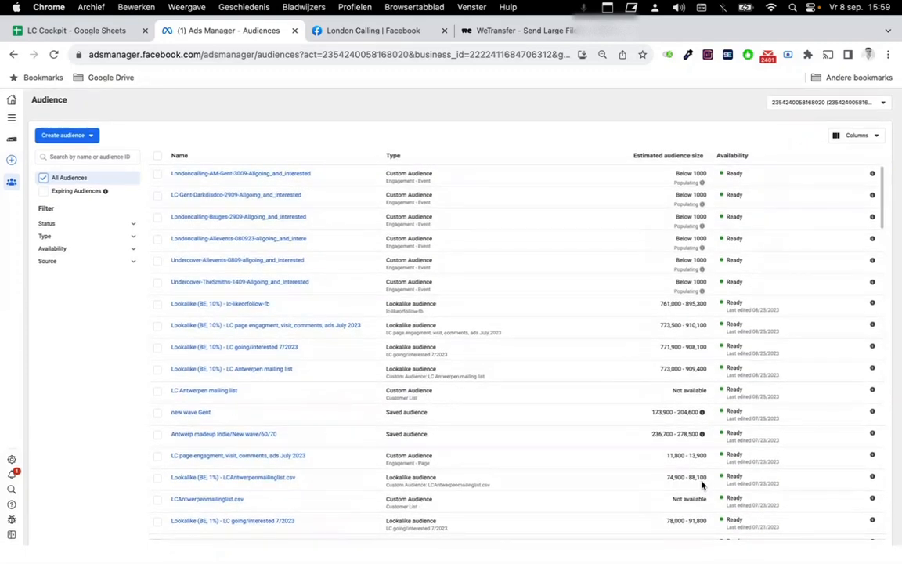
Show the audience overlap between "LC Antwerpen mailing list" and its 10% Belgian lookalike, then close the comparison and deselect both.
{"action": "mouse_move", "coordinate": [874, 392]}
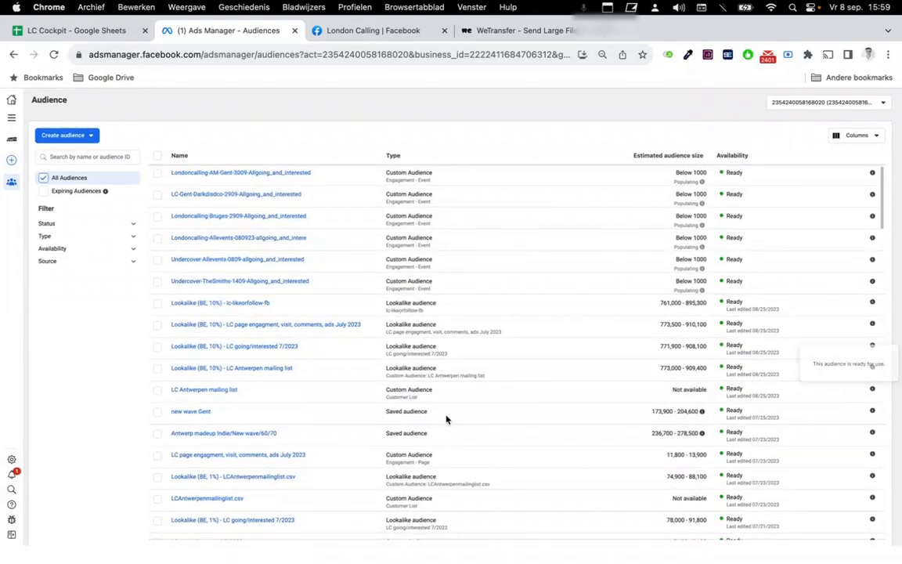
{"action": "mouse_move", "coordinate": [168, 396]}
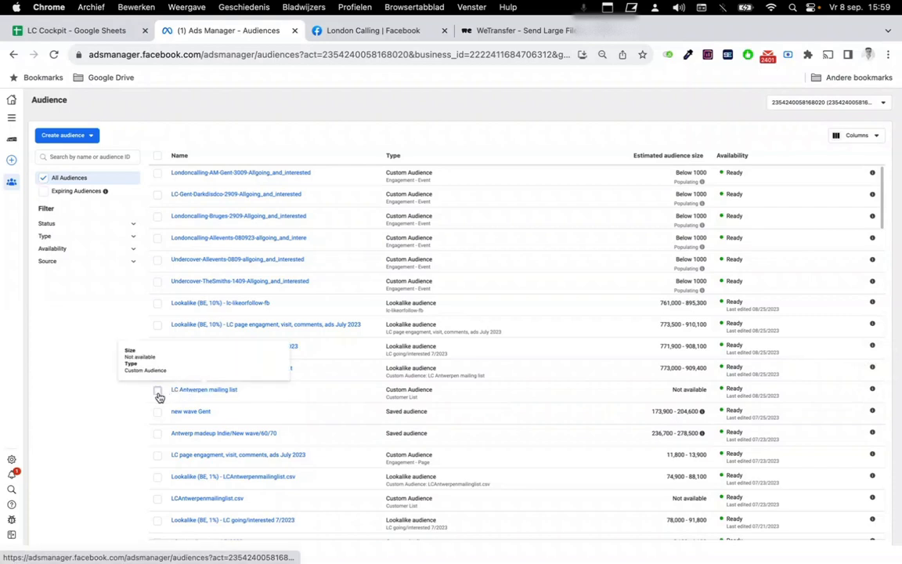
{"action": "left_click", "coordinate": [158, 390]}
{"action": "left_click", "coordinate": [157, 368]}
{"action": "left_click", "coordinate": [222, 135]}
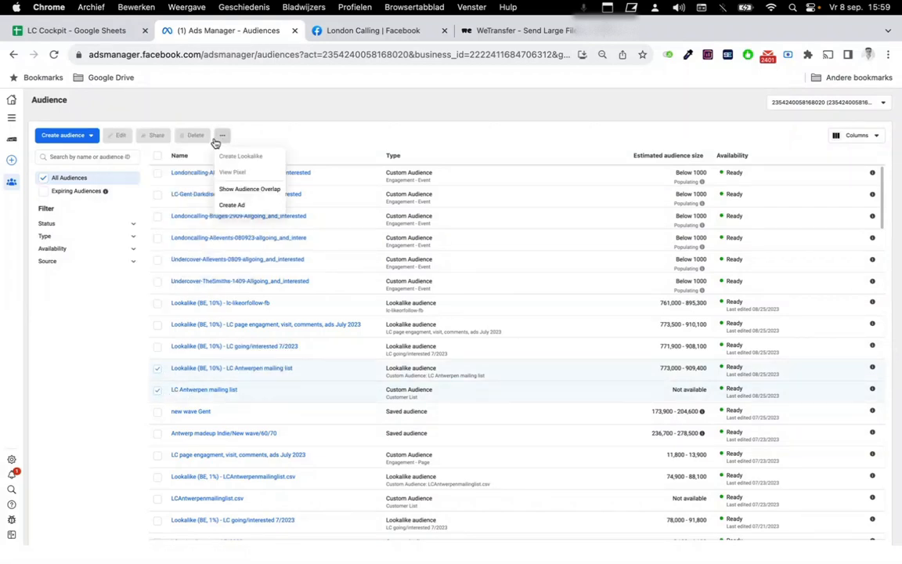
{"action": "left_click", "coordinate": [241, 188]}
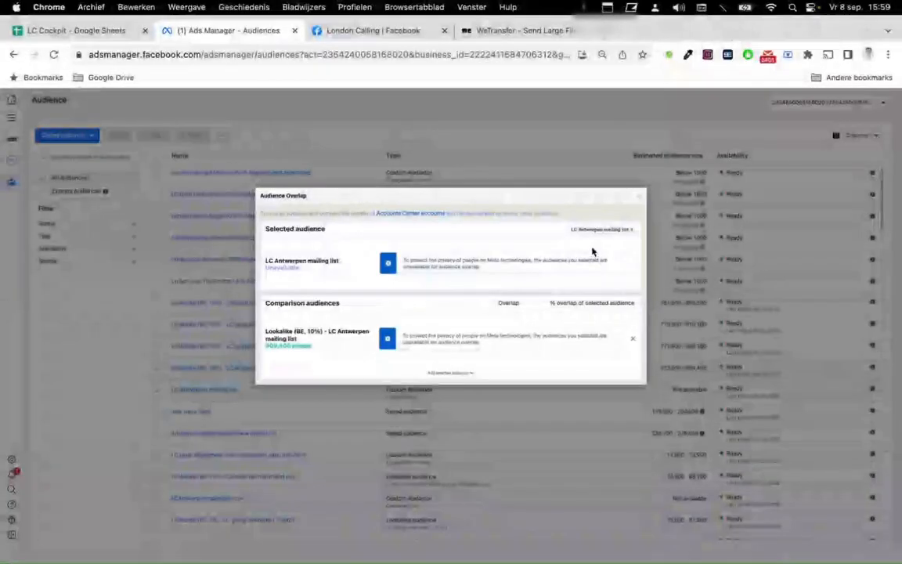
{"action": "left_click", "coordinate": [638, 198]}
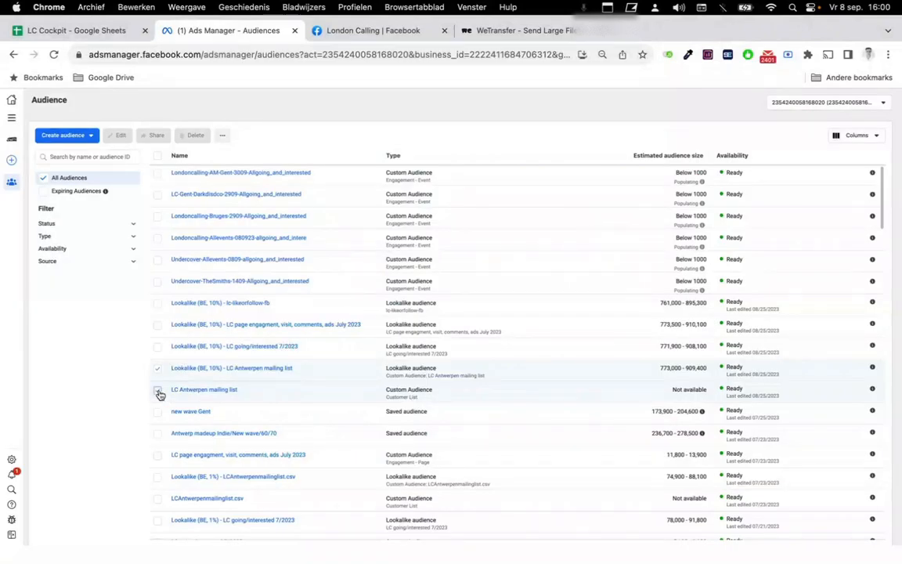
{"action": "left_click", "coordinate": [158, 369]}
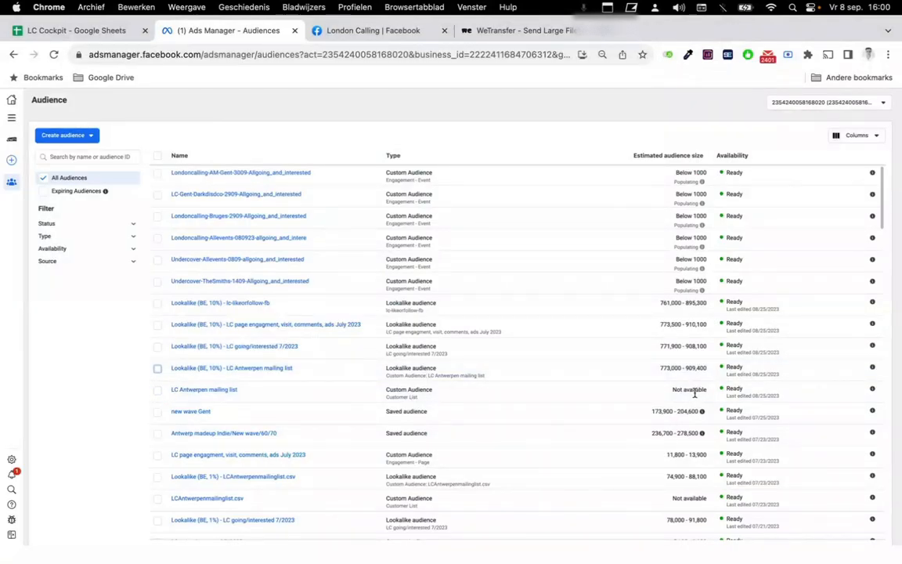
Examine the full audience list down to the oldest entries, comparing types, estimated sizes and availability of the lookalikes and customer lists.
{"action": "scroll", "coordinate": [695, 393], "scroll_direction": "down", "scroll_amount": 2}
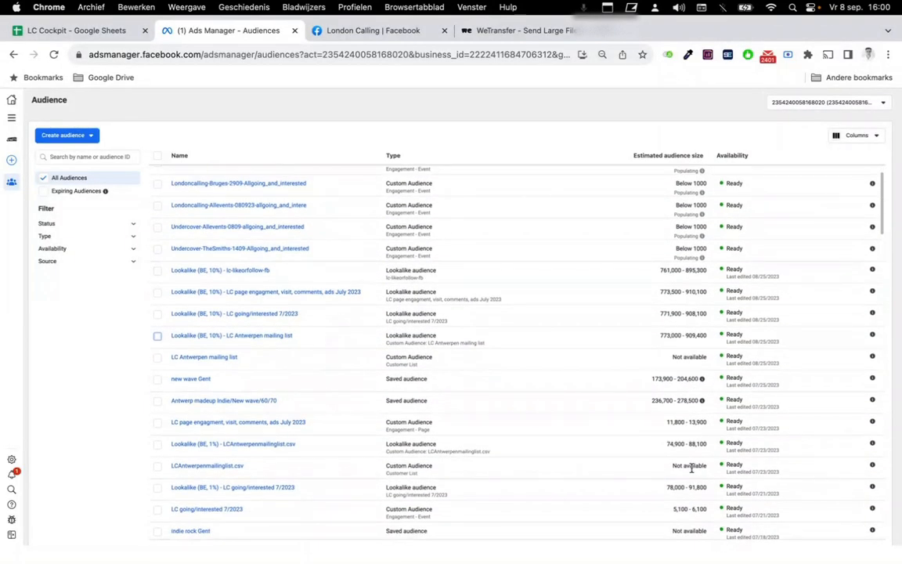
{"action": "scroll", "coordinate": [692, 474], "scroll_direction": "down", "scroll_amount": 1}
{"action": "scroll", "coordinate": [692, 473], "scroll_direction": "down", "scroll_amount": 5}
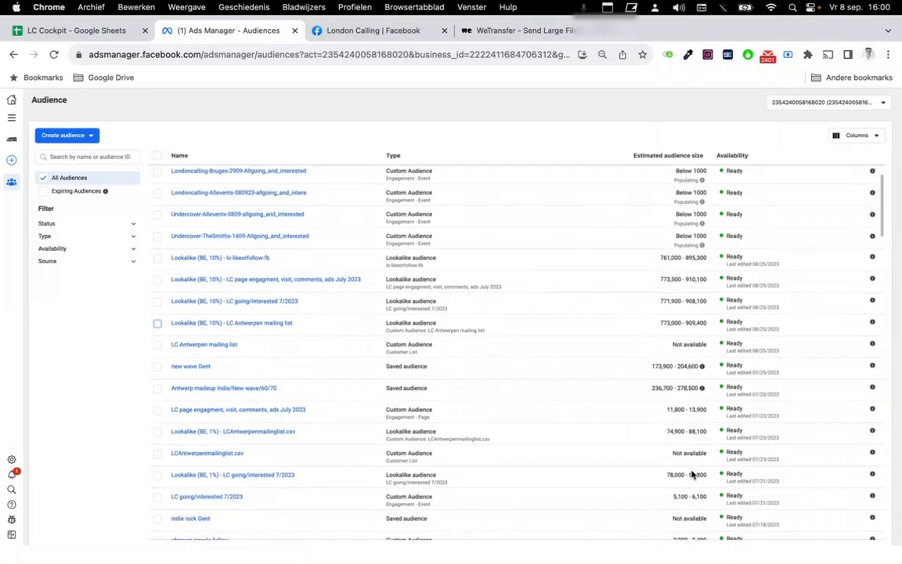
{"action": "scroll", "coordinate": [693, 474], "scroll_direction": "down", "scroll_amount": 15}
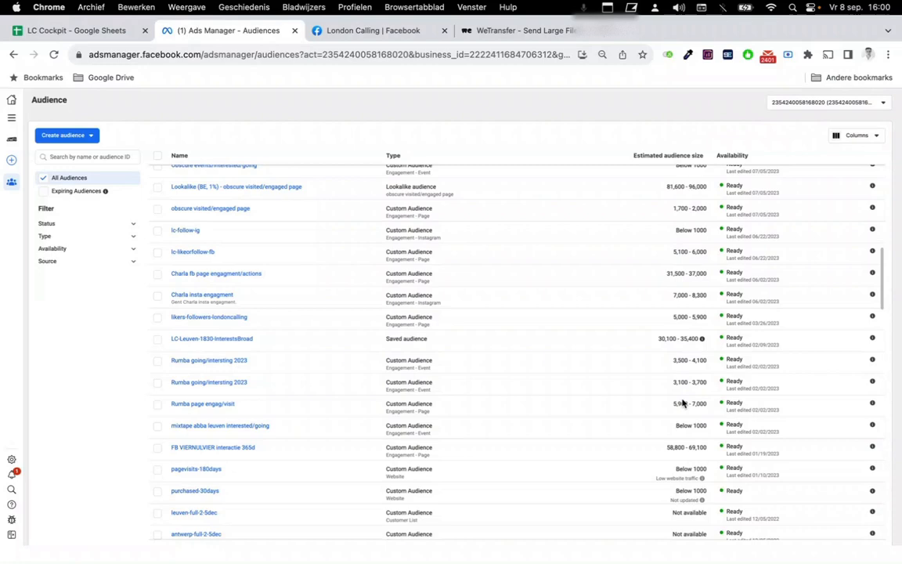
{"action": "scroll", "coordinate": [694, 378], "scroll_direction": "down", "scroll_amount": 5}
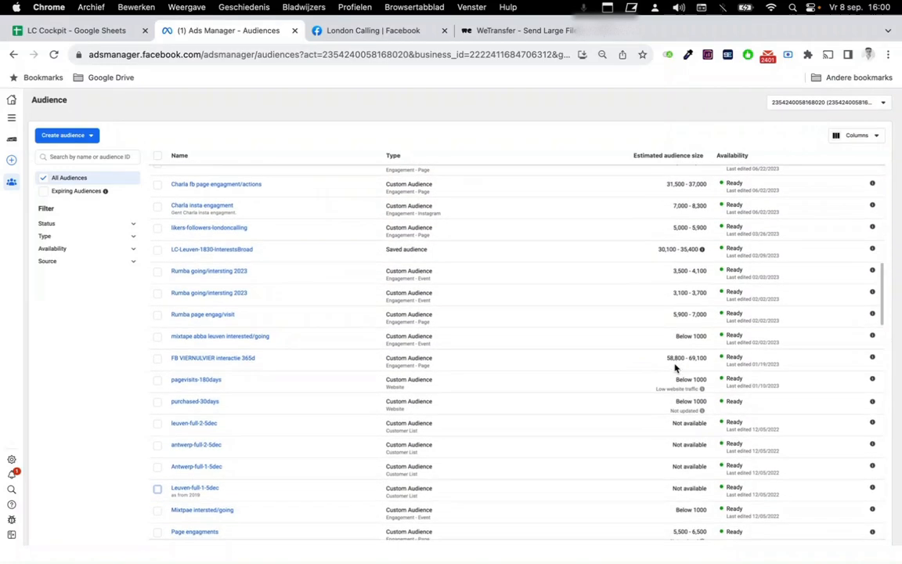
{"action": "scroll", "coordinate": [641, 459], "scroll_direction": "down", "scroll_amount": 6}
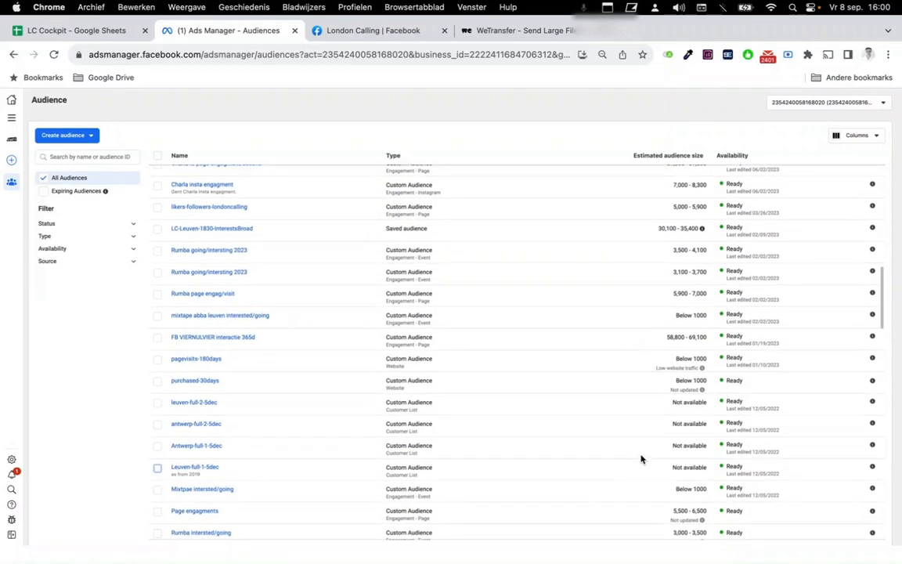
{"action": "scroll", "coordinate": [641, 459], "scroll_direction": "down", "scroll_amount": 13}
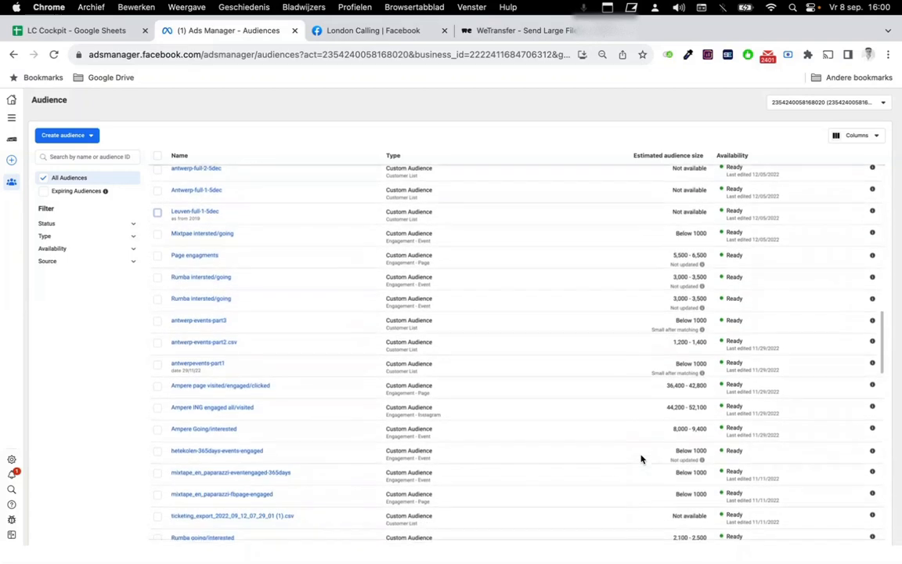
{"action": "scroll", "coordinate": [641, 459], "scroll_direction": "down", "scroll_amount": 5}
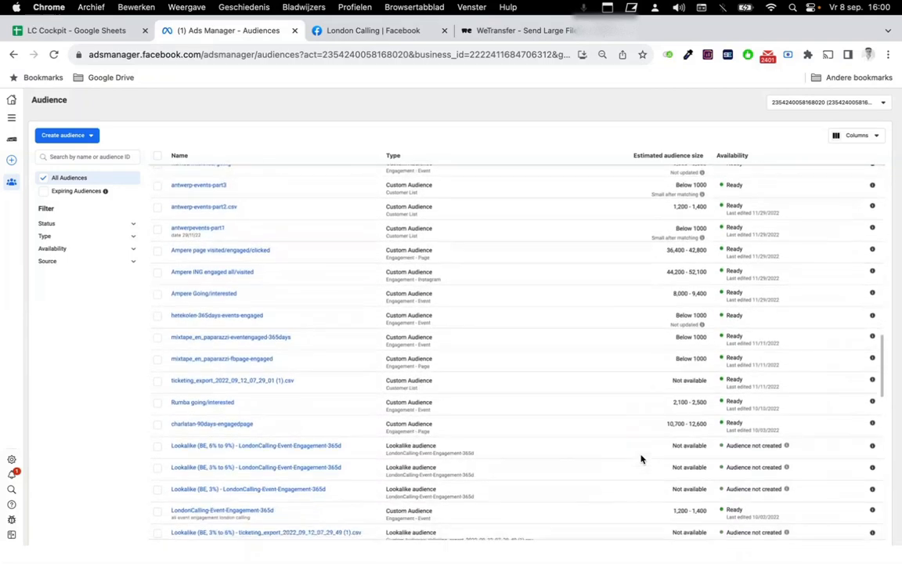
{"action": "scroll", "coordinate": [641, 459], "scroll_direction": "down", "scroll_amount": 9}
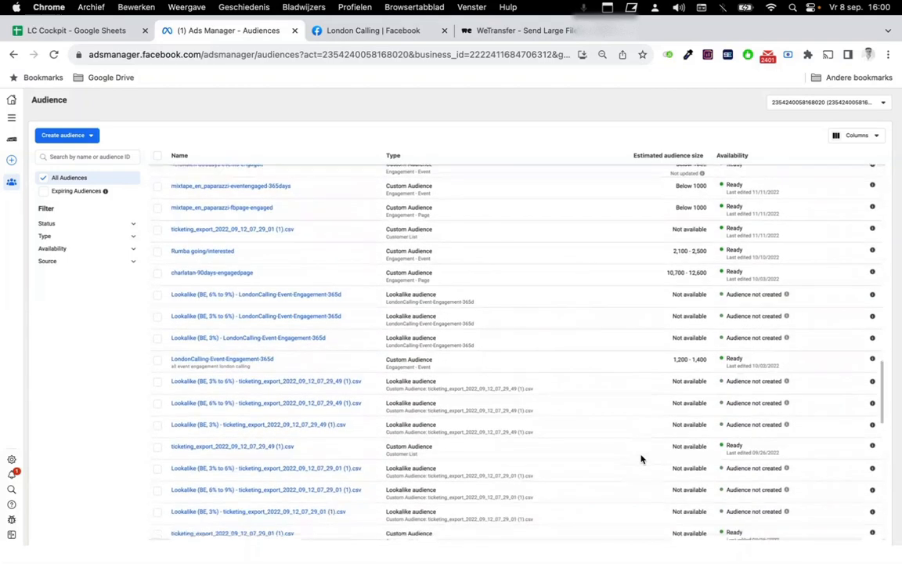
{"action": "scroll", "coordinate": [641, 459], "scroll_direction": "down", "scroll_amount": 1}
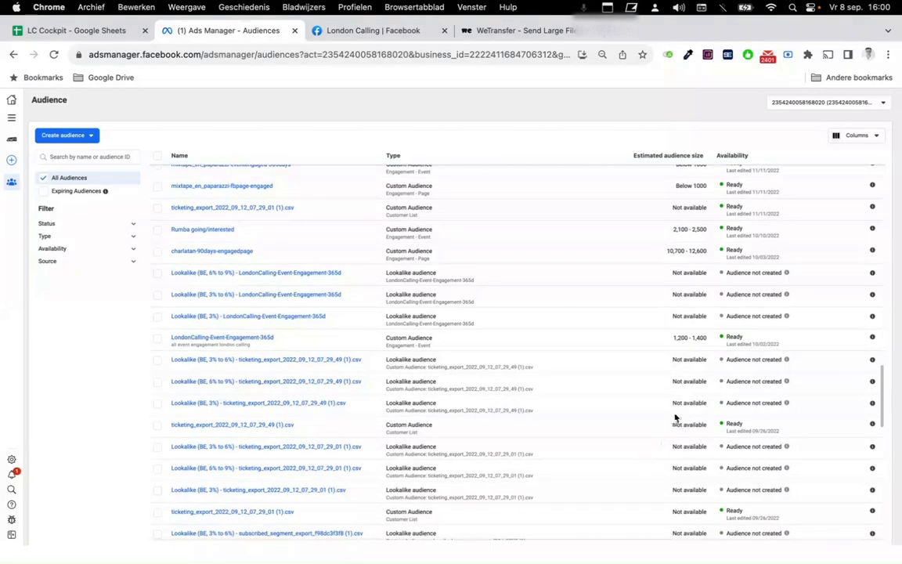
{"action": "scroll", "coordinate": [675, 417], "scroll_direction": "down", "scroll_amount": 13}
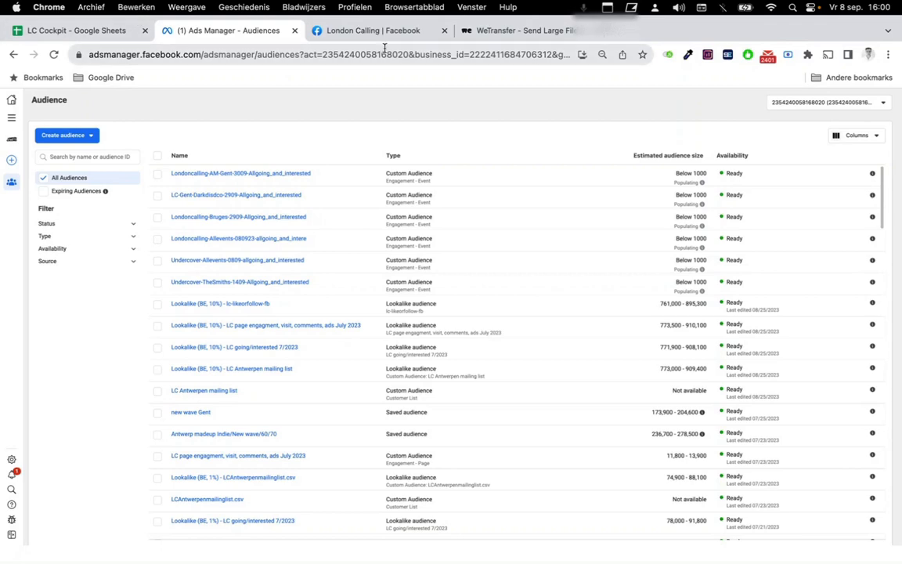
Check the Strategy and Sheet3 sheets of the LC Cockpit spreadsheet, then return to the Agenda sheet.
{"action": "left_click", "coordinate": [107, 33]}
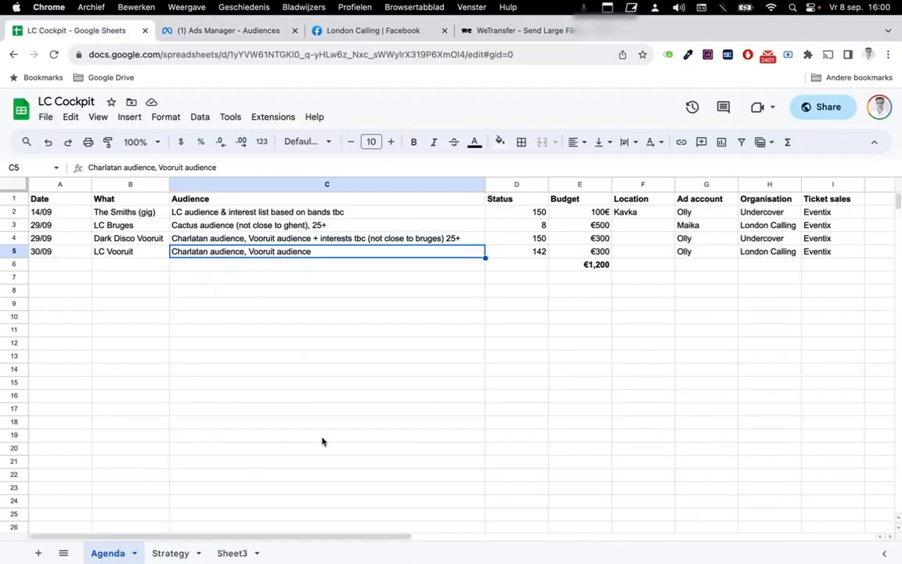
{"action": "left_click", "coordinate": [167, 555]}
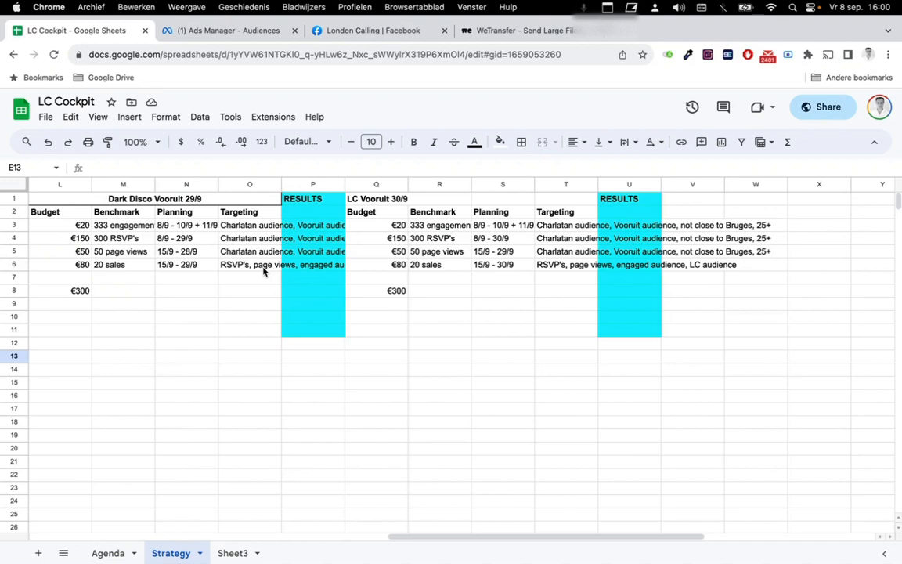
{"action": "left_click", "coordinate": [227, 554]}
{"action": "left_click", "coordinate": [117, 555]}
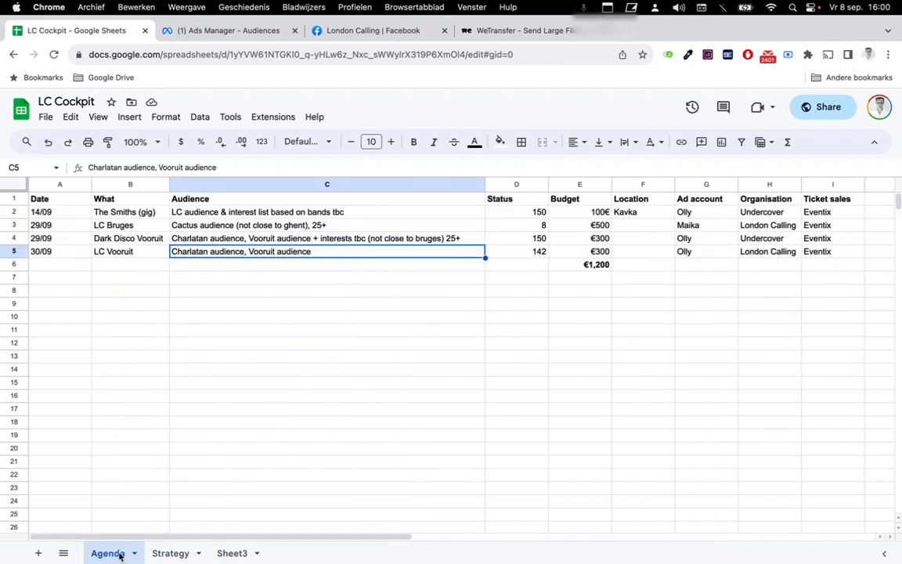
Open londoncalling.club in a new browser tab and look over the events on its home page.
{"action": "left_click", "coordinate": [619, 39]}
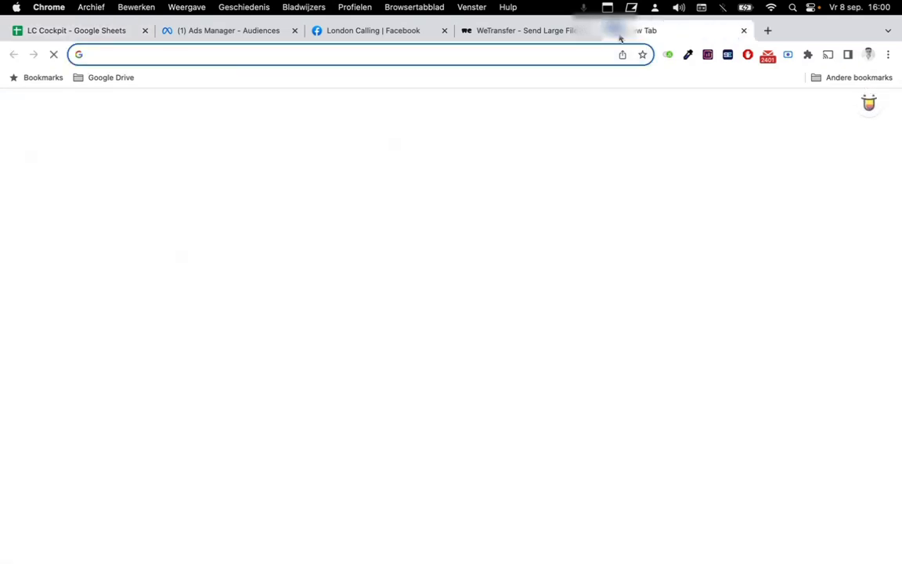
{"action": "type", "text": "londoncalling.club"}
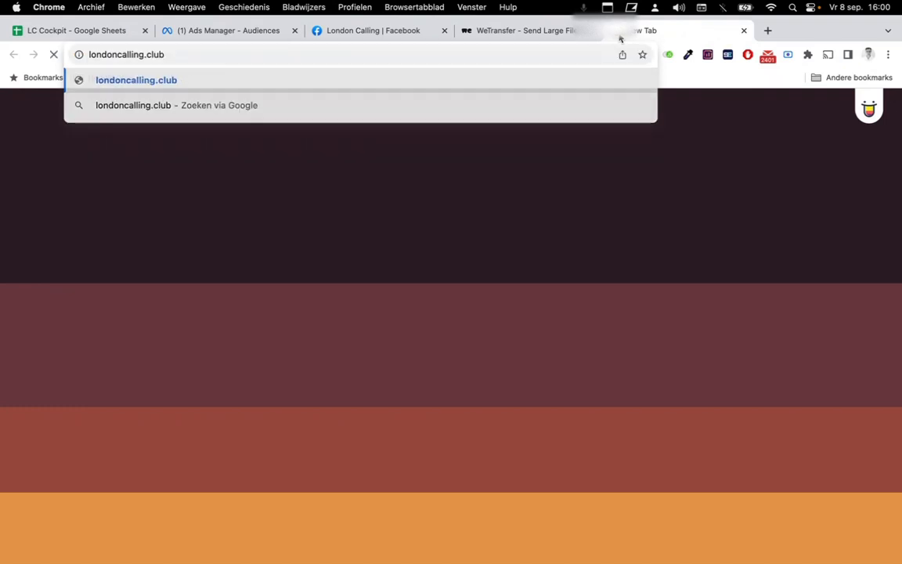
{"action": "key", "text": "Return"}
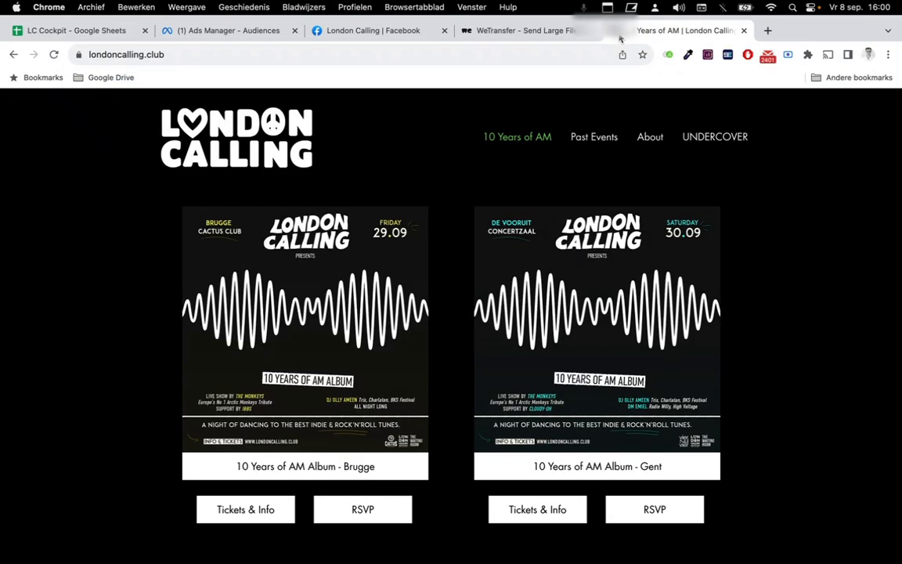
{"action": "mouse_move", "coordinate": [518, 160]}
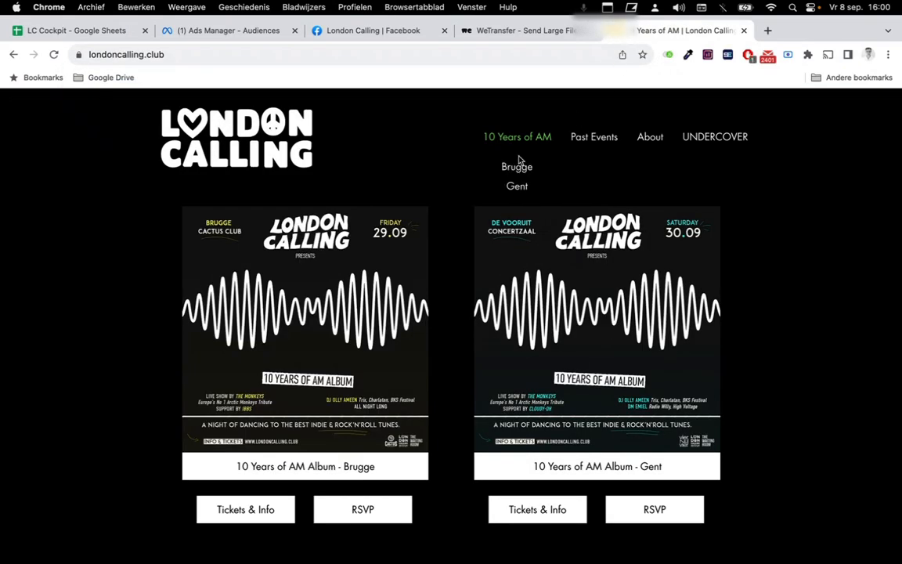
{"action": "scroll", "coordinate": [518, 160], "scroll_direction": "down", "scroll_amount": 1}
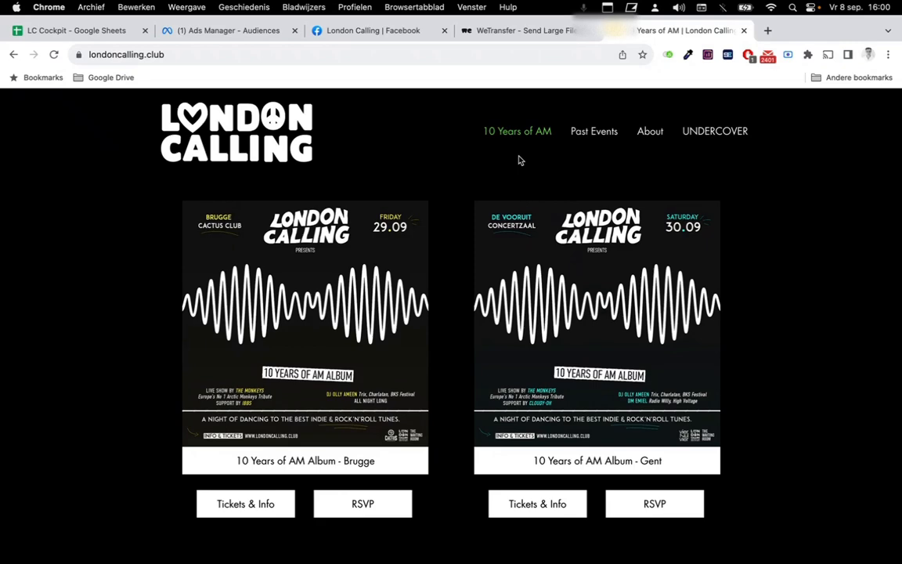
{"action": "scroll", "coordinate": [518, 160], "scroll_direction": "down", "scroll_amount": 3}
{"action": "scroll", "coordinate": [518, 159], "scroll_direction": "up", "scroll_amount": 3}
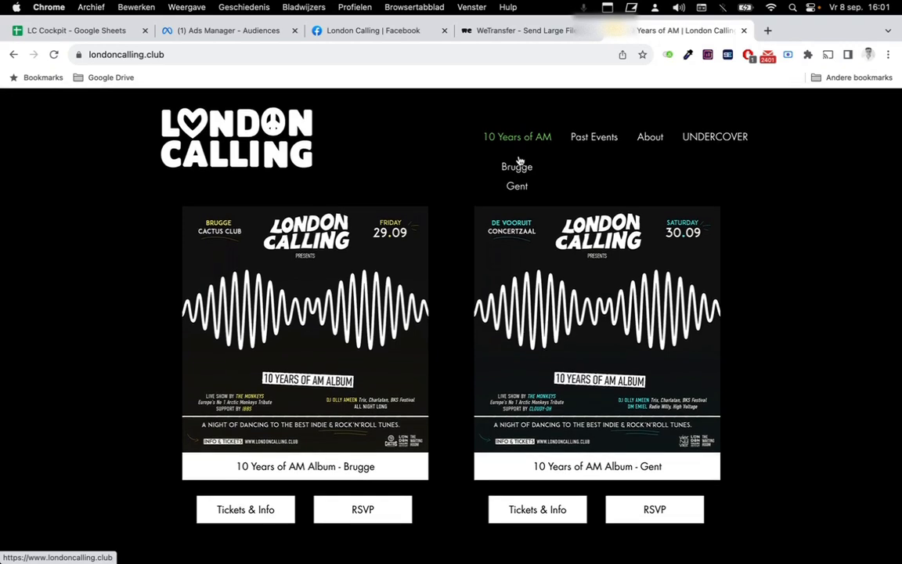
View the upcoming events on the website's UNDERCOVER page, then return to the London Calling home page.
{"action": "left_click", "coordinate": [715, 138]}
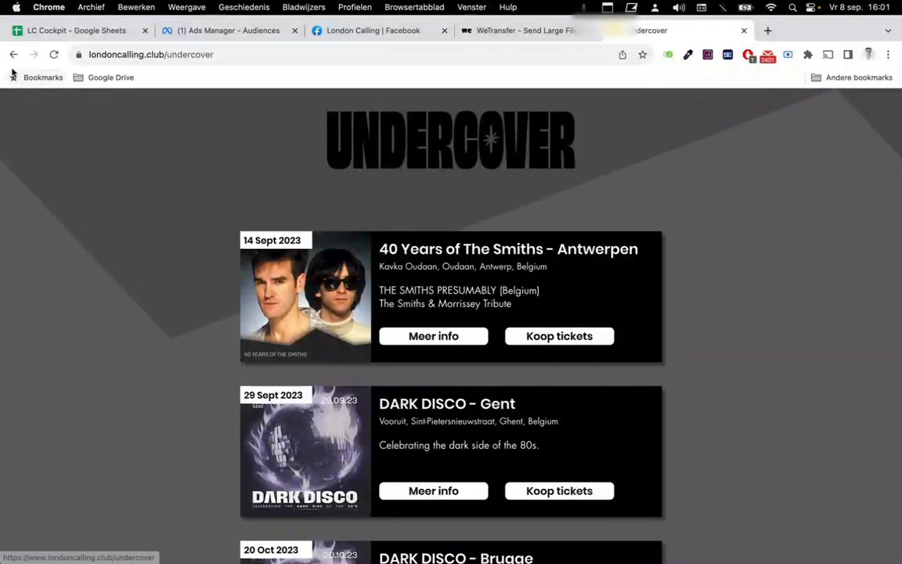
{"action": "scroll", "coordinate": [336, 284], "scroll_direction": "down", "scroll_amount": 1}
{"action": "scroll", "coordinate": [337, 283], "scroll_direction": "up", "scroll_amount": 1}
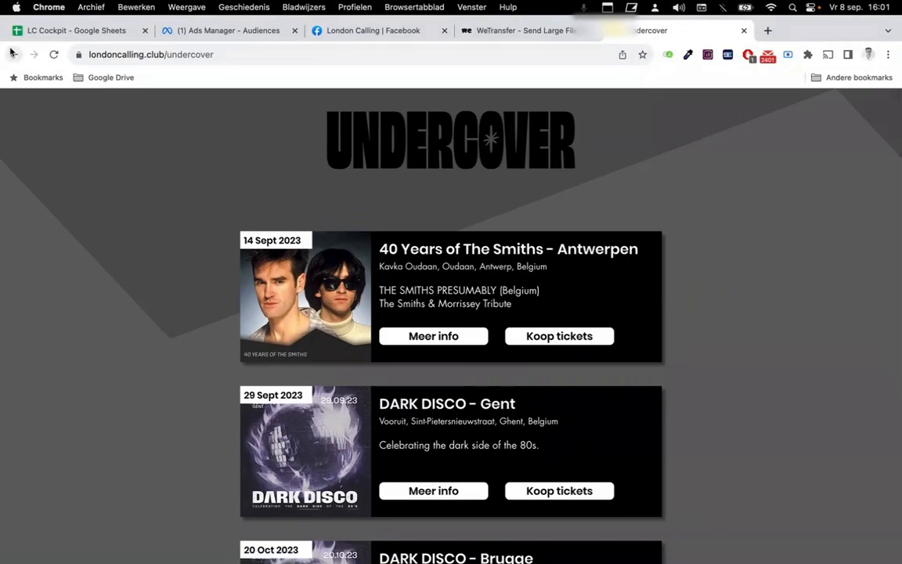
{"action": "scroll", "coordinate": [421, 303], "scroll_direction": "down", "scroll_amount": 5}
{"action": "scroll", "coordinate": [422, 306], "scroll_direction": "up", "scroll_amount": 5}
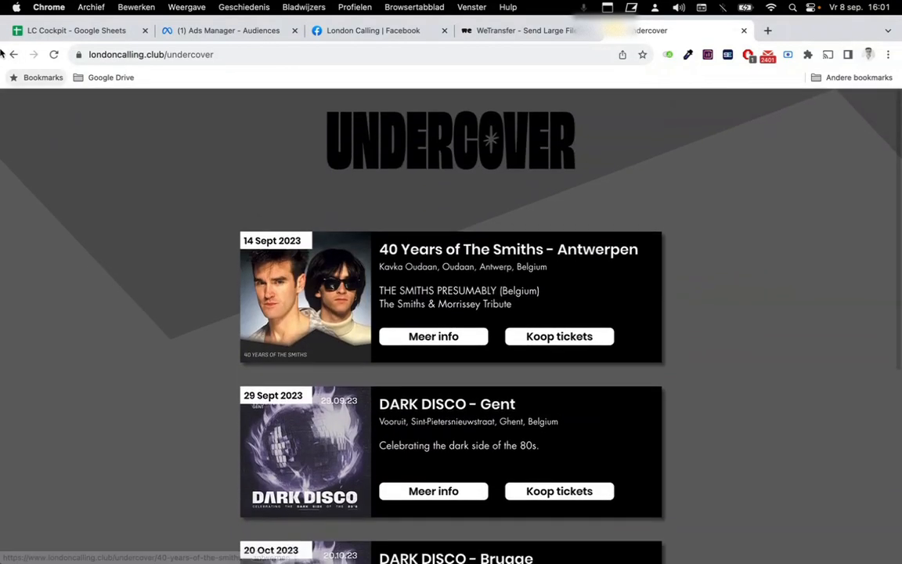
{"action": "left_click", "coordinate": [12, 55]}
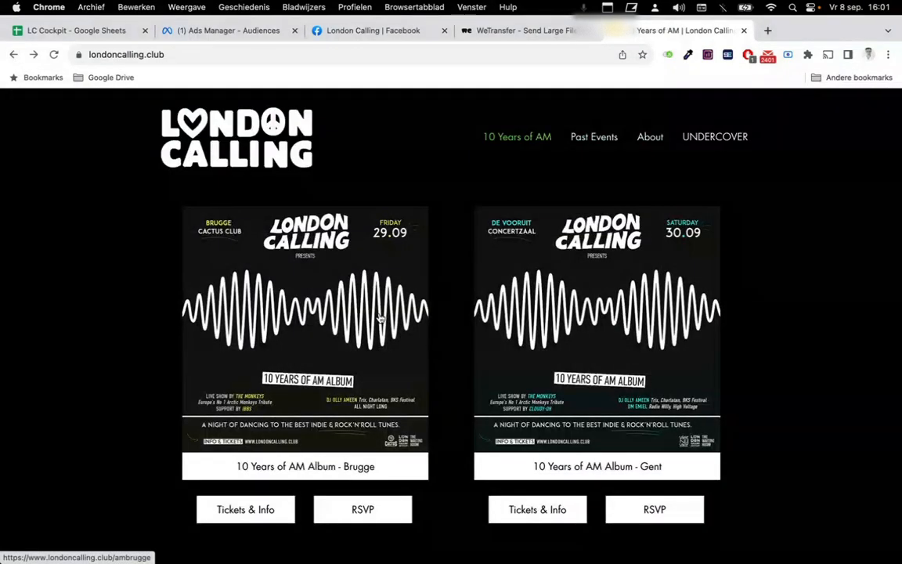
Open the tickets and info page for 10 Years of AM Album - Brugge, review its contents, and highlight the page's URL.
{"action": "scroll", "coordinate": [382, 318], "scroll_direction": "down", "scroll_amount": 1}
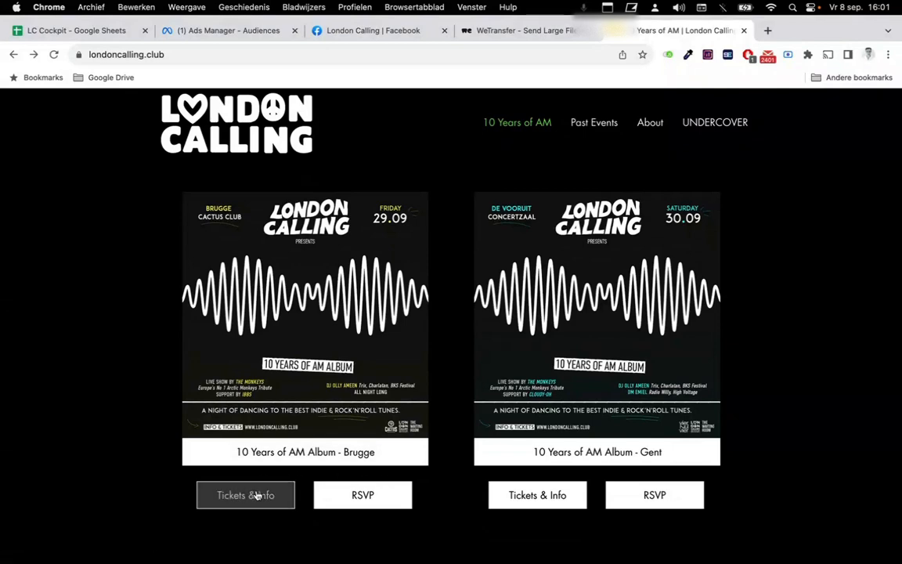
{"action": "left_click", "coordinate": [282, 453]}
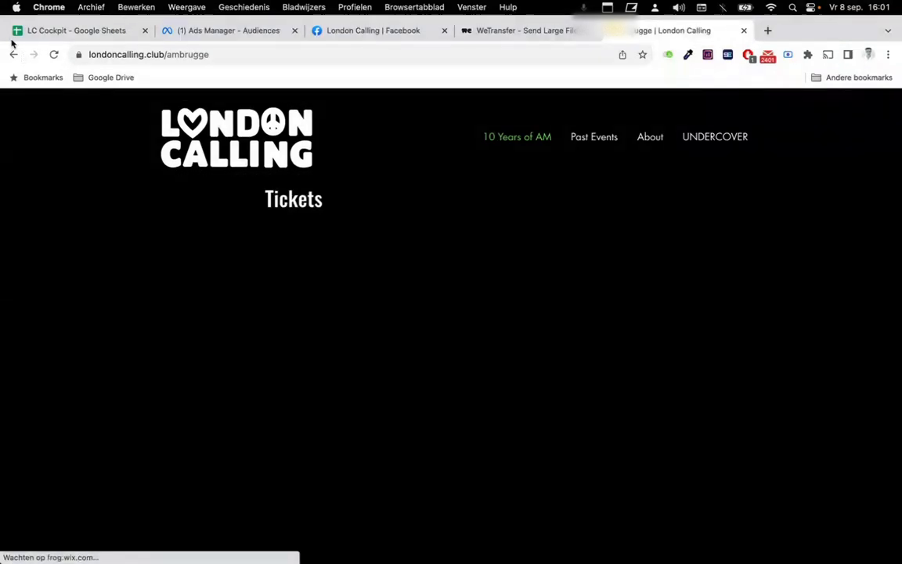
{"action": "left_click", "coordinate": [14, 54]}
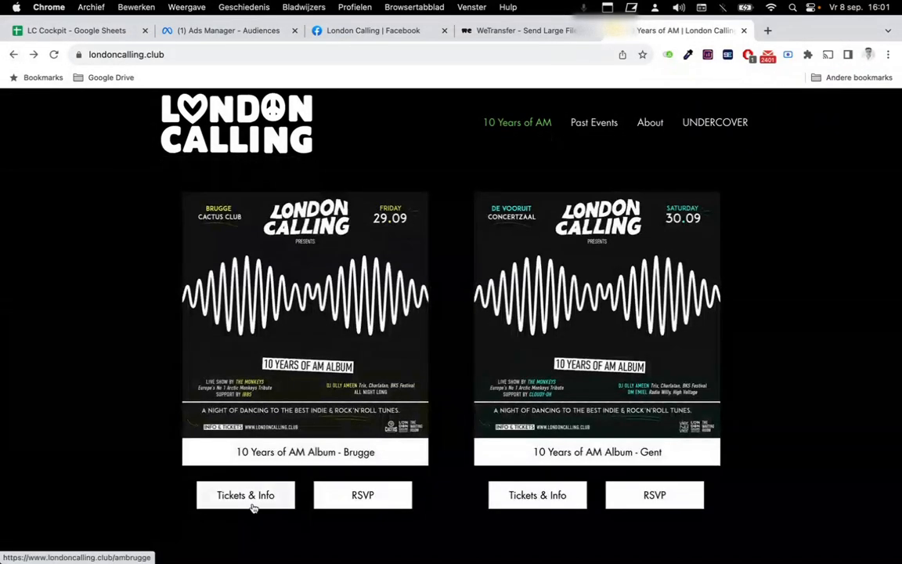
{"action": "left_click", "coordinate": [251, 497]}
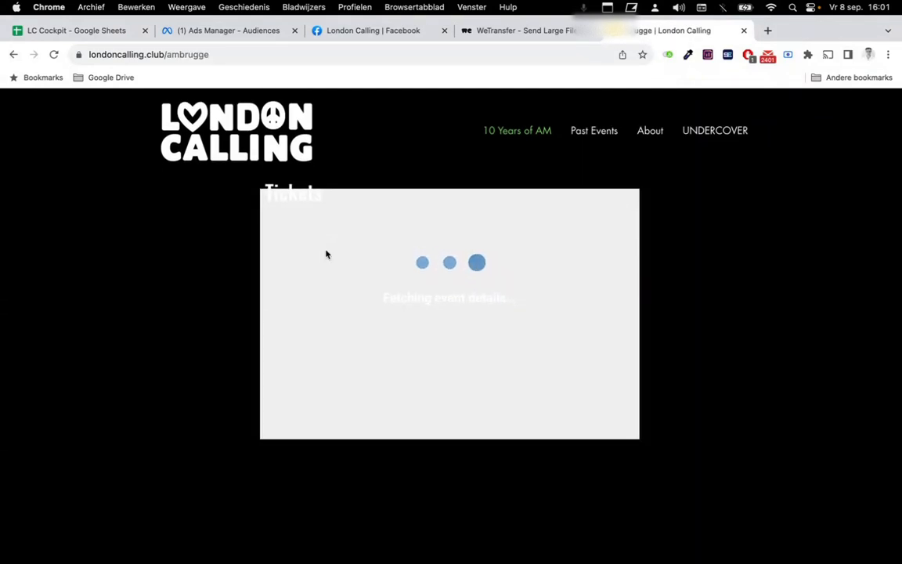
{"action": "scroll", "coordinate": [326, 249], "scroll_direction": "down", "scroll_amount": 10}
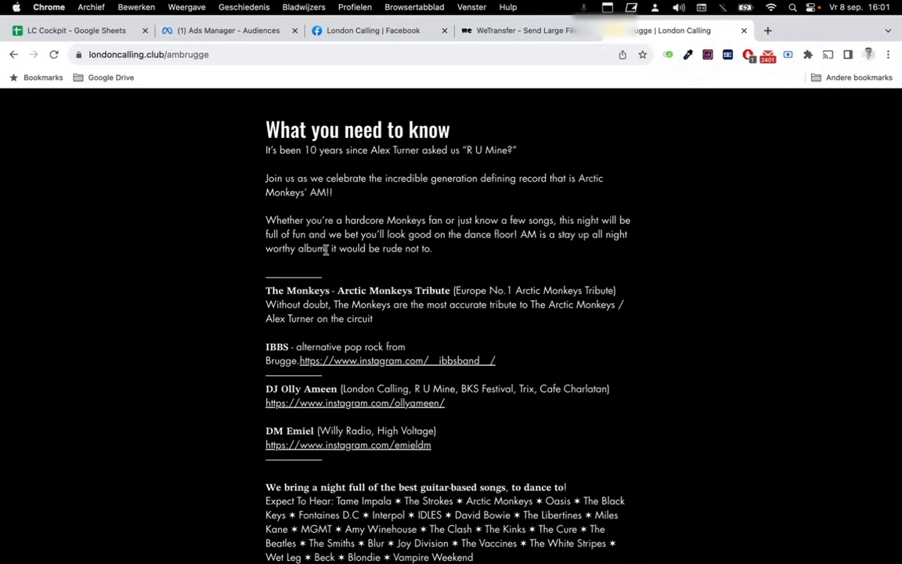
{"action": "scroll", "coordinate": [321, 248], "scroll_direction": "up", "scroll_amount": 10}
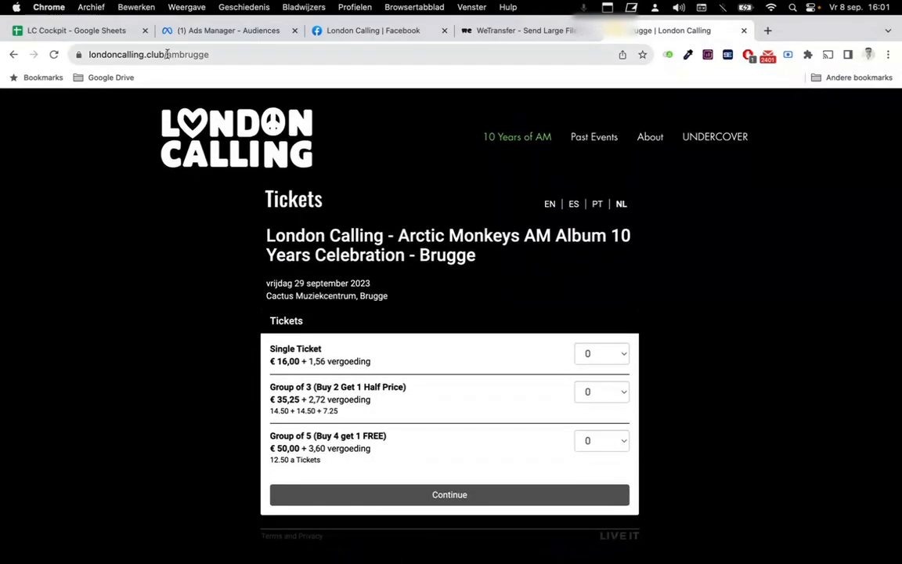
{"action": "left_click", "coordinate": [186, 52]}
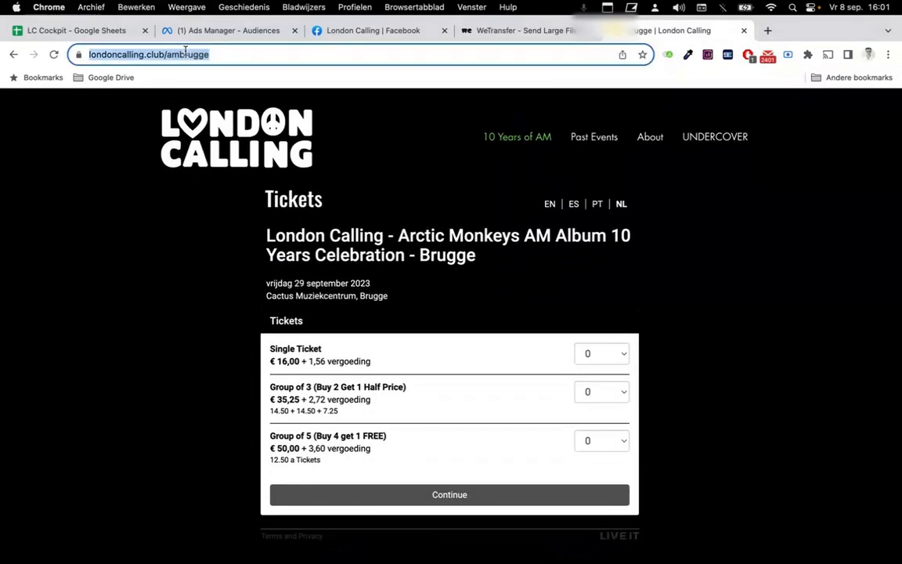
Switch to Meta Events Manager, open the London Calling Ticket Traffic dataset, and expand the details of its Purchase event.
{"action": "left_click", "coordinate": [250, 31]}
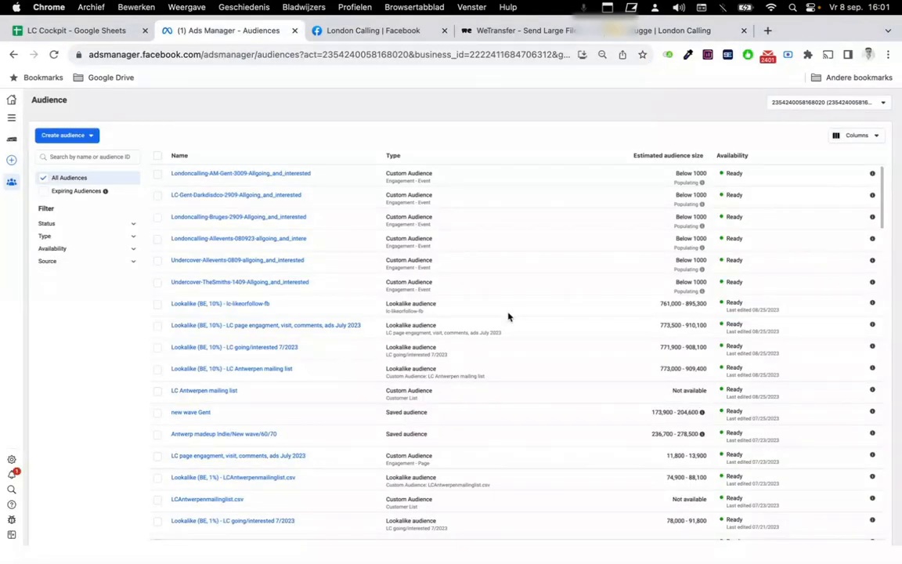
{"action": "left_click", "coordinate": [12, 120]}
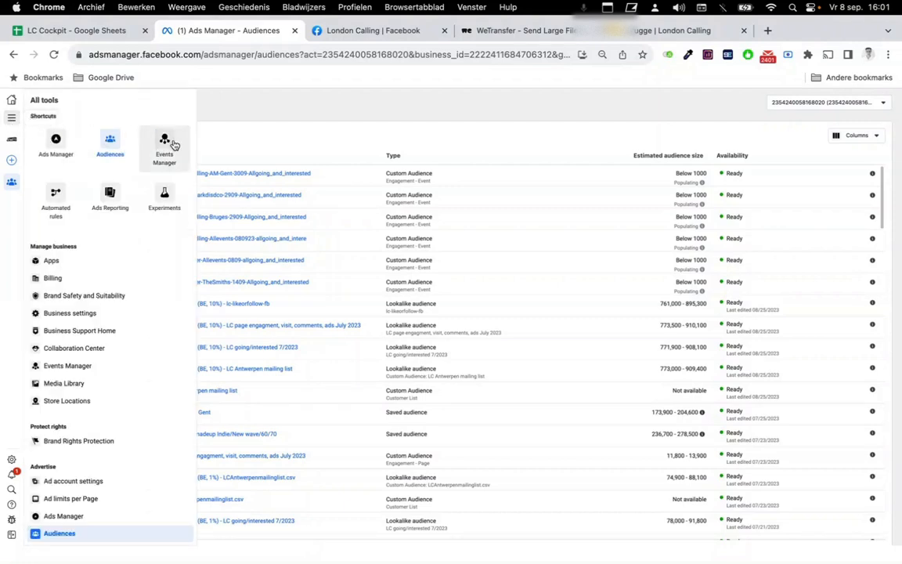
{"action": "left_click", "coordinate": [174, 144]}
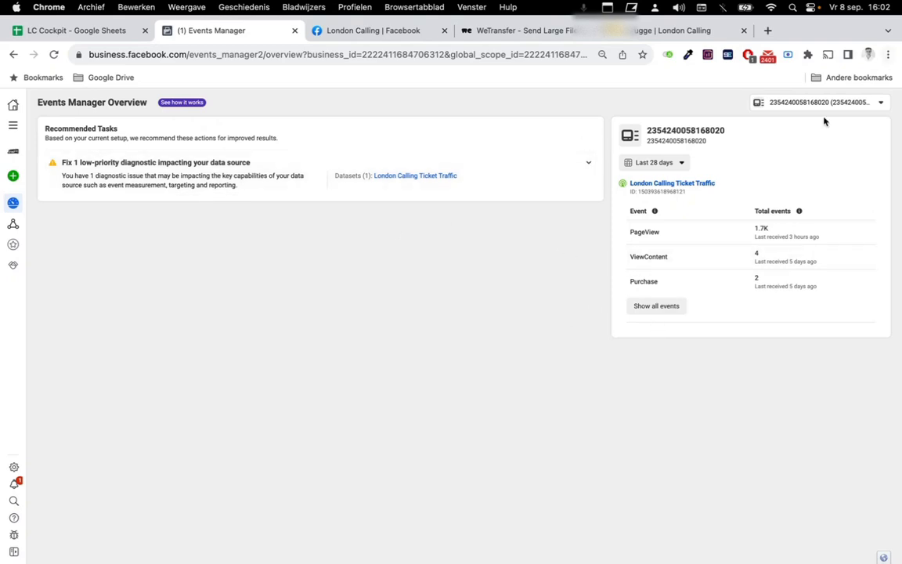
{"action": "left_click", "coordinate": [679, 184]}
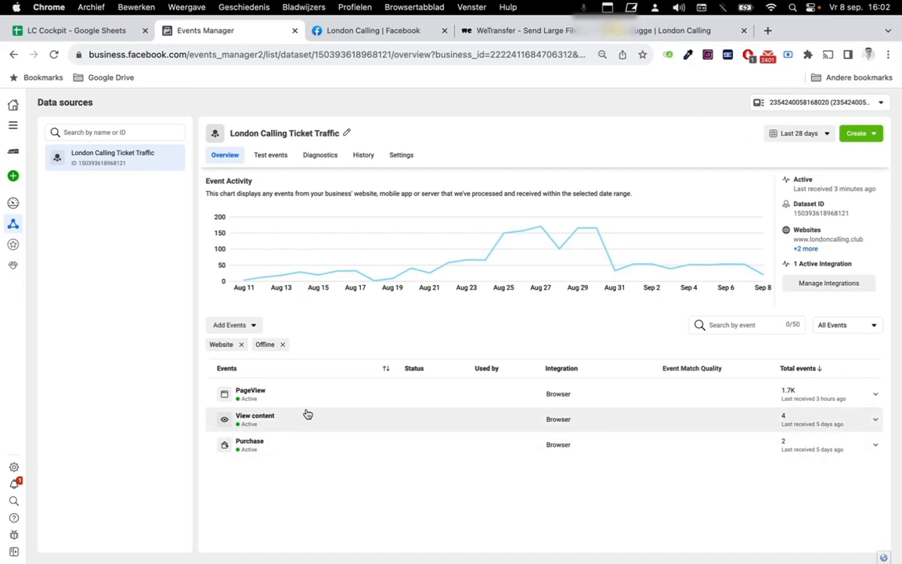
{"action": "left_click", "coordinate": [296, 444]}
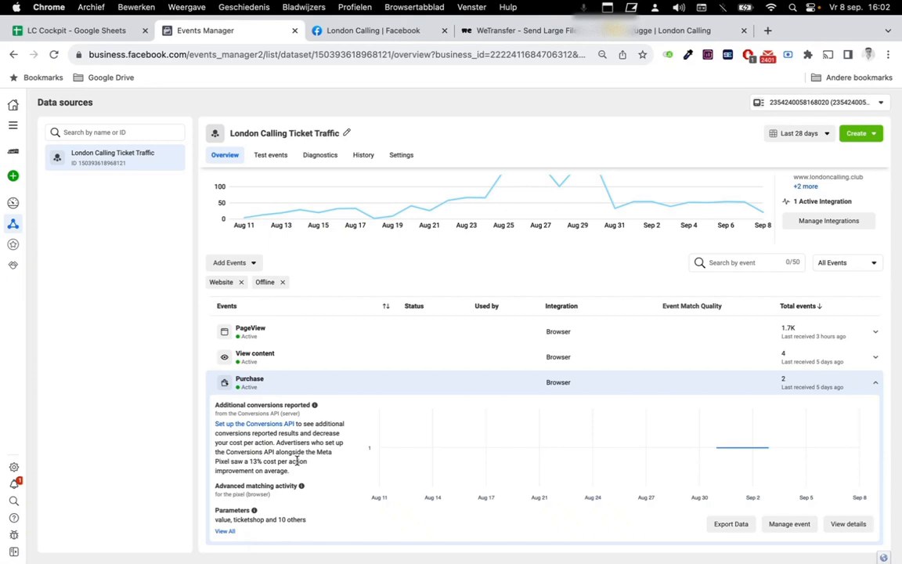
Collapse the Purchase event's details, expand PageView to examine its activity chart, and collapse it again.
{"action": "left_click", "coordinate": [294, 383]}
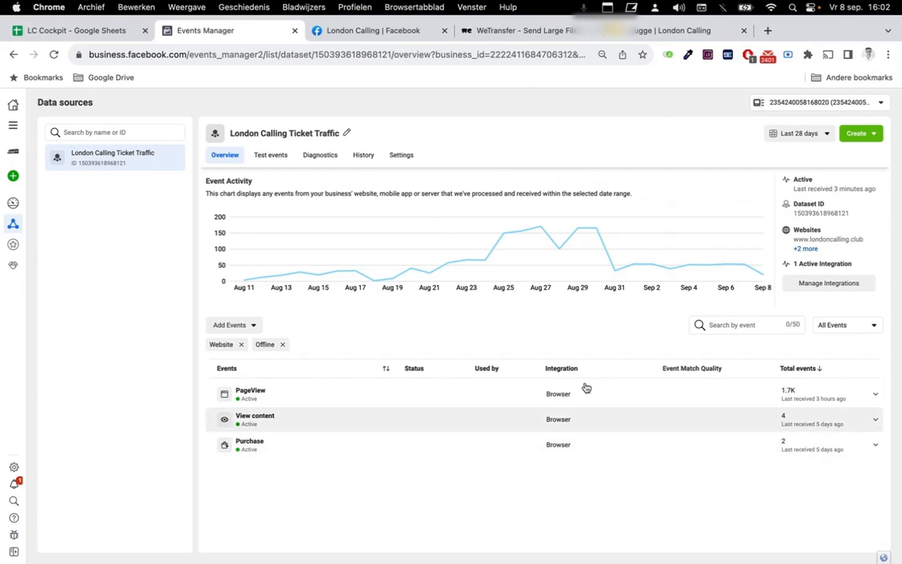
{"action": "left_click", "coordinate": [607, 397]}
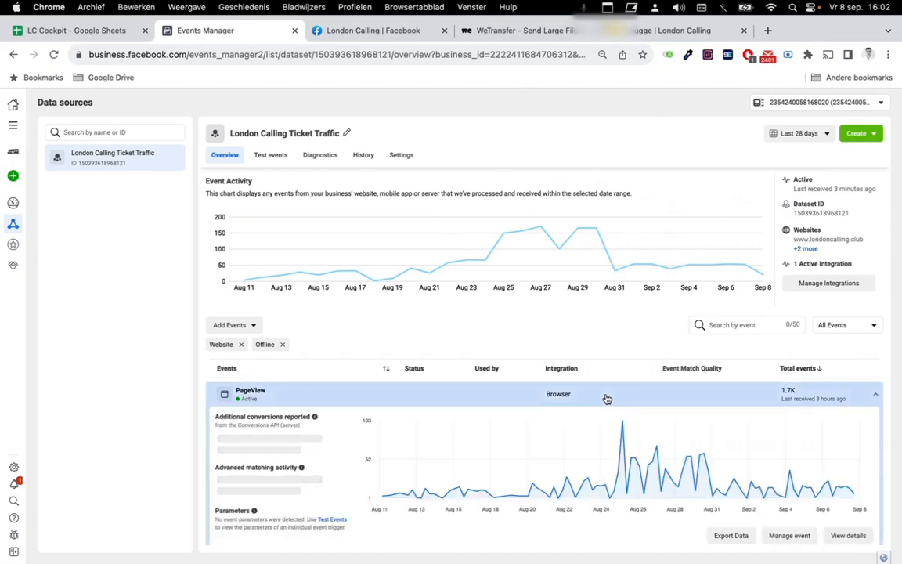
{"action": "scroll", "coordinate": [607, 398], "scroll_direction": "down", "scroll_amount": 1}
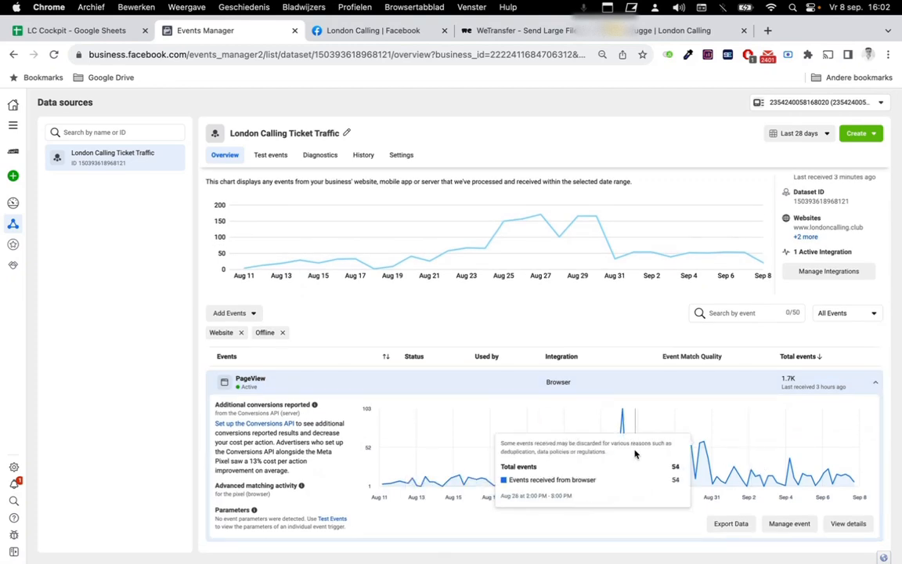
{"action": "scroll", "coordinate": [636, 453], "scroll_direction": "down", "scroll_amount": 2}
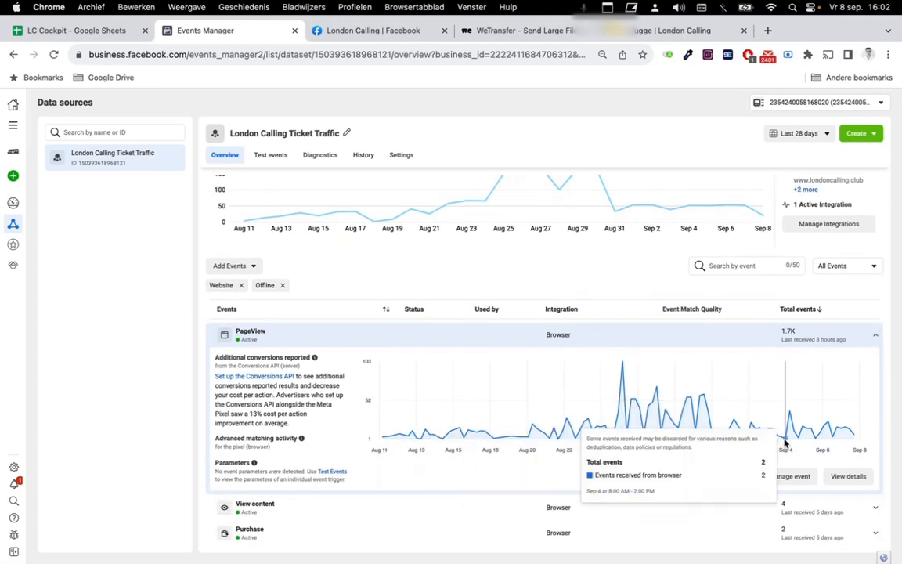
{"action": "left_click", "coordinate": [595, 334]}
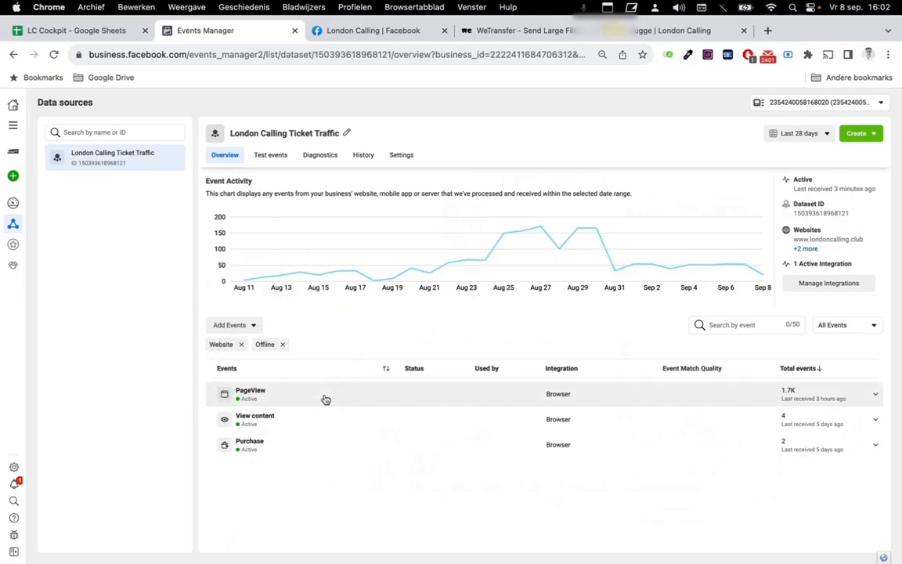
Open eventix.io in a new browser tab and log in to the organiser dashboard with the saved credentials.
{"action": "left_click", "coordinate": [769, 32]}
{"action": "type", "text": "eventix"}
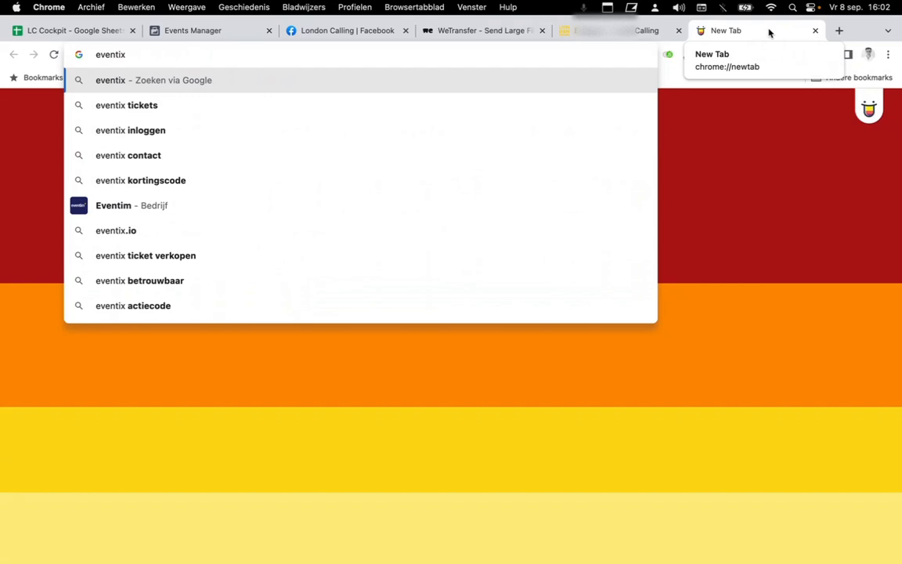
{"action": "type", "text": ".io"}
{"action": "key", "text": "Return"}
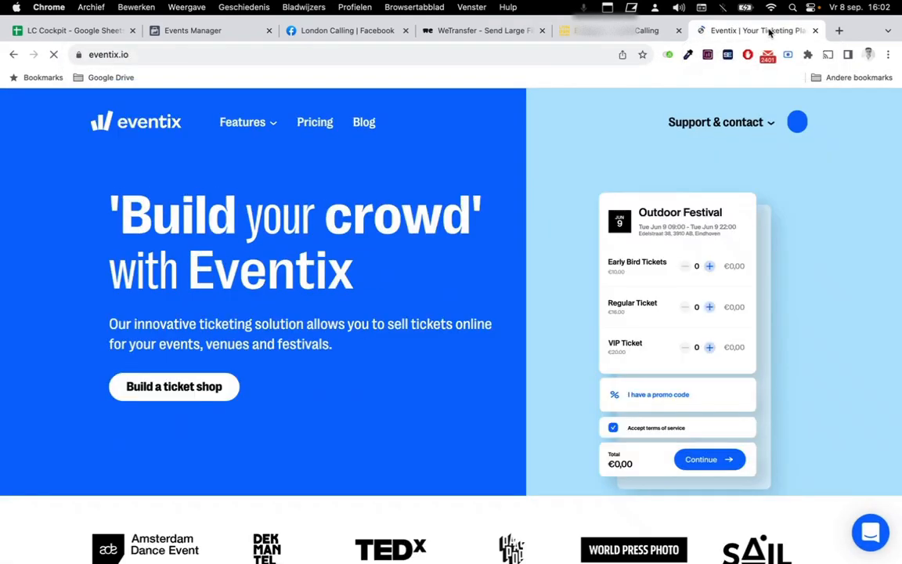
{"action": "left_click", "coordinate": [779, 123]}
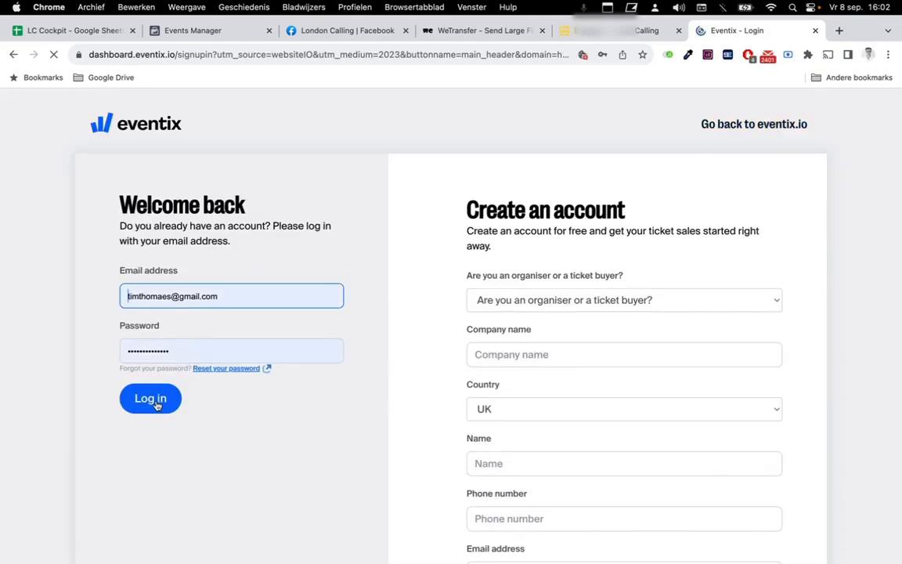
{"action": "left_click", "coordinate": [154, 400]}
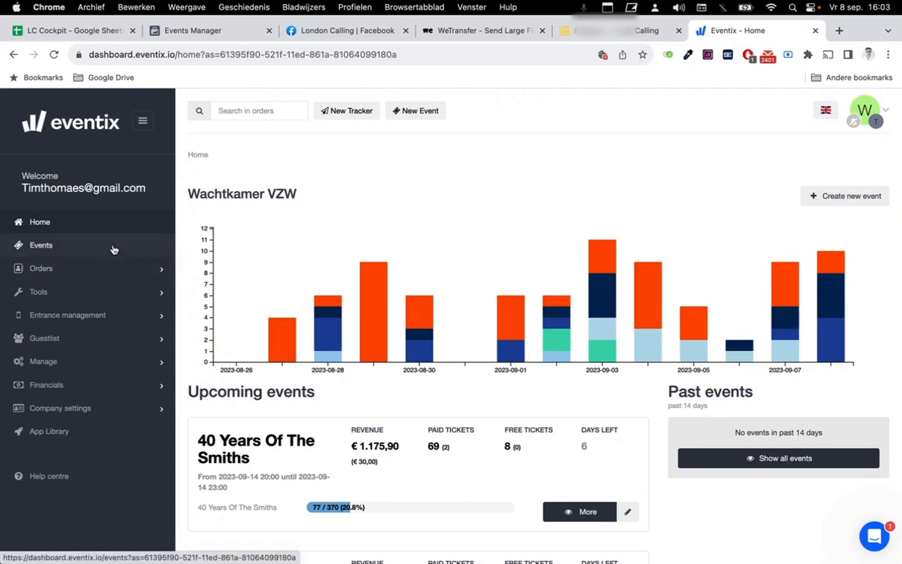
Open the Eventix order list and look over the recent ticket orders.
{"action": "scroll", "coordinate": [125, 344], "scroll_direction": "down", "scroll_amount": 1}
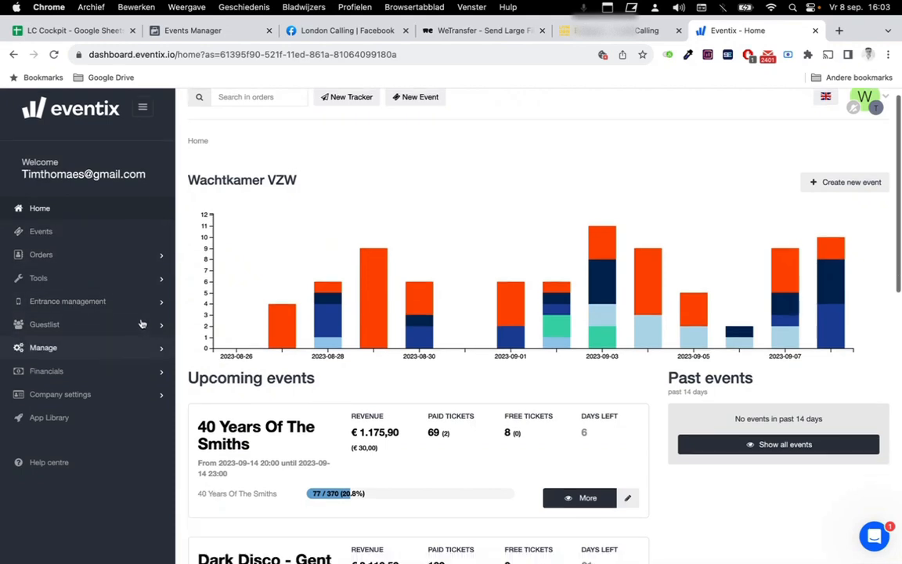
{"action": "left_click", "coordinate": [101, 256]}
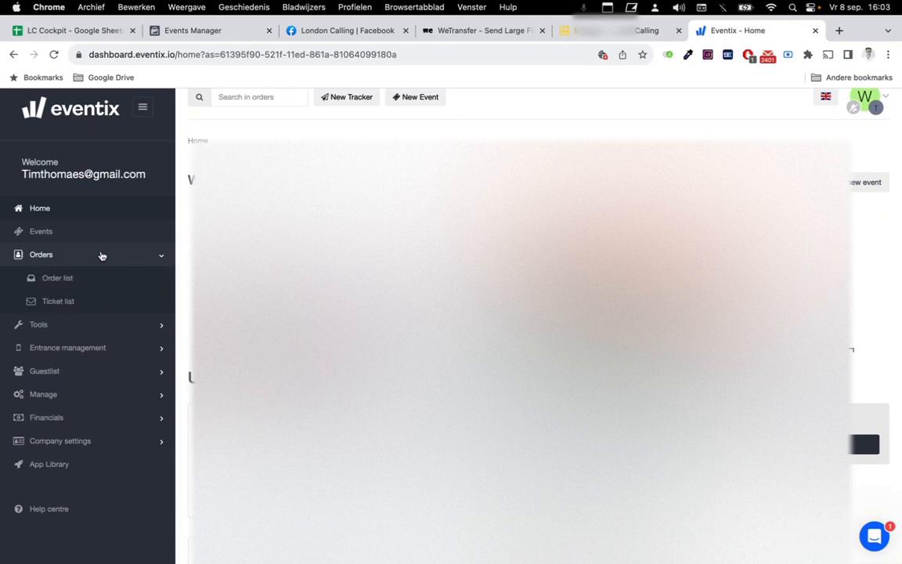
{"action": "left_click", "coordinate": [94, 286]}
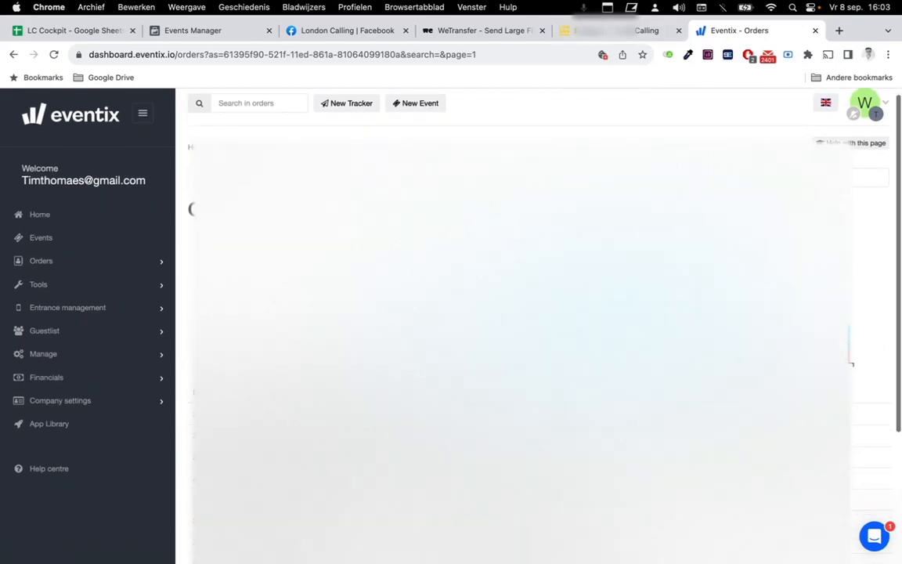
{"action": "scroll", "coordinate": [517, 329], "scroll_direction": "down", "scroll_amount": 5}
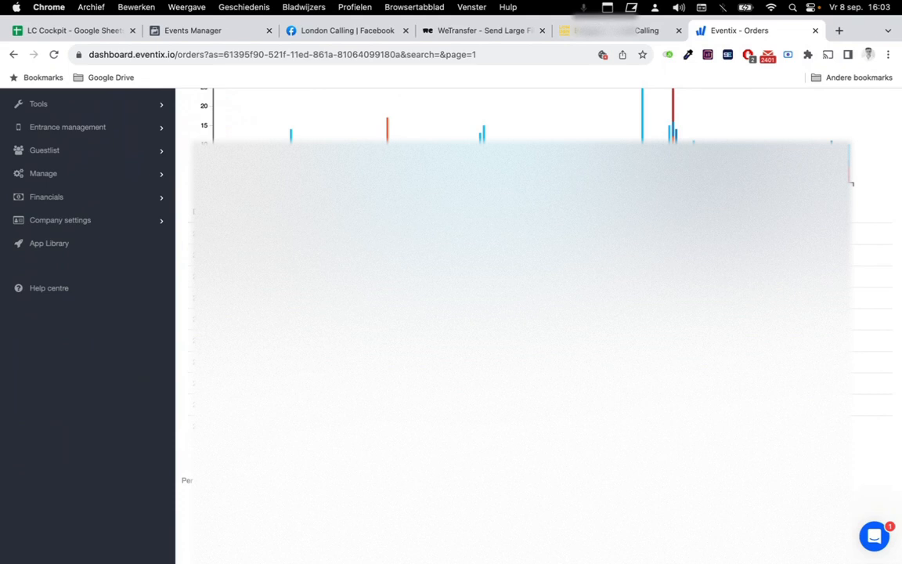
{"action": "scroll", "coordinate": [516, 329], "scroll_direction": "down", "scroll_amount": 1}
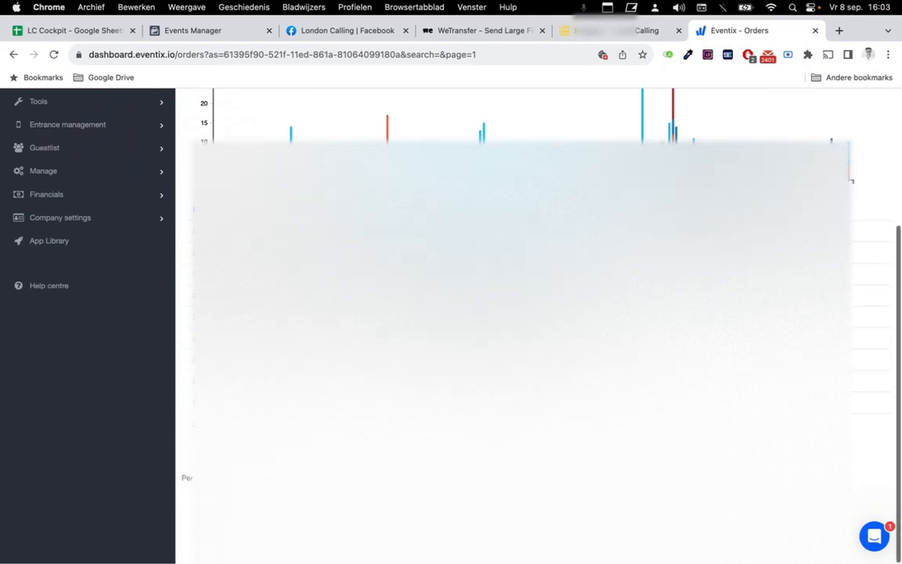
{"action": "scroll", "coordinate": [517, 329], "scroll_direction": "up", "scroll_amount": 1}
{"action": "scroll", "coordinate": [517, 328], "scroll_direction": "down", "scroll_amount": 1}
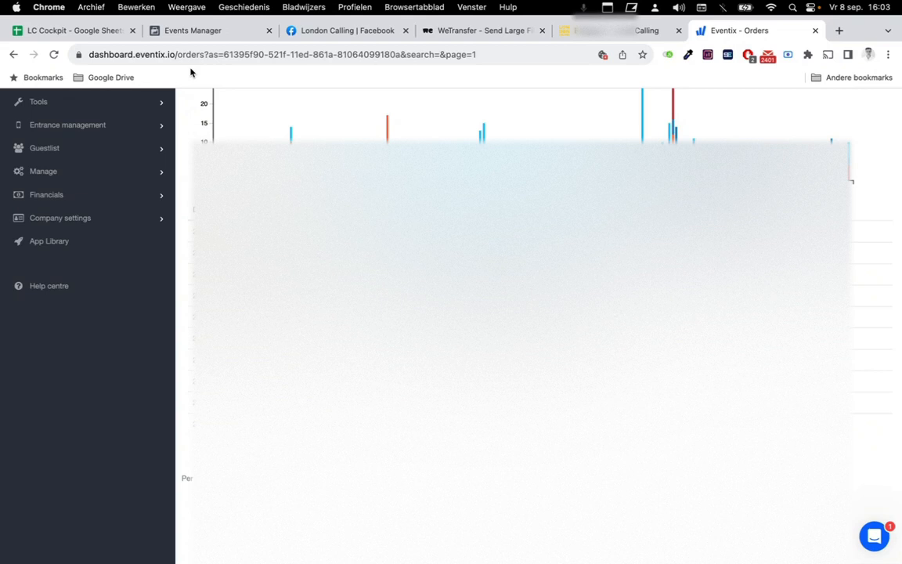
Check the Agenda sheet in LC Cockpit, then return to Eventix and show page 2 of the order list.
{"action": "left_click", "coordinate": [95, 35]}
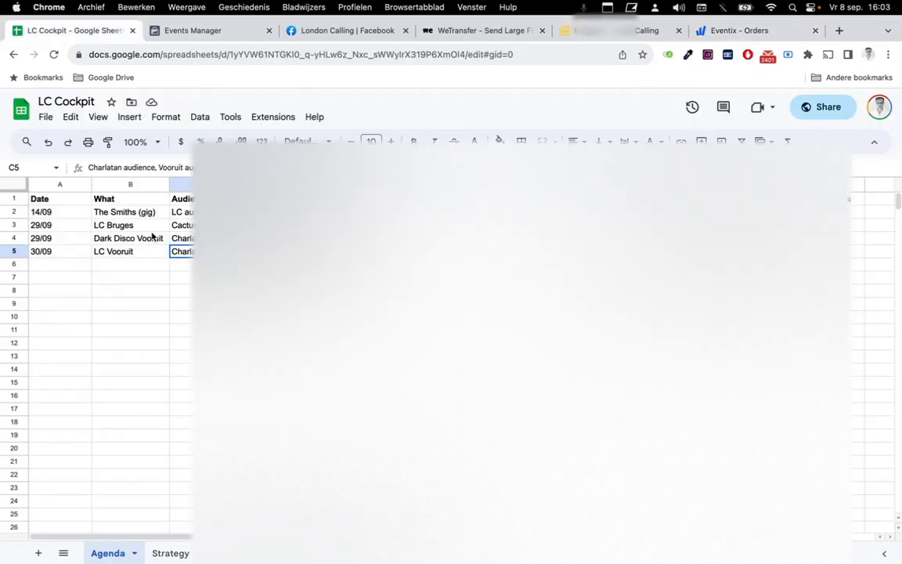
{"action": "left_click", "coordinate": [748, 31]}
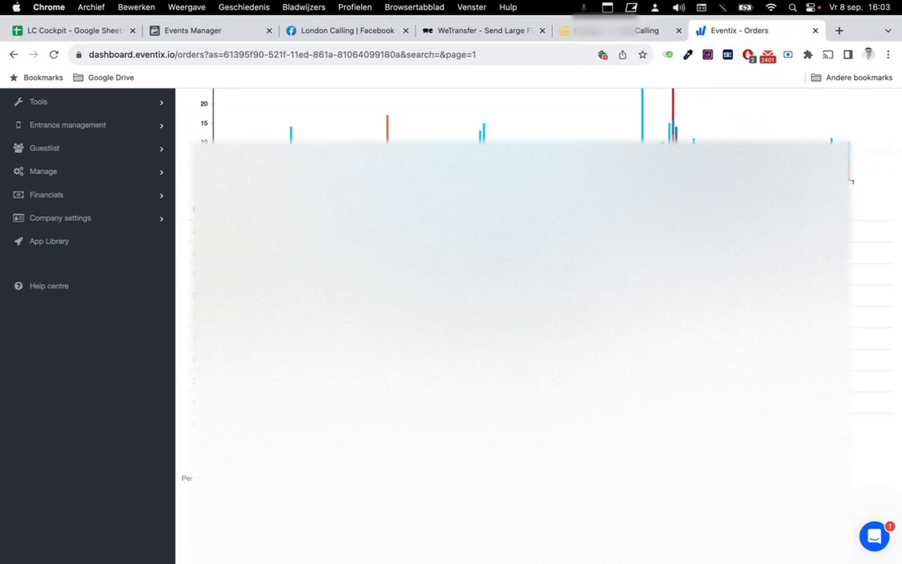
{"action": "left_click", "coordinate": [357, 501]}
Switch from Eventix to the London Calling tab, then load londoncalling.club in a new incognito window.
{"action": "left_click", "coordinate": [602, 32]}
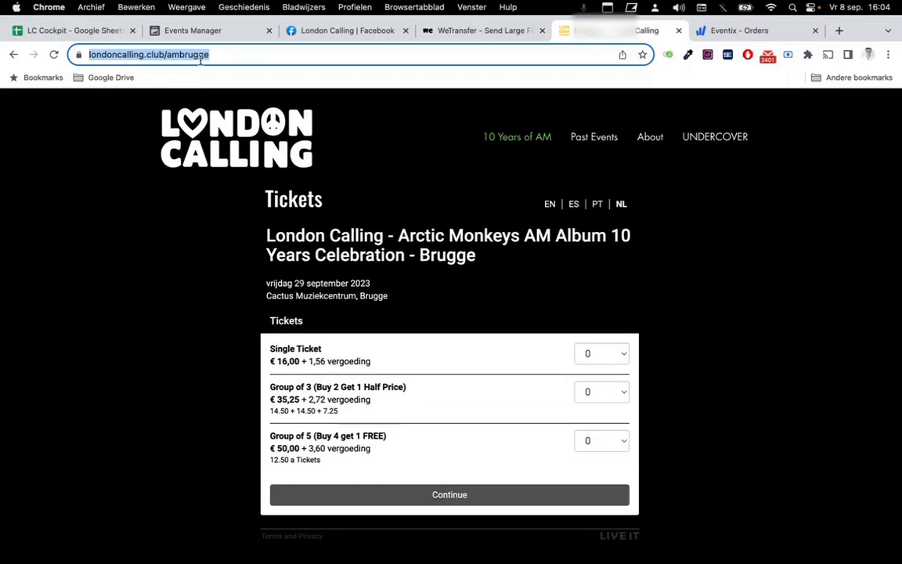
{"action": "type", "text": "lon"}
{"action": "key", "text": "BackSpace"}
{"action": "key", "text": "BackSpace"}
{"action": "key", "text": "BackSpace"}
{"action": "key", "text": "BackSpace"}
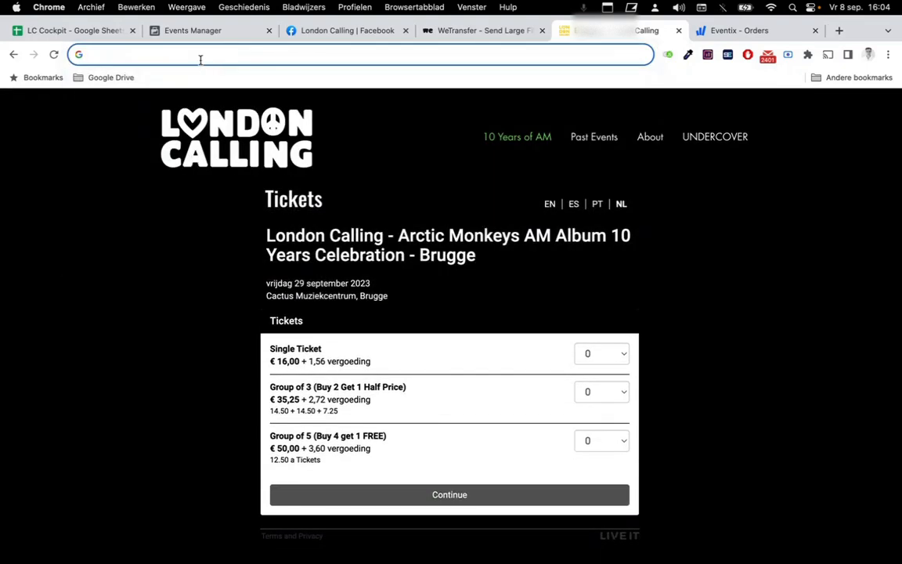
{"action": "key", "text": "super+shift+n"}
{"action": "type", "text": "londoncalling.club"}
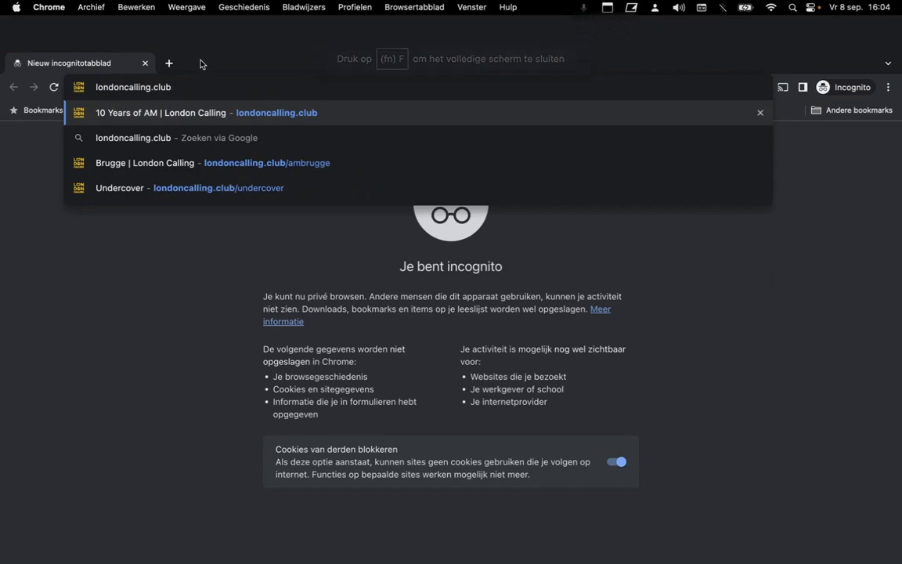
{"action": "key", "text": "Return"}
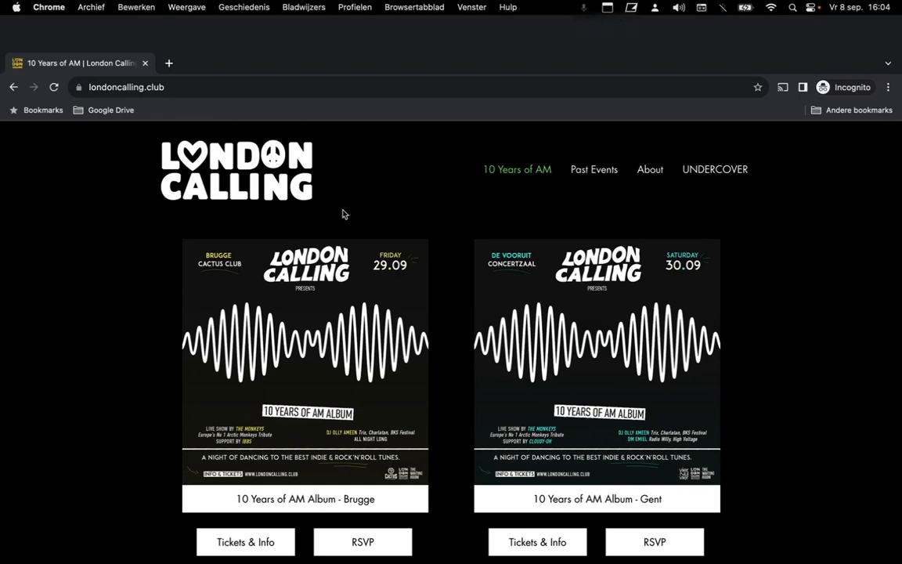
Look over the Brugge and Gent 10 Years of AM Album events on the London Calling home page.
{"action": "scroll", "coordinate": [342, 212], "scroll_direction": "down", "scroll_amount": 3}
{"action": "scroll", "coordinate": [342, 211], "scroll_direction": "up", "scroll_amount": 3}
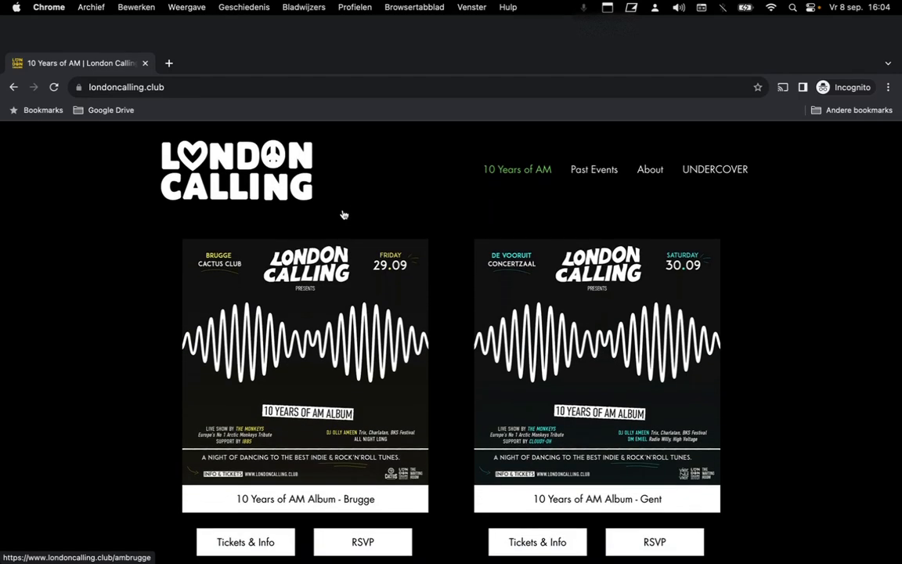
{"action": "scroll", "coordinate": [342, 211], "scroll_direction": "down", "scroll_amount": 3}
{"action": "scroll", "coordinate": [342, 212], "scroll_direction": "up", "scroll_amount": 3}
{"action": "scroll", "coordinate": [342, 213], "scroll_direction": "down", "scroll_amount": 3}
{"action": "scroll", "coordinate": [343, 214], "scroll_direction": "up", "scroll_amount": 3}
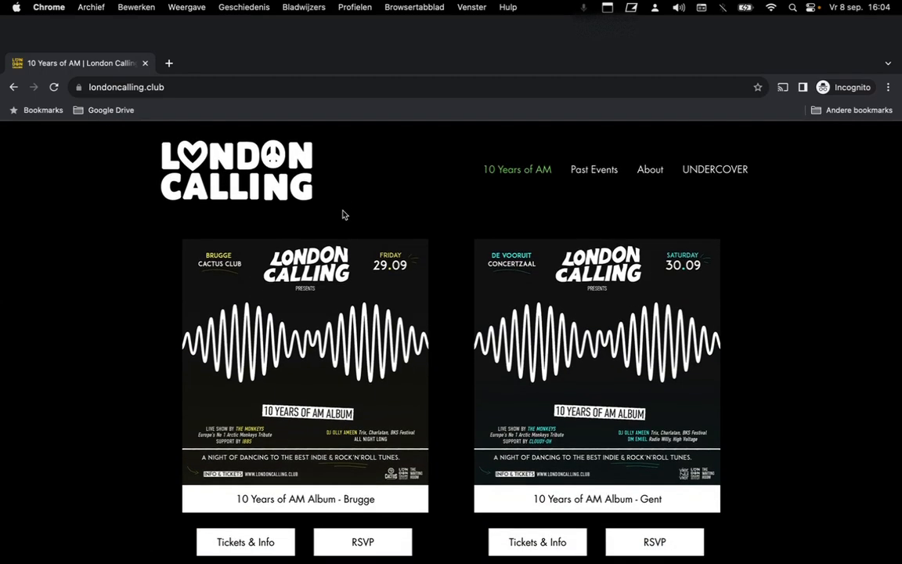
{"action": "scroll", "coordinate": [342, 213], "scroll_direction": "down", "scroll_amount": 3}
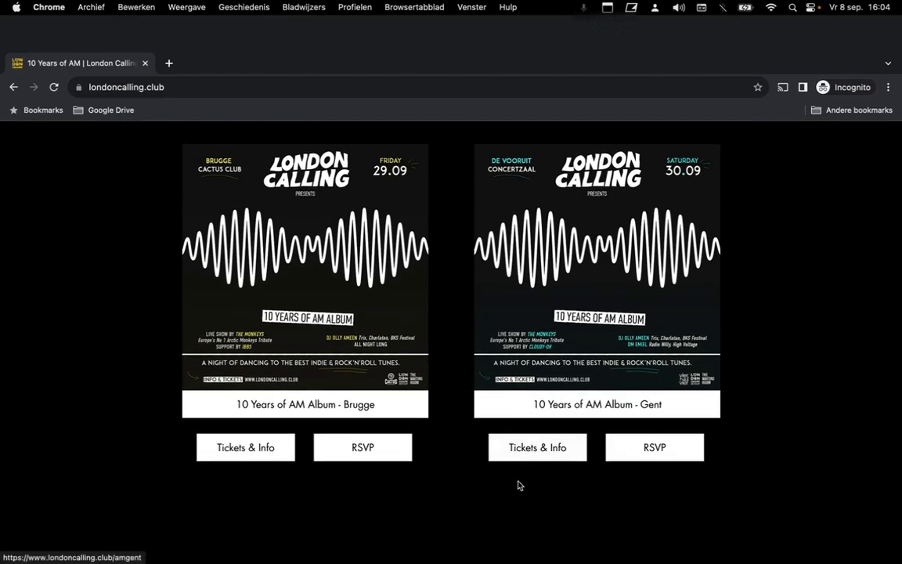
{"action": "scroll", "coordinate": [519, 483], "scroll_direction": "up", "scroll_amount": 3}
{"action": "scroll", "coordinate": [518, 486], "scroll_direction": "down", "scroll_amount": 3}
{"action": "scroll", "coordinate": [519, 486], "scroll_direction": "up", "scroll_amount": 3}
{"action": "scroll", "coordinate": [519, 489], "scroll_direction": "down", "scroll_amount": 3}
{"action": "scroll", "coordinate": [520, 490], "scroll_direction": "up", "scroll_amount": 3}
{"action": "scroll", "coordinate": [531, 527], "scroll_direction": "down", "scroll_amount": 3}
{"action": "scroll", "coordinate": [568, 541], "scroll_direction": "up", "scroll_amount": 1}
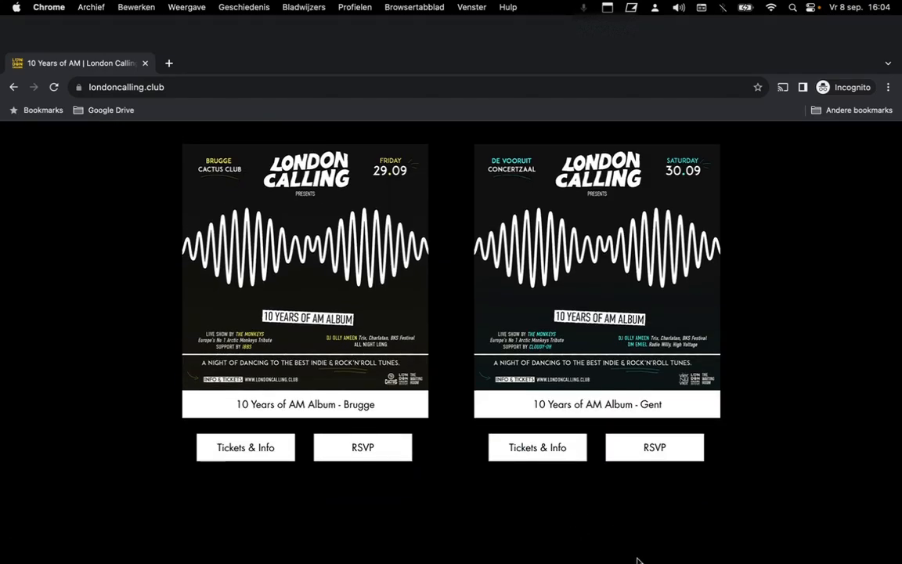
{"action": "scroll", "coordinate": [528, 495], "scroll_direction": "up", "scroll_amount": 3}
{"action": "scroll", "coordinate": [493, 435], "scroll_direction": "down", "scroll_amount": 3}
{"action": "scroll", "coordinate": [411, 238], "scroll_direction": "up", "scroll_amount": 3}
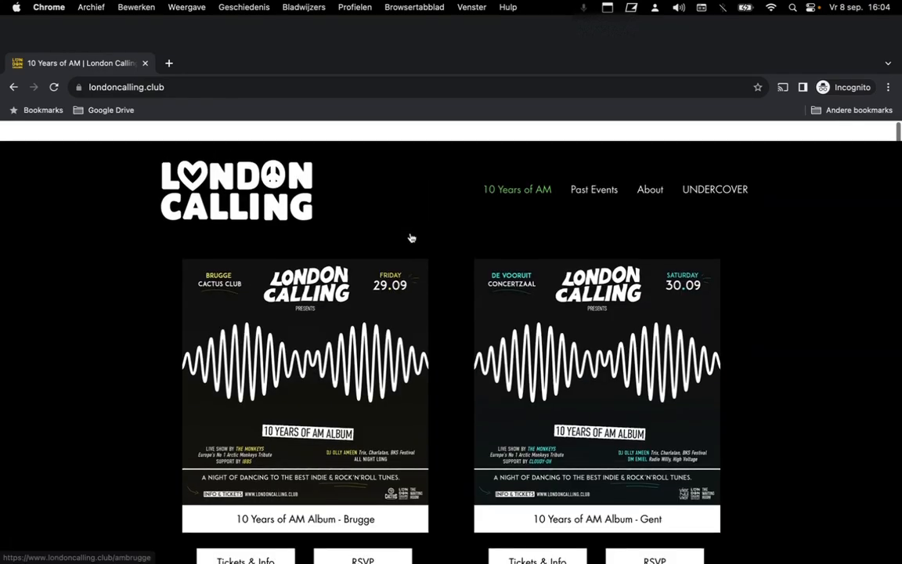
{"action": "scroll", "coordinate": [520, 293], "scroll_direction": "down", "scroll_amount": 2}
{"action": "scroll", "coordinate": [521, 294], "scroll_direction": "down", "scroll_amount": 1}
Open the 10 Years of AM Album - Brugge event page, review its ticket options and description, and close the incognito window.
{"action": "left_click", "coordinate": [299, 419]}
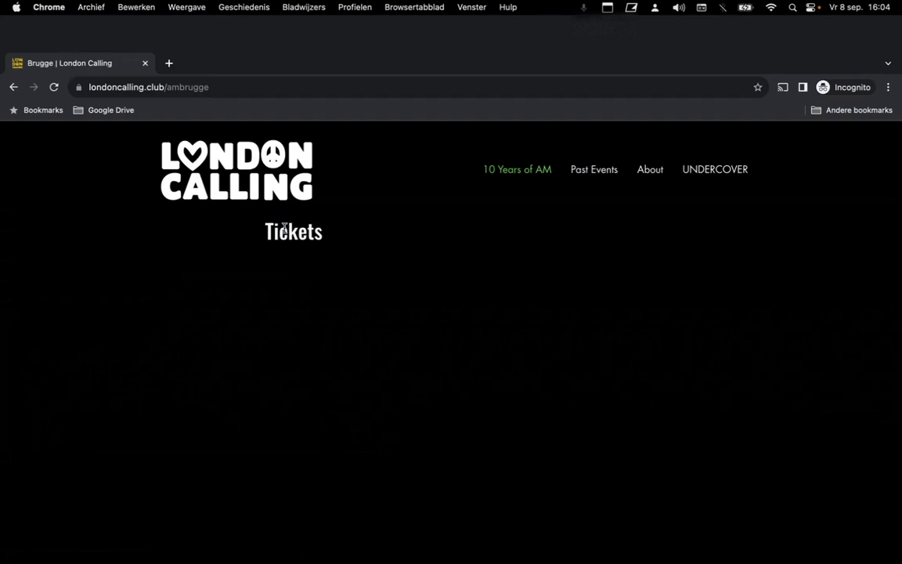
{"action": "scroll", "coordinate": [346, 265], "scroll_direction": "down", "scroll_amount": 10}
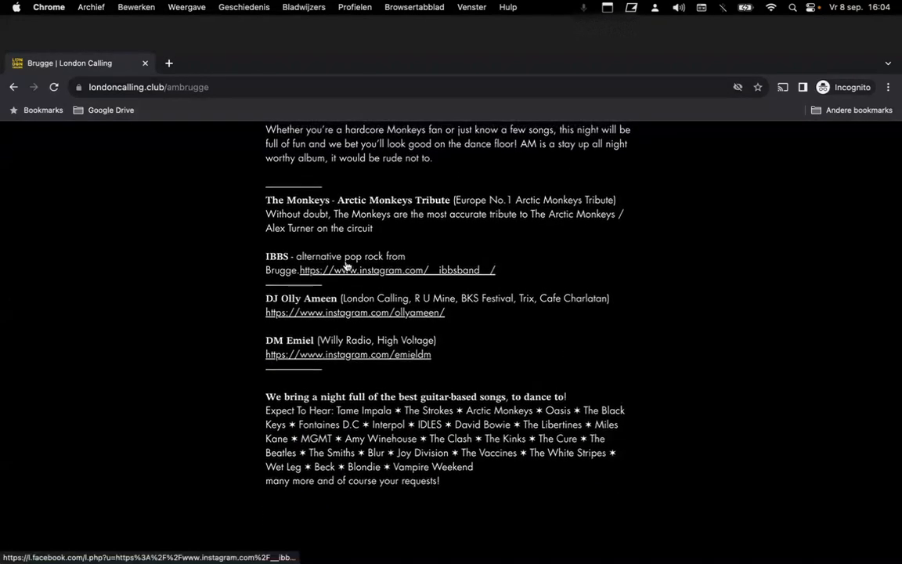
{"action": "scroll", "coordinate": [346, 266], "scroll_direction": "up", "scroll_amount": 10}
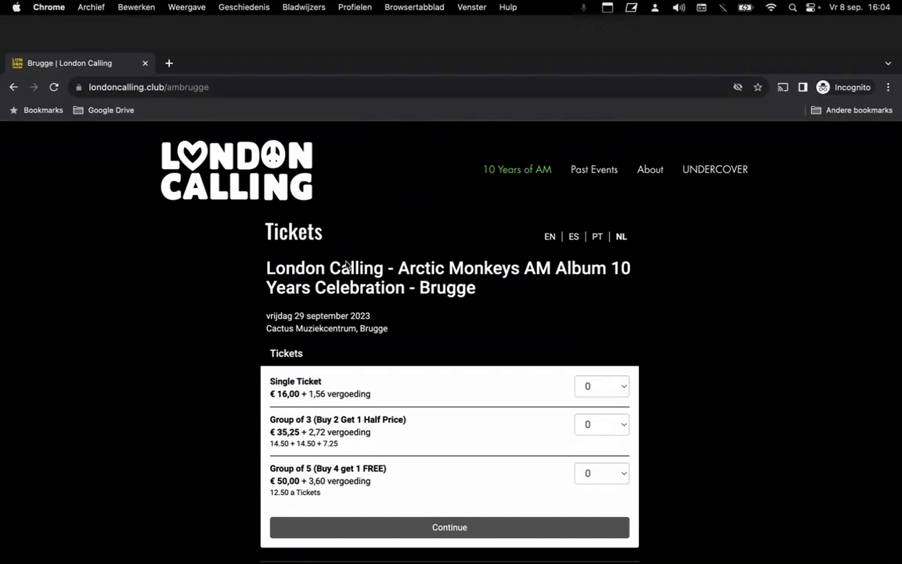
{"action": "scroll", "coordinate": [347, 265], "scroll_direction": "down", "scroll_amount": 10}
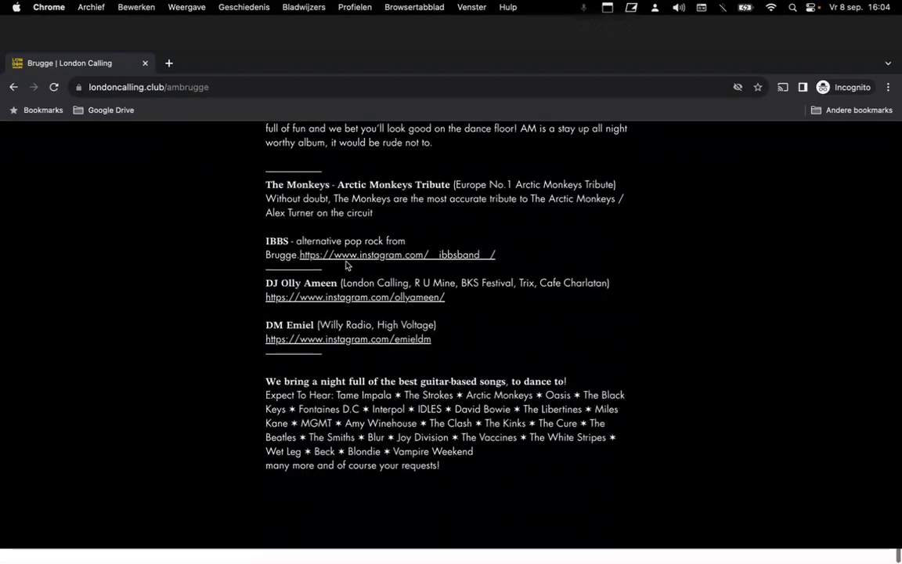
{"action": "scroll", "coordinate": [346, 265], "scroll_direction": "up", "scroll_amount": 10}
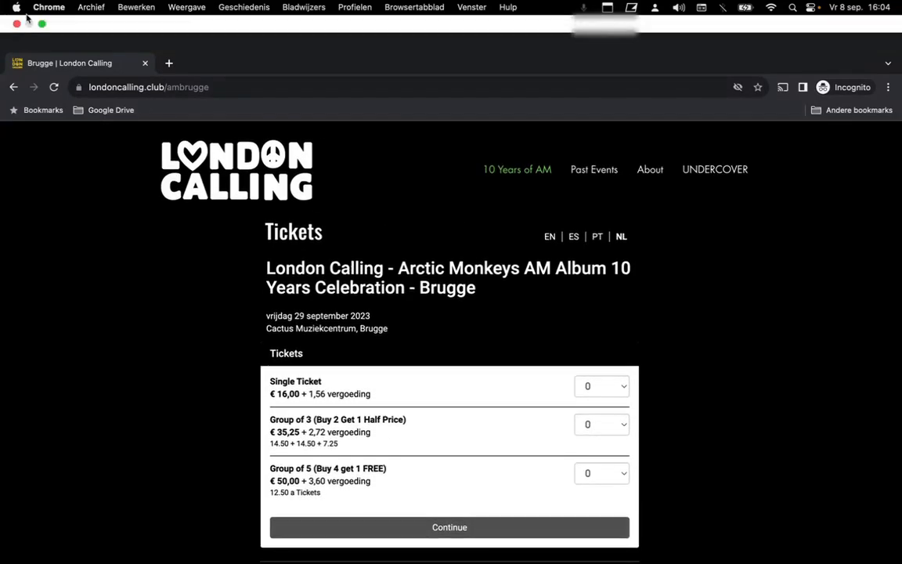
{"action": "left_click", "coordinate": [17, 27]}
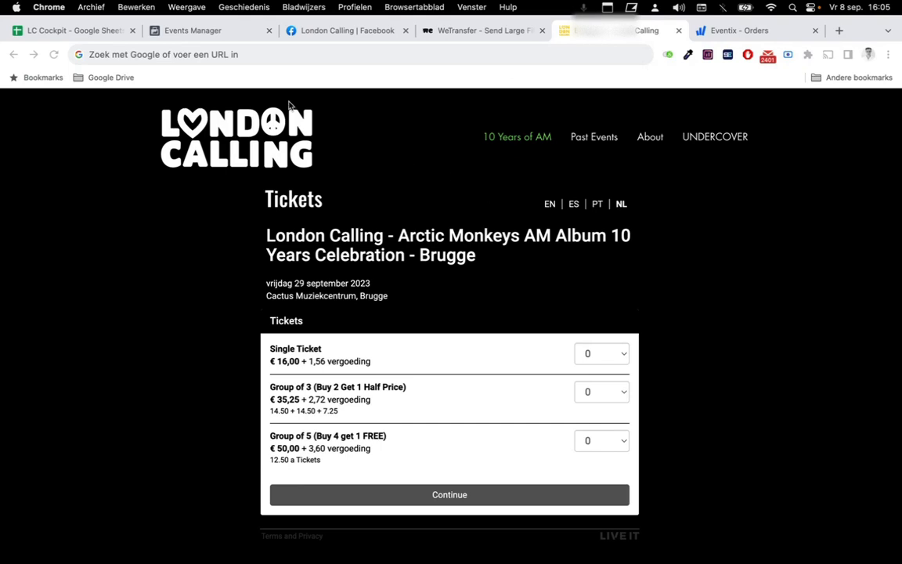
Revisit the Ticket Traffic dataset in Events Manager and the London Calling site, then review the Orders overview in Eventix.
{"action": "left_click", "coordinate": [229, 32]}
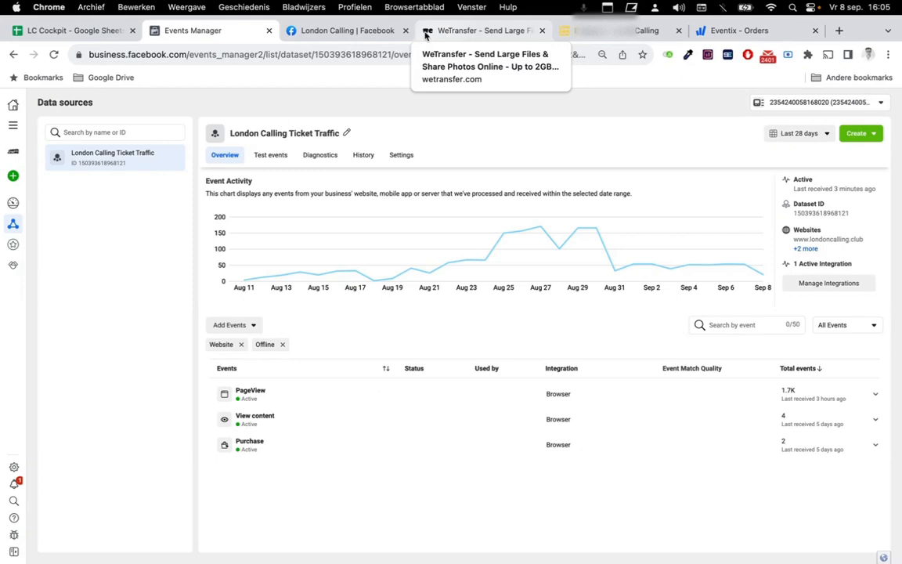
{"action": "left_click", "coordinate": [634, 30]}
{"action": "left_click", "coordinate": [742, 39]}
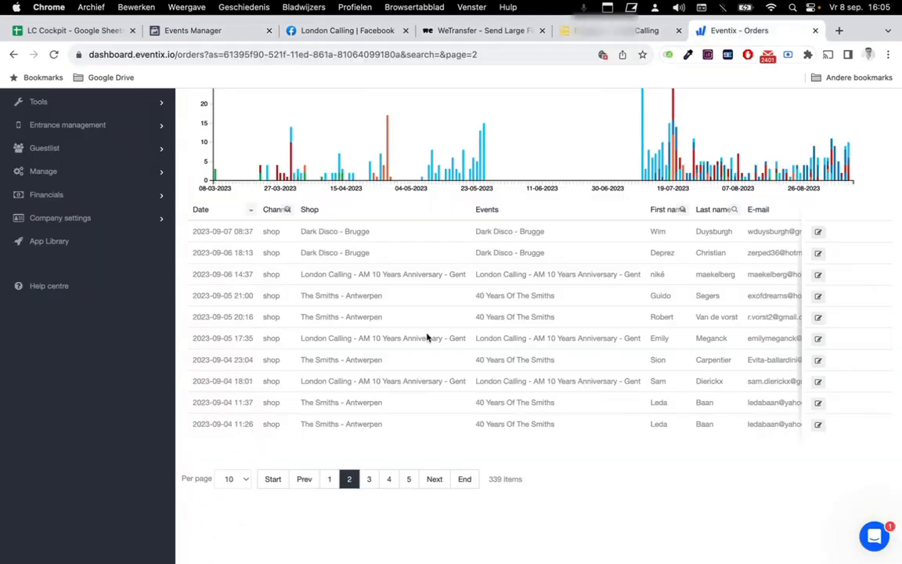
{"action": "scroll", "coordinate": [427, 338], "scroll_direction": "up", "scroll_amount": 2}
{"action": "scroll", "coordinate": [524, 313], "scroll_direction": "up", "scroll_amount": 1}
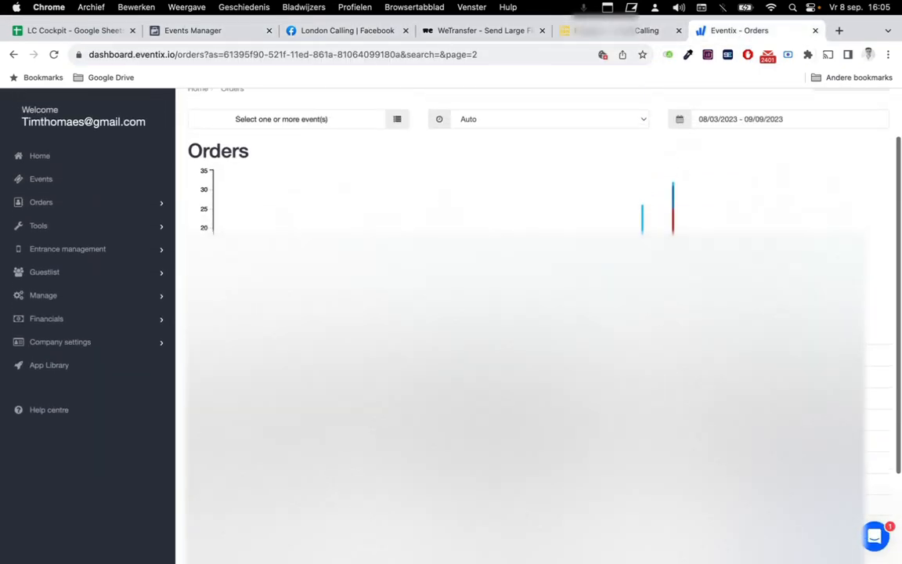
Set the orders date range to last week and filter by the Brugge and Gent London Calling - AM 10 Years Anniversary events.
{"action": "left_click", "coordinate": [731, 118]}
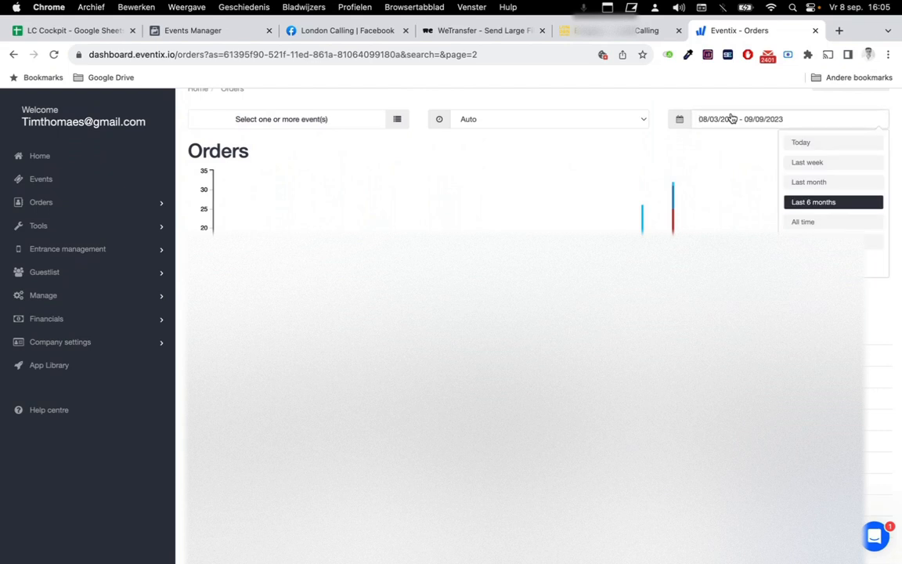
{"action": "left_click", "coordinate": [837, 163]}
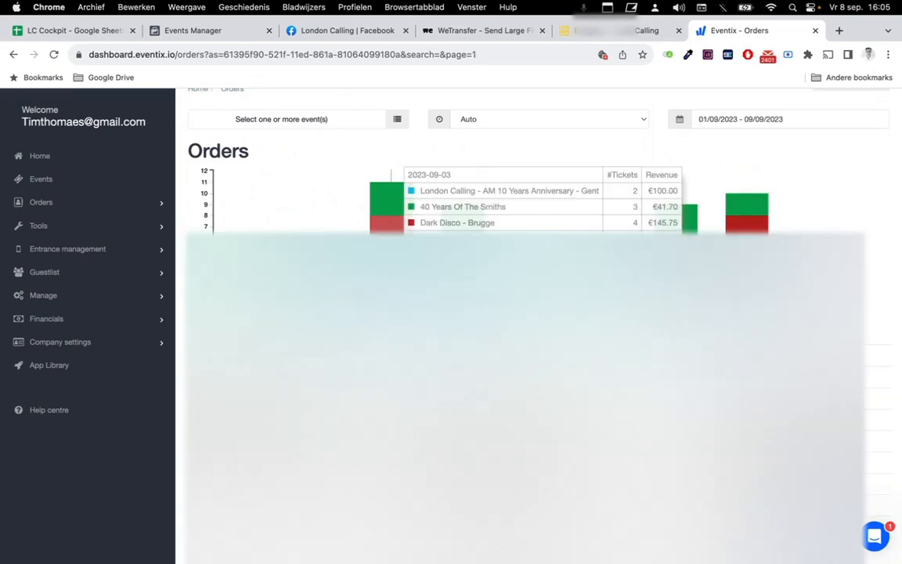
{"action": "scroll", "coordinate": [346, 179], "scroll_direction": "up", "scroll_amount": 1}
{"action": "left_click", "coordinate": [346, 183]}
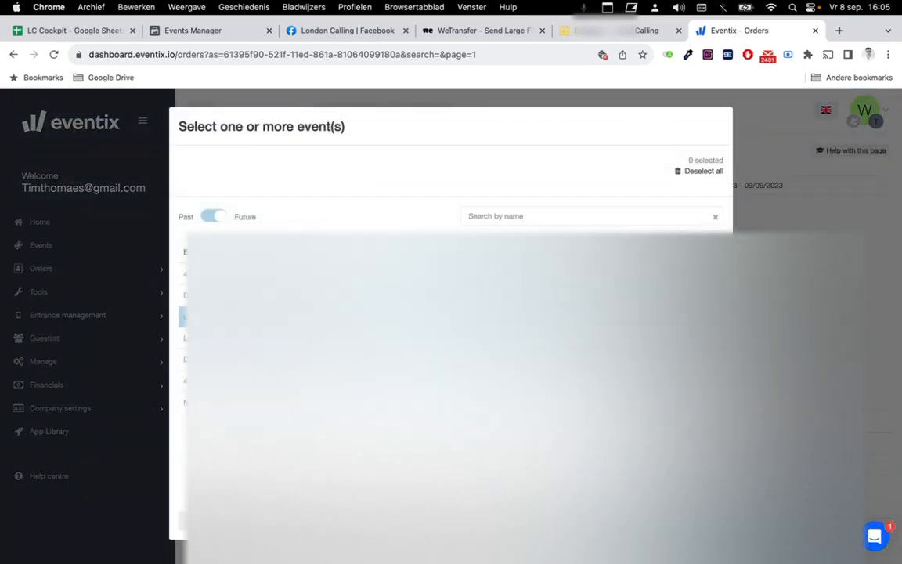
{"action": "left_click", "coordinate": [347, 339]}
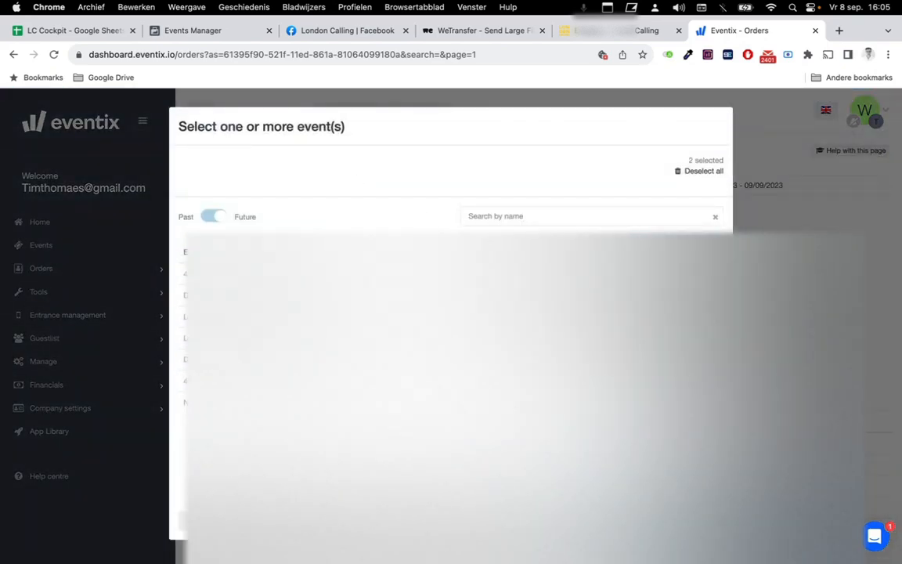
{"action": "left_click", "coordinate": [699, 520]}
Review the orders chart and the order list for the two selected events.
{"action": "scroll", "coordinate": [517, 329], "scroll_direction": "down", "scroll_amount": 5}
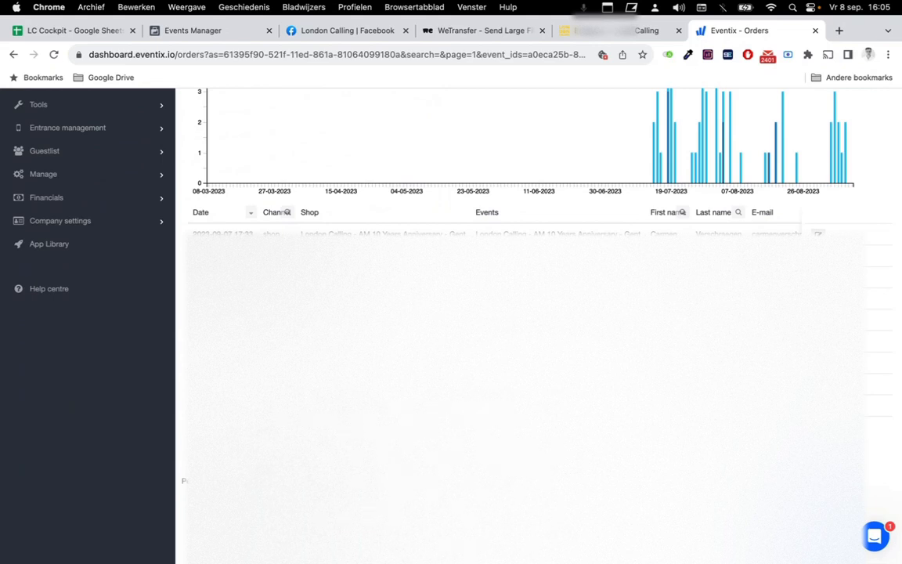
{"action": "scroll", "coordinate": [517, 329], "scroll_direction": "up", "scroll_amount": 3}
{"action": "scroll", "coordinate": [517, 329], "scroll_direction": "down", "scroll_amount": 4}
{"action": "scroll", "coordinate": [517, 329], "scroll_direction": "up", "scroll_amount": 5}
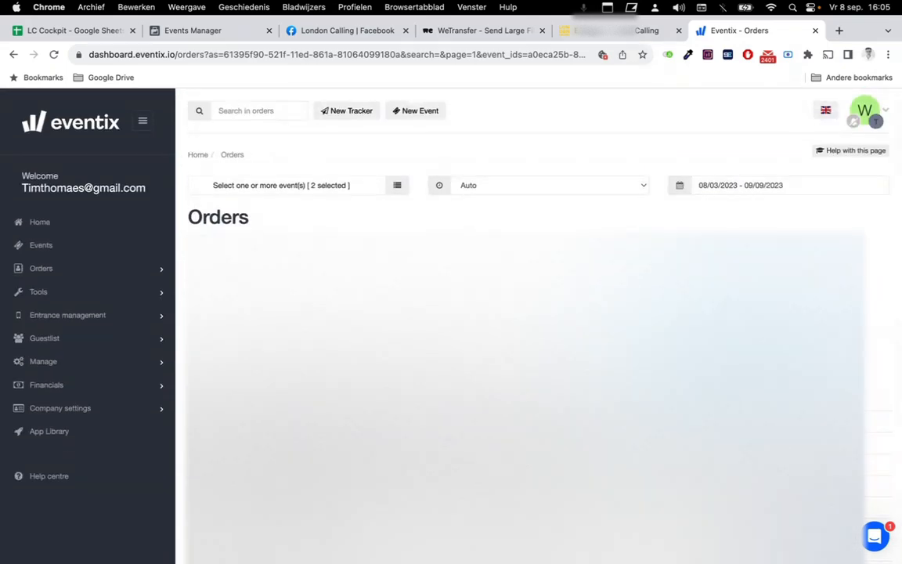
{"action": "scroll", "coordinate": [517, 329], "scroll_direction": "down", "scroll_amount": 3}
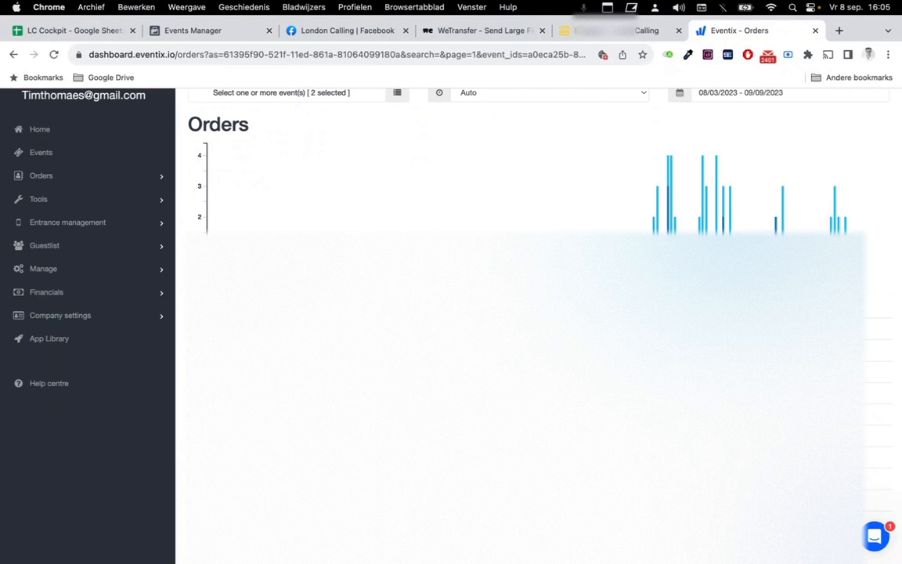
{"action": "scroll", "coordinate": [517, 329], "scroll_direction": "up", "scroll_amount": 3}
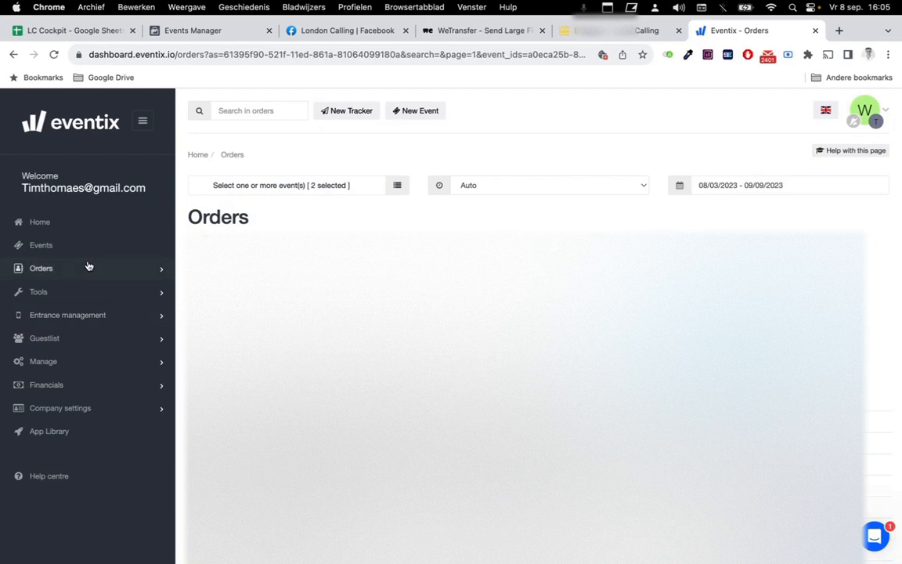
Open the company preferences and look through the available settings.
{"action": "left_click", "coordinate": [102, 368]}
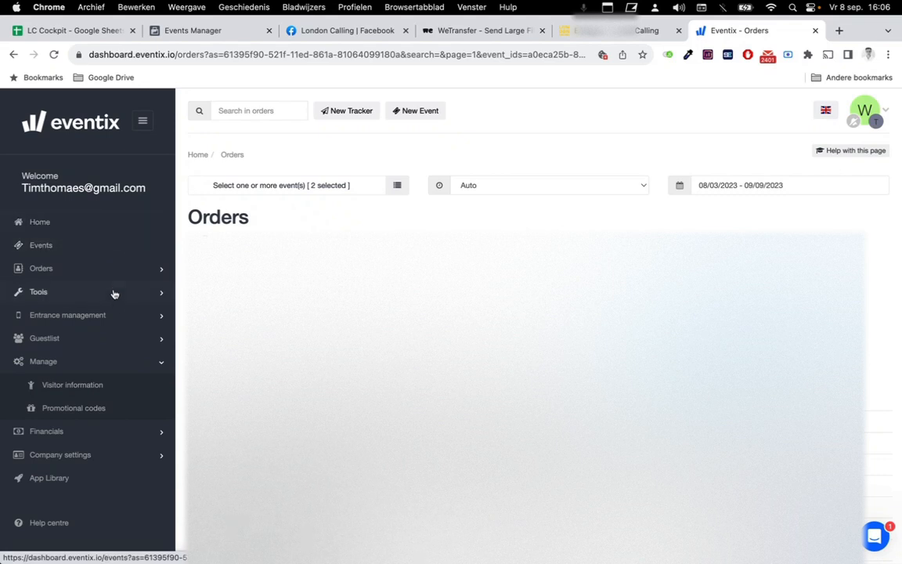
{"action": "left_click", "coordinate": [112, 459]}
{"action": "scroll", "coordinate": [113, 462], "scroll_direction": "down", "scroll_amount": 1}
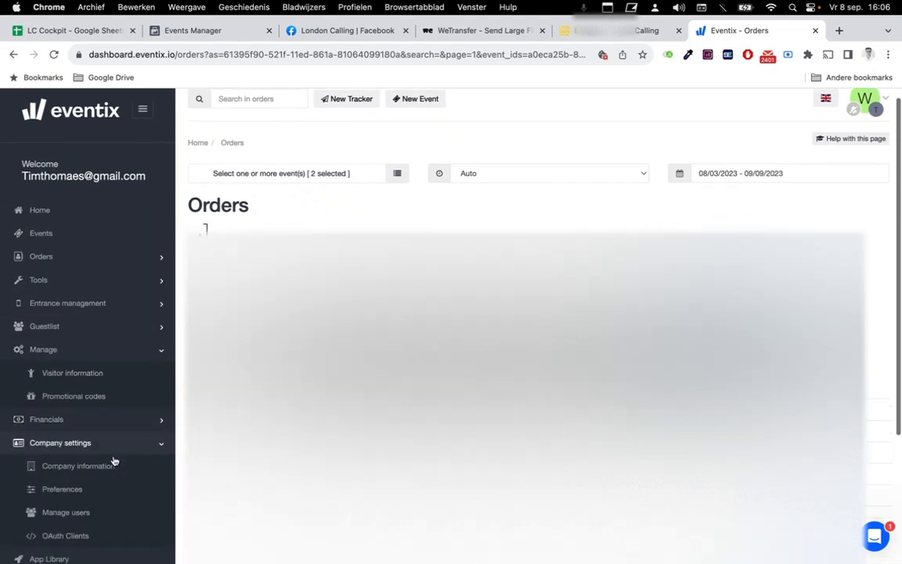
{"action": "left_click", "coordinate": [111, 488]}
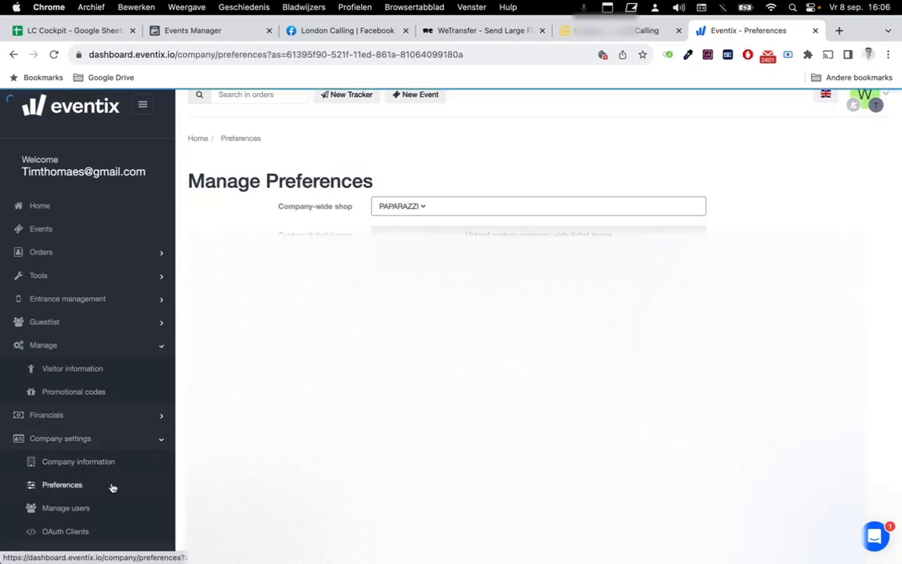
{"action": "scroll", "coordinate": [115, 483], "scroll_direction": "down", "scroll_amount": 3}
{"action": "scroll", "coordinate": [114, 483], "scroll_direction": "up", "scroll_amount": 5}
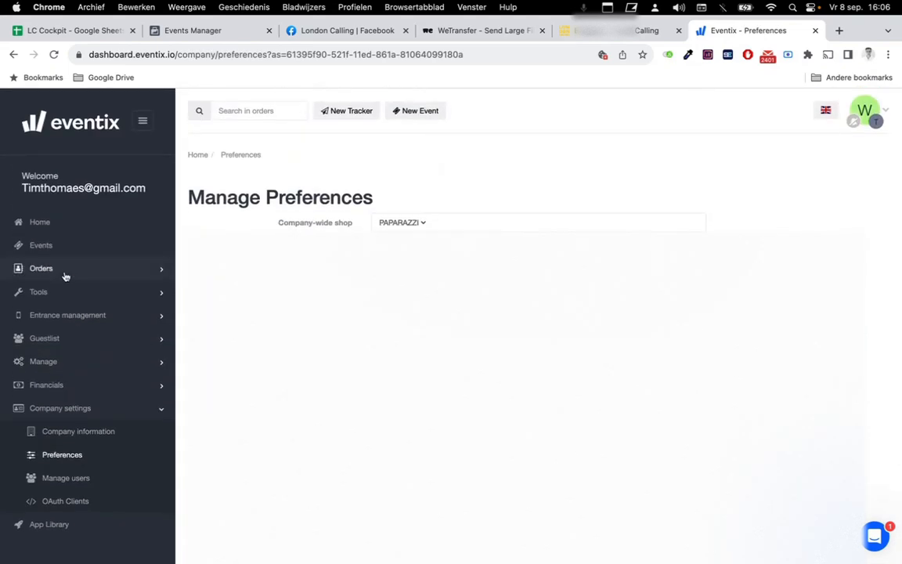
Check the Events overview and look through the company's home dashboard.
{"action": "left_click", "coordinate": [85, 291]}
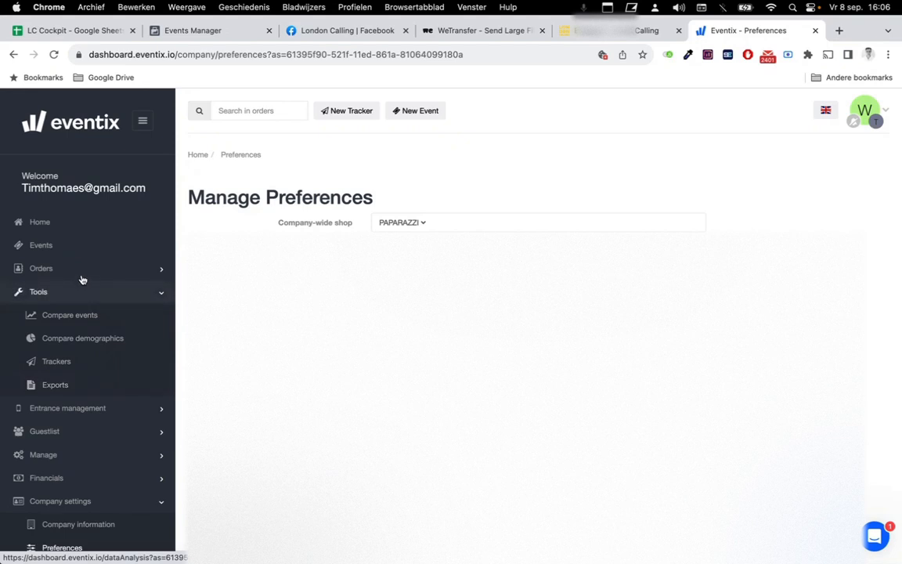
{"action": "left_click", "coordinate": [92, 250]}
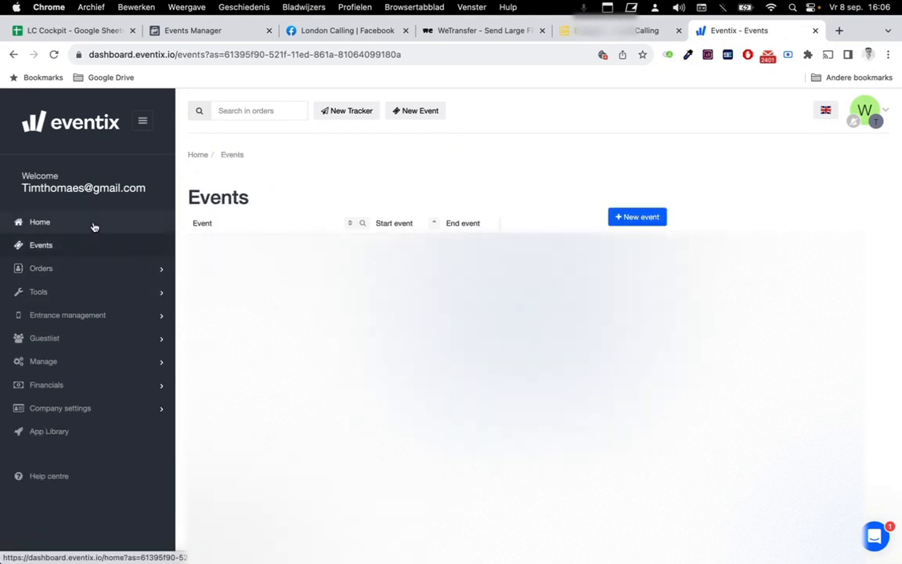
{"action": "left_click", "coordinate": [93, 226]}
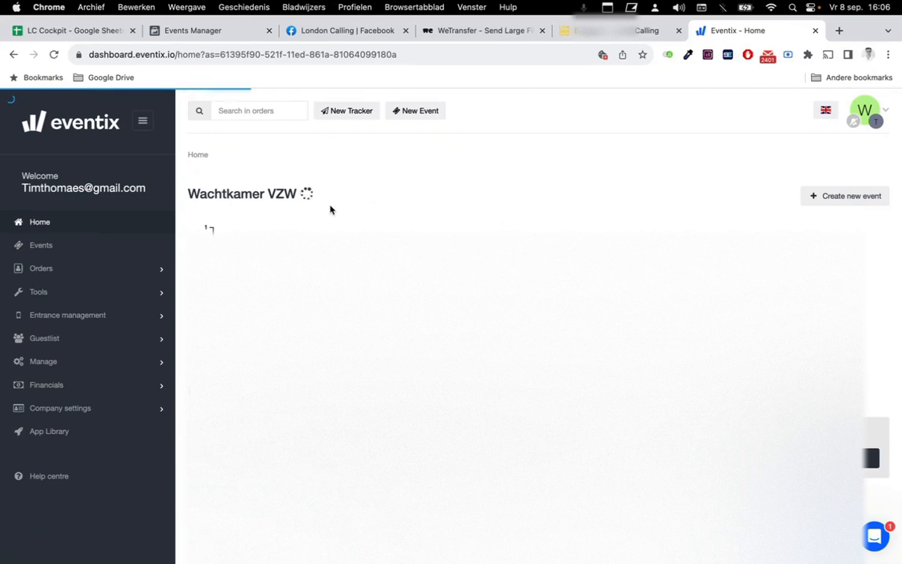
{"action": "scroll", "coordinate": [360, 258], "scroll_direction": "down", "scroll_amount": 1}
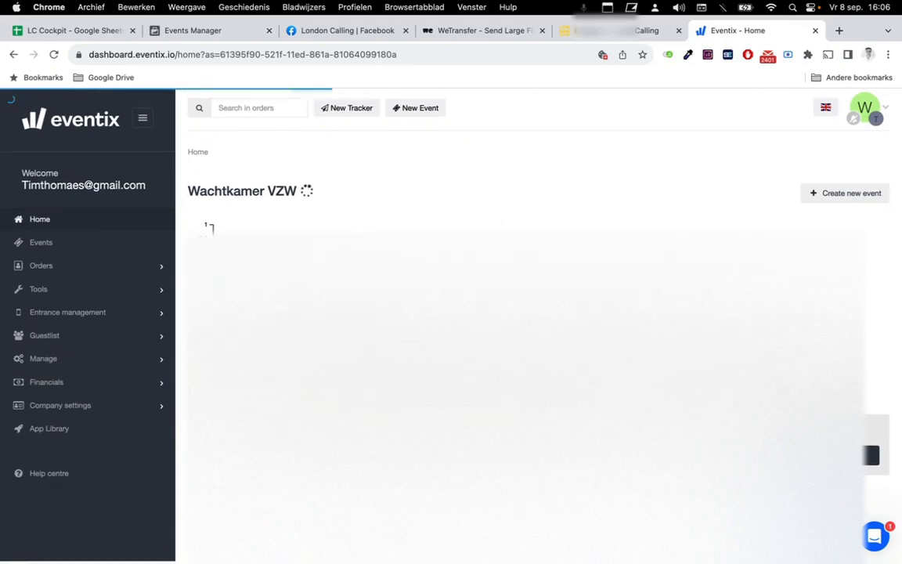
{"action": "scroll", "coordinate": [360, 298], "scroll_direction": "down", "scroll_amount": 1}
{"action": "scroll", "coordinate": [329, 329], "scroll_direction": "down", "scroll_amount": 8}
{"action": "scroll", "coordinate": [329, 329], "scroll_direction": "up", "scroll_amount": 10}
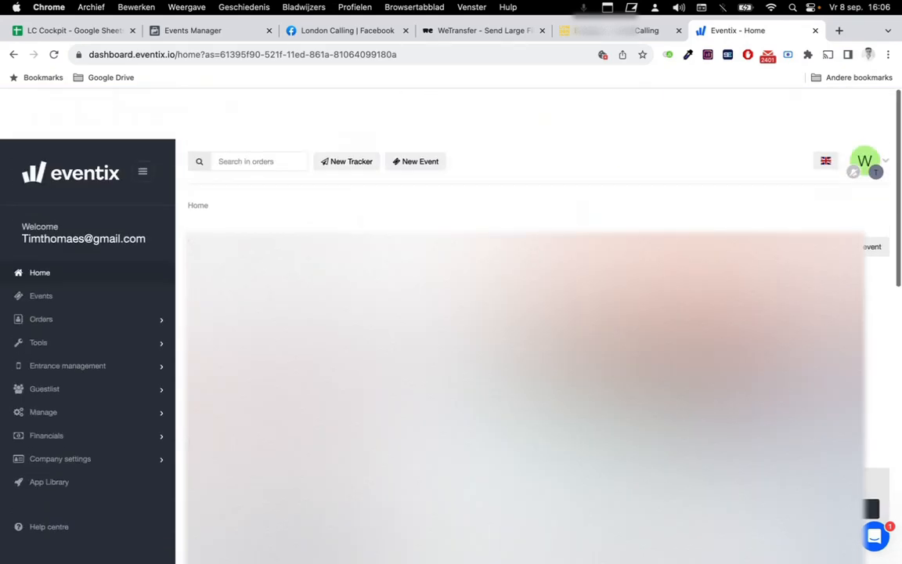
Open the Compare events page and look over the Manage trackers page.
{"action": "left_click", "coordinate": [47, 292]}
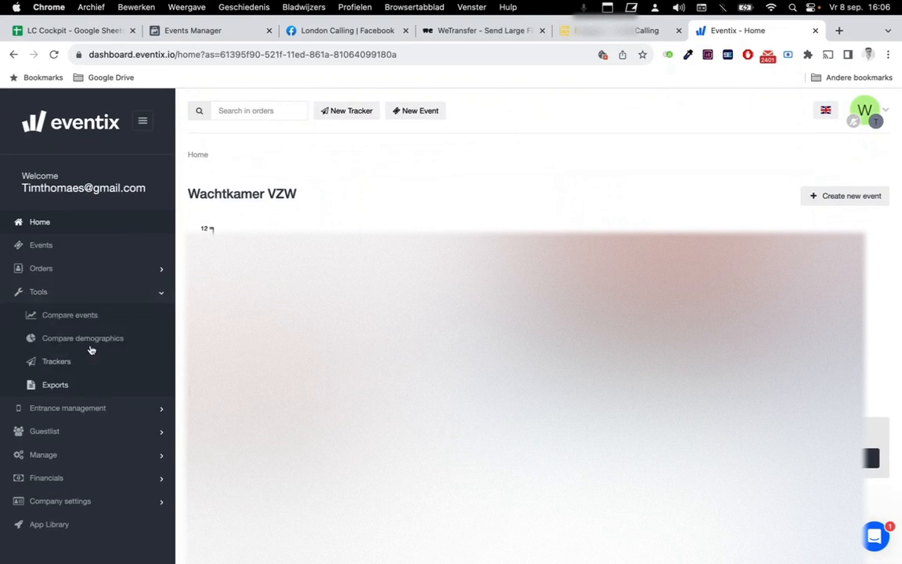
{"action": "left_click", "coordinate": [81, 315]}
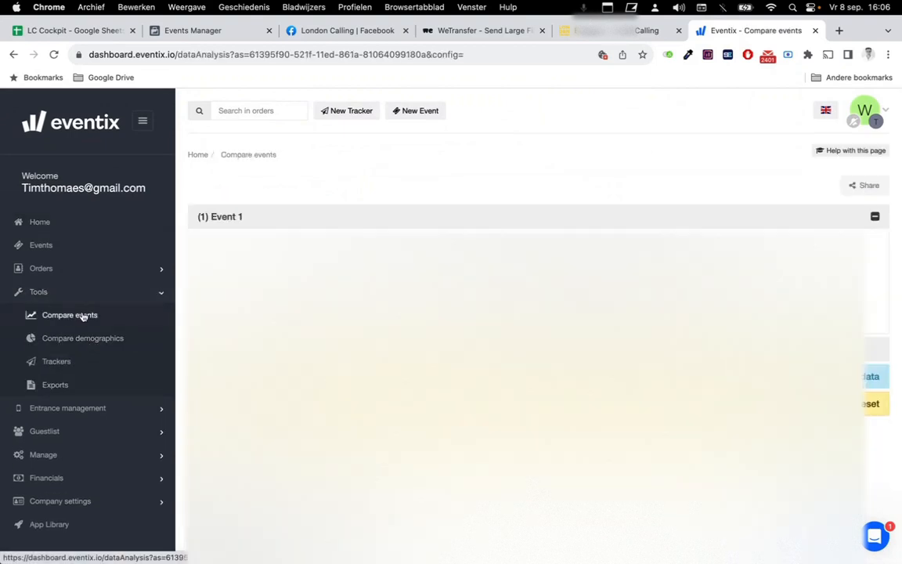
{"action": "left_click", "coordinate": [71, 363]}
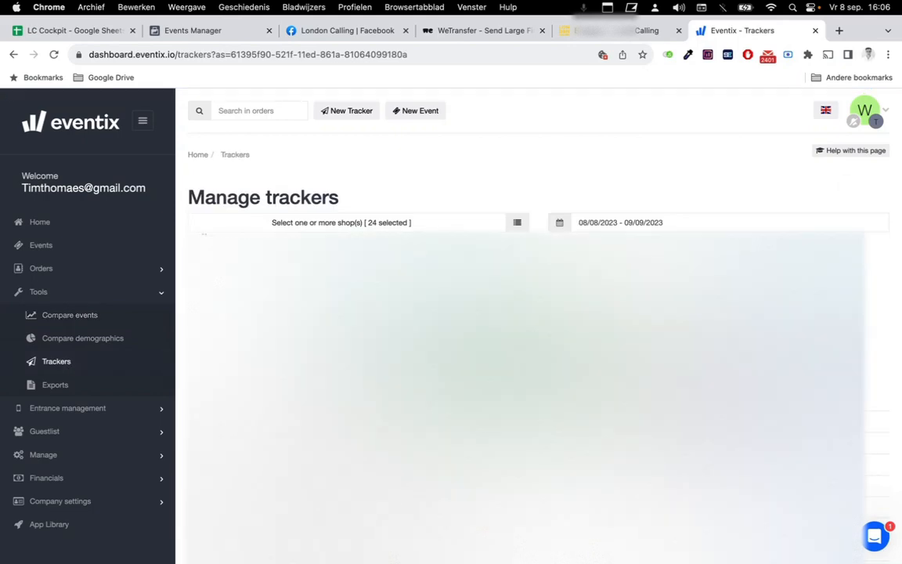
{"action": "scroll", "coordinate": [516, 353], "scroll_direction": "down", "scroll_amount": 5}
Return to the company preferences and inspect the company-wide shop options without choosing a different shop.
{"action": "left_click", "coordinate": [65, 457]}
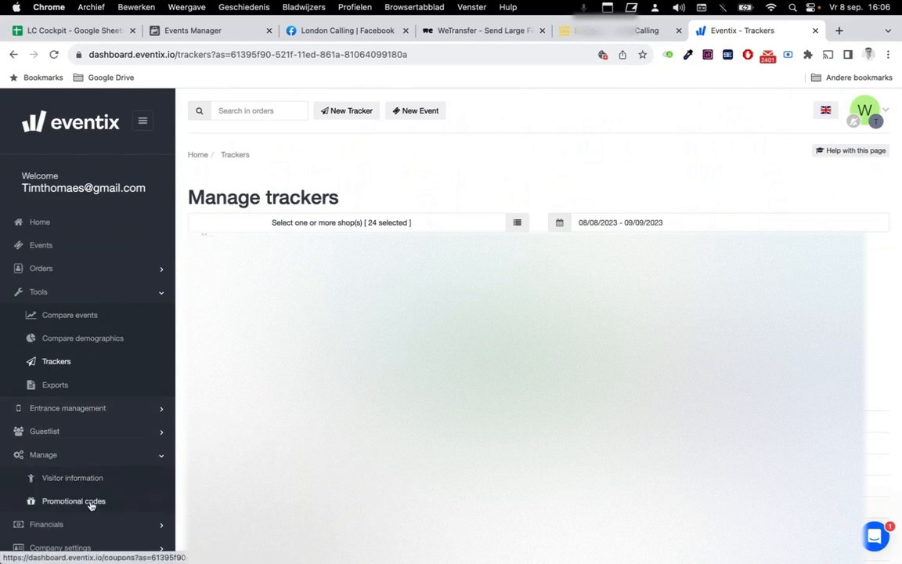
{"action": "scroll", "coordinate": [91, 503], "scroll_direction": "down", "scroll_amount": 2}
{"action": "left_click", "coordinate": [94, 479]}
{"action": "scroll", "coordinate": [95, 481], "scroll_direction": "down", "scroll_amount": 1}
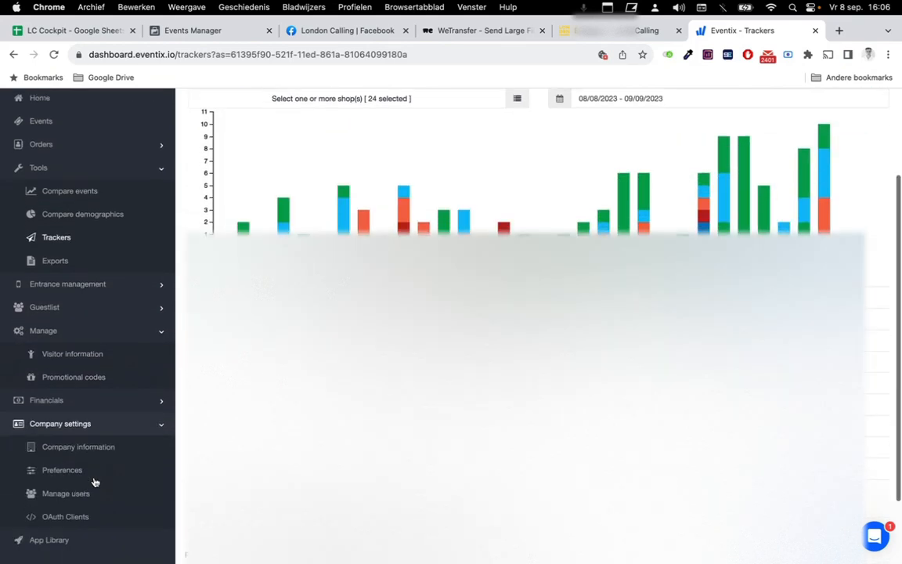
{"action": "left_click", "coordinate": [81, 468]}
{"action": "scroll", "coordinate": [79, 471], "scroll_direction": "down", "scroll_amount": 2}
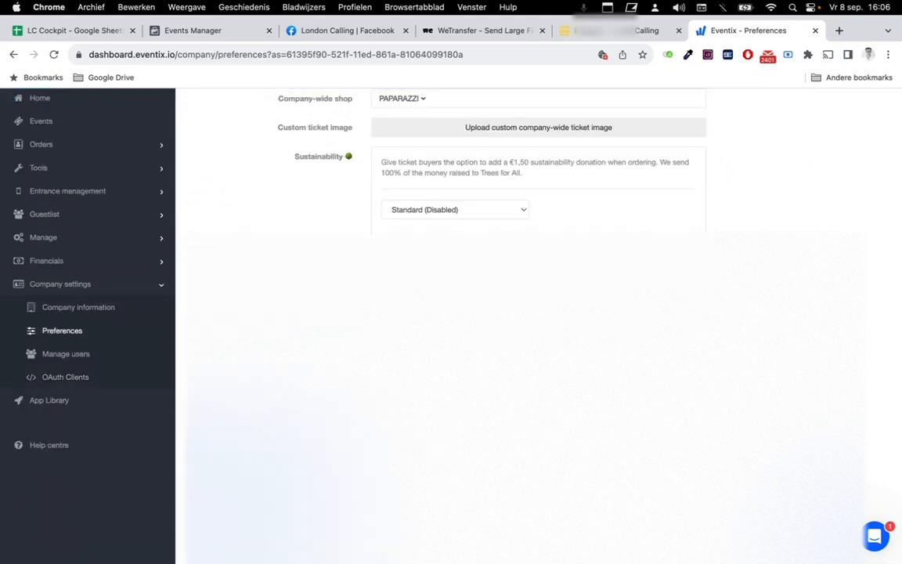
{"action": "scroll", "coordinate": [470, 352], "scroll_direction": "up", "scroll_amount": 3}
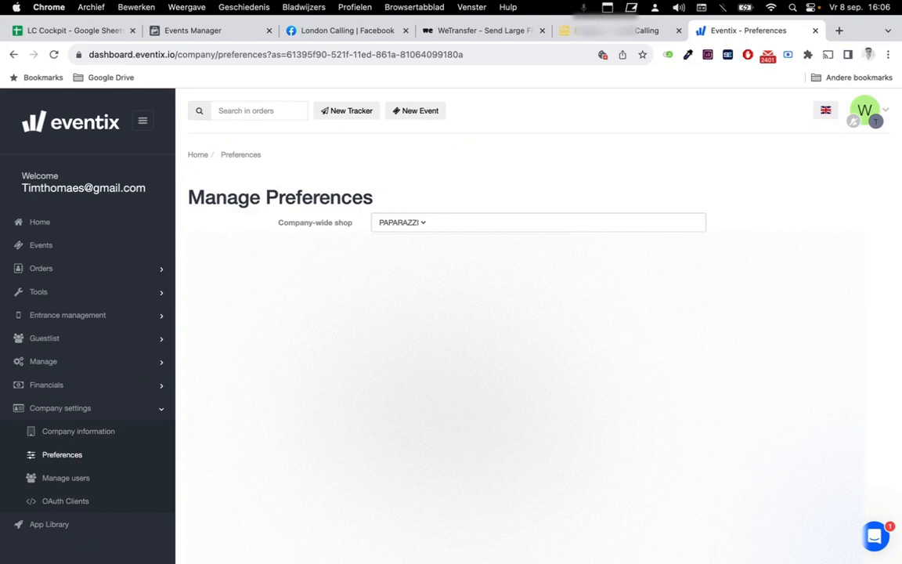
{"action": "scroll", "coordinate": [471, 375], "scroll_direction": "down", "scroll_amount": 1}
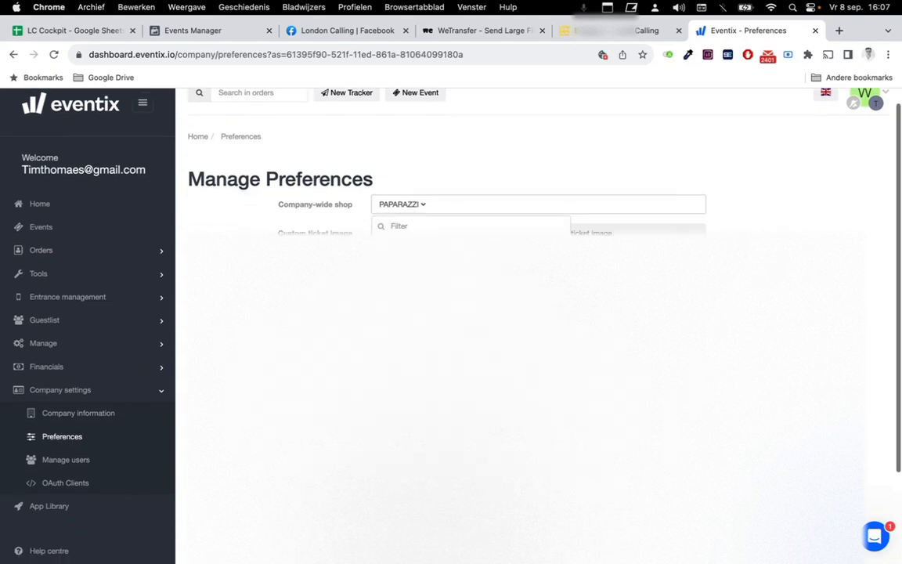
{"action": "scroll", "coordinate": [441, 481], "scroll_direction": "down", "scroll_amount": 5}
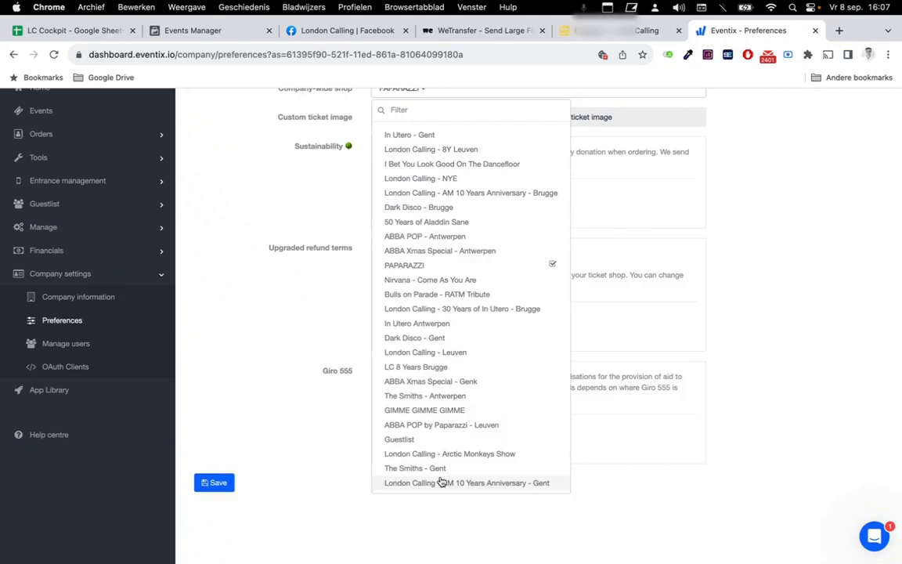
{"action": "left_click", "coordinate": [307, 420]}
{"action": "scroll", "coordinate": [306, 421], "scroll_direction": "up", "scroll_amount": 5}
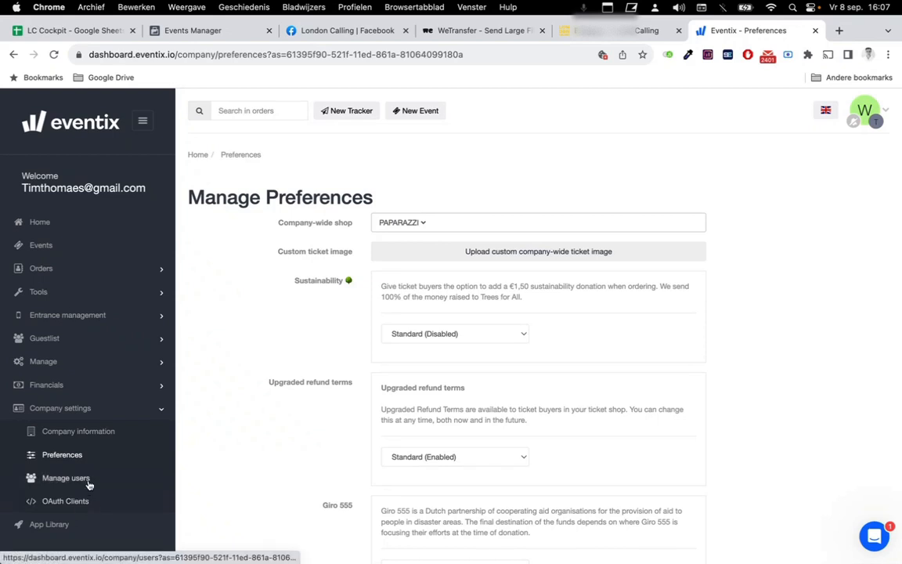
Open the company information page and review its company, bank and payout fields.
{"action": "left_click", "coordinate": [91, 430]}
{"action": "scroll", "coordinate": [304, 303], "scroll_direction": "down", "scroll_amount": 7}
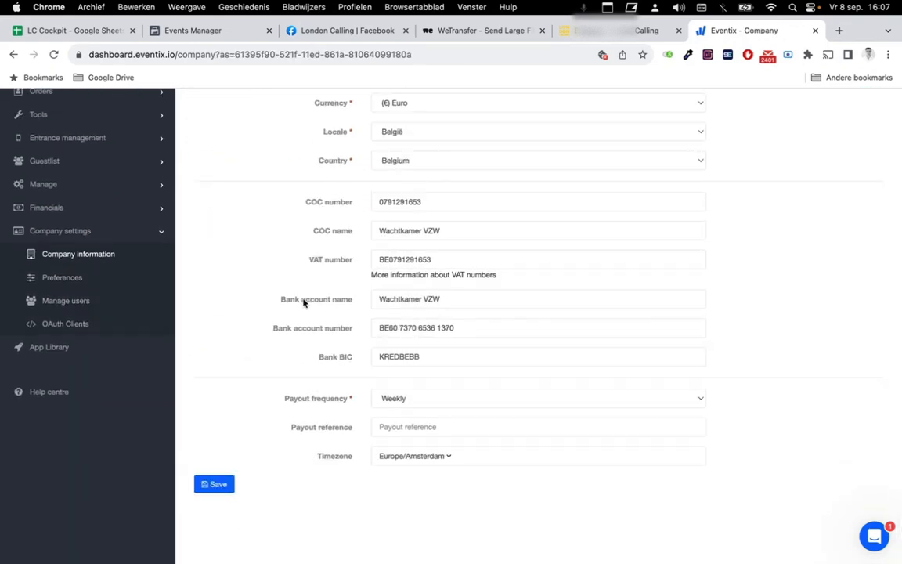
{"action": "scroll", "coordinate": [304, 303], "scroll_direction": "up", "scroll_amount": 8}
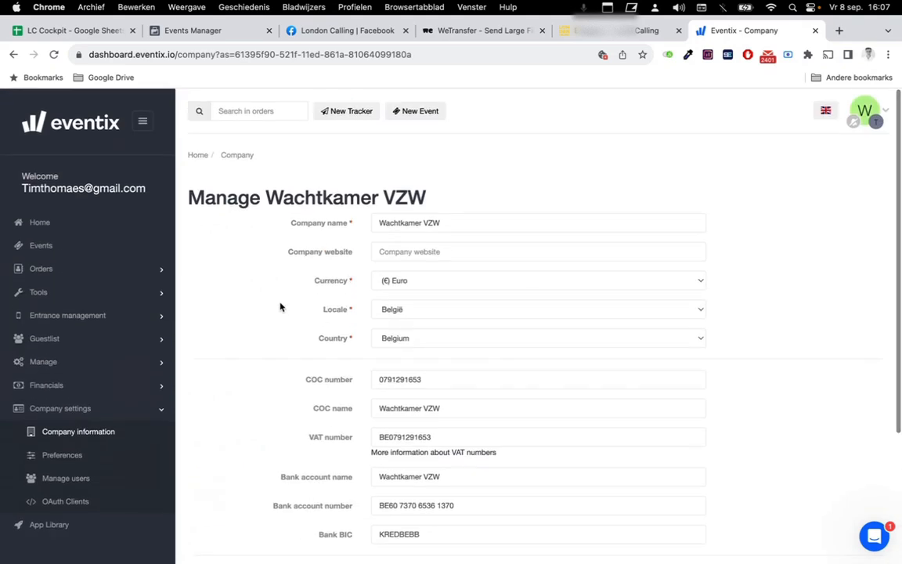
Check the options under Entrance management, Tools and Orders, and open the Events overview.
{"action": "left_click", "coordinate": [102, 315]}
{"action": "left_click", "coordinate": [102, 315]}
{"action": "left_click", "coordinate": [98, 291]}
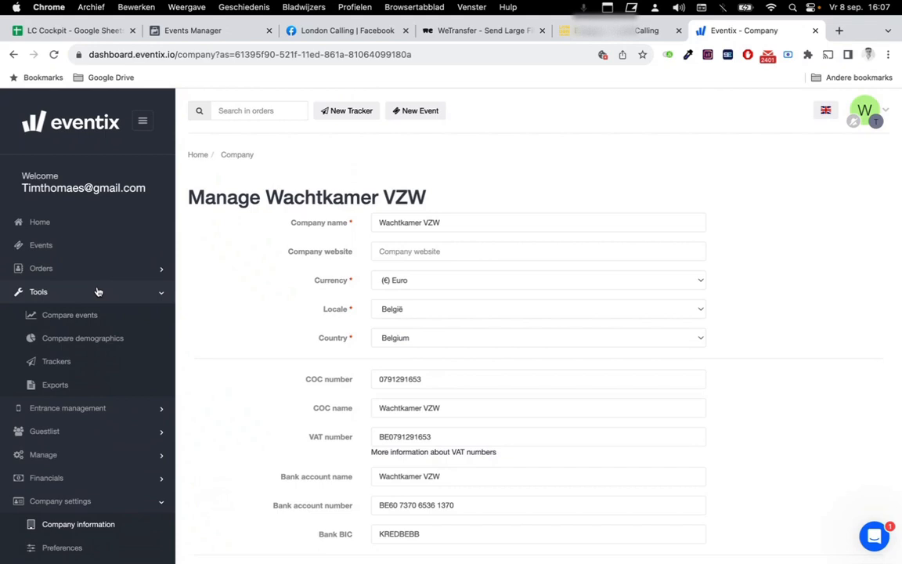
{"action": "left_click", "coordinate": [98, 291]}
{"action": "left_click", "coordinate": [99, 273]}
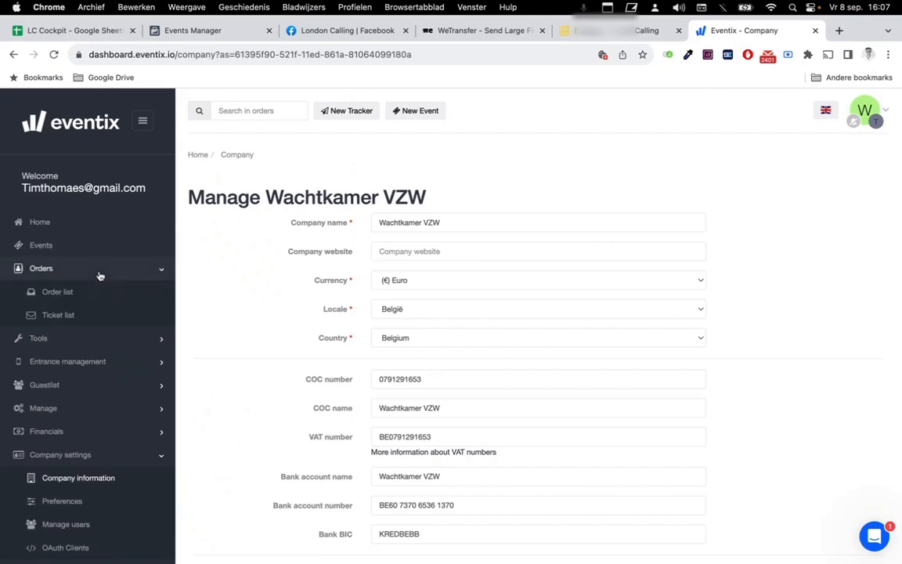
{"action": "left_click", "coordinate": [100, 272]}
{"action": "left_click", "coordinate": [104, 242]}
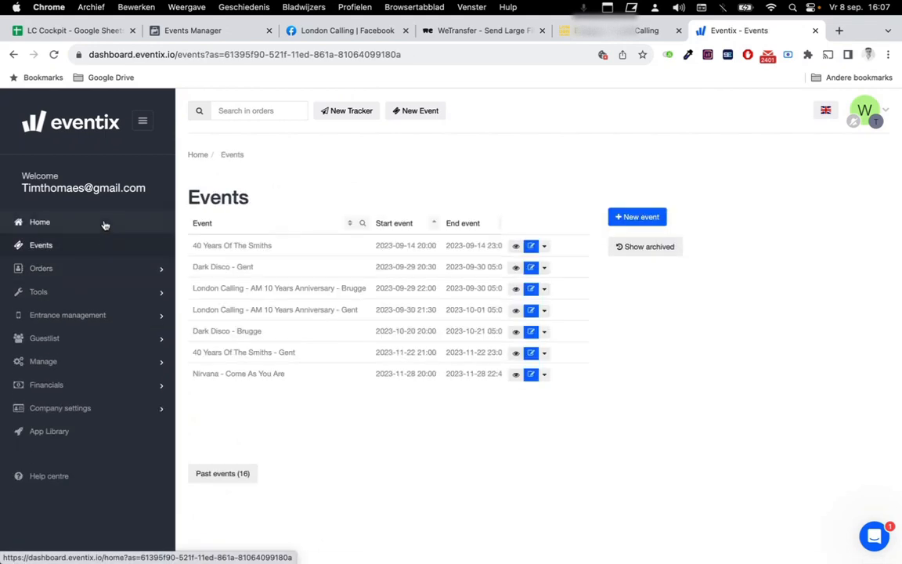
Open the App Library and check the options in the account menu.
{"action": "left_click", "coordinate": [105, 222]}
{"action": "left_click", "coordinate": [90, 432]}
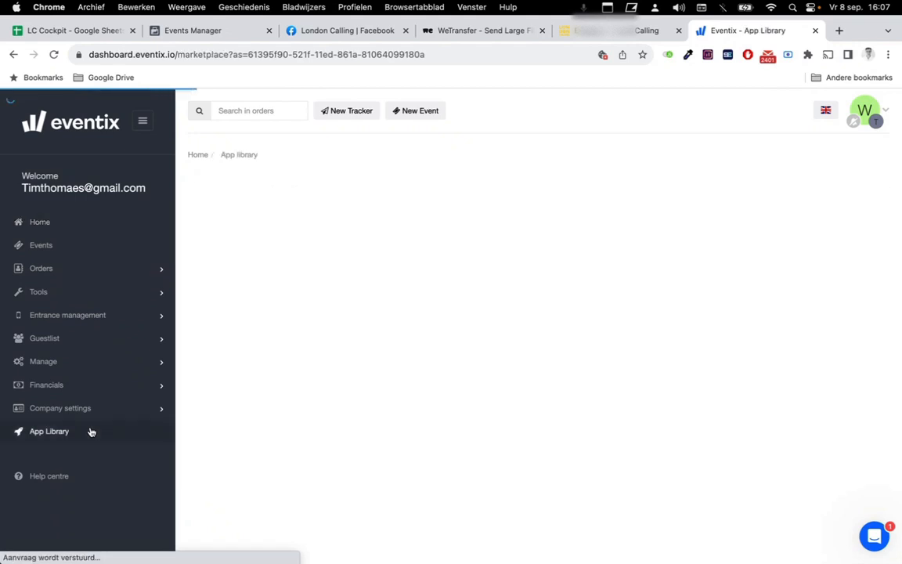
{"action": "left_click", "coordinate": [870, 110]}
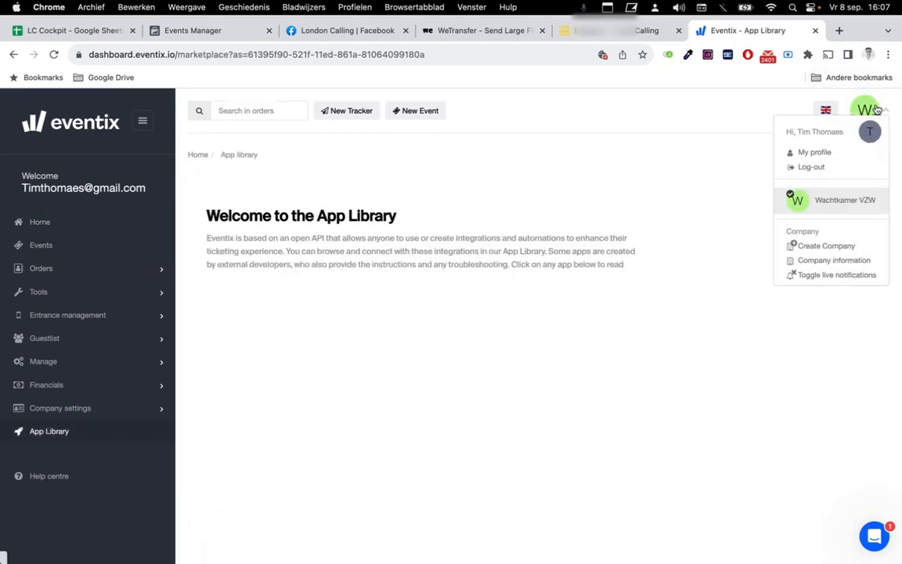
{"action": "left_click", "coordinate": [877, 110]}
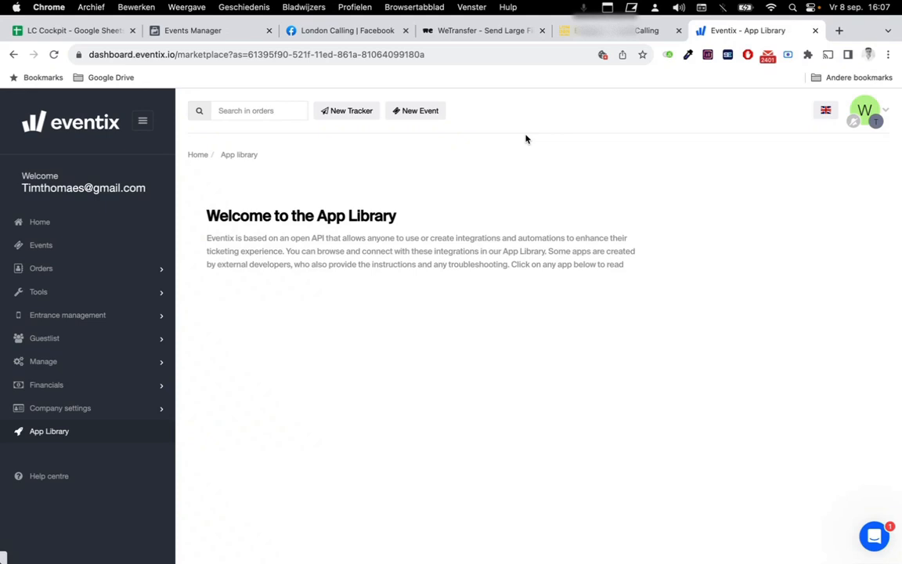
Expand Company settings, Financials, Manage, Guestlist and Entrance management to check their options, and browse the integrations in the App Library.
{"action": "left_click", "coordinate": [57, 407]}
{"action": "left_click", "coordinate": [58, 385]}
{"action": "left_click", "coordinate": [61, 362]}
{"action": "left_click", "coordinate": [63, 338]}
{"action": "left_click", "coordinate": [71, 316]}
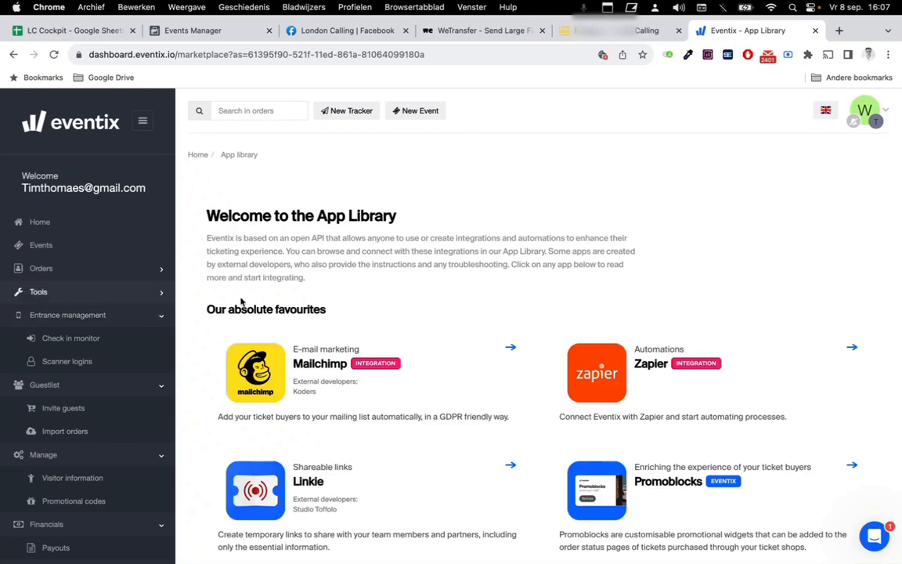
{"action": "scroll", "coordinate": [479, 417], "scroll_direction": "down", "scroll_amount": 5}
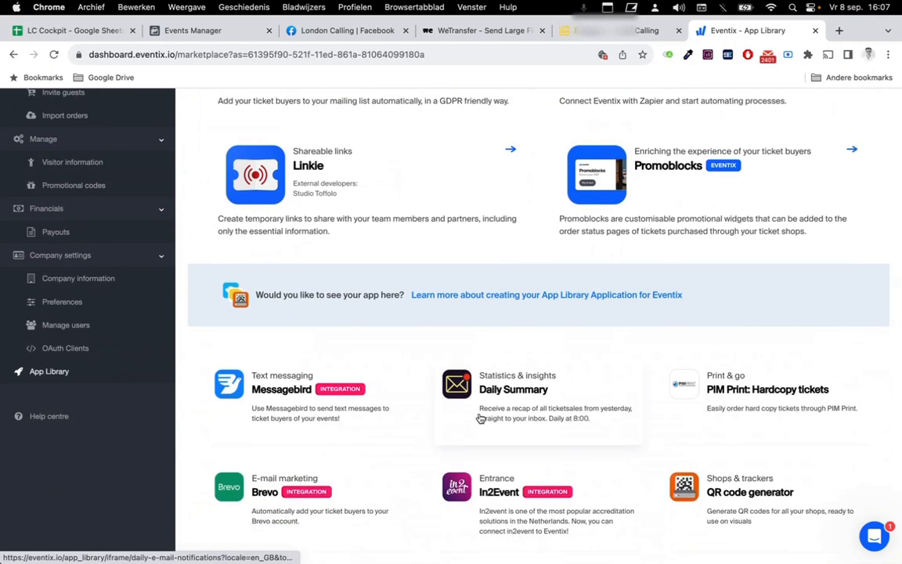
{"action": "scroll", "coordinate": [479, 417], "scroll_direction": "down", "scroll_amount": 10}
{"action": "scroll", "coordinate": [479, 417], "scroll_direction": "up", "scroll_amount": 20}
Check the options under Tools, collapse all expanded navigation sections and look through the App Library once more.
{"action": "left_click", "coordinate": [63, 268]}
{"action": "left_click", "coordinate": [66, 290]}
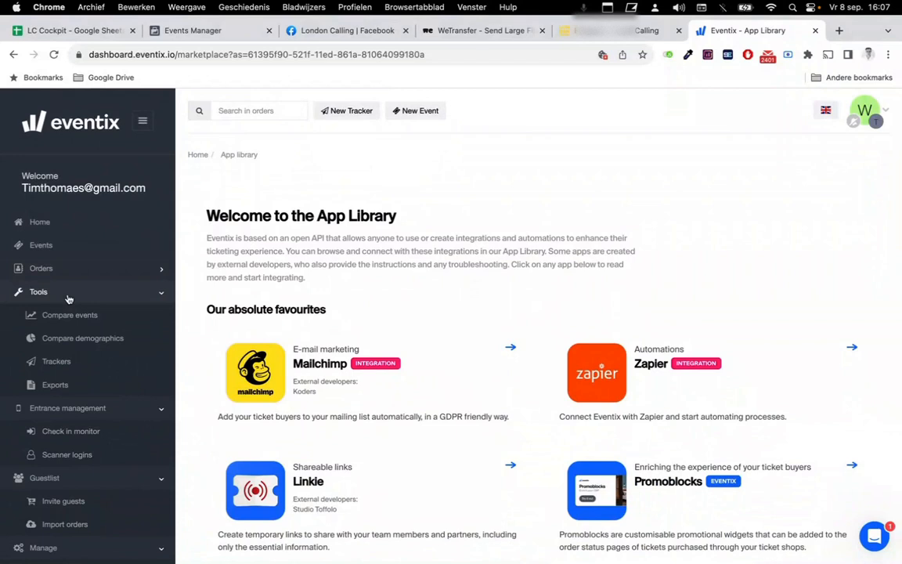
{"action": "left_click", "coordinate": [67, 292]}
{"action": "left_click", "coordinate": [66, 315]}
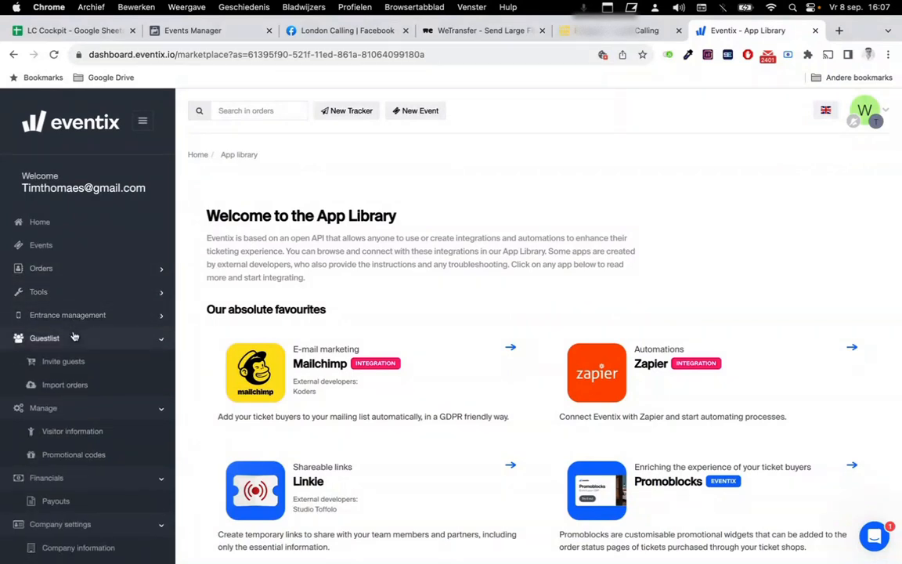
{"action": "left_click", "coordinate": [74, 337]}
{"action": "left_click", "coordinate": [71, 358]}
{"action": "left_click", "coordinate": [74, 384]}
{"action": "left_click", "coordinate": [76, 410]}
{"action": "scroll", "coordinate": [526, 211], "scroll_direction": "down", "scroll_amount": 10}
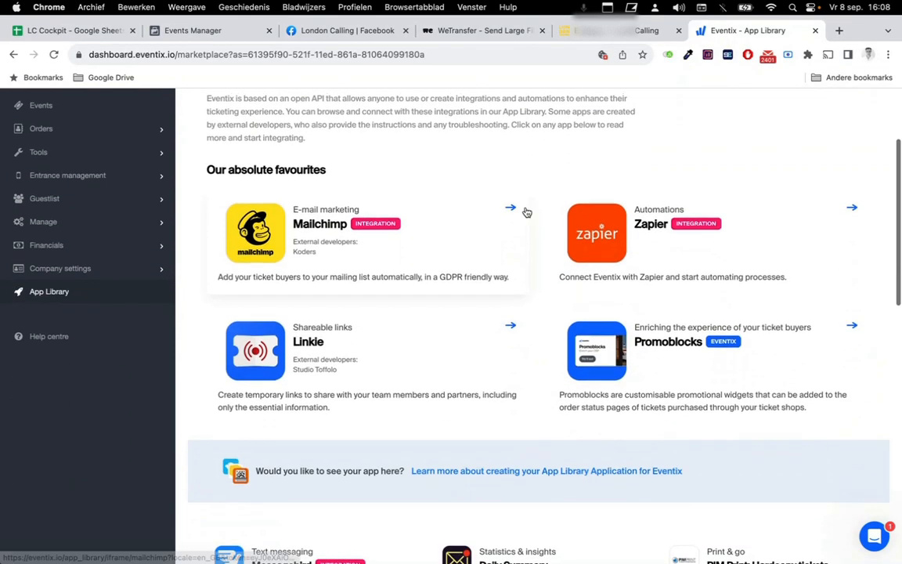
{"action": "scroll", "coordinate": [527, 212], "scroll_direction": "up", "scroll_amount": 10}
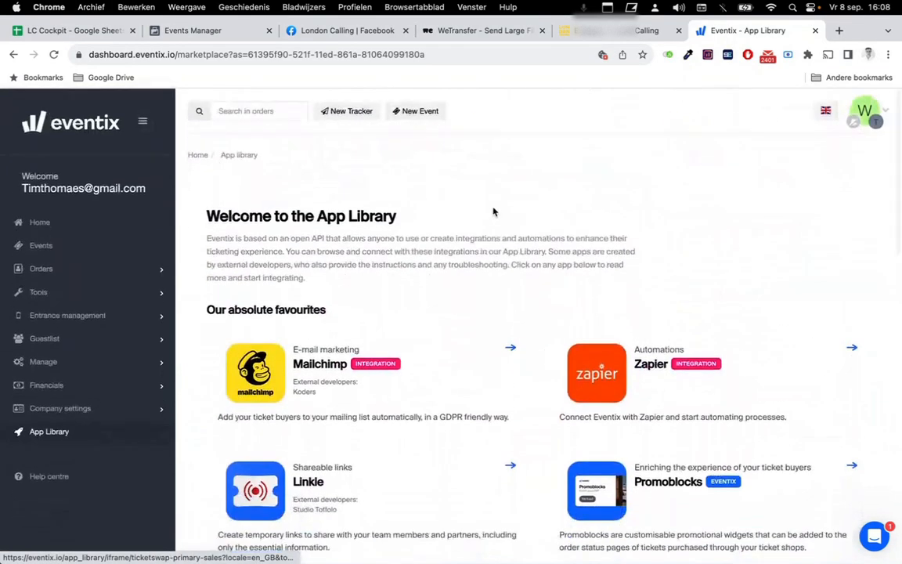
Open the Home dashboard and review the sales chart and the list of upcoming events.
{"action": "left_click", "coordinate": [40, 224]}
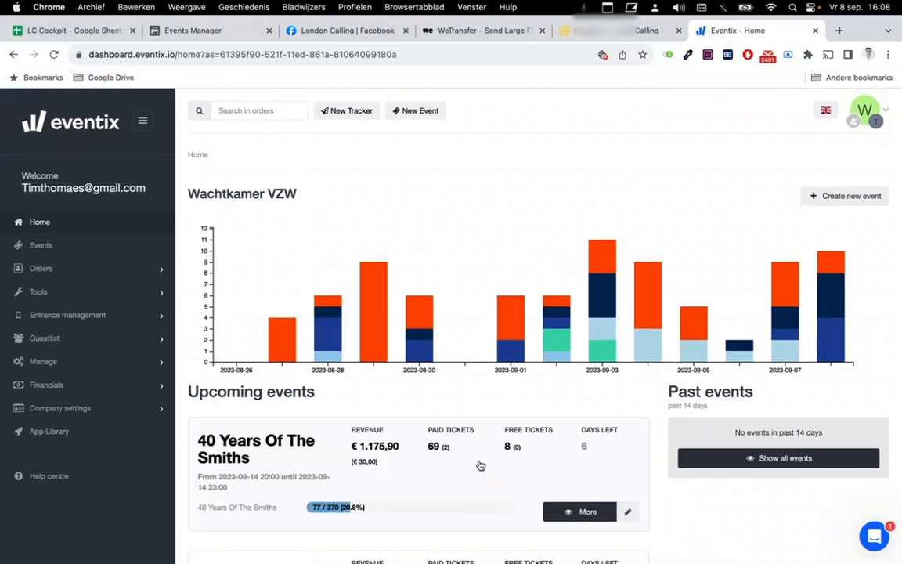
{"action": "scroll", "coordinate": [480, 465], "scroll_direction": "down", "scroll_amount": 15}
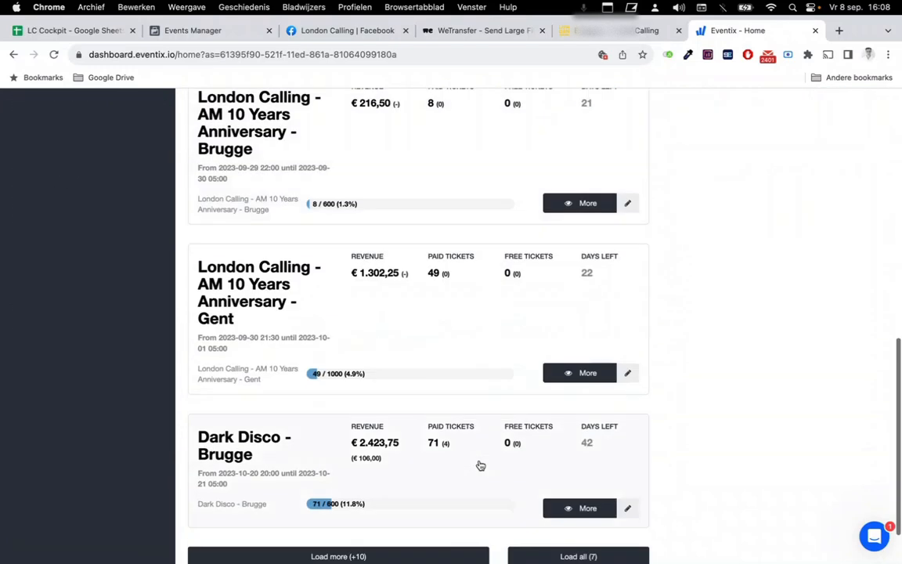
{"action": "scroll", "coordinate": [480, 465], "scroll_direction": "down", "scroll_amount": 2}
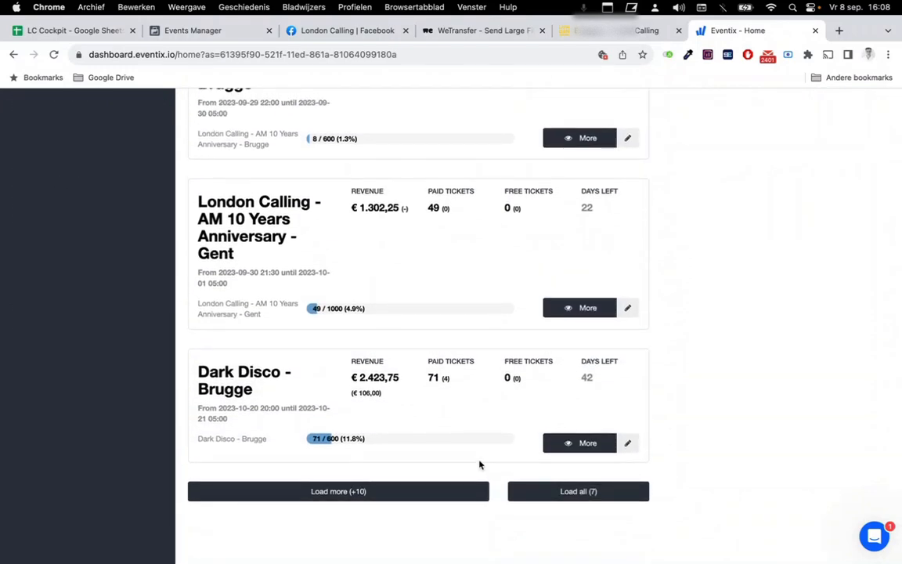
{"action": "scroll", "coordinate": [481, 465], "scroll_direction": "up", "scroll_amount": 17}
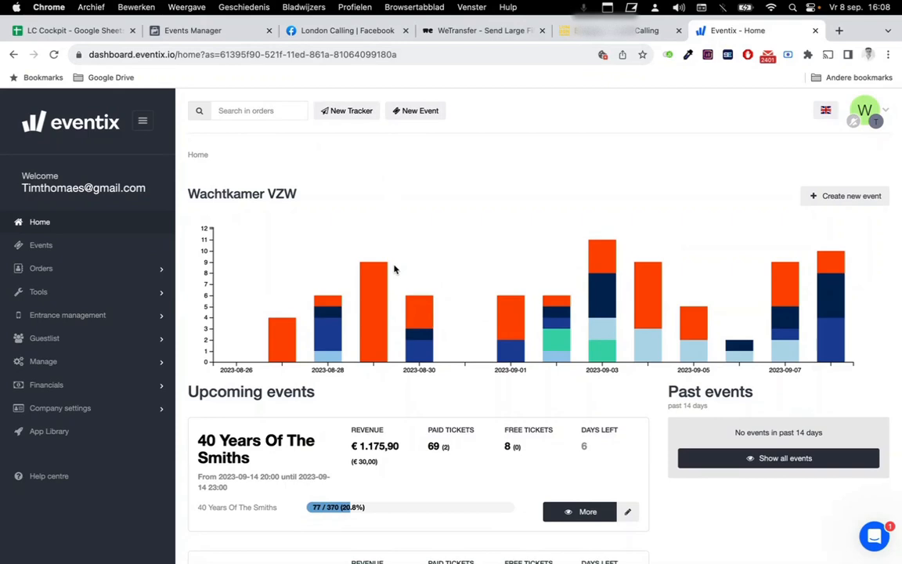
{"action": "scroll", "coordinate": [394, 269], "scroll_direction": "down", "scroll_amount": 2}
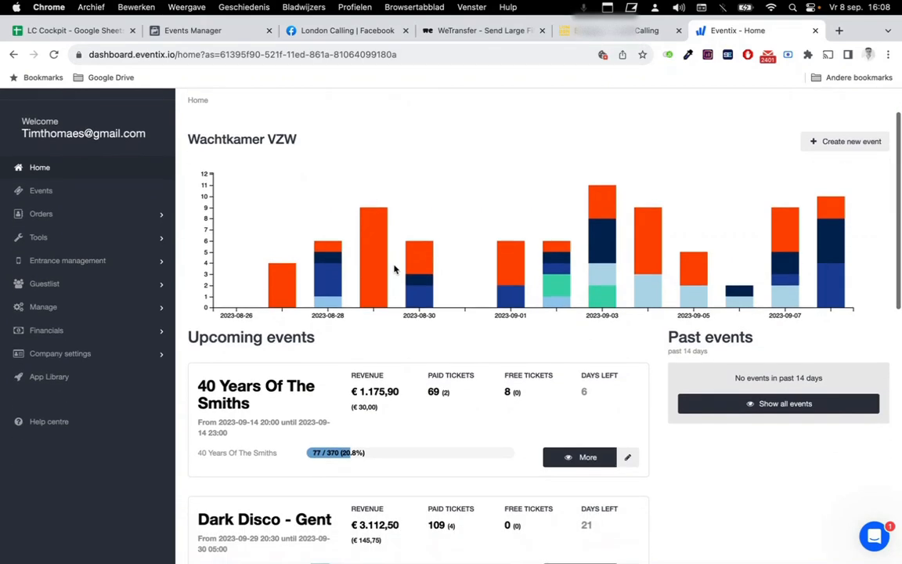
{"action": "scroll", "coordinate": [394, 269], "scroll_direction": "down", "scroll_amount": 15}
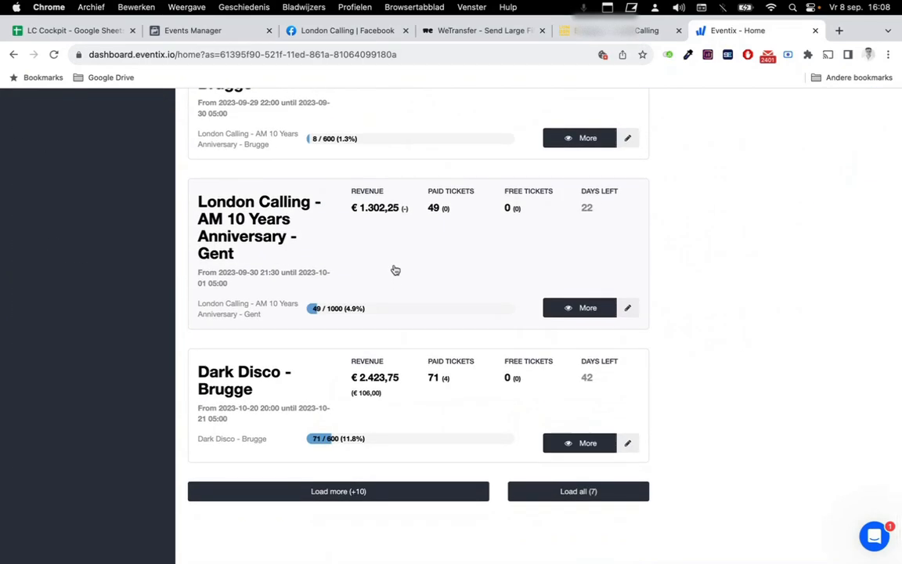
{"action": "scroll", "coordinate": [394, 270], "scroll_direction": "up", "scroll_amount": 20}
{"action": "scroll", "coordinate": [390, 265], "scroll_direction": "down", "scroll_amount": 1}
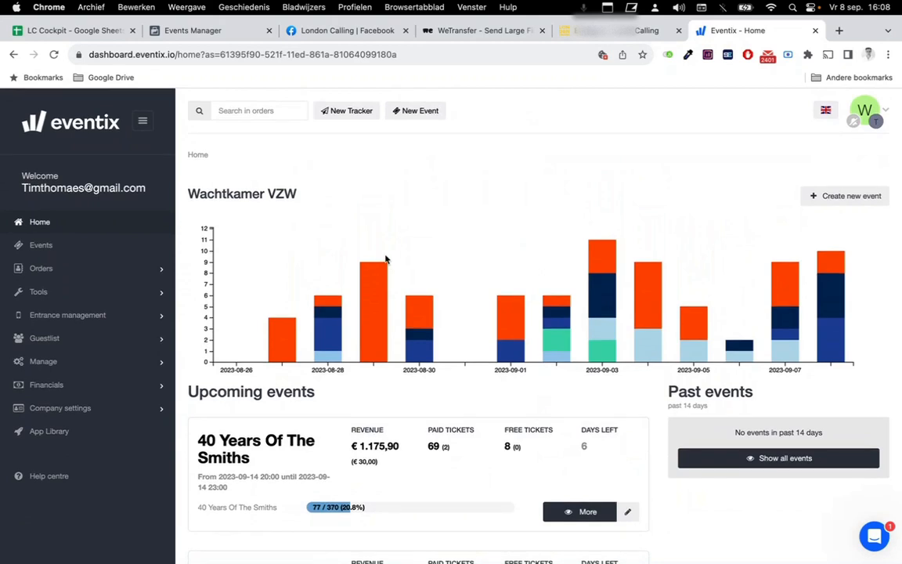
Open the Events overview and check the additional actions available for Dark Disco - Gent without choosing one.
{"action": "left_click", "coordinate": [52, 249]}
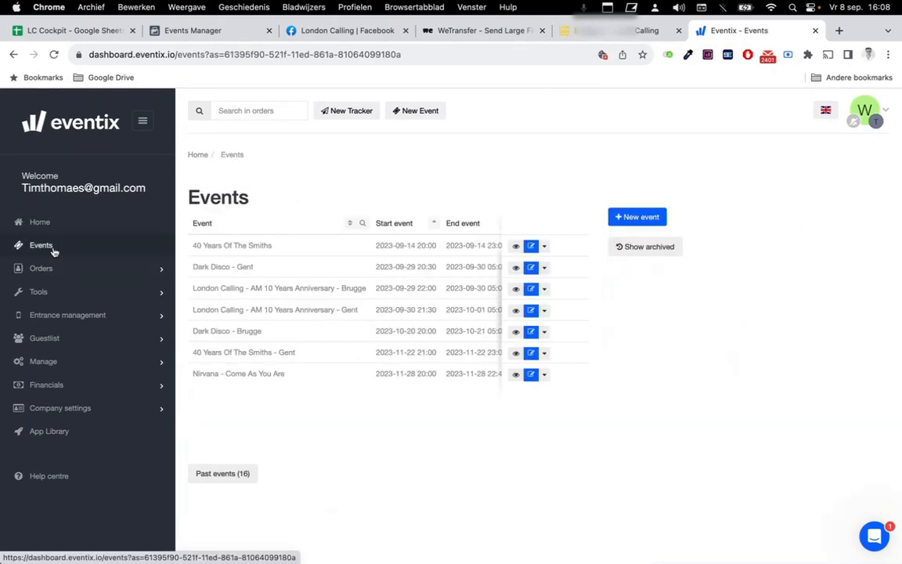
{"action": "left_click", "coordinate": [545, 269]}
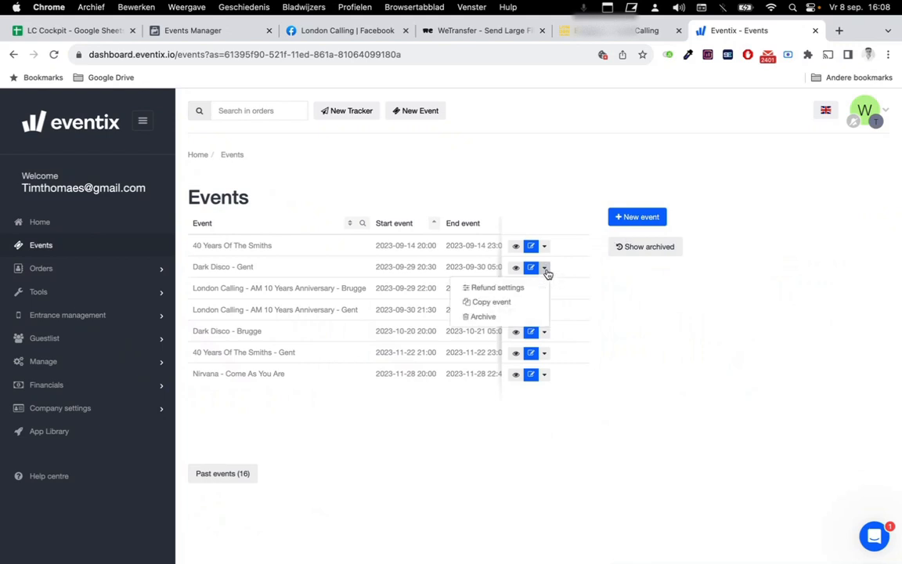
{"action": "left_click", "coordinate": [392, 405]}
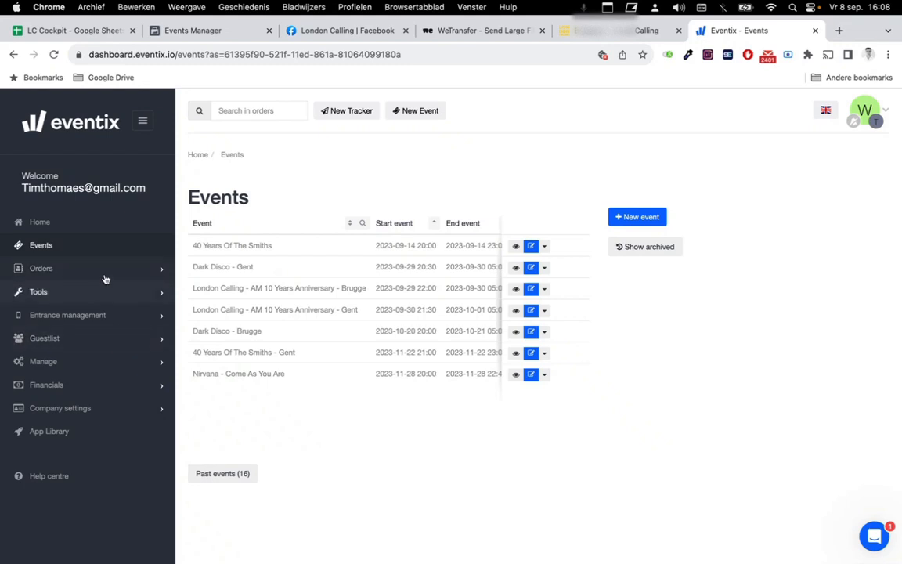
Open the Trackers overview and look through the existing shop trackers with their clicks and conversions.
{"action": "left_click", "coordinate": [108, 295]}
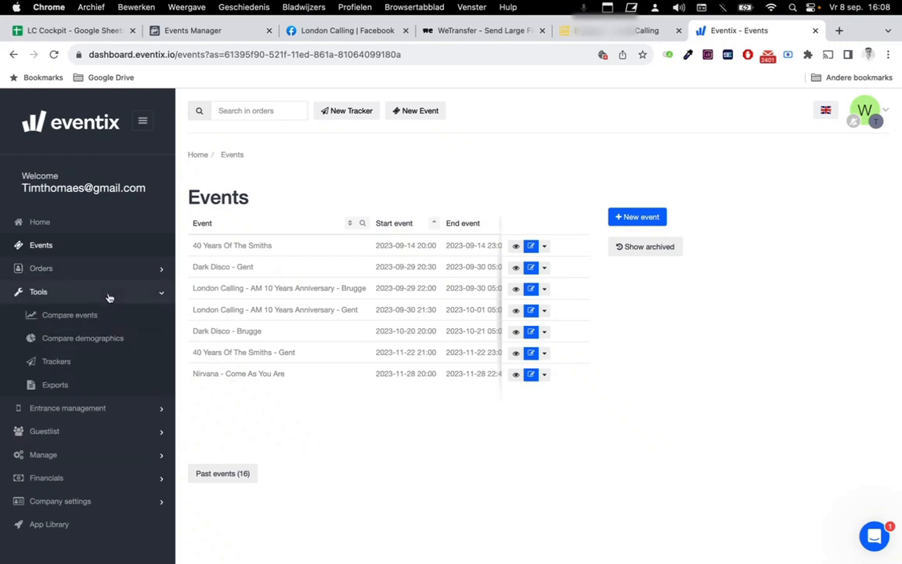
{"action": "left_click", "coordinate": [105, 363]}
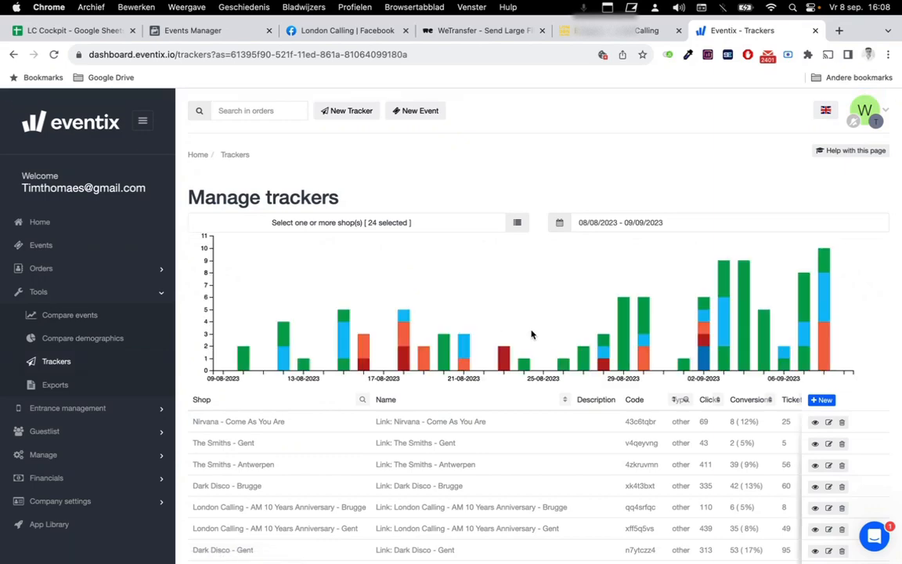
{"action": "scroll", "coordinate": [531, 334], "scroll_direction": "down", "scroll_amount": 5}
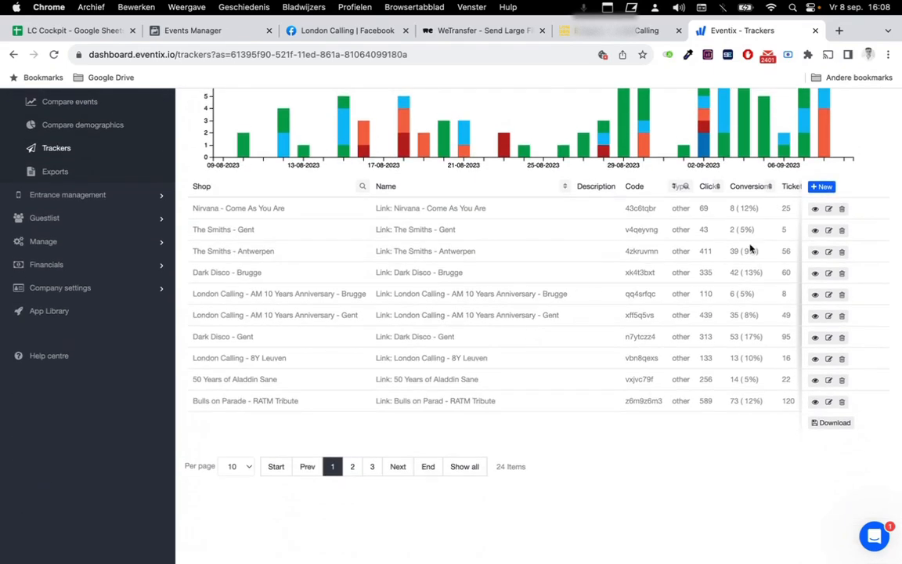
Start a new tracker and, after consulting the LC Cockpit agenda, assign it the shop The Smiths - Antwerpen from 40 Years Of The Smiths.
{"action": "left_click", "coordinate": [821, 186]}
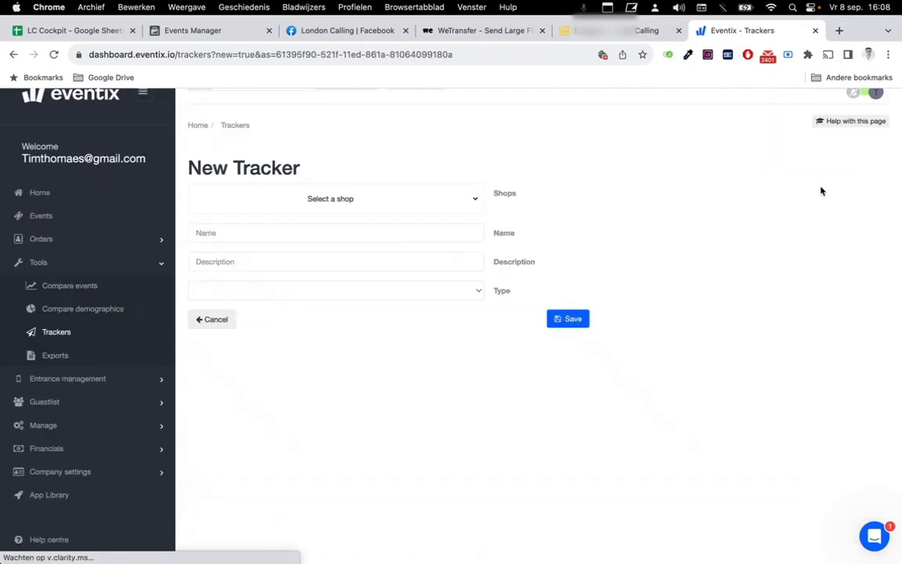
{"action": "left_click", "coordinate": [358, 205]}
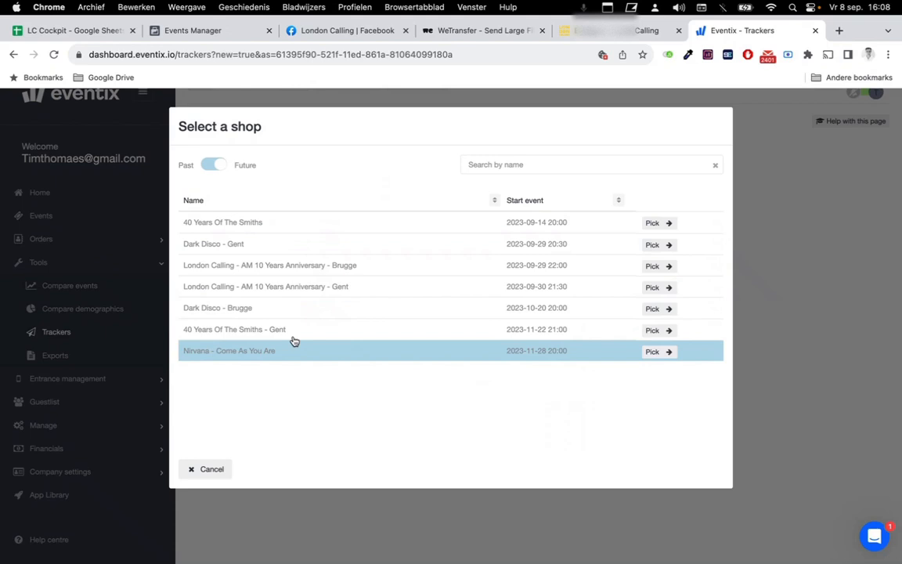
{"action": "left_click", "coordinate": [63, 31]}
{"action": "left_click", "coordinate": [765, 32]}
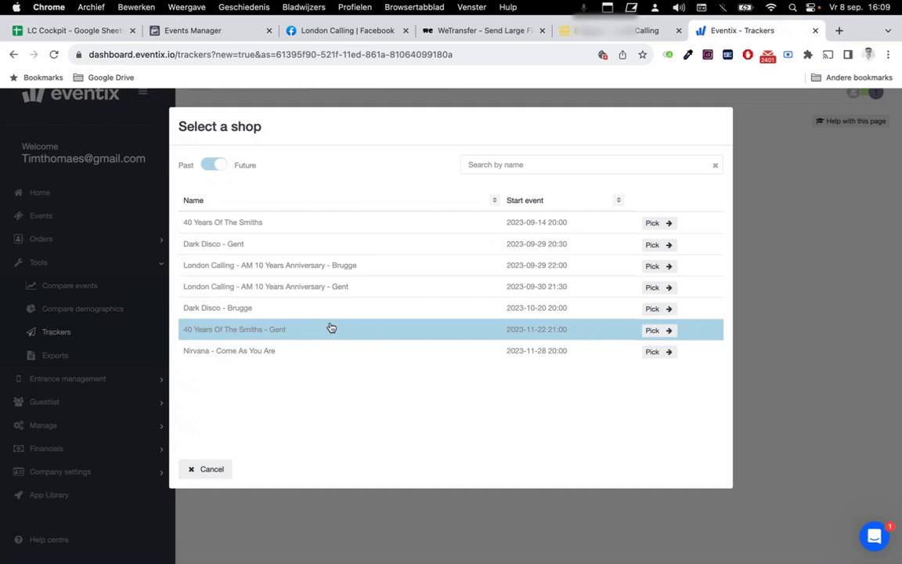
{"action": "left_click", "coordinate": [62, 31]}
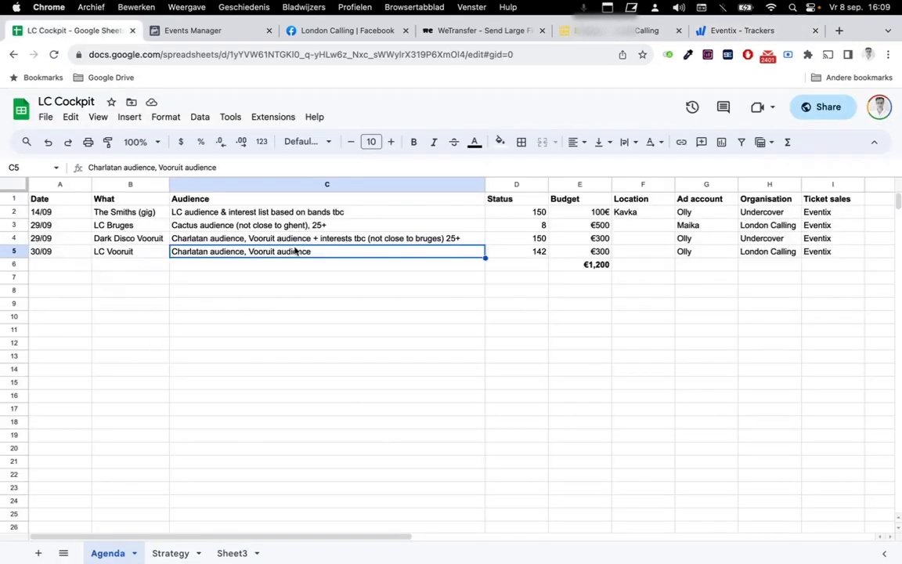
{"action": "left_click", "coordinate": [789, 32]}
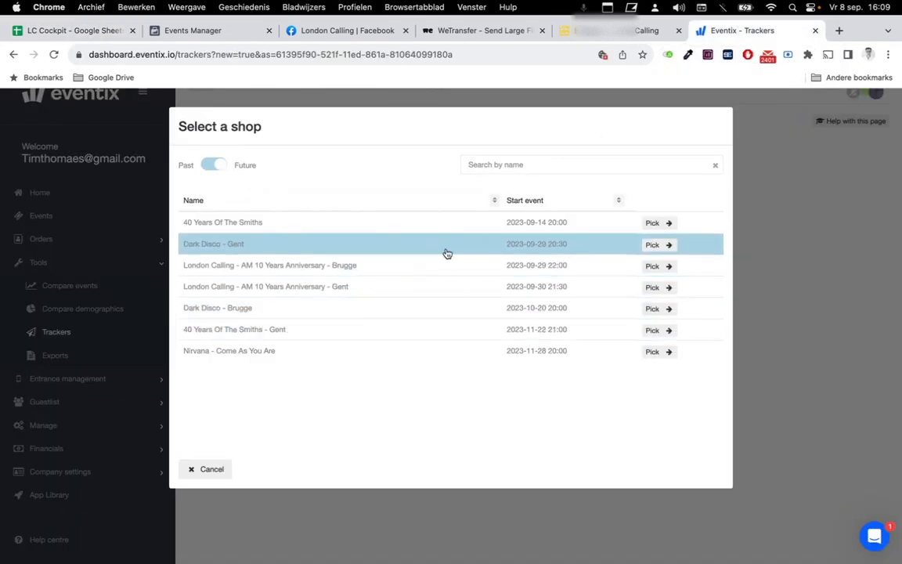
{"action": "left_click", "coordinate": [652, 224]}
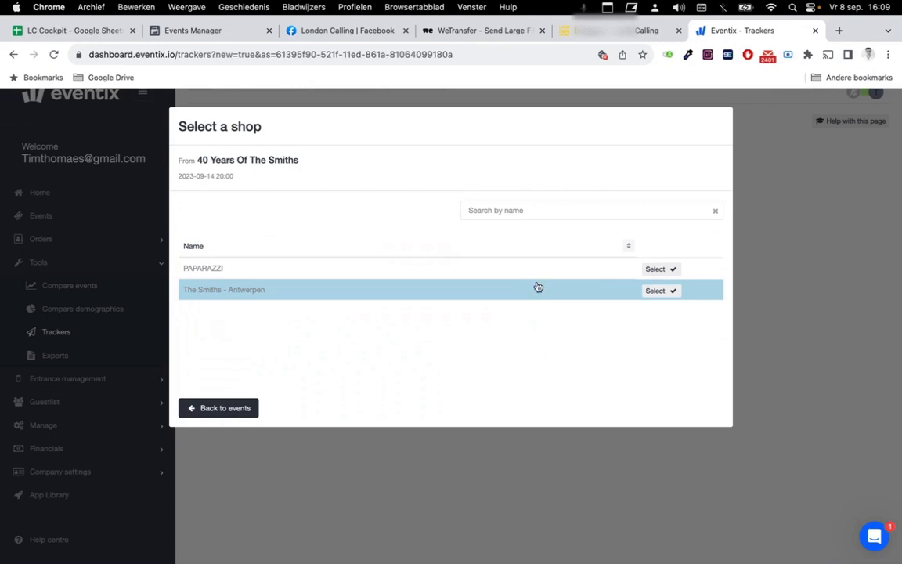
{"action": "left_click", "coordinate": [677, 294]}
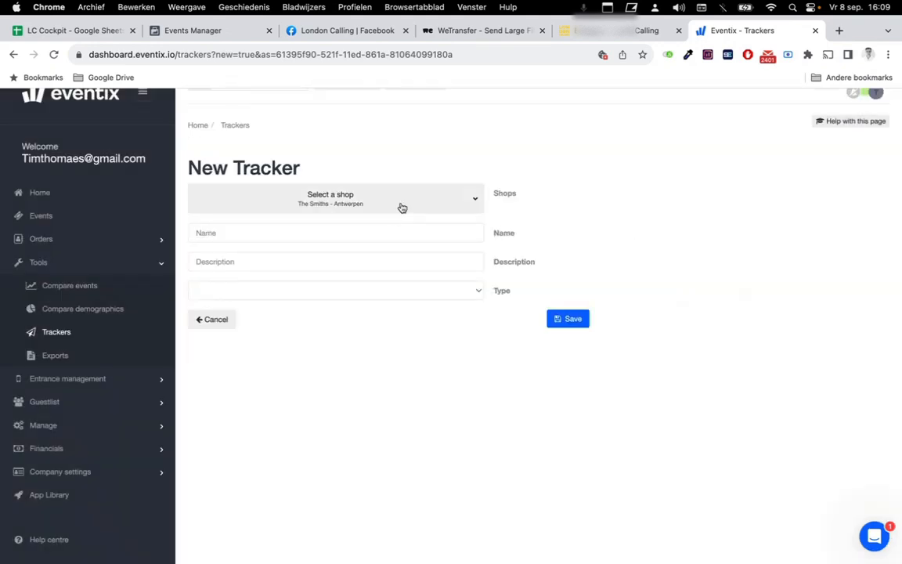
Name the tracker TheSmiths-Antwerpen-1409, set its type to Facebook and save it.
{"action": "left_click", "coordinate": [382, 228]}
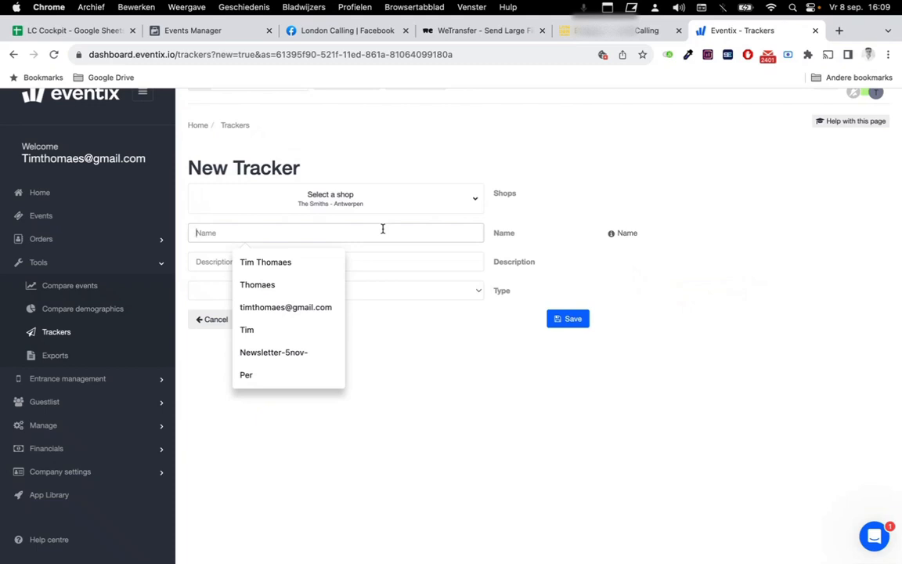
{"action": "type", "text": "TheSmiths-Antwerpen-1409"}
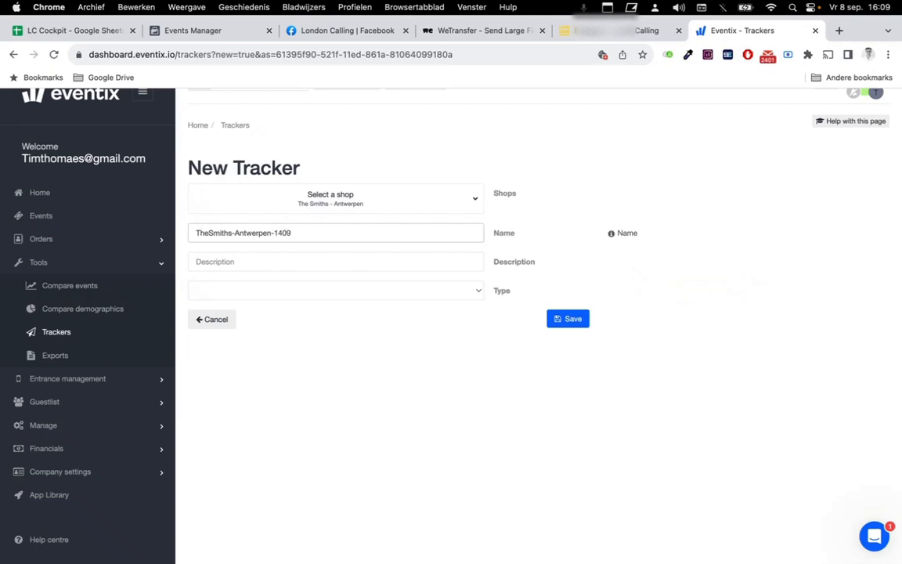
{"action": "left_click", "coordinate": [361, 289]}
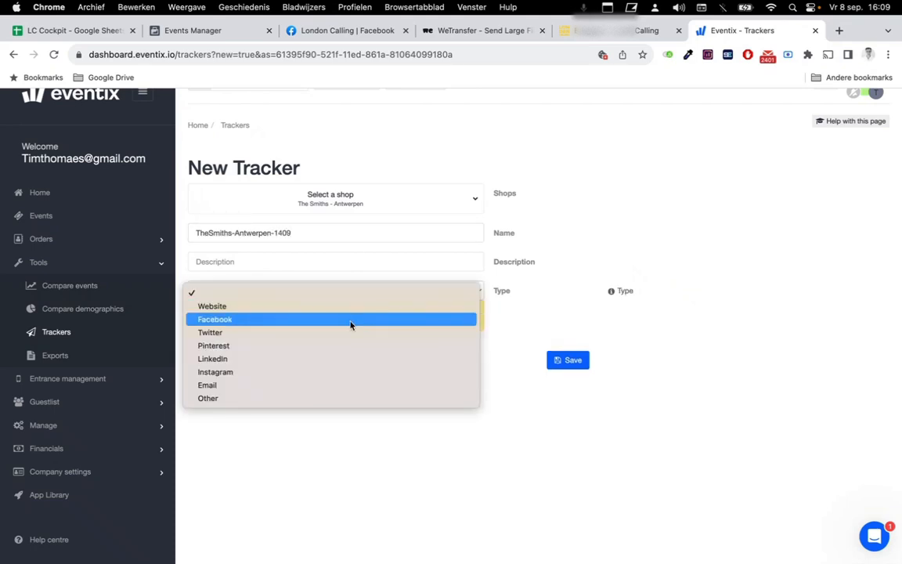
{"action": "left_click", "coordinate": [350, 319]}
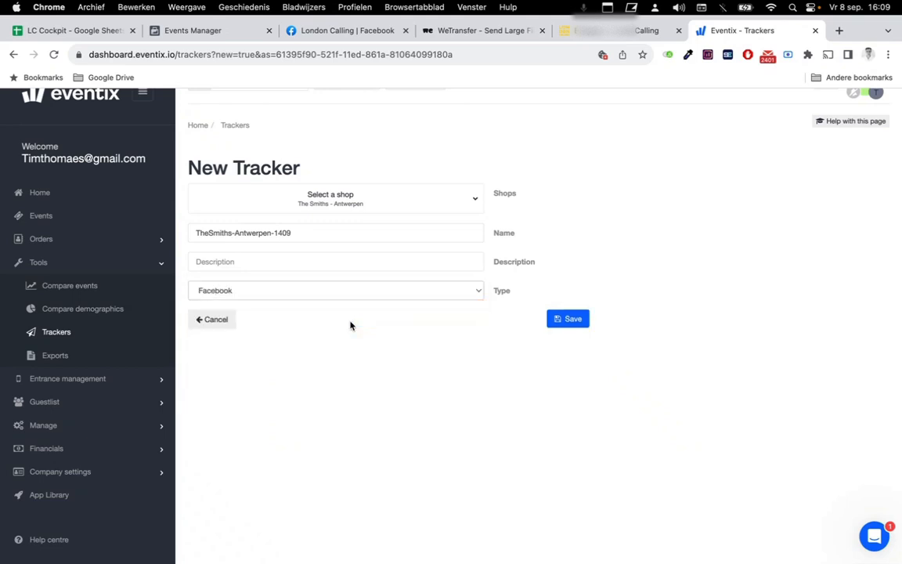
{"action": "left_click", "coordinate": [361, 291]}
{"action": "left_click", "coordinate": [333, 370]}
{"action": "left_click", "coordinate": [255, 291]}
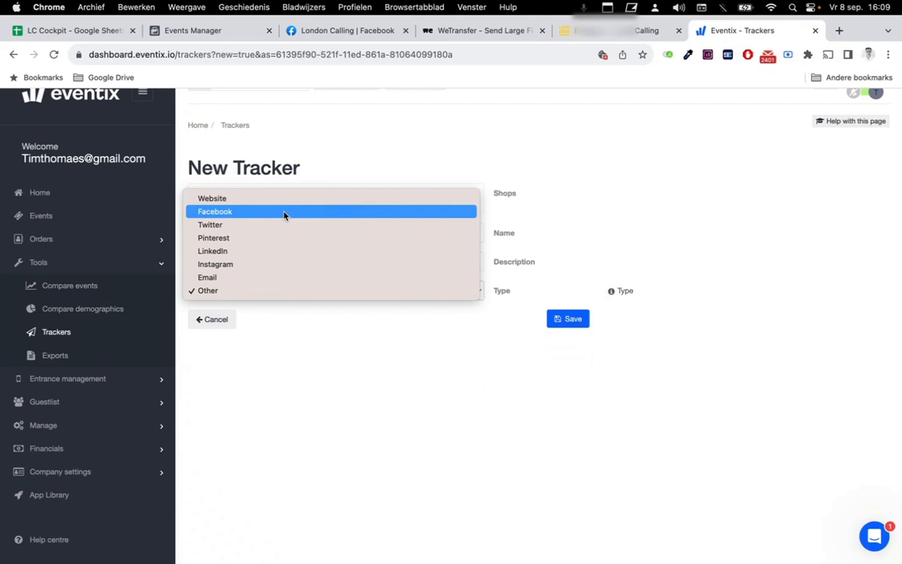
{"action": "left_click", "coordinate": [285, 211]}
{"action": "left_click", "coordinate": [566, 321]}
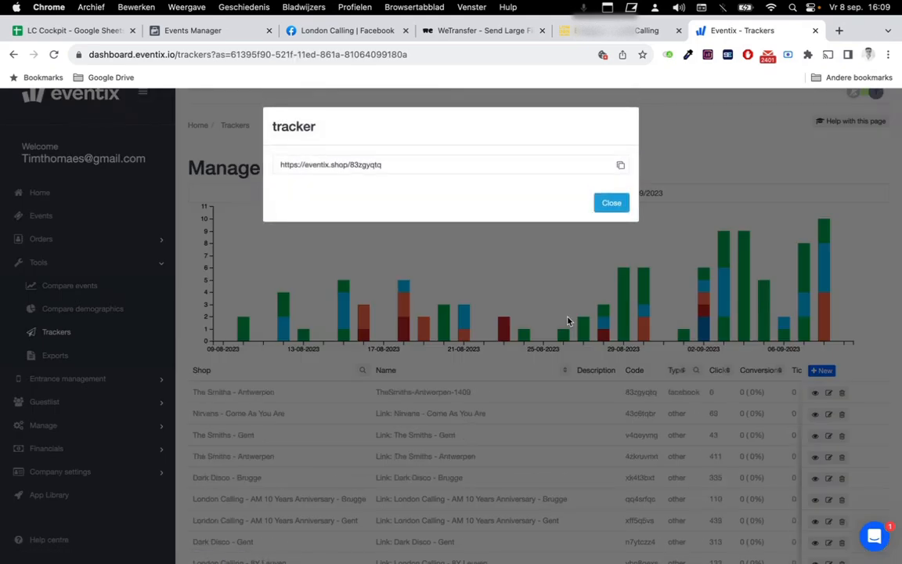
Copy the new tracker's link and record it for The Smiths gig under a new URL column J in the LC Cockpit agenda.
{"action": "left_click", "coordinate": [621, 165]}
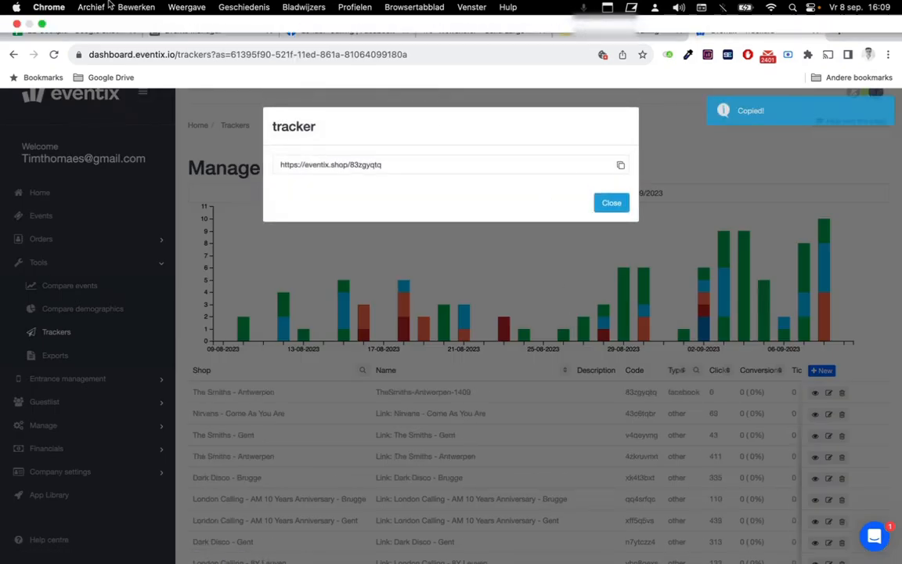
{"action": "left_click", "coordinate": [88, 33]}
{"action": "scroll", "coordinate": [344, 310], "scroll_direction": "right", "scroll_amount": 1}
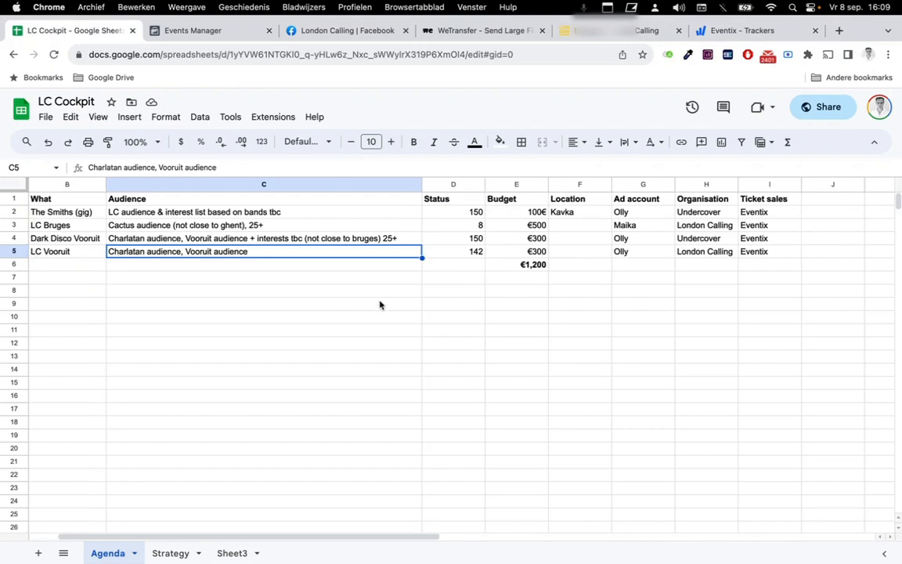
{"action": "left_click", "coordinate": [824, 202]}
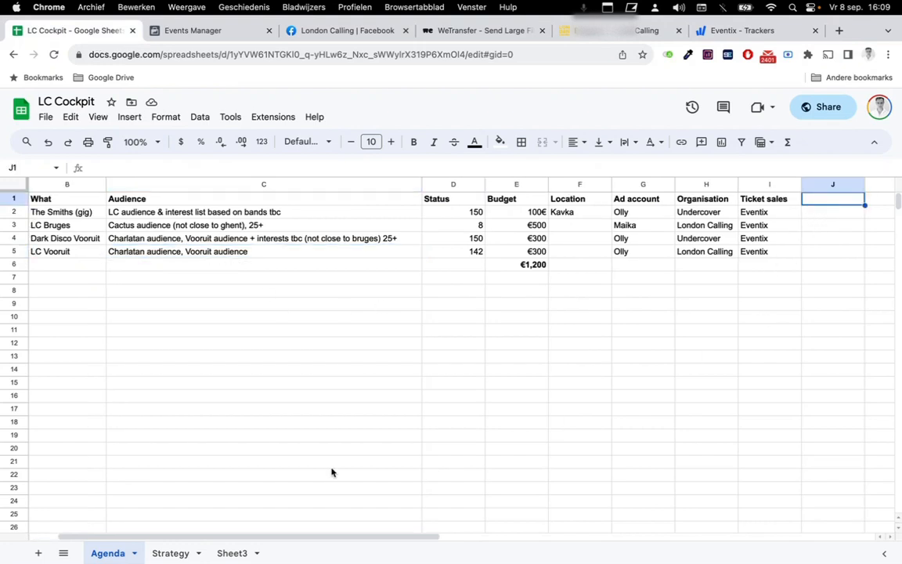
{"action": "type", "text": "URL"}
{"action": "key", "text": "Tab"}
{"action": "key", "text": "Left"}
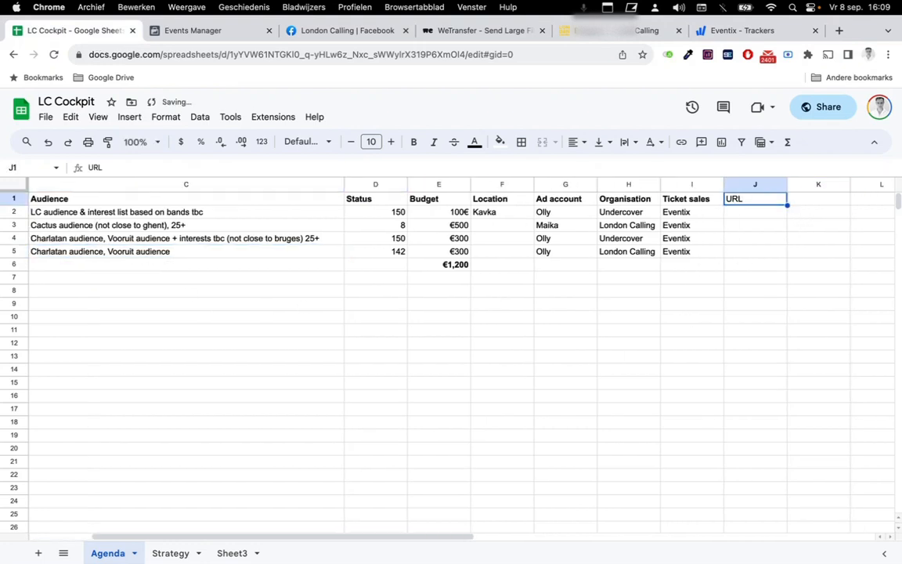
{"action": "key", "text": "Down"}
{"action": "key", "text": "ctrl+v"}
{"action": "key", "text": "Down"}
Start a new Eventix tracker and assign it the shop London Calling - AM 10 Years Anniversary - Brugge, checking the event against the LC Cockpit agenda.
{"action": "scroll", "coordinate": [452, 352], "scroll_direction": "left", "scroll_amount": 3}
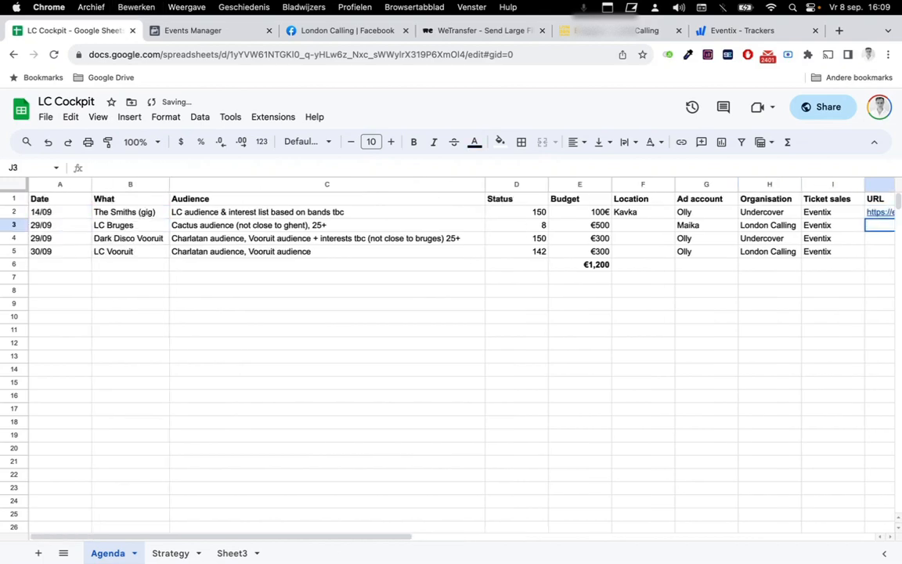
{"action": "left_click", "coordinate": [742, 31]}
{"action": "left_click", "coordinate": [612, 203]}
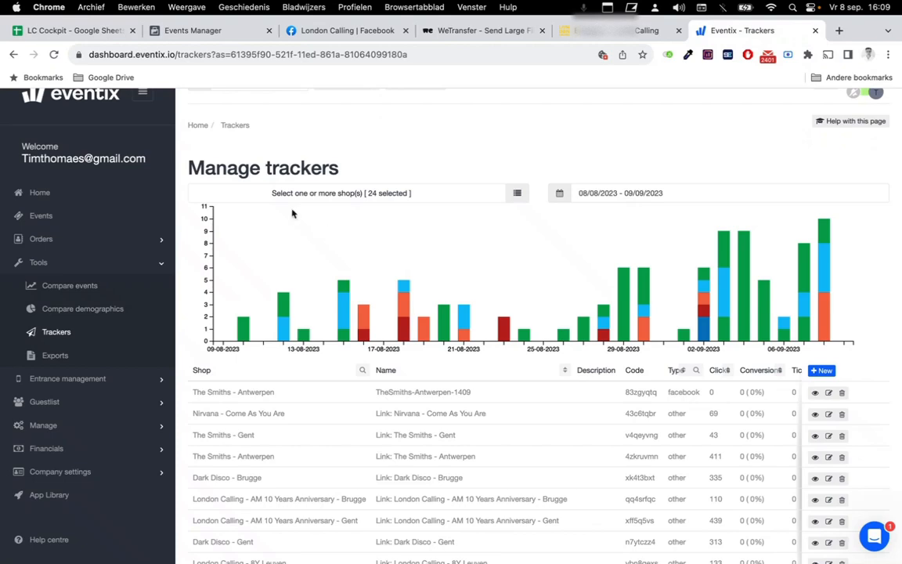
{"action": "left_click", "coordinate": [822, 372]}
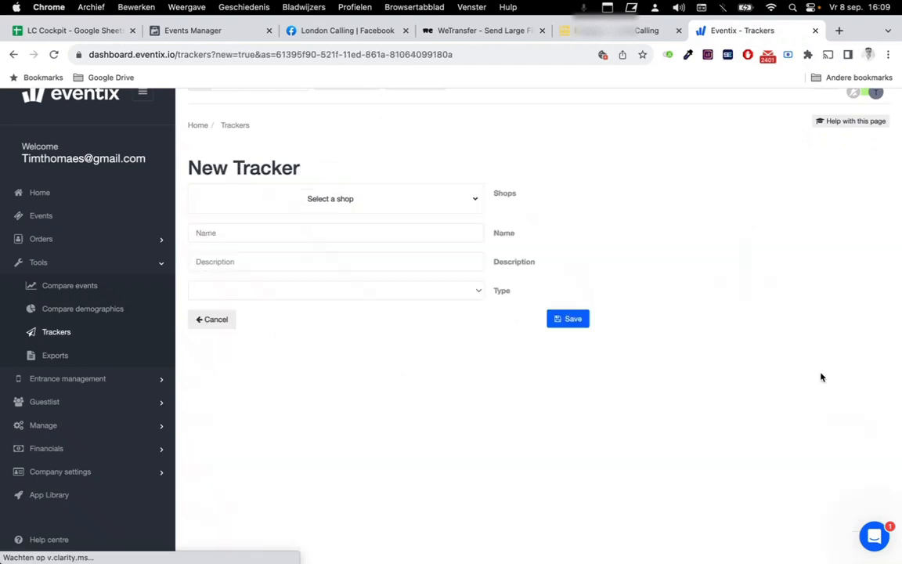
{"action": "left_click", "coordinate": [346, 200]}
{"action": "left_click", "coordinate": [523, 162]}
{"action": "type", "text": "brugge"}
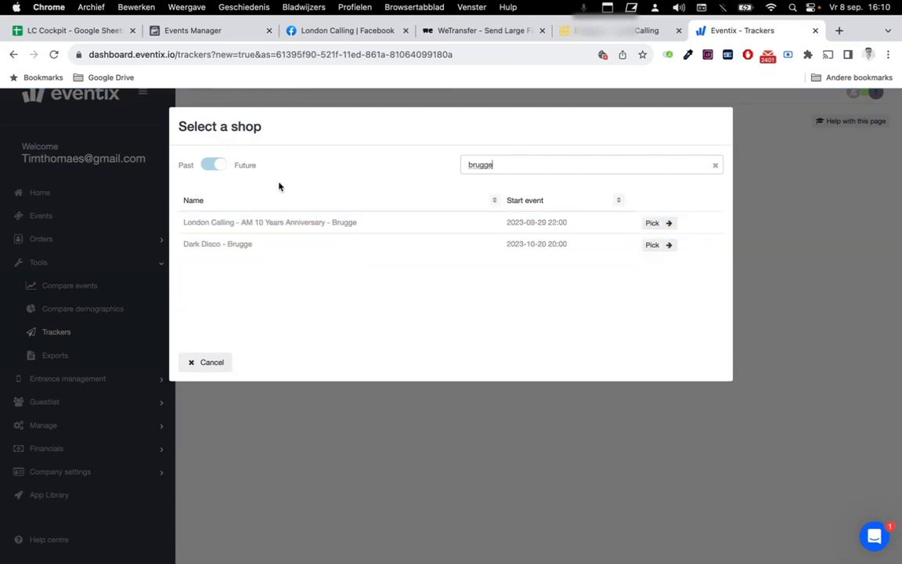
{"action": "left_click", "coordinate": [97, 36]}
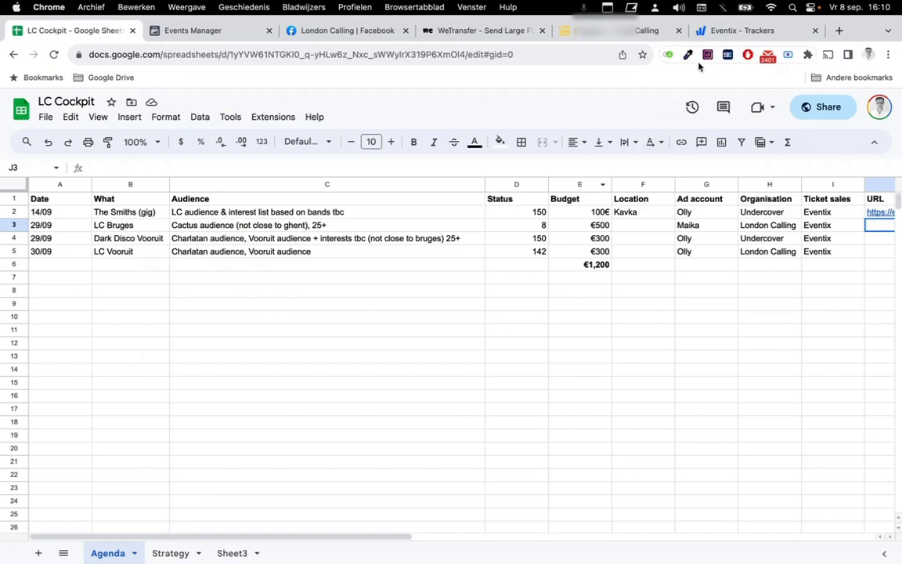
{"action": "left_click", "coordinate": [727, 29]}
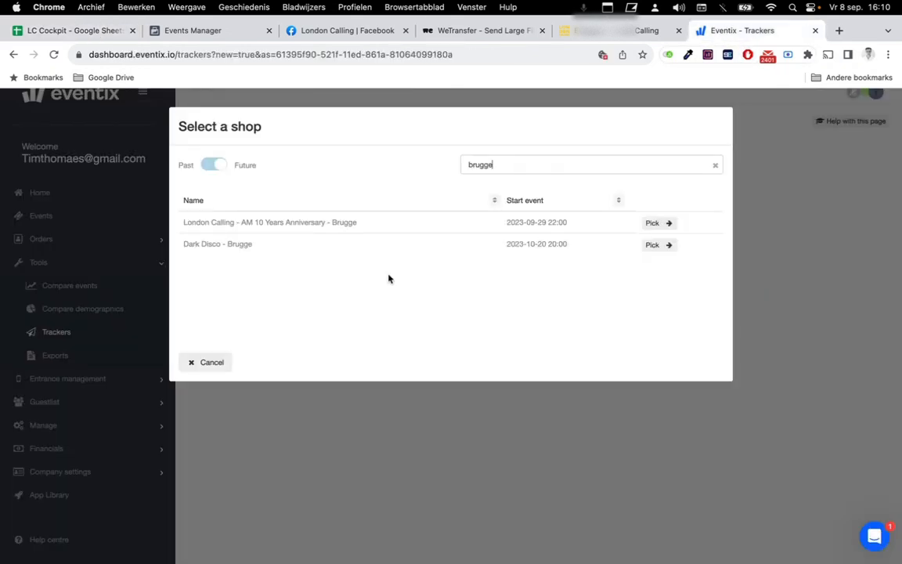
{"action": "left_click", "coordinate": [658, 222]}
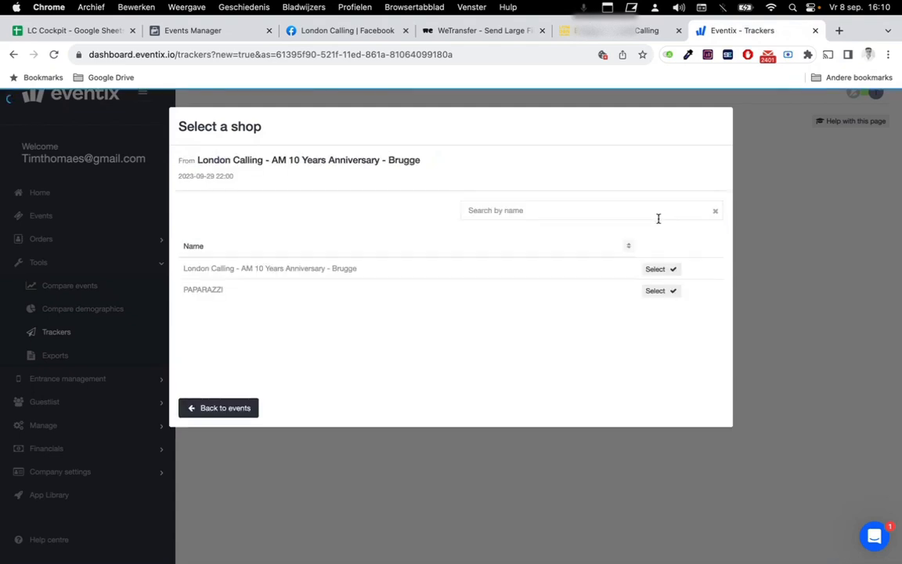
{"action": "left_click", "coordinate": [669, 276]}
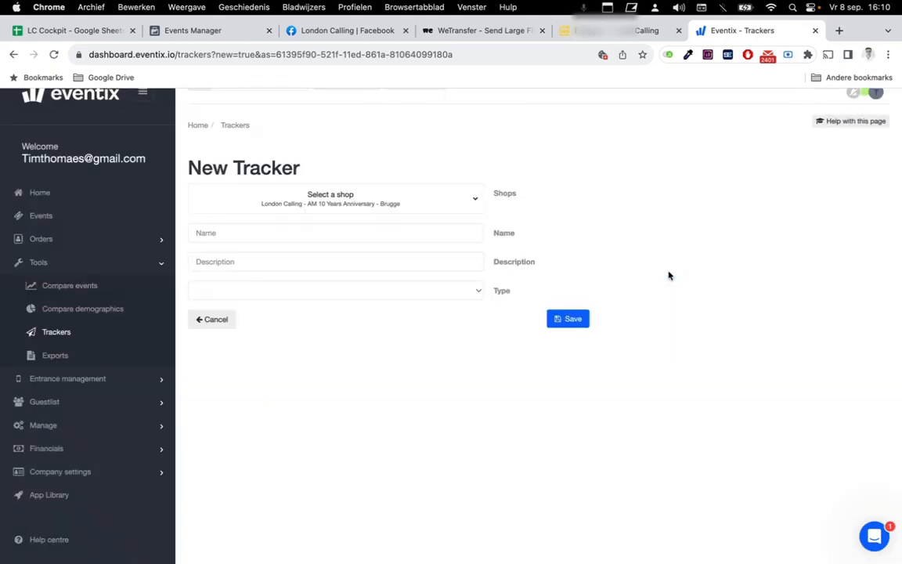
Name the tracker LondonCalling-Bruges-2909, set its type to Facebook and save it.
{"action": "left_click", "coordinate": [336, 230]}
{"action": "type", "text": "Londonc"}
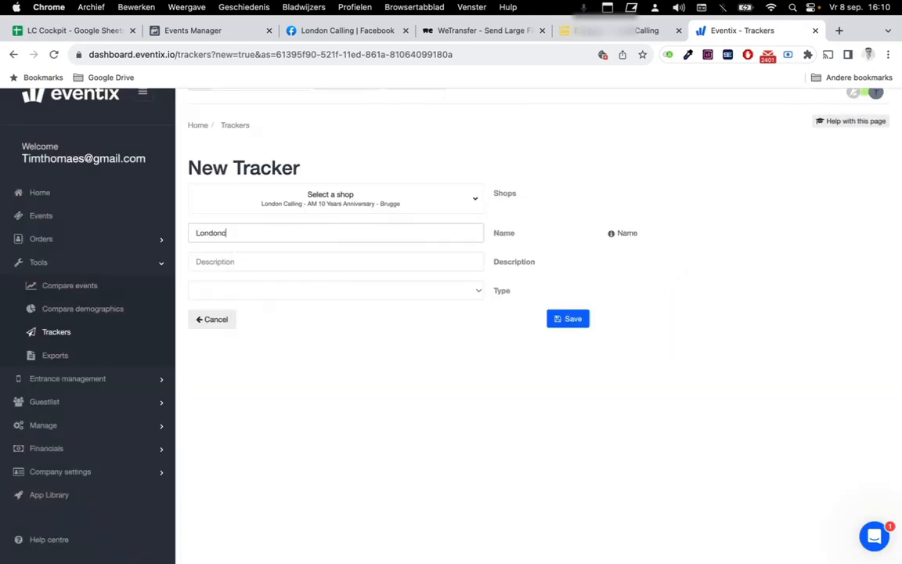
{"action": "type", "text": "alling-Bruges"}
{"action": "left_click", "coordinate": [348, 290]}
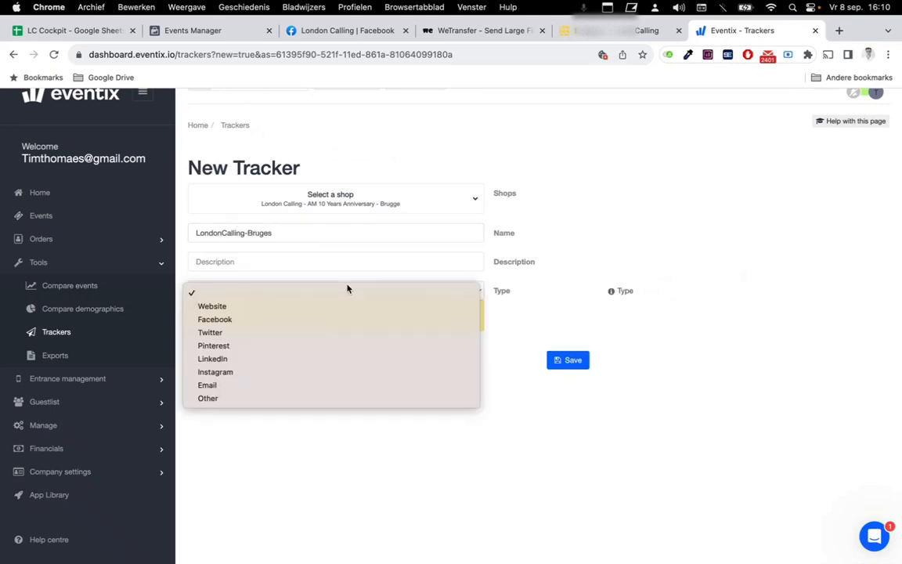
{"action": "left_click", "coordinate": [340, 232]}
{"action": "type", "text": "-2909"}
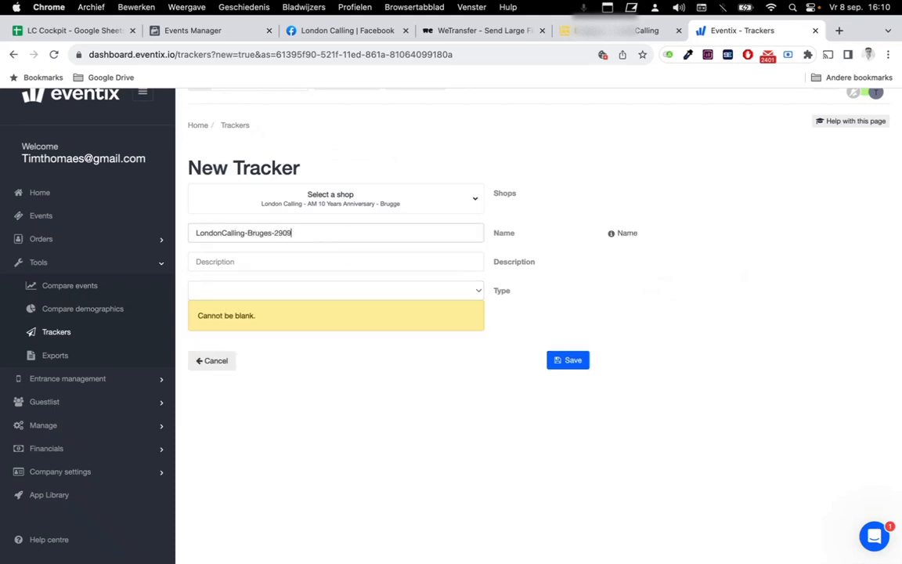
{"action": "left_click", "coordinate": [337, 290]}
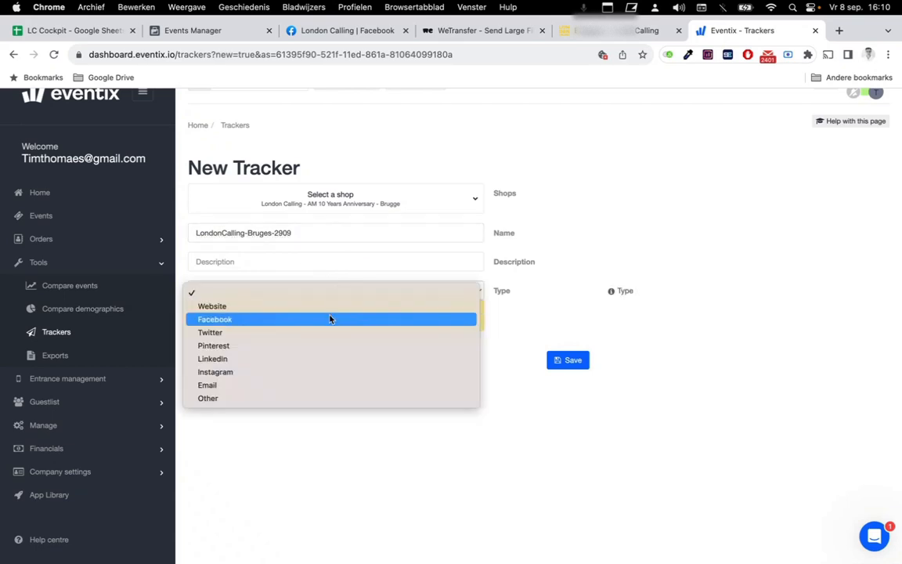
{"action": "left_click", "coordinate": [330, 319]}
{"action": "left_click", "coordinate": [574, 319]}
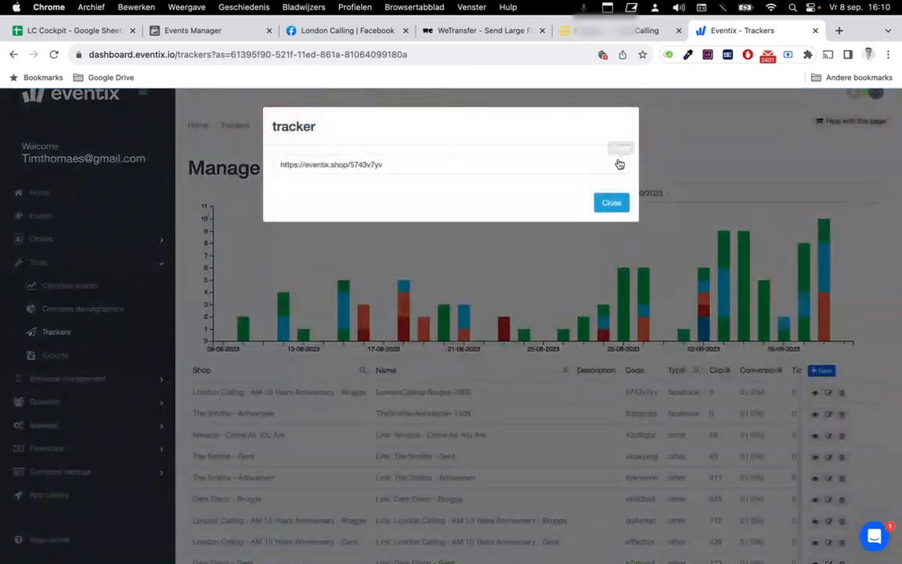
Copy the Bruges tracker's link and paste it into the URL cell of the LC Bruges row in LC Cockpit.
{"action": "left_click", "coordinate": [618, 167]}
{"action": "left_click", "coordinate": [612, 203]}
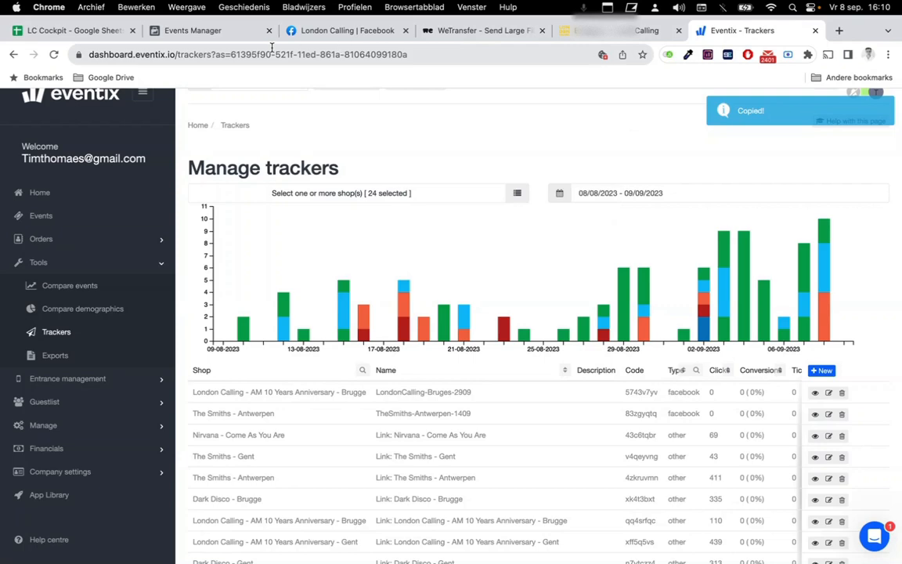
{"action": "left_click", "coordinate": [86, 30]}
{"action": "key", "text": "ctrl+v"}
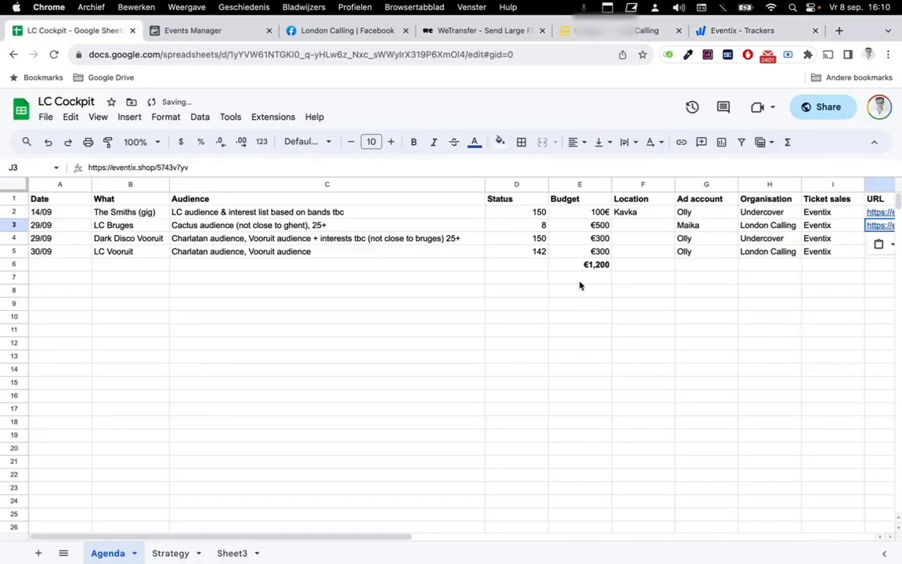
{"action": "key", "text": "Down"}
Start another tracker in Eventix and assign it the Dark Disco - Gent shop from the event of the same name.
{"action": "scroll", "coordinate": [555, 271], "scroll_direction": "left", "scroll_amount": 2}
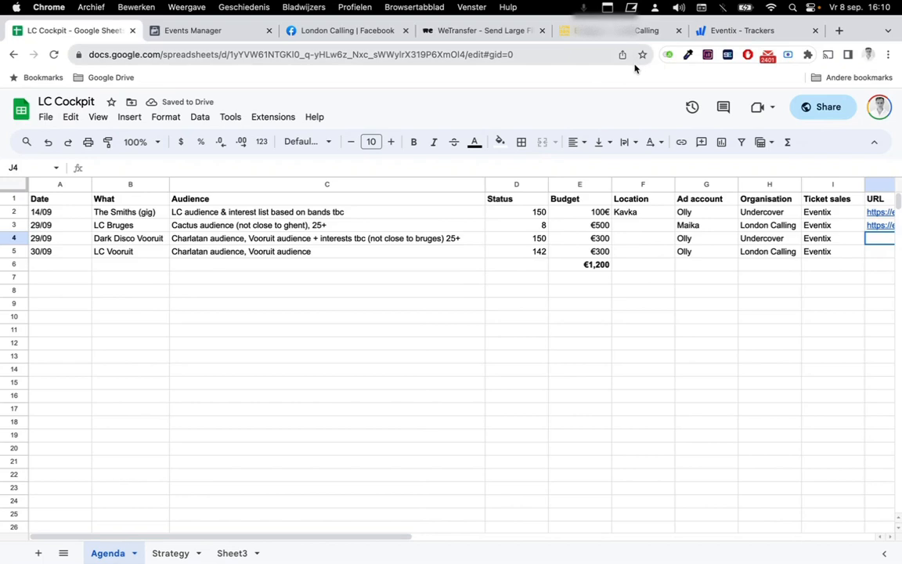
{"action": "left_click", "coordinate": [658, 30]}
{"action": "left_click", "coordinate": [704, 30]}
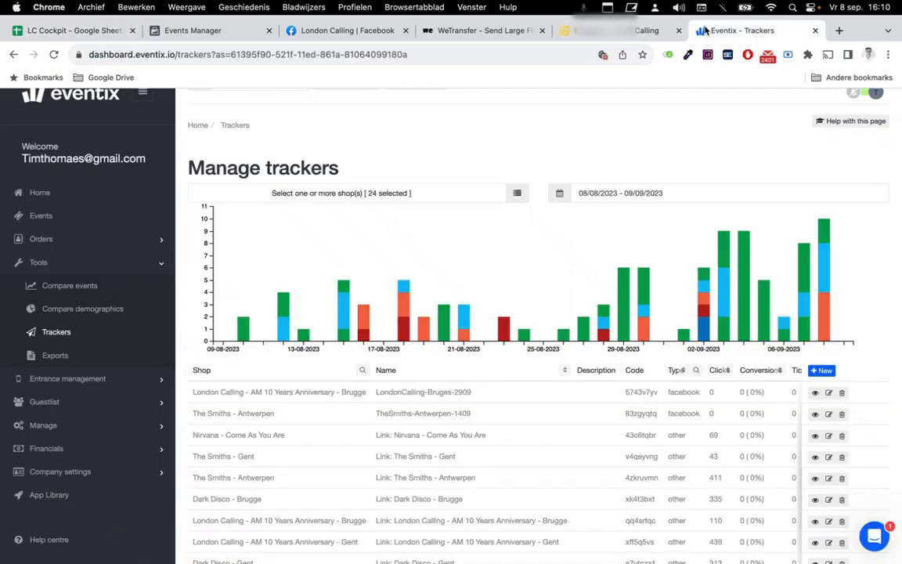
{"action": "left_click", "coordinate": [823, 370]}
{"action": "left_click", "coordinate": [351, 205]}
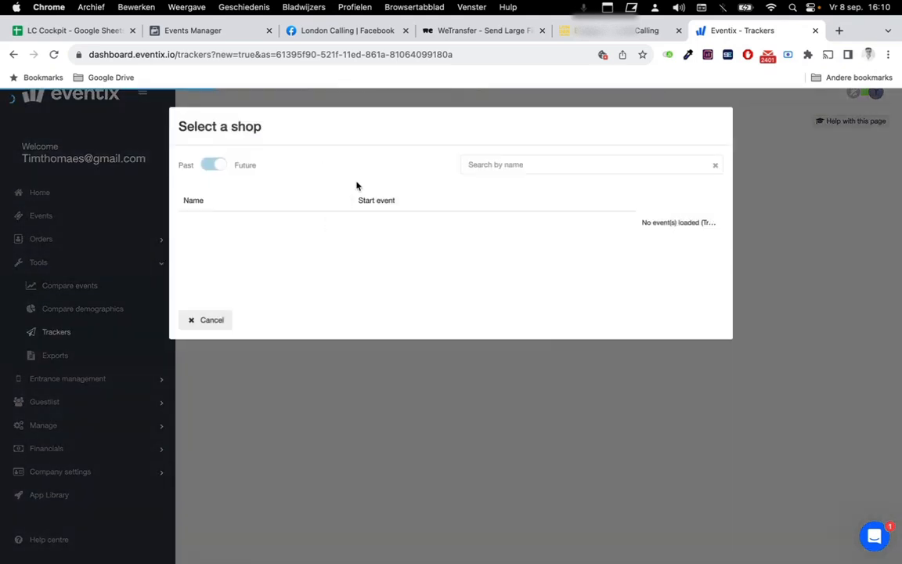
{"action": "left_click", "coordinate": [495, 162]}
{"action": "type", "text": "dark disco"}
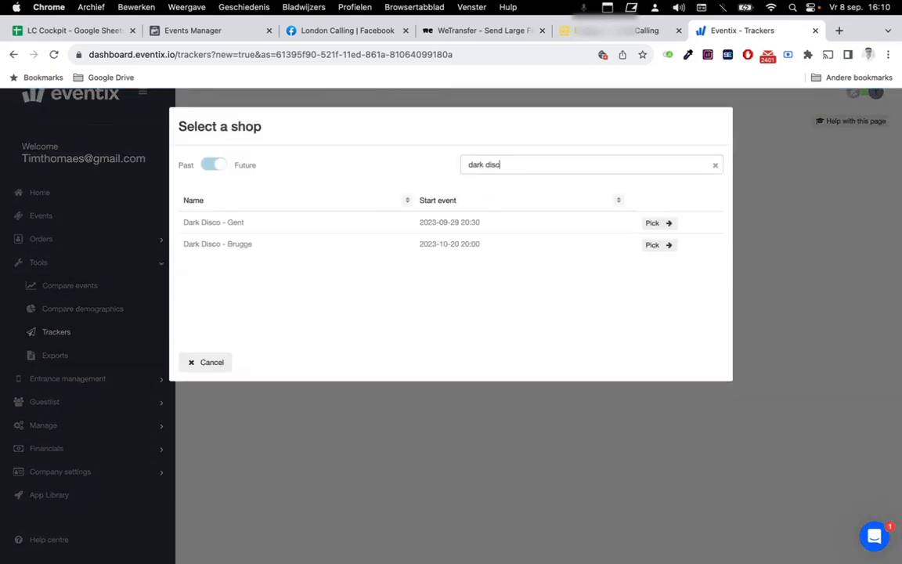
{"action": "left_click", "coordinate": [653, 223]}
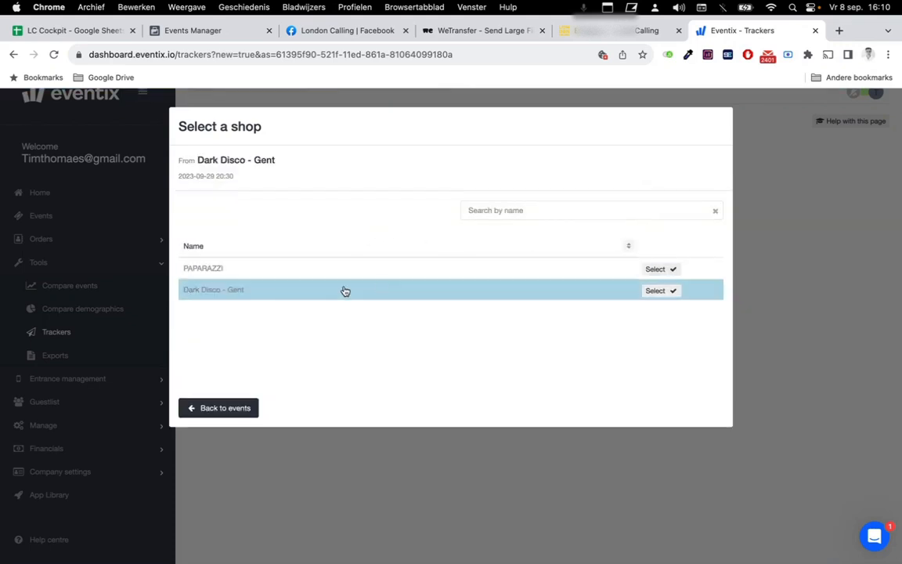
{"action": "left_click", "coordinate": [656, 291]}
Name the tracker DarkDisco-Vooruit-2909, set its type to Facebook and save it.
{"action": "left_click", "coordinate": [330, 233]}
{"action": "type", "text": "DarkDisco-Vooruit-2909"}
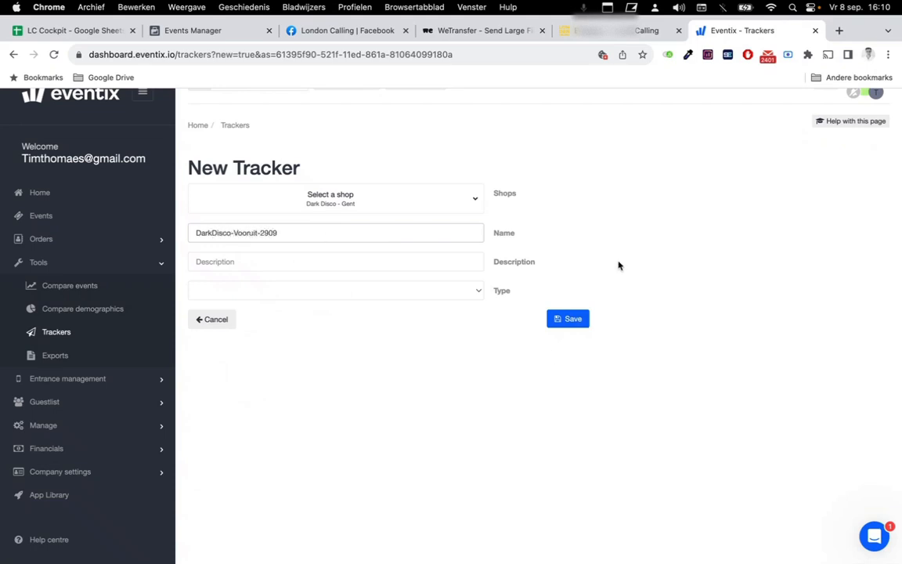
{"action": "left_click", "coordinate": [436, 292]}
{"action": "left_click", "coordinate": [398, 323]}
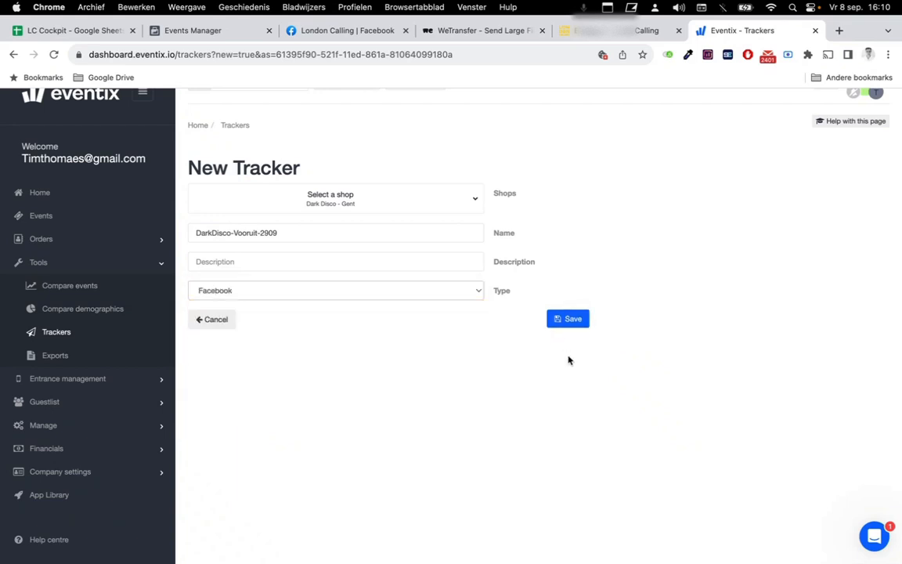
{"action": "left_click", "coordinate": [573, 321]}
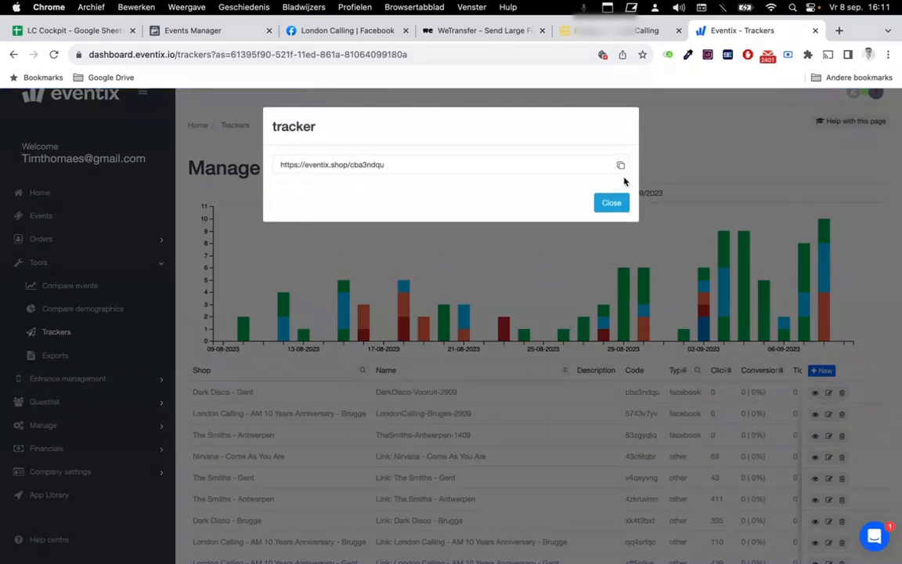
Copy the Dark Disco tracker's link and paste it into the URL cell of the Dark Disco Vooruit row in LC Cockpit.
{"action": "left_click", "coordinate": [621, 165]}
{"action": "left_click", "coordinate": [611, 202]}
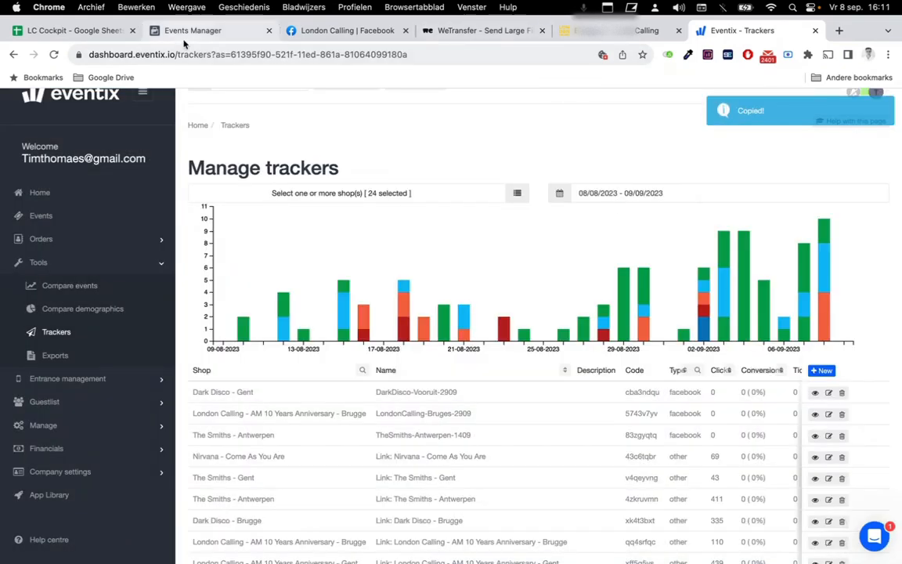
{"action": "left_click", "coordinate": [71, 30]}
{"action": "key", "text": "super+v"}
{"action": "key", "text": "Return"}
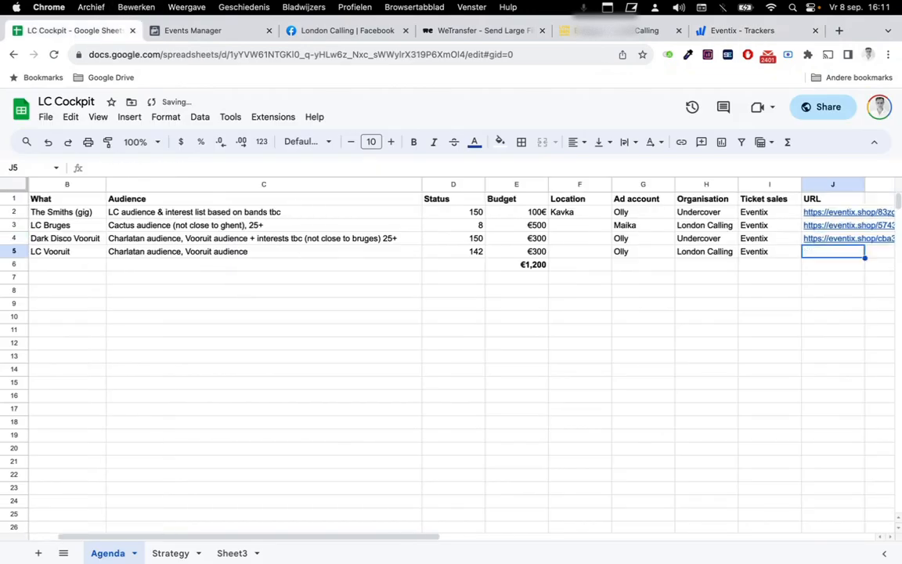
Start a new tracker in Eventix for the LC Vooruit gig and assign it the shop London Calling - AM 10 Years Anniversary - Gent.
{"action": "scroll", "coordinate": [462, 361], "scroll_direction": "left", "scroll_amount": 1}
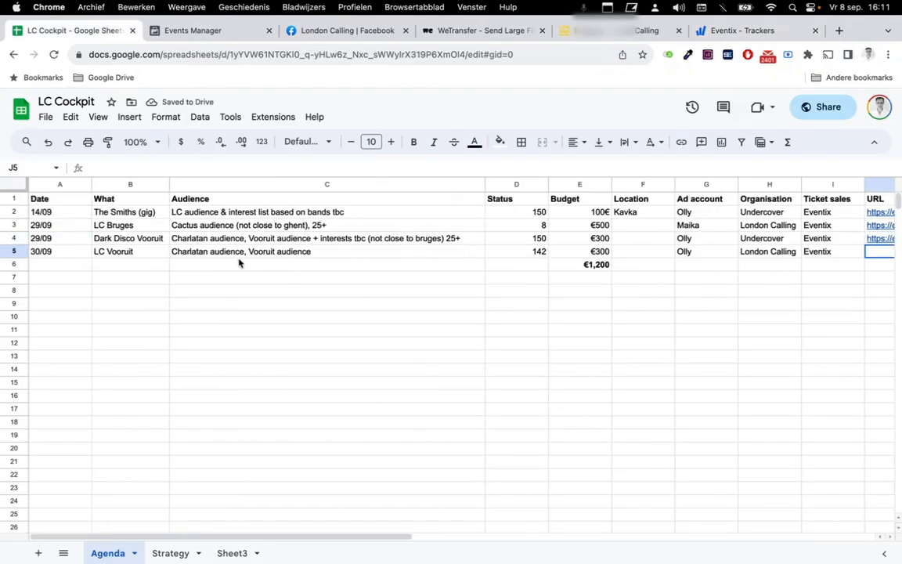
{"action": "left_click", "coordinate": [732, 30]}
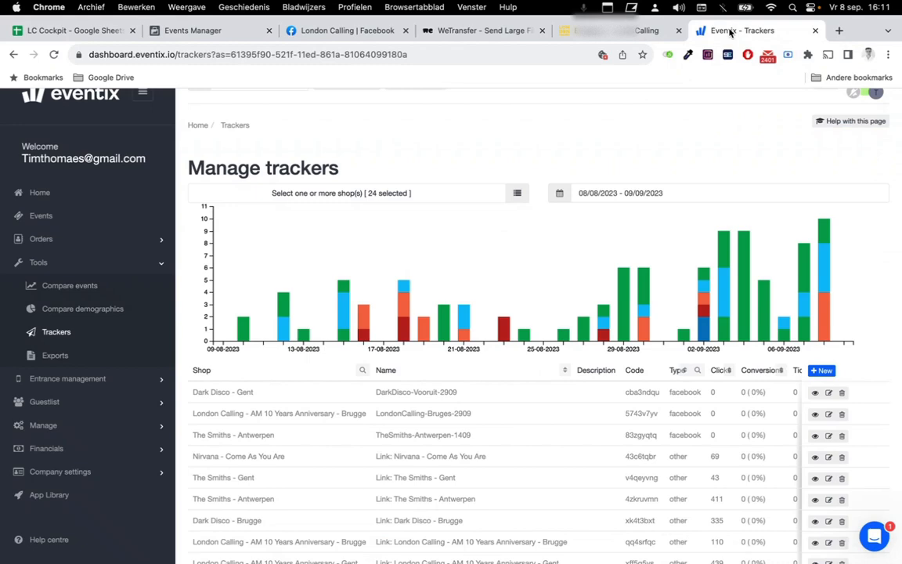
{"action": "left_click", "coordinate": [820, 370]}
{"action": "left_click", "coordinate": [329, 235]}
{"action": "left_click", "coordinate": [324, 209]}
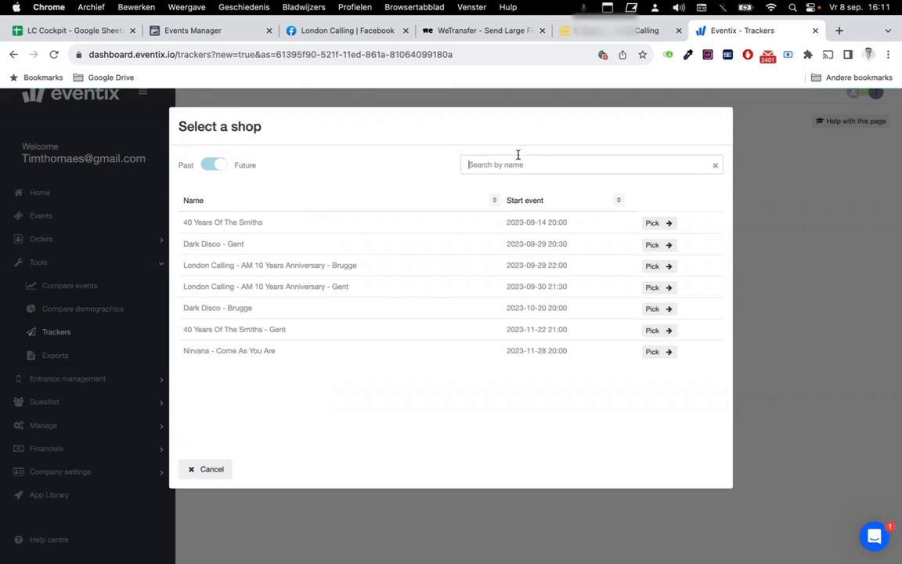
{"action": "type", "text": "overall"}
{"action": "key", "text": "super+a"}
{"action": "type", "text": "gent"}
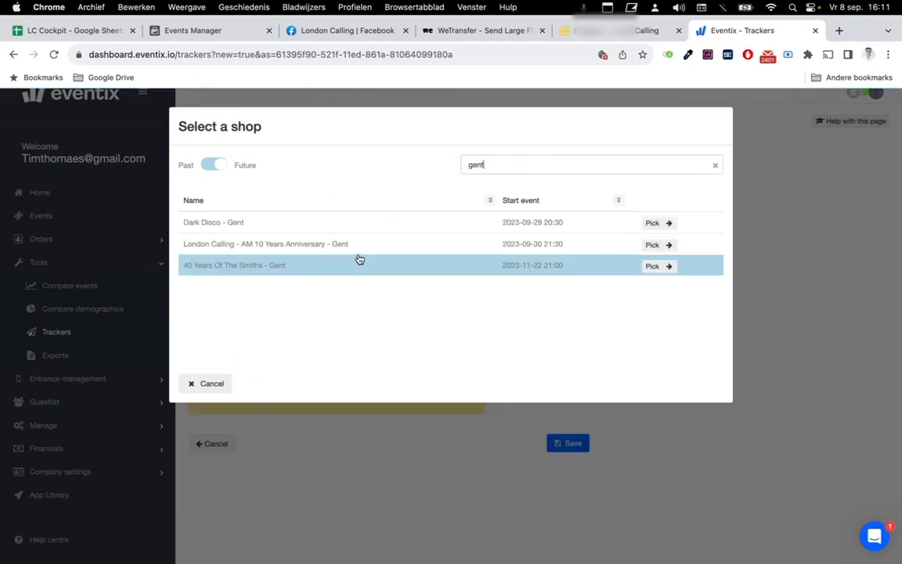
{"action": "left_click", "coordinate": [662, 249]}
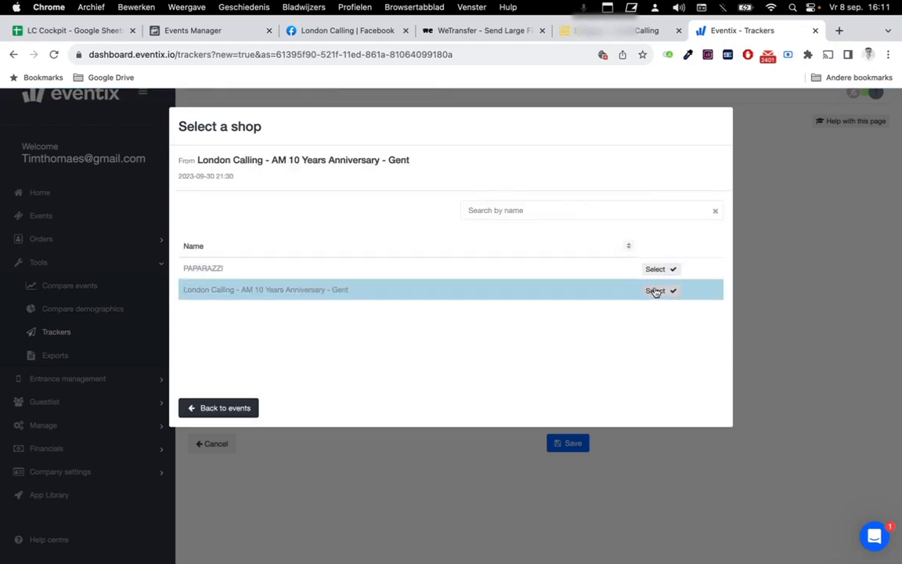
{"action": "left_click", "coordinate": [656, 290]}
Name the LC Vooruit gig's tracker LondonCalling-Gent-3009, set its type to Facebook and save it.
{"action": "left_click", "coordinate": [297, 271]}
{"action": "type", "text": "LondonCalling-Gent-3009"}
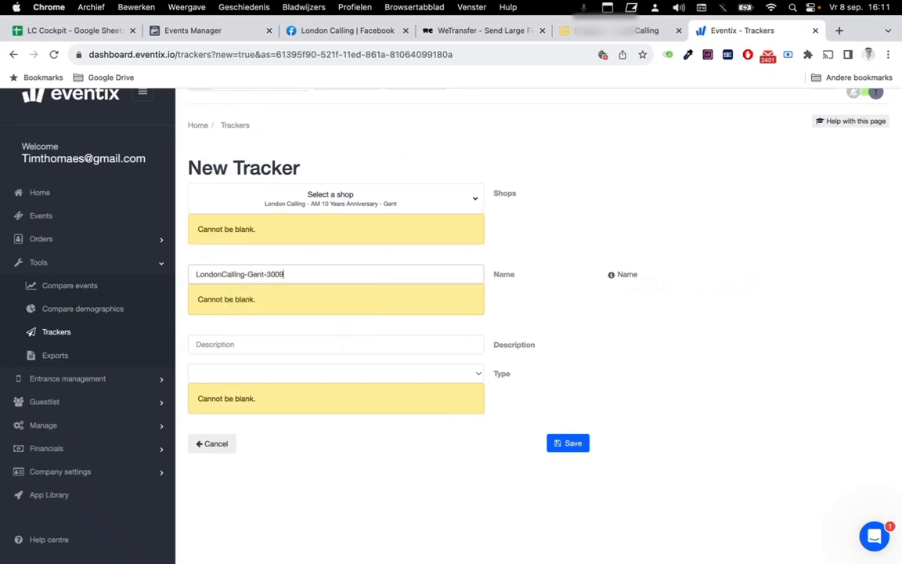
{"action": "key", "text": "Tab"}
{"action": "left_click", "coordinate": [360, 293]}
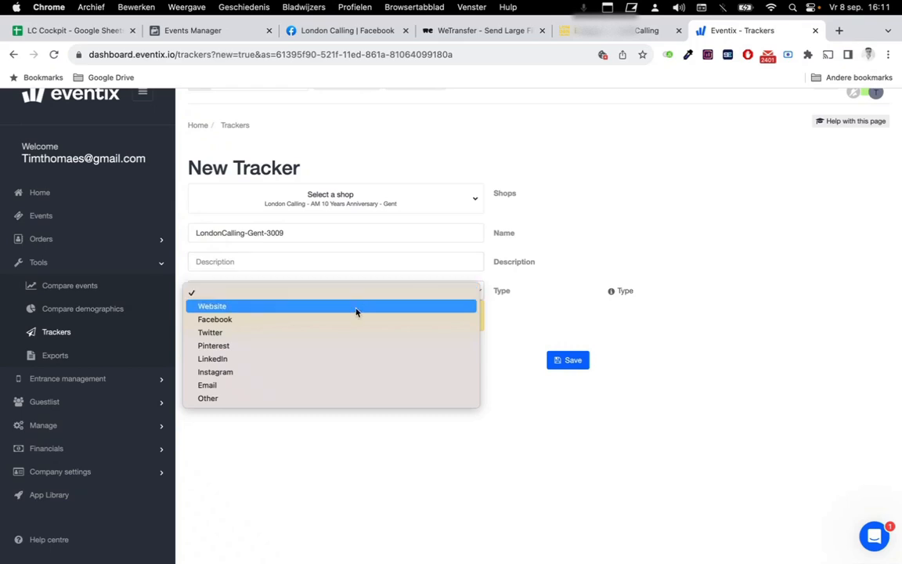
{"action": "left_click", "coordinate": [348, 320]}
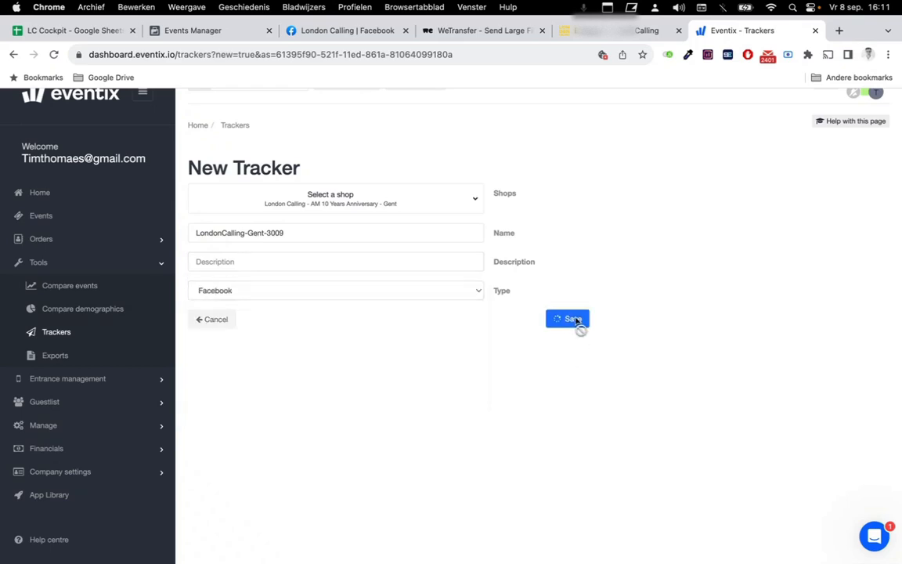
{"action": "left_click", "coordinate": [578, 321]}
Copy the LondonCalling-Gent-3009 tracker's link and paste it into the URL cell of the LC Vooruit row in LC Cockpit.
{"action": "left_click", "coordinate": [620, 155]}
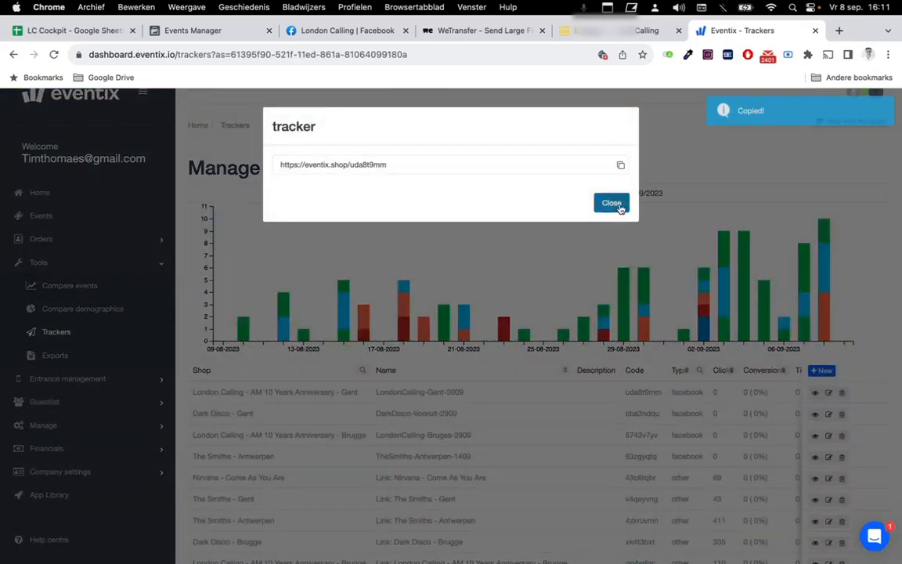
{"action": "left_click", "coordinate": [611, 201]}
{"action": "left_click", "coordinate": [97, 38]}
{"action": "key", "text": "ctrl+v"}
{"action": "key", "text": "Down"}
{"action": "key", "text": "Left"}
{"action": "key", "text": "Left"}
{"action": "key", "text": "Left"}
{"action": "key", "text": "Left"}
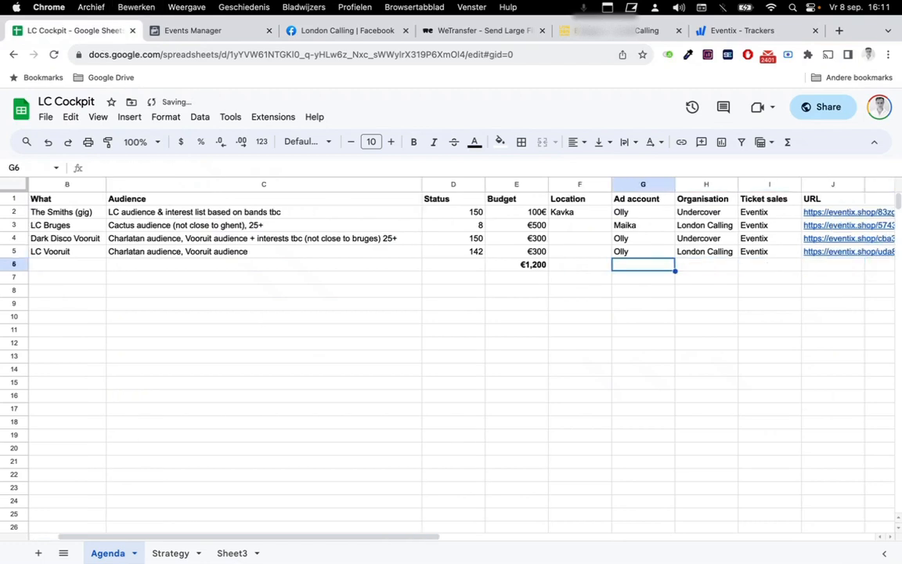
Review the planned audiences for the LC Bruges and Dark Disco Vooruit gigs and look through the tools in Meta Events Manager.
{"action": "key", "text": "Left"}
{"action": "key", "text": "Left"}
{"action": "key", "text": "Left"}
{"action": "key", "text": "Left"}
{"action": "key", "text": "Left"}
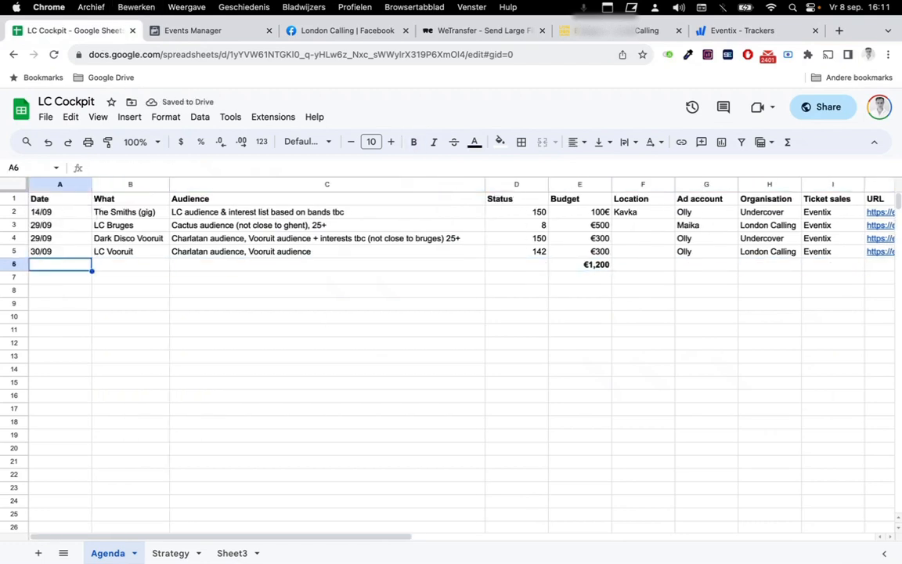
{"action": "key", "text": "Right"}
{"action": "key", "text": "Left"}
{"action": "left_click", "coordinate": [271, 227]}
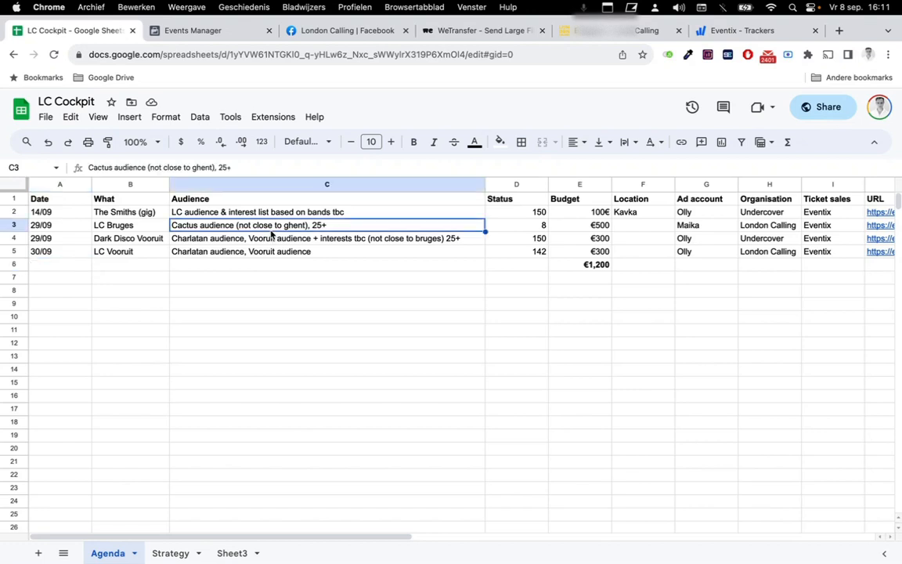
{"action": "left_click", "coordinate": [274, 242]}
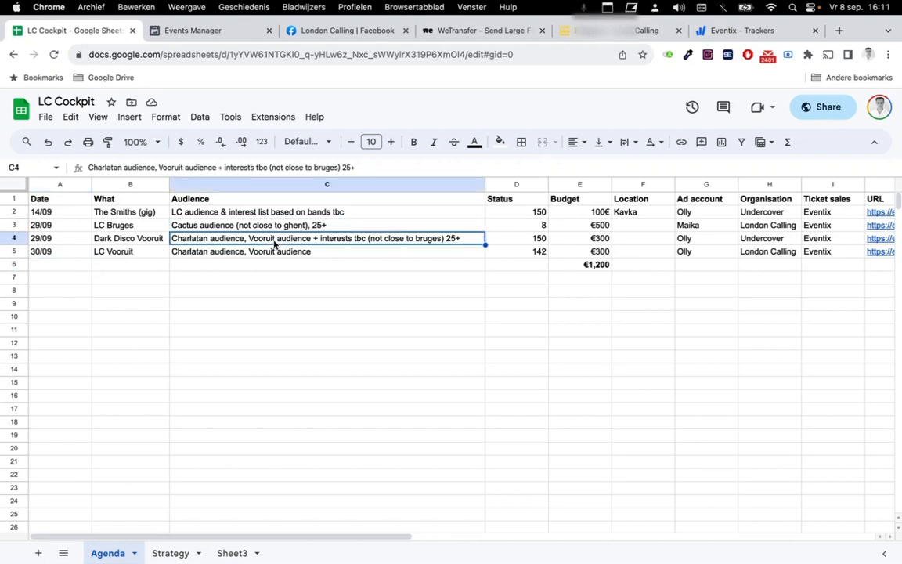
{"action": "left_click", "coordinate": [186, 31]}
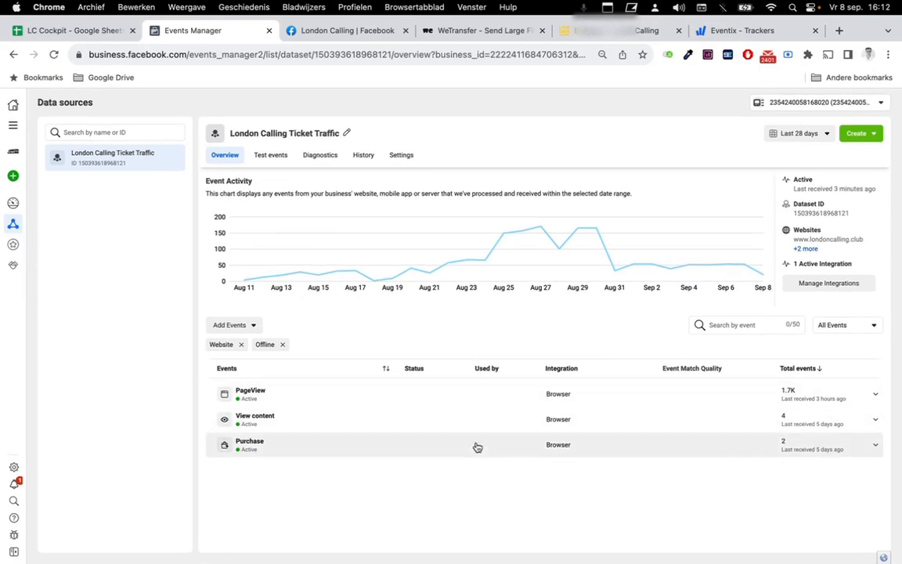
{"action": "left_click", "coordinate": [14, 126]}
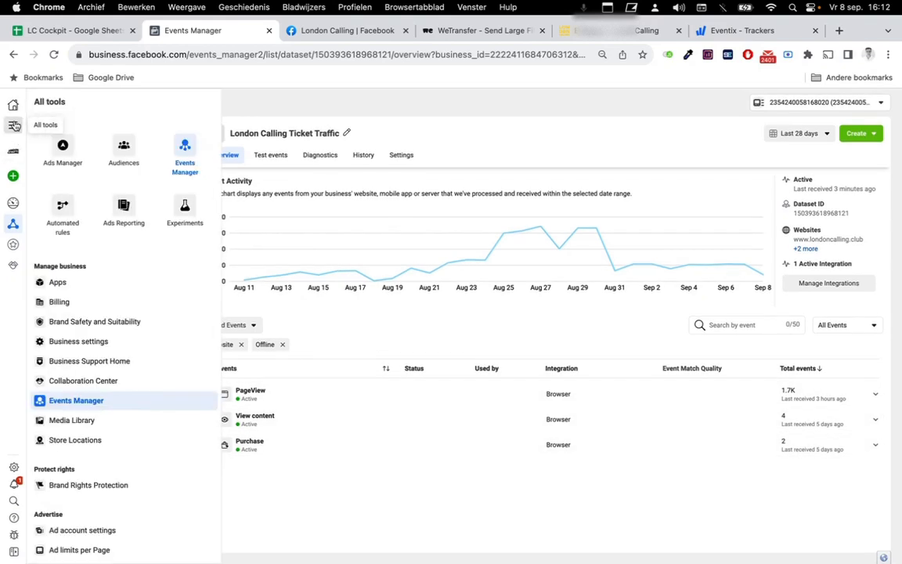
{"action": "left_click", "coordinate": [100, 34]}
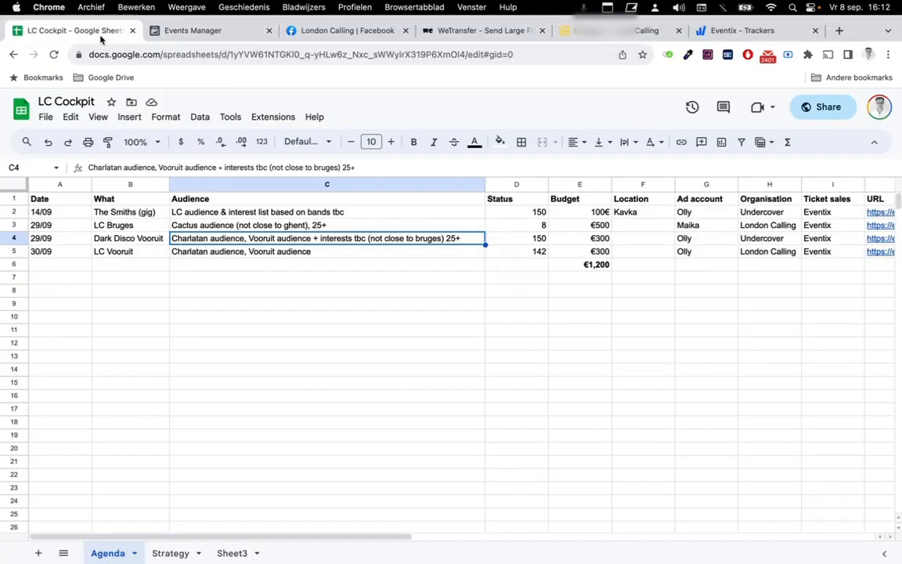
In the Strategy sheet of LC Cockpit, set the RSVP's budget for The Smiths gig to €80.
{"action": "left_click", "coordinate": [173, 553]}
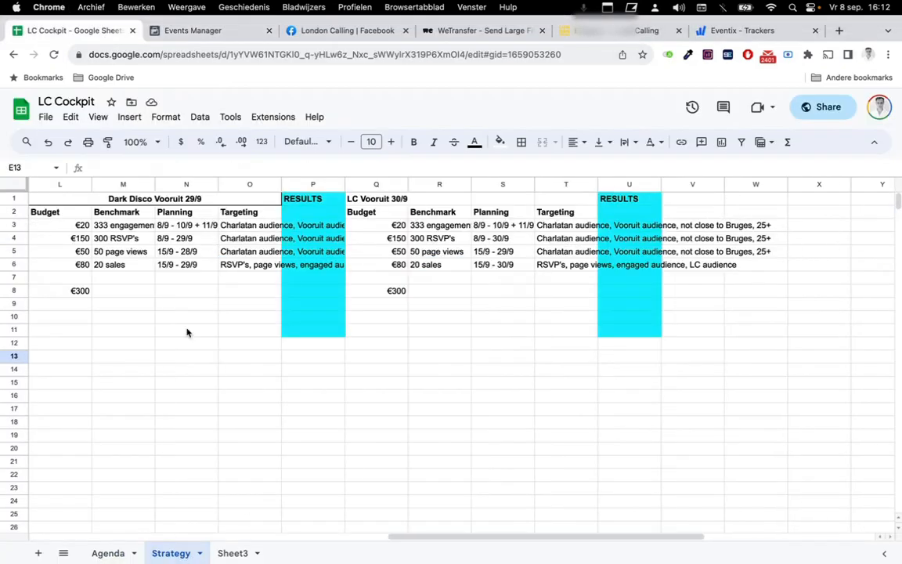
{"action": "scroll", "coordinate": [187, 332], "scroll_direction": "left", "scroll_amount": 10}
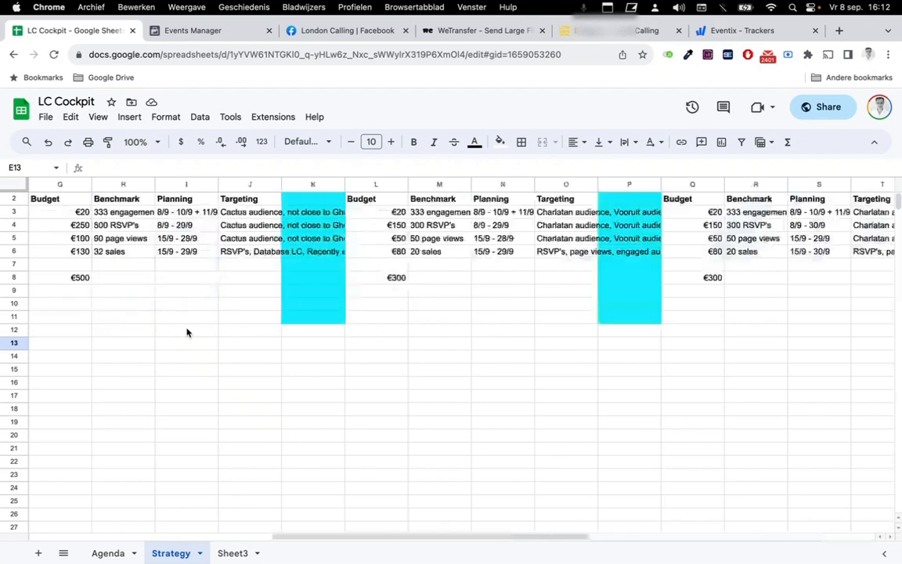
{"action": "left_click", "coordinate": [163, 251]}
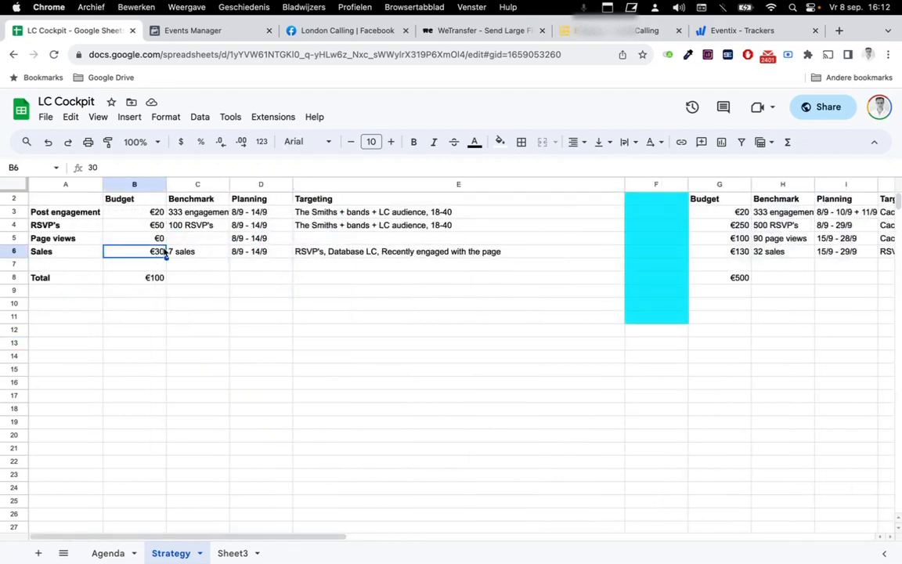
{"action": "key", "text": "Up"}
{"action": "key", "text": "Up"}
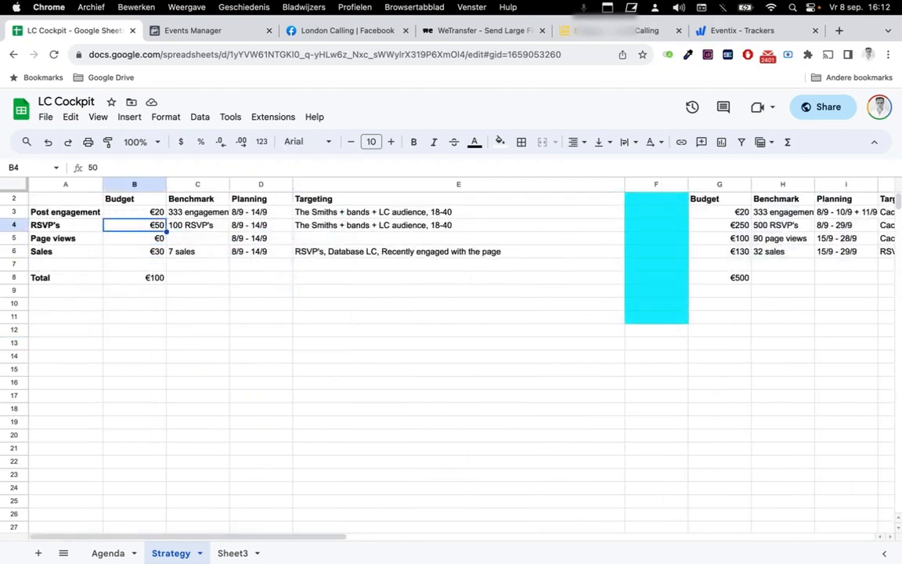
{"action": "type", "text": "80"}
Clear the sales benchmark of The Smiths gig and set its sales budget to €0.
{"action": "key", "text": "Down"}
{"action": "key", "text": "Down"}
{"action": "key", "text": "BackSpace"}
{"action": "key", "text": "Right"}
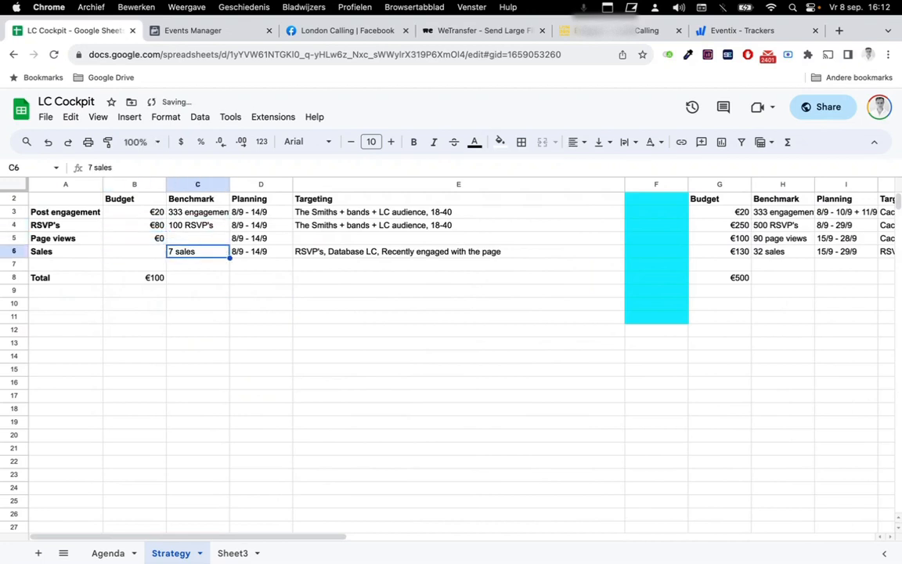
{"action": "key", "text": "BackSpace"}
{"action": "key", "text": "Left"}
{"action": "type", "text": "°0"}
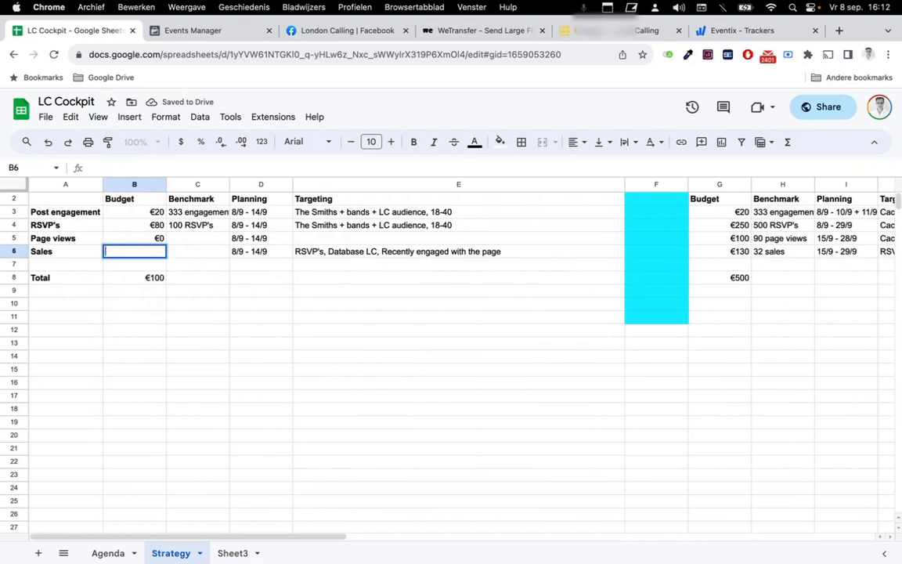
{"action": "key", "text": "Right"}
{"action": "key", "text": "Right"}
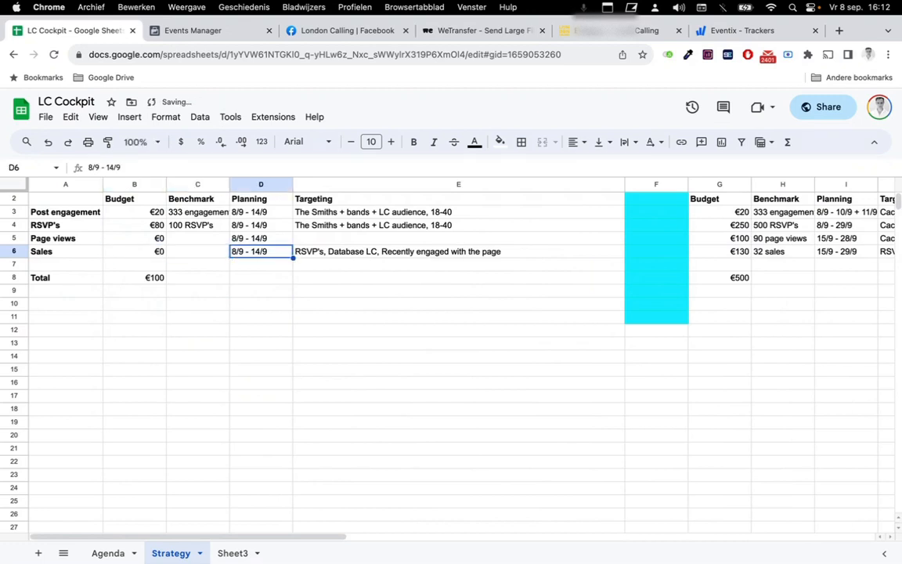
Set the LC Bruges page views budget to €150 and clear its sales budget.
{"action": "key", "text": "Right"}
{"action": "key", "text": "Left"}
{"action": "key", "text": "Right"}
{"action": "key", "text": "Right"}
{"action": "key", "text": "Right"}
{"action": "key", "text": "Right"}
{"action": "key", "text": "Left"}
{"action": "key", "text": "Right"}
{"action": "key", "text": "Left"}
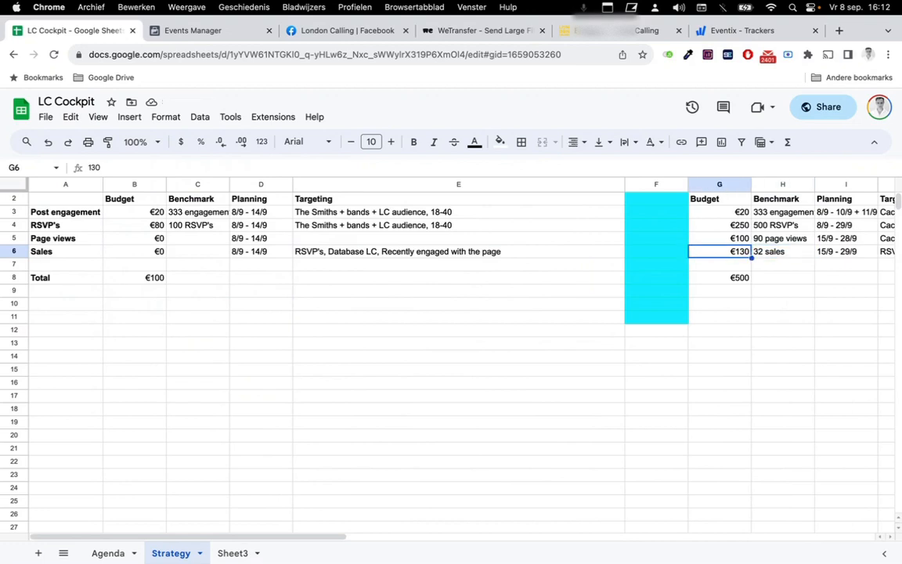
{"action": "key", "text": "Up"}
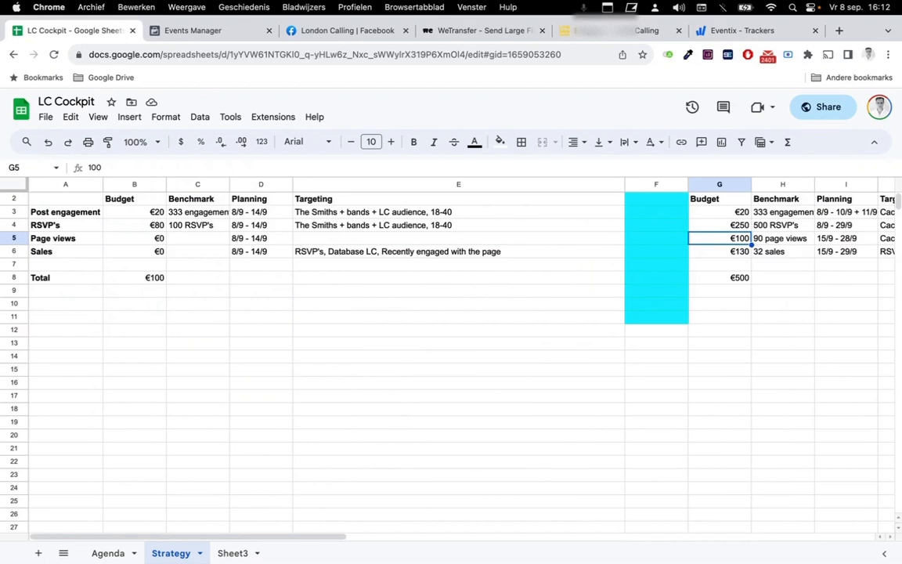
{"action": "type", "text": "150"}
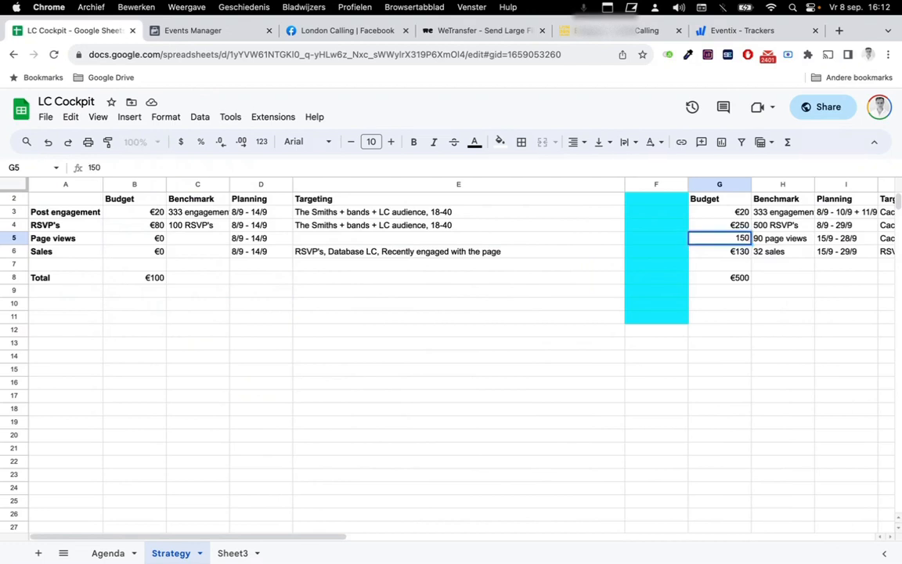
{"action": "key", "text": "Return"}
{"action": "key", "text": "Delete"}
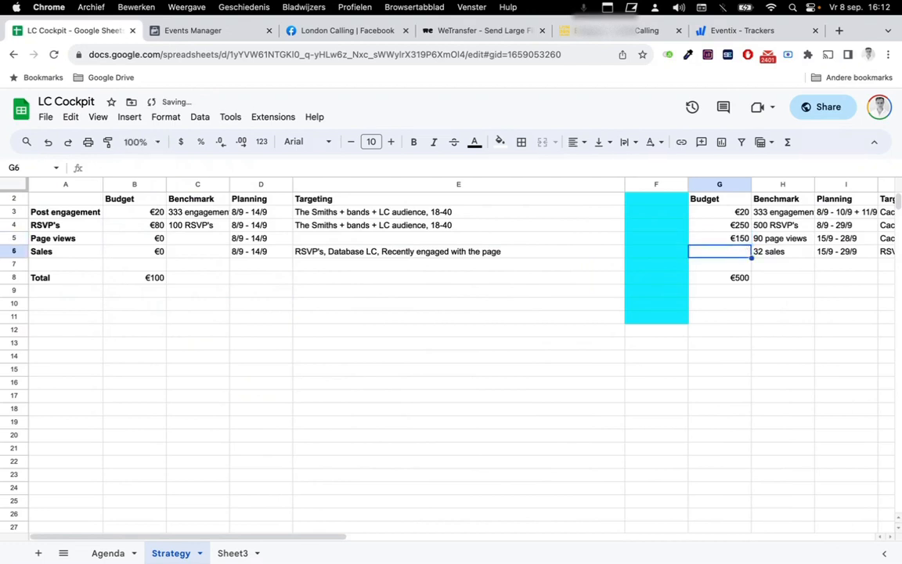
Set the LC Bruges RSVP's budget to €290 and its page views budget to €190.
{"action": "key", "text": "Up"}
{"action": "key", "text": "Up"}
{"action": "key", "text": "Up"}
{"action": "key", "text": "Down"}
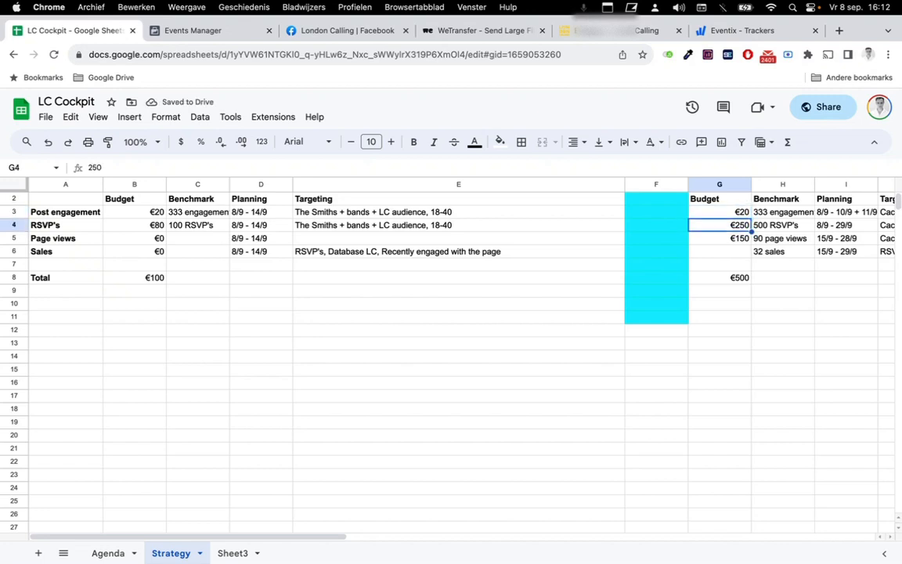
{"action": "type", "text": "290"}
{"action": "key", "text": "Tab"}
{"action": "key", "text": "Return"}
{"action": "type", "text": "190"}
{"action": "key", "text": "Tab"}
{"action": "key", "text": "Left"}
Replace the LC Bruges budget total with the formula =SUM(G3:G7).
{"action": "key", "text": "Down"}
{"action": "key", "text": "Down"}
{"action": "key", "text": "Down"}
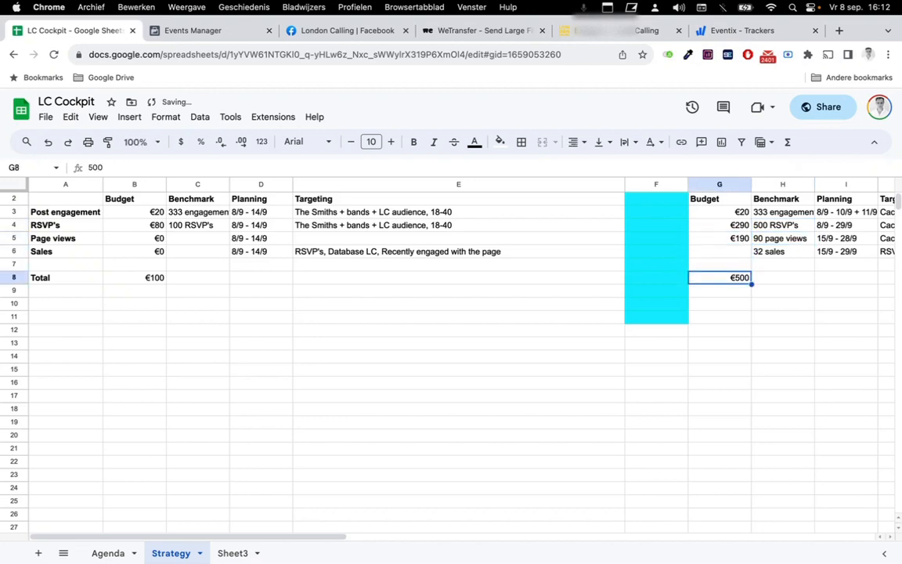
{"action": "type", "text": "=SUM("}
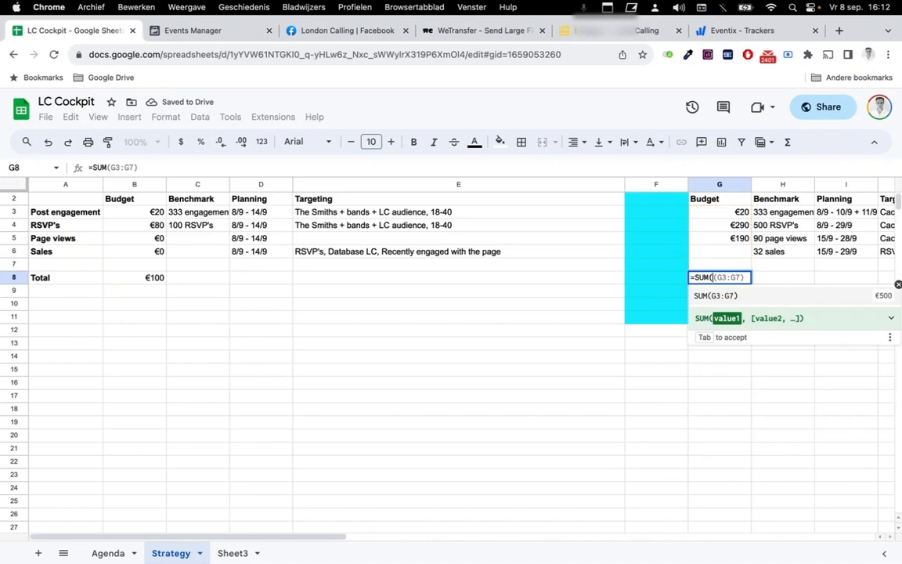
{"action": "key", "text": "Tab"}
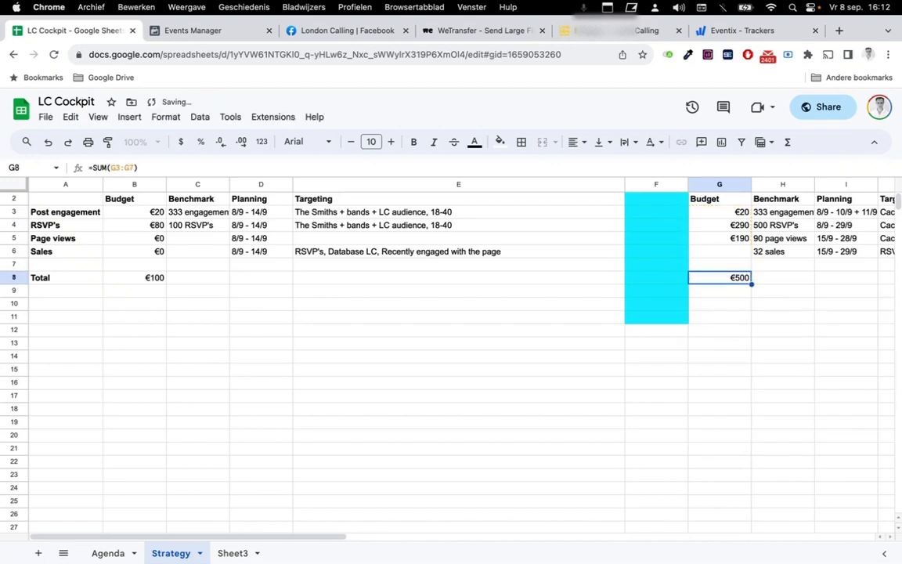
Set the LC Bruges RSVP's benchmark to 580 RSVP's.
{"action": "key", "text": "Right"}
{"action": "key", "text": "Right"}
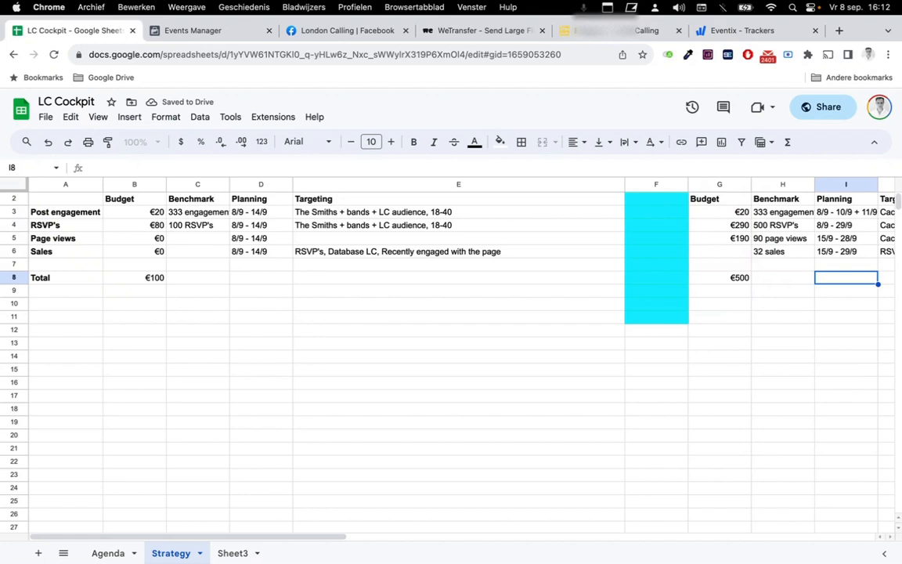
{"action": "key", "text": "Right"}
{"action": "key", "text": "Up"}
{"action": "key", "text": "Up"}
{"action": "key", "text": "Up"}
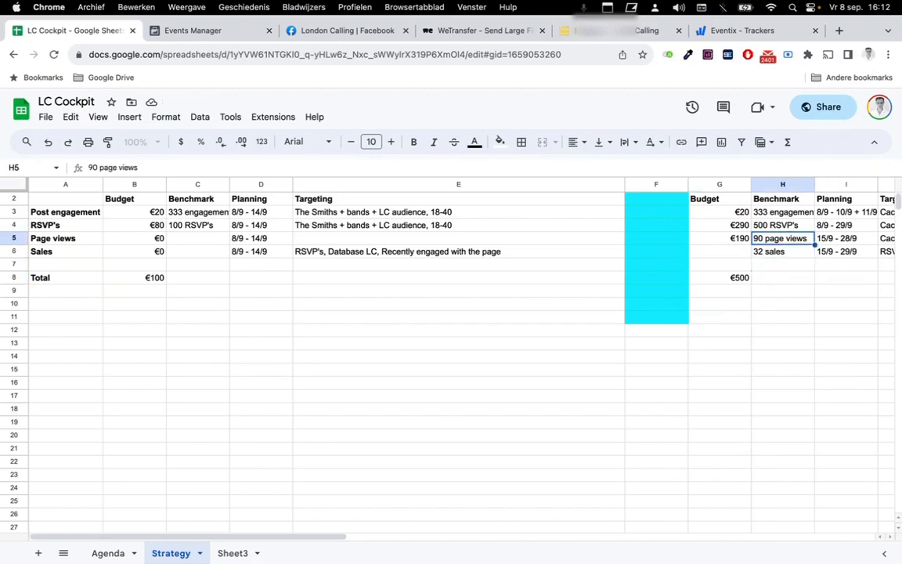
{"action": "key", "text": "Left"}
{"action": "key", "text": "Left"}
{"action": "key", "text": "Left"}
{"action": "key", "text": "Left"}
{"action": "key", "text": "Left"}
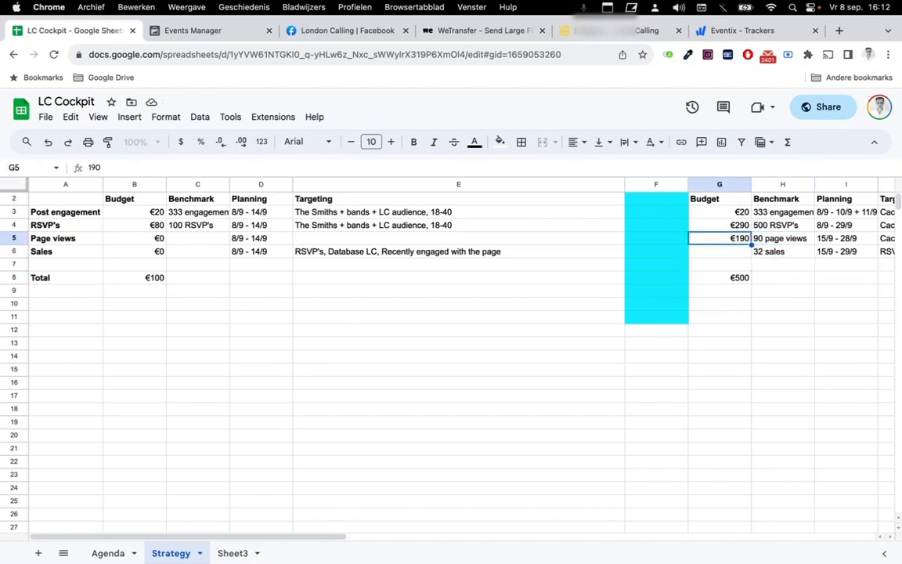
{"action": "key", "text": "Right"}
{"action": "key", "text": "Right"}
{"action": "key", "text": "Right"}
{"action": "key", "text": "Right"}
{"action": "key", "text": "Right"}
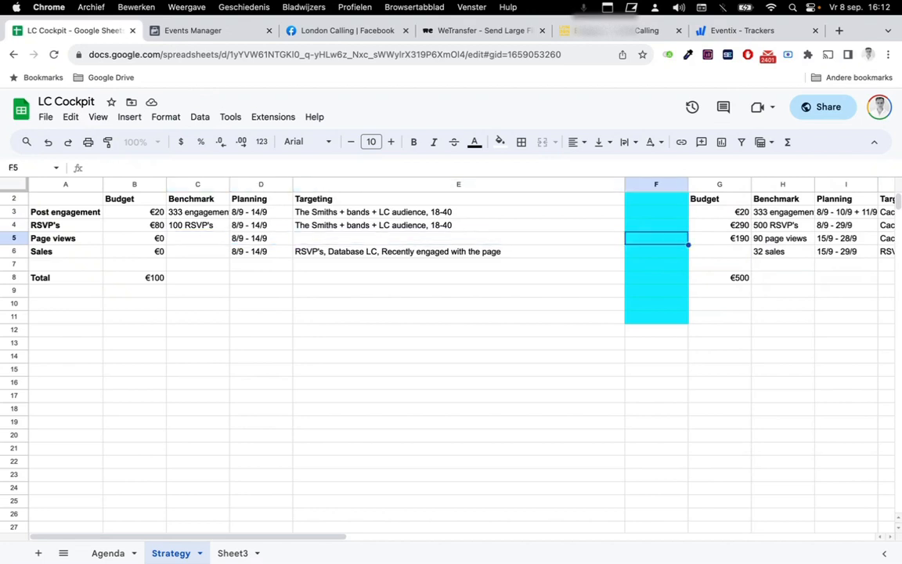
{"action": "key", "text": "Up"}
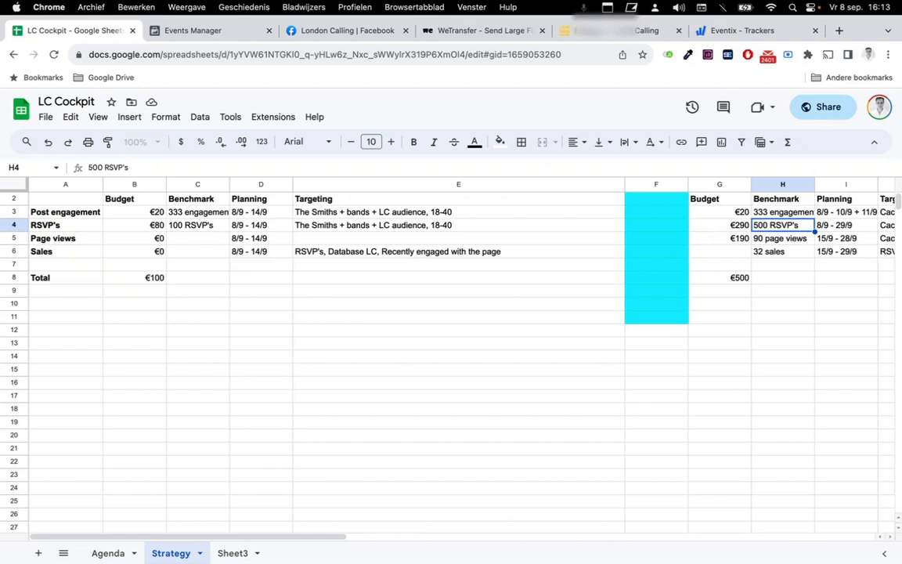
{"action": "type", "text": "580"}
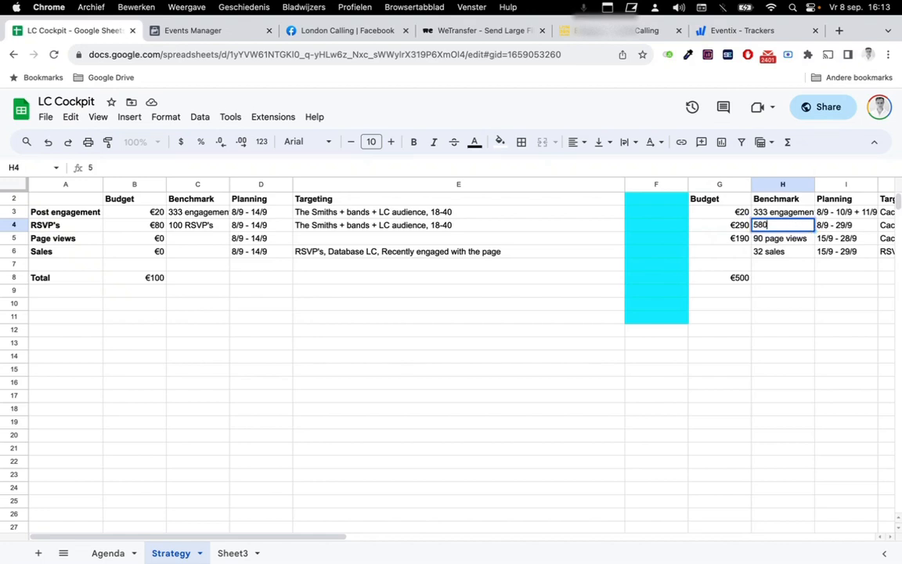
{"action": "type", "text": " RSVP's"}
{"action": "key", "text": "Return"}
Set the LC Bruges page views benchmark to 170 page views and clear its sales benchmark.
{"action": "type", "text": "1"}
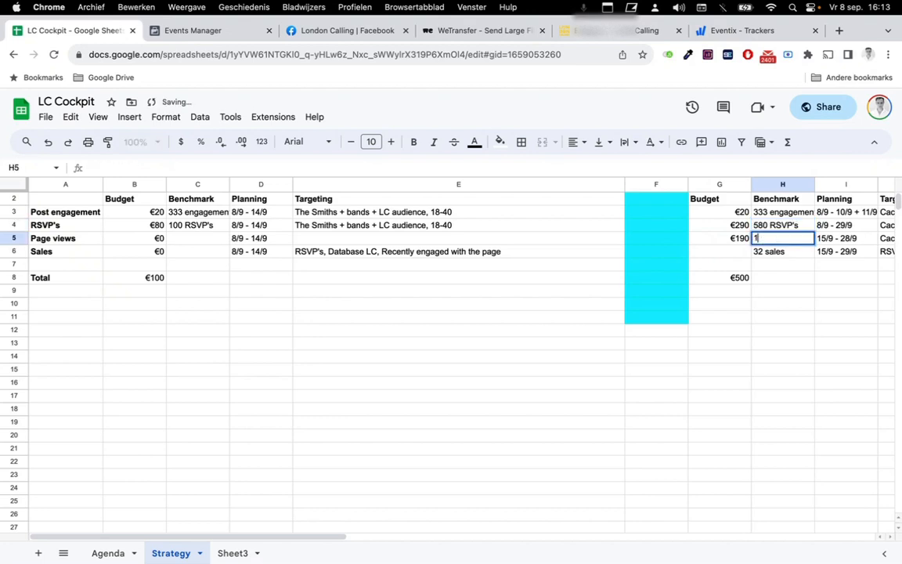
{"action": "type", "text": "70 page views"}
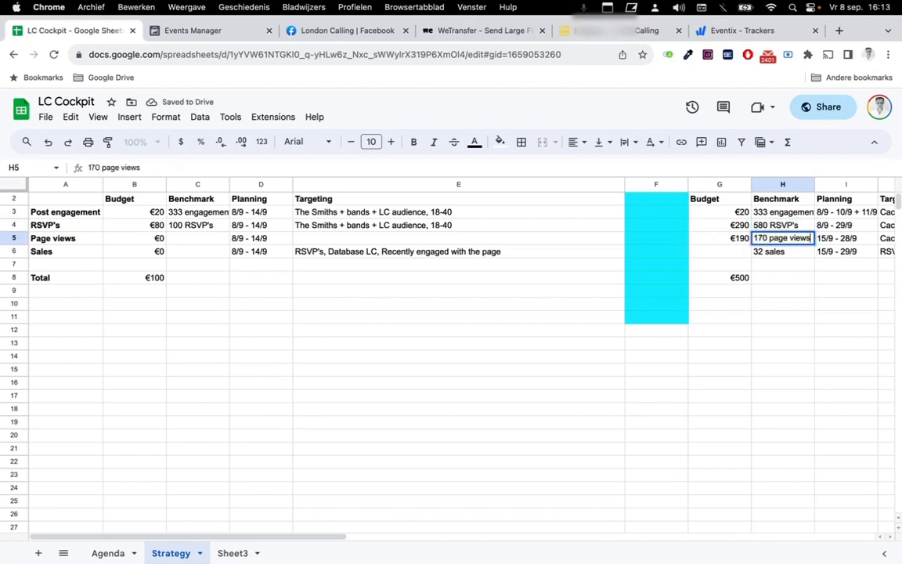
{"action": "key", "text": "Return"}
{"action": "key", "text": "Delete"}
{"action": "key", "text": "Right"}
{"action": "key", "text": "Right"}
{"action": "key", "text": "Right"}
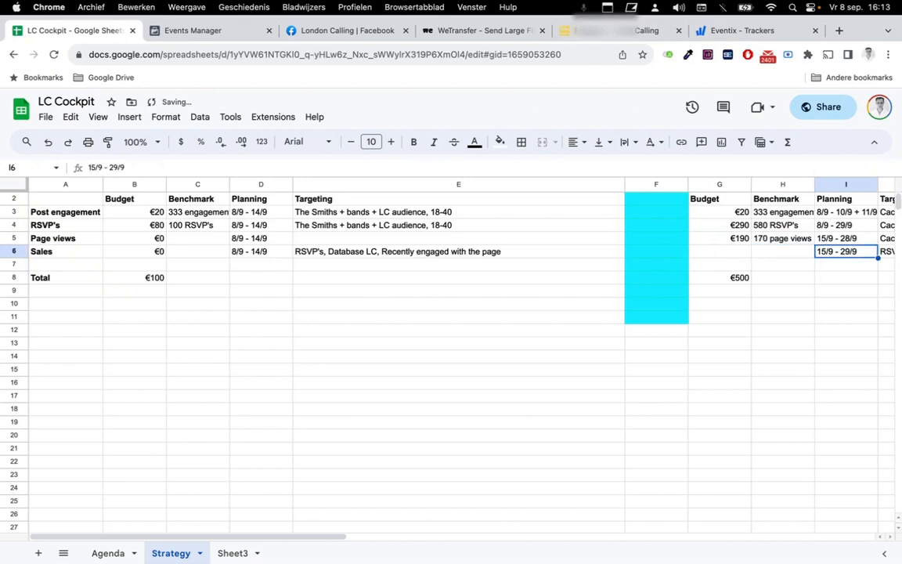
In column L, set the page views budget to €90 and the RSVP's budget to €190.
{"action": "key", "text": "Left"}
{"action": "key", "text": "Left"}
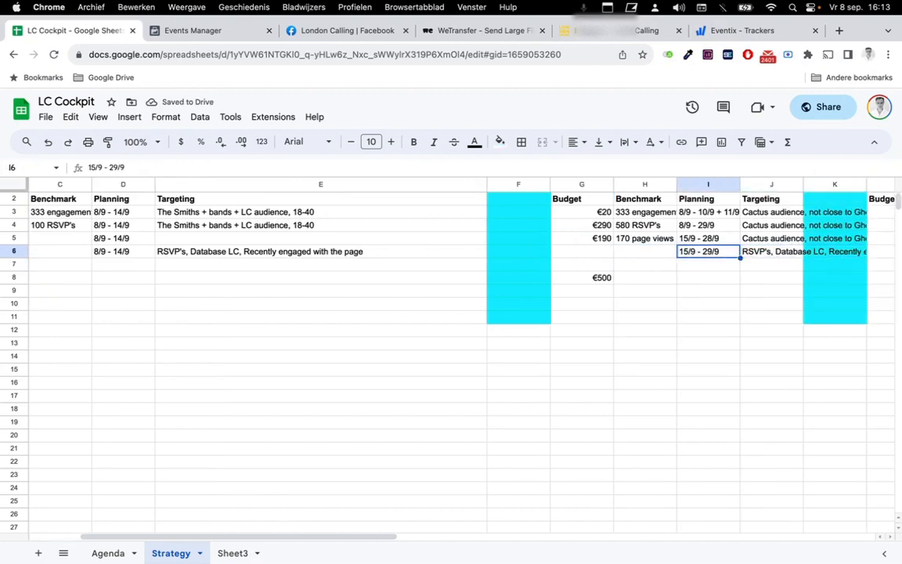
{"action": "key", "text": "Right"}
{"action": "key", "text": "Right"}
{"action": "key", "text": "Right"}
{"action": "key", "text": "Right"}
{"action": "key", "text": "Right"}
{"action": "key", "text": "Right"}
{"action": "key", "text": "Left"}
{"action": "key", "text": "Left"}
{"action": "key", "text": "Left"}
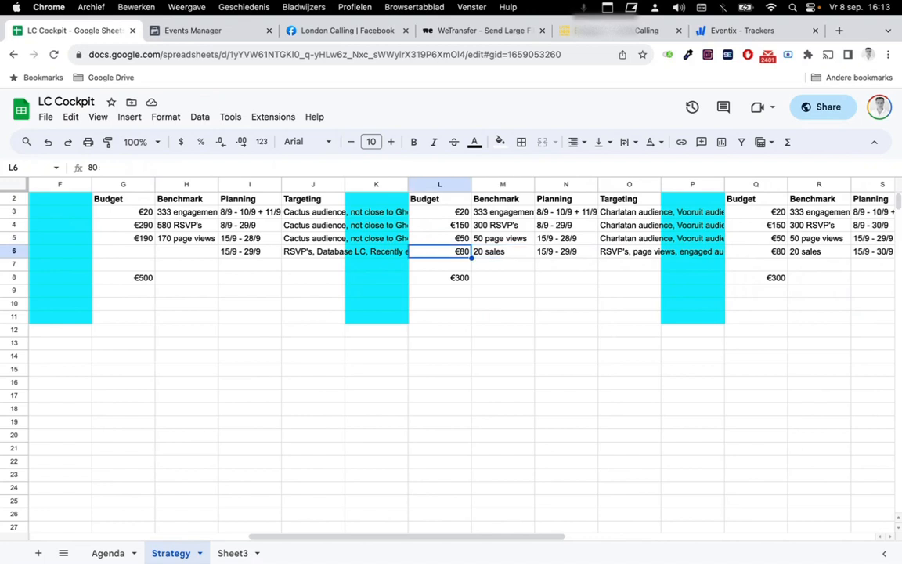
{"action": "key", "text": "Up"}
{"action": "key", "text": "Up"}
{"action": "key", "text": "Down"}
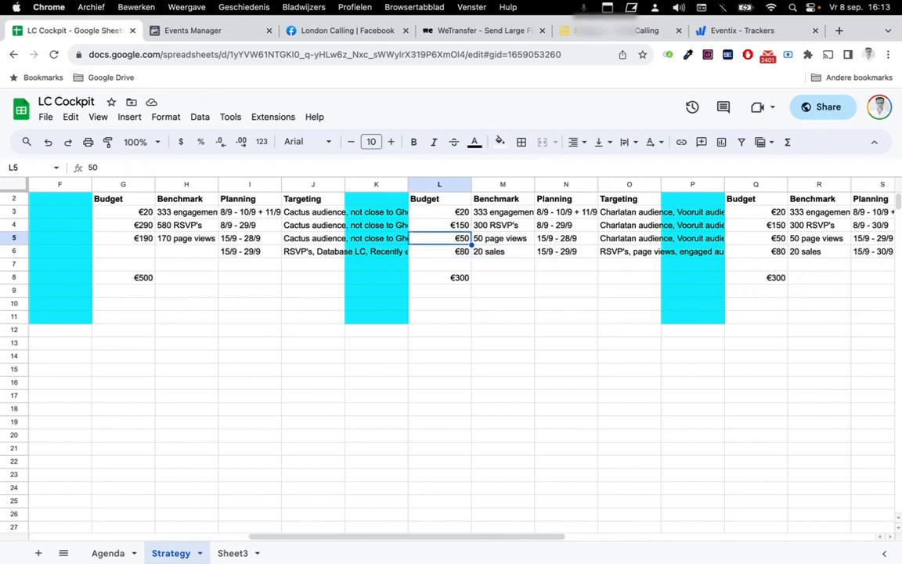
{"action": "type", "text": "90"}
{"action": "key", "text": "Up"}
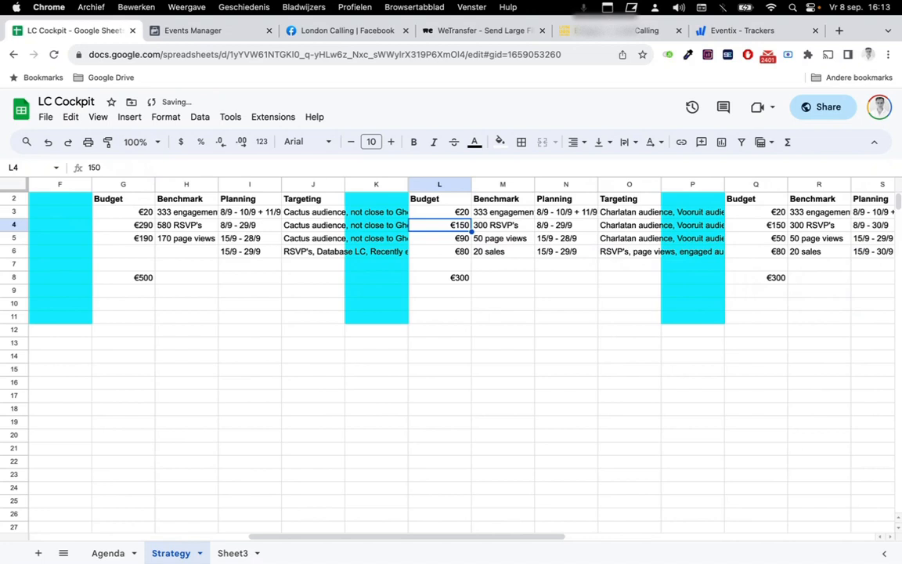
{"action": "type", "text": "190"}
{"action": "key", "text": "Down"}
Clear the sales budget, benchmark and planning in cells L6 to N6.
{"action": "key", "text": "Down"}
{"action": "key", "text": "shift+Right"}
{"action": "key", "text": "Delete"}
{"action": "key", "text": "Right"}
{"action": "key", "text": "Right"}
{"action": "key", "text": "Delete"}
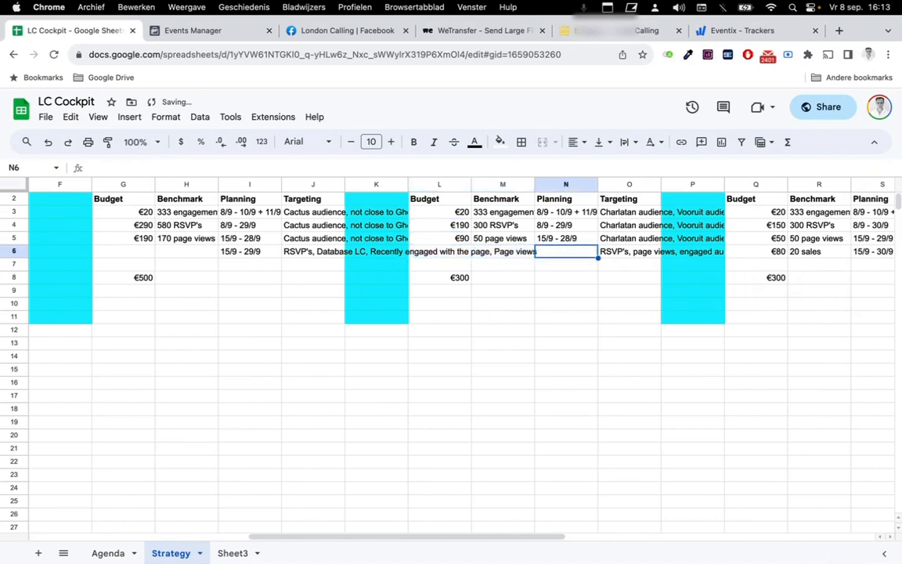
In column M, set the RSVP's benchmark to 360 RSVP's and the page views benchmark to 80 page views.
{"action": "key", "text": "Up"}
{"action": "key", "text": "Up"}
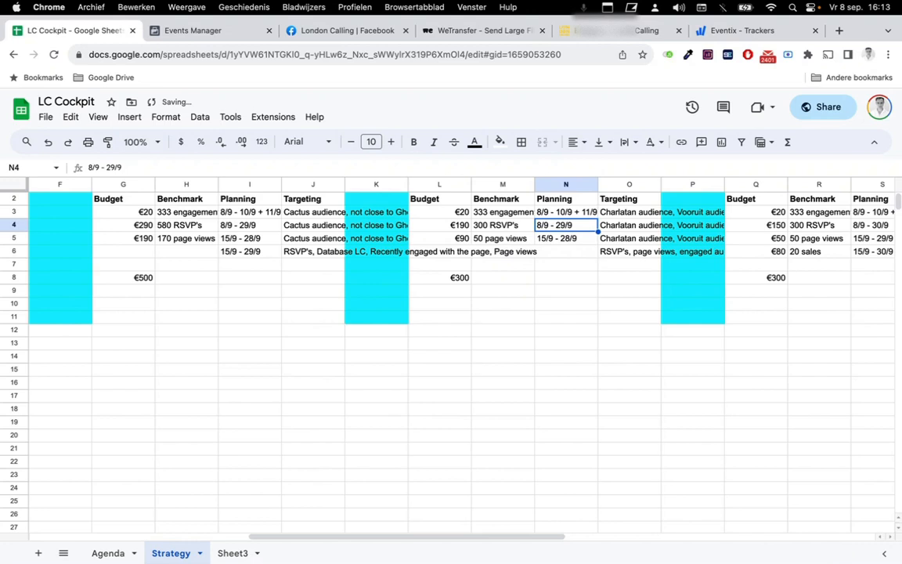
{"action": "key", "text": "Left"}
{"action": "type", "text": "360"}
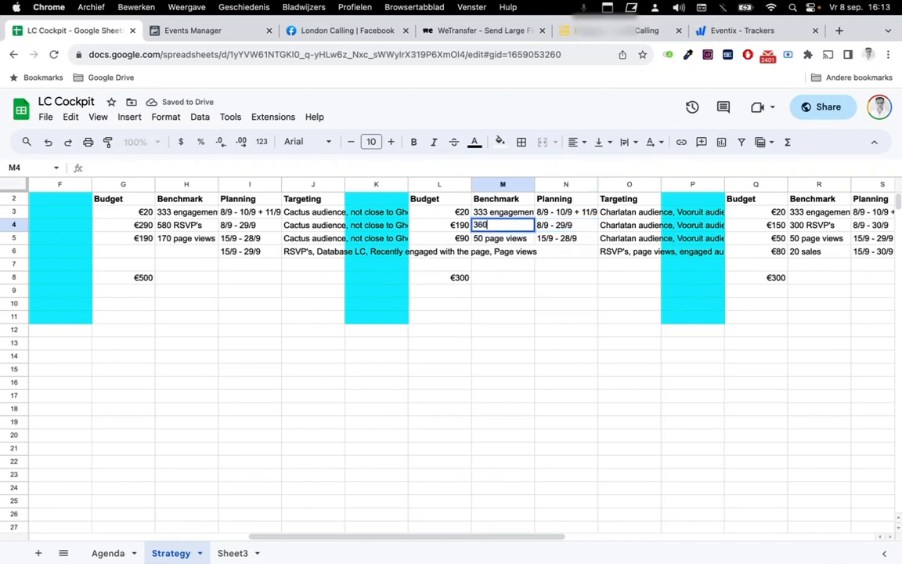
{"action": "type", "text": " RSVP's"}
{"action": "key", "text": "Return"}
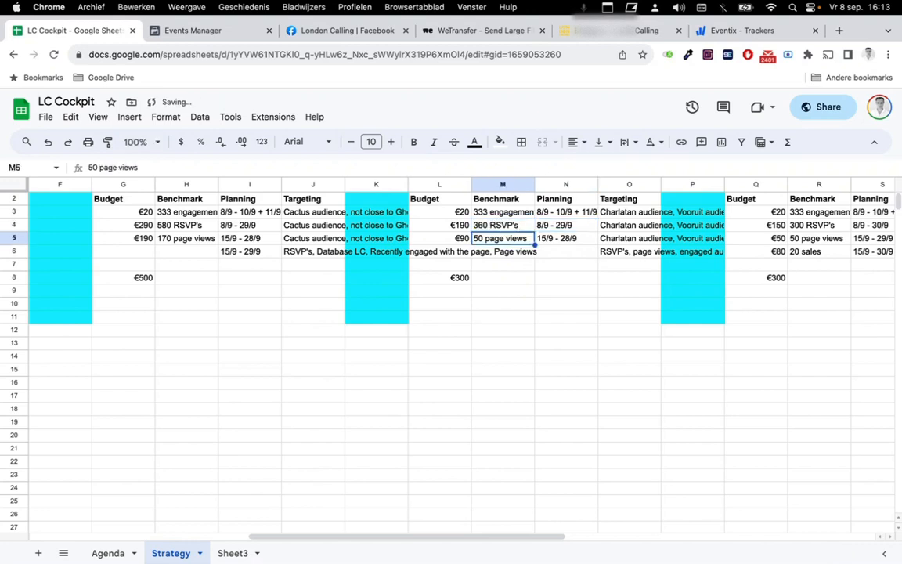
{"action": "type", "text": "80 page views"}
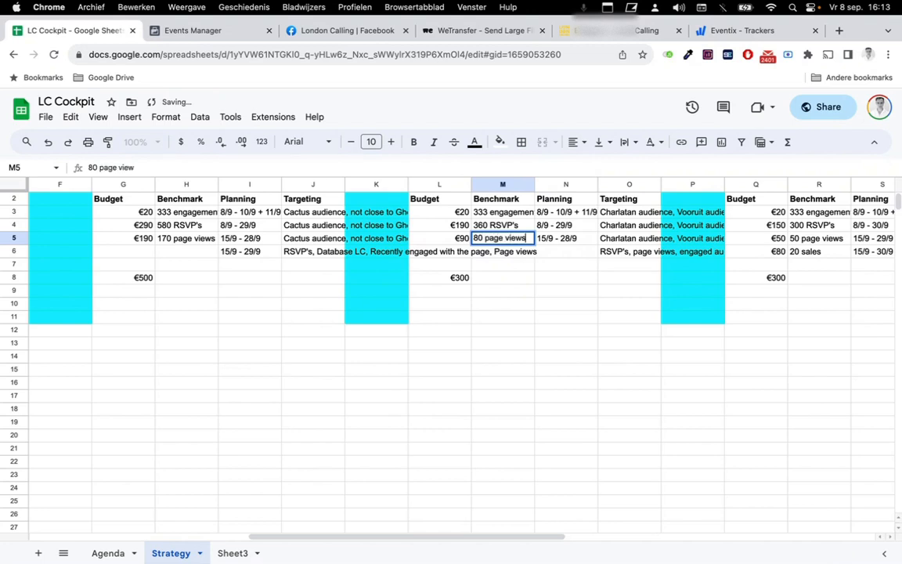
{"action": "key", "text": "Return"}
Clear the sales budget and benchmark in cells Q6 and R6.
{"action": "key", "text": "Right"}
{"action": "key", "text": "Right"}
{"action": "key", "text": "Right"}
{"action": "key", "text": "Right"}
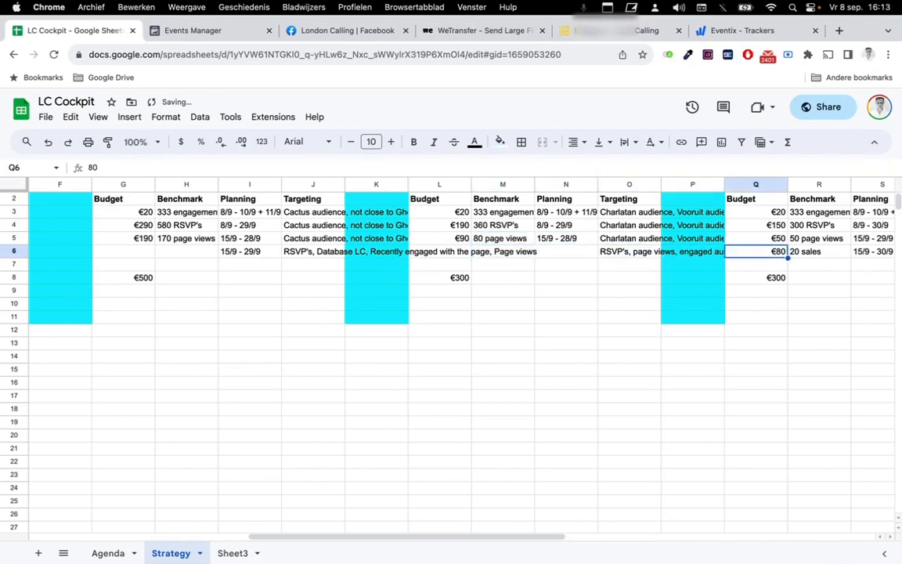
{"action": "key", "text": "Delete"}
{"action": "key", "text": "Right"}
{"action": "key", "text": "Delete"}
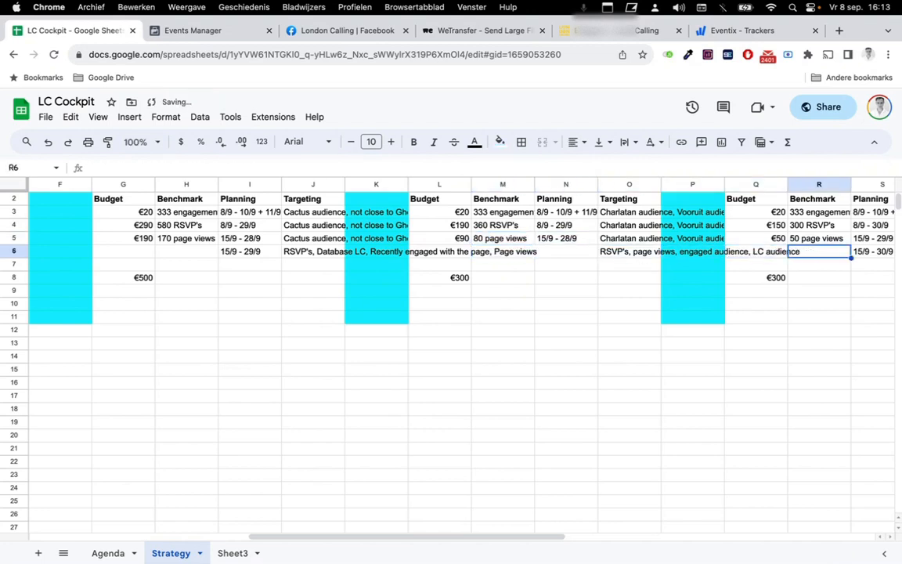
Clear the sales targeting in cell O6 and the sales planning in cell S6.
{"action": "key", "text": "Left"}
{"action": "key", "text": "Left"}
{"action": "key", "text": "Left"}
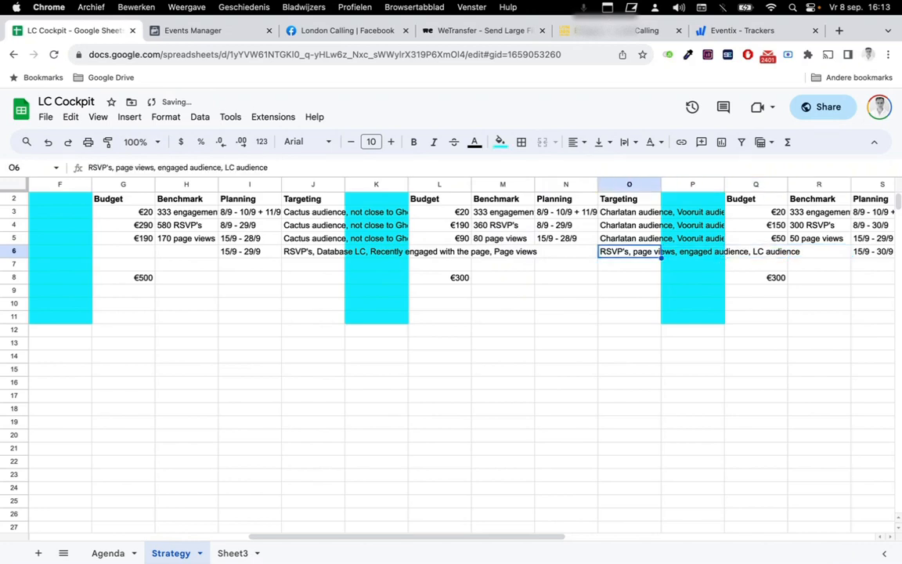
{"action": "key", "text": "Right"}
{"action": "key", "text": "Right"}
{"action": "key", "text": "Right"}
{"action": "key", "text": "Right"}
{"action": "key", "text": "Delete"}
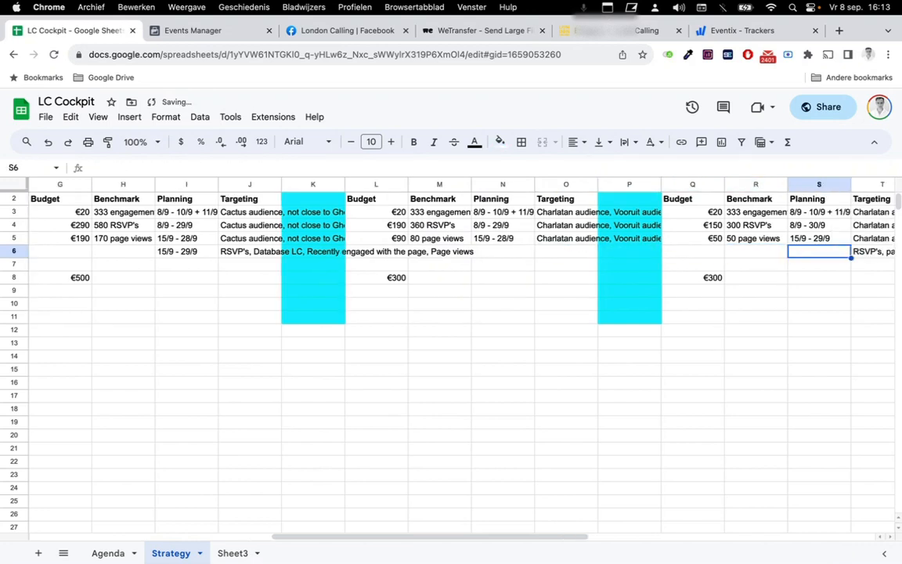
In column Q, set the page views budget to €90 and the RSVP's budget to €190.
{"action": "key", "text": "Left"}
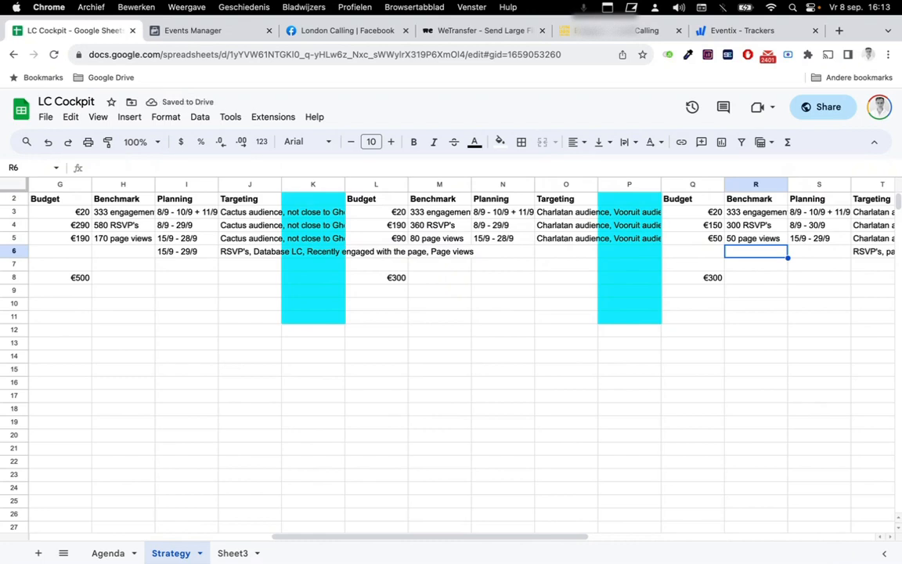
{"action": "key", "text": "Left"}
{"action": "key", "text": "Up"}
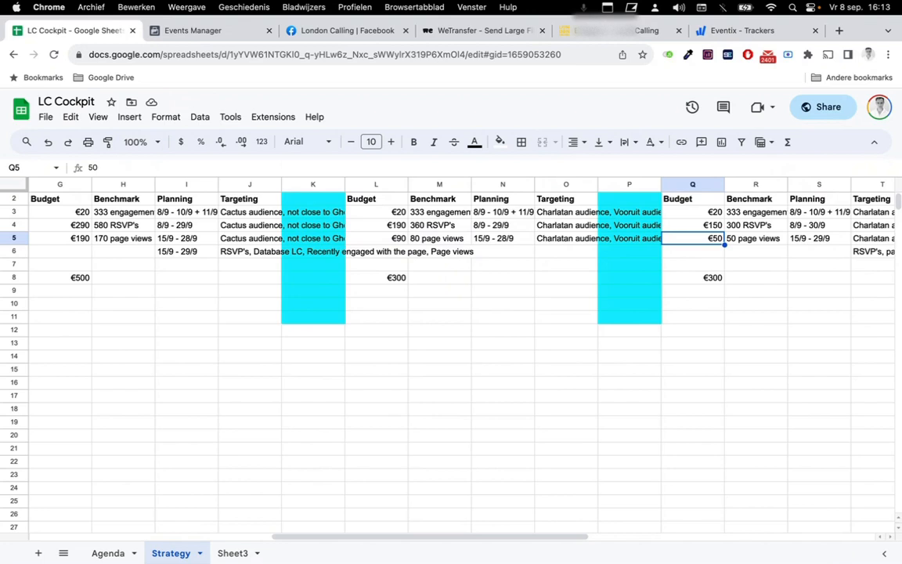
{"action": "type", "text": "90"}
{"action": "key", "text": "Up"}
{"action": "type", "text": "190"}
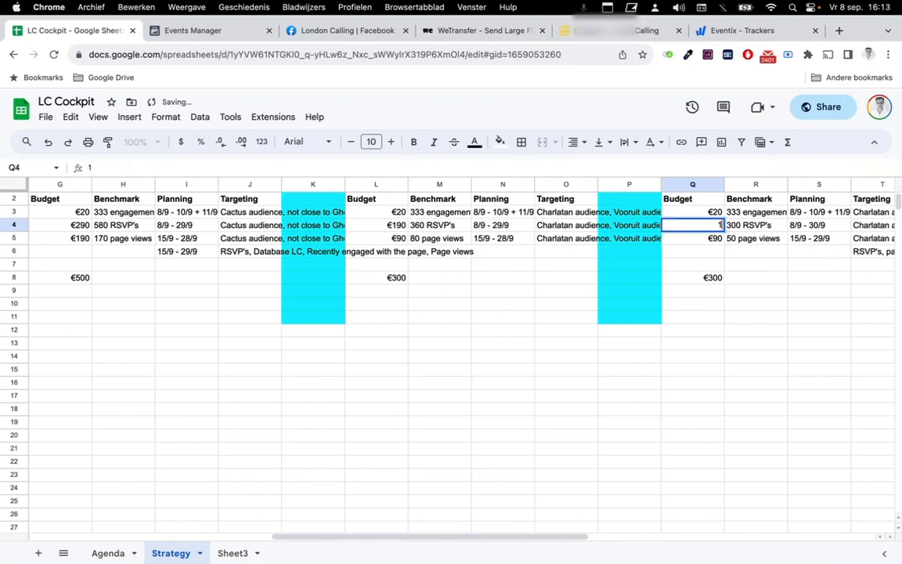
Copy the RSVP's and page views benchmarks from M4:M5 over those in R4:R5.
{"action": "key", "text": "Left"}
{"action": "key", "text": "Left"}
{"action": "key", "text": "Left"}
{"action": "key", "text": "Left"}
{"action": "key", "text": "shift+Down"}
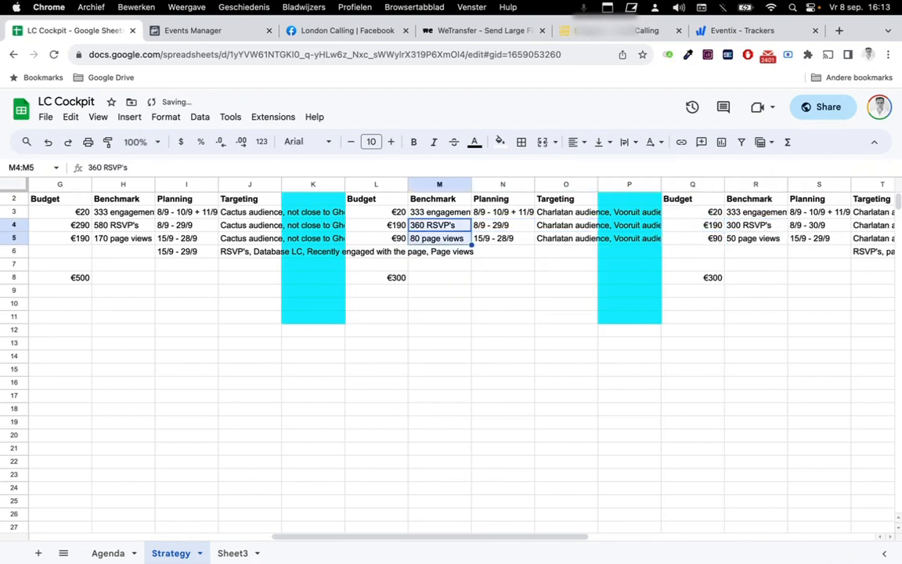
{"action": "type", "text": "c"}
{"action": "key", "text": "Tab"}
{"action": "key", "text": "super+z"}
{"action": "key", "text": "super+c"}
{"action": "key", "text": "Right"}
{"action": "key", "text": "Right"}
{"action": "key", "text": "Right"}
{"action": "key", "text": "Right"}
{"action": "key", "text": "Right"}
{"action": "key", "text": "Right"}
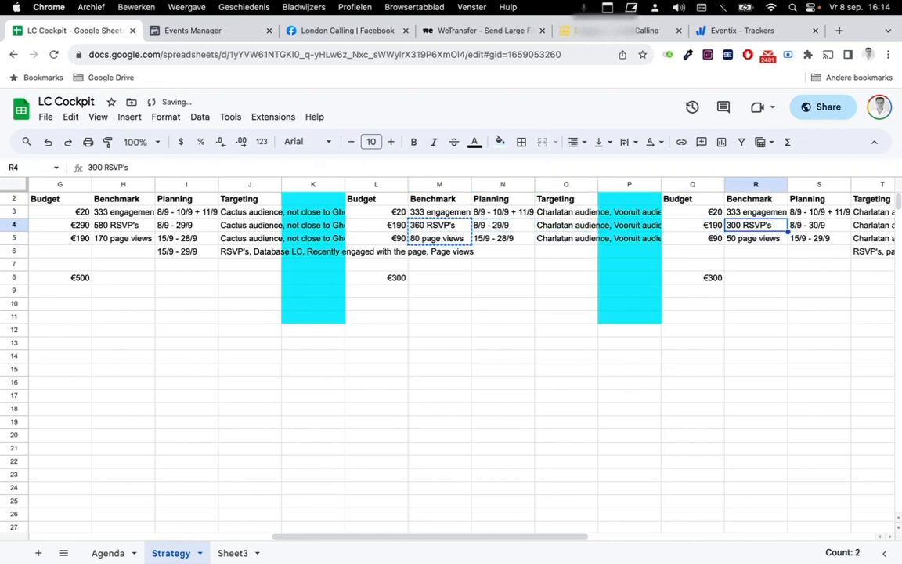
{"action": "key", "text": "Left"}
{"action": "key", "text": "super+v"}
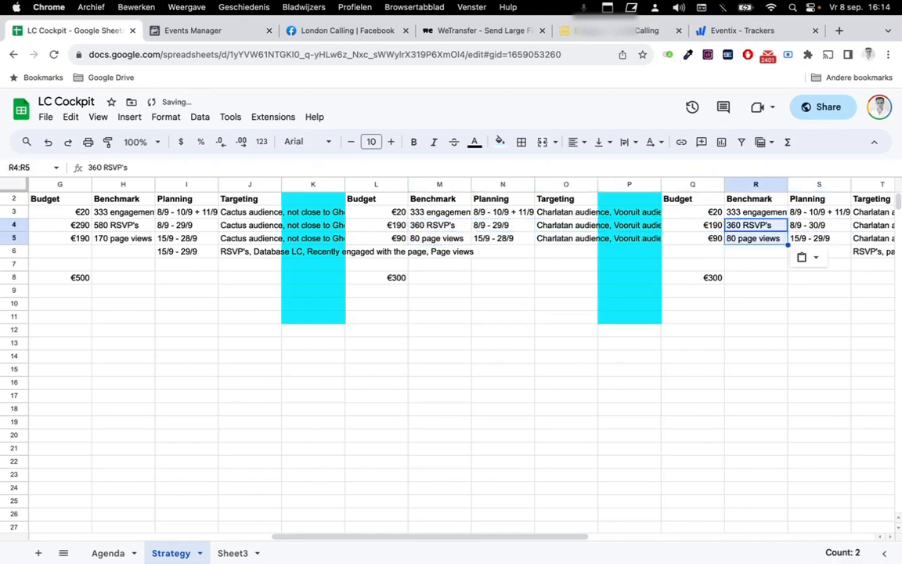
Clear the sales targeting in cell T6.
{"action": "key", "text": "Right"}
{"action": "key", "text": "Down"}
{"action": "key", "text": "Down"}
{"action": "key", "text": "Right"}
{"action": "key", "text": "BackSpace"}
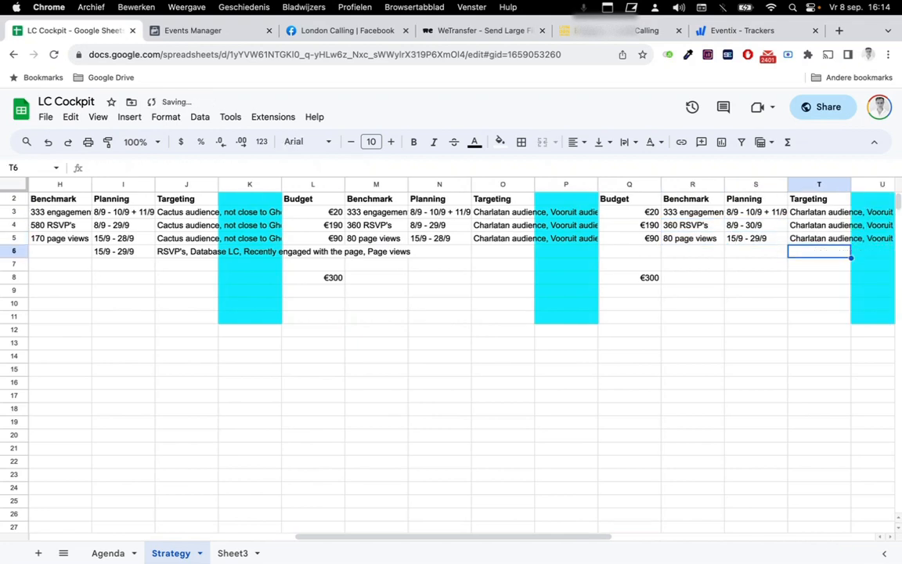
Delete the entire Sales row from the Strategy sheet.
{"action": "scroll", "coordinate": [451, 353], "scroll_direction": "left", "scroll_amount": 10}
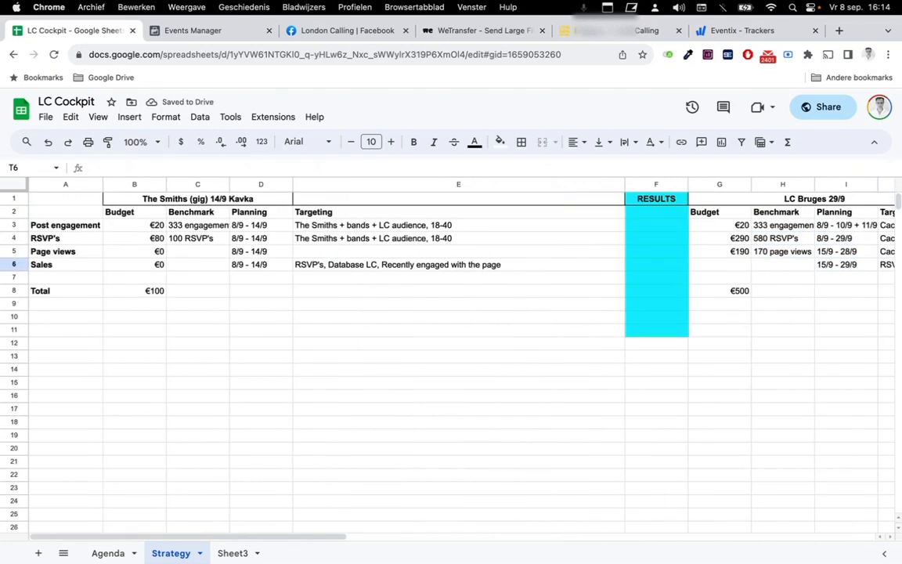
{"action": "left_click", "coordinate": [14, 264]}
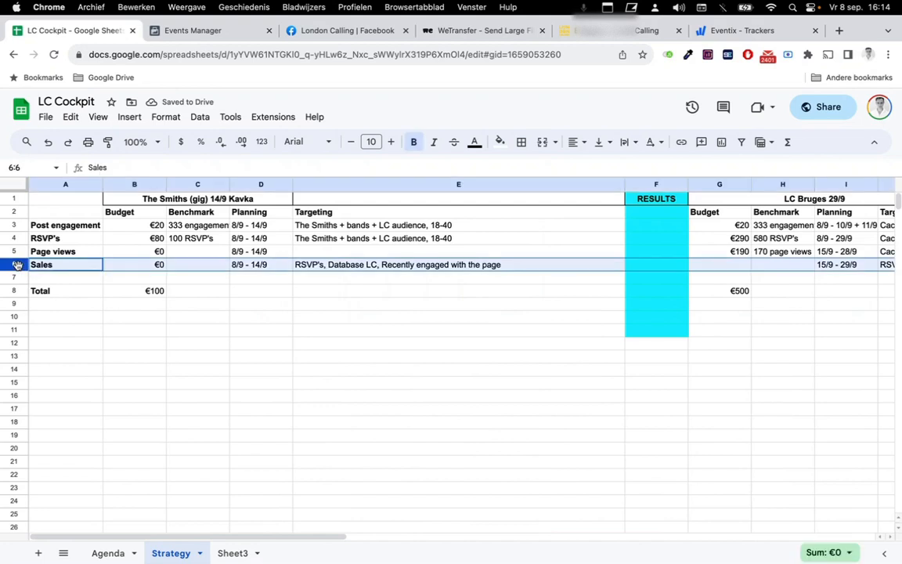
{"action": "right_click", "coordinate": [14, 264]}
{"action": "left_click", "coordinate": [75, 377]}
{"action": "left_click", "coordinate": [332, 350]}
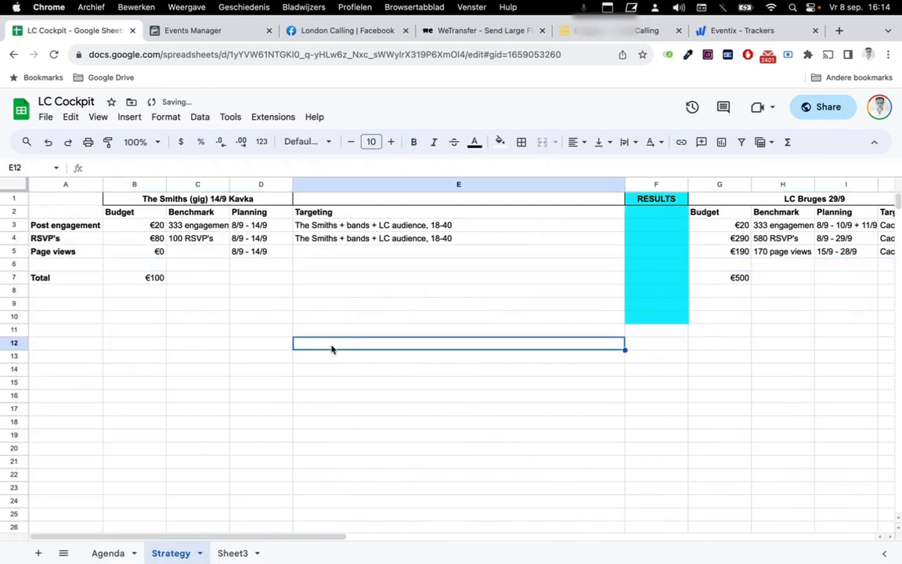
{"action": "left_click", "coordinate": [83, 250]}
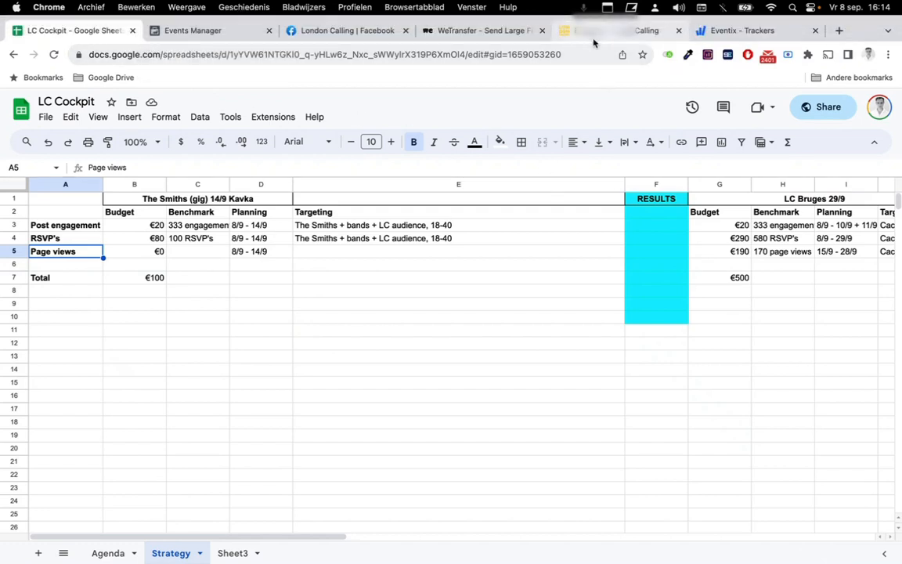
Switch to Eventix and open the overview of all orders.
{"action": "left_click", "coordinate": [728, 28]}
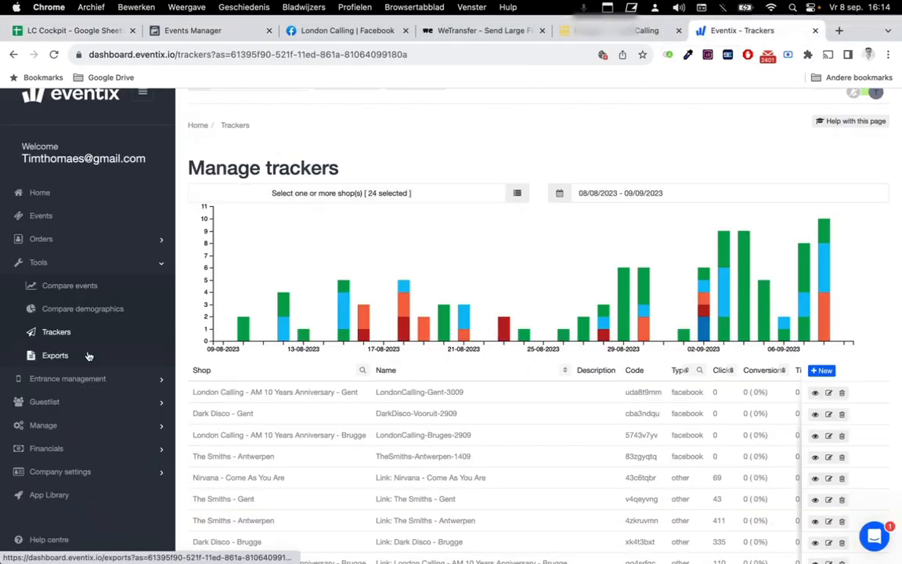
{"action": "scroll", "coordinate": [635, 238], "scroll_direction": "up", "scroll_amount": 1}
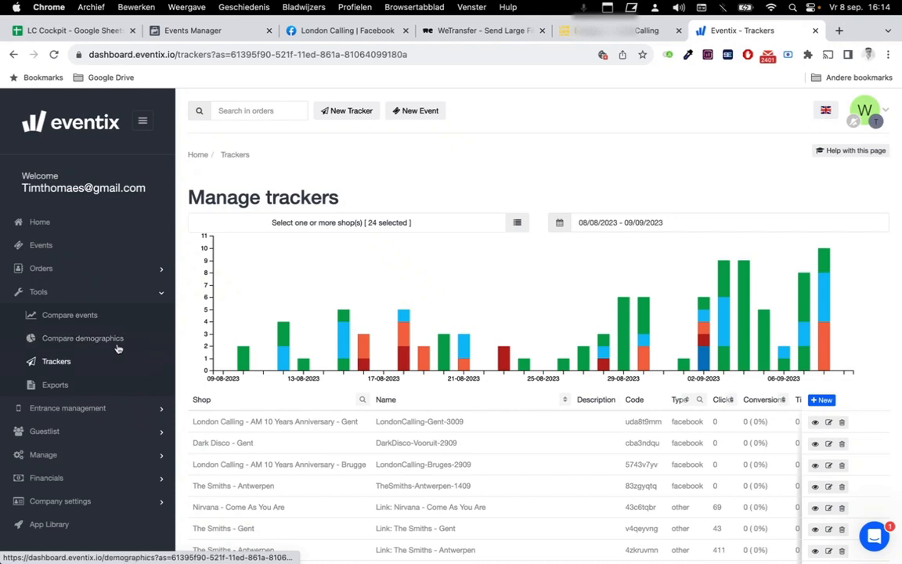
{"action": "left_click", "coordinate": [68, 246]}
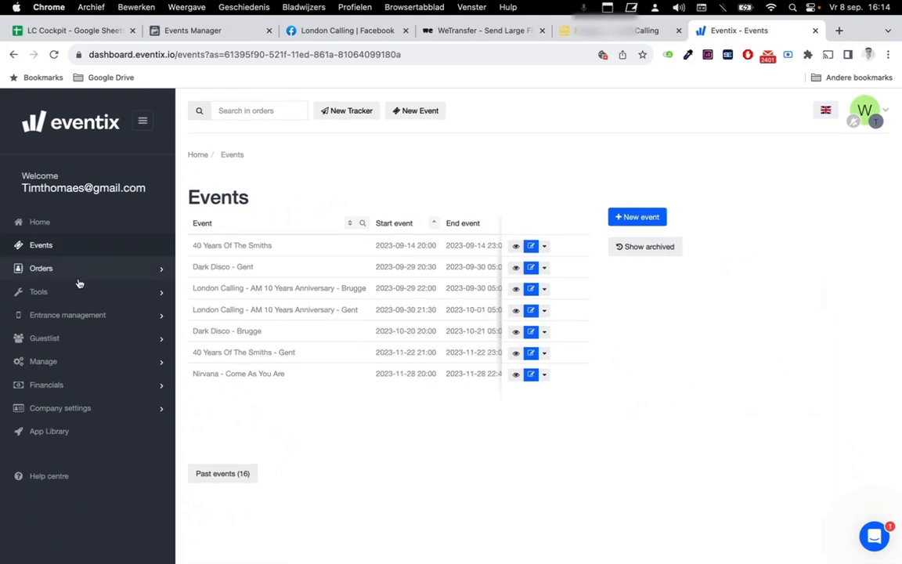
{"action": "left_click", "coordinate": [78, 279]}
{"action": "left_click", "coordinate": [77, 292]}
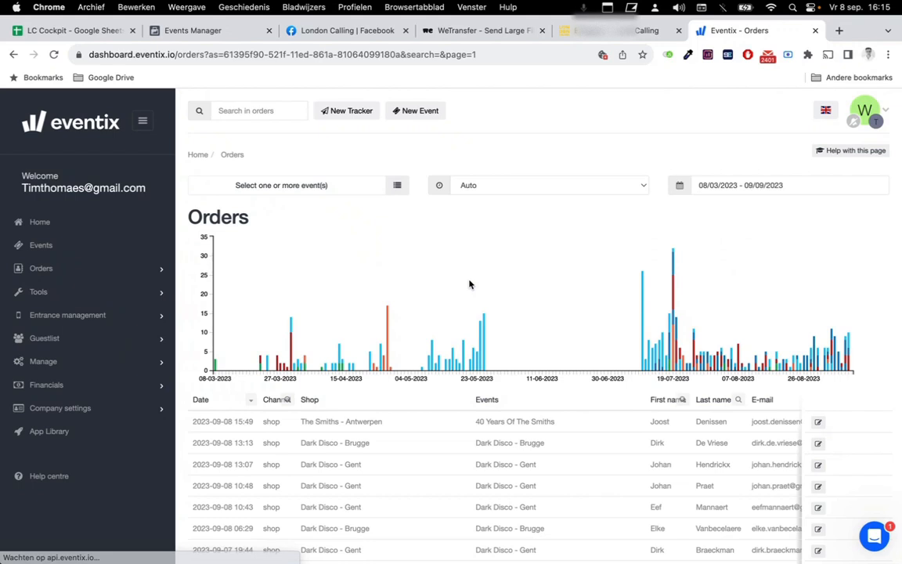
Limit the orders chart to the last week and check the ticket breakdowns for 8 and 1 September 2023.
{"action": "left_click", "coordinate": [774, 185]}
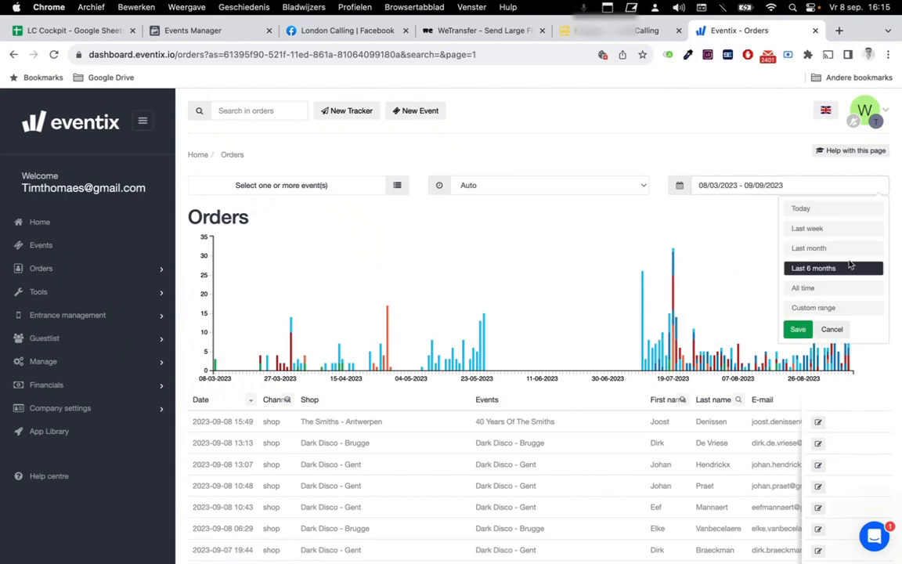
{"action": "left_click", "coordinate": [813, 228]}
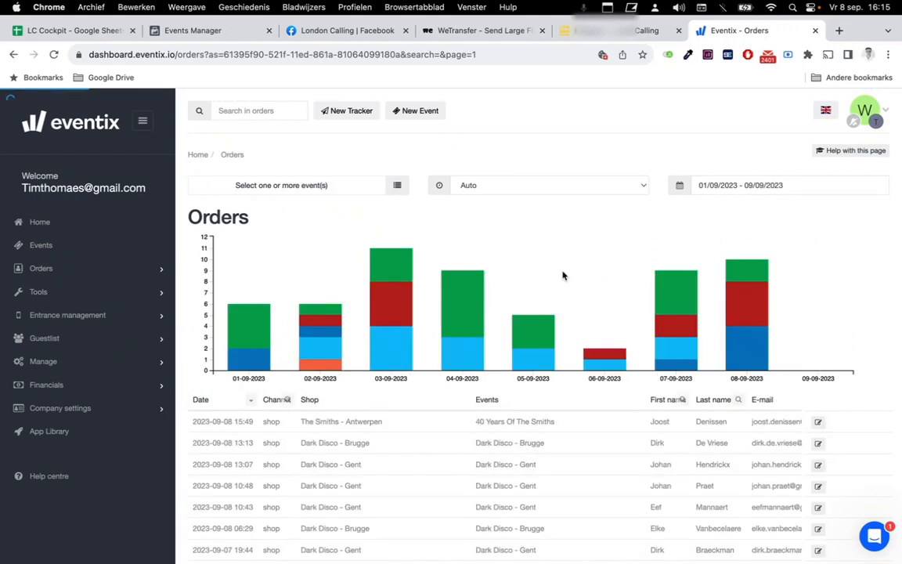
{"action": "mouse_move", "coordinate": [744, 367]}
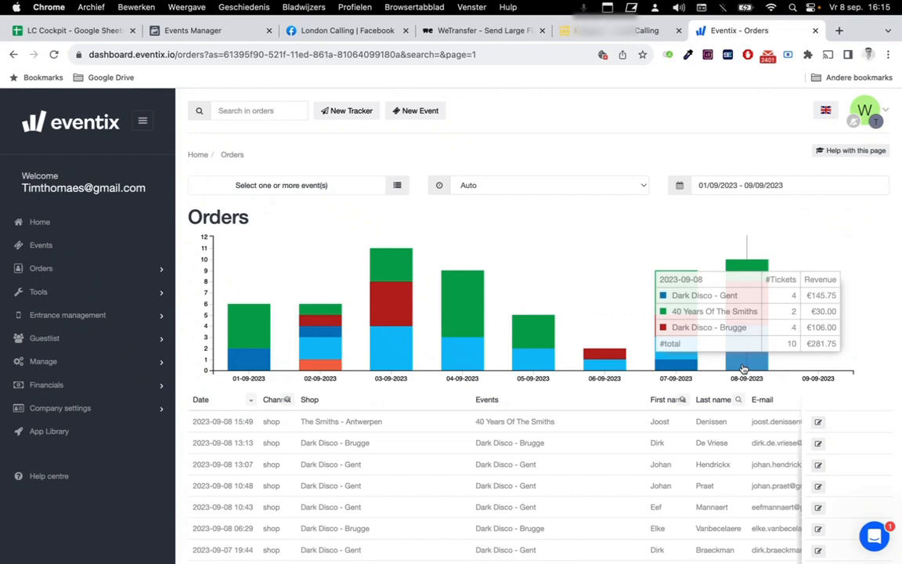
{"action": "mouse_move", "coordinate": [240, 336]}
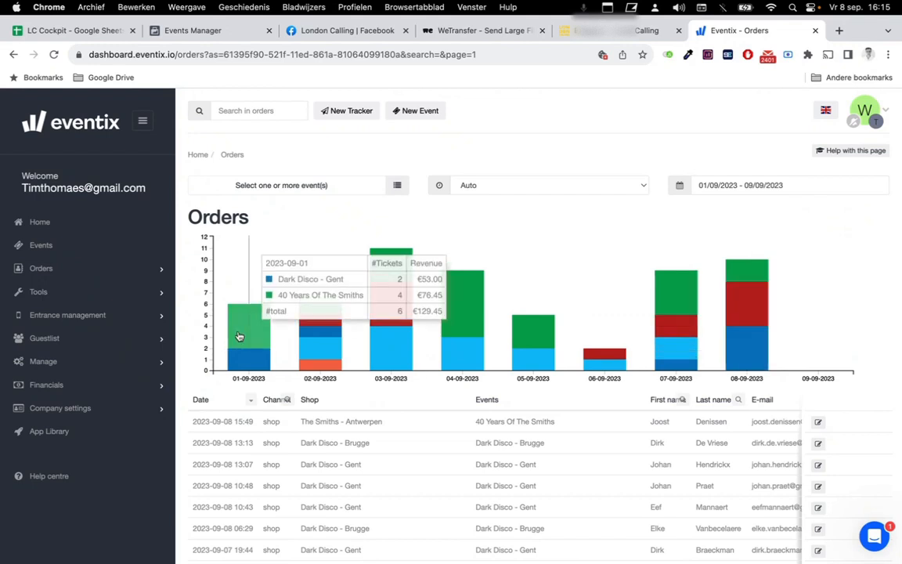
Examine the tickets sold and revenue per event for each day from 01-09-2023 to 07-09-2023 in the Orders chart.
{"action": "mouse_move", "coordinate": [324, 332]}
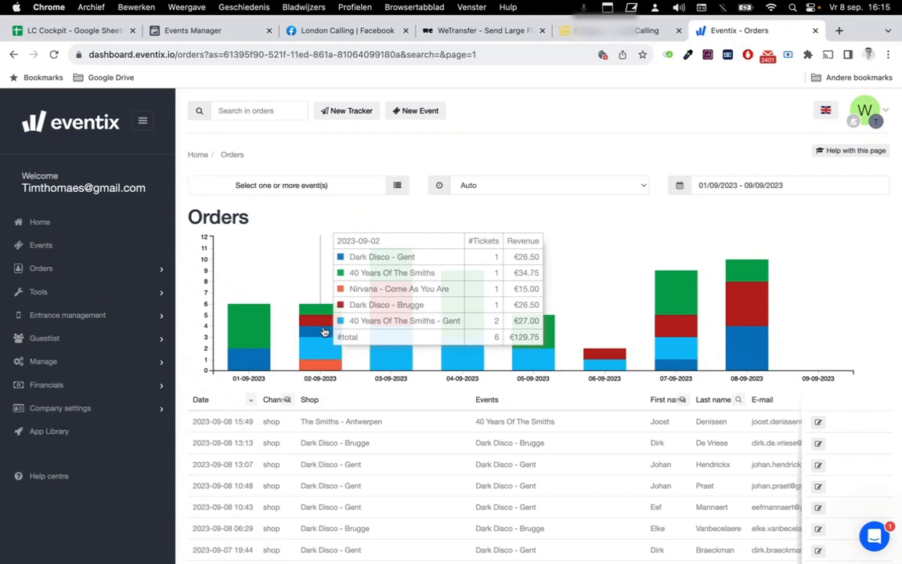
{"action": "mouse_move", "coordinate": [410, 342]}
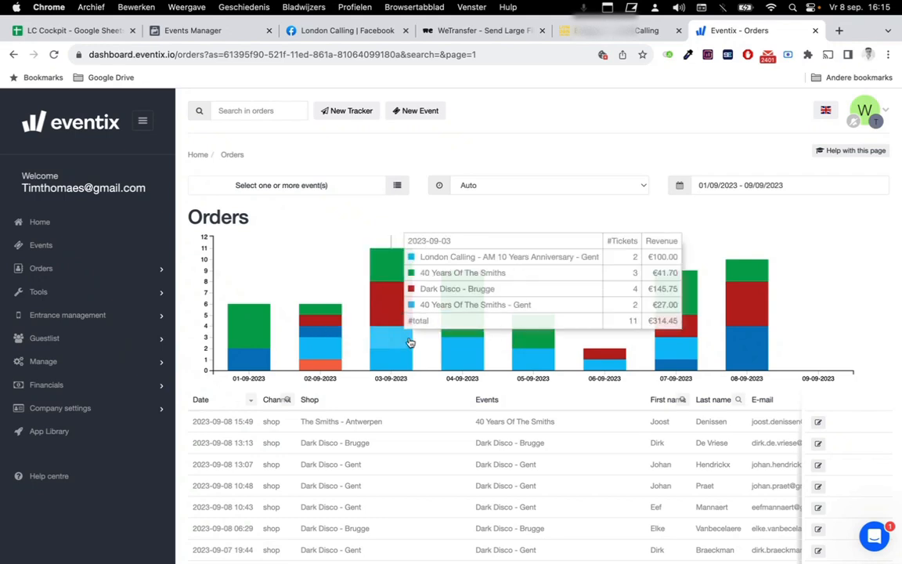
{"action": "mouse_move", "coordinate": [467, 366]}
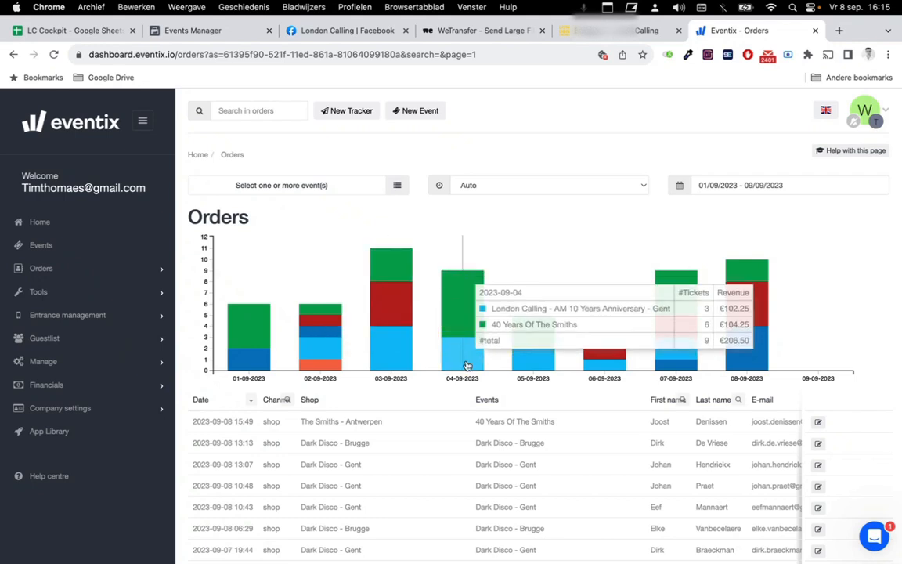
{"action": "mouse_move", "coordinate": [529, 366]}
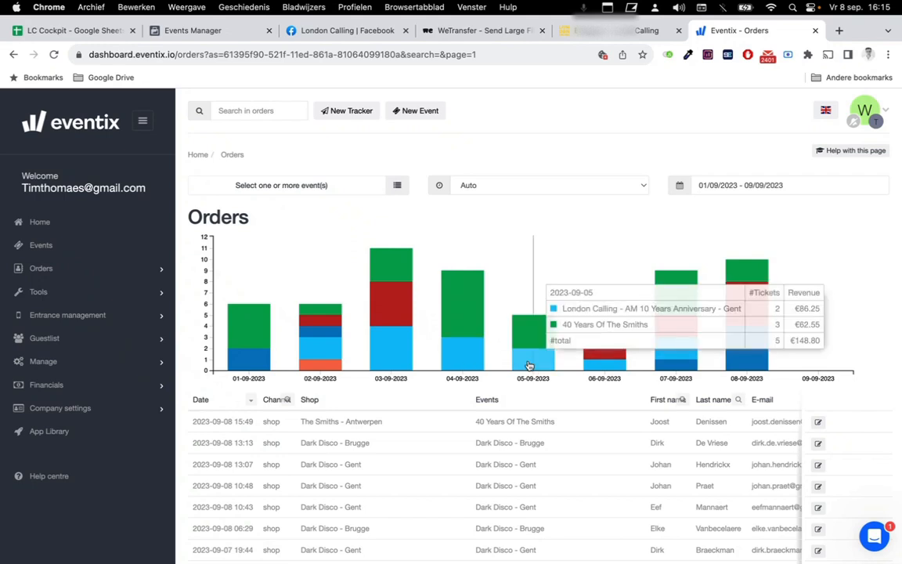
{"action": "mouse_move", "coordinate": [604, 364]}
{"action": "mouse_move", "coordinate": [686, 364]}
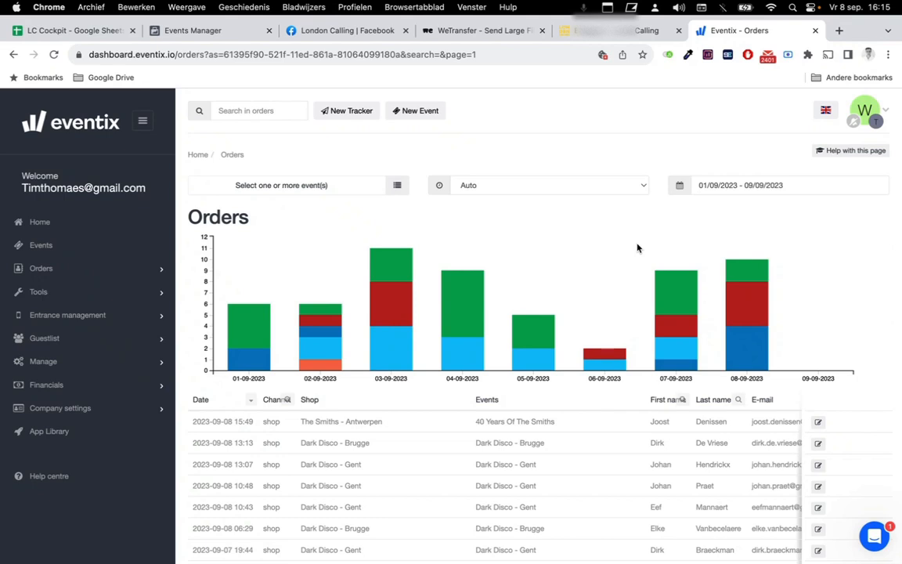
Switch to Events Manager and inspect the PageView event's details for London Calling Ticket Traffic.
{"action": "key", "text": "ctrl+Up"}
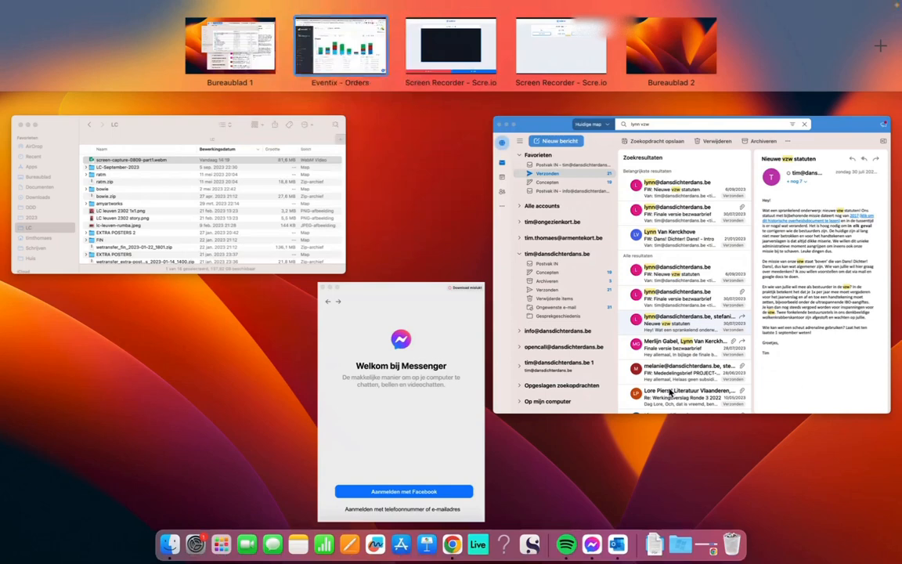
{"action": "left_click", "coordinate": [365, 79]}
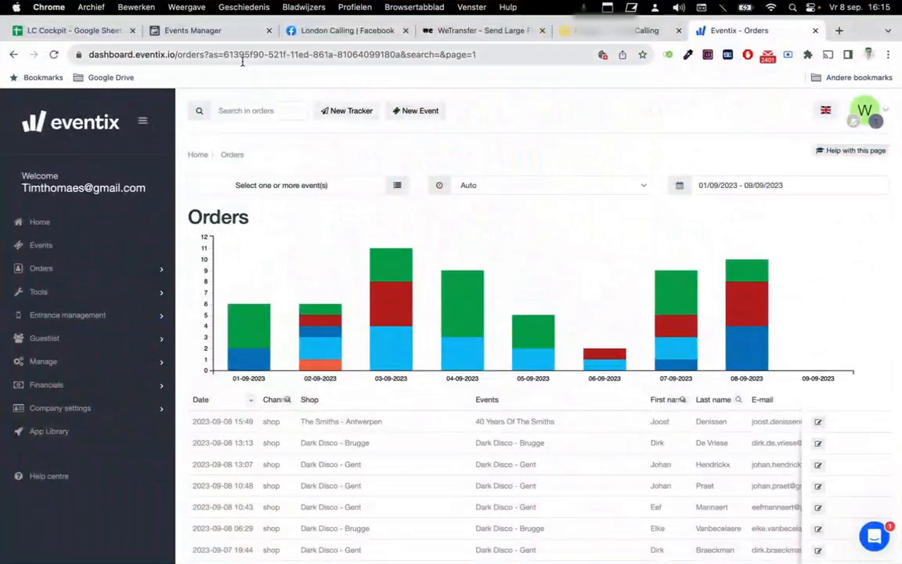
{"action": "left_click", "coordinate": [161, 30]}
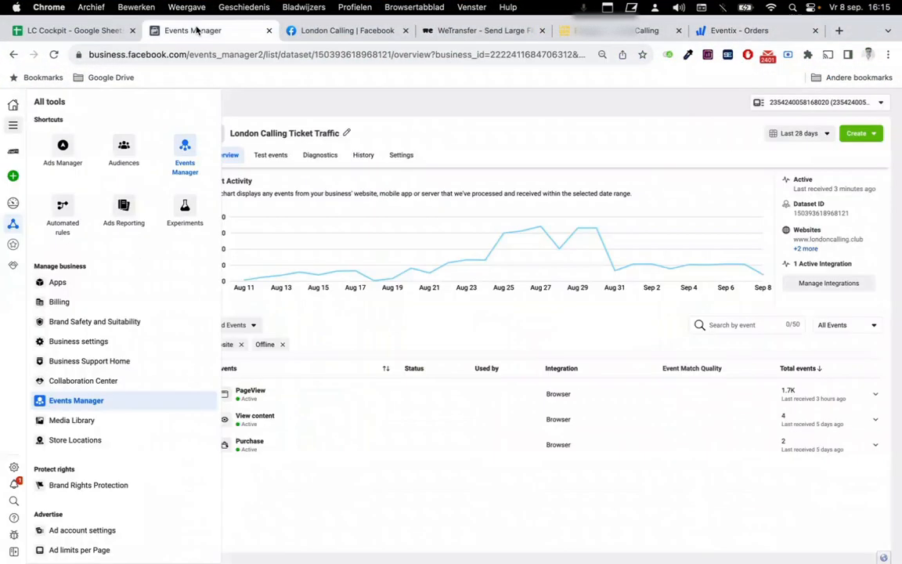
{"action": "left_click", "coordinate": [334, 394]}
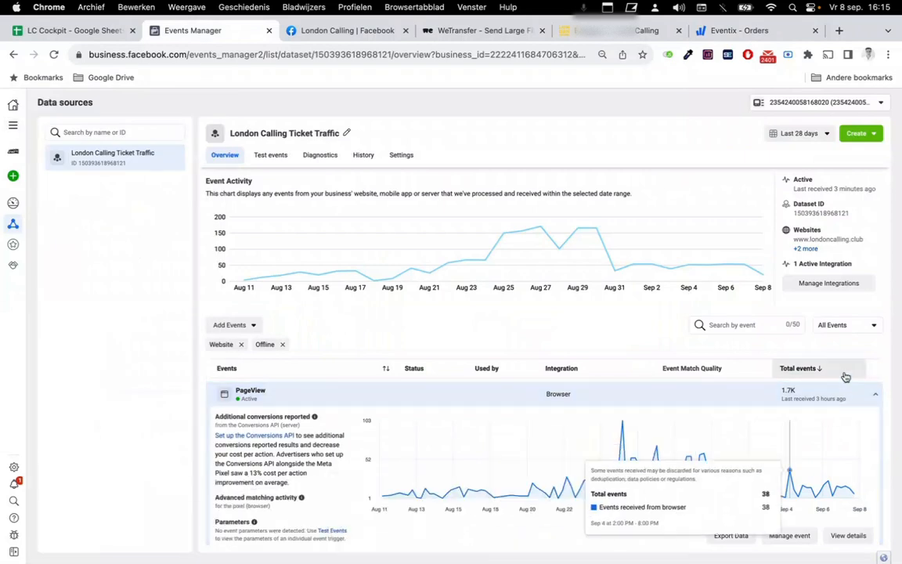
{"action": "scroll", "coordinate": [693, 419], "scroll_direction": "down", "scroll_amount": 3}
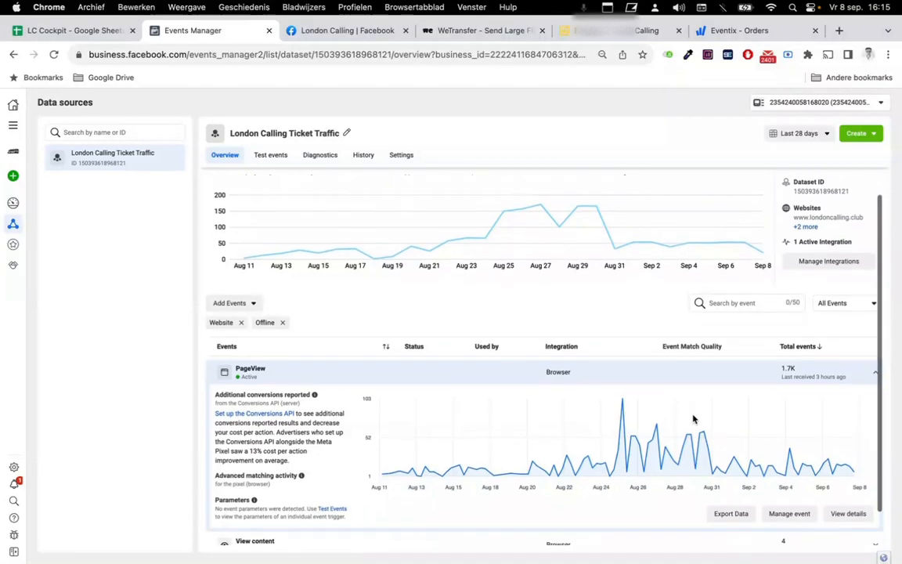
{"action": "scroll", "coordinate": [693, 419], "scroll_direction": "up", "scroll_amount": 2}
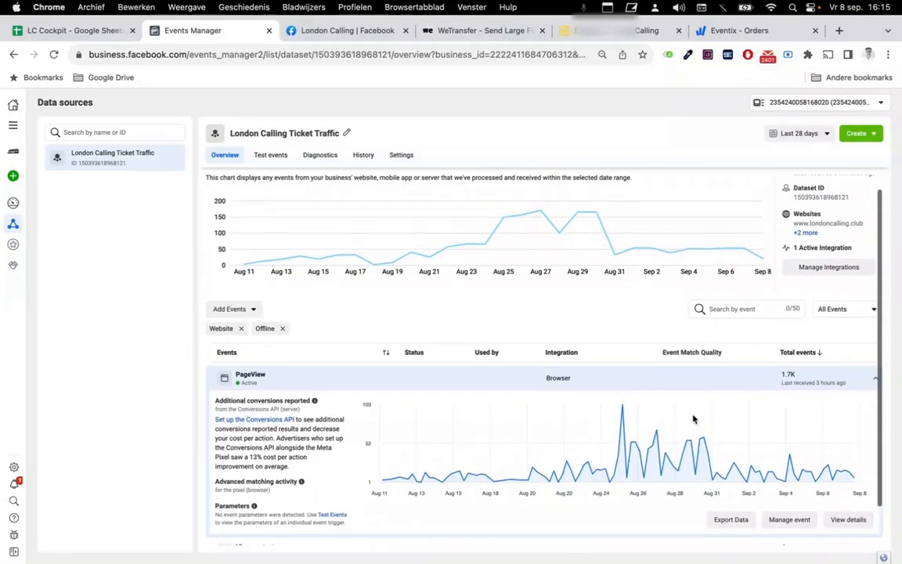
{"action": "mouse_move", "coordinate": [17, 269]}
{"action": "left_click", "coordinate": [25, 247]}
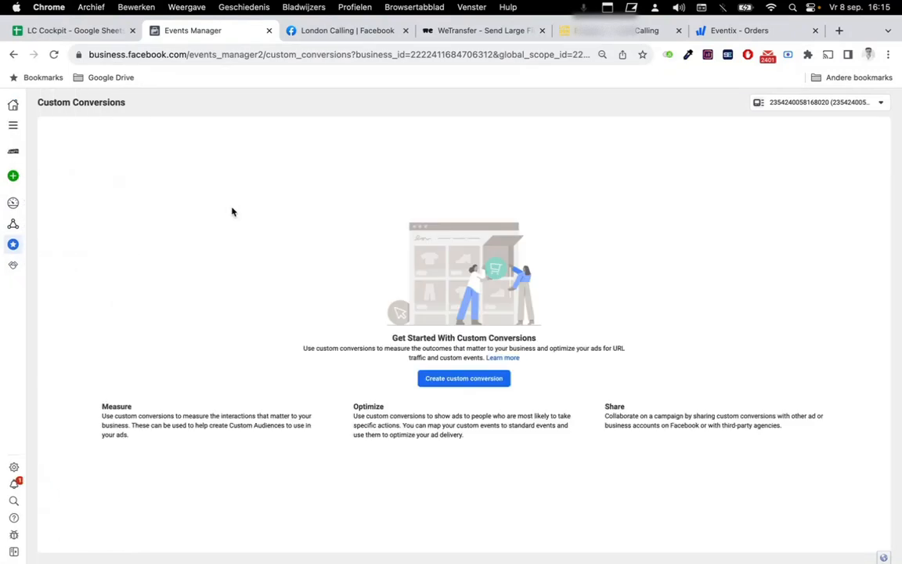
{"action": "left_click", "coordinate": [13, 54]}
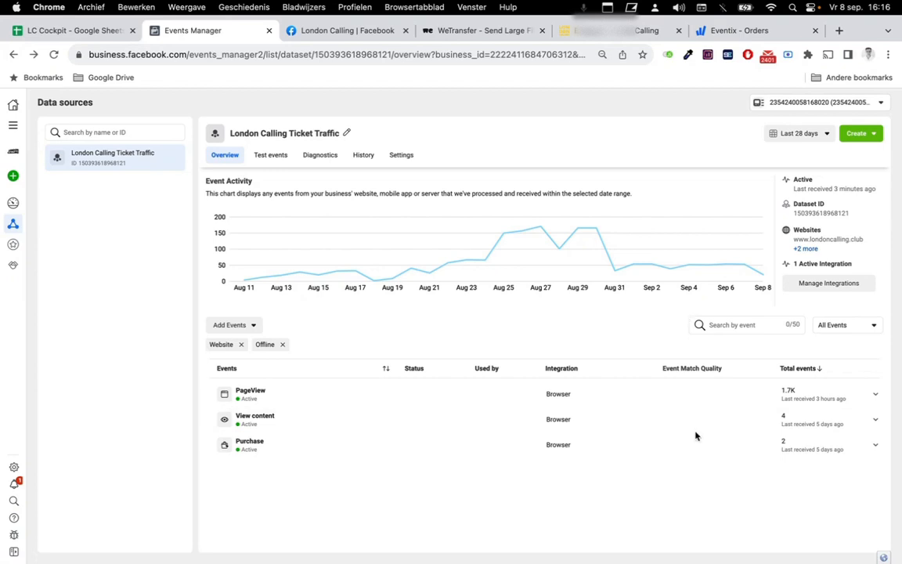
Review the PageView event's details and limit the London Calling Ticket Traffic data to the last 7 days.
{"action": "left_click", "coordinate": [744, 394]}
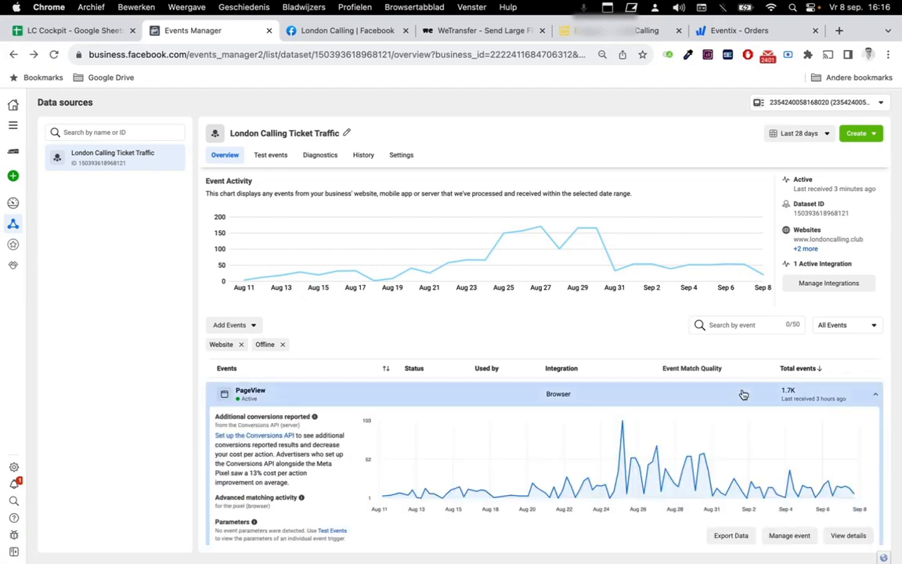
{"action": "scroll", "coordinate": [743, 394], "scroll_direction": "down", "scroll_amount": 2}
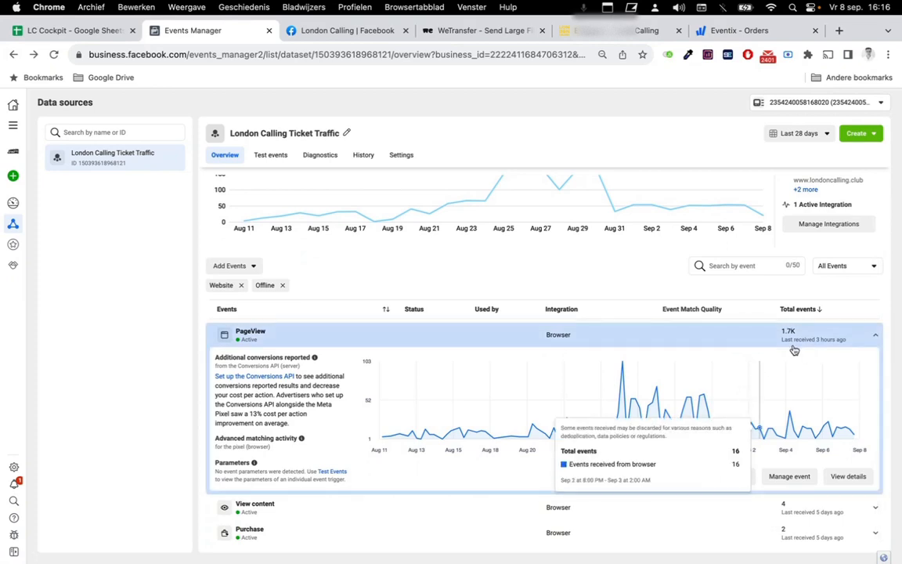
{"action": "scroll", "coordinate": [793, 346], "scroll_direction": "up", "scroll_amount": 2}
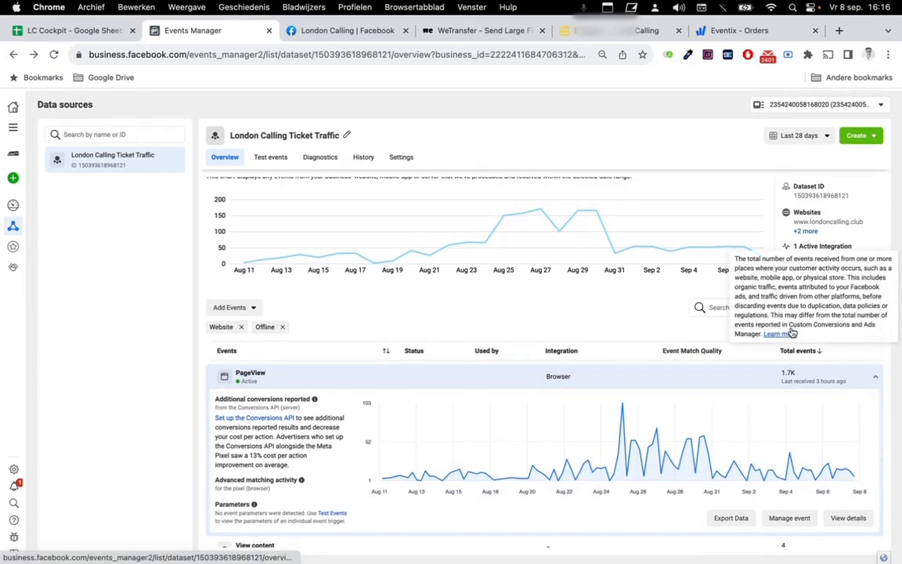
{"action": "left_click", "coordinate": [819, 138]}
{"action": "left_click", "coordinate": [817, 199]}
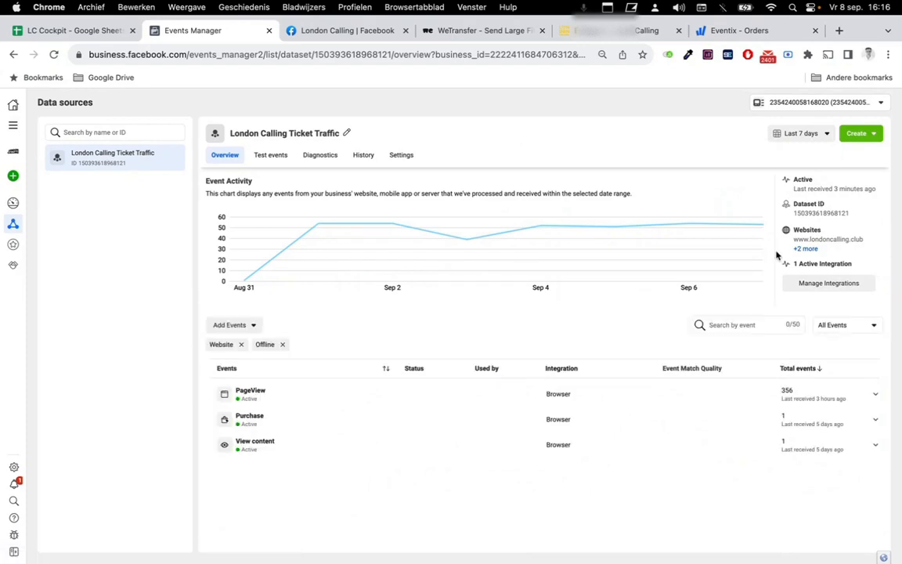
Calculate 356/52 and its inverse 52/356 in a new browser tab, clearing each expression.
{"action": "left_click", "coordinate": [838, 30]}
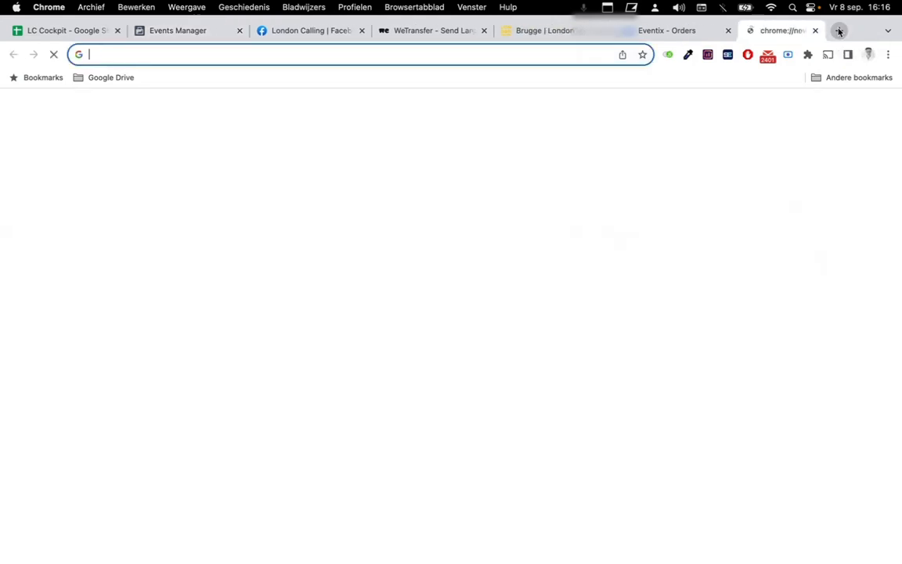
{"action": "type", "text": "356/52"}
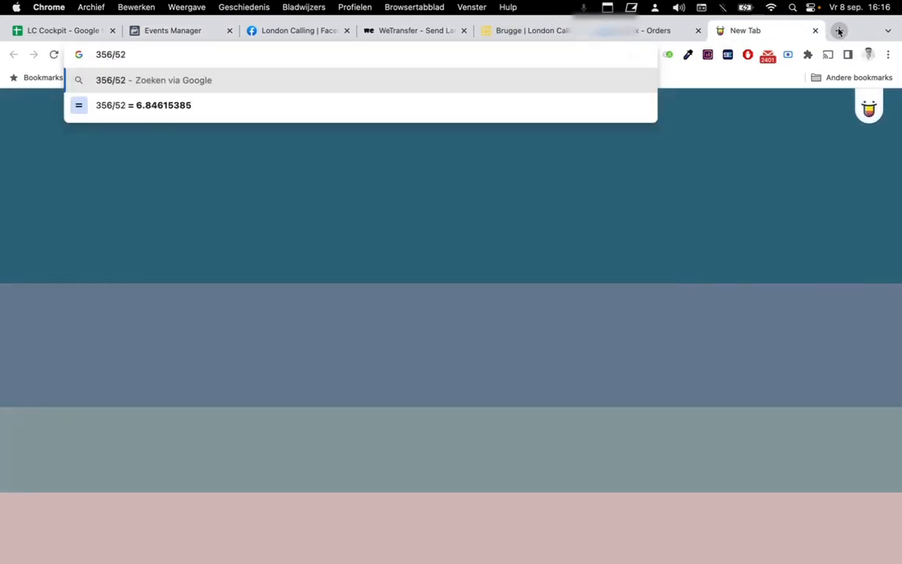
{"action": "key", "text": "BackSpace"}
{"action": "key", "text": "BackSpace"}
{"action": "key", "text": "BackSpace"}
{"action": "key", "text": "BackSpace"}
{"action": "key", "text": "BackSpace"}
{"action": "key", "text": "BackSpace"}
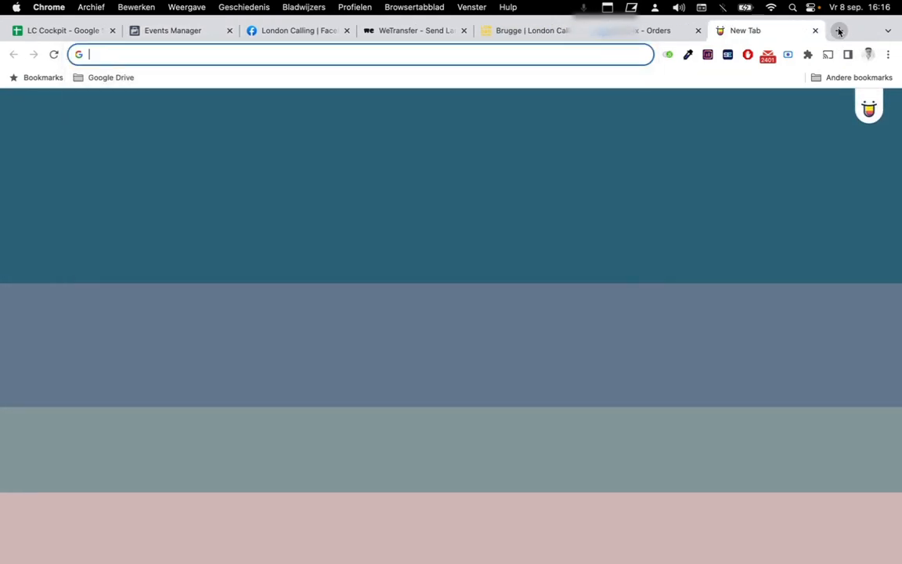
{"action": "type", "text": "52/356"}
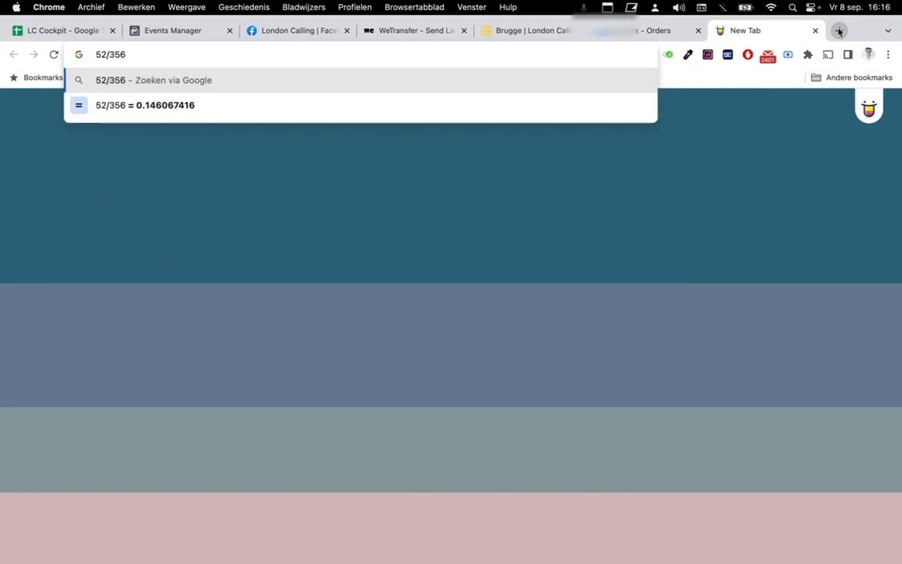
{"action": "key", "text": "super+a"}
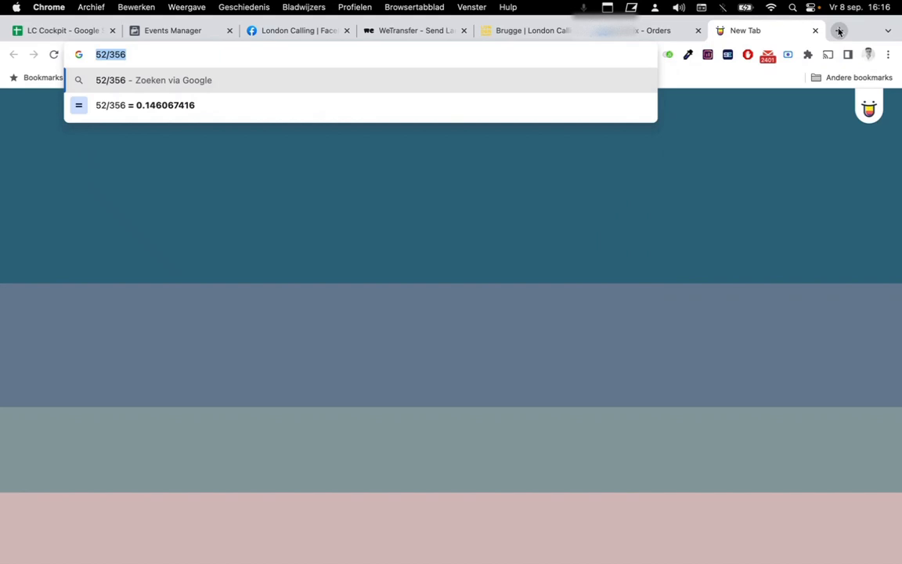
{"action": "key", "text": "BackSpace"}
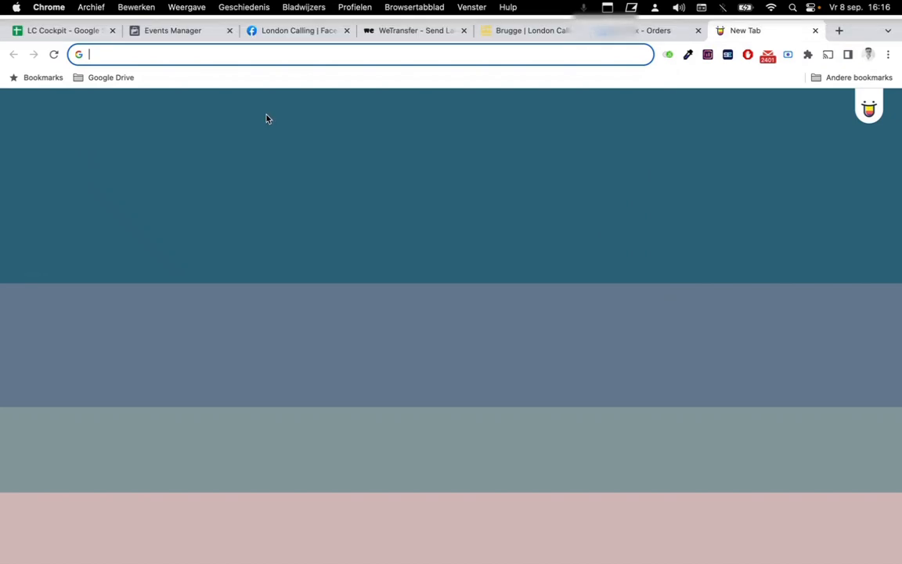
Go back to the LC Cockpit spreadsheet and review the page-view plans for The Smiths gig and LC Bruges on the Strategy sheet.
{"action": "left_click", "coordinate": [202, 35]}
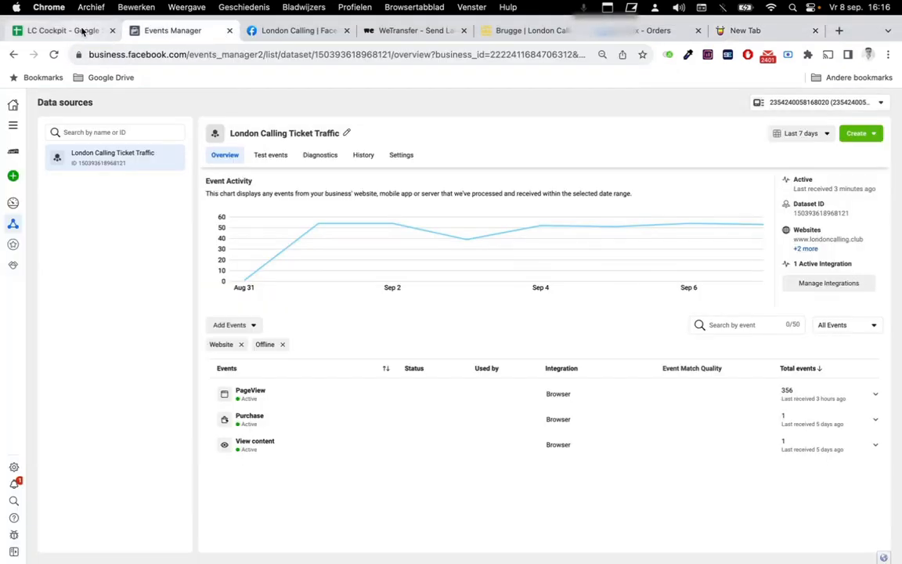
{"action": "left_click", "coordinate": [81, 30]}
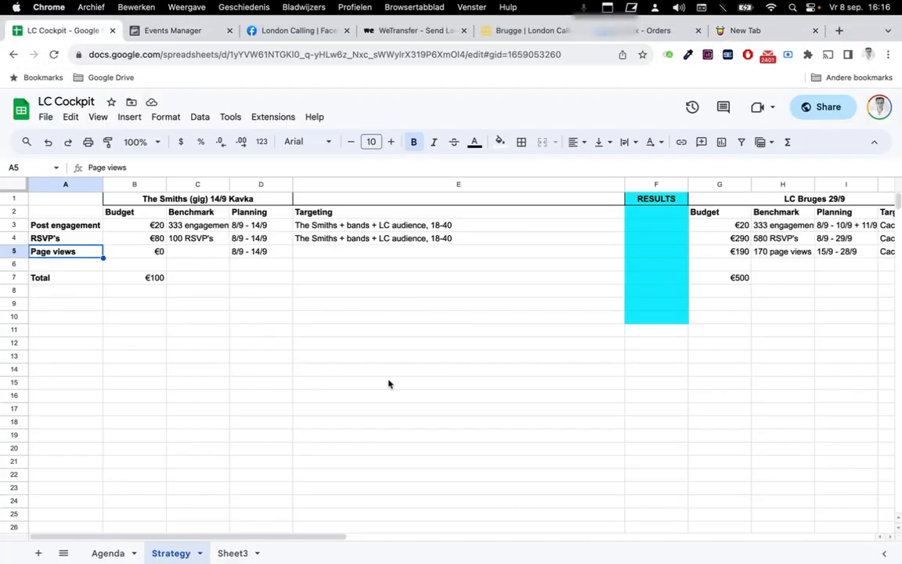
{"action": "left_click", "coordinate": [181, 252]}
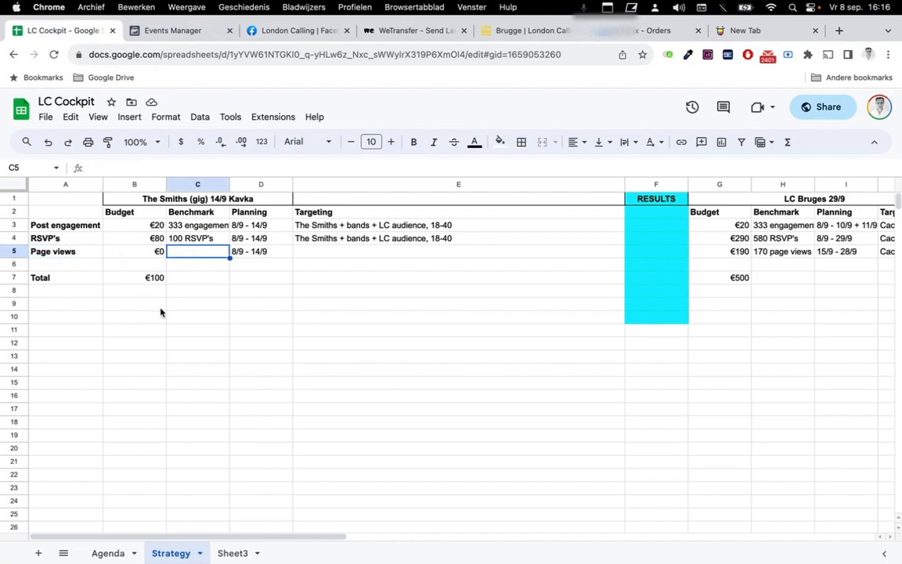
{"action": "scroll", "coordinate": [169, 283], "scroll_direction": "right", "scroll_amount": 2}
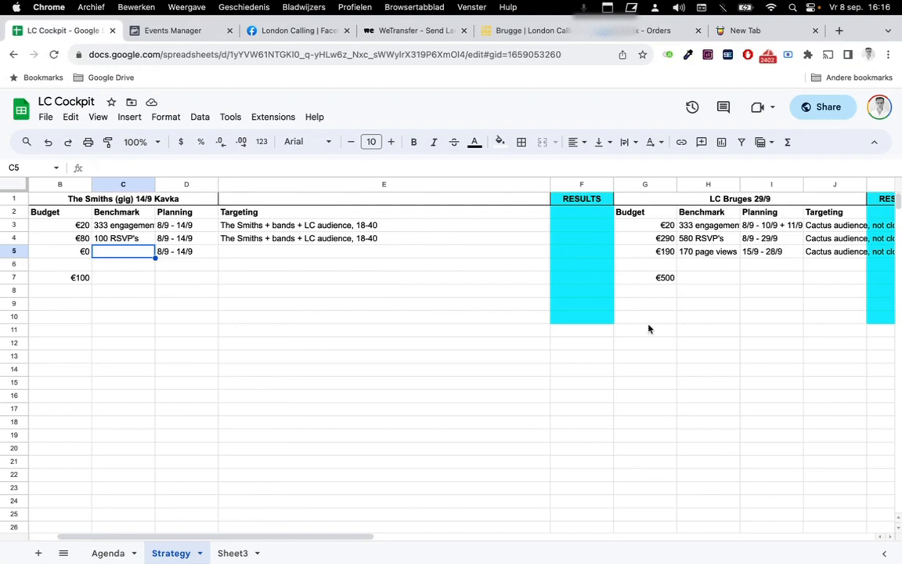
{"action": "scroll", "coordinate": [662, 313], "scroll_direction": "right", "scroll_amount": 2}
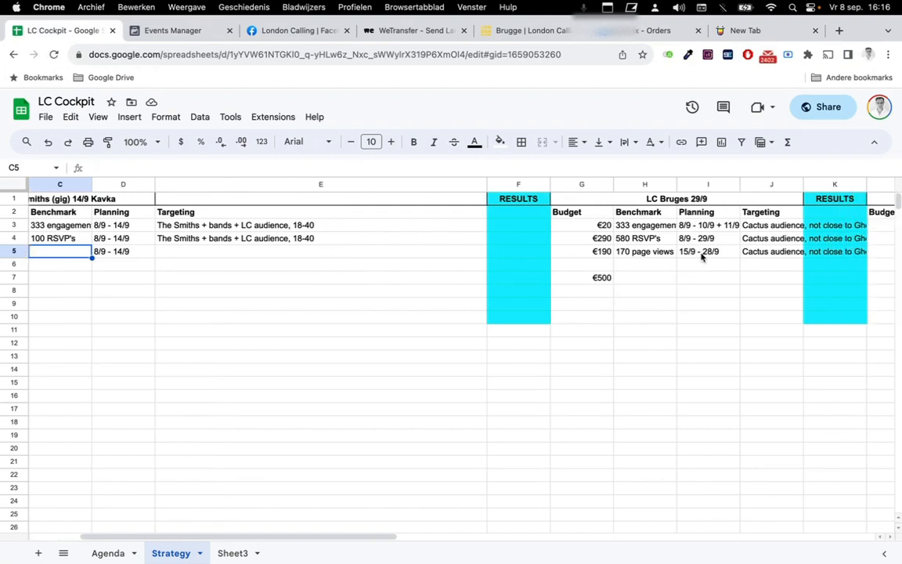
Calculate =170*0.14 in cell H6 below the LC Bruges page-view benchmark and clear the cell.
{"action": "left_click", "coordinate": [656, 265]}
{"action": "type", "text": "="}
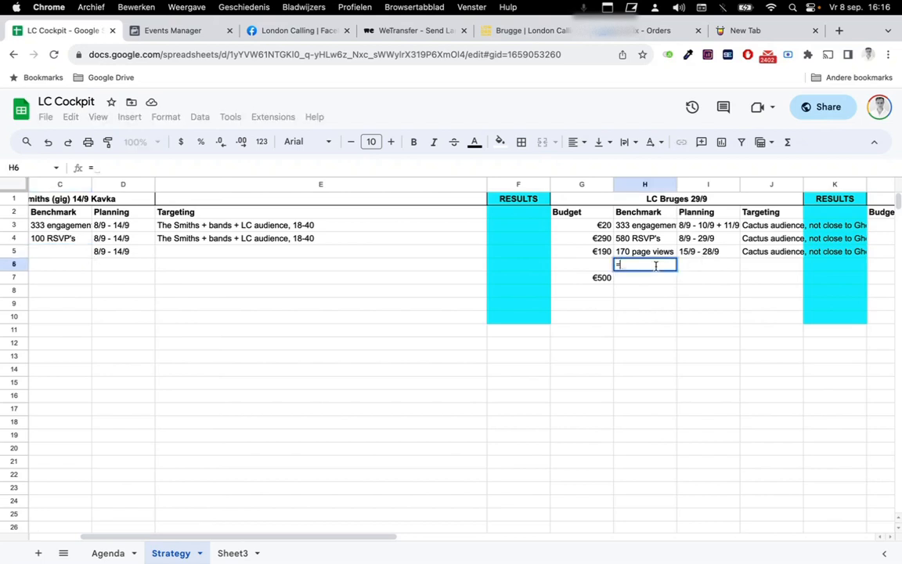
{"action": "type", "text": "170*0.14"}
{"action": "key", "text": "Return"}
{"action": "key", "text": "Up"}
{"action": "key", "text": "Delete"}
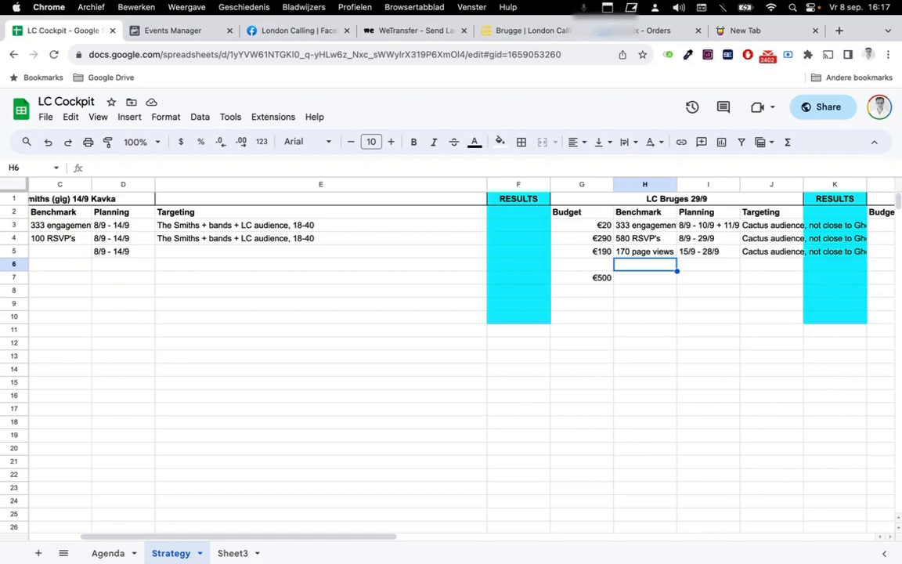
Review the event plans across the Strategy sheet and select The Smiths gig's page-view row, A5:D5.
{"action": "scroll", "coordinate": [802, 380], "scroll_direction": "right", "scroll_amount": 10}
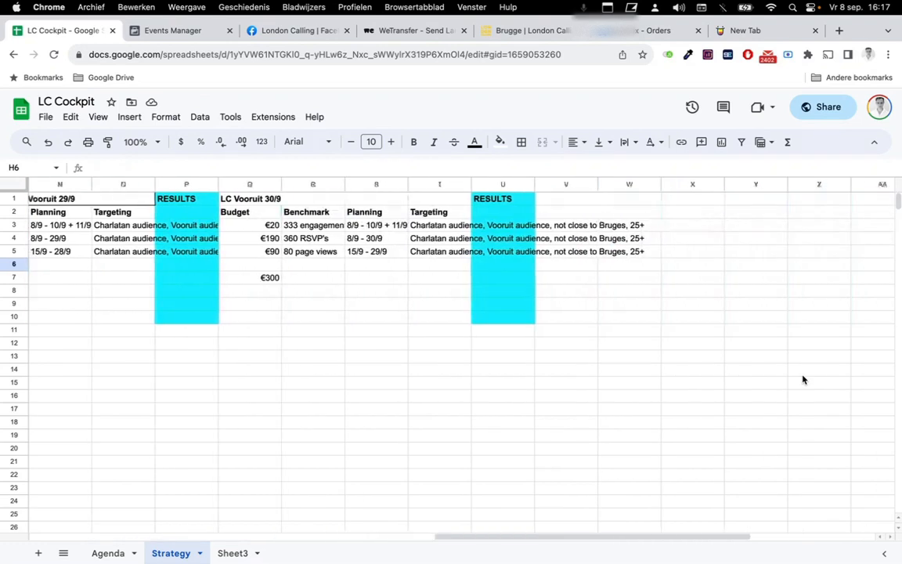
{"action": "scroll", "coordinate": [802, 380], "scroll_direction": "left", "scroll_amount": 10}
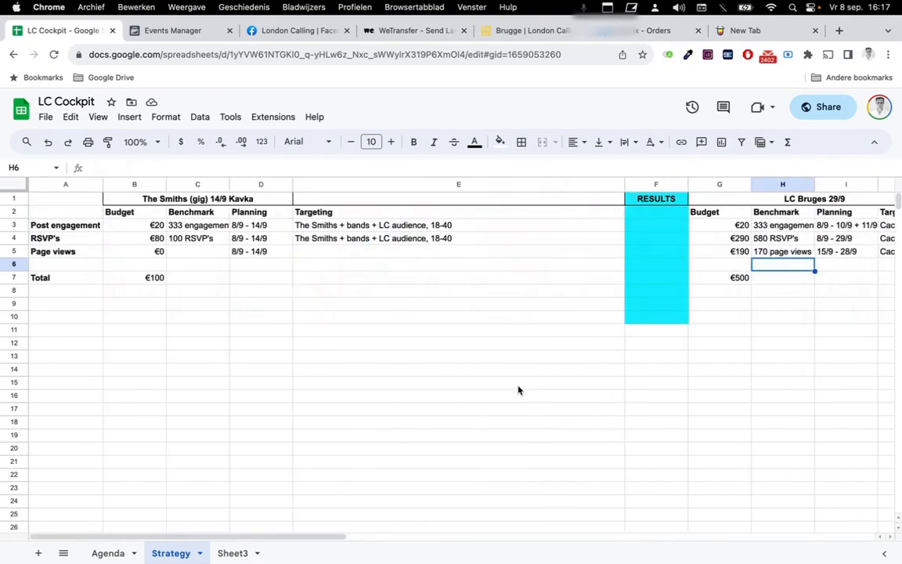
{"action": "scroll", "coordinate": [517, 390], "scroll_direction": "right", "scroll_amount": 8}
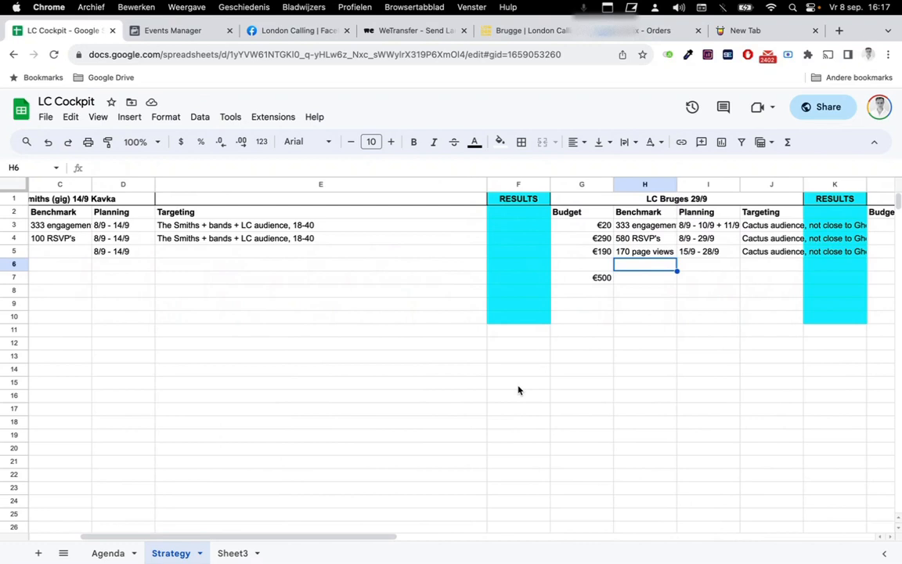
{"action": "scroll", "coordinate": [518, 390], "scroll_direction": "left", "scroll_amount": 8}
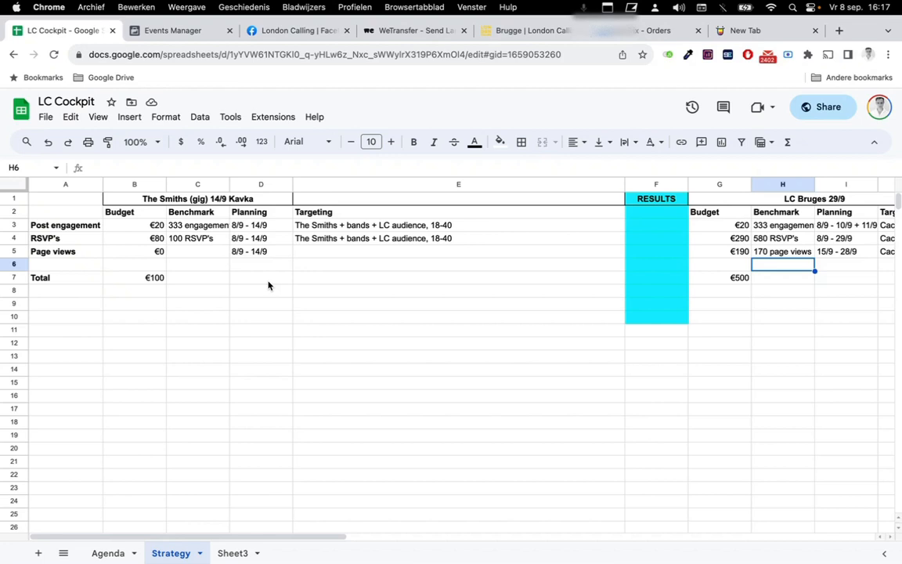
{"action": "left_click_drag", "start_coordinate": [61, 254], "coordinate": [288, 258]}
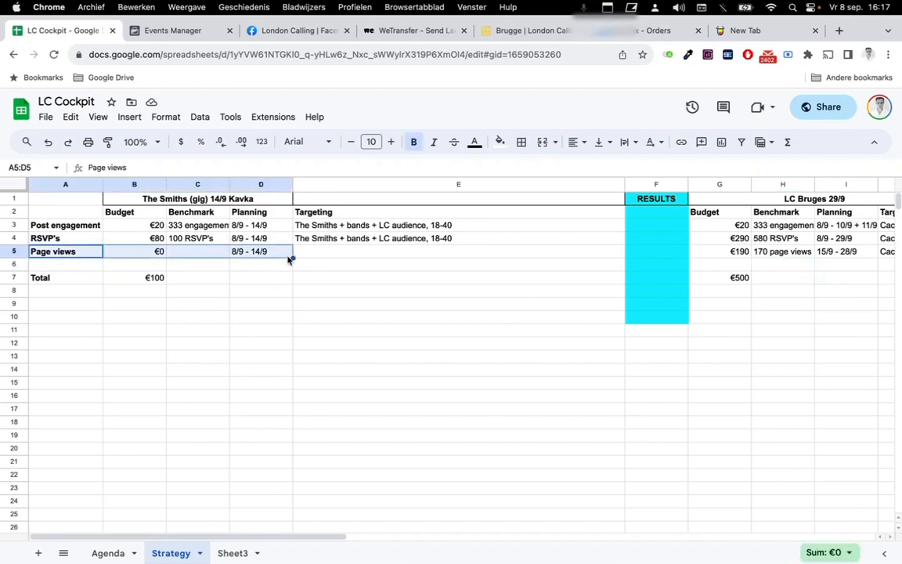
Read the full page-view targeting of Dark Disco Vooruit and LC Vooruit on the Strategy sheet.
{"action": "left_click", "coordinate": [427, 358]}
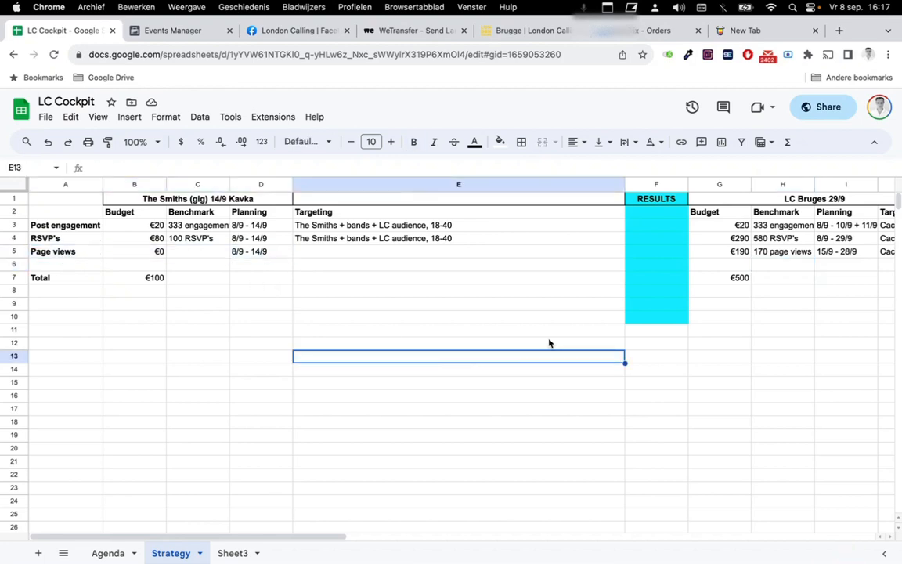
{"action": "scroll", "coordinate": [549, 343], "scroll_direction": "right", "scroll_amount": 10}
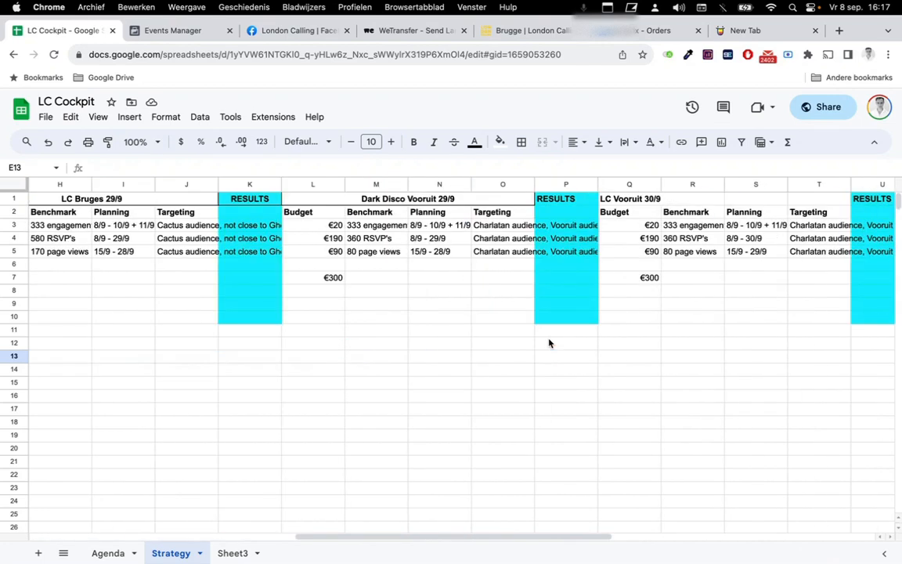
{"action": "double_click", "coordinate": [506, 253]}
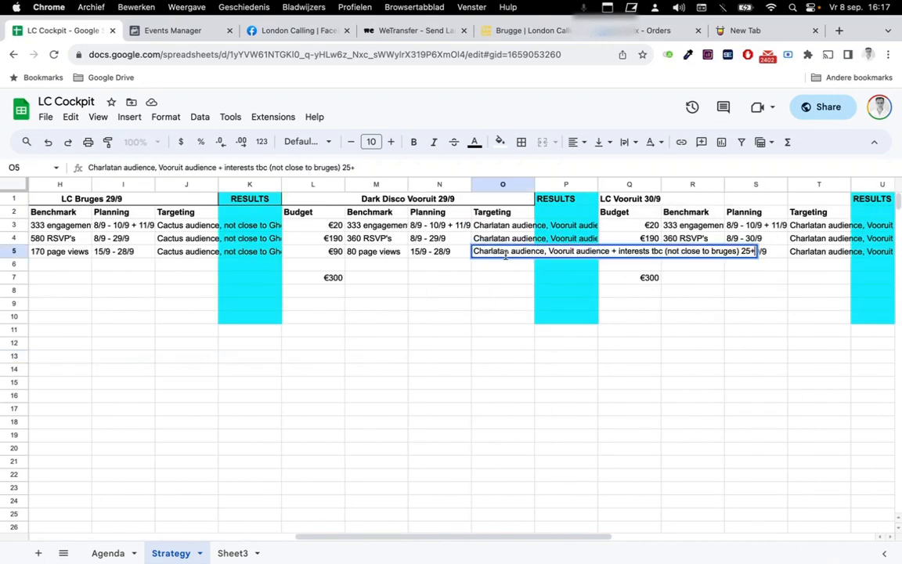
{"action": "key", "text": "Return"}
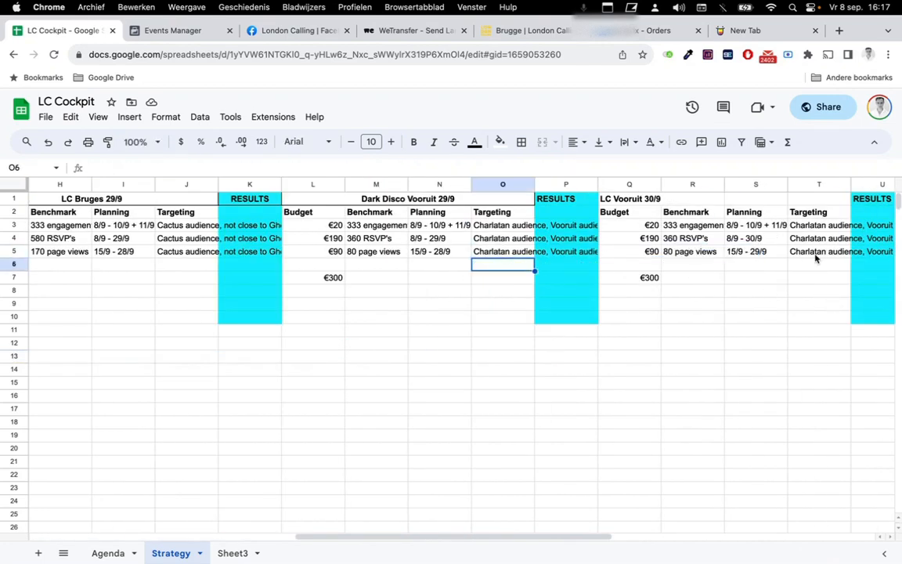
{"action": "scroll", "coordinate": [815, 259], "scroll_direction": "right", "scroll_amount": 3}
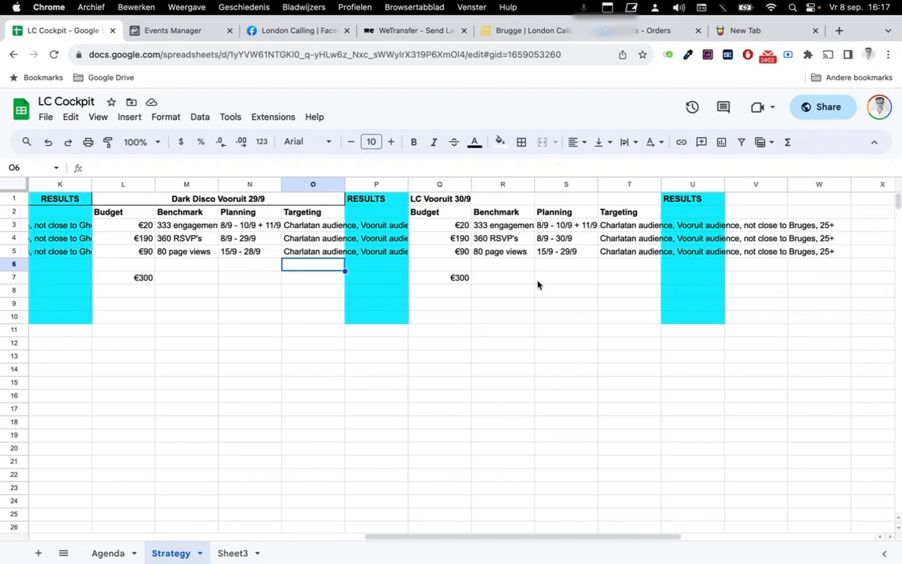
Switch to the Meta business tab, open the Audiences overview and search it for "charlatan".
{"action": "left_click", "coordinate": [180, 30]}
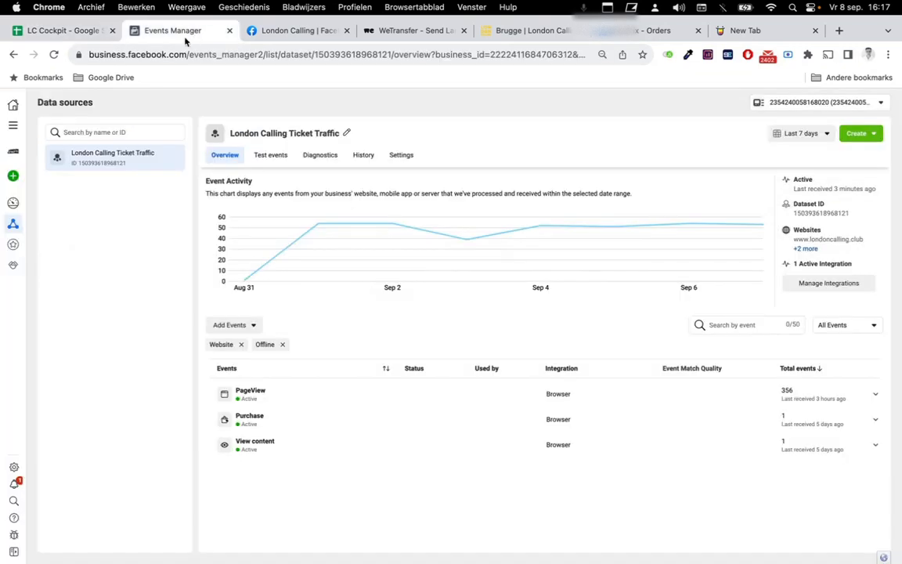
{"action": "left_click", "coordinate": [12, 126]}
{"action": "left_click", "coordinate": [112, 153]}
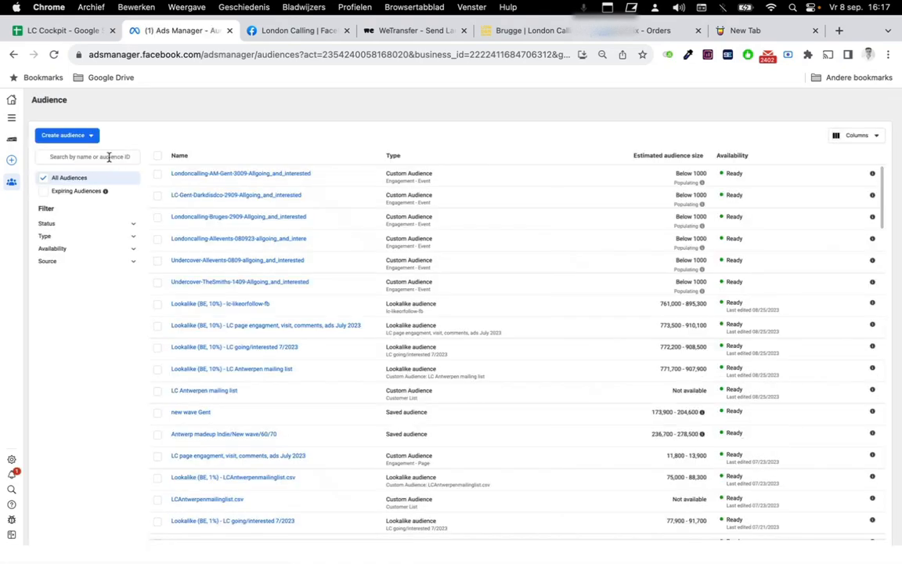
{"action": "left_click", "coordinate": [109, 157]}
{"action": "type", "text": "charlatan"}
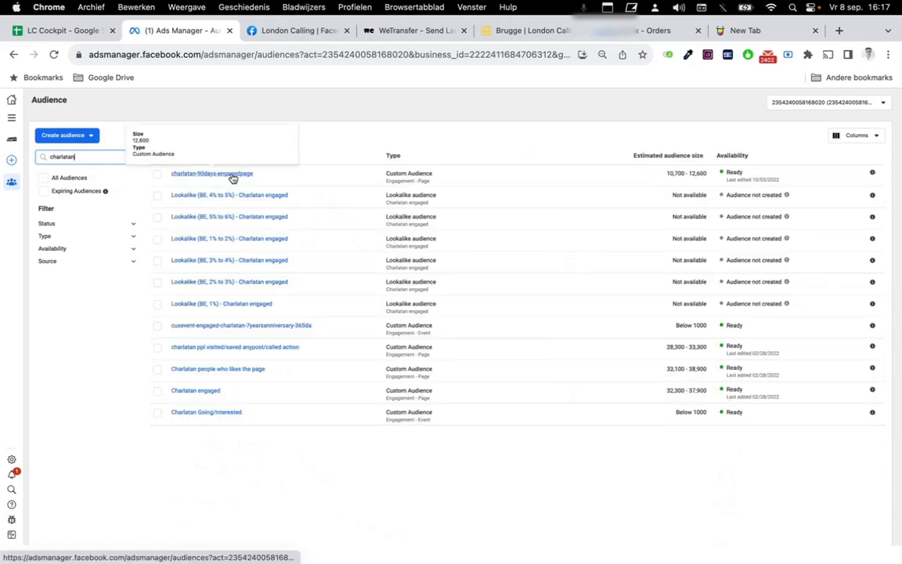
Search the audiences for "vooruit" and "viernulvier", and check the size of the FB VIERNULVIER interactie 365d audience.
{"action": "double_click", "coordinate": [68, 156]}
{"action": "type", "text": "vooruit"}
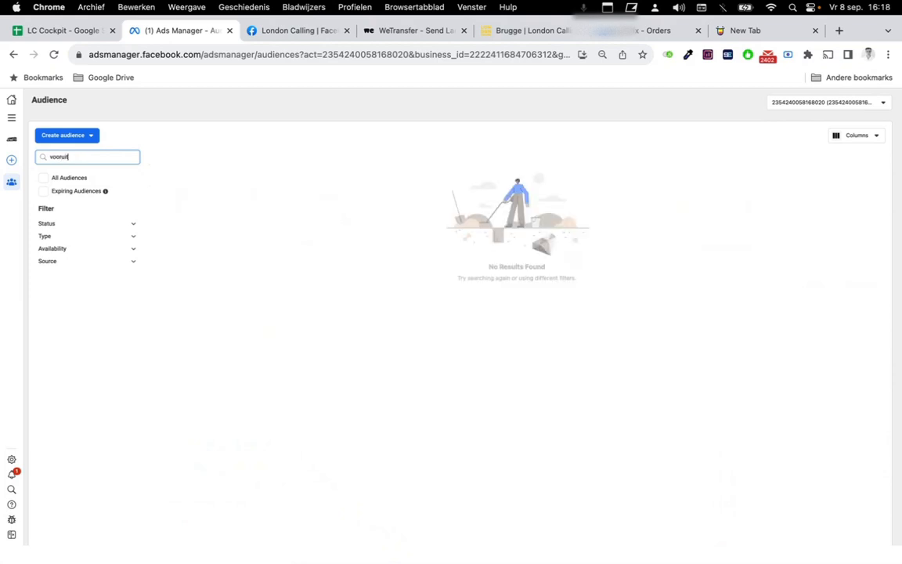
{"action": "double_click", "coordinate": [71, 156]}
{"action": "key", "text": "BackSpace"}
{"action": "type", "text": "viernulvier"}
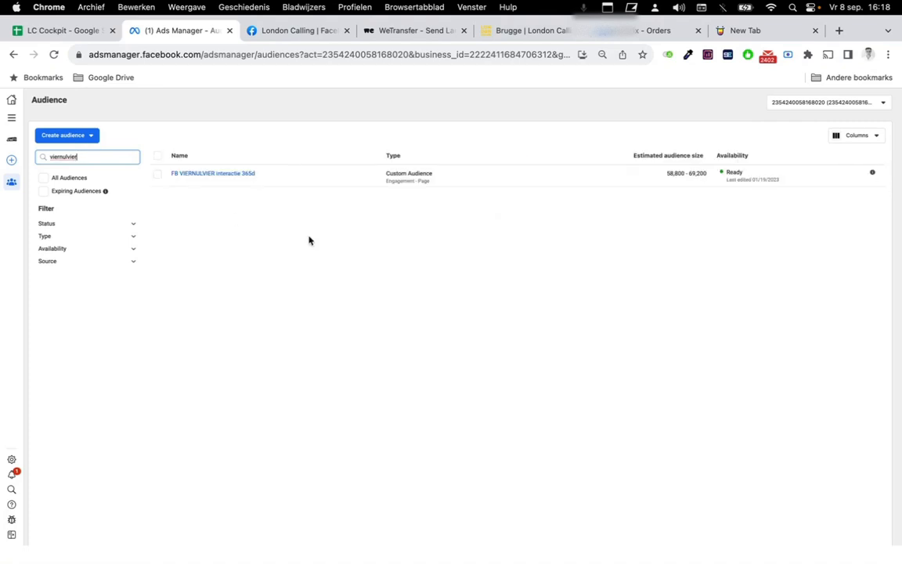
{"action": "mouse_move", "coordinate": [224, 179]}
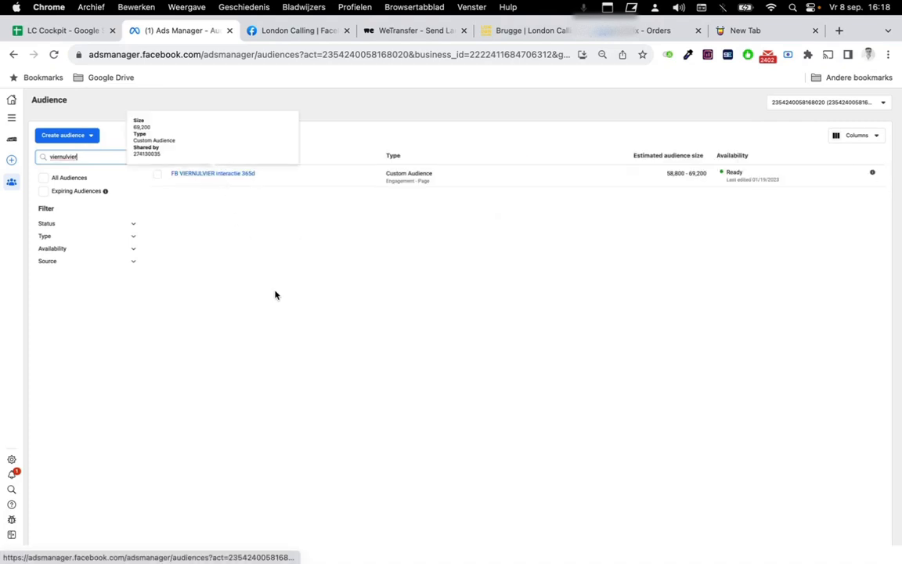
Go back to the LC Cockpit spreadsheet and review the Agenda sheet's event, audience and ad account details, particularly the LC Bruges row.
{"action": "left_click", "coordinate": [79, 31]}
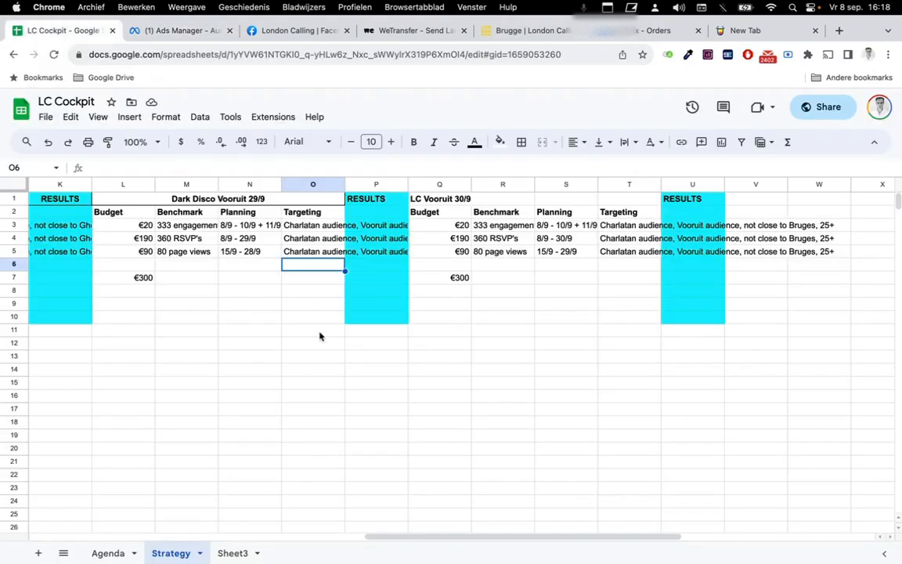
{"action": "scroll", "coordinate": [320, 337], "scroll_direction": "left", "scroll_amount": 10}
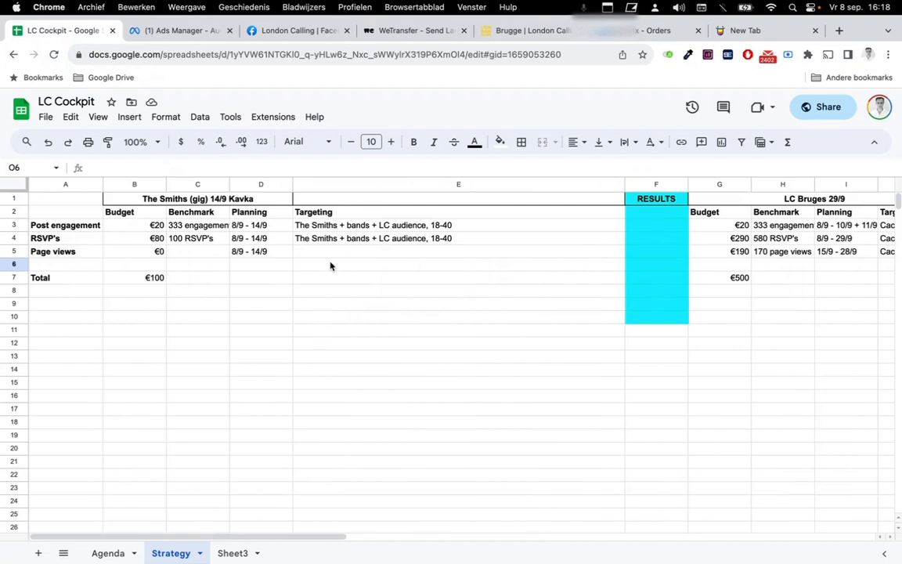
{"action": "left_click", "coordinate": [395, 332]}
{"action": "right_click", "coordinate": [199, 499]}
{"action": "left_click", "coordinate": [106, 553]}
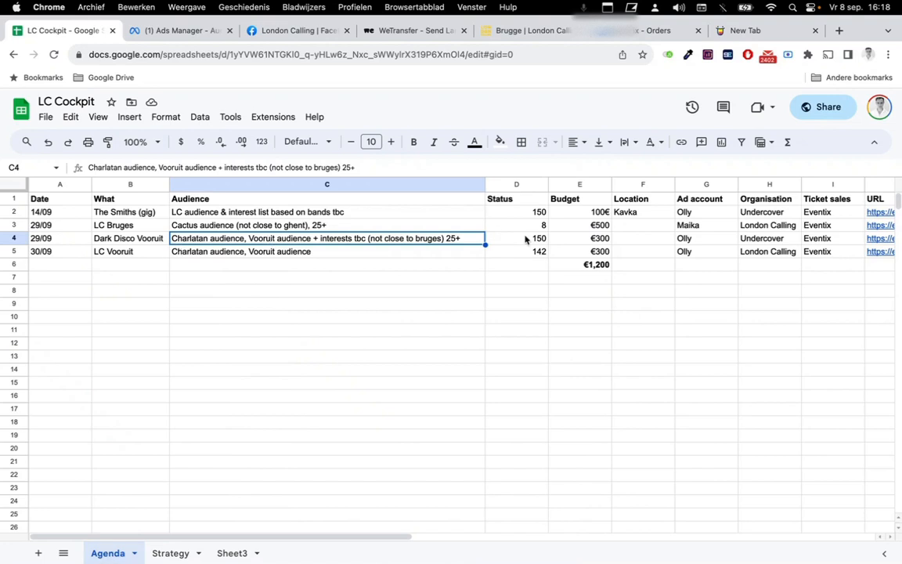
{"action": "scroll", "coordinate": [525, 239], "scroll_direction": "right", "scroll_amount": 3}
{"action": "scroll", "coordinate": [525, 239], "scroll_direction": "left", "scroll_amount": 3}
{"action": "scroll", "coordinate": [527, 242], "scroll_direction": "right", "scroll_amount": 1}
{"action": "scroll", "coordinate": [528, 242], "scroll_direction": "left", "scroll_amount": 1}
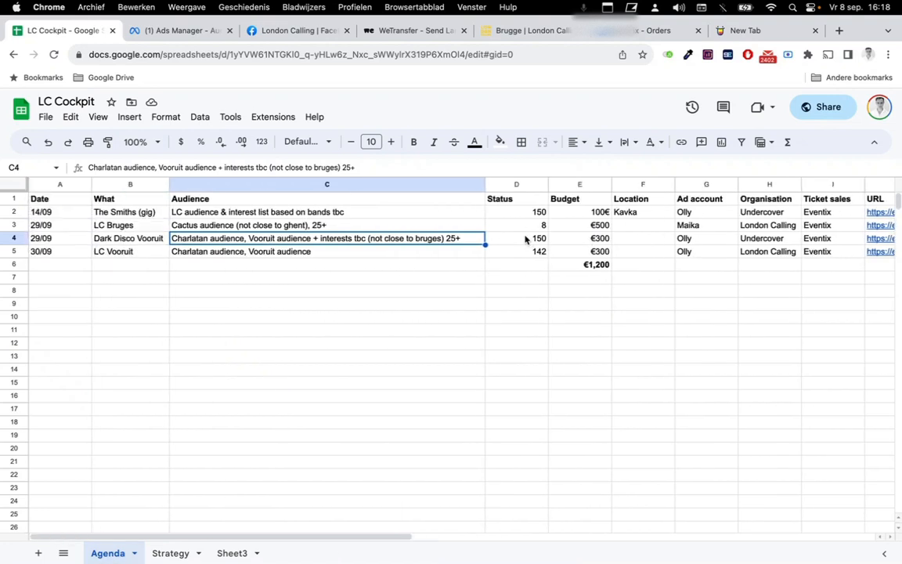
{"action": "left_click", "coordinate": [53, 227]}
{"action": "left_click", "coordinate": [123, 228]}
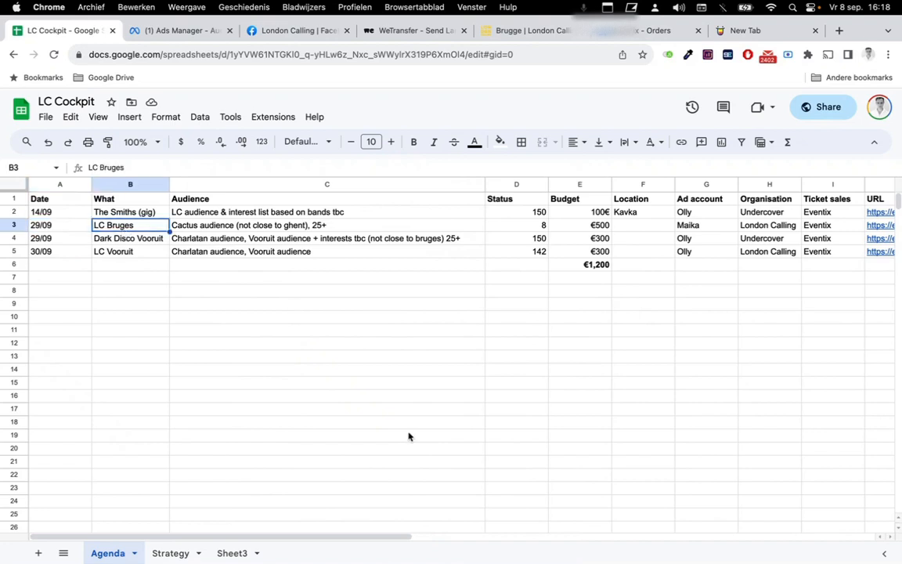
Read the targeting entries for Dark Disco Vooruit's post engagement, RSVP's and page views on the Strategy sheet.
{"action": "left_click", "coordinate": [170, 553]}
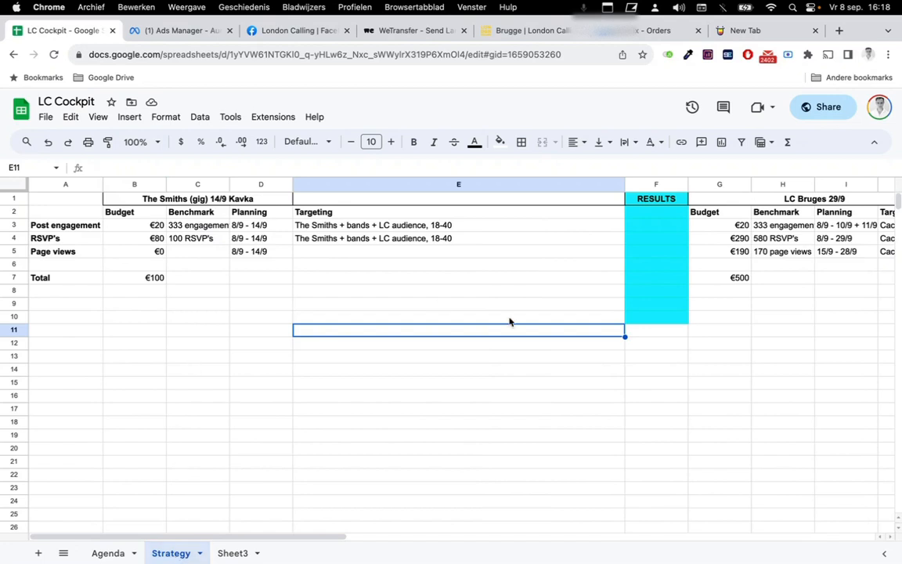
{"action": "scroll", "coordinate": [509, 322], "scroll_direction": "right", "scroll_amount": 5}
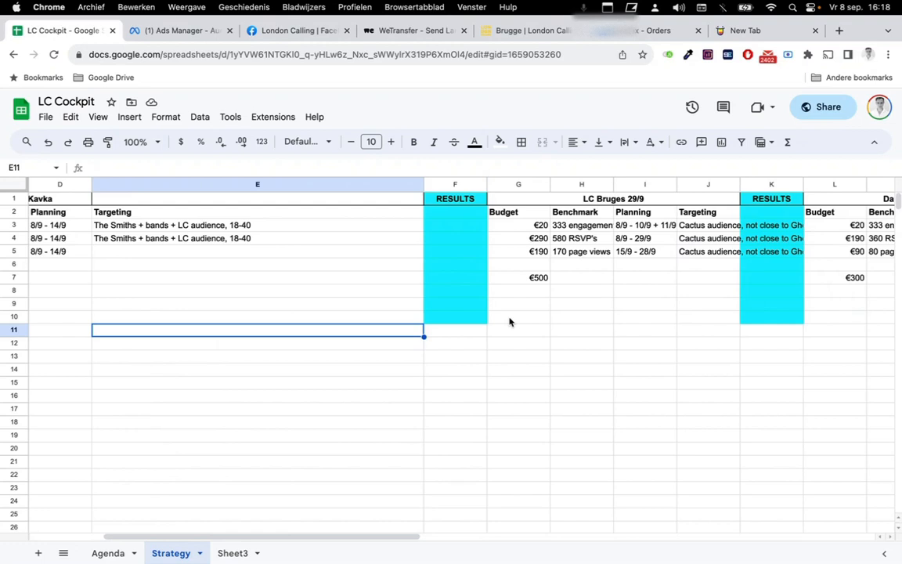
{"action": "scroll", "coordinate": [509, 322], "scroll_direction": "right", "scroll_amount": 5}
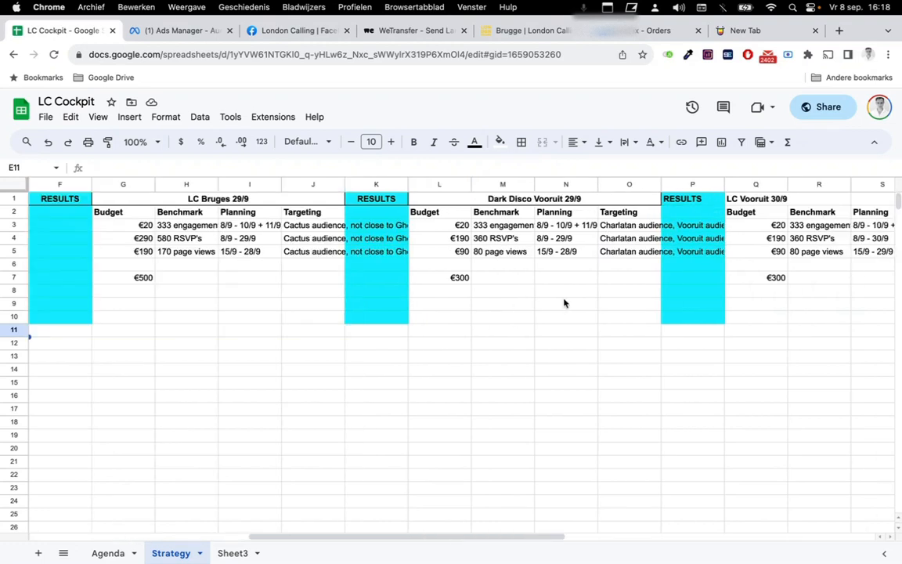
{"action": "double_click", "coordinate": [619, 225]}
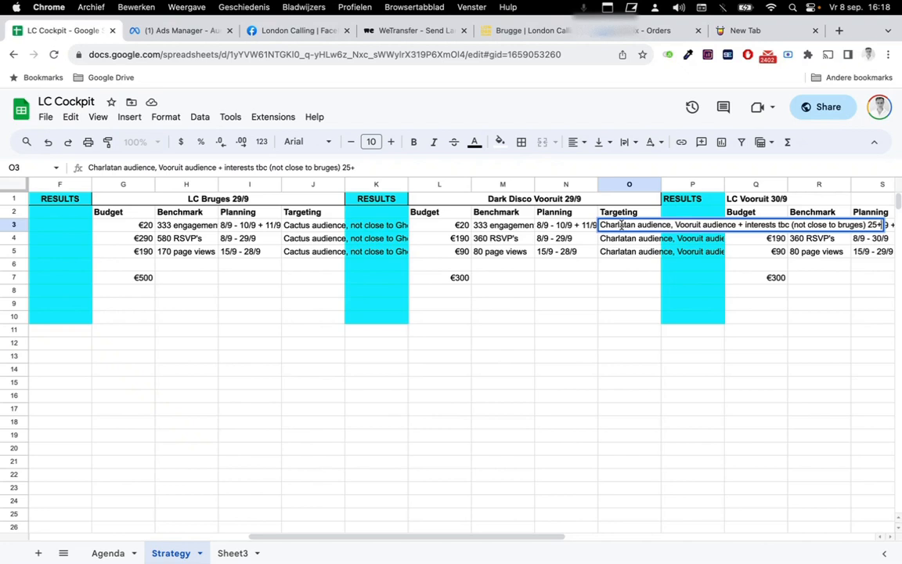
{"action": "double_click", "coordinate": [619, 239]}
{"action": "double_click", "coordinate": [618, 252]}
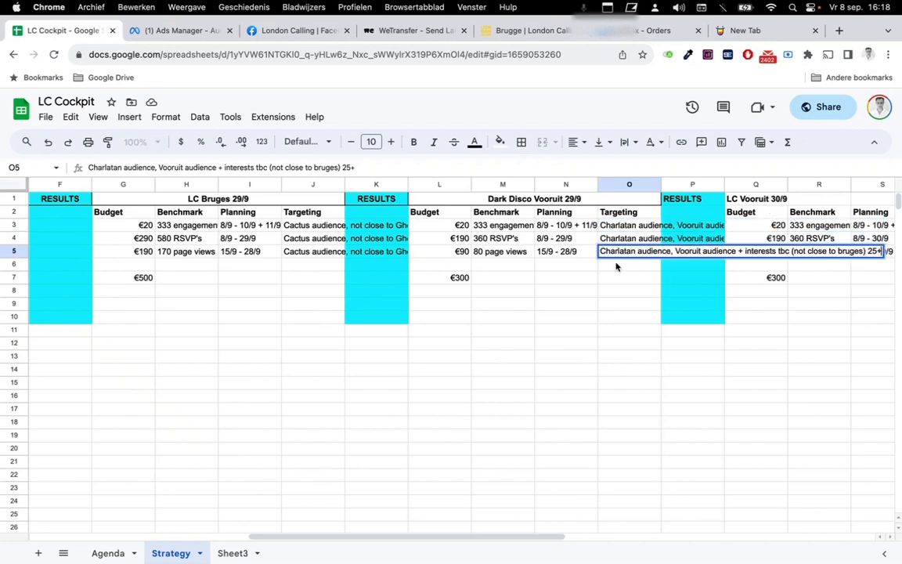
{"action": "left_click", "coordinate": [594, 305]}
Switch to Ads Manager and filter the audience list by "charlatan", leaving the FB VIERNULVIER audience unselected.
{"action": "left_click", "coordinate": [187, 30]}
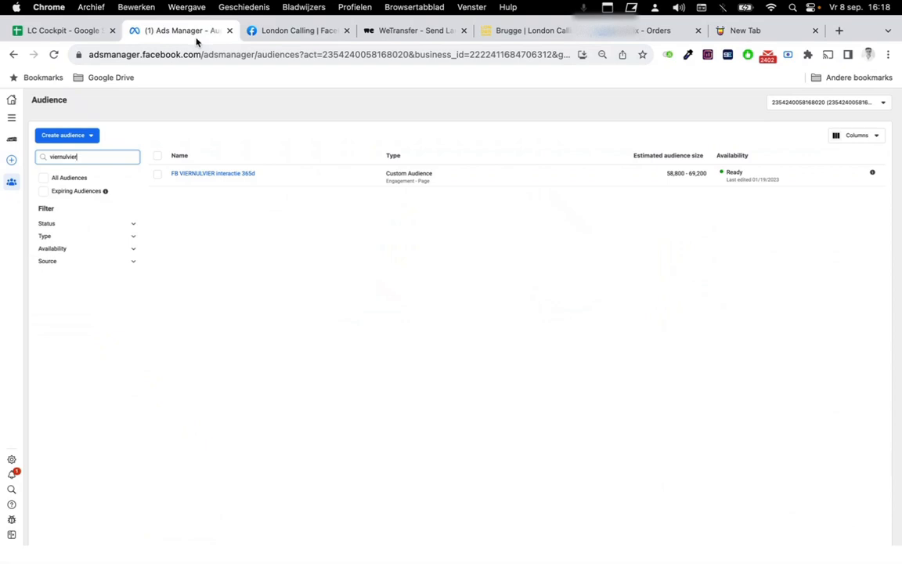
{"action": "left_click", "coordinate": [157, 175]}
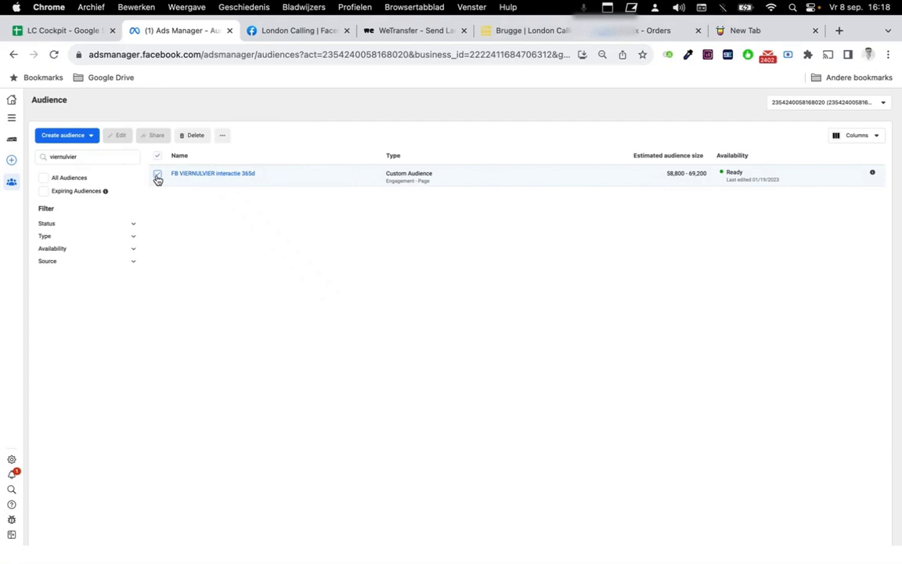
{"action": "left_click", "coordinate": [158, 177]}
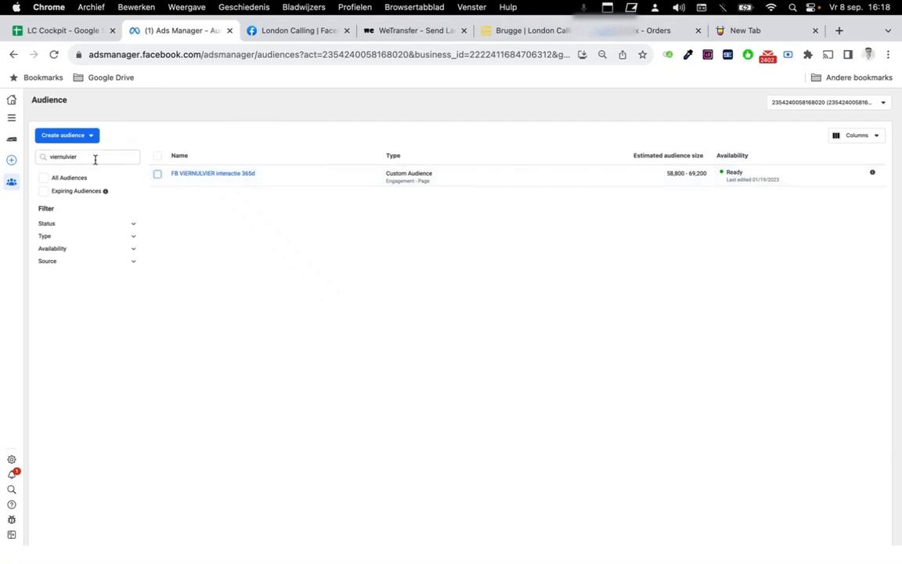
{"action": "double_click", "coordinate": [95, 157]}
{"action": "type", "text": "charlatan"}
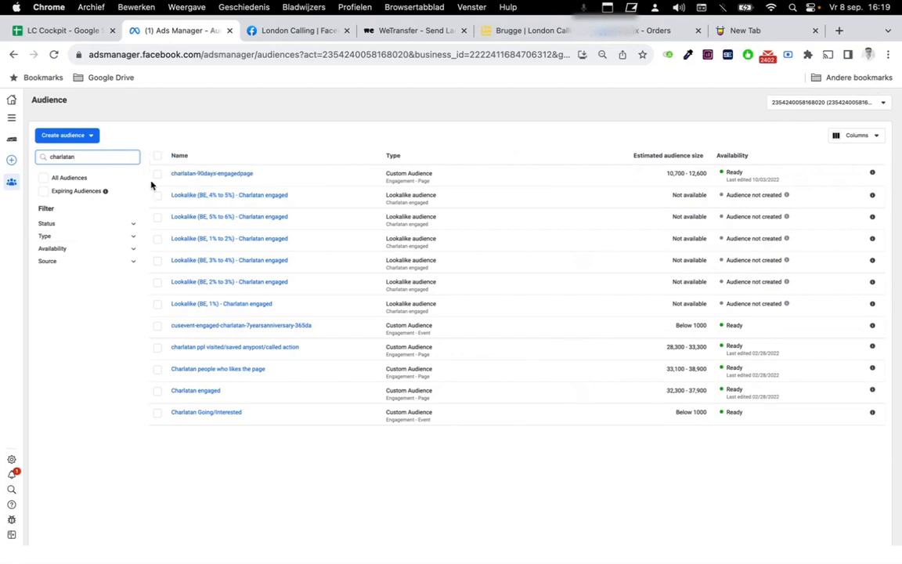
Select the charlatan-90days-engagedpage audience and the Charlatan audiences for page visitors, page likers, engaged people and Going/Interested.
{"action": "left_click", "coordinate": [158, 175]}
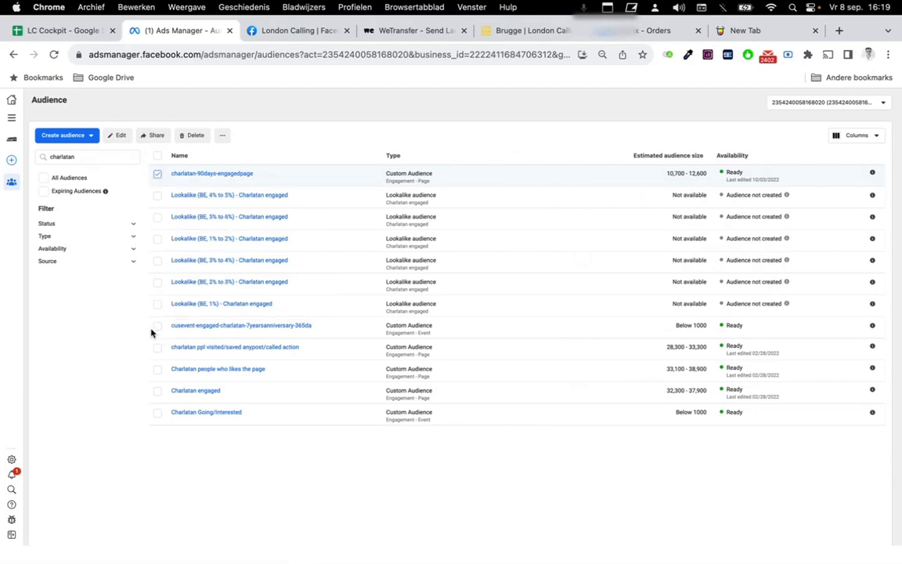
{"action": "left_click", "coordinate": [157, 350]}
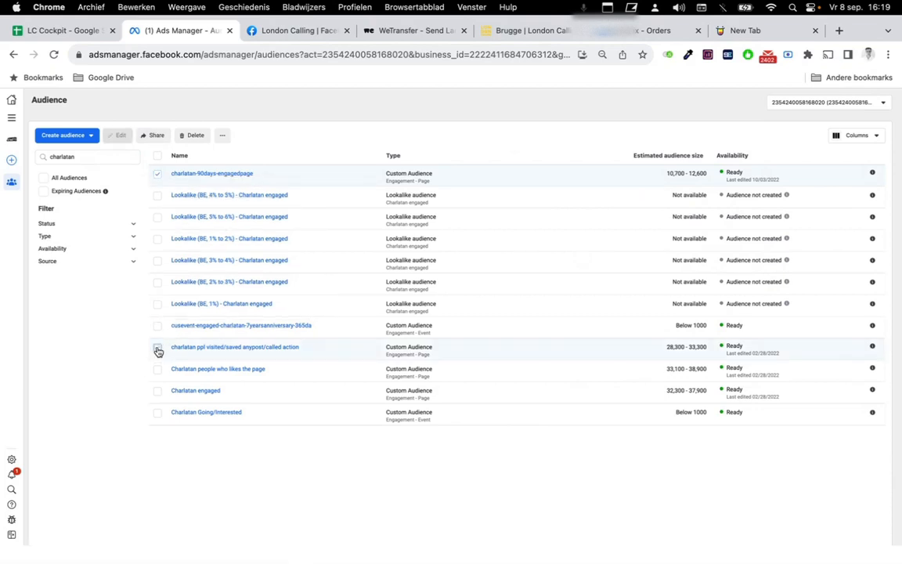
{"action": "left_click", "coordinate": [157, 372]}
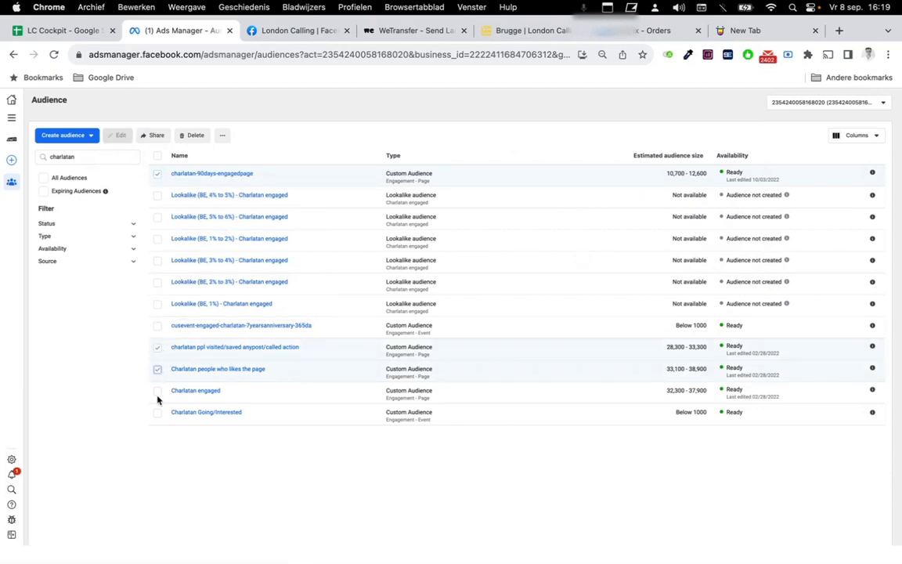
{"action": "left_click", "coordinate": [158, 391]}
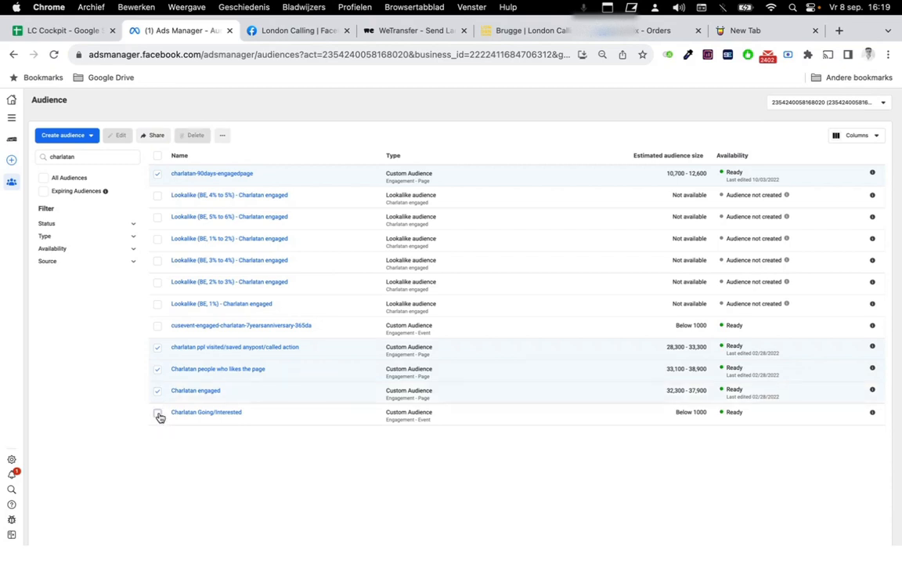
{"action": "left_click", "coordinate": [158, 414]}
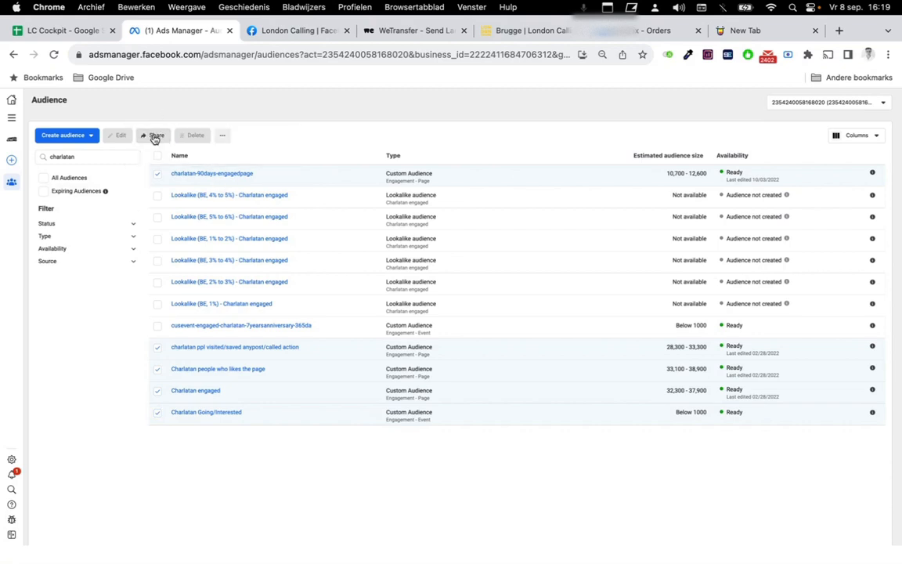
Try to share the five selected Charlatan audiences with another ad account by searching for the recipient's name.
{"action": "left_click", "coordinate": [156, 137]}
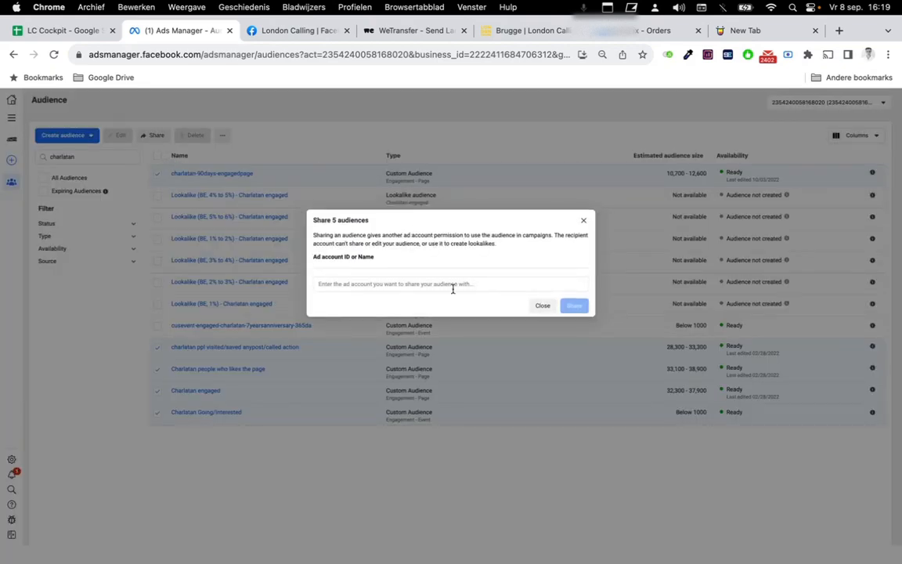
{"action": "left_click", "coordinate": [451, 276]}
{"action": "type", "text": "m"}
{"action": "key", "text": "BackSpace"}
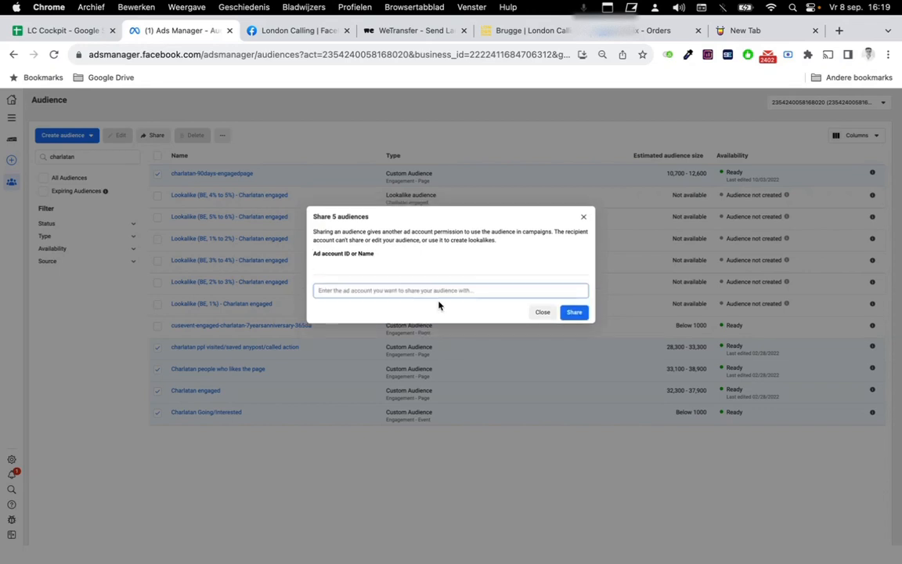
{"action": "type", "text": "m"}
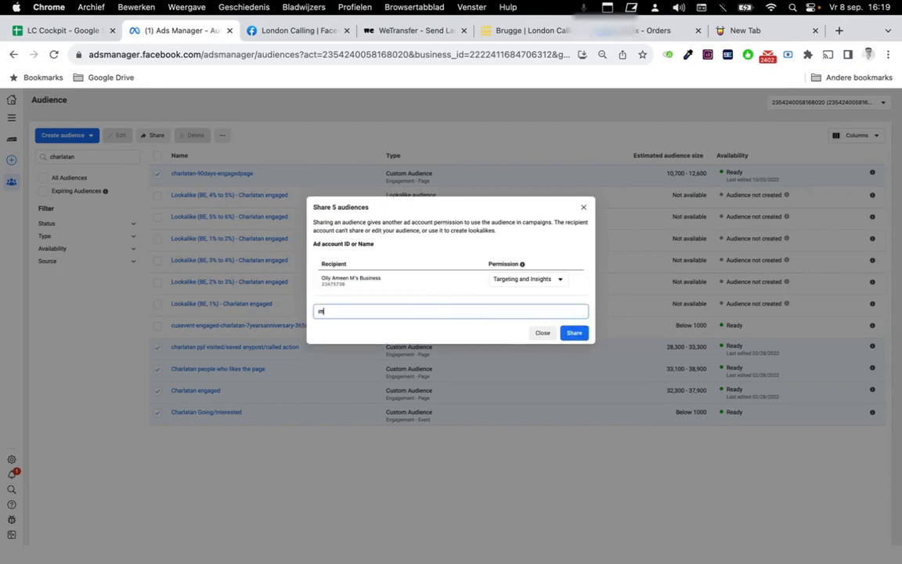
{"action": "type", "text": "oll"}
{"action": "key", "text": "BackSpace"}
{"action": "key", "text": "BackSpace"}
{"action": "key", "text": "BackSpace"}
{"action": "key", "text": "BackSpace"}
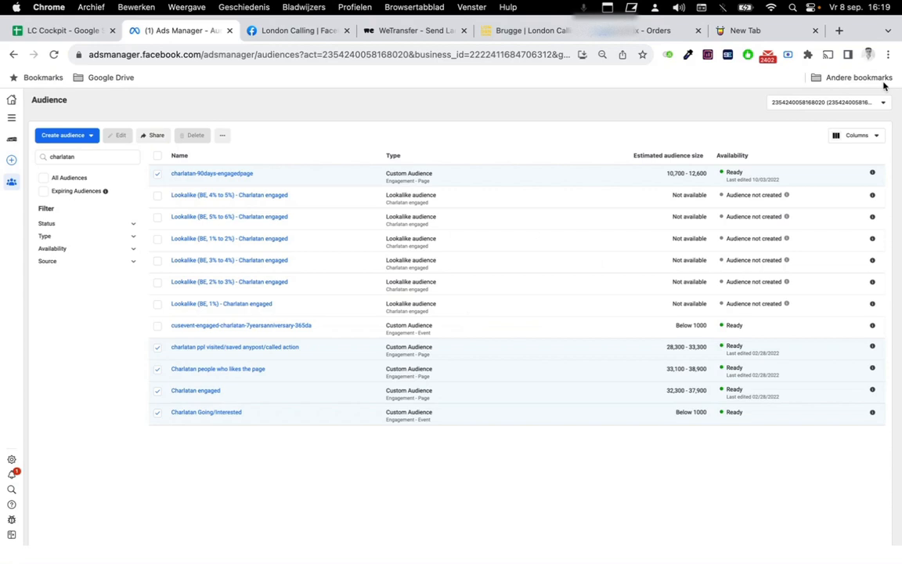
Switch to the individually owned ad account and search its audiences for "viernulvier" and "charlatan", clearing the search at the end.
{"action": "left_click", "coordinate": [865, 103]}
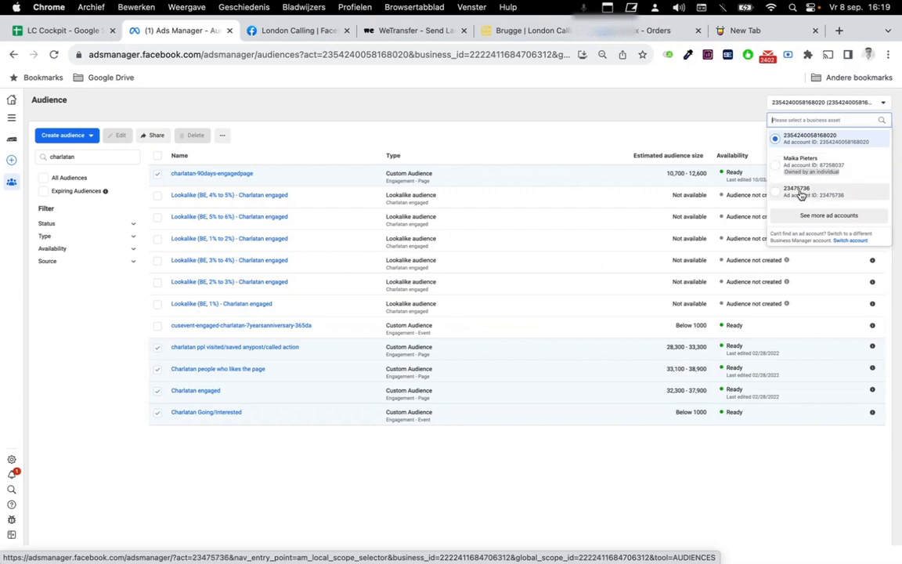
{"action": "left_click", "coordinate": [822, 173]}
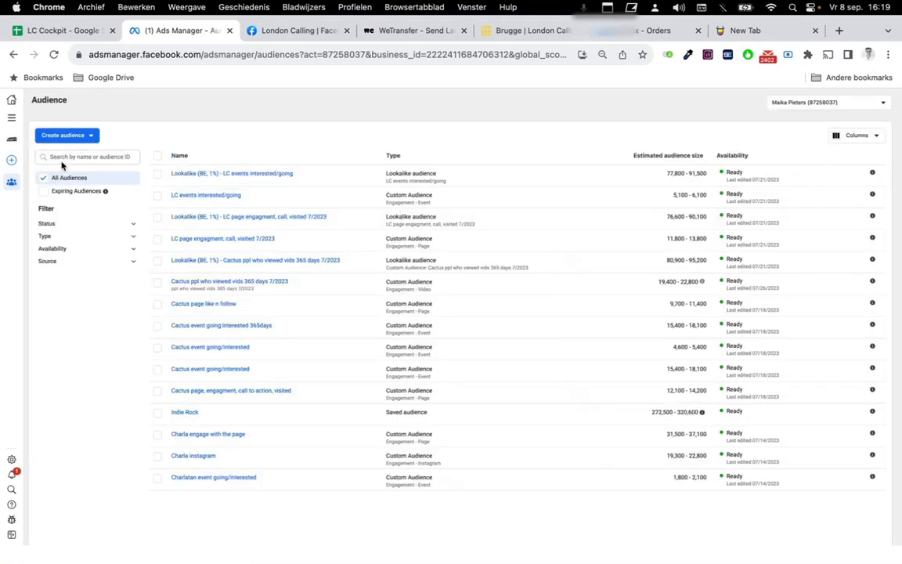
{"action": "left_click", "coordinate": [64, 157]}
{"action": "type", "text": "viernulvier"}
{"action": "double_click", "coordinate": [91, 157]}
{"action": "type", "text": "charlatan"}
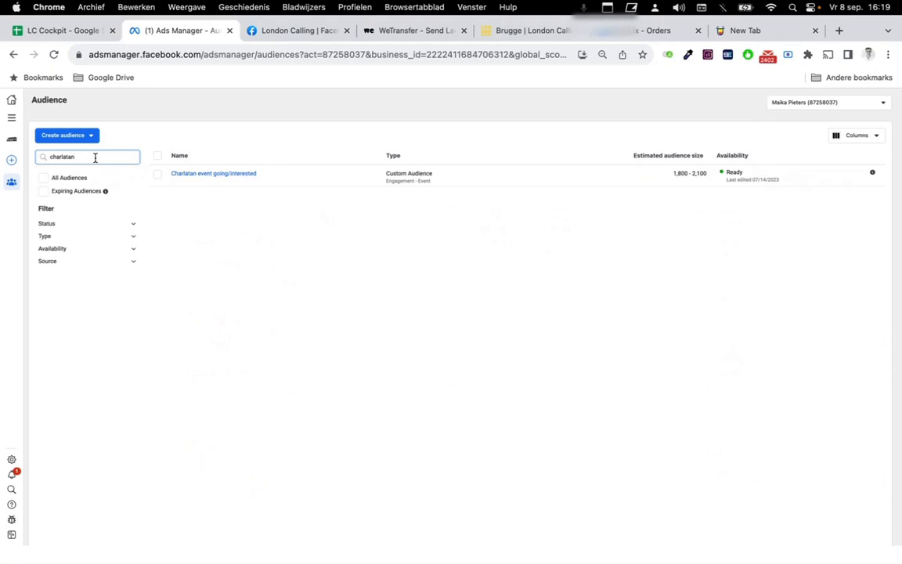
{"action": "double_click", "coordinate": [94, 157]}
{"action": "key", "text": "BackSpace"}
{"action": "left_click", "coordinate": [85, 176]}
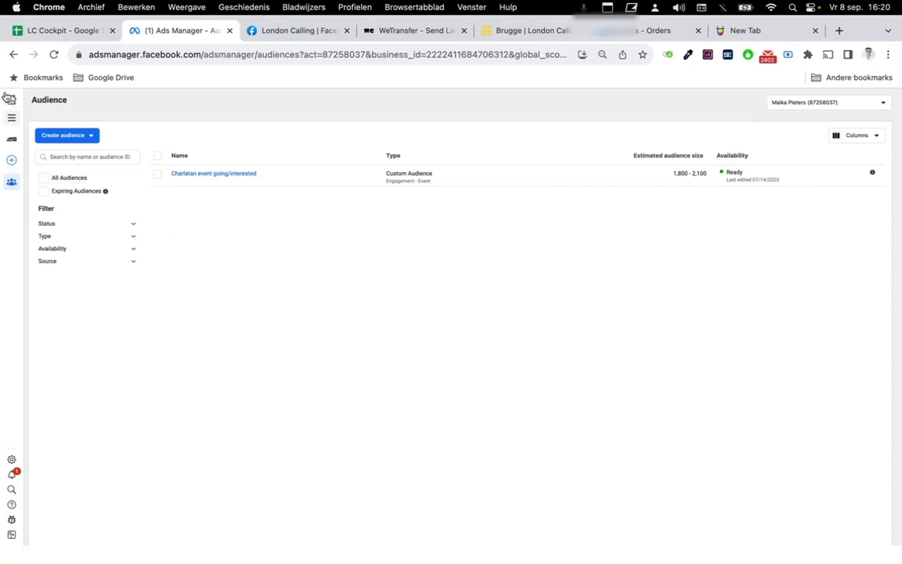
{"action": "left_click", "coordinate": [13, 475]}
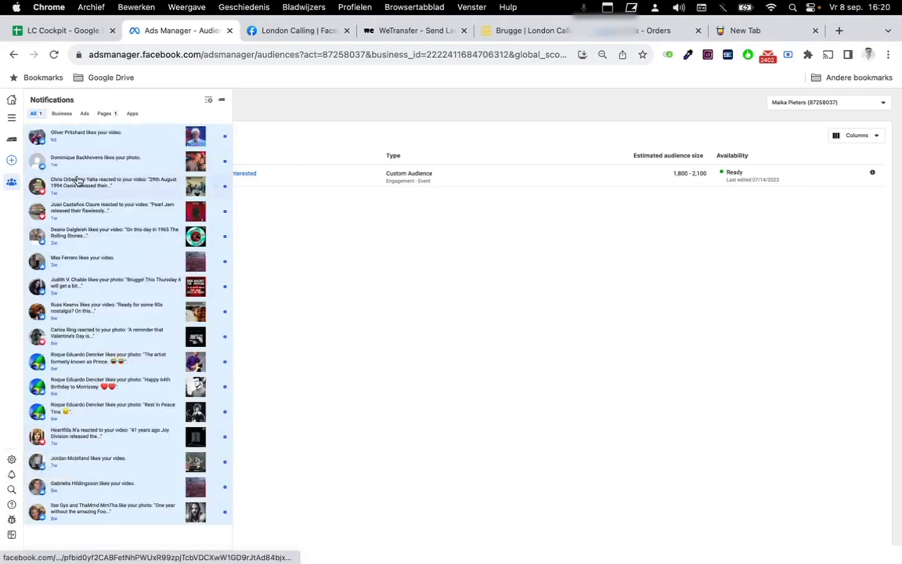
{"action": "left_click", "coordinate": [12, 118]}
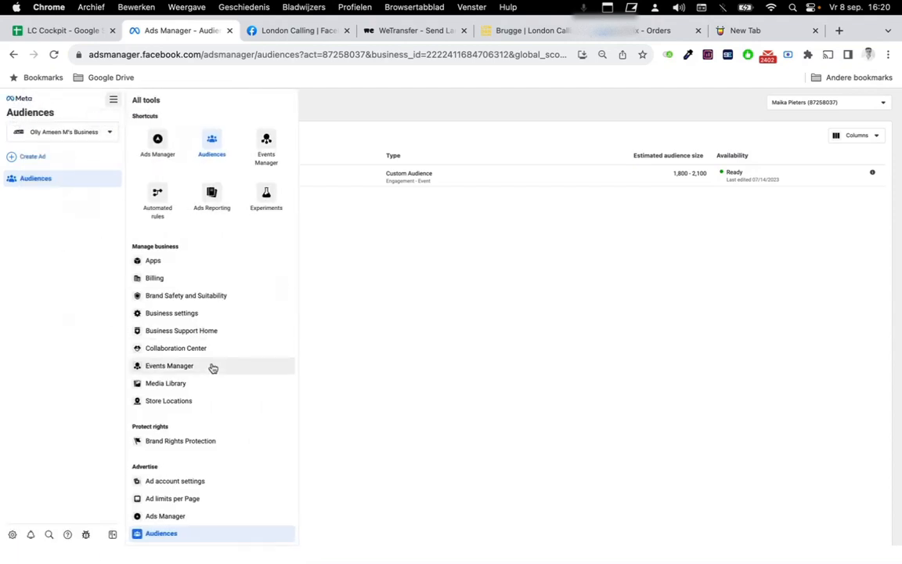
{"action": "scroll", "coordinate": [201, 398], "scroll_direction": "down", "scroll_amount": 2}
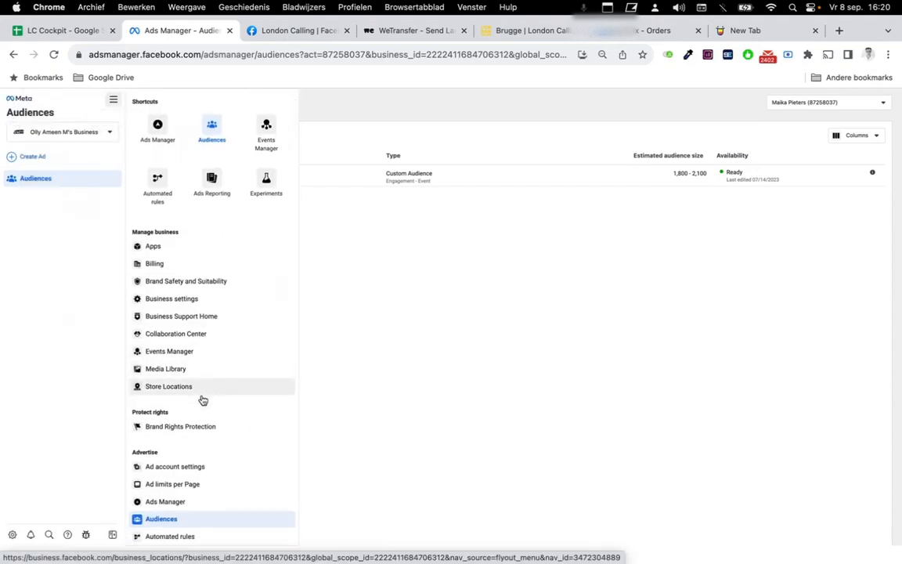
{"action": "scroll", "coordinate": [200, 392], "scroll_direction": "up", "scroll_amount": 2}
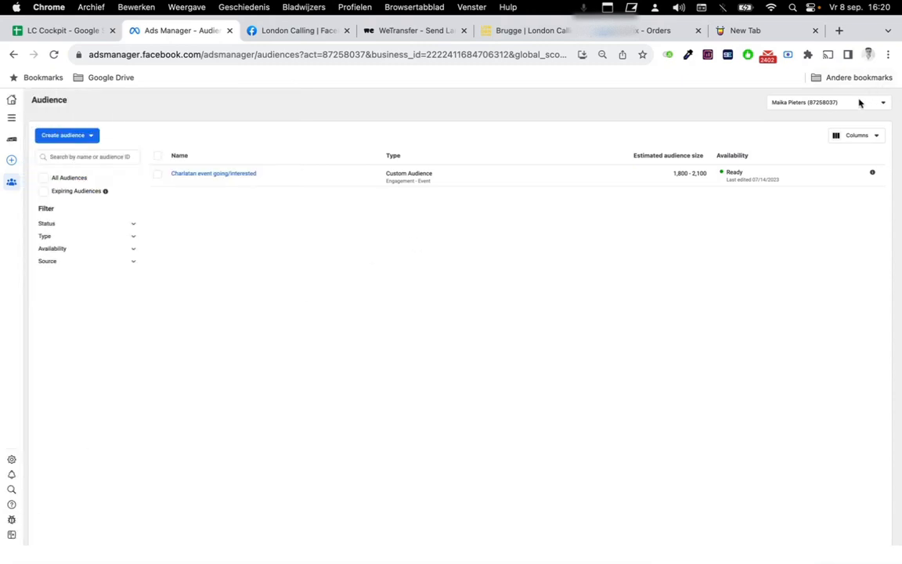
{"action": "left_click", "coordinate": [11, 118]}
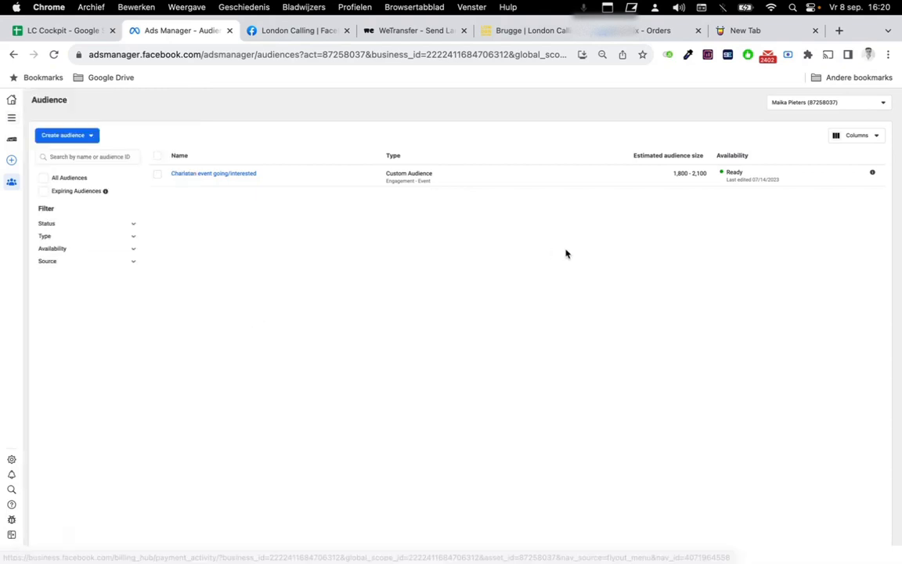
Switch back to the first ad account, filter its audiences by "charlatan" and select the charlatan-90days-engagedpage audience.
{"action": "left_click", "coordinate": [853, 107]}
{"action": "left_click", "coordinate": [837, 136]}
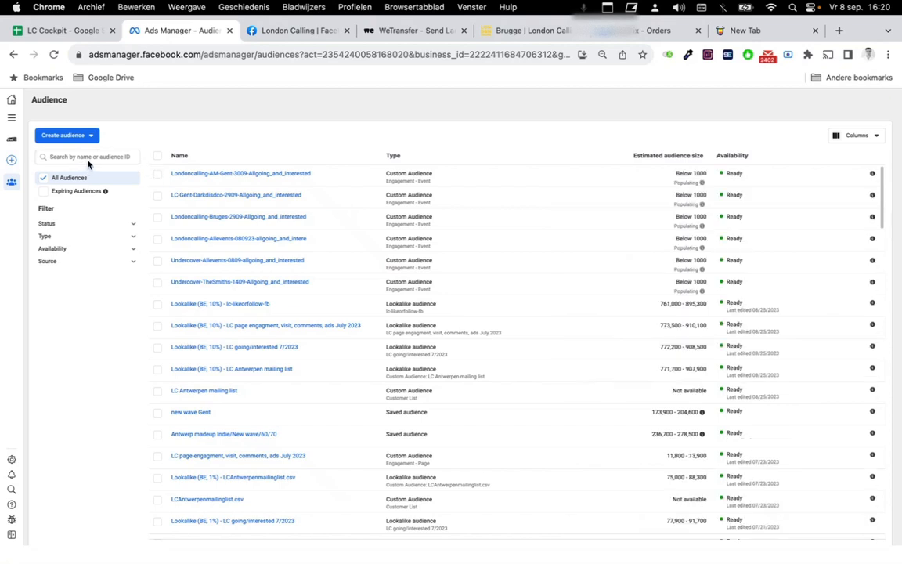
{"action": "left_click", "coordinate": [82, 157]}
{"action": "type", "text": "che"}
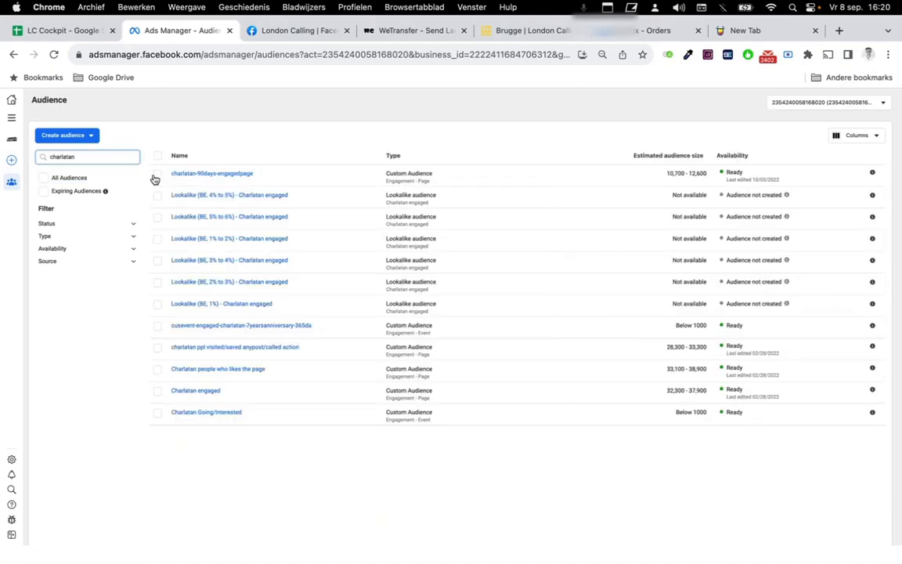
{"action": "left_click", "coordinate": [157, 175]}
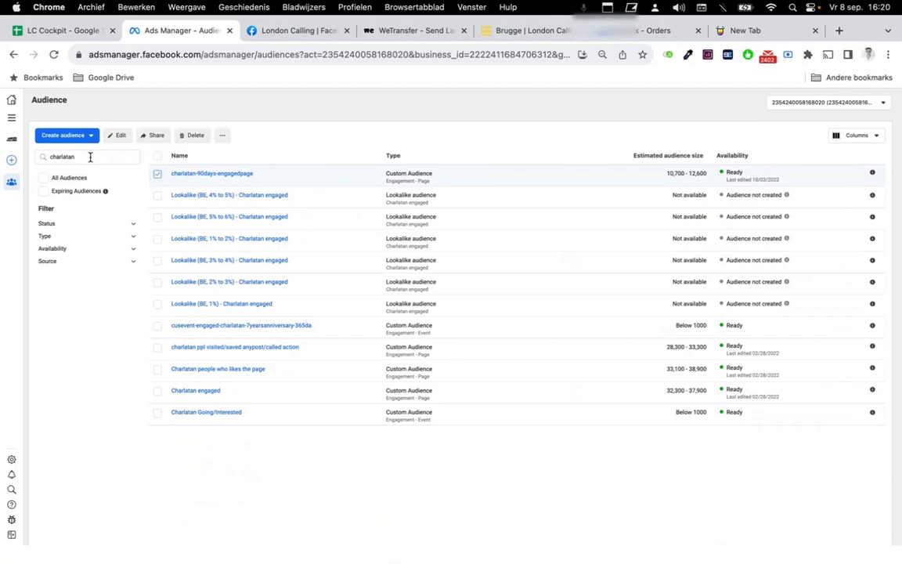
Start sharing the selected audience, adding the business's own ad account as recipient with Targeting and Insights permission.
{"action": "left_click", "coordinate": [156, 135]}
{"action": "left_click", "coordinate": [364, 288]}
{"action": "type", "text": "m"}
{"action": "key", "text": "BackSpace"}
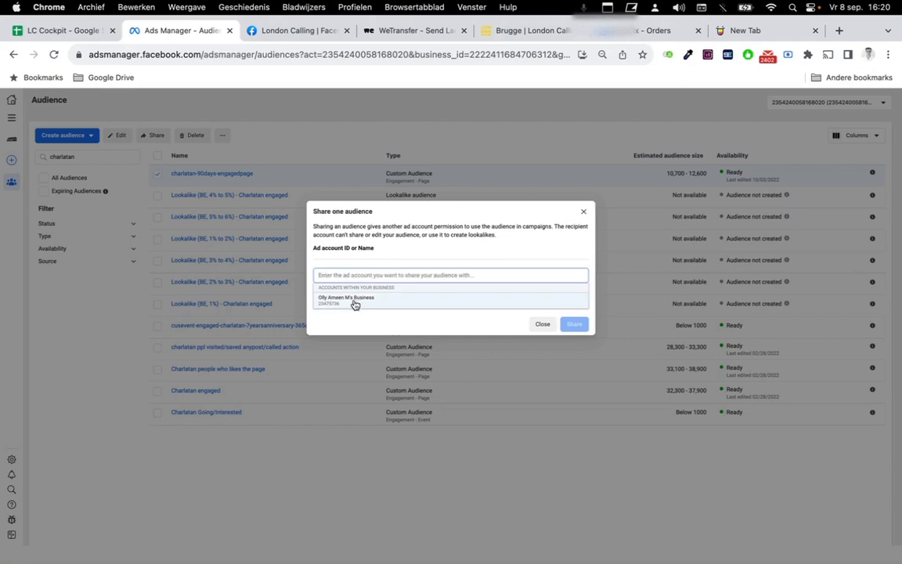
{"action": "left_click", "coordinate": [354, 302]}
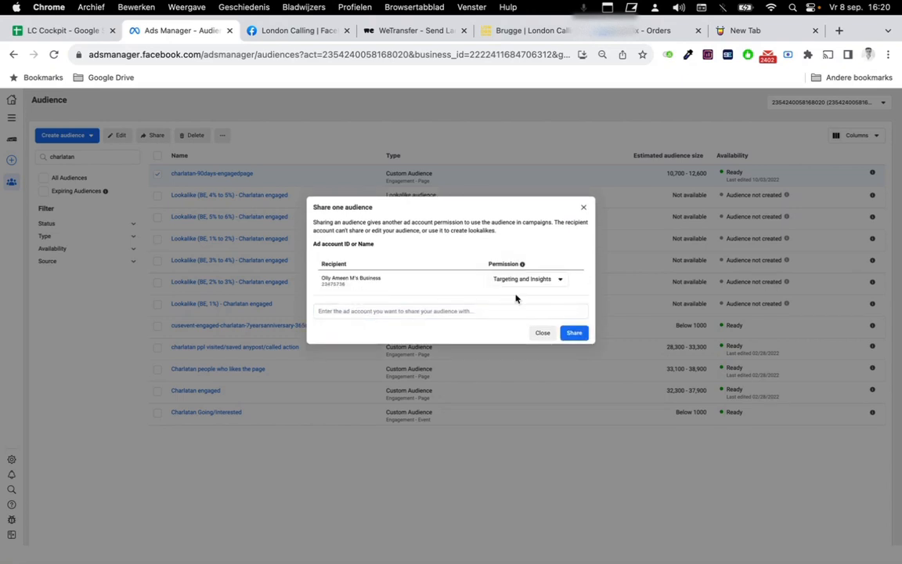
{"action": "left_click", "coordinate": [523, 280]}
{"action": "left_click", "coordinate": [535, 298]}
Try to add the individually owned ad account as a second recipient by its owner's name, and close the sharing dialog.
{"action": "left_click", "coordinate": [435, 310]}
{"action": "type", "text": "m"}
{"action": "key", "text": "BackSpace"}
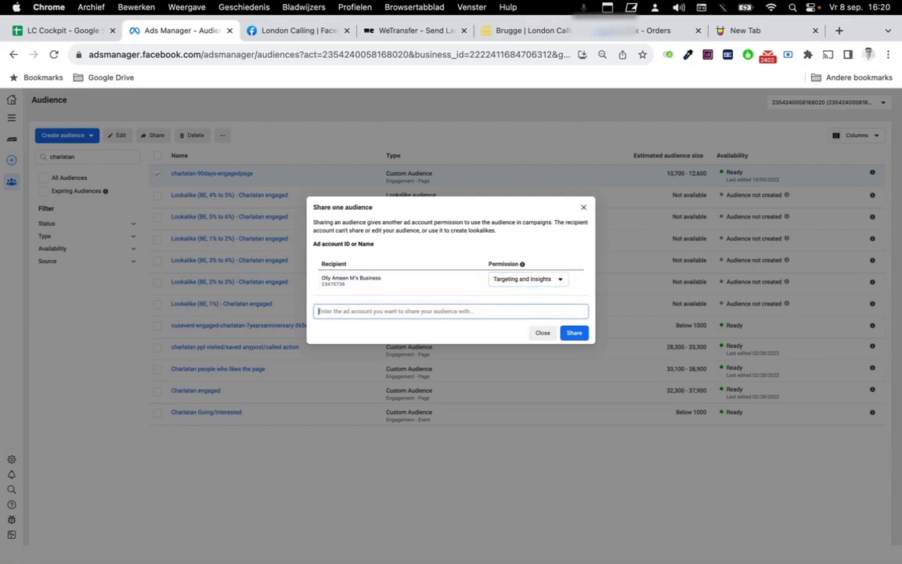
{"action": "type", "text": "mail"}
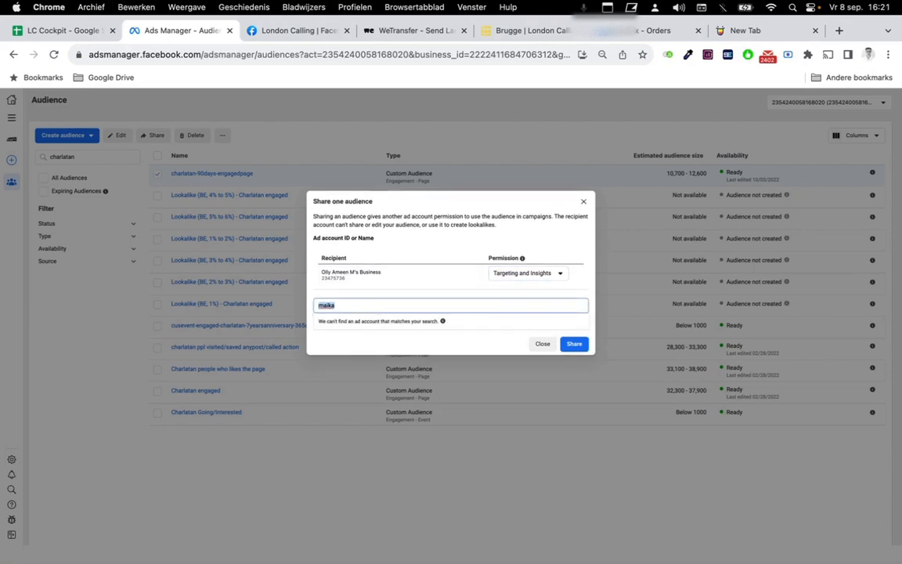
{"action": "key", "text": "BackSpace"}
{"action": "key", "text": "BackSpace"}
{"action": "key", "text": "BackSpace"}
{"action": "key", "text": "BackSpace"}
{"action": "key", "text": "BackSpace"}
{"action": "left_click", "coordinate": [546, 343]}
Look up the individually owned ad account's ID, write it in the empty browser tab, copy it and return to Ads Manager.
{"action": "left_click", "coordinate": [870, 104]}
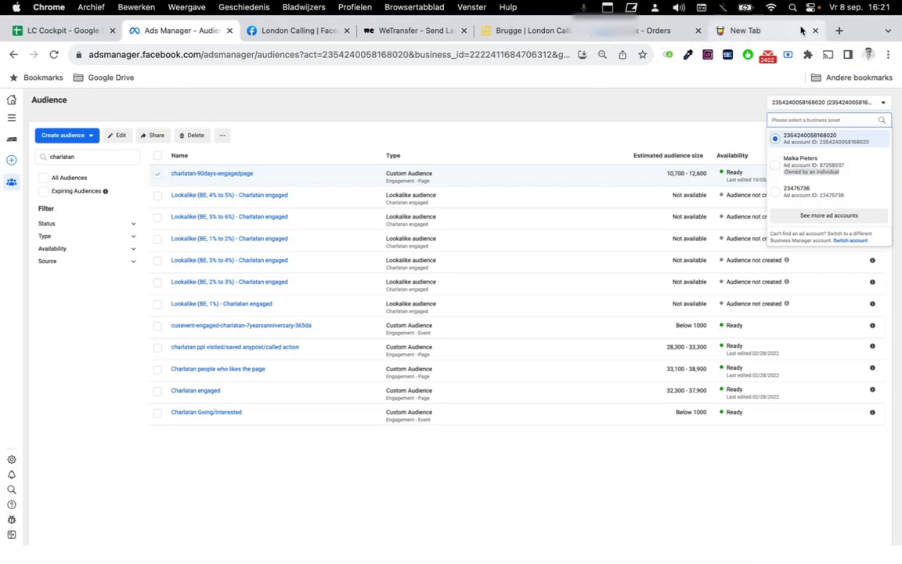
{"action": "left_click", "coordinate": [782, 34]}
{"action": "type", "text": "8"}
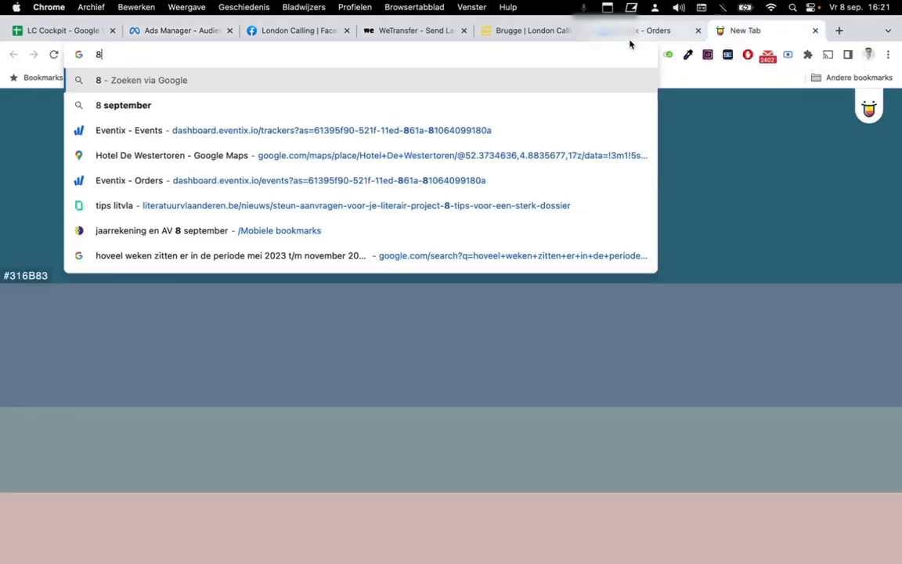
{"action": "type", "text": "725"}
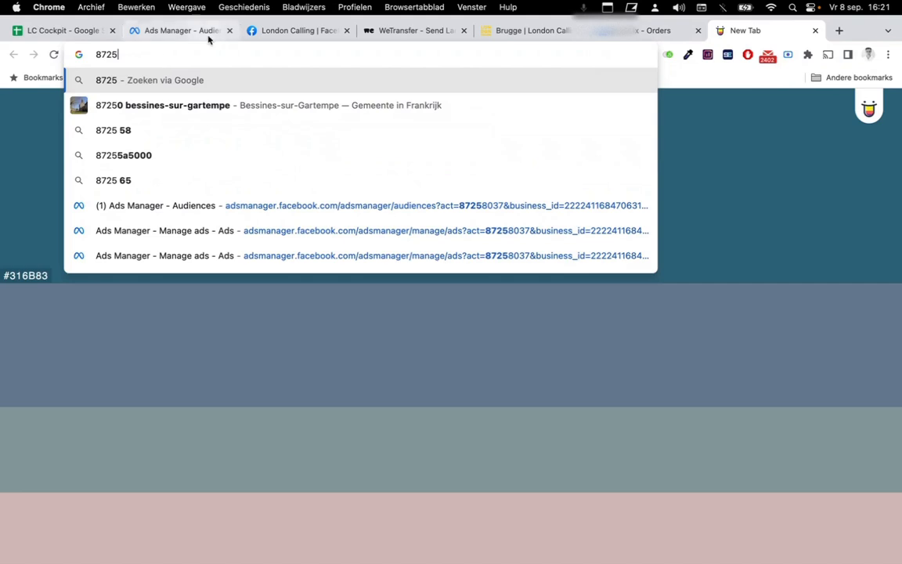
{"action": "left_click", "coordinate": [197, 34]}
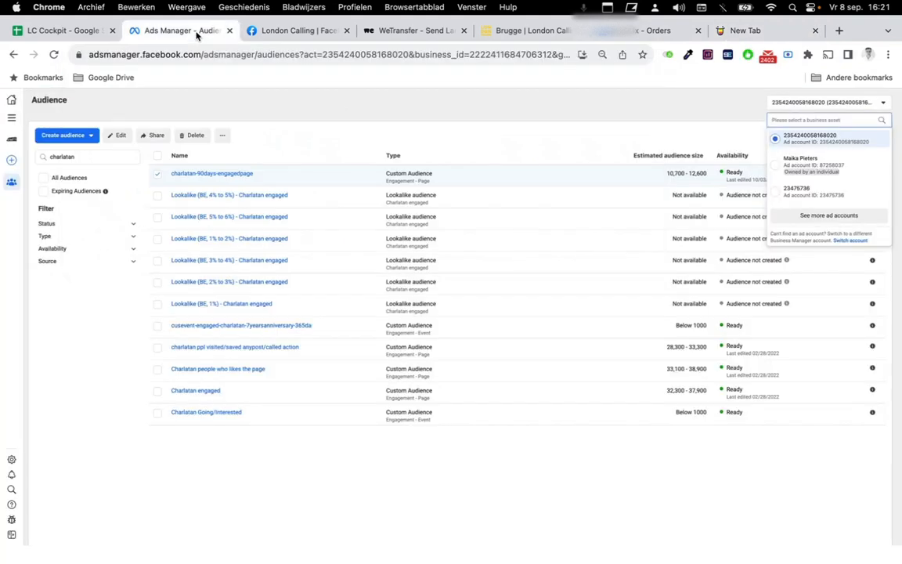
{"action": "left_click", "coordinate": [746, 29]}
{"action": "type", "text": "8037"}
{"action": "key", "text": "super+a"}
{"action": "key", "text": "super+c"}
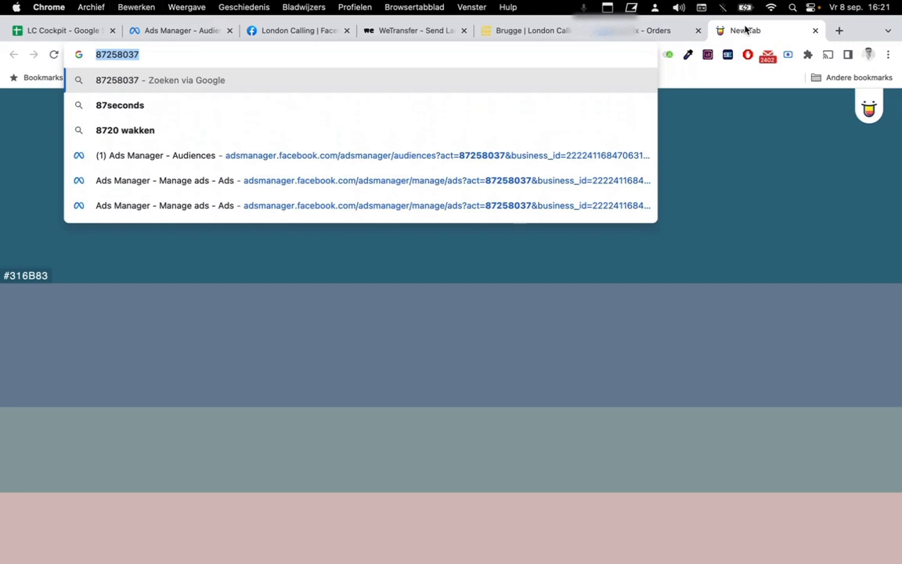
{"action": "left_click", "coordinate": [205, 32]}
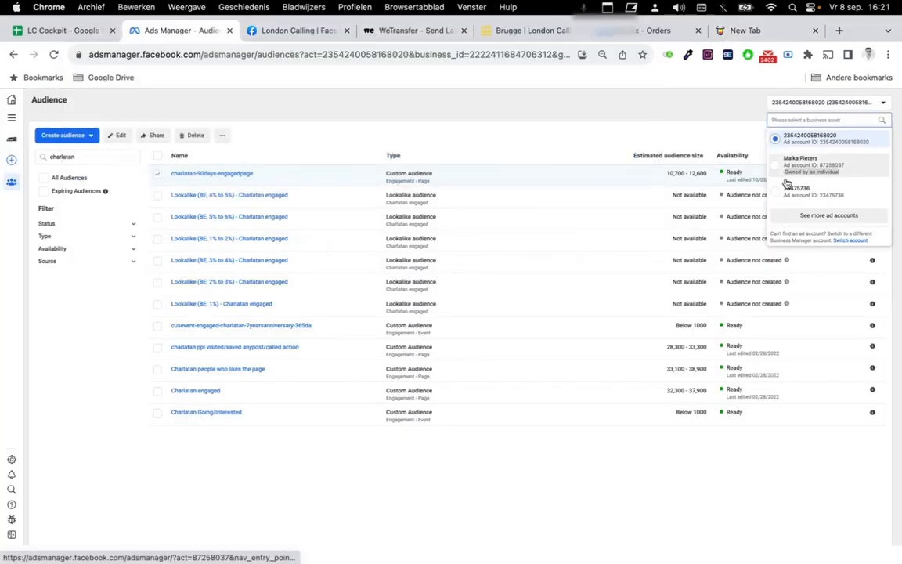
Try to share the audience with the business's own ad account and the individually owned one using the copied account ID.
{"action": "left_click", "coordinate": [146, 135]}
{"action": "left_click", "coordinate": [336, 282]}
{"action": "left_click", "coordinate": [349, 305]}
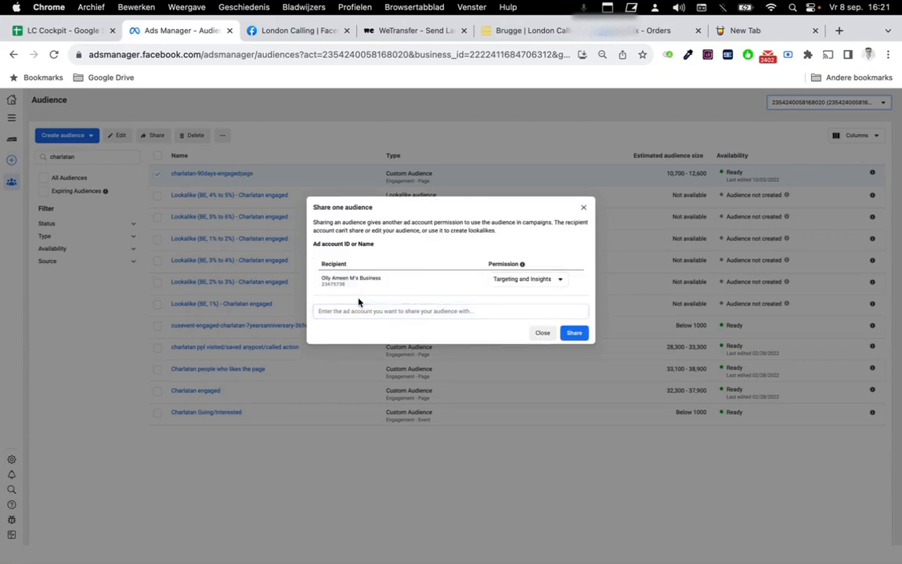
{"action": "left_click", "coordinate": [366, 310]}
{"action": "key", "text": "super+v"}
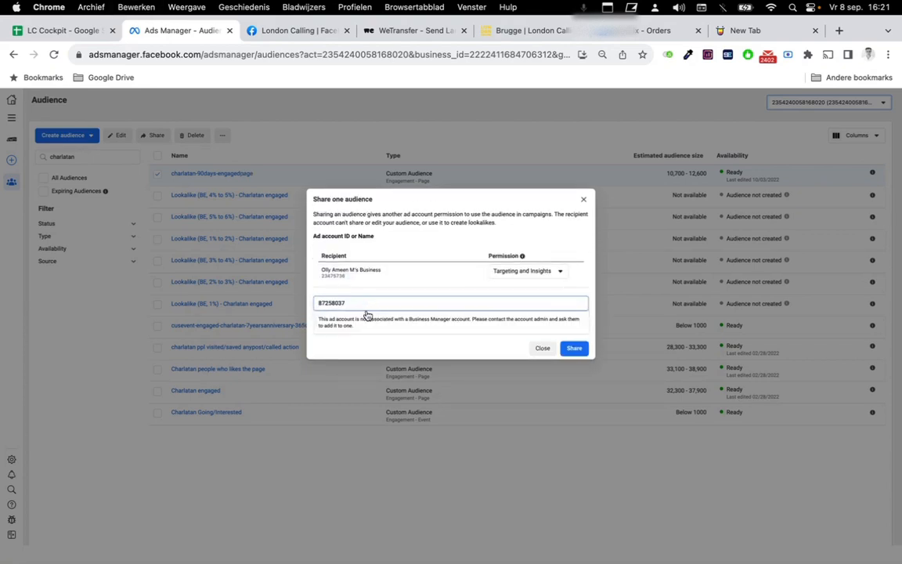
{"action": "left_click", "coordinate": [543, 352]}
{"action": "left_click", "coordinate": [543, 334]}
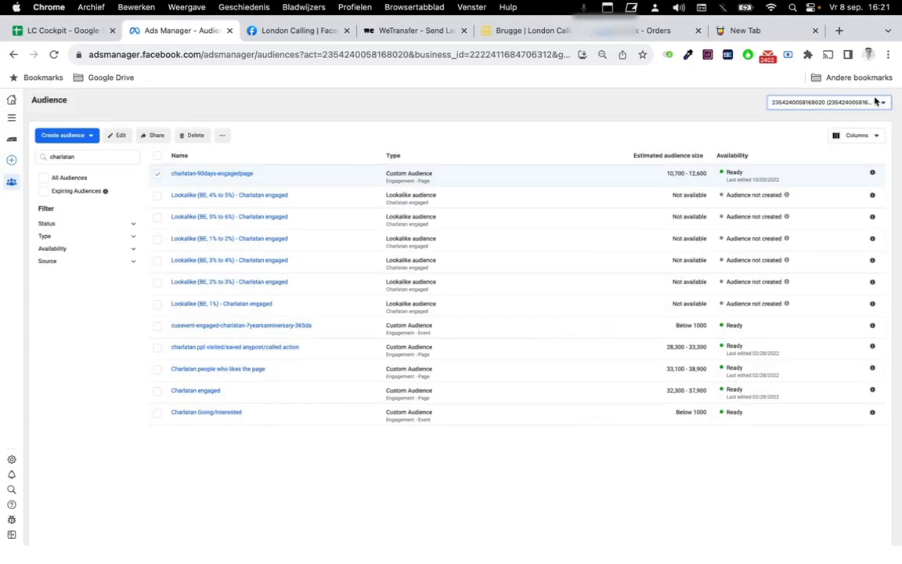
Switch to the individually owned ad account and check its ownership in the list of available ad accounts.
{"action": "left_click", "coordinate": [876, 102]}
{"action": "left_click", "coordinate": [841, 161]}
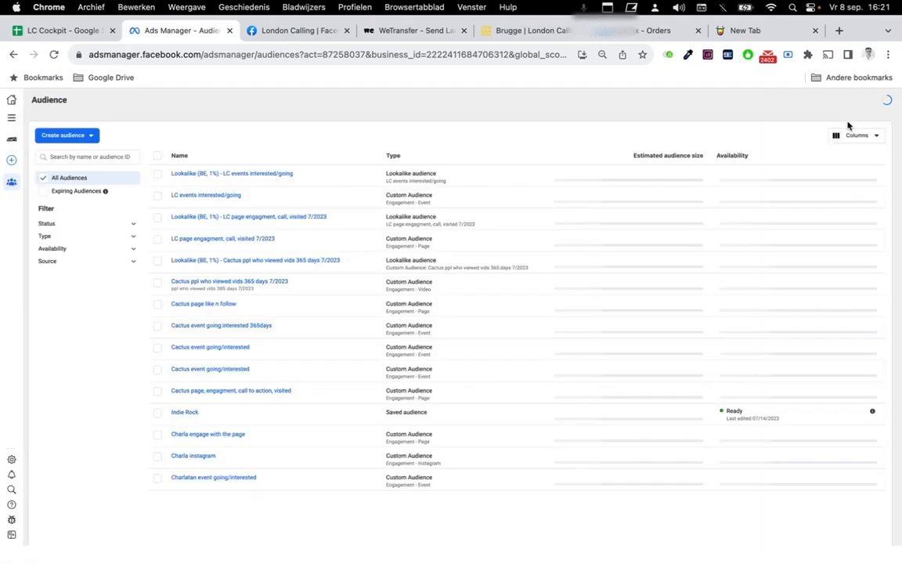
{"action": "left_click", "coordinate": [866, 100]}
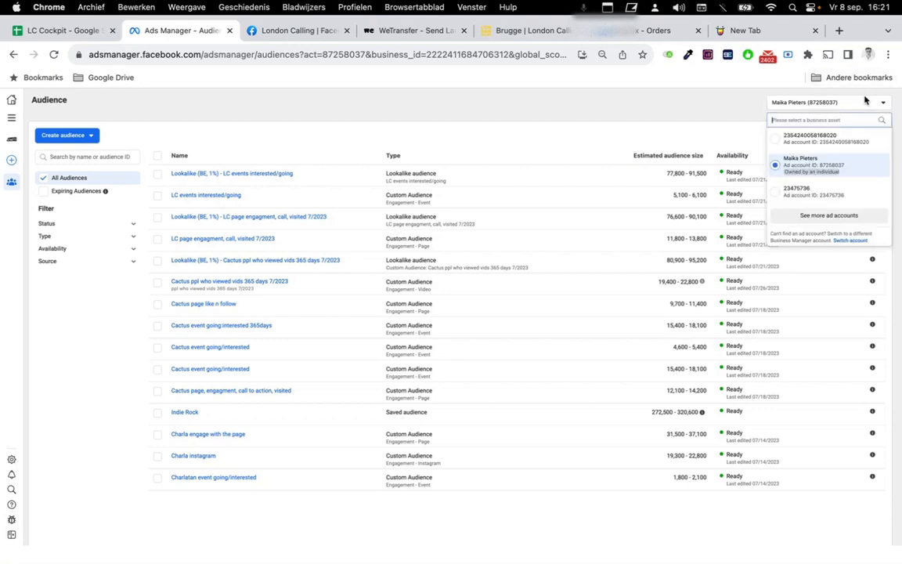
{"action": "left_click", "coordinate": [866, 101]}
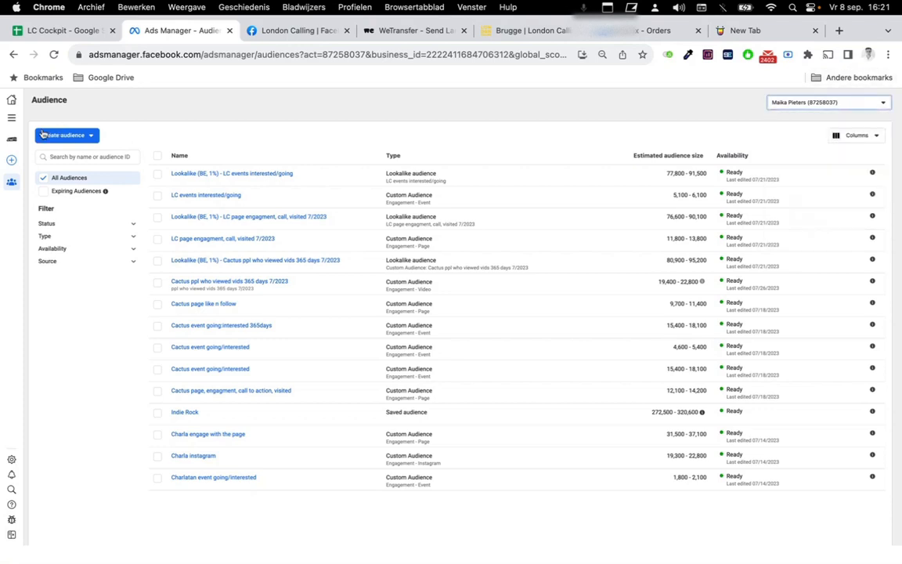
Open the ad accounts in Business settings and select the individually owned account.
{"action": "left_click", "coordinate": [12, 120]}
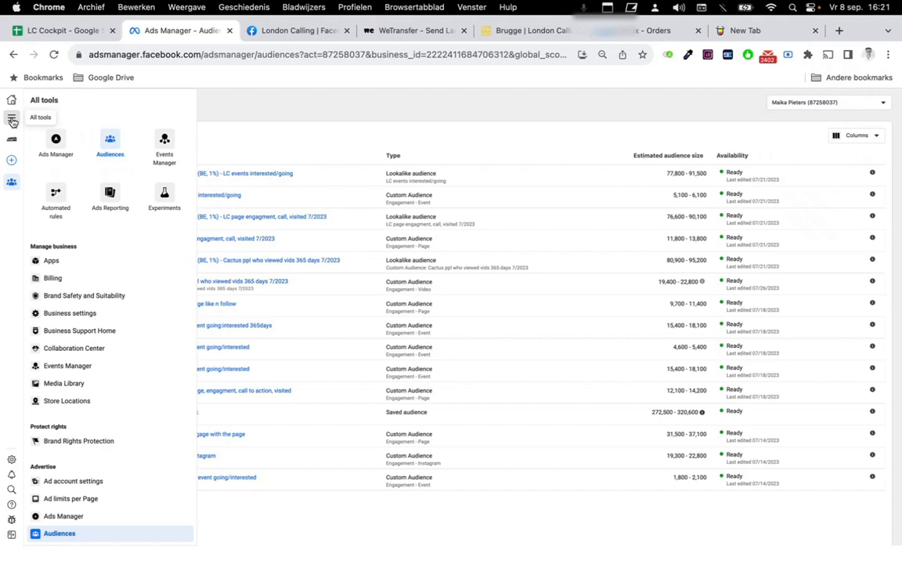
{"action": "left_click", "coordinate": [89, 315]}
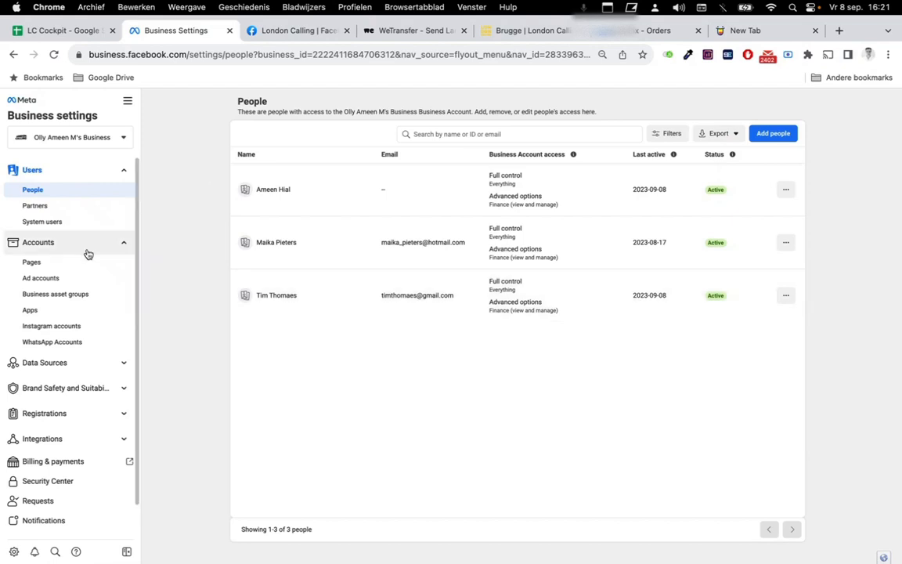
{"action": "left_click", "coordinate": [78, 281]}
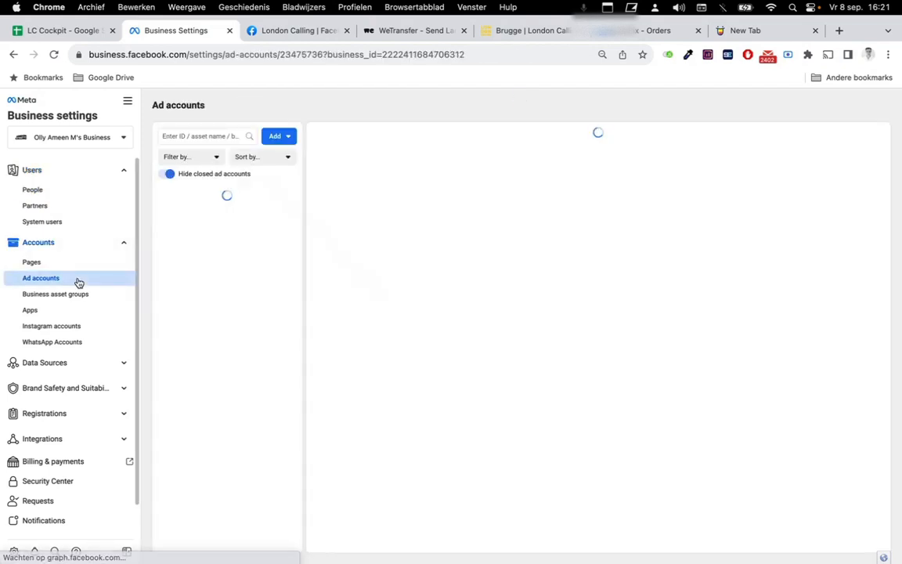
{"action": "left_click", "coordinate": [186, 247]}
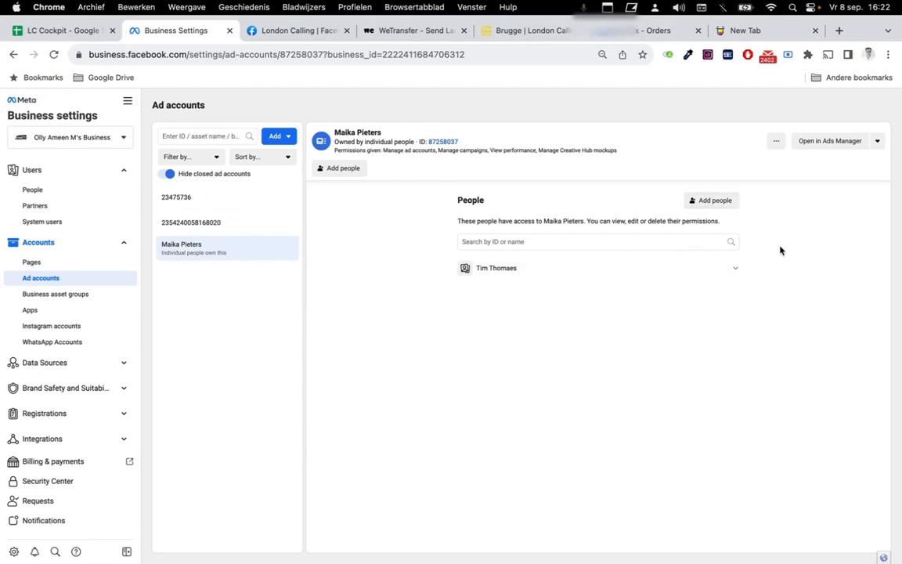
Check the access permissions and further options of the individually owned ad account, and view the people on the business's second listed account.
{"action": "left_click", "coordinate": [735, 271]}
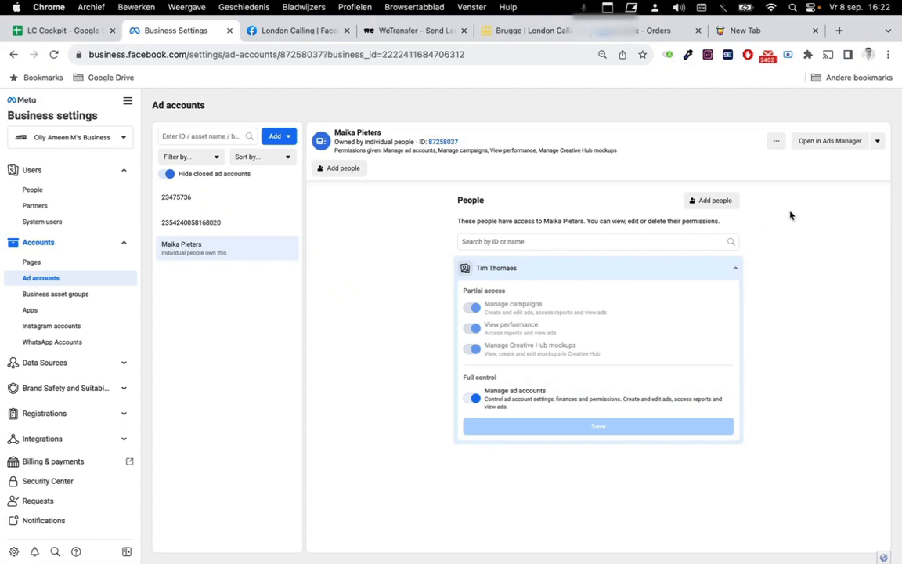
{"action": "left_click", "coordinate": [776, 142]}
{"action": "left_click", "coordinate": [775, 142]}
{"action": "left_click", "coordinate": [538, 266]}
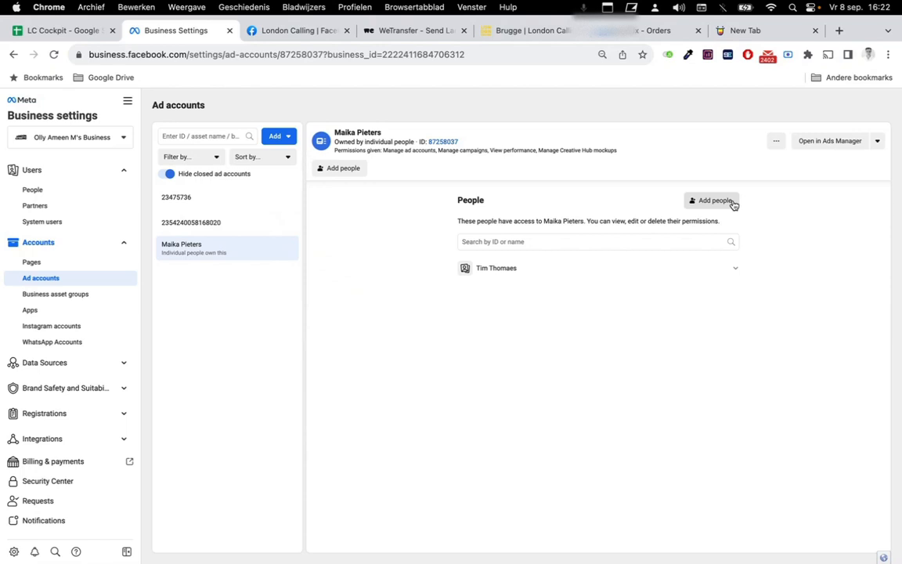
{"action": "left_click", "coordinate": [233, 225]}
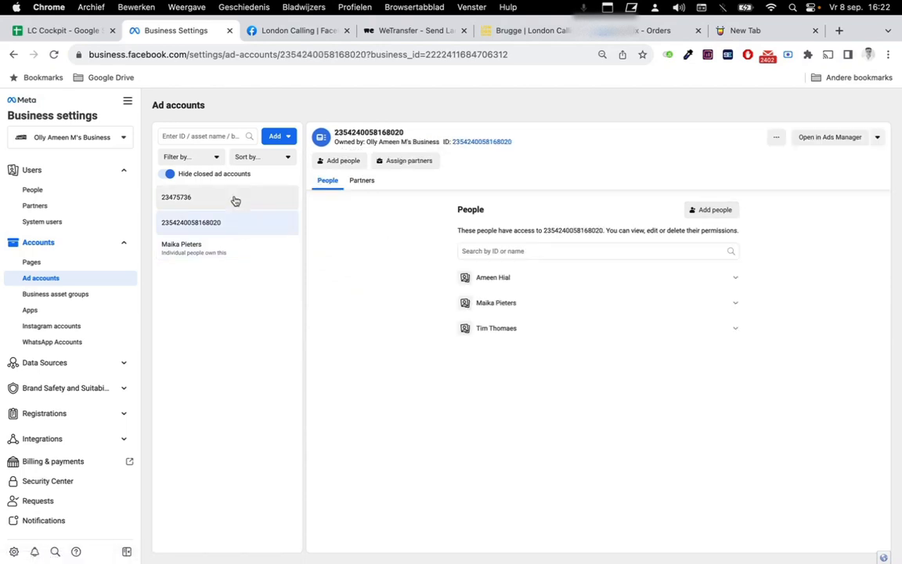
Compare the people with access to each of the business's three listed ad accounts.
{"action": "left_click", "coordinate": [221, 252]}
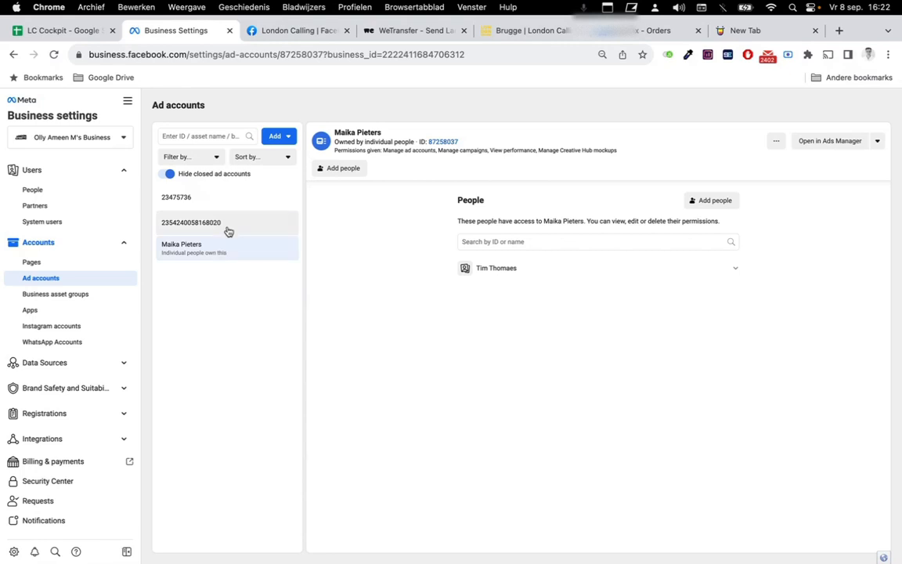
{"action": "left_click", "coordinate": [228, 231]}
{"action": "left_click", "coordinate": [239, 200]}
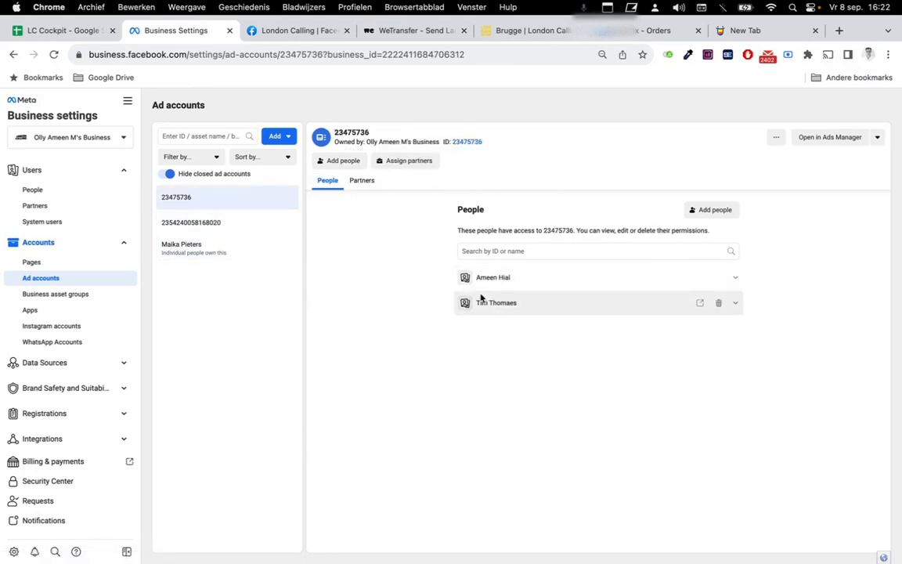
{"action": "left_click", "coordinate": [249, 228]}
{"action": "left_click", "coordinate": [228, 250]}
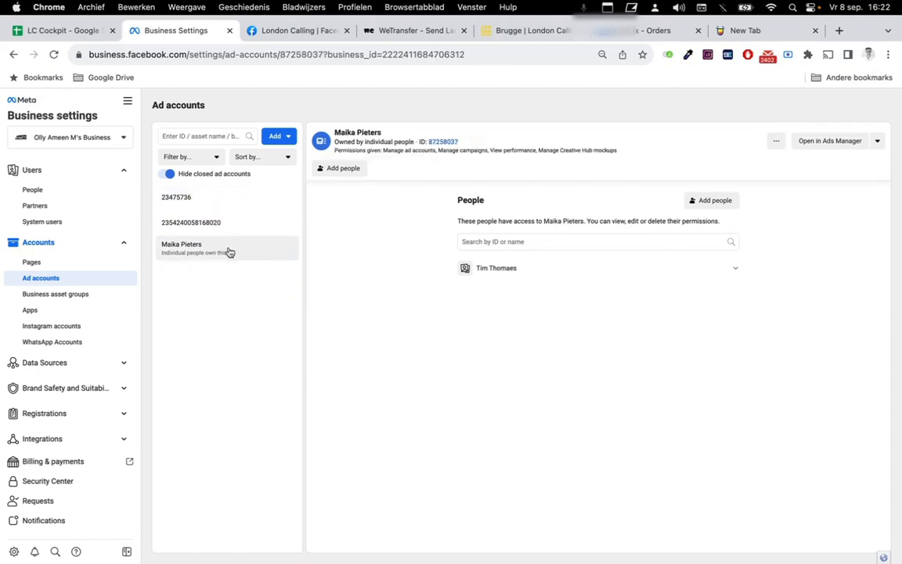
Check the individually owned ad account's management options and review its payment methods and billing details.
{"action": "left_click", "coordinate": [771, 143]}
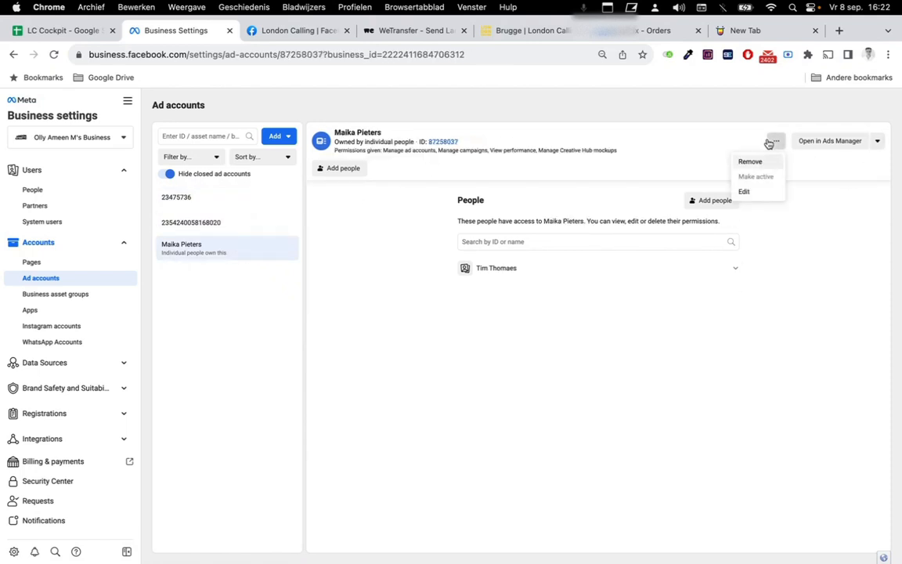
{"action": "left_click", "coordinate": [771, 142]}
{"action": "left_click", "coordinate": [879, 141]}
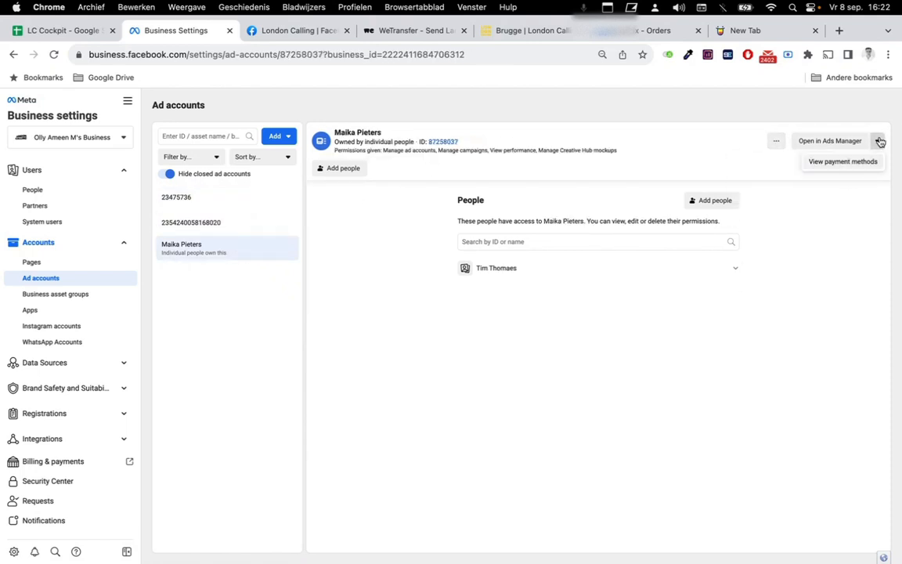
{"action": "left_click", "coordinate": [860, 161]}
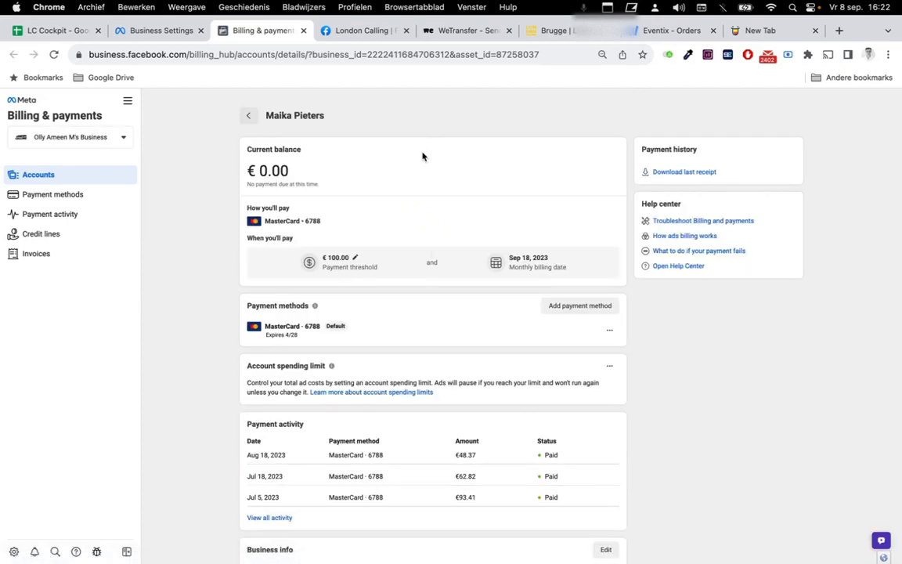
{"action": "scroll", "coordinate": [409, 192], "scroll_direction": "down", "scroll_amount": 3}
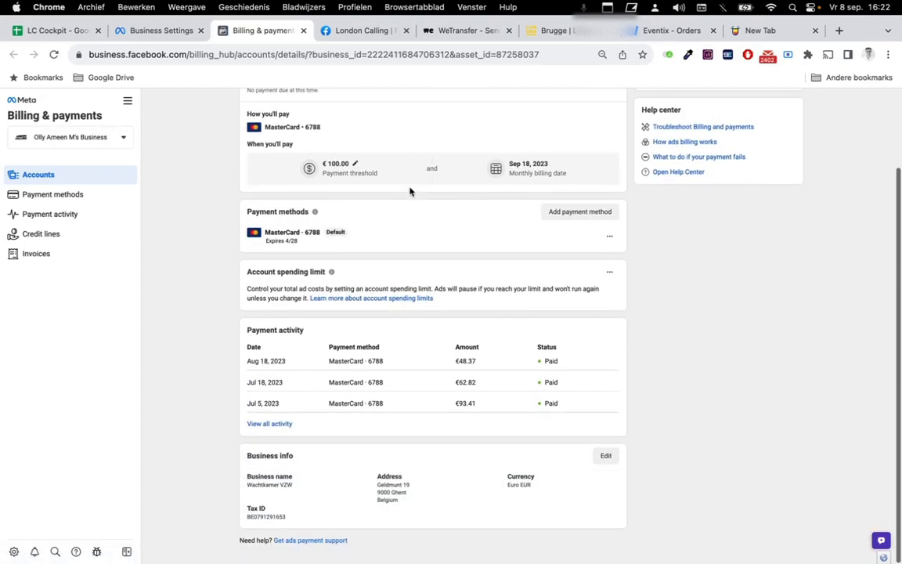
{"action": "scroll", "coordinate": [410, 191], "scroll_direction": "up", "scroll_amount": 3}
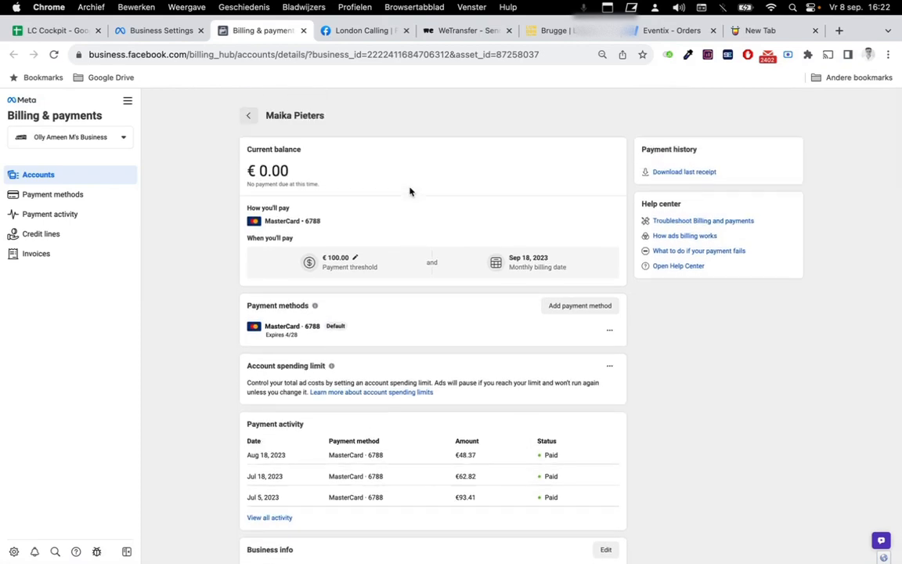
Return to Business settings and check the individually owned account's further options and the ways to add an ad account.
{"action": "left_click", "coordinate": [128, 31]}
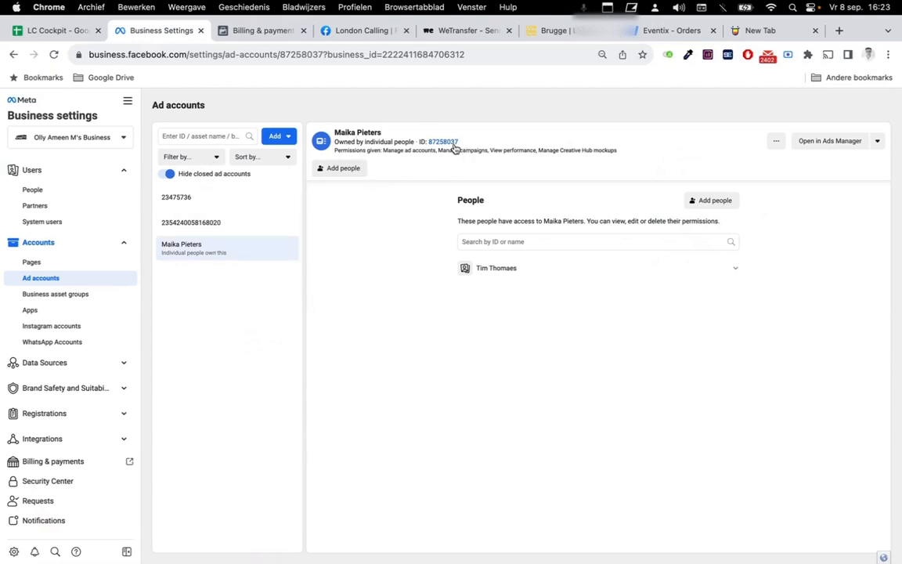
{"action": "left_click", "coordinate": [878, 144]}
{"action": "left_click", "coordinate": [878, 141]}
{"action": "left_click", "coordinate": [274, 139]}
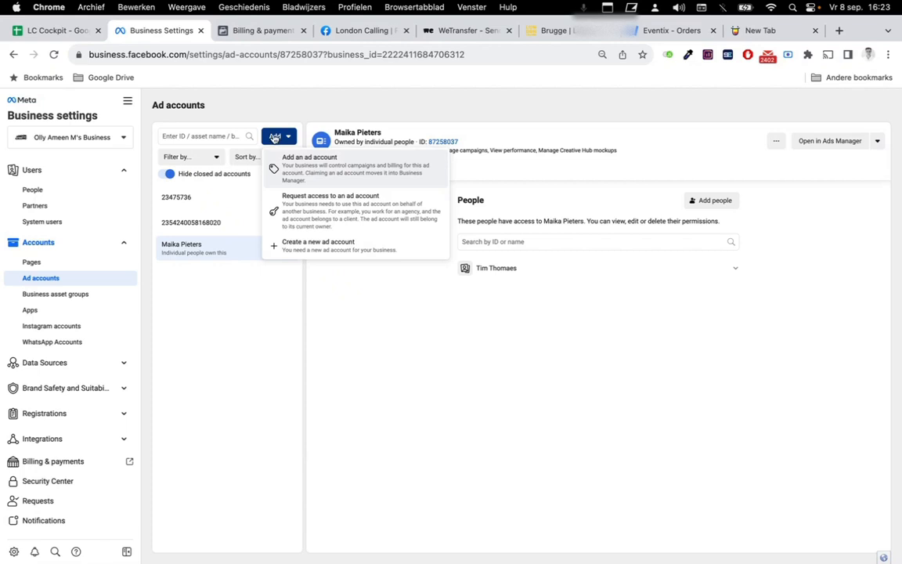
{"action": "left_click", "coordinate": [274, 139]}
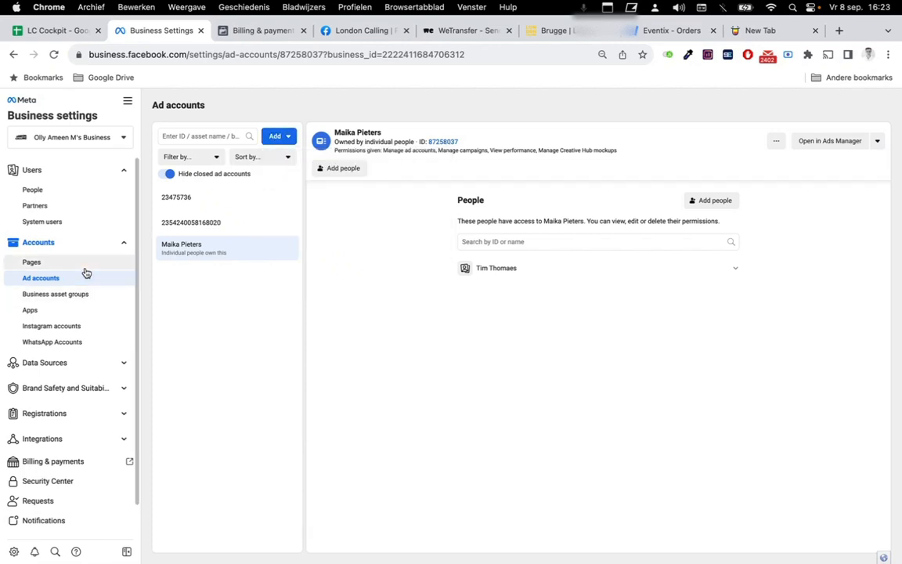
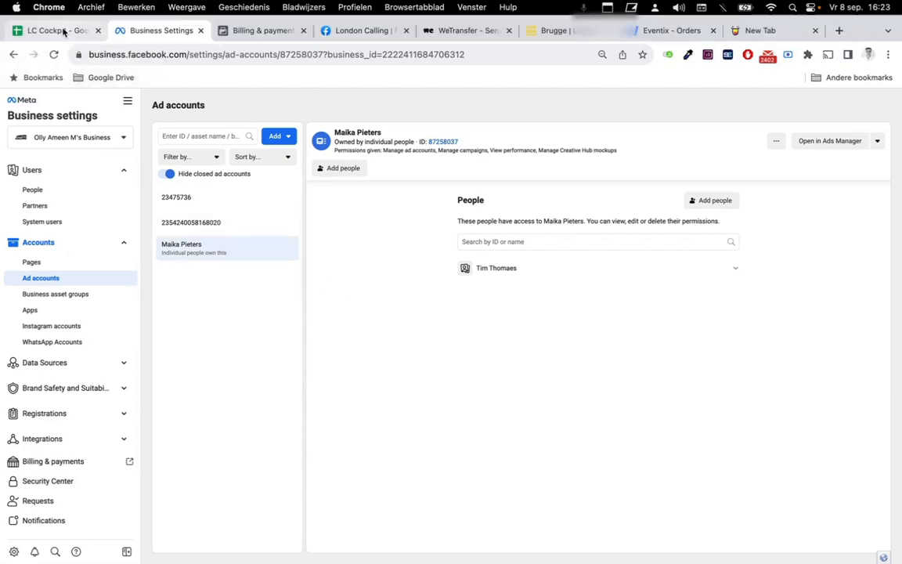
Compare the ownership and people of the business's second listed ad account with those of the individually owned one.
{"action": "left_click", "coordinate": [261, 226]}
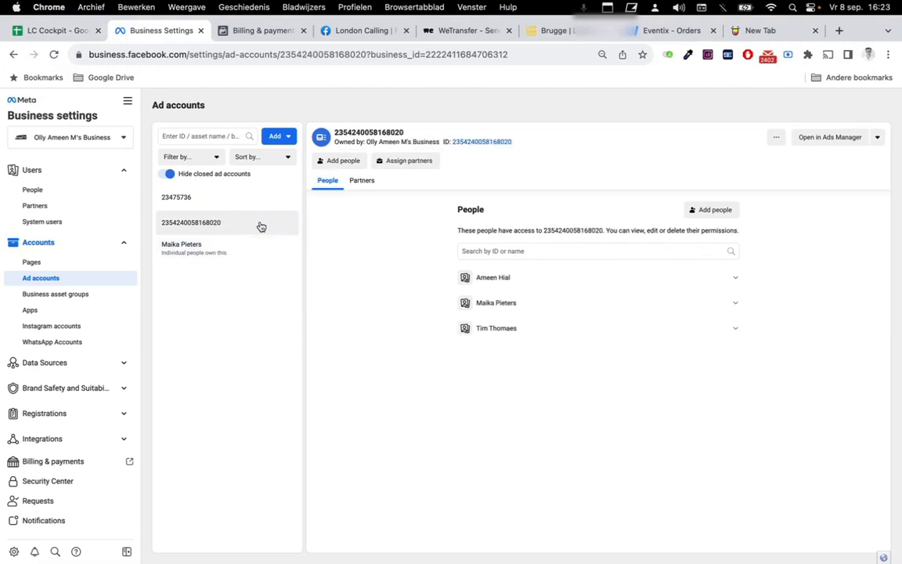
{"action": "left_click", "coordinate": [244, 249]}
{"action": "left_click", "coordinate": [242, 229]}
{"action": "left_click", "coordinate": [244, 251]}
{"action": "left_click", "coordinate": [243, 229]}
Switch to the LC Cockpit spreadsheet and review the budgets, planning and targeting of all events in the Strategy sheet.
{"action": "left_click", "coordinate": [78, 34]}
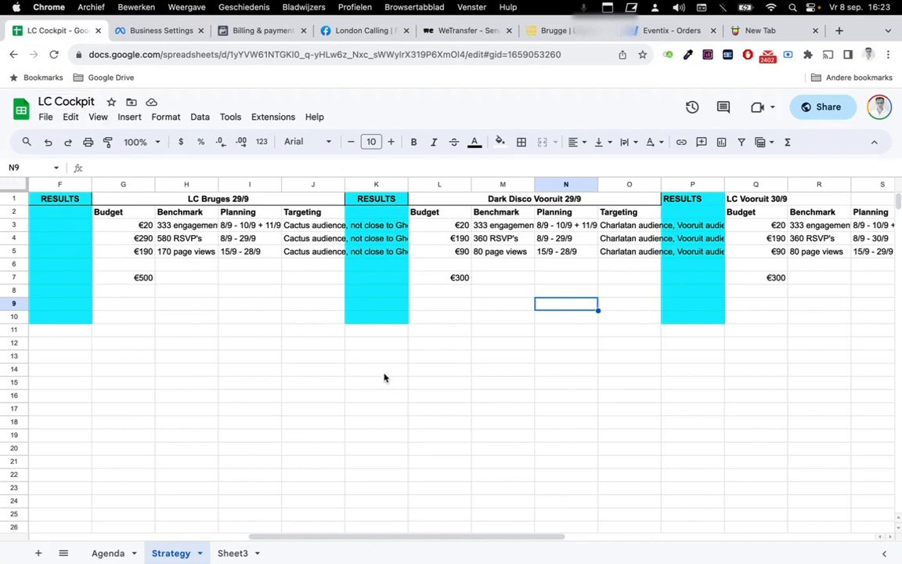
{"action": "scroll", "coordinate": [385, 378], "scroll_direction": "right", "scroll_amount": 10}
{"action": "scroll", "coordinate": [385, 377], "scroll_direction": "left", "scroll_amount": 15}
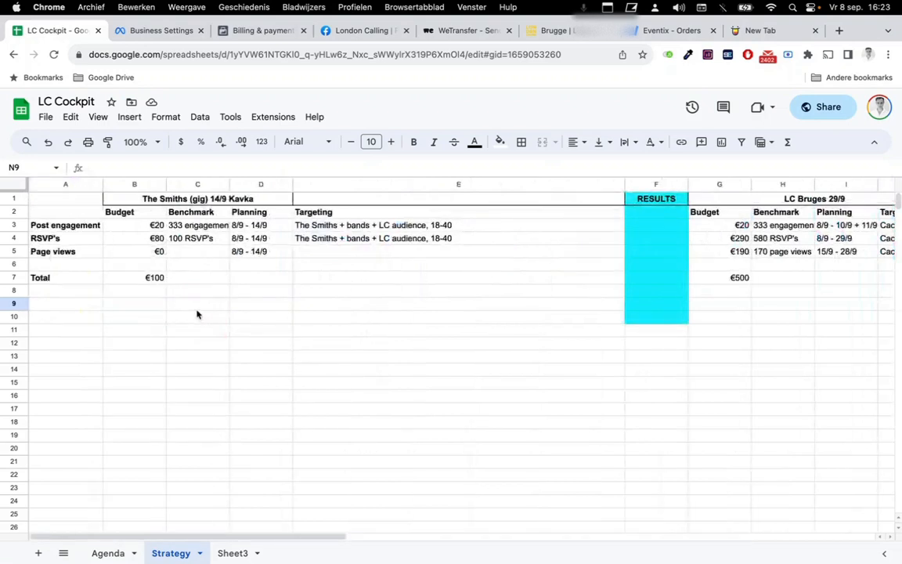
Open the business's second listed account in Ads Manager, clear the Post engagement objective filter and show the ads with errors.
{"action": "left_click", "coordinate": [274, 32]}
{"action": "left_click", "coordinate": [129, 100]}
{"action": "left_click", "coordinate": [178, 150]}
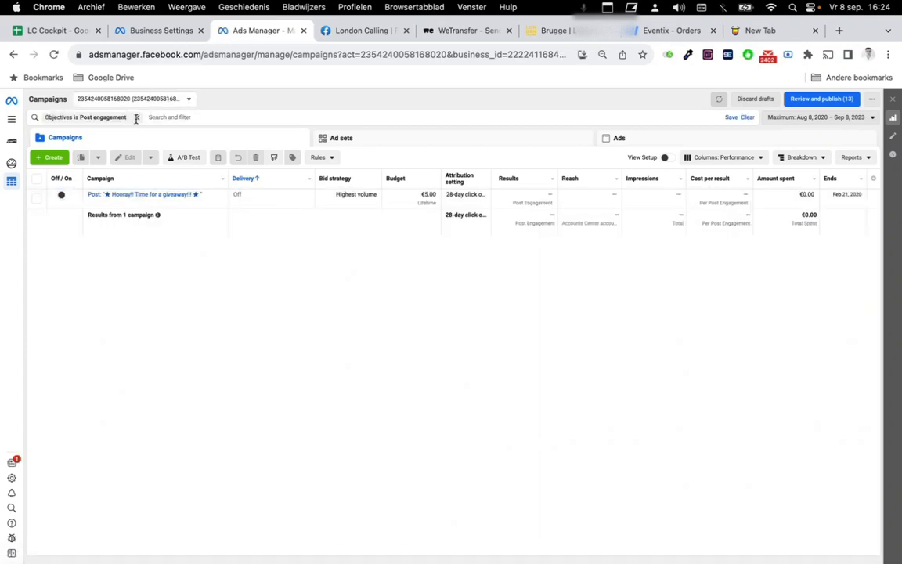
{"action": "left_click", "coordinate": [136, 117]}
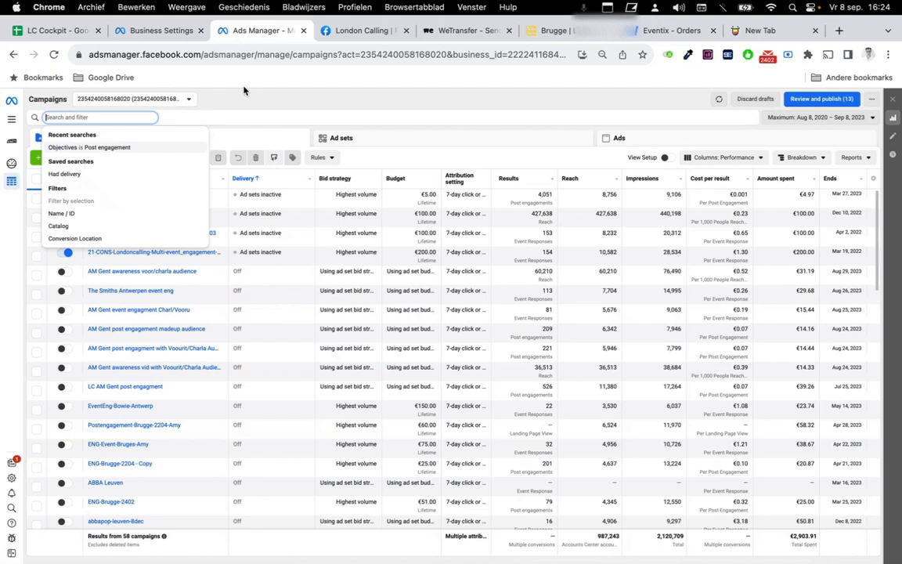
{"action": "left_click", "coordinate": [237, 104]}
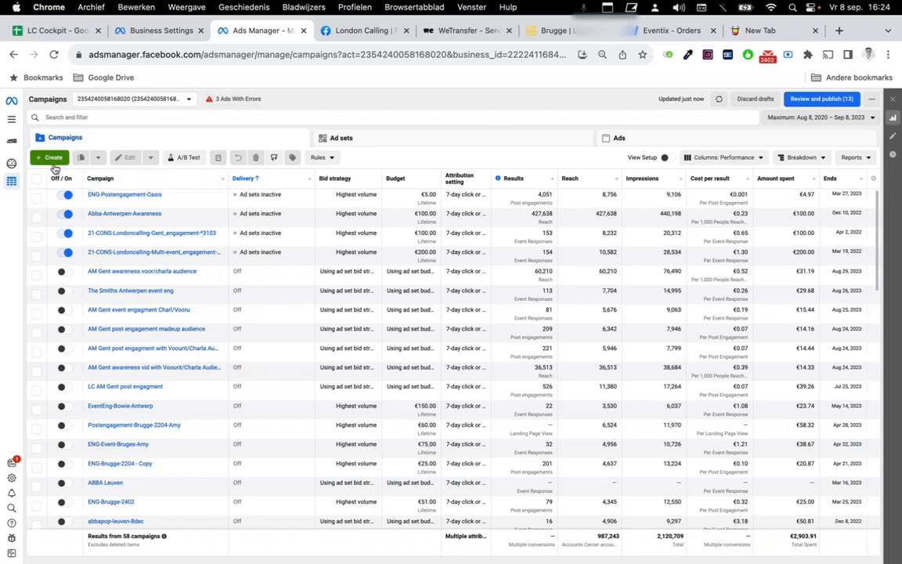
{"action": "left_click", "coordinate": [239, 99]}
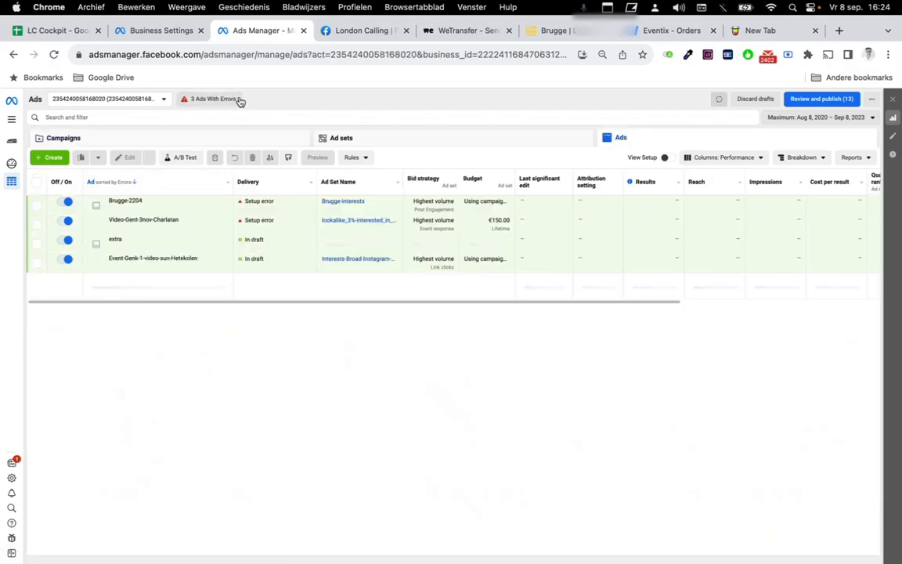
{"action": "left_click", "coordinate": [85, 123]}
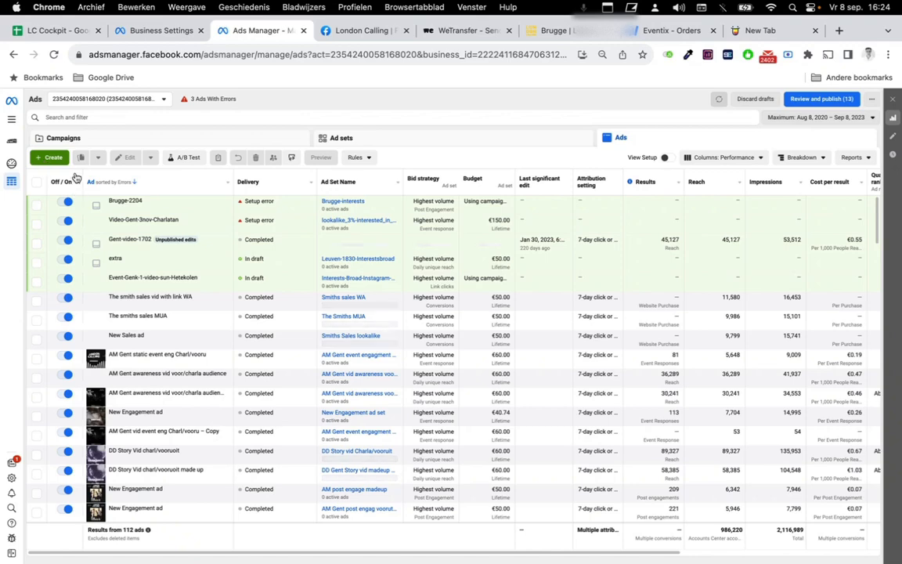
Start a new campaign with the Engagement objective and expand its optional naming fields.
{"action": "left_click", "coordinate": [63, 159]}
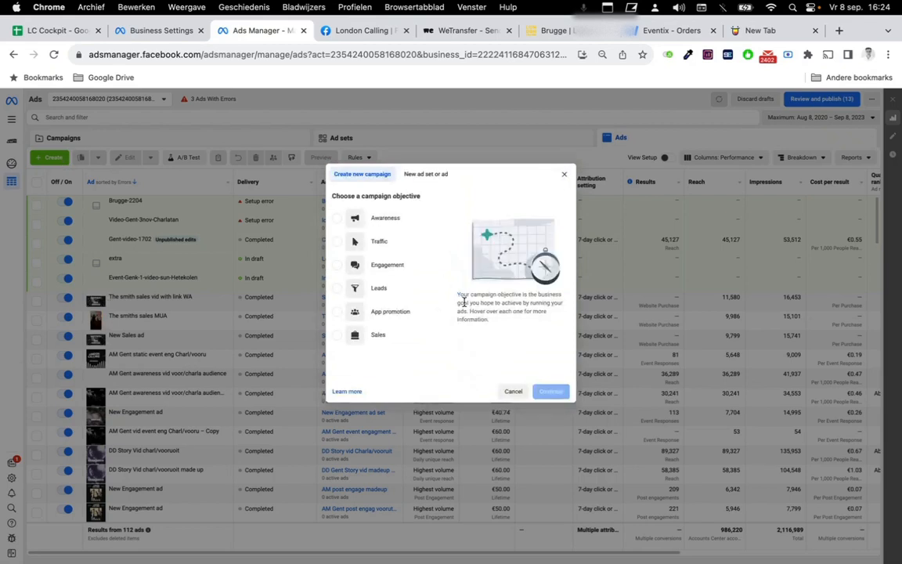
{"action": "left_click", "coordinate": [416, 271]}
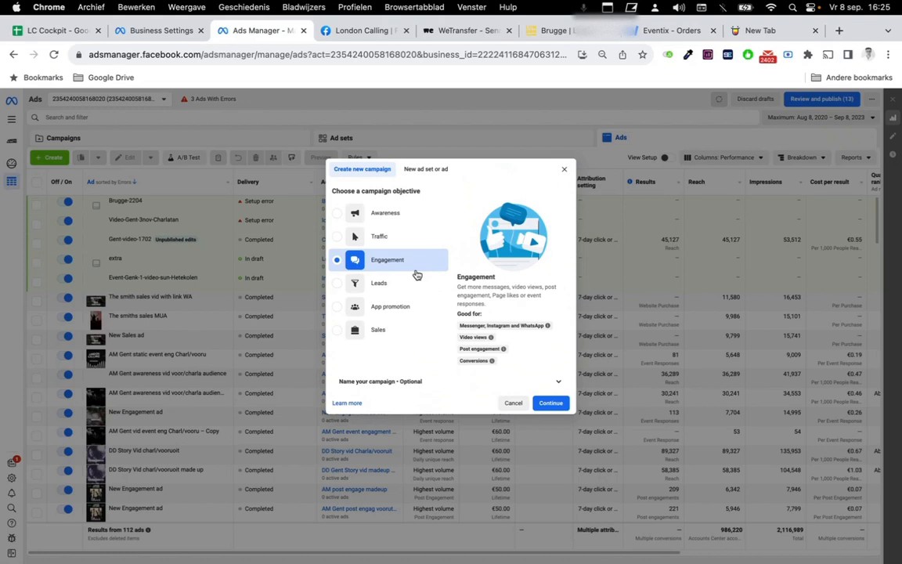
{"action": "left_click", "coordinate": [437, 382]}
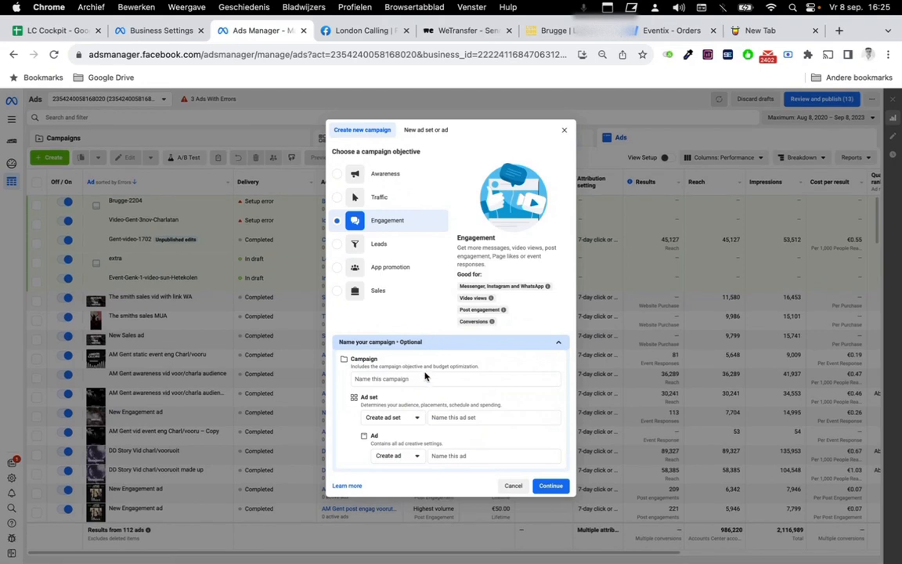
{"action": "left_click", "coordinate": [421, 379]}
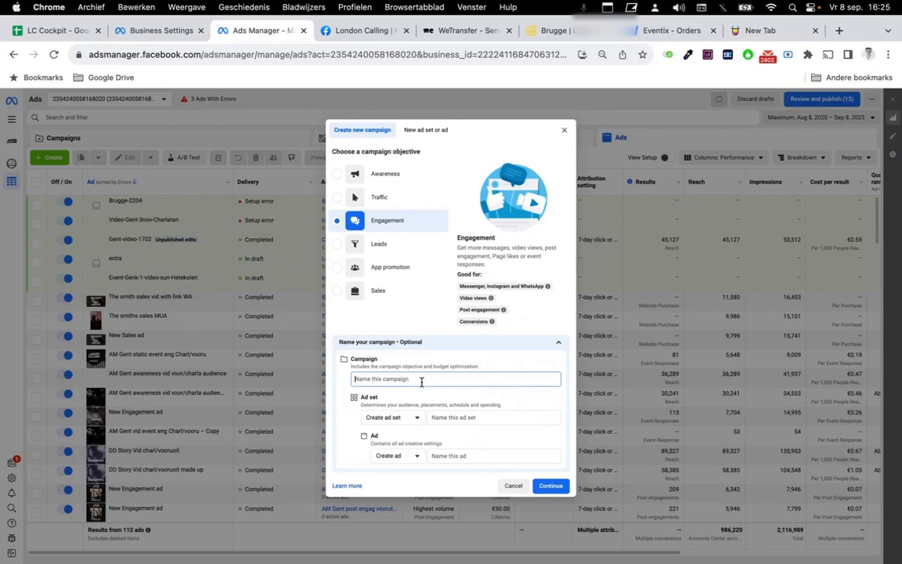
Look up The Smiths gig's date, location, organisation and ad account in the Strategy and Agenda sheets of LC Cockpit.
{"action": "left_click", "coordinate": [63, 33]}
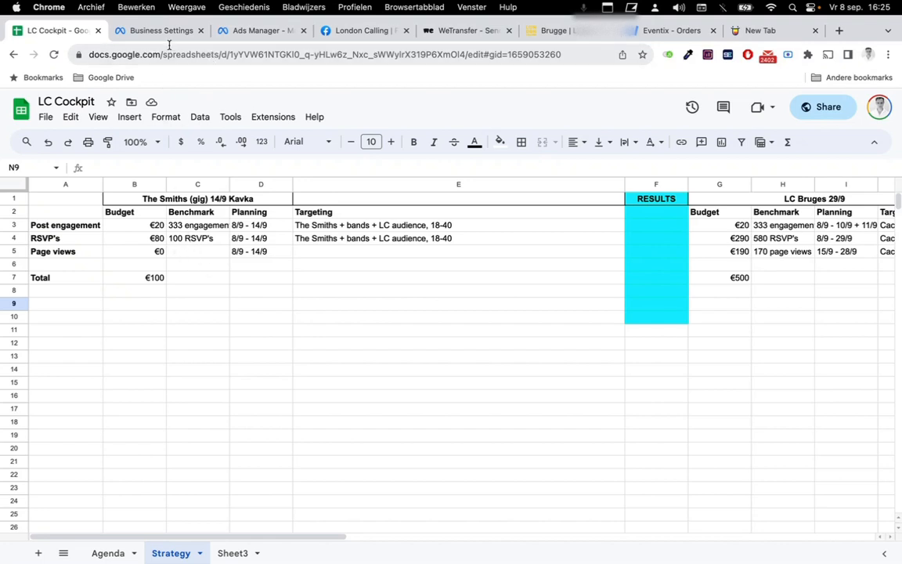
{"action": "left_click", "coordinate": [267, 30]}
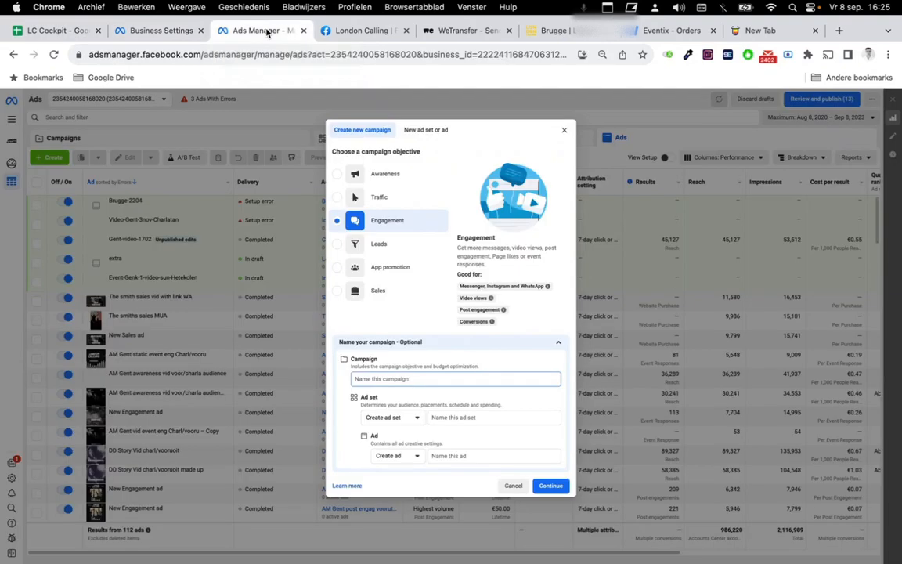
{"action": "left_click", "coordinate": [433, 380]}
{"action": "left_click", "coordinate": [71, 30]}
{"action": "scroll", "coordinate": [396, 285], "scroll_direction": "right", "scroll_amount": 10}
{"action": "scroll", "coordinate": [396, 285], "scroll_direction": "right", "scroll_amount": 4}
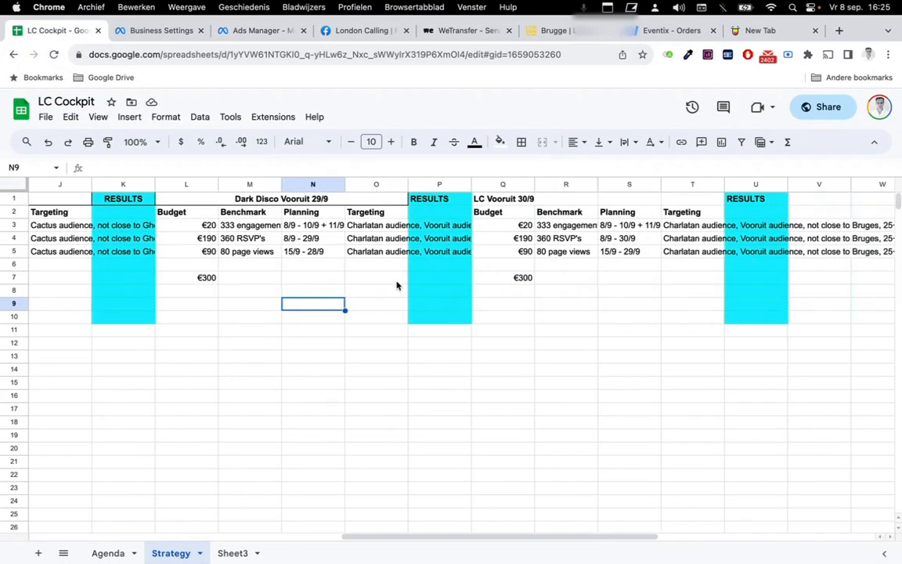
{"action": "scroll", "coordinate": [396, 285], "scroll_direction": "left", "scroll_amount": 10}
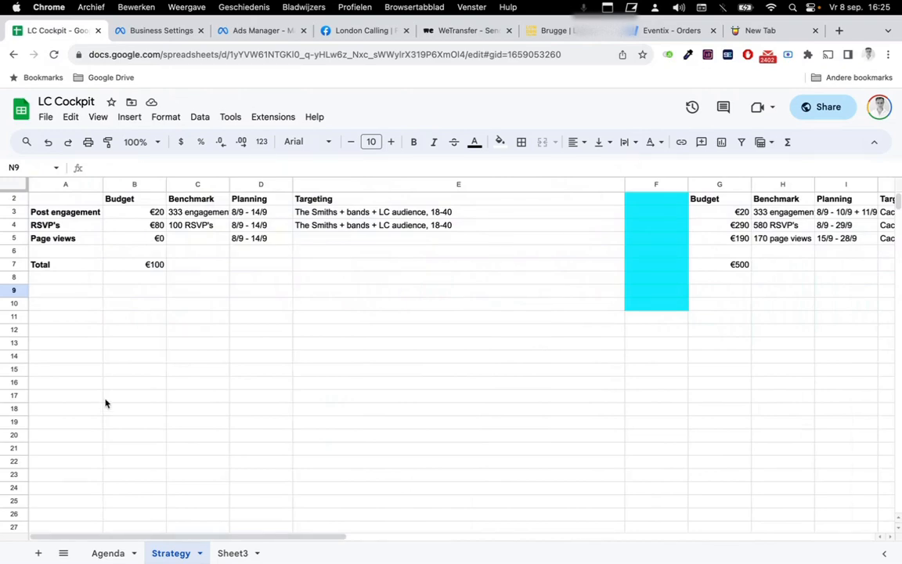
{"action": "left_click", "coordinate": [101, 552]}
{"action": "scroll", "coordinate": [265, 372], "scroll_direction": "right", "scroll_amount": 5}
{"action": "scroll", "coordinate": [264, 371], "scroll_direction": "left", "scroll_amount": 6}
{"action": "scroll", "coordinate": [265, 371], "scroll_direction": "right", "scroll_amount": 2}
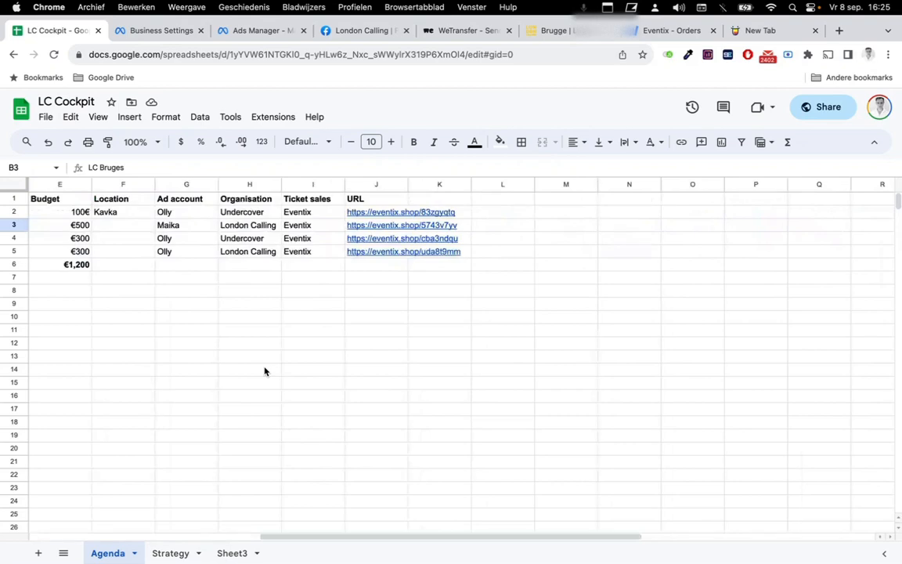
{"action": "scroll", "coordinate": [264, 371], "scroll_direction": "left", "scroll_amount": 2}
Return to Ads Manager and name the new campaign Undercover-TheSmiths-Antwerp-Kavka-1409.
{"action": "left_click", "coordinate": [185, 30]}
{"action": "left_click", "coordinate": [258, 30]}
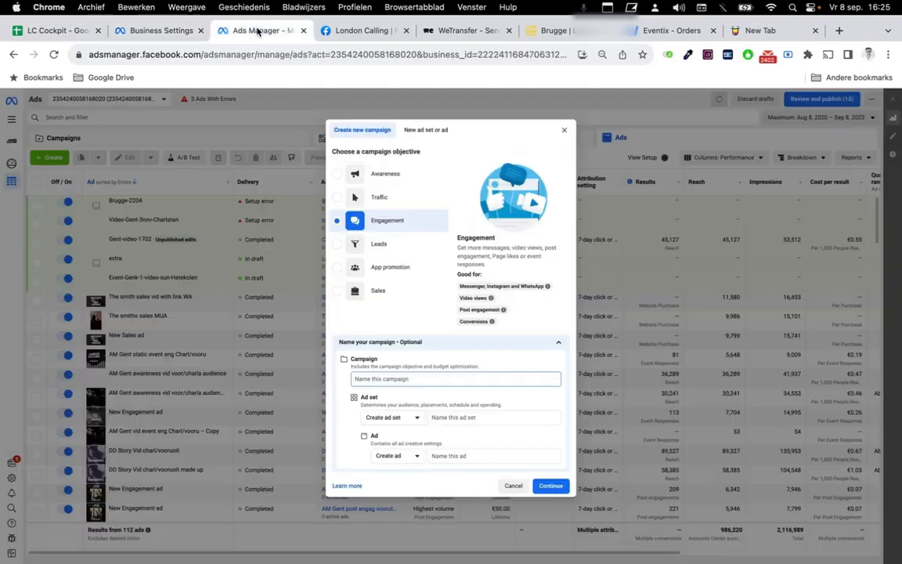
{"action": "type", "text": "Undercover-TheSmith"}
{"action": "type", "text": "s-Antwerp-Kavka-1409"}
Check The Smiths gig's audience in the LC Cockpit Agenda sheet and name the ad set LondonCalling-audience.
{"action": "left_click", "coordinate": [461, 417]}
{"action": "left_click", "coordinate": [59, 31]}
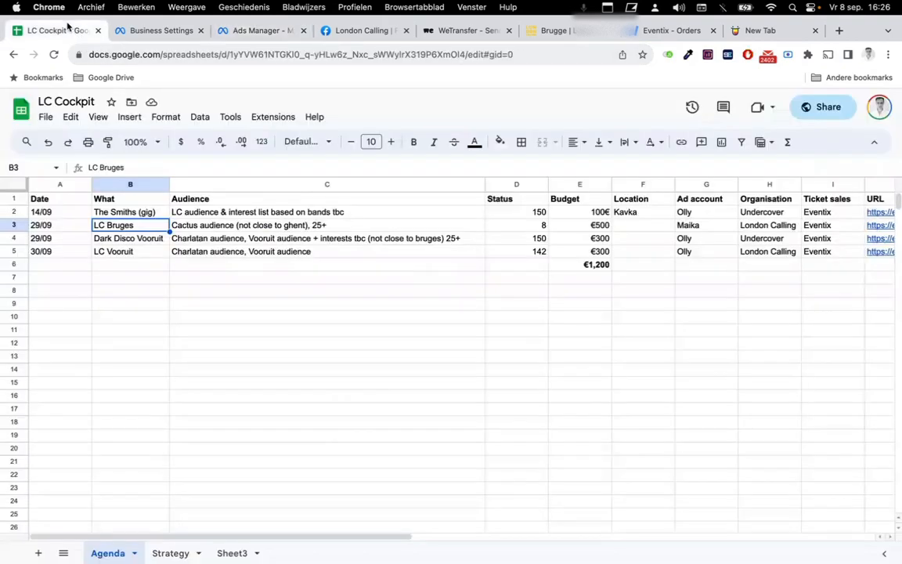
{"action": "left_click", "coordinate": [211, 210]}
{"action": "left_click", "coordinate": [238, 36]}
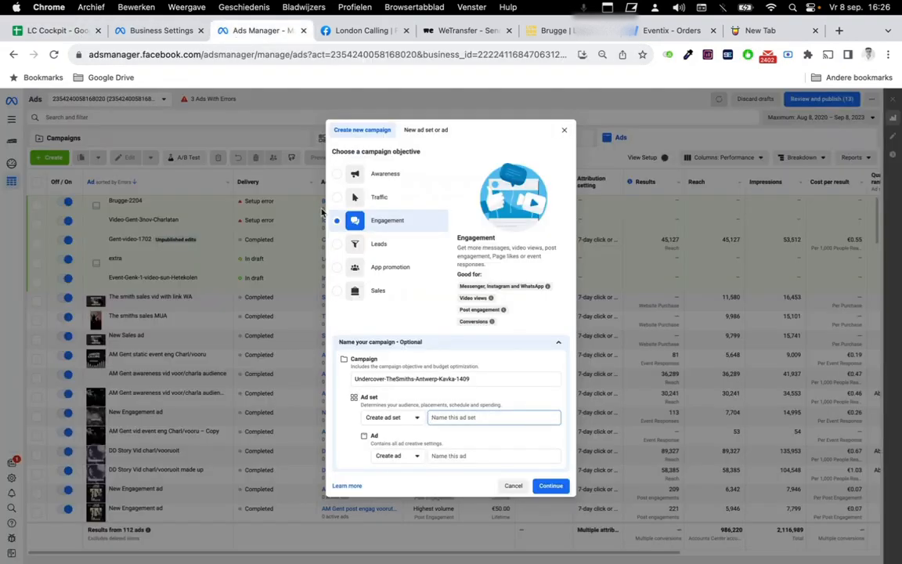
{"action": "type", "text": "LondonCalling-aud"}
{"action": "type", "text": "ence"}
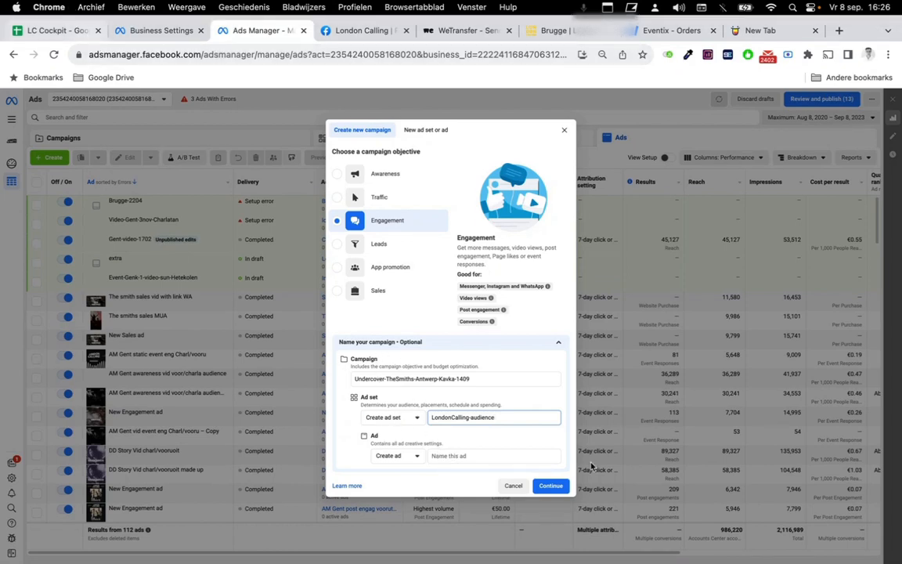
Continue with the campaign names entered and choose the manual engagement campaign setup.
{"action": "left_click", "coordinate": [557, 487]}
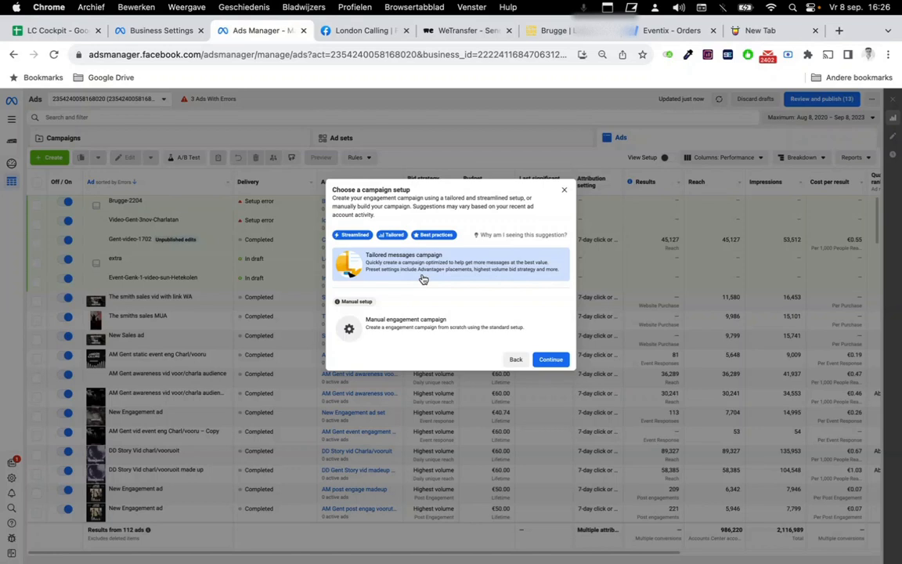
{"action": "left_click", "coordinate": [420, 337]}
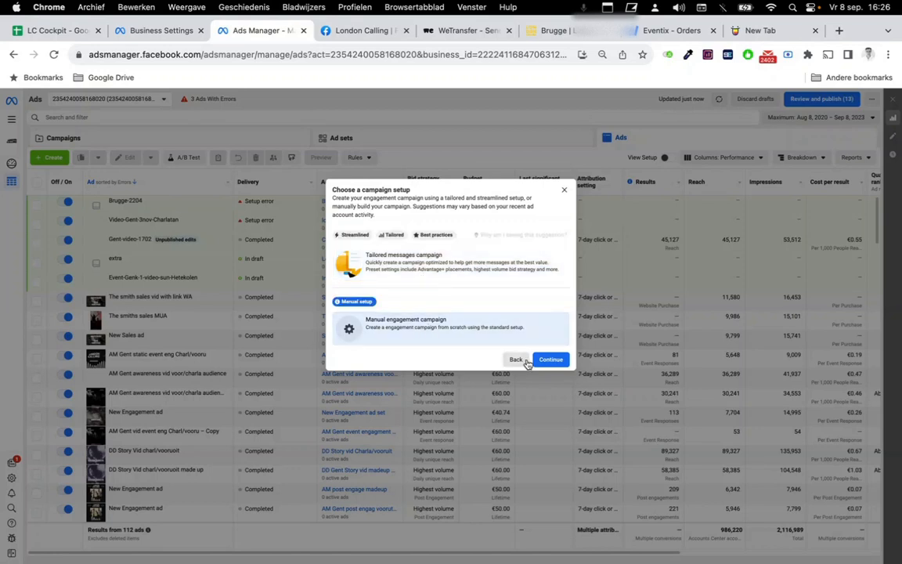
{"action": "left_click", "coordinate": [548, 360]}
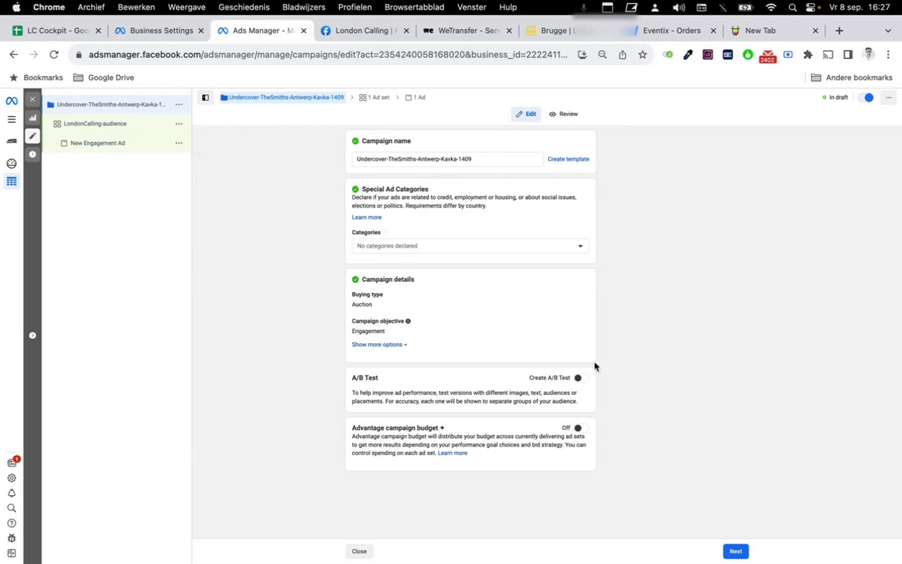
Turn on Advantage campaign budget with a lifetime budget of €20 and proceed to the ad set.
{"action": "left_click", "coordinate": [581, 429]}
{"action": "scroll", "coordinate": [429, 400], "scroll_direction": "down", "scroll_amount": 1}
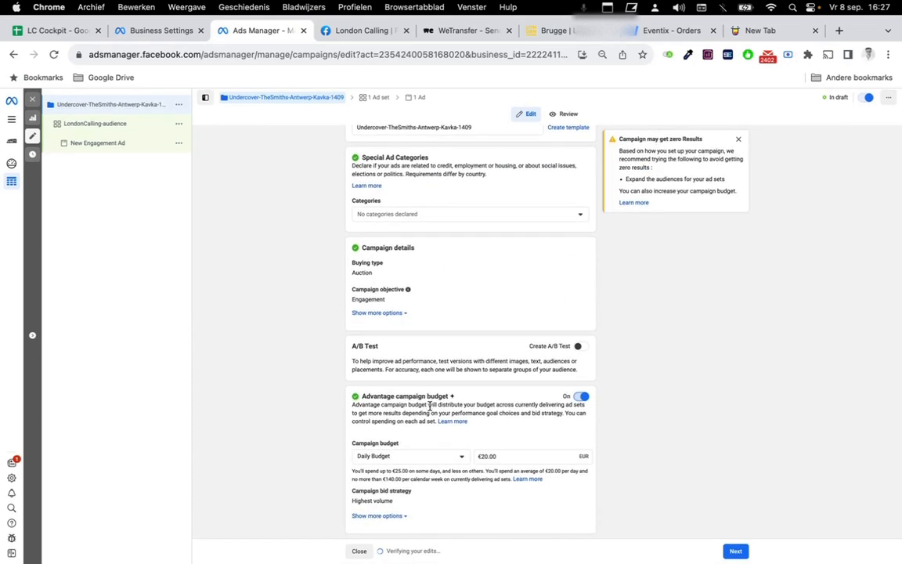
{"action": "left_click", "coordinate": [423, 458]}
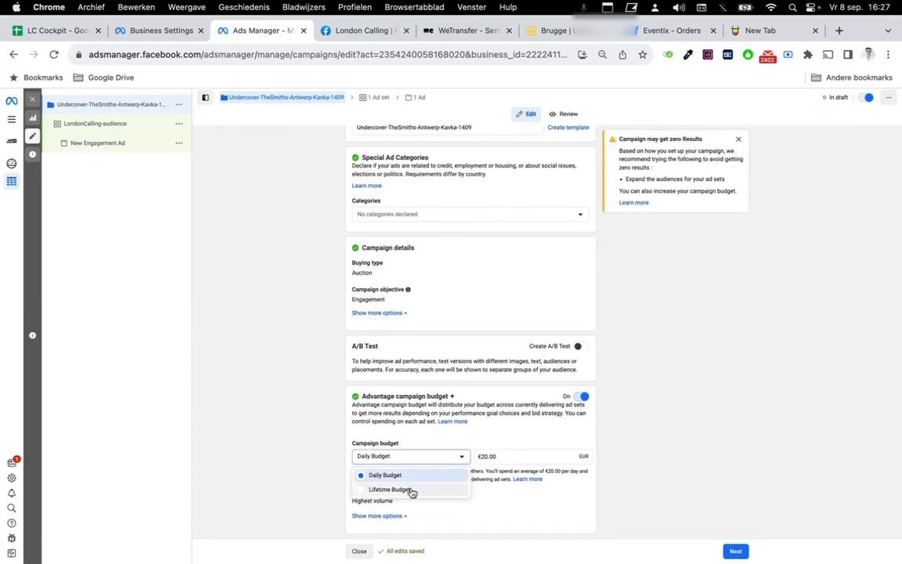
{"action": "left_click", "coordinate": [410, 493]}
{"action": "triple_click", "coordinate": [491, 436]}
{"action": "type", "text": "20"}
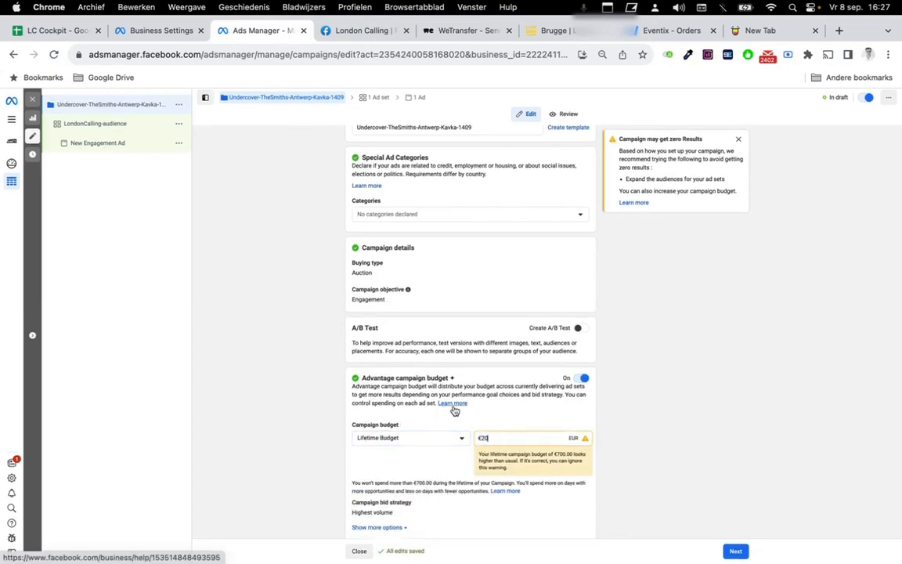
{"action": "left_click", "coordinate": [735, 415]}
{"action": "scroll", "coordinate": [473, 420], "scroll_direction": "down", "scroll_amount": 1}
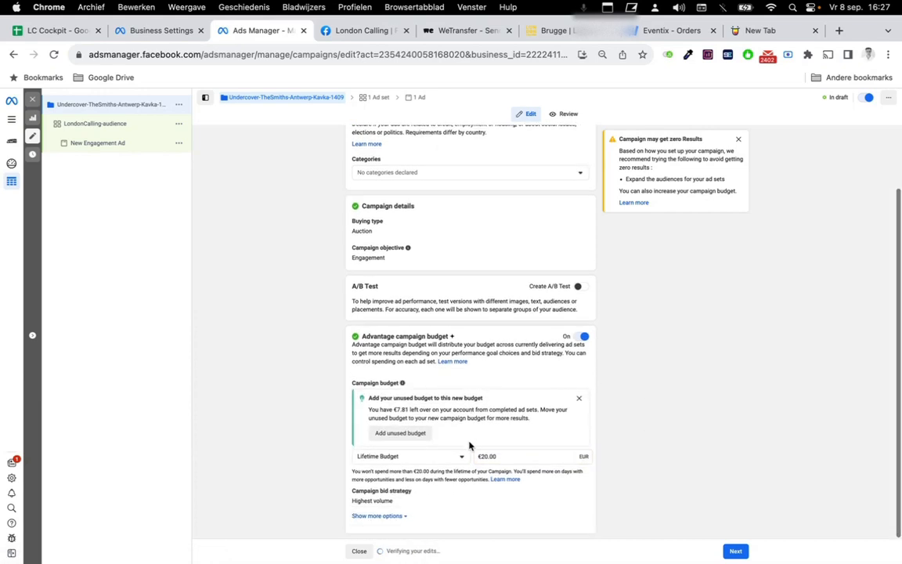
{"action": "left_click", "coordinate": [735, 553]}
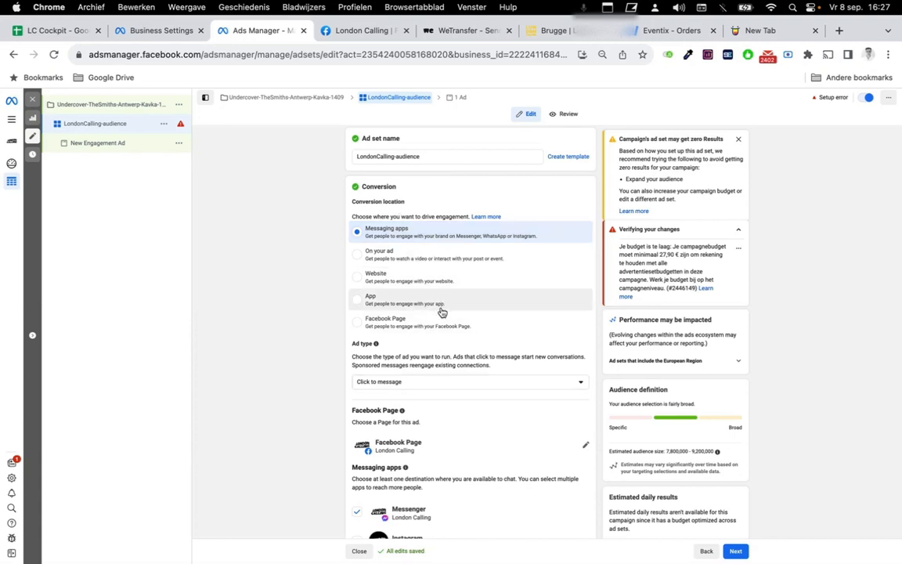
Set the ad set's conversion location to On your ad with Post engagement as the engagement type.
{"action": "left_click", "coordinate": [456, 325]}
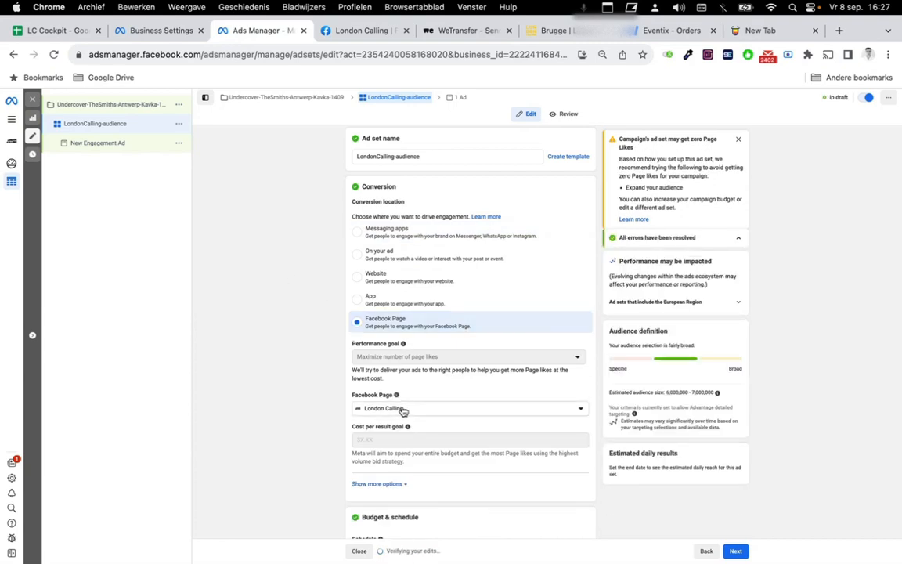
{"action": "scroll", "coordinate": [397, 286], "scroll_direction": "down", "scroll_amount": 1}
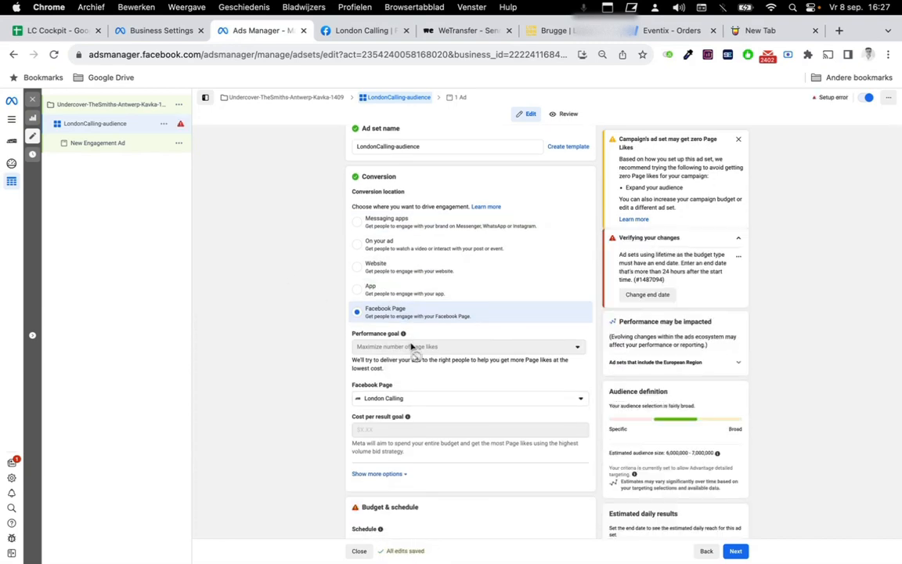
{"action": "left_click", "coordinate": [397, 241]}
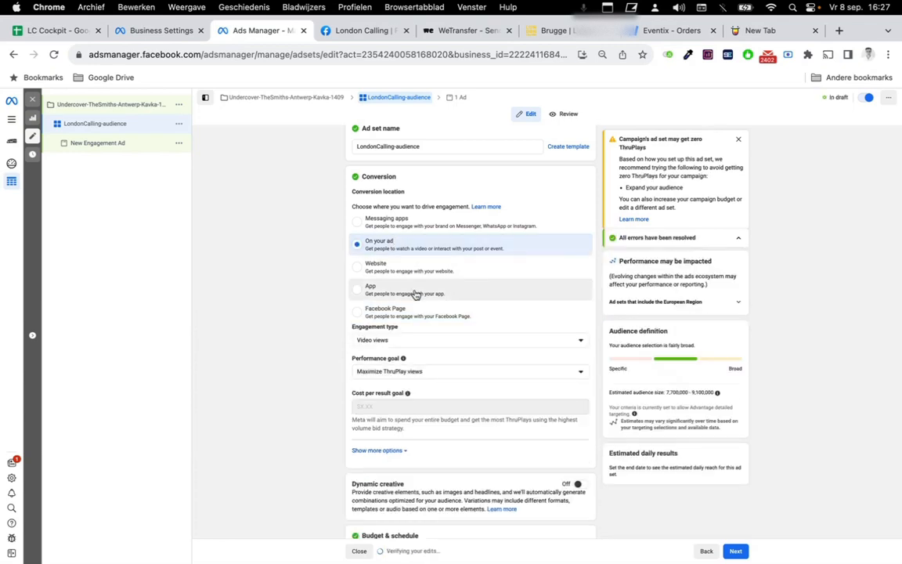
{"action": "scroll", "coordinate": [306, 312], "scroll_direction": "down", "scroll_amount": 1}
{"action": "scroll", "coordinate": [304, 313], "scroll_direction": "down", "scroll_amount": 1}
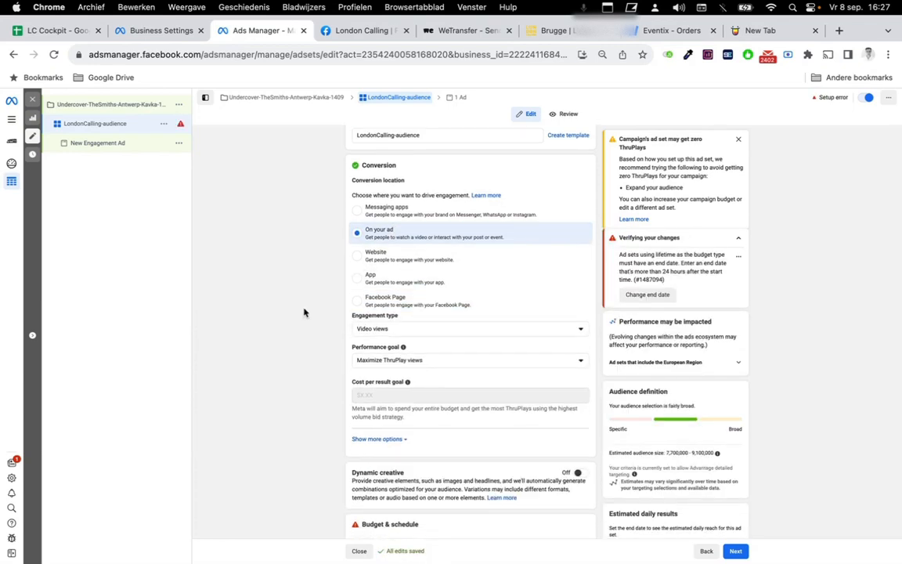
{"action": "left_click", "coordinate": [448, 334]}
{"action": "left_click", "coordinate": [447, 365]}
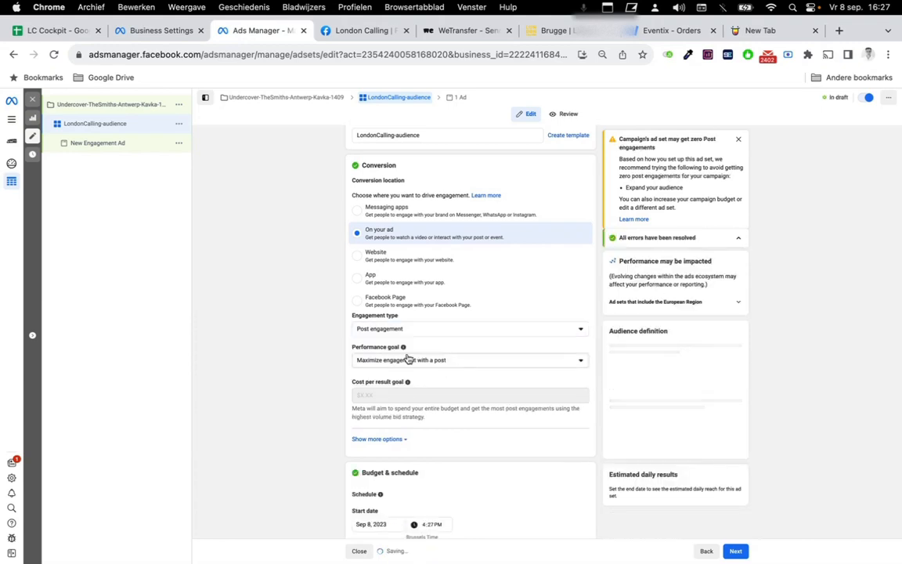
Expand the other performance goals and choose Maximize engagement with a post.
{"action": "scroll", "coordinate": [407, 359], "scroll_direction": "down", "scroll_amount": 1}
{"action": "left_click", "coordinate": [417, 346]}
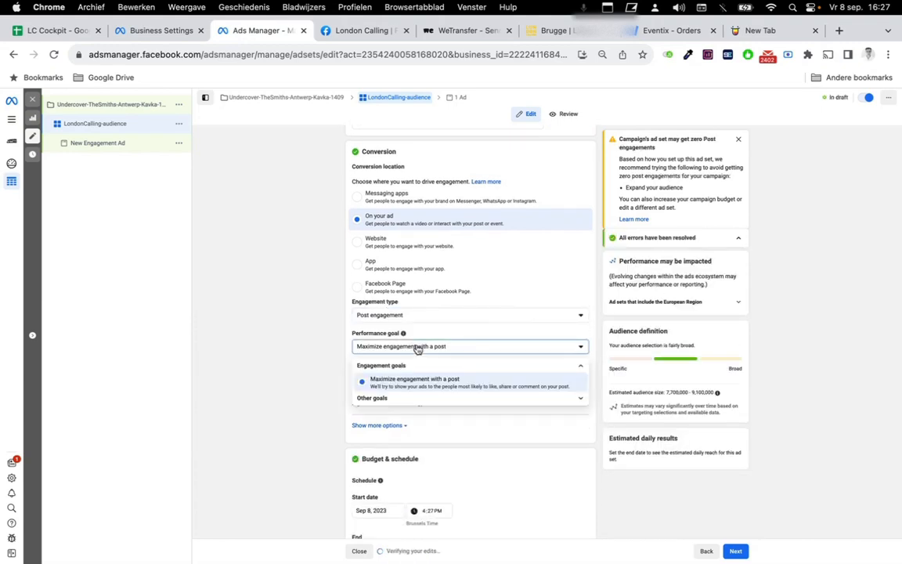
{"action": "scroll", "coordinate": [412, 368], "scroll_direction": "down", "scroll_amount": 1}
{"action": "left_click", "coordinate": [417, 381]}
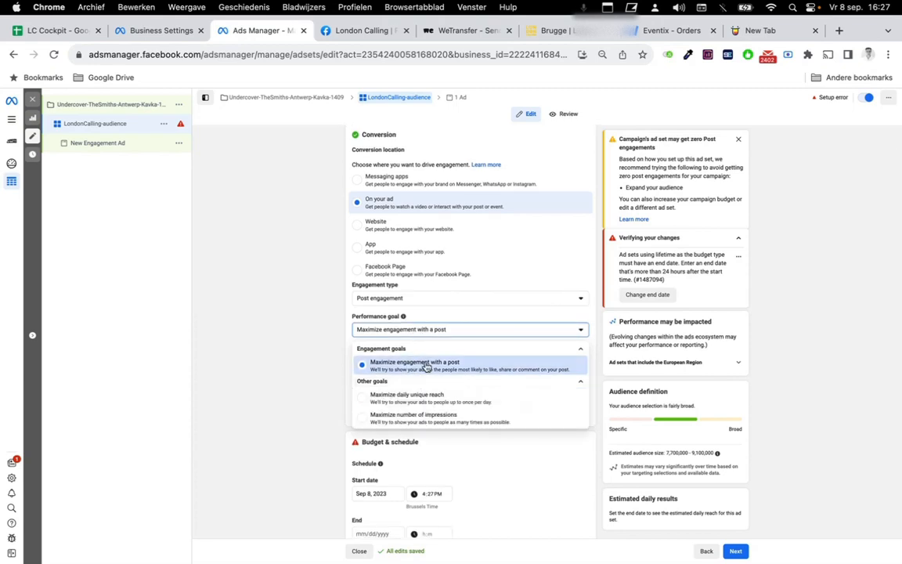
{"action": "scroll", "coordinate": [425, 366], "scroll_direction": "down", "scroll_amount": 1}
{"action": "left_click", "coordinate": [436, 366]}
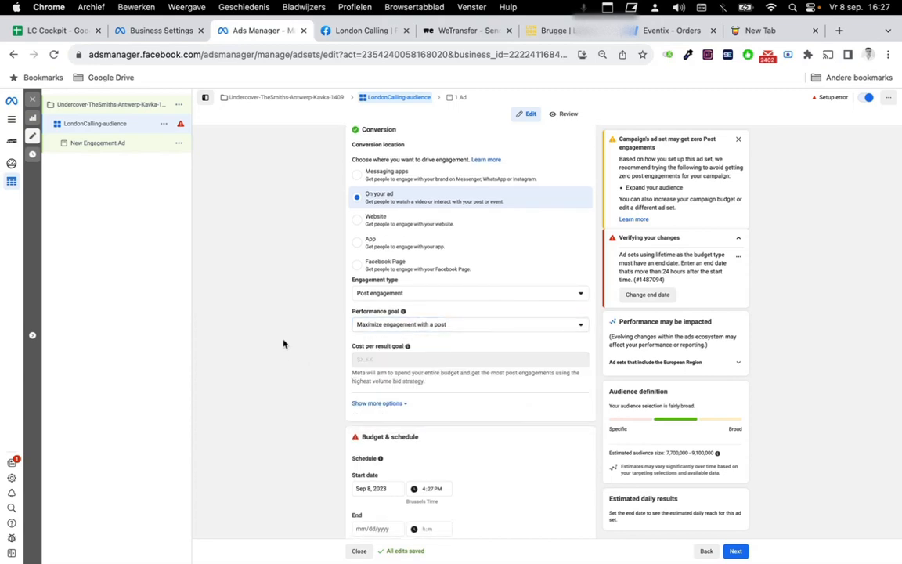
Check The Smiths planning in the LC Cockpit Strategy sheet and set the ad set's end date to Sep 14, 2023.
{"action": "scroll", "coordinate": [284, 343], "scroll_direction": "down", "scroll_amount": 5}
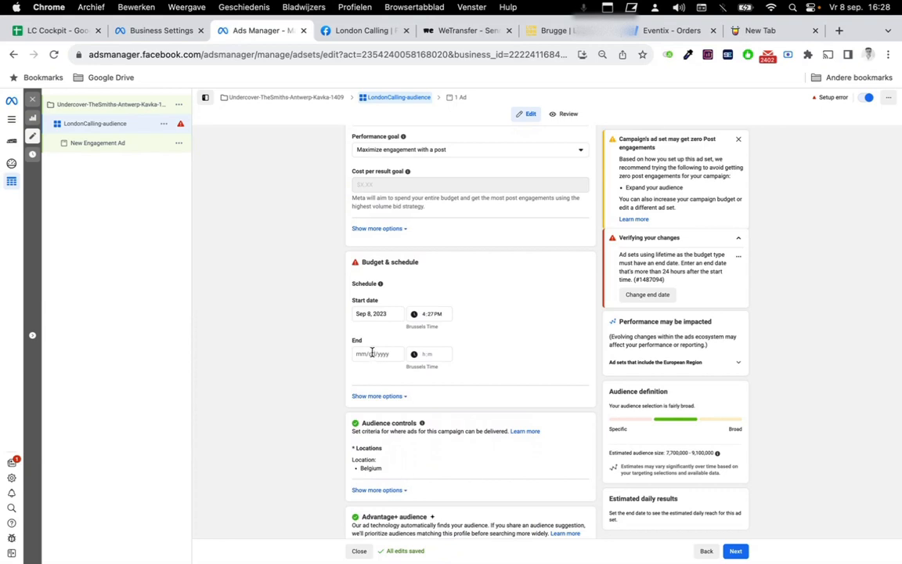
{"action": "left_click", "coordinate": [372, 354]}
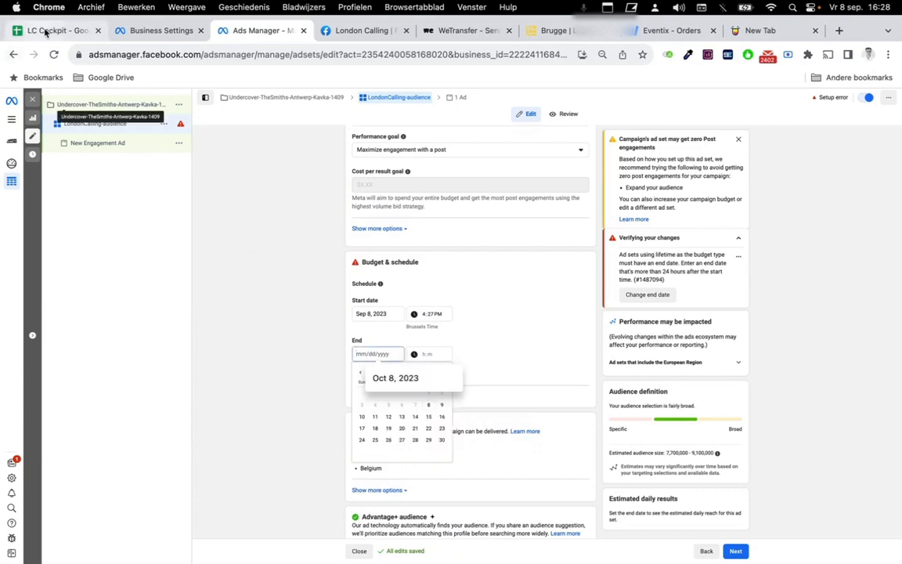
{"action": "left_click", "coordinate": [46, 32]}
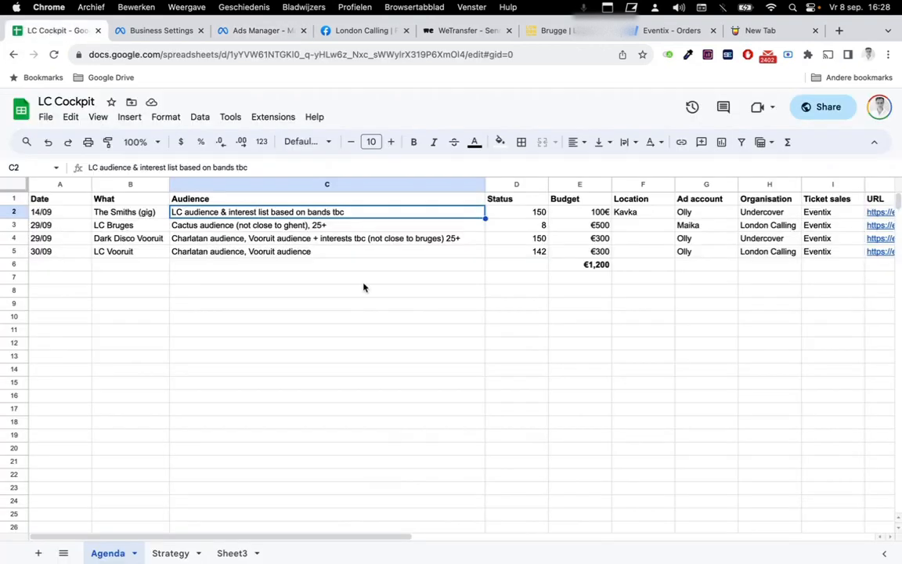
{"action": "left_click", "coordinate": [169, 553]}
{"action": "scroll", "coordinate": [334, 375], "scroll_direction": "right", "scroll_amount": 10}
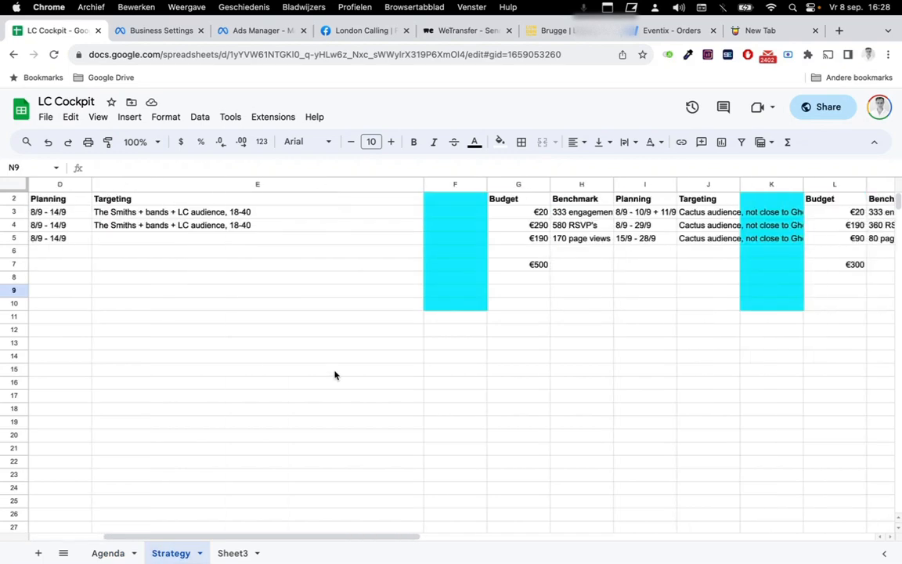
{"action": "scroll", "coordinate": [334, 375], "scroll_direction": "left", "scroll_amount": 10}
{"action": "left_click", "coordinate": [162, 32]}
{"action": "left_click", "coordinate": [259, 31]}
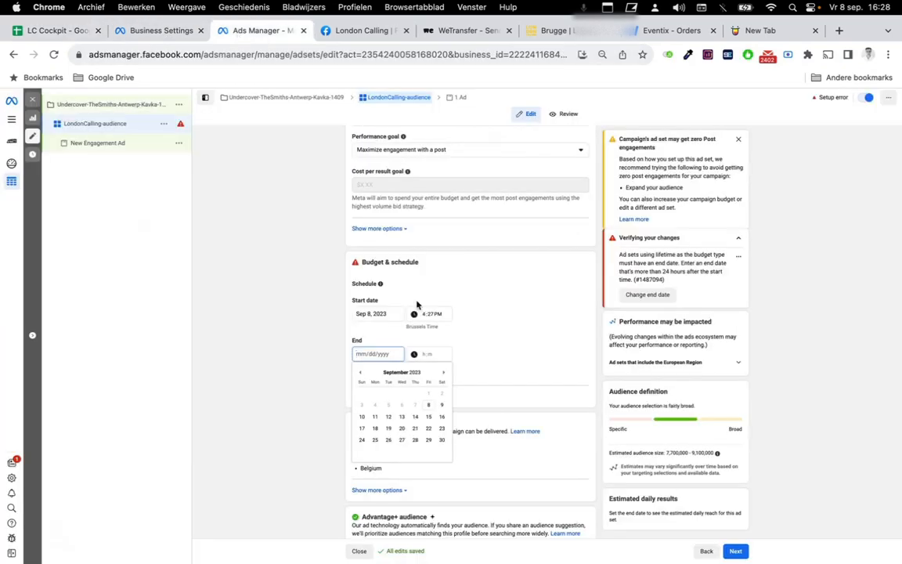
{"action": "left_click", "coordinate": [416, 418]}
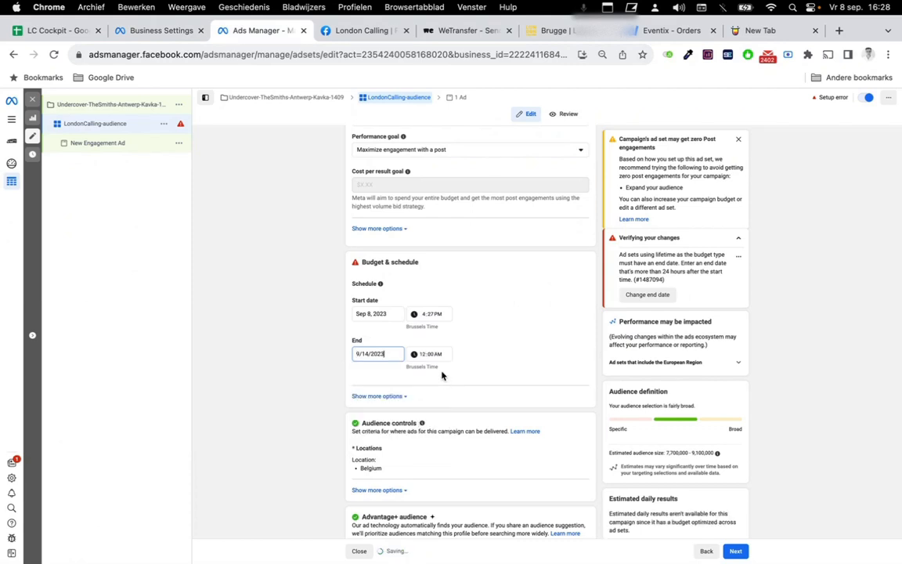
Set the ad set's end time to 6:00 PM.
{"action": "left_click", "coordinate": [423, 358]}
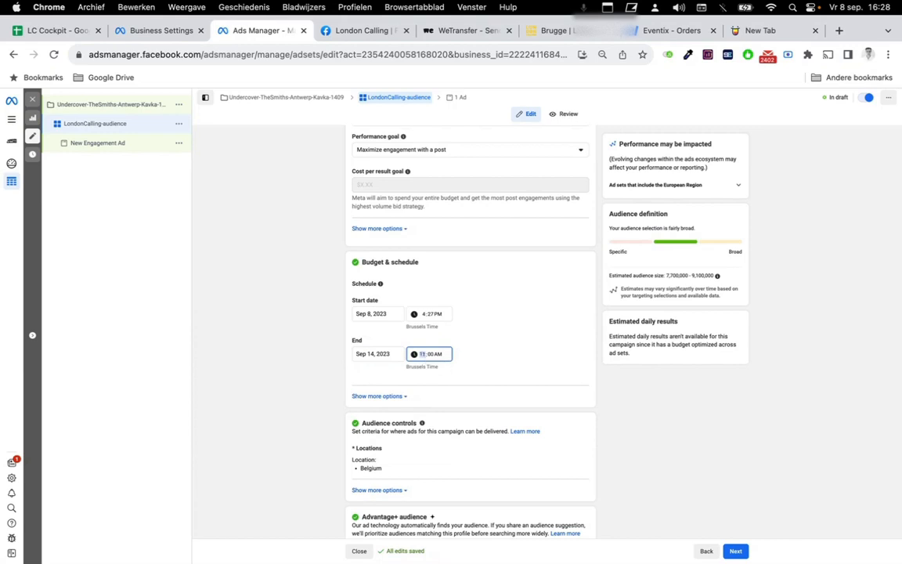
{"action": "left_click", "coordinate": [486, 346]}
{"action": "scroll", "coordinate": [487, 346], "scroll_direction": "down", "scroll_amount": 1}
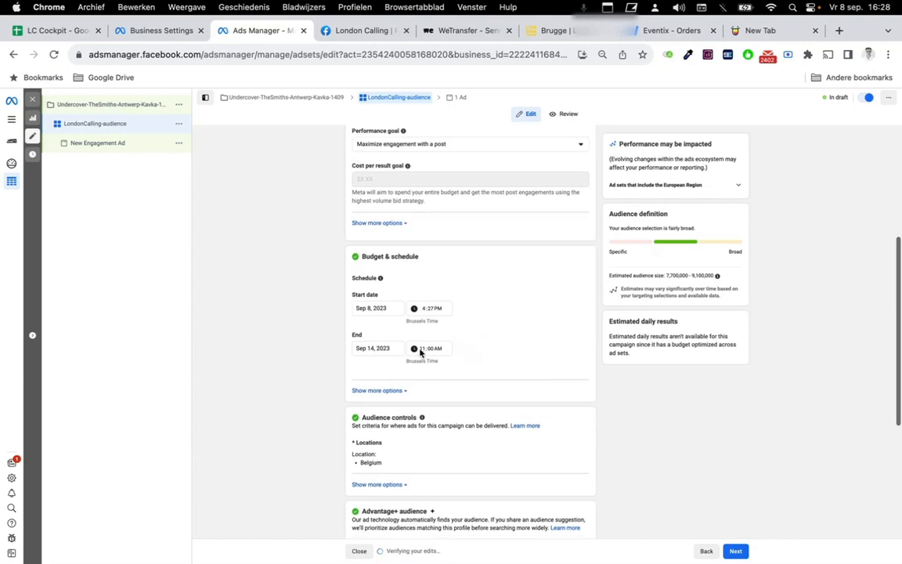
{"action": "left_click", "coordinate": [421, 350]}
{"action": "type", "text": "p"}
{"action": "left_click", "coordinate": [539, 360]}
{"action": "scroll", "coordinate": [539, 360], "scroll_direction": "down", "scroll_amount": 2}
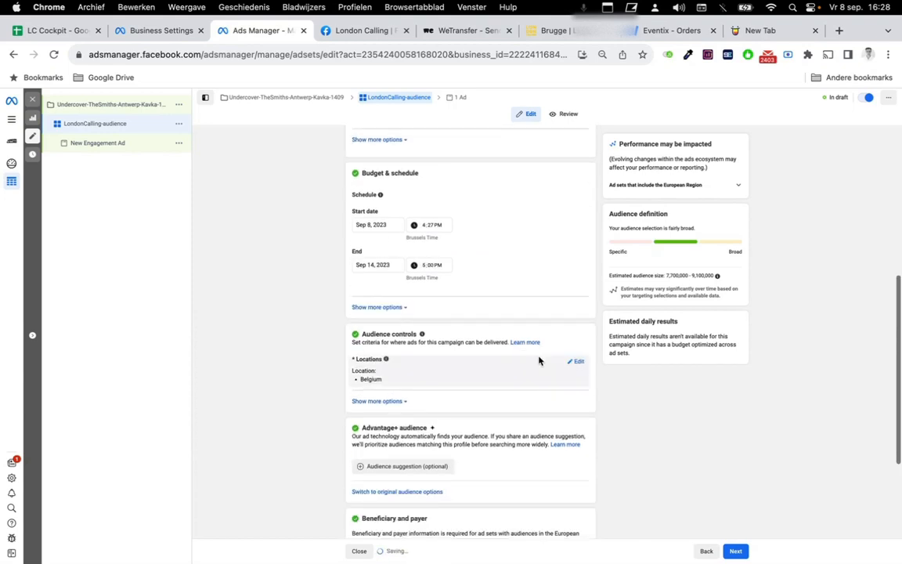
{"action": "scroll", "coordinate": [539, 360], "scroll_direction": "up", "scroll_amount": 1}
{"action": "left_click", "coordinate": [424, 213]}
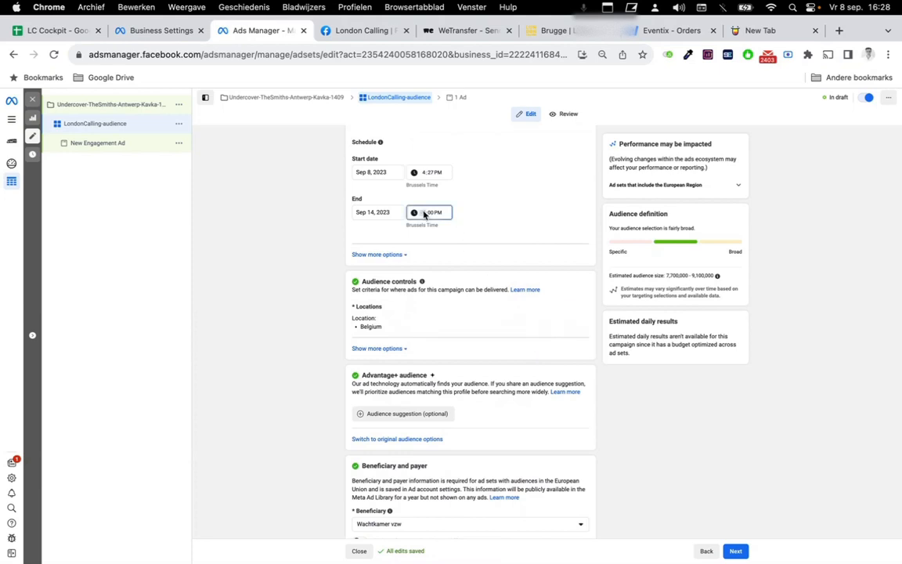
{"action": "type", "text": "6"}
Change the audience location from Belgium to Antwerp, Flemish Region, with a 10 mi radius.
{"action": "scroll", "coordinate": [475, 218], "scroll_direction": "down", "scroll_amount": 1}
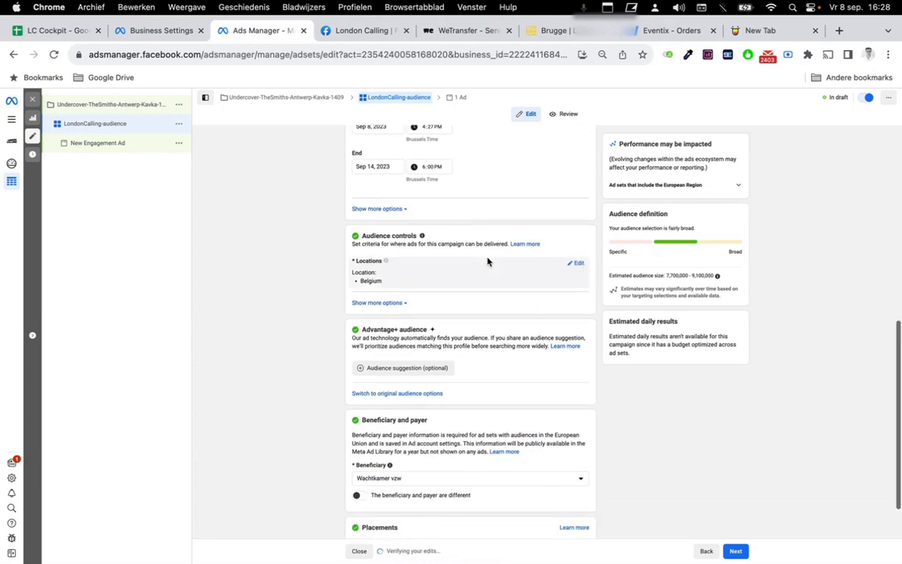
{"action": "left_click", "coordinate": [578, 264]}
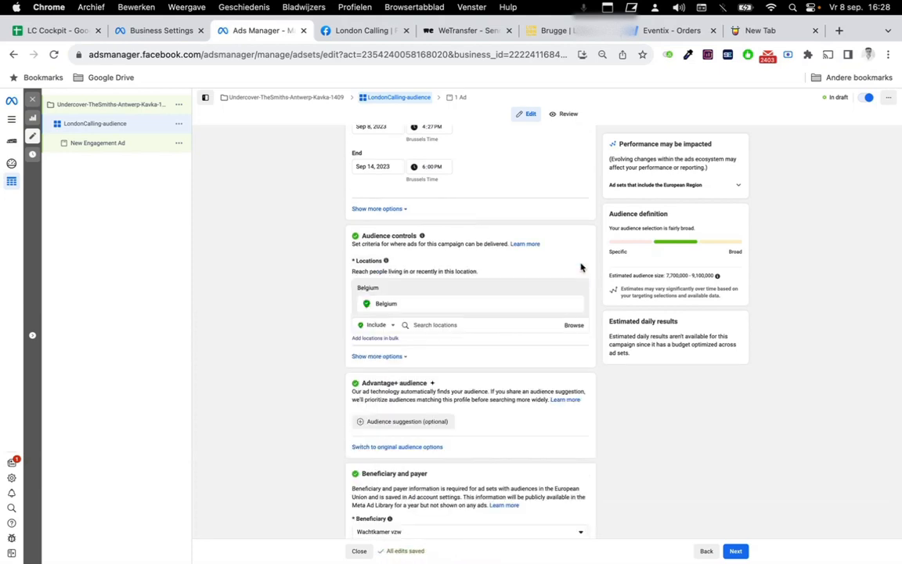
{"action": "left_click", "coordinate": [466, 325]}
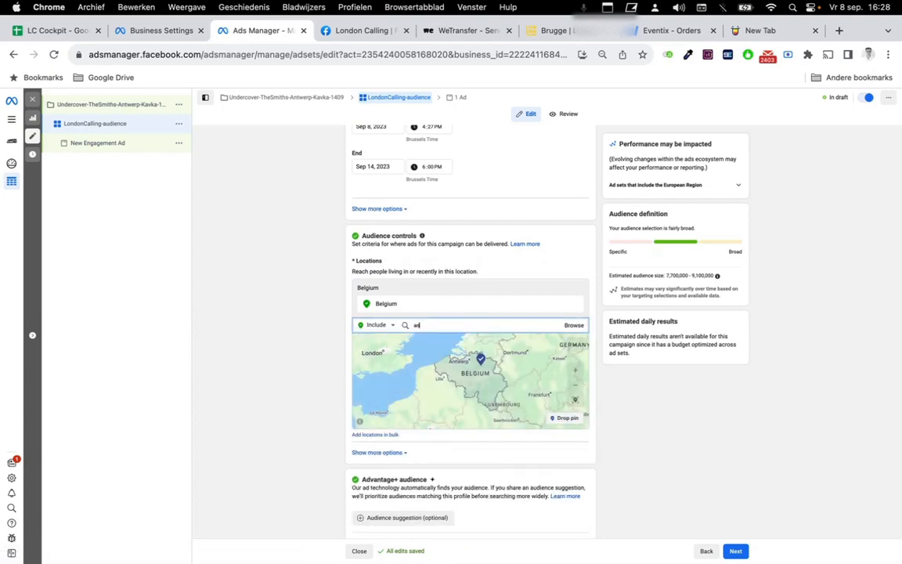
{"action": "type", "text": "antwerp"}
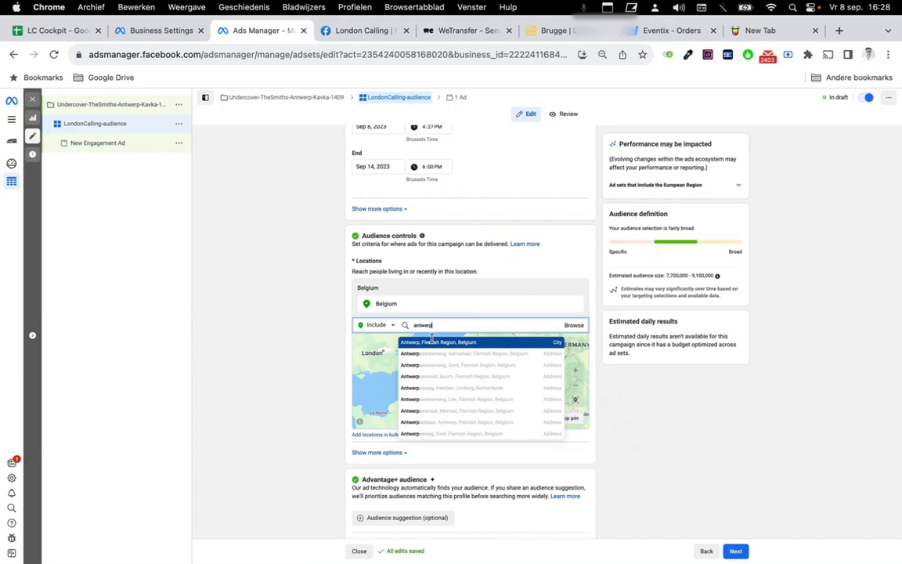
{"action": "left_click", "coordinate": [431, 342]}
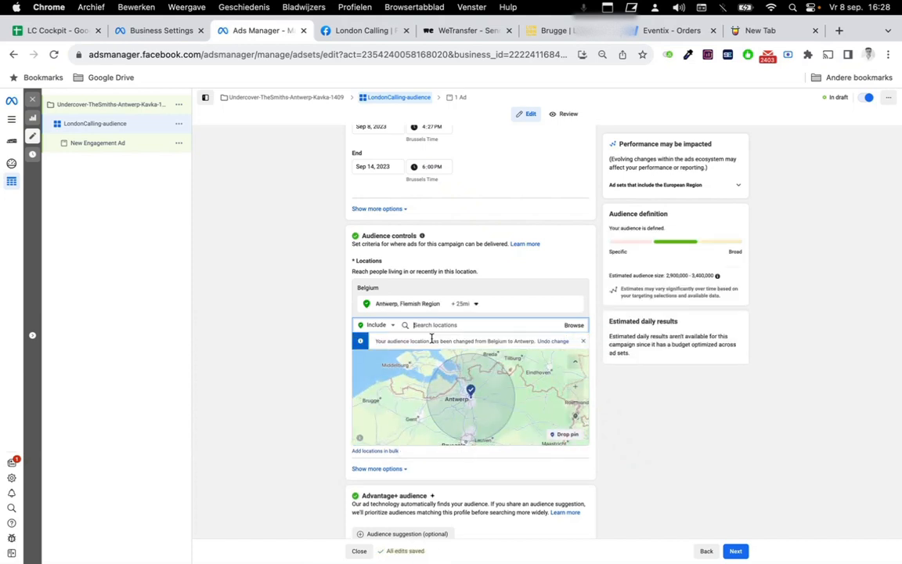
{"action": "left_click", "coordinate": [463, 304]}
{"action": "left_click_drag", "start_coordinate": [474, 361], "coordinate": [451, 359]}
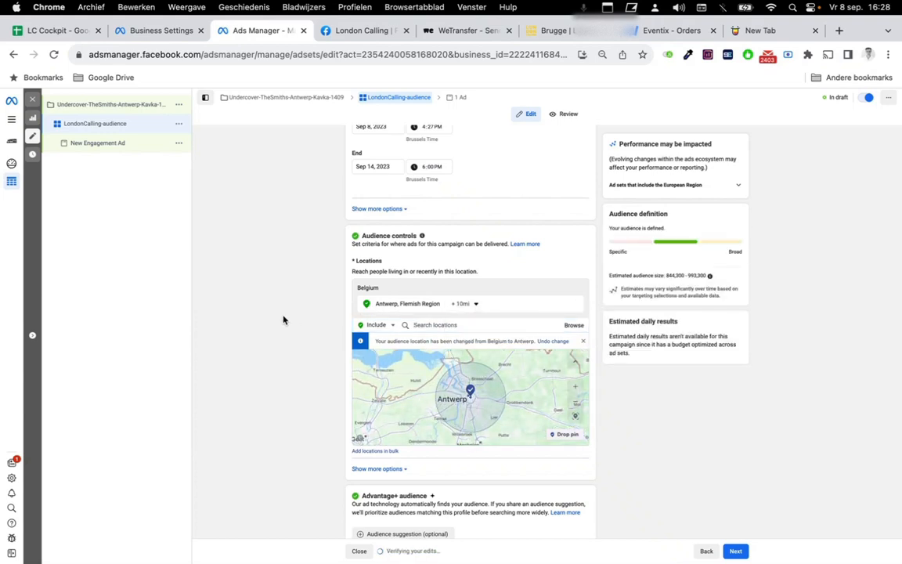
{"action": "scroll", "coordinate": [284, 320], "scroll_direction": "down", "scroll_amount": 3}
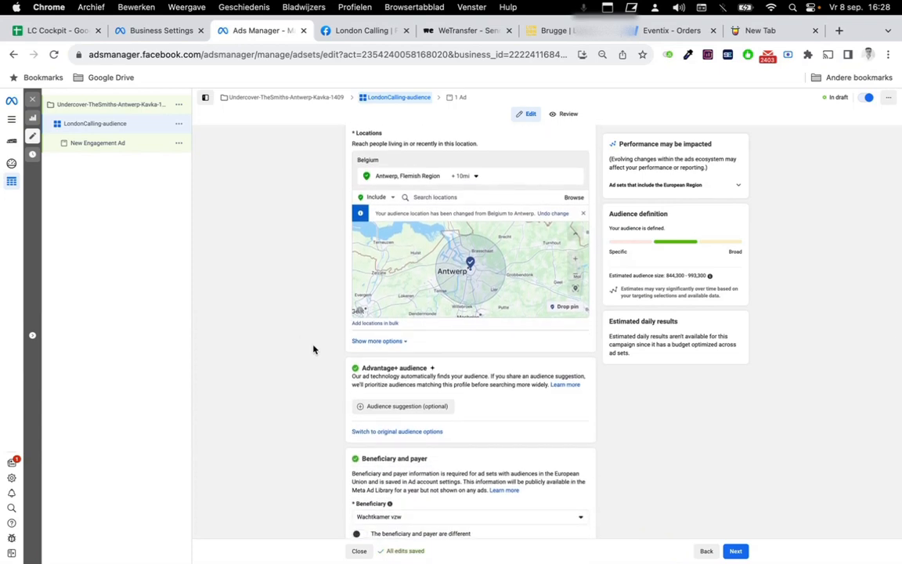
{"action": "scroll", "coordinate": [313, 350], "scroll_direction": "down", "scroll_amount": 1}
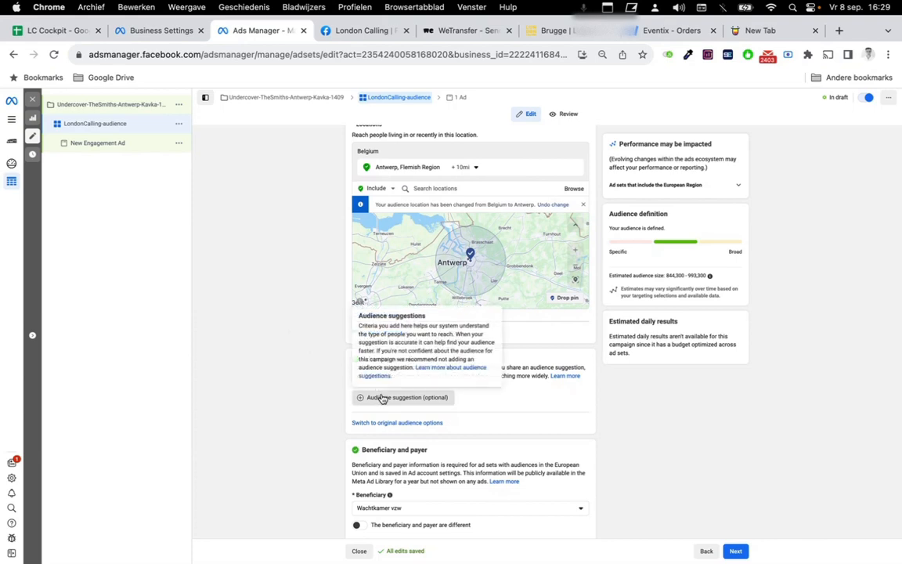
{"action": "scroll", "coordinate": [284, 338], "scroll_direction": "up", "scroll_amount": 1}
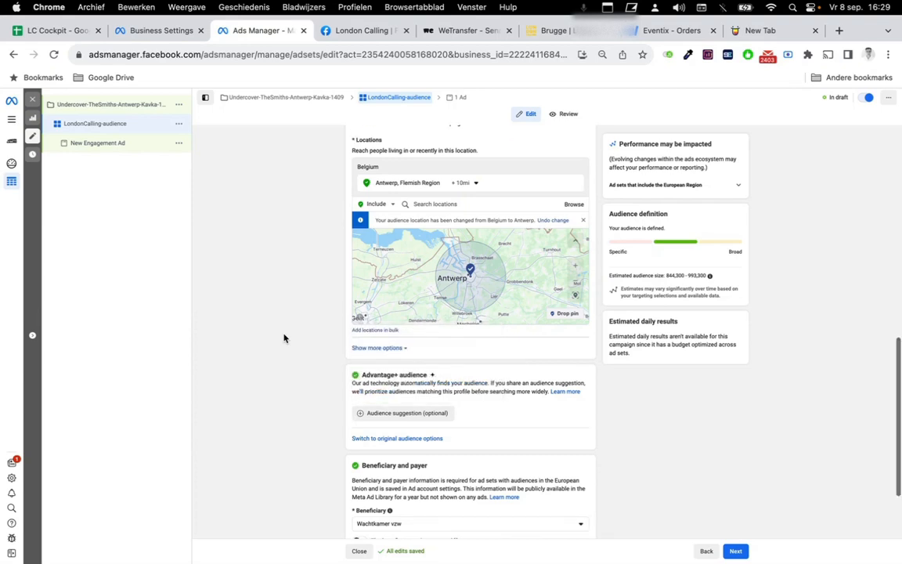
Expand the optional audience suggestion settings under Advantage+ audience.
{"action": "scroll", "coordinate": [285, 338], "scroll_direction": "down", "scroll_amount": 2}
{"action": "scroll", "coordinate": [284, 338], "scroll_direction": "down", "scroll_amount": 2}
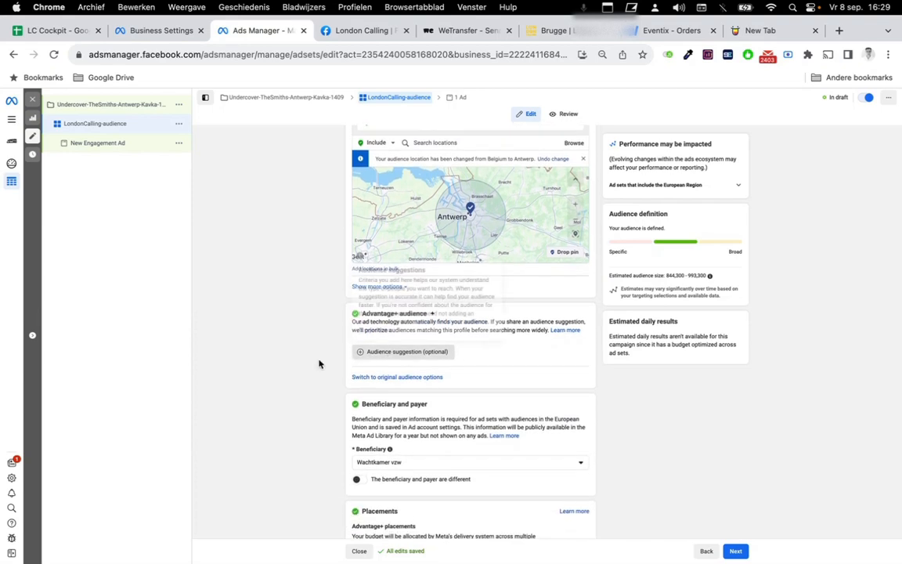
{"action": "scroll", "coordinate": [278, 353], "scroll_direction": "down", "scroll_amount": 2}
{"action": "left_click", "coordinate": [378, 329]}
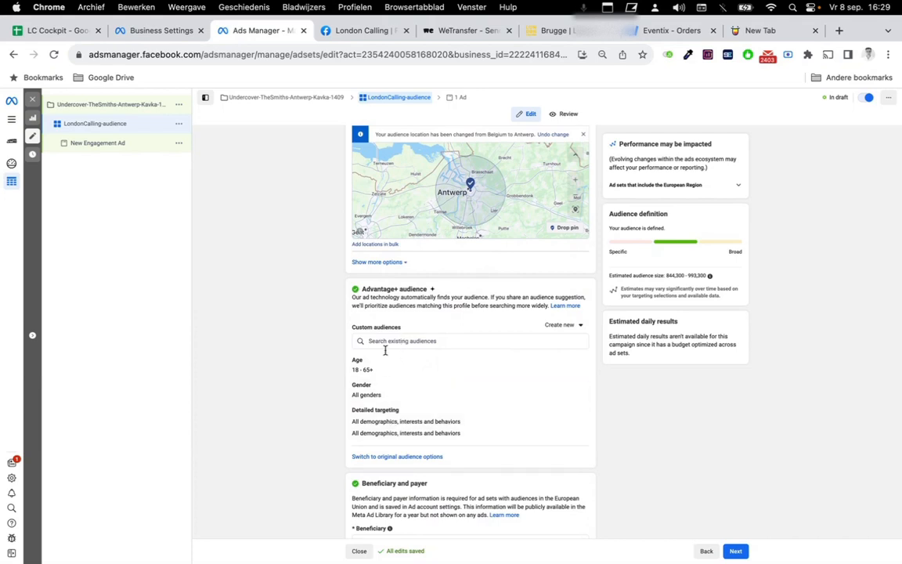
Review the ad set's conversion, schedule, location, Advantage+ audience and beneficiary settings.
{"action": "scroll", "coordinate": [369, 362], "scroll_direction": "down", "scroll_amount": 3}
{"action": "scroll", "coordinate": [368, 364], "scroll_direction": "up", "scroll_amount": 7}
{"action": "scroll", "coordinate": [369, 362], "scroll_direction": "up", "scroll_amount": 2}
{"action": "scroll", "coordinate": [315, 374], "scroll_direction": "up", "scroll_amount": 5}
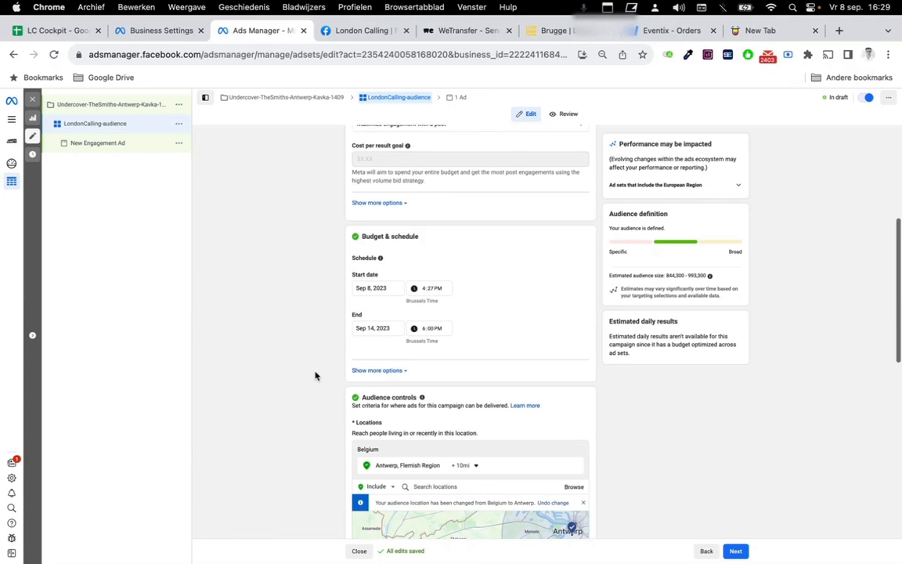
{"action": "scroll", "coordinate": [315, 374], "scroll_direction": "up", "scroll_amount": 5}
{"action": "scroll", "coordinate": [315, 374], "scroll_direction": "down", "scroll_amount": 5}
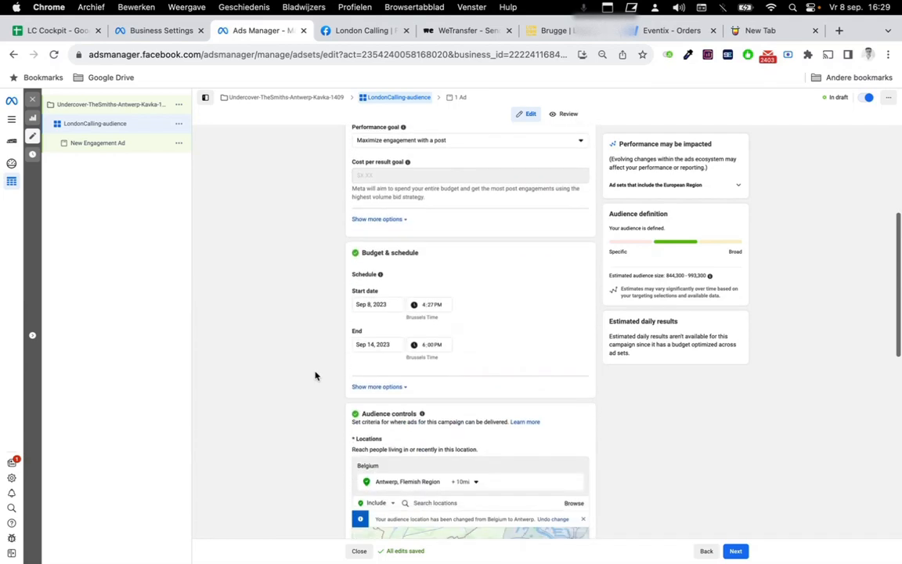
{"action": "scroll", "coordinate": [315, 374], "scroll_direction": "down", "scroll_amount": 10}
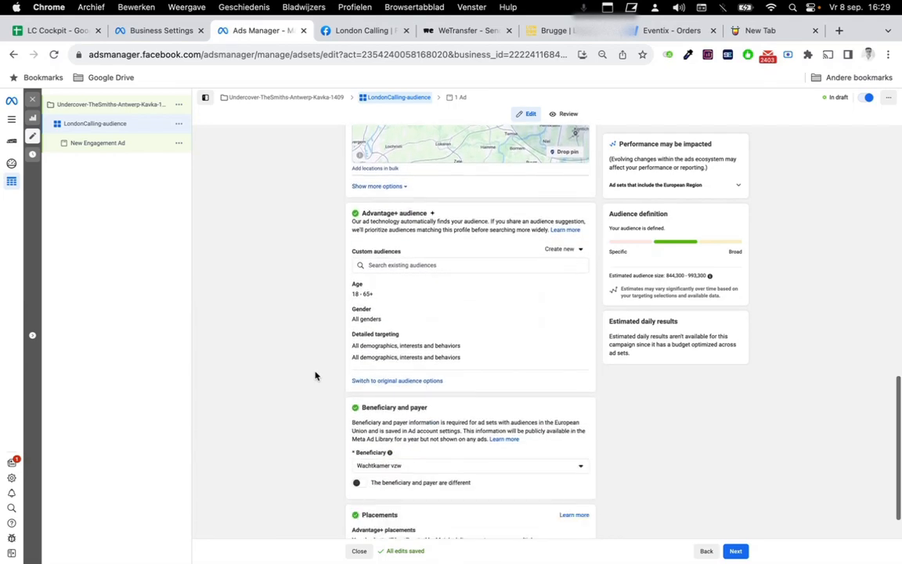
{"action": "scroll", "coordinate": [315, 376], "scroll_direction": "down", "scroll_amount": 2}
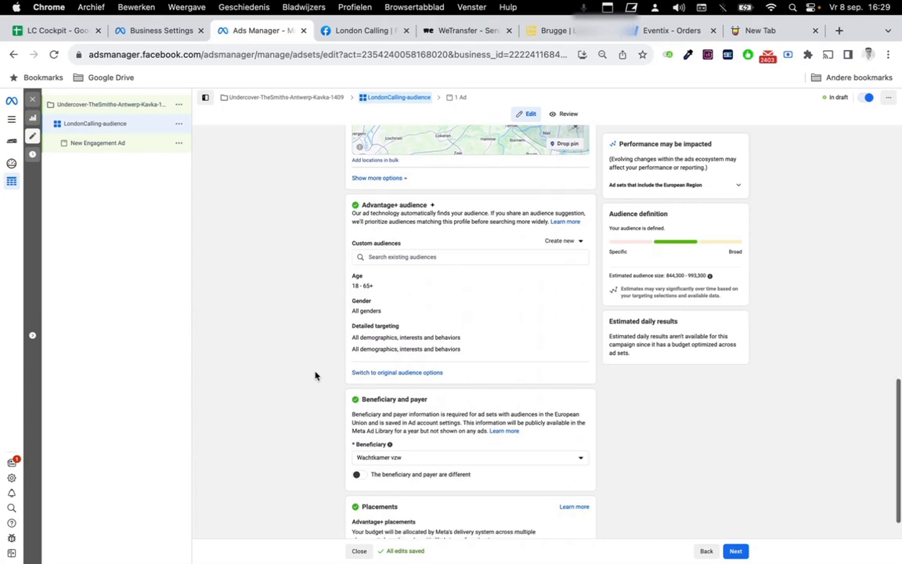
{"action": "scroll", "coordinate": [315, 376], "scroll_direction": "up", "scroll_amount": 5}
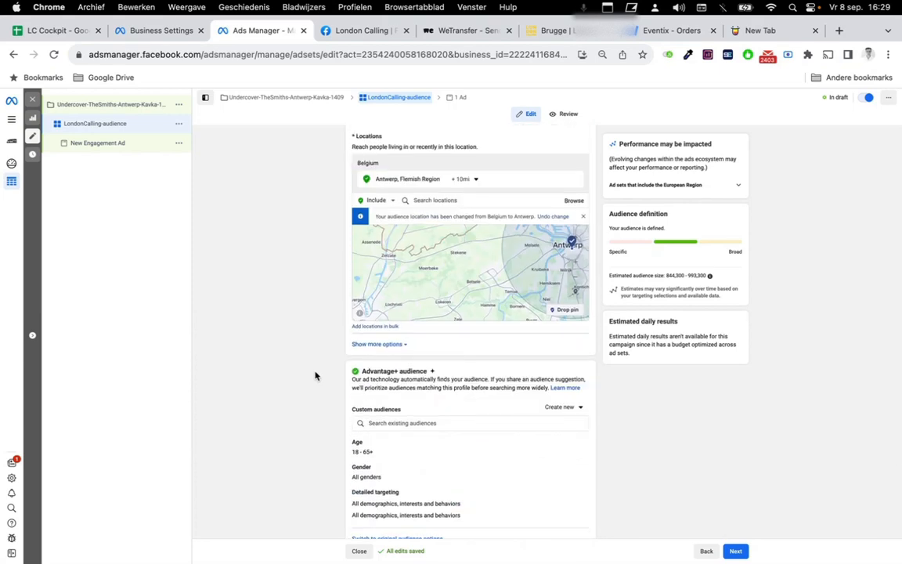
{"action": "scroll", "coordinate": [315, 375], "scroll_direction": "up", "scroll_amount": 15}
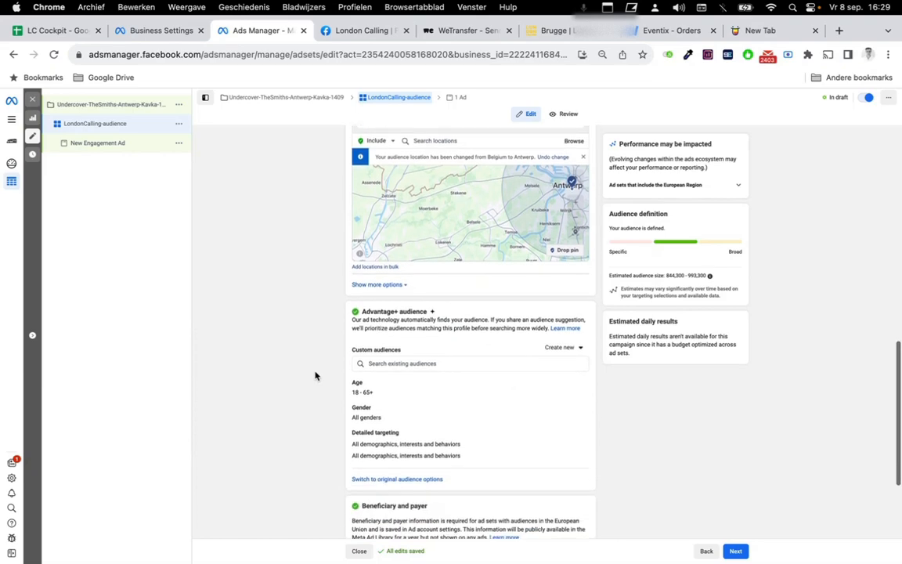
{"action": "scroll", "coordinate": [315, 375], "scroll_direction": "down", "scroll_amount": 5}
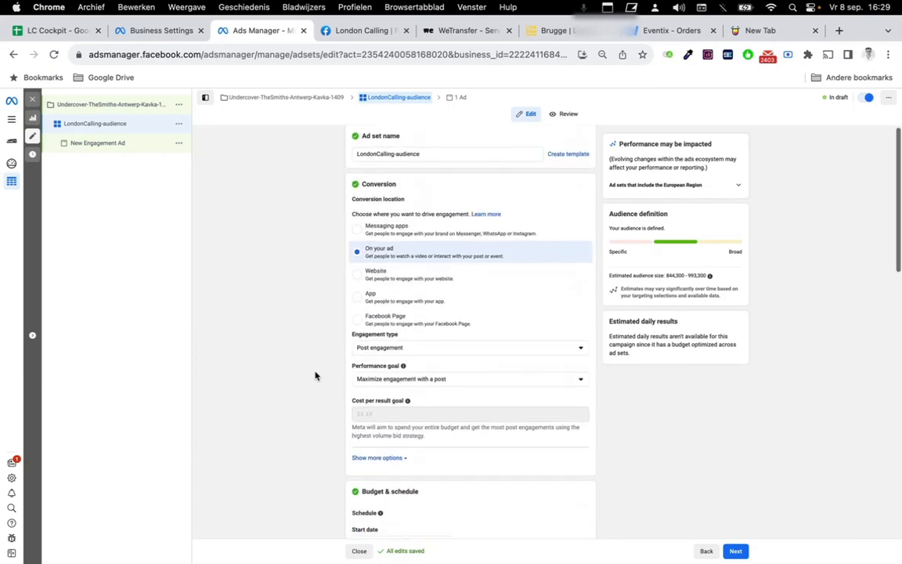
{"action": "scroll", "coordinate": [315, 375], "scroll_direction": "down", "scroll_amount": 8}
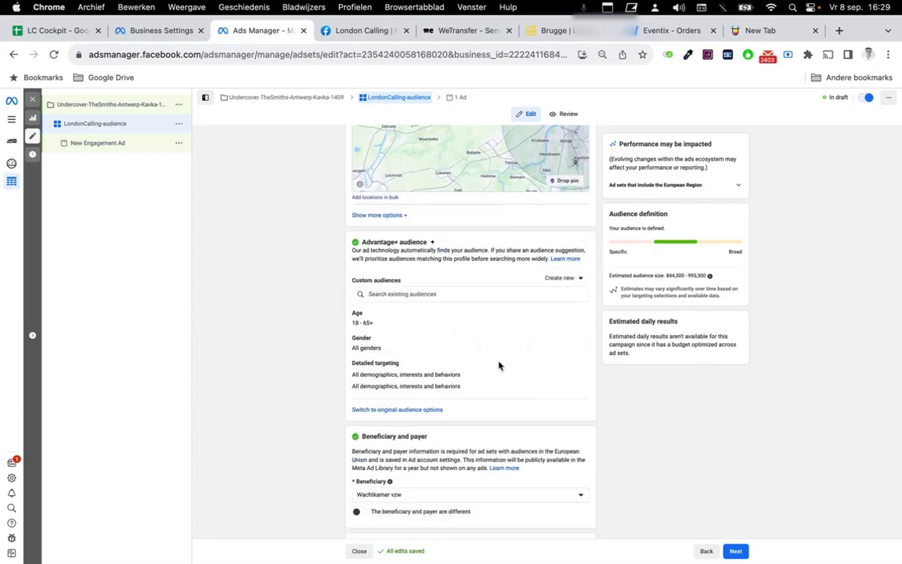
{"action": "scroll", "coordinate": [465, 380], "scroll_direction": "down", "scroll_amount": 1}
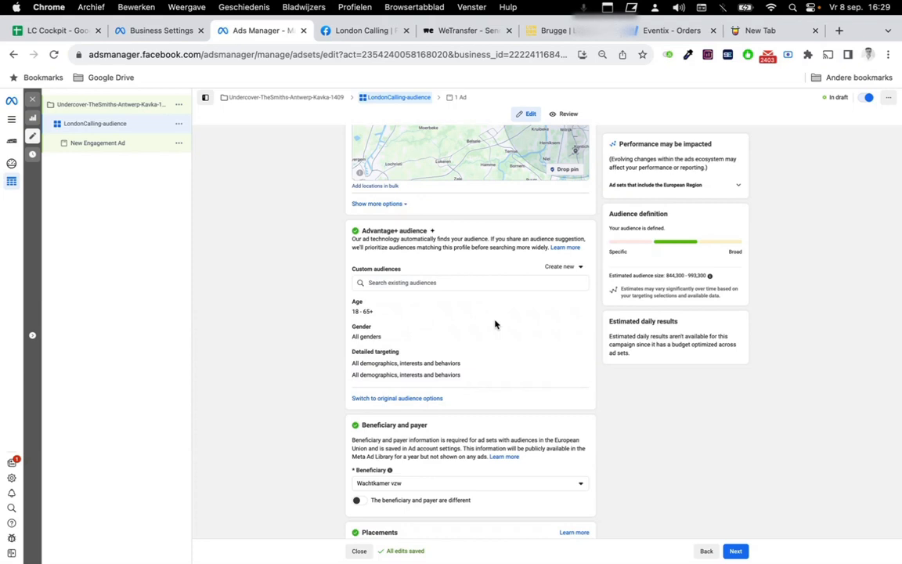
Switch the ad set from Advantage+ audience to the original audience options.
{"action": "scroll", "coordinate": [495, 325], "scroll_direction": "up", "scroll_amount": 3}
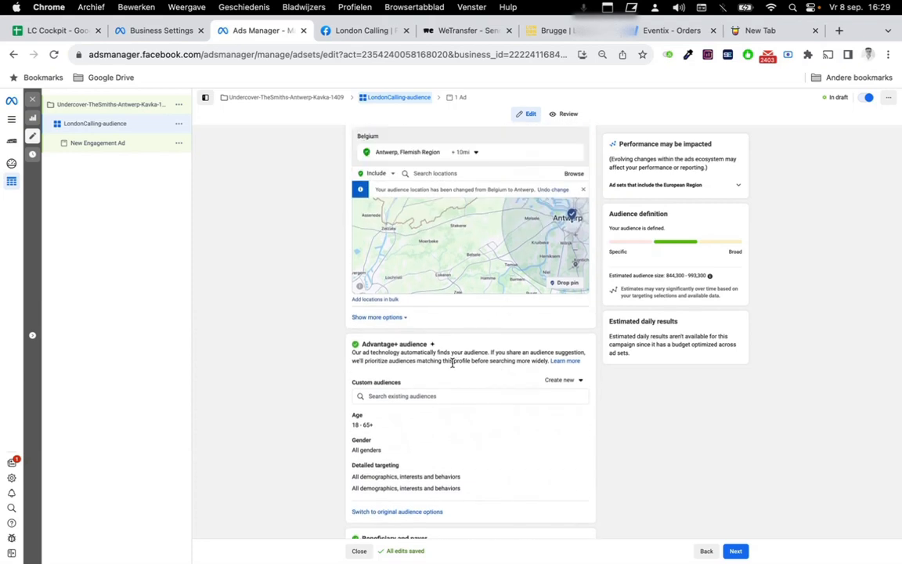
{"action": "scroll", "coordinate": [452, 363], "scroll_direction": "down", "scroll_amount": 2}
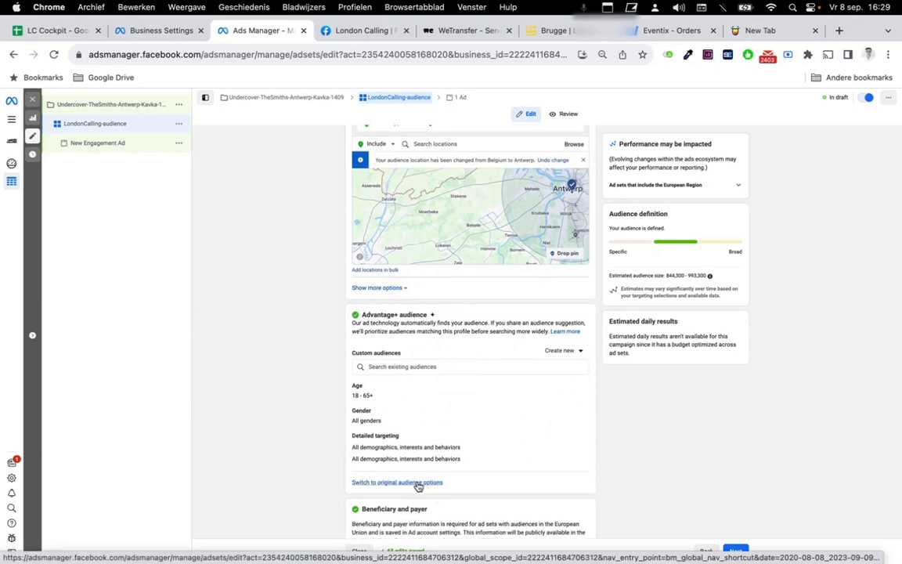
{"action": "left_click", "coordinate": [419, 484]}
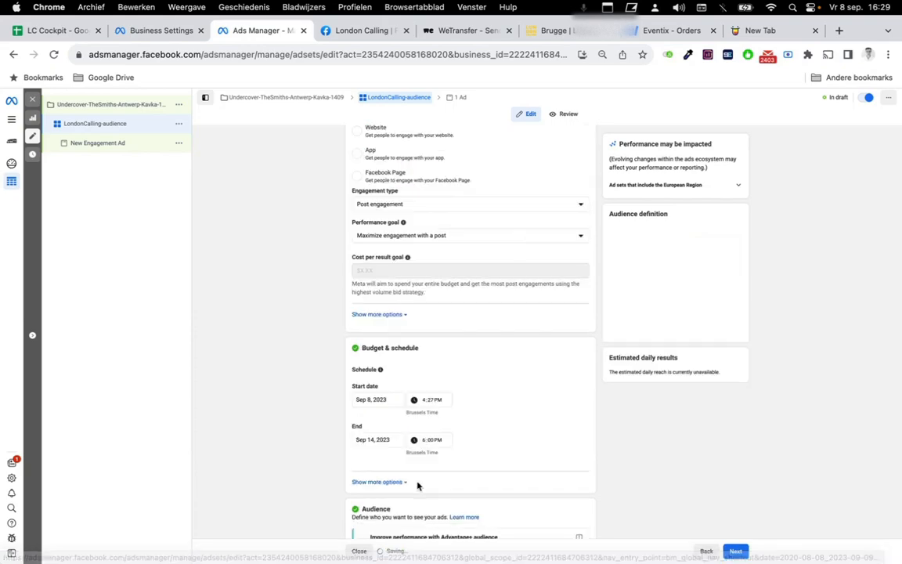
Search the custom audiences for londoncalling and add Londoncalling-Allevents-080923-allgoing_and_intere and likers-followers-londoncalling.
{"action": "scroll", "coordinate": [304, 461], "scroll_direction": "up", "scroll_amount": 2}
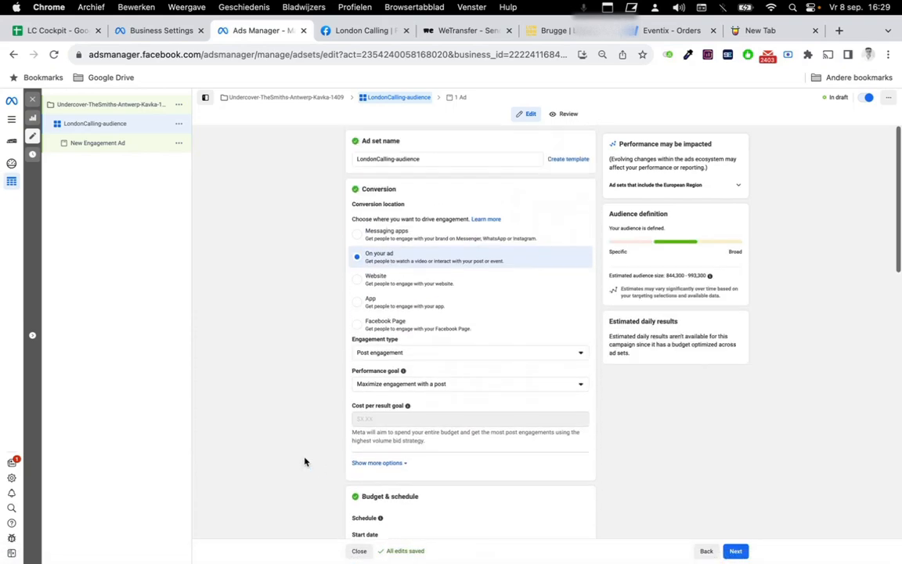
{"action": "scroll", "coordinate": [305, 462], "scroll_direction": "down", "scroll_amount": 6}
{"action": "scroll", "coordinate": [305, 461], "scroll_direction": "down", "scroll_amount": 1}
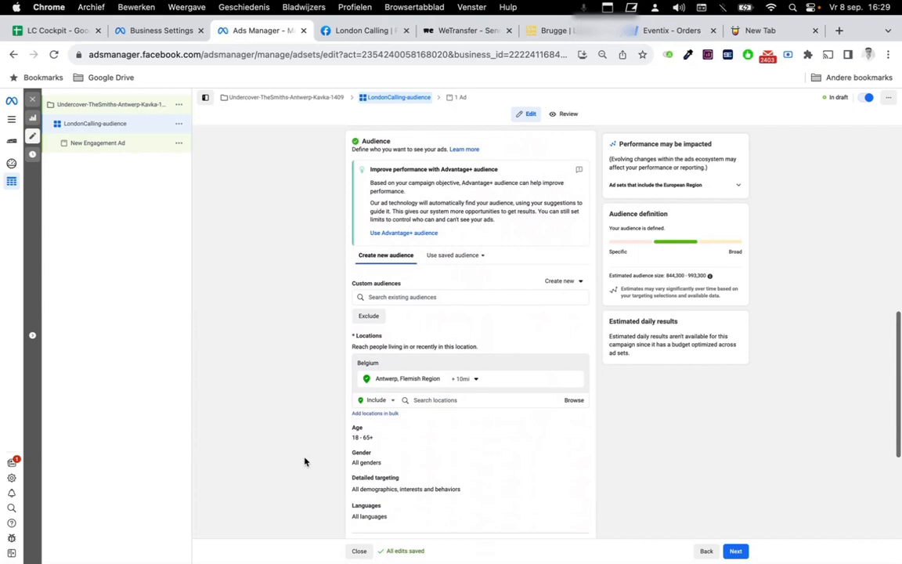
{"action": "left_click", "coordinate": [433, 298]}
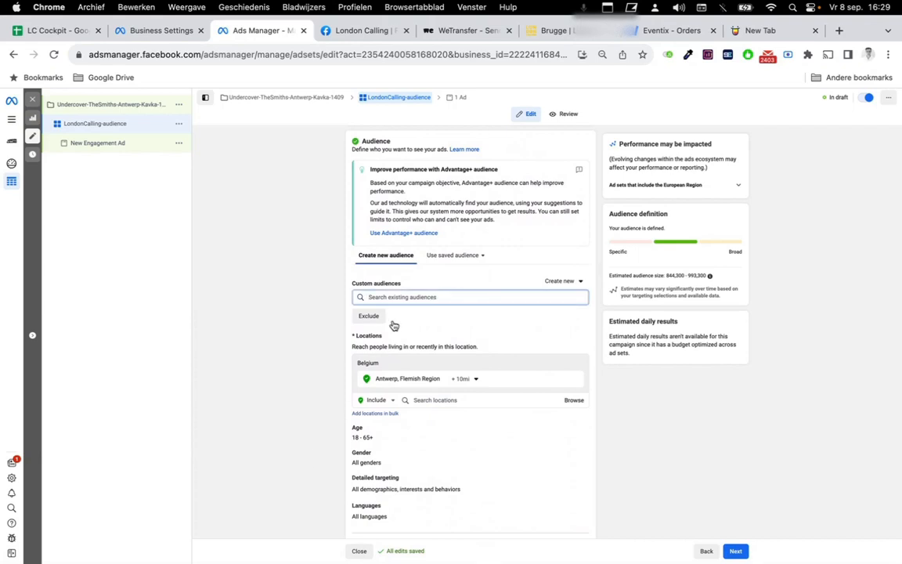
{"action": "left_click", "coordinate": [298, 326]}
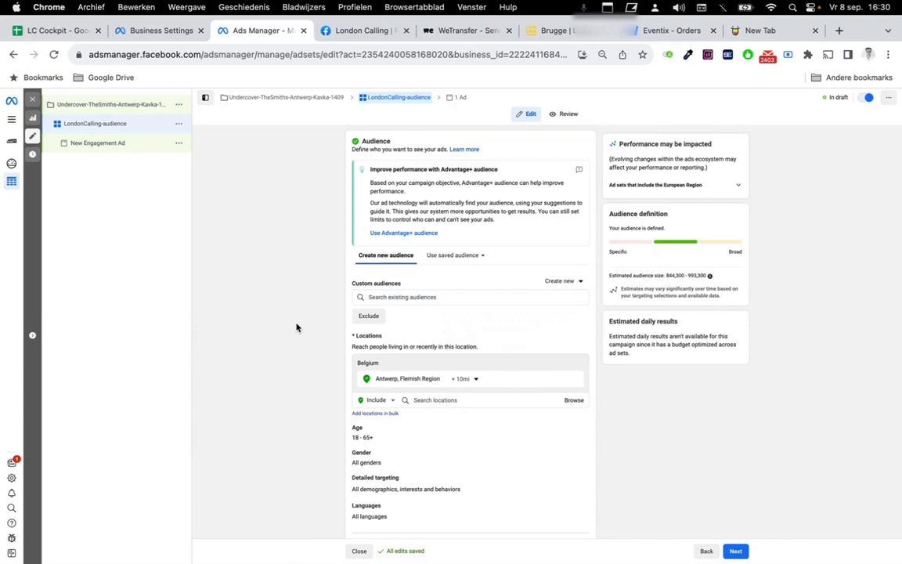
{"action": "left_click", "coordinate": [384, 298]}
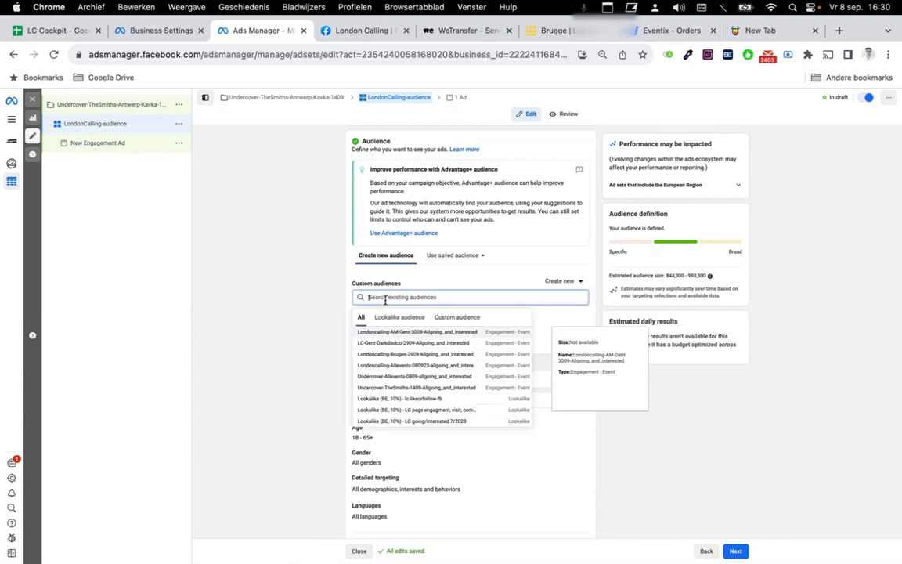
{"action": "type", "text": "london"}
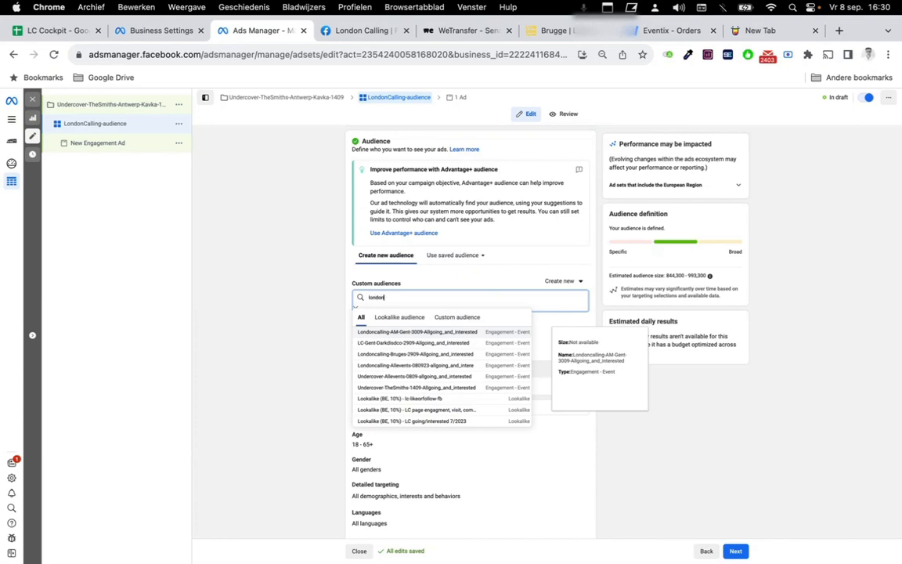
{"action": "left_click", "coordinate": [467, 359]}
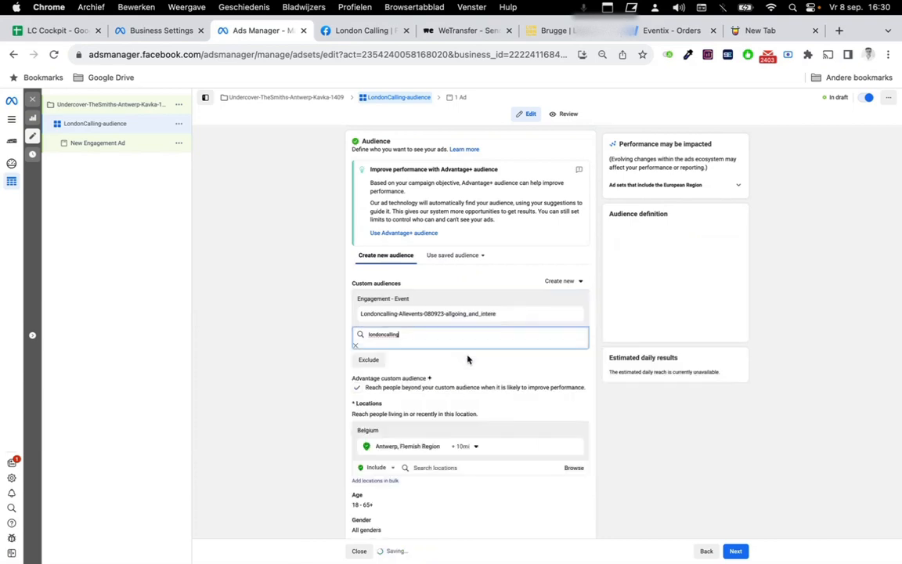
{"action": "left_click", "coordinate": [429, 341]}
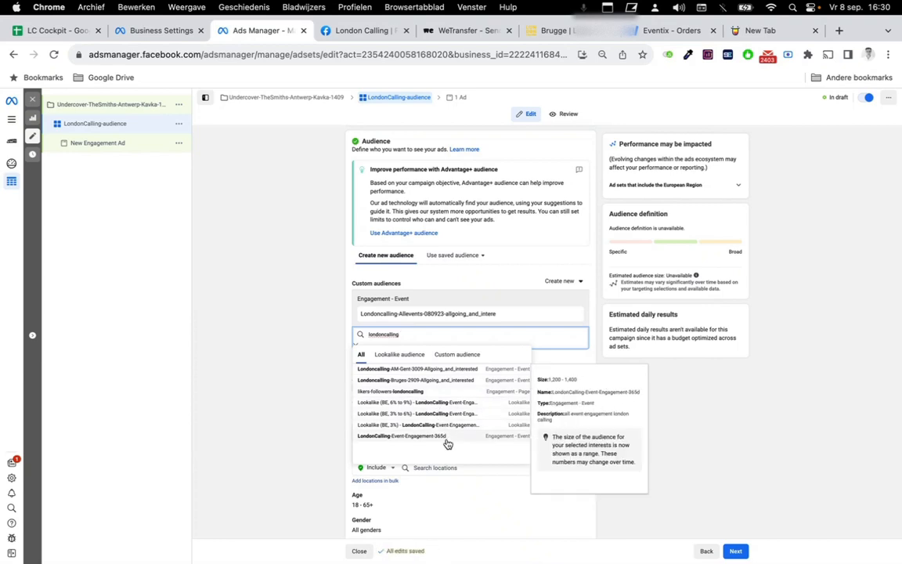
{"action": "left_click", "coordinate": [458, 396]}
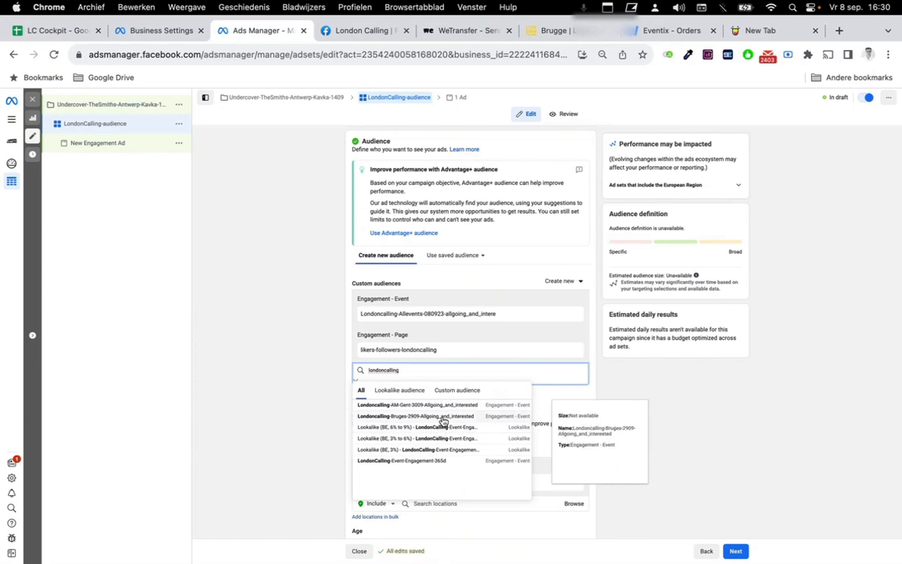
Search the custom audiences for lc and add the LC Antwerpen mailing list customer list.
{"action": "key", "text": "super+a"}
{"action": "type", "text": "lc"}
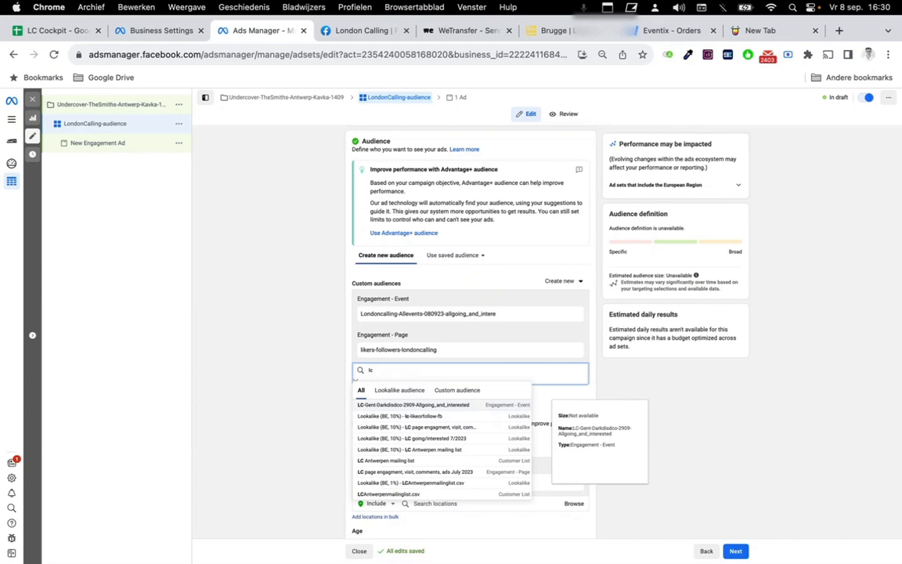
{"action": "scroll", "coordinate": [420, 419], "scroll_direction": "down", "scroll_amount": 1}
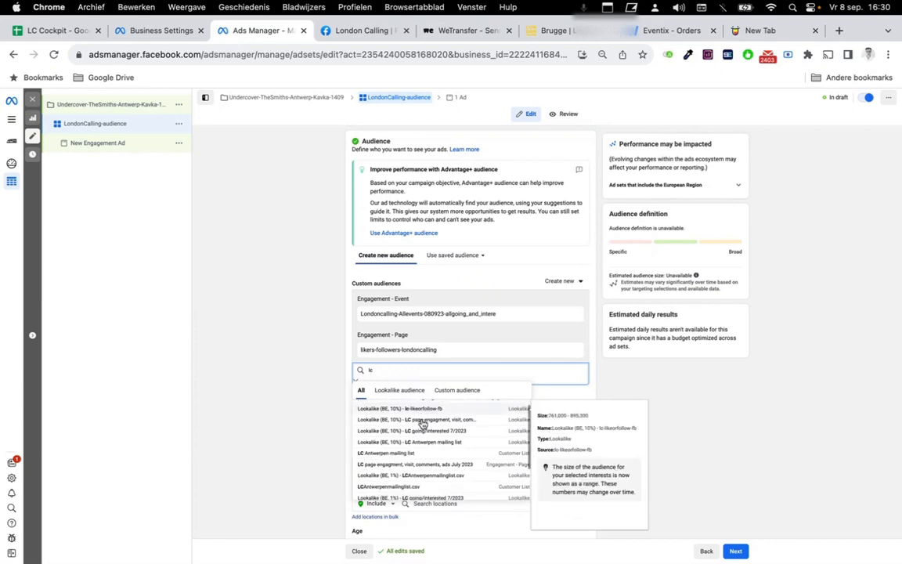
{"action": "scroll", "coordinate": [420, 455], "scroll_direction": "down", "scroll_amount": 1}
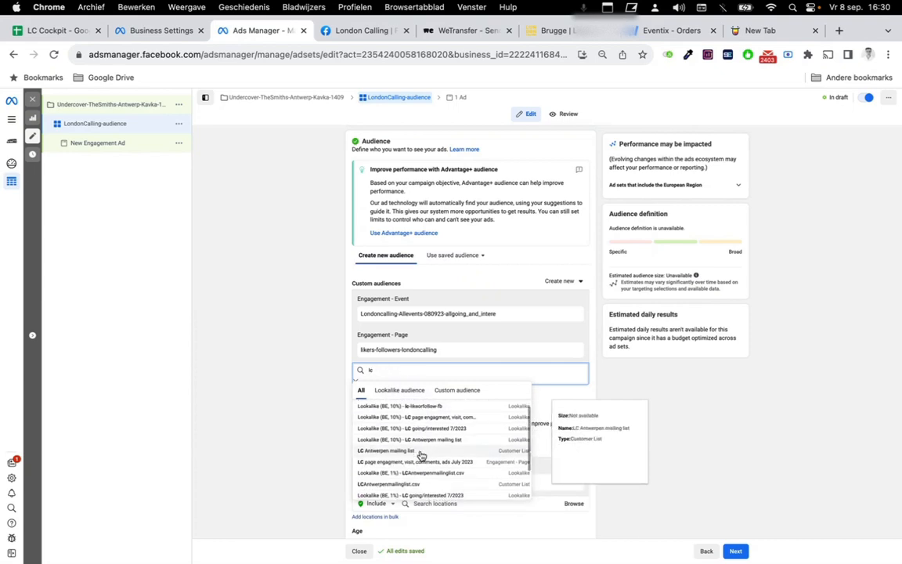
{"action": "scroll", "coordinate": [420, 455], "scroll_direction": "down", "scroll_amount": 1}
{"action": "scroll", "coordinate": [421, 455], "scroll_direction": "down", "scroll_amount": 1}
{"action": "scroll", "coordinate": [421, 456], "scroll_direction": "up", "scroll_amount": 1}
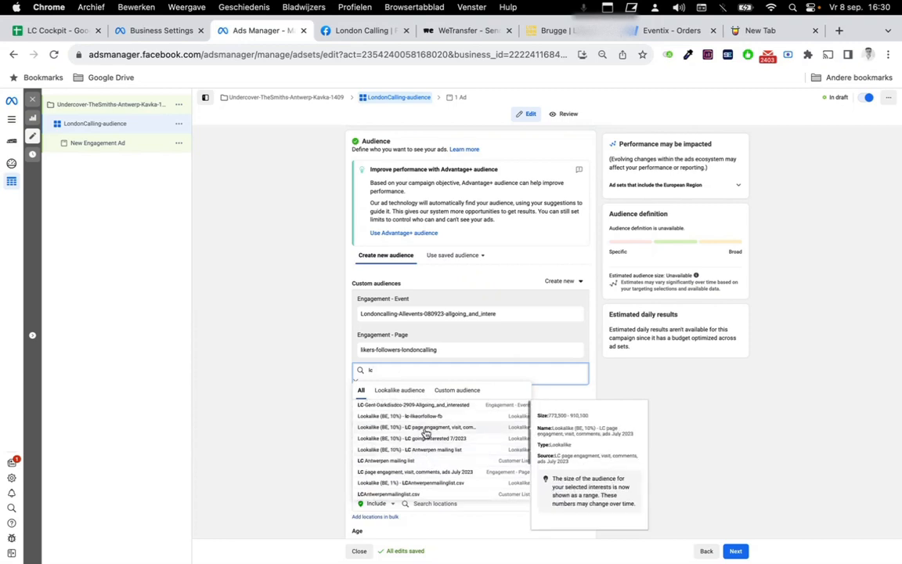
{"action": "scroll", "coordinate": [425, 433], "scroll_direction": "down", "scroll_amount": 3}
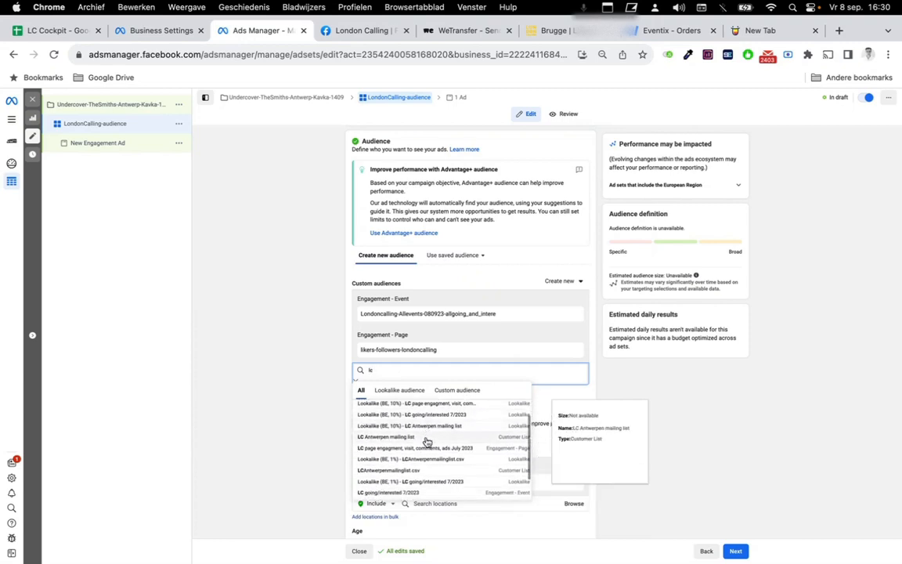
{"action": "type", "text": "c"}
{"action": "left_click", "coordinate": [427, 441]}
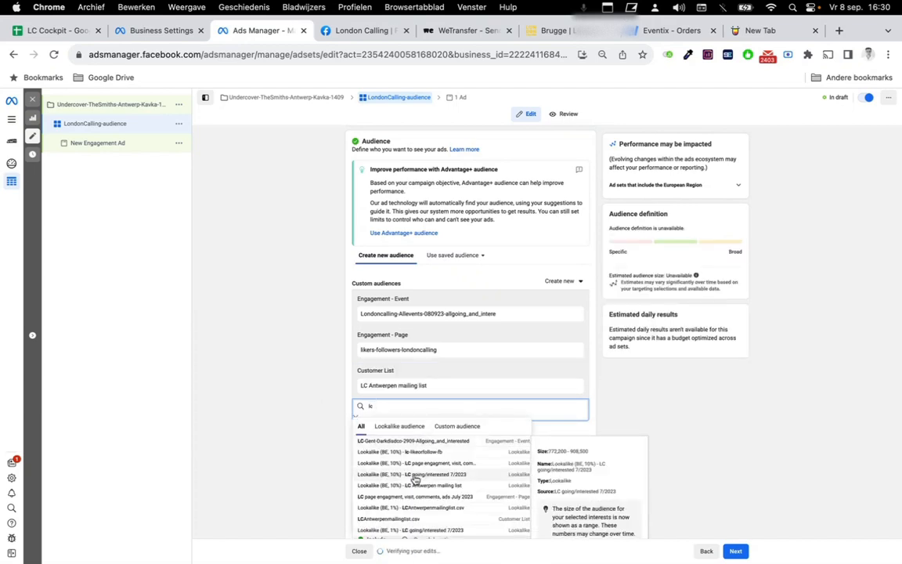
Add the LCAntwerpenmailinglist.csv customer list to the custom audiences and close the audience search.
{"action": "scroll", "coordinate": [415, 479], "scroll_direction": "down", "scroll_amount": 1}
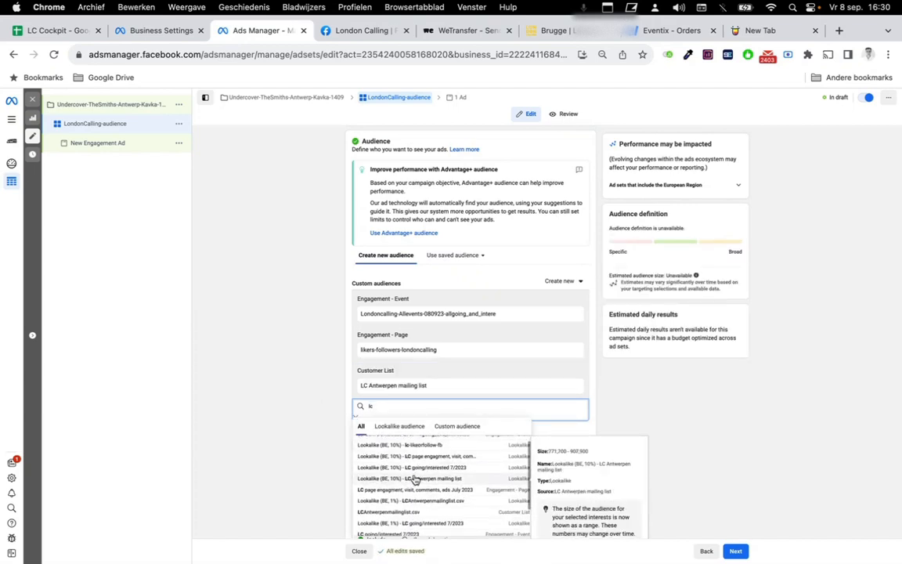
{"action": "scroll", "coordinate": [414, 481], "scroll_direction": "down", "scroll_amount": 1}
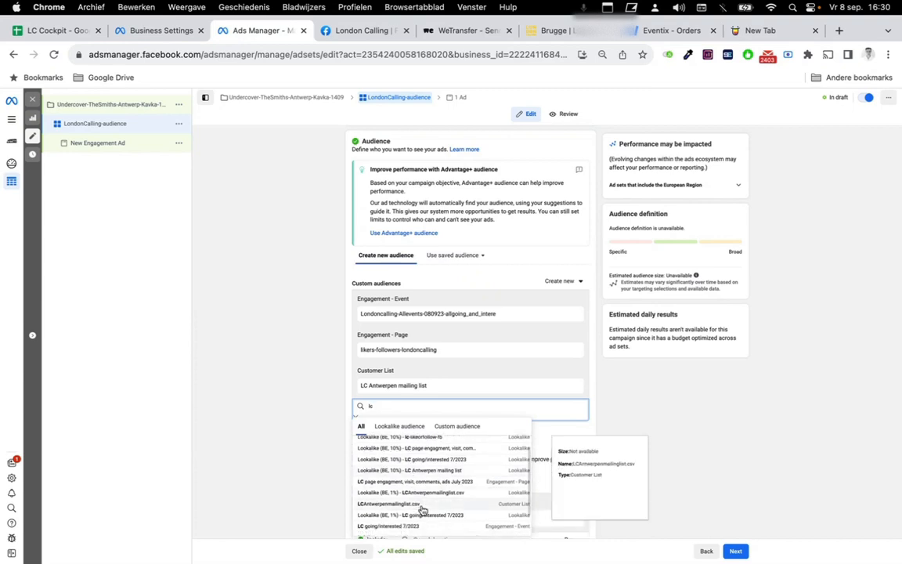
{"action": "left_click", "coordinate": [421, 506]}
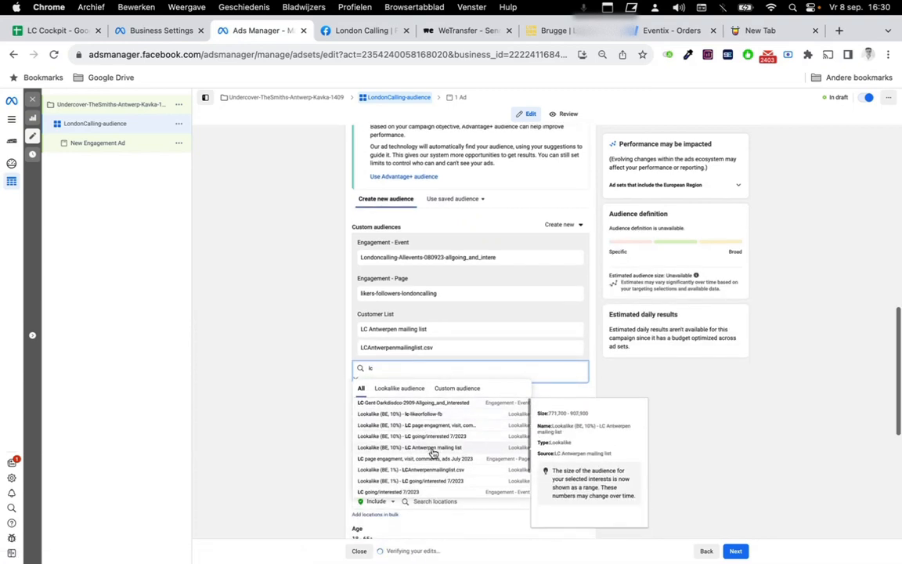
{"action": "scroll", "coordinate": [433, 454], "scroll_direction": "down", "scroll_amount": 3}
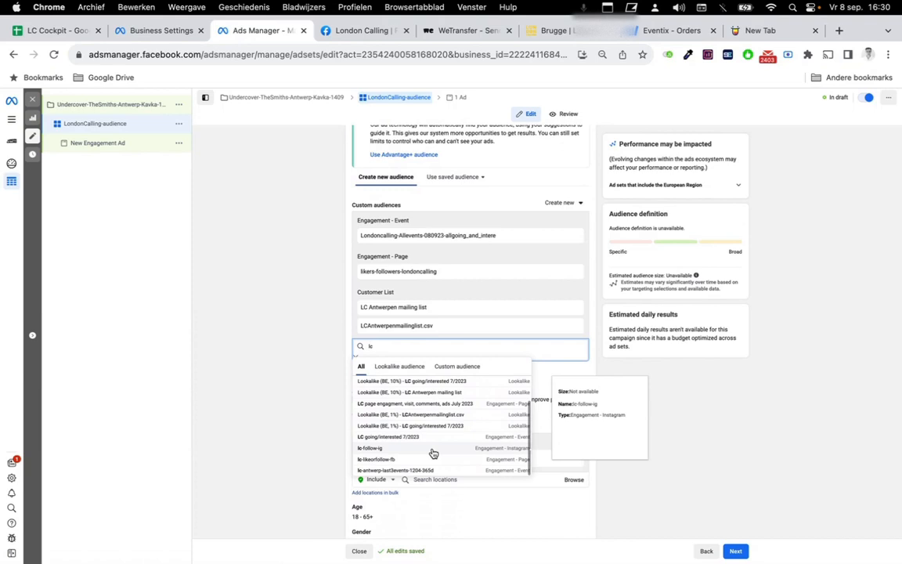
{"action": "left_click", "coordinate": [309, 418]}
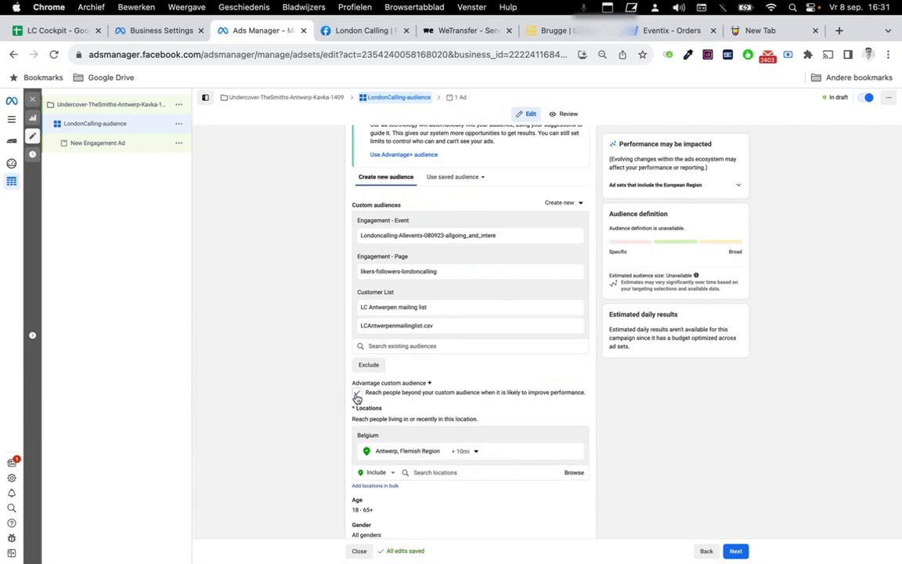
{"action": "scroll", "coordinate": [263, 407], "scroll_direction": "down", "scroll_amount": 2}
{"action": "scroll", "coordinate": [354, 354], "scroll_direction": "up", "scroll_amount": 1}
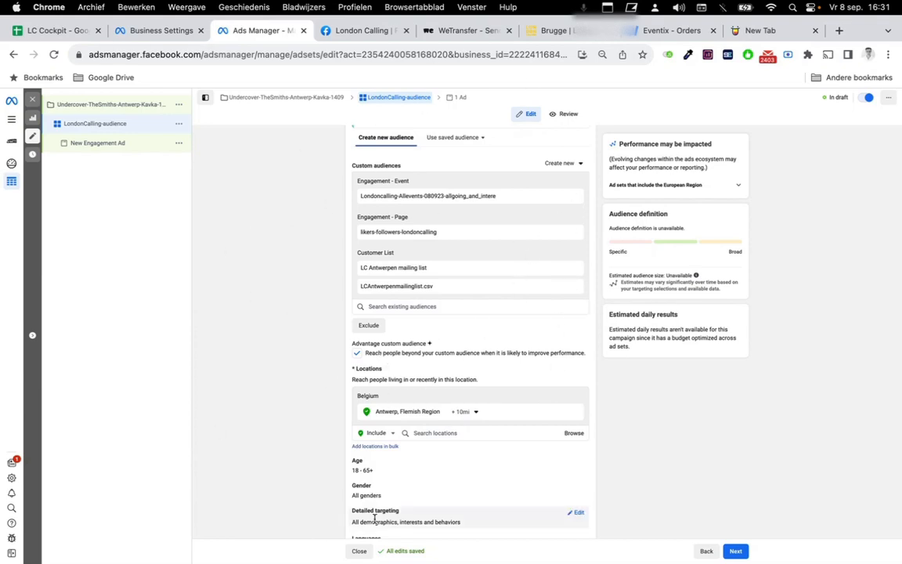
Set the audience's maximum age to 35.
{"action": "scroll", "coordinate": [274, 413], "scroll_direction": "down", "scroll_amount": 3}
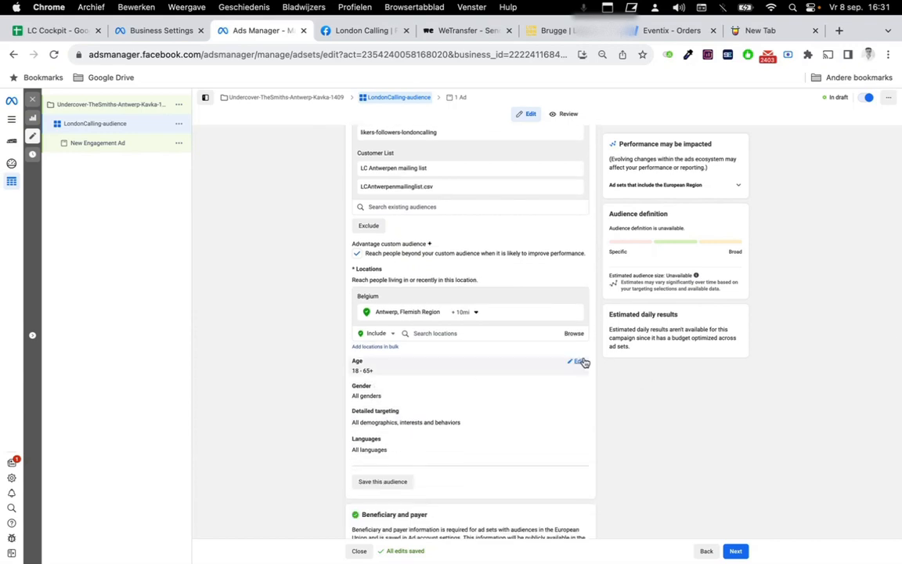
{"action": "left_click", "coordinate": [579, 361]}
{"action": "left_click", "coordinate": [405, 373]}
{"action": "scroll", "coordinate": [419, 444], "scroll_direction": "up", "scroll_amount": 2}
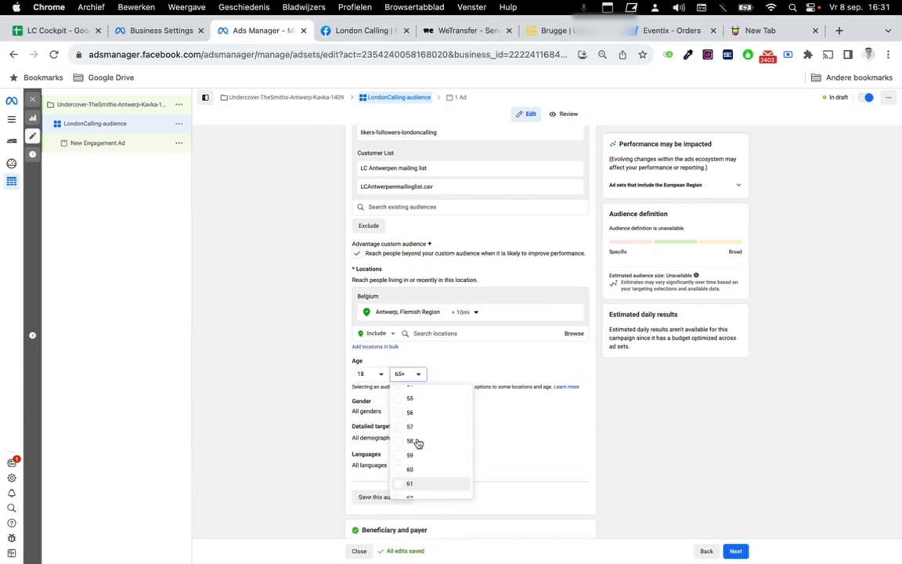
{"action": "scroll", "coordinate": [418, 444], "scroll_direction": "up", "scroll_amount": 1}
{"action": "scroll", "coordinate": [418, 444], "scroll_direction": "up", "scroll_amount": 6}
{"action": "scroll", "coordinate": [418, 444], "scroll_direction": "up", "scroll_amount": 4}
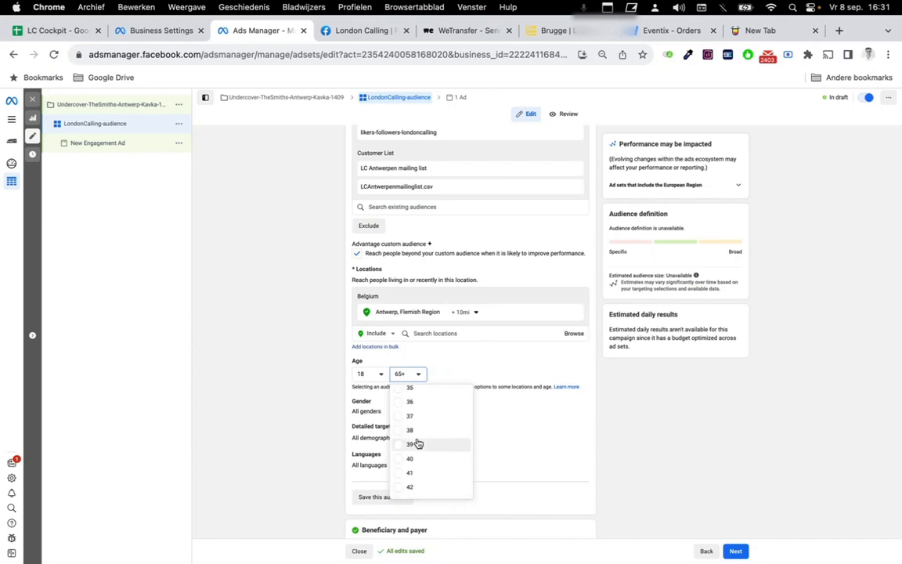
{"action": "scroll", "coordinate": [418, 444], "scroll_direction": "up", "scroll_amount": 1}
{"action": "left_click", "coordinate": [419, 399]}
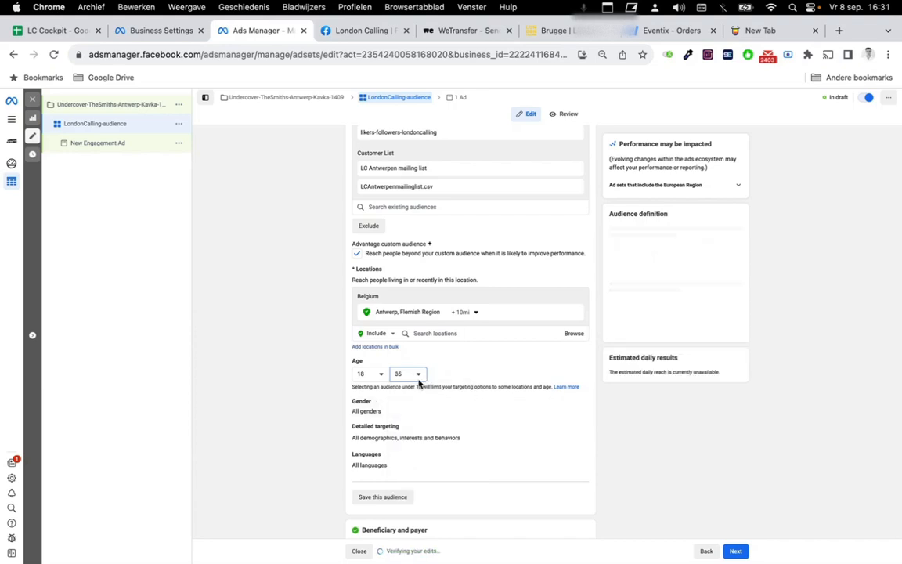
{"action": "left_click", "coordinate": [418, 375]}
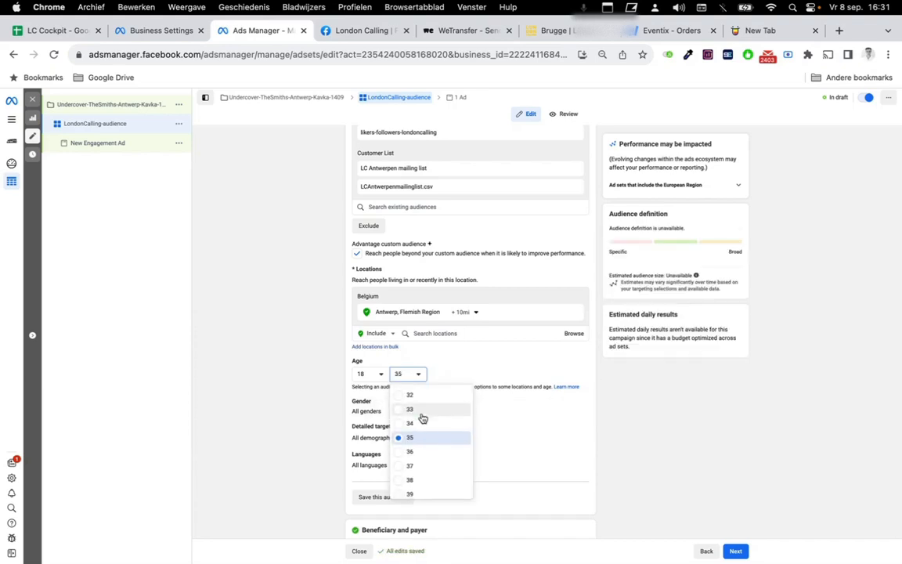
{"action": "scroll", "coordinate": [423, 418], "scroll_direction": "down", "scroll_amount": 2}
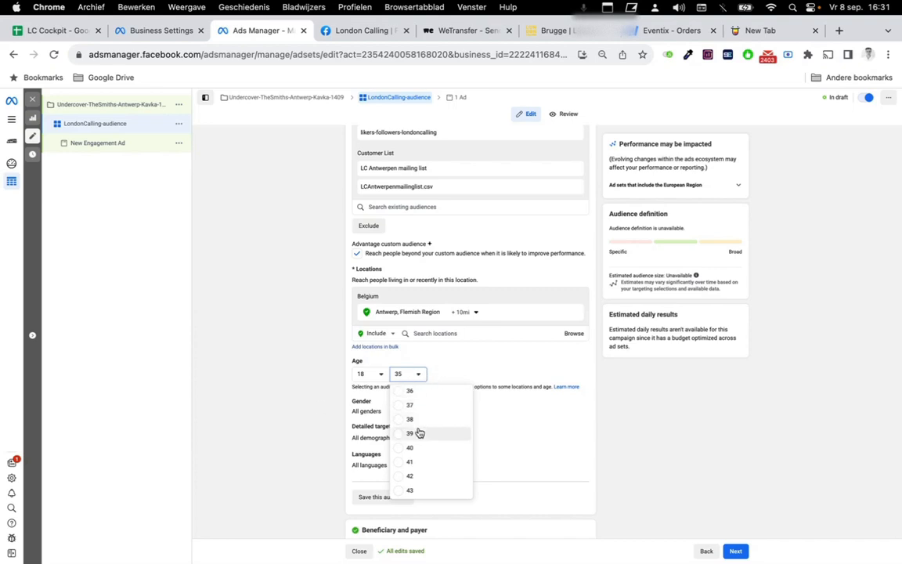
{"action": "scroll", "coordinate": [418, 433], "scroll_direction": "up", "scroll_amount": 2}
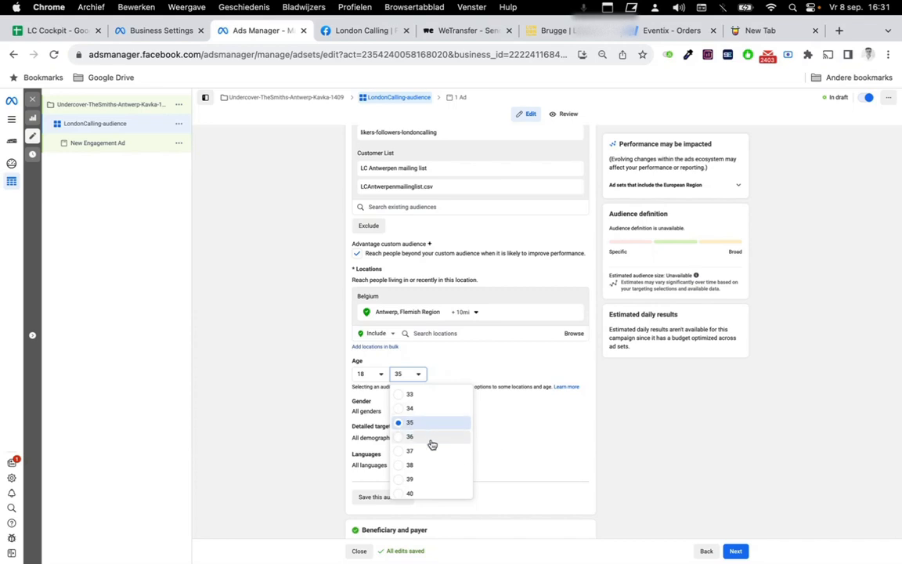
{"action": "left_click", "coordinate": [486, 369]}
Expand the additional placement options and switch the ad set from Advantage+ placements to manual placements.
{"action": "scroll", "coordinate": [438, 389], "scroll_direction": "down", "scroll_amount": 1}
{"action": "scroll", "coordinate": [438, 389], "scroll_direction": "down", "scroll_amount": 3}
{"action": "scroll", "coordinate": [509, 420], "scroll_direction": "down", "scroll_amount": 3}
{"action": "scroll", "coordinate": [509, 420], "scroll_direction": "down", "scroll_amount": 2}
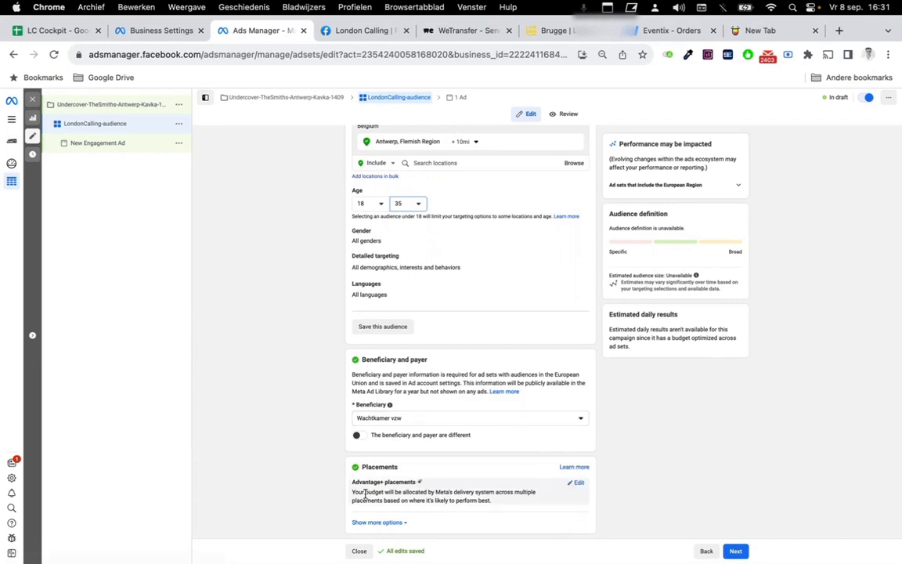
{"action": "left_click", "coordinate": [381, 524]}
{"action": "scroll", "coordinate": [419, 466], "scroll_direction": "down", "scroll_amount": 5}
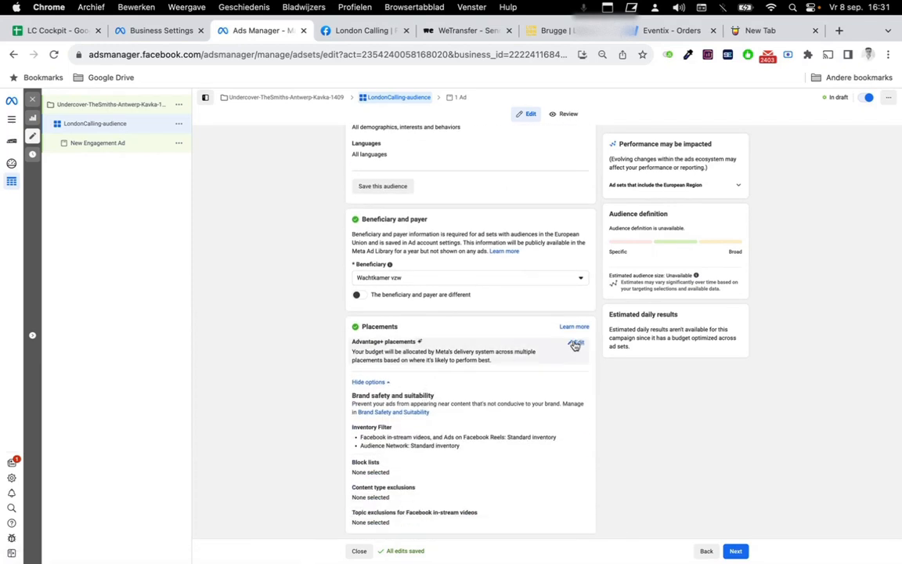
{"action": "left_click", "coordinate": [577, 343]}
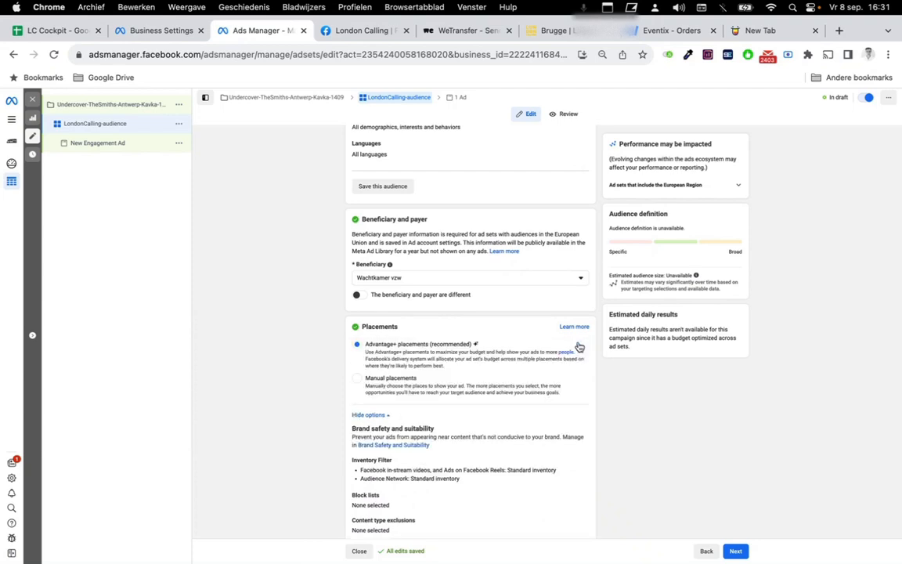
{"action": "left_click", "coordinate": [357, 377]}
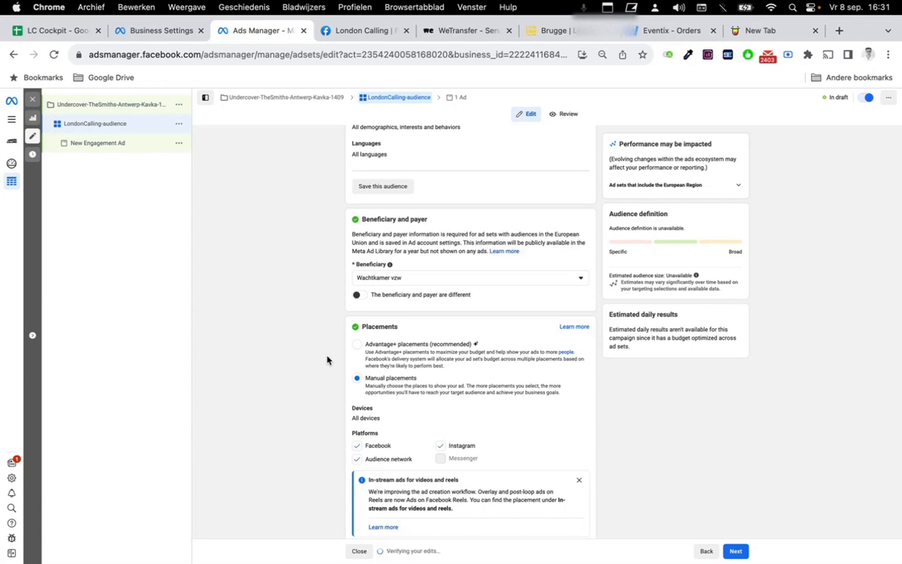
Exclude the Audience network and Instagram platforms from the ad set's placements.
{"action": "scroll", "coordinate": [327, 360], "scroll_direction": "down", "scroll_amount": 3}
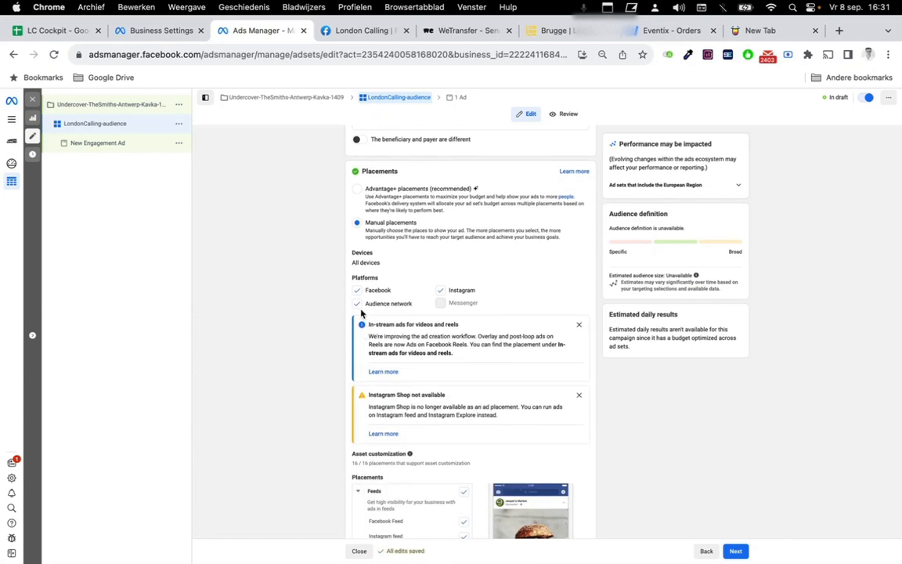
{"action": "left_click", "coordinate": [358, 304]}
{"action": "left_click", "coordinate": [440, 291]}
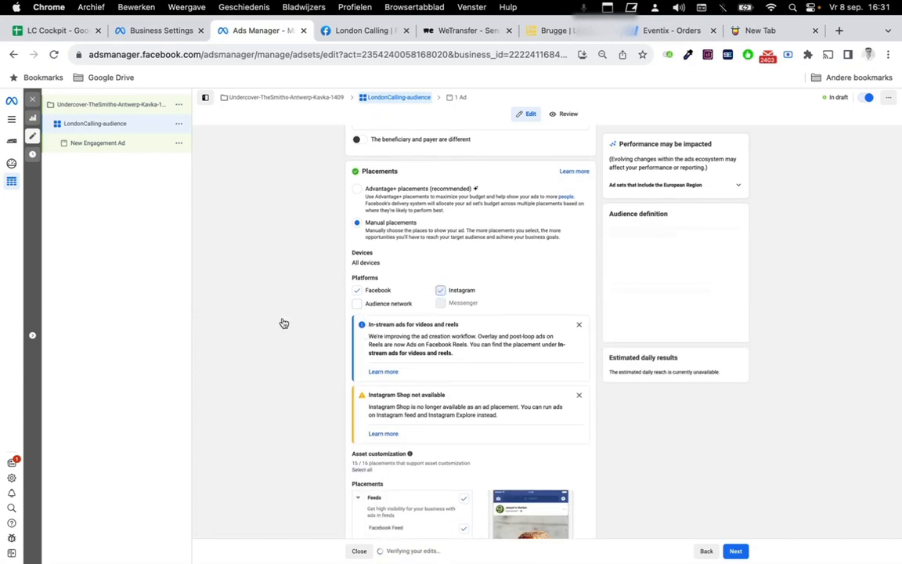
Deselect the Facebook Marketplace and Facebook video feeds placements and the whole Stories and Reels group.
{"action": "scroll", "coordinate": [265, 315], "scroll_direction": "down", "scroll_amount": 2}
{"action": "scroll", "coordinate": [266, 316], "scroll_direction": "down", "scroll_amount": 2}
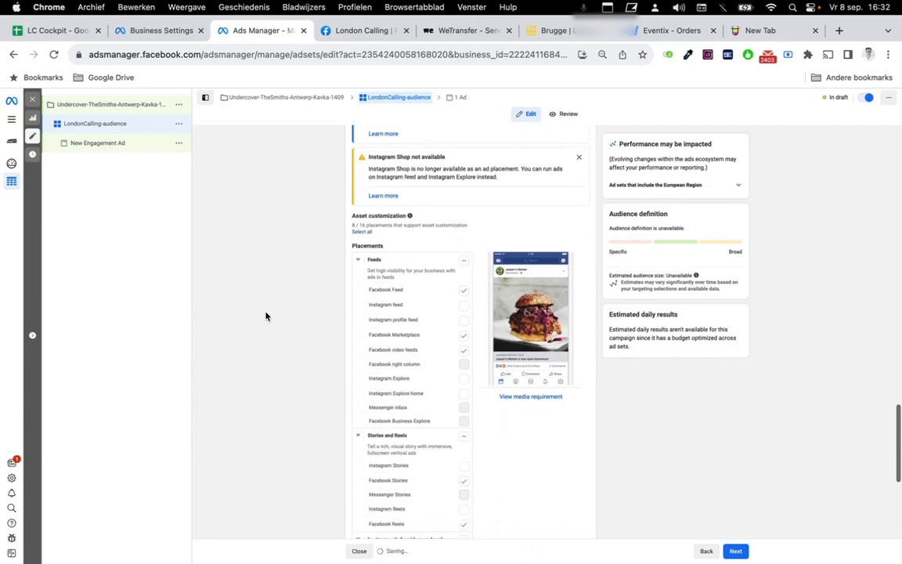
{"action": "left_click", "coordinate": [463, 334]}
{"action": "left_click", "coordinate": [464, 350]}
{"action": "left_click", "coordinate": [464, 437]}
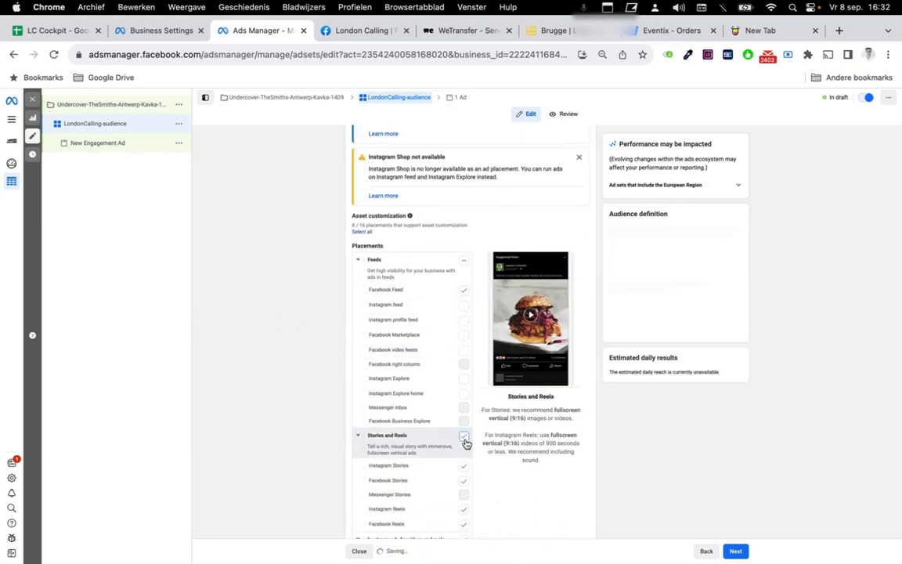
Deselect the In-stream ads for videos and reels group and the Search results group.
{"action": "scroll", "coordinate": [437, 456], "scroll_direction": "down", "scroll_amount": 2}
{"action": "scroll", "coordinate": [437, 457], "scroll_direction": "down", "scroll_amount": 2}
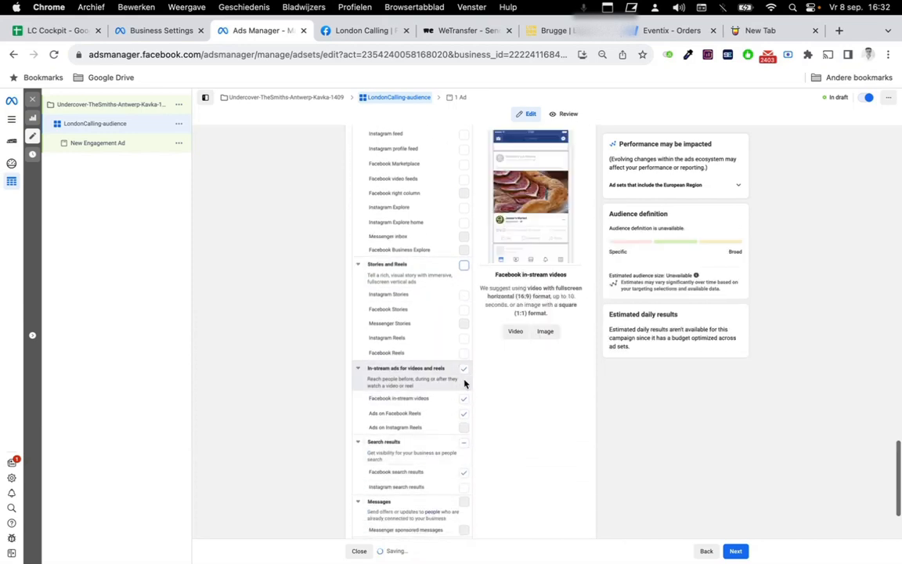
{"action": "left_click", "coordinate": [464, 368]}
{"action": "left_click", "coordinate": [464, 443]}
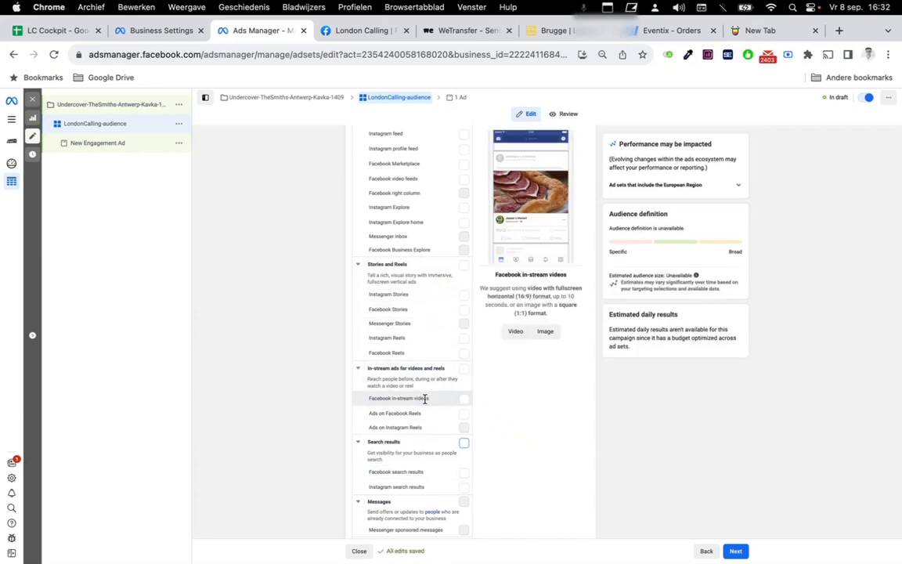
Review the ad set's remaining placements and audience settings, and continue to the engagement ad's settings.
{"action": "scroll", "coordinate": [425, 399], "scroll_direction": "down", "scroll_amount": 3}
{"action": "scroll", "coordinate": [422, 400], "scroll_direction": "up", "scroll_amount": 1}
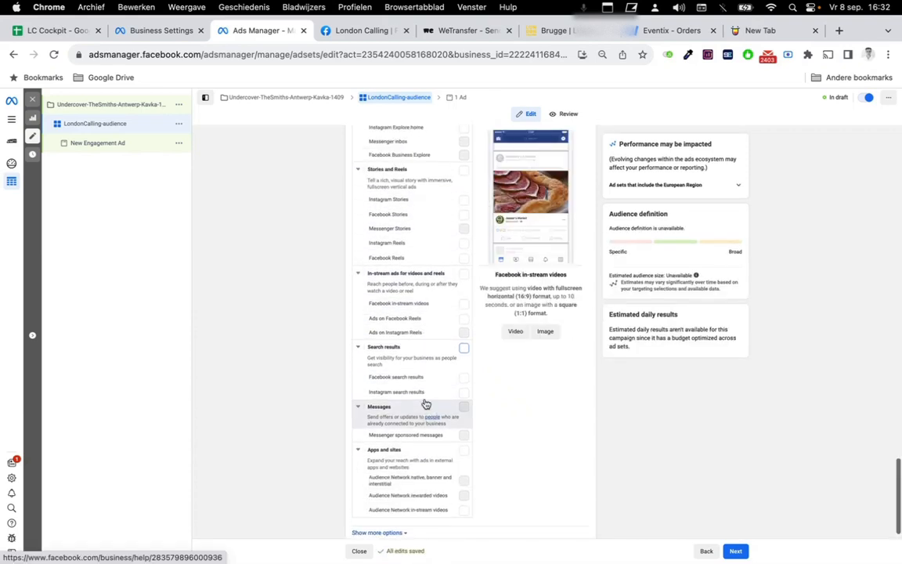
{"action": "scroll", "coordinate": [421, 400], "scroll_direction": "up", "scroll_amount": 5}
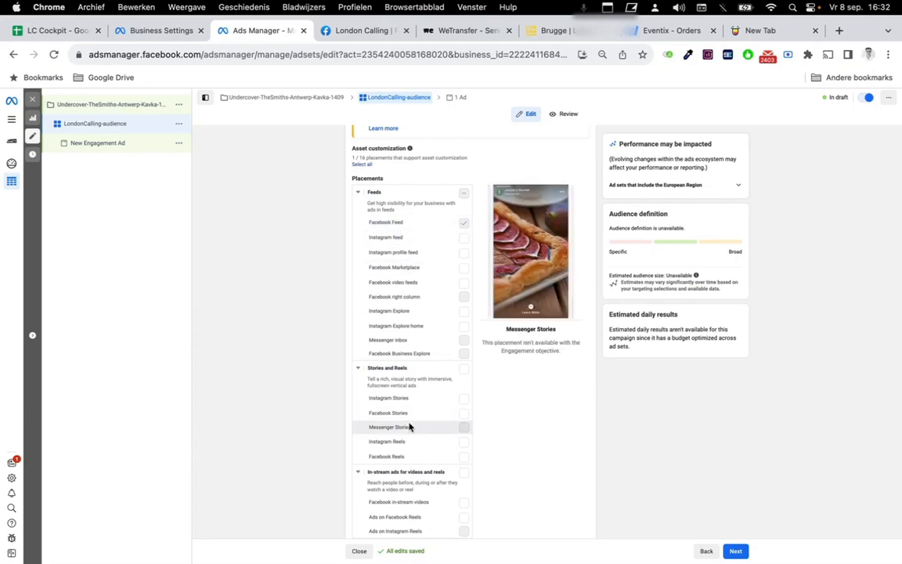
{"action": "scroll", "coordinate": [409, 427], "scroll_direction": "down", "scroll_amount": 5}
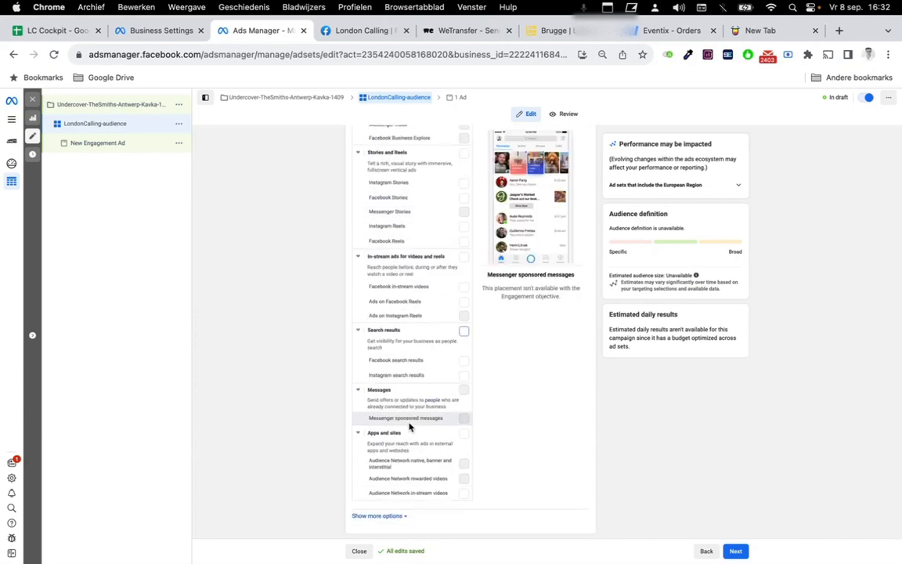
{"action": "scroll", "coordinate": [409, 426], "scroll_direction": "up", "scroll_amount": 10}
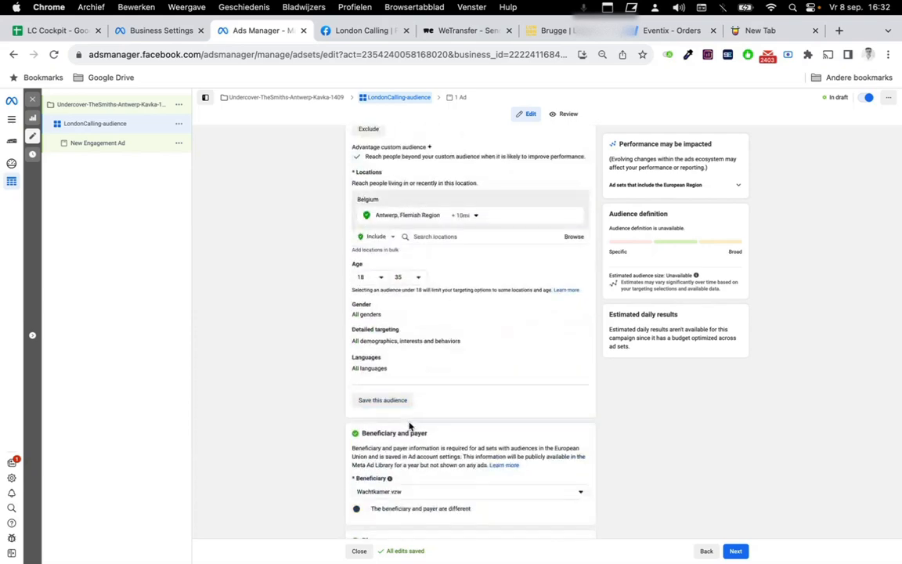
{"action": "scroll", "coordinate": [409, 427], "scroll_direction": "down", "scroll_amount": 10}
{"action": "left_click", "coordinate": [736, 550]}
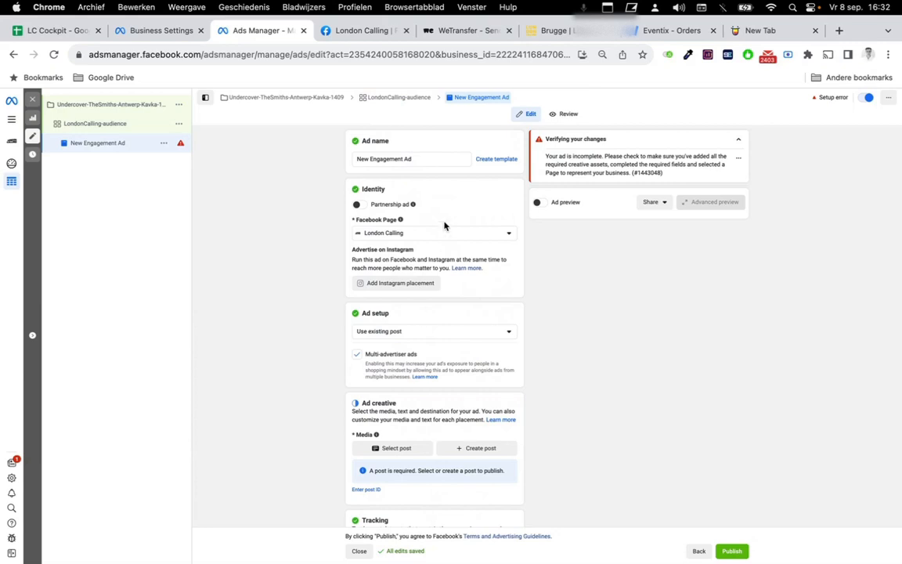
Rename the ad as LondonCalling-TheSmiths-Kavka-Post-Boost.
{"action": "left_click", "coordinate": [402, 161]}
{"action": "key", "text": "super+a"}
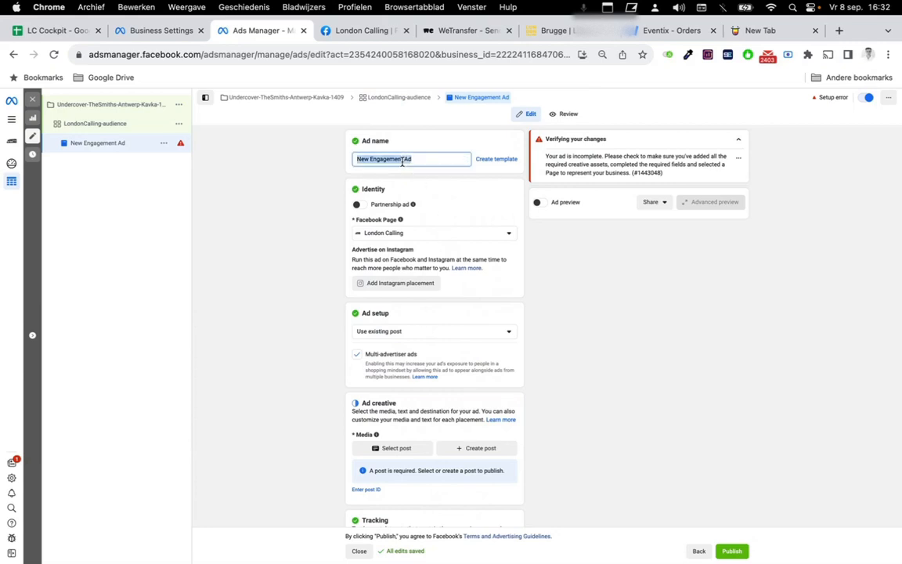
{"action": "type", "text": "LondonCalling-TheSmiths-Kavka-Post-Boost"}
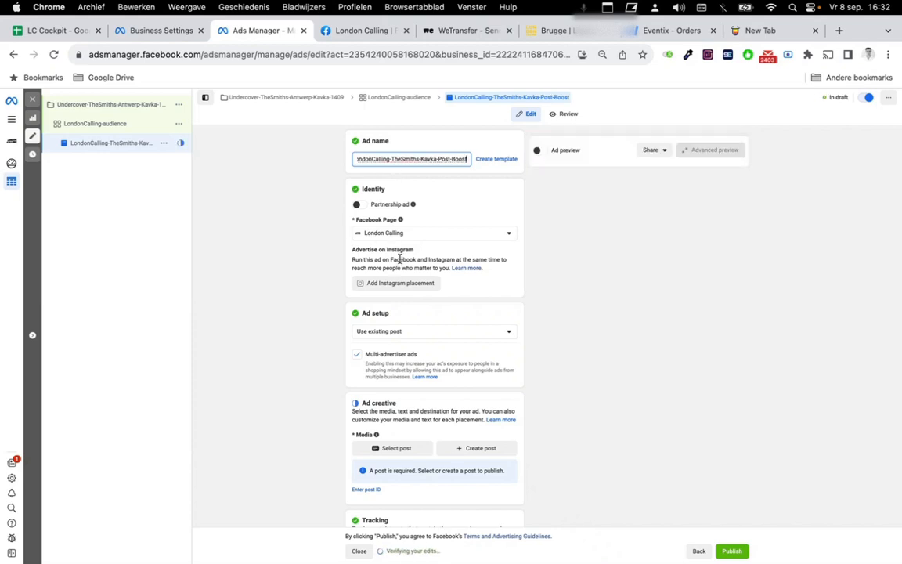
Switch to the London Calling Facebook page and look back through the open chat for messages about the post.
{"action": "scroll", "coordinate": [401, 266], "scroll_direction": "down", "scroll_amount": 2}
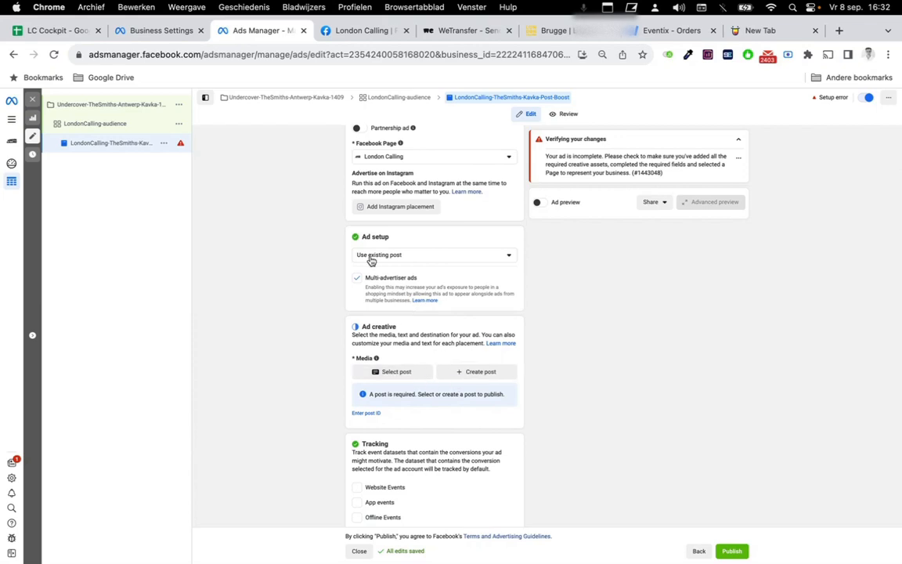
{"action": "left_click", "coordinate": [363, 34]}
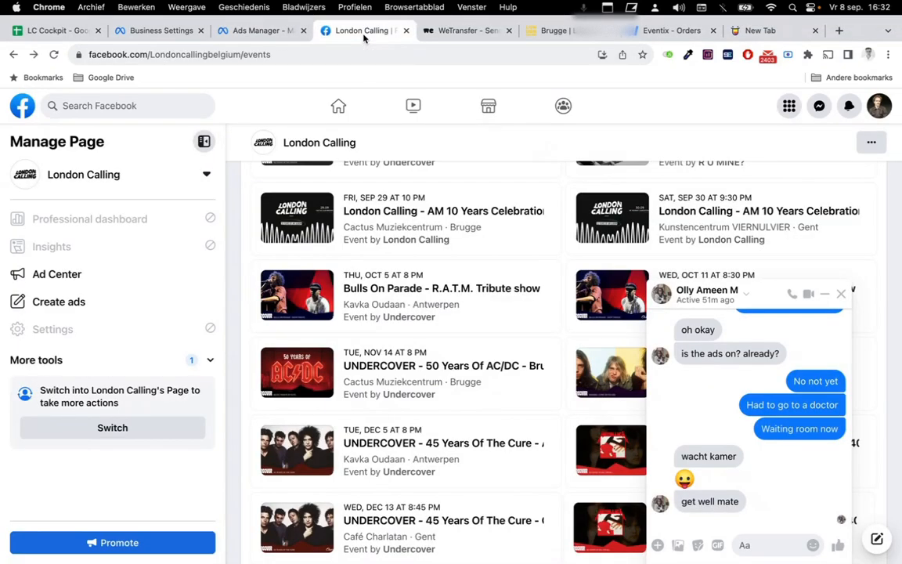
{"action": "scroll", "coordinate": [791, 408], "scroll_direction": "up", "scroll_amount": 10}
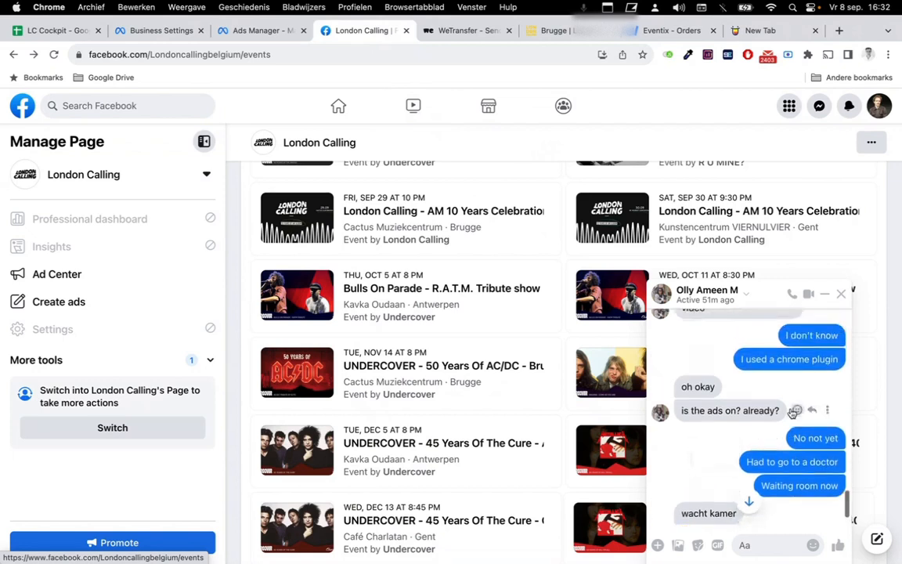
{"action": "scroll", "coordinate": [791, 412], "scroll_direction": "up", "scroll_amount": 10}
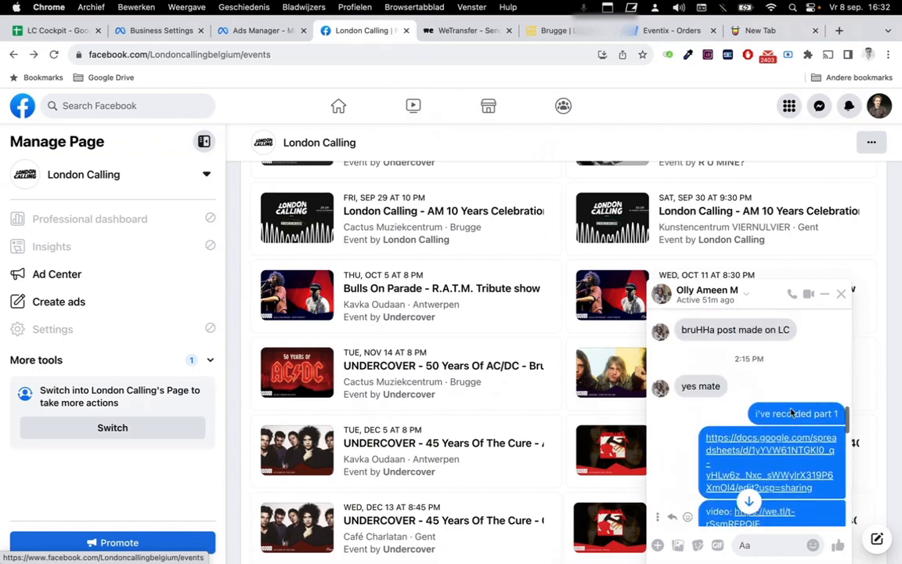
{"action": "right_click", "coordinate": [791, 412]}
{"action": "key", "text": "Escape"}
Open the Undercover post about The Smiths from the comment-mention notification and close the chat window.
{"action": "left_click", "coordinate": [848, 107]}
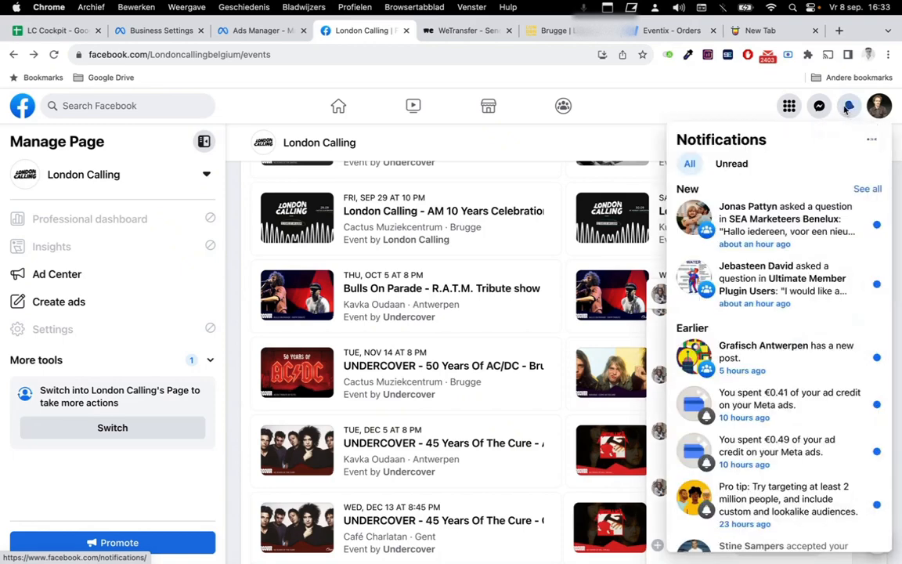
{"action": "scroll", "coordinate": [737, 348], "scroll_direction": "down", "scroll_amount": 3}
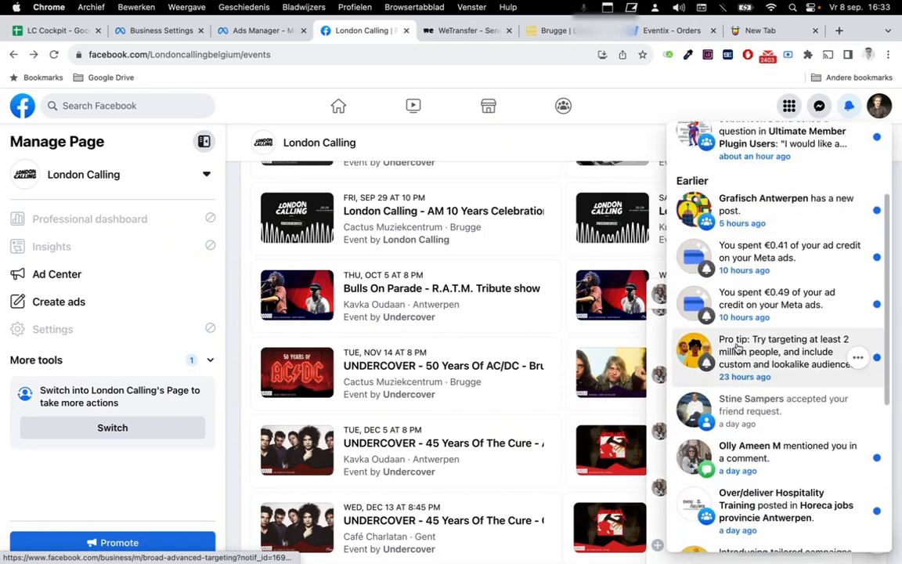
{"action": "left_click", "coordinate": [787, 454]}
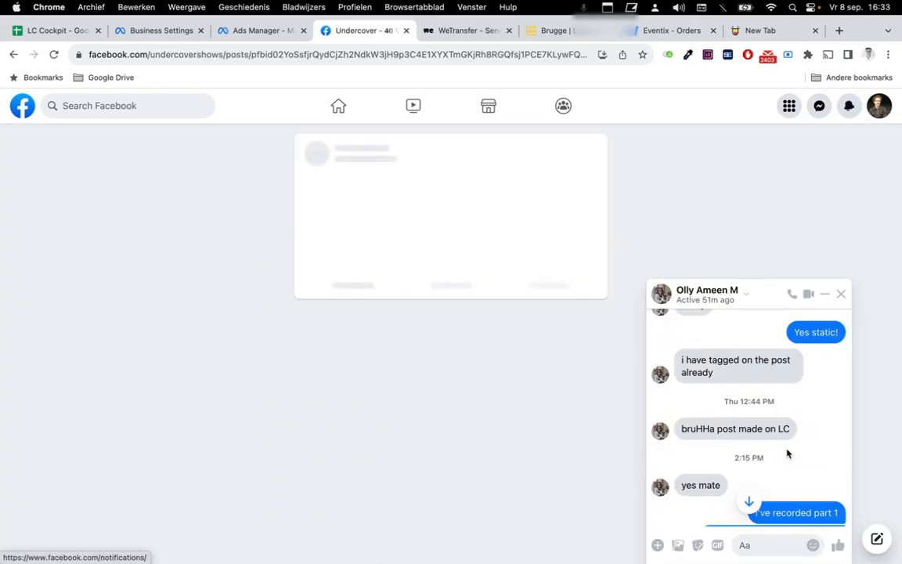
{"action": "left_click", "coordinate": [842, 294]}
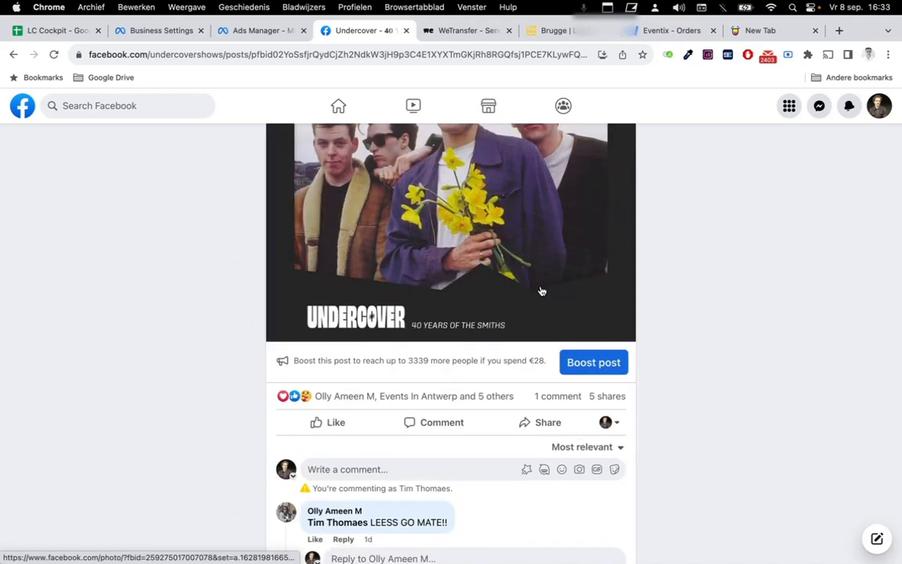
Review the Undercover post 40 Years Of The Smiths and like it.
{"action": "scroll", "coordinate": [541, 292], "scroll_direction": "up", "scroll_amount": 3}
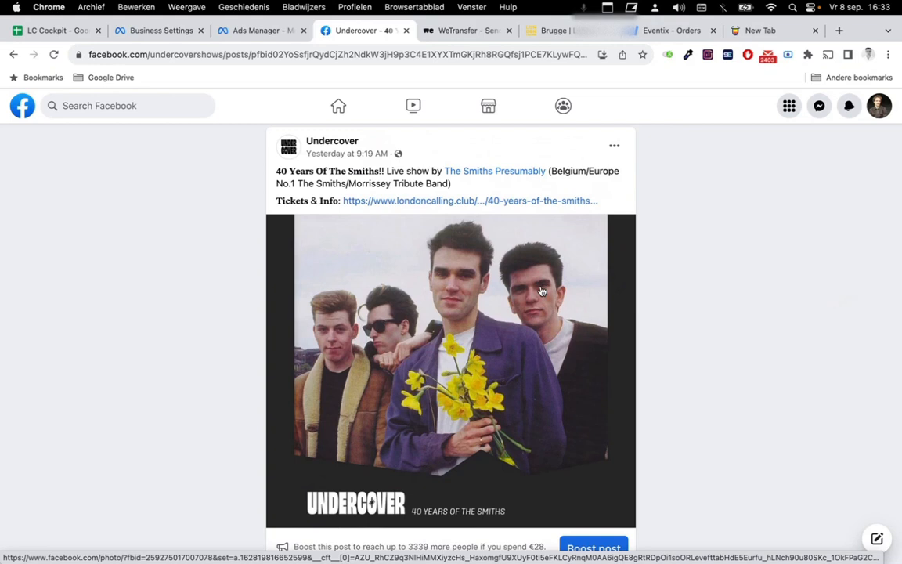
{"action": "scroll", "coordinate": [541, 291], "scroll_direction": "down", "scroll_amount": 3}
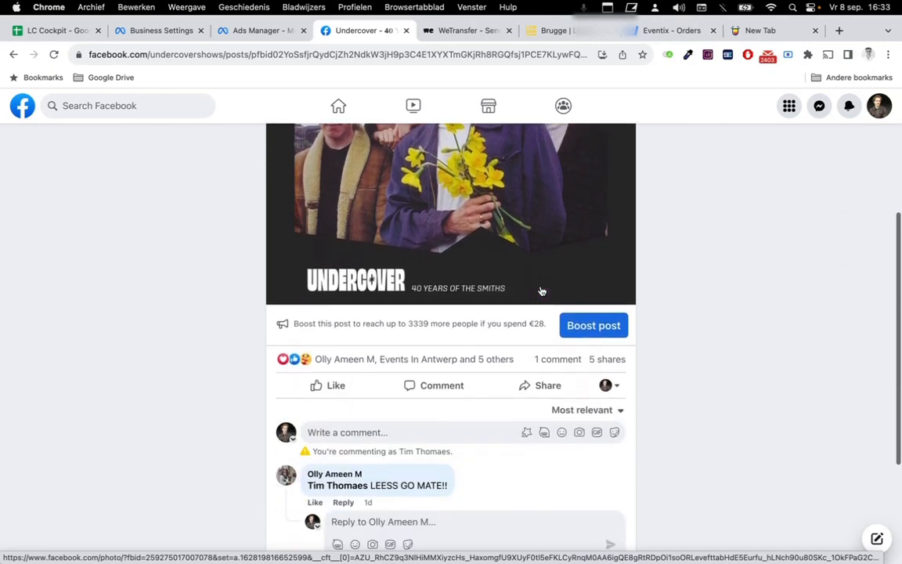
{"action": "left_click", "coordinate": [348, 385]}
{"action": "scroll", "coordinate": [471, 489], "scroll_direction": "down", "scroll_amount": 1}
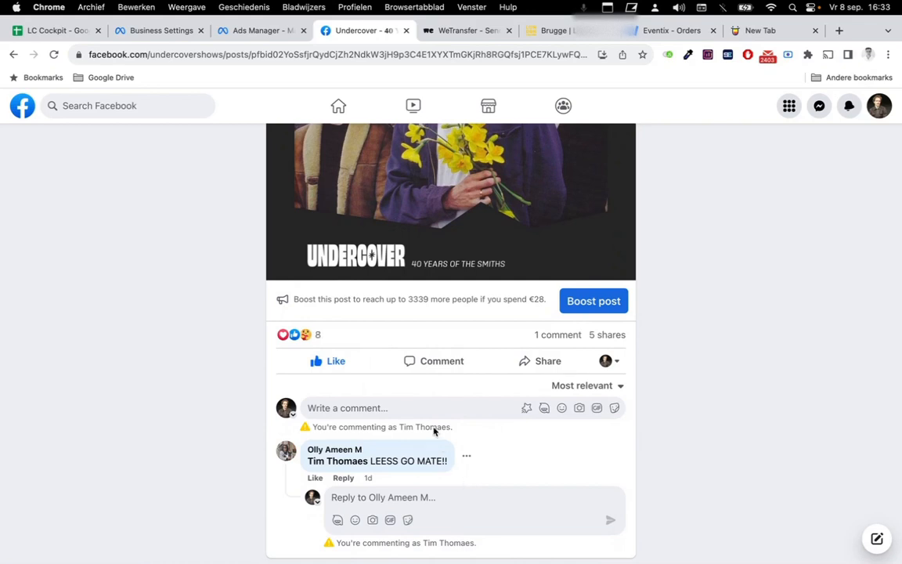
Switch to Ads Manager and look through the London Calling Facebook posts available for the ad.
{"action": "left_click", "coordinate": [262, 31]}
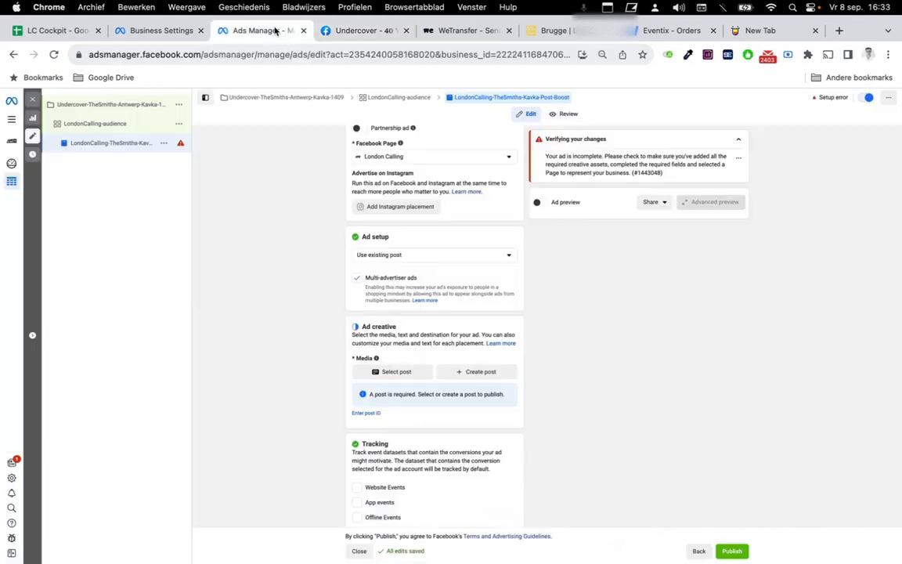
{"action": "left_click", "coordinate": [421, 372]}
{"action": "left_click", "coordinate": [392, 198]}
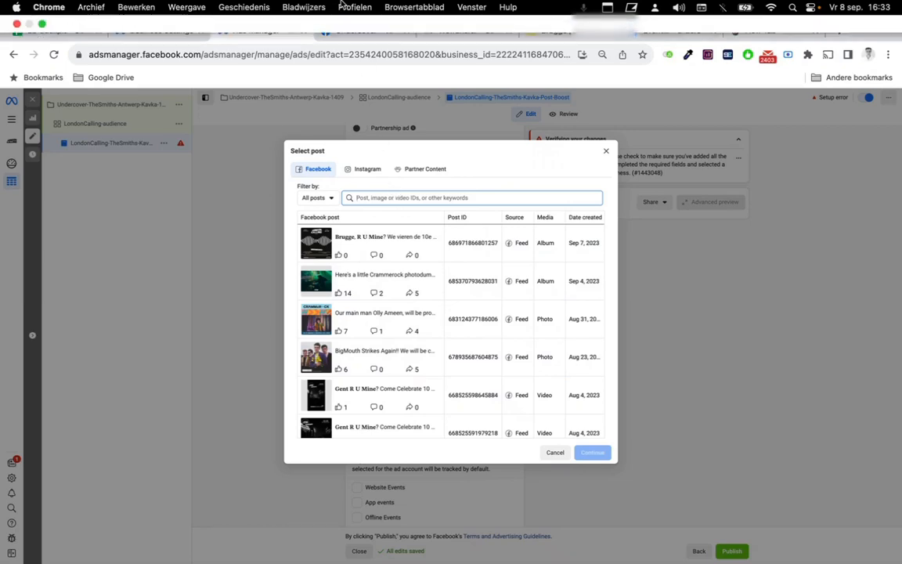
{"action": "left_click", "coordinate": [329, 32]}
{"action": "left_click", "coordinate": [263, 36]}
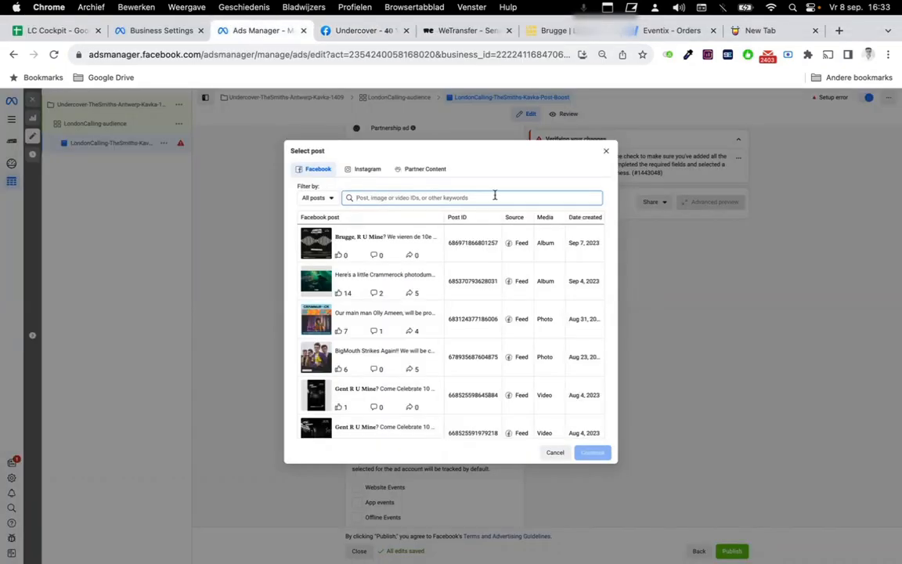
{"action": "left_click", "coordinate": [606, 152]}
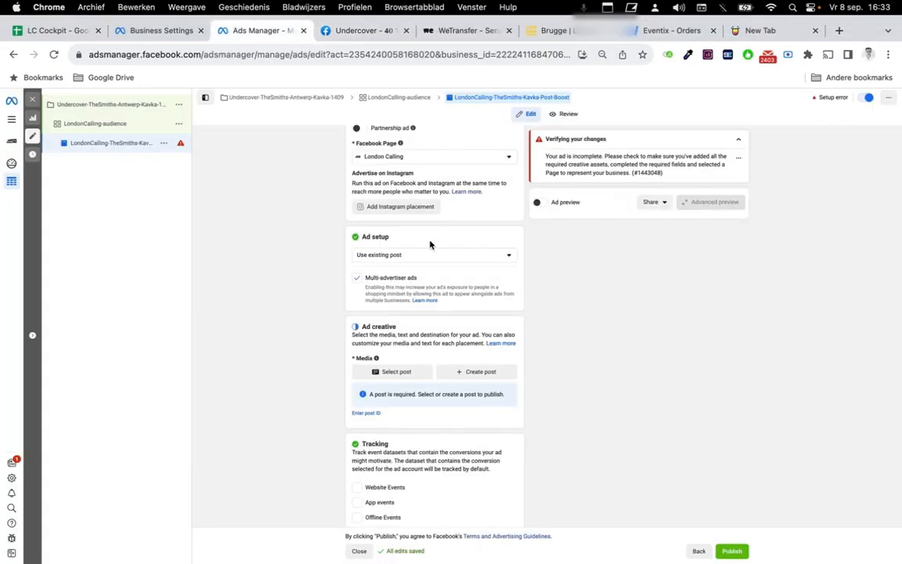
Set the ad's Facebook Page to Undercover and rename the ad Undercover-TheSmiths-Kavka-Post-Boost.
{"action": "left_click", "coordinate": [435, 156]}
{"action": "type", "text": "under"}
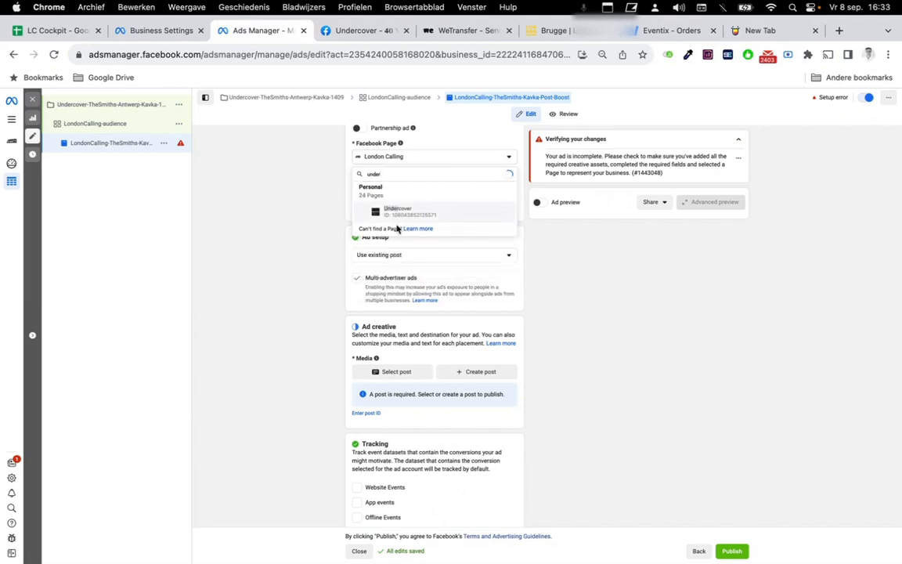
{"action": "left_click", "coordinate": [392, 209]}
{"action": "scroll", "coordinate": [377, 230], "scroll_direction": "up", "scroll_amount": 2}
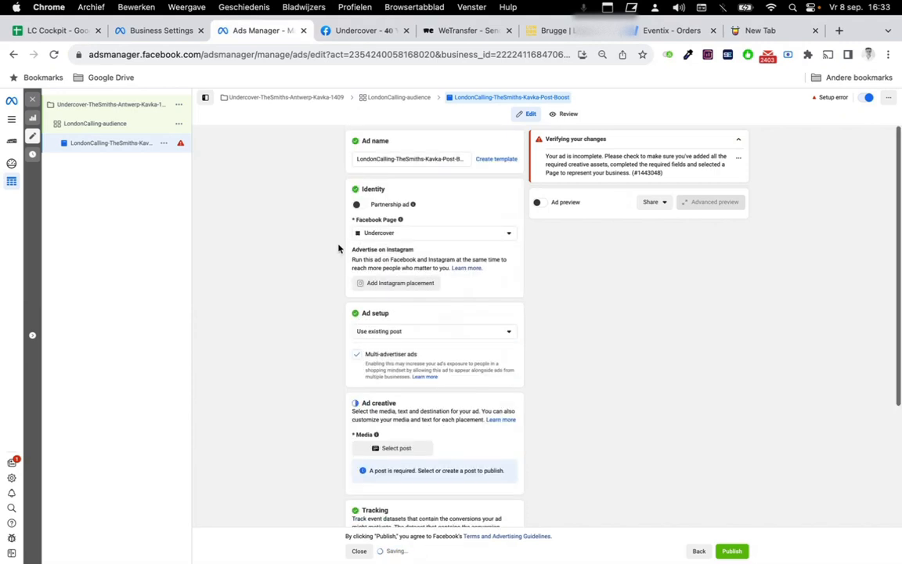
{"action": "double_click", "coordinate": [383, 159]}
{"action": "type", "text": "Undercover"}
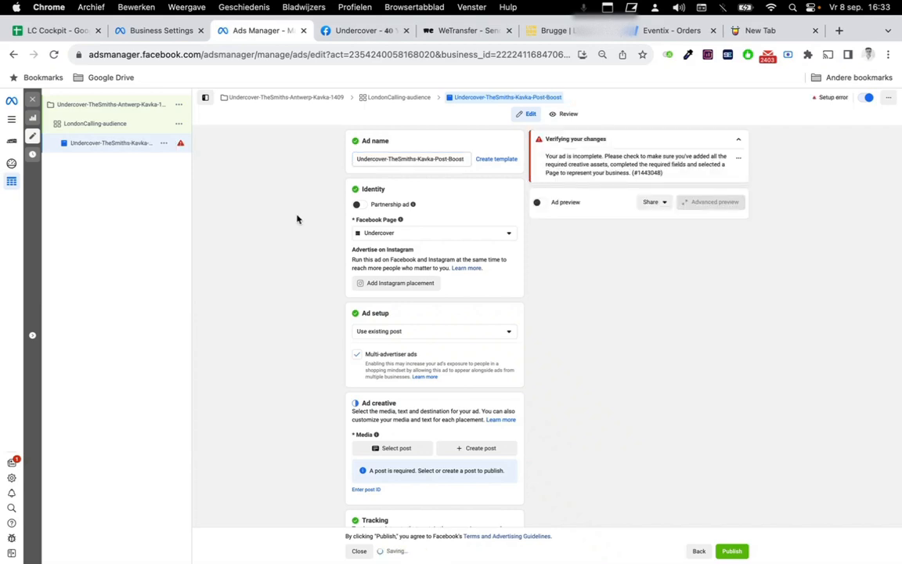
Select Undercover's 40 Years Of The Smiths photo post of Sep 7, 2023 as the ad creative.
{"action": "scroll", "coordinate": [298, 216], "scroll_direction": "down", "scroll_amount": 5}
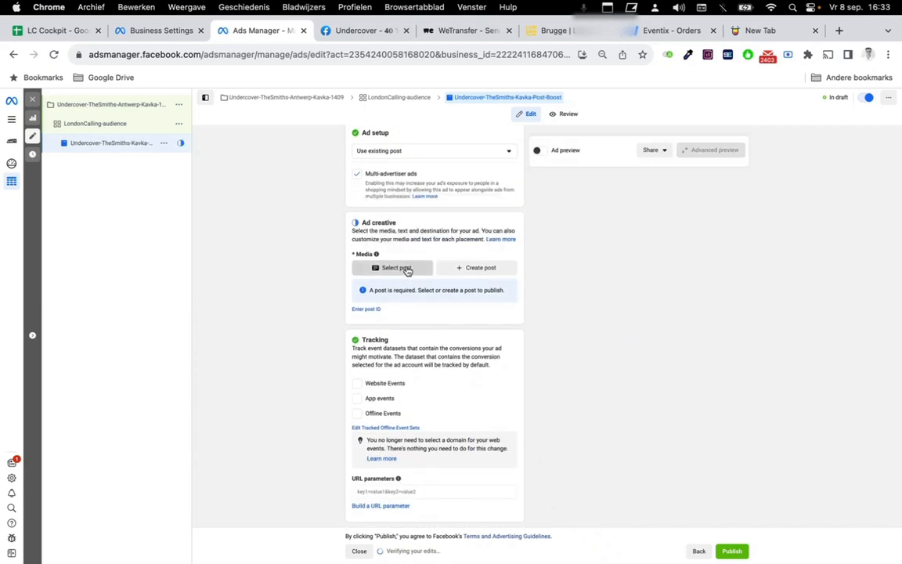
{"action": "left_click", "coordinate": [406, 268]}
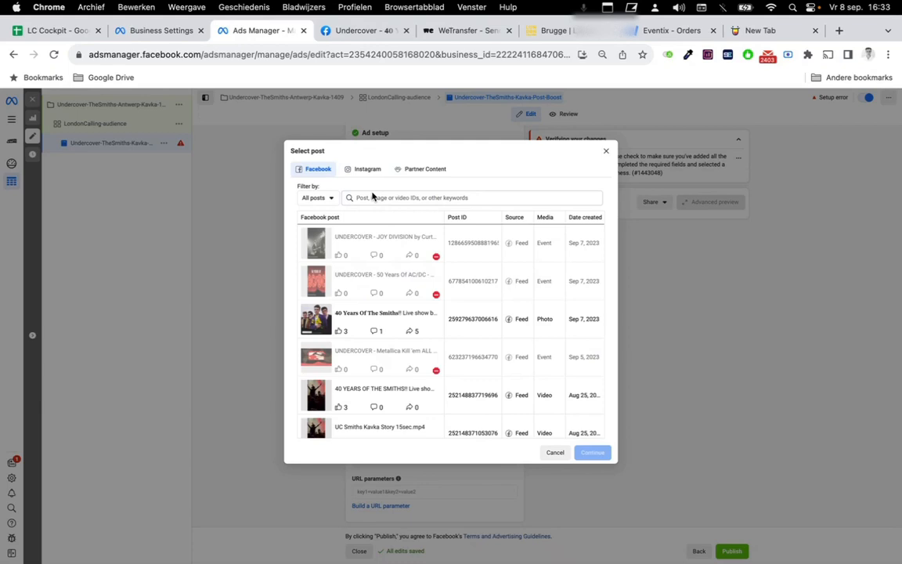
{"action": "left_click", "coordinate": [405, 316]}
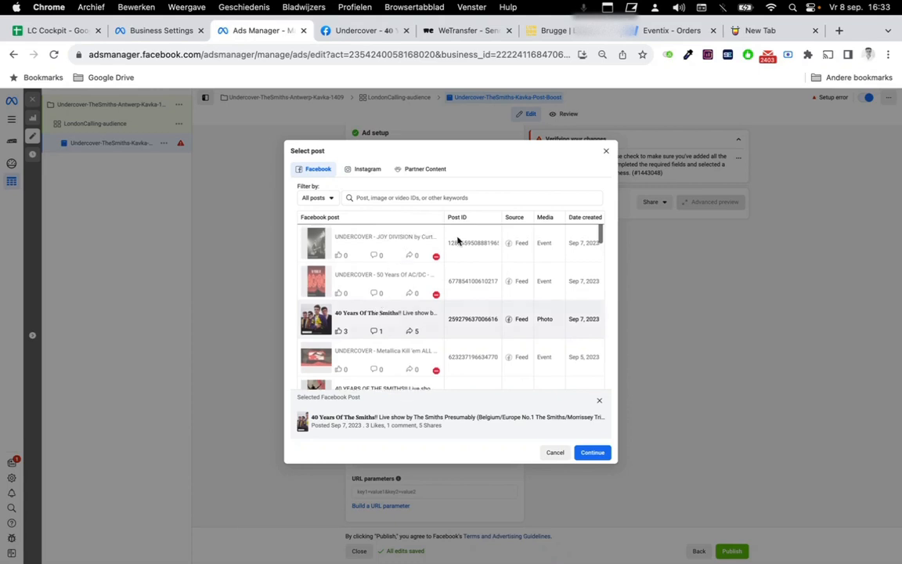
{"action": "mouse_move", "coordinate": [438, 260]}
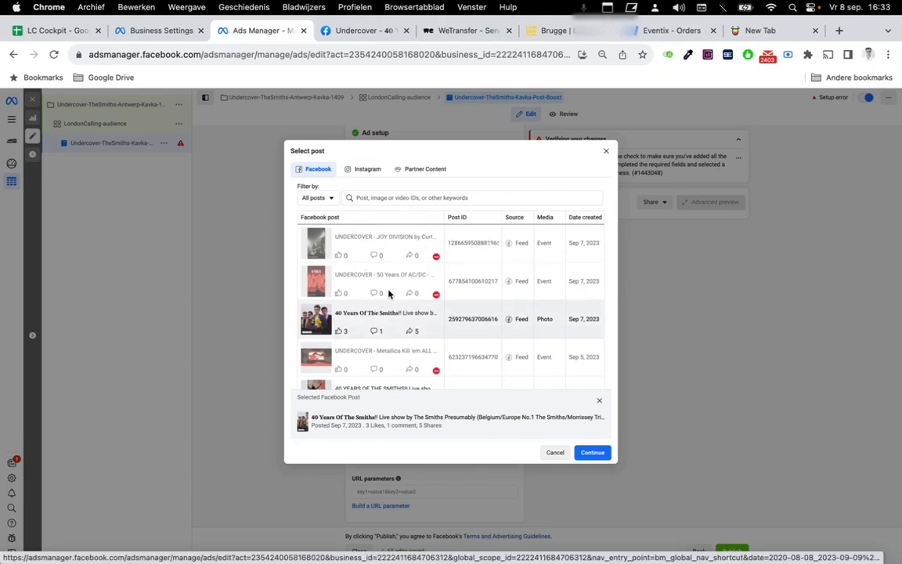
{"action": "mouse_move", "coordinate": [435, 296]}
{"action": "scroll", "coordinate": [409, 307], "scroll_direction": "down", "scroll_amount": 2}
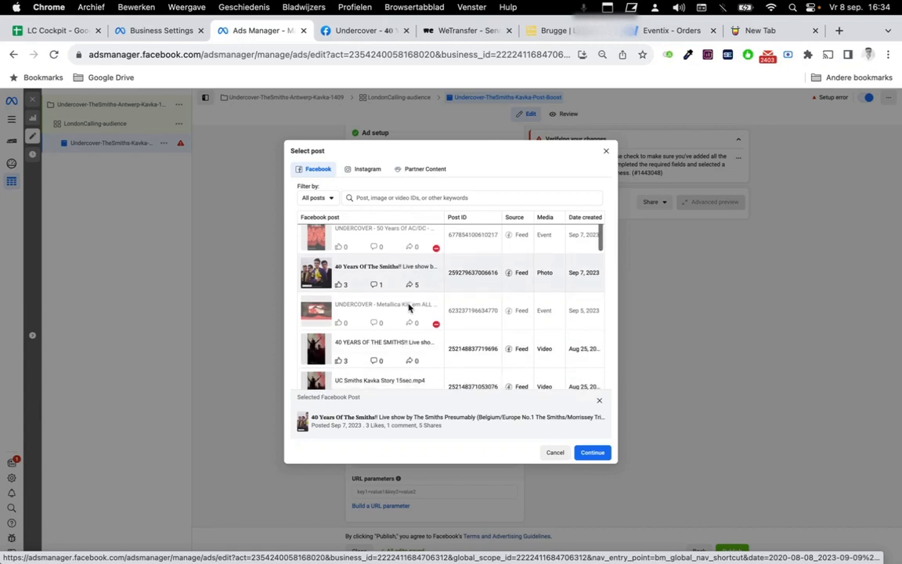
{"action": "scroll", "coordinate": [410, 308], "scroll_direction": "up", "scroll_amount": 2}
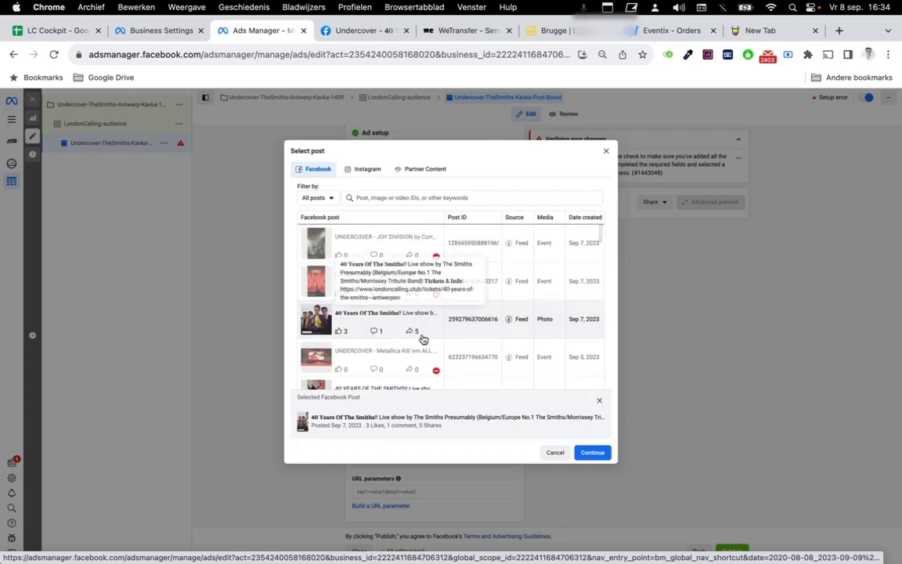
{"action": "left_click", "coordinate": [594, 453]}
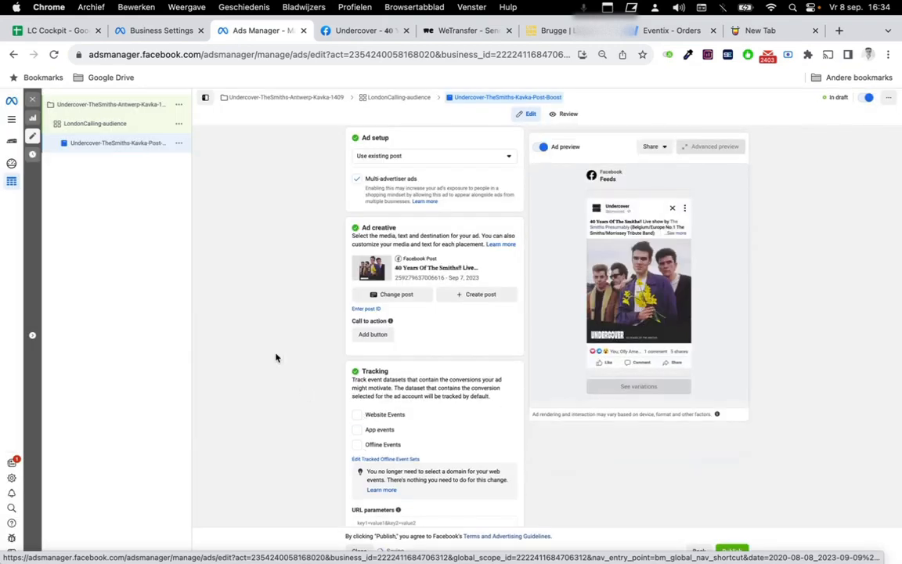
Enable Website Events tracking for the ad.
{"action": "scroll", "coordinate": [274, 354], "scroll_direction": "down", "scroll_amount": 1}
{"action": "left_click", "coordinate": [358, 396]}
{"action": "scroll", "coordinate": [278, 388], "scroll_direction": "down", "scroll_amount": 2}
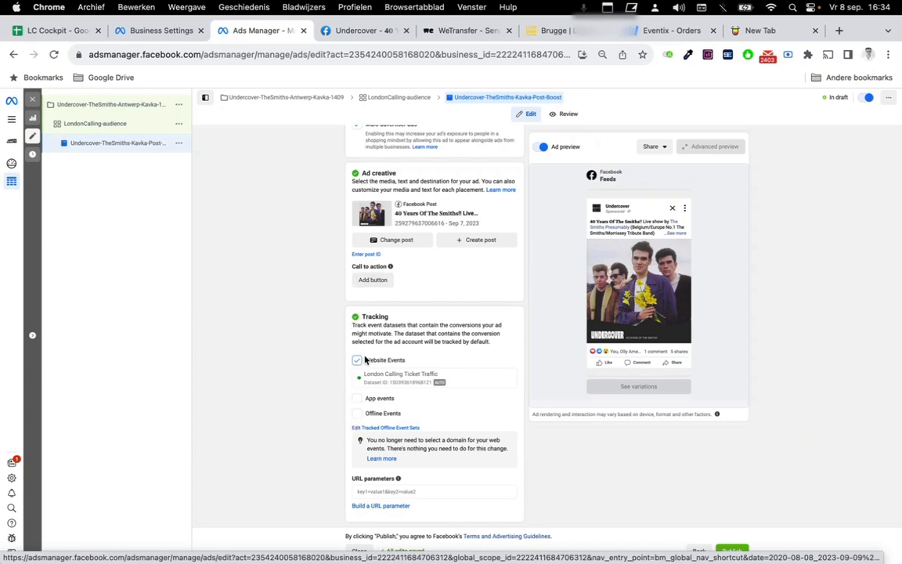
Begin adding a call to action to the post, keeping Learn more as its type, ready for the website URL.
{"action": "left_click", "coordinate": [374, 281]}
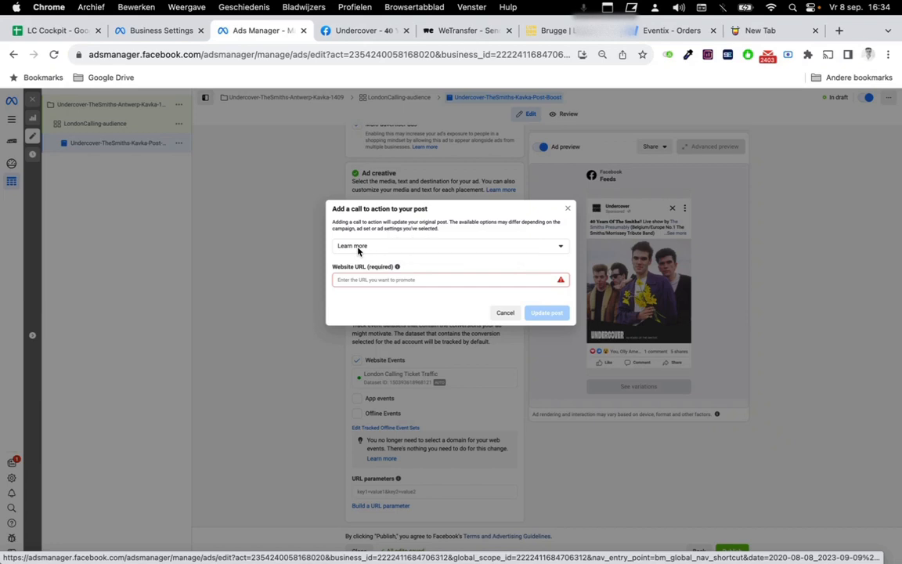
{"action": "left_click", "coordinate": [377, 247]}
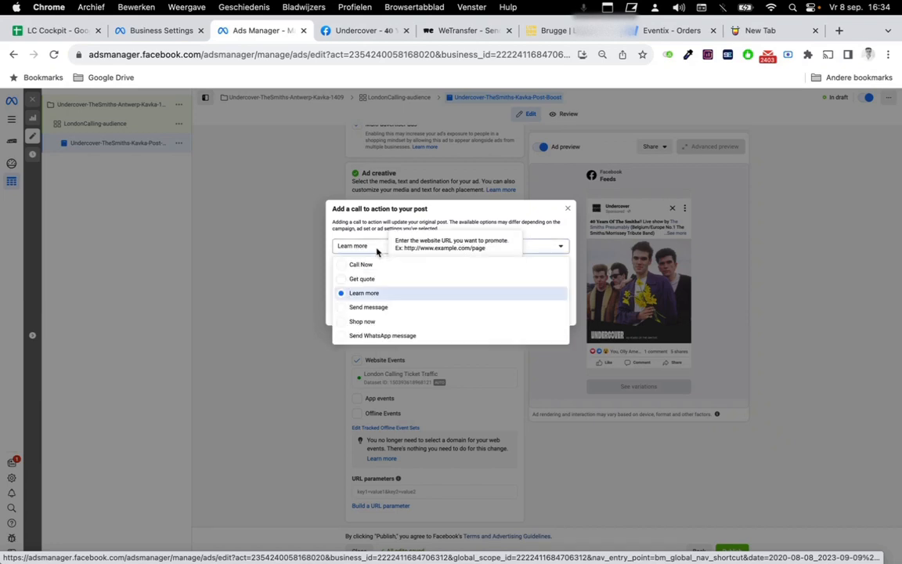
{"action": "left_click", "coordinate": [377, 251]}
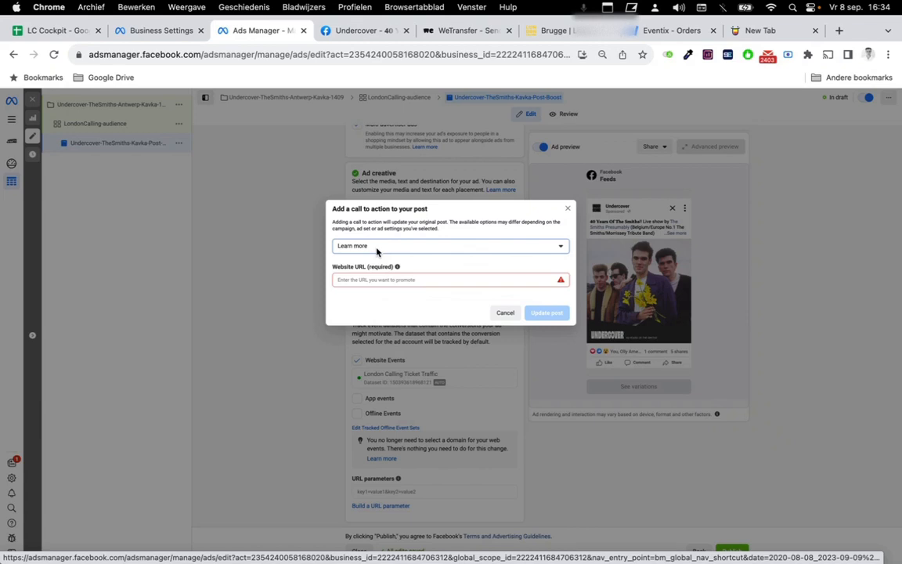
{"action": "left_click", "coordinate": [371, 280]}
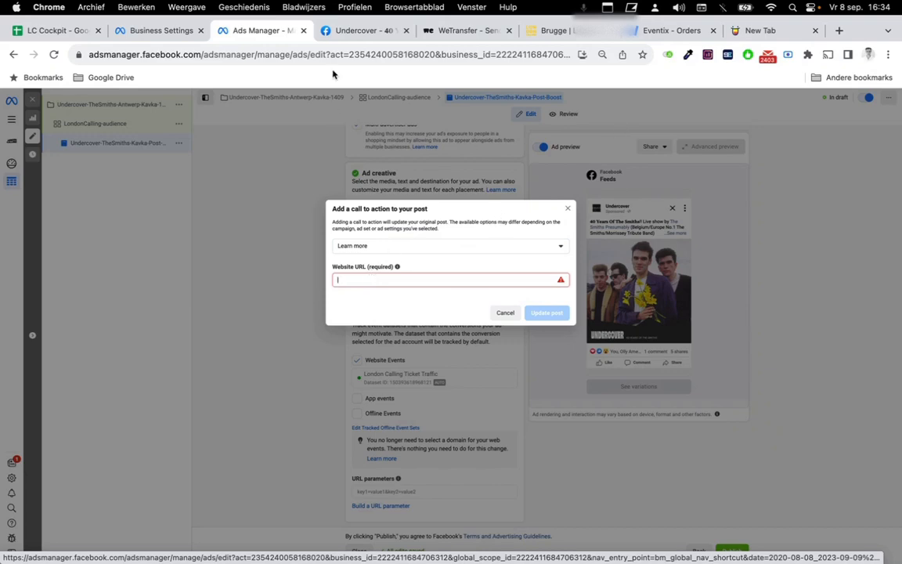
Switch to the LC Cockpit spreadsheet and copy the Kavka event's ticket shop URL from the Agenda sheet.
{"action": "left_click", "coordinate": [71, 32]}
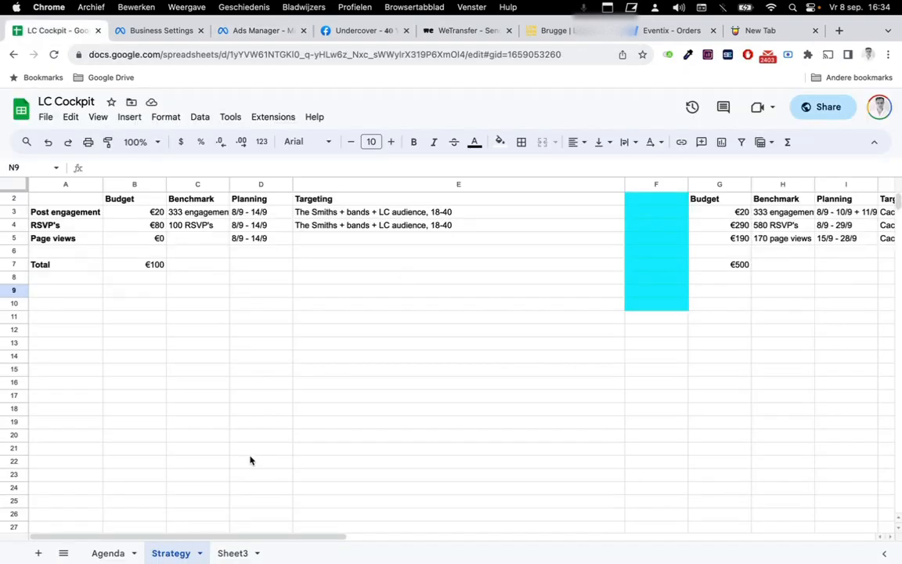
{"action": "left_click", "coordinate": [125, 550]}
{"action": "scroll", "coordinate": [477, 297], "scroll_direction": "right", "scroll_amount": 10}
{"action": "scroll", "coordinate": [479, 290], "scroll_direction": "left", "scroll_amount": 8}
{"action": "left_click", "coordinate": [404, 214]}
{"action": "left_click", "coordinate": [438, 212]}
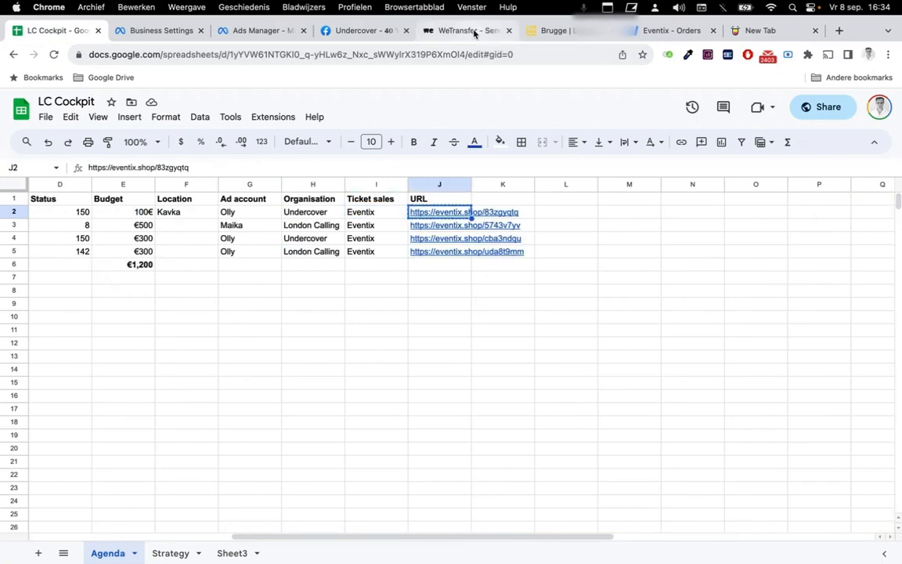
{"action": "left_click", "coordinate": [261, 30]}
{"action": "type", "text": "https://eventix.shop/83zgyqtq"}
{"action": "left_click", "coordinate": [555, 314]}
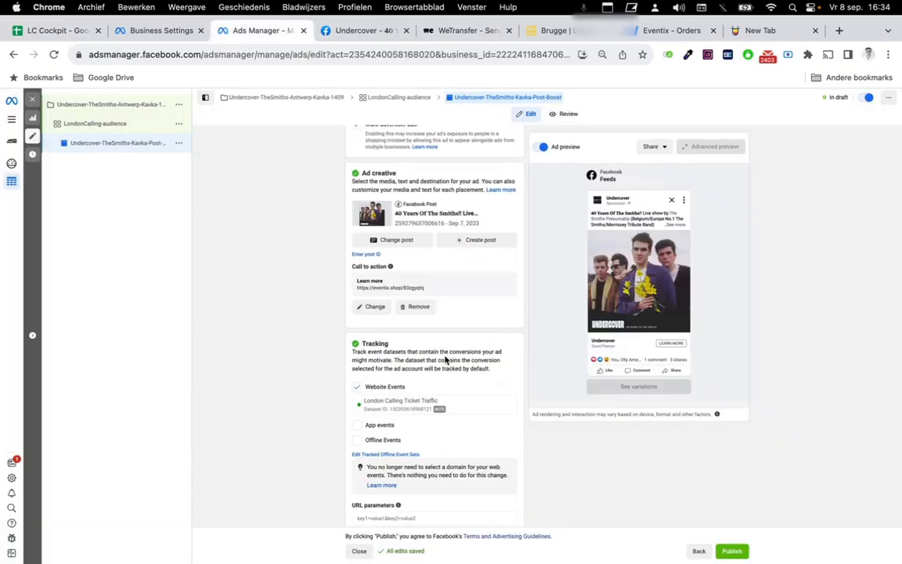
Check the ad's settings and preview, and quickly duplicate the LondonCalling-audience ad set.
{"action": "scroll", "coordinate": [445, 359], "scroll_direction": "down", "scroll_amount": 2}
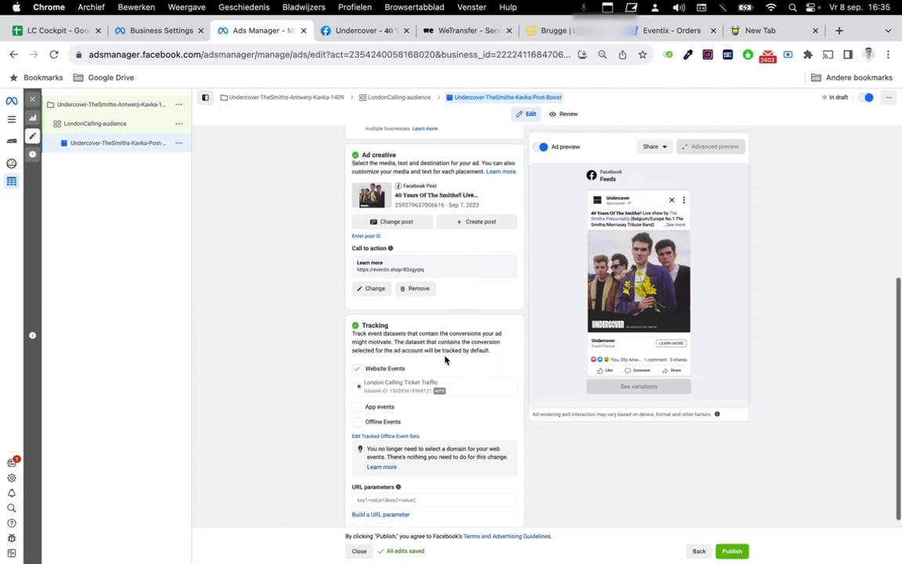
{"action": "scroll", "coordinate": [445, 359], "scroll_direction": "up", "scroll_amount": 5}
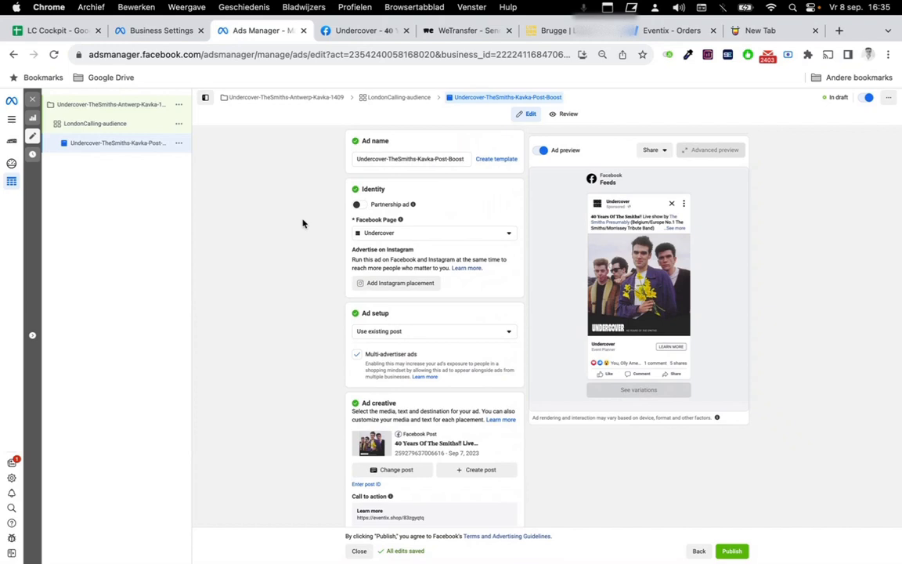
{"action": "scroll", "coordinate": [447, 309], "scroll_direction": "down", "scroll_amount": 5}
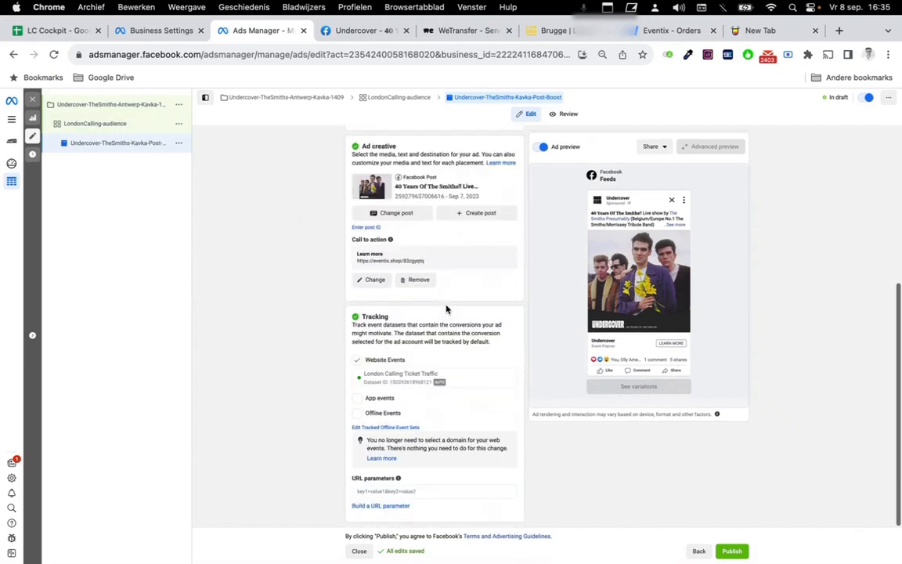
{"action": "mouse_move", "coordinate": [672, 352]}
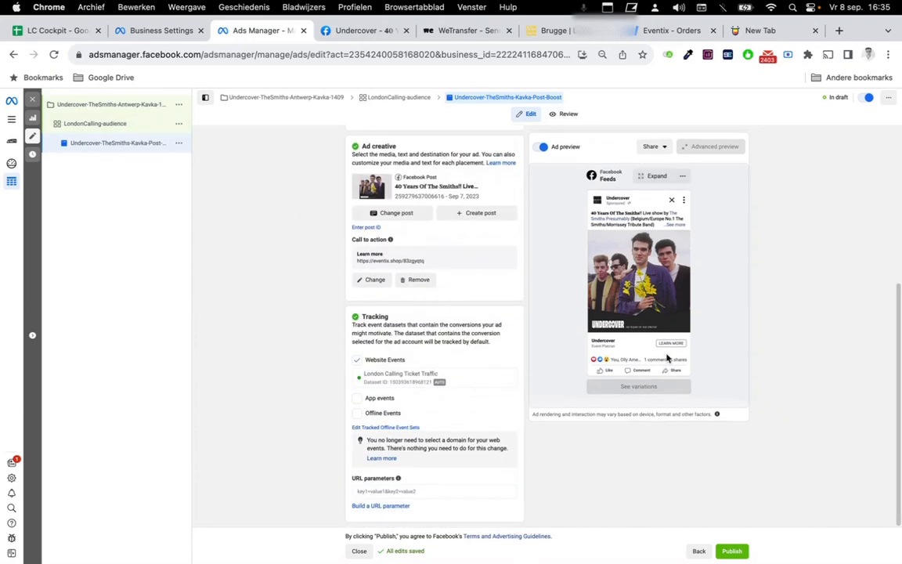
{"action": "scroll", "coordinate": [332, 344], "scroll_direction": "up", "scroll_amount": 5}
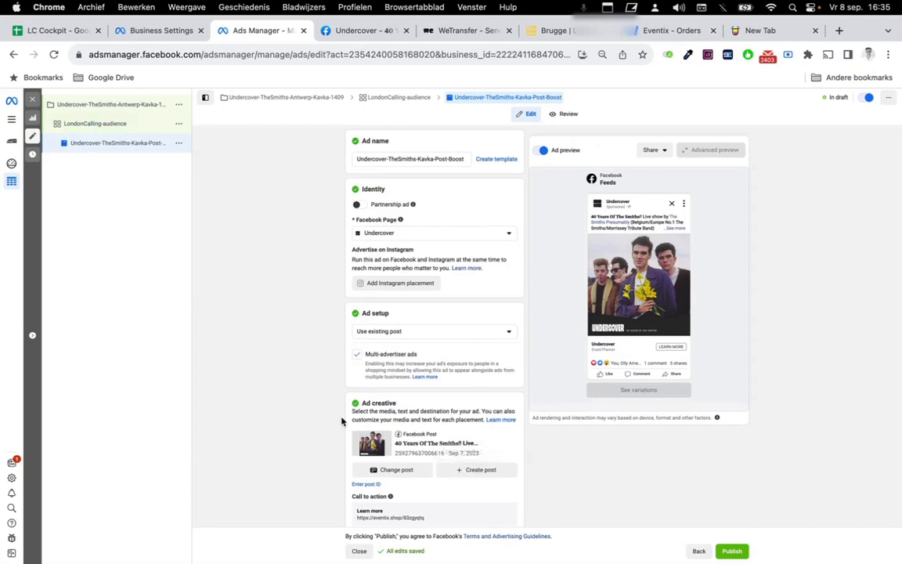
{"action": "left_click", "coordinate": [179, 125]}
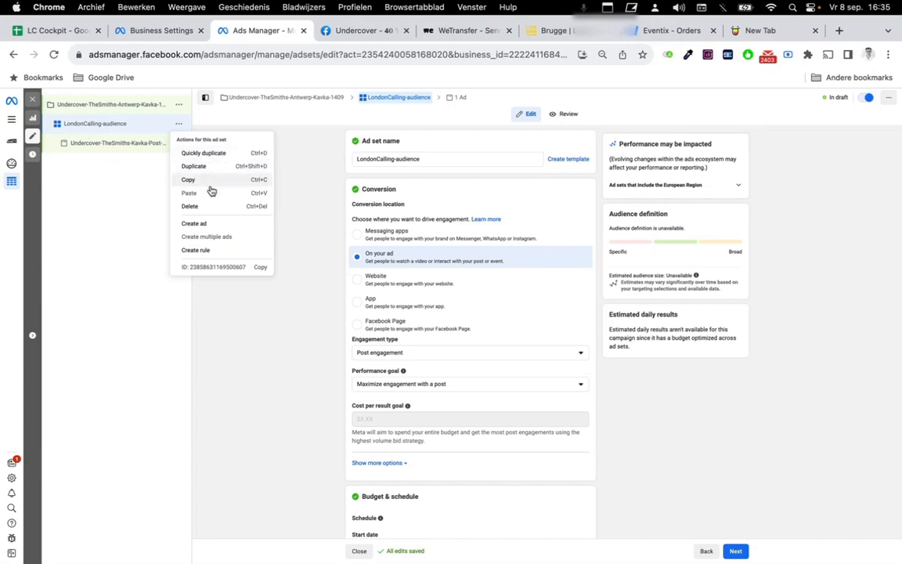
{"action": "left_click", "coordinate": [219, 154]}
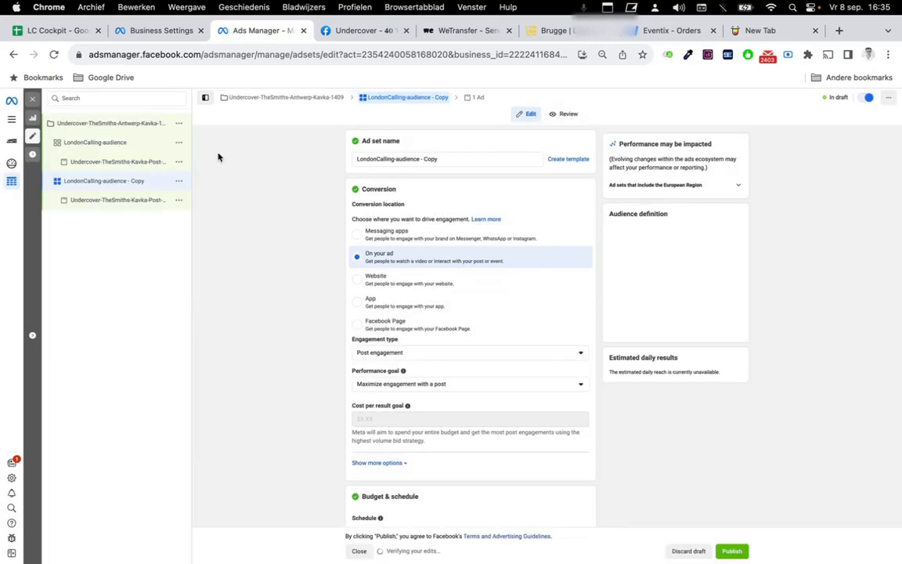
Clear the duplicated ad set's name and check The Smiths gig's targeting in the LC Cockpit Strategy sheet.
{"action": "triple_click", "coordinate": [383, 158]}
{"action": "key", "text": "BackSpace"}
{"action": "left_click", "coordinate": [55, 31]}
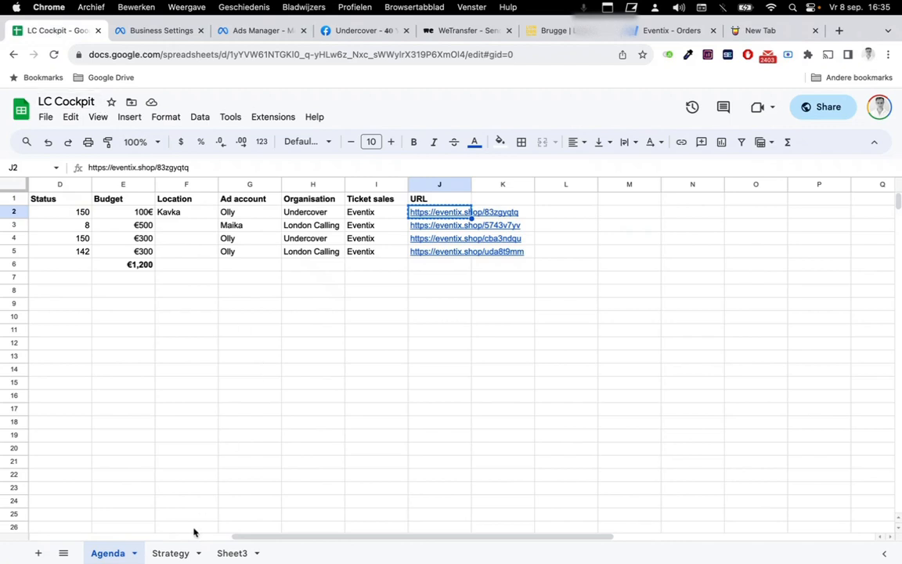
{"action": "left_click", "coordinate": [177, 553]}
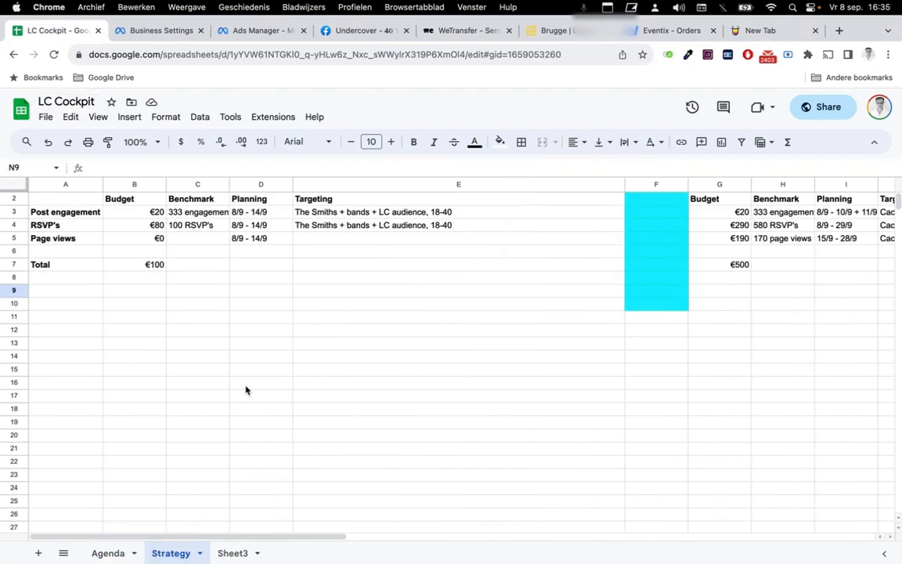
{"action": "scroll", "coordinate": [245, 389], "scroll_direction": "right", "scroll_amount": 3}
{"action": "scroll", "coordinate": [245, 389], "scroll_direction": "left", "scroll_amount": 3}
{"action": "scroll", "coordinate": [246, 389], "scroll_direction": "up", "scroll_amount": 1}
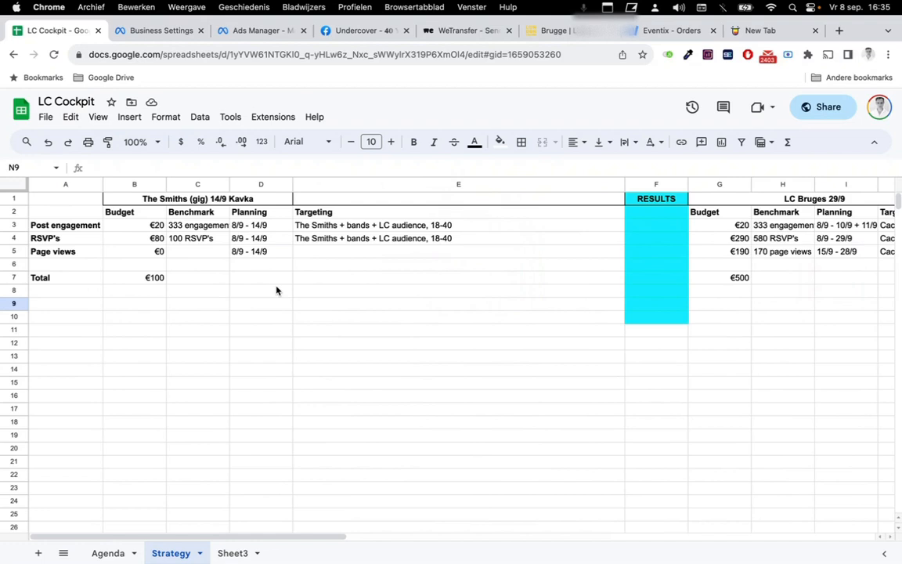
Return to Ads Manager and name the duplicated ad set Interests-TheSmiths-And_others.
{"action": "left_click", "coordinate": [163, 30]}
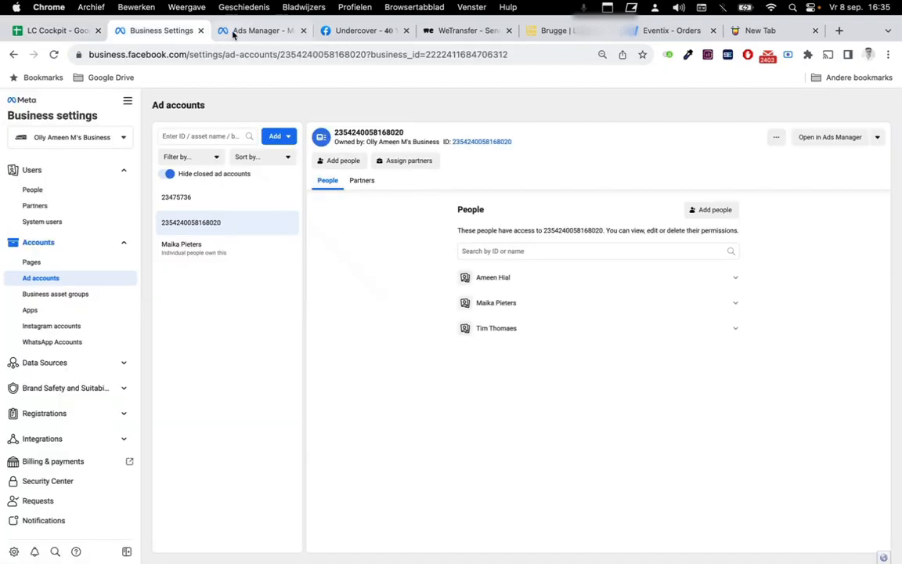
{"action": "left_click", "coordinate": [233, 31]}
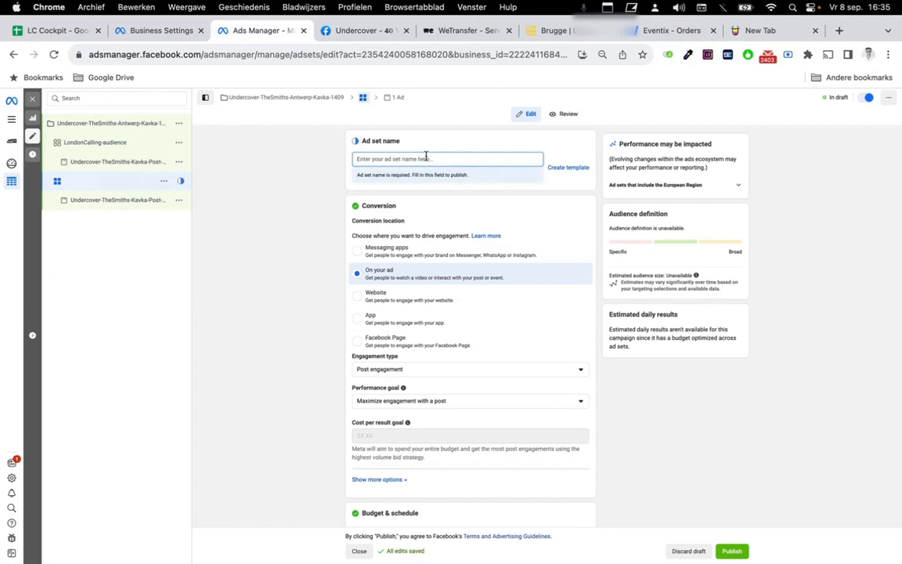
{"action": "type", "text": "Intere"}
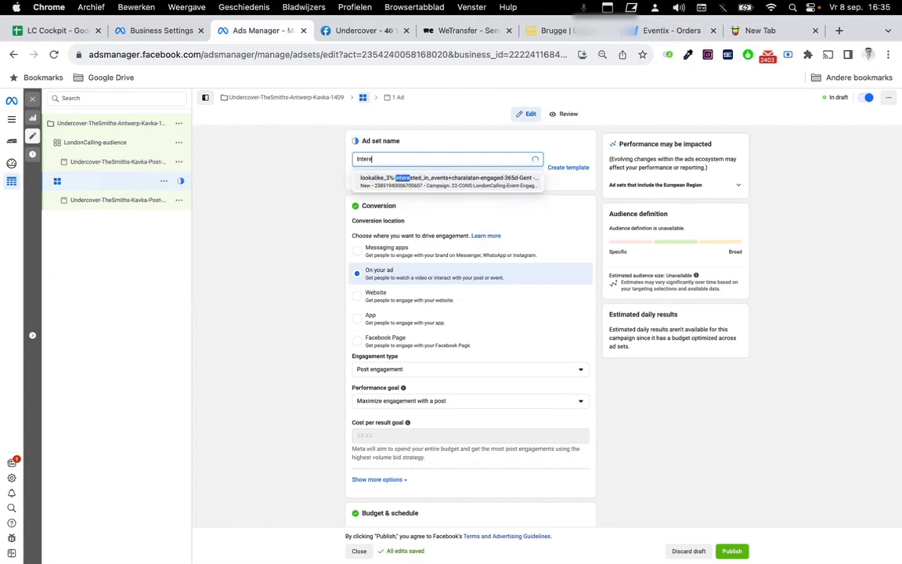
{"action": "type", "text": "sts"}
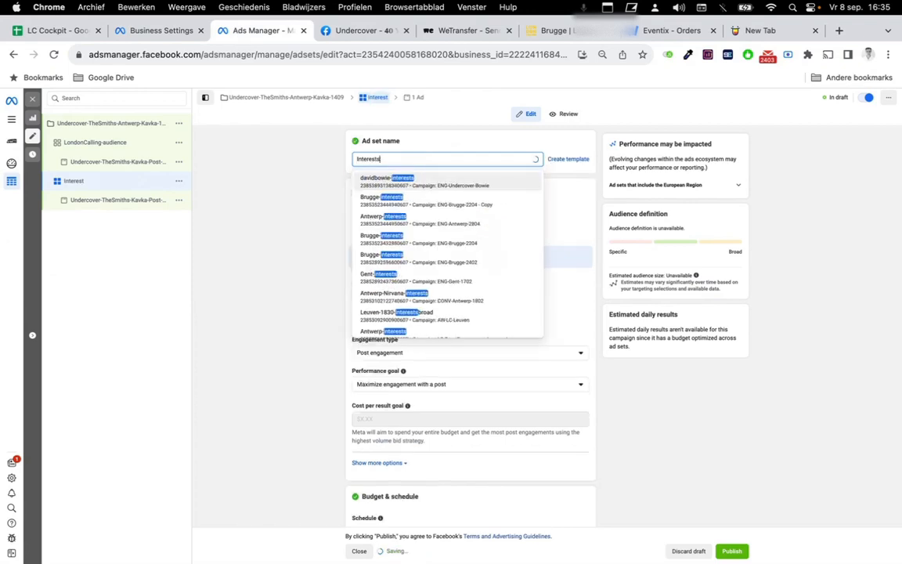
{"action": "type", "text": "-TheSmiths"}
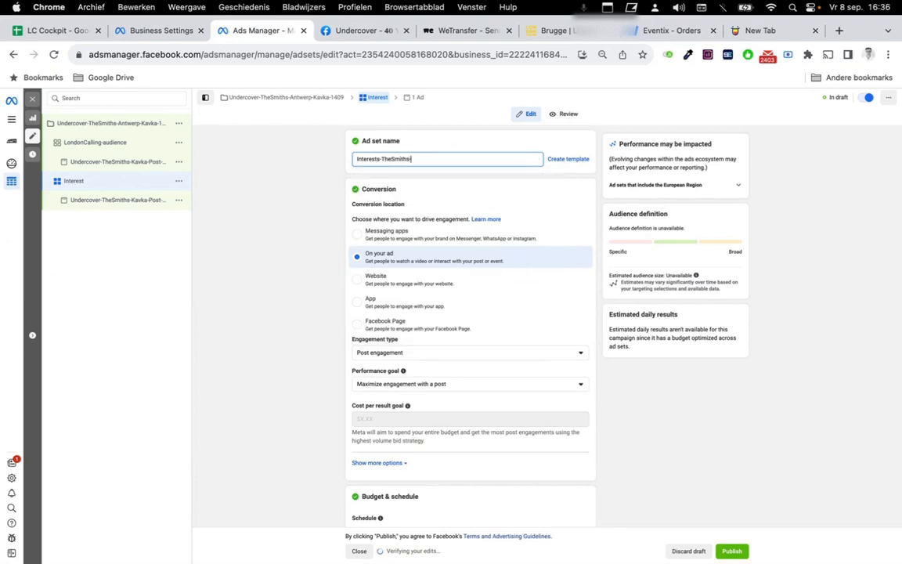
{"action": "type", "text": "-And_others"}
{"action": "left_click", "coordinate": [318, 250]}
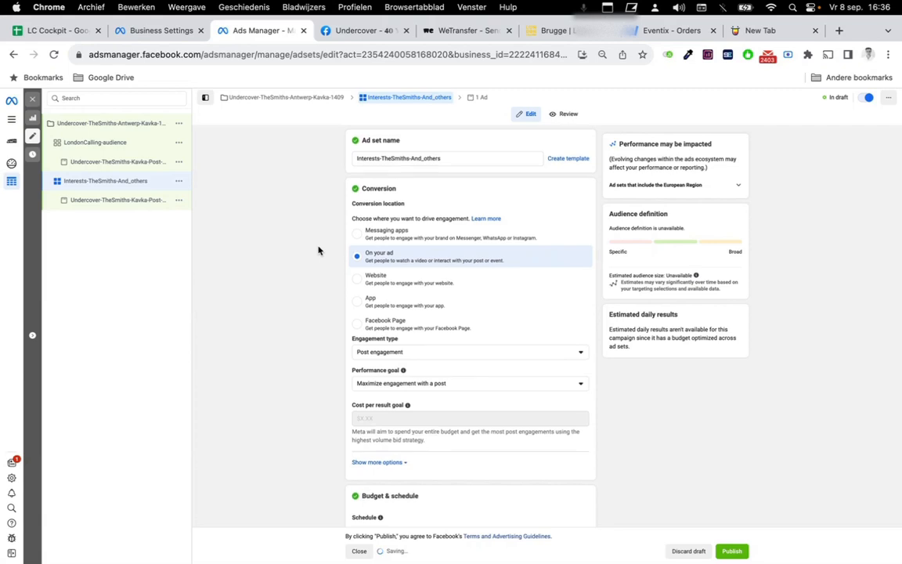
Reset the start date of the Interests-TheSmiths-And_others ad set to today and check its schedule.
{"action": "scroll", "coordinate": [317, 250], "scroll_direction": "down", "scroll_amount": 5}
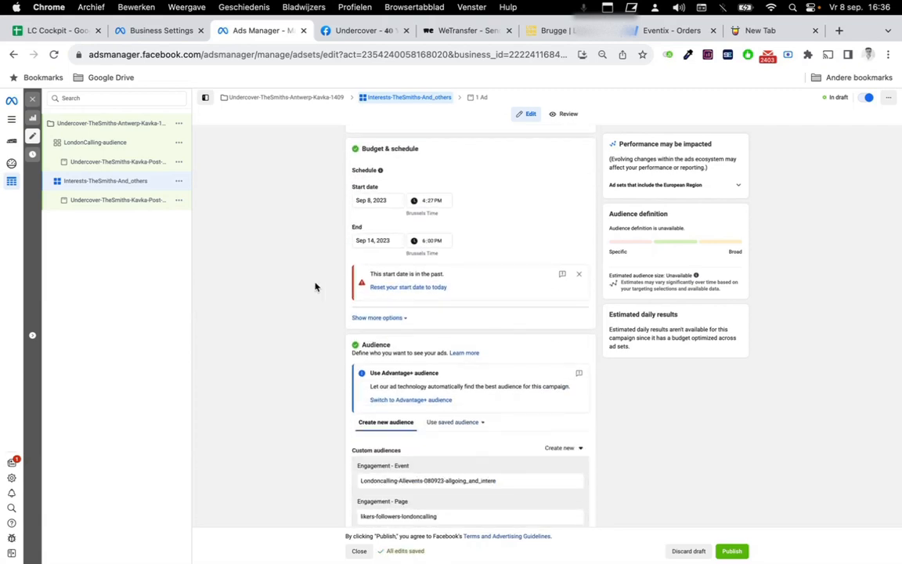
{"action": "scroll", "coordinate": [304, 284], "scroll_direction": "down", "scroll_amount": 2}
{"action": "scroll", "coordinate": [302, 315], "scroll_direction": "down", "scroll_amount": 1}
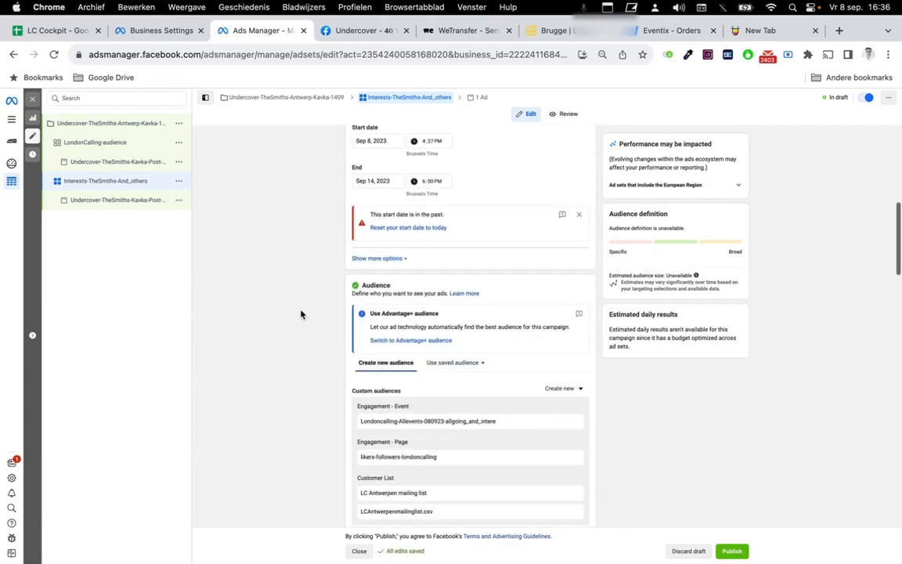
{"action": "scroll", "coordinate": [321, 212], "scroll_direction": "up", "scroll_amount": 1}
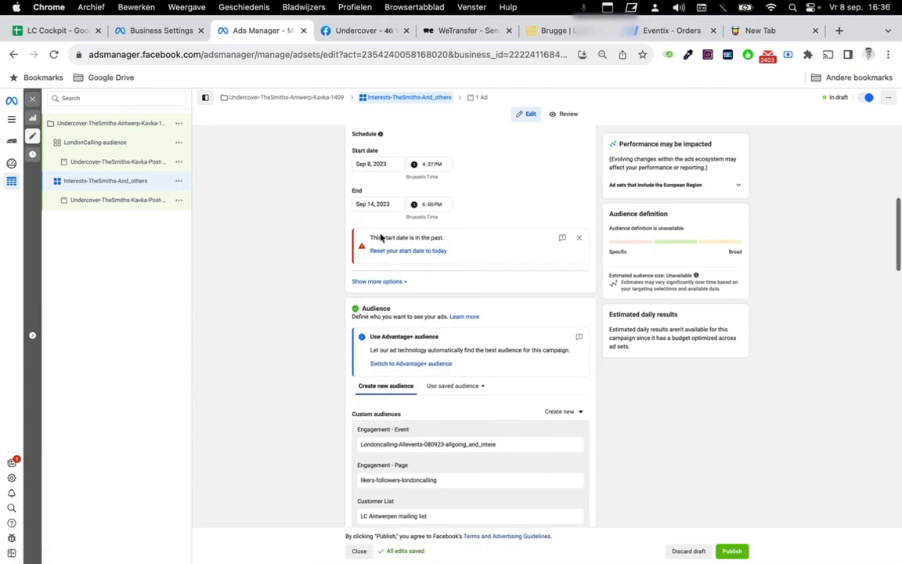
{"action": "left_click", "coordinate": [424, 251]}
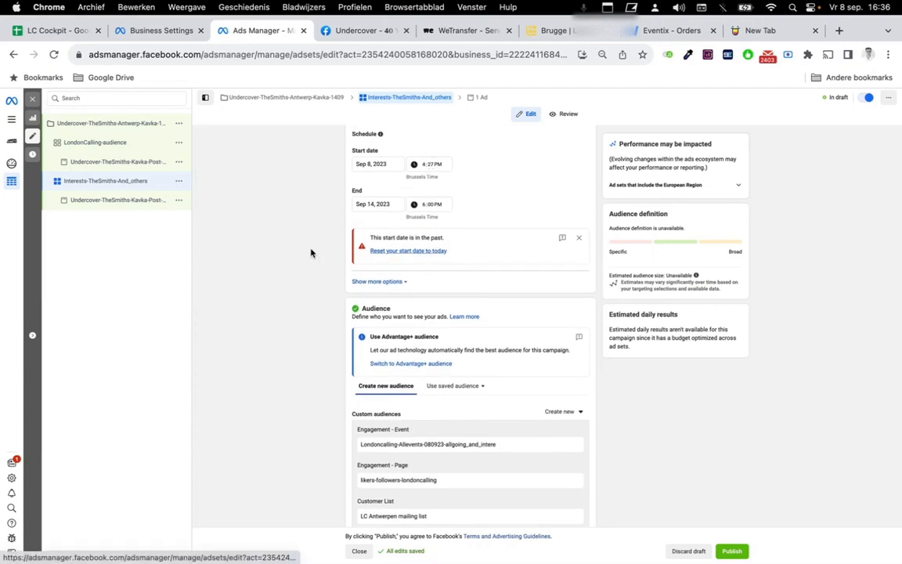
{"action": "scroll", "coordinate": [303, 223], "scroll_direction": "down", "scroll_amount": 5}
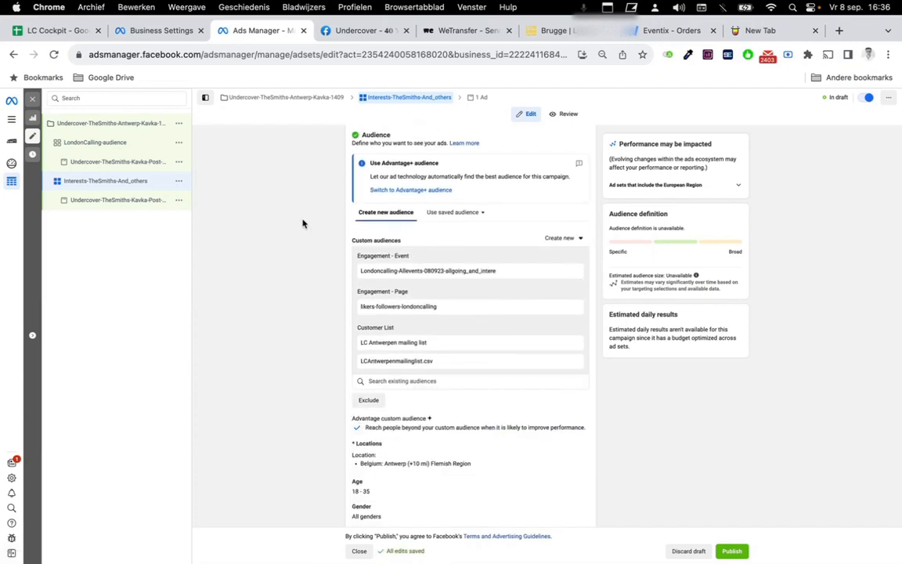
{"action": "scroll", "coordinate": [304, 223], "scroll_direction": "up", "scroll_amount": 5}
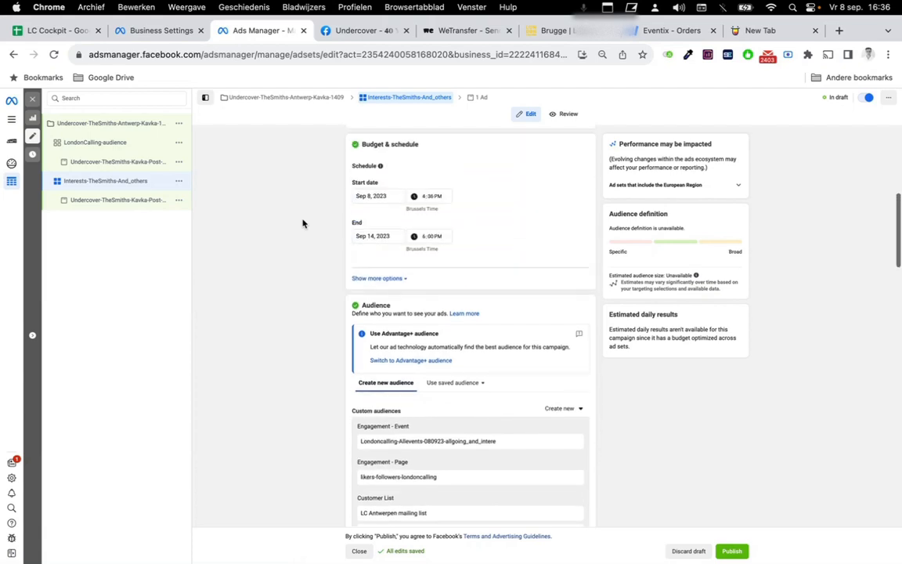
{"action": "scroll", "coordinate": [303, 223], "scroll_direction": "down", "scroll_amount": 2}
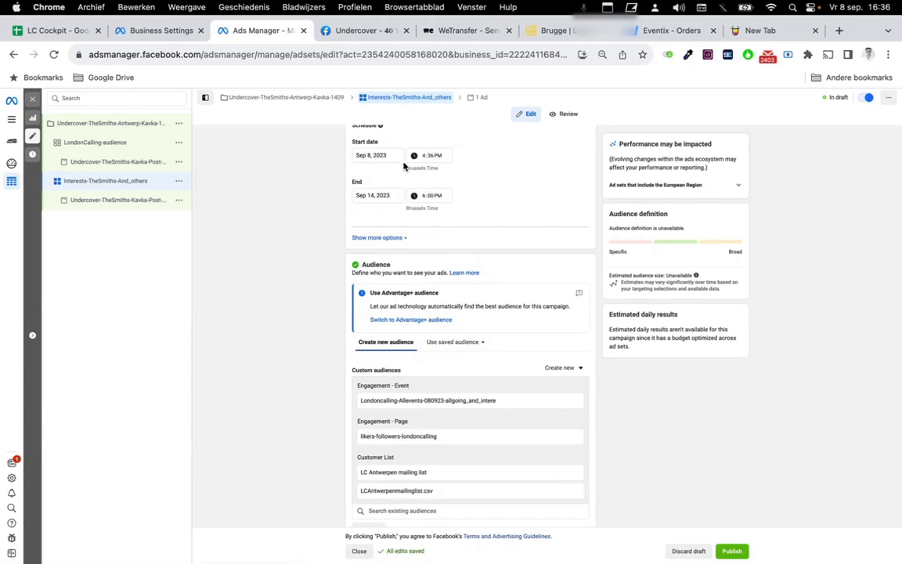
Remove all custom audiences from the ad set: the London Calling events audience, the page followers and both LC Antwerpen mailing lists.
{"action": "scroll", "coordinate": [443, 223], "scroll_direction": "down", "scroll_amount": 4}
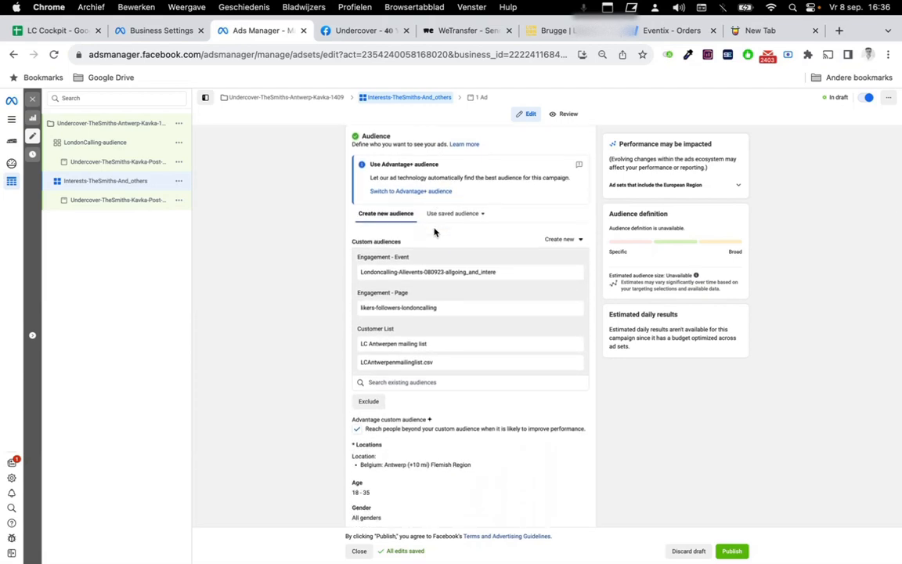
{"action": "scroll", "coordinate": [435, 232], "scroll_direction": "up", "scroll_amount": 3}
{"action": "scroll", "coordinate": [435, 231], "scroll_direction": "down", "scroll_amount": 3}
{"action": "scroll", "coordinate": [434, 232], "scroll_direction": "down", "scroll_amount": 2}
{"action": "scroll", "coordinate": [434, 232], "scroll_direction": "up", "scroll_amount": 4}
{"action": "scroll", "coordinate": [435, 232], "scroll_direction": "down", "scroll_amount": 3}
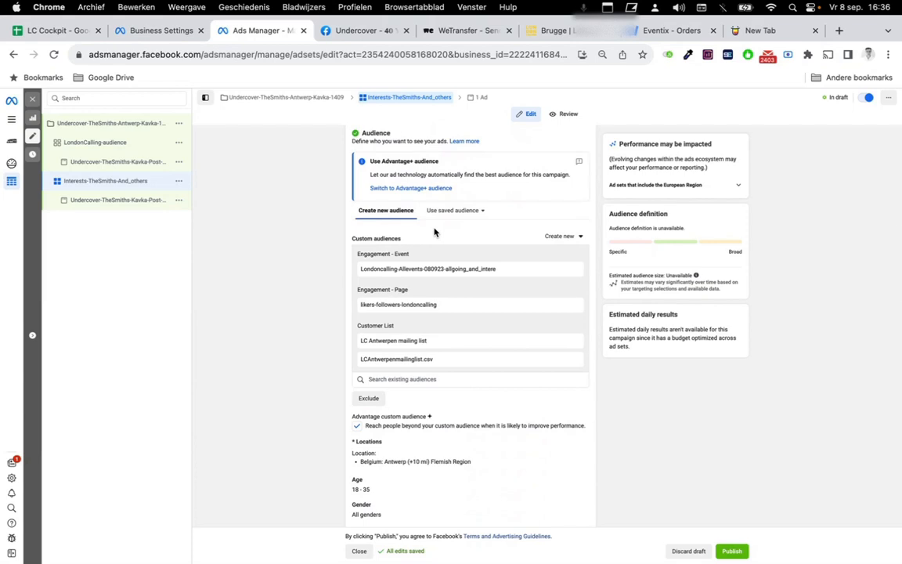
{"action": "scroll", "coordinate": [435, 232], "scroll_direction": "down", "scroll_amount": 2}
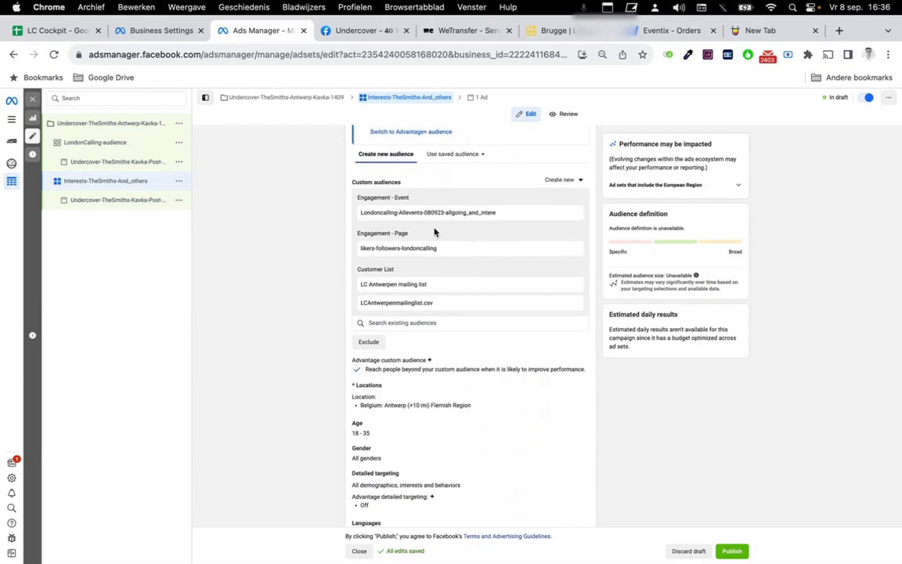
{"action": "left_click", "coordinate": [573, 214]}
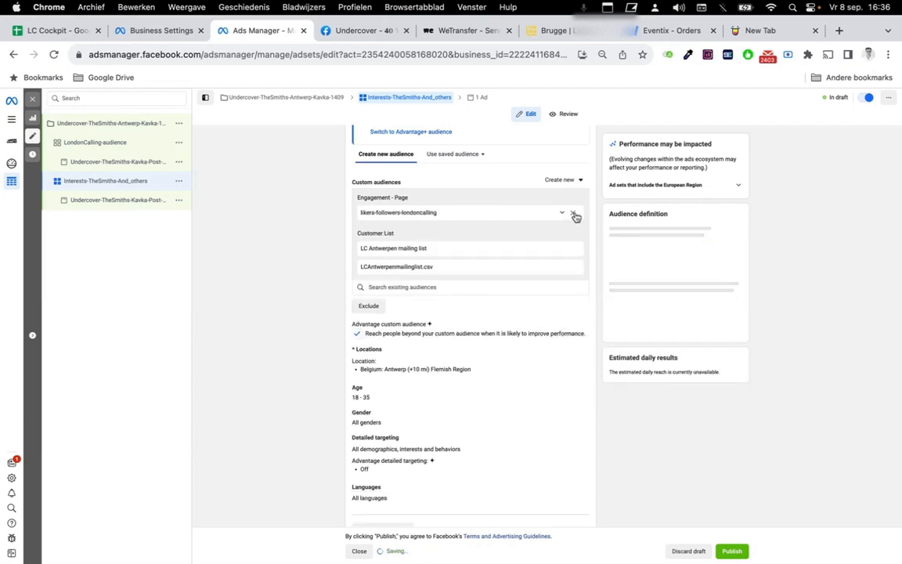
{"action": "left_click", "coordinate": [573, 214]}
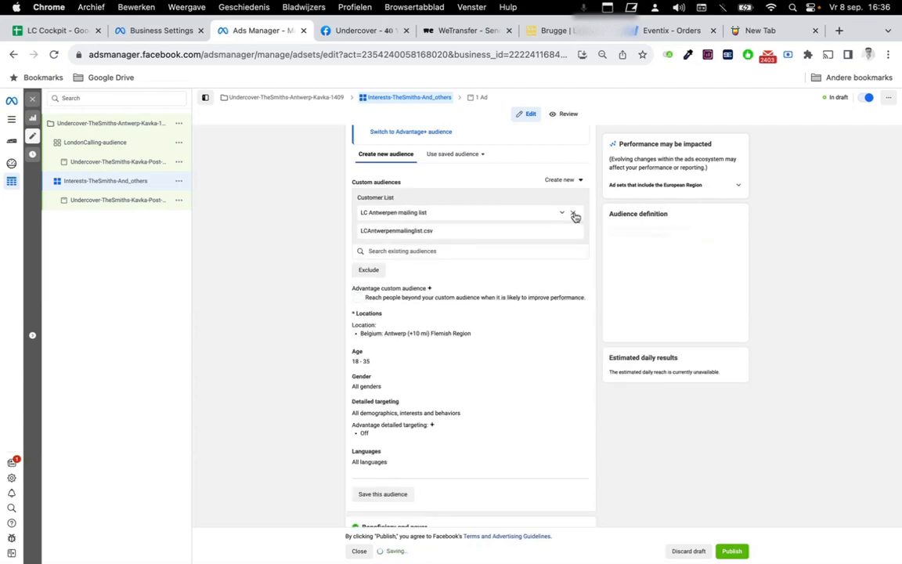
{"action": "left_click", "coordinate": [573, 214]}
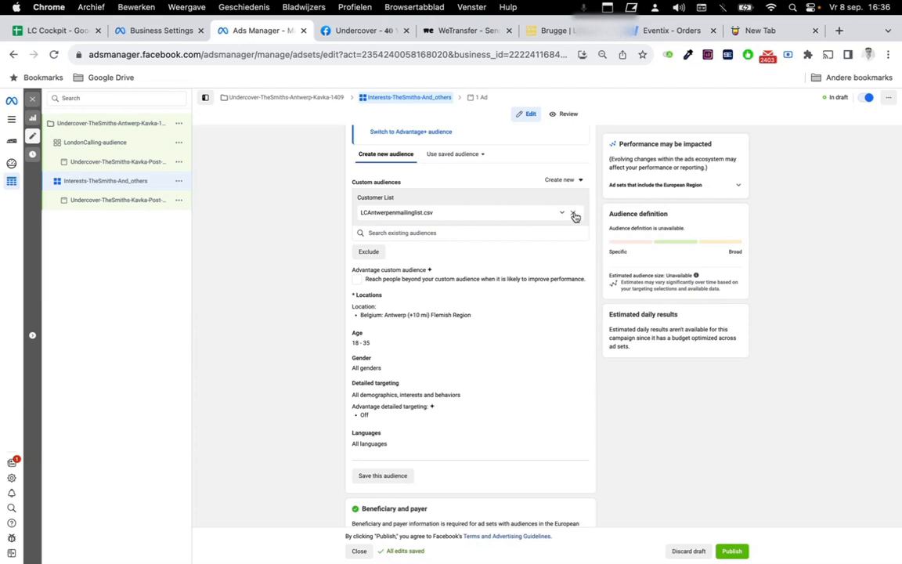
{"action": "left_click", "coordinate": [573, 214]}
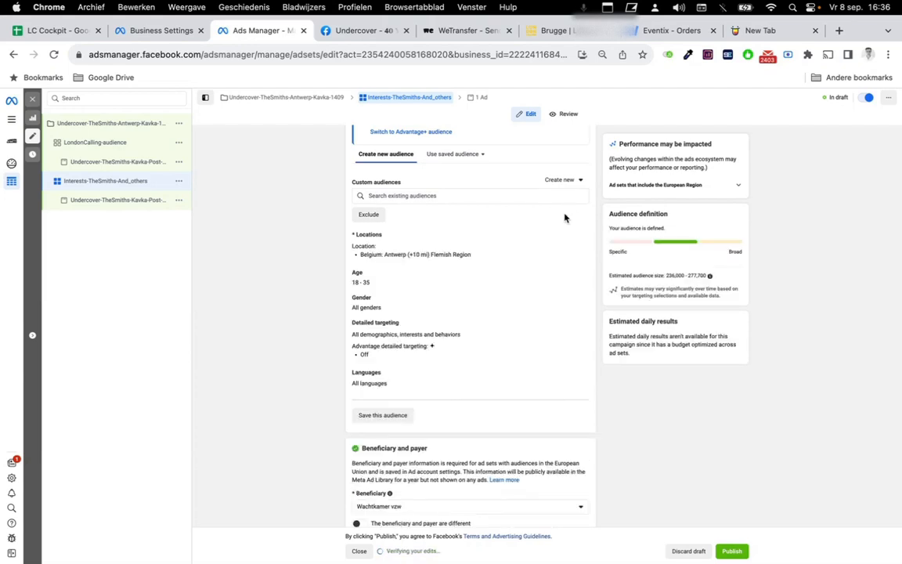
Try the Advantage+ audience for the Interests-TheSmiths-And_others ad set and revert to the original audience options.
{"action": "scroll", "coordinate": [565, 218], "scroll_direction": "up", "scroll_amount": 2}
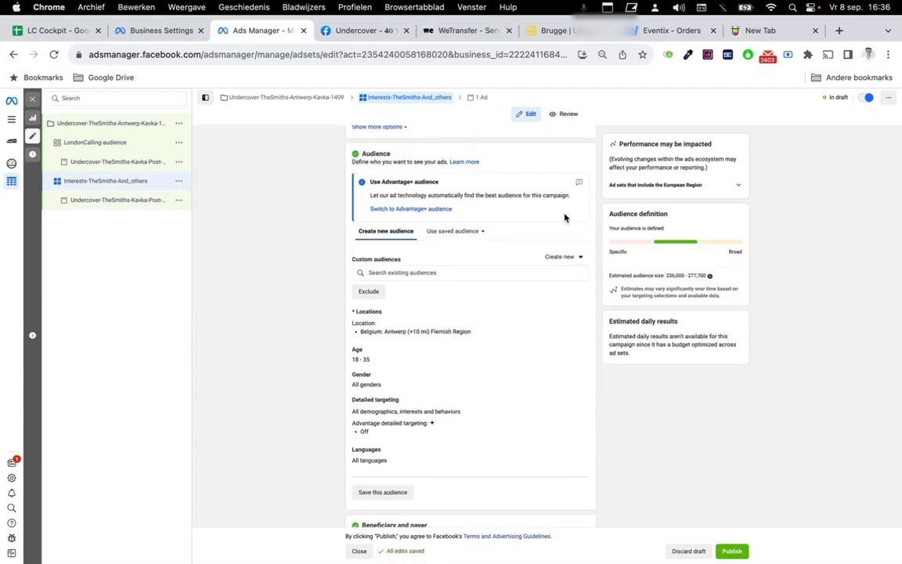
{"action": "left_click", "coordinate": [423, 209]}
{"action": "scroll", "coordinate": [423, 214], "scroll_direction": "down", "scroll_amount": 10}
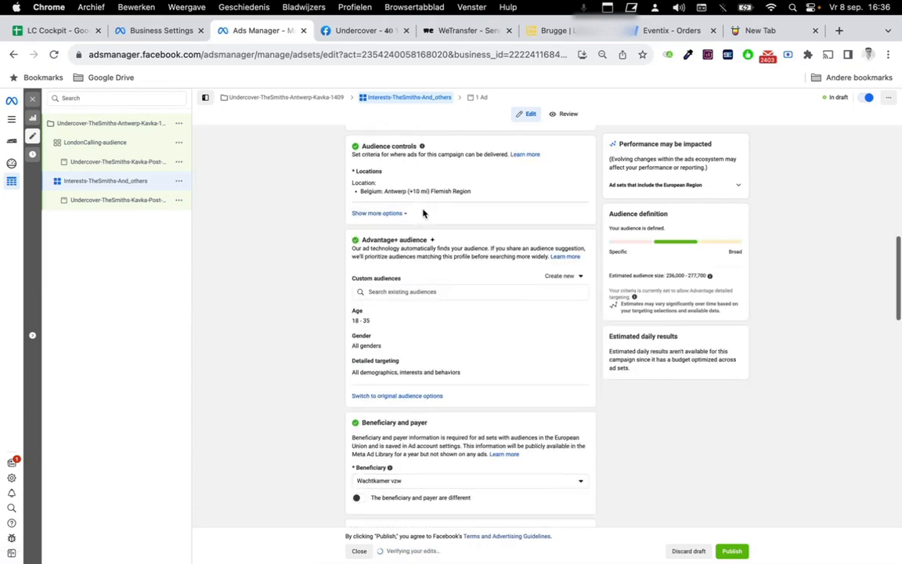
{"action": "scroll", "coordinate": [423, 213], "scroll_direction": "down", "scroll_amount": 5}
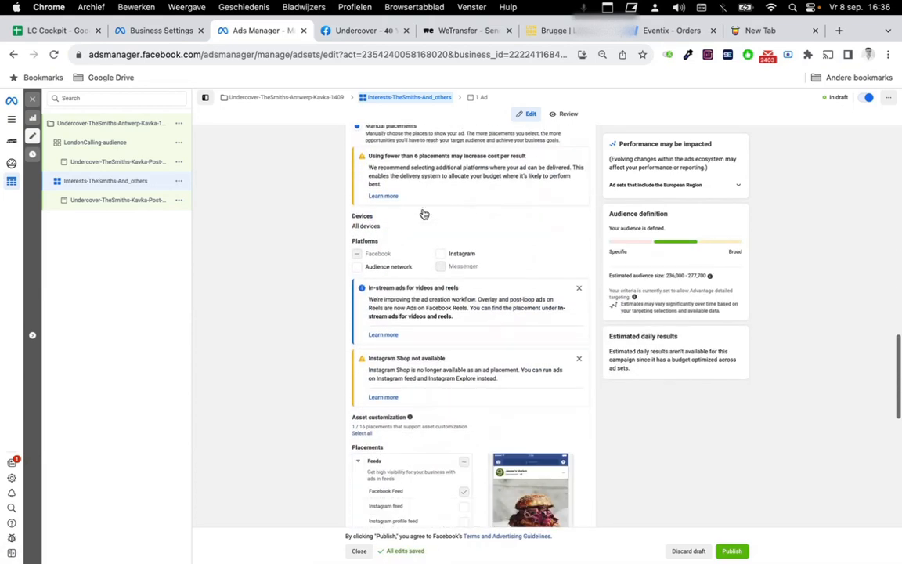
{"action": "scroll", "coordinate": [423, 213], "scroll_direction": "up", "scroll_amount": 5}
{"action": "scroll", "coordinate": [423, 213], "scroll_direction": "up", "scroll_amount": 5}
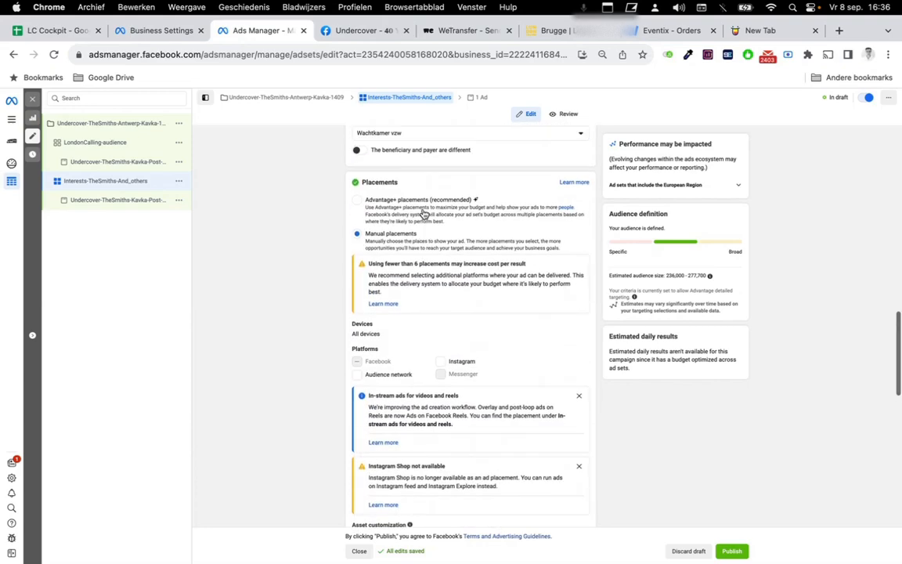
{"action": "scroll", "coordinate": [422, 212], "scroll_direction": "down", "scroll_amount": 10}
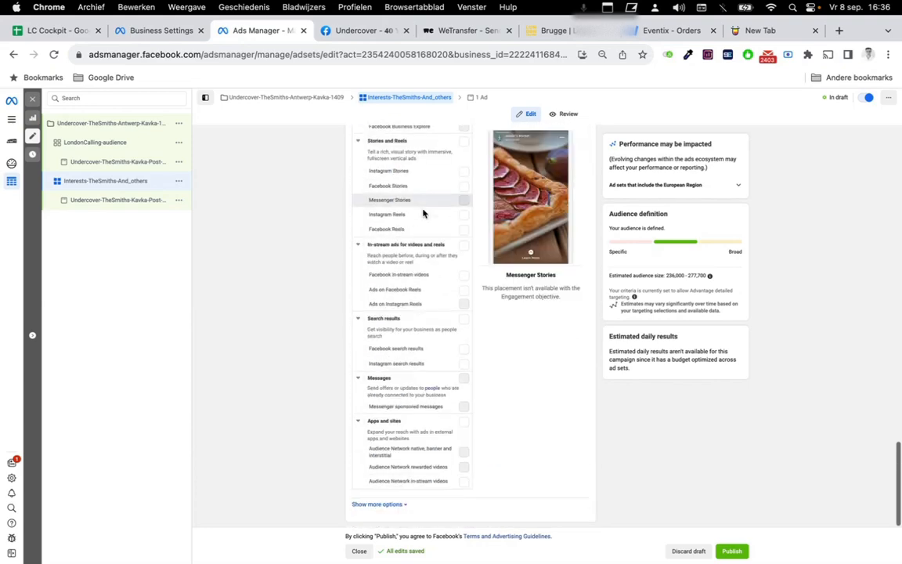
{"action": "scroll", "coordinate": [423, 211], "scroll_direction": "up", "scroll_amount": 10}
{"action": "scroll", "coordinate": [423, 213], "scroll_direction": "down", "scroll_amount": 2}
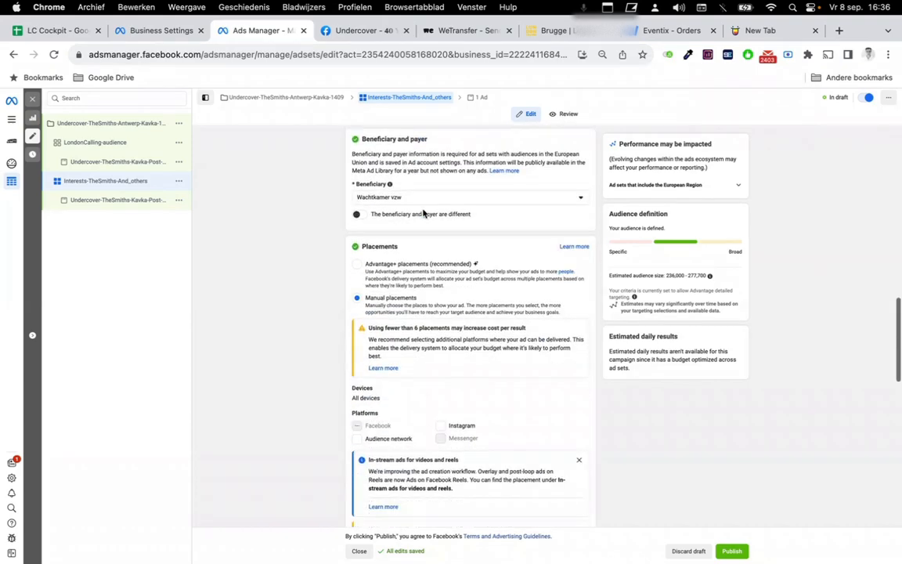
{"action": "scroll", "coordinate": [423, 213], "scroll_direction": "up", "scroll_amount": 5}
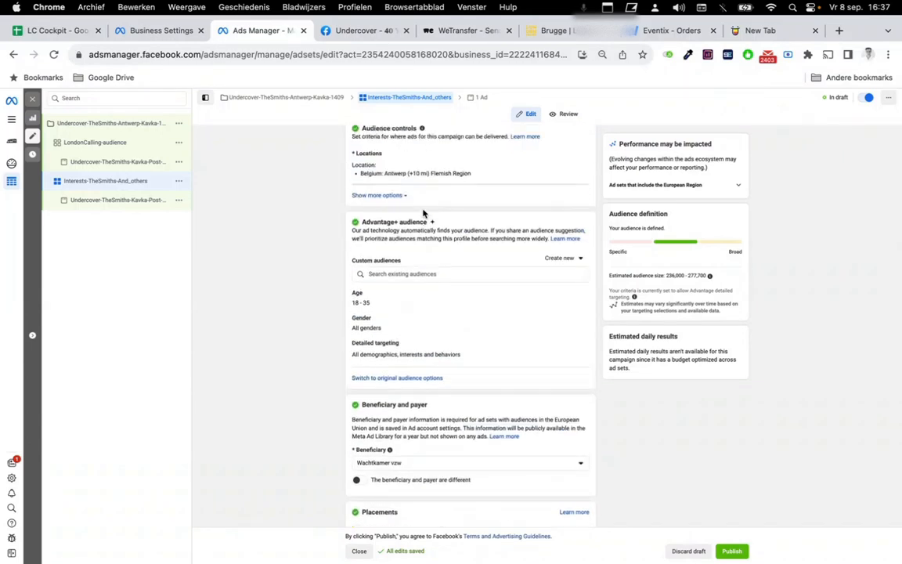
{"action": "left_click", "coordinate": [421, 377]}
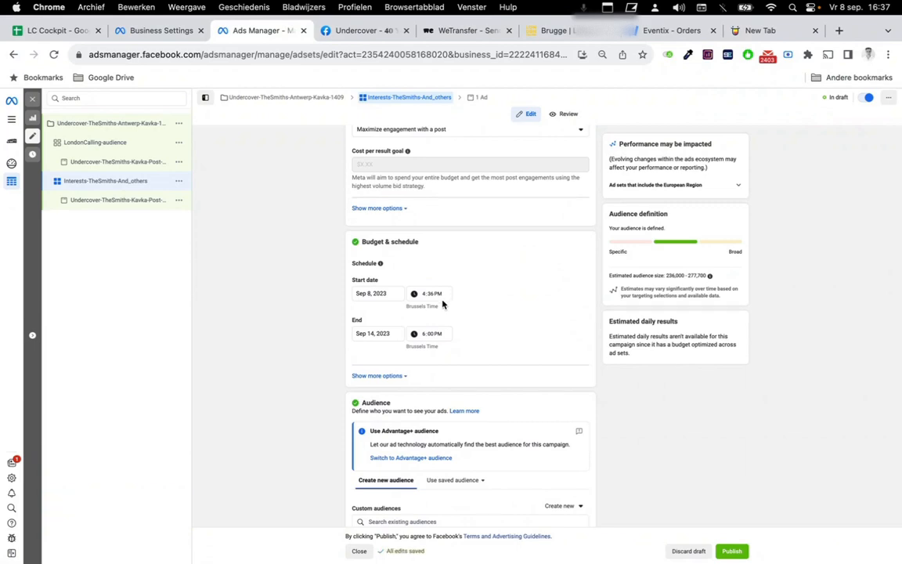
{"action": "scroll", "coordinate": [436, 307], "scroll_direction": "down", "scroll_amount": 3}
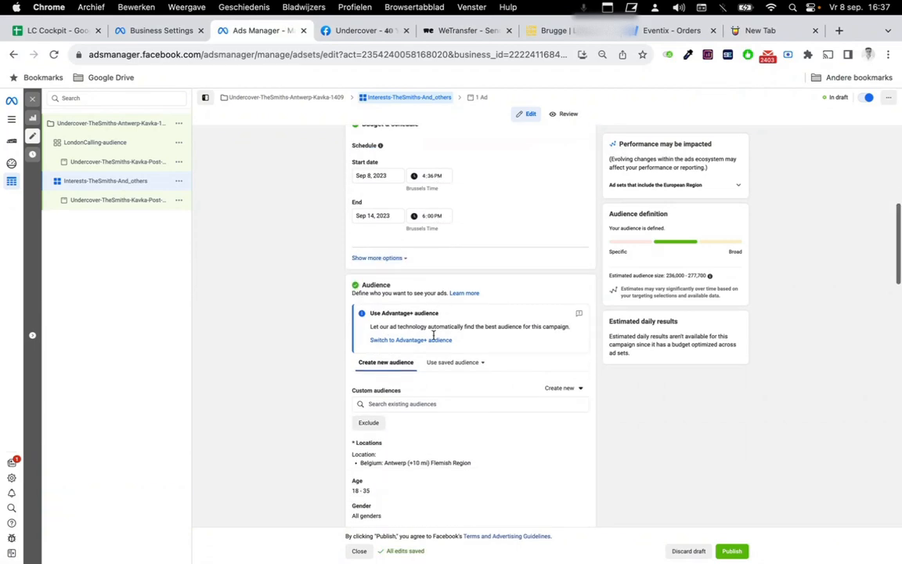
{"action": "left_click", "coordinate": [415, 402]}
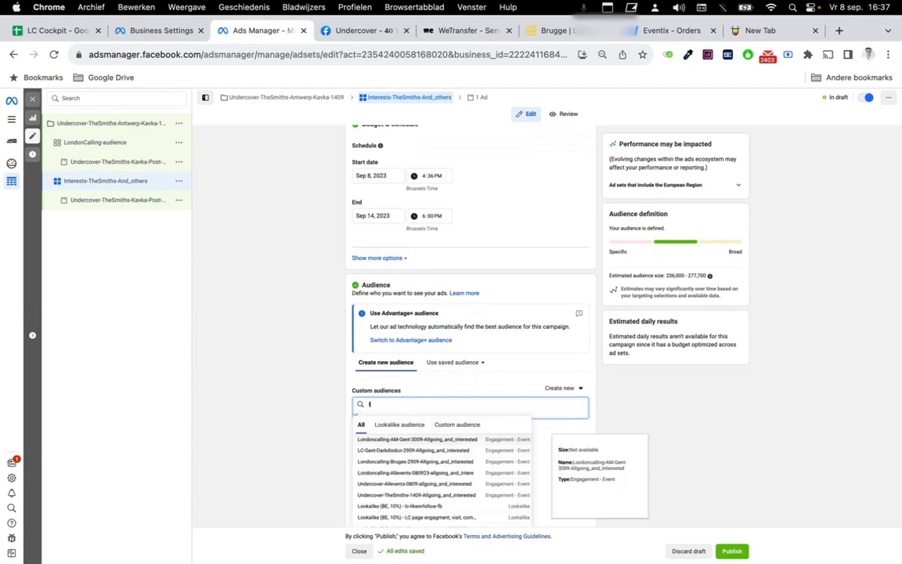
{"action": "left_click", "coordinate": [310, 386]}
Search detailed targeting for "the smiths" and add The Smiths (band) as an interest.
{"action": "scroll", "coordinate": [313, 385], "scroll_direction": "down", "scroll_amount": 4}
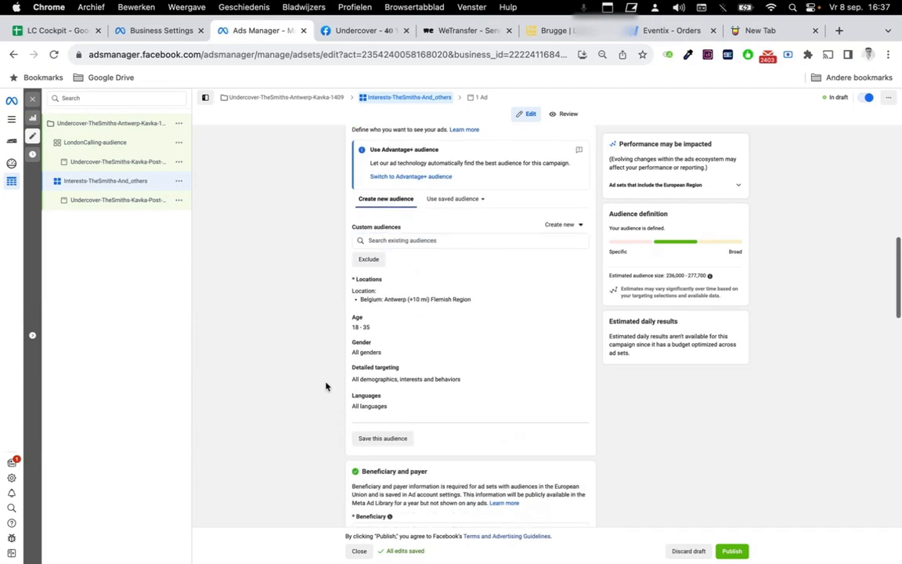
{"action": "left_click", "coordinate": [578, 371]}
{"action": "left_click", "coordinate": [443, 389]}
{"action": "type", "text": "the miths"}
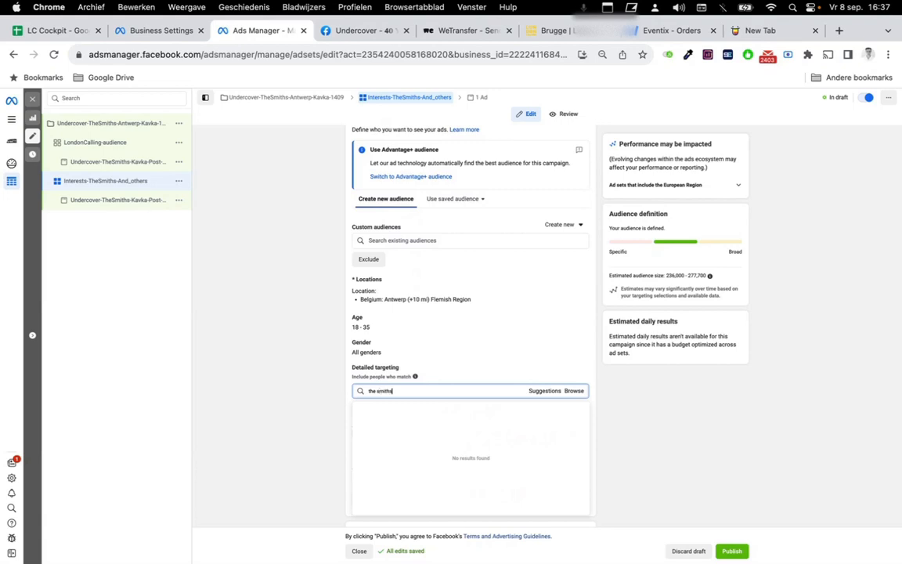
{"action": "left_click", "coordinate": [438, 410]}
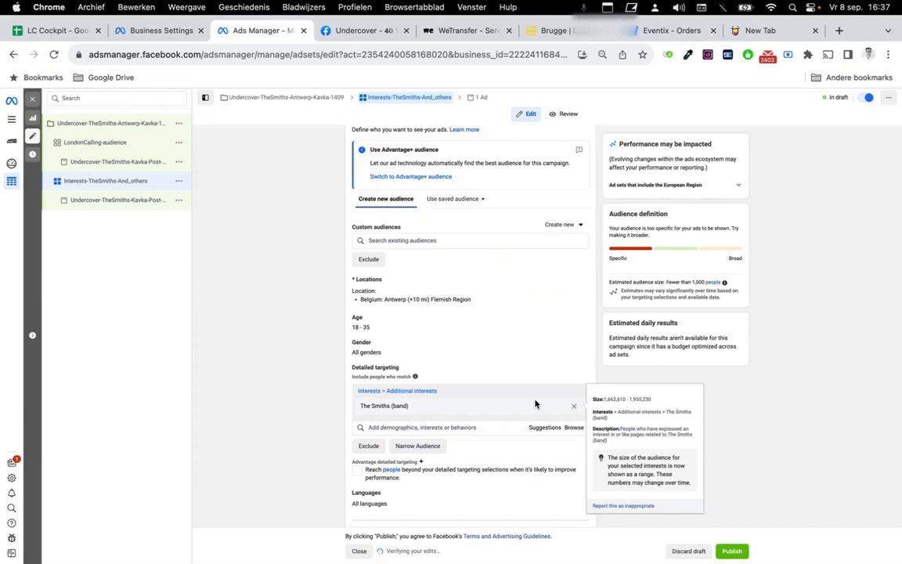
Add Joy Division, The Cure, Depeche Mode, Morrissey and David Bowie from the suggested interests to the detailed targeting.
{"action": "left_click", "coordinate": [536, 430]}
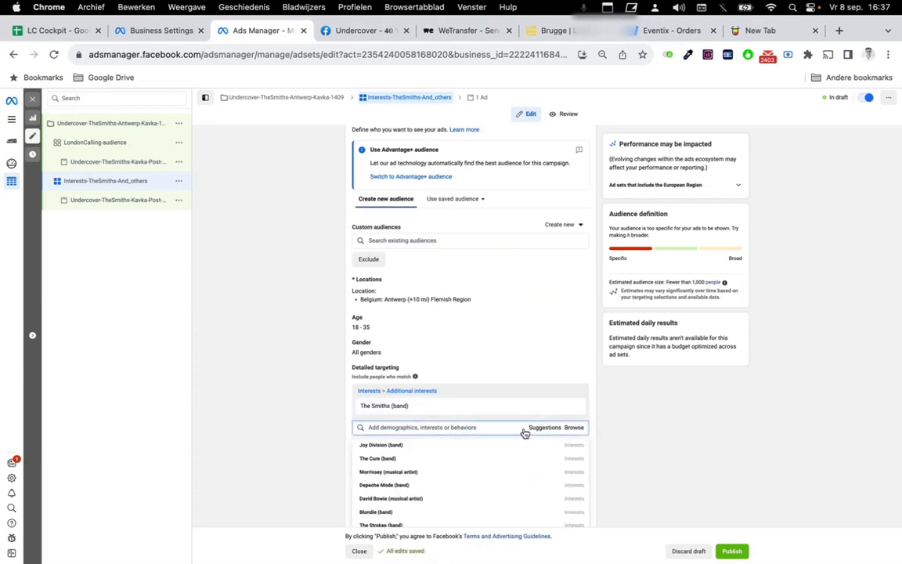
{"action": "scroll", "coordinate": [331, 399], "scroll_direction": "down", "scroll_amount": 2}
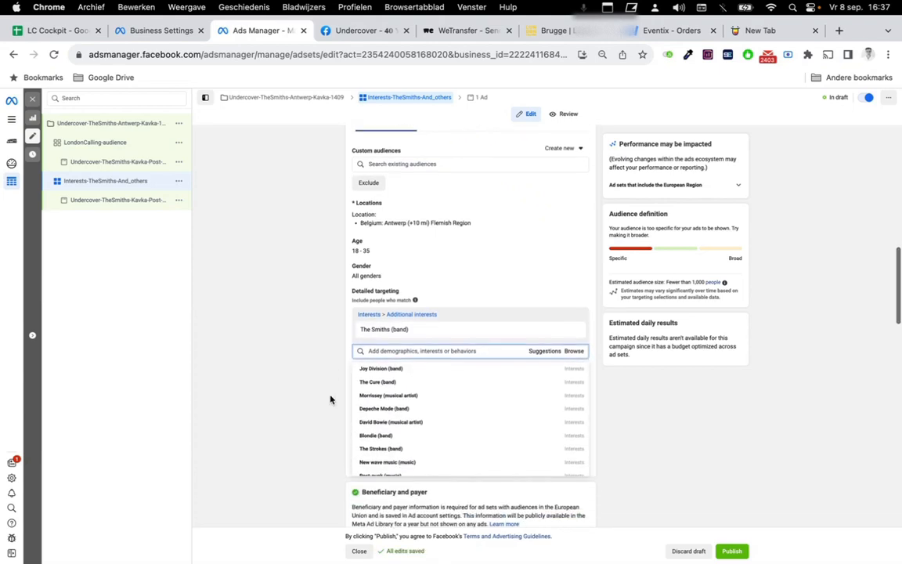
{"action": "left_click", "coordinate": [400, 366]}
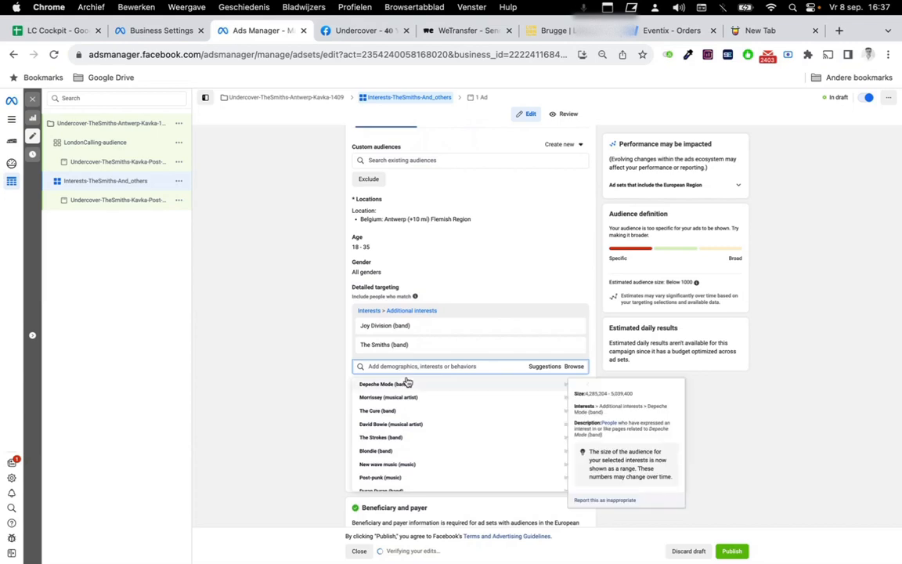
{"action": "left_click", "coordinate": [406, 413]}
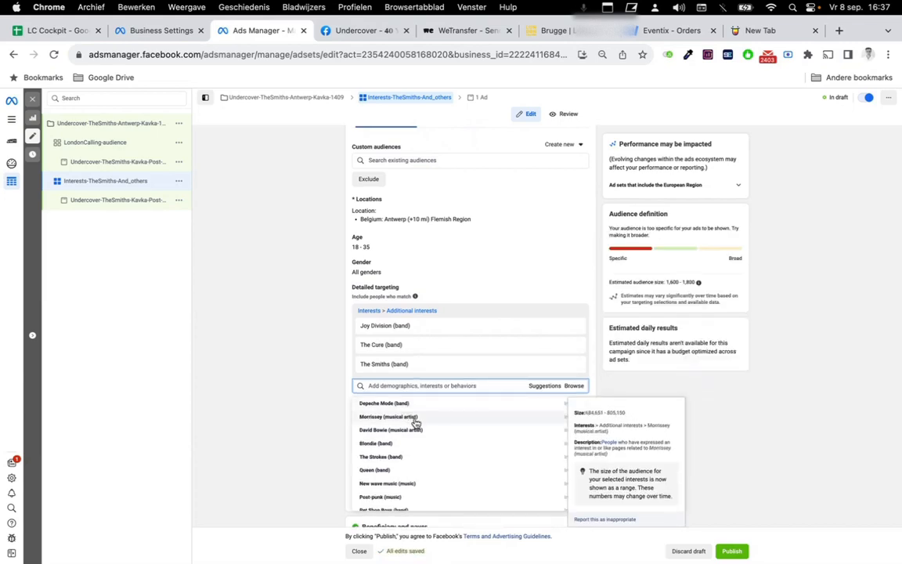
{"action": "left_click", "coordinate": [415, 423]}
{"action": "left_click", "coordinate": [419, 423]}
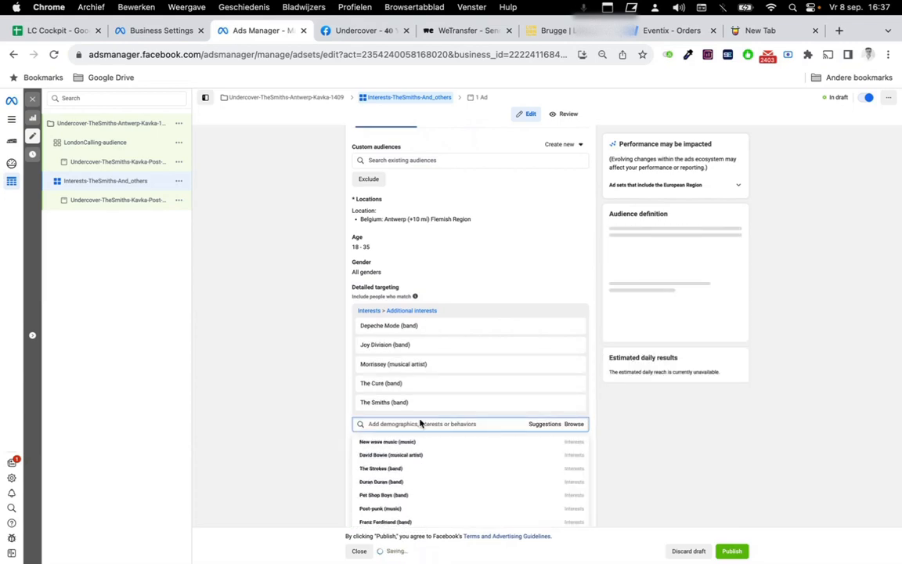
{"action": "left_click", "coordinate": [424, 456]}
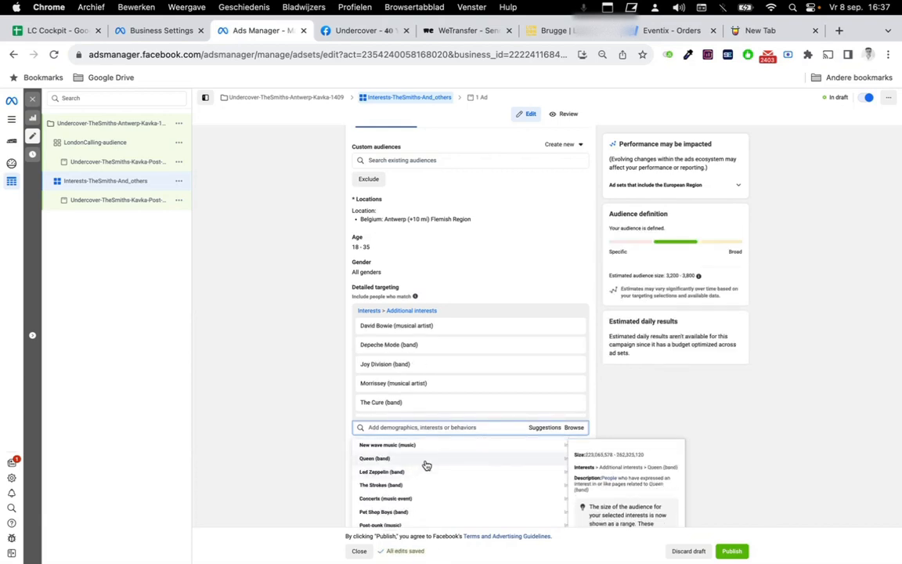
Add Franz Ferdinand (band) and Indie rock (music) as interests and browse the remaining suggestions.
{"action": "scroll", "coordinate": [426, 465], "scroll_direction": "down", "scroll_amount": 4}
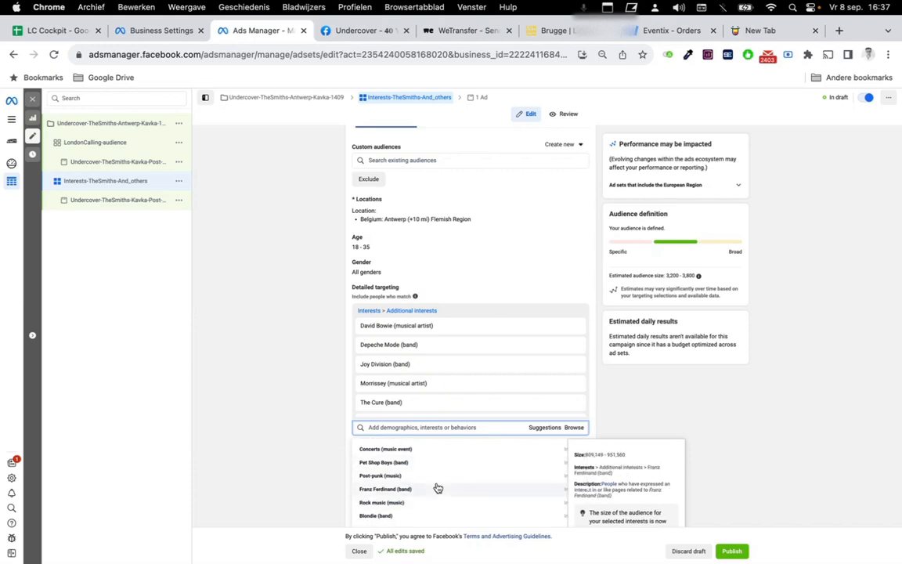
{"action": "left_click", "coordinate": [435, 483]}
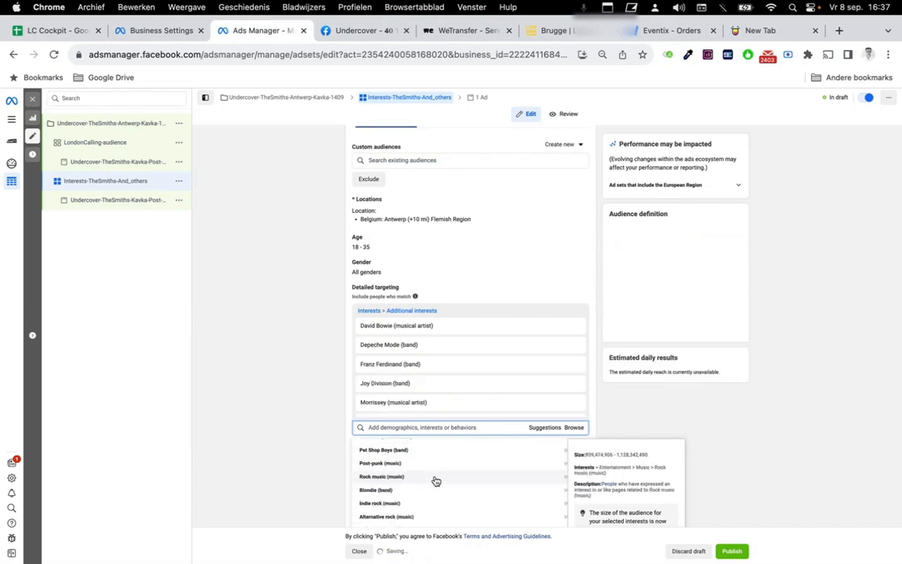
{"action": "left_click", "coordinate": [435, 494]}
{"action": "scroll", "coordinate": [435, 495], "scroll_direction": "down", "scroll_amount": 1}
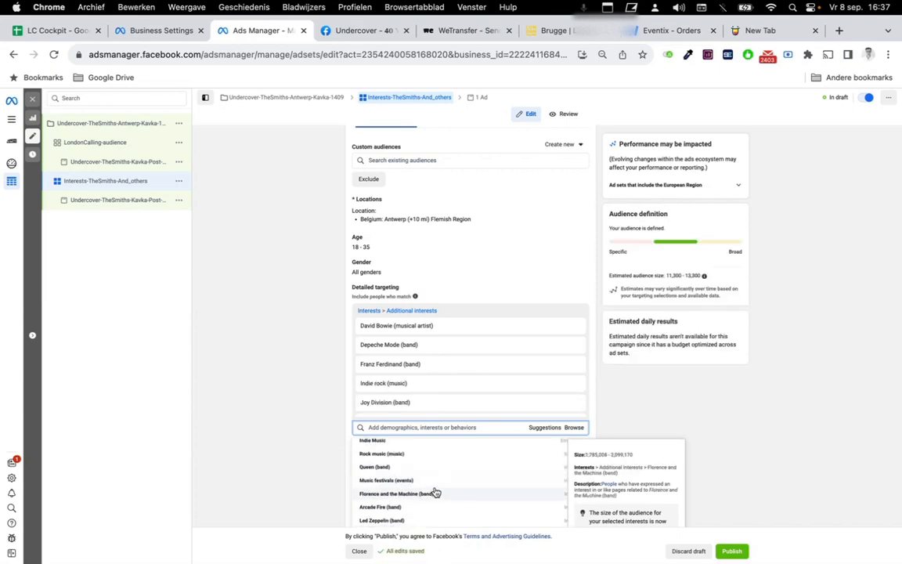
{"action": "scroll", "coordinate": [442, 463], "scroll_direction": "down", "scroll_amount": 3}
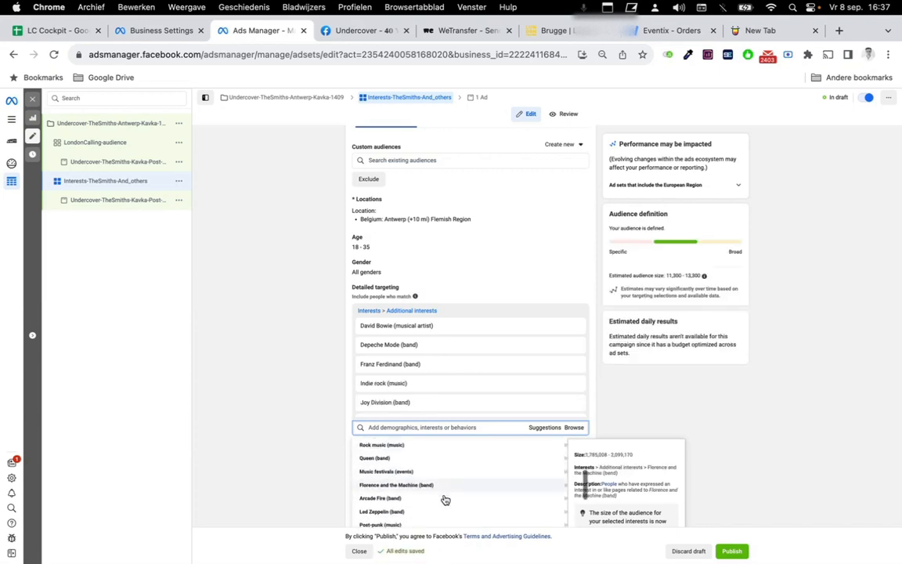
{"action": "scroll", "coordinate": [444, 500], "scroll_direction": "down", "scroll_amount": 3}
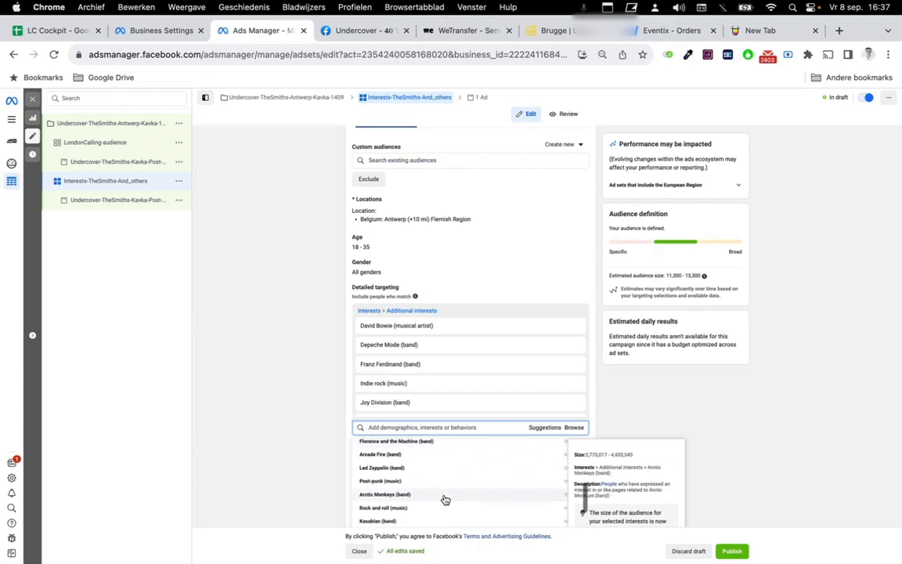
{"action": "left_click", "coordinate": [698, 424]}
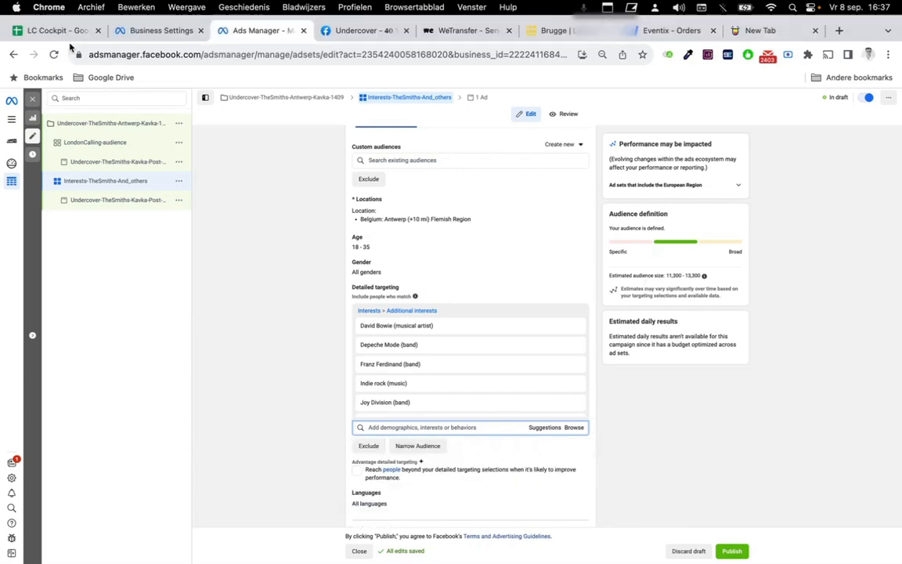
Check the targeting plan for The Smiths gig in the Strategy sheet of LC Cockpit against the ad set's settings.
{"action": "left_click", "coordinate": [59, 31]}
{"action": "left_click", "coordinate": [258, 30]}
{"action": "scroll", "coordinate": [394, 282], "scroll_direction": "up", "scroll_amount": 5}
{"action": "scroll", "coordinate": [394, 282], "scroll_direction": "up", "scroll_amount": 5}
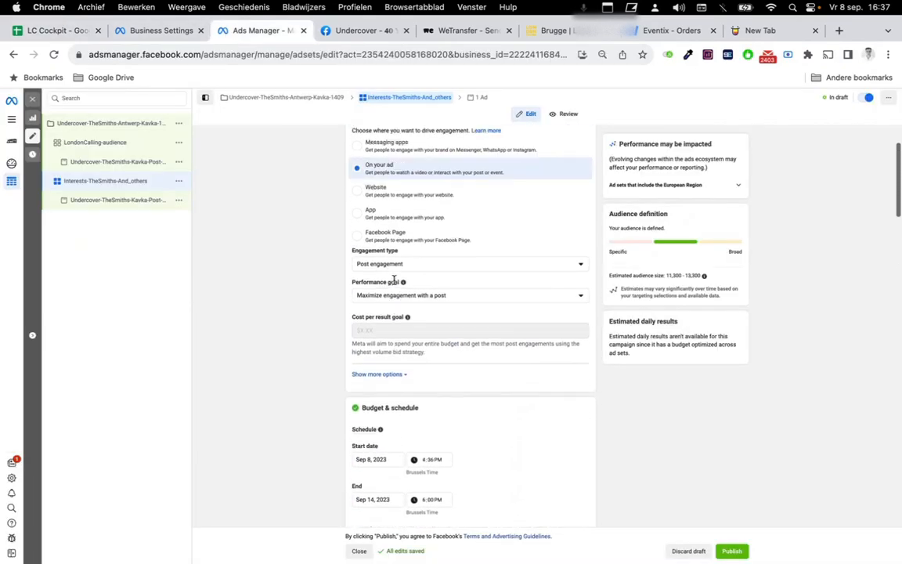
{"action": "scroll", "coordinate": [395, 283], "scroll_direction": "down", "scroll_amount": 8}
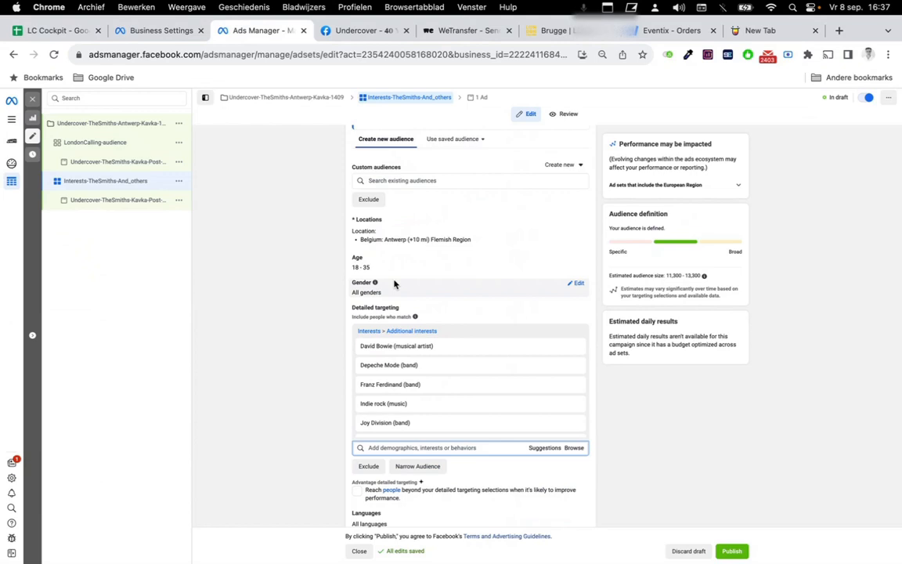
{"action": "left_click", "coordinate": [71, 32]}
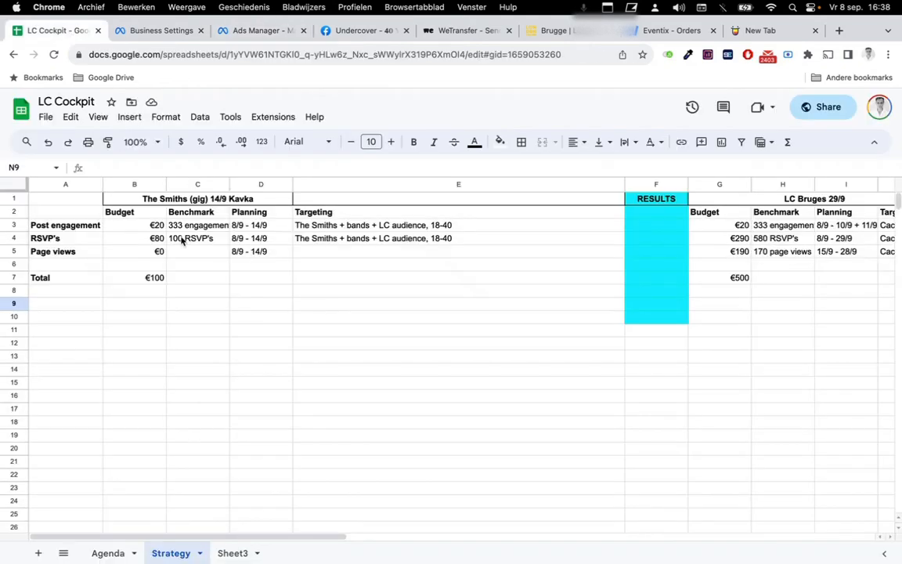
Return to Ads Manager and set the maximum age of the Interests-TheSmiths-And_others ad set to 40.
{"action": "left_click", "coordinate": [262, 31]}
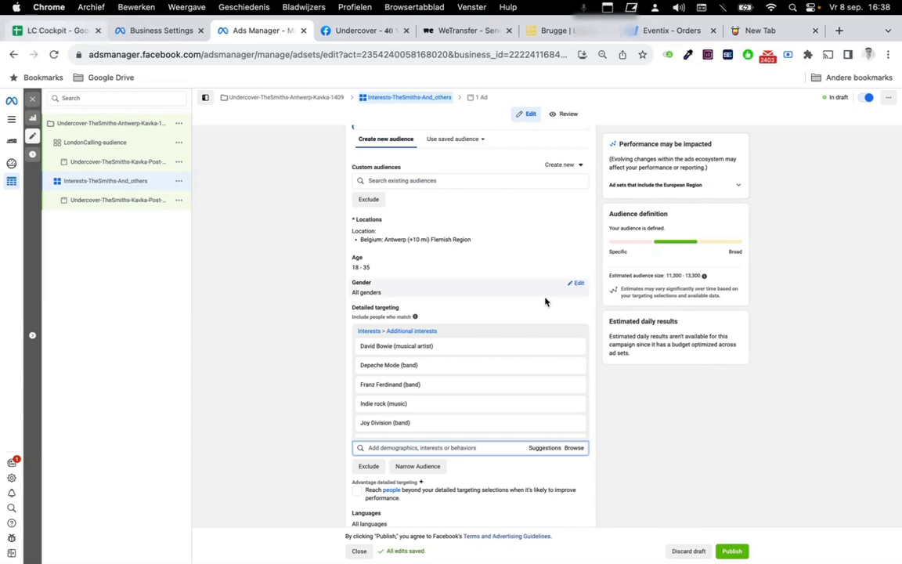
{"action": "left_click", "coordinate": [574, 260]}
{"action": "left_click", "coordinate": [402, 271]}
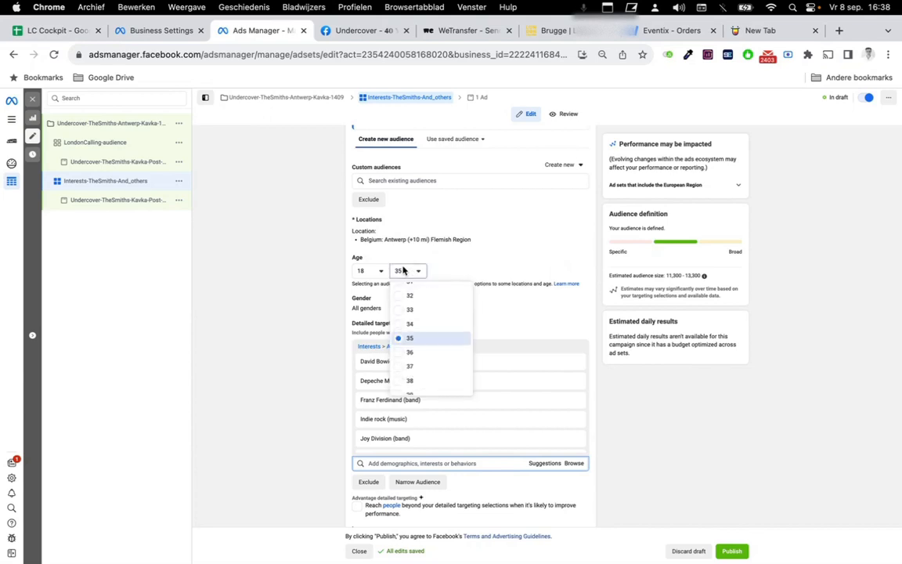
{"action": "scroll", "coordinate": [418, 336], "scroll_direction": "down", "scroll_amount": 2}
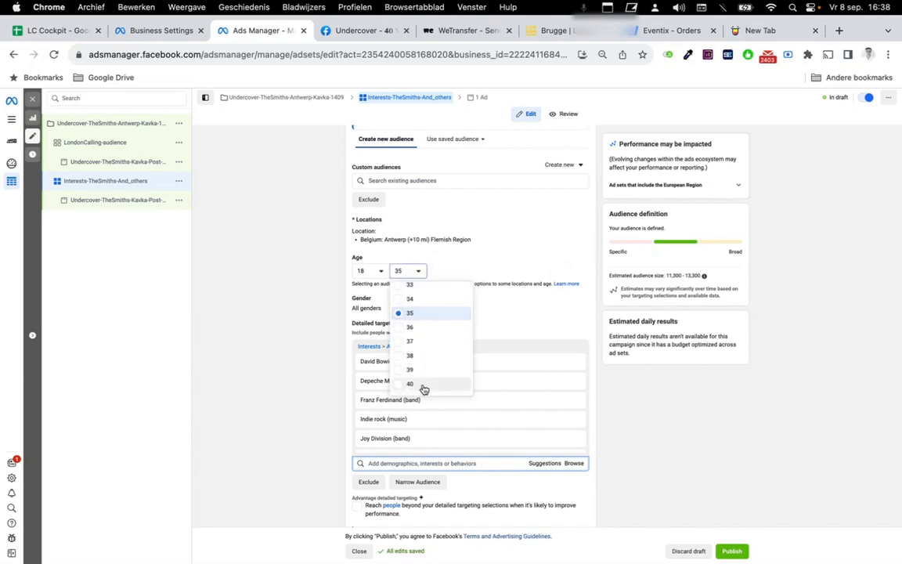
{"action": "left_click", "coordinate": [423, 388]}
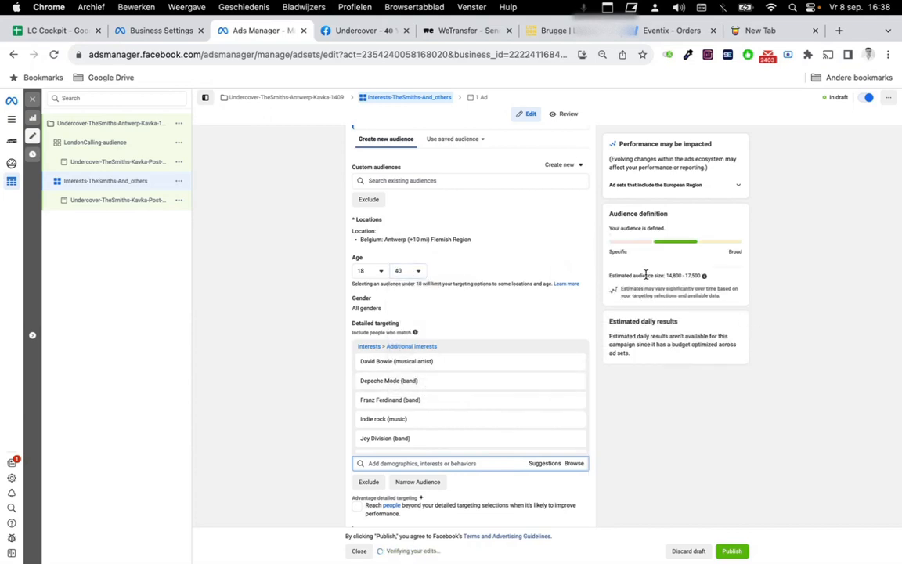
Switch the ad set's placements from manual to Advantage+ placements.
{"action": "scroll", "coordinate": [447, 260], "scroll_direction": "down", "scroll_amount": 1}
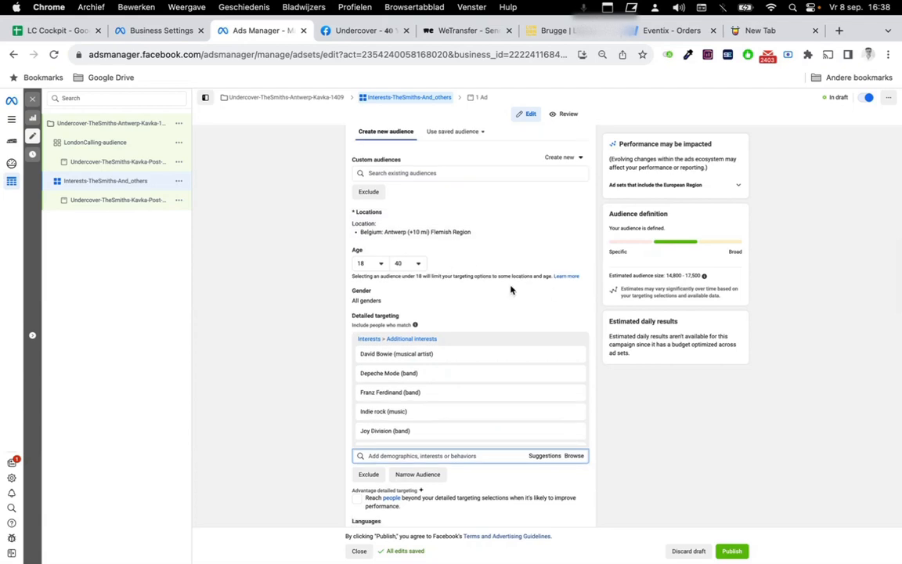
{"action": "scroll", "coordinate": [511, 290], "scroll_direction": "down", "scroll_amount": 5}
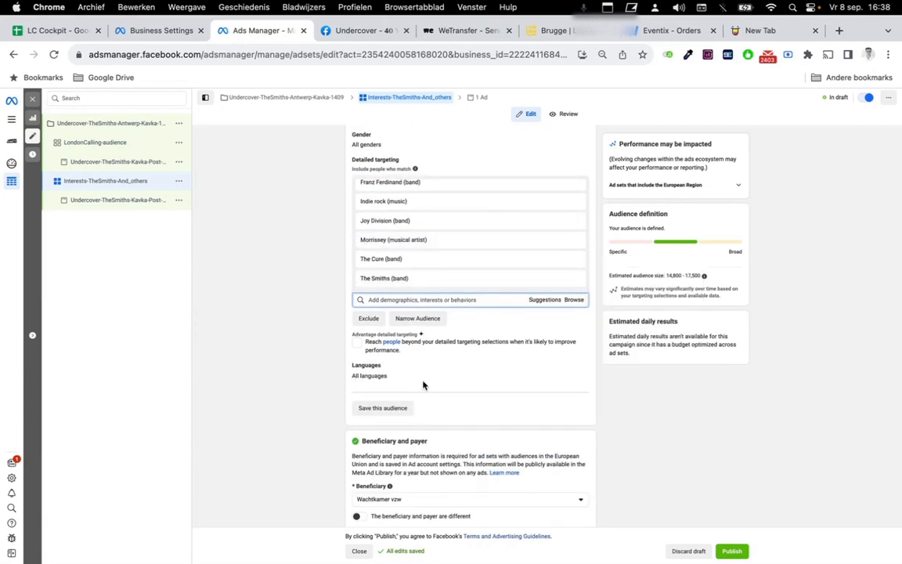
{"action": "scroll", "coordinate": [423, 384], "scroll_direction": "down", "scroll_amount": 10}
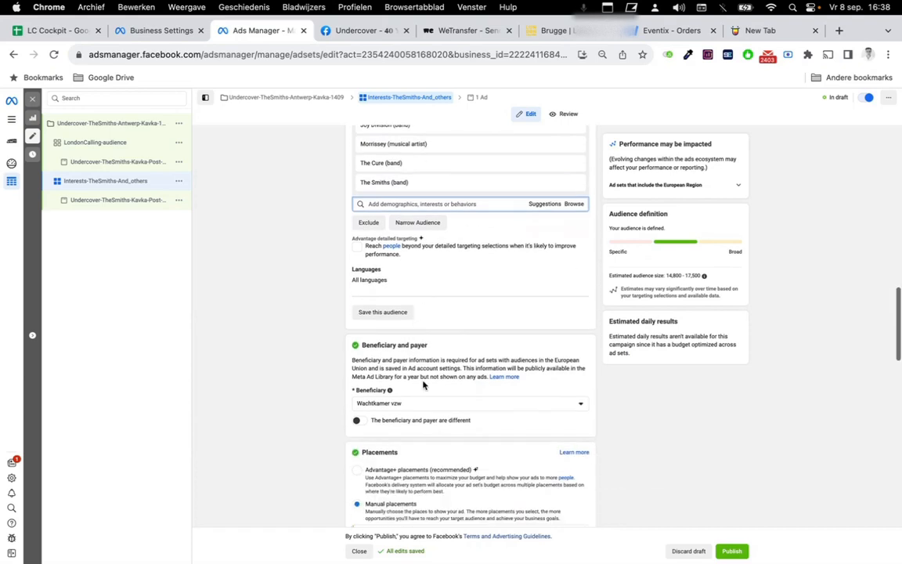
{"action": "scroll", "coordinate": [423, 385], "scroll_direction": "down", "scroll_amount": 1}
{"action": "scroll", "coordinate": [378, 265], "scroll_direction": "up", "scroll_amount": 3}
{"action": "left_click", "coordinate": [356, 216]}
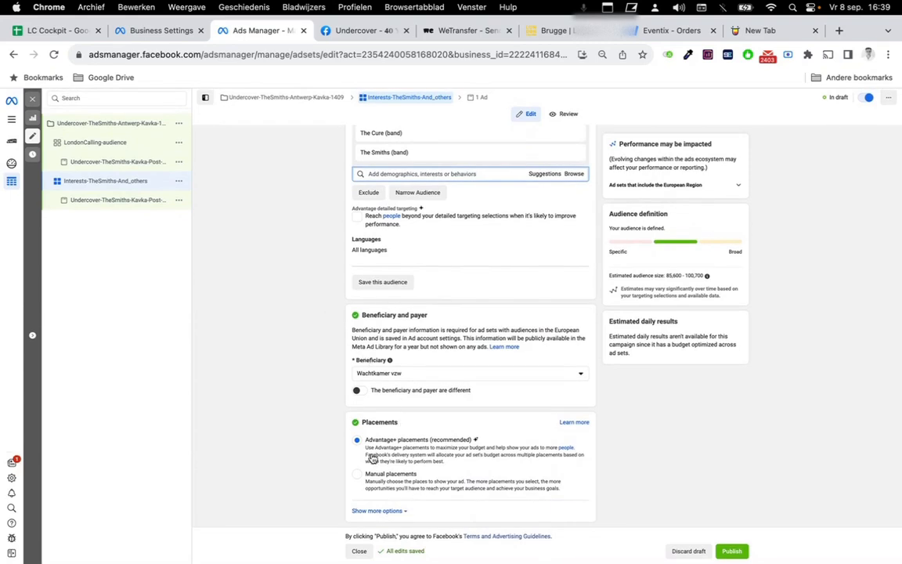
Review the Undercover-TheSmiths-Kavka-Post-Boost ad in the interests ad set and try the Create ad setup for it.
{"action": "left_click", "coordinate": [111, 201]}
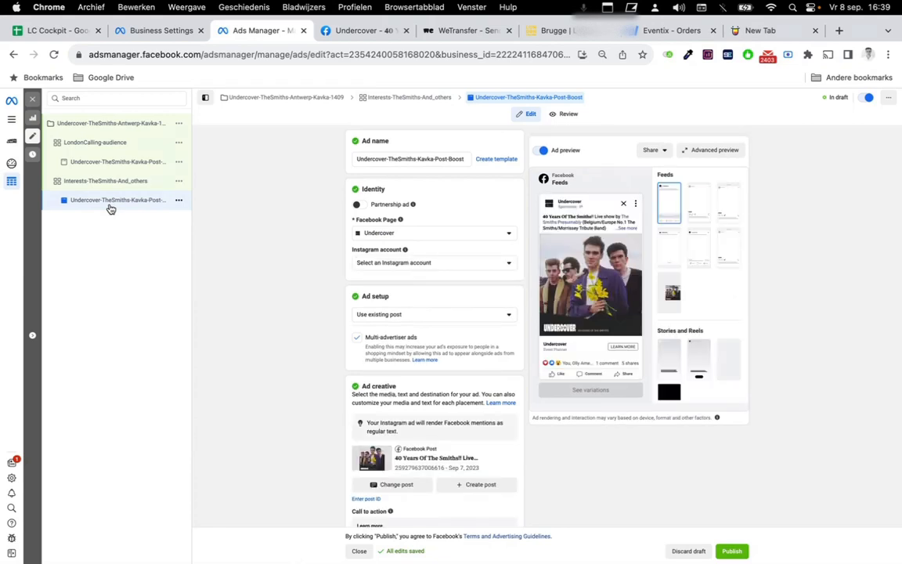
{"action": "scroll", "coordinate": [309, 326], "scroll_direction": "down", "scroll_amount": 1}
{"action": "scroll", "coordinate": [308, 326], "scroll_direction": "down", "scroll_amount": 3}
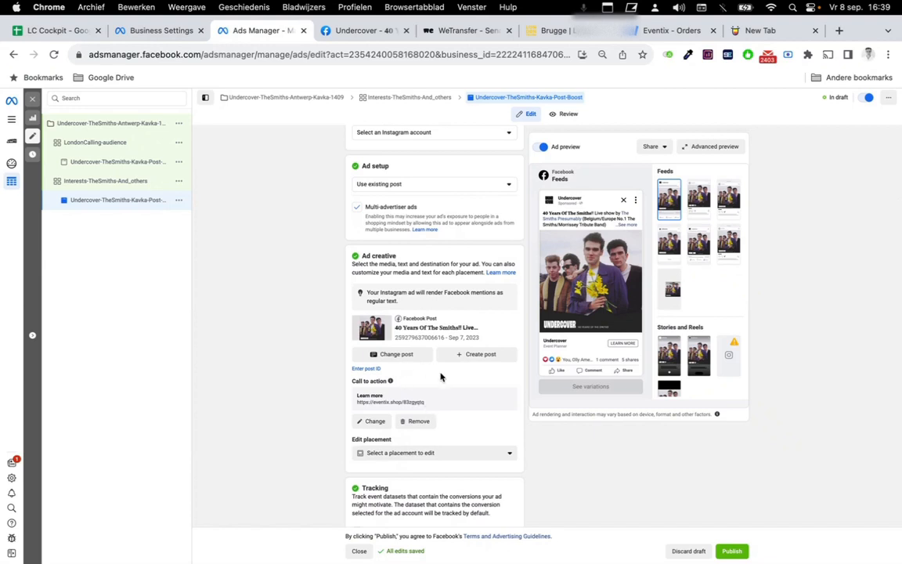
{"action": "scroll", "coordinate": [441, 377], "scroll_direction": "up", "scroll_amount": 3}
{"action": "left_click", "coordinate": [444, 304]}
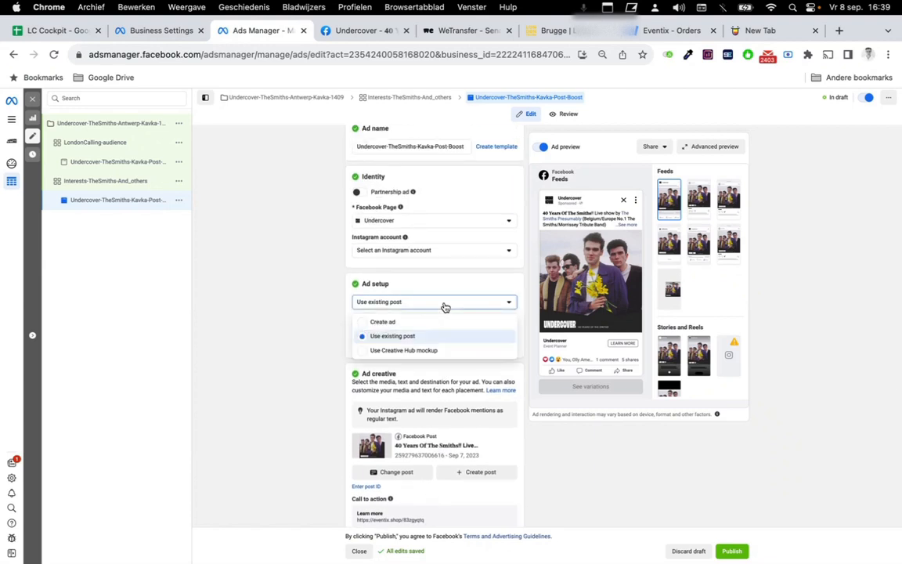
{"action": "left_click", "coordinate": [441, 322]}
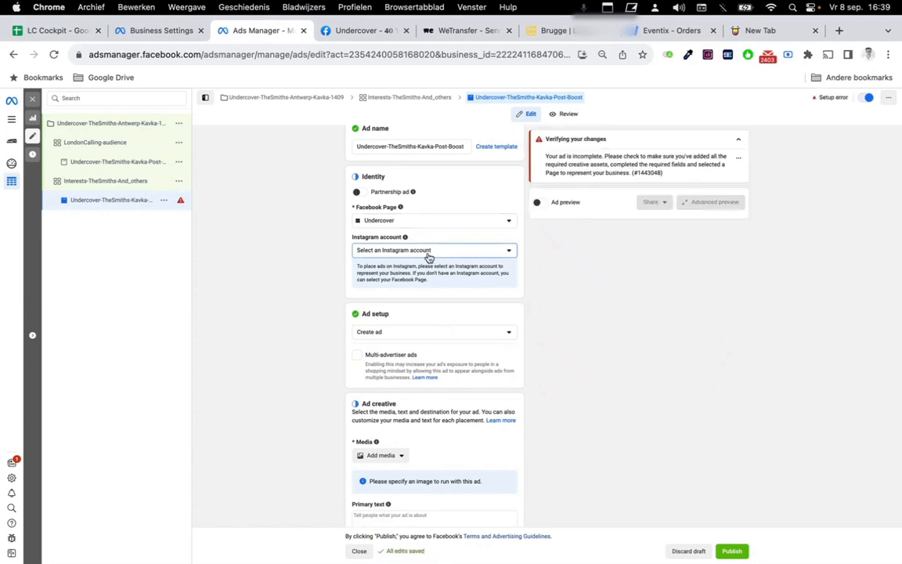
Select undercovershows as the ad's Instagram account and look at the media types that can be added to the creative.
{"action": "left_click", "coordinate": [460, 257]}
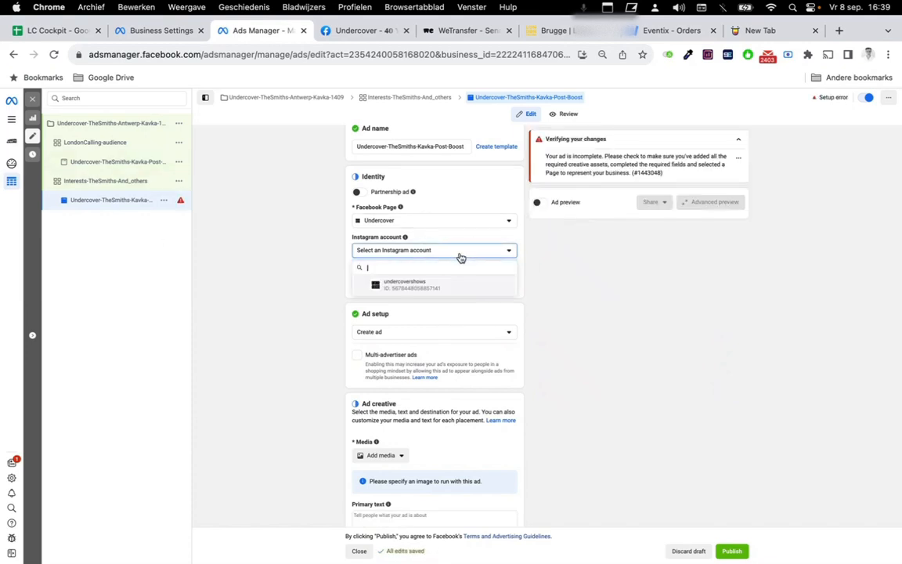
{"action": "left_click", "coordinate": [450, 280]}
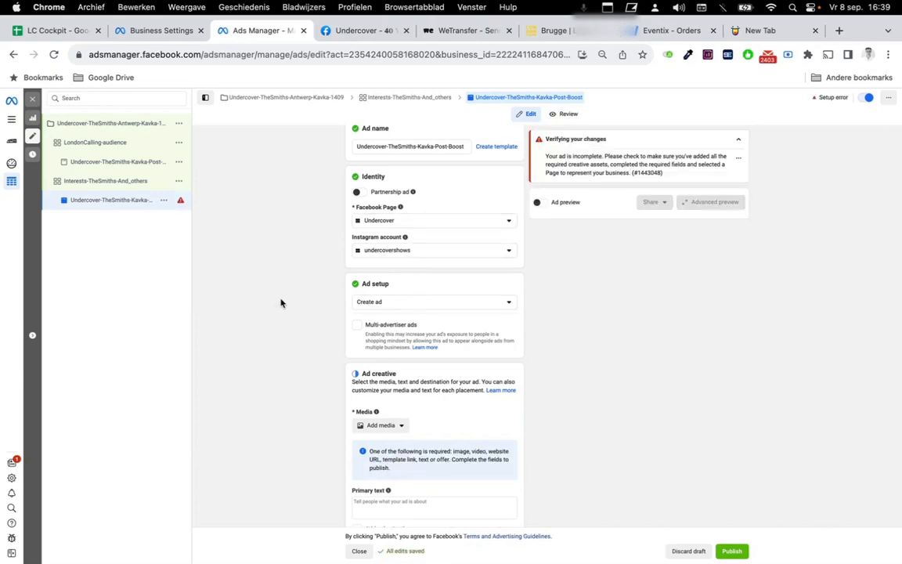
{"action": "scroll", "coordinate": [280, 303], "scroll_direction": "down", "scroll_amount": 3}
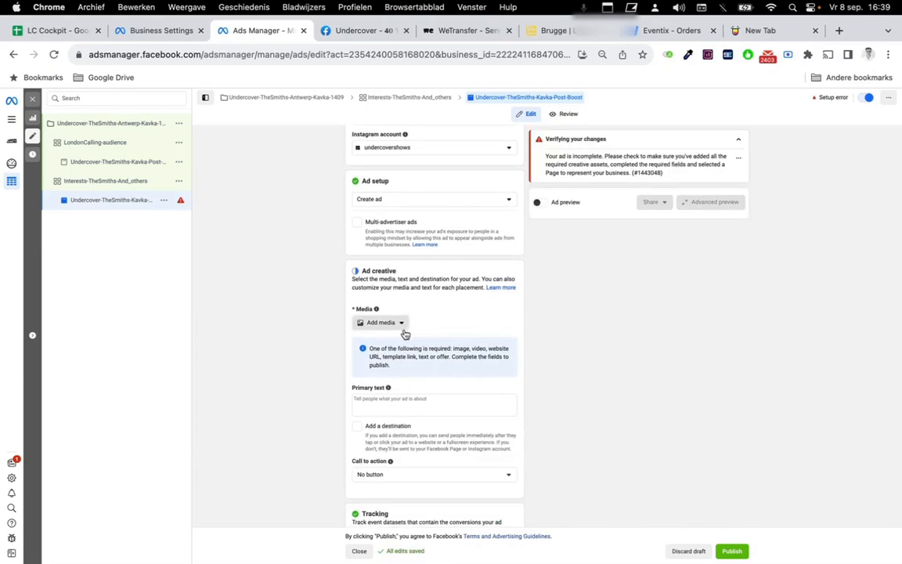
{"action": "left_click", "coordinate": [403, 324]}
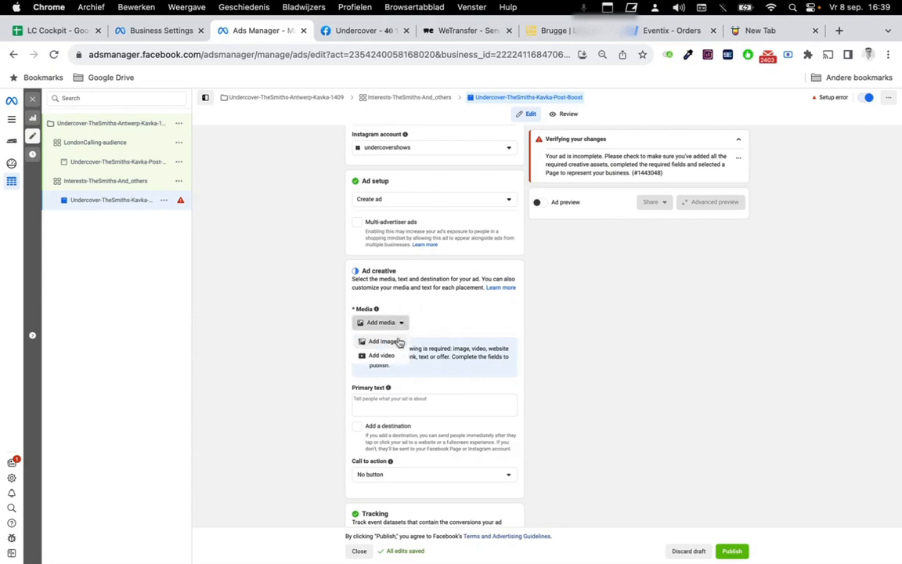
{"action": "left_click", "coordinate": [290, 322]}
Look at the Interests-TheSmiths-And_others ad set, then return its ad's setup to Use existing post.
{"action": "left_click", "coordinate": [92, 185]}
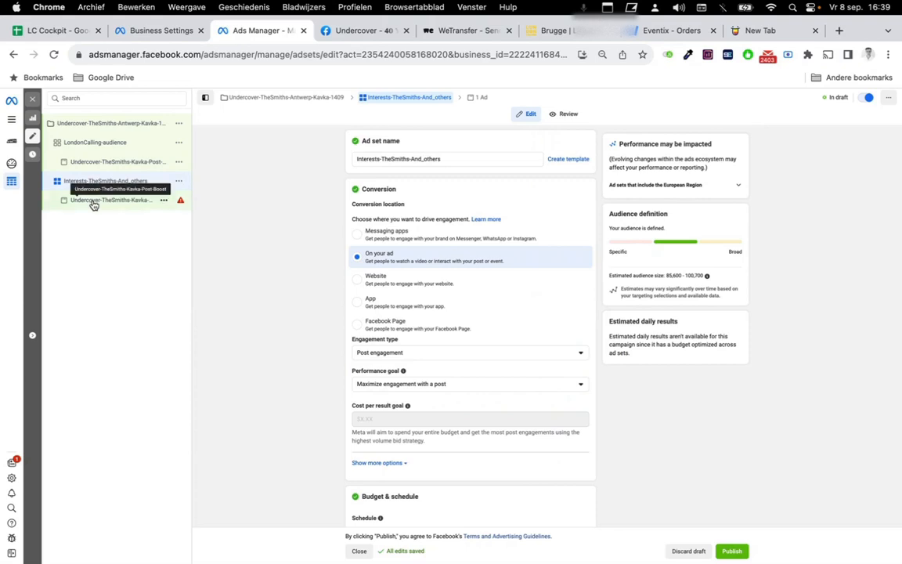
{"action": "left_click", "coordinate": [92, 202]}
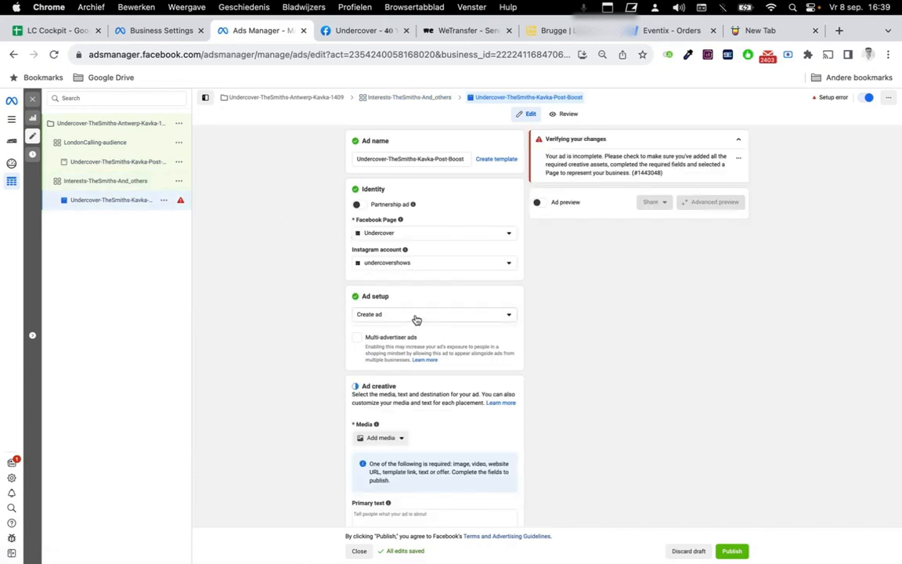
{"action": "left_click", "coordinate": [416, 317]}
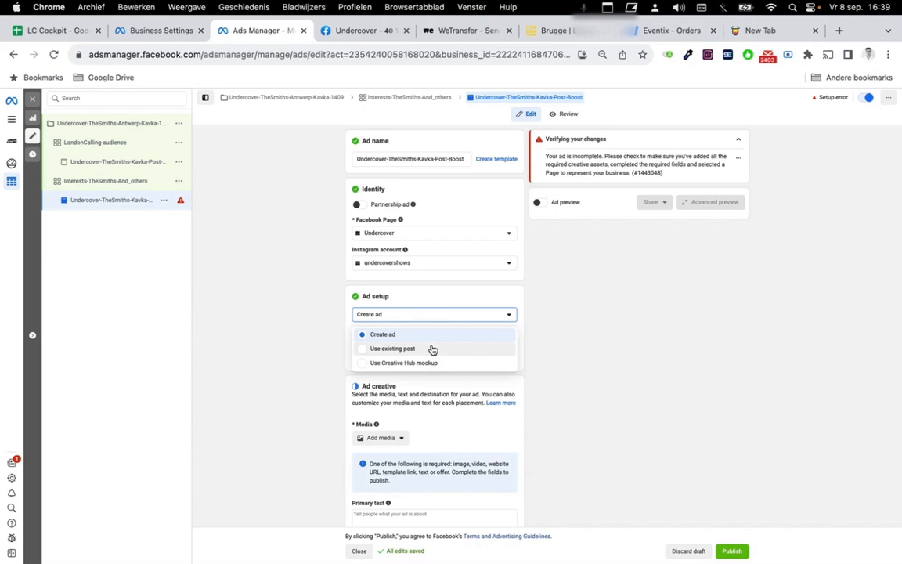
{"action": "left_click", "coordinate": [432, 350]}
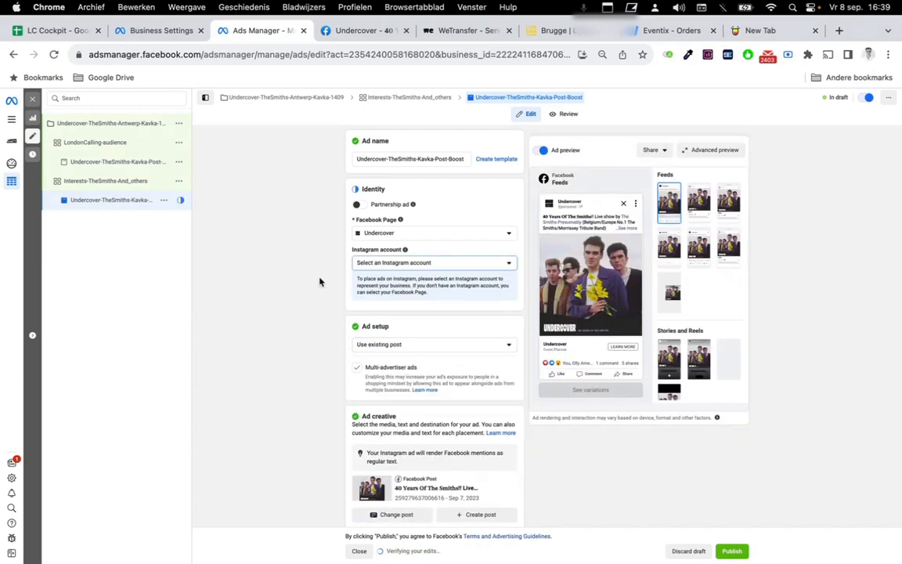
Review the interests ad's setup, creative and call to action, and check the Smiths campaign plan in the LC Cockpit sheet.
{"action": "scroll", "coordinate": [376, 341], "scroll_direction": "down", "scroll_amount": 3}
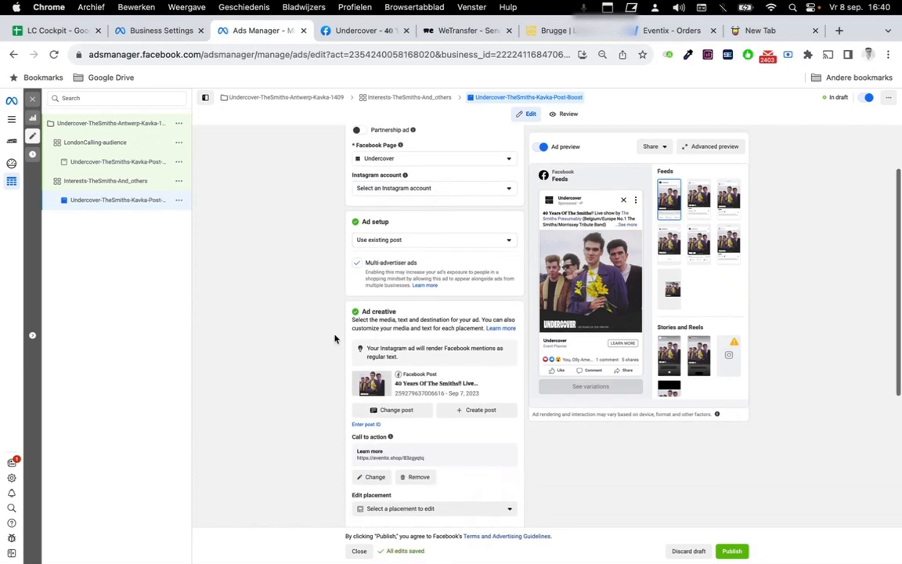
{"action": "scroll", "coordinate": [335, 338], "scroll_direction": "down", "scroll_amount": 2}
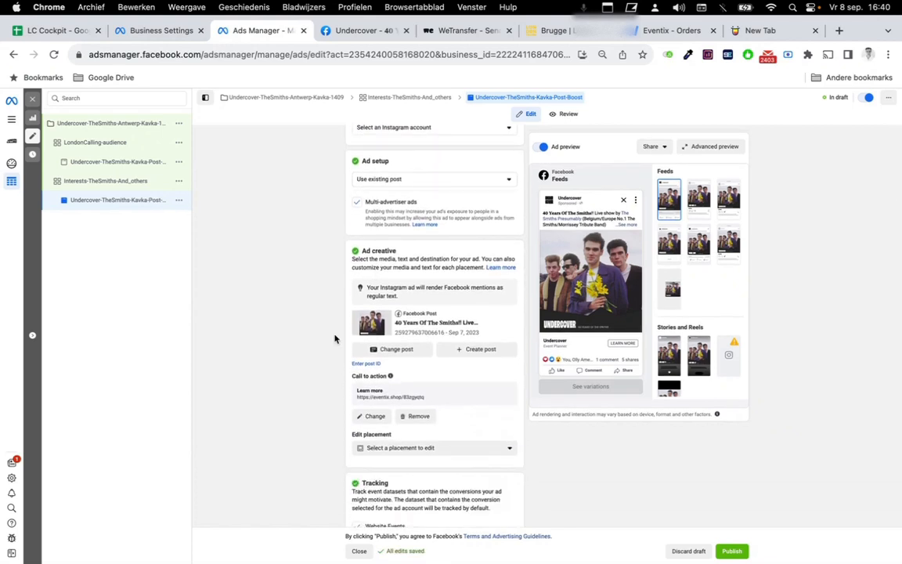
{"action": "scroll", "coordinate": [334, 338], "scroll_direction": "down", "scroll_amount": 5}
{"action": "scroll", "coordinate": [335, 339], "scroll_direction": "up", "scroll_amount": 8}
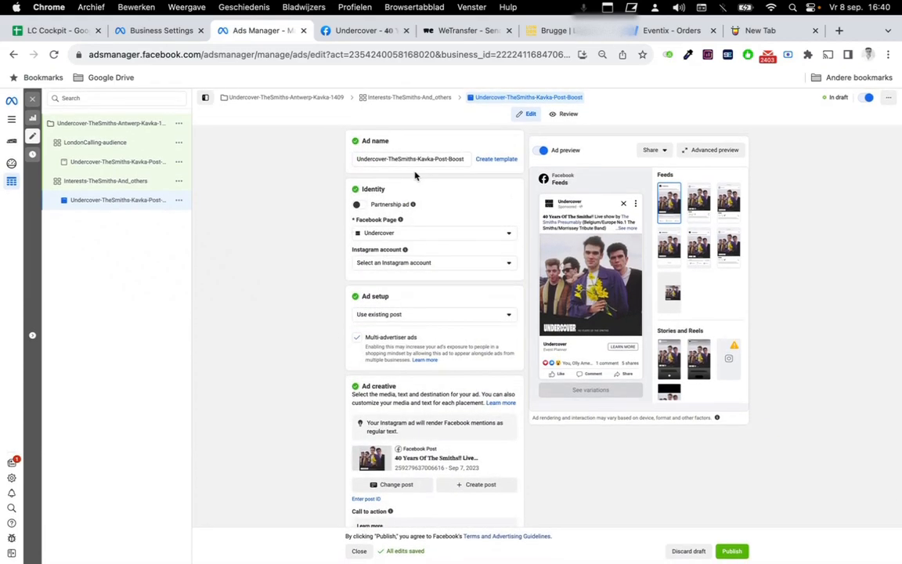
{"action": "left_click", "coordinate": [62, 29]}
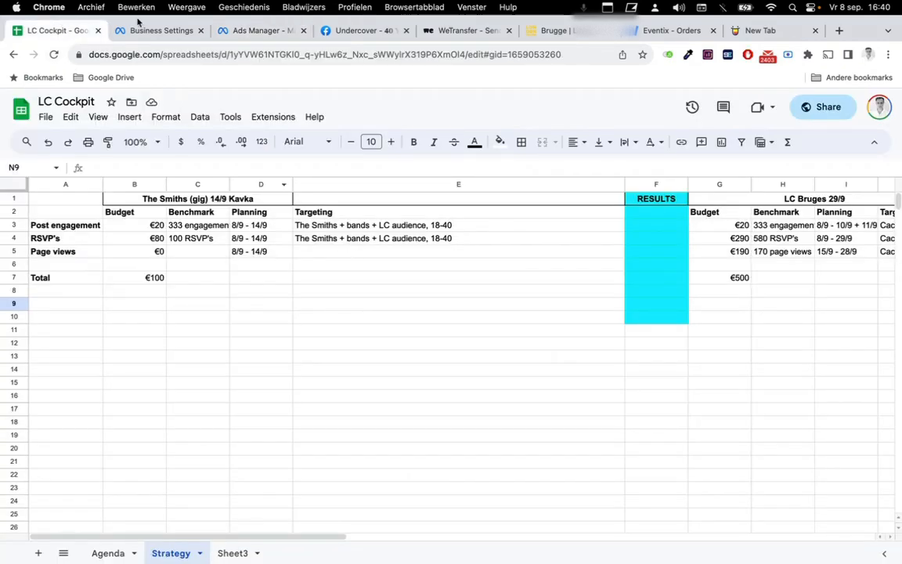
{"action": "left_click", "coordinate": [141, 29]}
{"action": "left_click", "coordinate": [254, 34]}
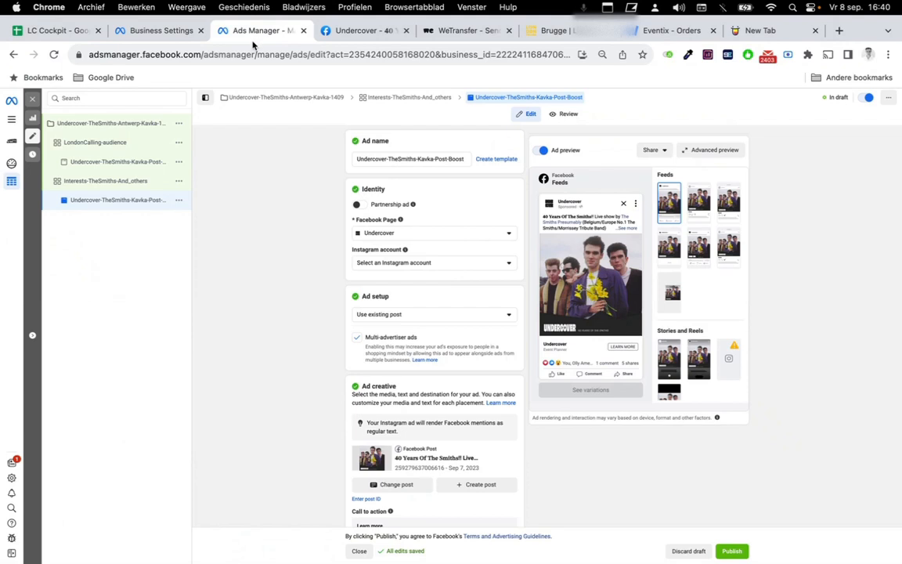
Check the Undercover-TheSmiths-Antwerp-Kavka-1409 campaign's budget, publish the campaign with its ad sets and ads, and close the editor.
{"action": "left_click", "coordinate": [135, 123]}
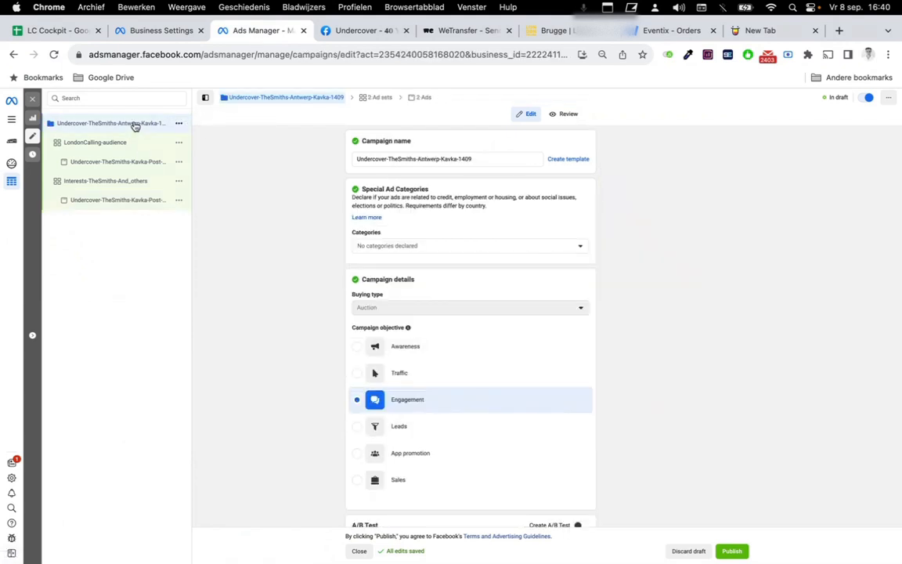
{"action": "scroll", "coordinate": [312, 237], "scroll_direction": "down", "scroll_amount": 3}
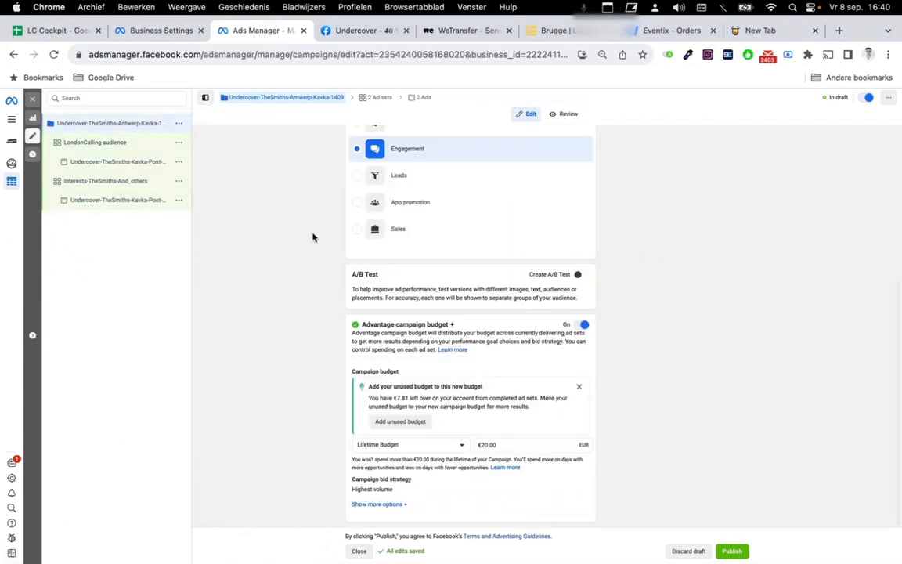
{"action": "left_click", "coordinate": [732, 551]}
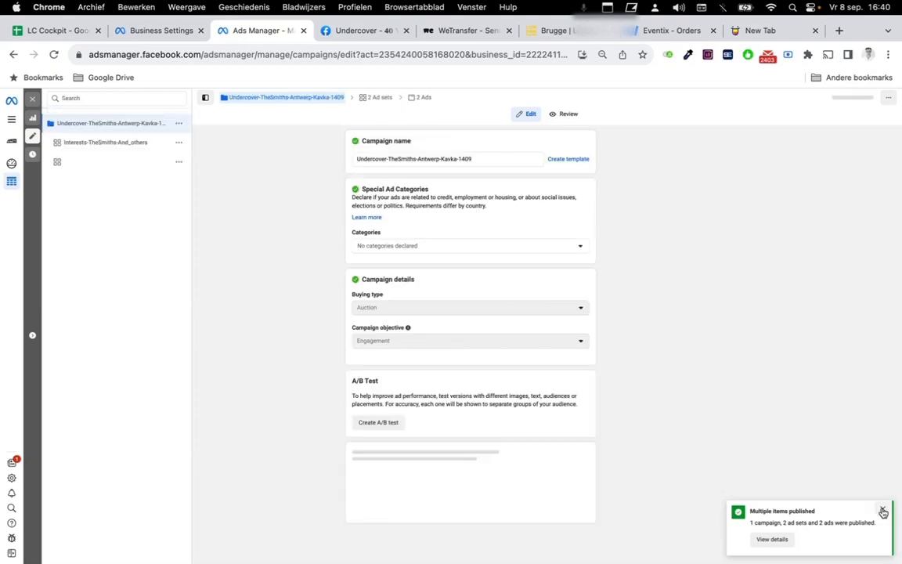
{"action": "left_click", "coordinate": [883, 511]}
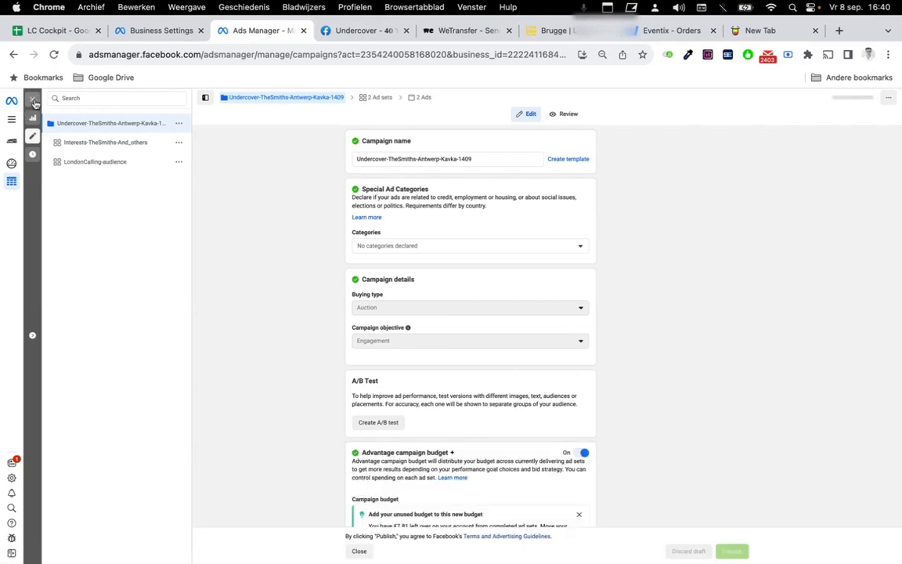
{"action": "left_click", "coordinate": [33, 101]}
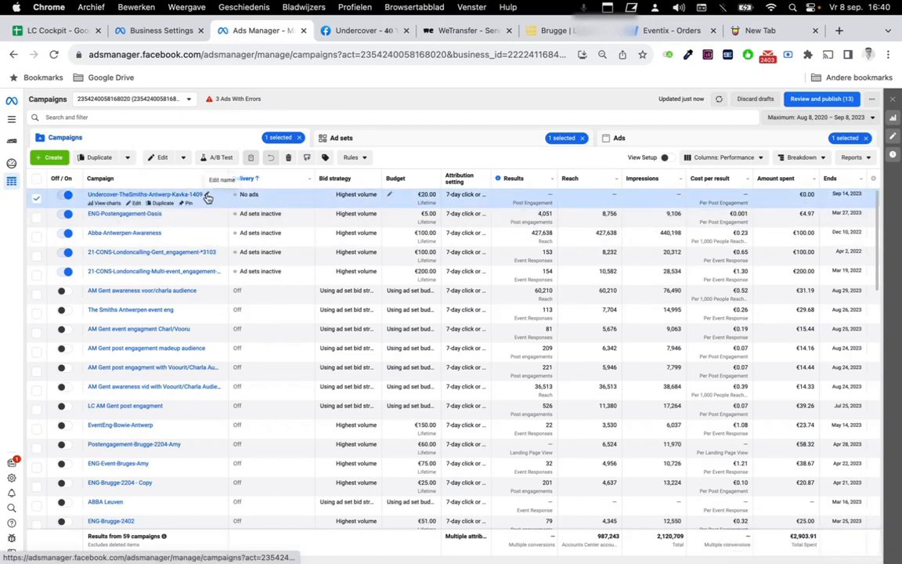
Copy the name of the Undercover-TheSmiths-Antwerp-Kavka-1409 campaign without changing it, and deselect the campaign.
{"action": "left_click", "coordinate": [207, 194]}
{"action": "triple_click", "coordinate": [204, 213]}
{"action": "key", "text": "super+c"}
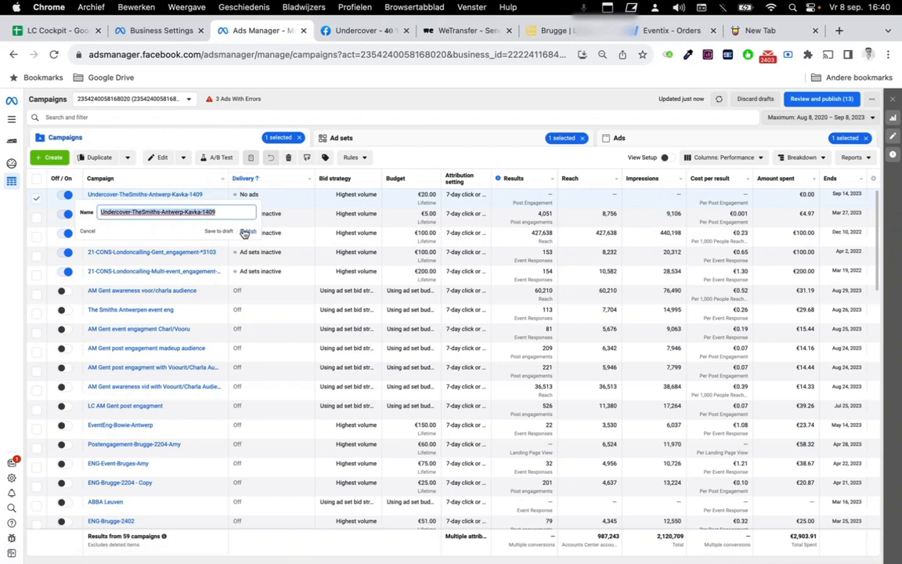
{"action": "left_click", "coordinate": [232, 232]}
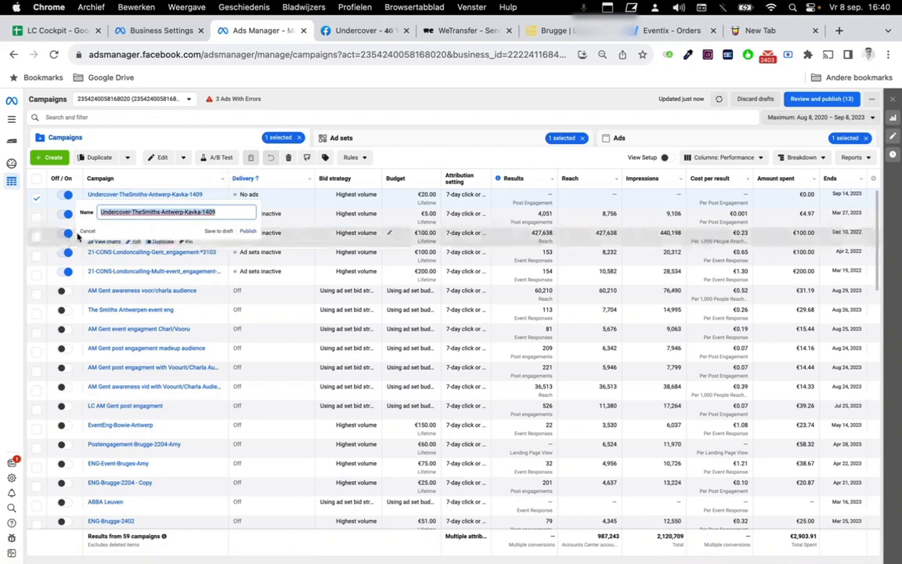
{"action": "left_click", "coordinate": [36, 198]}
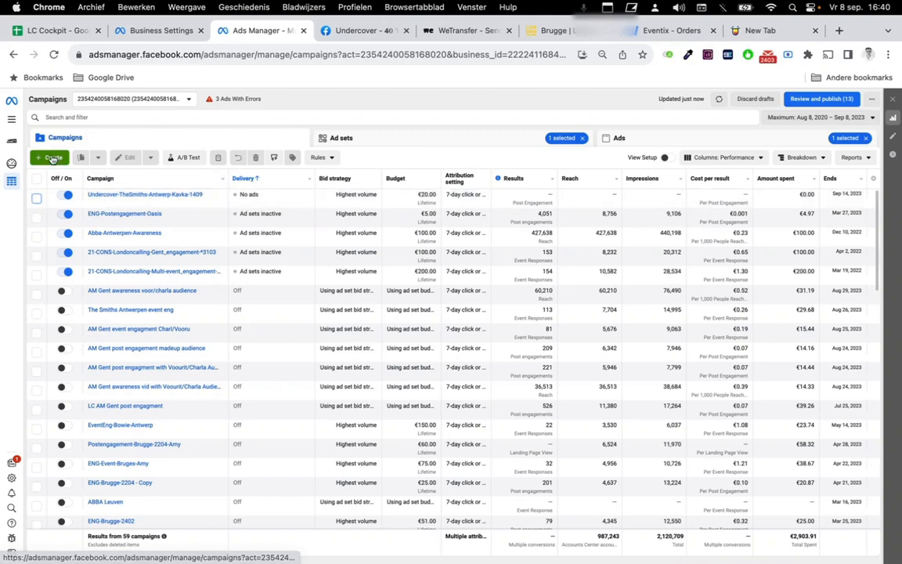
Start a new campaign with the Engagement objective and paste the copied name as its campaign name.
{"action": "left_click", "coordinate": [49, 156]}
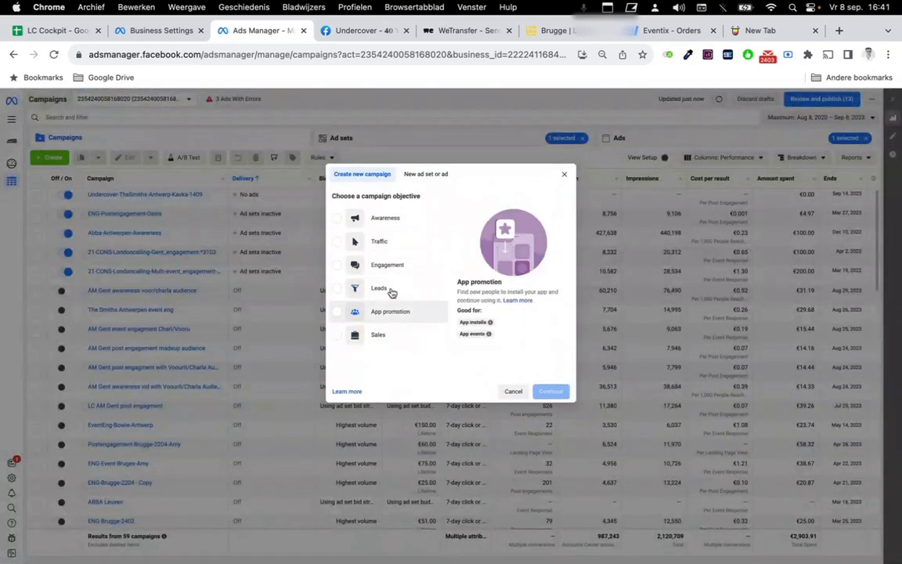
{"action": "left_click", "coordinate": [401, 264]}
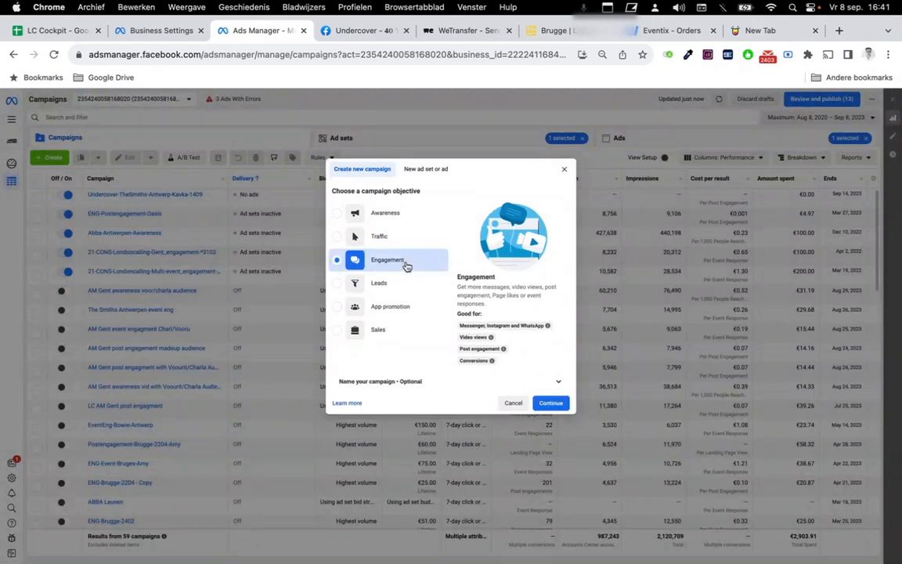
{"action": "left_click", "coordinate": [437, 379]}
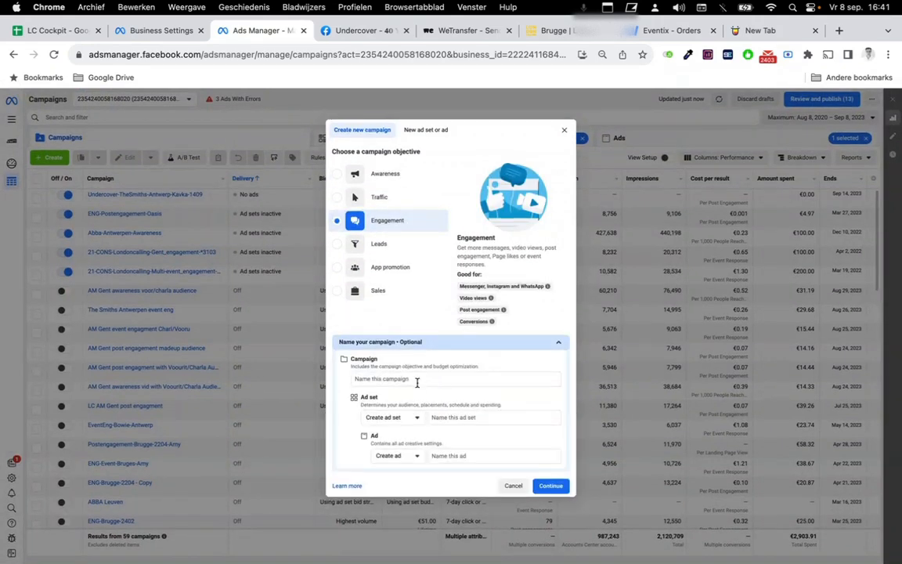
{"action": "left_click", "coordinate": [416, 378]}
{"action": "key", "text": "super+v"}
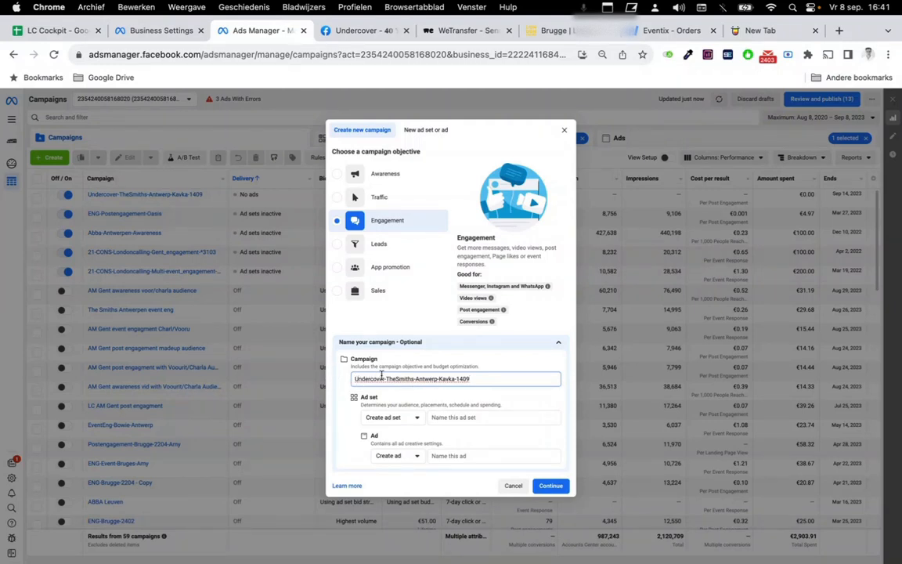
Insert EventEngagement into the new campaign's name so it reads Undercover-EventEngagement-TheSmiths-Antwerp-Kavka-1409.
{"action": "type", "text": "Event"}
{"action": "key", "text": "BackSpace"}
{"action": "key", "text": "BackSpace"}
{"action": "key", "text": "BackSpace"}
{"action": "key", "text": "BackSpace"}
{"action": "key", "text": "BackSpace"}
{"action": "type", "text": "EventEng"}
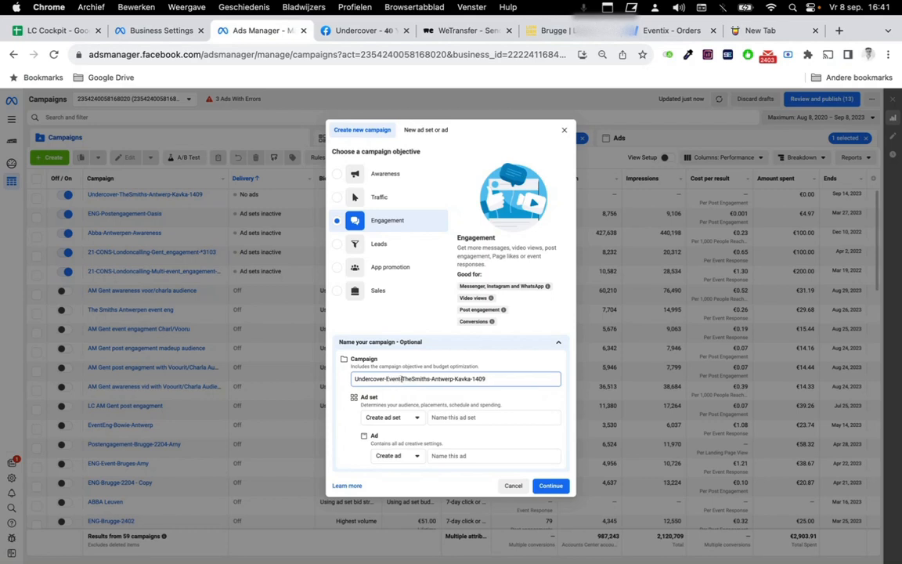
{"action": "type", "text": "agement-"}
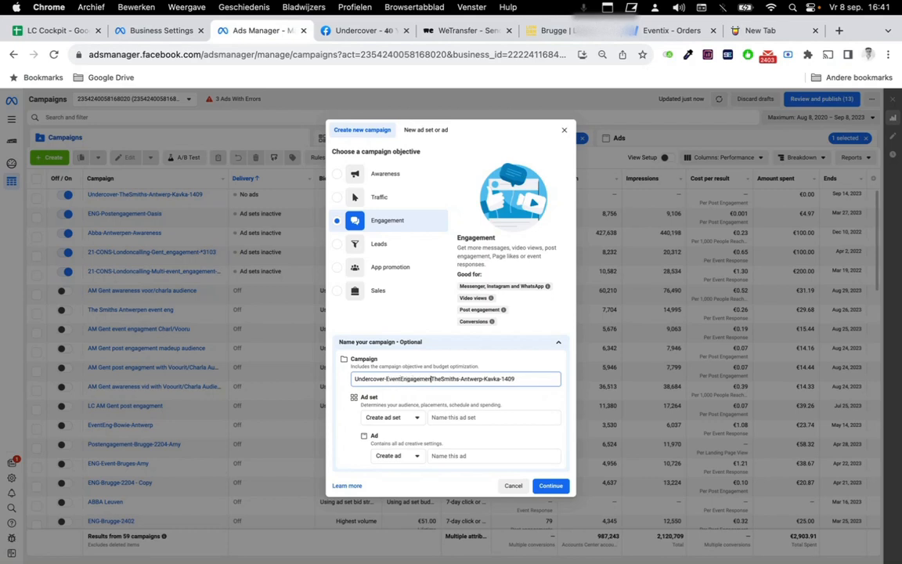
Check the planned targeting in the LC Cockpit sheet and name the new campaign's ad set Londoncalling-audience.
{"action": "left_click", "coordinate": [474, 418]}
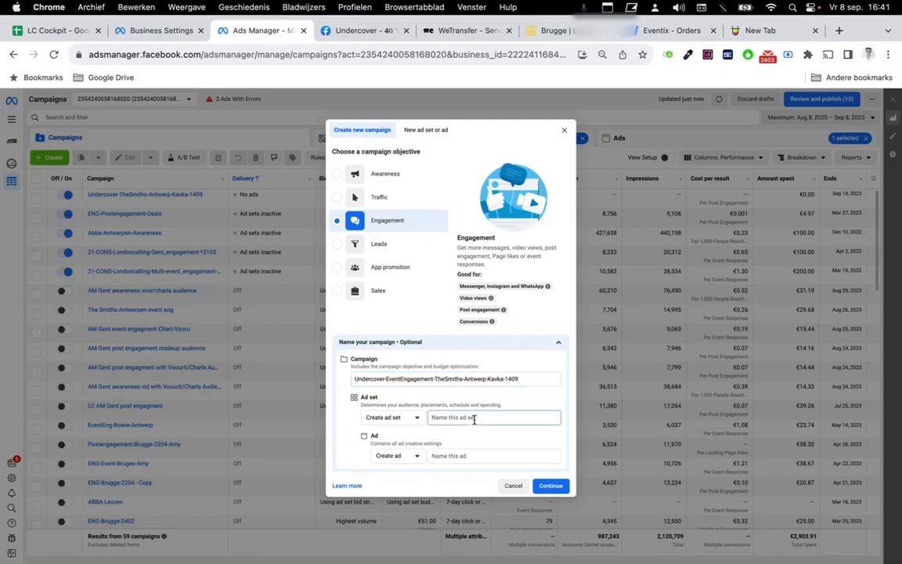
{"action": "left_click", "coordinate": [66, 32]}
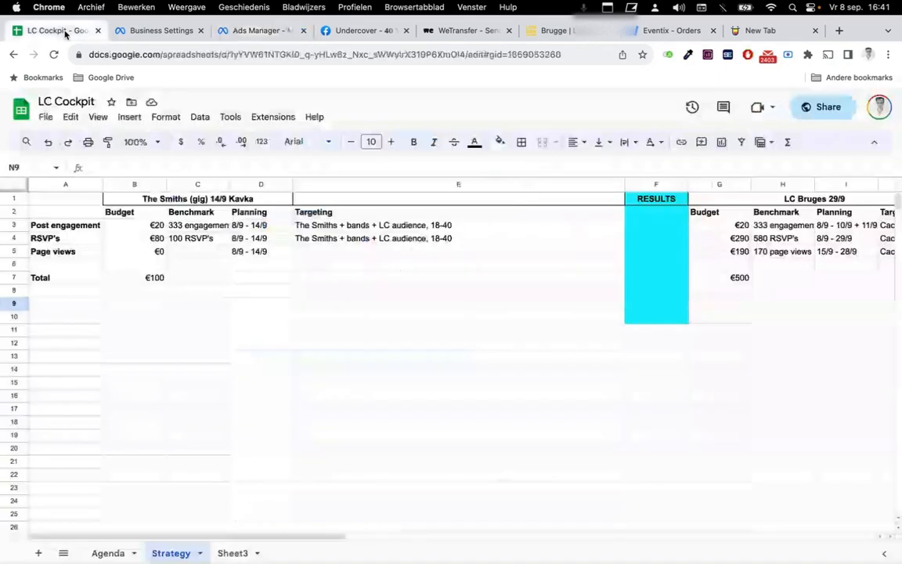
{"action": "left_click", "coordinate": [172, 31]}
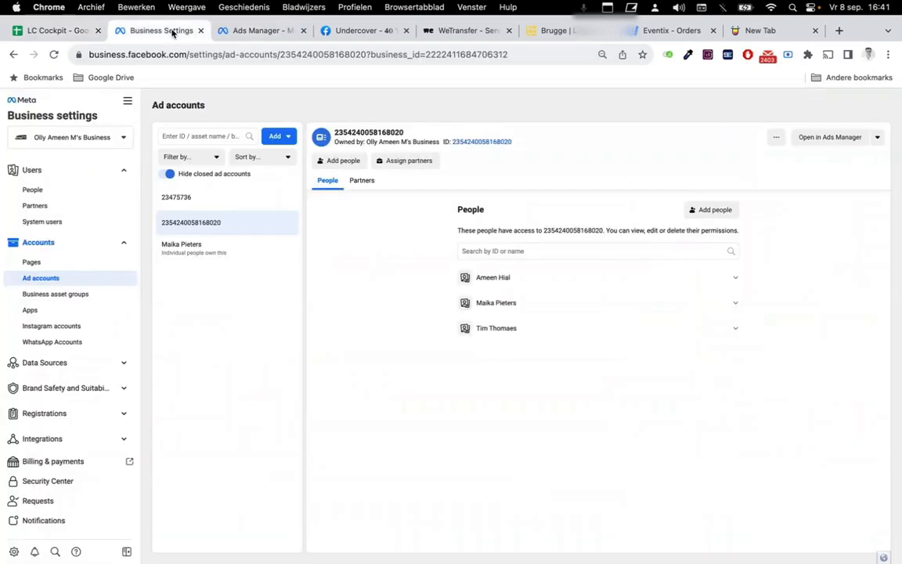
{"action": "left_click", "coordinate": [271, 31]}
{"action": "type", "text": "U"}
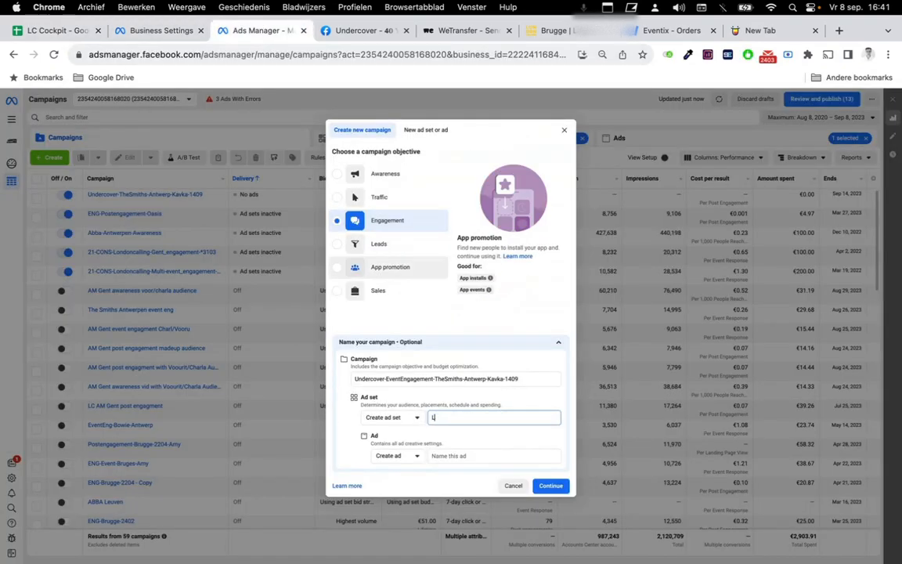
{"action": "type", "text": "ondoncalling-audience"}
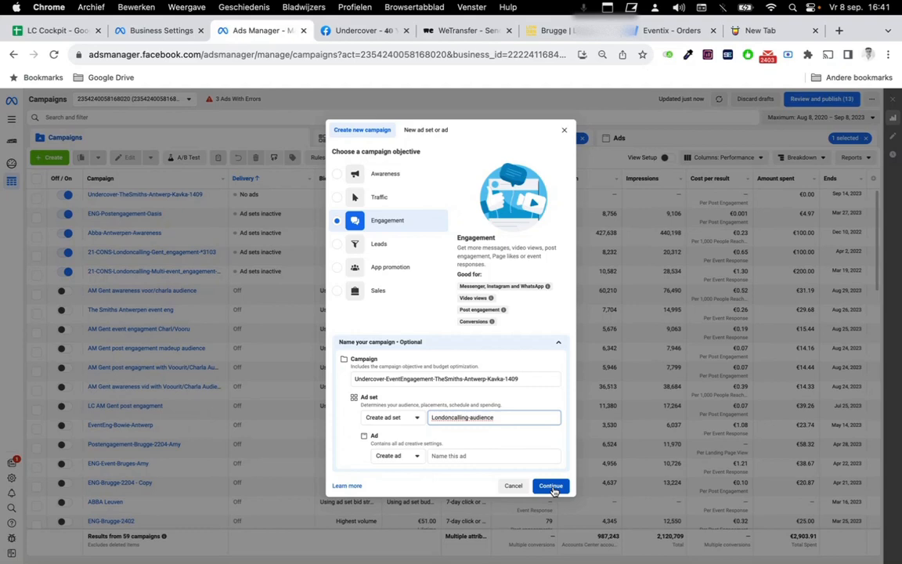
Create the campaign using the manual engagement campaign setup.
{"action": "left_click", "coordinate": [551, 486]}
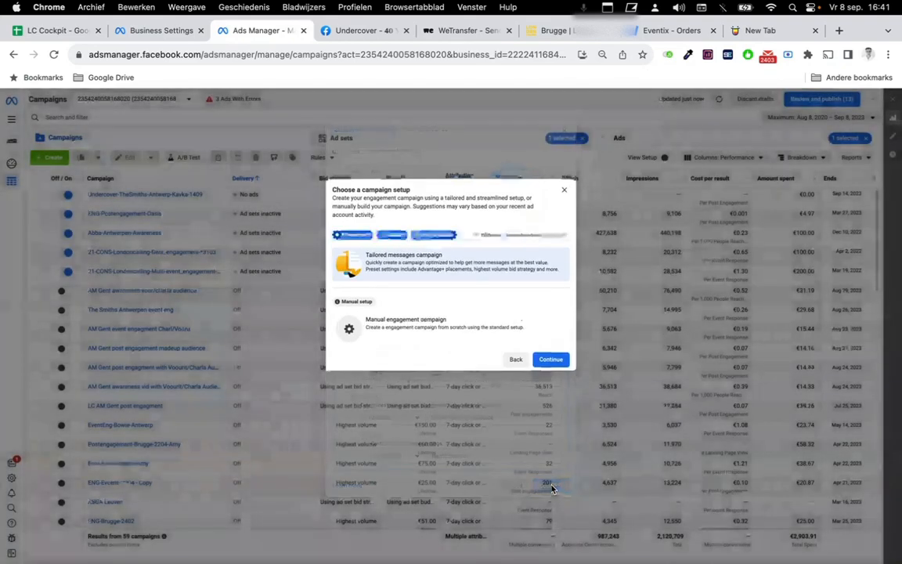
{"action": "left_click", "coordinate": [419, 332]}
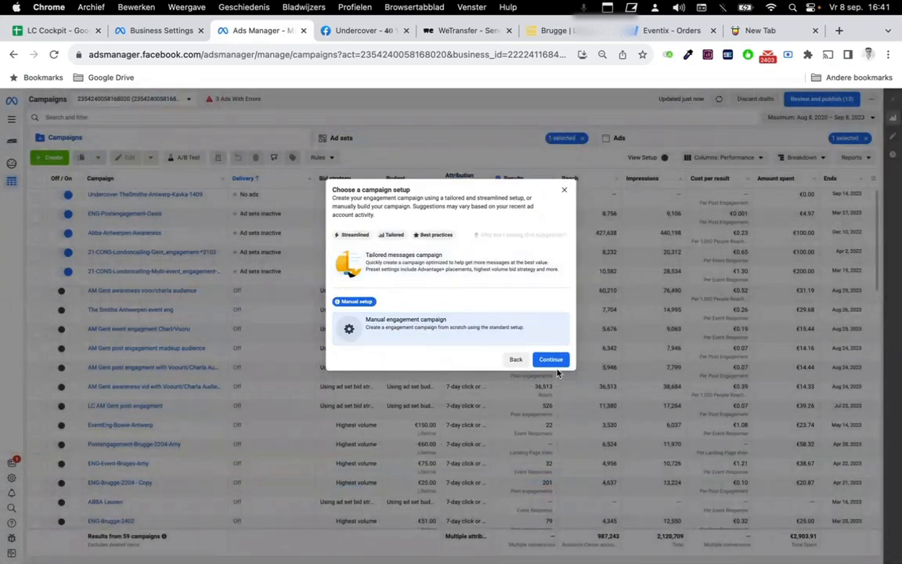
{"action": "left_click", "coordinate": [555, 360]}
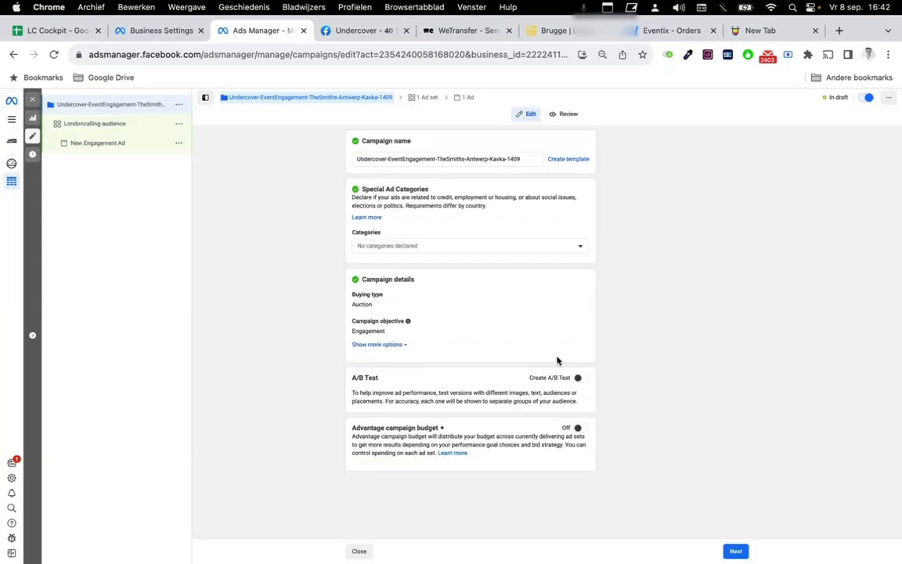
Turn on Advantage campaign budget for the new campaign and set a lifetime budget of €80.
{"action": "left_click", "coordinate": [579, 429]}
{"action": "scroll", "coordinate": [501, 411], "scroll_direction": "down", "scroll_amount": 1}
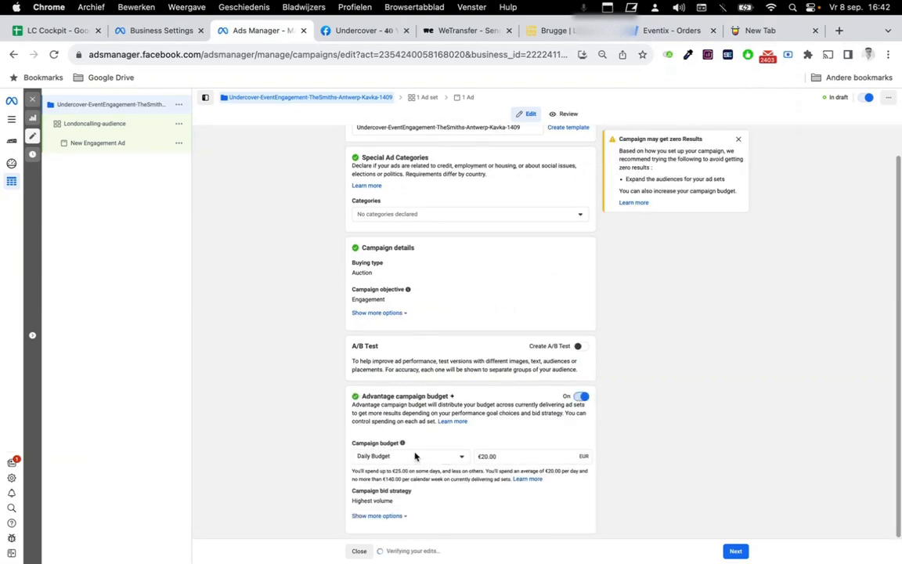
{"action": "left_click", "coordinate": [504, 456]}
{"action": "type", "text": "80"}
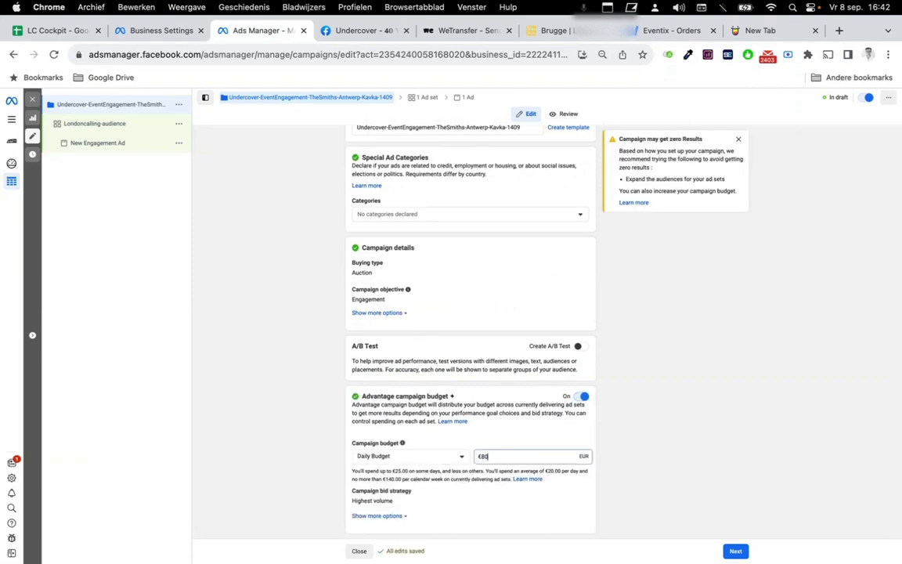
{"action": "left_click", "coordinate": [429, 458]}
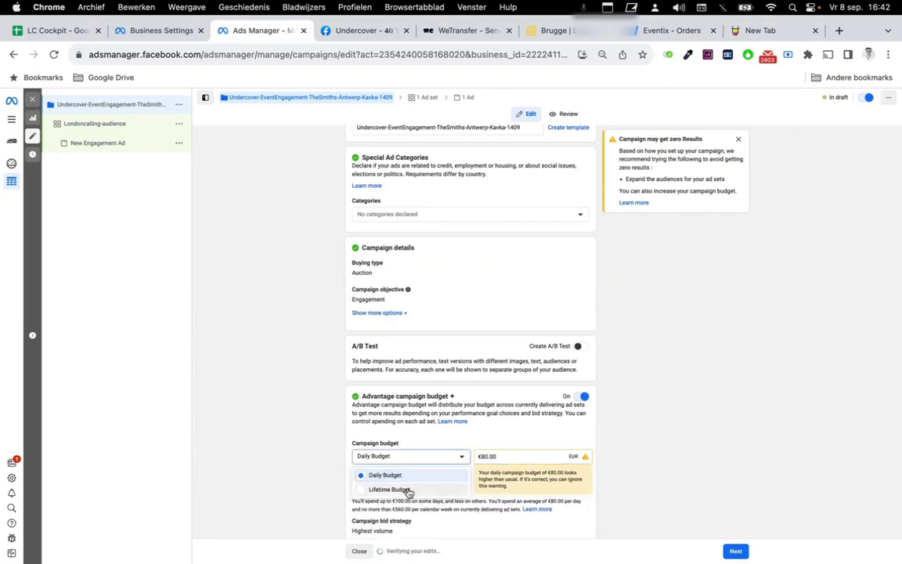
{"action": "left_click", "coordinate": [410, 488]}
{"action": "left_click", "coordinate": [502, 438]}
{"action": "key", "text": "super+a"}
{"action": "type", "text": "80"}
{"action": "left_click", "coordinate": [694, 453]}
{"action": "scroll", "coordinate": [497, 469], "scroll_direction": "down", "scroll_amount": 2}
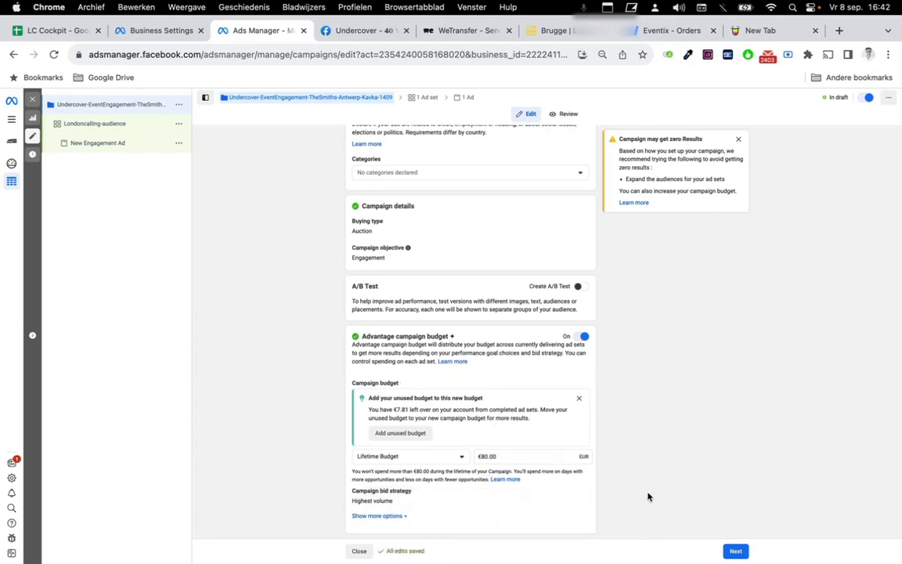
Continue to the Londoncalling-audience ad set and set its conversion location to On your ad.
{"action": "left_click", "coordinate": [738, 552]}
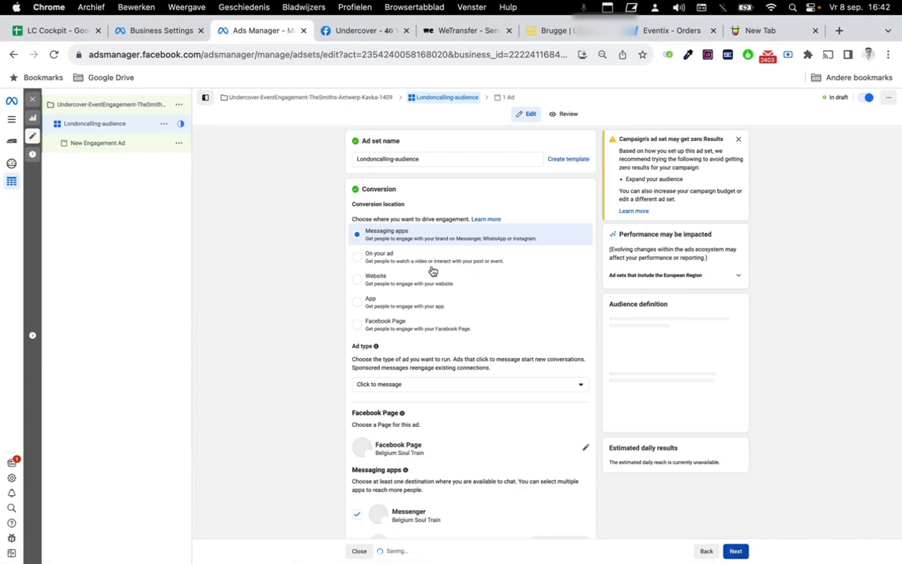
{"action": "scroll", "coordinate": [457, 248], "scroll_direction": "down", "scroll_amount": 5}
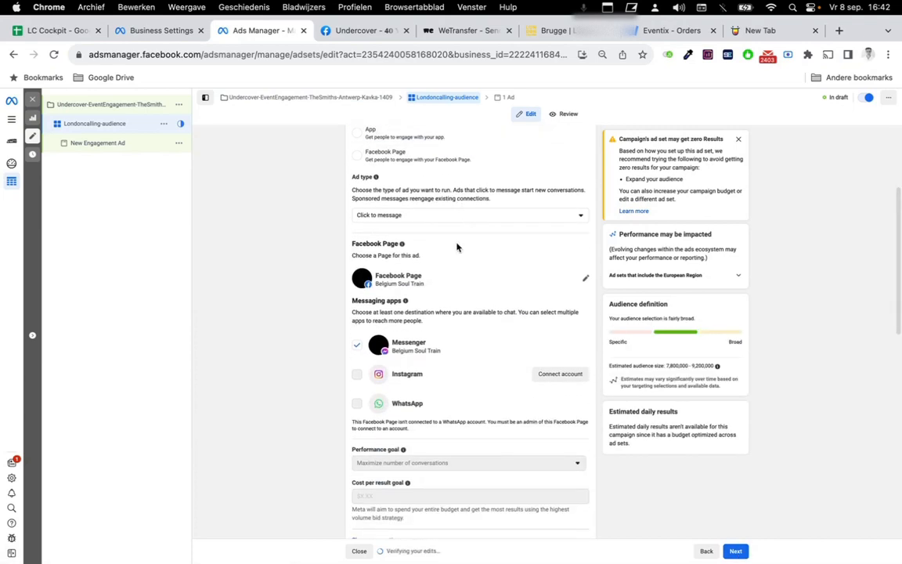
{"action": "scroll", "coordinate": [457, 247], "scroll_direction": "up", "scroll_amount": 5}
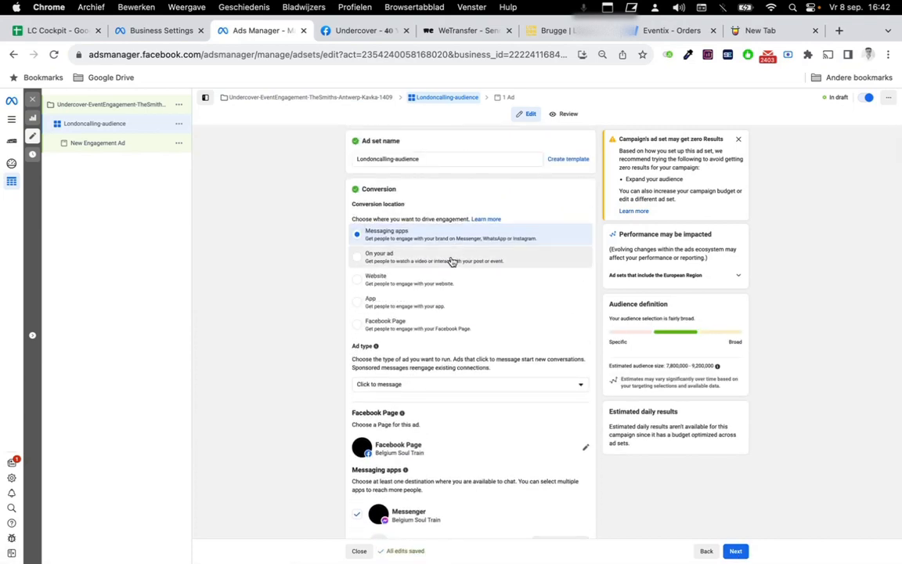
{"action": "left_click", "coordinate": [444, 259]}
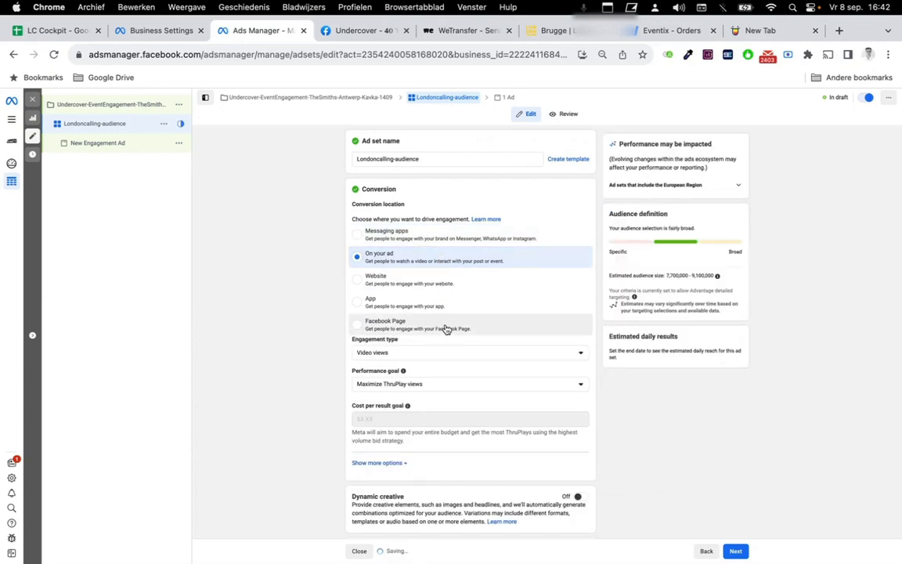
Set the ad set's engagement type to Event responses with the performance goal Maximize number of event responses.
{"action": "left_click", "coordinate": [448, 354]}
{"action": "left_click", "coordinate": [444, 401]}
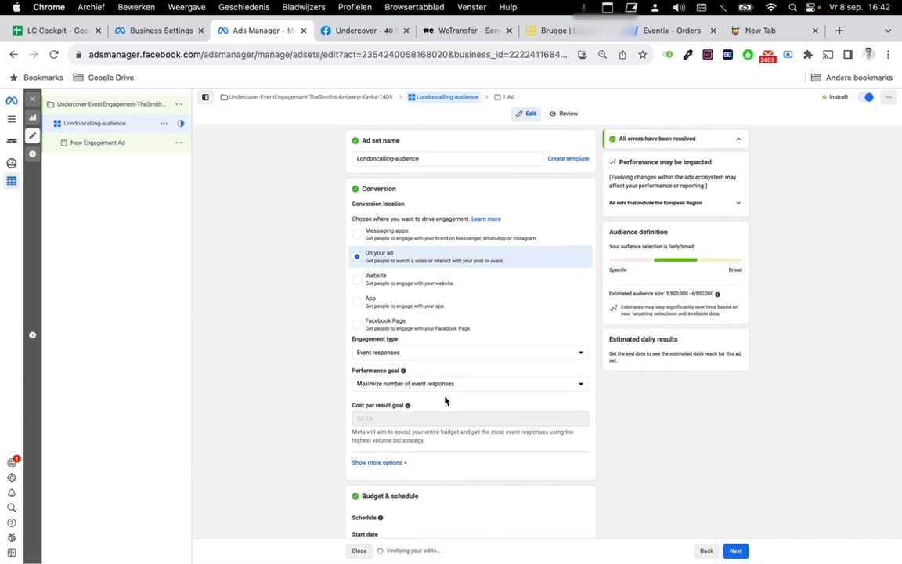
{"action": "left_click", "coordinate": [447, 384]}
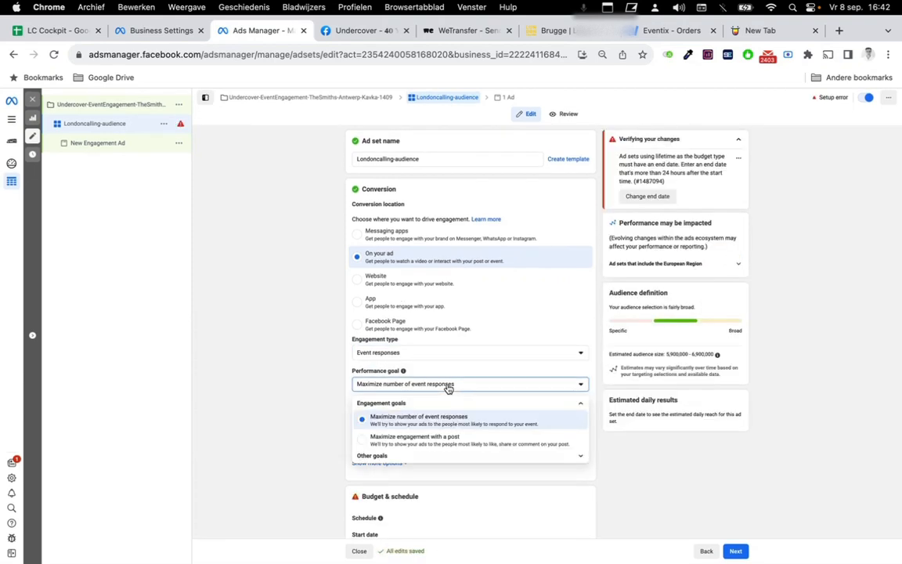
{"action": "left_click", "coordinate": [449, 386]}
Set the end date of the Londoncalling-audience ad set's schedule to Sep 14, 2023.
{"action": "scroll", "coordinate": [303, 396], "scroll_direction": "down", "scroll_amount": 5}
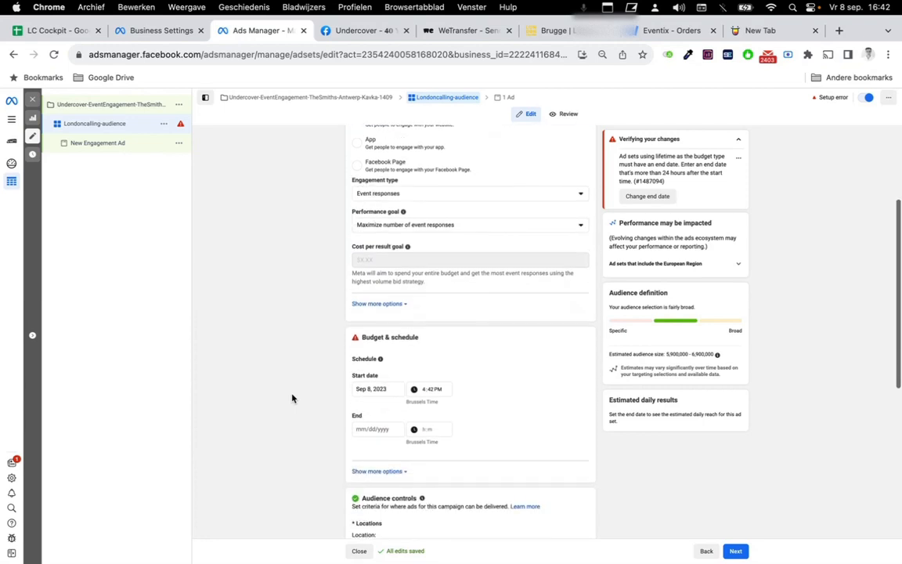
{"action": "left_click", "coordinate": [373, 429]}
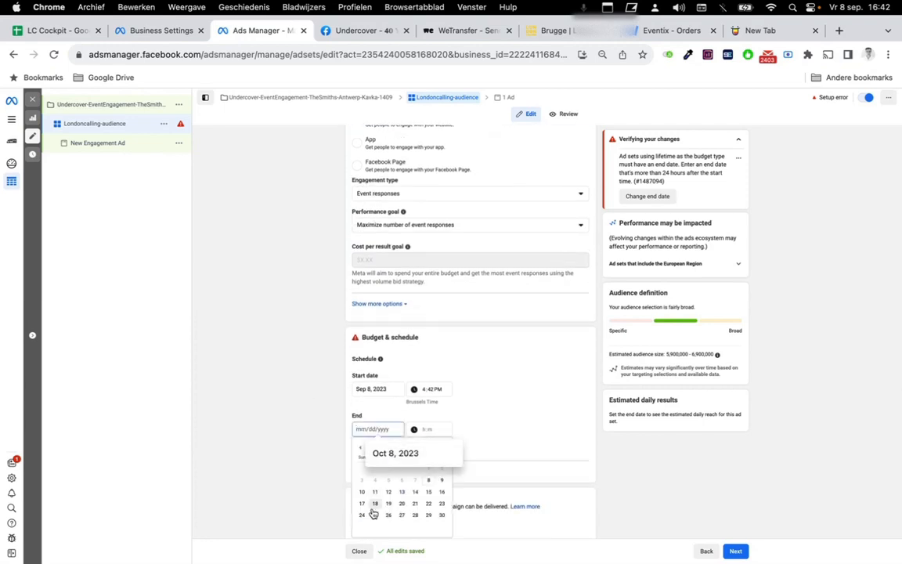
{"action": "left_click", "coordinate": [310, 449]}
{"action": "left_click", "coordinate": [372, 431]}
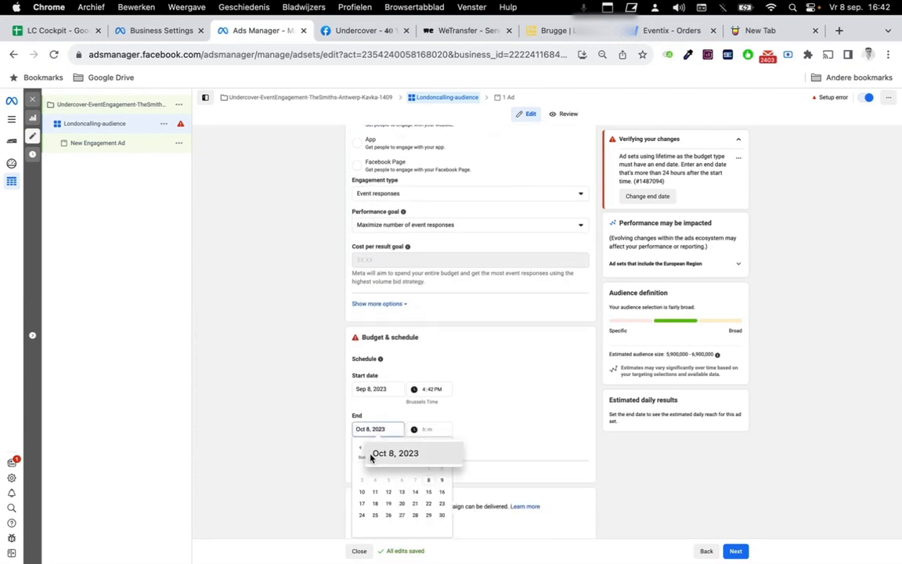
{"action": "left_click", "coordinate": [501, 415]}
{"action": "left_click", "coordinate": [383, 432]}
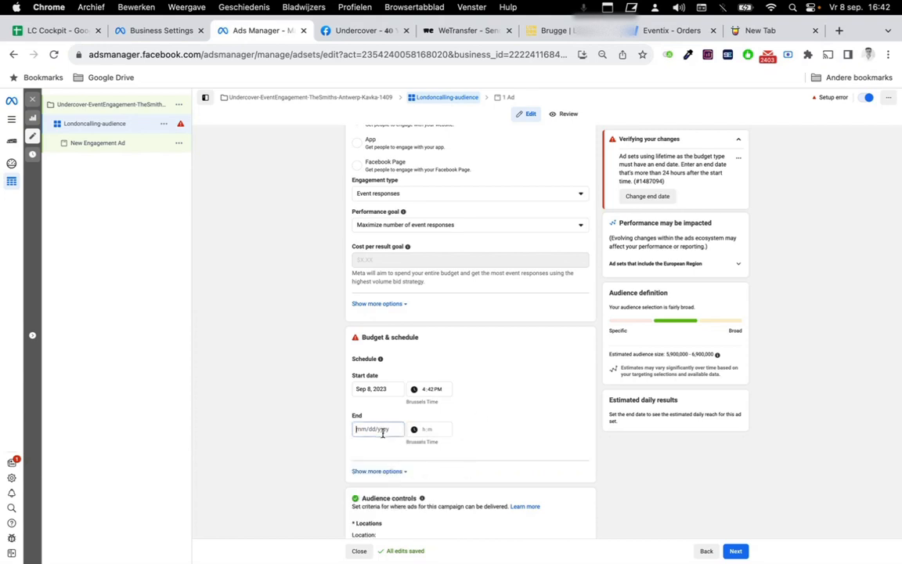
{"action": "scroll", "coordinate": [383, 433], "scroll_direction": "down", "scroll_amount": 1}
{"action": "scroll", "coordinate": [383, 433], "scroll_direction": "down", "scroll_amount": 1}
{"action": "left_click", "coordinate": [377, 355]}
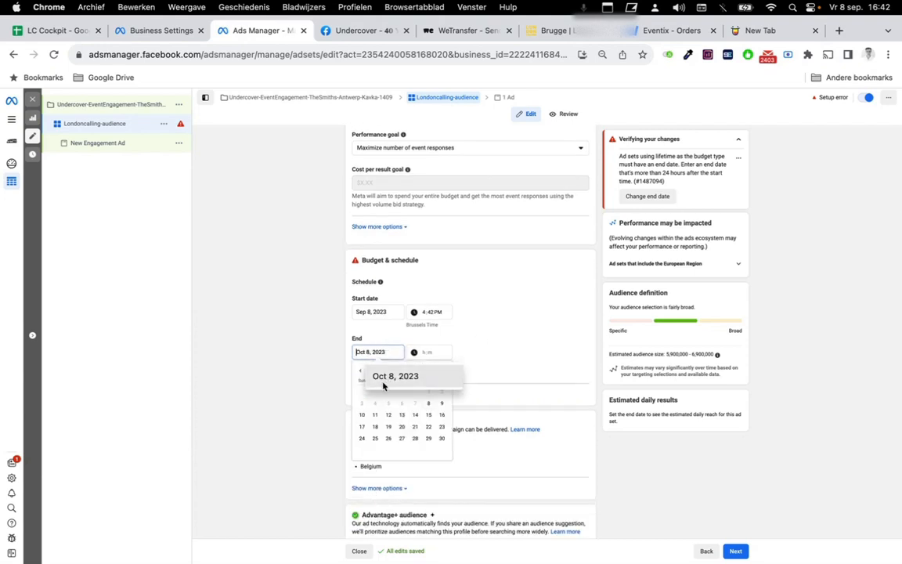
{"action": "left_click", "coordinate": [389, 377]}
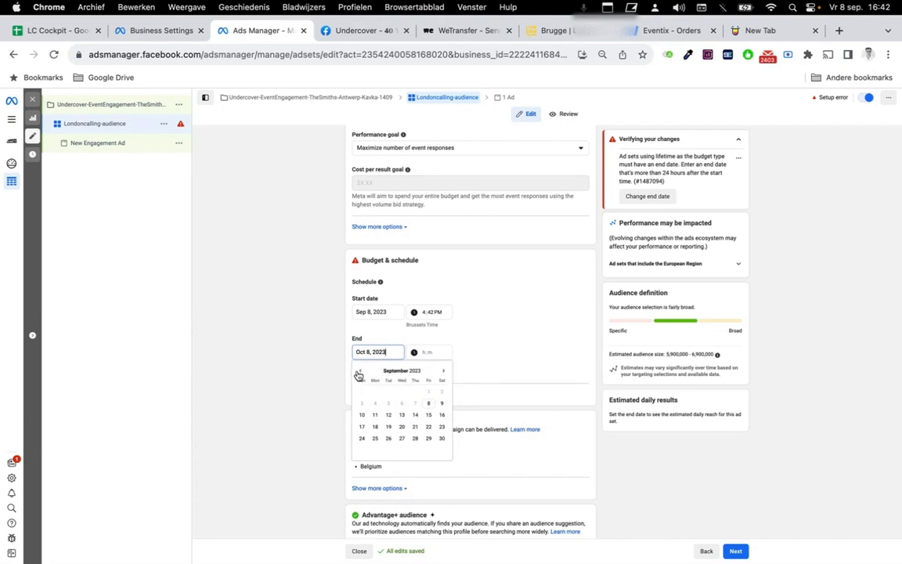
{"action": "left_click", "coordinate": [416, 414]}
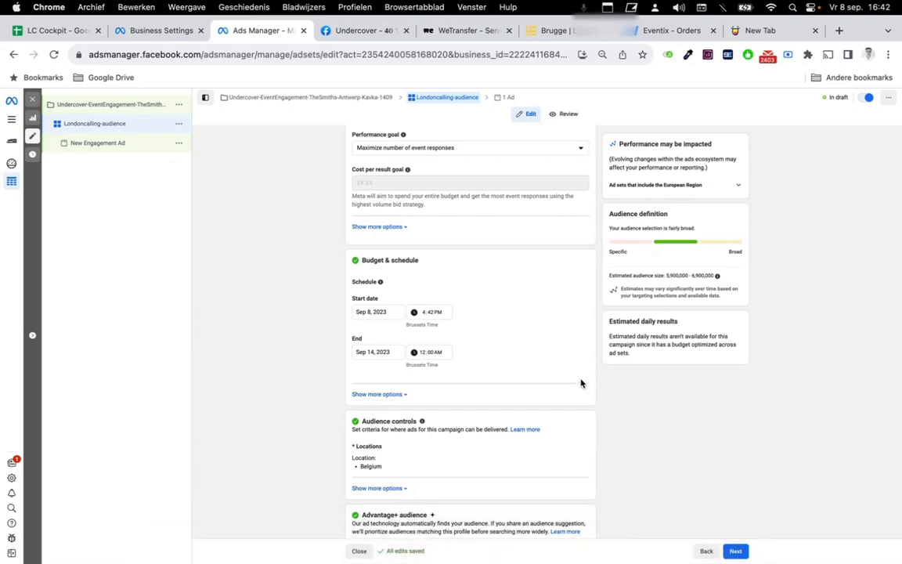
Return to the campaign overview, insert PostEngagement before TheSmiths in the name of the €20 Undercover-TheSmiths-Antwerp-Kavka-1409 campaign, and publish the new name.
{"action": "left_click", "coordinate": [32, 99]}
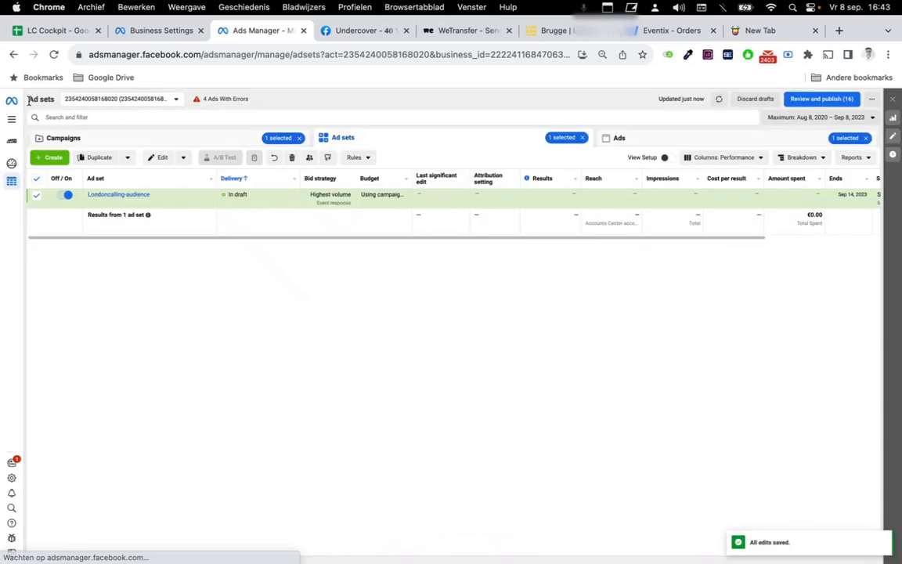
{"action": "left_click", "coordinate": [167, 129]}
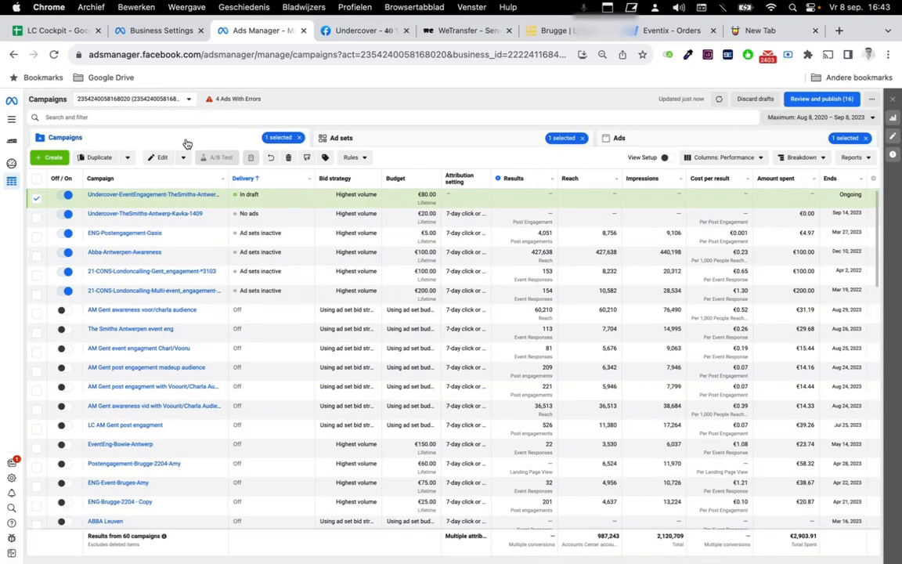
{"action": "left_click", "coordinate": [36, 200]}
{"action": "left_click", "coordinate": [35, 220]}
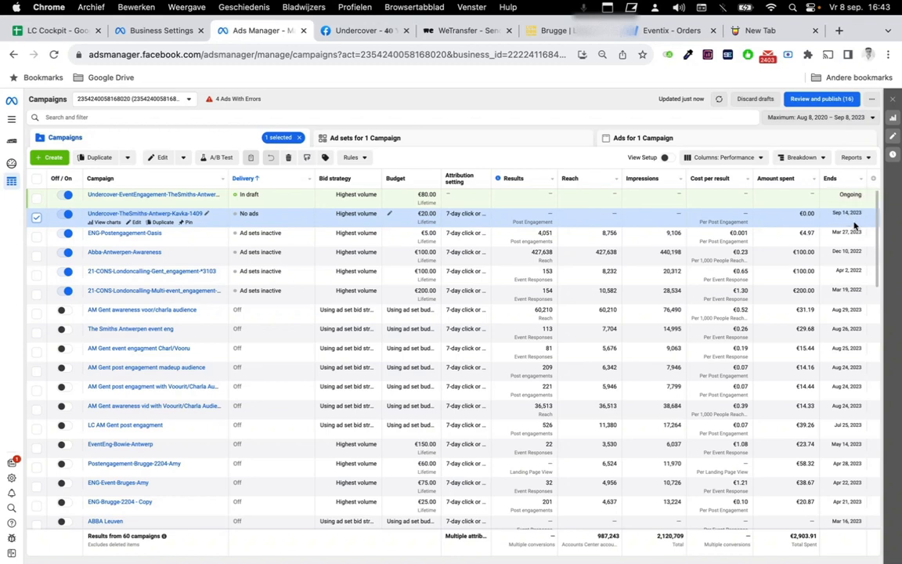
{"action": "left_click", "coordinate": [206, 213]}
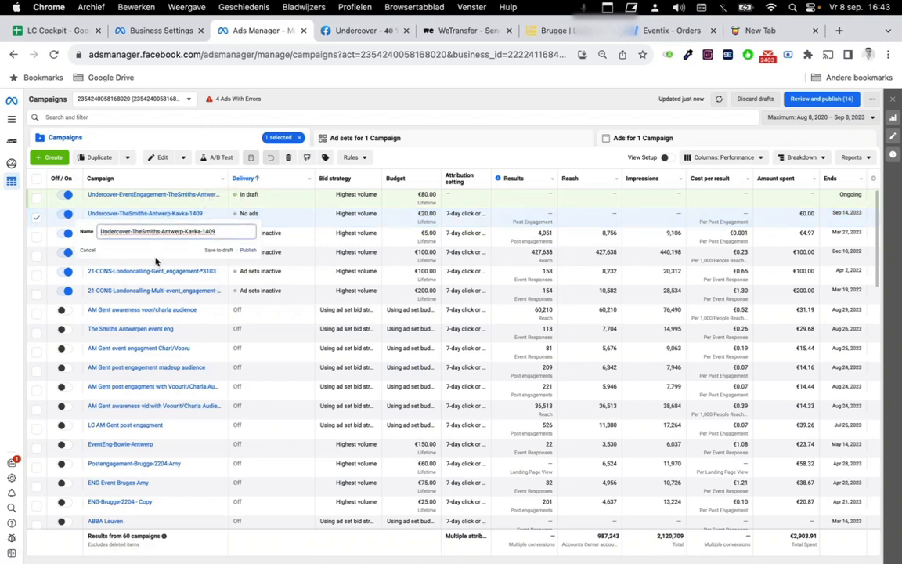
{"action": "left_click", "coordinate": [131, 232]}
{"action": "type", "text": "Post"}
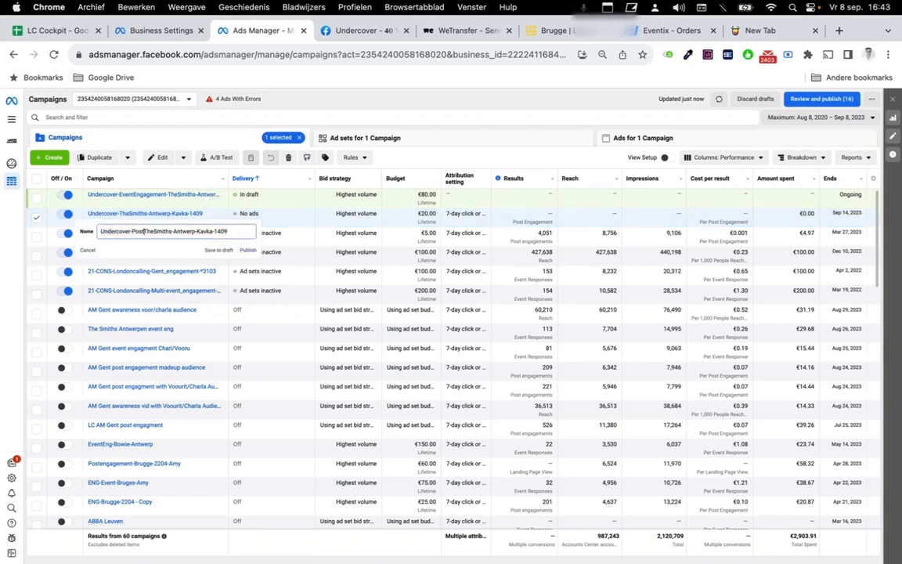
{"action": "type", "text": "Engagement"}
{"action": "left_click", "coordinate": [247, 250]}
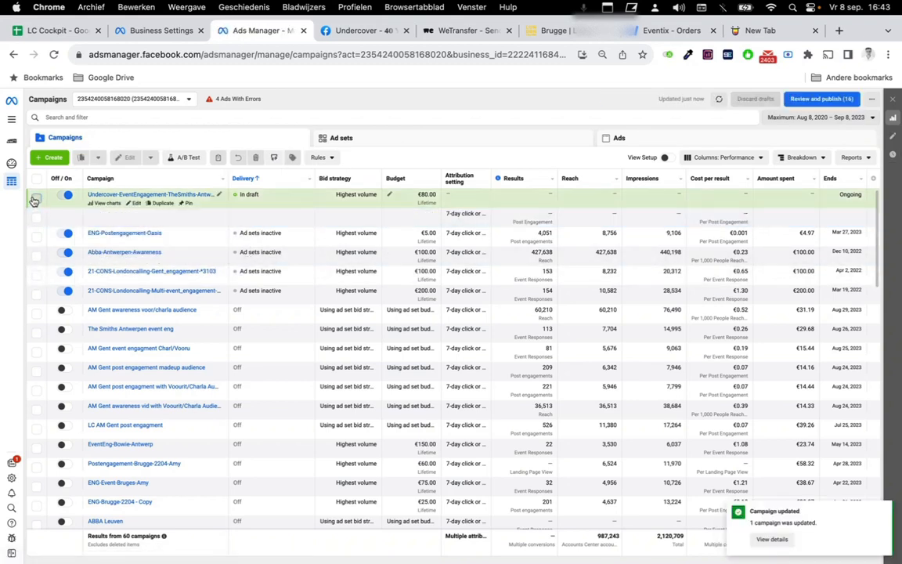
Reopen the Undercover-EventEngagement-TheSmiths-Antwerp-Kavka-1409 draft for editing and go to the audience settings of its Londoncalling-audience ad set.
{"action": "left_click", "coordinate": [36, 198]}
{"action": "left_click", "coordinate": [161, 160]}
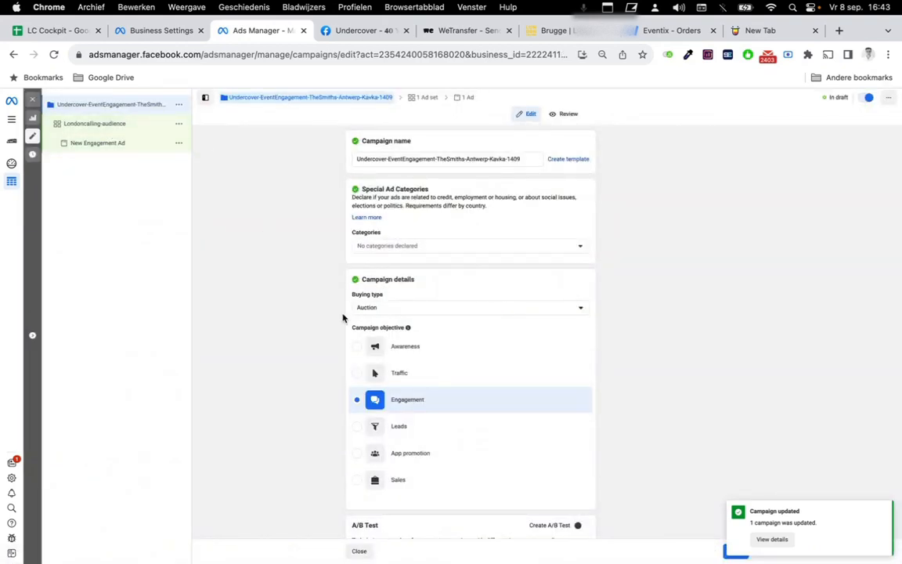
{"action": "left_click", "coordinate": [111, 126]}
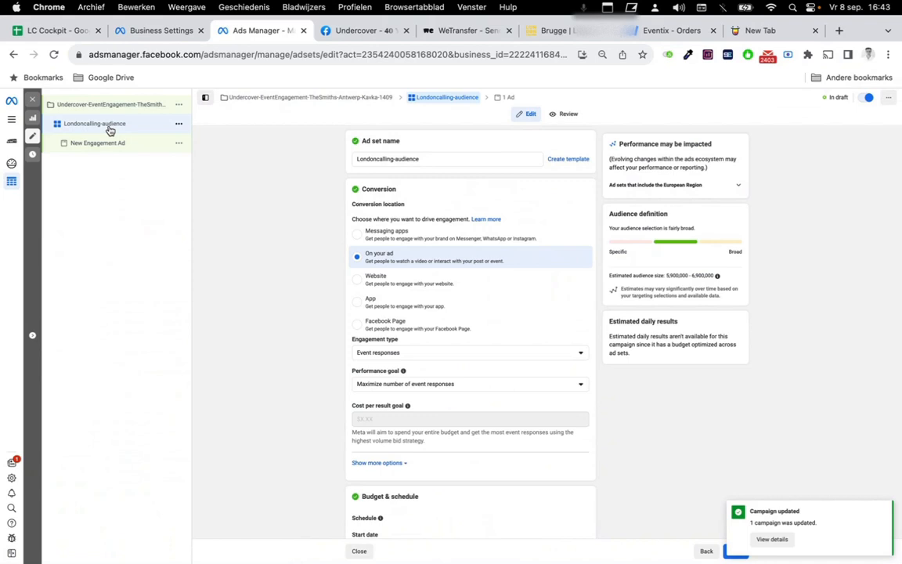
{"action": "scroll", "coordinate": [274, 253], "scroll_direction": "down", "scroll_amount": 5}
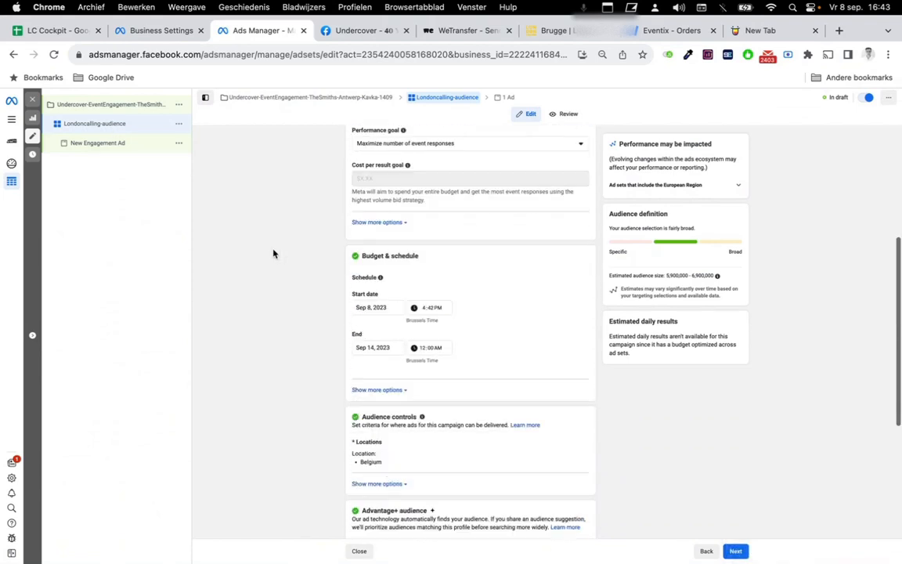
{"action": "scroll", "coordinate": [328, 290], "scroll_direction": "down", "scroll_amount": 2}
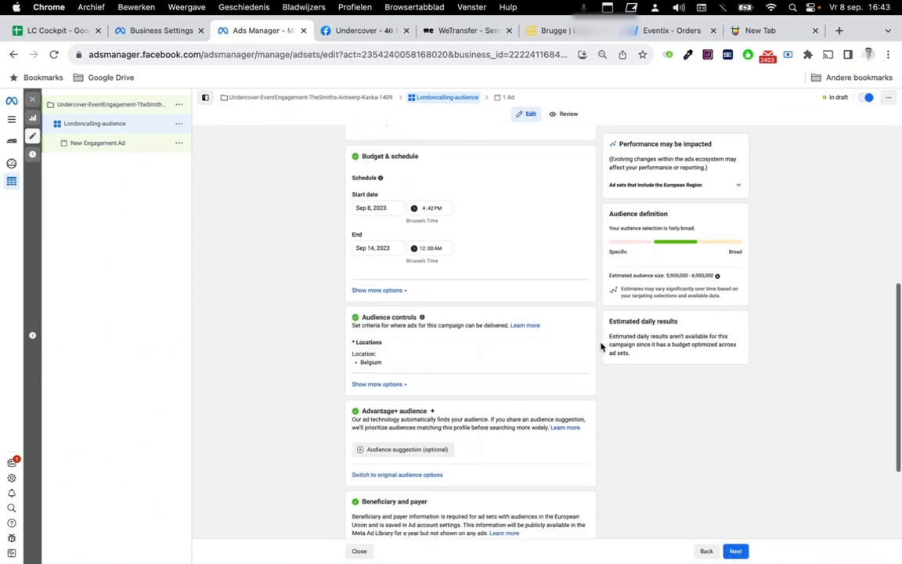
Change the ad set's location to Antwerp, Flemish Region, Belgium, with a radius of 10 mi.
{"action": "left_click", "coordinate": [576, 347]}
{"action": "left_click", "coordinate": [451, 405]}
{"action": "type", "text": "antwerp"}
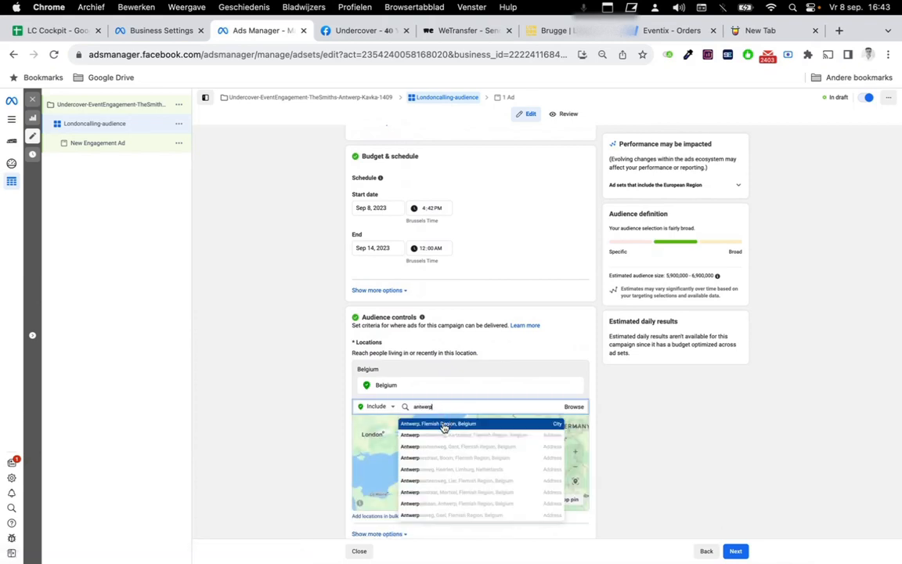
{"action": "left_click", "coordinate": [446, 424]}
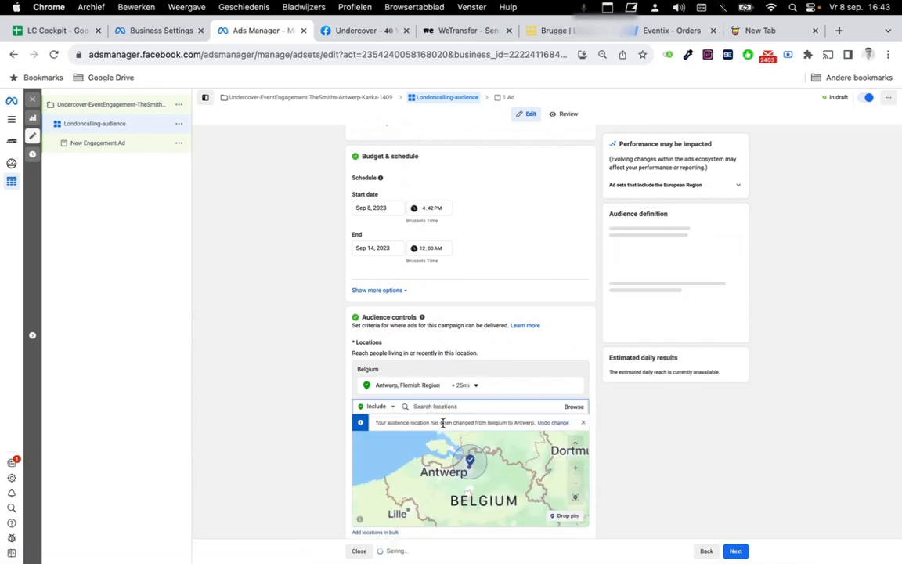
{"action": "left_click", "coordinate": [476, 385]}
{"action": "left_click_drag", "start_coordinate": [475, 445], "coordinate": [436, 441]}
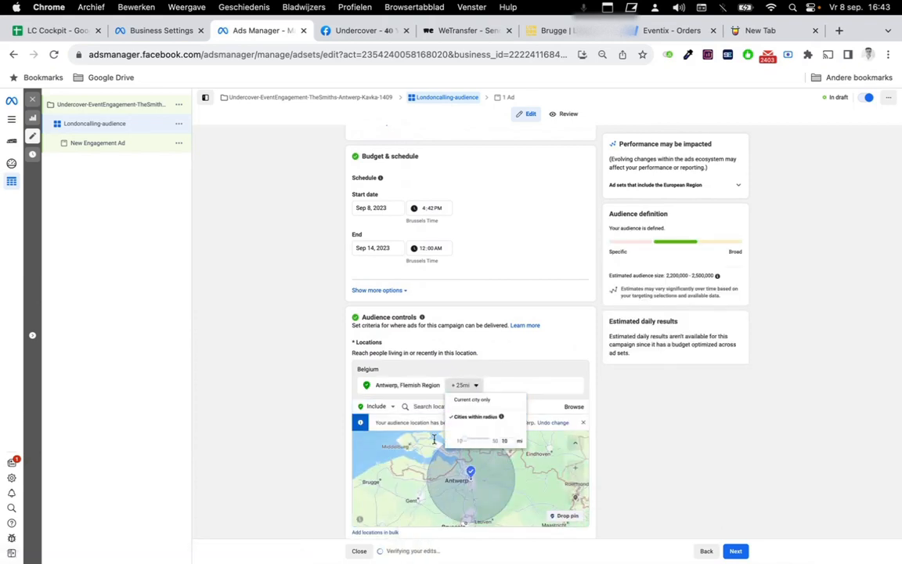
{"action": "left_click", "coordinate": [290, 427]}
Switch to the original audience options and include the customer lists LC Antwerpen mailing list and LCAntwerpenmailinglist.csv as custom audiences.
{"action": "scroll", "coordinate": [290, 426], "scroll_direction": "down", "scroll_amount": 5}
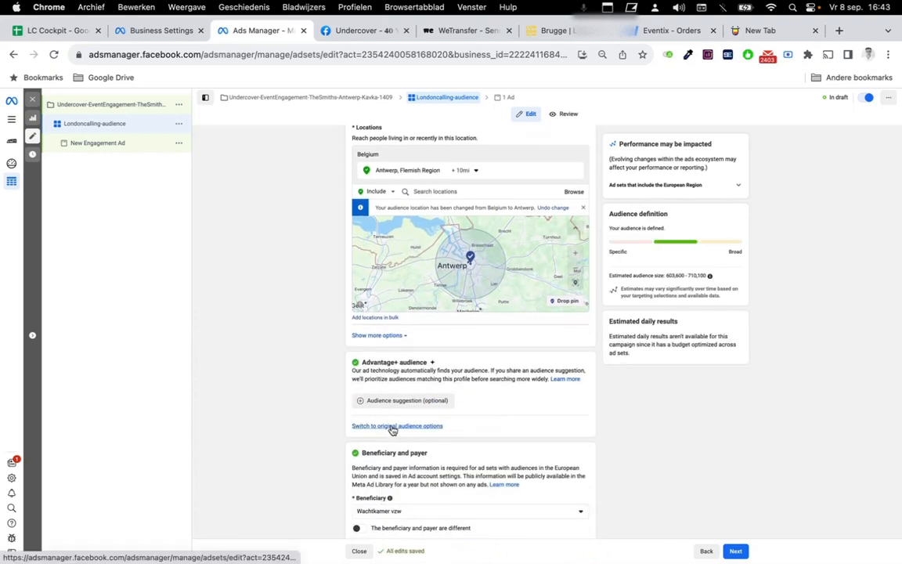
{"action": "left_click", "coordinate": [392, 426]}
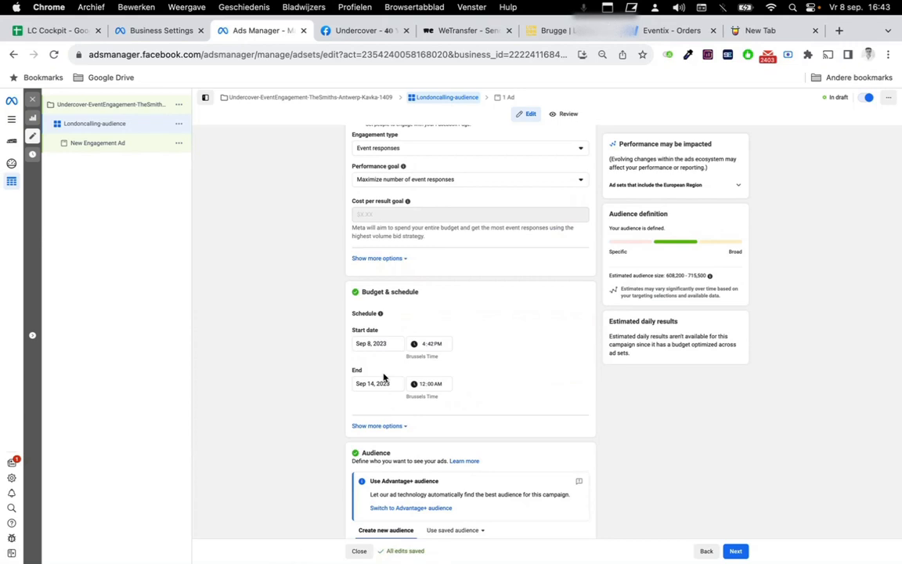
{"action": "scroll", "coordinate": [384, 376], "scroll_direction": "down", "scroll_amount": 2}
{"action": "scroll", "coordinate": [385, 338], "scroll_direction": "down", "scroll_amount": 5}
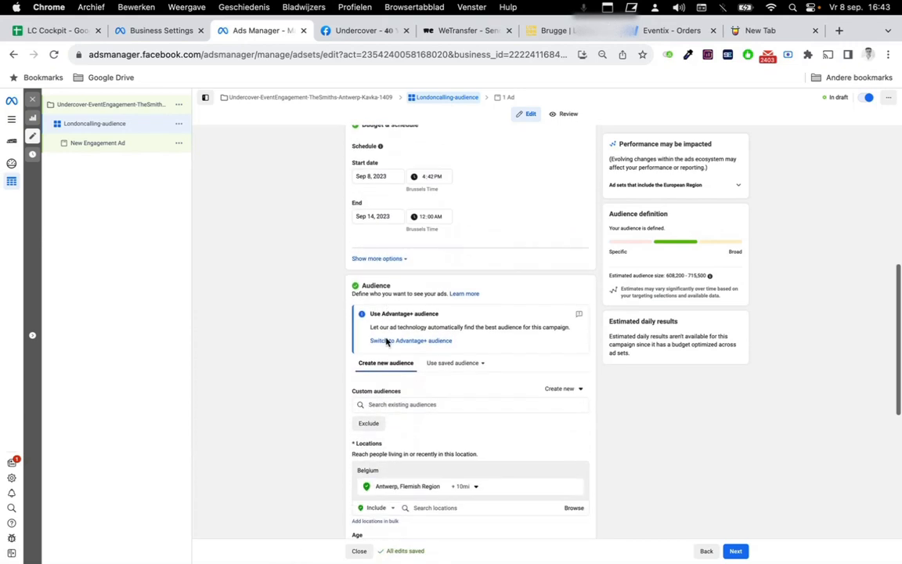
{"action": "left_click", "coordinate": [370, 337]}
{"action": "type", "text": "lc"}
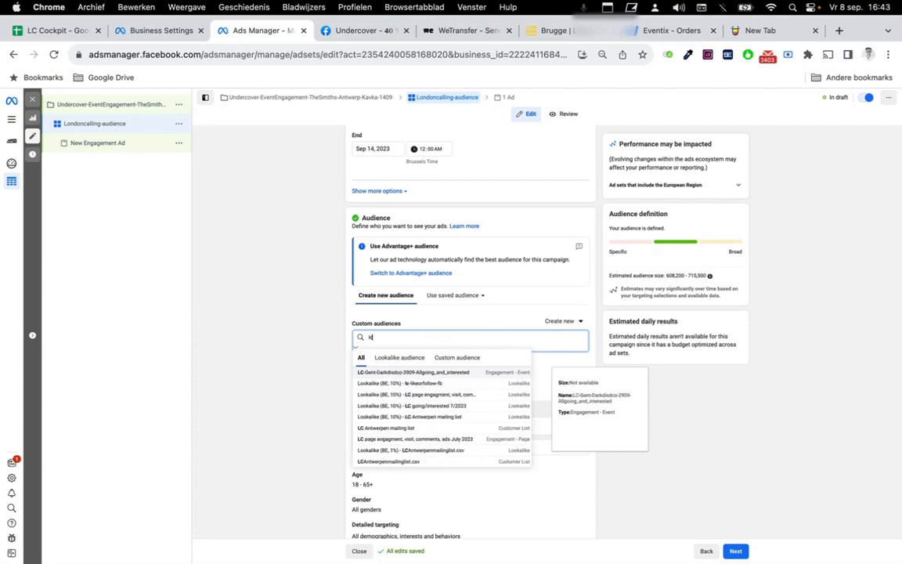
{"action": "left_click", "coordinate": [422, 429]}
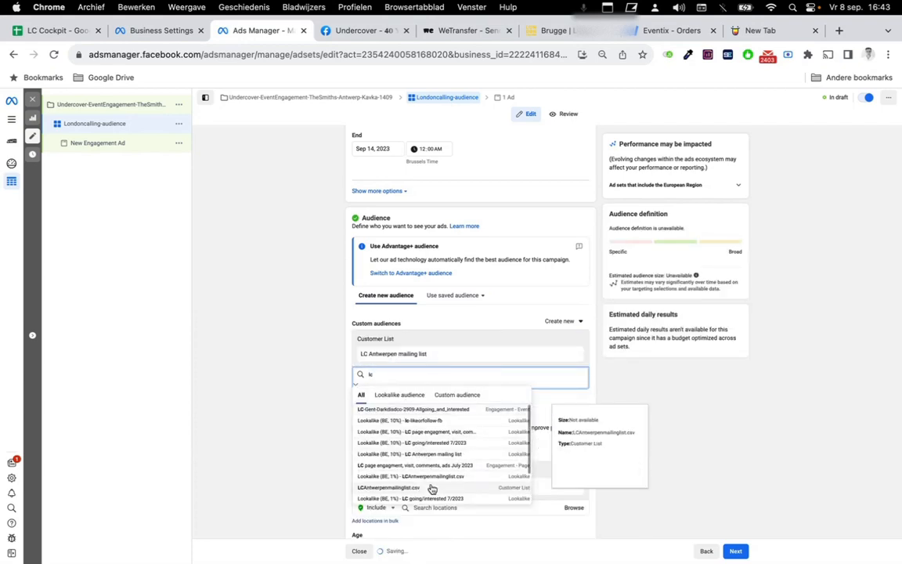
{"action": "left_click", "coordinate": [429, 485]}
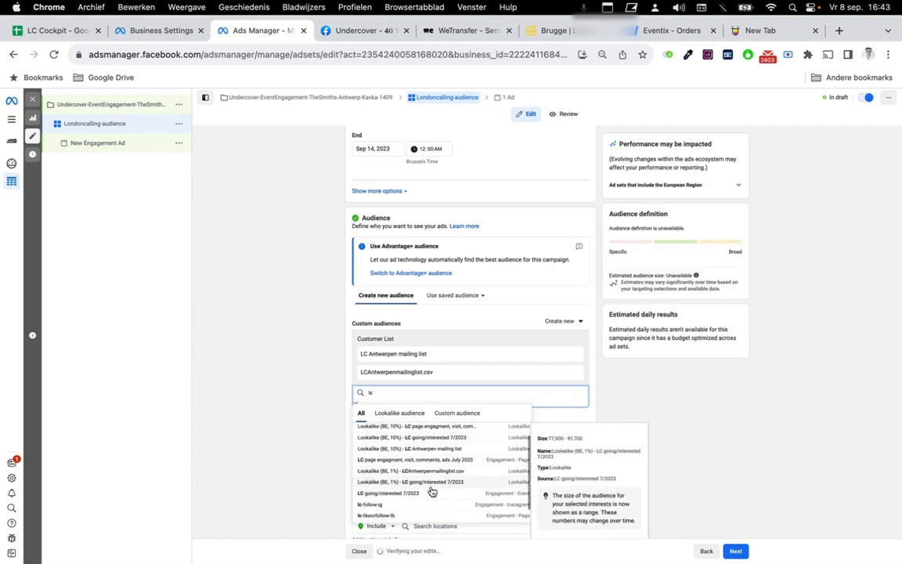
Include the event engagement audiences Londoncalling-Allevents-080923-allgoing_and_intere and Undercover-Allevents-0809-allgoing_and_interested in the custom audiences.
{"action": "scroll", "coordinate": [431, 491], "scroll_direction": "down", "scroll_amount": 1}
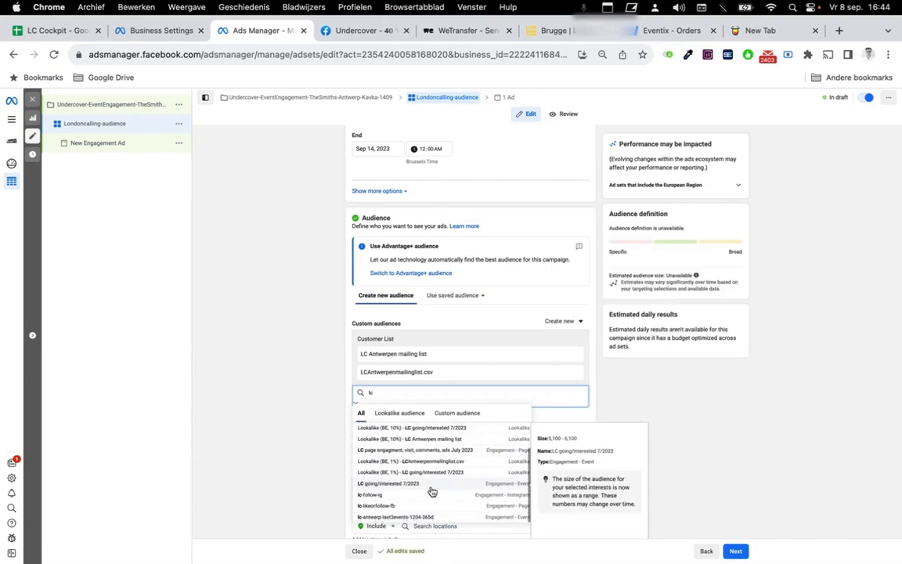
{"action": "scroll", "coordinate": [431, 491], "scroll_direction": "up", "scroll_amount": 3}
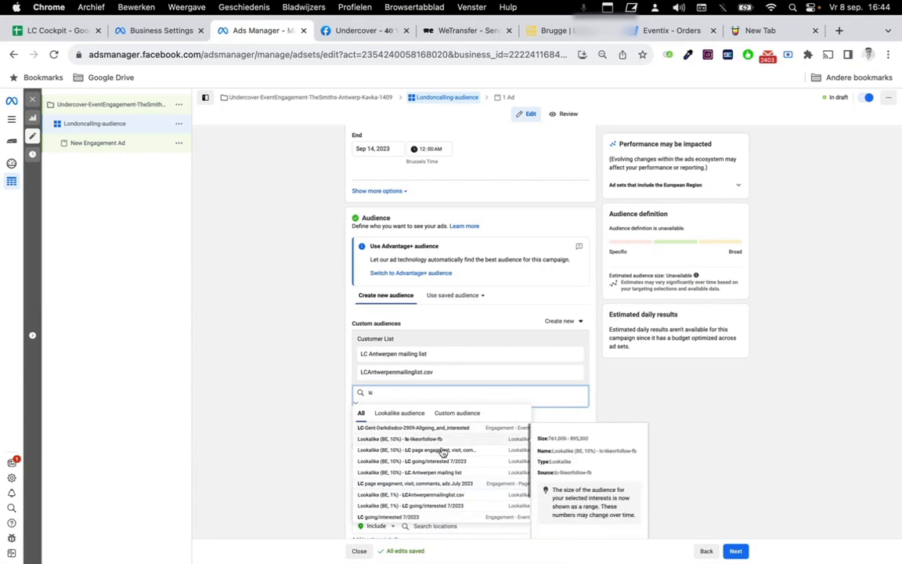
{"action": "left_click", "coordinate": [646, 402]}
{"action": "left_click", "coordinate": [469, 391]}
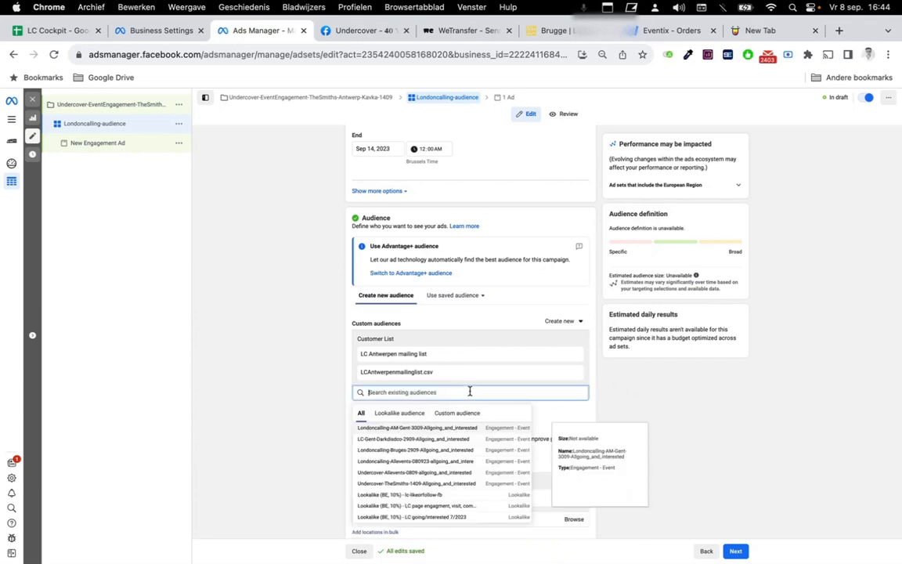
{"action": "left_click", "coordinate": [473, 467]}
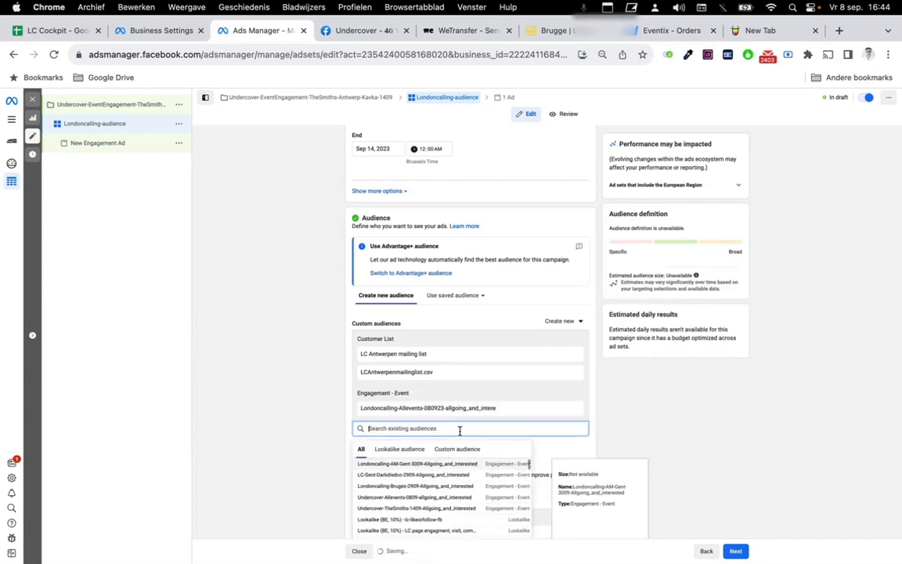
{"action": "type", "text": "undercover"}
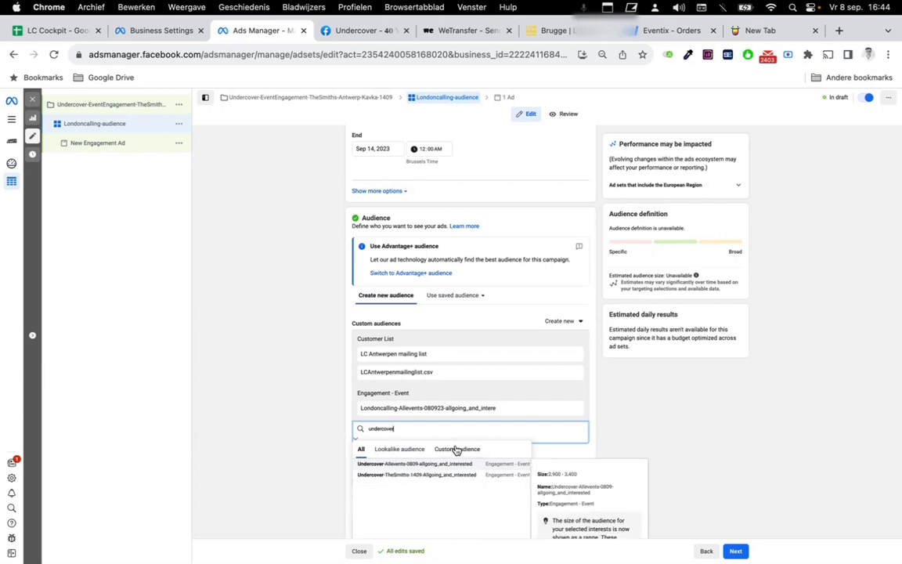
{"action": "left_click", "coordinate": [462, 467]}
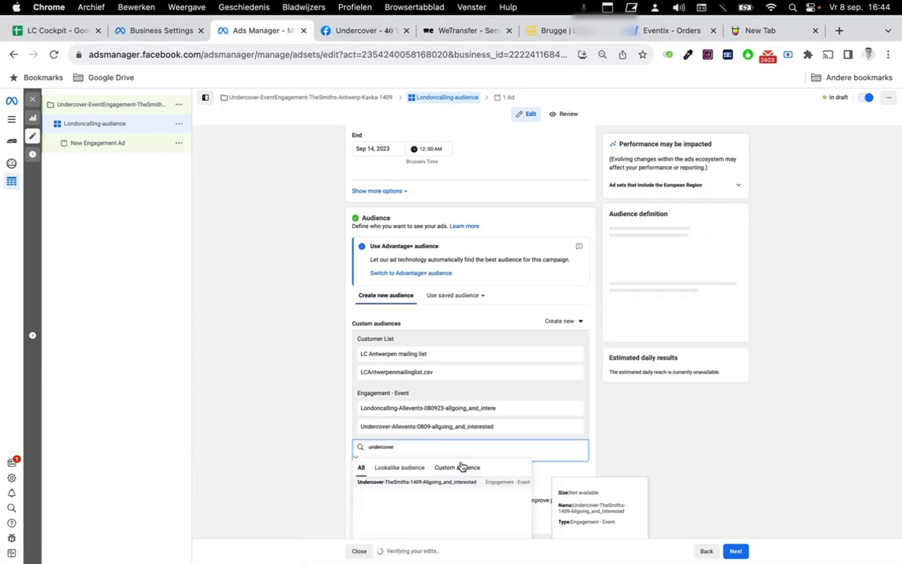
{"action": "left_click", "coordinate": [304, 444]}
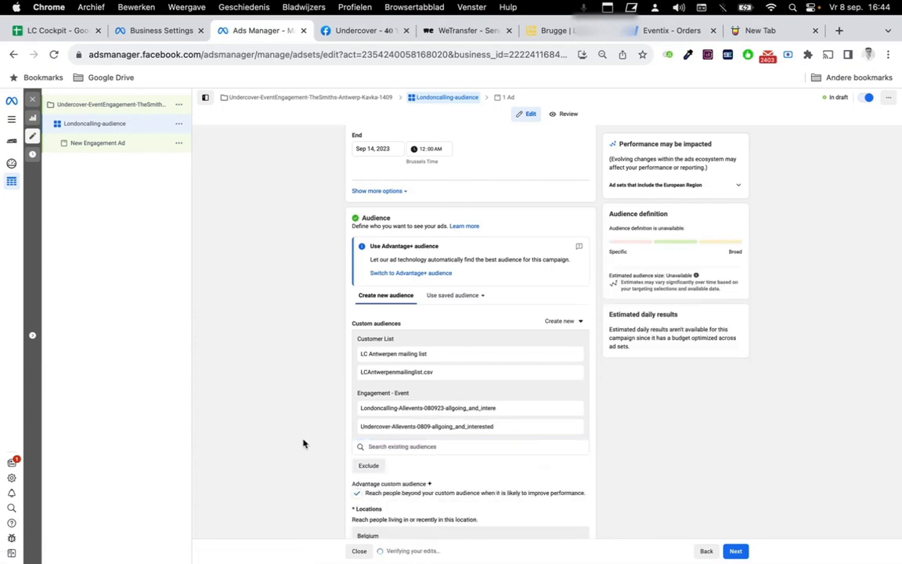
{"action": "scroll", "coordinate": [279, 428], "scroll_direction": "down", "scroll_amount": 2}
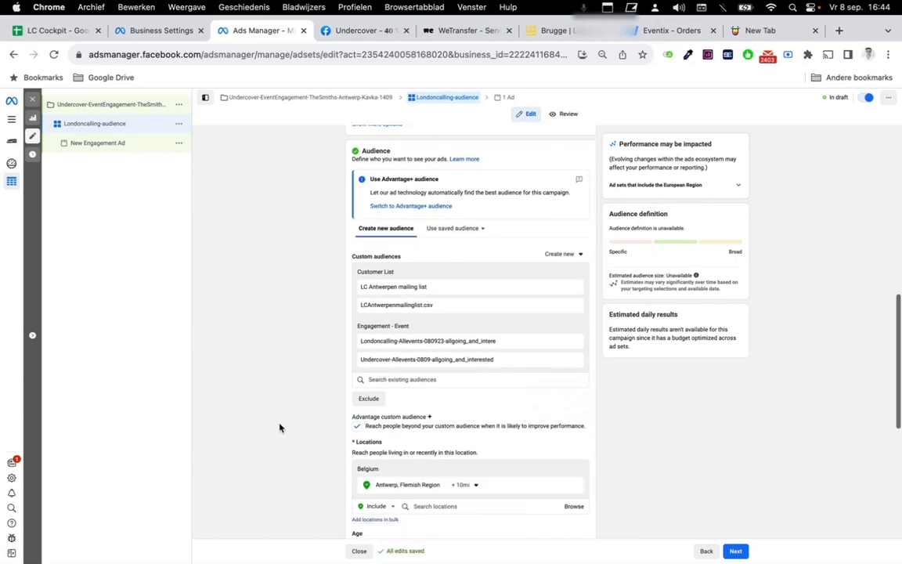
{"action": "scroll", "coordinate": [279, 428], "scroll_direction": "down", "scroll_amount": 2}
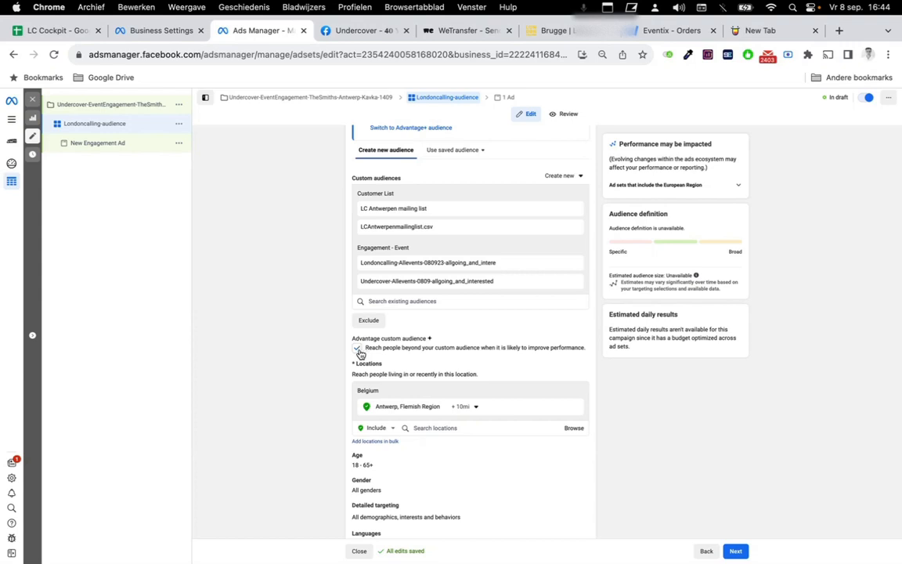
{"action": "scroll", "coordinate": [359, 354], "scroll_direction": "down", "scroll_amount": 1}
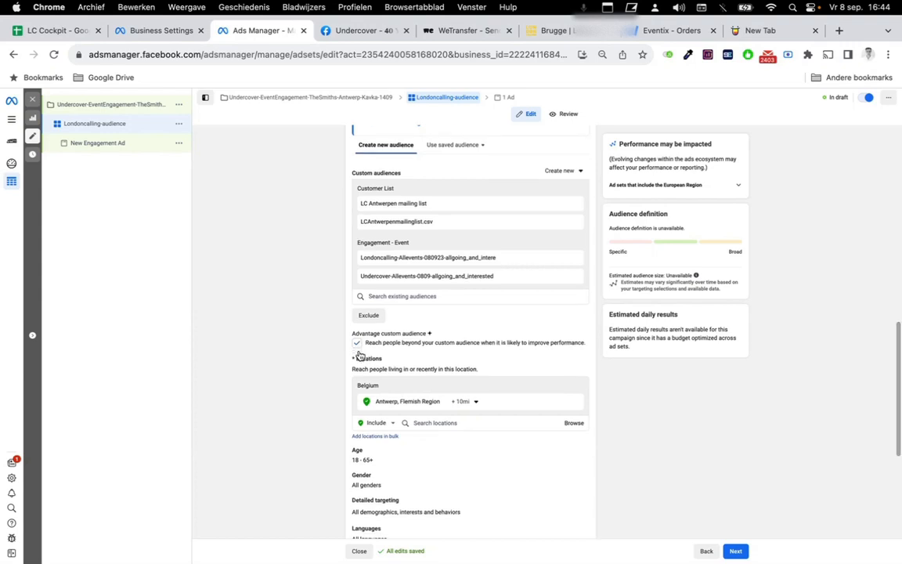
{"action": "left_click", "coordinate": [357, 344]}
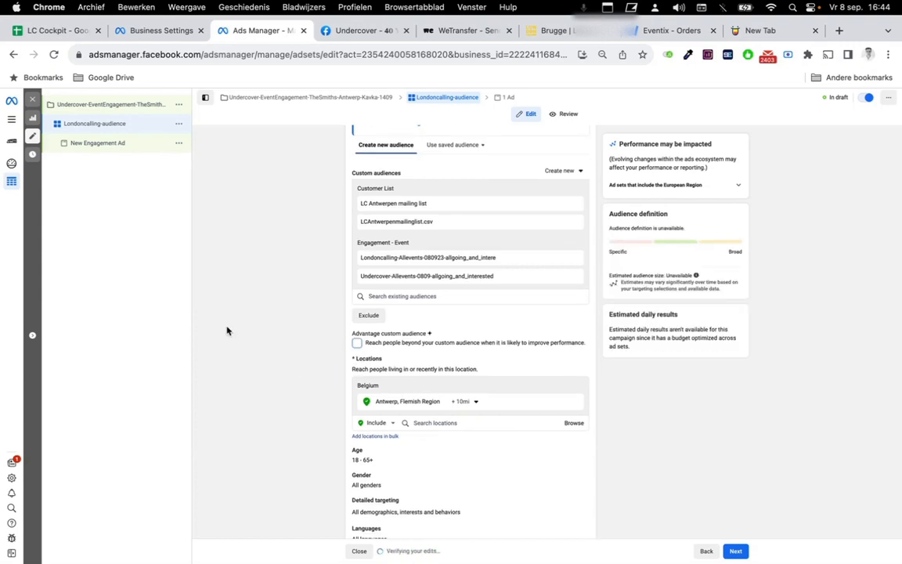
{"action": "scroll", "coordinate": [235, 330], "scroll_direction": "down", "scroll_amount": 5}
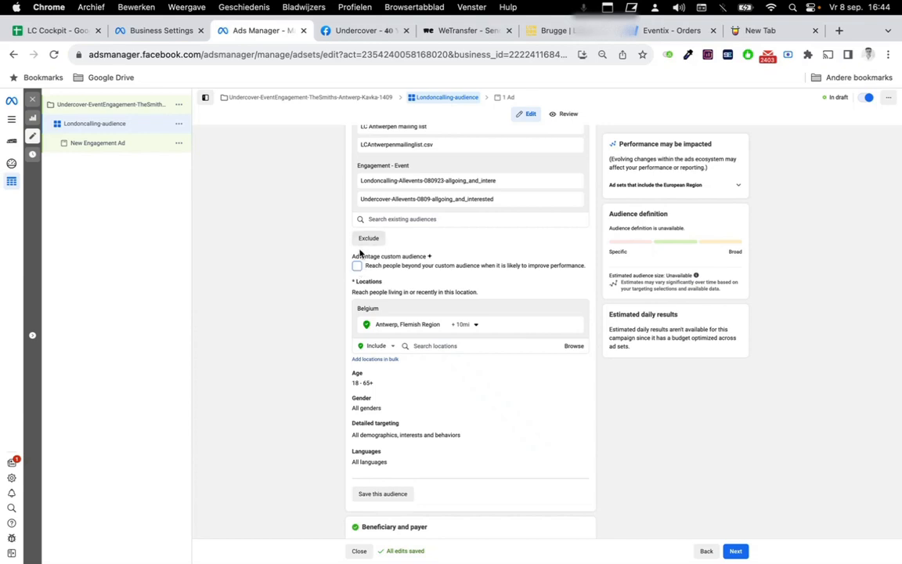
{"action": "scroll", "coordinate": [266, 297], "scroll_direction": "down", "scroll_amount": 3}
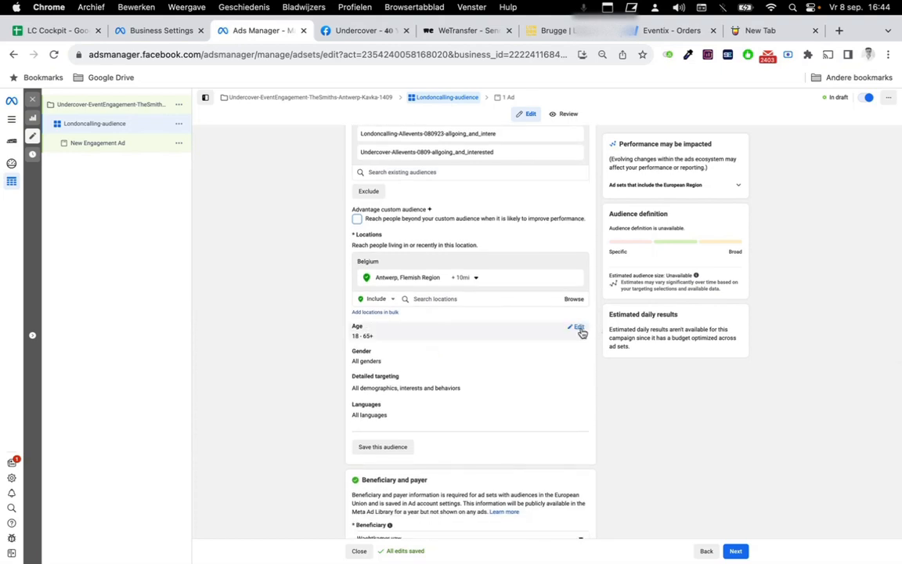
{"action": "left_click", "coordinate": [357, 219]}
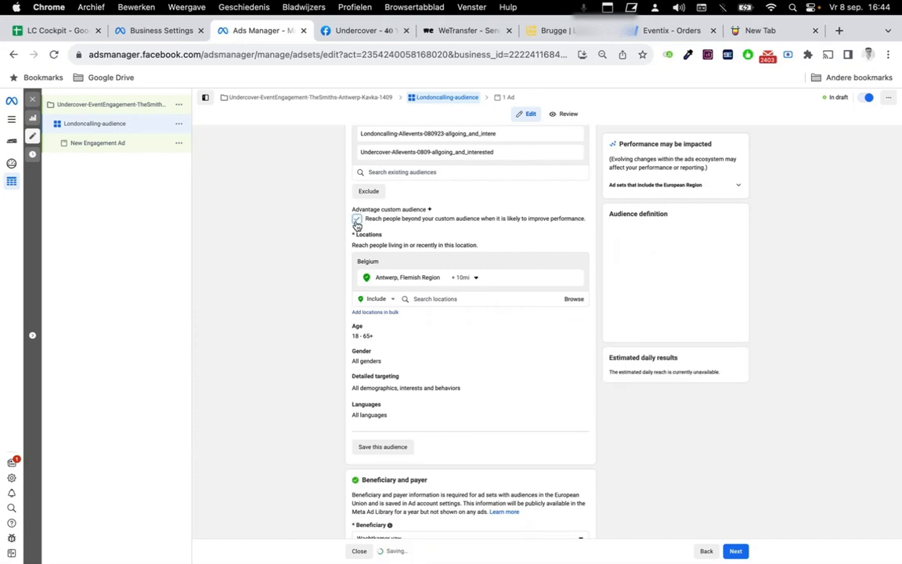
Set the maximum age of the ad set's audience to 40.
{"action": "scroll", "coordinate": [282, 345], "scroll_direction": "down", "scroll_amount": 1}
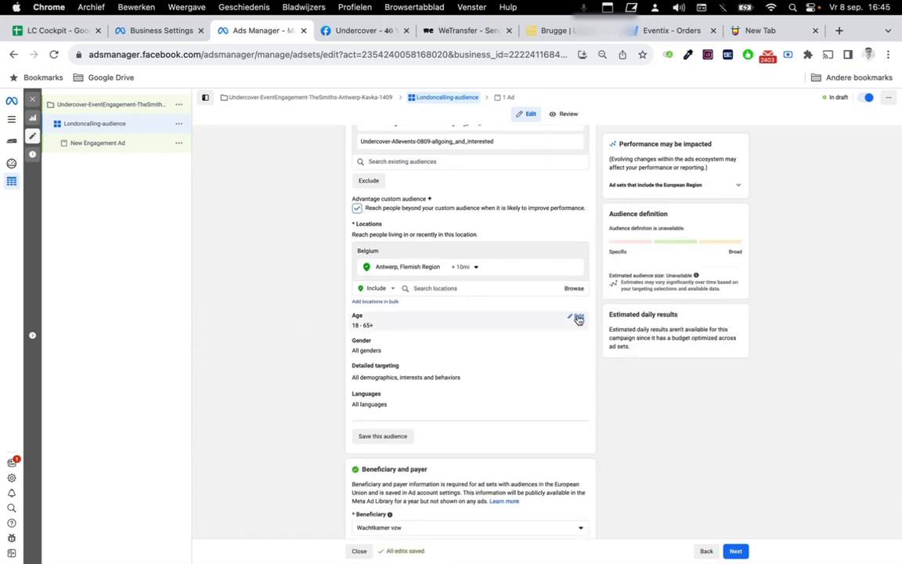
{"action": "left_click", "coordinate": [578, 318]}
{"action": "left_click", "coordinate": [402, 330]}
{"action": "scroll", "coordinate": [421, 381], "scroll_direction": "up", "scroll_amount": 1}
{"action": "scroll", "coordinate": [421, 381], "scroll_direction": "up", "scroll_amount": 6}
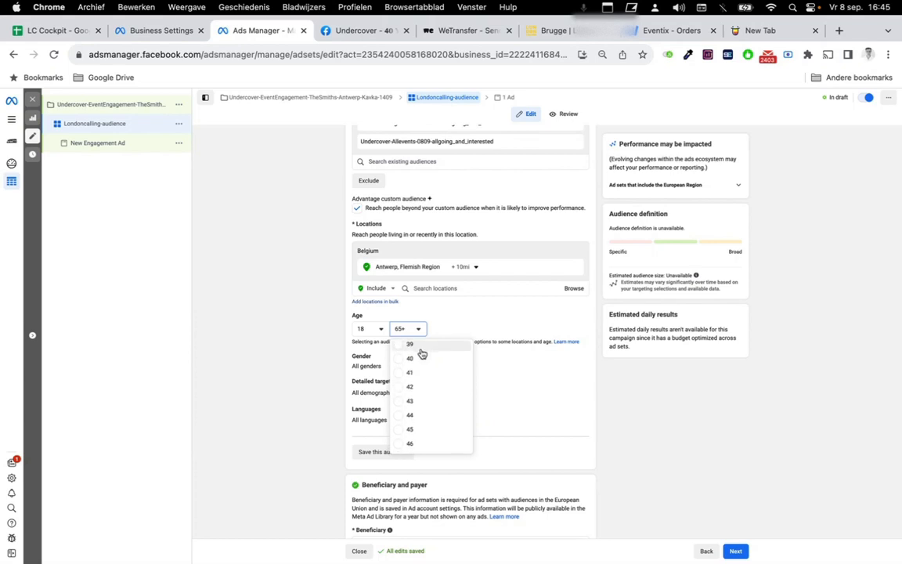
{"action": "left_click", "coordinate": [417, 360]}
Open the engagement ad under the Londoncalling-audience ad set and rename it Static-1.
{"action": "scroll", "coordinate": [306, 340], "scroll_direction": "down", "scroll_amount": 1}
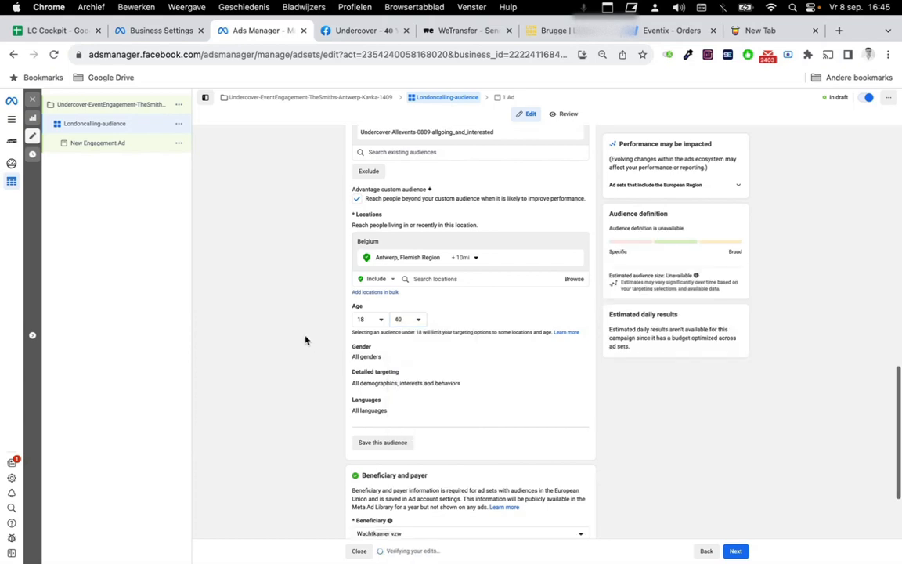
{"action": "scroll", "coordinate": [305, 340], "scroll_direction": "down", "scroll_amount": 3}
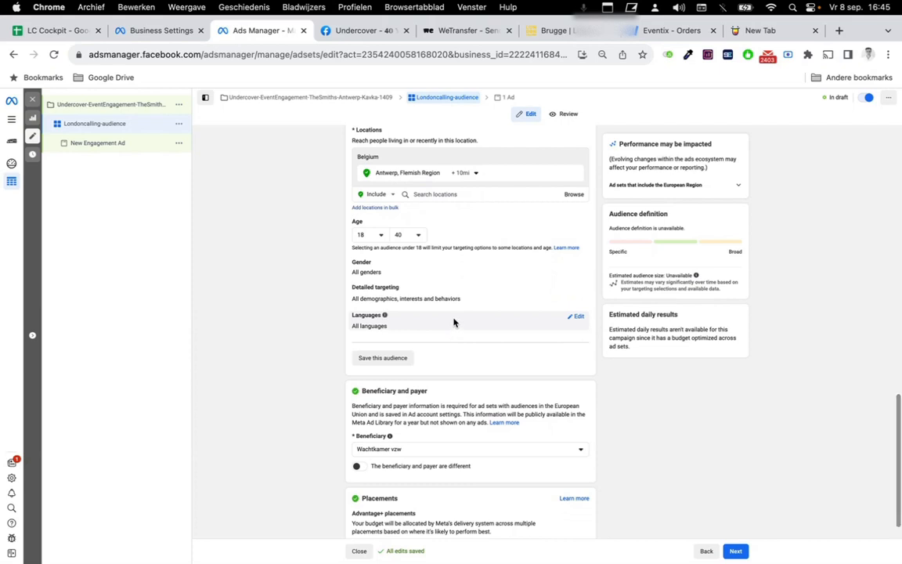
{"action": "scroll", "coordinate": [453, 322], "scroll_direction": "down", "scroll_amount": 1}
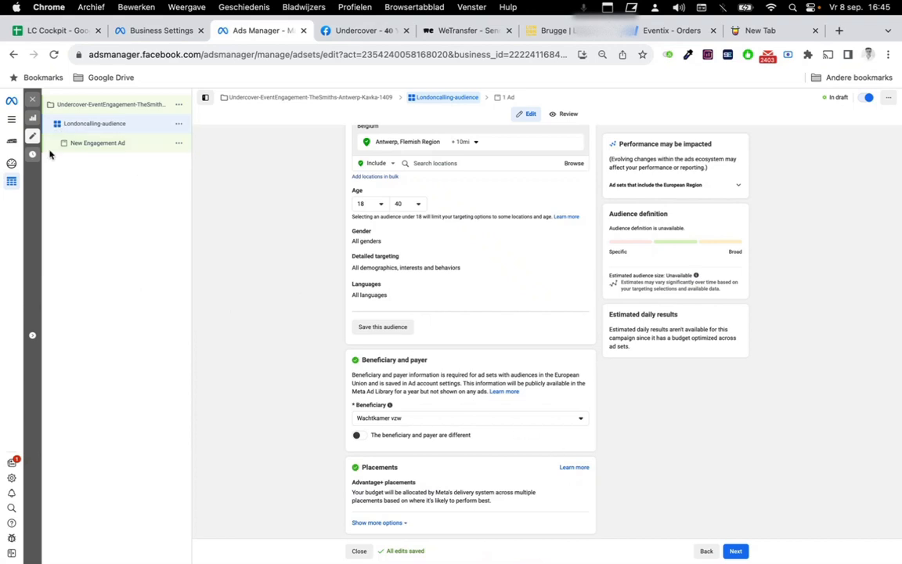
{"action": "left_click", "coordinate": [90, 152]}
{"action": "triple_click", "coordinate": [427, 158]}
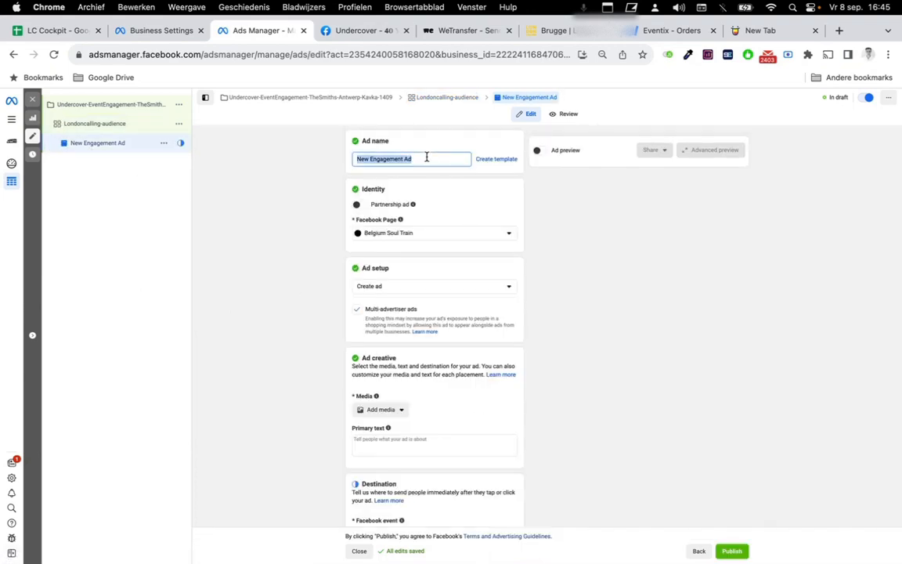
{"action": "type", "text": "S"}
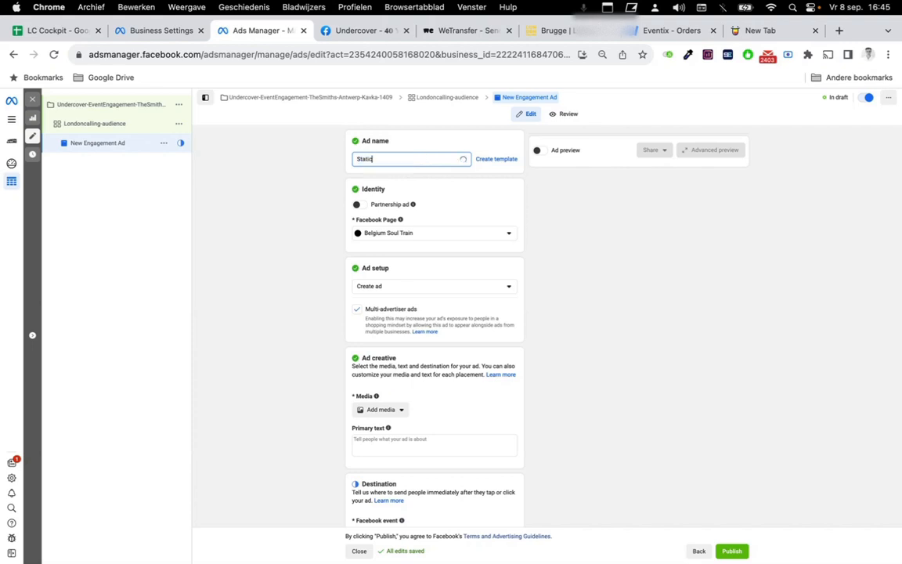
{"action": "type", "text": "tatic-1"}
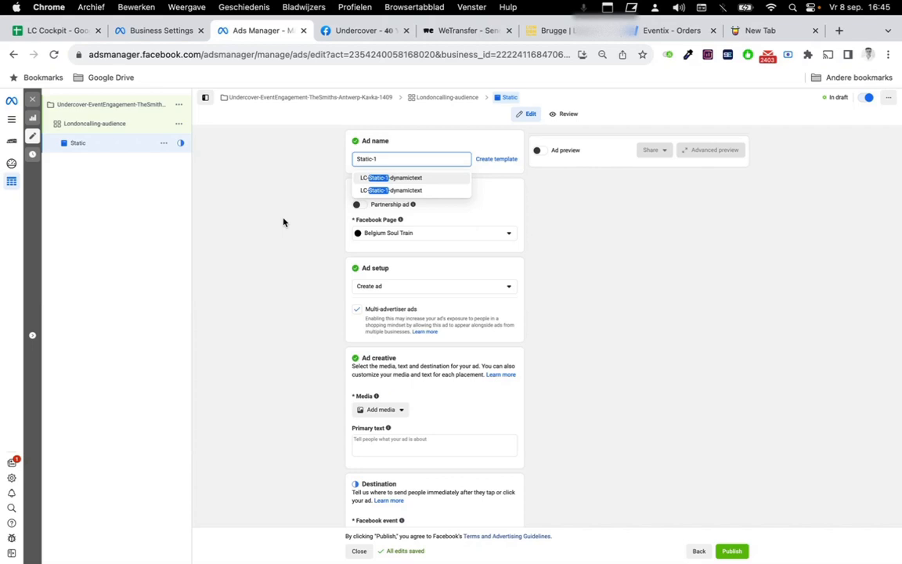
{"action": "left_click", "coordinate": [290, 218]}
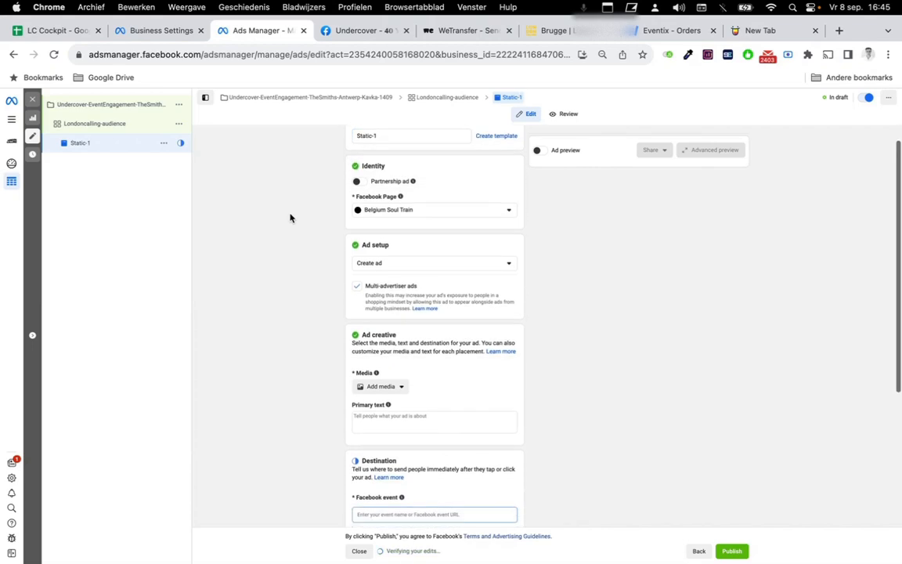
{"action": "left_click", "coordinate": [391, 387]}
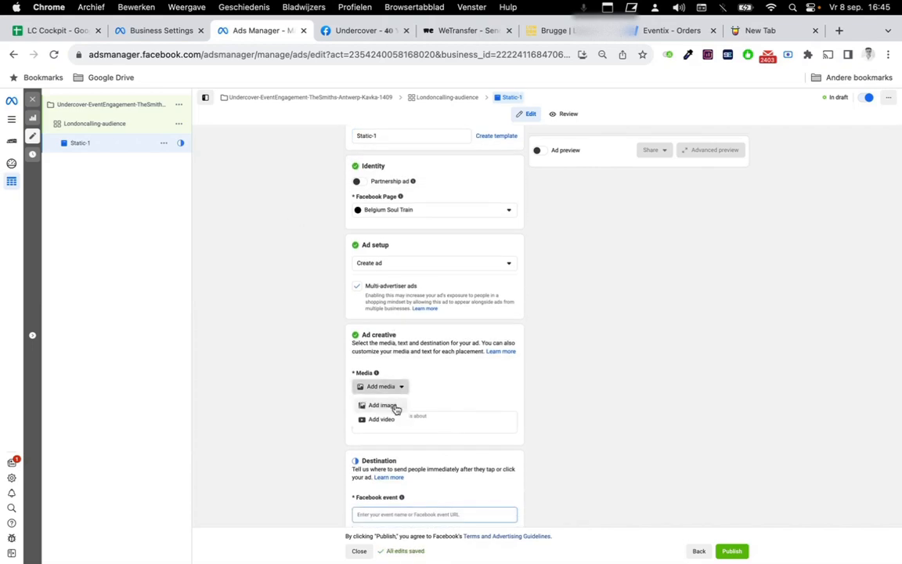
{"action": "left_click", "coordinate": [396, 406]}
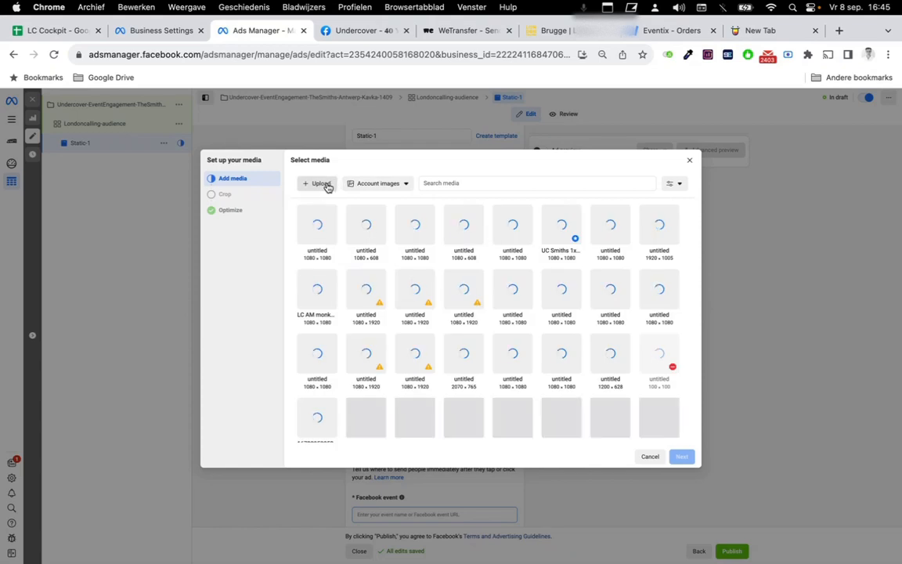
{"action": "left_click", "coordinate": [322, 184]}
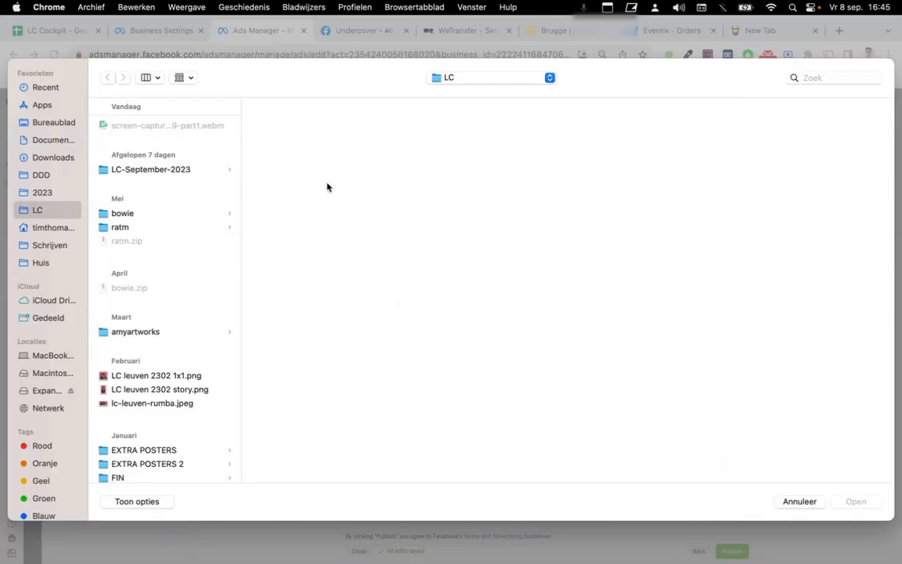
{"action": "left_click", "coordinate": [201, 172]}
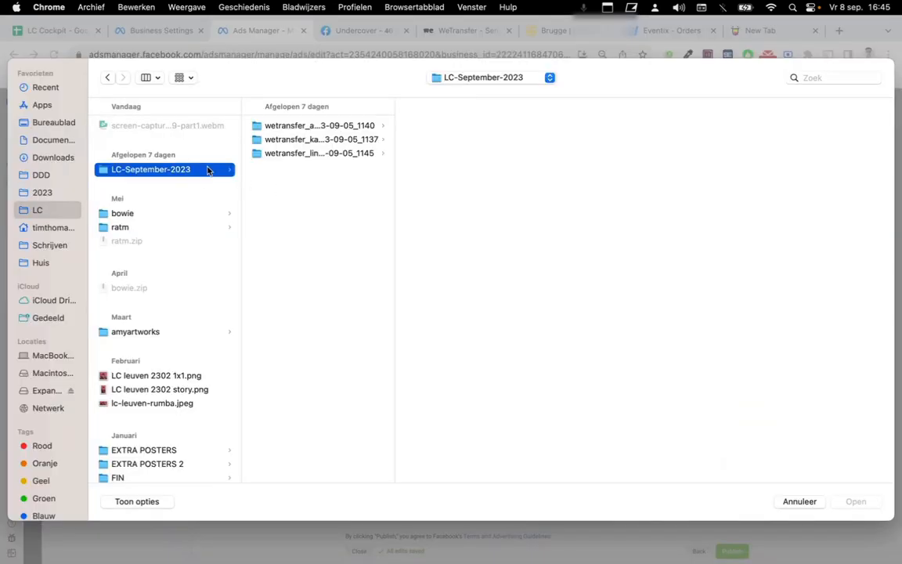
{"action": "left_click", "coordinate": [368, 144]}
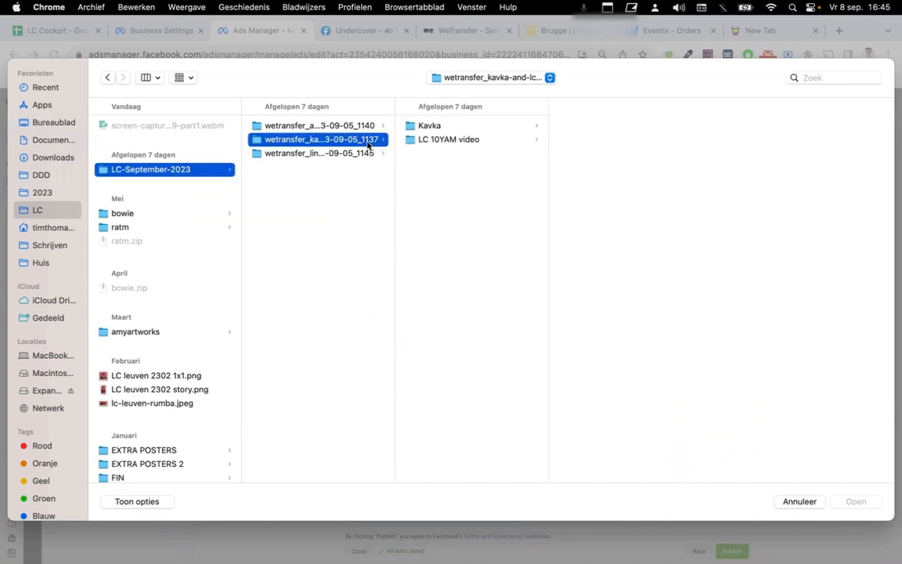
{"action": "left_click", "coordinate": [458, 126]}
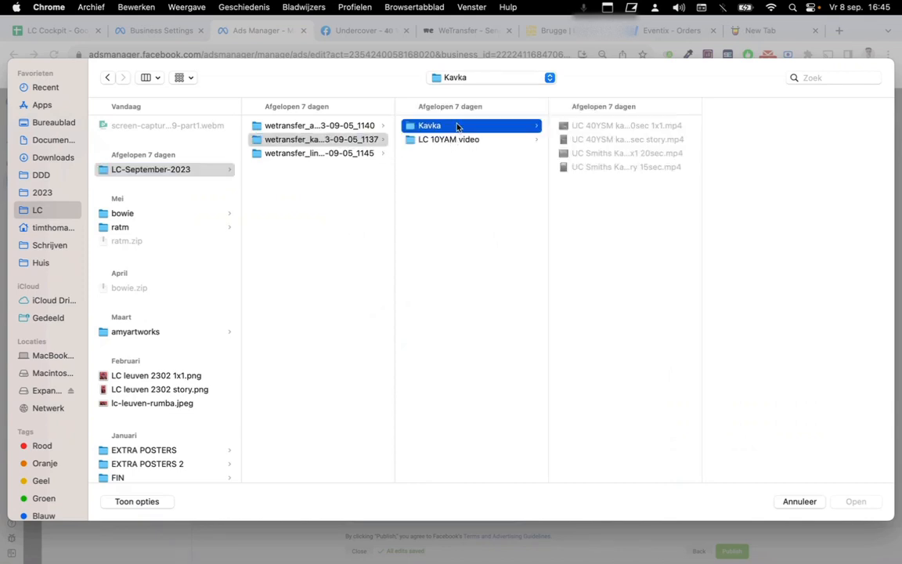
{"action": "left_click", "coordinate": [454, 140]}
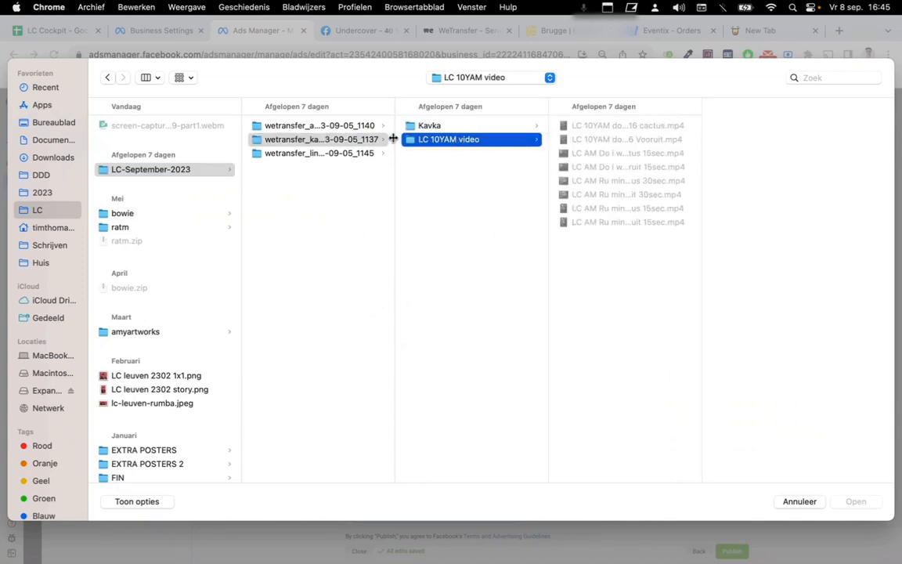
{"action": "left_click_drag", "start_coordinate": [394, 141], "coordinate": [551, 142]}
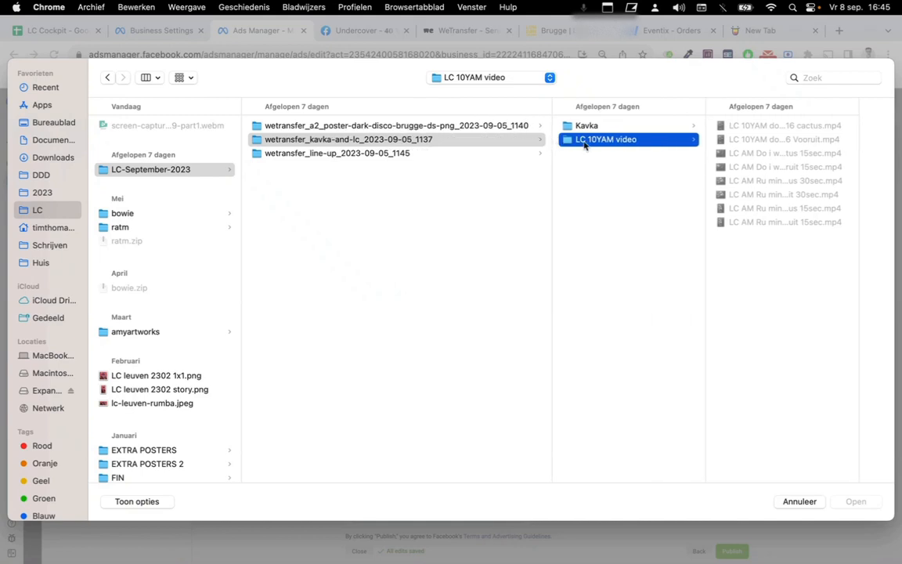
{"action": "left_click", "coordinate": [642, 130]}
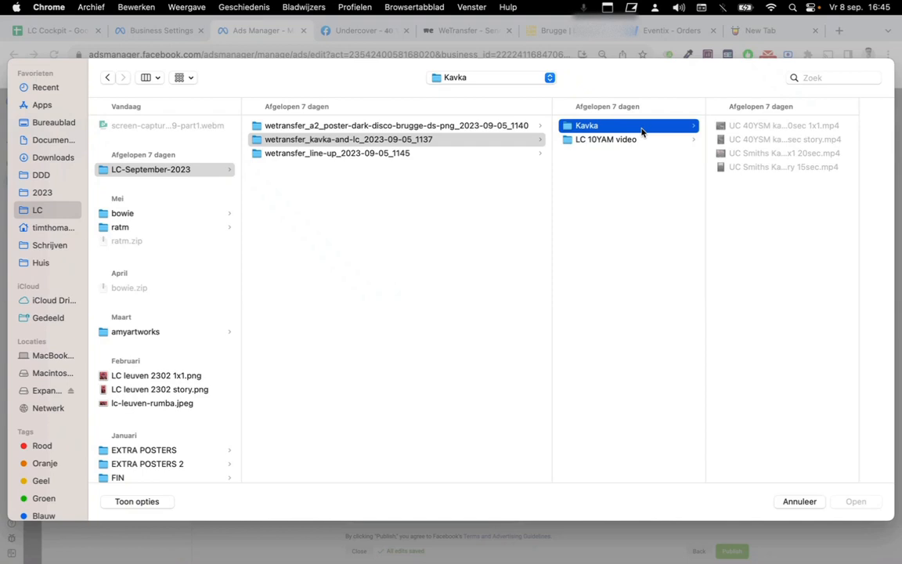
{"action": "left_click", "coordinate": [406, 153]}
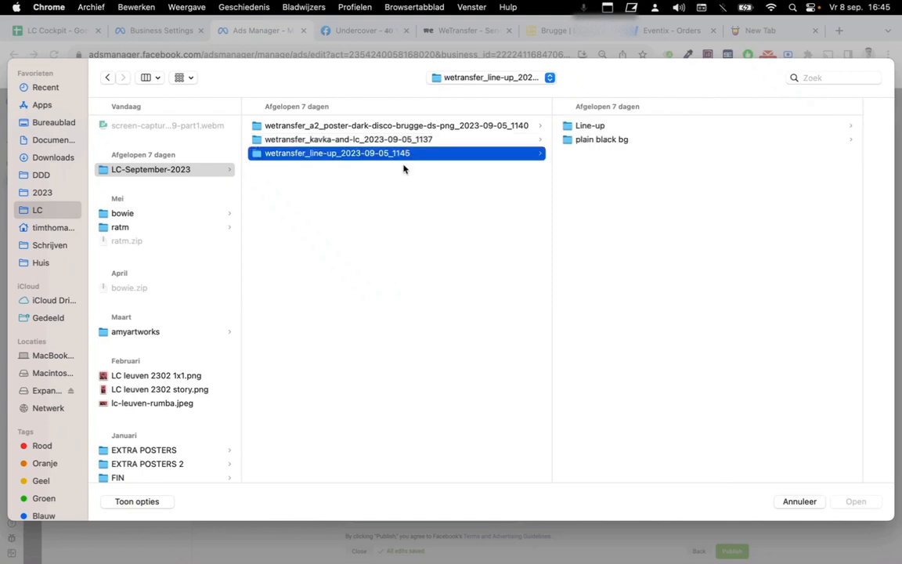
{"action": "left_click", "coordinate": [597, 125]}
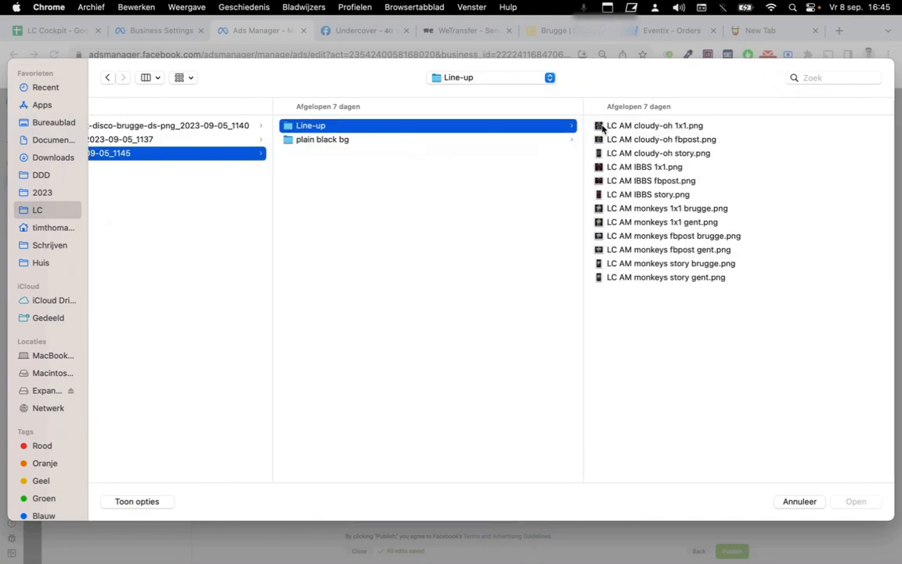
{"action": "scroll", "coordinate": [599, 128], "scroll_direction": "left", "scroll_amount": 5}
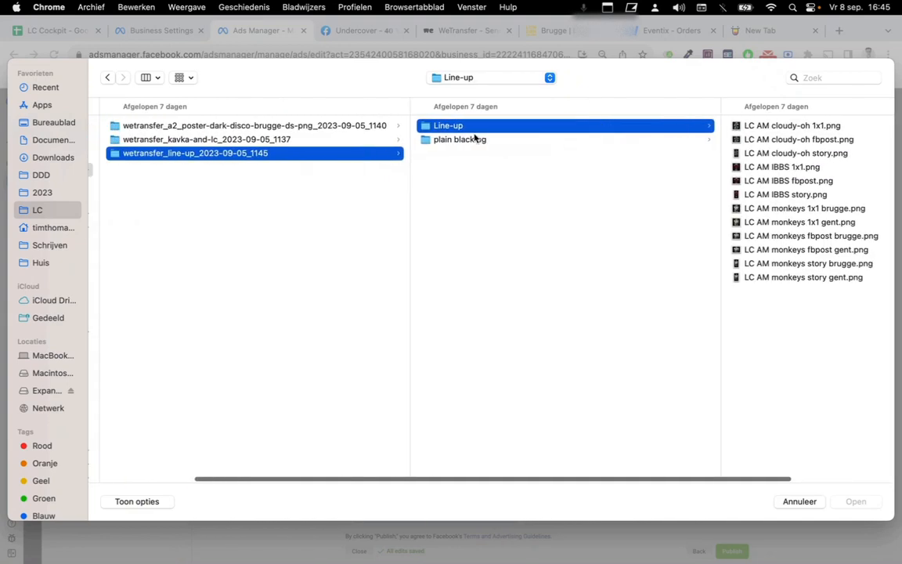
{"action": "left_click", "coordinate": [470, 139]}
{"action": "scroll", "coordinate": [388, 168], "scroll_direction": "left", "scroll_amount": 5}
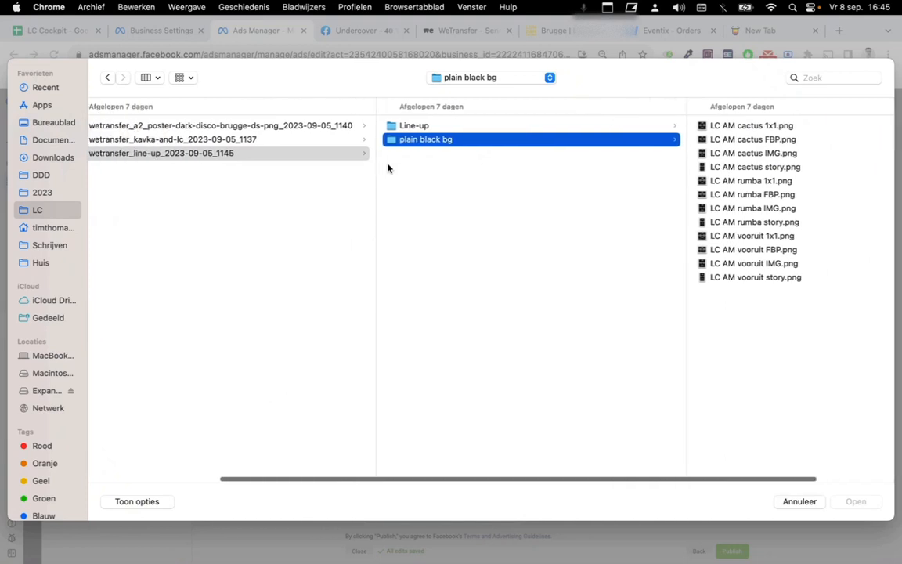
{"action": "left_click", "coordinate": [330, 153]}
{"action": "left_click", "coordinate": [278, 129]}
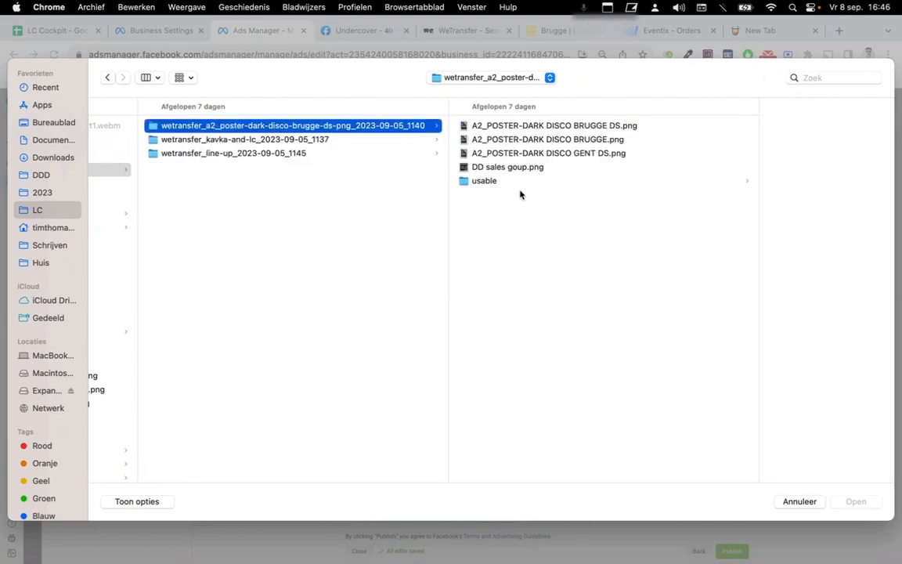
{"action": "left_click", "coordinate": [510, 183]}
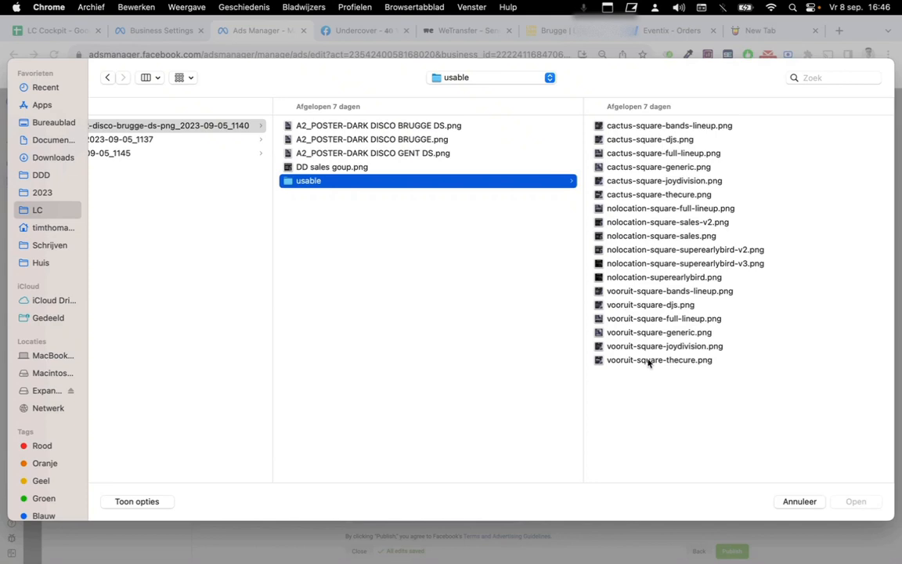
{"action": "left_click", "coordinate": [666, 292]}
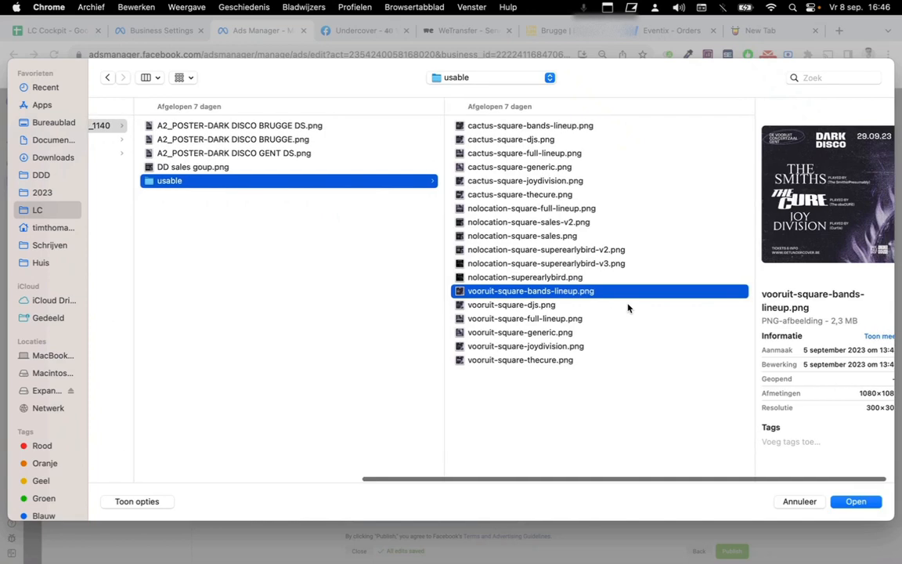
{"action": "scroll", "coordinate": [628, 308], "scroll_direction": "left", "scroll_amount": 3}
{"action": "scroll", "coordinate": [628, 308], "scroll_direction": "left", "scroll_amount": 5}
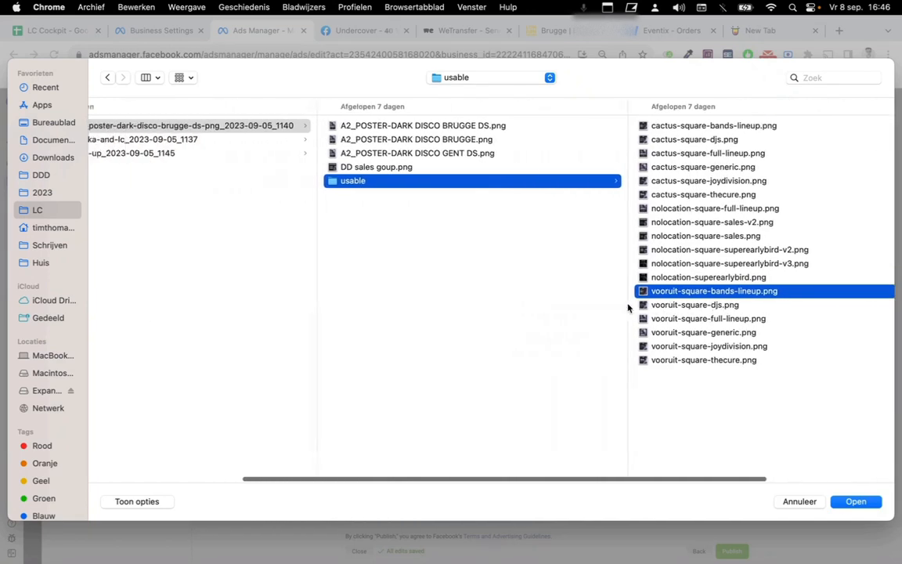
{"action": "left_click", "coordinate": [211, 139]}
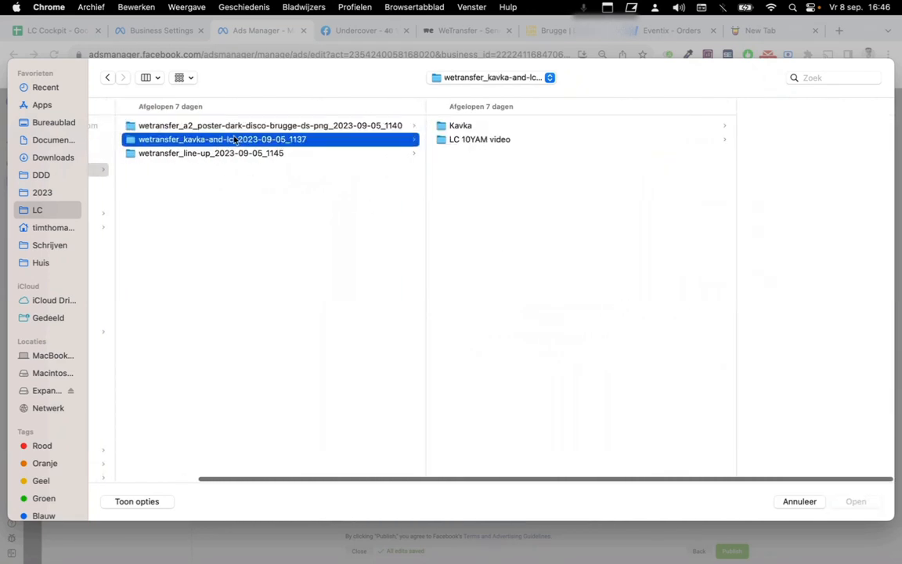
{"action": "left_click", "coordinate": [500, 126]}
{"action": "key", "text": "Down"}
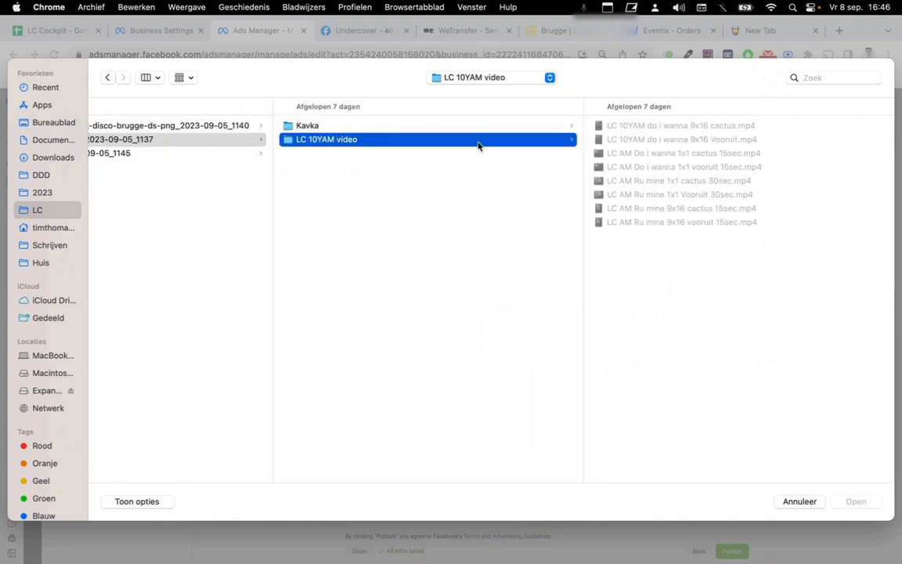
{"action": "left_click", "coordinate": [800, 505]}
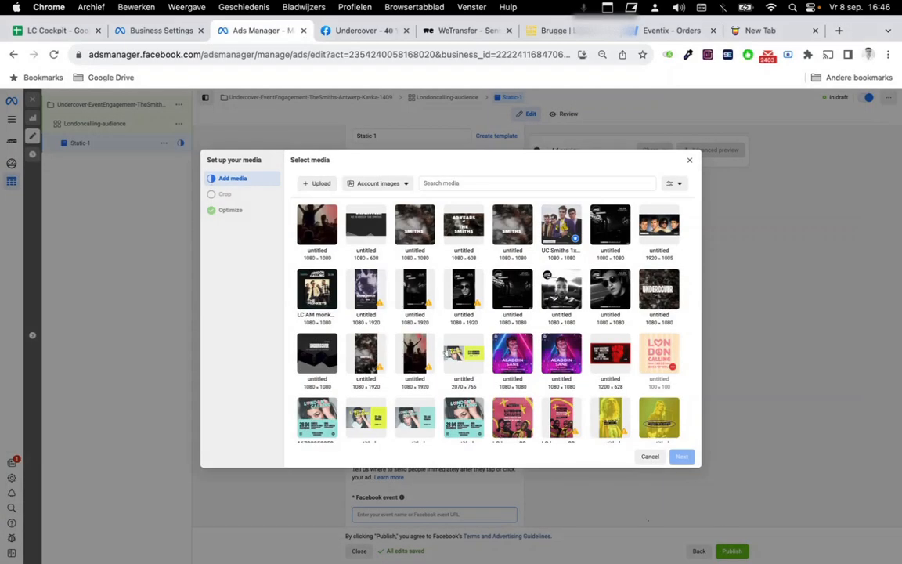
{"action": "left_click", "coordinate": [687, 161]}
Rename the ad under the Londoncalling-audience ad set as Video-1.
{"action": "scroll", "coordinate": [382, 228], "scroll_direction": "up", "scroll_amount": 1}
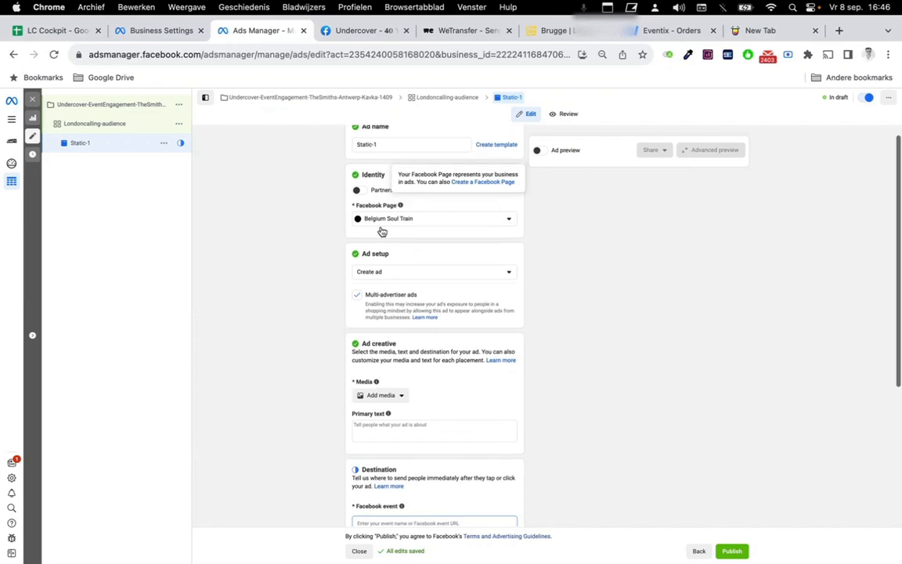
{"action": "double_click", "coordinate": [364, 160]}
{"action": "type", "text": "Video-1"}
{"action": "scroll", "coordinate": [424, 301], "scroll_direction": "down", "scroll_amount": 1}
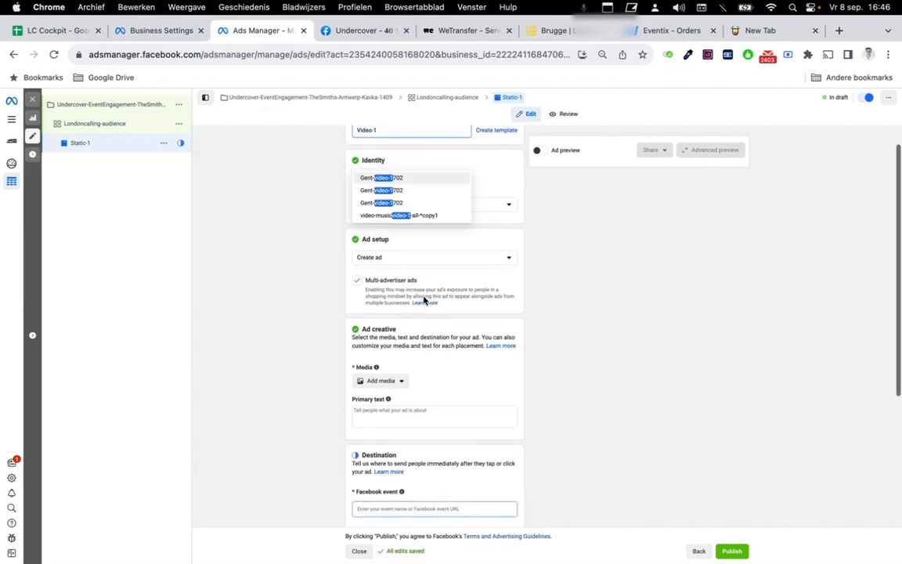
{"action": "left_click", "coordinate": [306, 290]}
Start a video upload for the ad's media and open the Kavka folder within LC-September-2023's wetransfer_kavka-and-lc_2023-09-05_1137.
{"action": "left_click", "coordinate": [377, 382]}
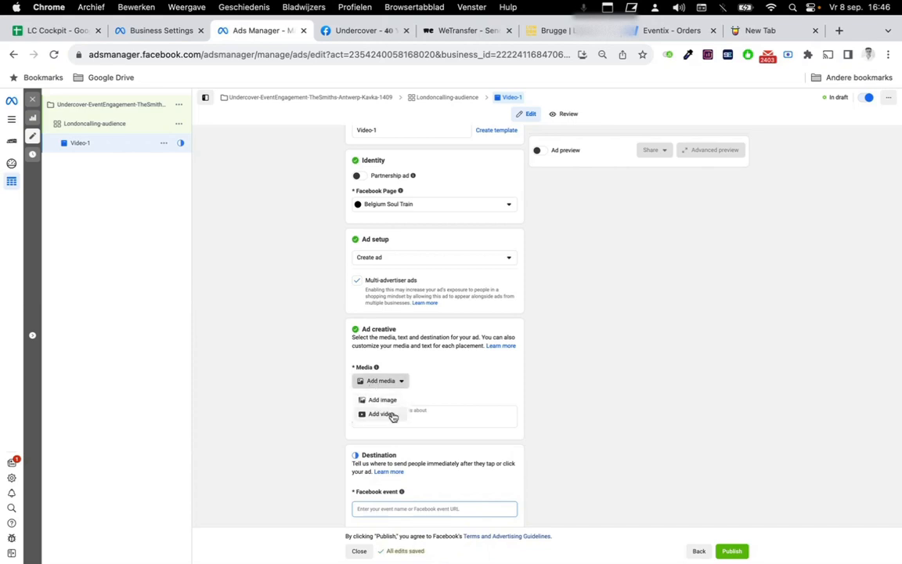
{"action": "left_click", "coordinate": [392, 415]}
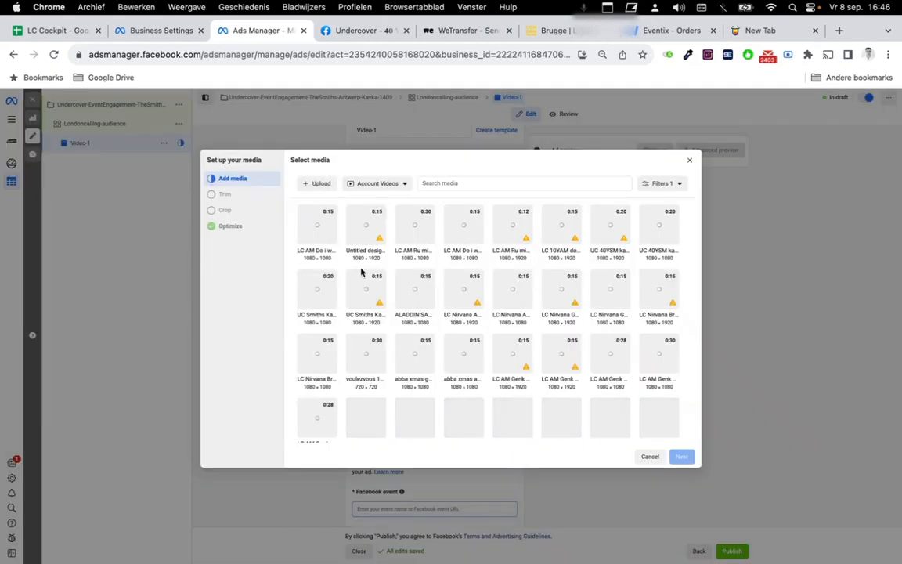
{"action": "left_click", "coordinate": [321, 183]}
{"action": "left_click", "coordinate": [136, 168]}
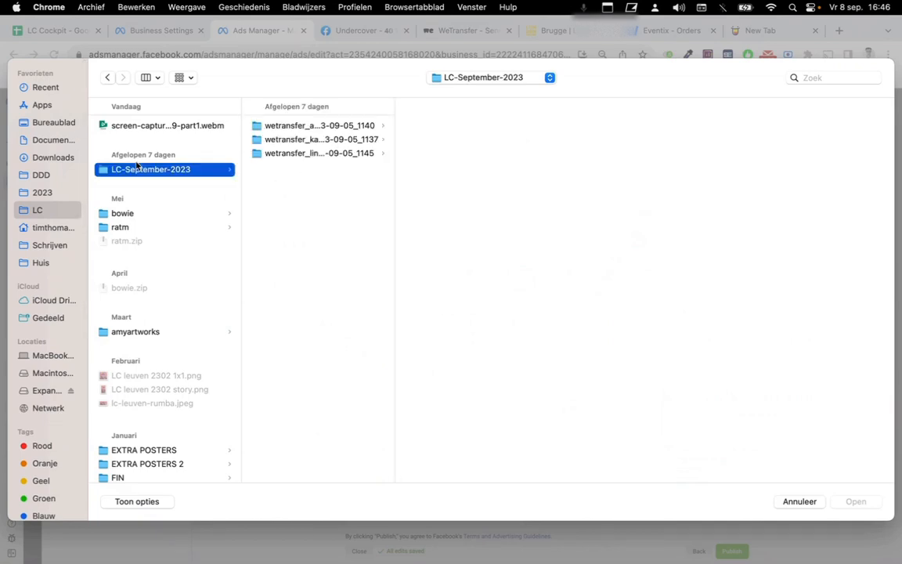
{"action": "left_click", "coordinate": [354, 139]}
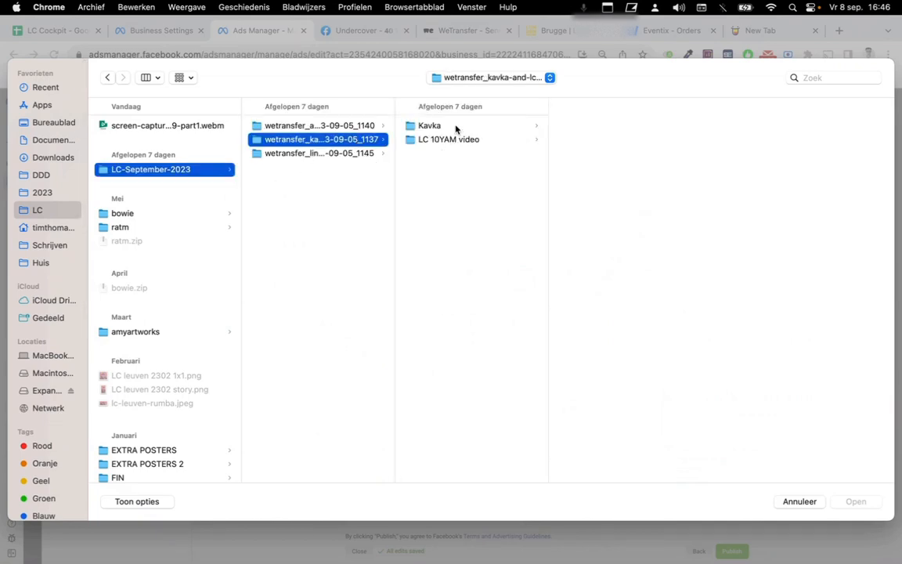
{"action": "left_click", "coordinate": [457, 128]}
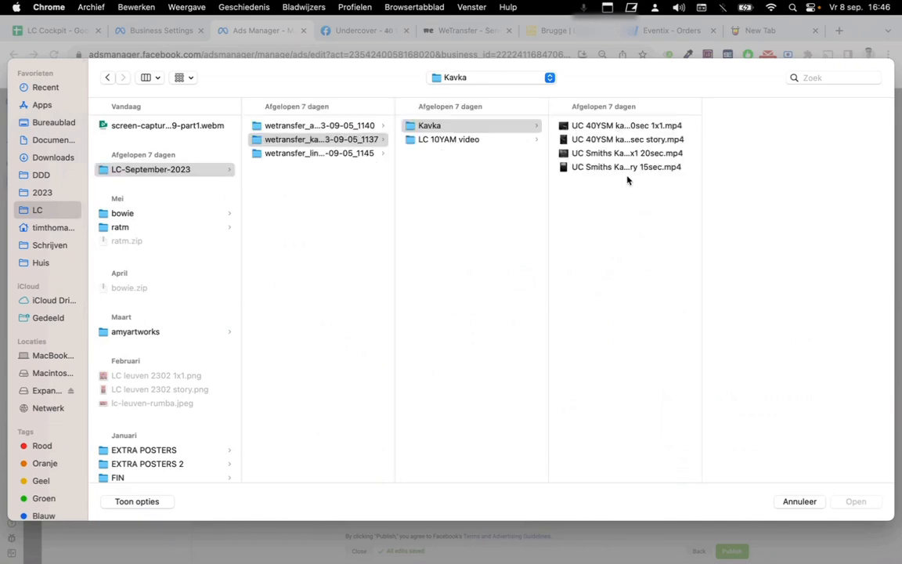
Preview the UC 40YSM and UC Smiths videos in the Kavka folder and widen the column to read their full file names.
{"action": "left_click_drag", "start_coordinate": [628, 181], "coordinate": [629, 125]}
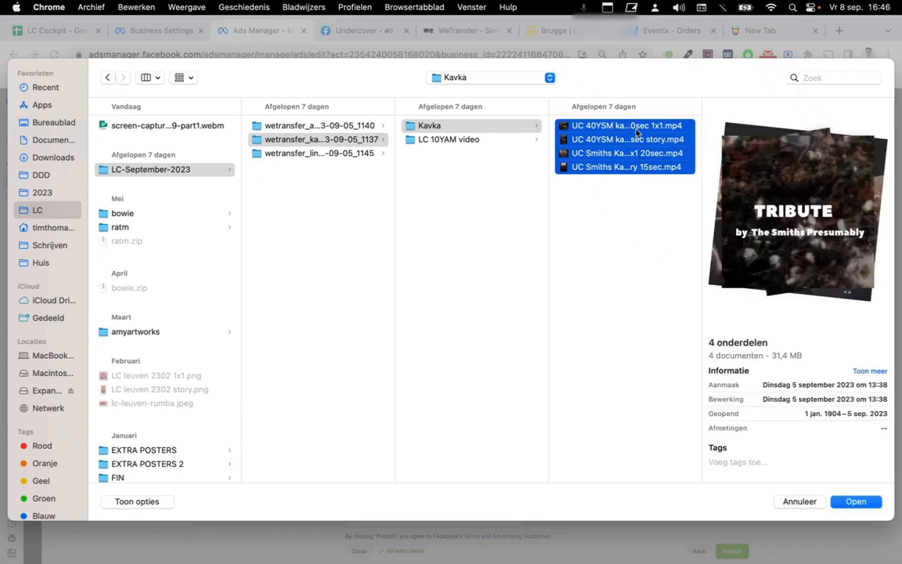
{"action": "left_click", "coordinate": [637, 129]}
{"action": "key", "text": "Down"}
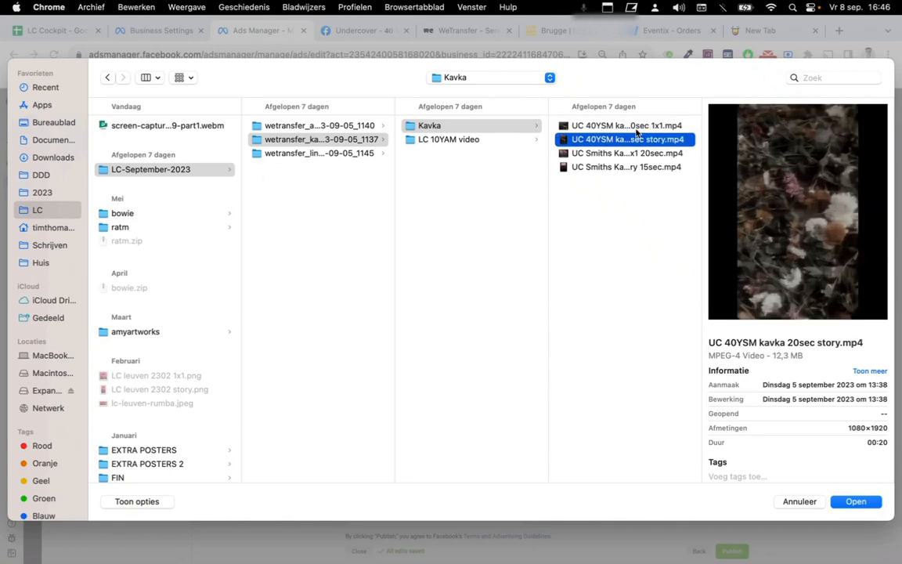
{"action": "key", "text": "Down"}
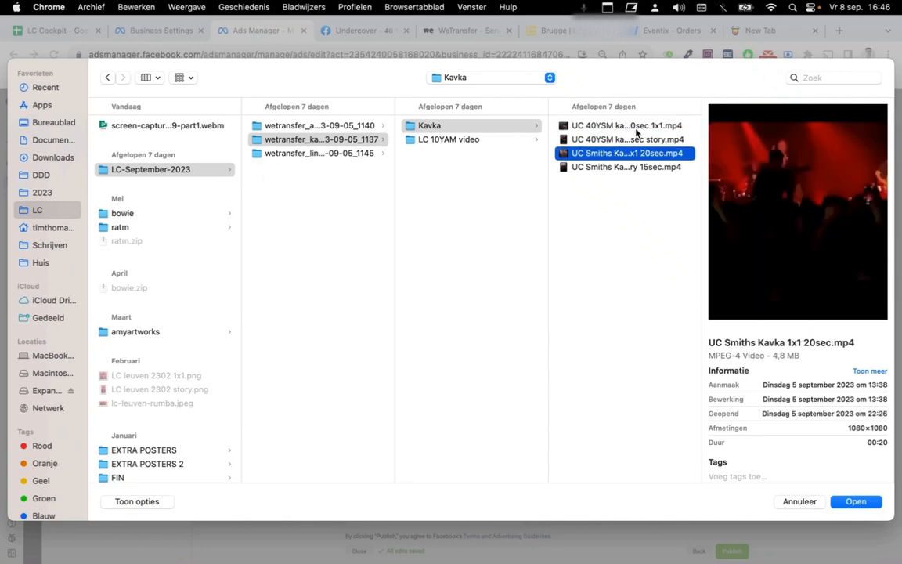
{"action": "mouse_move", "coordinate": [702, 171]}
{"action": "left_mouse_down"}
{"action": "mouse_move", "coordinate": [717, 171]}
{"action": "mouse_move", "coordinate": [690, 181]}
{"action": "left_mouse_up"}
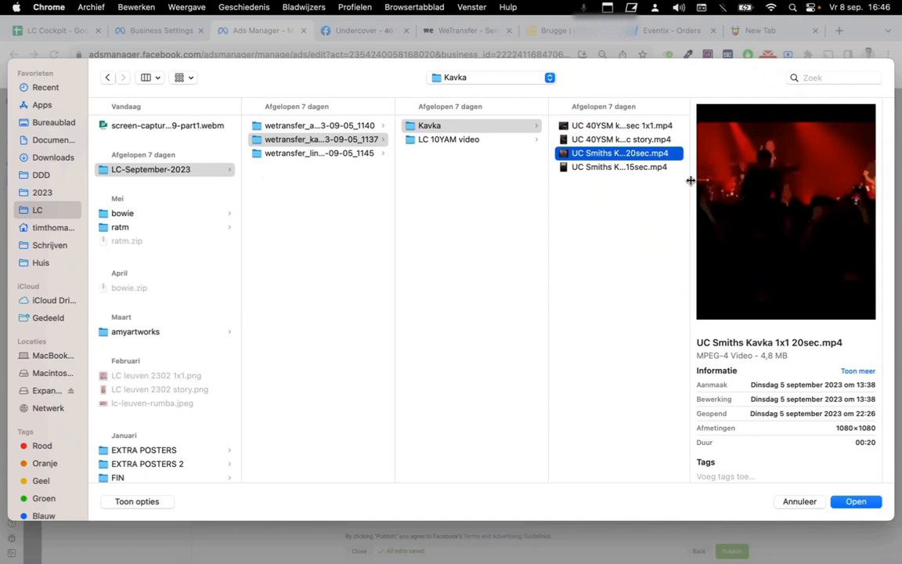
{"action": "key", "text": "Up"}
{"action": "key", "text": "Up"}
{"action": "key", "text": "Down"}
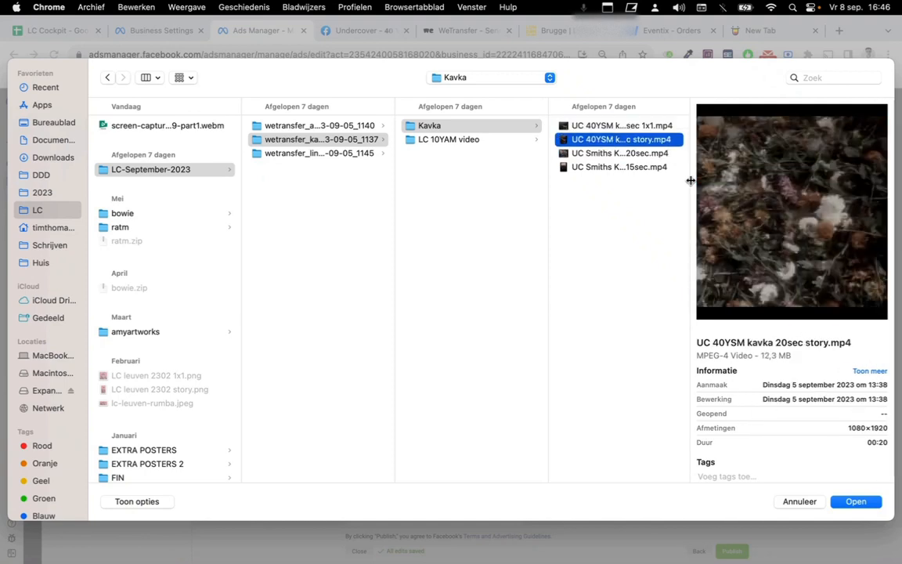
{"action": "key", "text": "Down"}
{"action": "key", "text": "Up"}
{"action": "key", "text": "Up"}
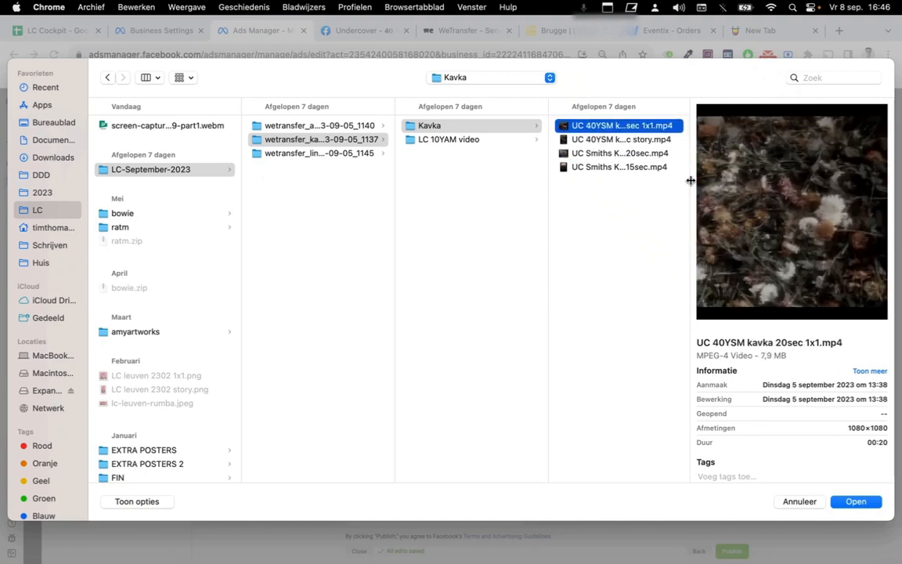
{"action": "key", "text": "Down"}
{"action": "key", "text": "Down"}
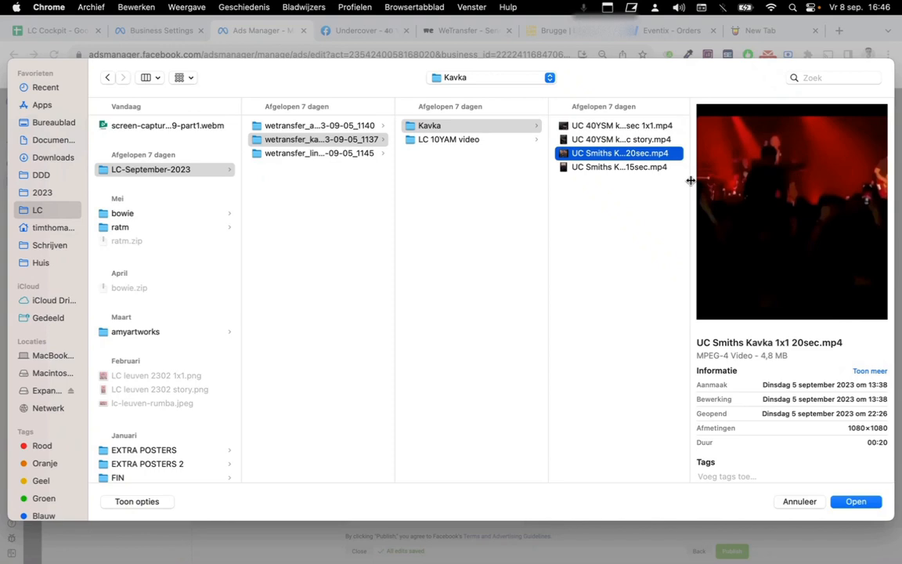
{"action": "left_click_drag", "start_coordinate": [691, 181], "coordinate": [780, 185]}
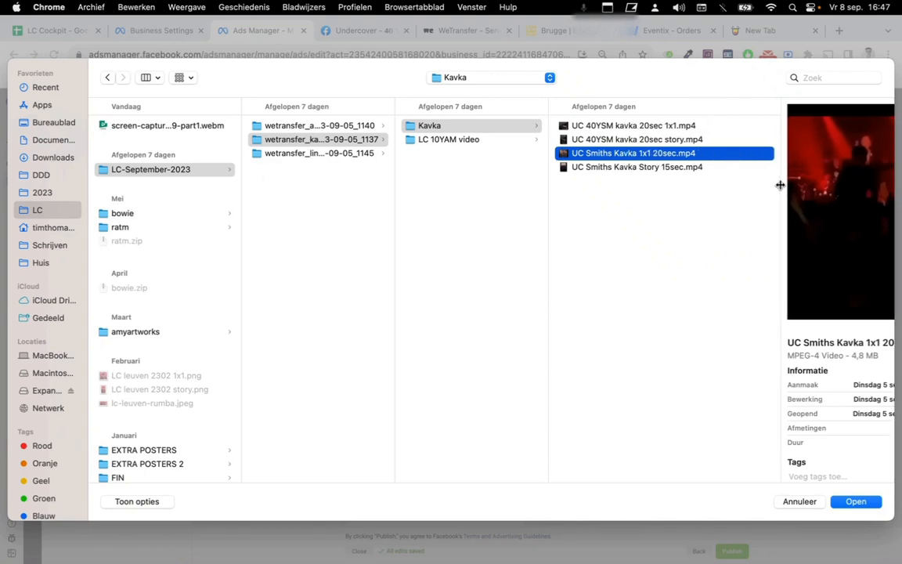
Upload all four videos from the Kavka folder, from UC 40YSM kavka 20sec 1x1.mp4 through UC Smiths Kavka Story 15sec.mp4.
{"action": "key", "text": "Down"}
{"action": "key", "text": "Up"}
{"action": "key", "text": "Up"}
{"action": "key", "text": "Up"}
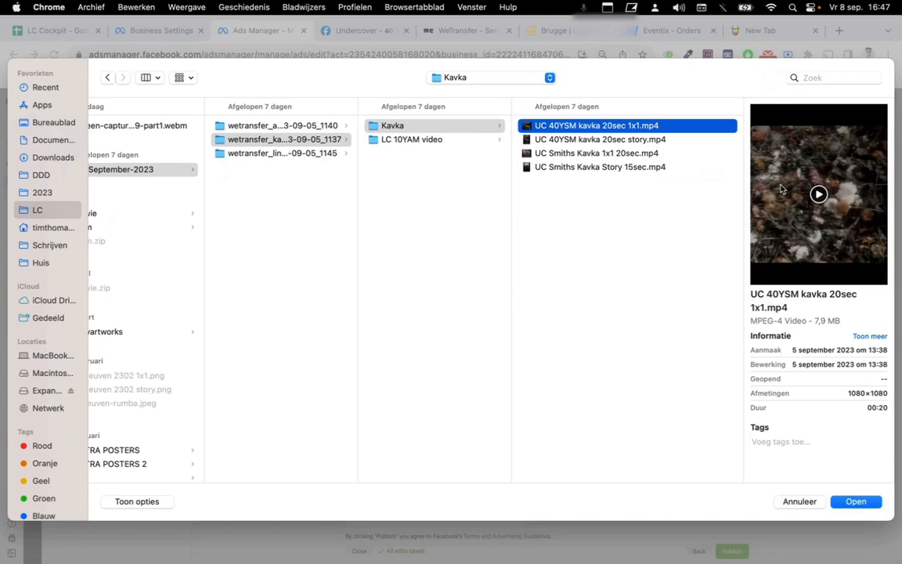
{"action": "key", "text": "shift+Down"}
{"action": "key", "text": "shift+Down"}
{"action": "key", "text": "shift+Down"}
{"action": "left_click", "coordinate": [859, 504]}
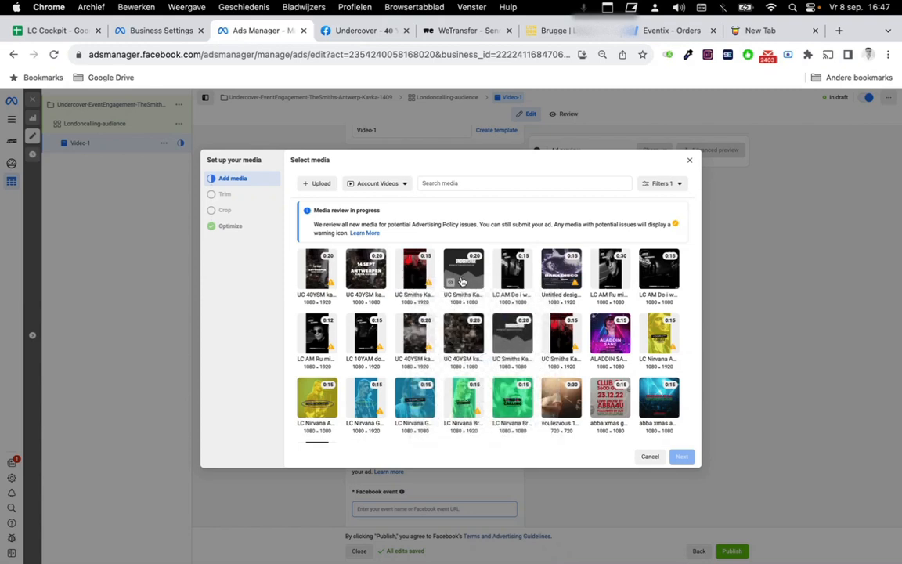
Set UC Smiths Kavka 1x1 20sec.mp4 as the ad's media, untrimmed and with all Advantage+ creative optimizations on.
{"action": "left_click", "coordinate": [359, 280]}
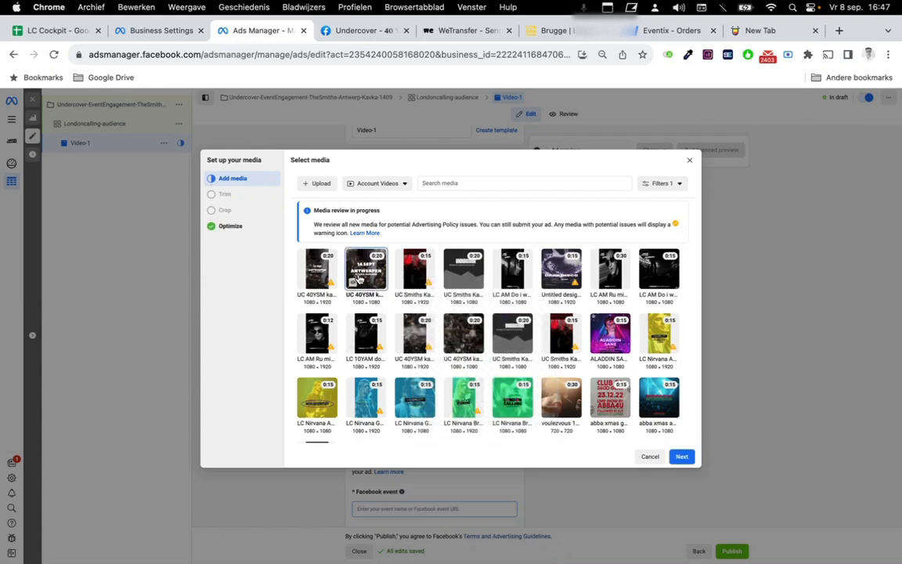
{"action": "left_click", "coordinate": [463, 270]}
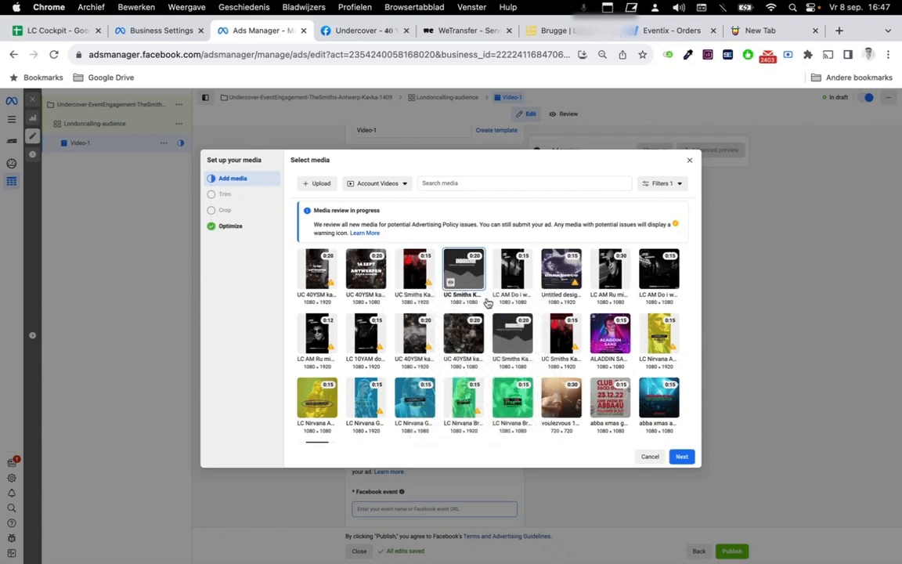
{"action": "left_click", "coordinate": [685, 457]}
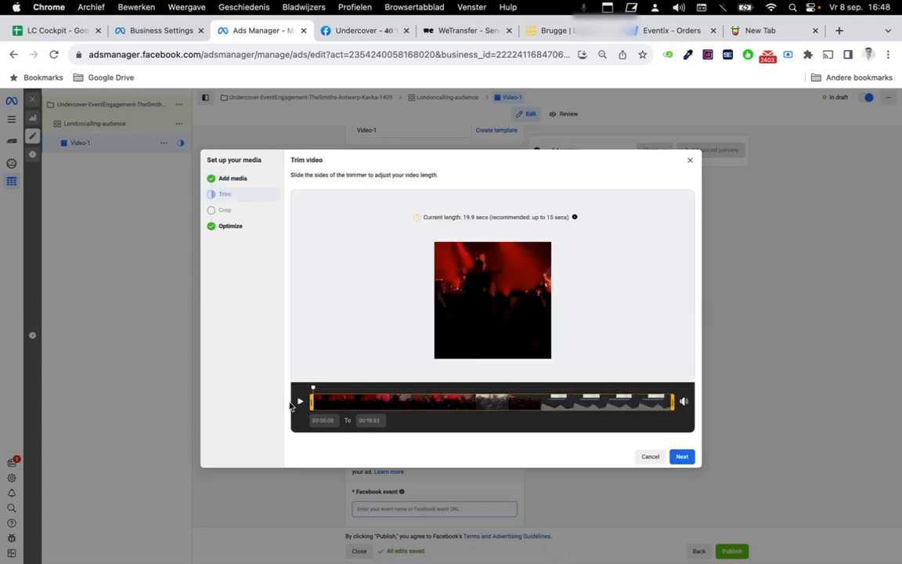
{"action": "left_click", "coordinate": [683, 457]}
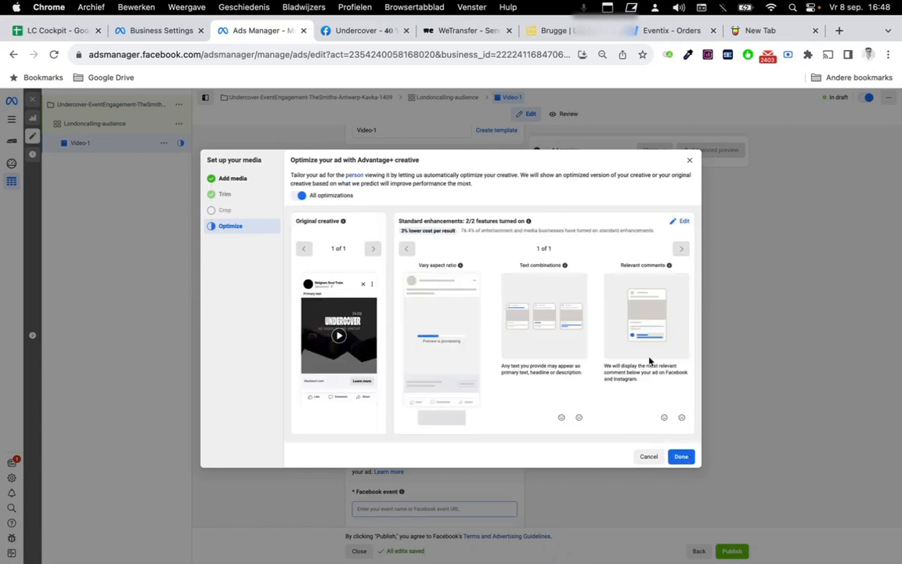
{"action": "left_click", "coordinate": [681, 457]}
Rename the ad Video-1 as Video-livefootage.
{"action": "scroll", "coordinate": [484, 420], "scroll_direction": "up", "scroll_amount": 1}
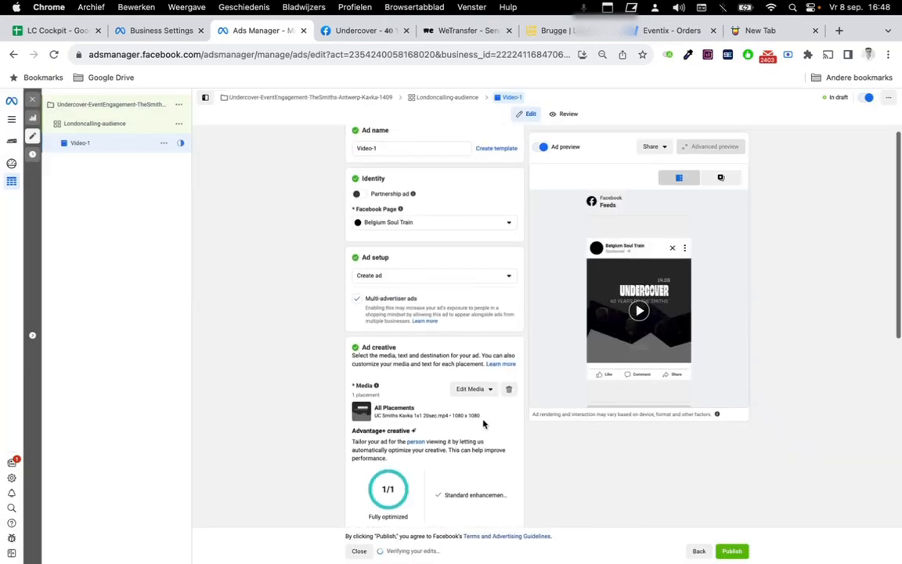
{"action": "double_click", "coordinate": [360, 159]}
{"action": "left_click", "coordinate": [404, 171]}
{"action": "left_click", "coordinate": [404, 165]}
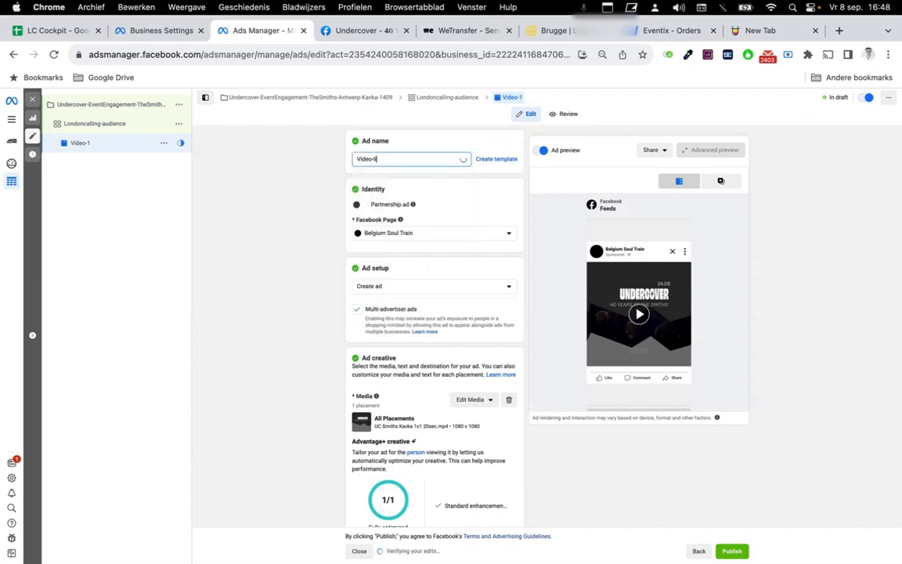
{"action": "type", "text": "ivefootage"}
{"action": "left_click", "coordinate": [290, 253]}
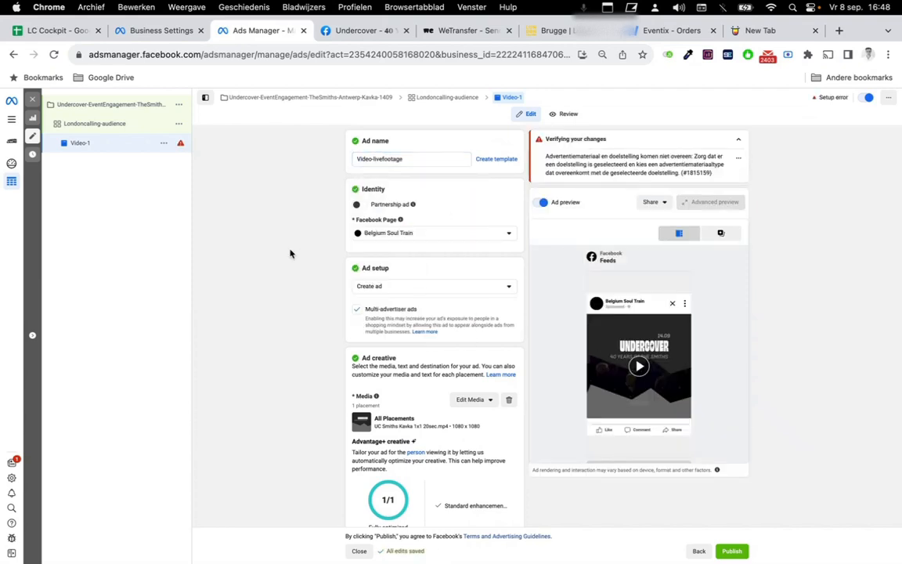
Go to the ad's empty primary text, then switch to Gmail at gmail.com in the blank browser tab to look for the copy.
{"action": "scroll", "coordinate": [290, 253], "scroll_direction": "down", "scroll_amount": 5}
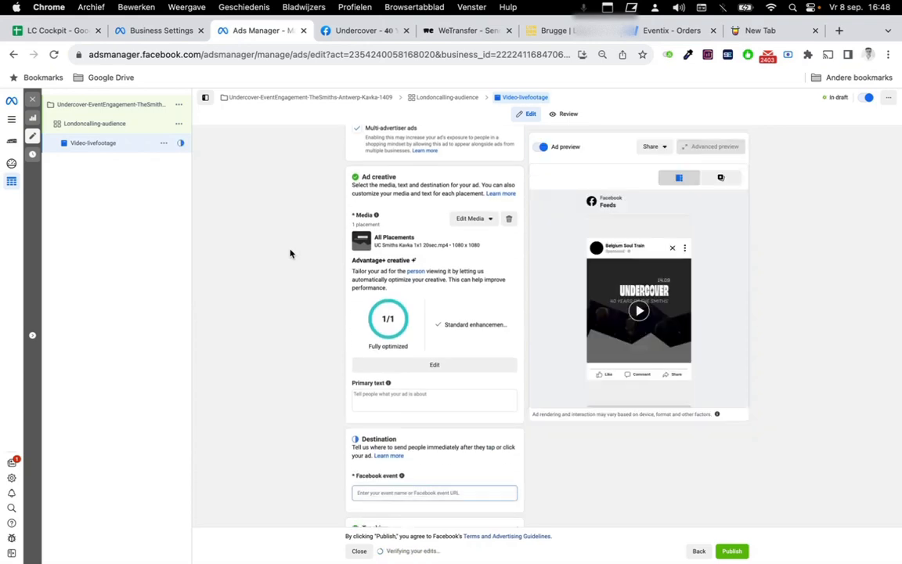
{"action": "left_click", "coordinate": [407, 405]}
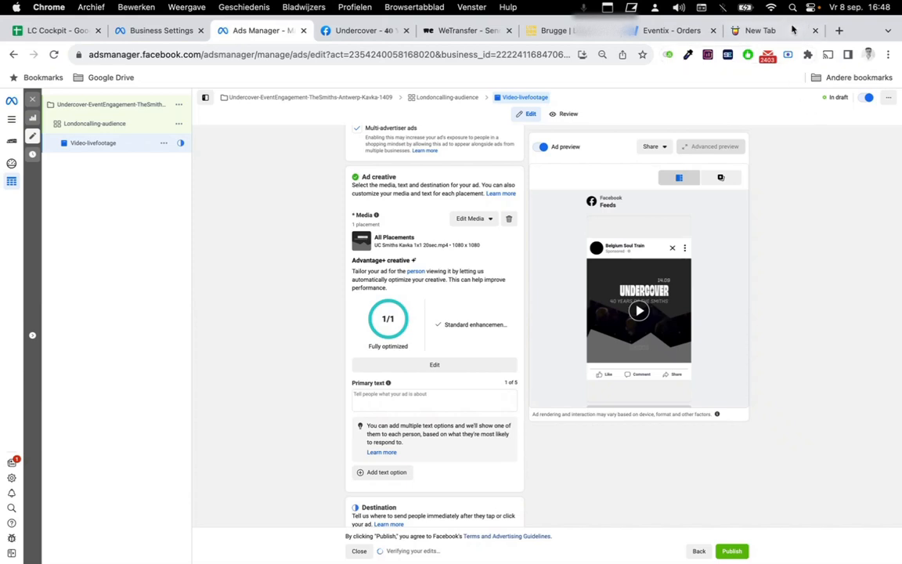
{"action": "left_click", "coordinate": [787, 32]}
{"action": "type", "text": "gmail.com"}
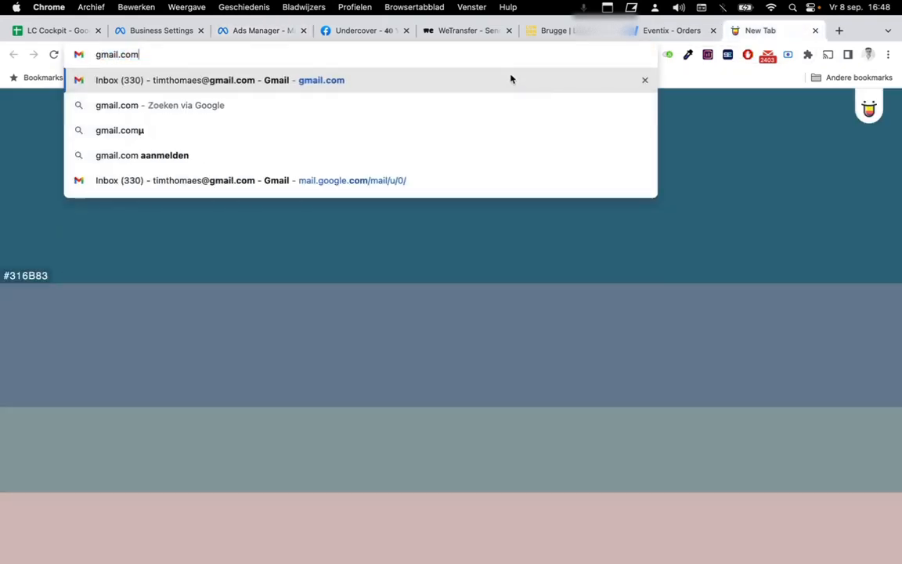
{"action": "left_click", "coordinate": [511, 79]}
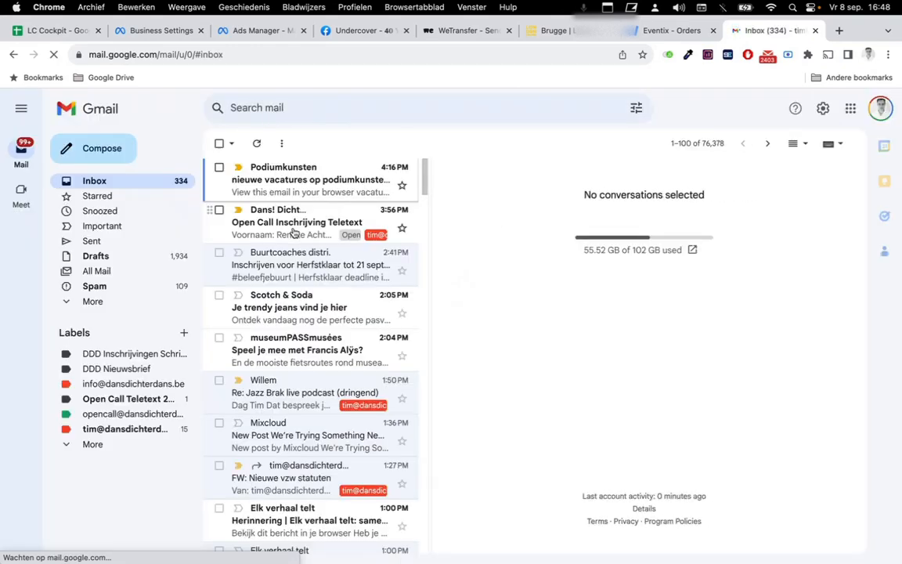
{"action": "left_click", "coordinate": [265, 211]}
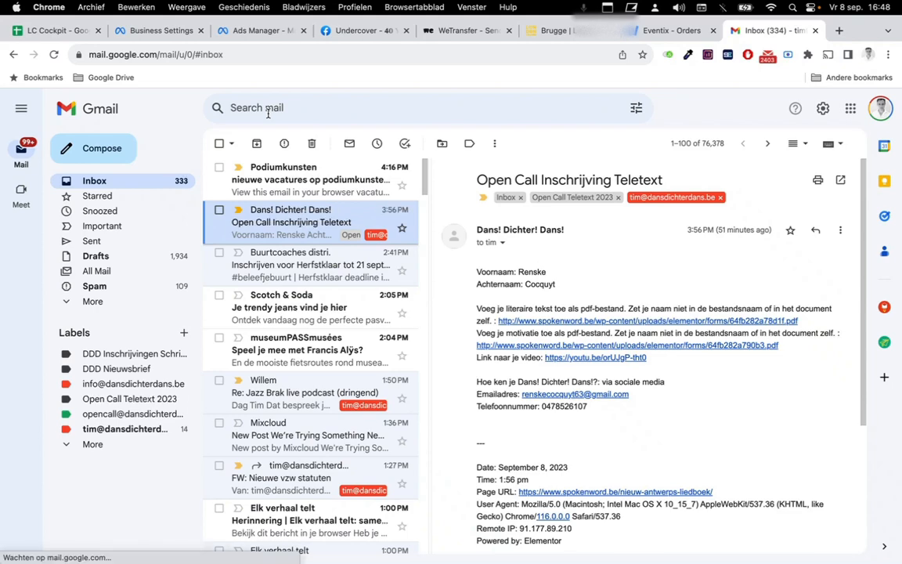
Search Gmail for the contact's first name and read the "copies innit" email for ad copy about The Smiths event.
{"action": "left_click", "coordinate": [267, 108]}
{"action": "type", "text": "olly"}
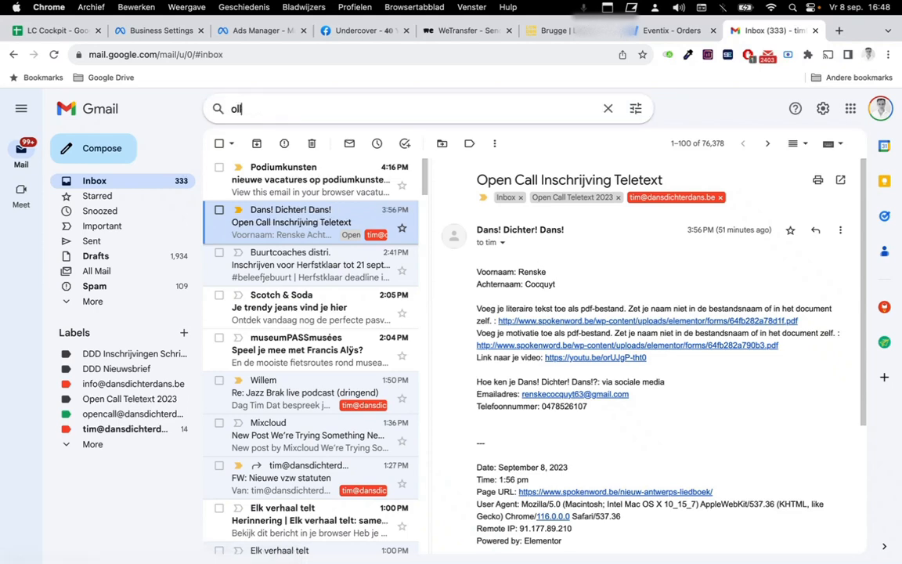
{"action": "key", "text": "Return"}
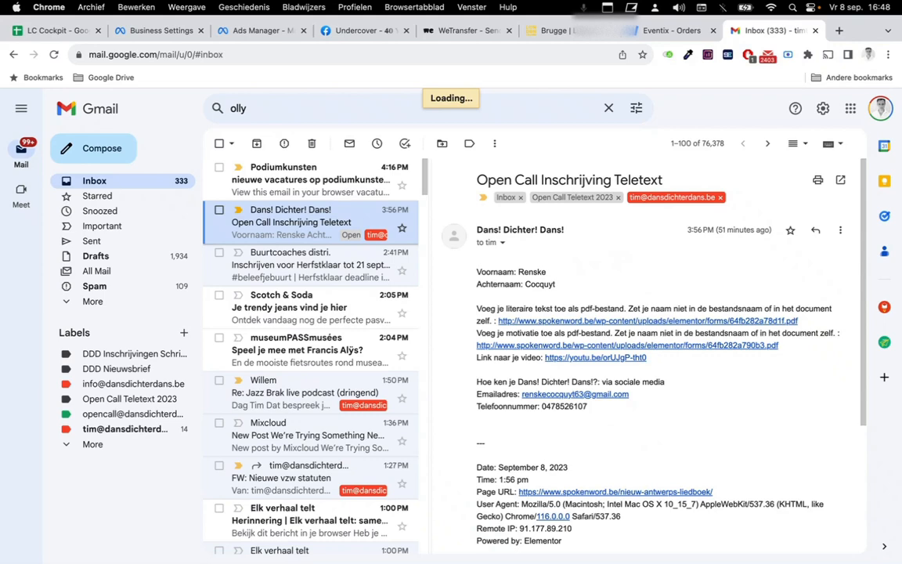
{"action": "left_click", "coordinate": [273, 205]}
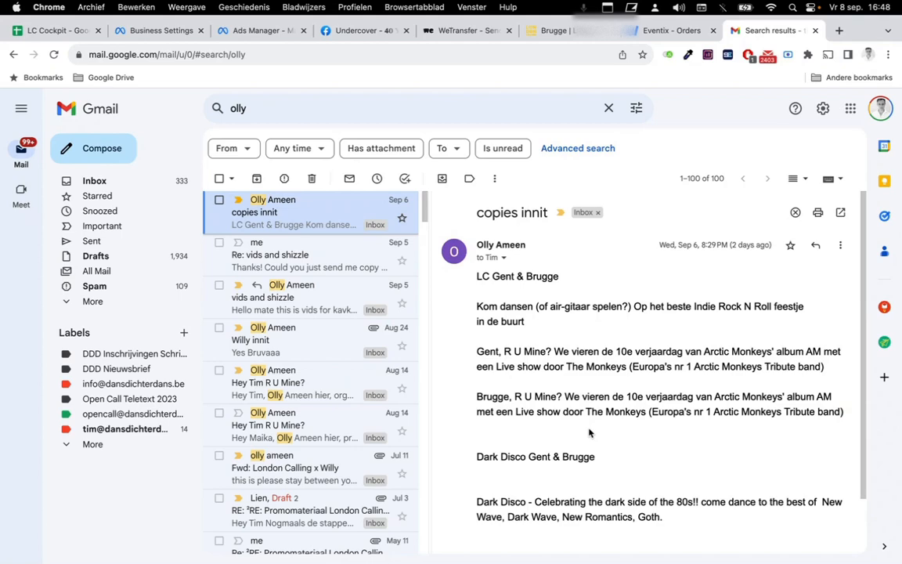
{"action": "scroll", "coordinate": [590, 433], "scroll_direction": "down", "scroll_amount": 1}
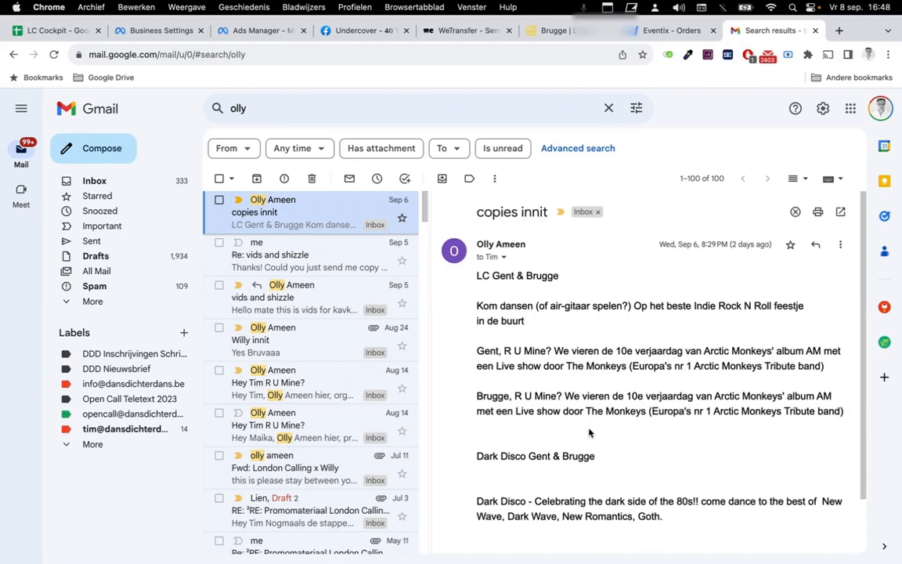
{"action": "scroll", "coordinate": [590, 432], "scroll_direction": "down", "scroll_amount": 3}
{"action": "scroll", "coordinate": [590, 432], "scroll_direction": "up", "scroll_amount": 3}
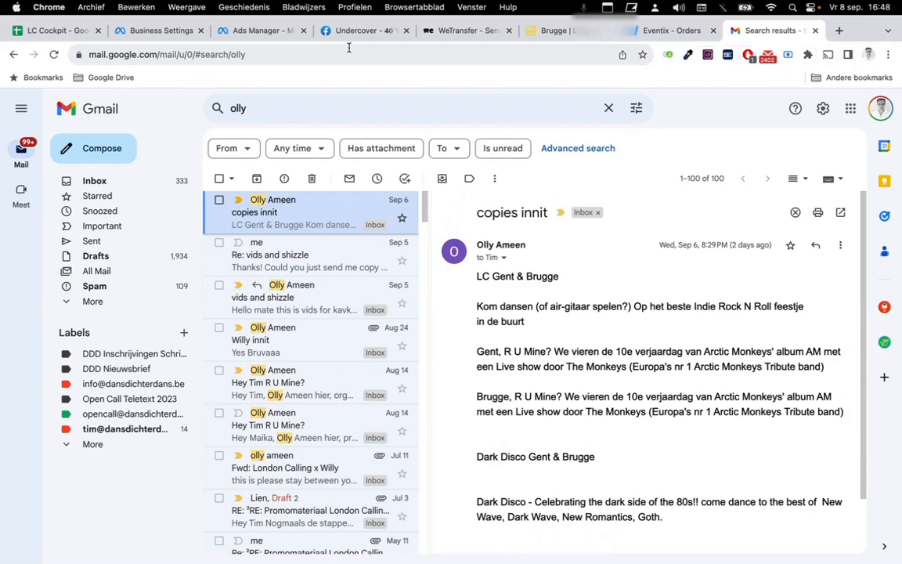
Copy the "40 jaar The Smiths!" promo message from the contact's Messenger chat on Facebook and switch back to Ads Manager.
{"action": "left_click", "coordinate": [373, 35]}
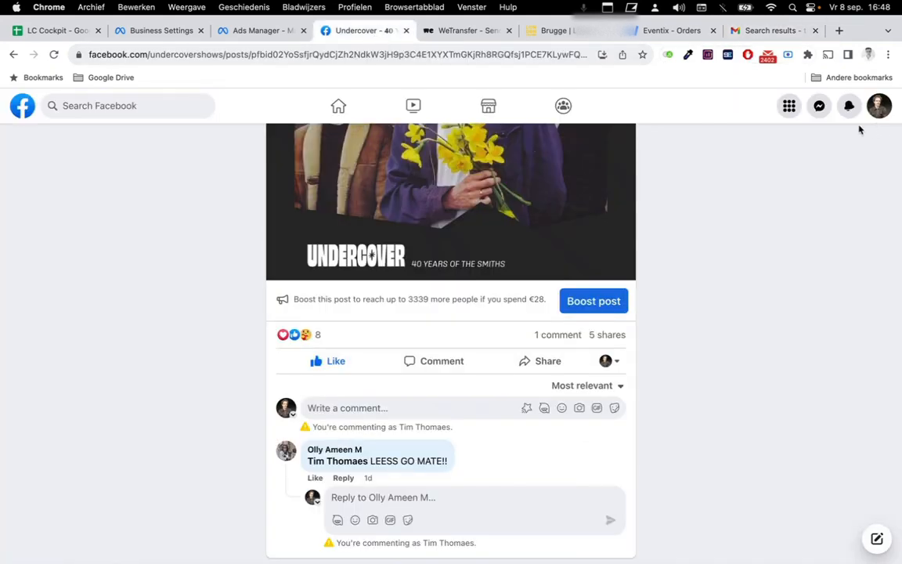
{"action": "left_click", "coordinate": [819, 106]}
{"action": "left_click", "coordinate": [781, 241]}
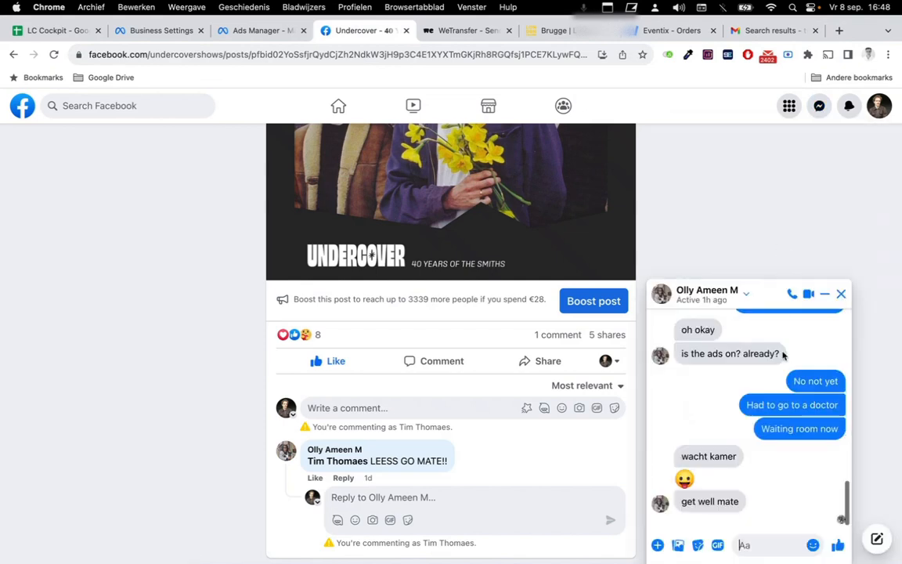
{"action": "scroll", "coordinate": [776, 412], "scroll_direction": "up", "scroll_amount": 8}
{"action": "scroll", "coordinate": [776, 416], "scroll_direction": "up", "scroll_amount": 10}
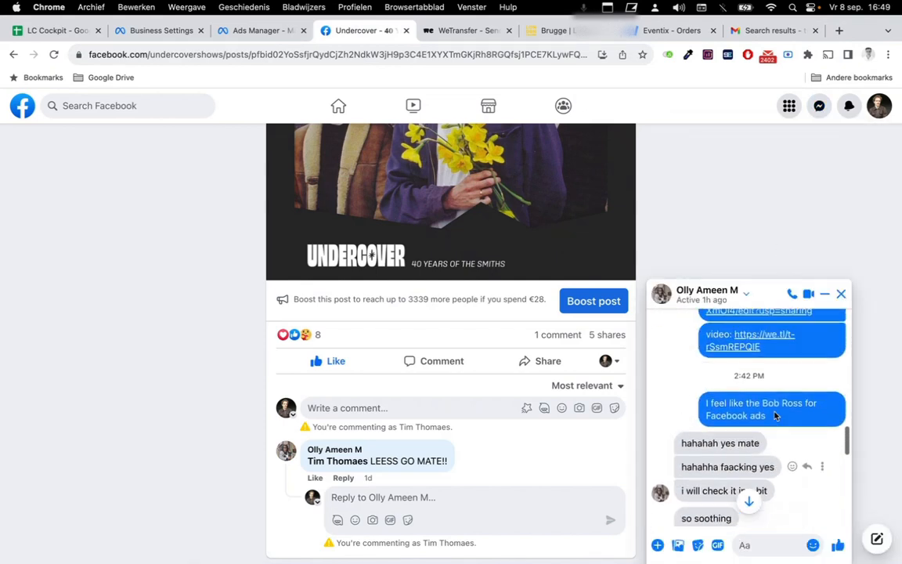
{"action": "scroll", "coordinate": [775, 416], "scroll_direction": "up", "scroll_amount": 10}
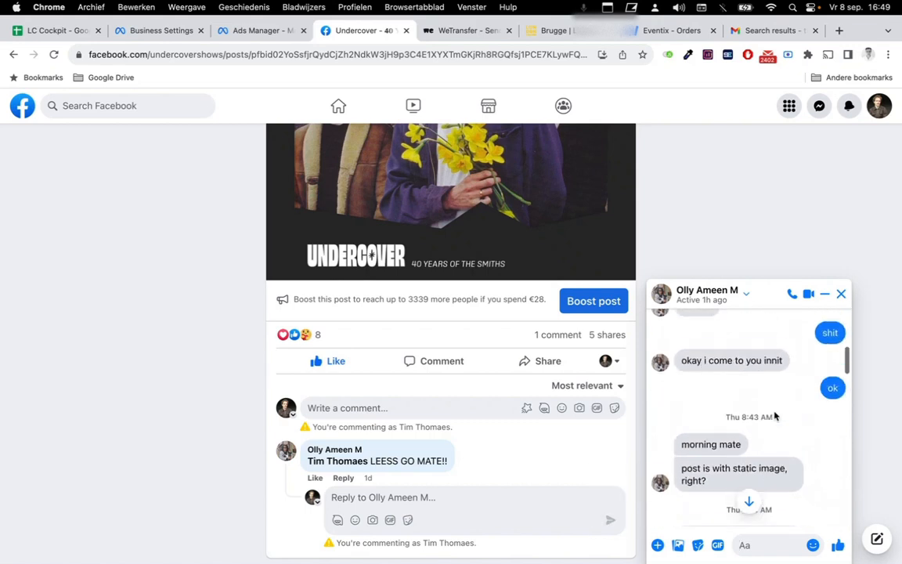
{"action": "scroll", "coordinate": [775, 415], "scroll_direction": "up", "scroll_amount": 10}
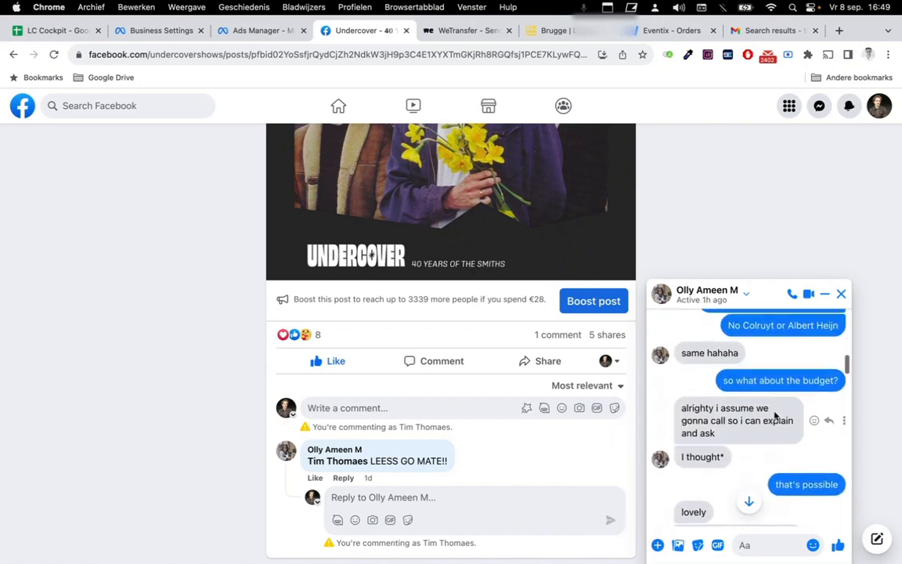
{"action": "scroll", "coordinate": [776, 412], "scroll_direction": "up", "scroll_amount": 5}
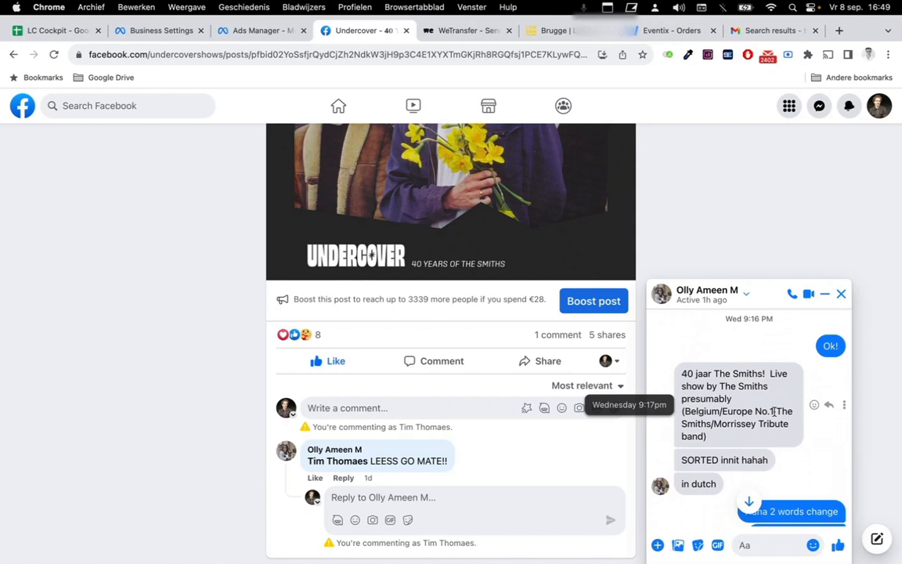
{"action": "left_click_drag", "start_coordinate": [741, 441], "coordinate": [681, 374]}
{"action": "key", "text": "super+c"}
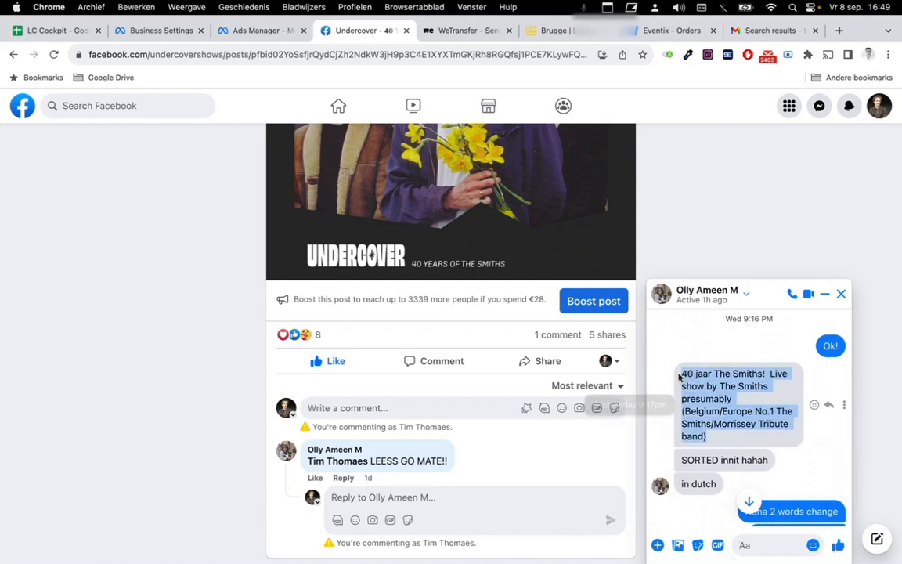
{"action": "left_click", "coordinate": [274, 34]}
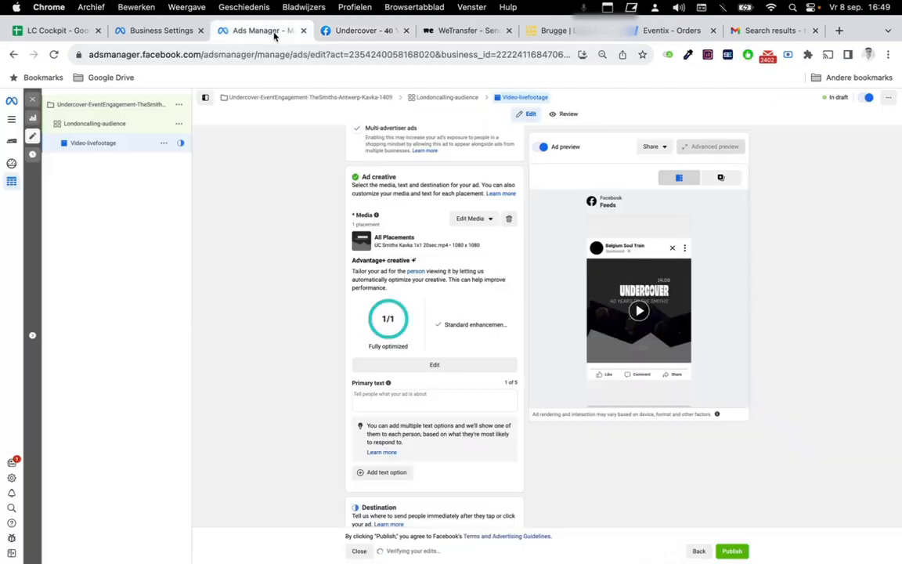
Paste the copied "40 jaar The Smiths!" promo message into the ad's primary text.
{"action": "left_click", "coordinate": [431, 398]}
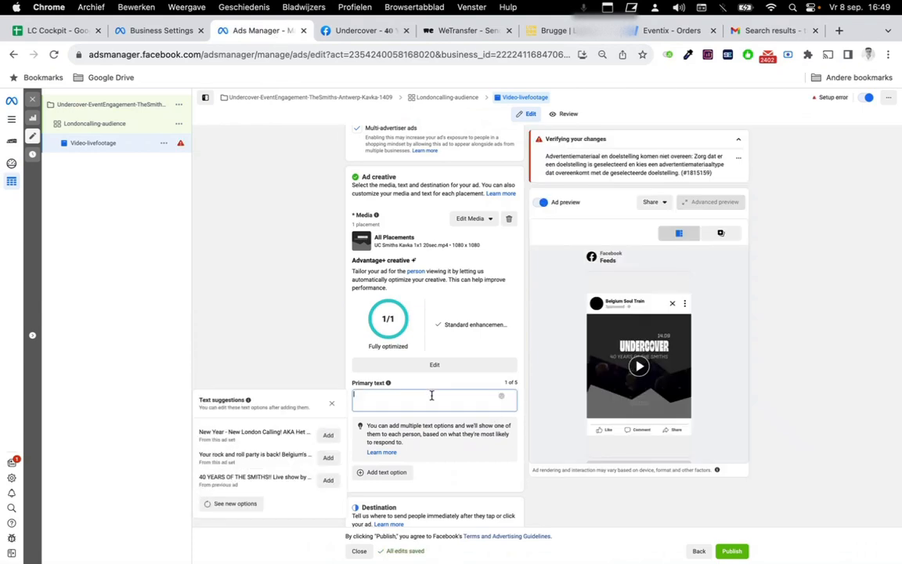
{"action": "key", "text": "super+v"}
{"action": "left_click", "coordinate": [313, 350]}
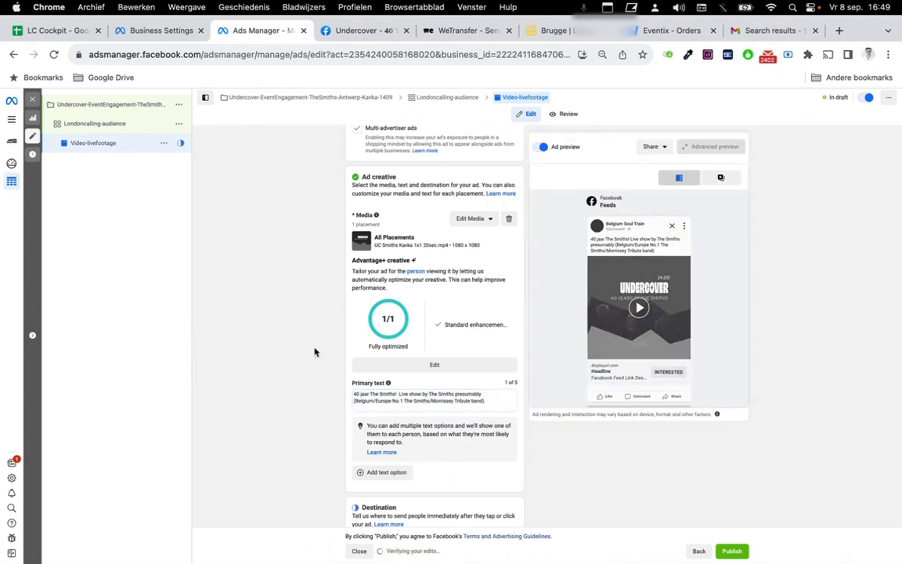
Edit the ad video's thumbnail manually, comparing several frames and choosing the red-lit stage with the crowd in front.
{"action": "scroll", "coordinate": [313, 351], "scroll_direction": "down", "scroll_amount": 1}
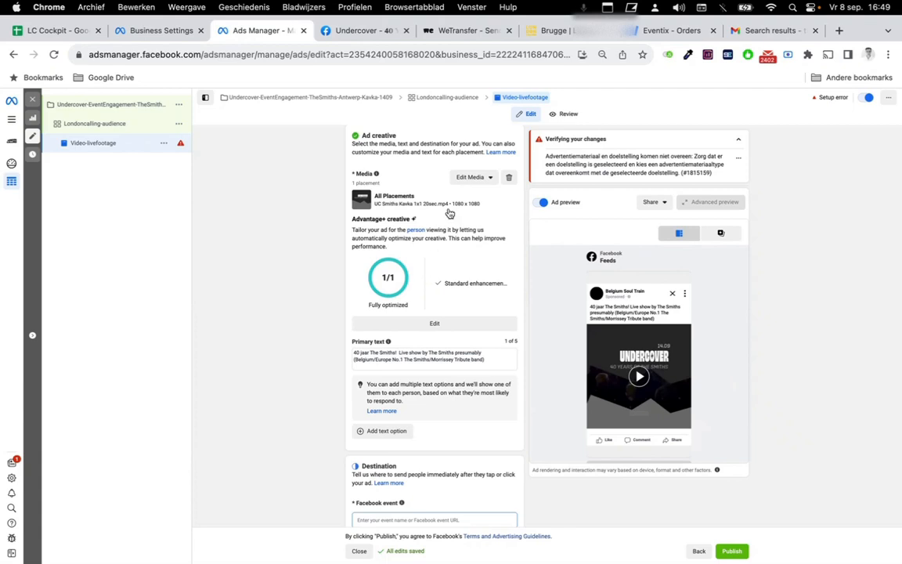
{"action": "left_click", "coordinate": [473, 179]}
{"action": "left_click", "coordinate": [480, 201]}
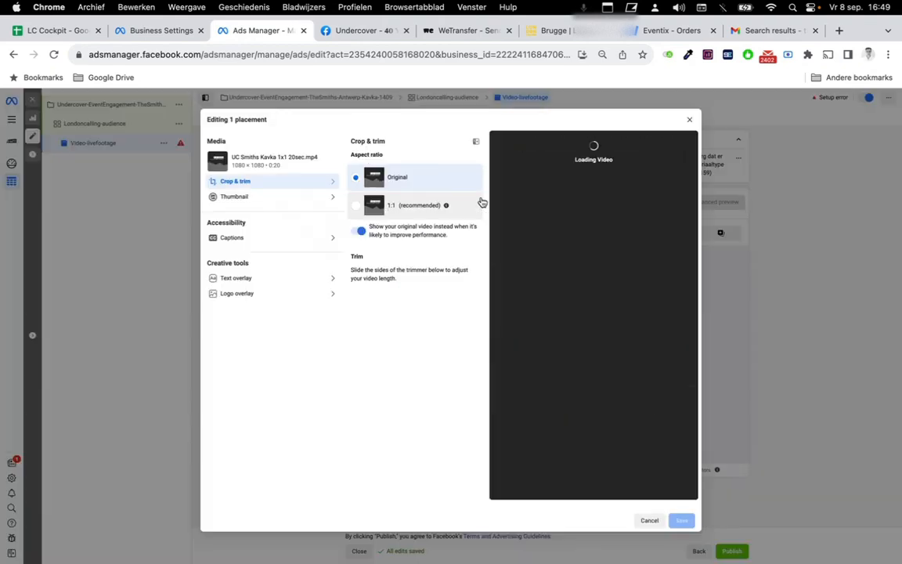
{"action": "left_click", "coordinate": [271, 206]}
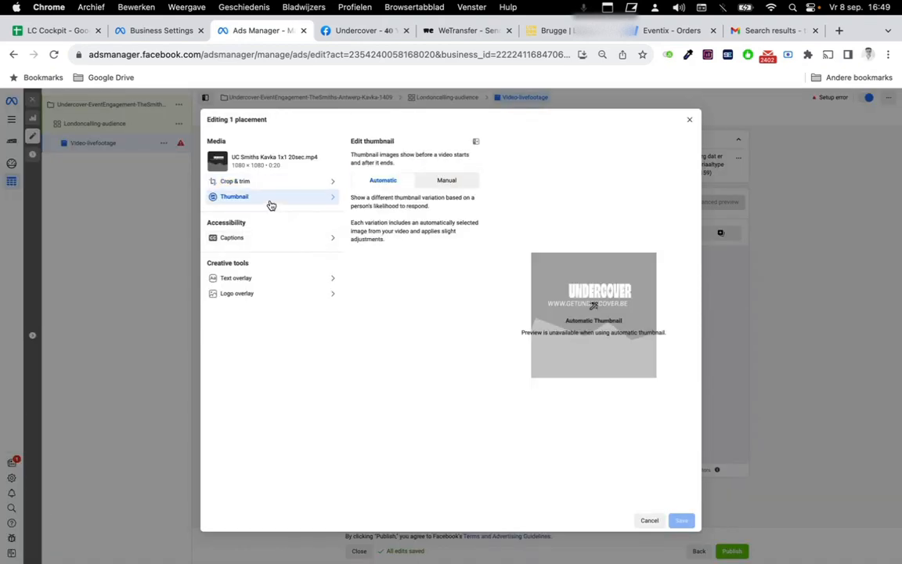
{"action": "left_click", "coordinate": [437, 182]}
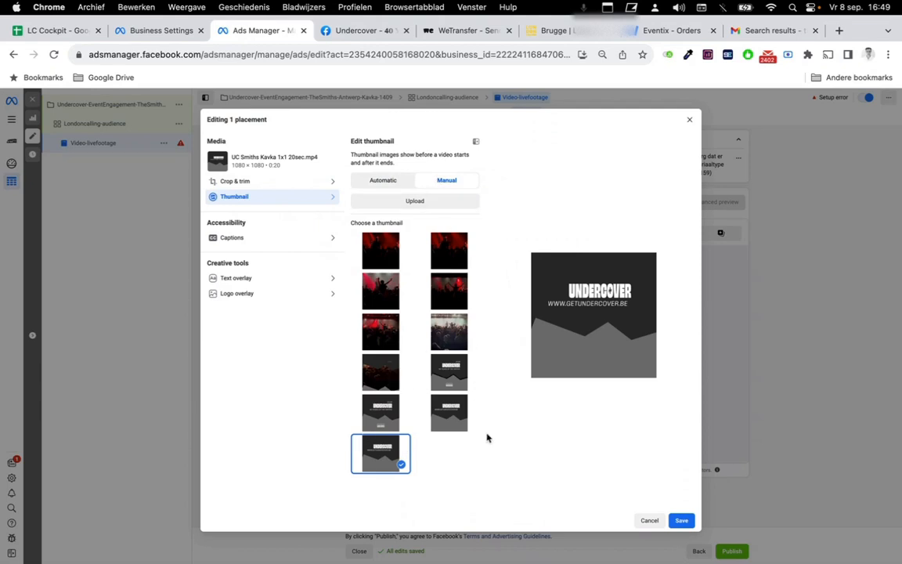
{"action": "left_click", "coordinate": [454, 343]}
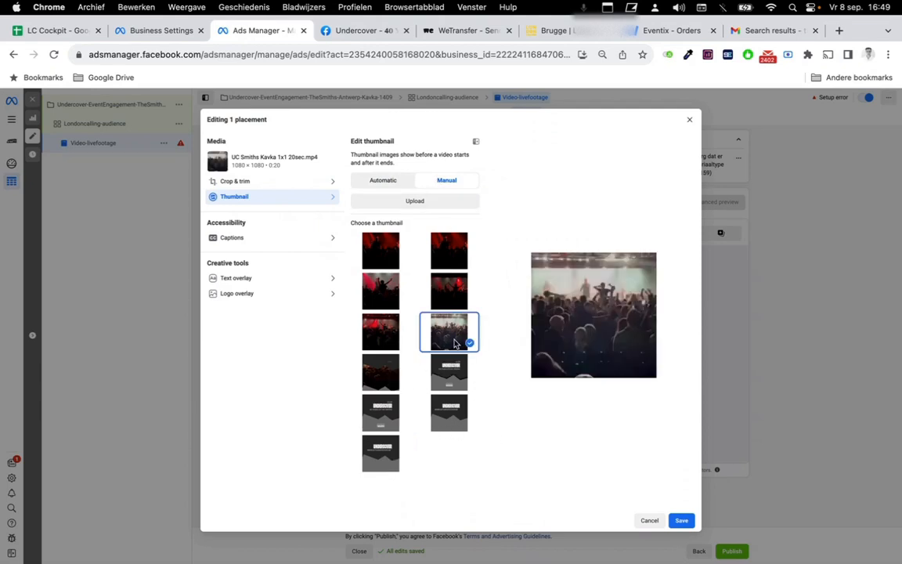
{"action": "left_click", "coordinate": [438, 296]}
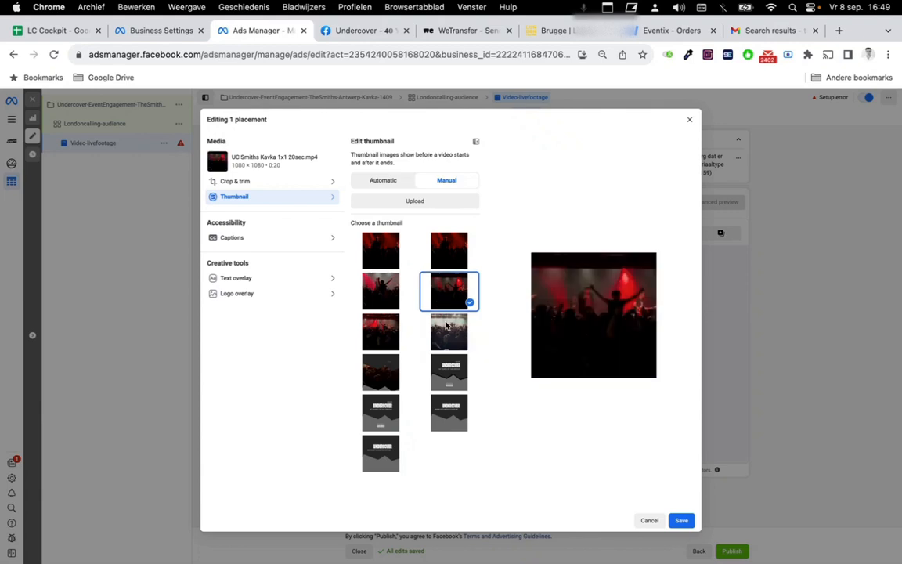
{"action": "left_click", "coordinate": [447, 325]}
{"action": "left_click", "coordinate": [454, 379]}
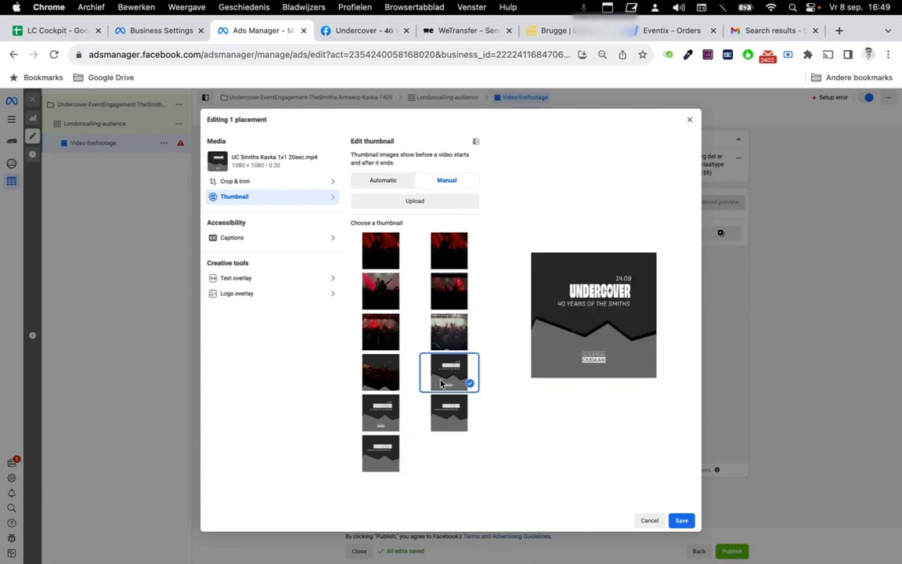
{"action": "left_click", "coordinate": [456, 339]}
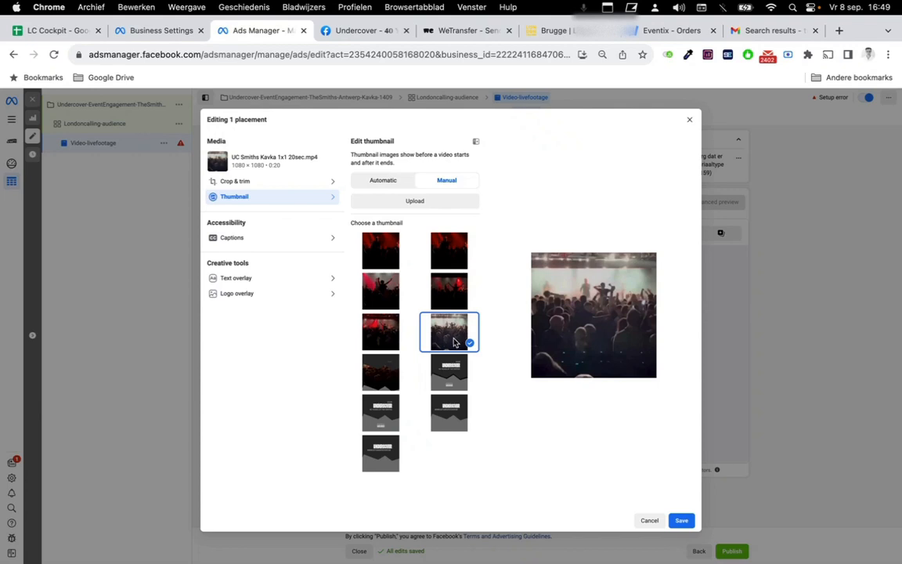
{"action": "left_click", "coordinate": [384, 336]}
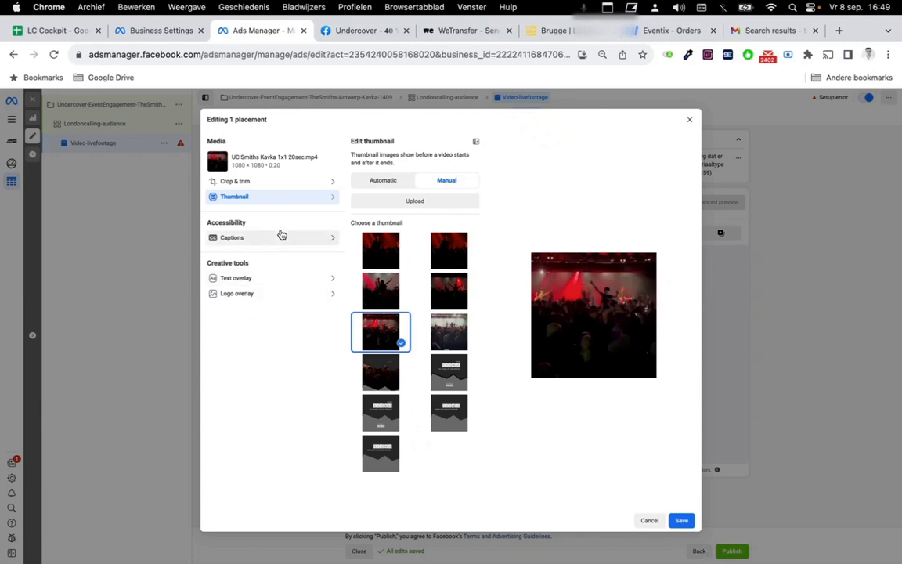
Check the video's text overlay, logo overlay and caption options, then return to the thumbnail and save the video edits.
{"action": "left_click", "coordinate": [249, 281]}
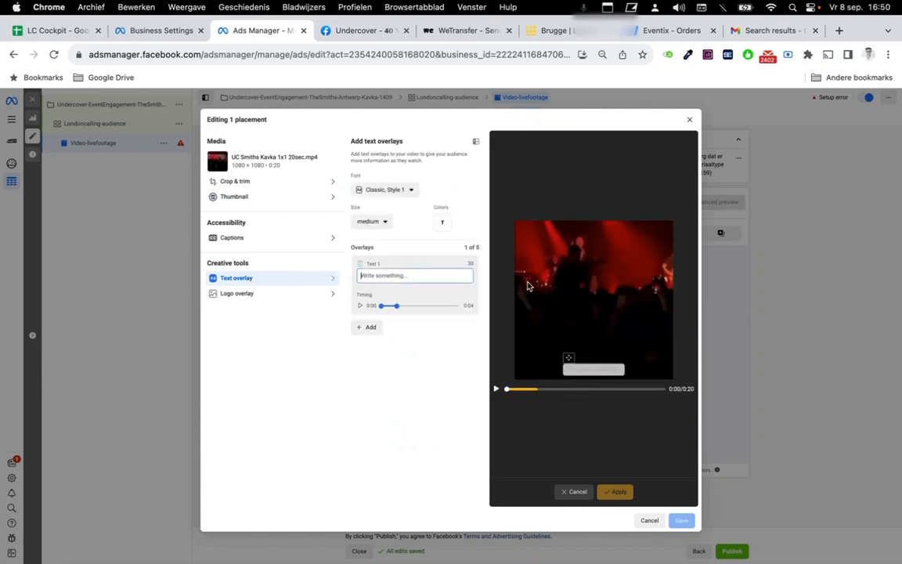
{"action": "left_click", "coordinate": [283, 297]}
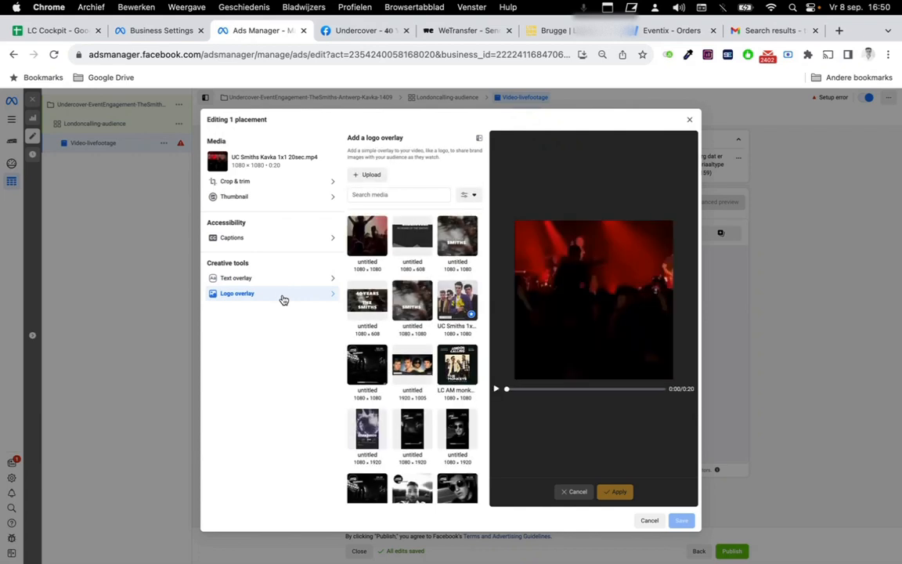
{"action": "left_click", "coordinate": [285, 238]}
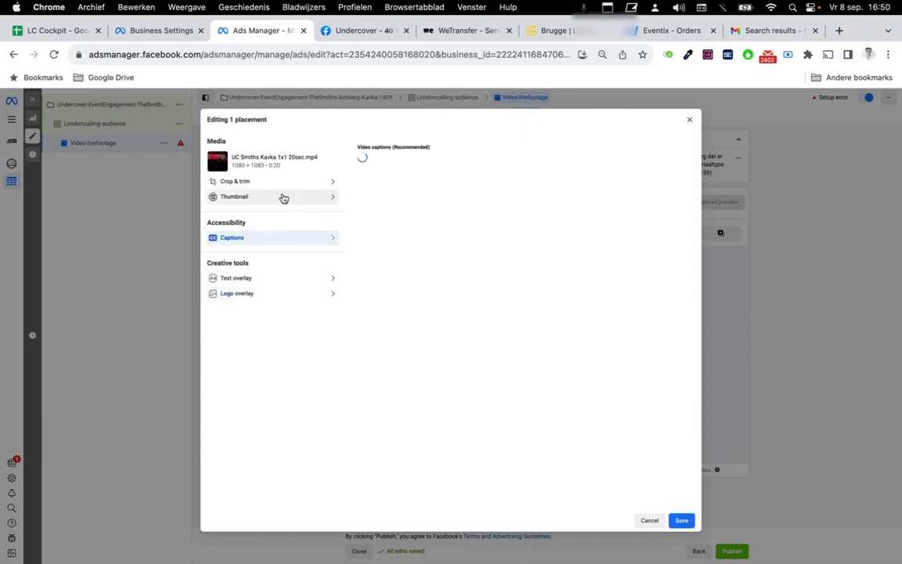
{"action": "left_click", "coordinate": [282, 197]}
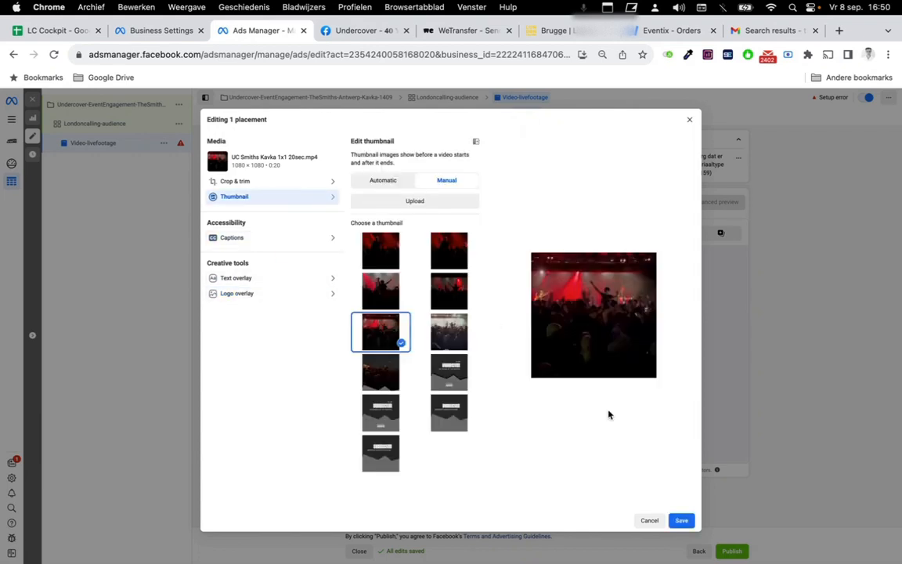
{"action": "left_click", "coordinate": [679, 520]}
Search for "smiths" as the destination Facebook event and choose "UNDERCOVER - 40 Years of The Smiths - Antwerpen".
{"action": "scroll", "coordinate": [252, 336], "scroll_direction": "down", "scroll_amount": 3}
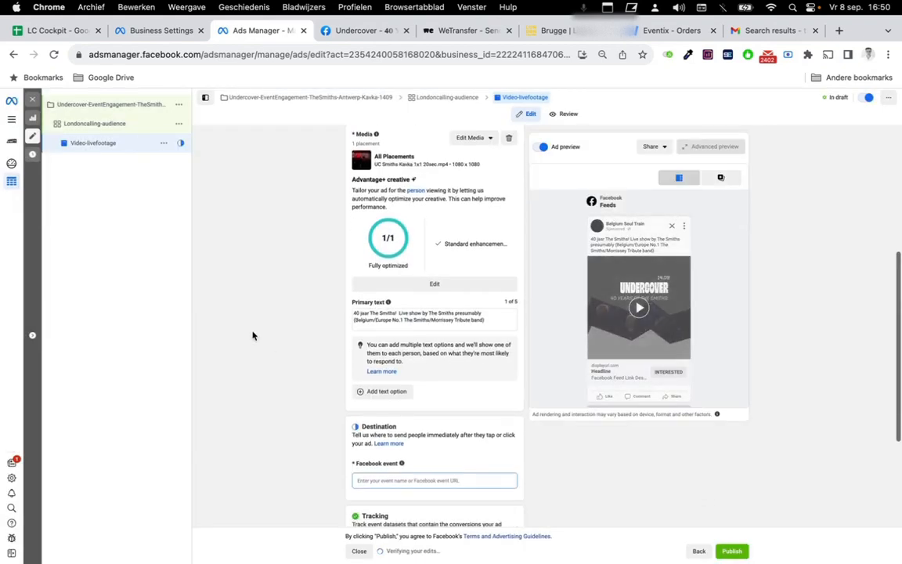
{"action": "left_click", "coordinate": [418, 401]}
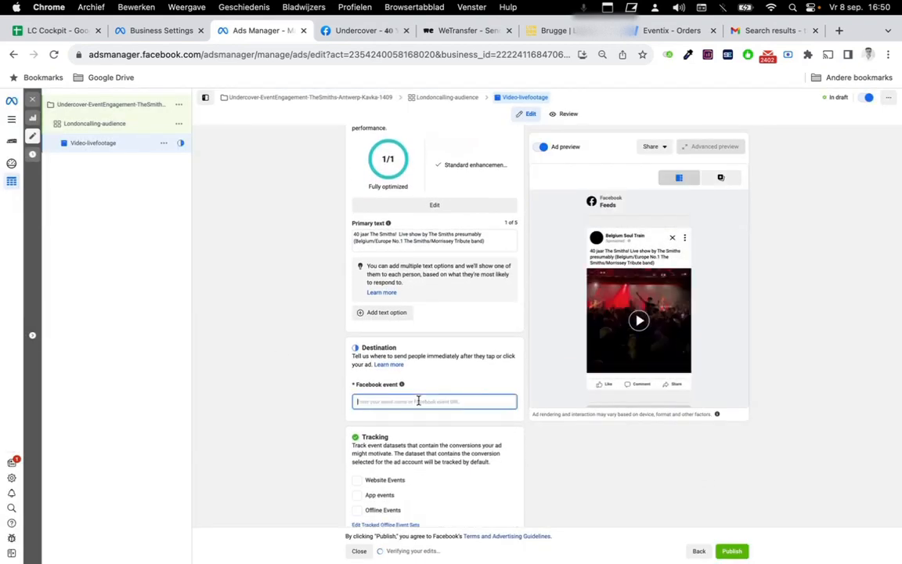
{"action": "type", "text": "l"}
{"action": "type", "text": "avka"}
{"action": "scroll", "coordinate": [358, 415], "scroll_direction": "down", "scroll_amount": 1}
{"action": "double_click", "coordinate": [371, 378]}
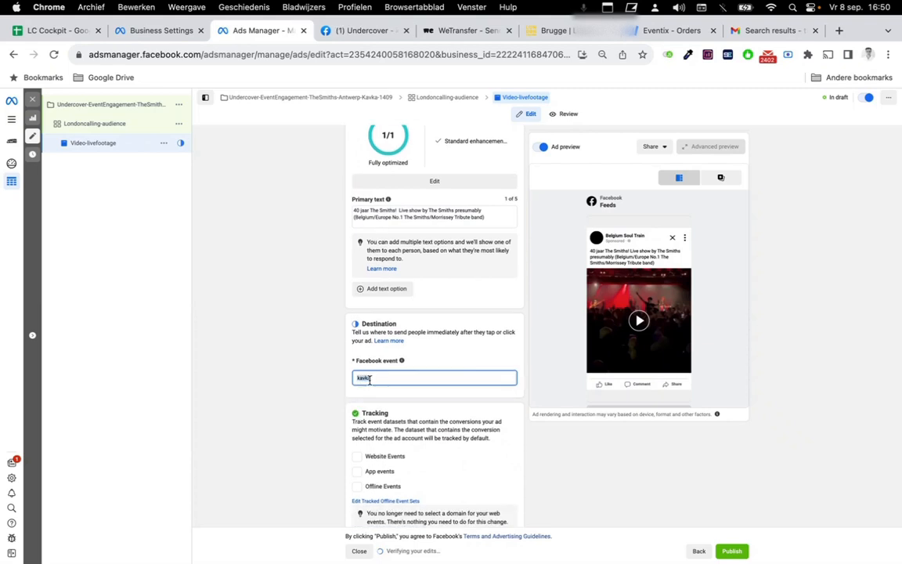
{"action": "type", "text": "smiths"}
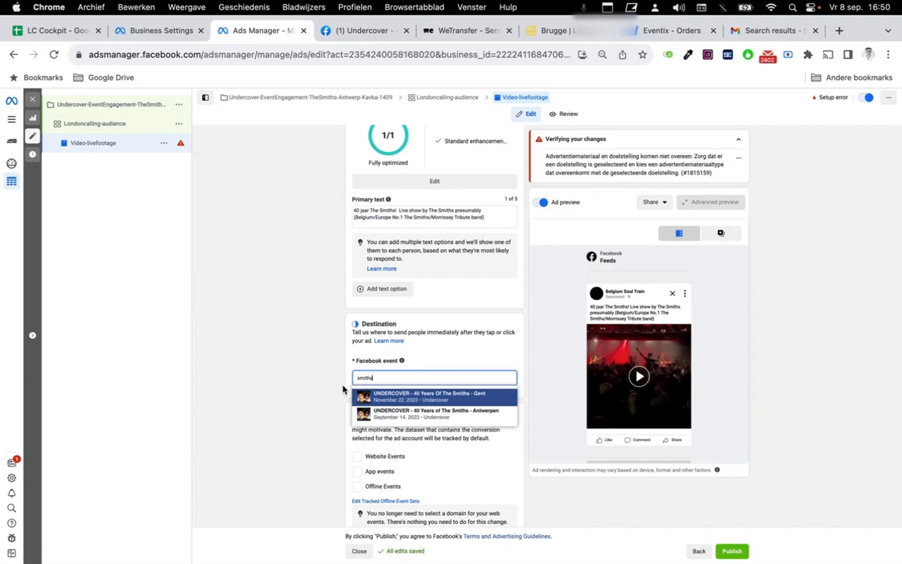
{"action": "left_click", "coordinate": [379, 417]}
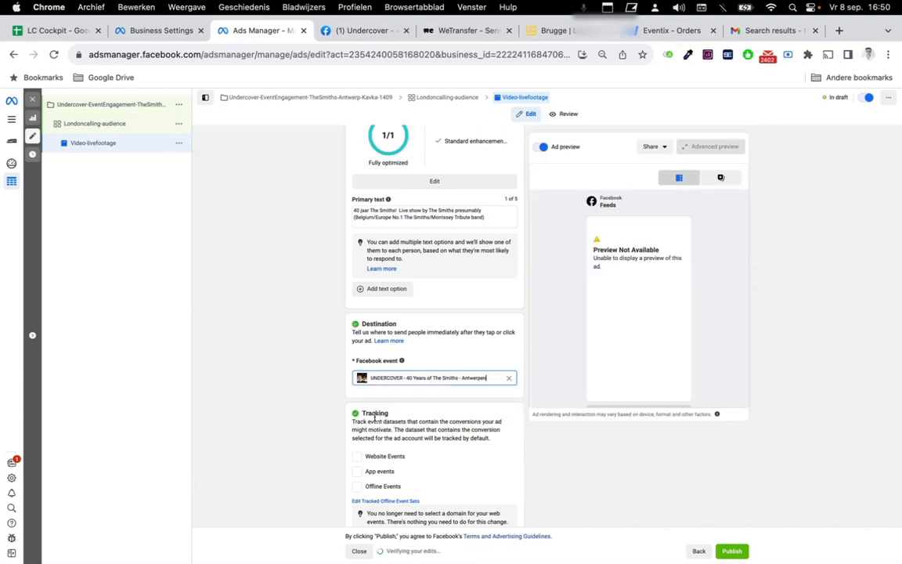
Enable Website Events tracking for the ad.
{"action": "scroll", "coordinate": [301, 389], "scroll_direction": "down", "scroll_amount": 2}
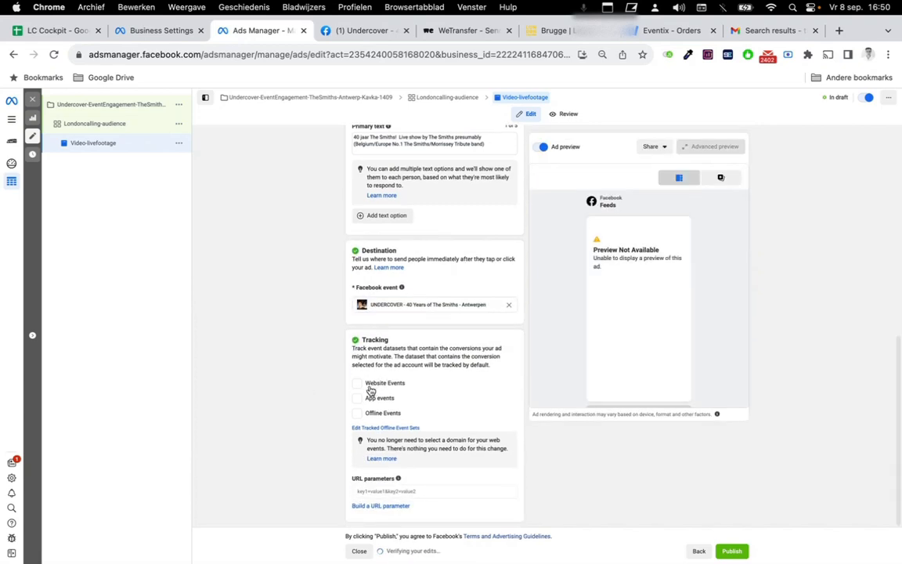
{"action": "left_click", "coordinate": [358, 383]}
{"action": "scroll", "coordinate": [299, 376], "scroll_direction": "down", "scroll_amount": 1}
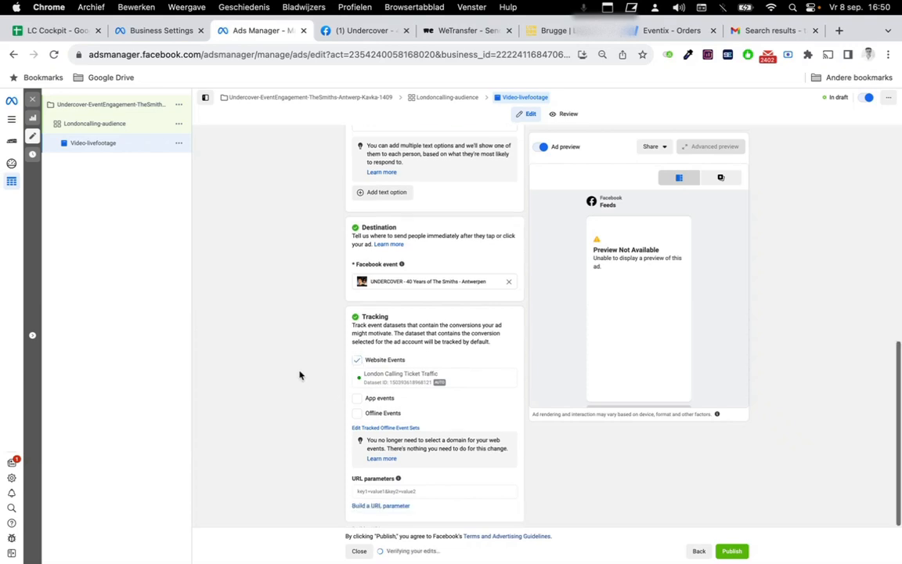
Change the ad identity's Facebook Page to Undercover.
{"action": "scroll", "coordinate": [299, 376], "scroll_direction": "up", "scroll_amount": 3}
{"action": "scroll", "coordinate": [299, 375], "scroll_direction": "up", "scroll_amount": 8}
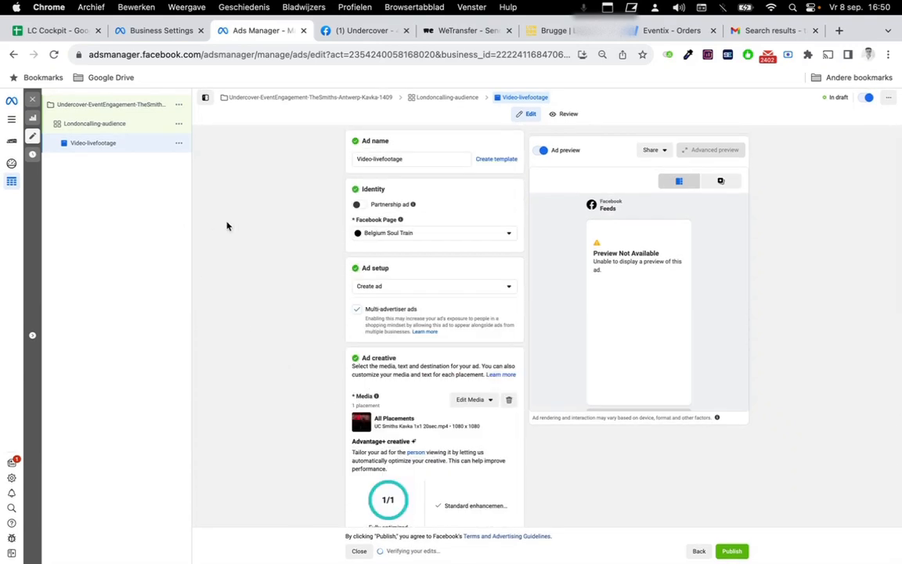
{"action": "scroll", "coordinate": [211, 220], "scroll_direction": "down", "scroll_amount": 4}
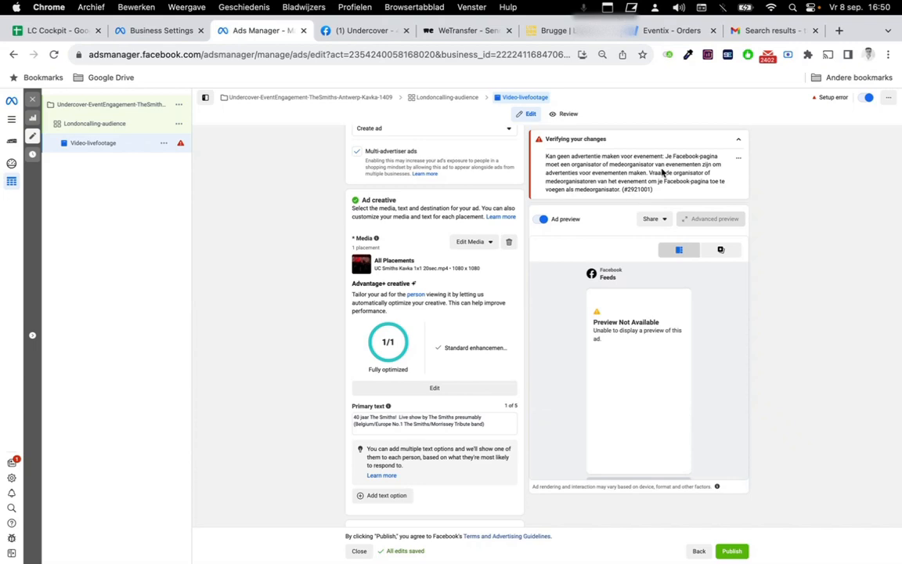
{"action": "scroll", "coordinate": [377, 258], "scroll_direction": "up", "scroll_amount": 4}
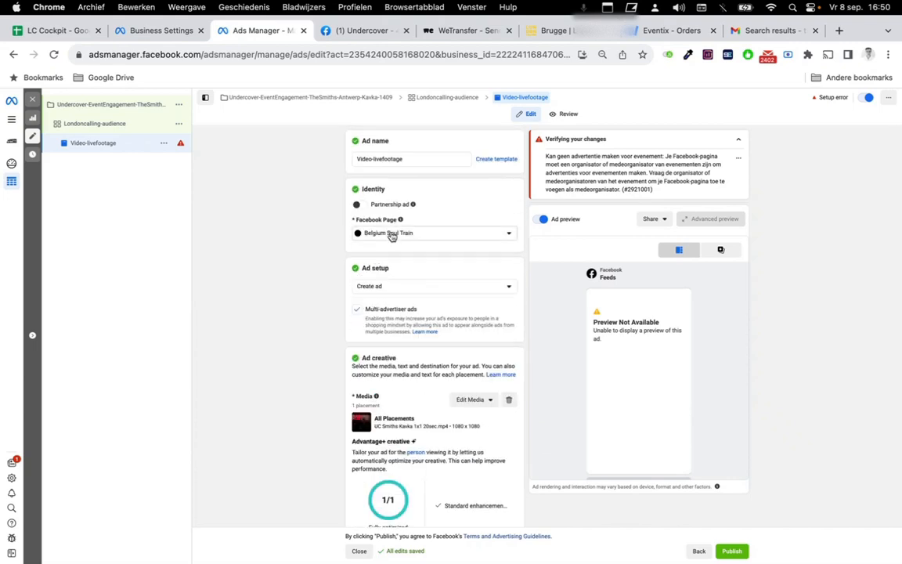
{"action": "left_click", "coordinate": [392, 233]}
{"action": "type", "text": "undercove"}
{"action": "left_click", "coordinate": [411, 289]}
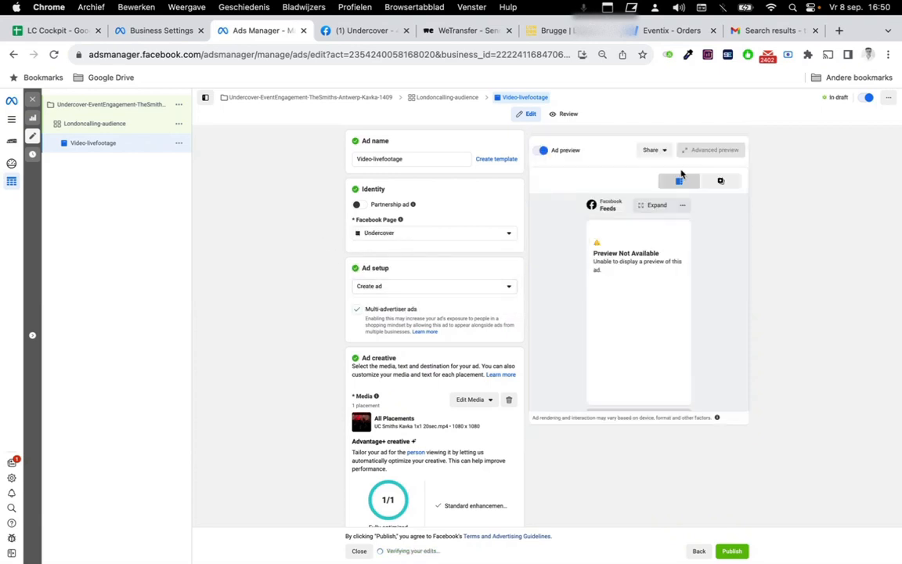
Review the ad's media, primary text, destination and tracking settings, and switch the ad preview to its alternative view.
{"action": "scroll", "coordinate": [299, 315], "scroll_direction": "down", "scroll_amount": 5}
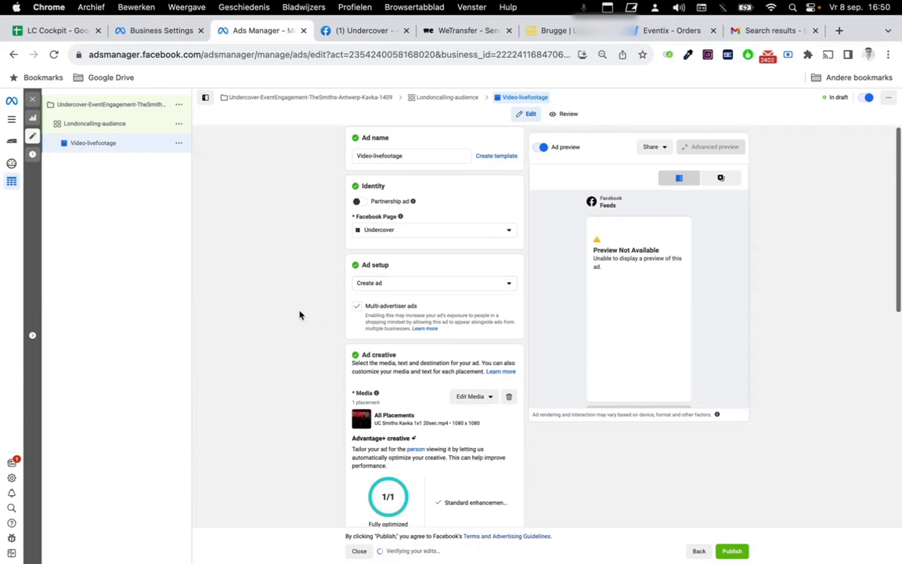
{"action": "left_click", "coordinate": [472, 260]}
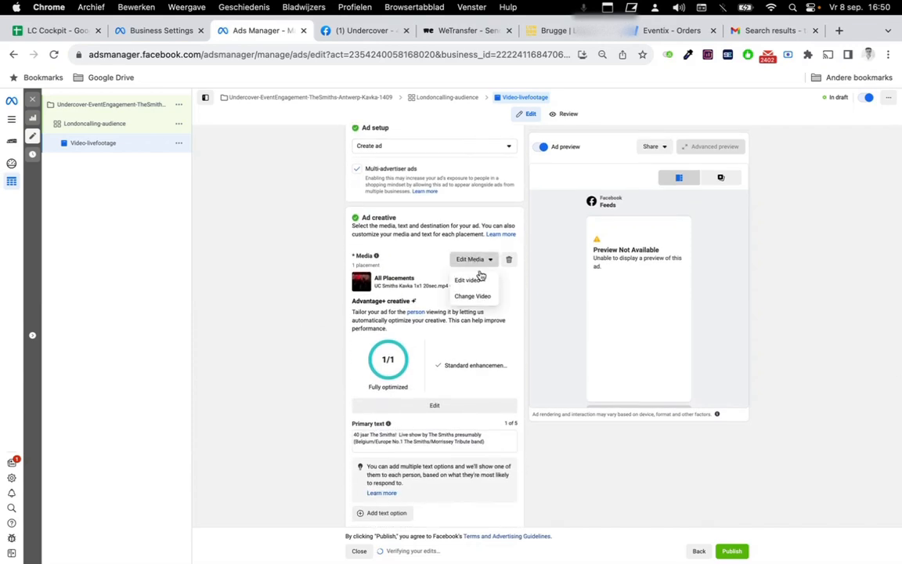
{"action": "left_click", "coordinate": [294, 360]}
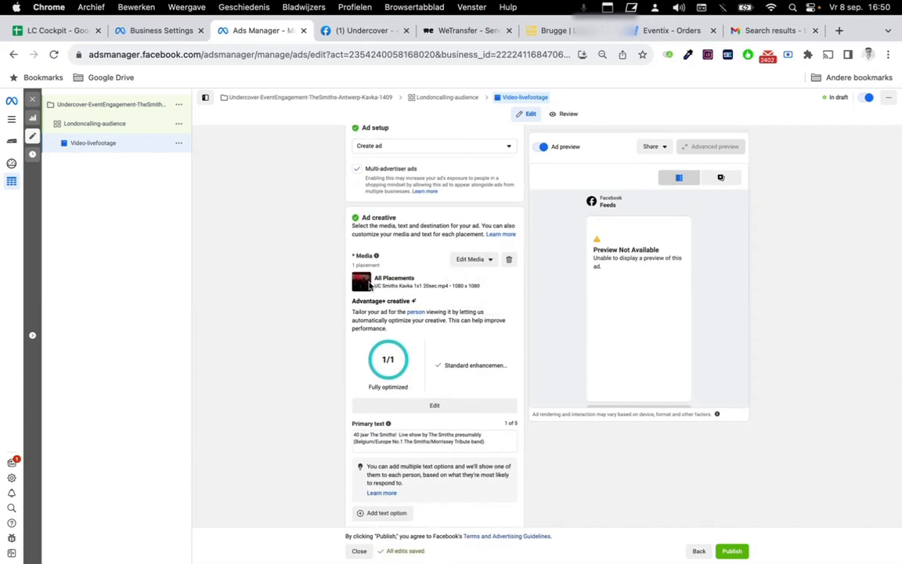
{"action": "mouse_move", "coordinate": [376, 258]}
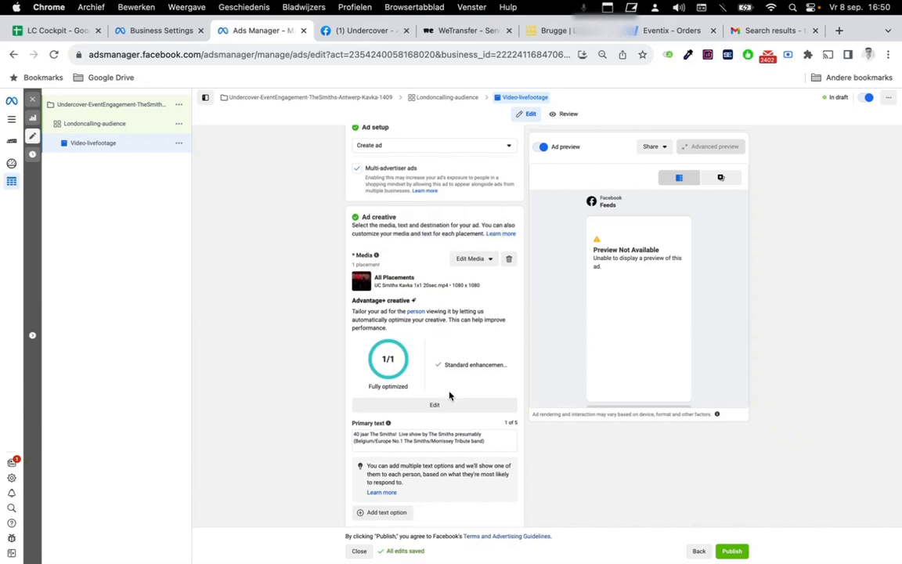
{"action": "scroll", "coordinate": [449, 396], "scroll_direction": "down", "scroll_amount": 3}
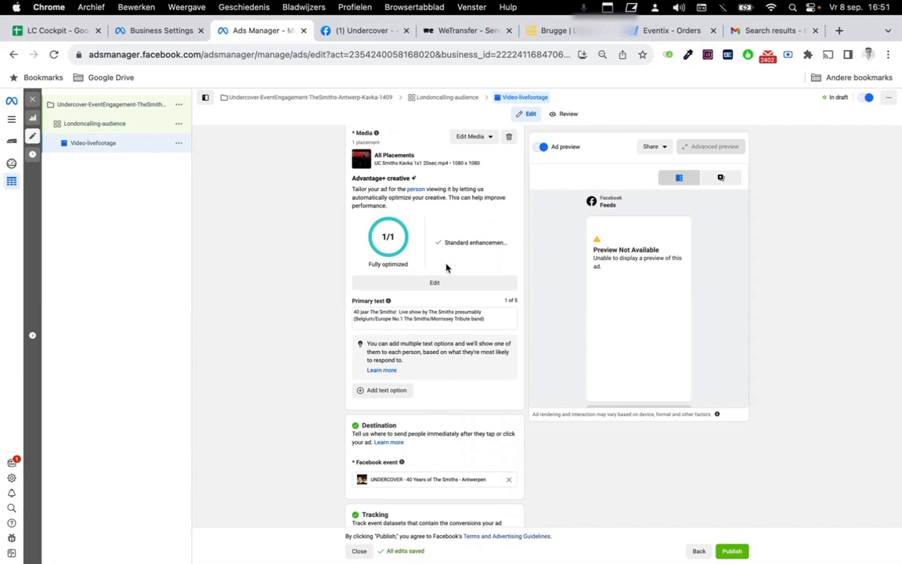
{"action": "scroll", "coordinate": [447, 270], "scroll_direction": "up", "scroll_amount": 2}
{"action": "scroll", "coordinate": [480, 326], "scroll_direction": "down", "scroll_amount": 7}
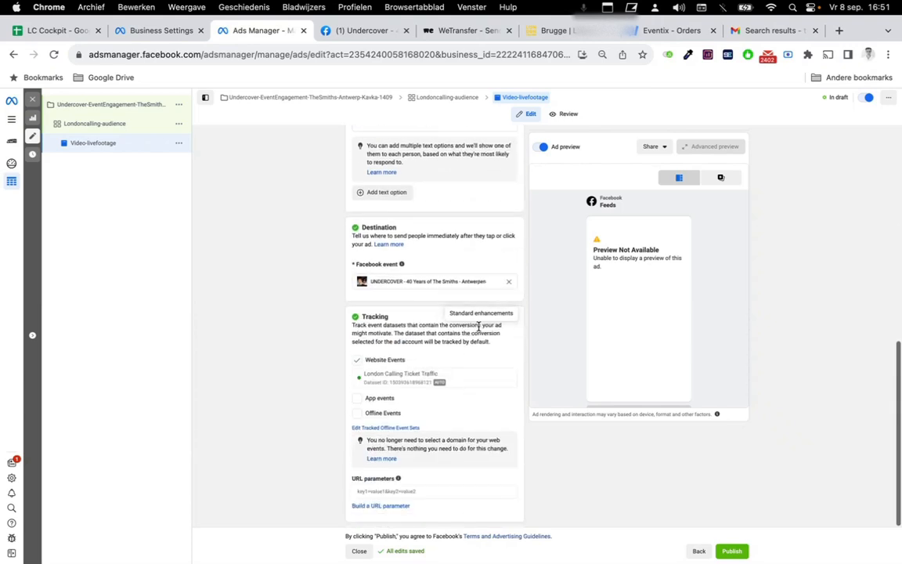
{"action": "scroll", "coordinate": [479, 326], "scroll_direction": "up", "scroll_amount": 5}
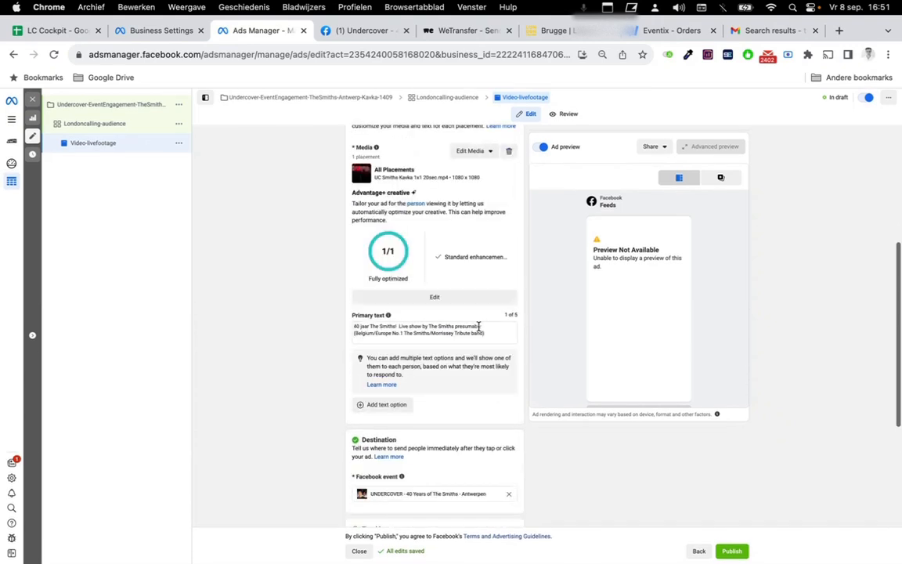
{"action": "scroll", "coordinate": [479, 325], "scroll_direction": "up", "scroll_amount": 1}
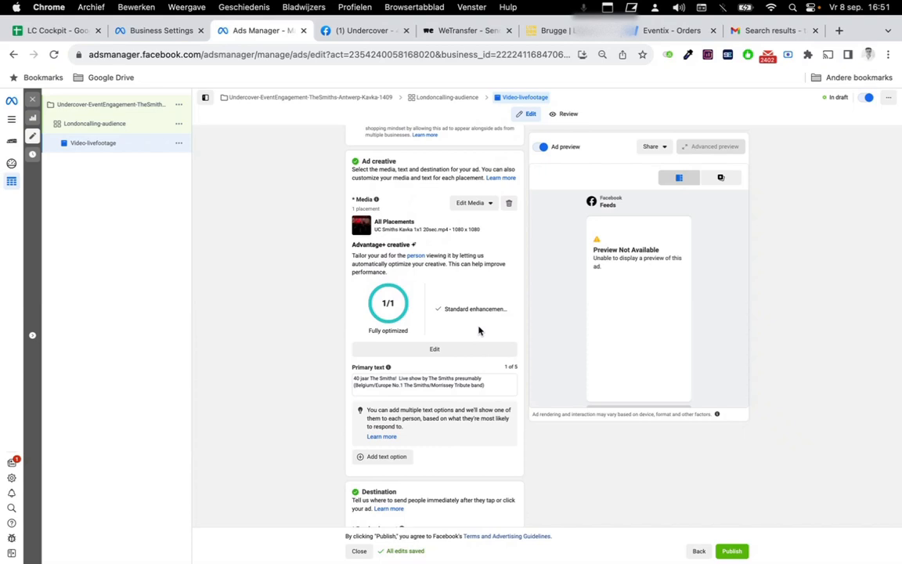
{"action": "left_click", "coordinate": [723, 182]}
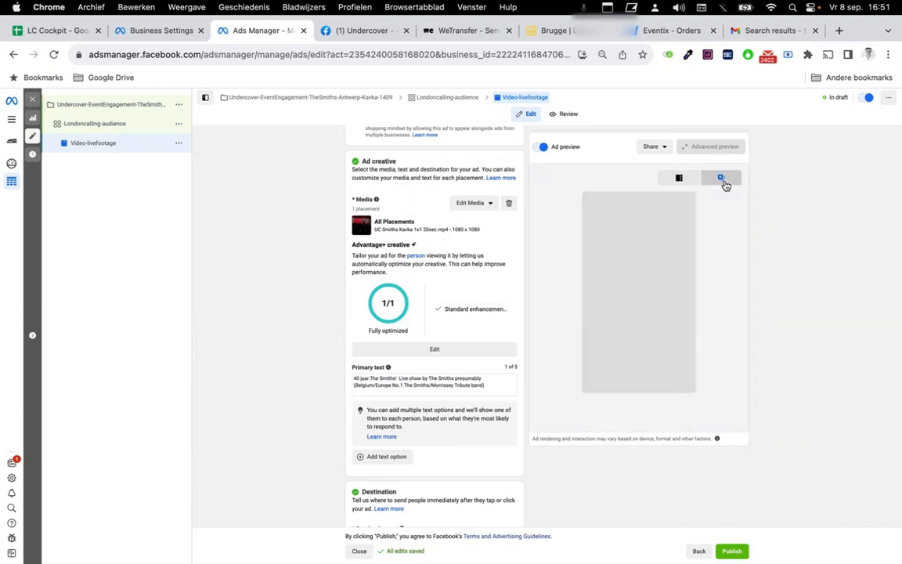
Switch the ad preview back to the feed view and check the ad's destination and tracking settings.
{"action": "left_click", "coordinate": [679, 178]}
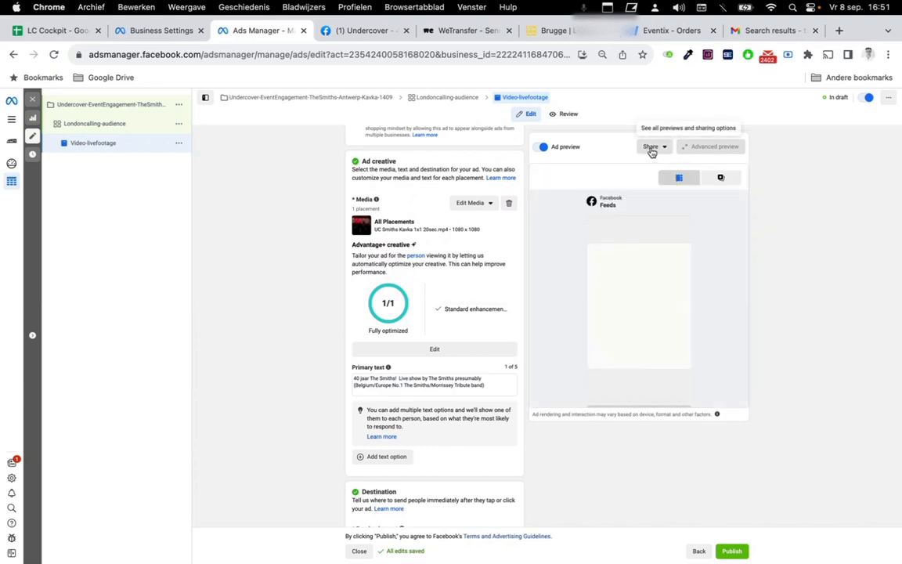
{"action": "scroll", "coordinate": [575, 374], "scroll_direction": "down", "scroll_amount": 5}
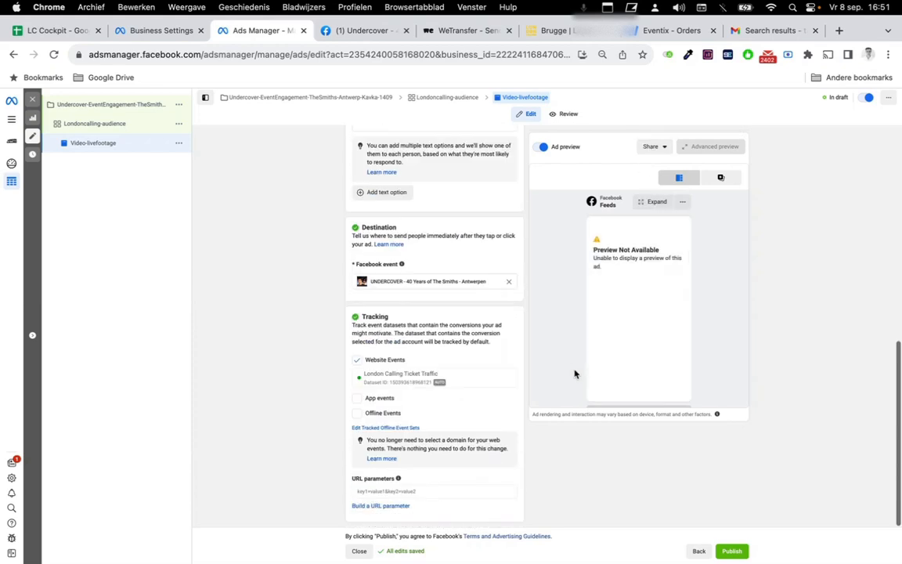
{"action": "scroll", "coordinate": [574, 374], "scroll_direction": "up", "scroll_amount": 10}
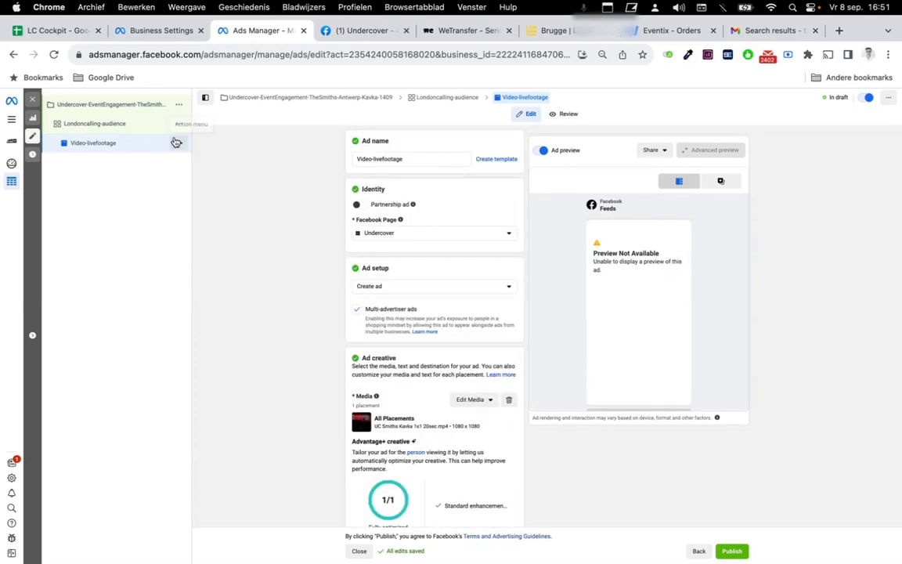
Duplicate the Video-livefootage ad within its ad set and rename the copy Video-animation.
{"action": "left_click", "coordinate": [177, 143]}
{"action": "left_click", "coordinate": [221, 171]}
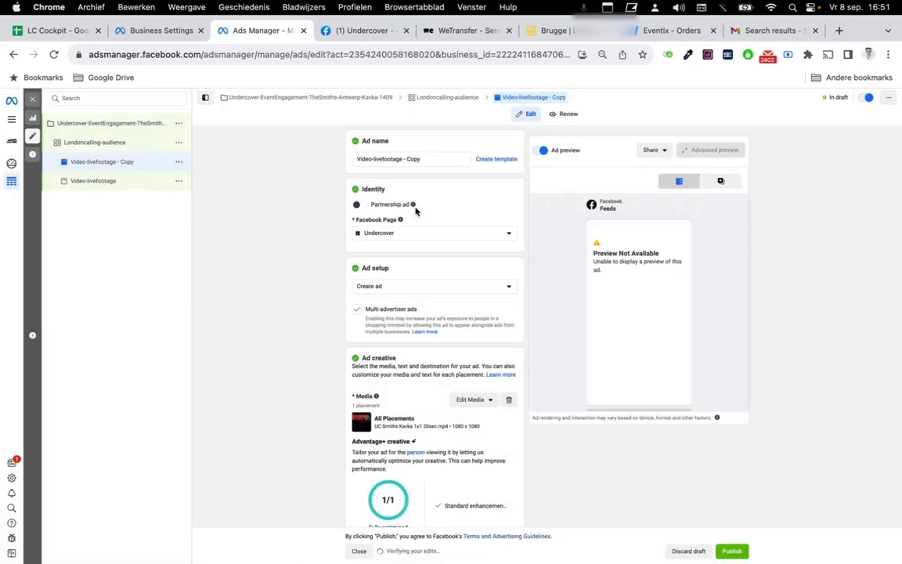
{"action": "left_click_drag", "start_coordinate": [373, 158], "coordinate": [720, 226]}
{"action": "key", "text": "BackSpace"}
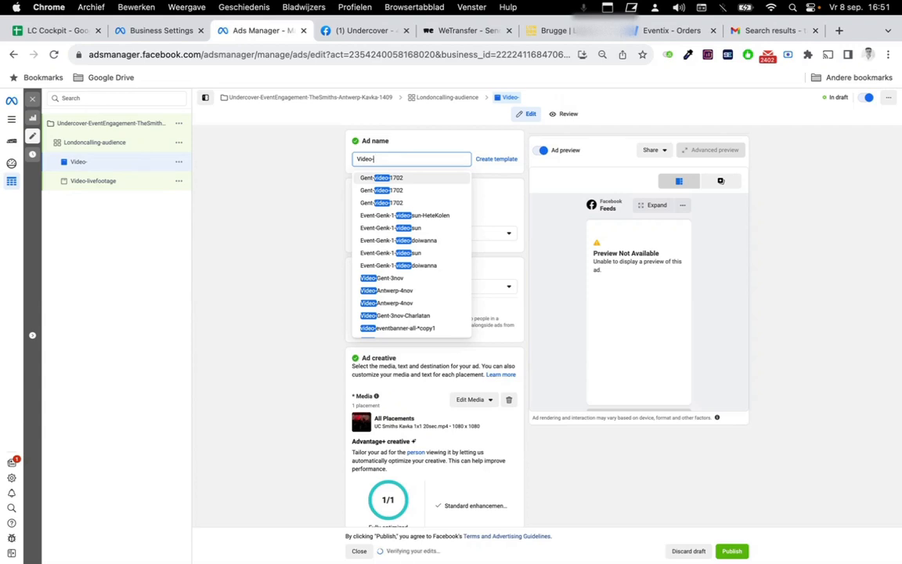
{"action": "type", "text": "animation"}
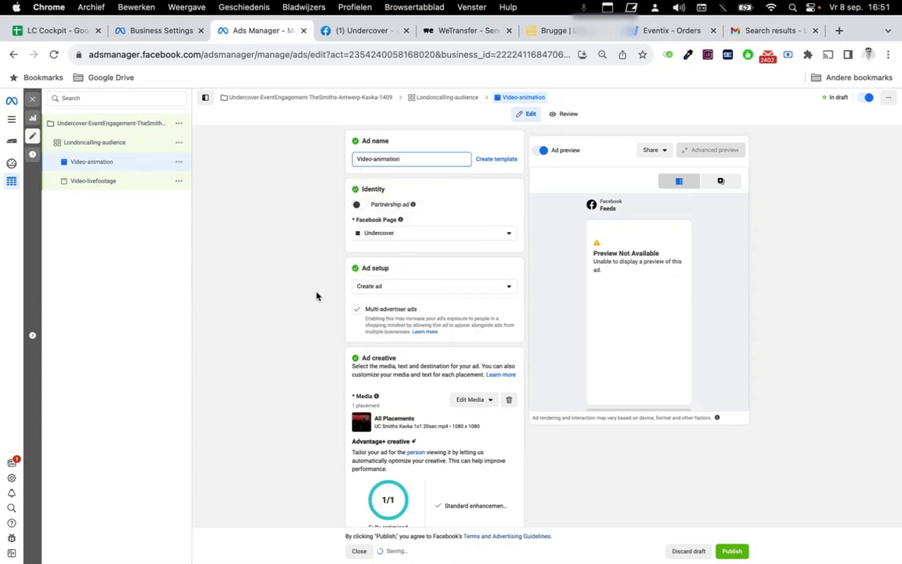
Replace the Video-animation ad's media with the square video UC 40YSM kavka 20sec 1x1.mp4, untrimmed and with all Advantage+ optimizations on.
{"action": "scroll", "coordinate": [302, 296], "scroll_direction": "down", "scroll_amount": 3}
{"action": "left_click", "coordinate": [510, 312]}
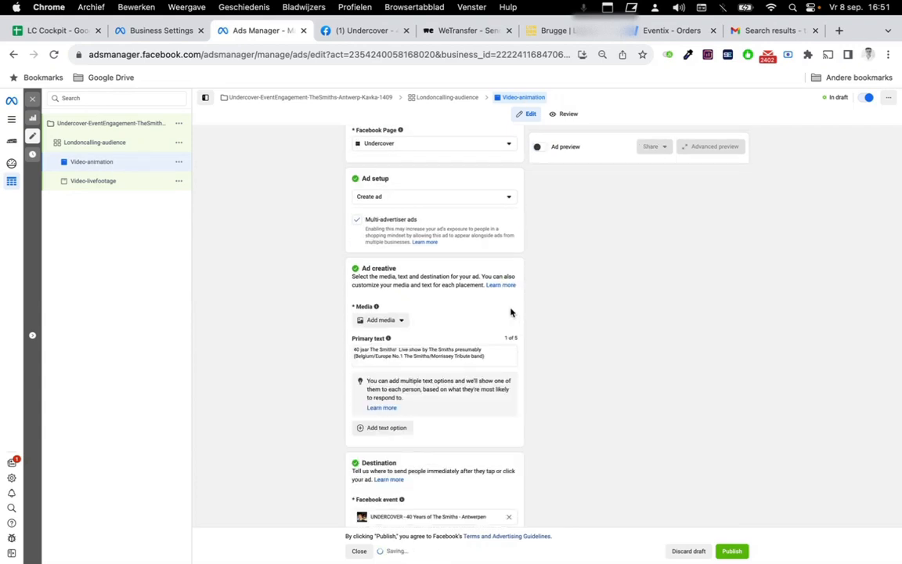
{"action": "left_click", "coordinate": [399, 321]}
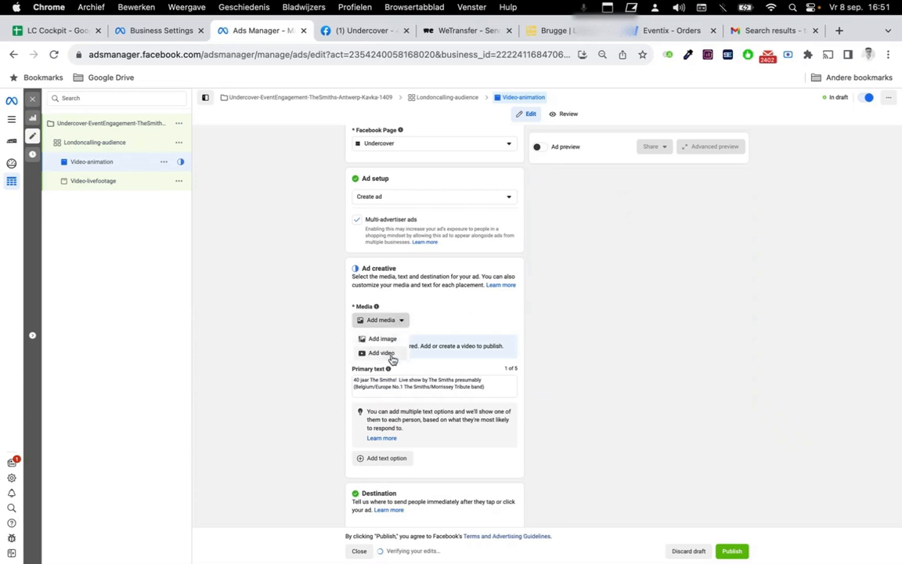
{"action": "left_click", "coordinate": [390, 353]}
{"action": "left_click", "coordinate": [368, 234]}
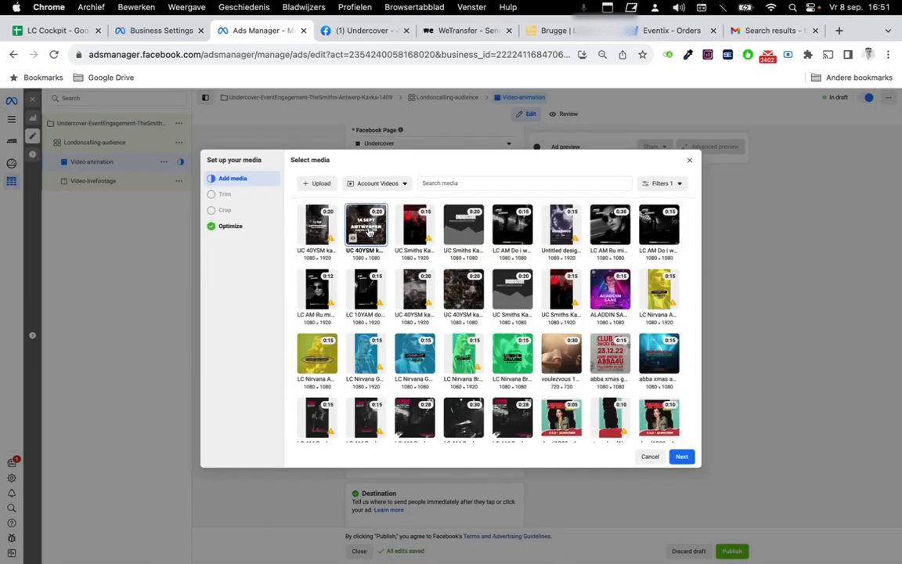
{"action": "left_click", "coordinate": [682, 456]}
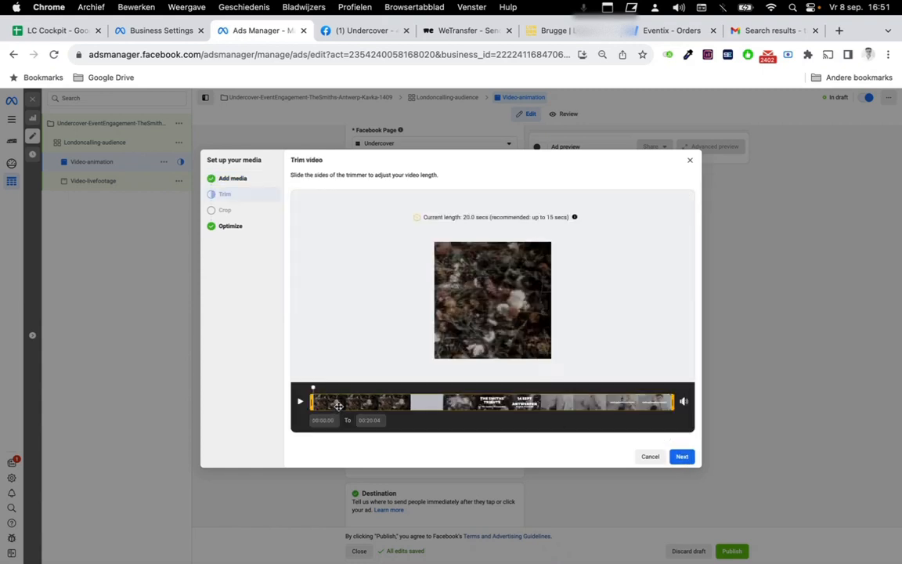
{"action": "left_click", "coordinate": [682, 456]}
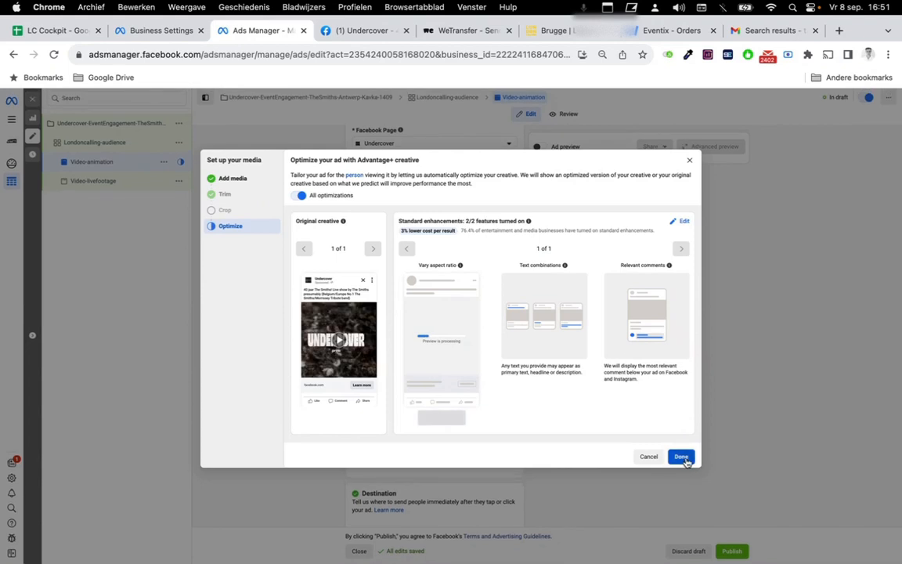
{"action": "left_click", "coordinate": [681, 457]}
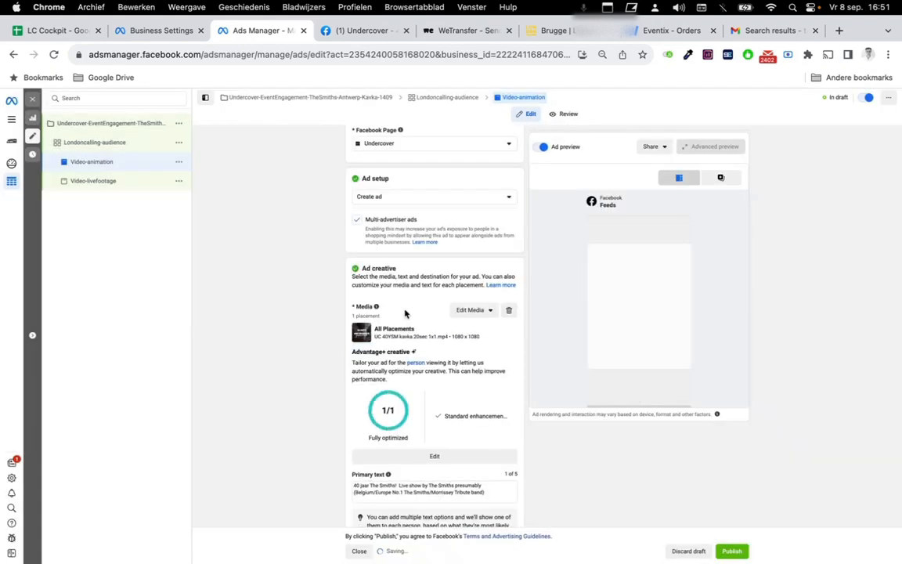
Compare the animation video's frames as manual thumbnails and save the "The Smiths Tribute" frame as its thumbnail.
{"action": "scroll", "coordinate": [405, 314], "scroll_direction": "down", "scroll_amount": 2}
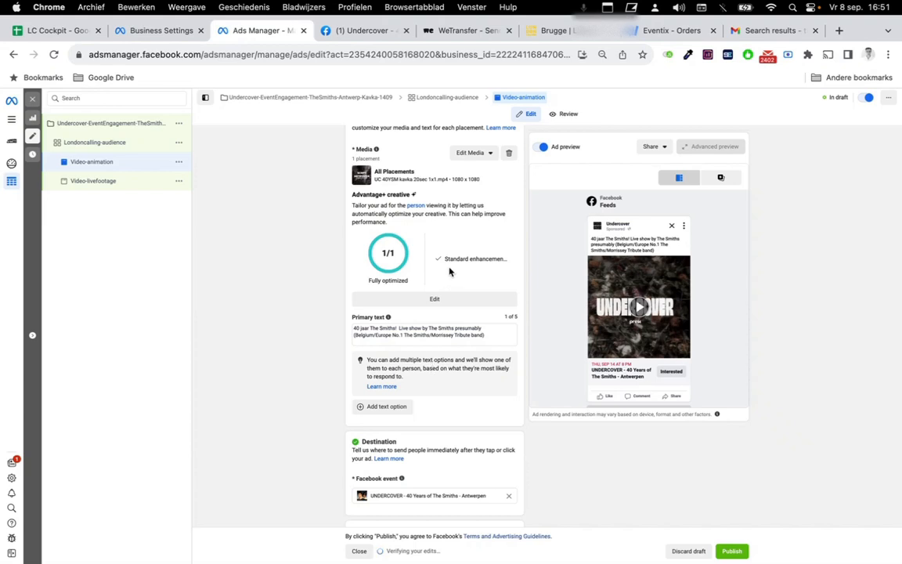
{"action": "scroll", "coordinate": [450, 271], "scroll_direction": "up", "scroll_amount": 1}
{"action": "scroll", "coordinate": [450, 271], "scroll_direction": "up", "scroll_amount": 1}
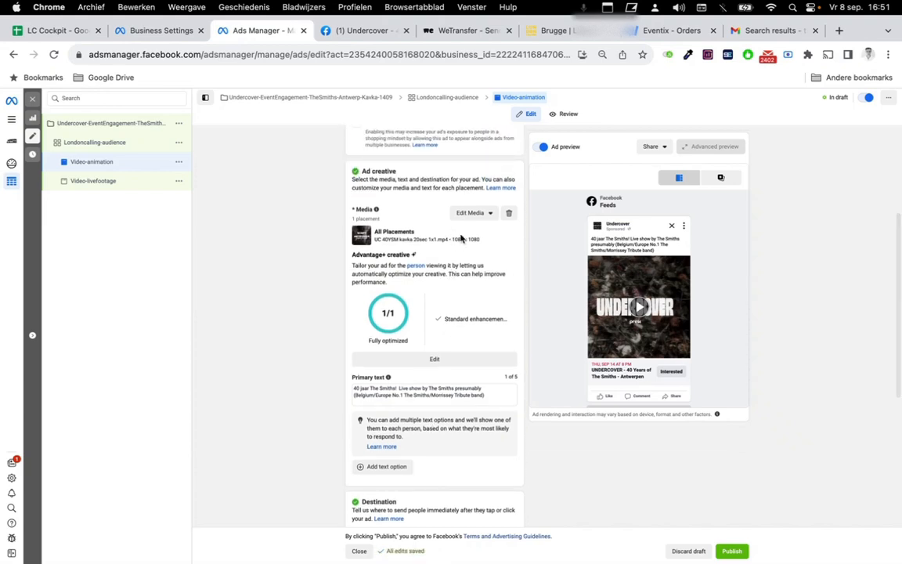
{"action": "left_click", "coordinate": [472, 213]}
{"action": "left_click", "coordinate": [475, 236]}
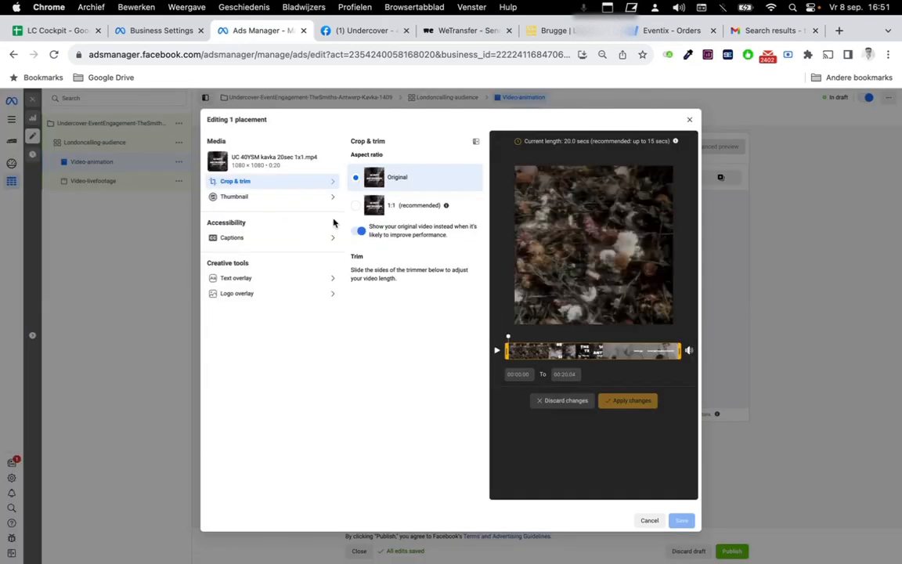
{"action": "left_click", "coordinate": [216, 196]}
{"action": "left_click", "coordinate": [439, 182]}
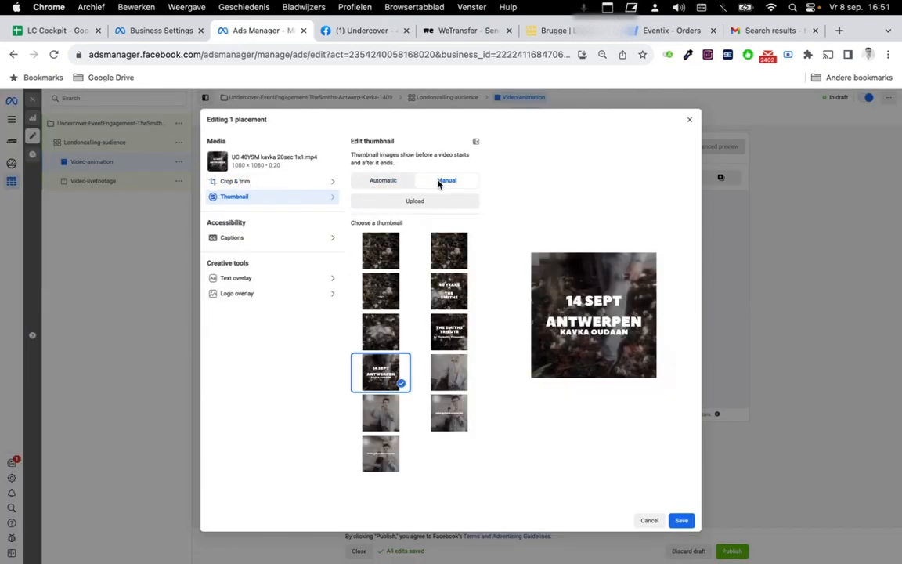
{"action": "left_click", "coordinate": [444, 341]}
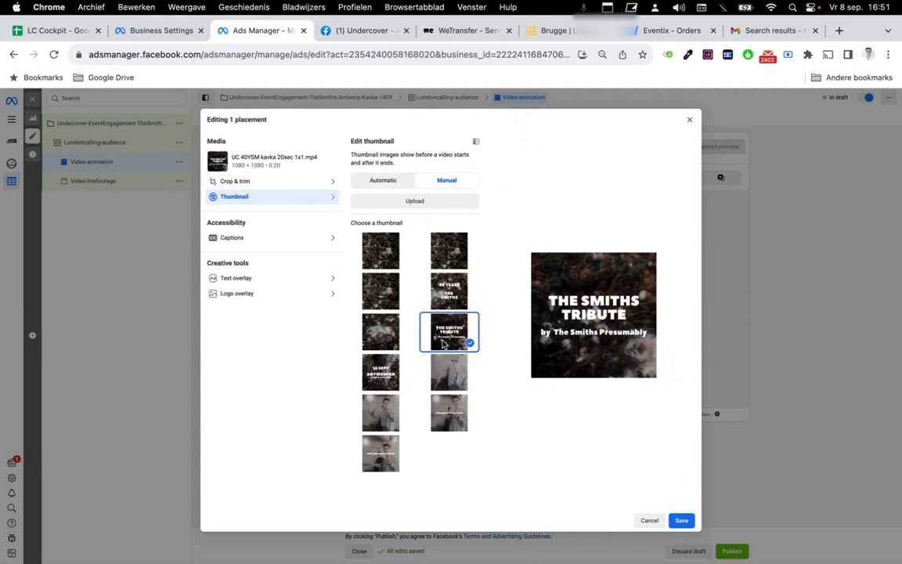
{"action": "left_click", "coordinate": [446, 288]}
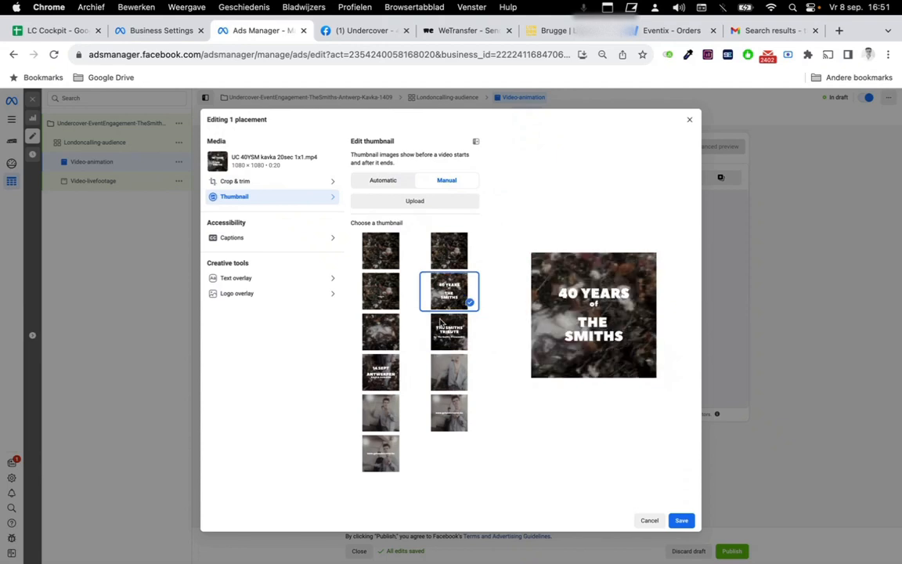
{"action": "left_click", "coordinate": [383, 380]}
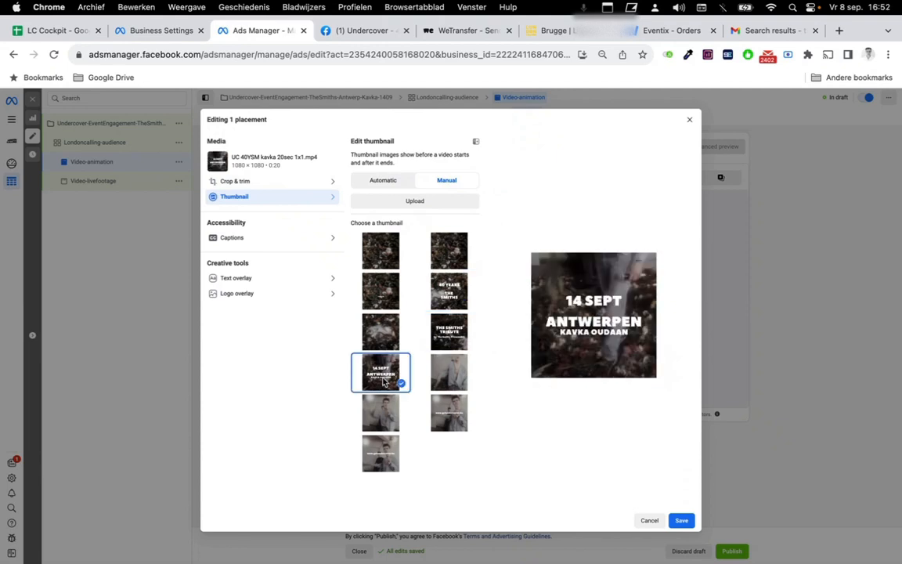
{"action": "left_click", "coordinate": [461, 332]}
{"action": "left_click", "coordinate": [455, 410]}
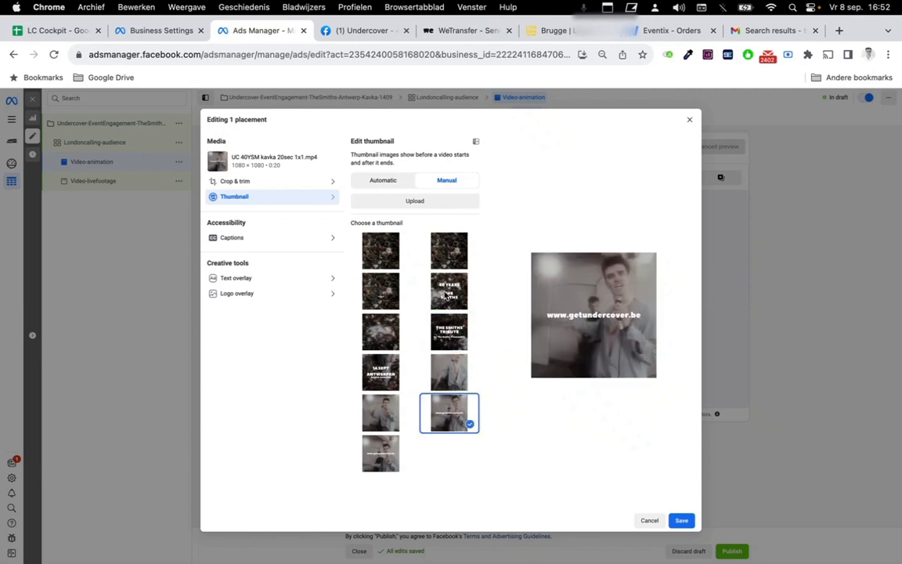
{"action": "left_click", "coordinate": [463, 296]}
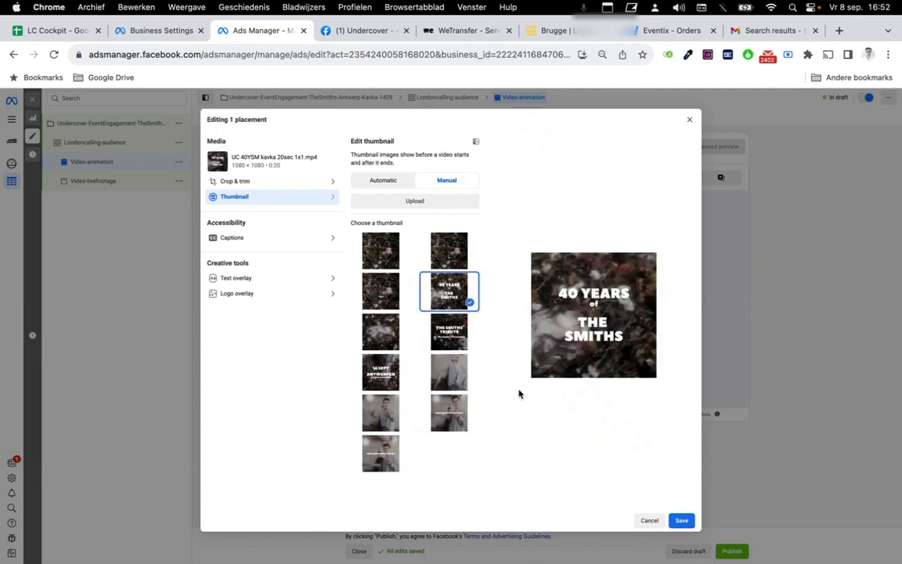
{"action": "left_click", "coordinate": [441, 345]}
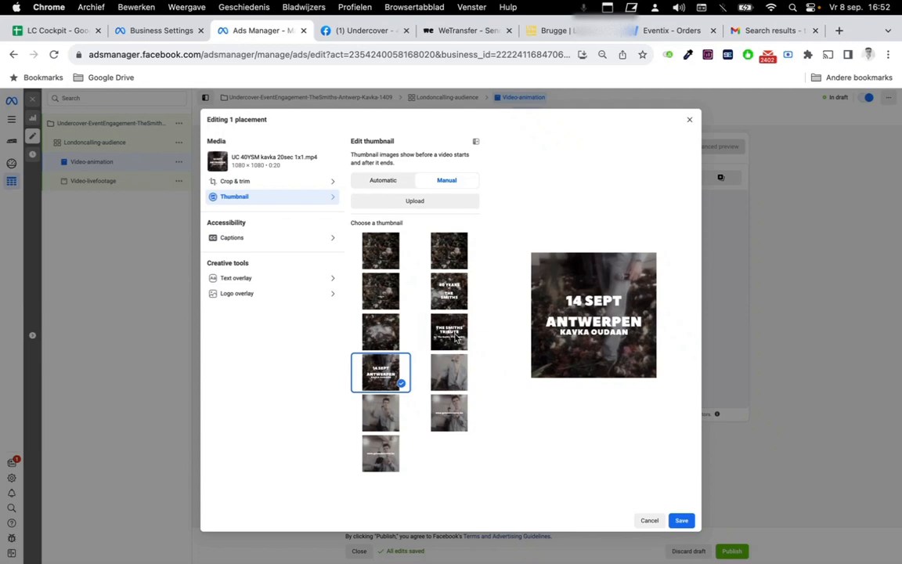
{"action": "left_click", "coordinate": [682, 520]}
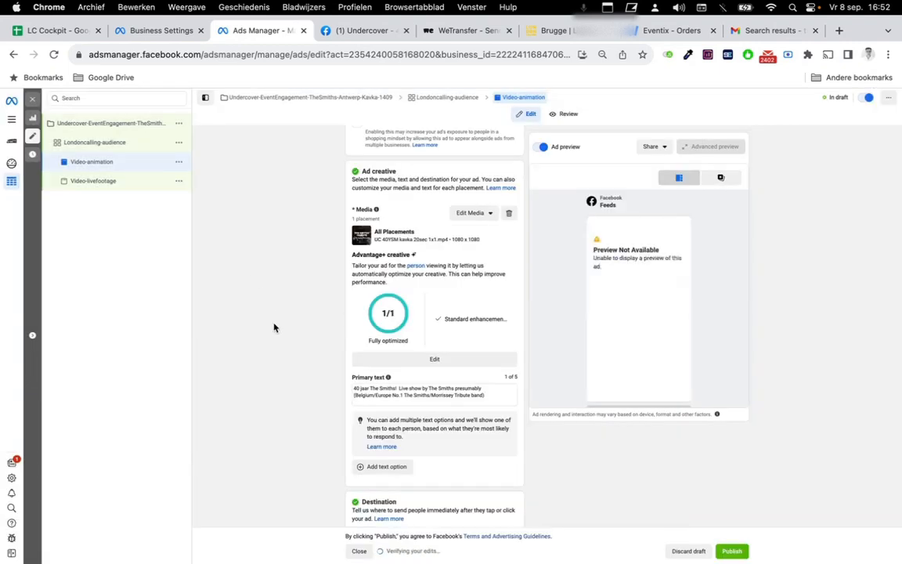
Quickly duplicate the Londoncalling-audience ad set with its ads and rename the copy Interests-TheSmiths-And_others.
{"action": "left_click", "coordinate": [179, 146]}
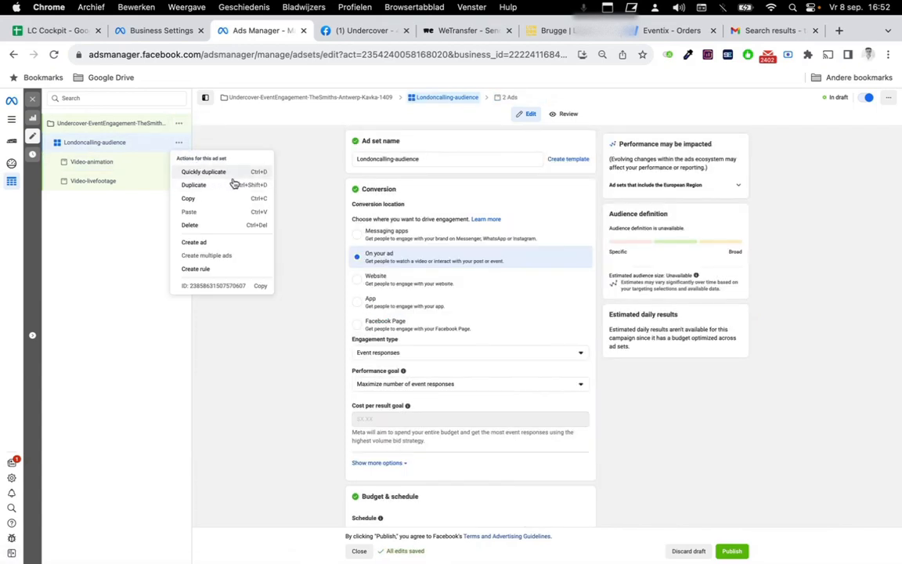
{"action": "left_click", "coordinate": [205, 172]}
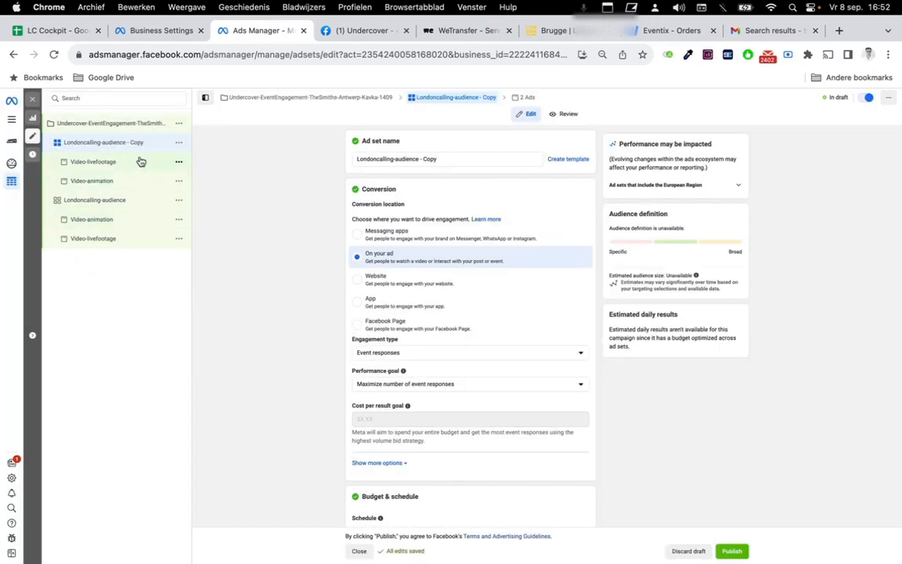
{"action": "triple_click", "coordinate": [399, 159]}
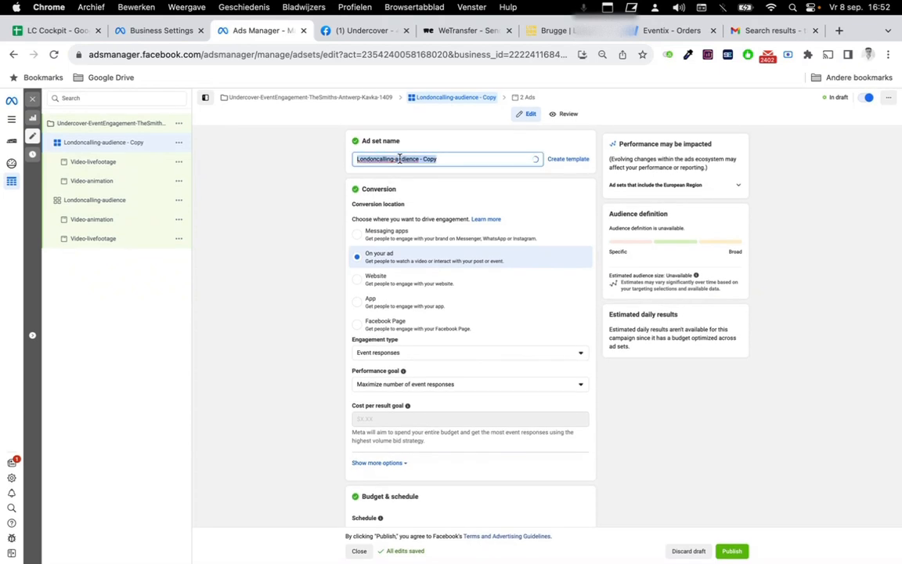
{"action": "type", "text": "Interests-B"}
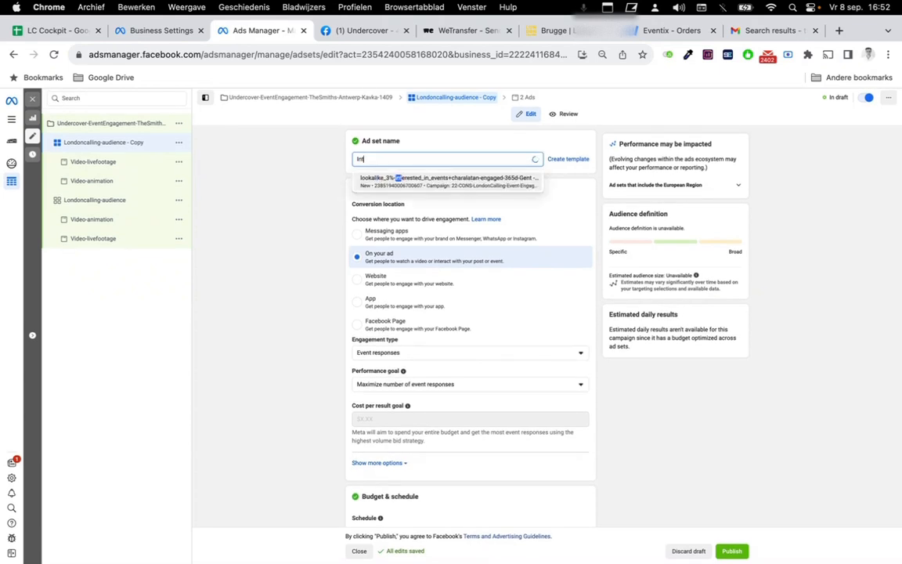
{"action": "key", "text": "BackSpace"}
{"action": "key", "text": "BackSpace"}
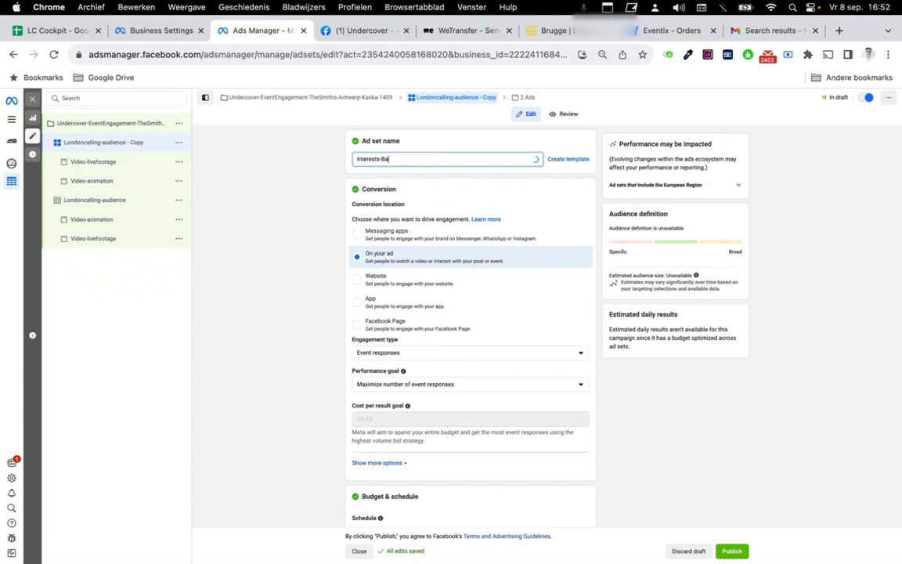
{"action": "left_click", "coordinate": [430, 186]}
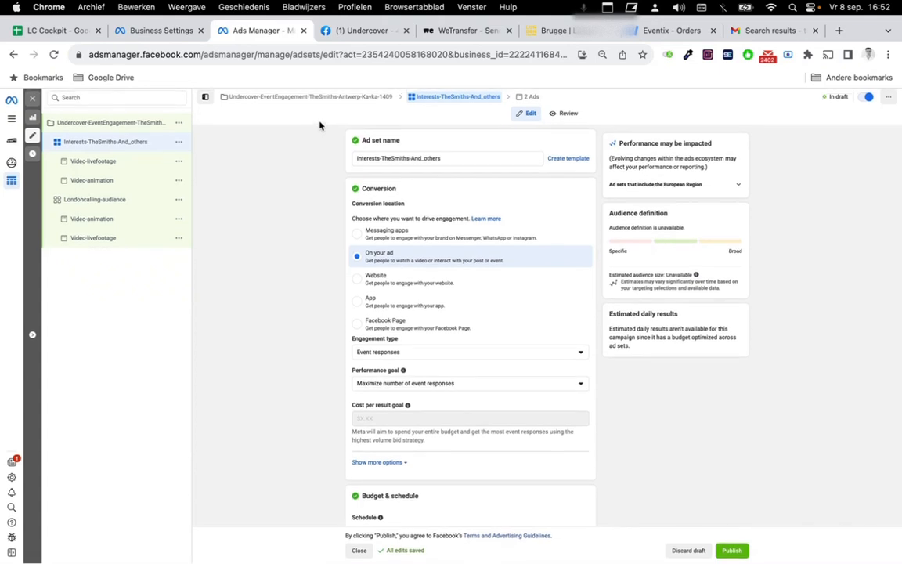
Remove the mailing-list and event-engagement custom audiences from the Interests-TheSmiths-And_others ad set.
{"action": "scroll", "coordinate": [365, 258], "scroll_direction": "down", "scroll_amount": 10}
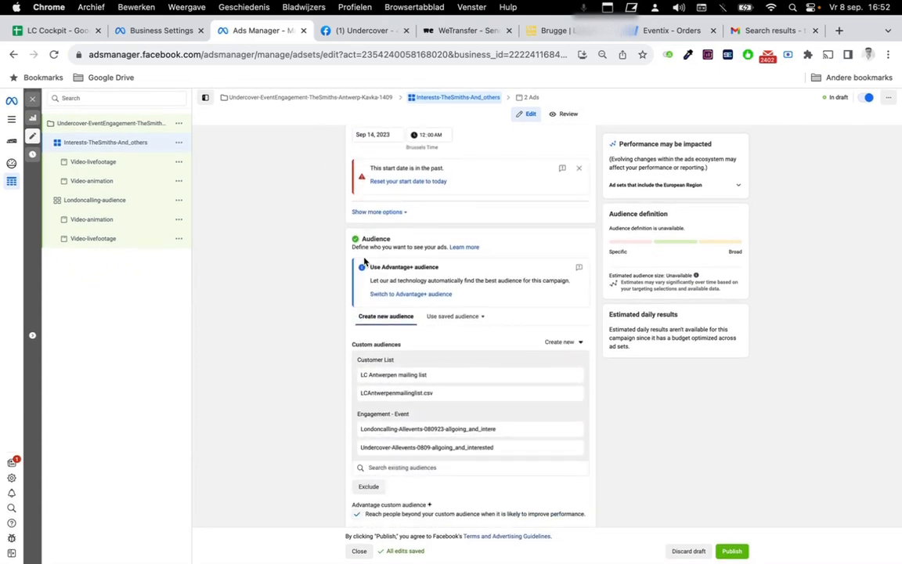
{"action": "scroll", "coordinate": [364, 262], "scroll_direction": "down", "scroll_amount": 5}
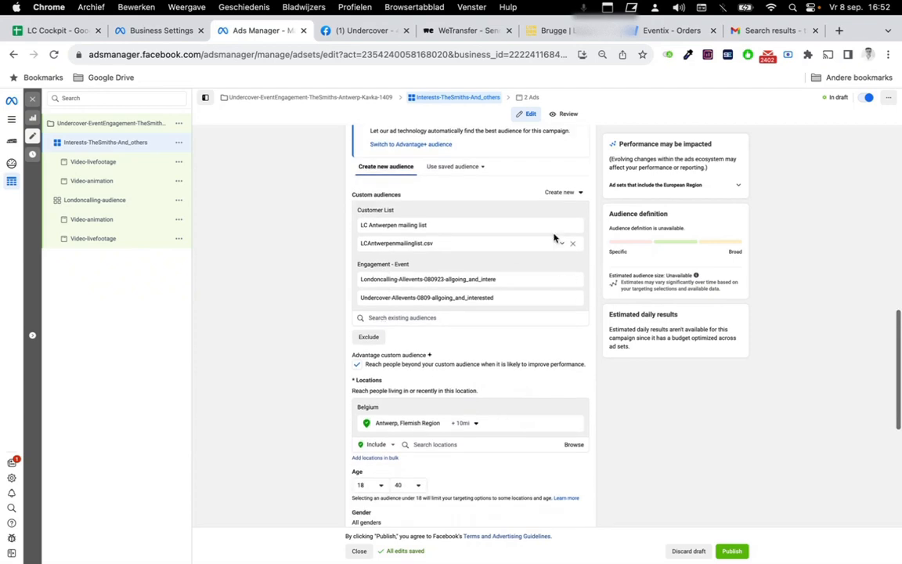
{"action": "left_click", "coordinate": [573, 226]}
{"action": "left_click", "coordinate": [574, 226]}
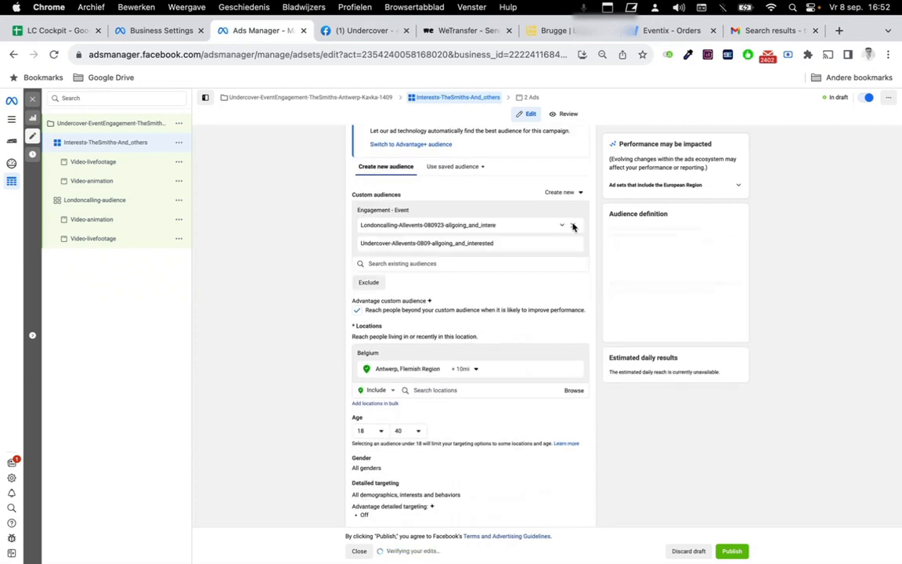
{"action": "left_click", "coordinate": [573, 226]}
{"action": "left_click", "coordinate": [574, 226]}
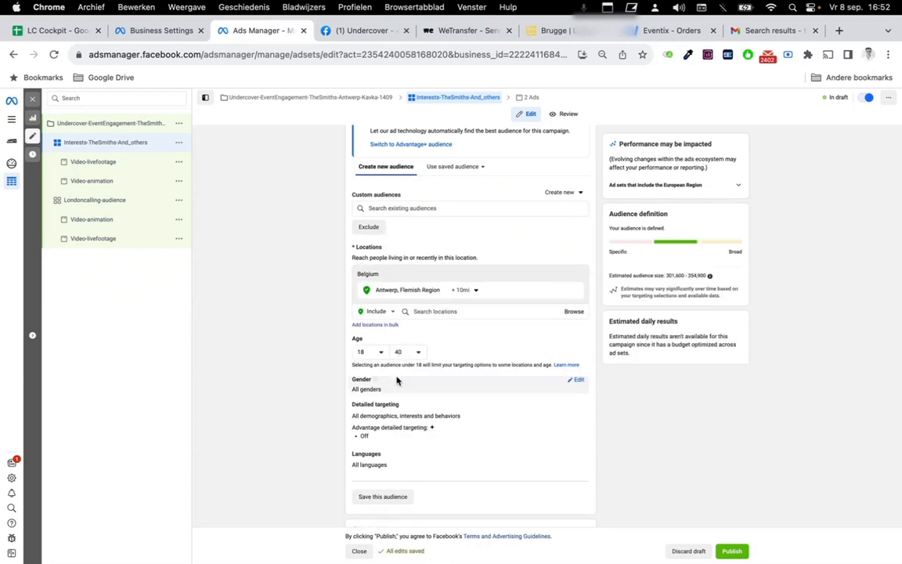
Search detailed targeting for "the smiths" and add the interest The Smiths (band) to the ad set's audience.
{"action": "scroll", "coordinate": [402, 389], "scroll_direction": "down", "scroll_amount": 1}
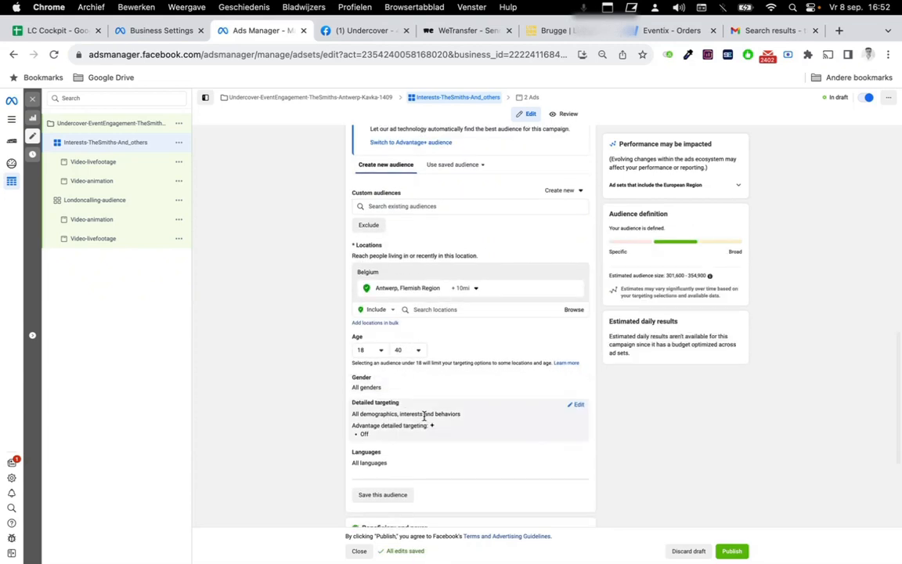
{"action": "left_click", "coordinate": [577, 405]}
{"action": "left_click", "coordinate": [465, 425]}
{"action": "type", "text": "the smiths"}
{"action": "left_click", "coordinate": [417, 442]}
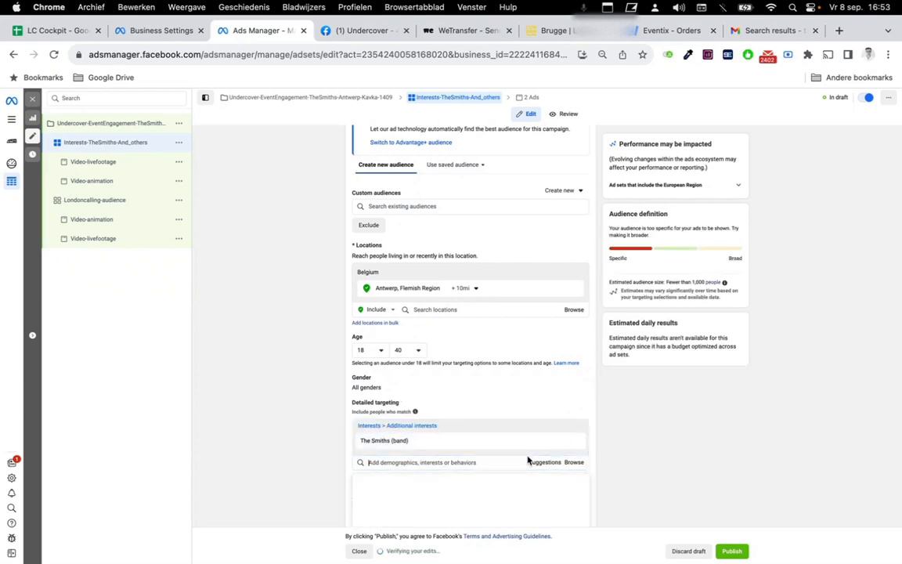
Add the suggested interests Joy Division, Depeche Mode, Morrissey, The Cure and David Bowie to the ad set's detailed targeting.
{"action": "left_click", "coordinate": [548, 462]}
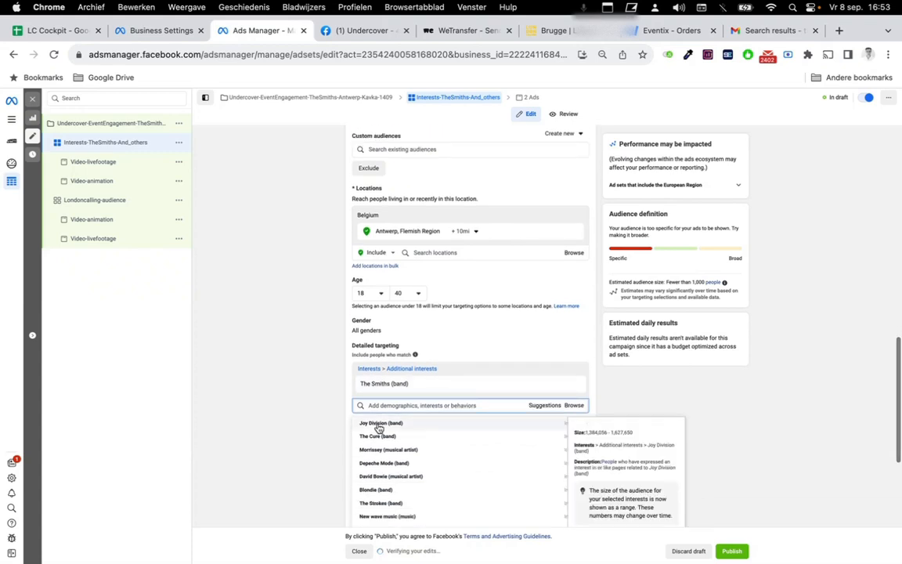
{"action": "left_click", "coordinate": [379, 424]}
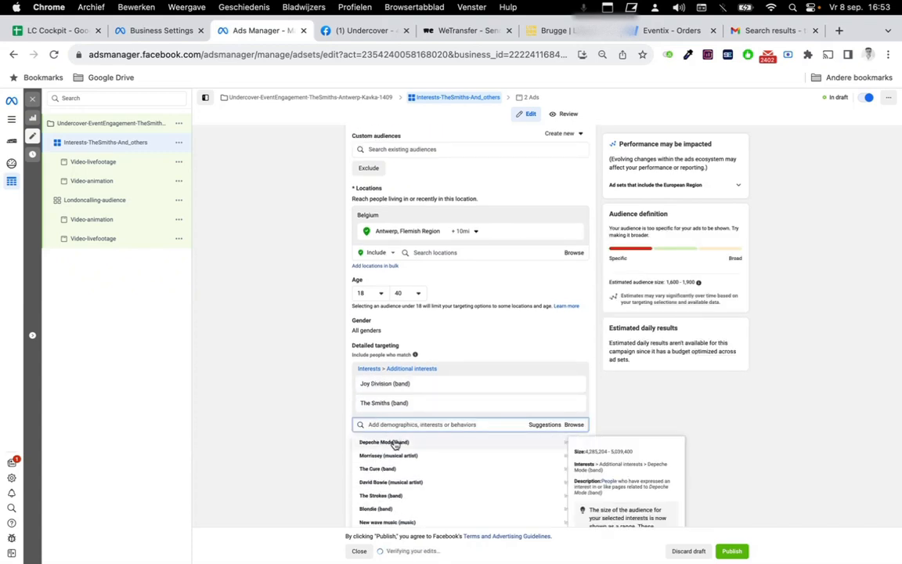
{"action": "left_click", "coordinate": [396, 443]}
{"action": "left_click", "coordinate": [398, 462]}
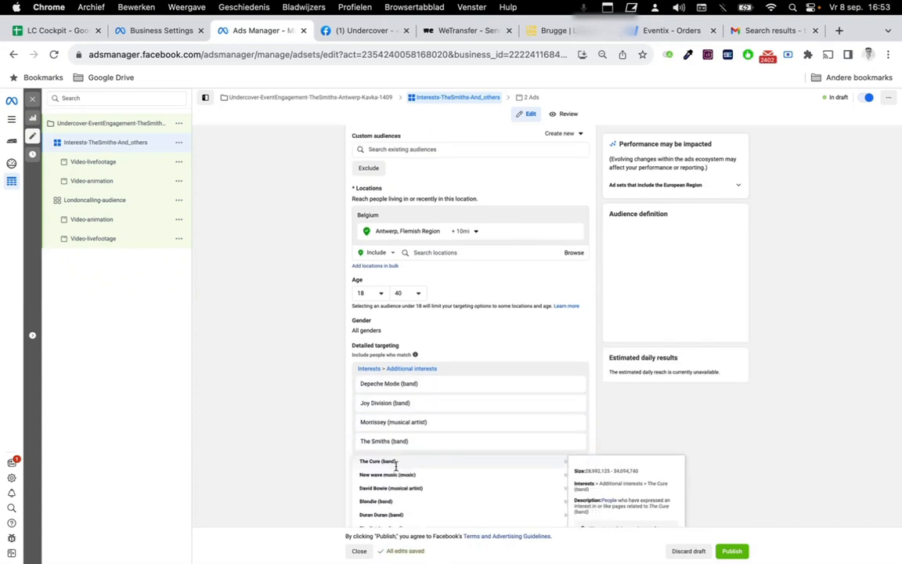
{"action": "left_click", "coordinate": [389, 485]}
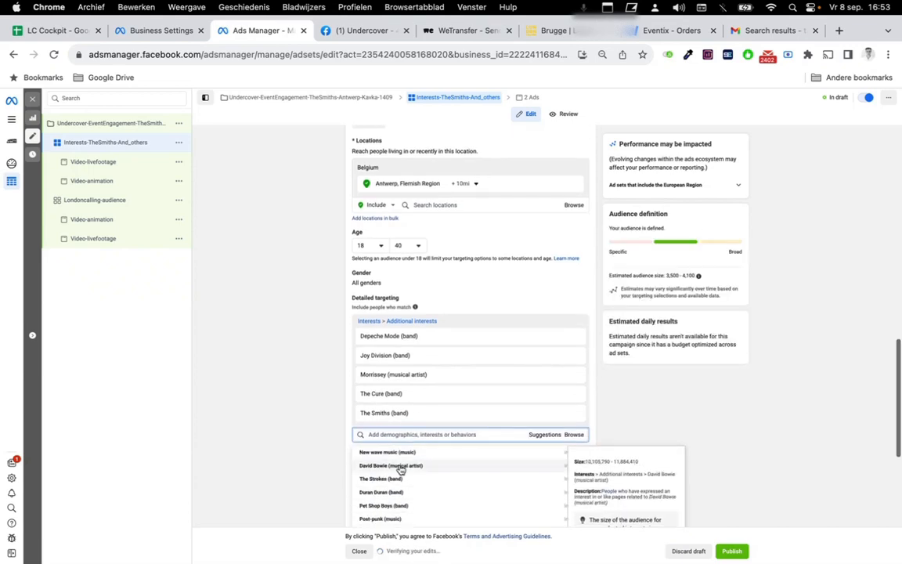
{"action": "left_click", "coordinate": [400, 466]}
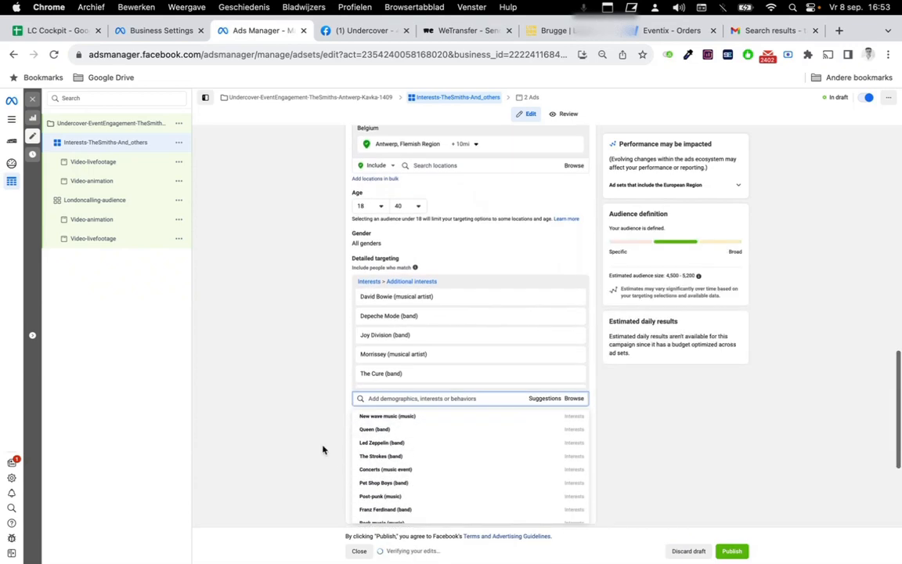
Add the suggested interests Franz Ferdinand (band), Arctic Monkeys (band) and Indie rock (music) to the detailed targeting.
{"action": "left_click", "coordinate": [404, 499]}
{"action": "scroll", "coordinate": [415, 461], "scroll_direction": "down", "scroll_amount": 4}
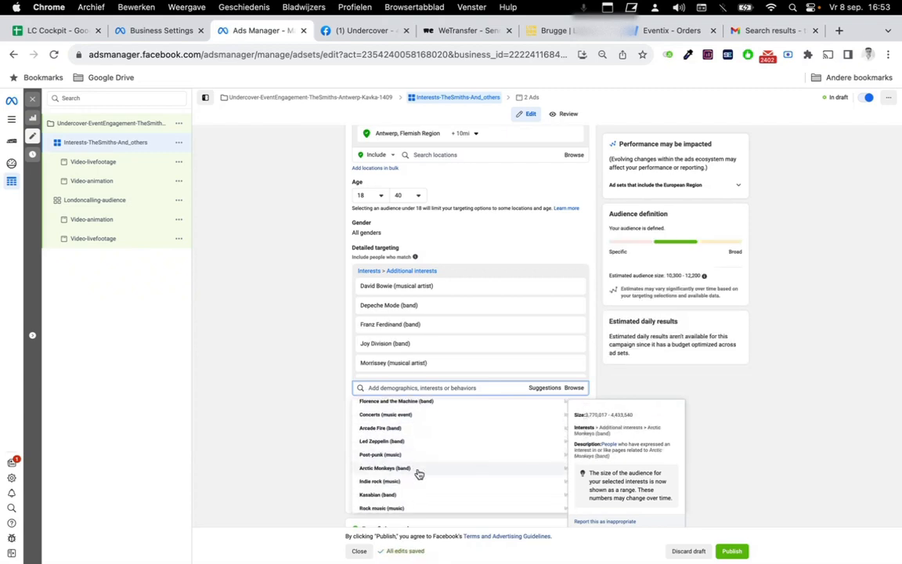
{"action": "left_click", "coordinate": [419, 474]}
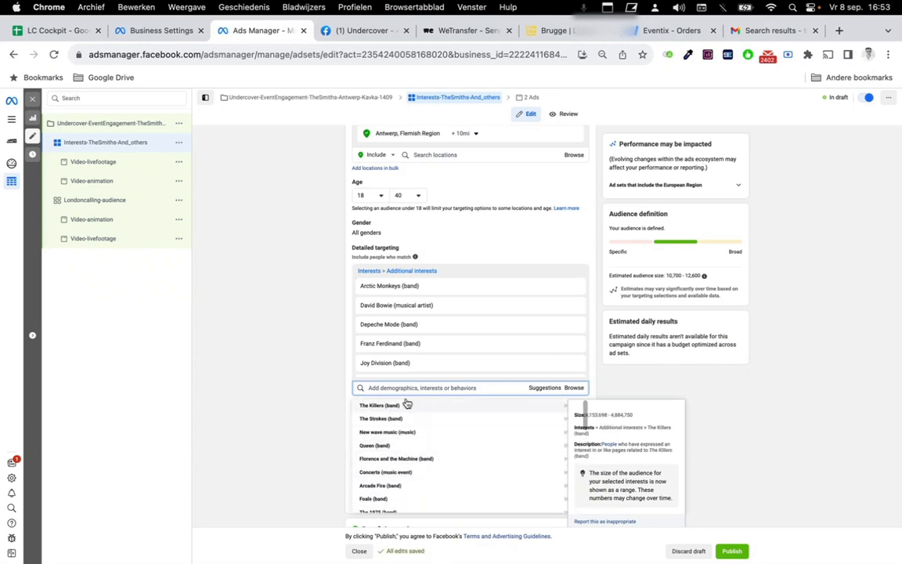
{"action": "scroll", "coordinate": [407, 408], "scroll_direction": "down", "scroll_amount": 2}
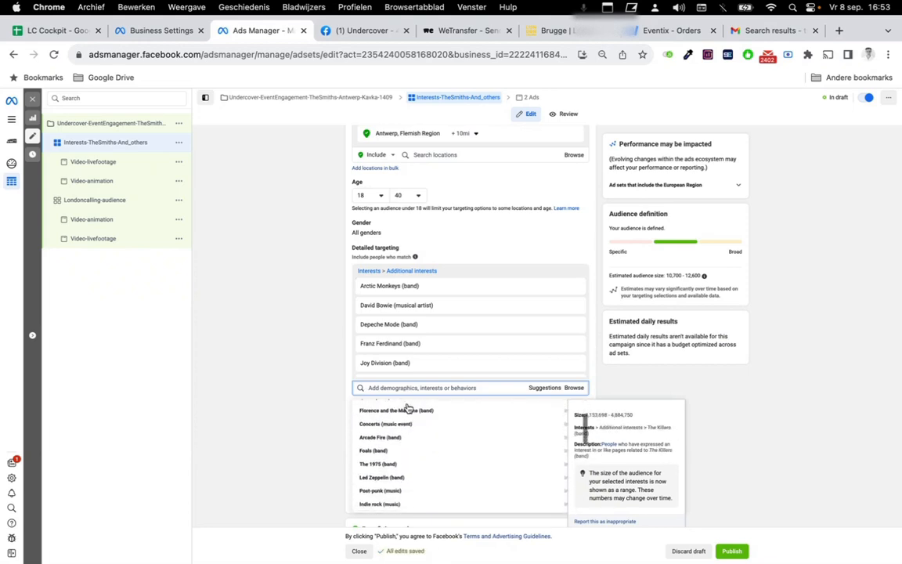
{"action": "scroll", "coordinate": [408, 408], "scroll_direction": "down", "scroll_amount": 3}
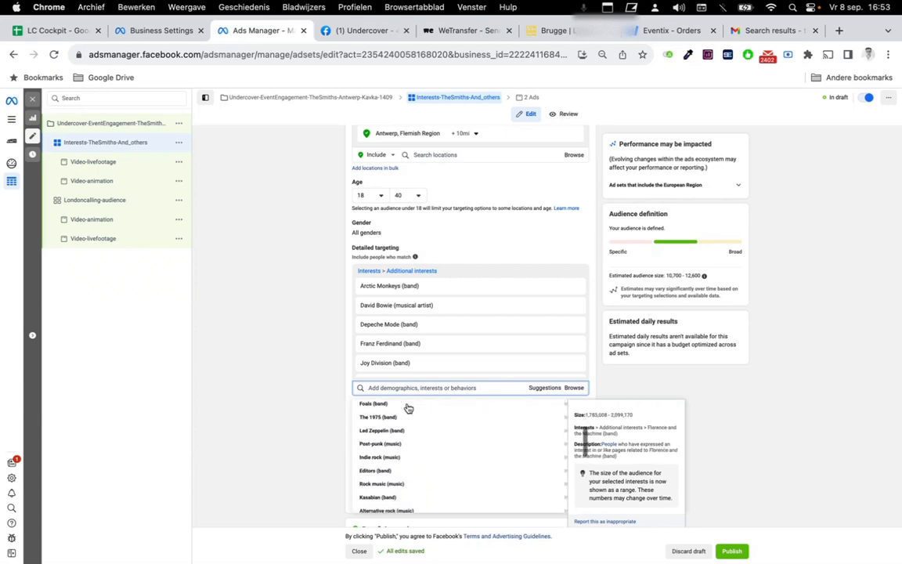
{"action": "left_click", "coordinate": [418, 443]}
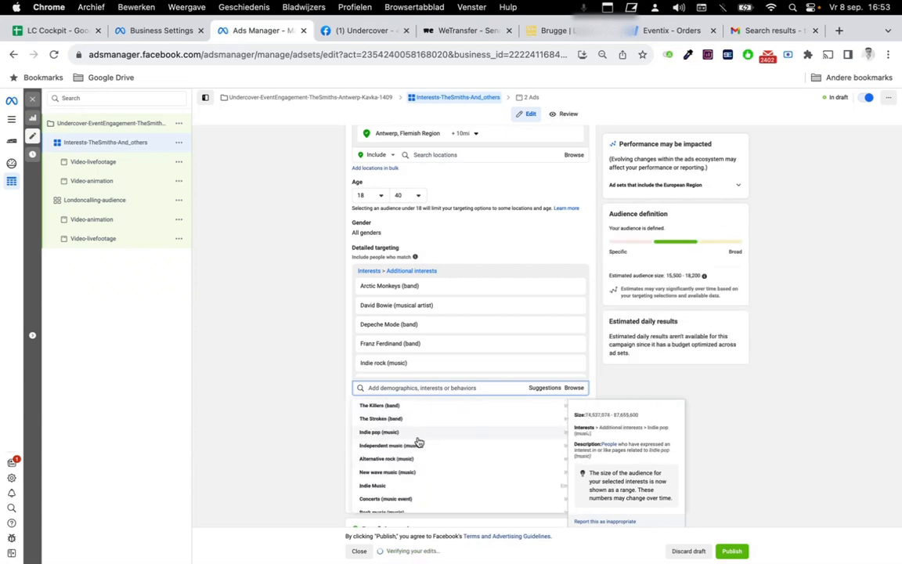
Add the suggested interests Editors (band) and Rock and roll (music), and close the suggestion list.
{"action": "scroll", "coordinate": [431, 424], "scroll_direction": "up", "scroll_amount": 1}
{"action": "scroll", "coordinate": [431, 424], "scroll_direction": "down", "scroll_amount": 5}
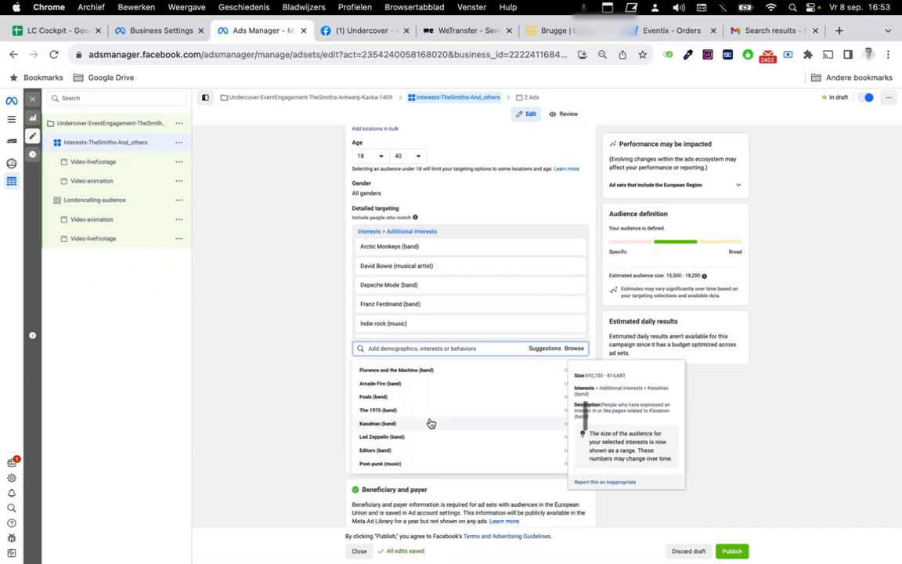
{"action": "left_click", "coordinate": [424, 443]}
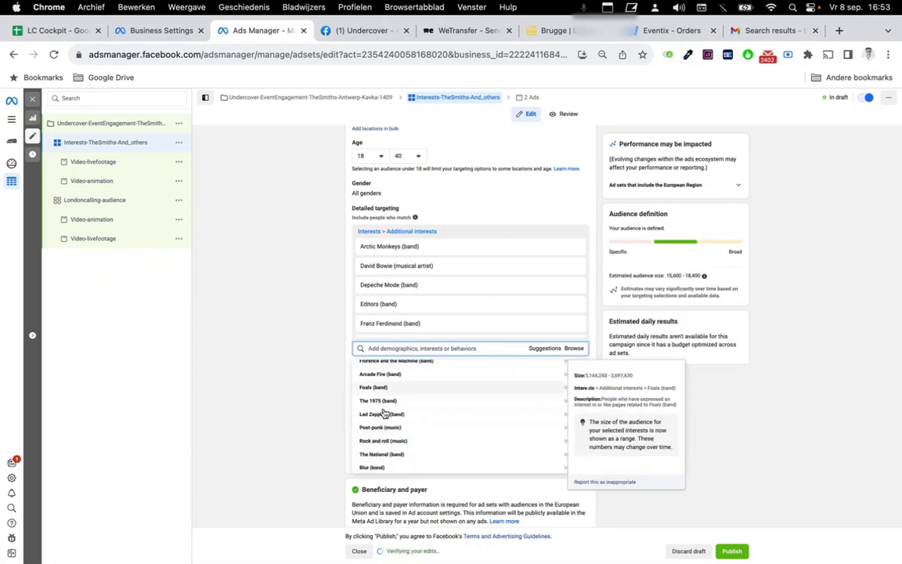
{"action": "left_click", "coordinate": [404, 442]}
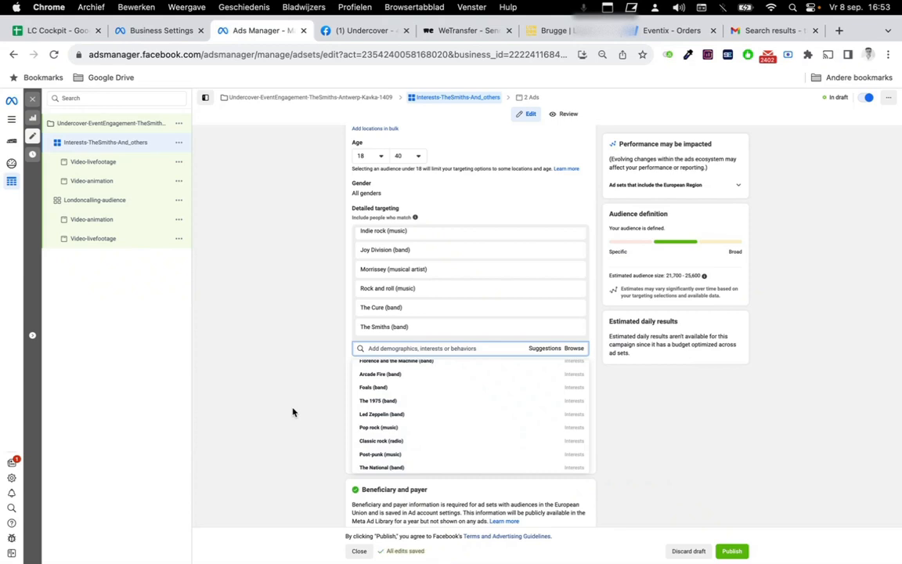
{"action": "left_click", "coordinate": [293, 412]}
Review the interest ad set's targeting, conversion and placement settings, as well as the campaign's objective and budget.
{"action": "scroll", "coordinate": [394, 295], "scroll_direction": "up", "scroll_amount": 4}
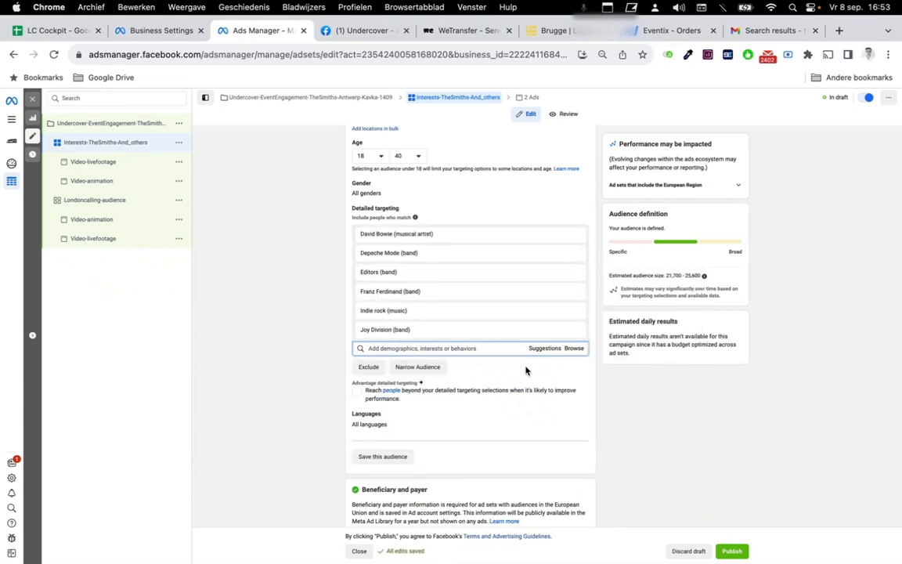
{"action": "scroll", "coordinate": [489, 392], "scroll_direction": "down", "scroll_amount": 4}
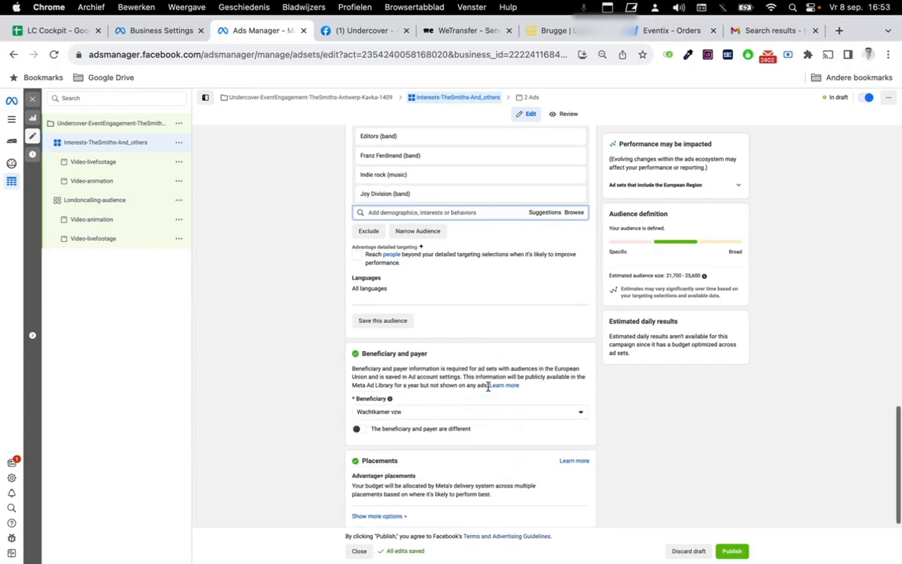
{"action": "scroll", "coordinate": [489, 390], "scroll_direction": "up", "scroll_amount": 15}
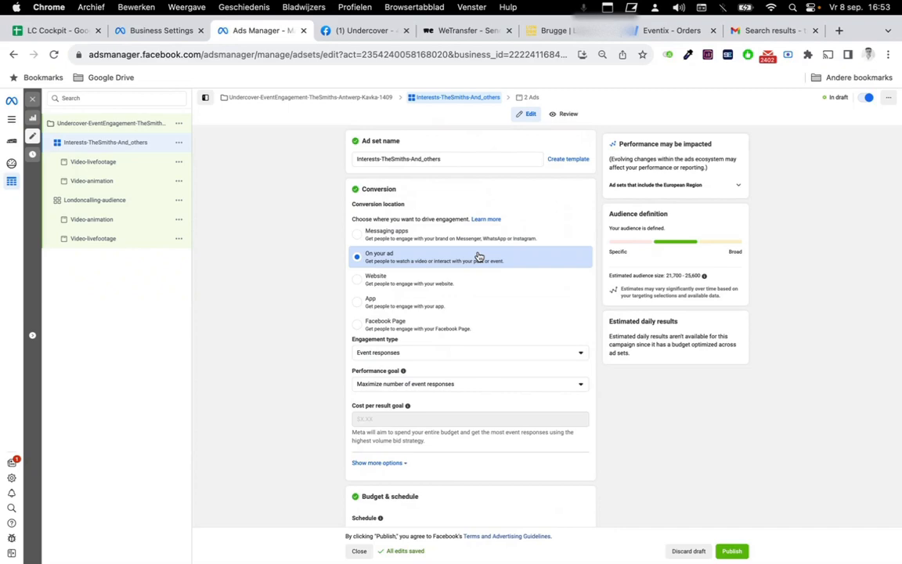
{"action": "scroll", "coordinate": [479, 256], "scroll_direction": "down", "scroll_amount": 15}
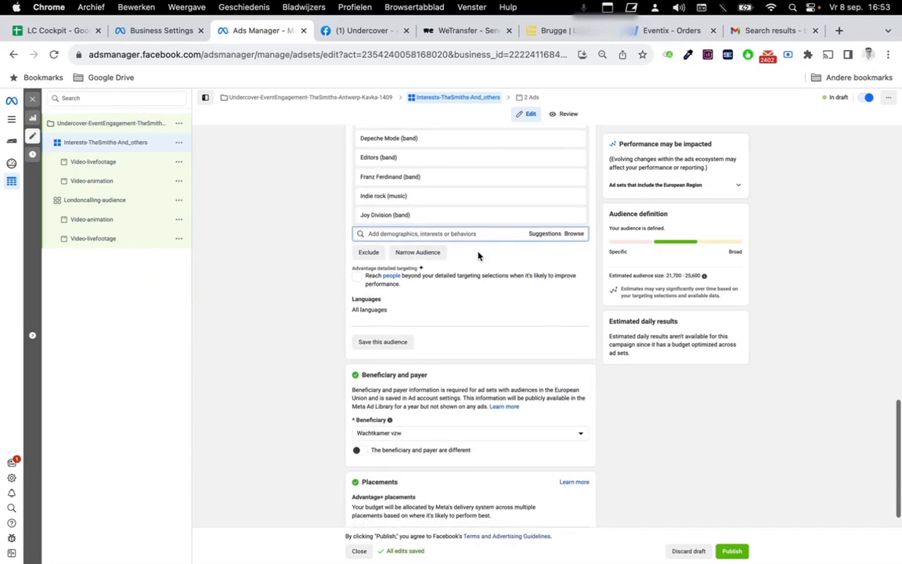
{"action": "scroll", "coordinate": [479, 256], "scroll_direction": "down", "scroll_amount": 2}
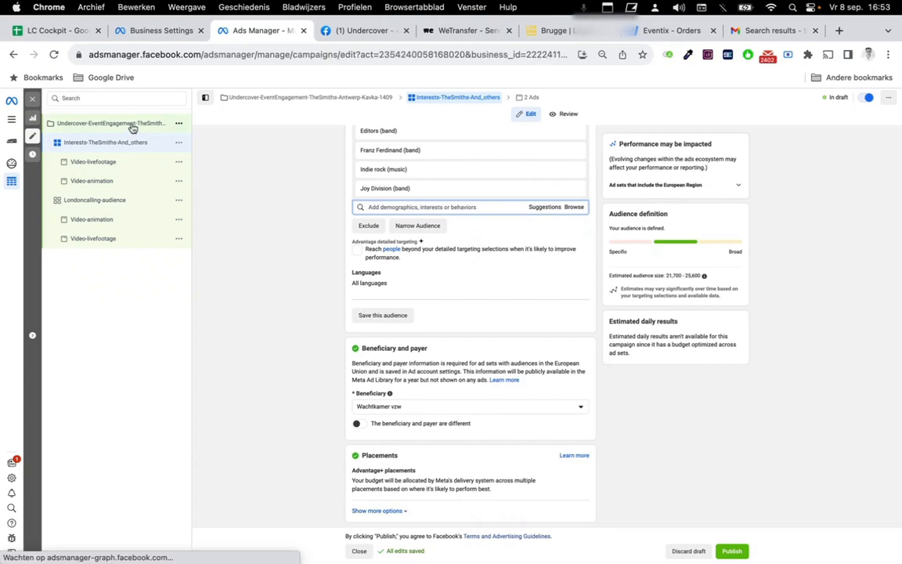
{"action": "left_click", "coordinate": [133, 128]}
{"action": "scroll", "coordinate": [352, 336], "scroll_direction": "down", "scroll_amount": 10}
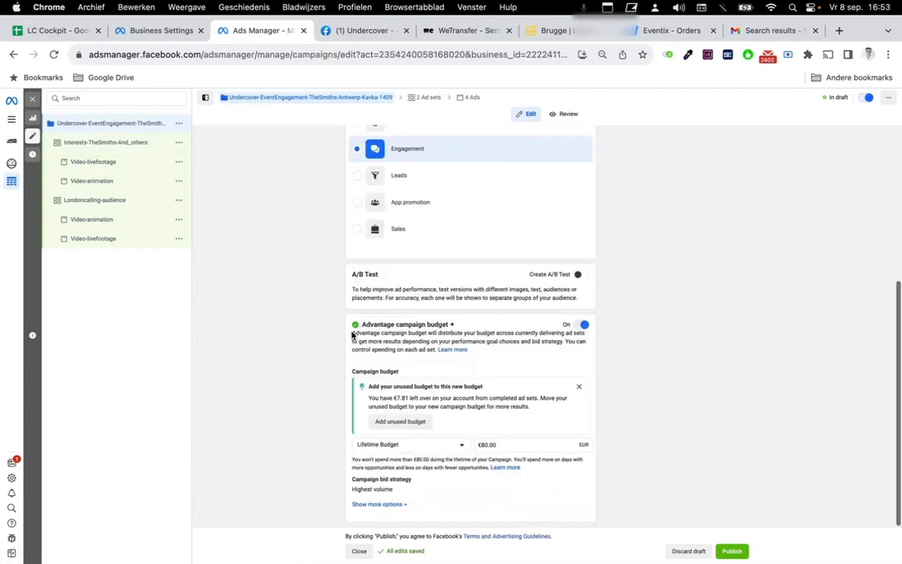
{"action": "scroll", "coordinate": [352, 337], "scroll_direction": "up", "scroll_amount": 8}
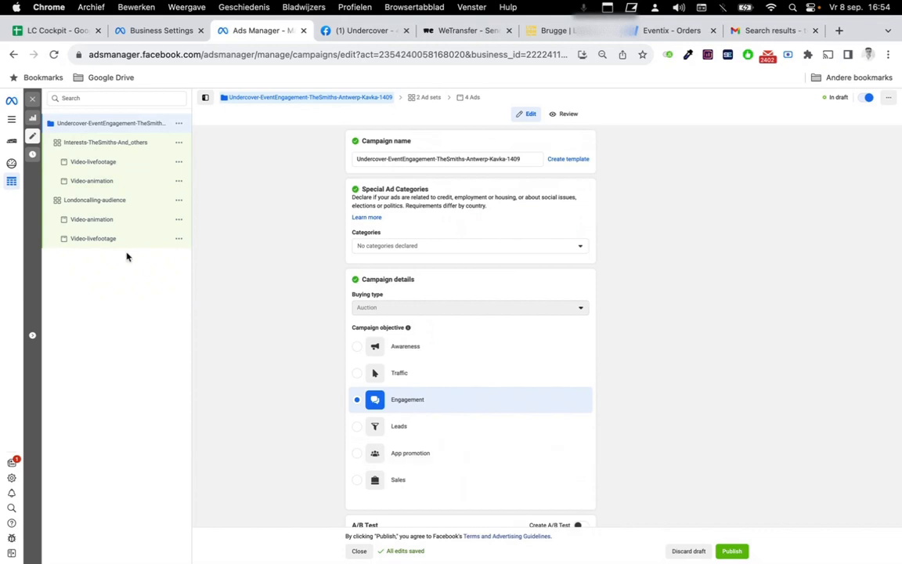
{"action": "scroll", "coordinate": [322, 310], "scroll_direction": "down", "scroll_amount": 5}
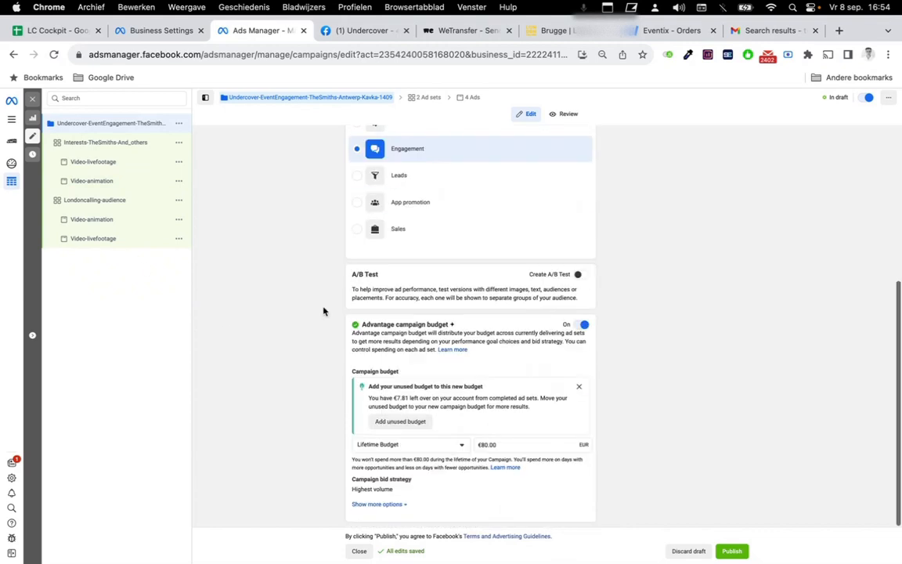
In the Interests-TheSmiths-And_others ad set, change the September 14 end time and reset the past start date to today.
{"action": "left_click", "coordinate": [131, 143]}
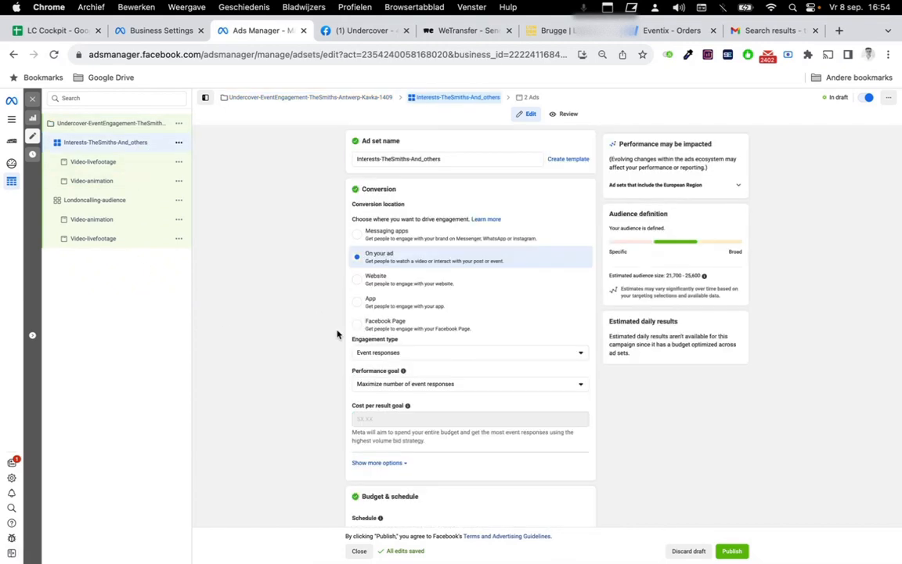
{"action": "scroll", "coordinate": [337, 334], "scroll_direction": "down", "scroll_amount": 3}
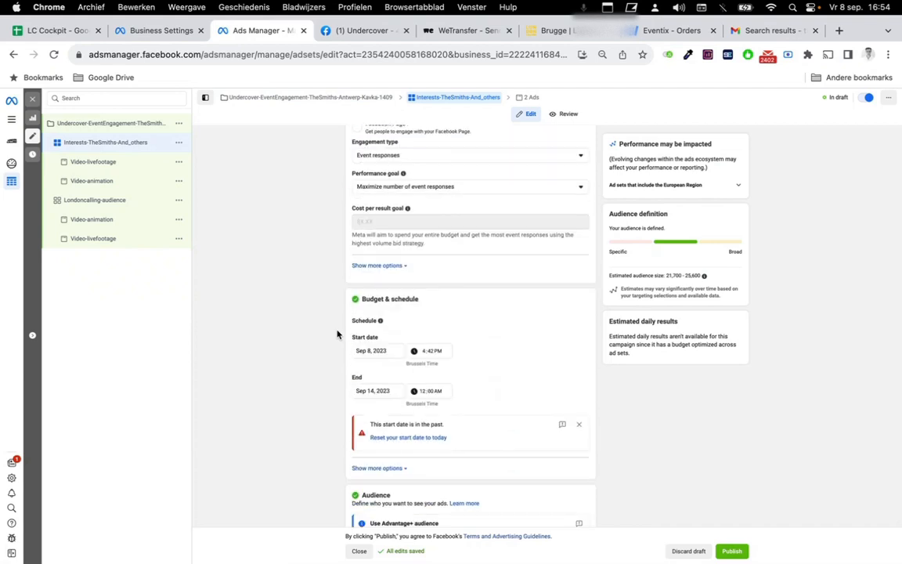
{"action": "left_click", "coordinate": [420, 391]}
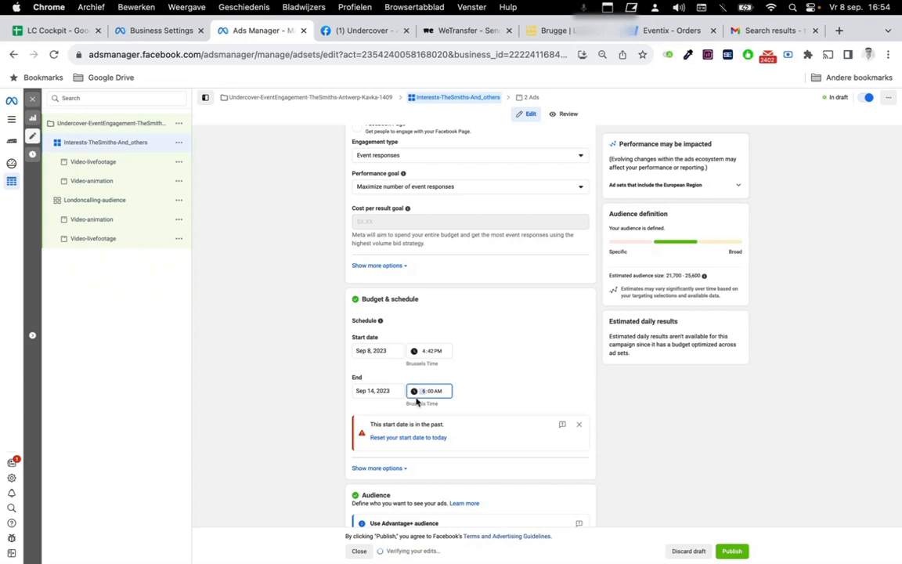
{"action": "left_click", "coordinate": [415, 437]}
In the Londoncalling-audience ad set, set the September 14 end time to 6:00 PM and reset the start date to today.
{"action": "left_click", "coordinate": [117, 199]}
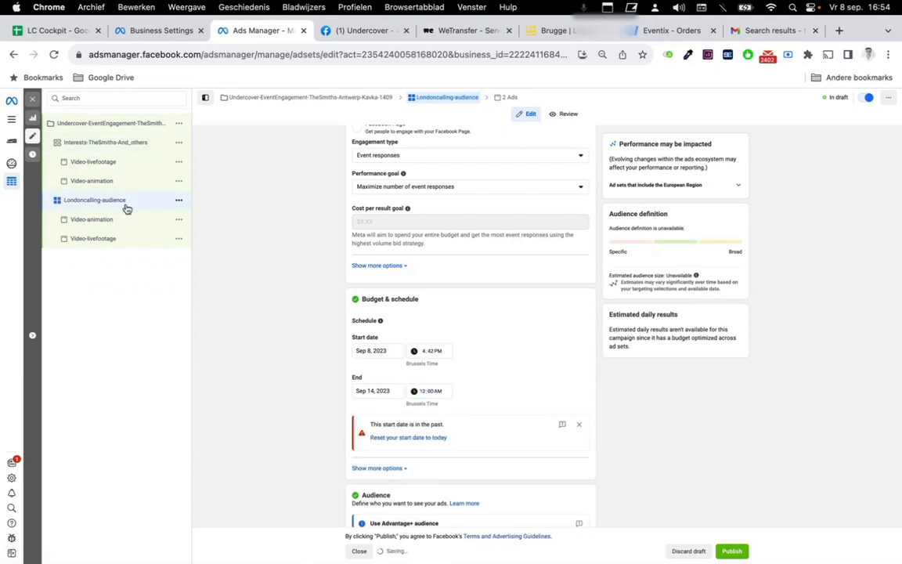
{"action": "left_click", "coordinate": [415, 438]}
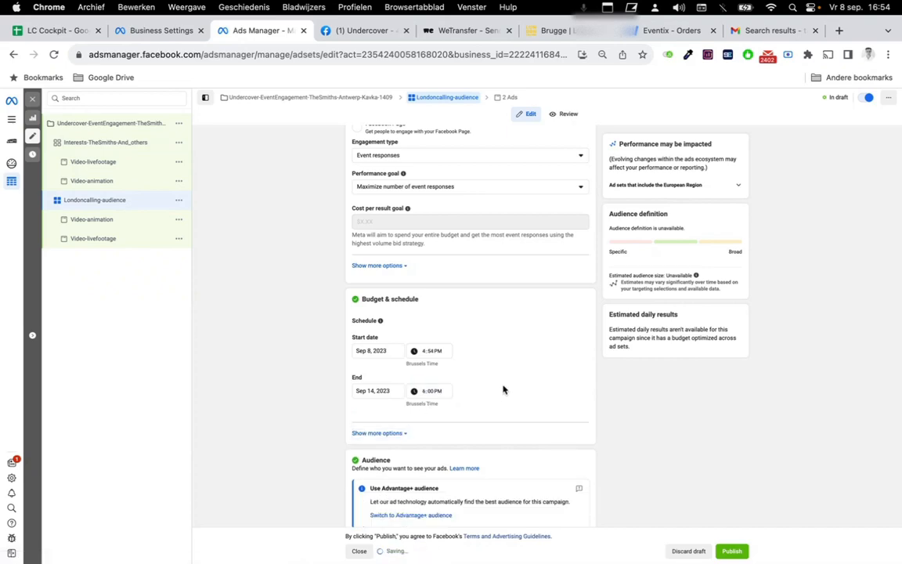
{"action": "scroll", "coordinate": [503, 389], "scroll_direction": "down", "scroll_amount": 5}
{"action": "scroll", "coordinate": [504, 389], "scroll_direction": "down", "scroll_amount": 5}
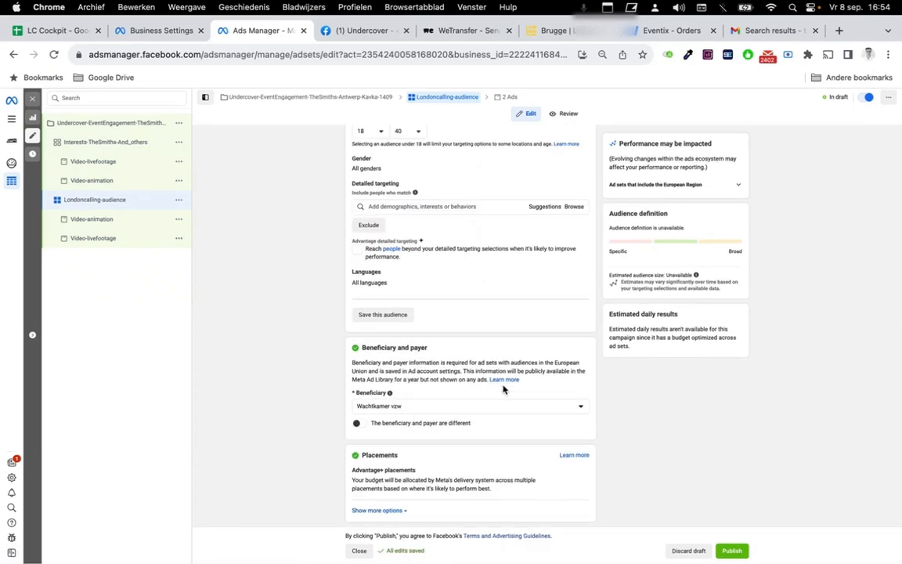
Publish the Undercover-EventEngagement-TheSmiths-Antwerp-Kavka-1409 campaign with its ad sets and ads.
{"action": "left_click", "coordinate": [94, 131]}
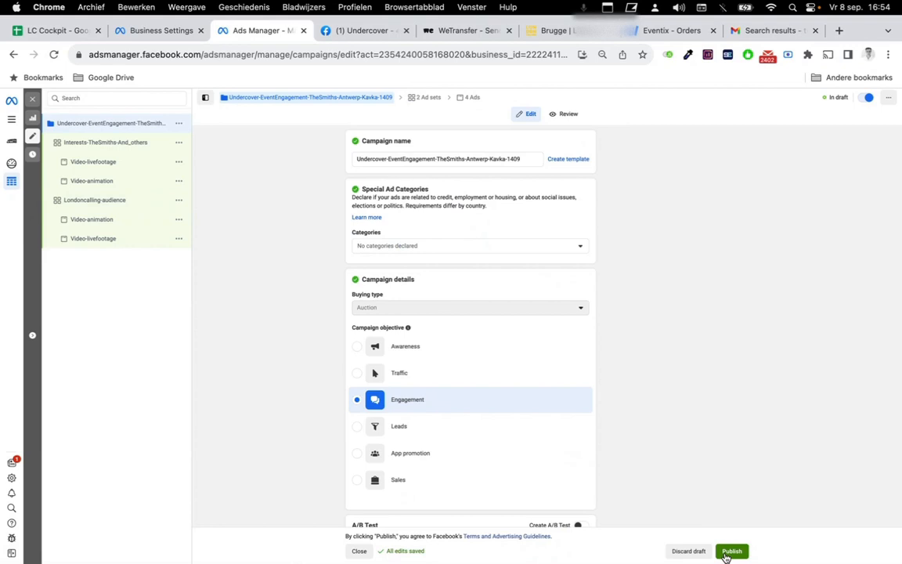
{"action": "left_click", "coordinate": [731, 551]}
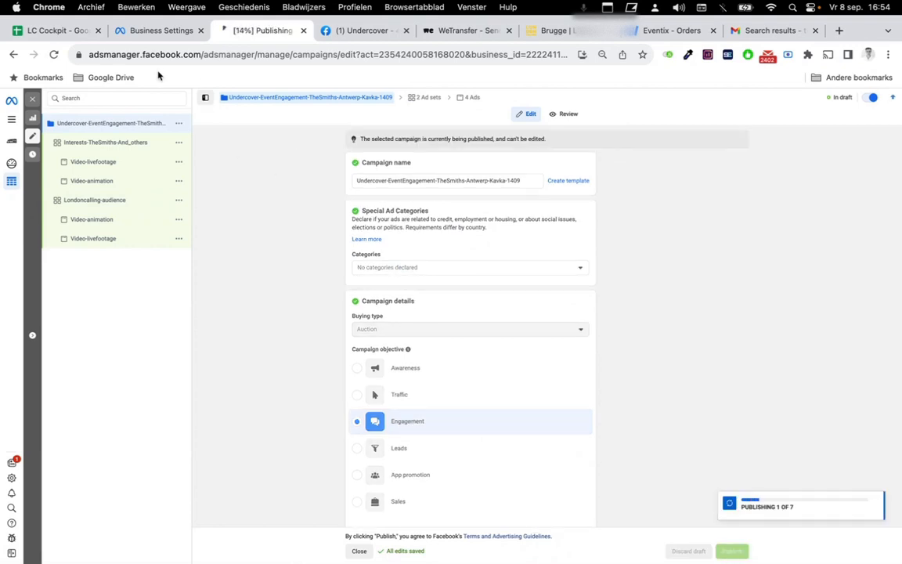
Switch to the LC Cockpit spreadsheet and set the RSVP's benchmark for The Smiths gig to 160 RSVP's.
{"action": "left_click", "coordinate": [54, 30]}
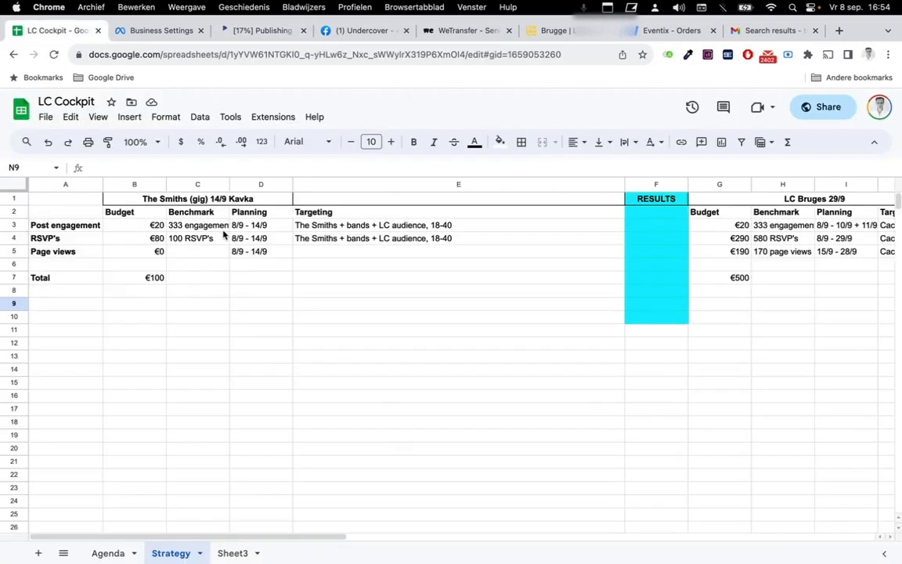
{"action": "scroll", "coordinate": [262, 273], "scroll_direction": "right", "scroll_amount": 2}
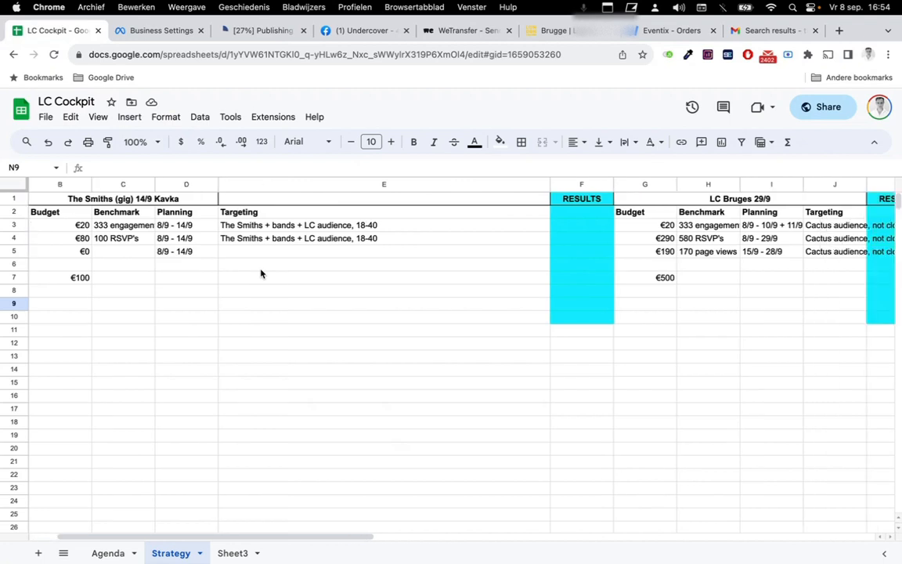
{"action": "scroll", "coordinate": [261, 273], "scroll_direction": "left", "scroll_amount": 2}
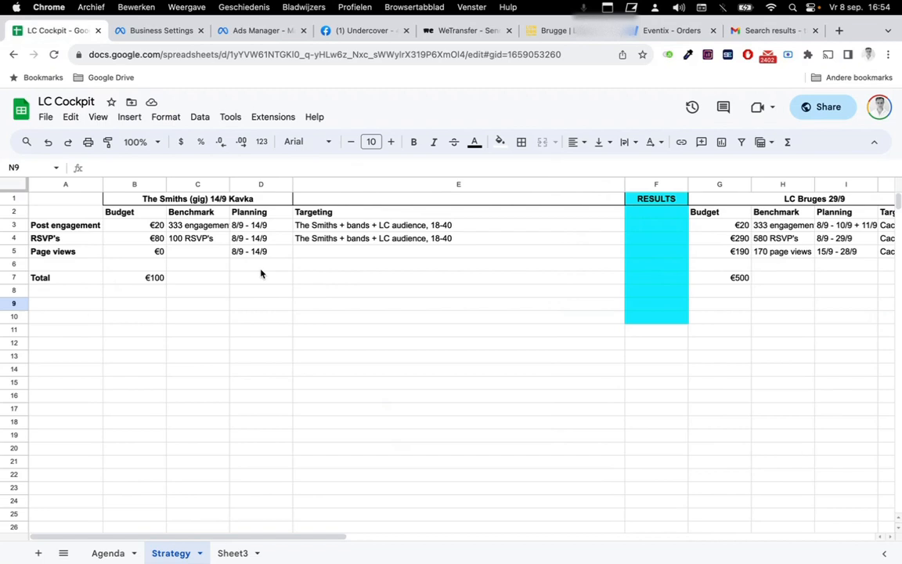
{"action": "left_click", "coordinate": [192, 238]}
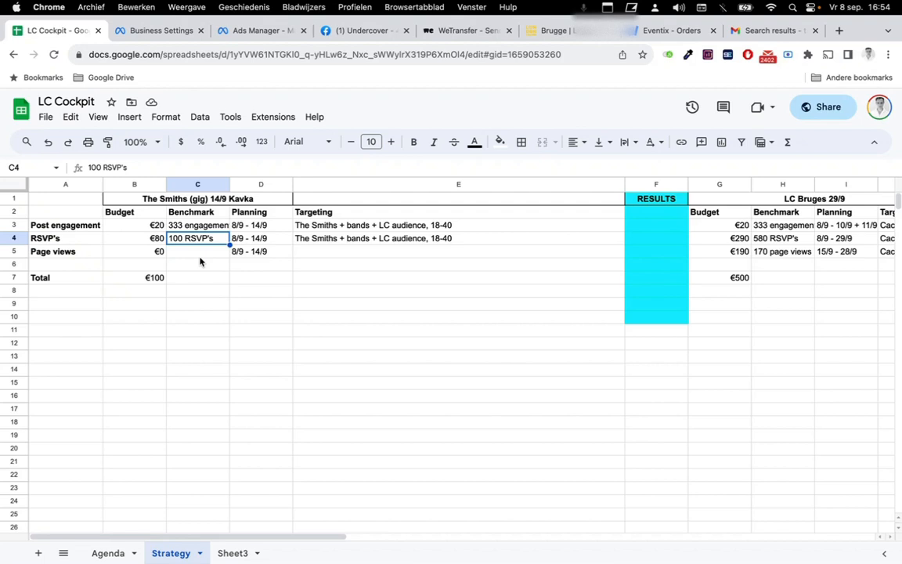
{"action": "type", "text": "160 RSV"}
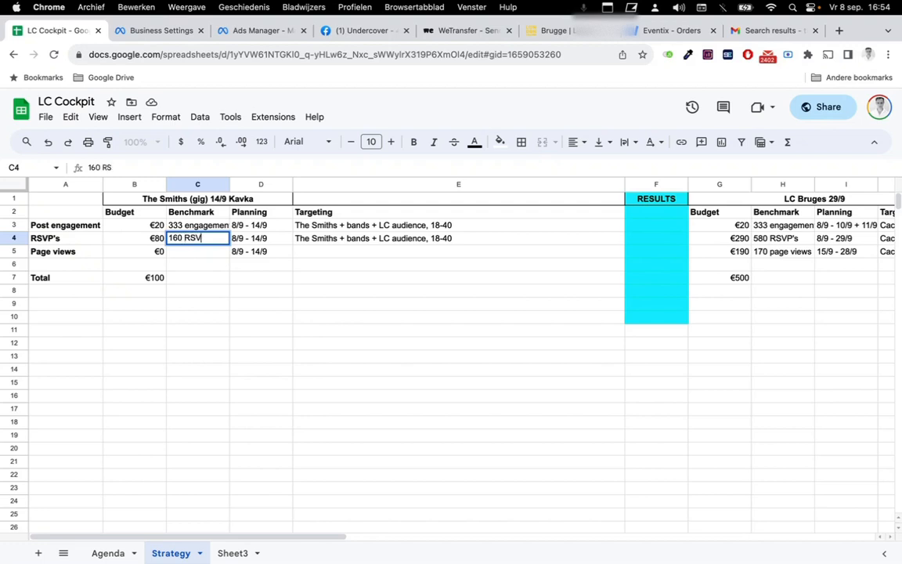
{"action": "key", "text": "Tab"}
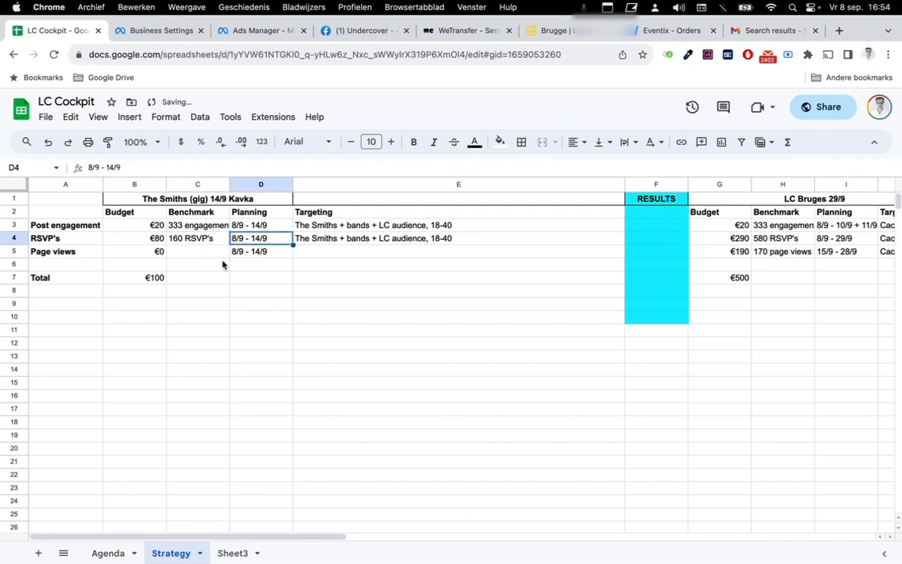
Narrow The Smiths gig's Targeting column E in the Strategy sheet and open the Agenda sheet's event overview.
{"action": "left_click_drag", "start_coordinate": [624, 184], "coordinate": [374, 184]}
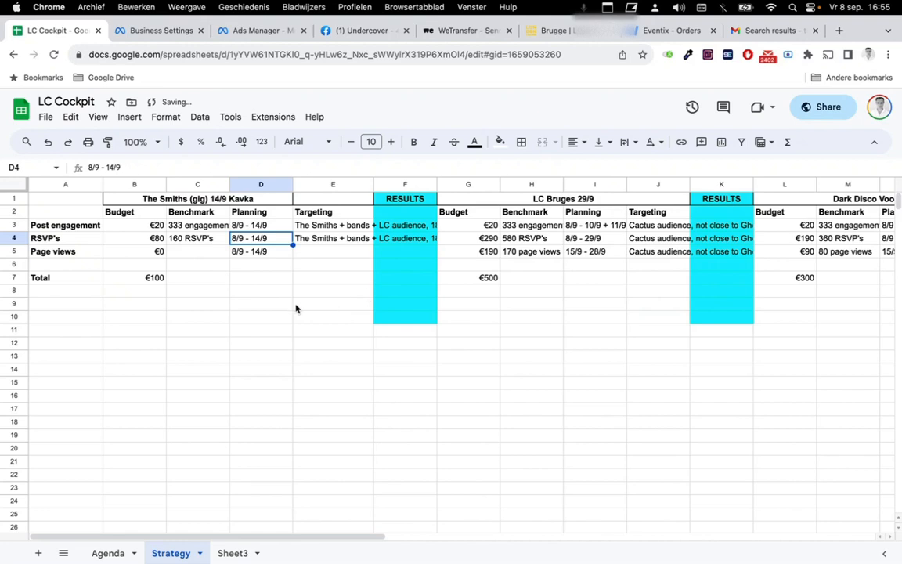
{"action": "scroll", "coordinate": [297, 309], "scroll_direction": "right", "scroll_amount": 2}
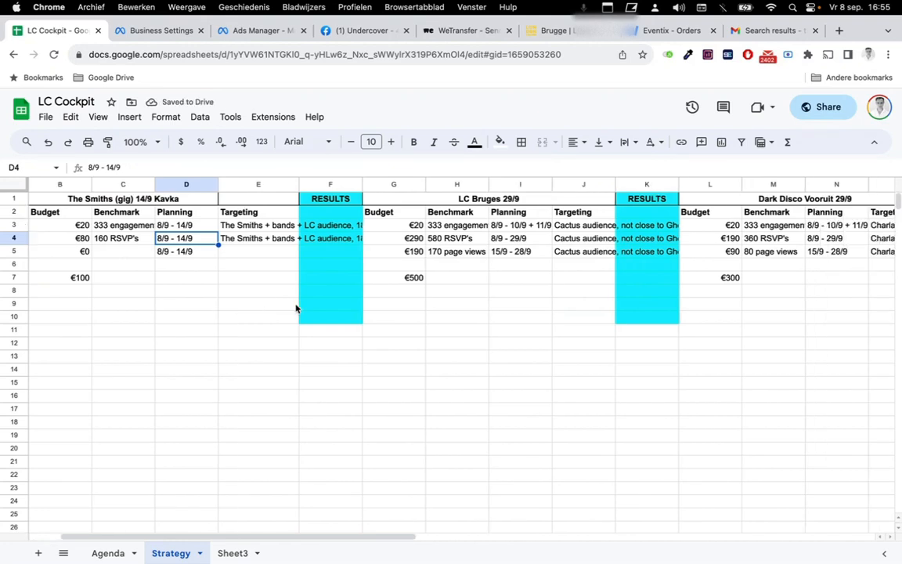
{"action": "scroll", "coordinate": [401, 280], "scroll_direction": "right", "scroll_amount": 2}
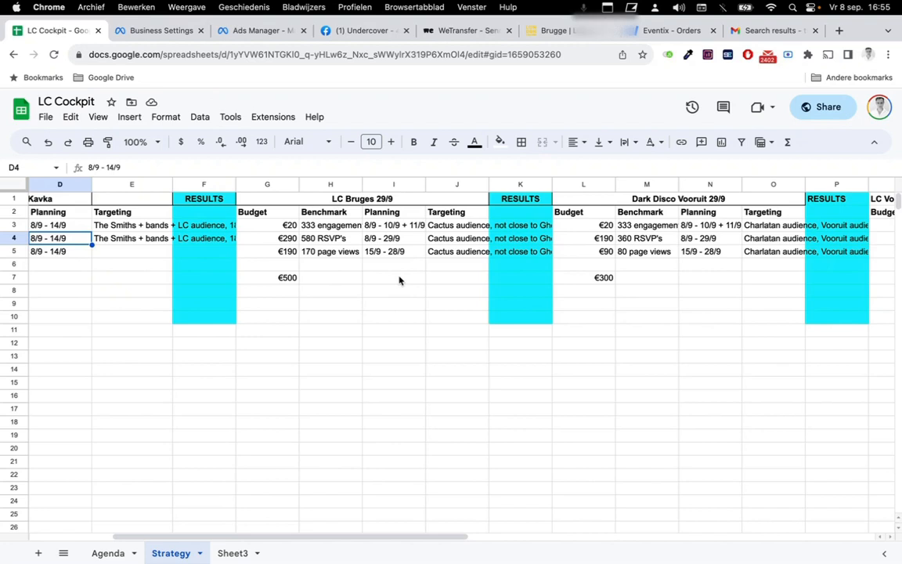
{"action": "left_click", "coordinate": [360, 268]}
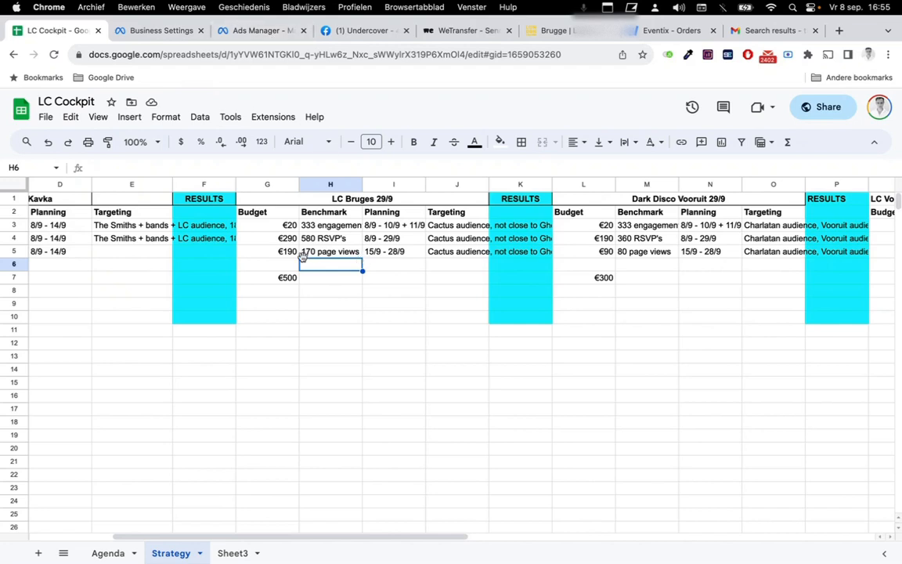
{"action": "left_click", "coordinate": [106, 553]}
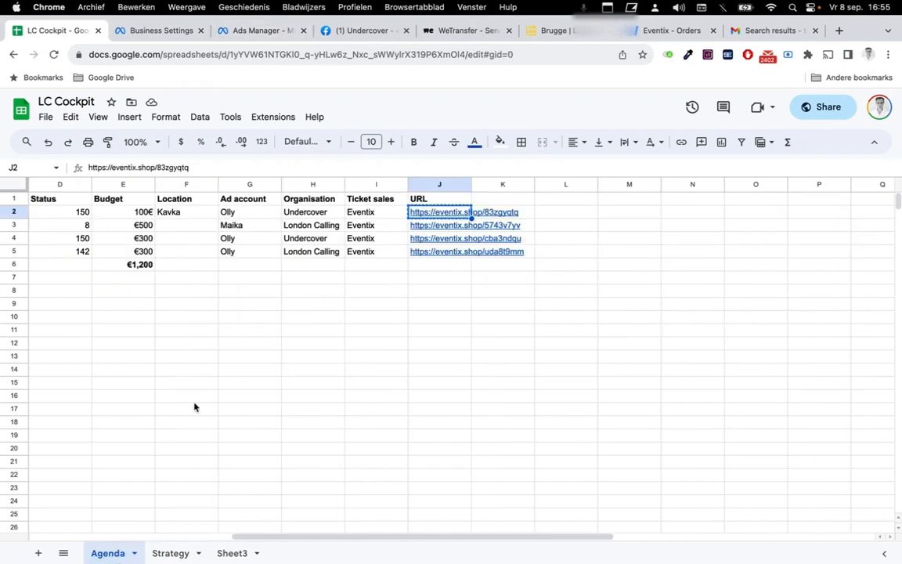
{"action": "scroll", "coordinate": [273, 336], "scroll_direction": "left", "scroll_amount": 3}
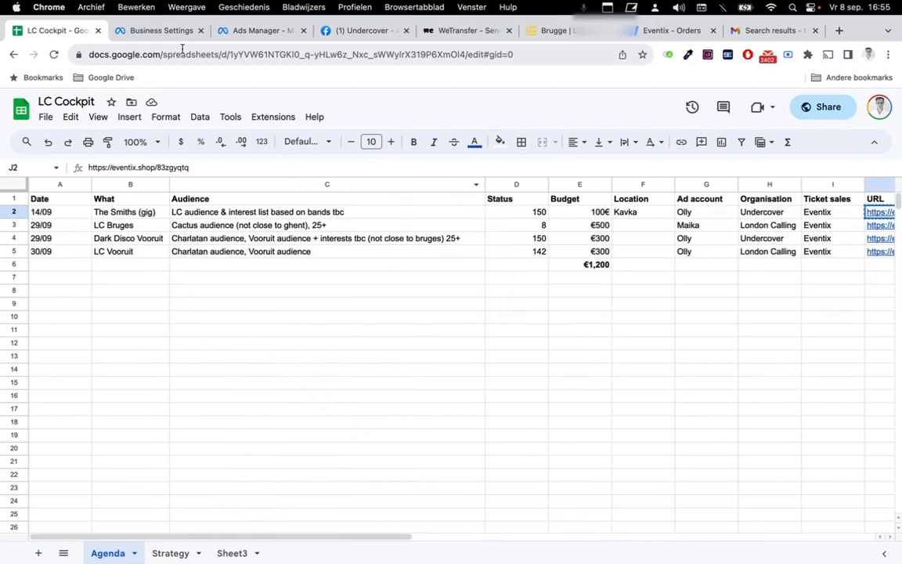
Switch to Ads Manager, close the published campaign's editor and refresh the campaigns table with that campaign deselected.
{"action": "left_click", "coordinate": [155, 31]}
{"action": "left_click", "coordinate": [266, 32]}
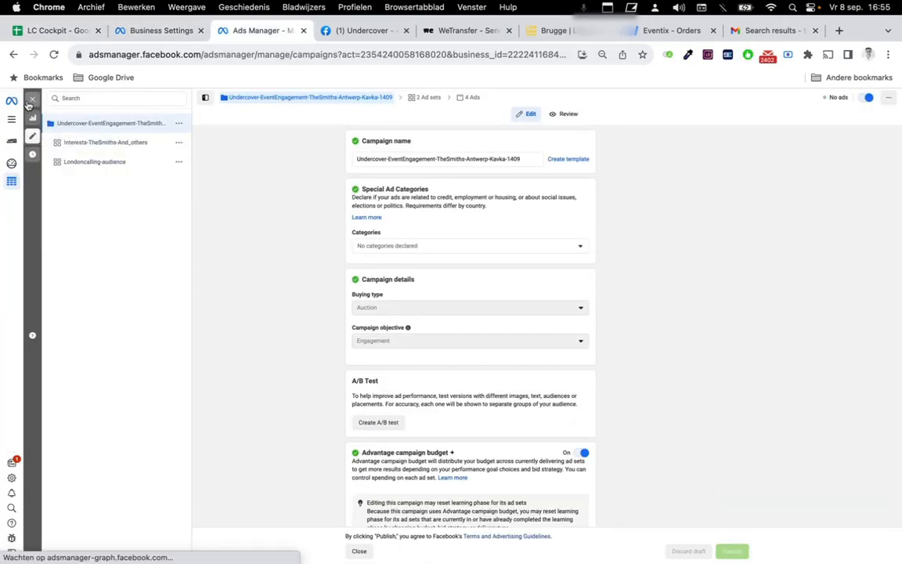
{"action": "left_click", "coordinate": [30, 101]}
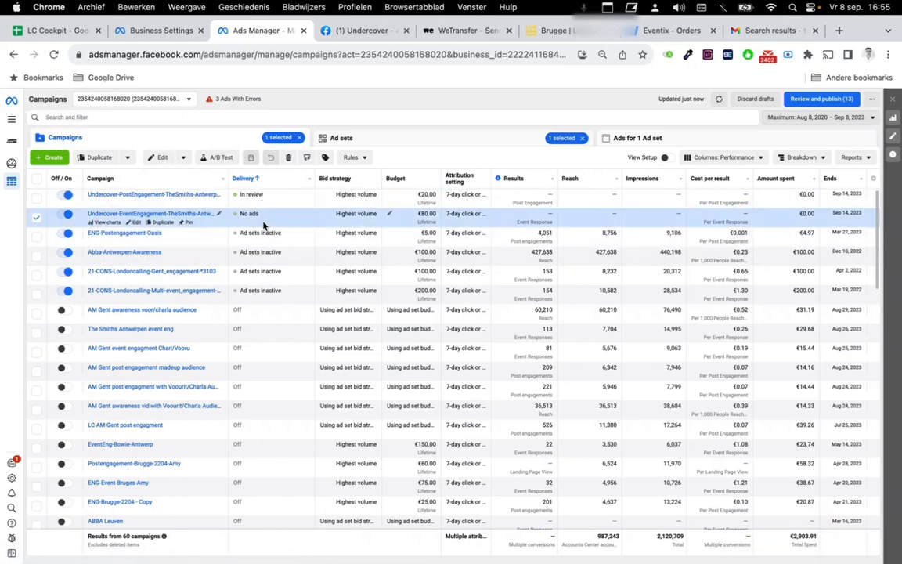
{"action": "left_click", "coordinate": [719, 100]}
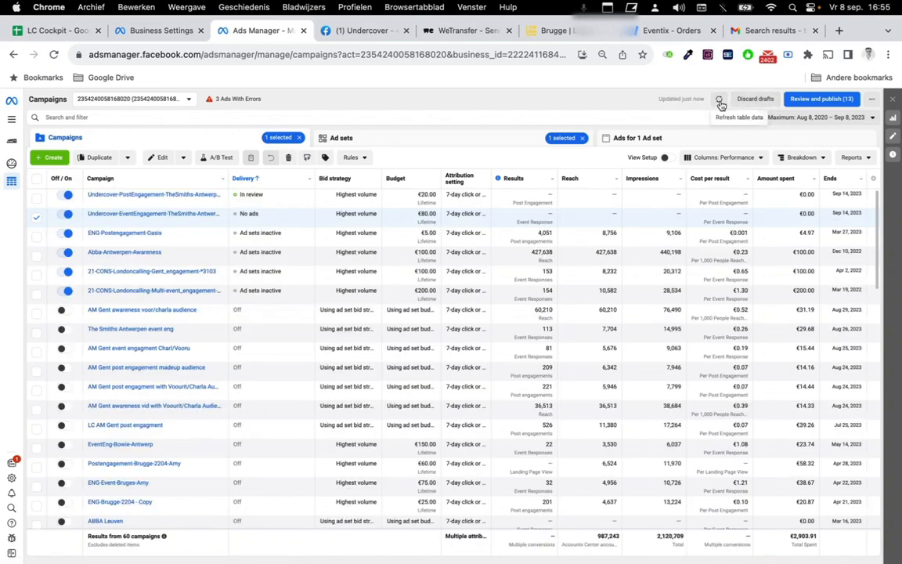
{"action": "left_click", "coordinate": [36, 218]}
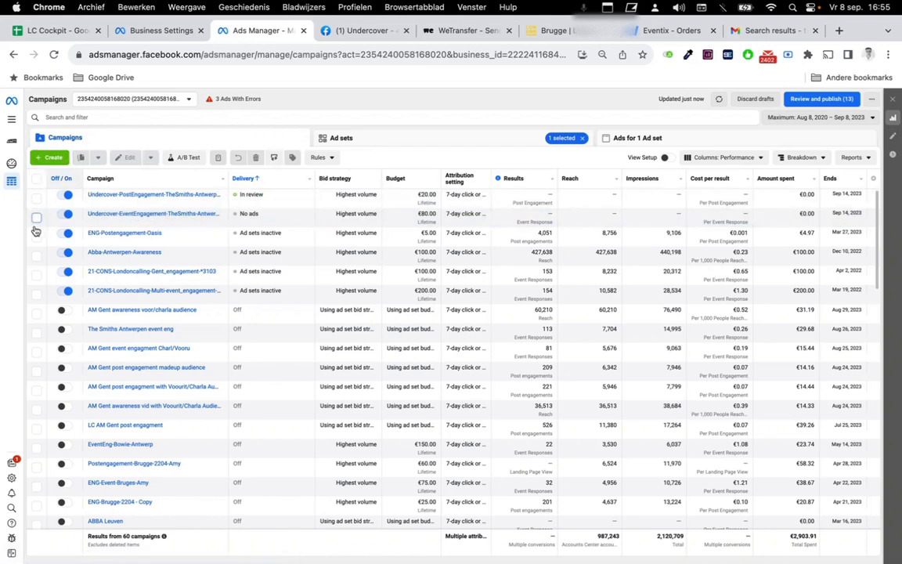
Copy the full name of the Undercover-EventEngagement-TheSmiths campaign from its name editor and leave the campaign deselected.
{"action": "left_click", "coordinate": [220, 218]}
{"action": "key", "text": "super+c"}
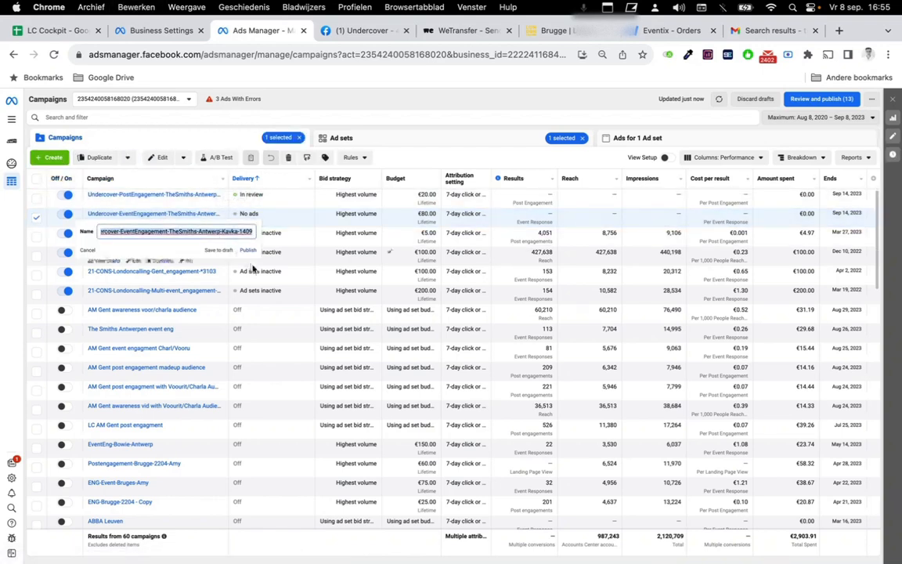
{"action": "left_click", "coordinate": [219, 250]}
{"action": "left_click", "coordinate": [36, 215]}
Start a new Engagement campaign from the copied name, changing its prefix to make LondonCalling-EventEngagement-TheSmiths-Antwerp-Kavka-1409.
{"action": "left_click", "coordinate": [49, 158]}
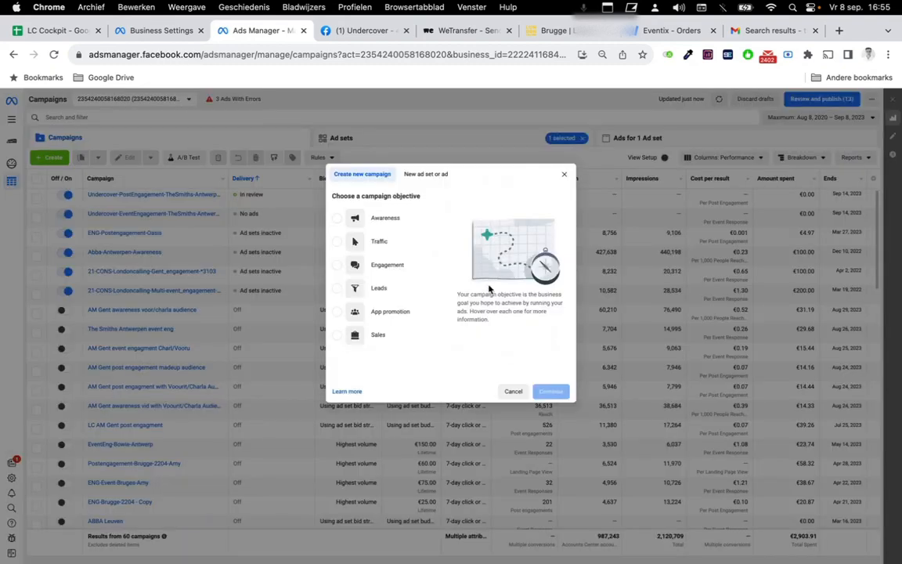
{"action": "left_click", "coordinate": [377, 265]}
{"action": "mouse_move", "coordinate": [462, 336]}
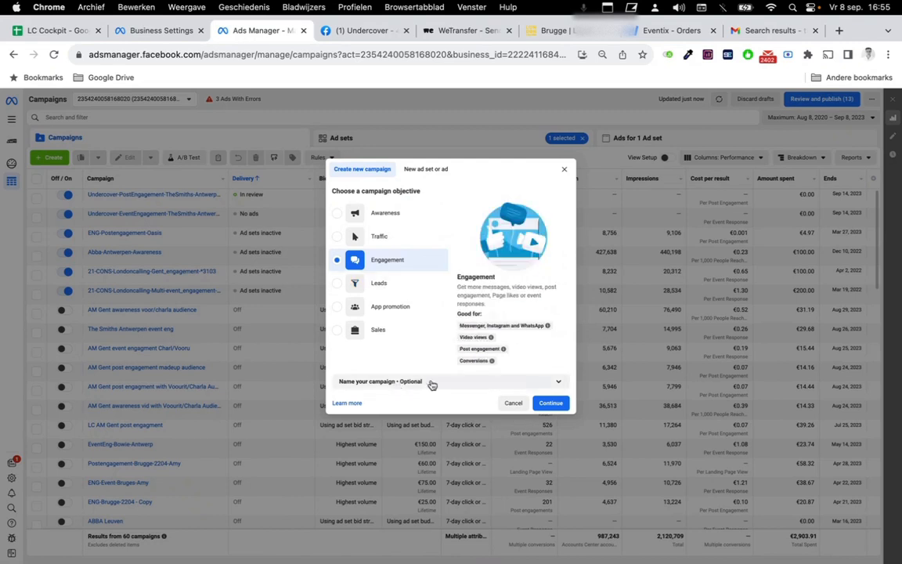
{"action": "left_click", "coordinate": [429, 381]}
{"action": "left_click", "coordinate": [424, 378]}
{"action": "key", "text": "super+v"}
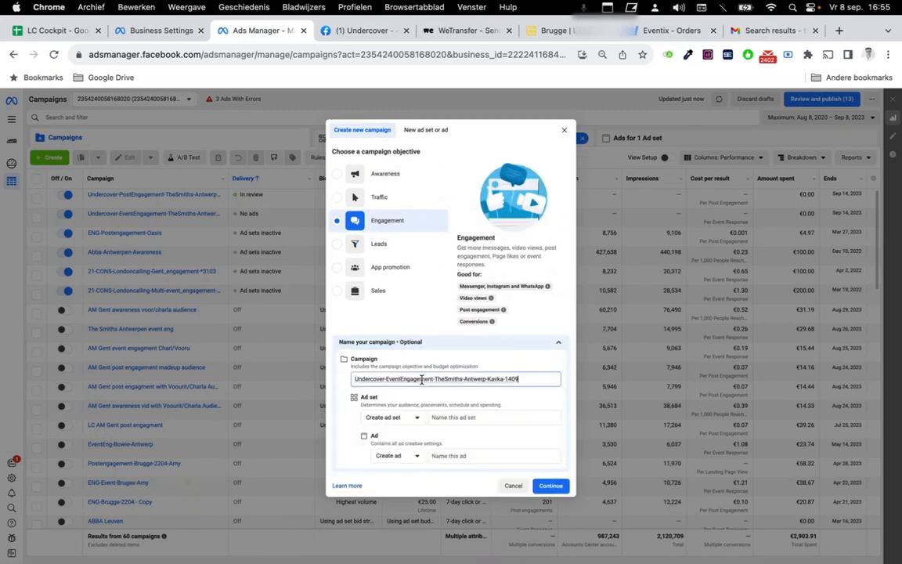
{"action": "left_click_drag", "start_coordinate": [436, 379], "coordinate": [474, 380]}
{"action": "left_click_drag", "start_coordinate": [356, 381], "coordinate": [382, 380]}
{"action": "type", "text": "LondonCalling"}
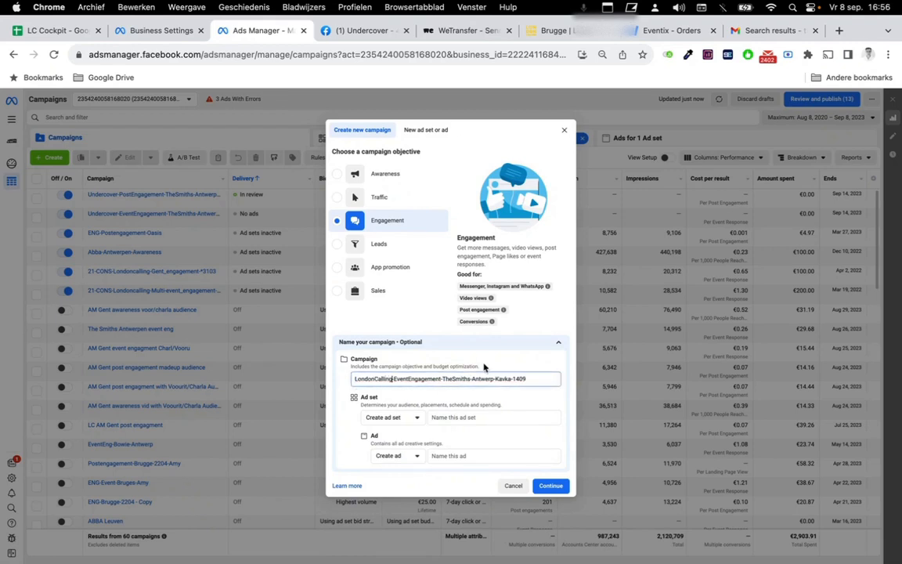
Check the Agenda in LC Cockpit and look up the London Calling - AM 10 Years Celebration - Brugge event on Facebook.
{"action": "left_click", "coordinate": [53, 32]}
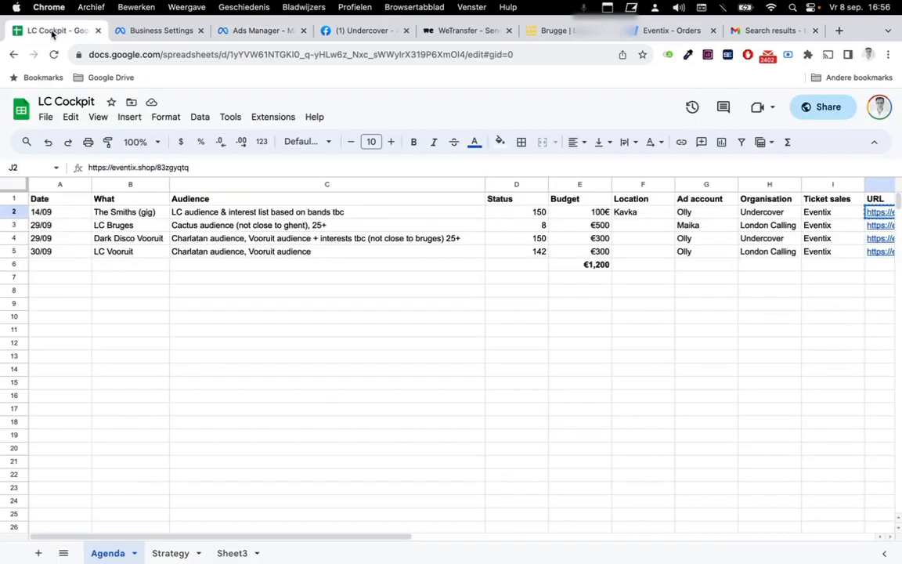
{"action": "left_click", "coordinate": [253, 31]}
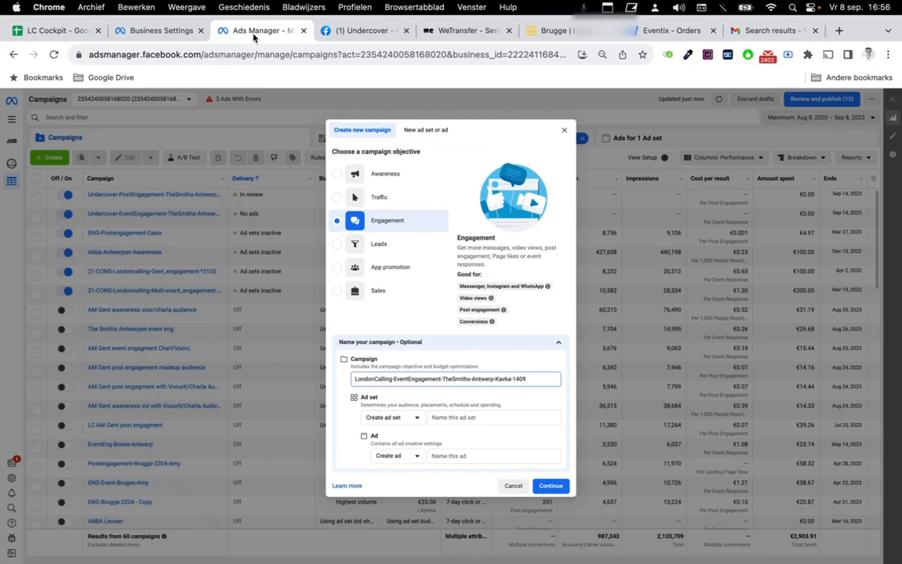
{"action": "left_click", "coordinate": [352, 35]}
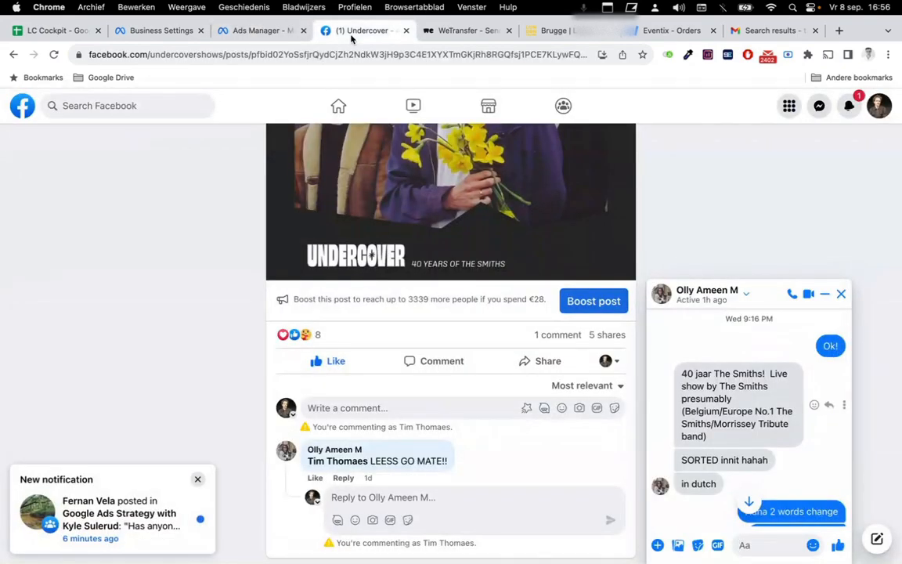
{"action": "left_click", "coordinate": [159, 106]}
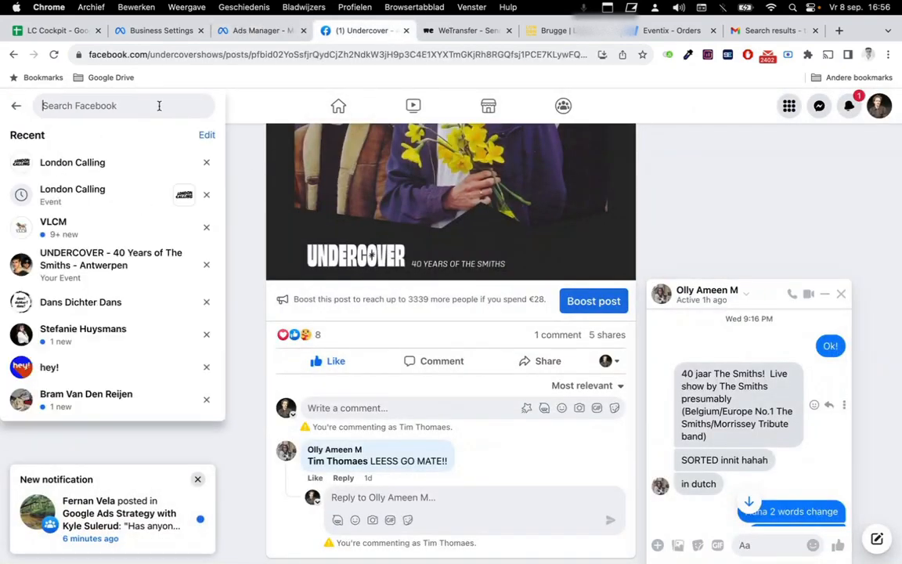
{"action": "type", "text": "london calling"}
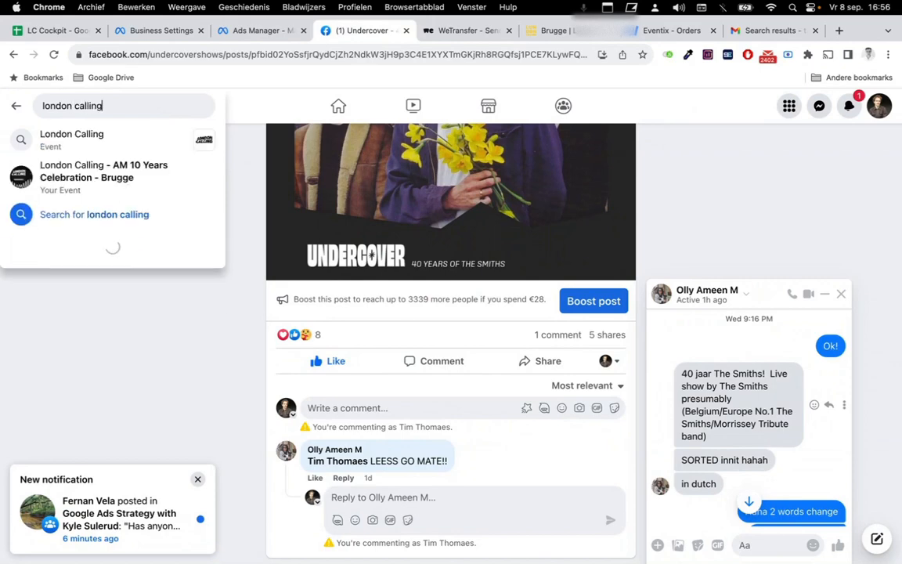
{"action": "left_click", "coordinate": [145, 174]}
Change the new campaign's name in Ads Manager to LondonCalling-EventEngagement-AM-Bruges-2909.
{"action": "left_click", "coordinate": [266, 31]}
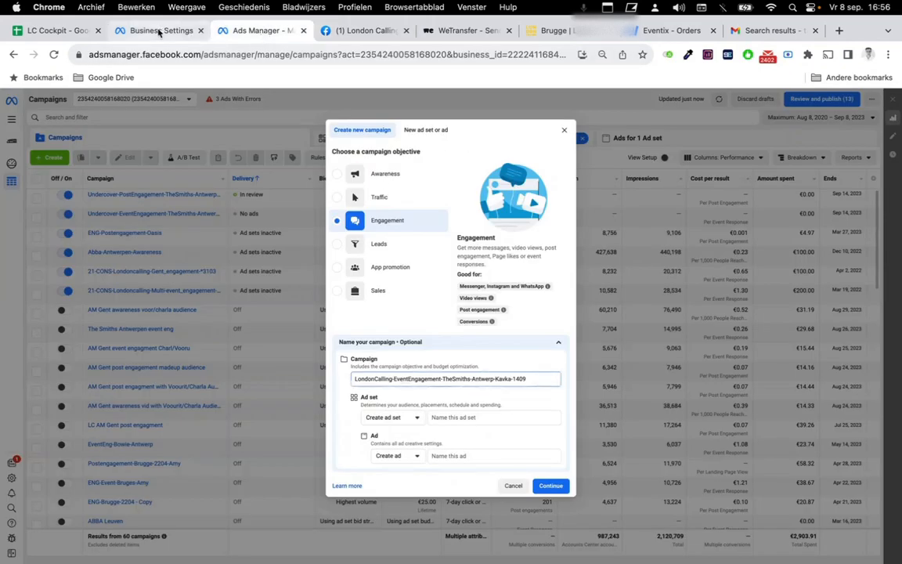
{"action": "double_click", "coordinate": [452, 380]}
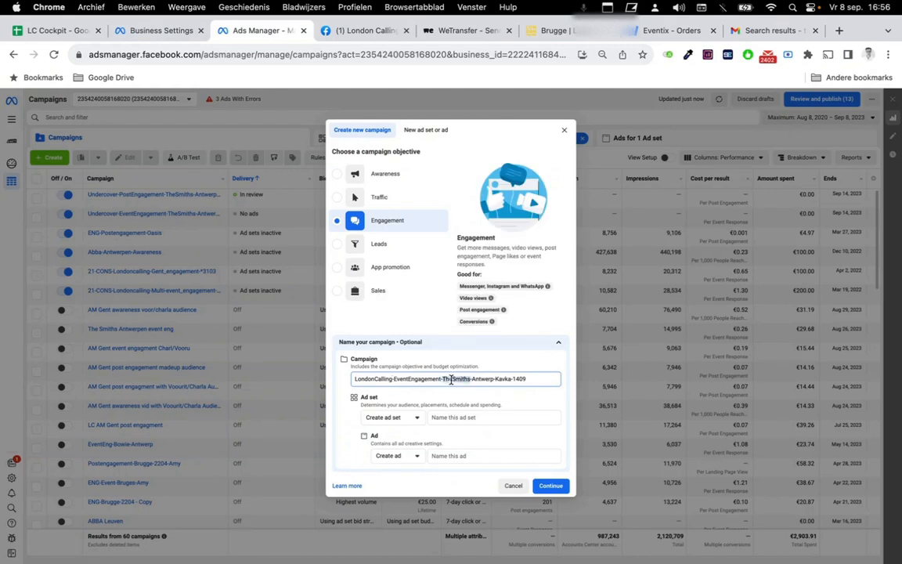
{"action": "type", "text": "AM"}
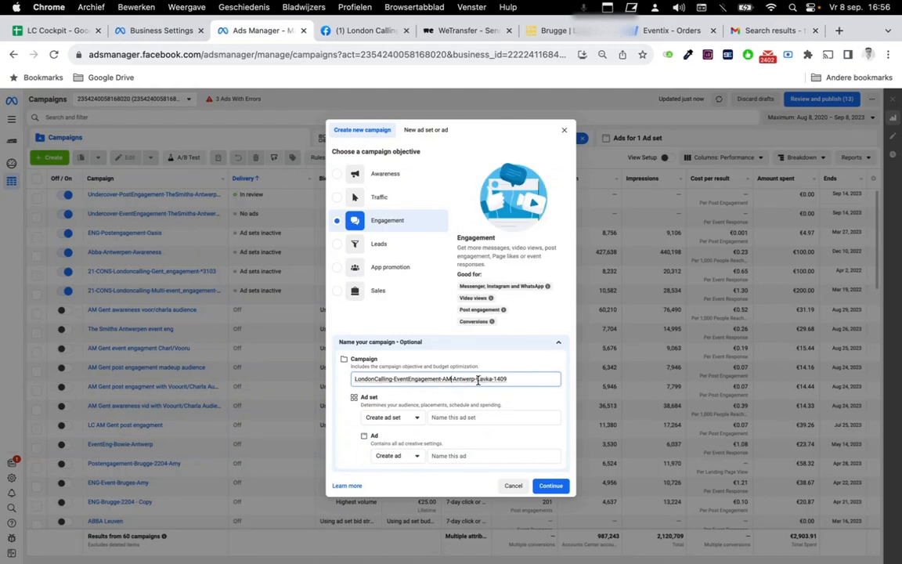
{"action": "key", "text": "shift+super+Right"}
{"action": "type", "text": "Bruges"}
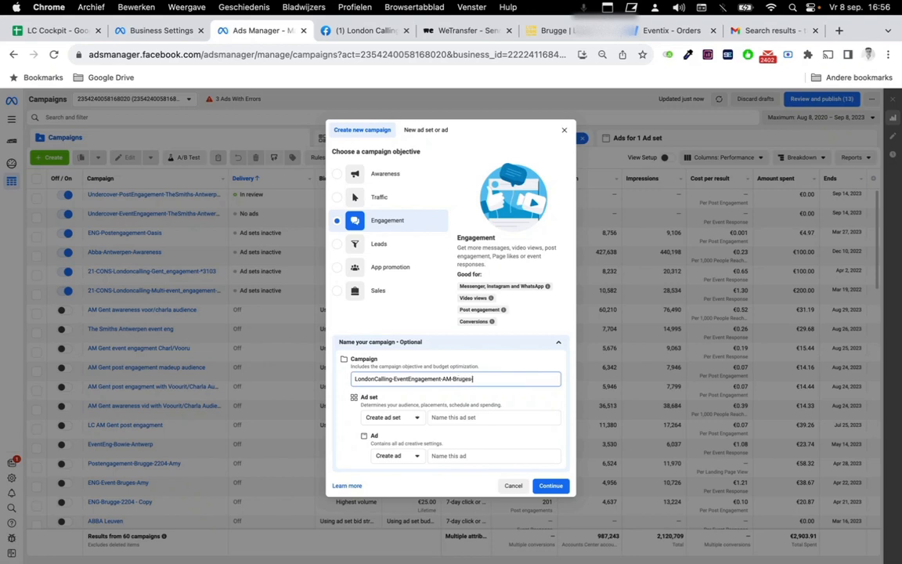
{"action": "left_click", "coordinate": [492, 416]}
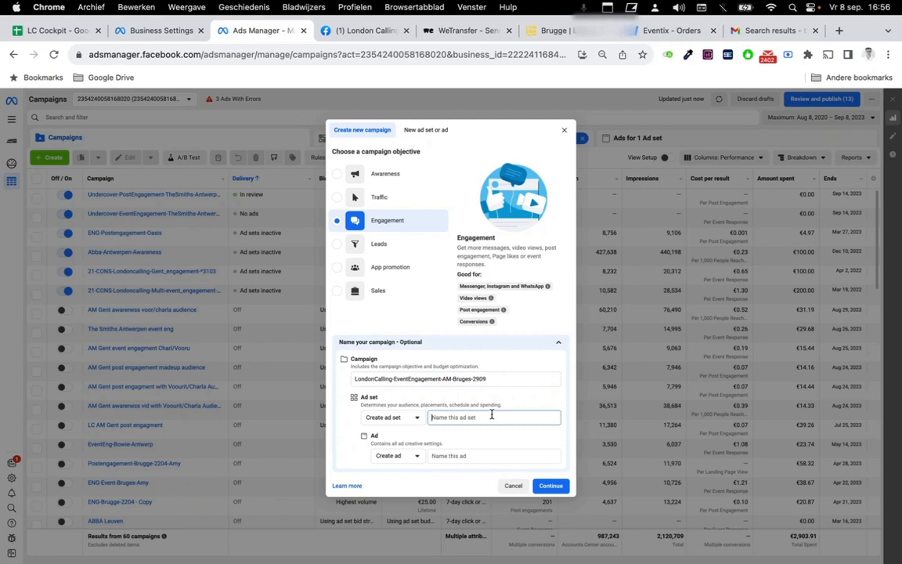
{"action": "type", "text": "Even"}
{"action": "key", "text": "BackSpace"}
{"action": "key", "text": "BackSpace"}
{"action": "key", "text": "BackSpace"}
{"action": "key", "text": "BackSpace"}
Check the LC Bruges audience in LC Cockpit, and search the audiences of the ad account open in Business Settings for cactus.
{"action": "left_click", "coordinate": [60, 32]}
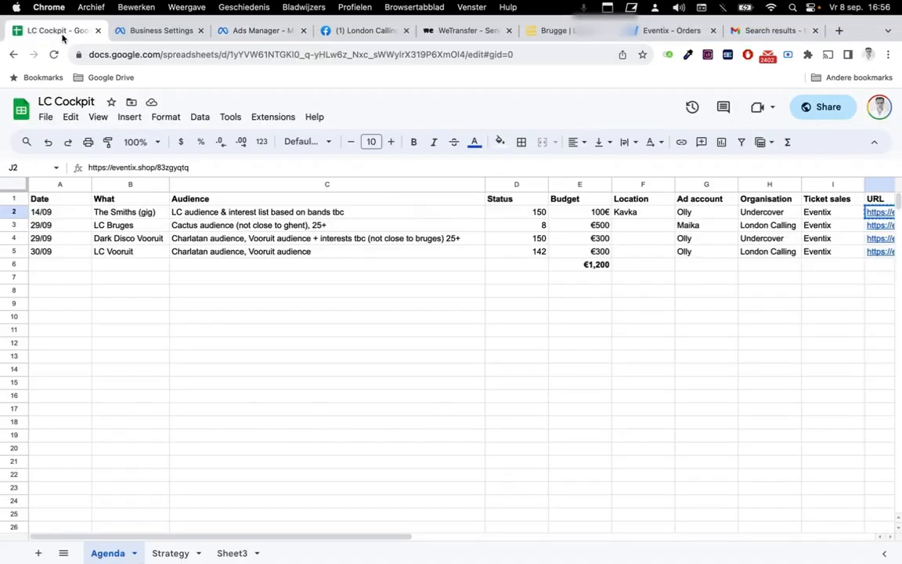
{"action": "left_click", "coordinate": [254, 32]}
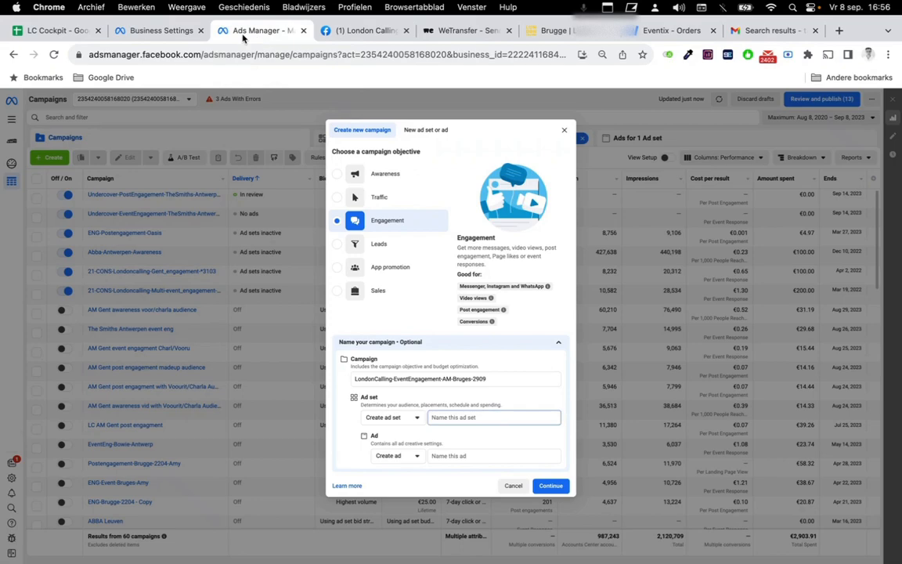
{"action": "left_click", "coordinate": [149, 31]}
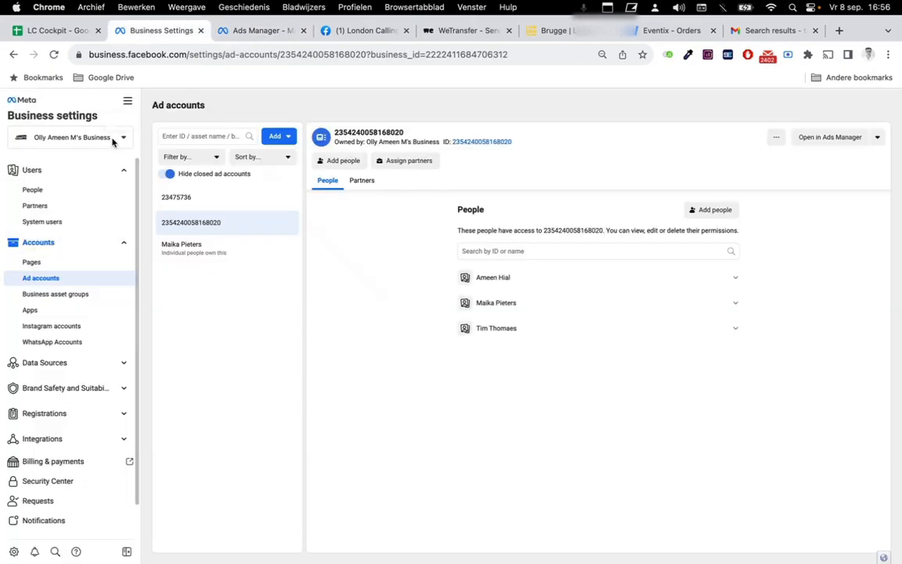
{"action": "left_click", "coordinate": [127, 102]}
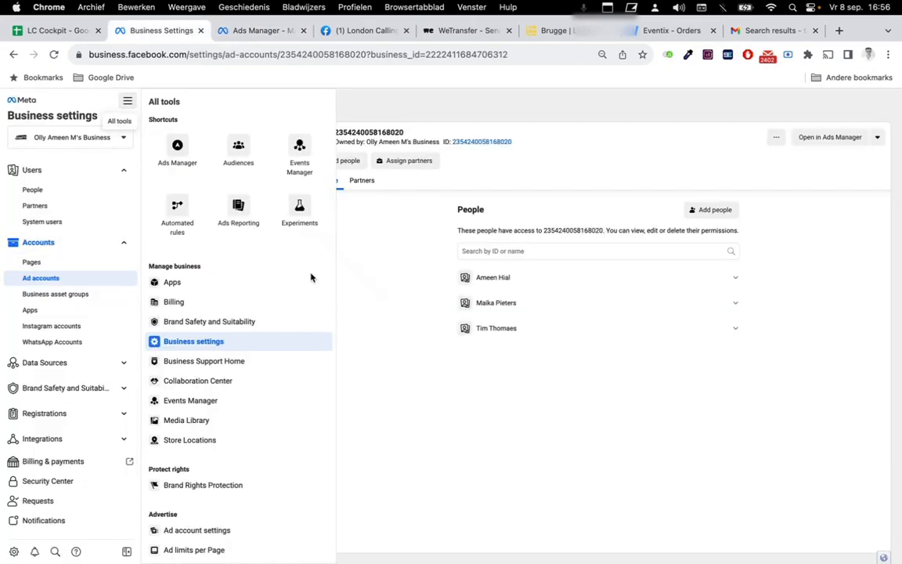
{"action": "left_click", "coordinate": [221, 159]}
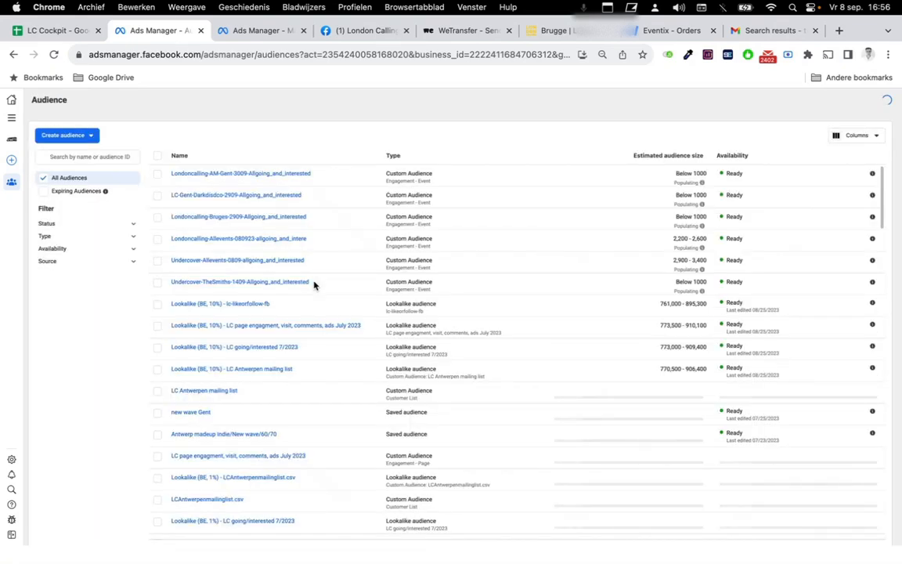
{"action": "left_click", "coordinate": [115, 155]}
{"action": "type", "text": "cactus"}
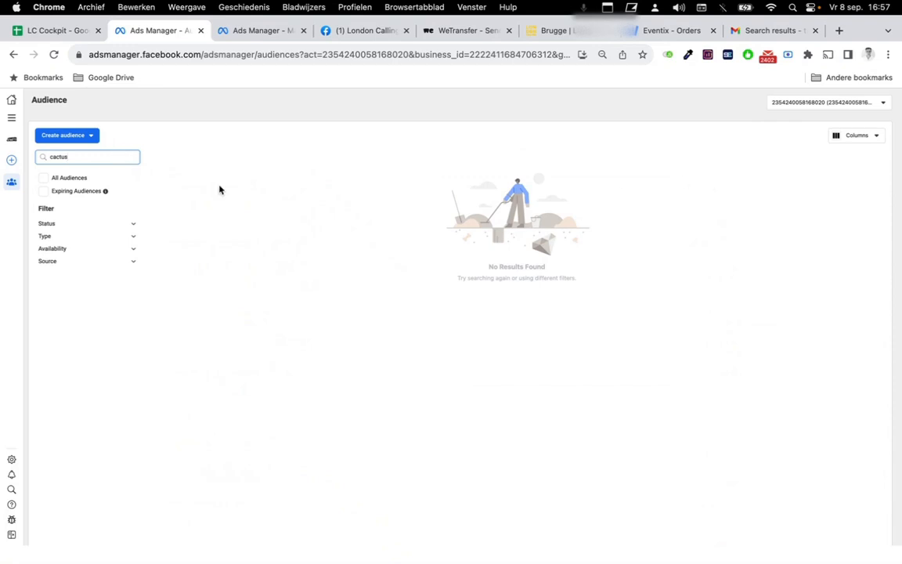
Switch the audience list to the ad account owned by an individual and search it for cactus.
{"action": "left_click", "coordinate": [815, 98]}
{"action": "left_click", "coordinate": [814, 102]}
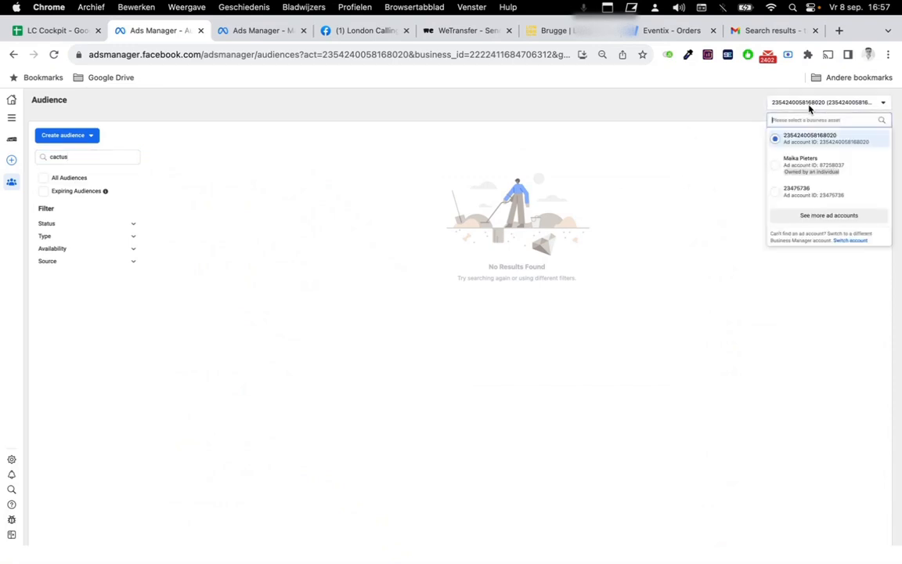
{"action": "left_click", "coordinate": [810, 161]}
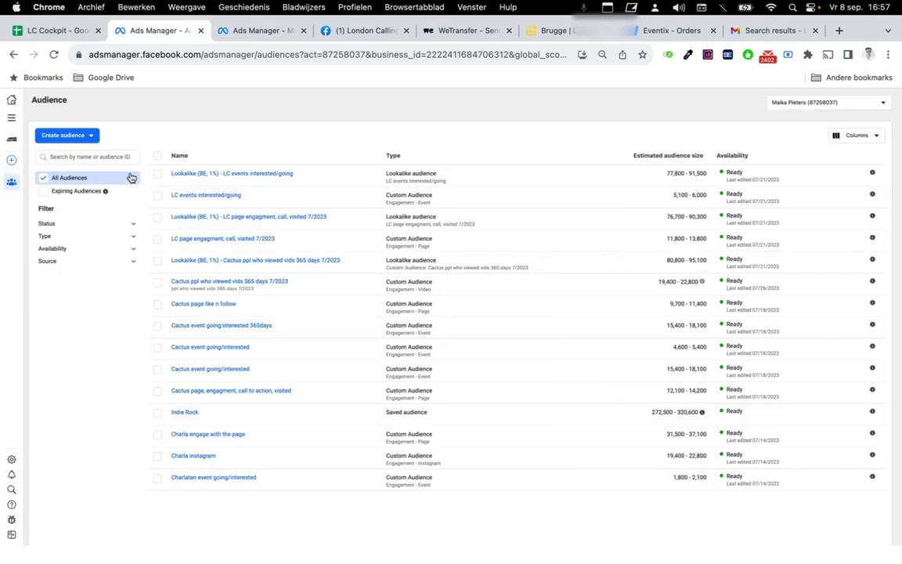
{"action": "left_click", "coordinate": [125, 156]}
{"action": "type", "text": "cactus"}
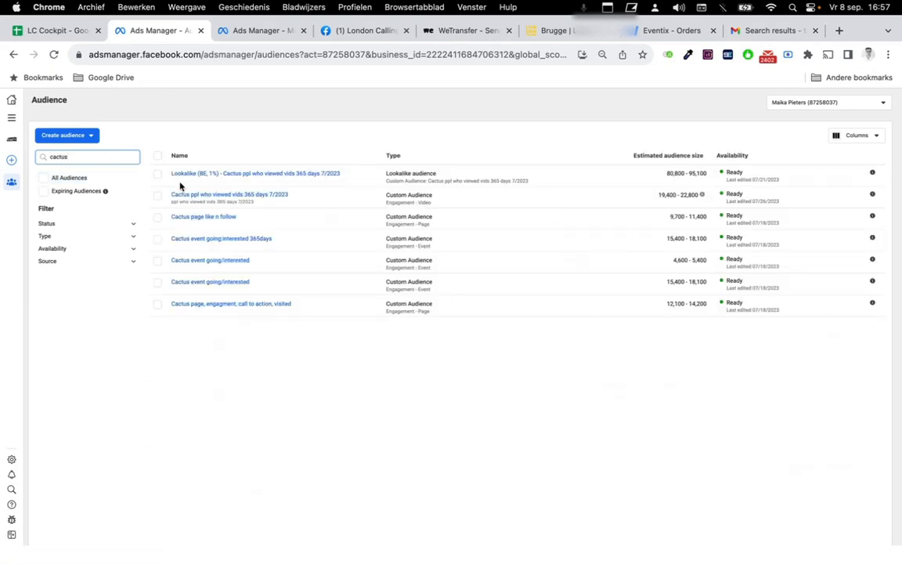
{"action": "left_click", "coordinate": [157, 195]}
{"action": "left_click", "coordinate": [157, 305]}
{"action": "left_click", "coordinate": [157, 217]}
{"action": "left_click", "coordinate": [157, 239]}
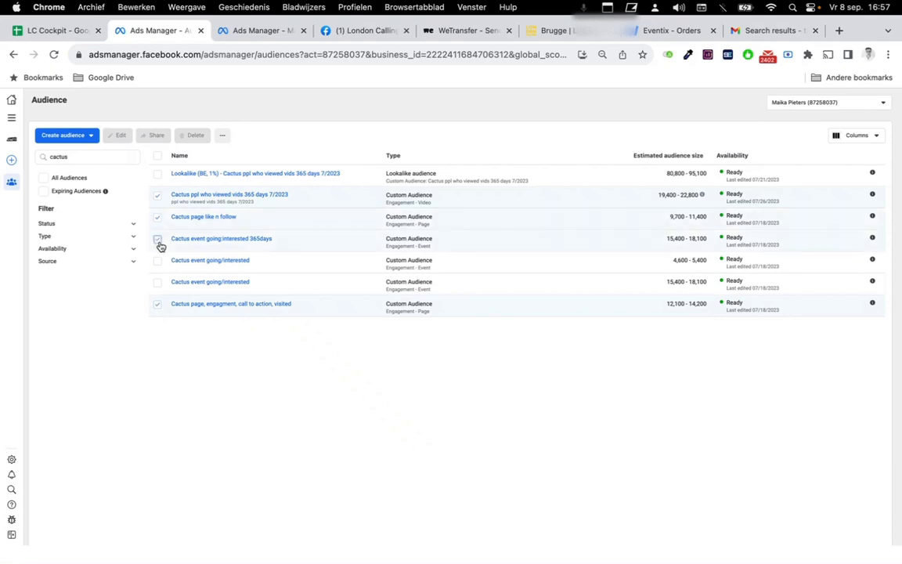
{"action": "left_click", "coordinate": [158, 241]}
{"action": "left_click", "coordinate": [157, 217]}
{"action": "left_click", "coordinate": [157, 304]}
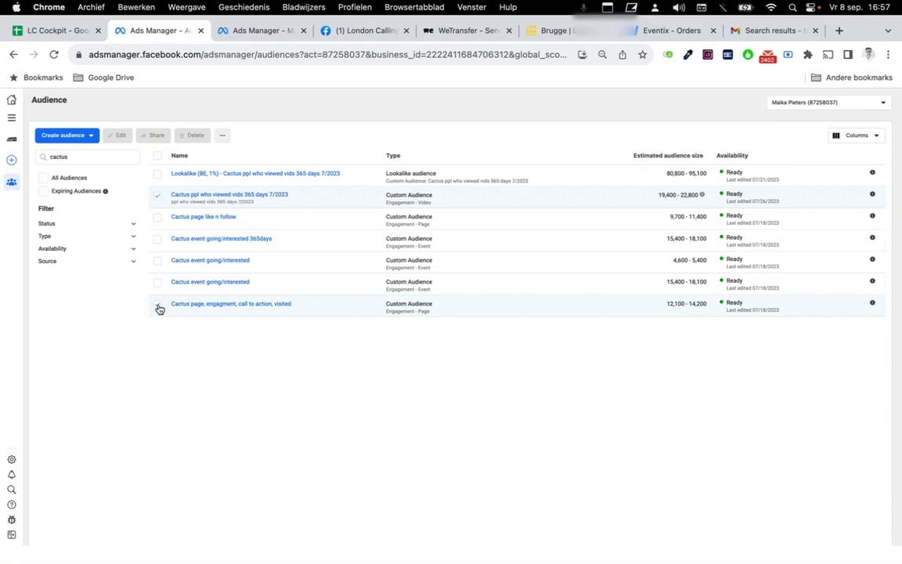
{"action": "left_click", "coordinate": [157, 196]}
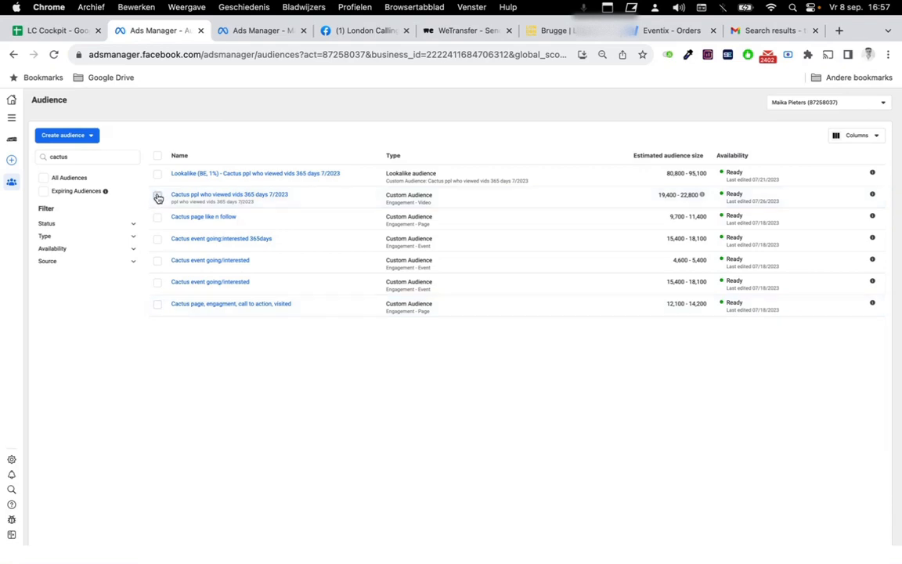
Cancel the campaign creation in Ads Manager and switch to the individual's ad account that holds the Cactus audiences.
{"action": "left_click", "coordinate": [259, 31]}
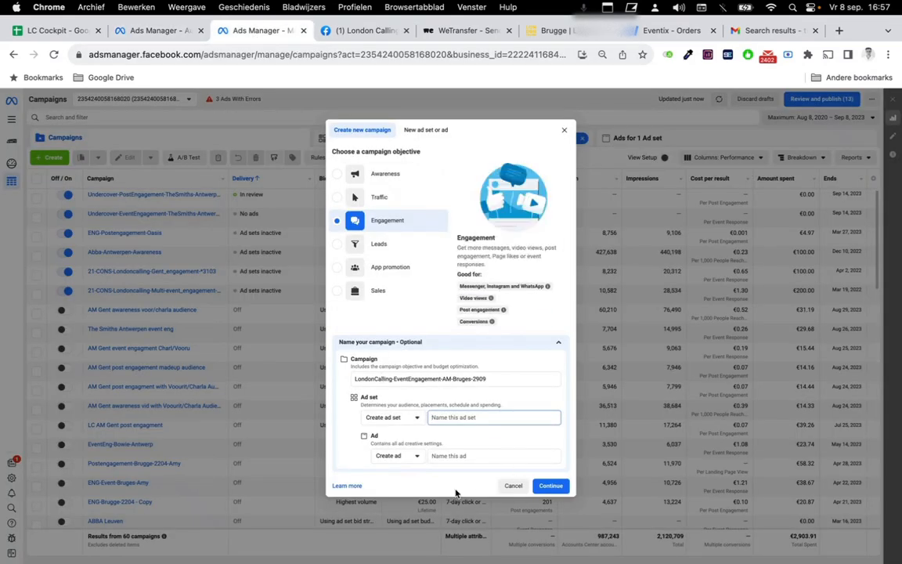
{"action": "left_click", "coordinate": [513, 486]}
{"action": "left_click", "coordinate": [157, 99]}
{"action": "left_click", "coordinate": [132, 163]}
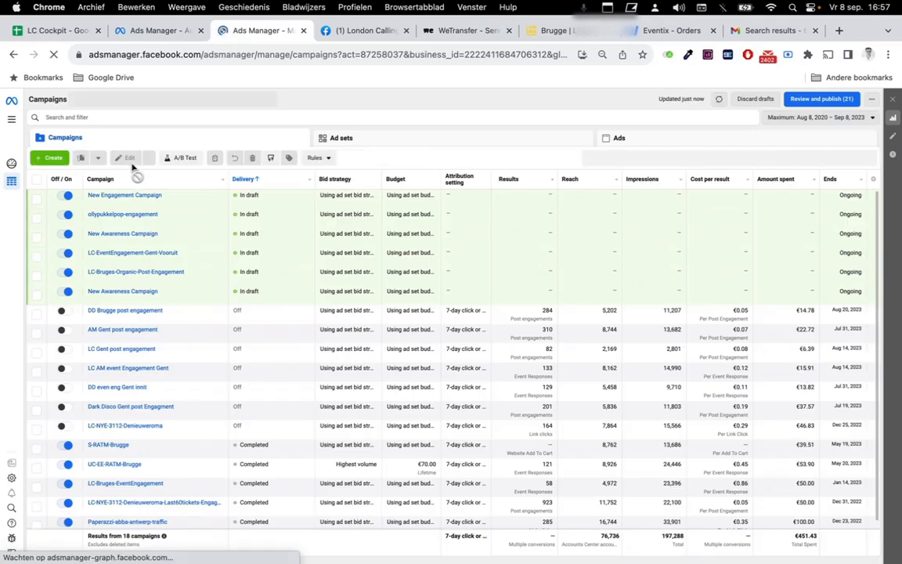
Start a new campaign with the Engagement objective and name it LondonCalling-EventEngagement-Brugge-2909.
{"action": "left_click", "coordinate": [59, 160]}
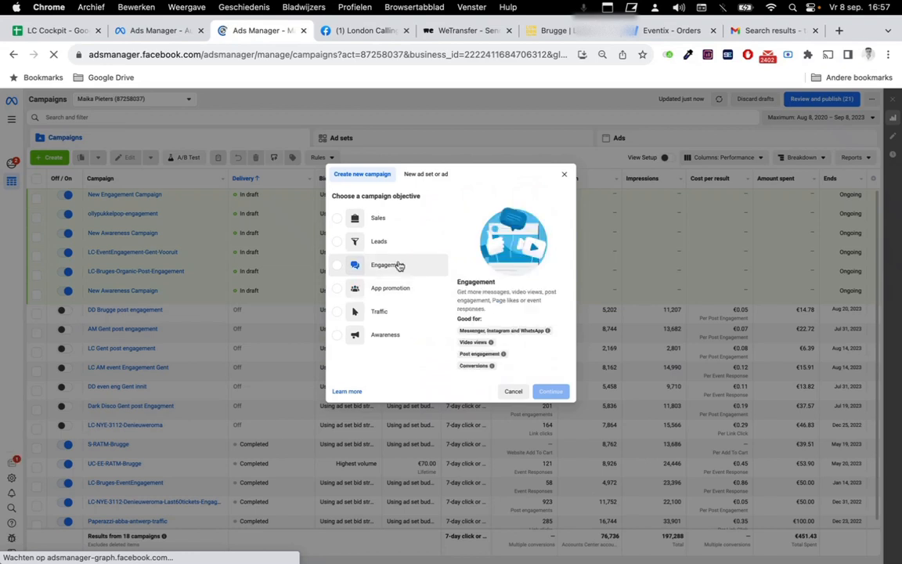
{"action": "left_click", "coordinate": [399, 266]}
{"action": "left_click", "coordinate": [437, 383]}
{"action": "left_click", "coordinate": [427, 379]}
{"action": "type", "text": "Undercover-EventEngagement-TheSmiths-Antwerp-Kavka-1409"}
{"action": "double_click", "coordinate": [363, 380]}
{"action": "type", "text": "LondonCalling"}
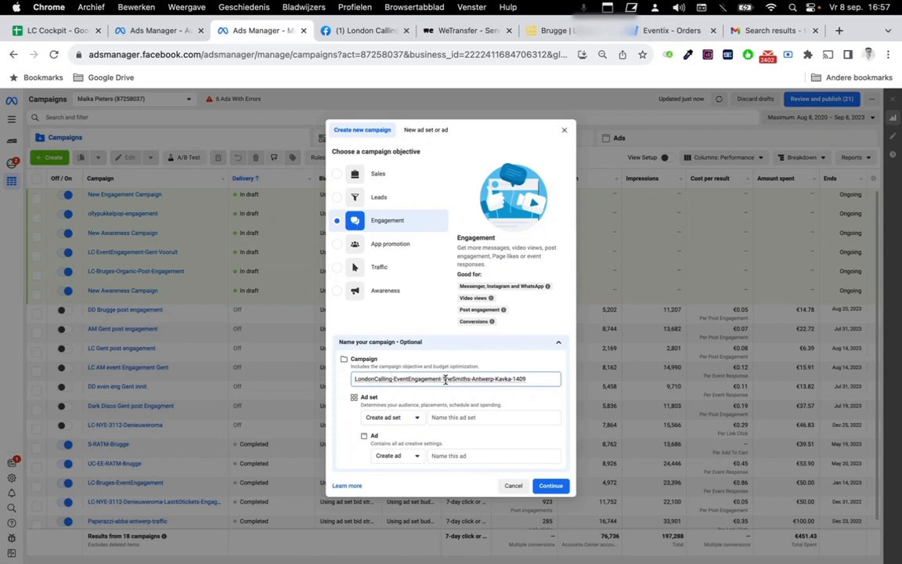
{"action": "left_click_drag", "start_coordinate": [443, 380], "coordinate": [595, 385]}
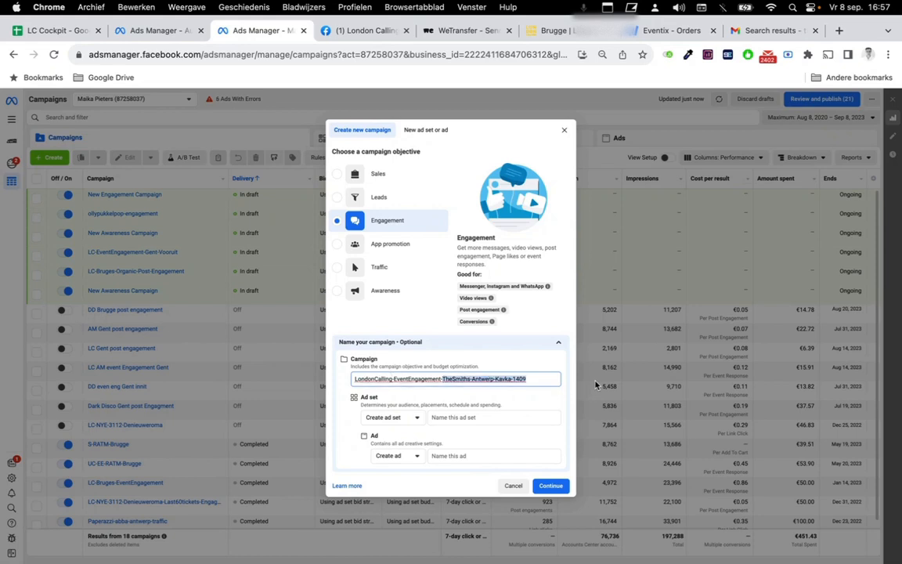
{"action": "type", "text": "Brugge"}
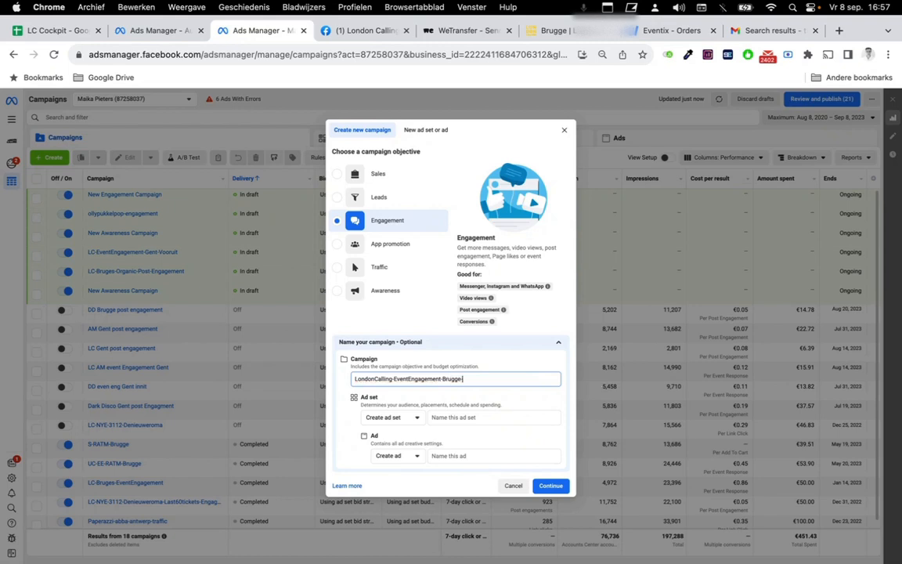
Name the ad set Cactus-people and create the campaign draft.
{"action": "left_click", "coordinate": [508, 416]}
{"action": "type", "text": "Cactus-people"}
{"action": "left_click", "coordinate": [554, 487]}
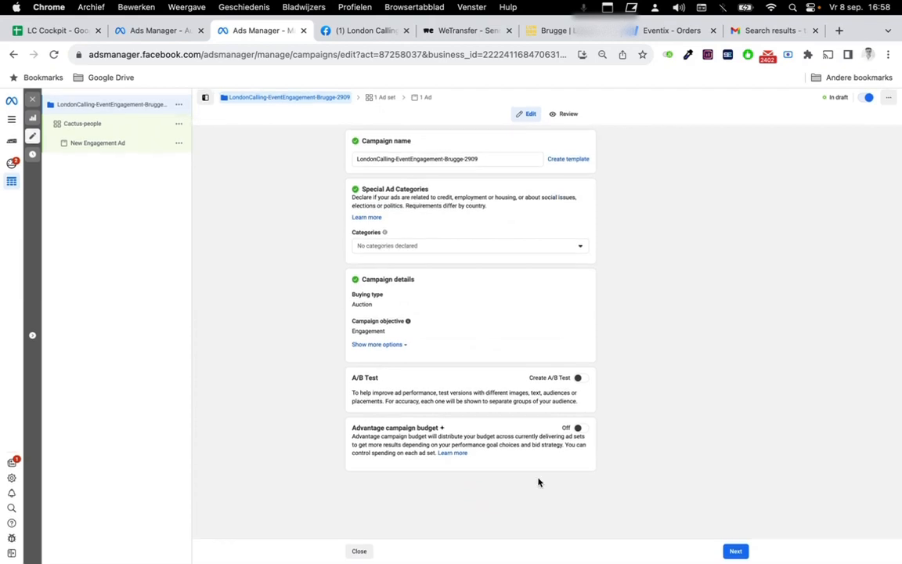
Check the LC Bruges RSVP budget in LC Cockpit's Strategy sheet and give the campaign an Advantage lifetime budget of €290, continuing to the ad set.
{"action": "left_click", "coordinate": [59, 31]}
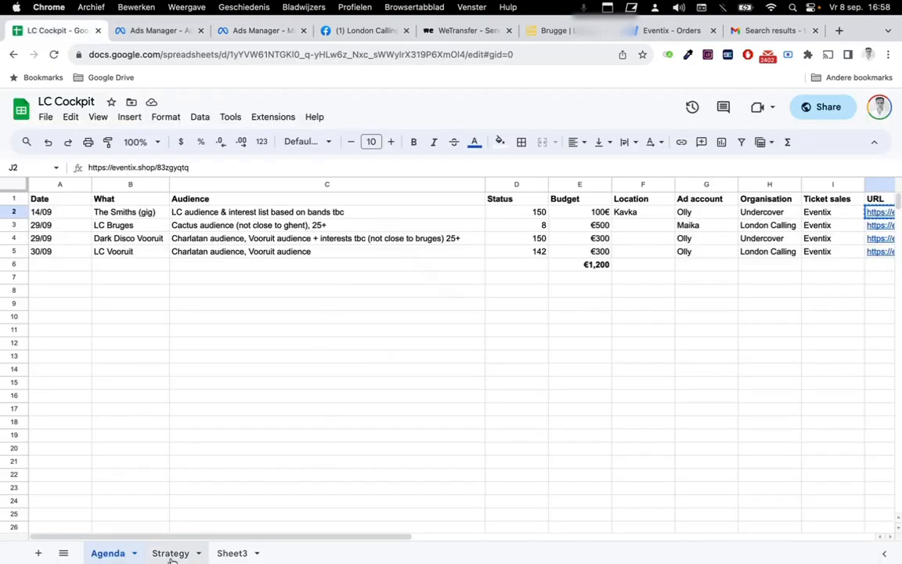
{"action": "left_click", "coordinate": [171, 553]}
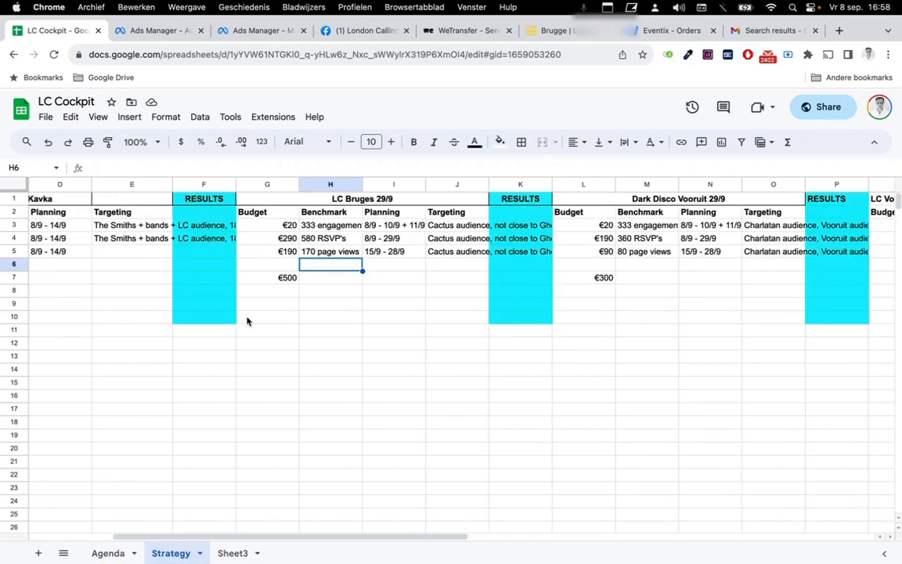
{"action": "scroll", "coordinate": [247, 320], "scroll_direction": "left", "scroll_amount": 5}
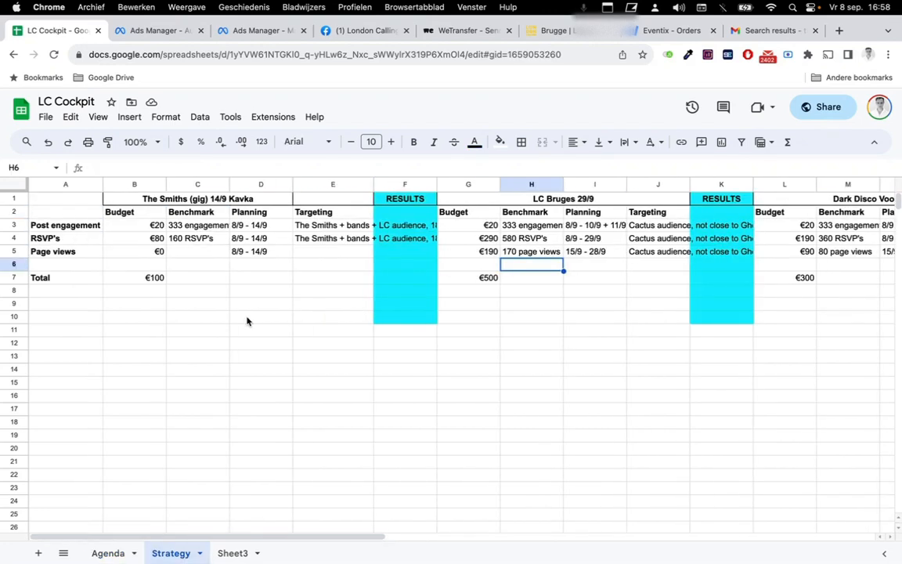
{"action": "left_click", "coordinate": [149, 31]}
{"action": "left_click", "coordinate": [249, 35]}
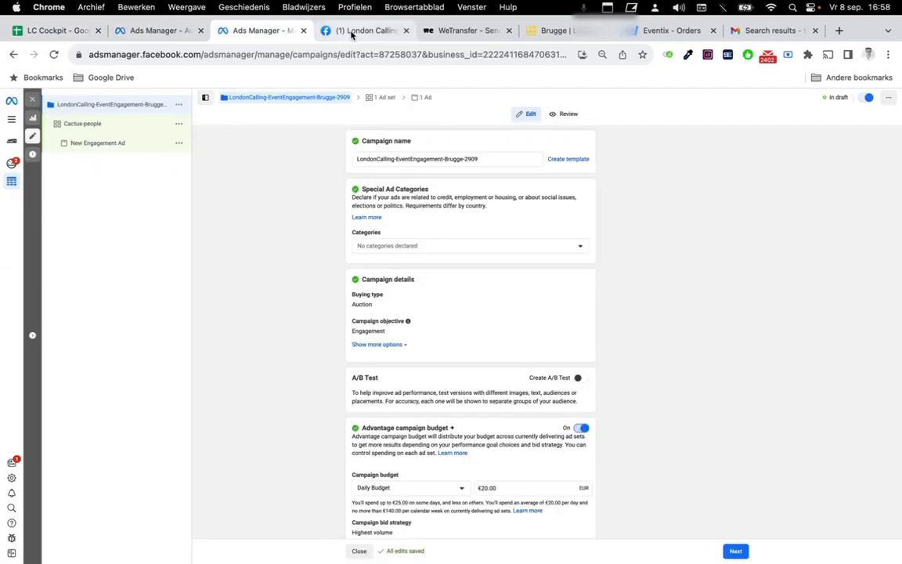
{"action": "scroll", "coordinate": [501, 461], "scroll_direction": "down", "scroll_amount": 2}
{"action": "left_click", "coordinate": [405, 460]}
{"action": "left_click", "coordinate": [401, 489]}
{"action": "double_click", "coordinate": [510, 439]}
{"action": "type", "text": "2"}
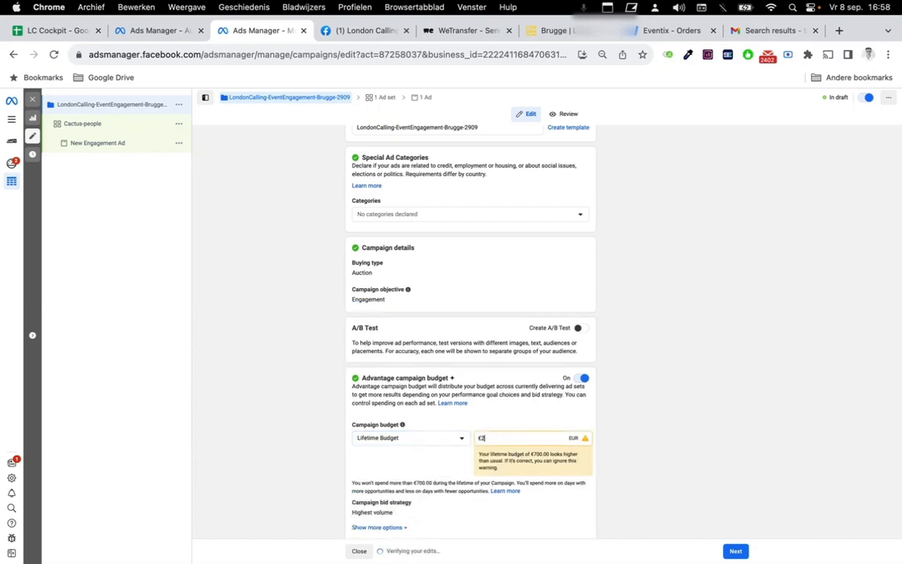
{"action": "left_click", "coordinate": [668, 438]}
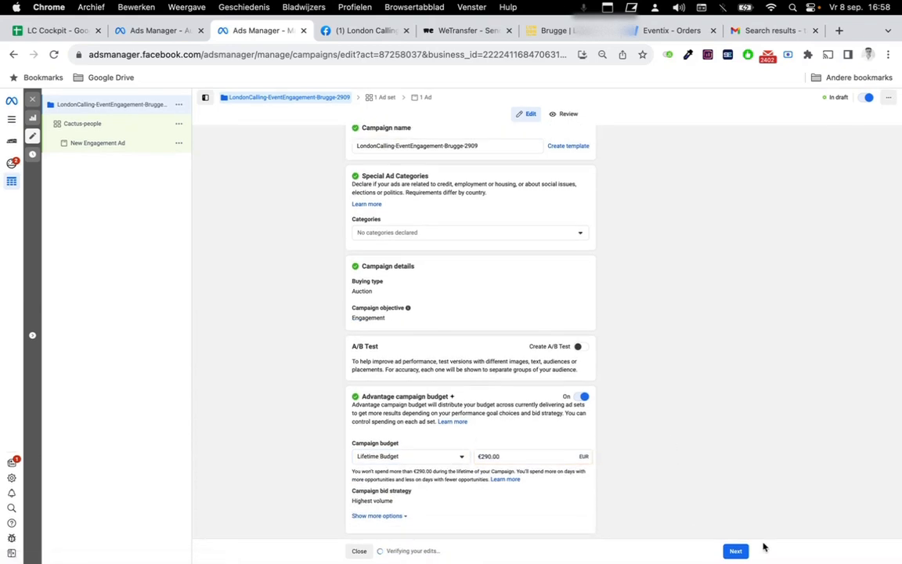
{"action": "left_click", "coordinate": [734, 551]}
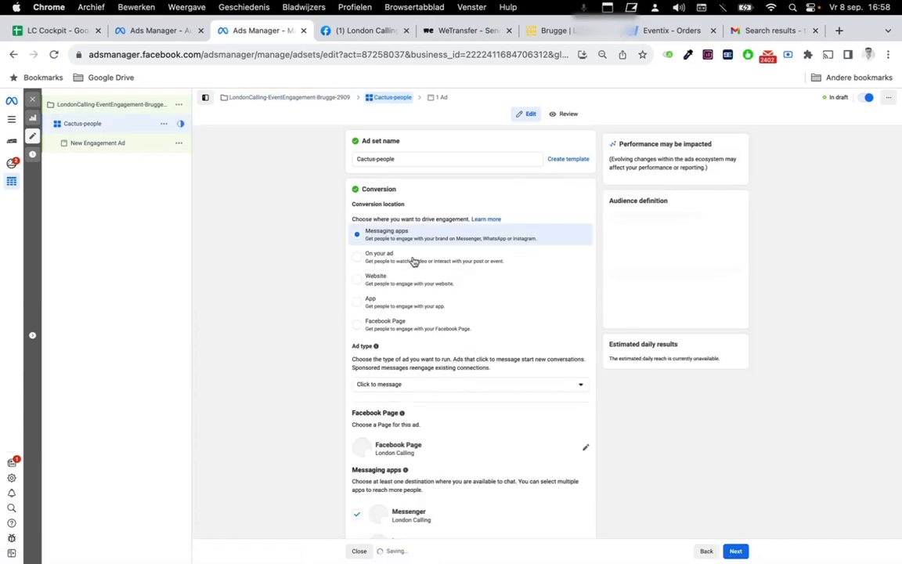
Set the ad set's conversion location to On your ad and its engagement type to Event responses.
{"action": "left_click", "coordinate": [361, 261]}
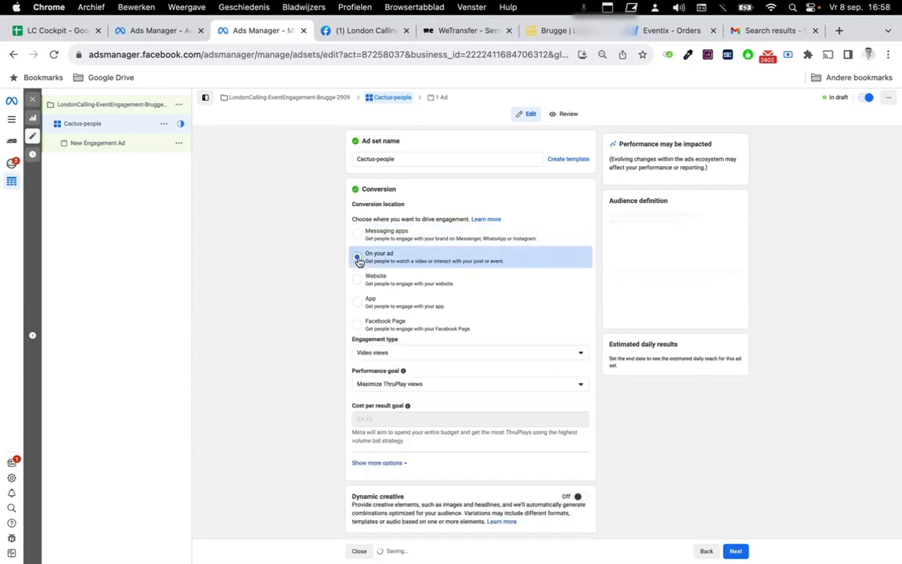
{"action": "left_click", "coordinate": [424, 354]}
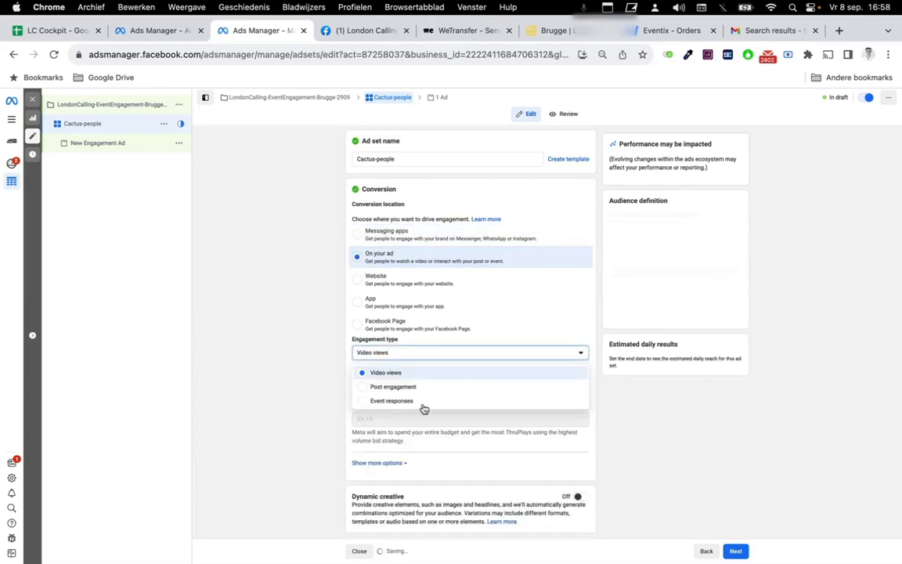
{"action": "left_click", "coordinate": [424, 402]}
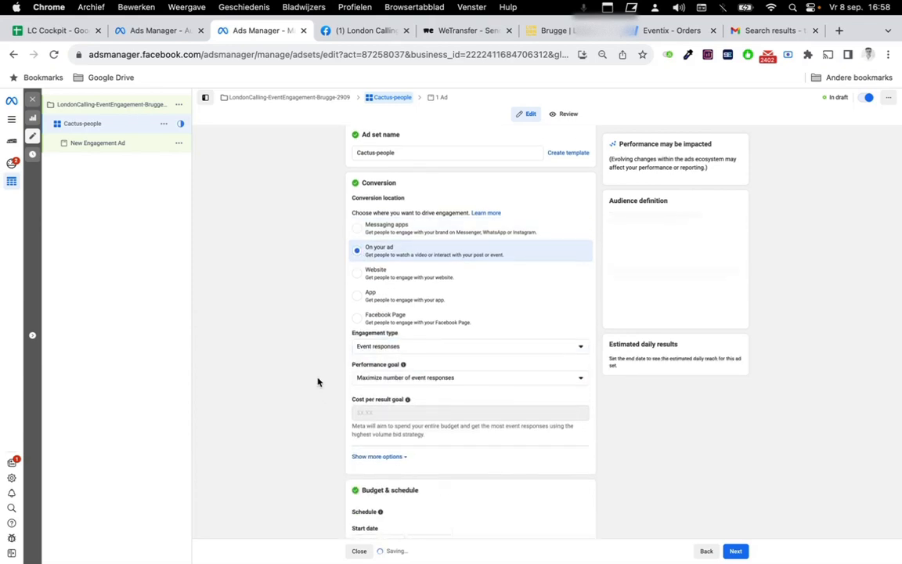
Check the LC Bruges planning in LC Cockpit and set the ad set to end on Sep 29, 2023 at 6:00 PM.
{"action": "scroll", "coordinate": [317, 378], "scroll_direction": "down", "scroll_amount": 3}
{"action": "scroll", "coordinate": [357, 366], "scroll_direction": "down", "scroll_amount": 3}
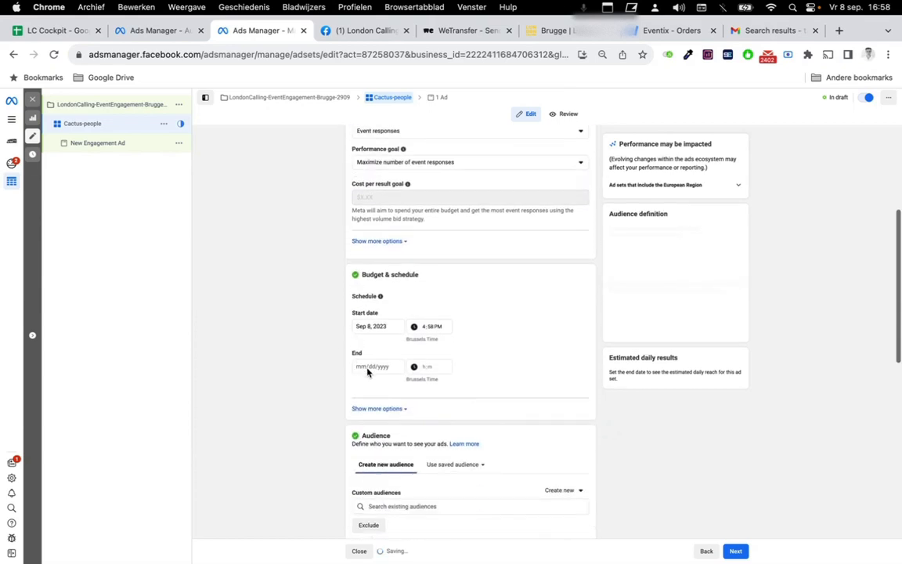
{"action": "left_click", "coordinate": [78, 32]}
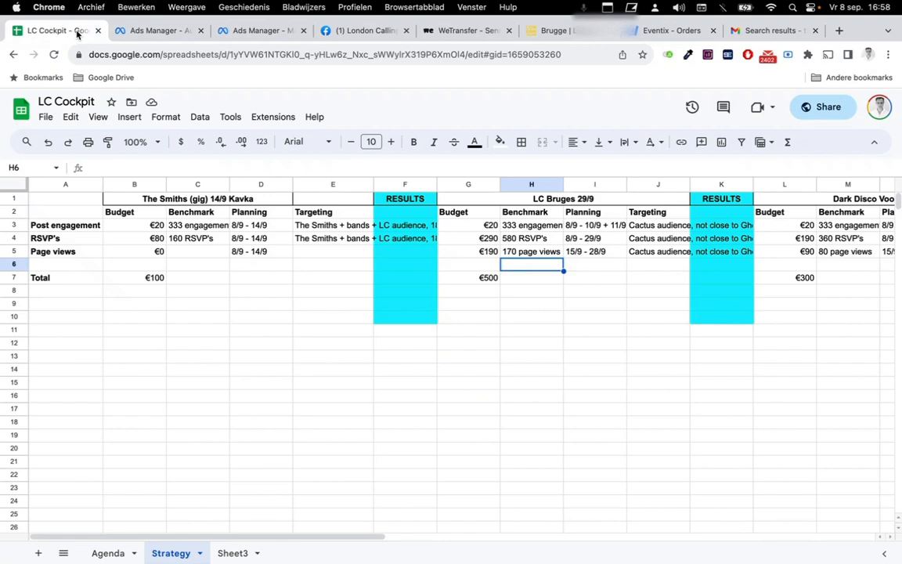
{"action": "left_click", "coordinate": [233, 30]}
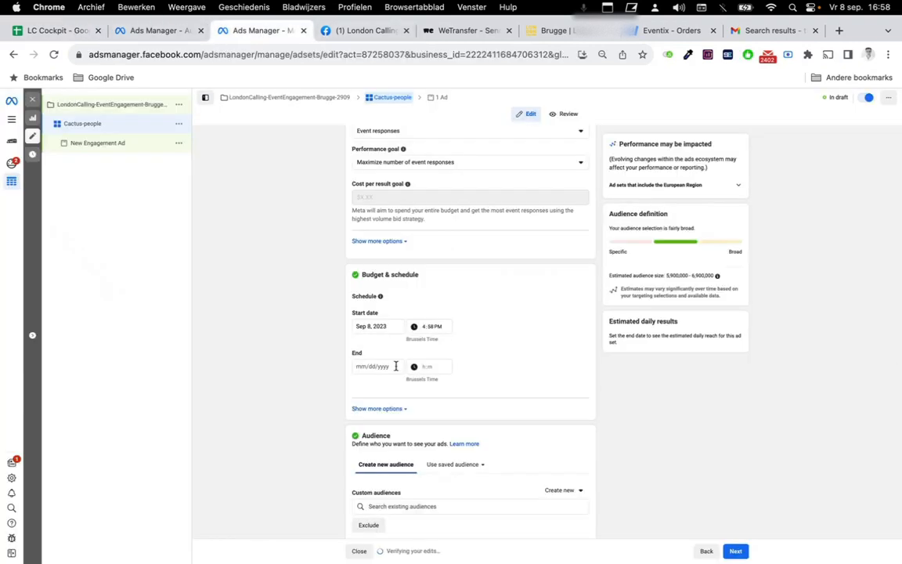
{"action": "left_click", "coordinate": [396, 366]}
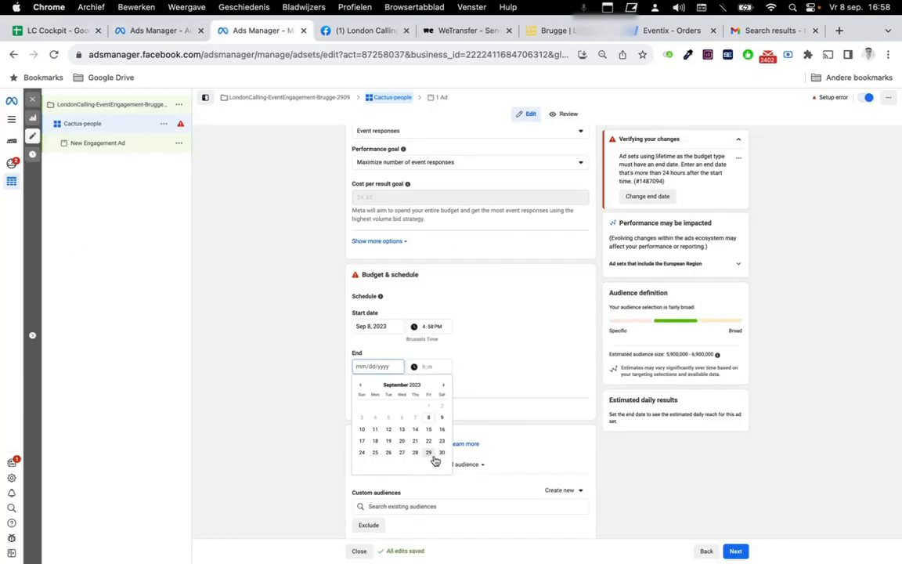
{"action": "left_click", "coordinate": [430, 454]}
{"action": "left_click", "coordinate": [419, 367]}
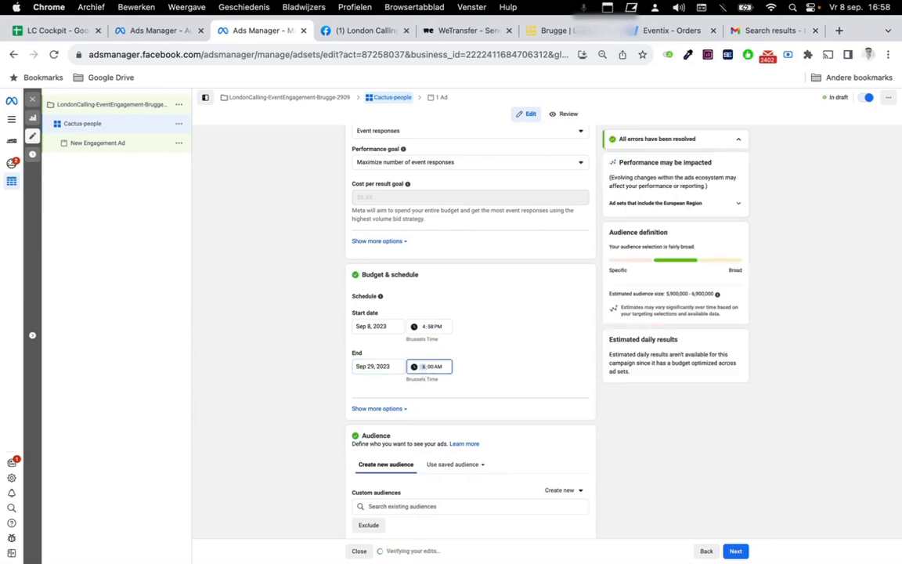
Add the custom audiences Cactus ppl who viewed vids 365 days 7/2023, Cactus page like n follow and Cactus event going:interested 365days to the ad set.
{"action": "scroll", "coordinate": [469, 377], "scroll_direction": "down", "scroll_amount": 5}
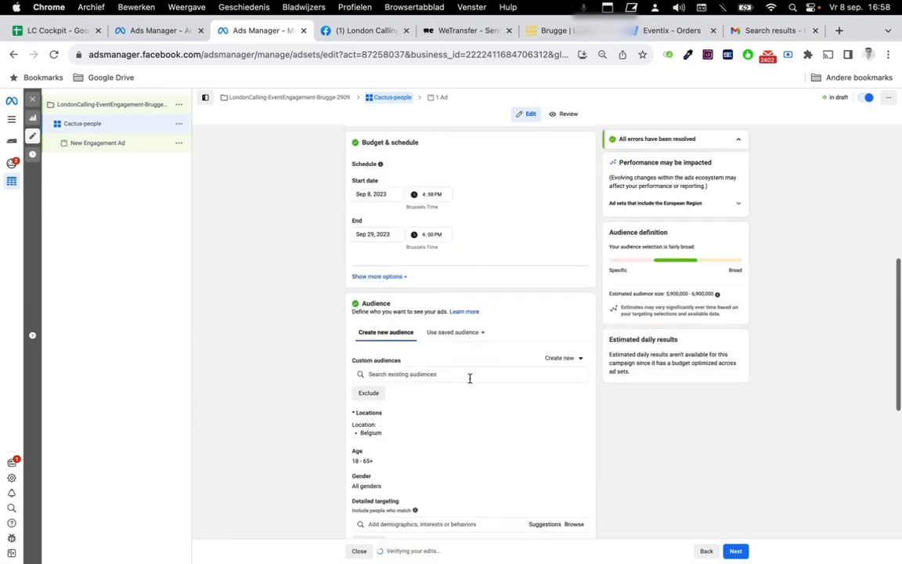
{"action": "scroll", "coordinate": [417, 396], "scroll_direction": "down", "scroll_amount": 1}
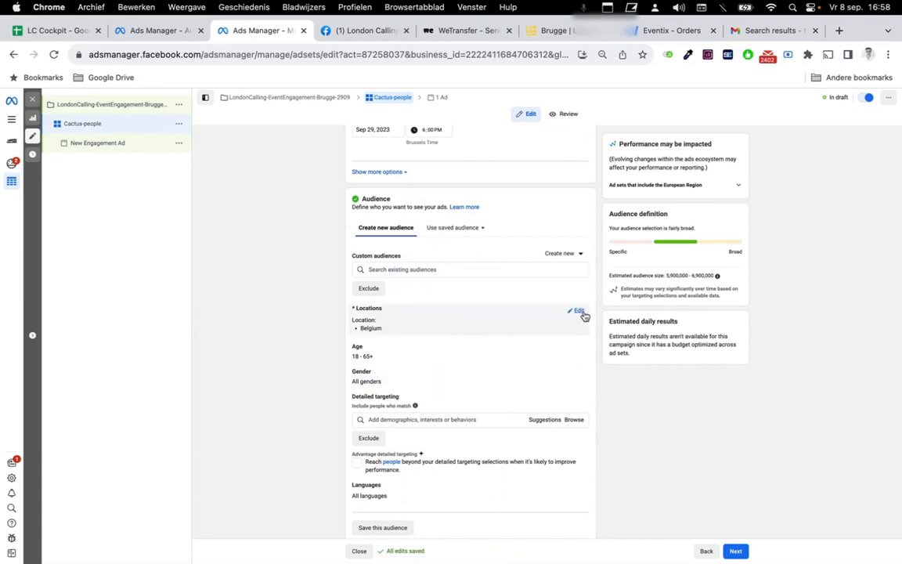
{"action": "scroll", "coordinate": [461, 389], "scroll_direction": "down", "scroll_amount": 3}
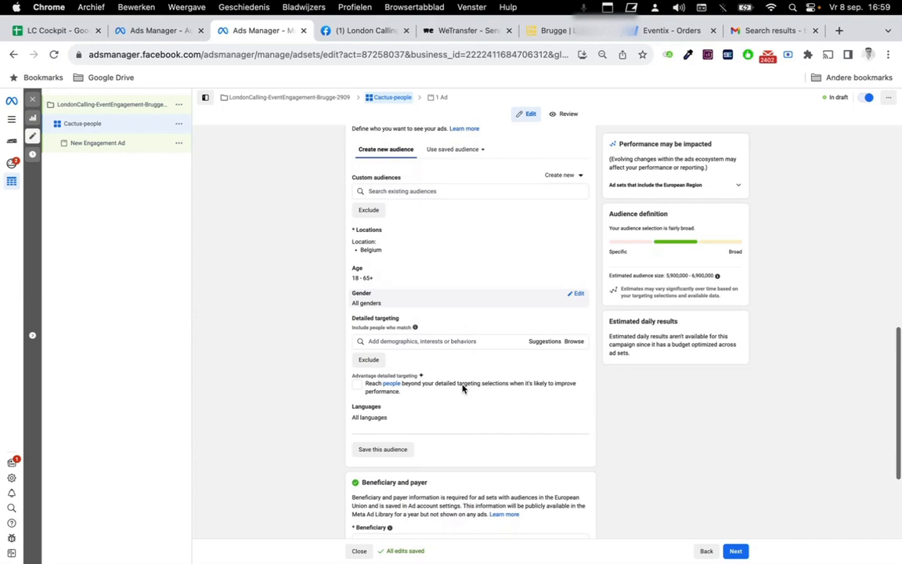
{"action": "scroll", "coordinate": [463, 390], "scroll_direction": "up", "scroll_amount": 1}
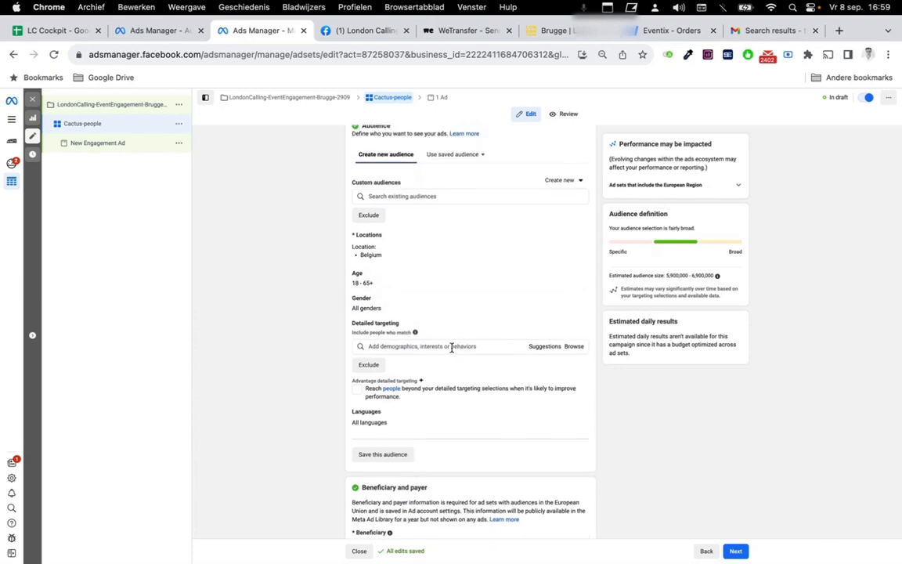
{"action": "left_click", "coordinate": [451, 346]}
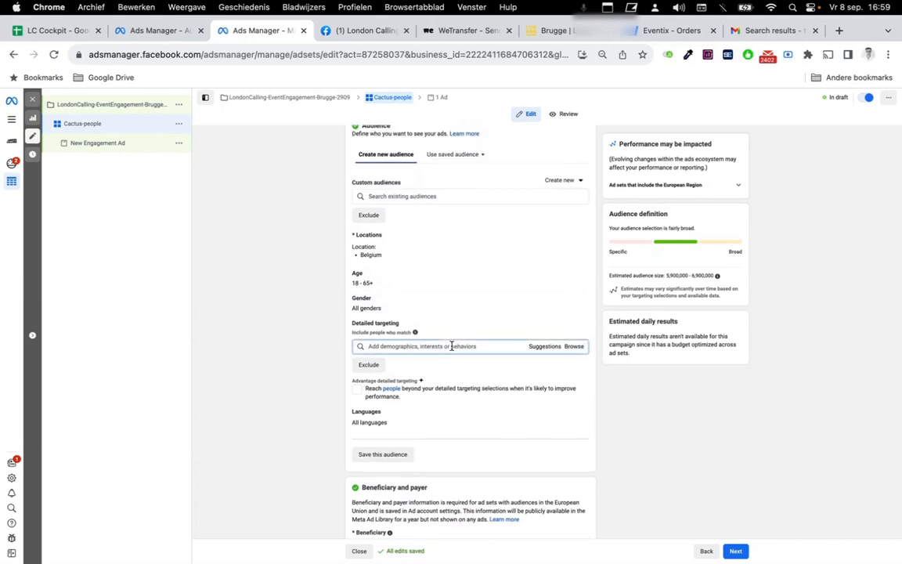
{"action": "left_click", "coordinate": [417, 197]}
{"action": "type", "text": "cactus"}
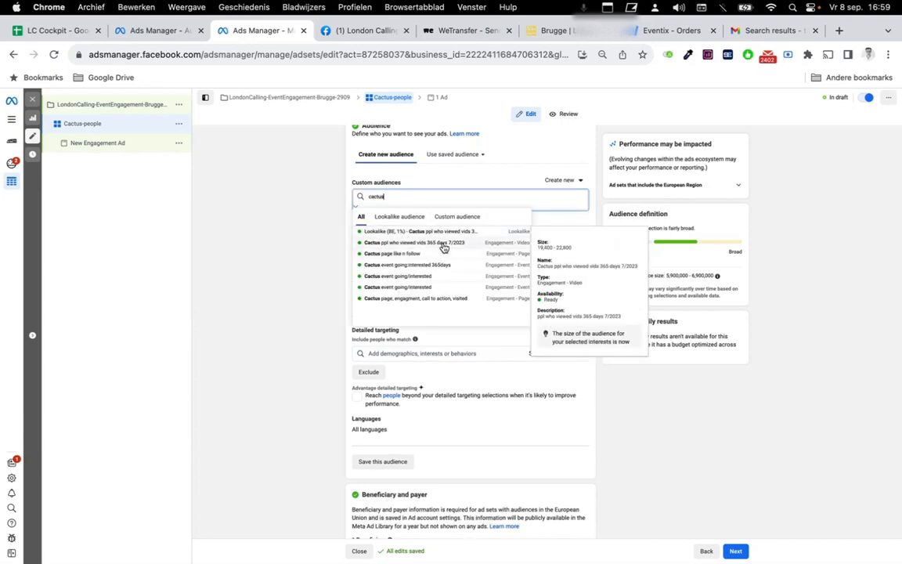
{"action": "left_click", "coordinate": [444, 247]}
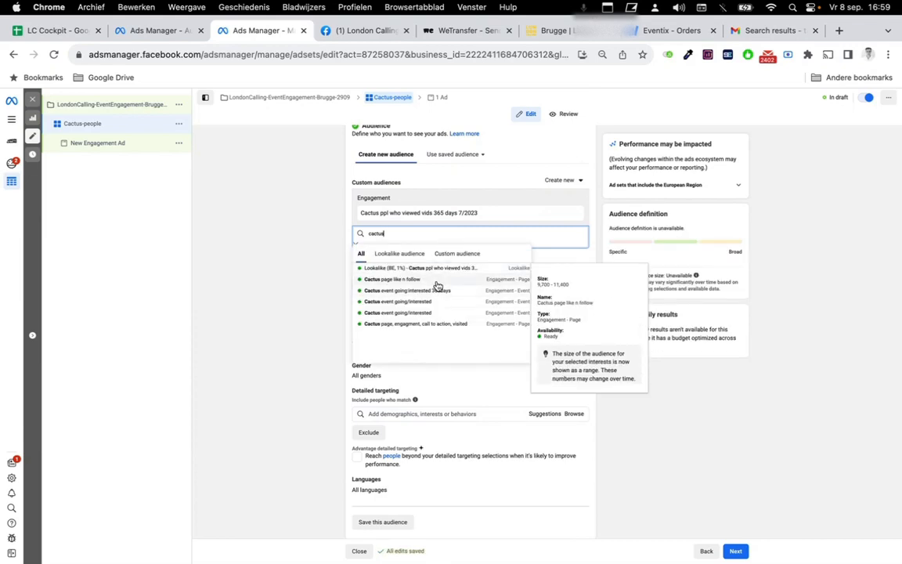
{"action": "left_click", "coordinate": [436, 282]}
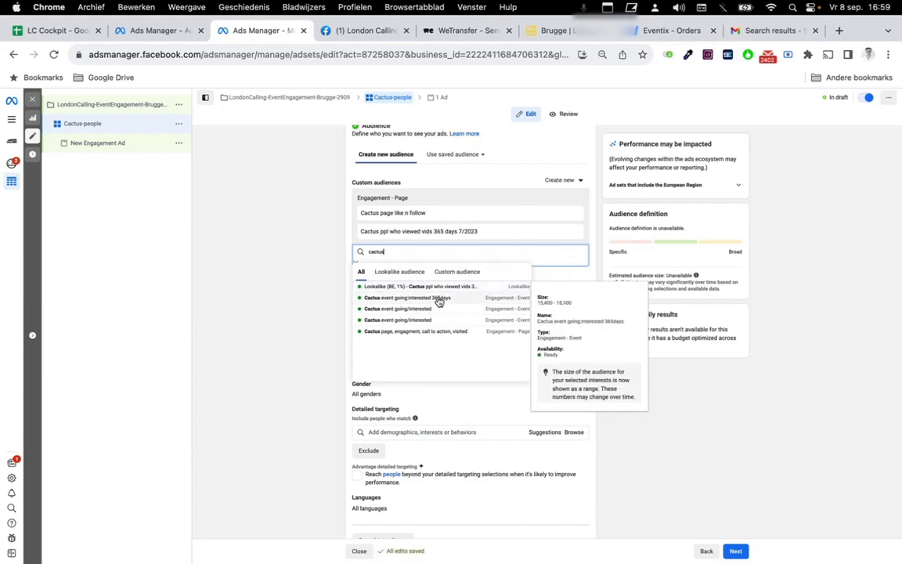
{"action": "left_click", "coordinate": [438, 303]}
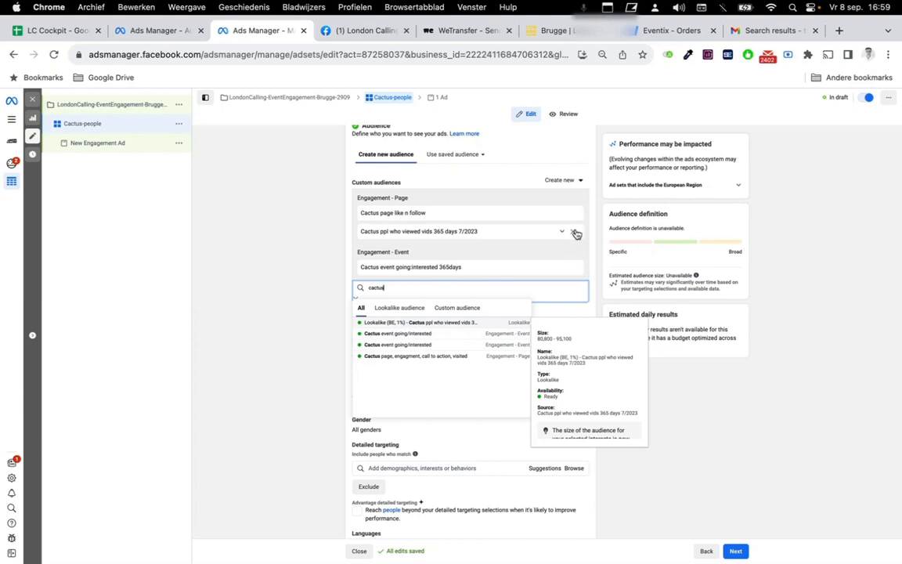
{"action": "key", "text": "Escape"}
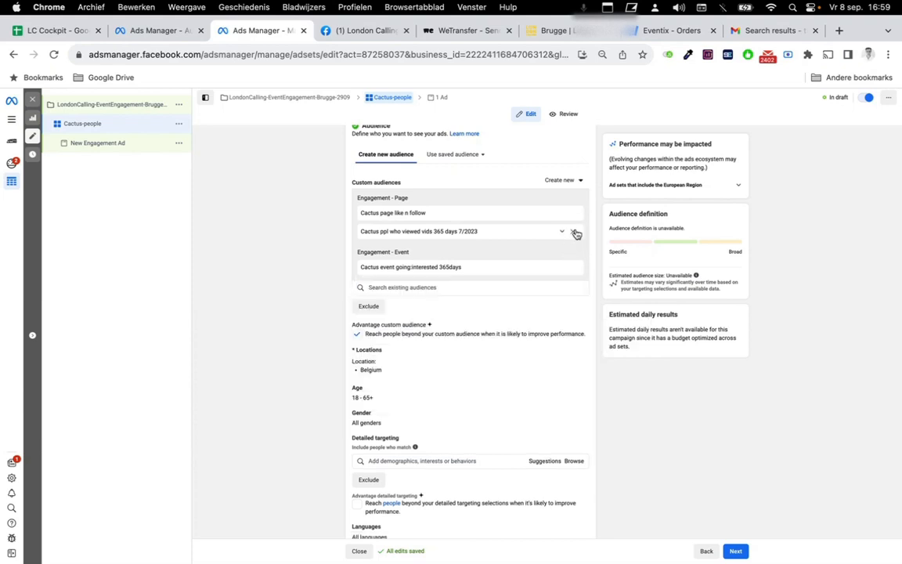
Remove the custom audience Cactus ppl who viewed vids 365 days 7/2023 from the ad set.
{"action": "left_click", "coordinate": [575, 233]}
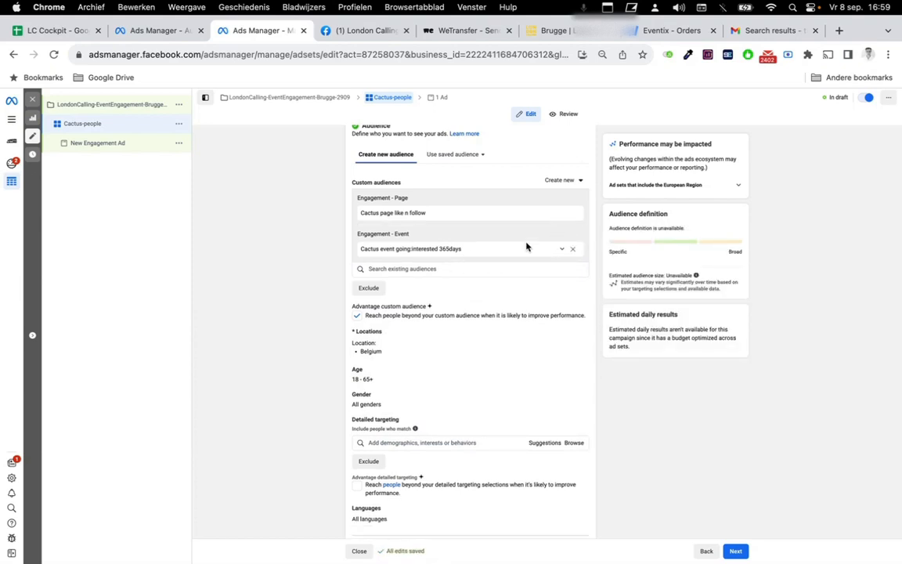
{"action": "left_click", "coordinate": [562, 250]}
{"action": "left_click", "coordinate": [562, 251]}
{"action": "left_click", "coordinate": [443, 268]}
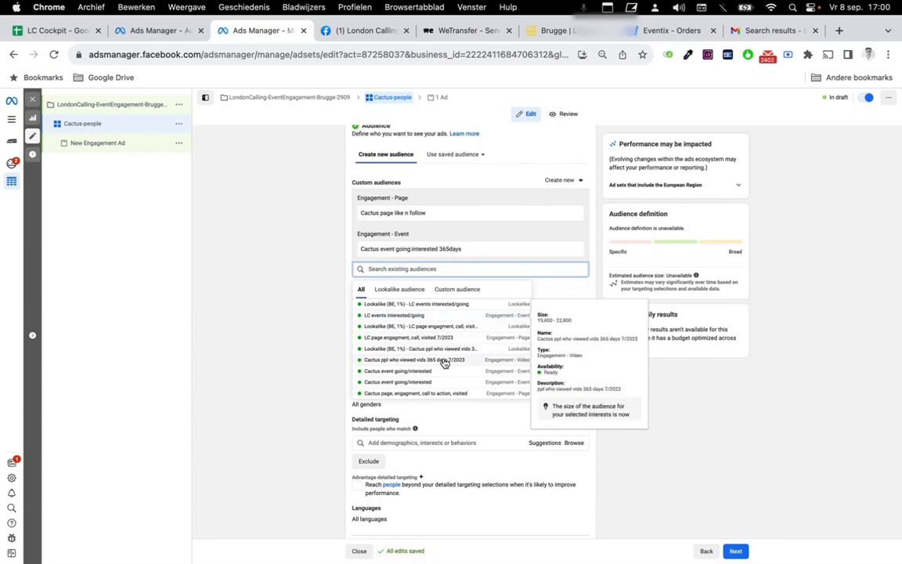
{"action": "type", "text": "cactus"}
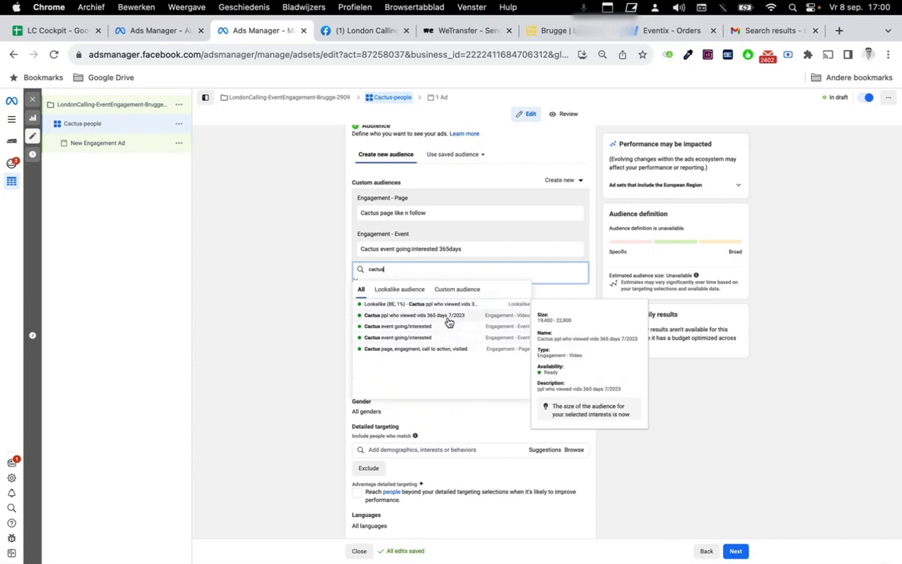
{"action": "left_click", "coordinate": [448, 321]}
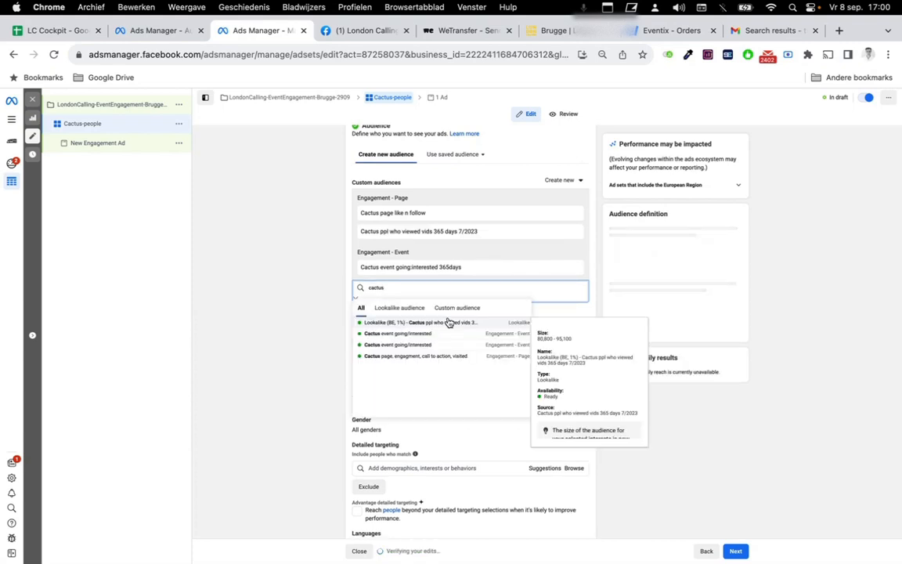
{"action": "left_click", "coordinate": [573, 234]}
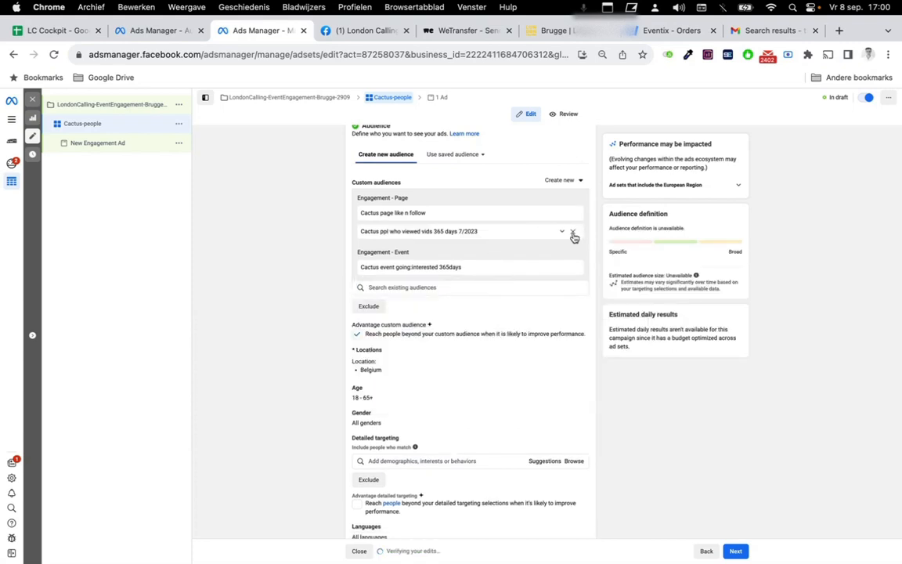
{"action": "left_click", "coordinate": [572, 235]}
Add the custom audience Cactus event going/interested to the ad set and turn off Advantage custom audience.
{"action": "left_click", "coordinate": [504, 268]}
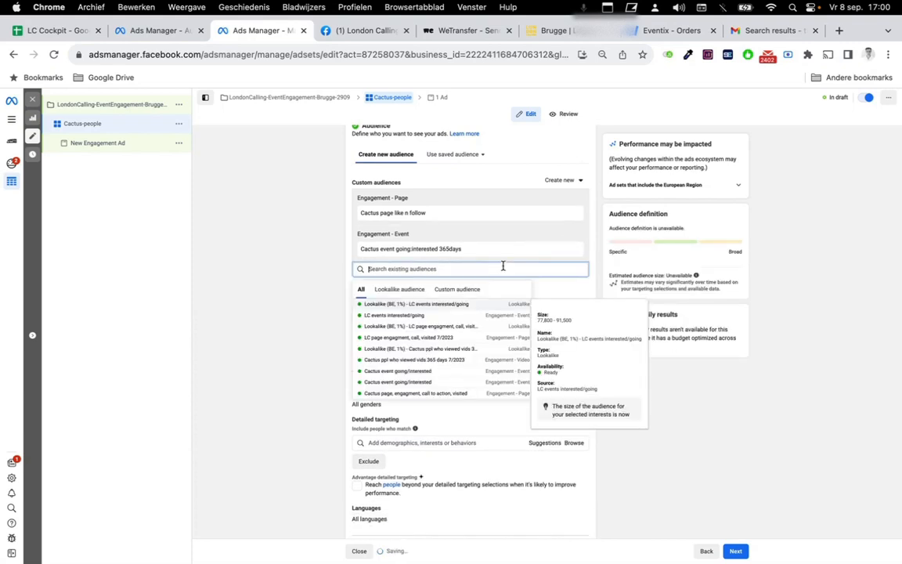
{"action": "type", "text": "cactus event"}
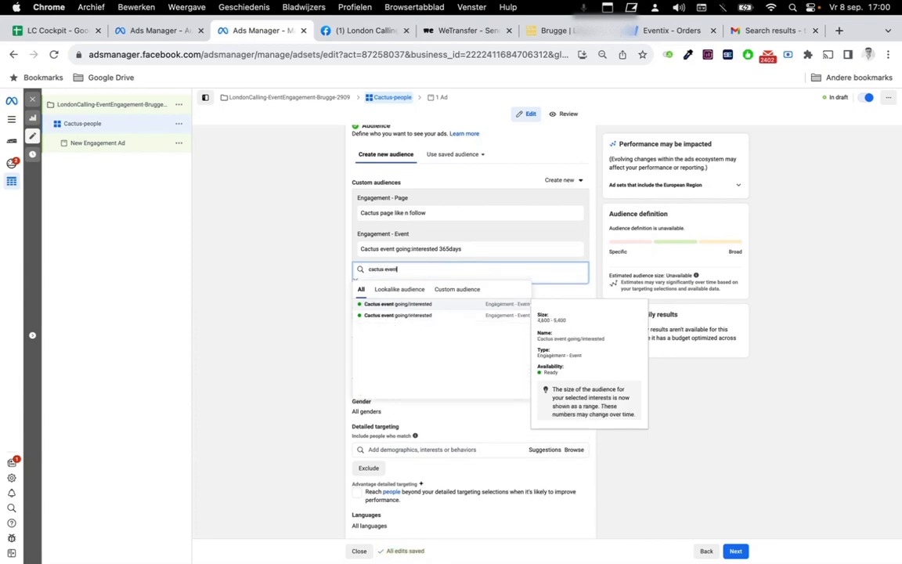
{"action": "left_click", "coordinate": [430, 322]}
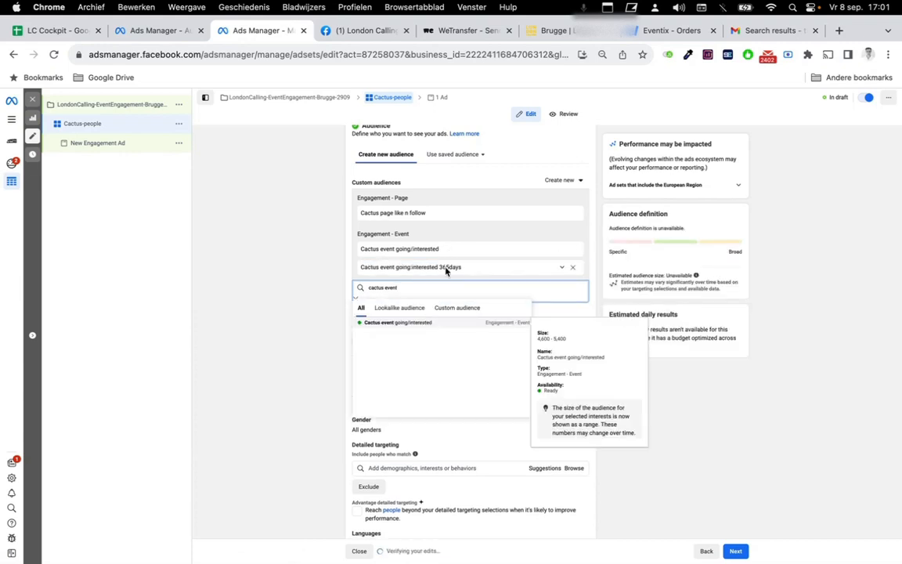
{"action": "left_click", "coordinate": [294, 246]}
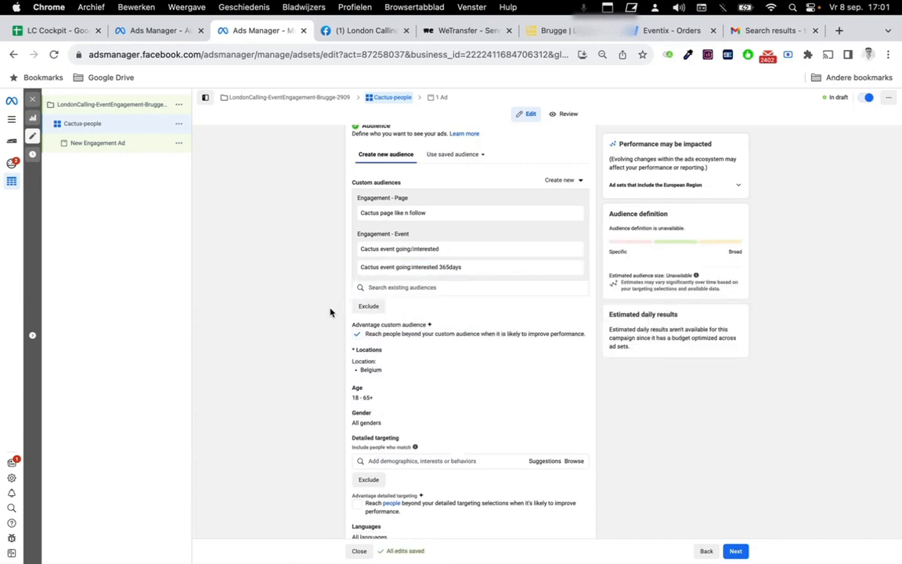
{"action": "left_click", "coordinate": [357, 333]}
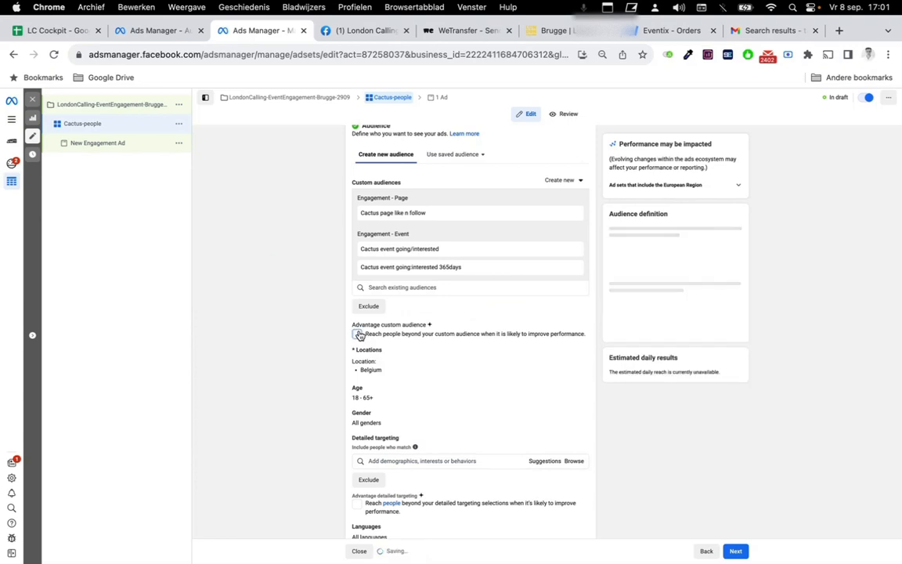
Set the ad set's beneficiary to Wachtkamer vzw.
{"action": "scroll", "coordinate": [358, 335], "scroll_direction": "down", "scroll_amount": 1}
{"action": "scroll", "coordinate": [360, 334], "scroll_direction": "down", "scroll_amount": 1}
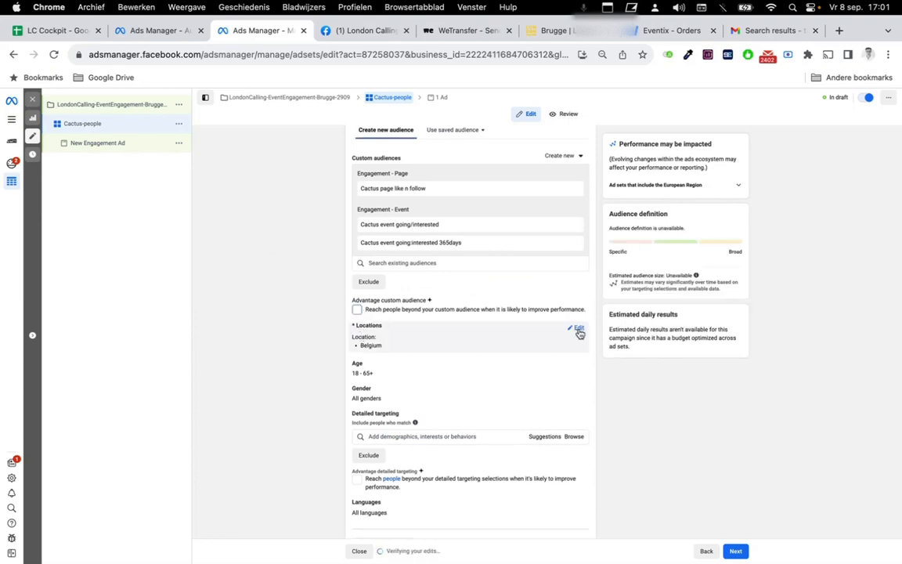
{"action": "scroll", "coordinate": [473, 364], "scroll_direction": "down", "scroll_amount": 1}
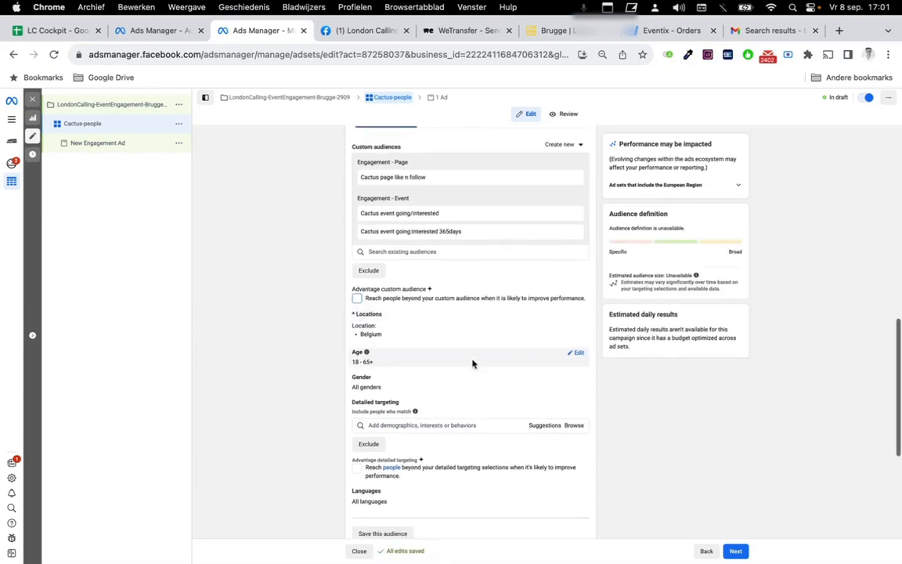
{"action": "scroll", "coordinate": [473, 364], "scroll_direction": "down", "scroll_amount": 5}
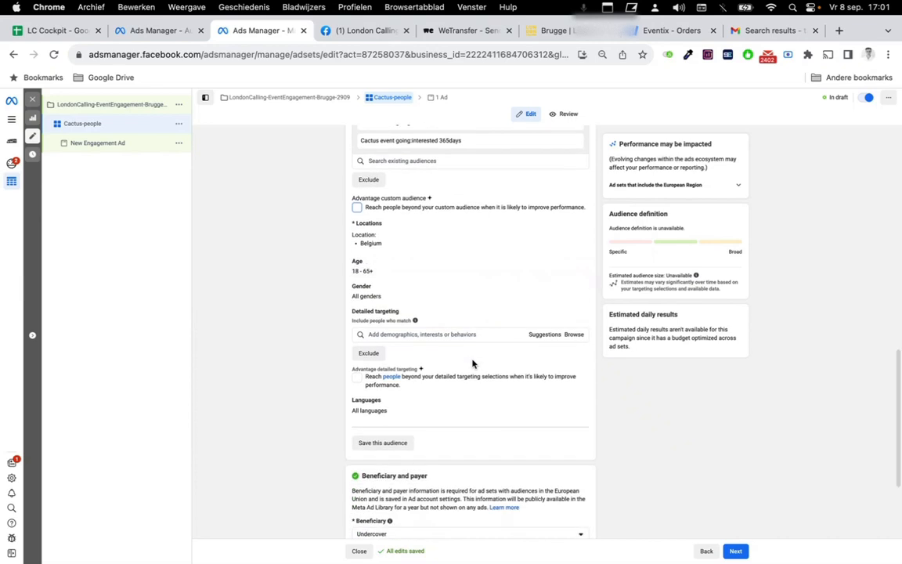
{"action": "scroll", "coordinate": [457, 374], "scroll_direction": "down", "scroll_amount": 1}
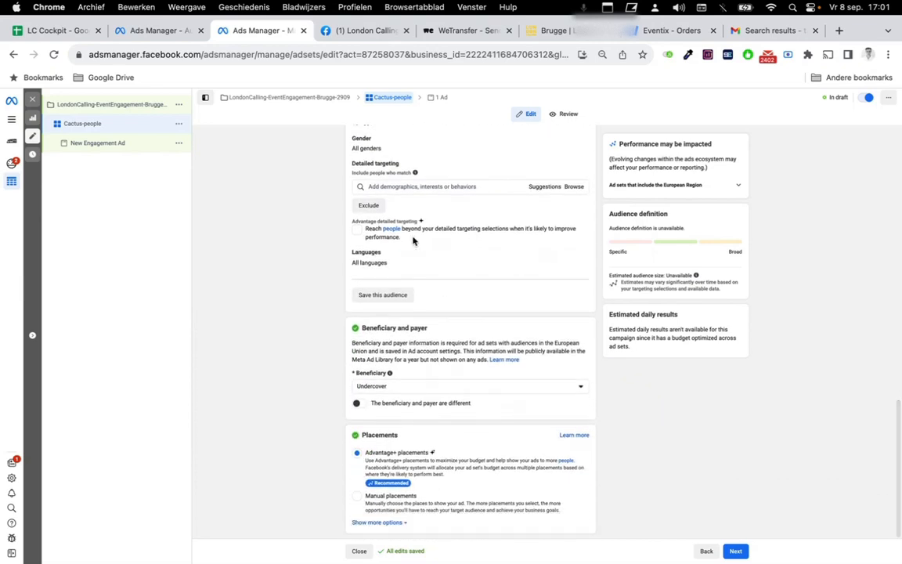
{"action": "left_click", "coordinate": [455, 386]}
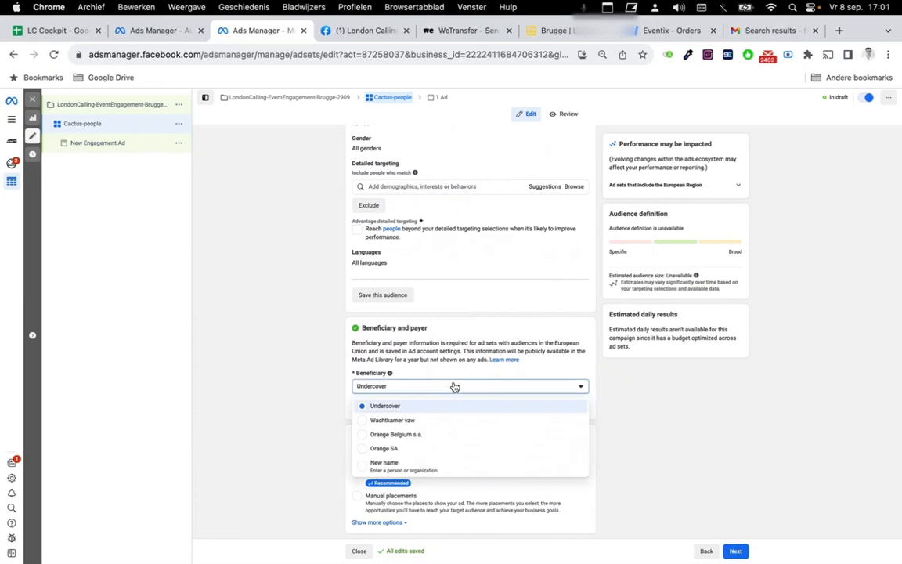
{"action": "left_click", "coordinate": [430, 425]}
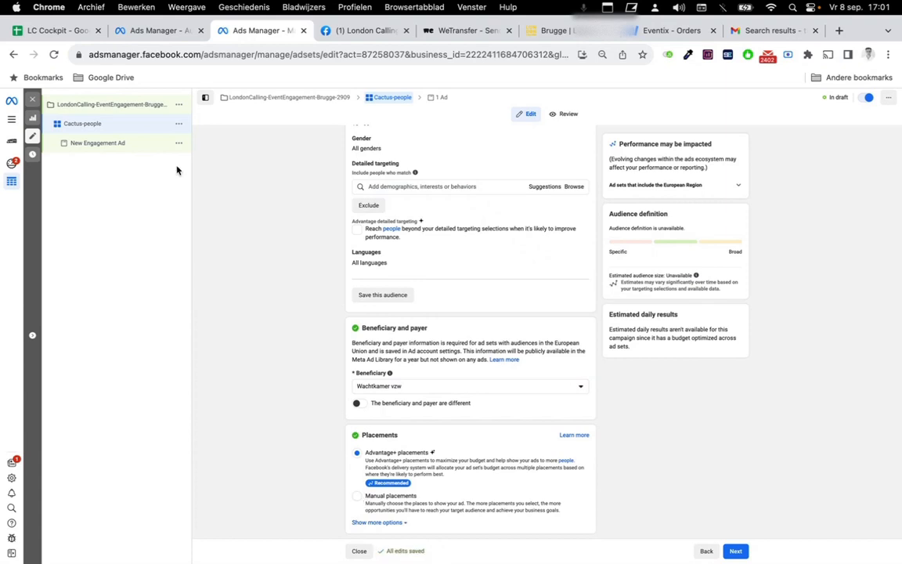
Open the New Engagement Ad in the Cactus-people ad set and rename it Static-.
{"action": "left_click", "coordinate": [91, 144]}
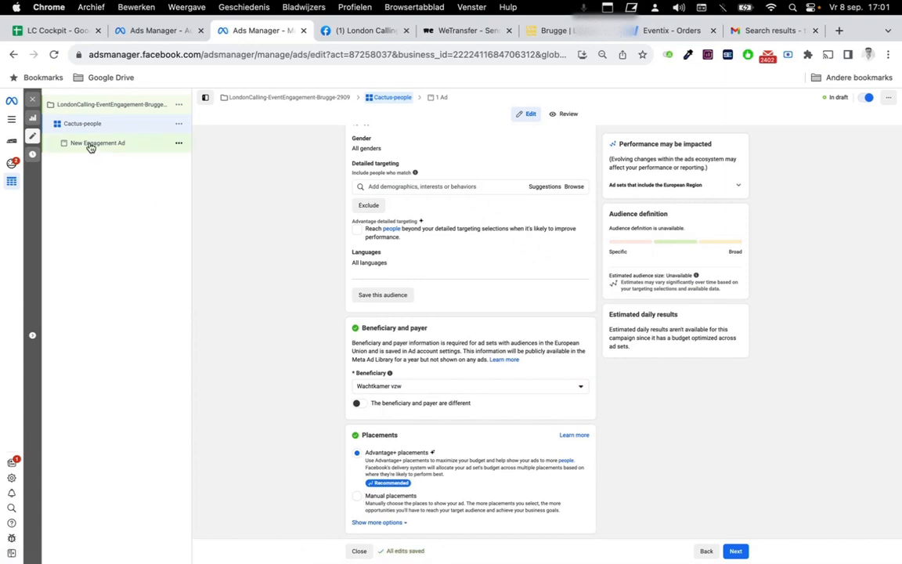
{"action": "triple_click", "coordinate": [396, 156]}
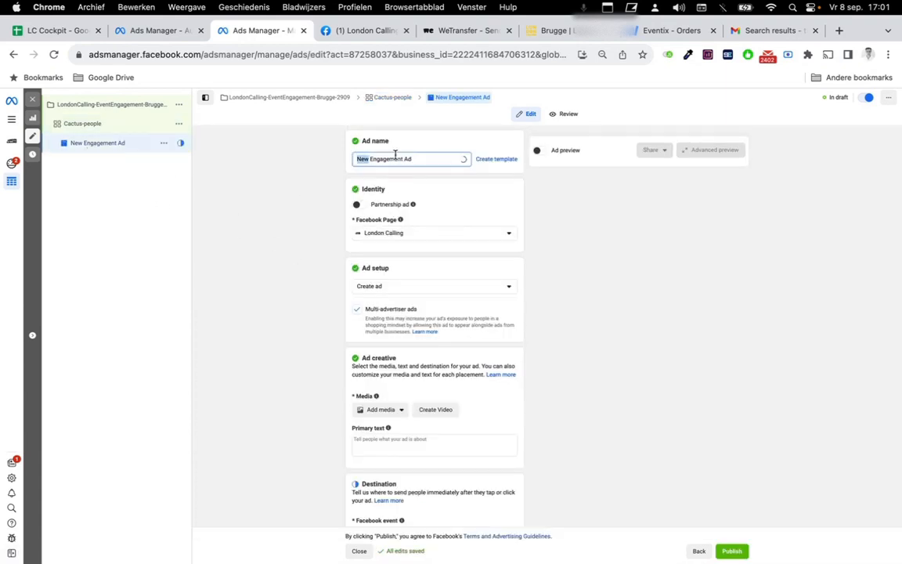
{"action": "type", "text": "Ca"}
{"action": "key", "text": "BackSpace"}
{"action": "key", "text": "BackSpace"}
{"action": "type", "text": "Static-"}
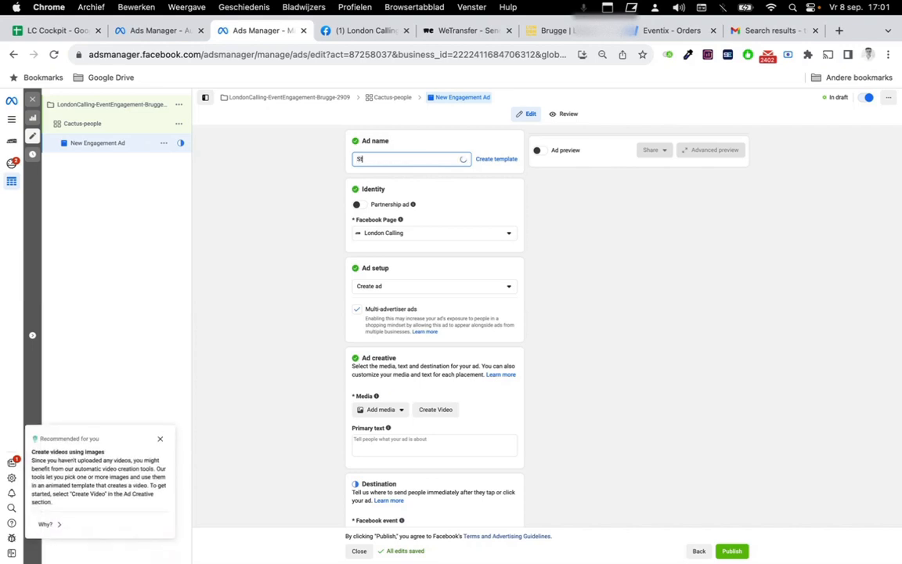
Start an image upload for the ad's media and browse to the LC-September-2023 folder with its names fully readable.
{"action": "scroll", "coordinate": [437, 247], "scroll_direction": "down", "scroll_amount": 1}
{"action": "left_click", "coordinate": [385, 354]}
{"action": "left_click", "coordinate": [386, 373]}
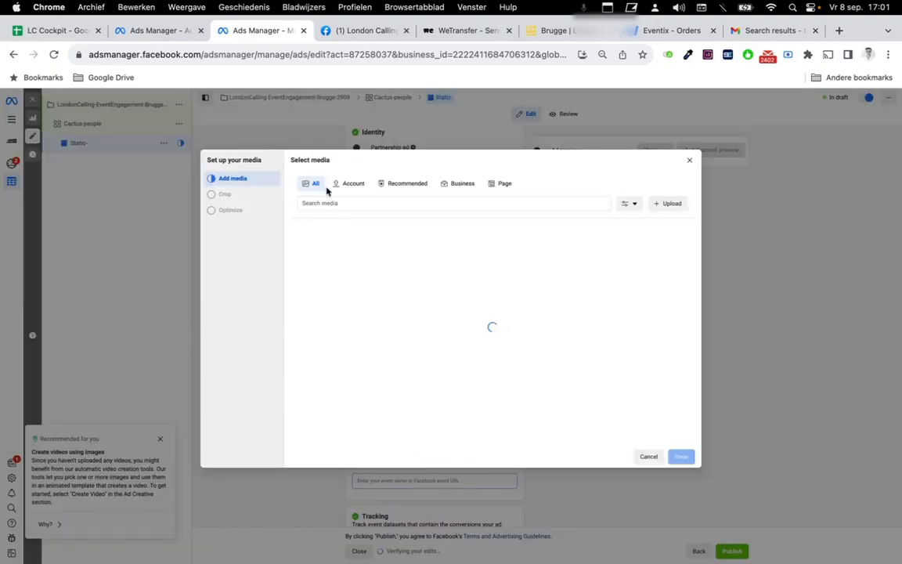
{"action": "left_click", "coordinate": [671, 203]}
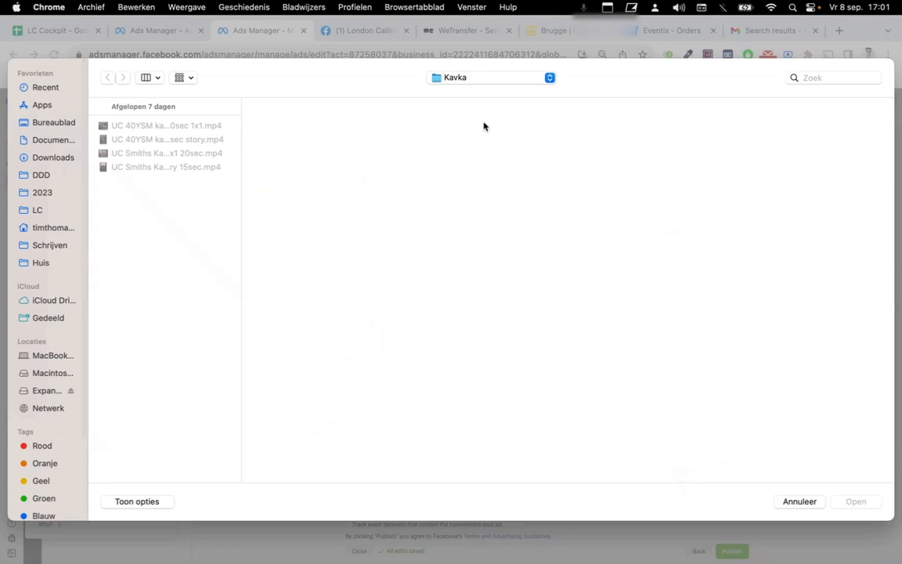
{"action": "left_click", "coordinate": [501, 80]}
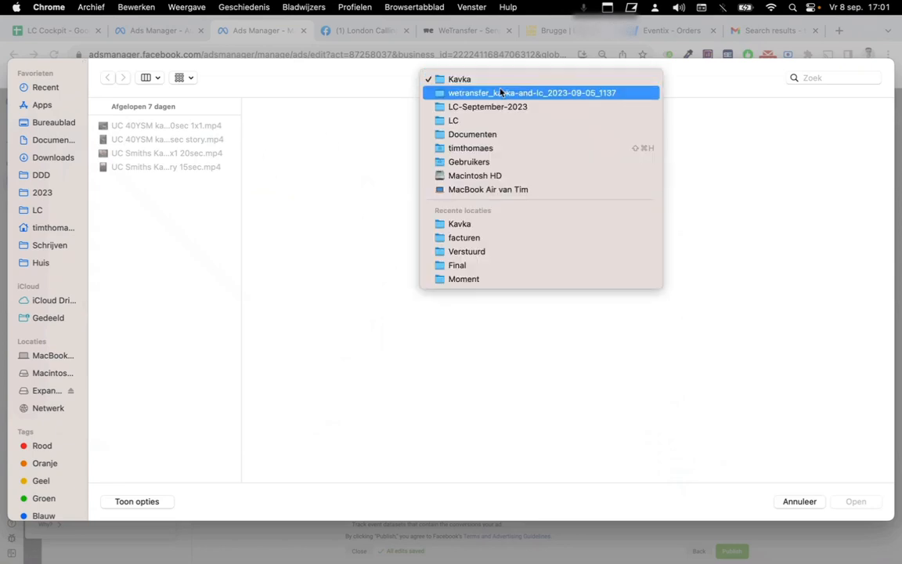
{"action": "left_click", "coordinate": [604, 125]}
{"action": "left_click", "coordinate": [177, 170]}
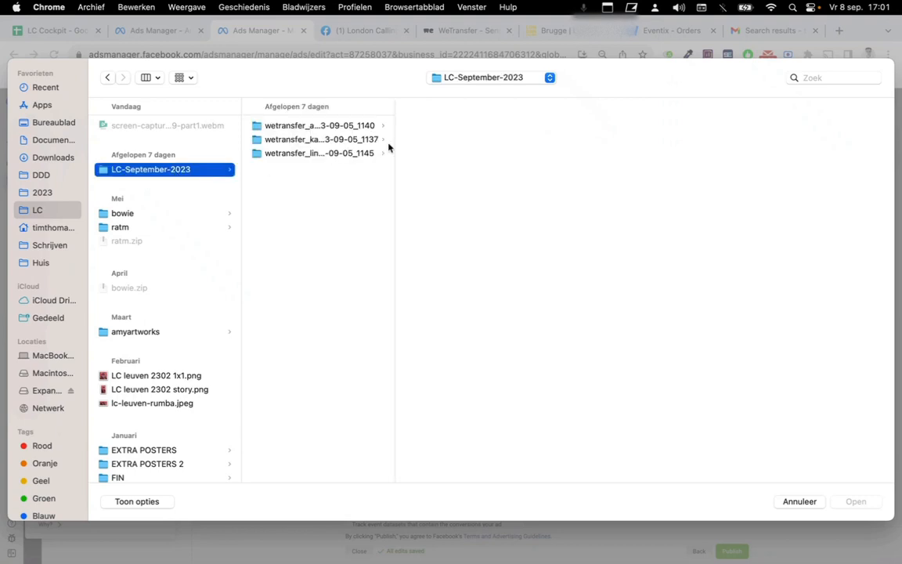
{"action": "left_click_drag", "start_coordinate": [395, 145], "coordinate": [658, 155]}
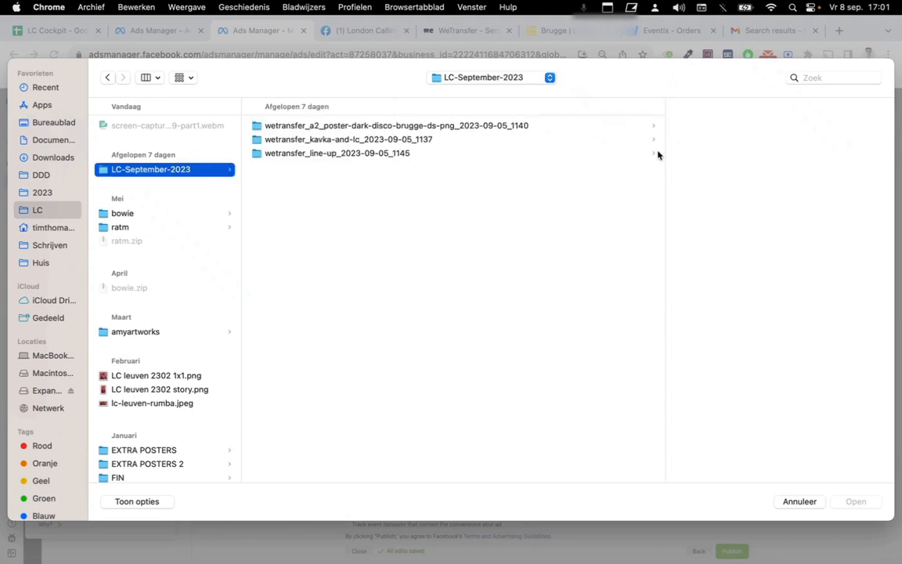
Look through the wetransfer_kavka-and-lc_2023-09-05_1137 folder and its Kavka subfolder for an image for the Bruges ad.
{"action": "left_click", "coordinate": [430, 139]}
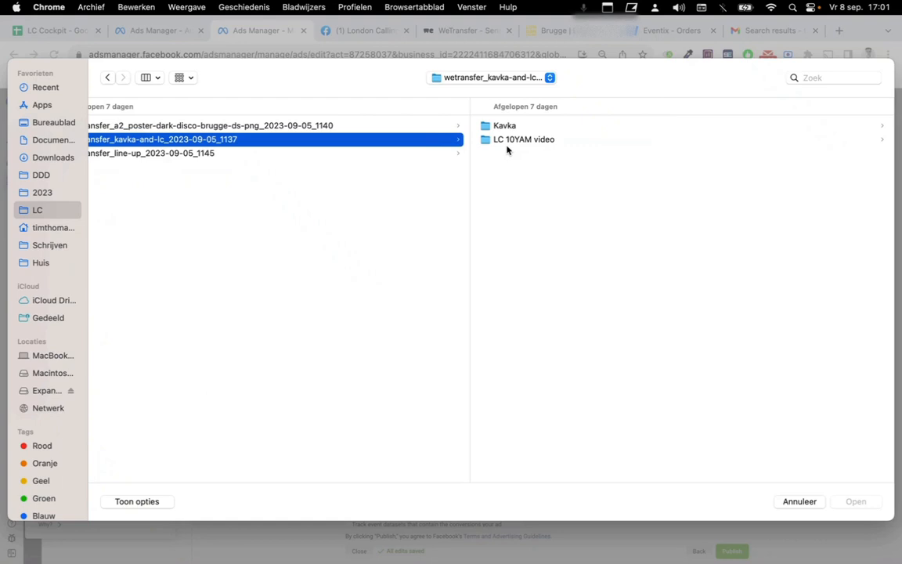
{"action": "left_click", "coordinate": [507, 127]}
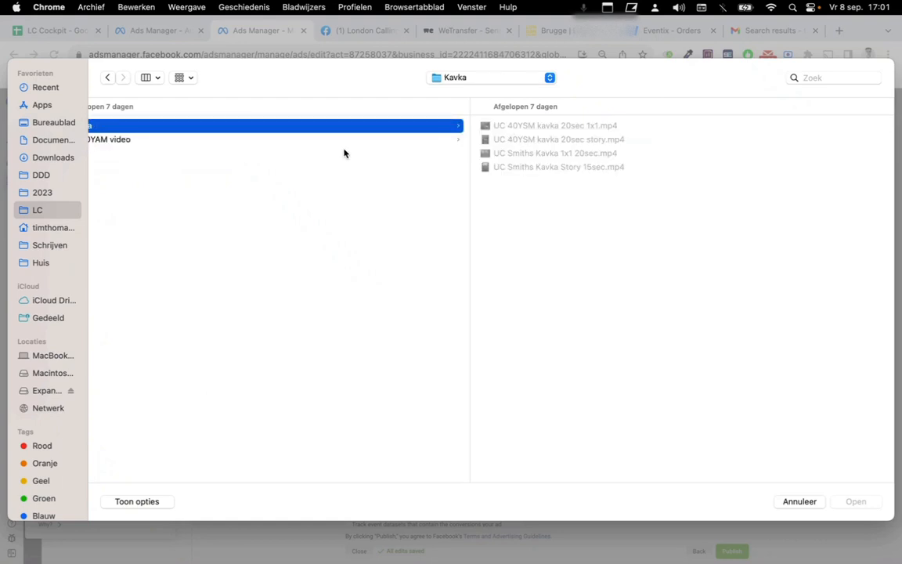
{"action": "left_click", "coordinate": [310, 138]}
{"action": "scroll", "coordinate": [308, 138], "scroll_direction": "left", "scroll_amount": 5}
{"action": "left_click", "coordinate": [307, 138]}
Look through the posters in the wetransfer_a2_poster-dark-disco-brugge-ds-png_2023-09-05_1140 folder and open its usable subfolder.
{"action": "left_click", "coordinate": [296, 130]}
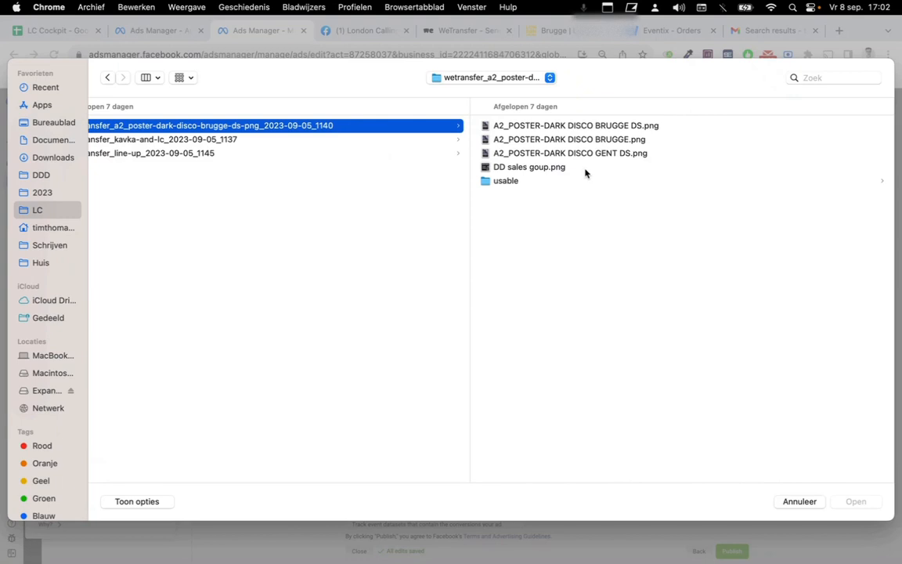
{"action": "left_click", "coordinate": [606, 125]}
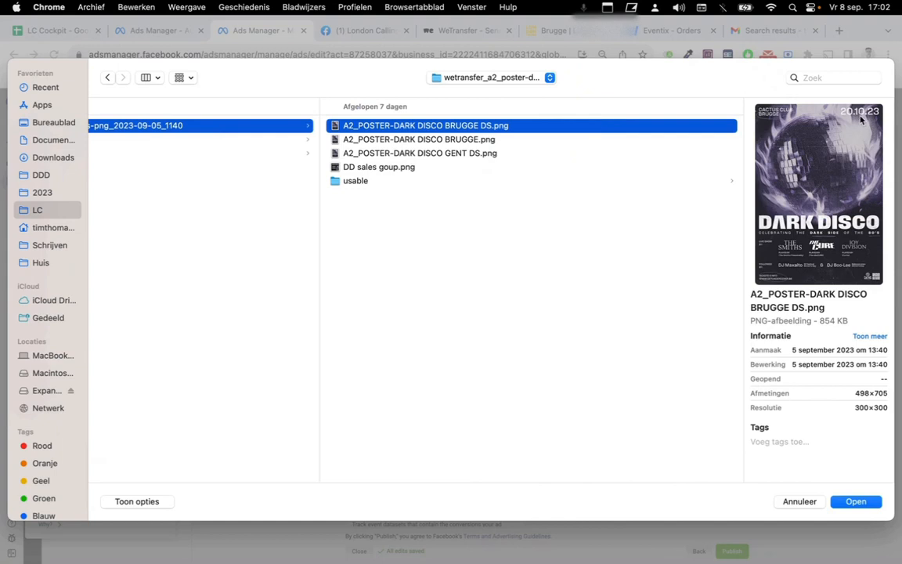
{"action": "left_click", "coordinate": [477, 138]}
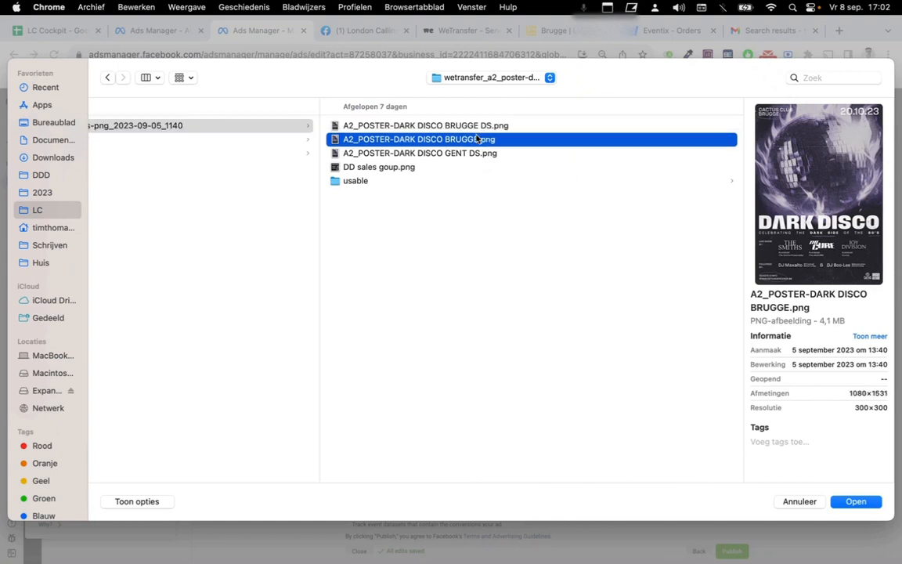
{"action": "left_click", "coordinate": [454, 168]}
{"action": "left_click", "coordinate": [442, 181]}
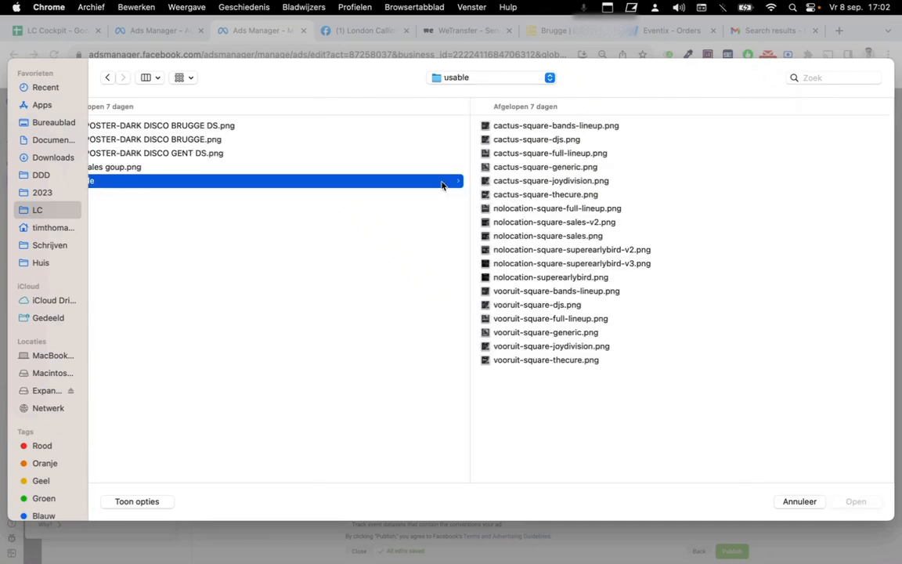
Preview the cactus, nolocation and vooruit square images in the usable folder, then cancel the file selection.
{"action": "left_click", "coordinate": [530, 137]}
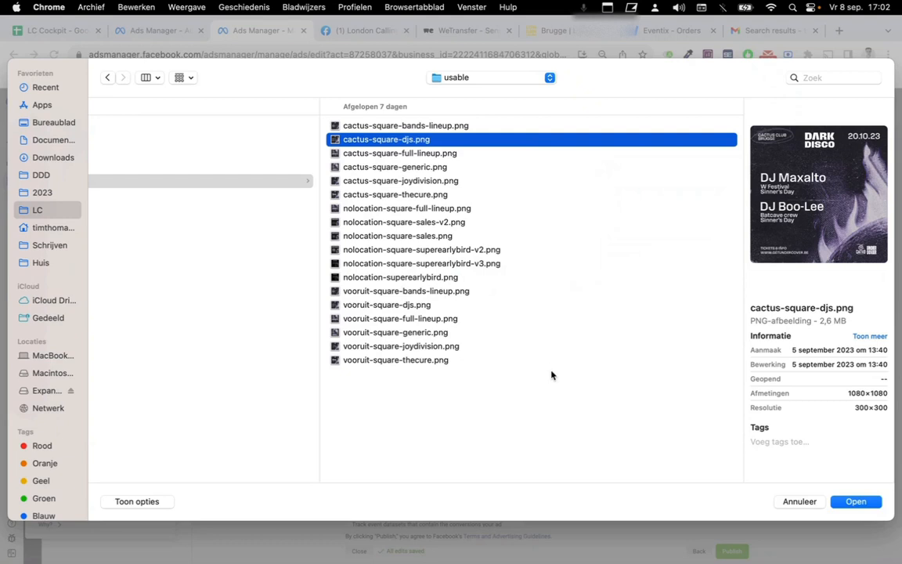
{"action": "left_click", "coordinate": [443, 194]}
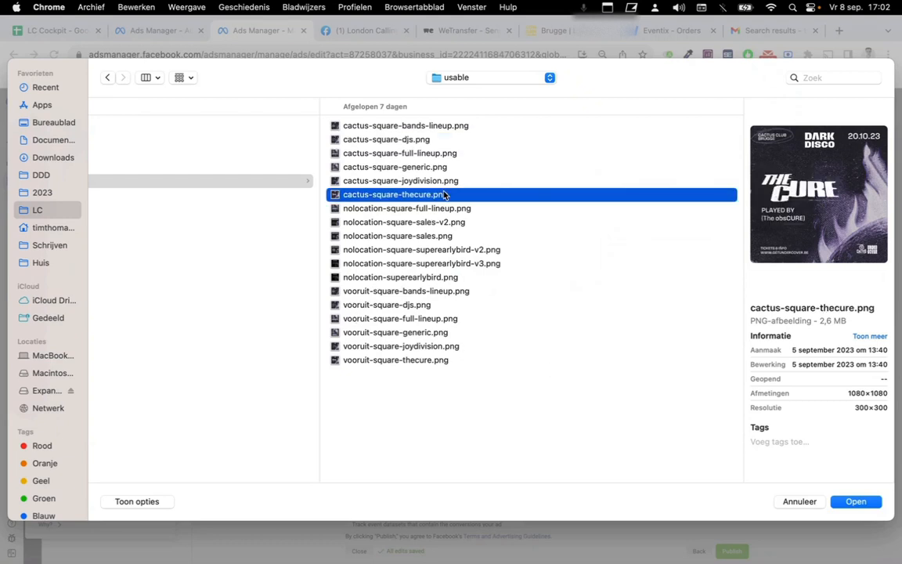
{"action": "left_click", "coordinate": [430, 265]}
{"action": "left_click", "coordinate": [430, 319]}
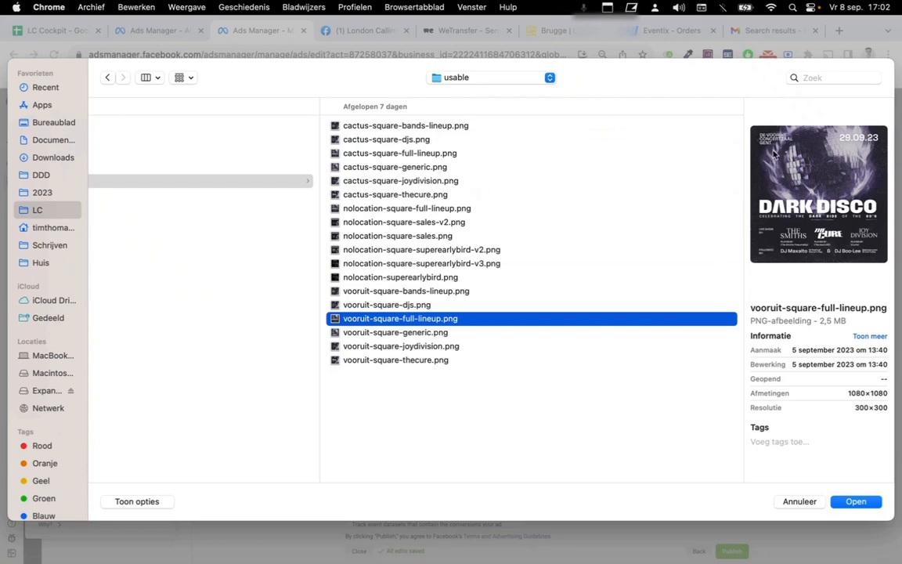
{"action": "left_click", "coordinate": [457, 334]}
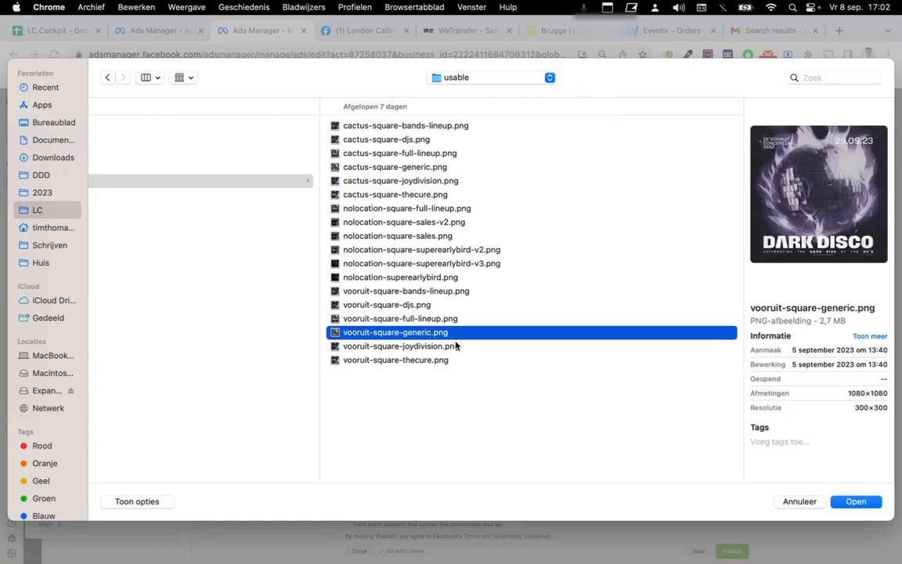
{"action": "left_click", "coordinate": [455, 347]}
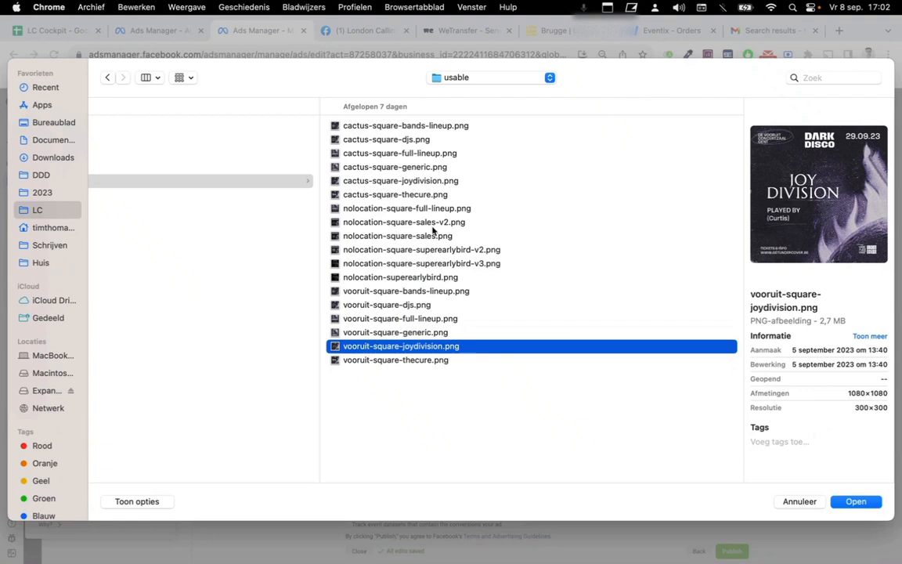
{"action": "left_click", "coordinate": [432, 129]}
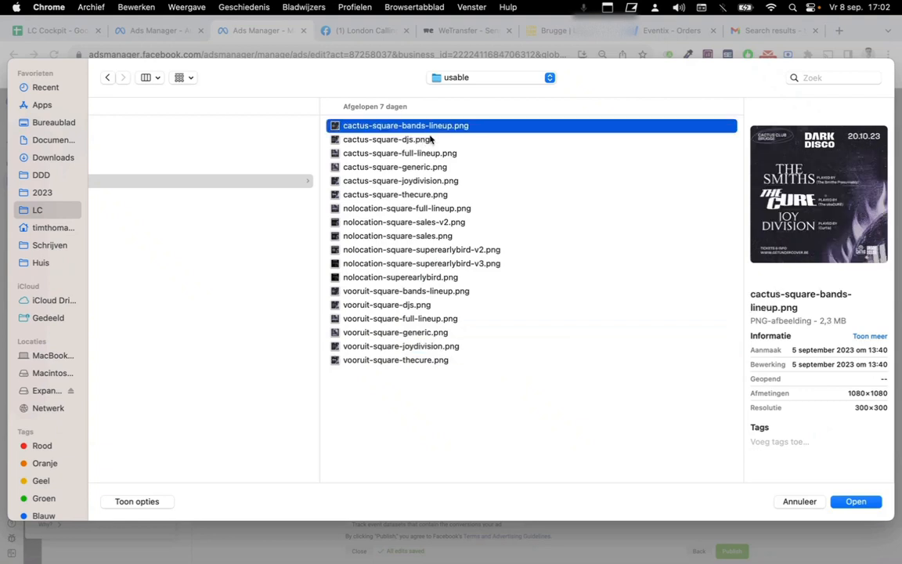
{"action": "key", "text": "Down"}
{"action": "key", "text": "Down"}
{"action": "key", "text": "Down"}
{"action": "key", "text": "Down"}
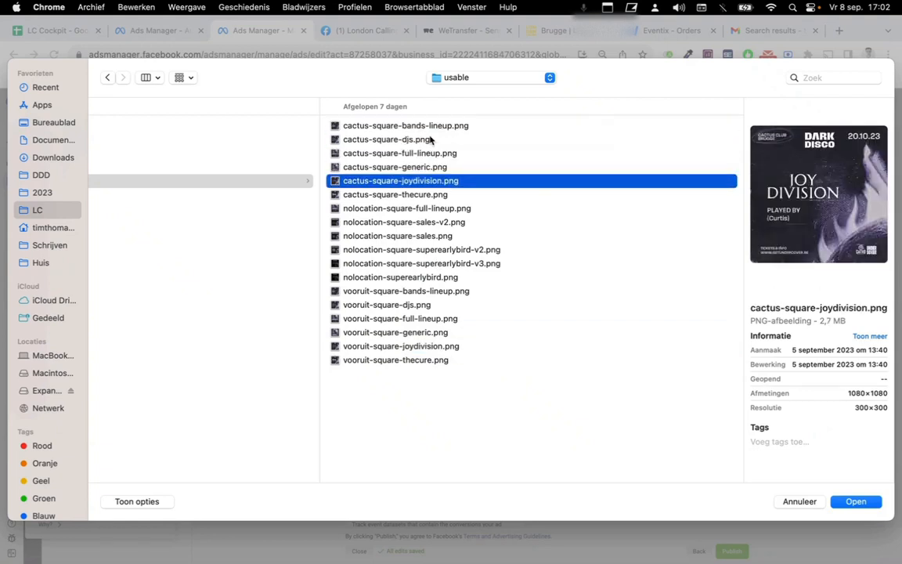
{"action": "key", "text": "Down"}
{"action": "key", "text": "Up"}
{"action": "key", "text": "Down"}
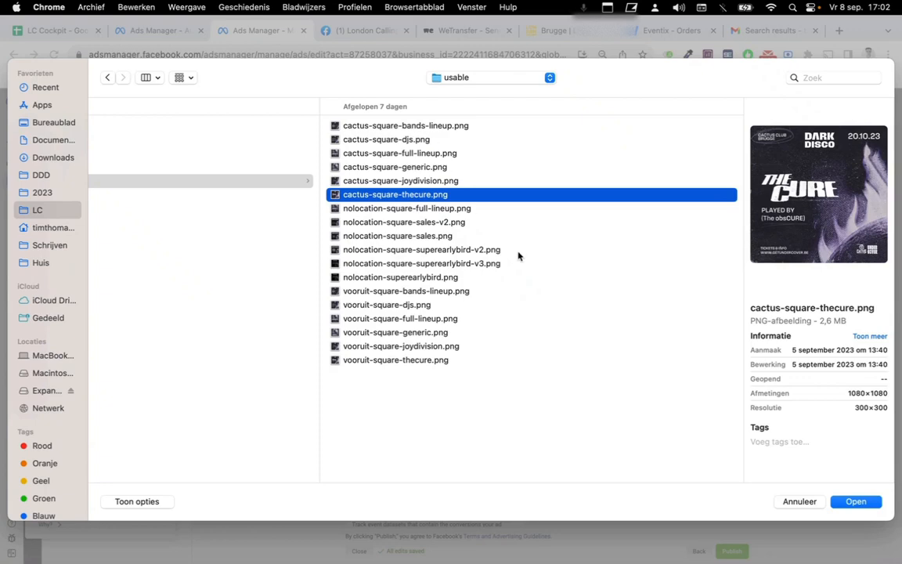
{"action": "left_click", "coordinate": [791, 503]}
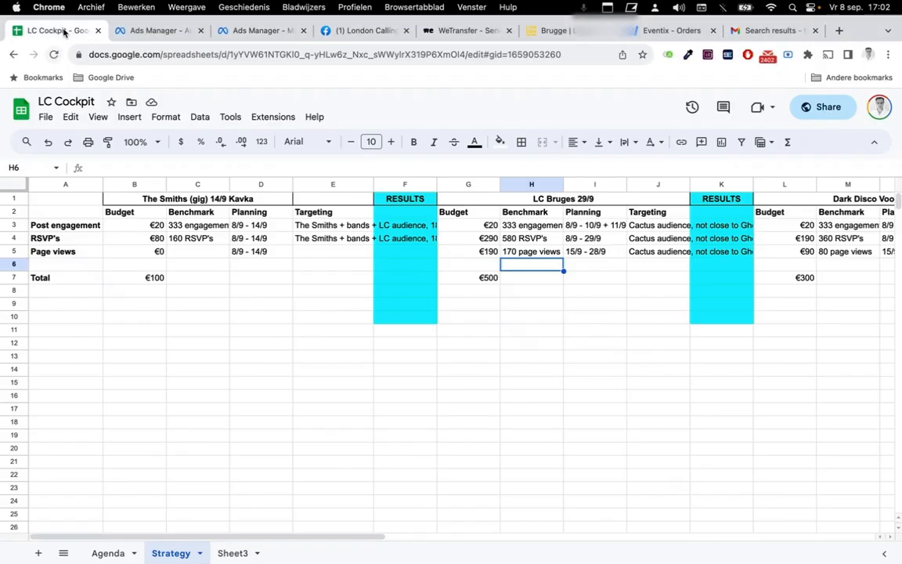
Check the LC Bruges event on the Agenda sheet of the LC Cockpit spreadsheet and return to Ads Manager.
{"action": "left_click", "coordinate": [69, 31]}
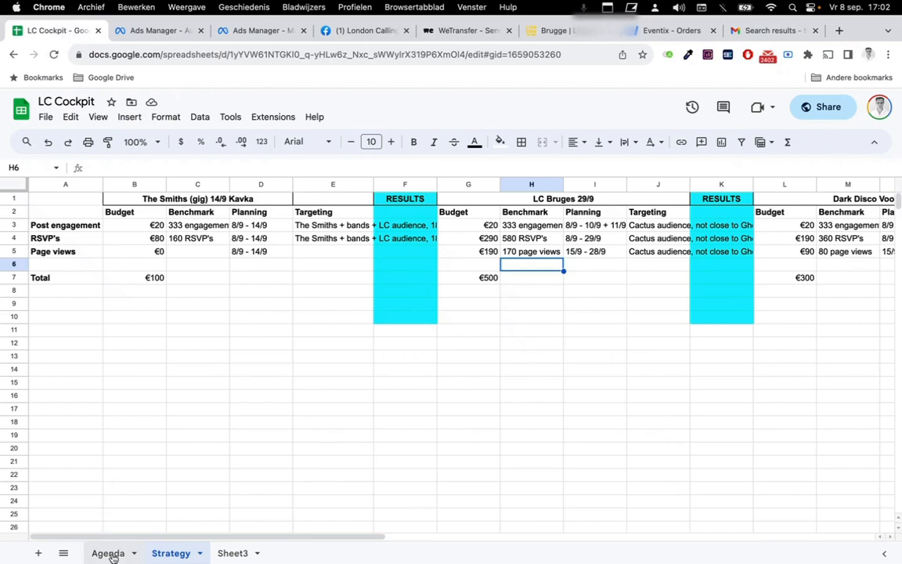
{"action": "left_click", "coordinate": [110, 553]}
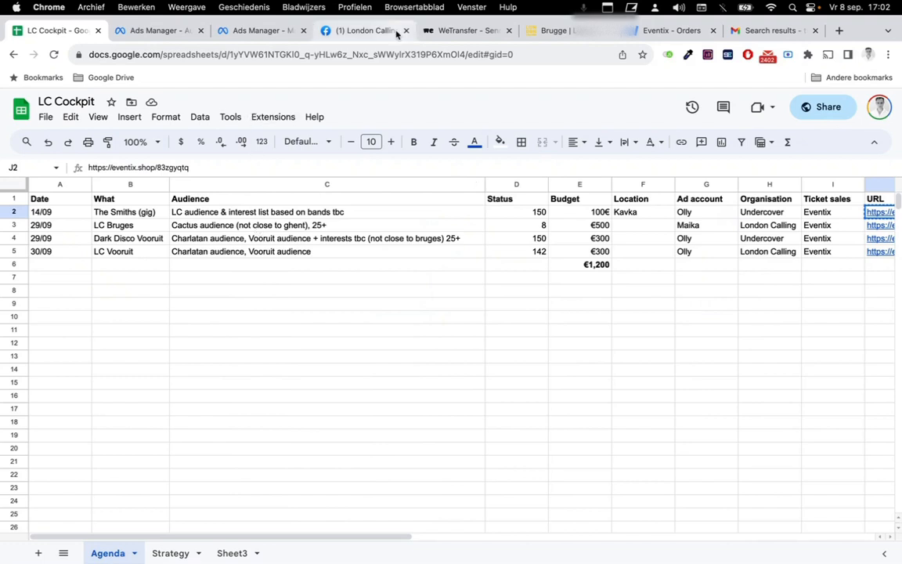
{"action": "left_click", "coordinate": [282, 38]}
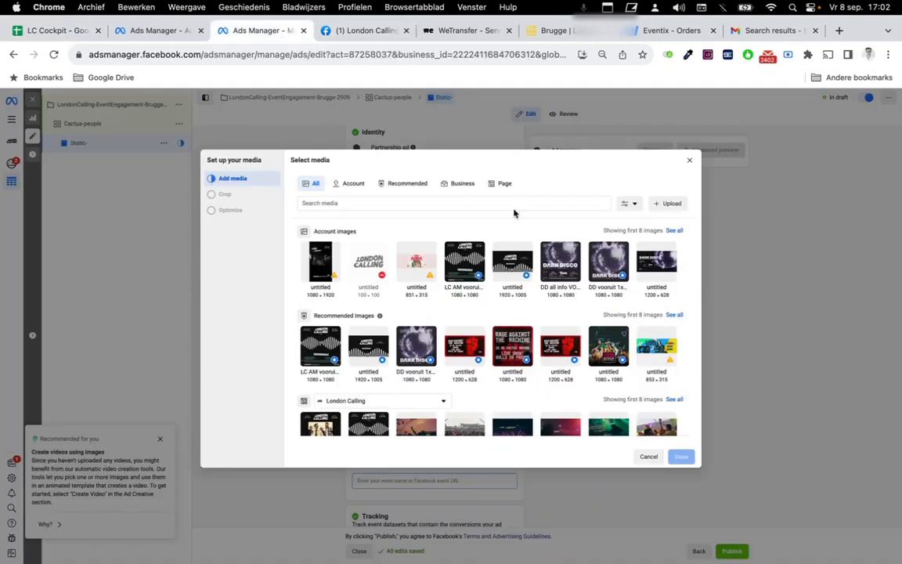
Upload LC AM monkeys 1x1 brugge.png from the Line-up folder in wetransfer_line-up_2023-09-05_1145 to the ad account's media.
{"action": "left_click", "coordinate": [668, 204]}
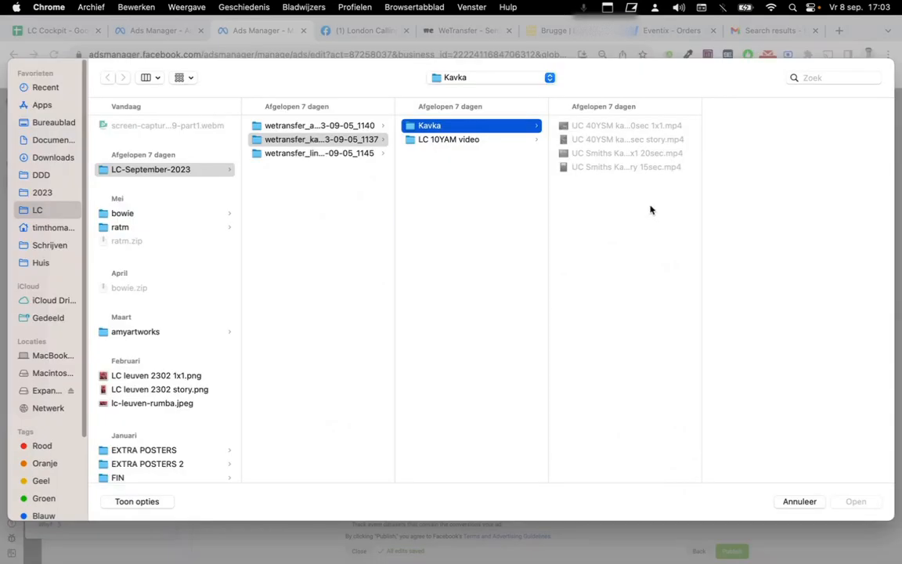
{"action": "left_click_drag", "start_coordinate": [396, 136], "coordinate": [535, 137]}
{"action": "left_click", "coordinate": [574, 140]}
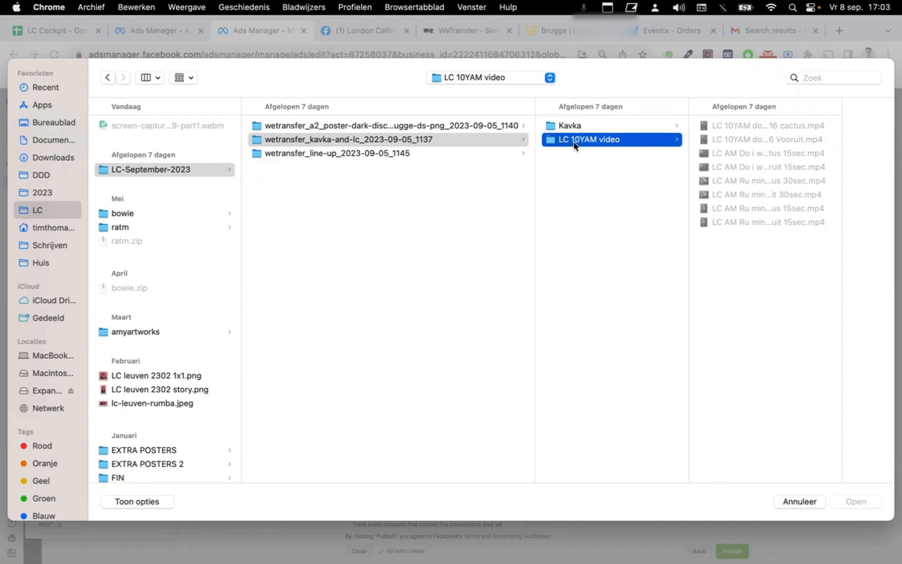
{"action": "left_click", "coordinate": [376, 153]}
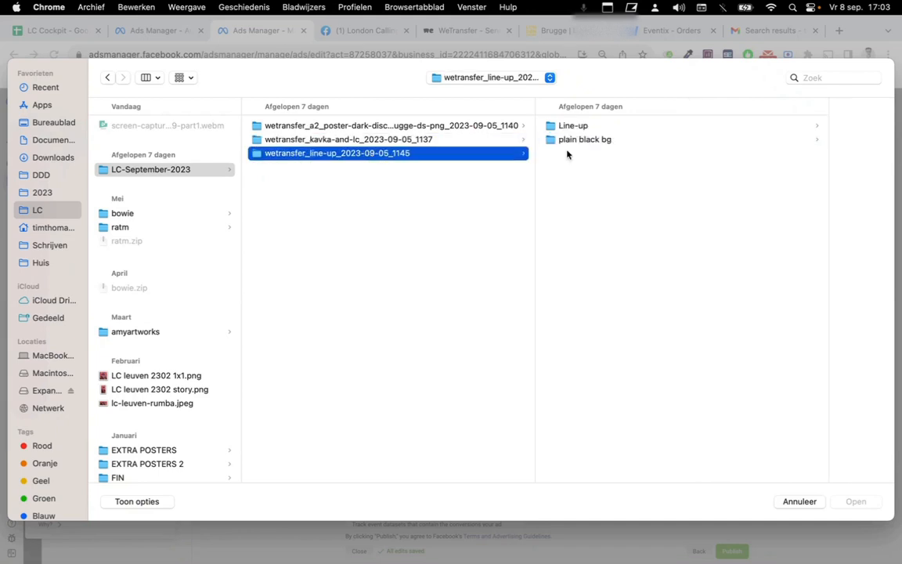
{"action": "left_click", "coordinate": [574, 126]}
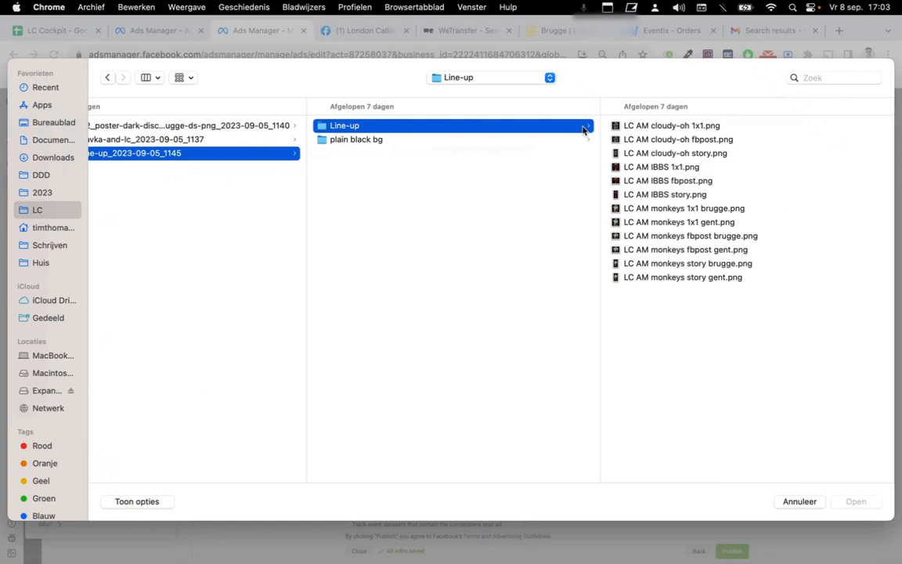
{"action": "left_click", "coordinate": [692, 210]}
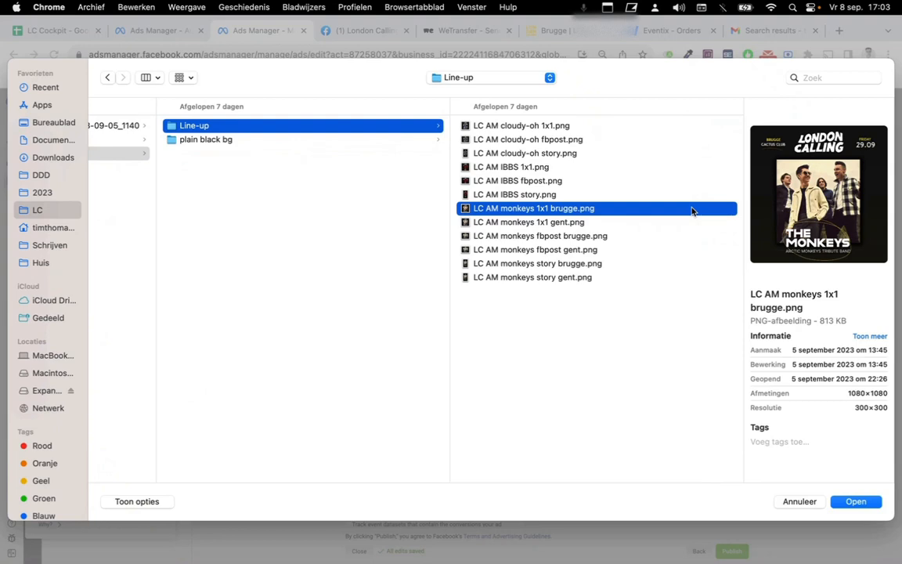
{"action": "left_click", "coordinate": [856, 501]}
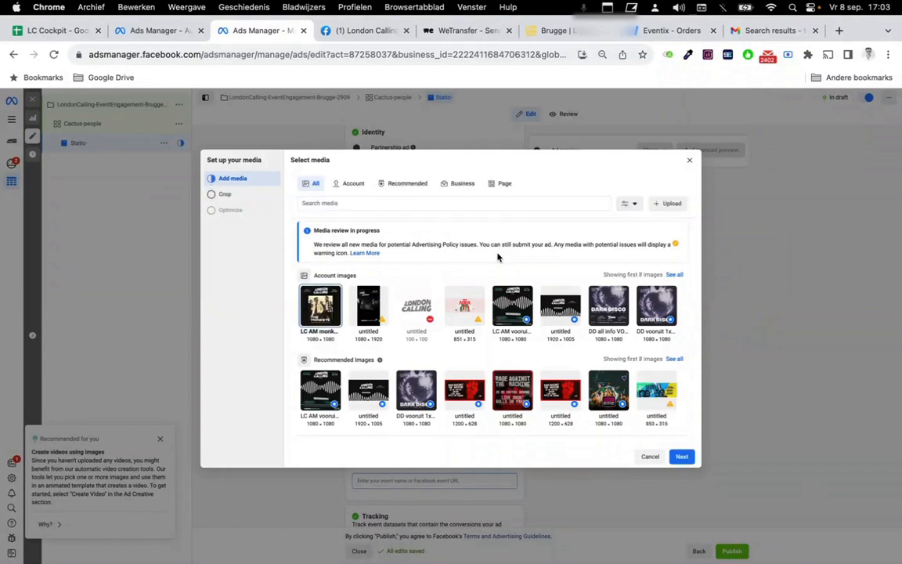
Start another image upload and compare the LC AM monkeys images for Brugge and Gent in the Line-up folder.
{"action": "left_click", "coordinate": [671, 203]}
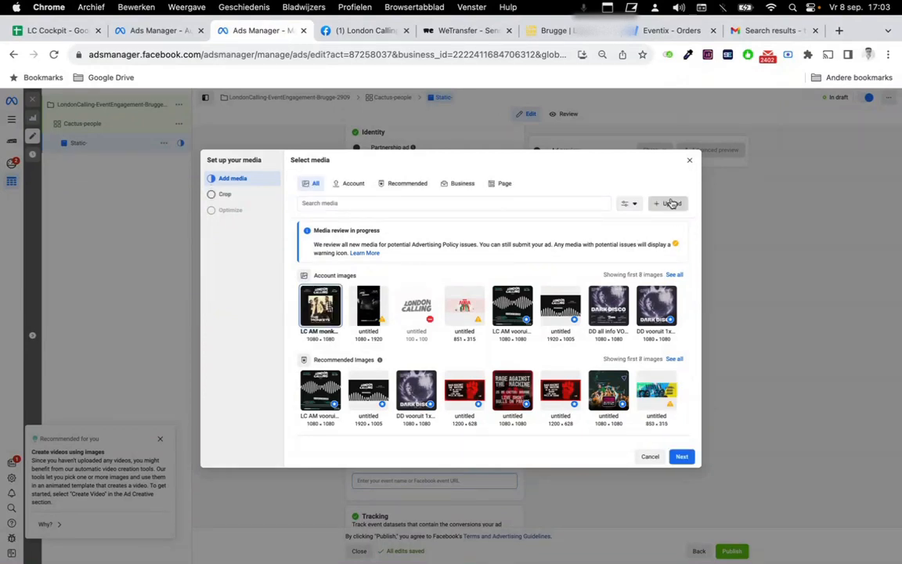
{"action": "left_click_drag", "start_coordinate": [243, 202], "coordinate": [514, 216]}
{"action": "left_click", "coordinate": [240, 265]}
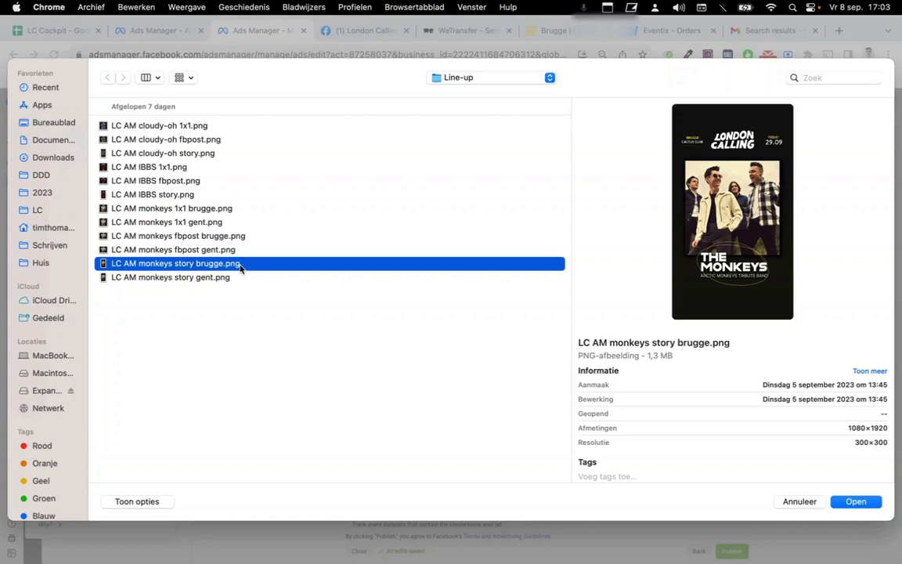
{"action": "key", "text": "Up"}
{"action": "key", "text": "Up"}
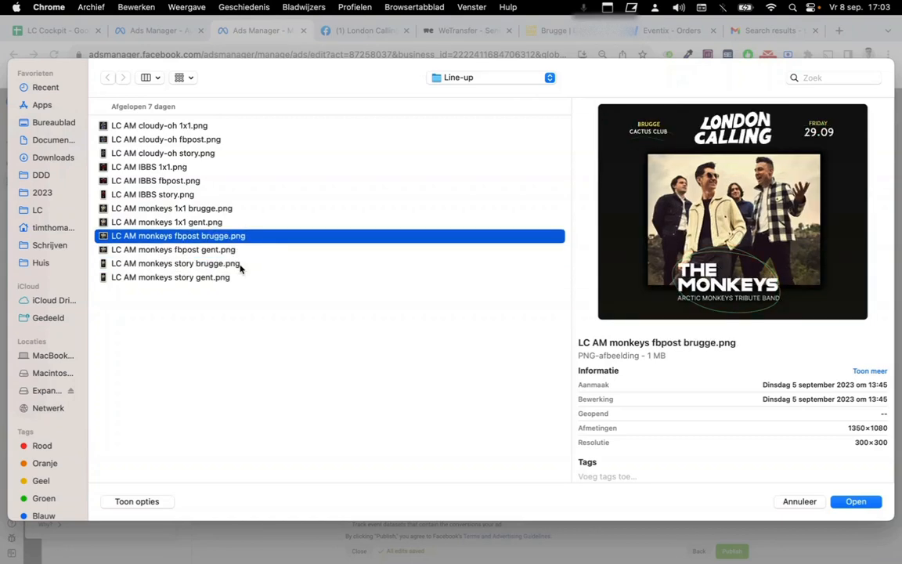
{"action": "key", "text": "Up"}
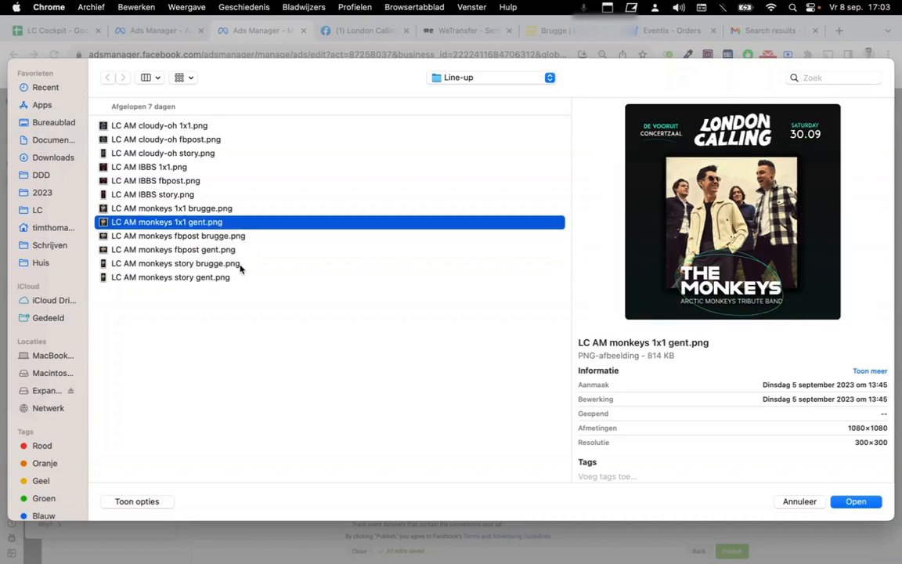
{"action": "key", "text": "Down"}
{"action": "key", "text": "Up"}
{"action": "key", "text": "Up"}
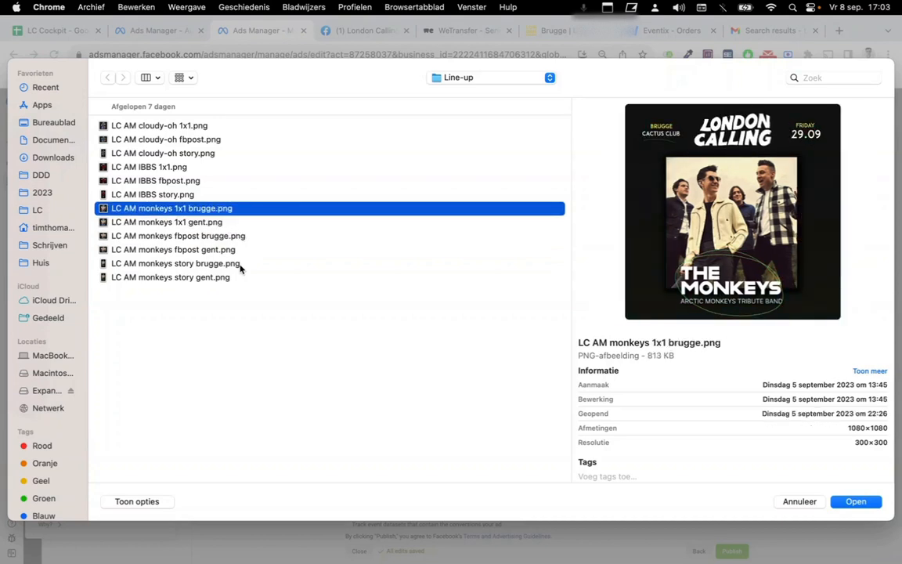
{"action": "left_click", "coordinate": [243, 264]}
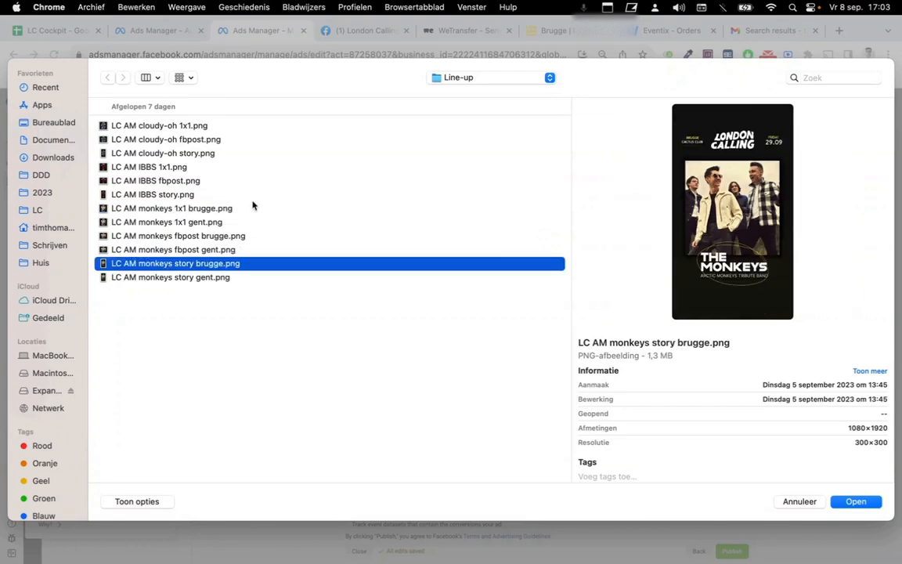
Upload LC AM IBBS 1x1.png from the Line-up folder and set it as the ad's media with the original crop.
{"action": "left_click", "coordinate": [253, 201]}
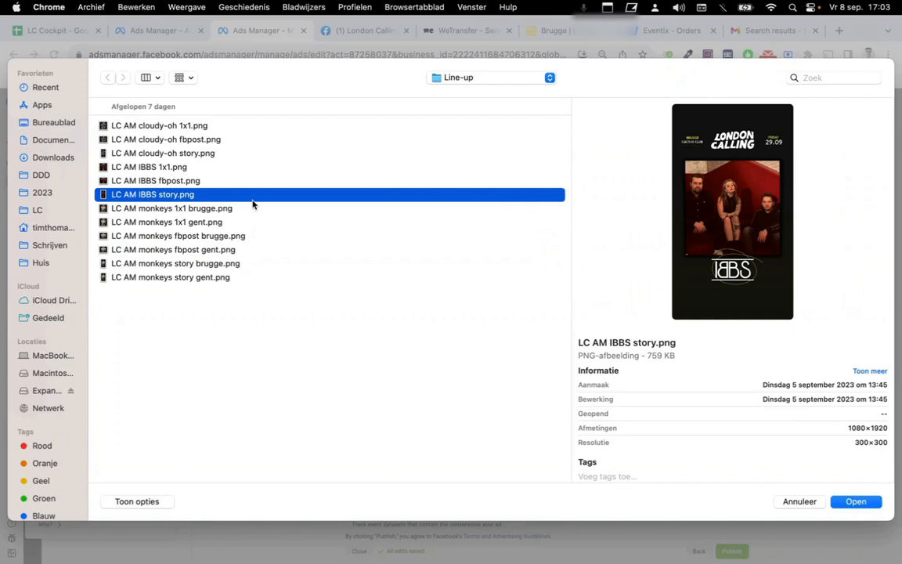
{"action": "key", "text": "Up"}
{"action": "key", "text": "Up"}
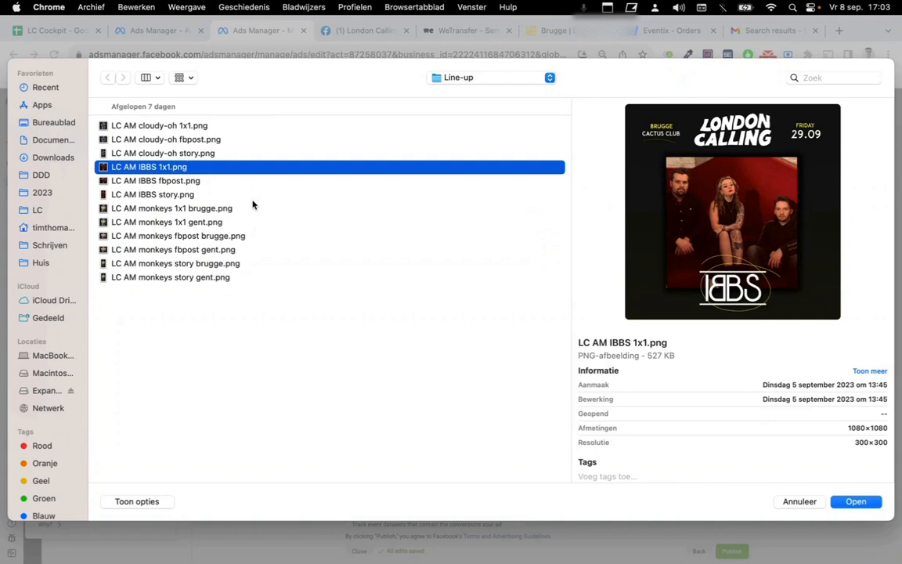
{"action": "key", "text": "Up"}
{"action": "key", "text": "Up"}
{"action": "key", "text": "Down"}
{"action": "key", "text": "Down"}
{"action": "key", "text": "Up"}
{"action": "key", "text": "Up"}
{"action": "key", "text": "Up"}
{"action": "key", "text": "Down"}
{"action": "key", "text": "Down"}
{"action": "key", "text": "Down"}
{"action": "left_click", "coordinate": [844, 505]}
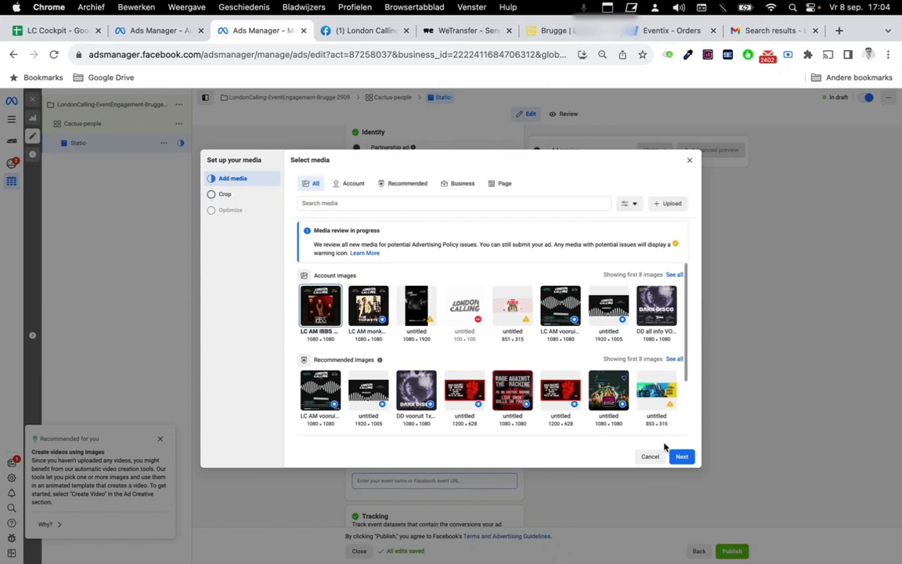
{"action": "left_click", "coordinate": [681, 456]}
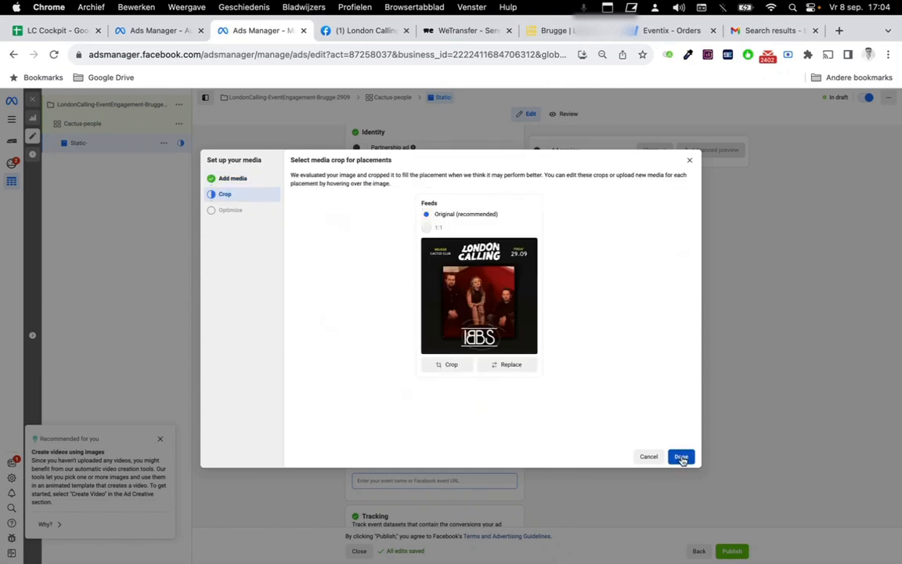
{"action": "left_click", "coordinate": [681, 457]}
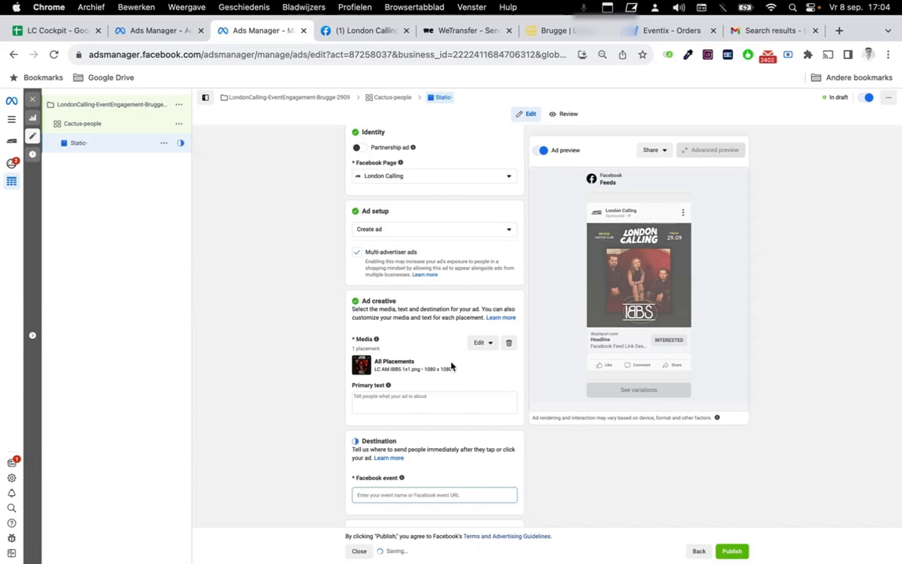
Copy the "Brugge, R U Mine?" paragraph from the "copies innit" email into the static ad's primary text.
{"action": "scroll", "coordinate": [436, 350], "scroll_direction": "down", "scroll_amount": 1}
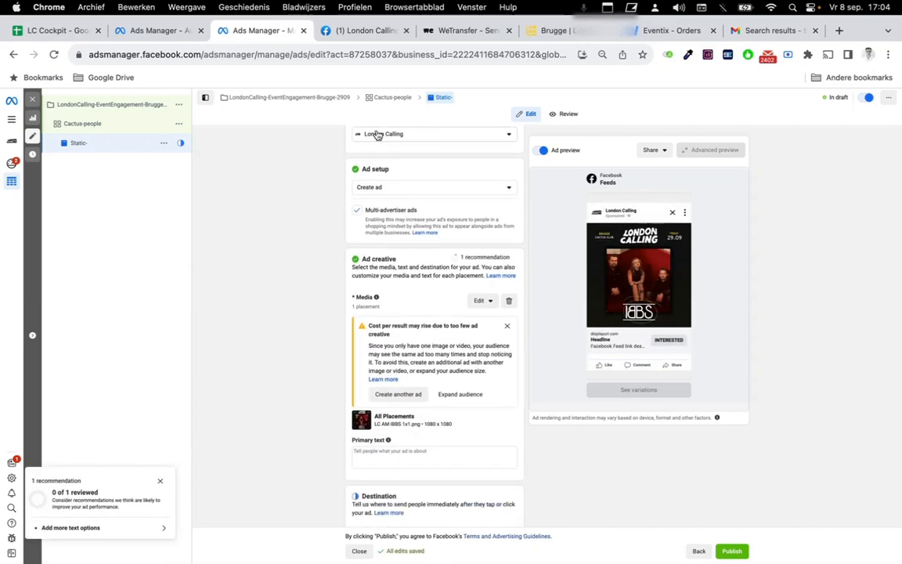
{"action": "left_click", "coordinate": [766, 32]}
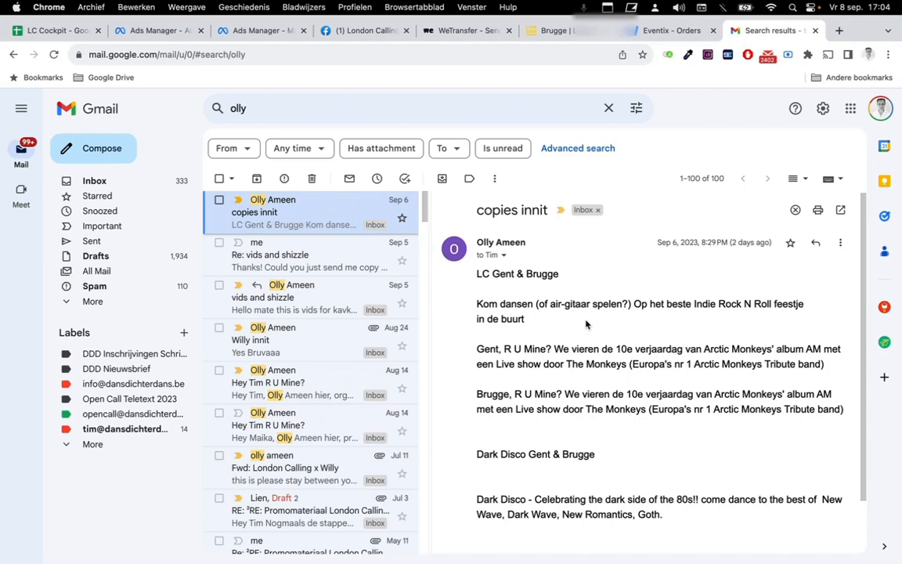
{"action": "left_click_drag", "start_coordinate": [475, 395], "coordinate": [846, 420]}
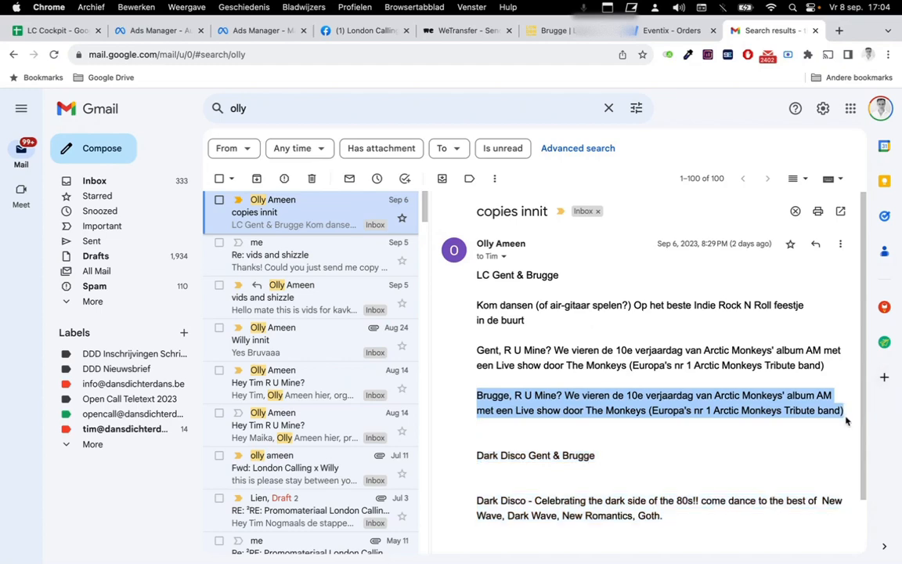
{"action": "left_click", "coordinate": [268, 33]}
{"action": "left_click", "coordinate": [401, 455]}
{"action": "type", "text": "Brugge, R U Mine? We vieren de 10e verjaardag van Arctic Monkeys album AM met een Live show door The Monkeys (Europa's nr 1 Arctic Monkeys Tribute band)"}
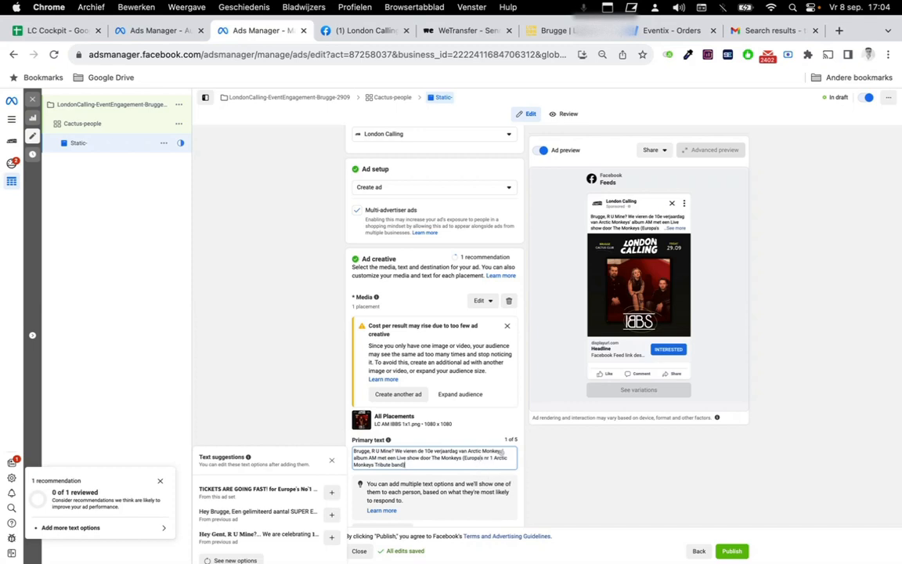
{"action": "left_click", "coordinate": [560, 468]}
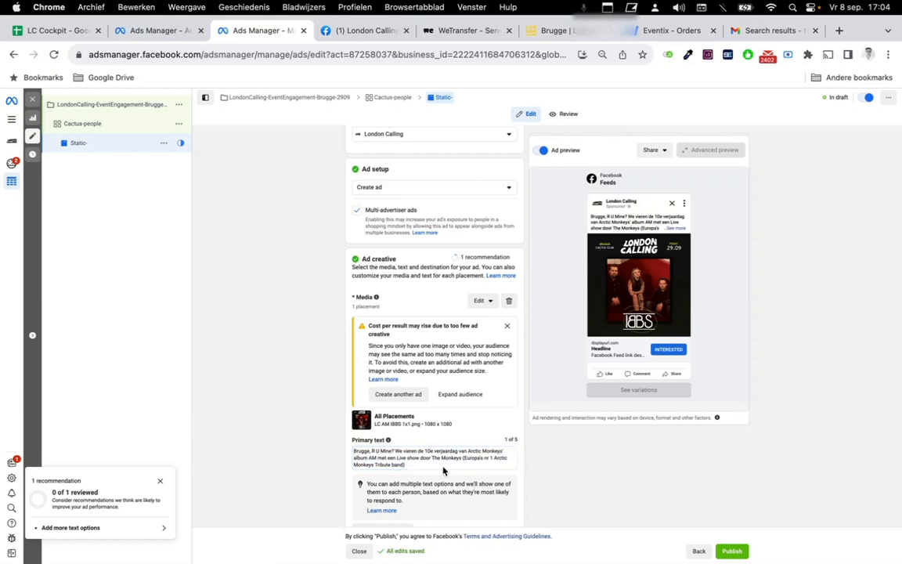
Set the ad's destination to the Facebook event London Calling - AM 10 Years Celebration - Brugge.
{"action": "scroll", "coordinate": [299, 408], "scroll_direction": "down", "scroll_amount": 5}
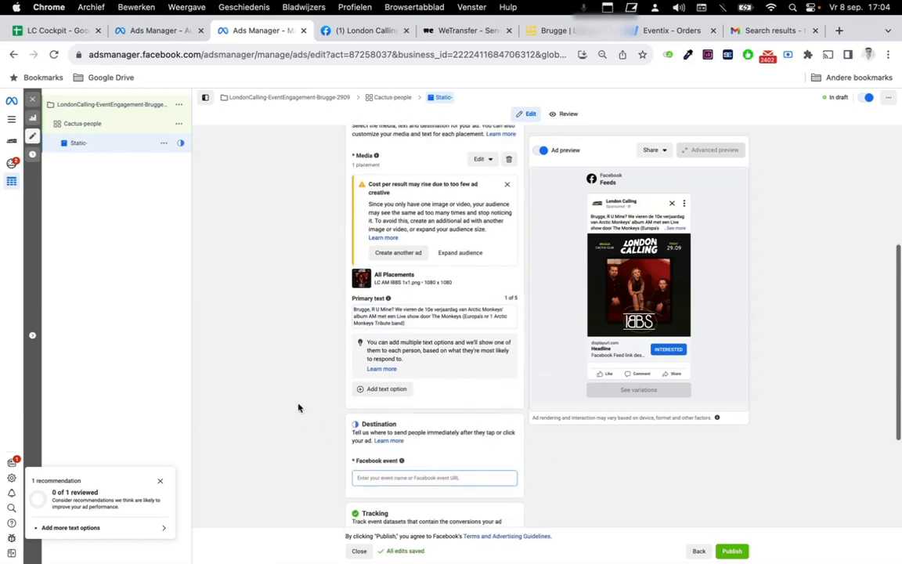
{"action": "left_click", "coordinate": [392, 357]}
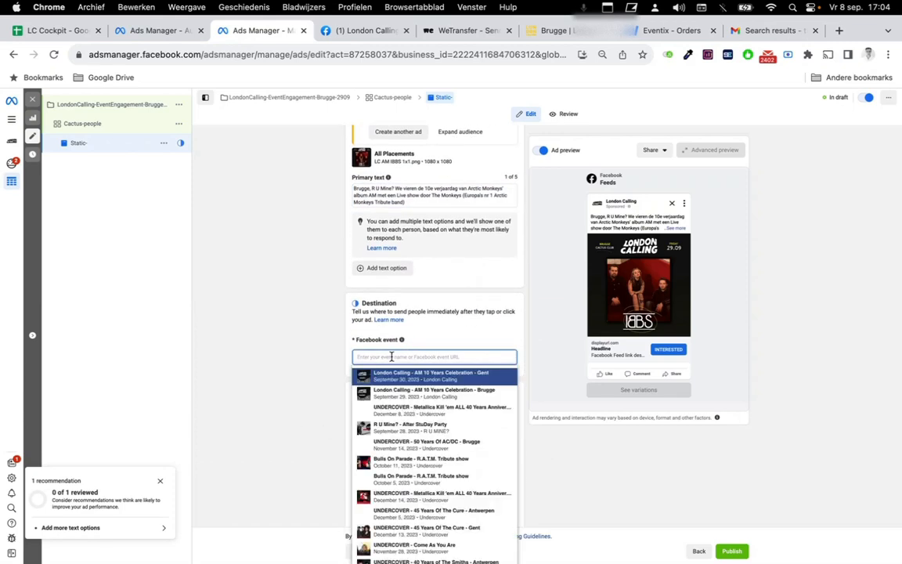
{"action": "key", "text": "Down"}
{"action": "key", "text": "Return"}
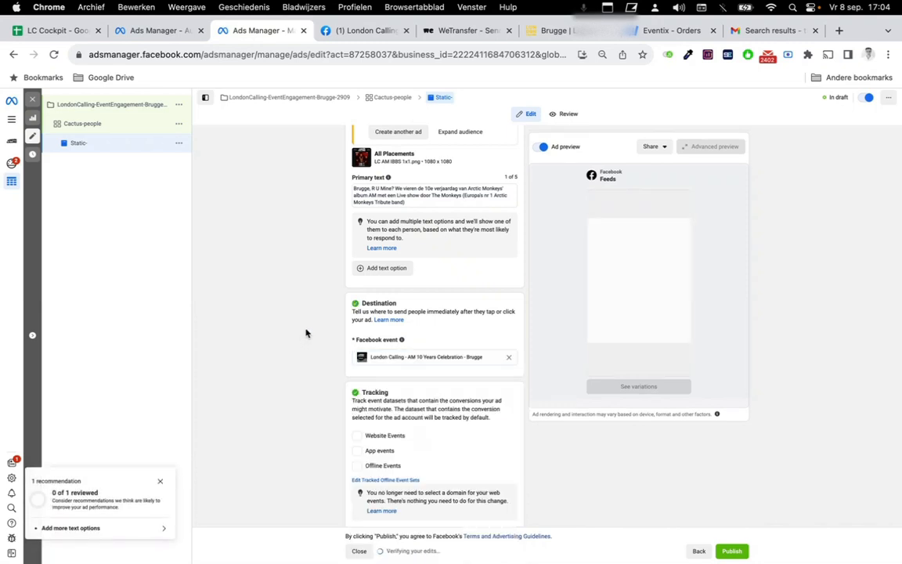
{"action": "scroll", "coordinate": [289, 402], "scroll_direction": "up", "scroll_amount": 5}
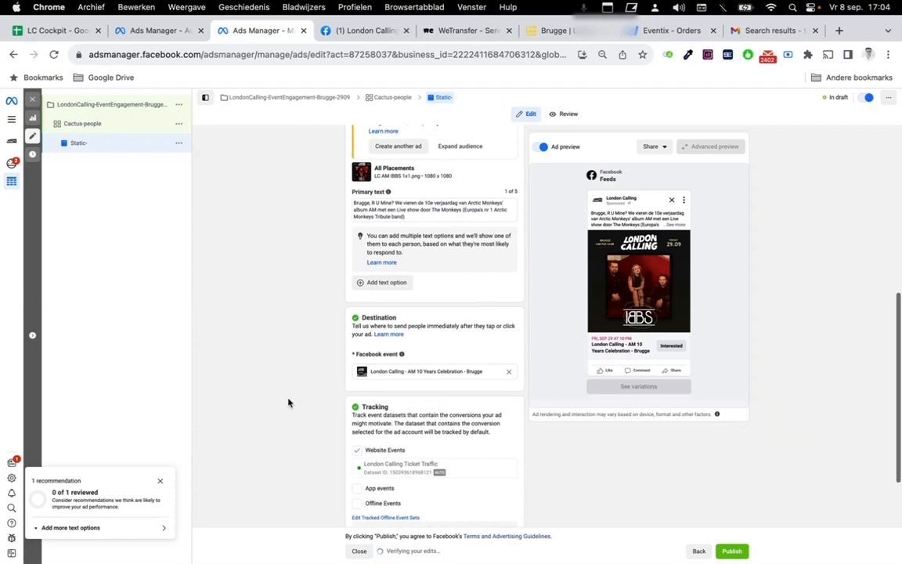
Rename the ad as Static-Red and quickly duplicate it within the Cactus-people ad set.
{"action": "left_click", "coordinate": [390, 158]}
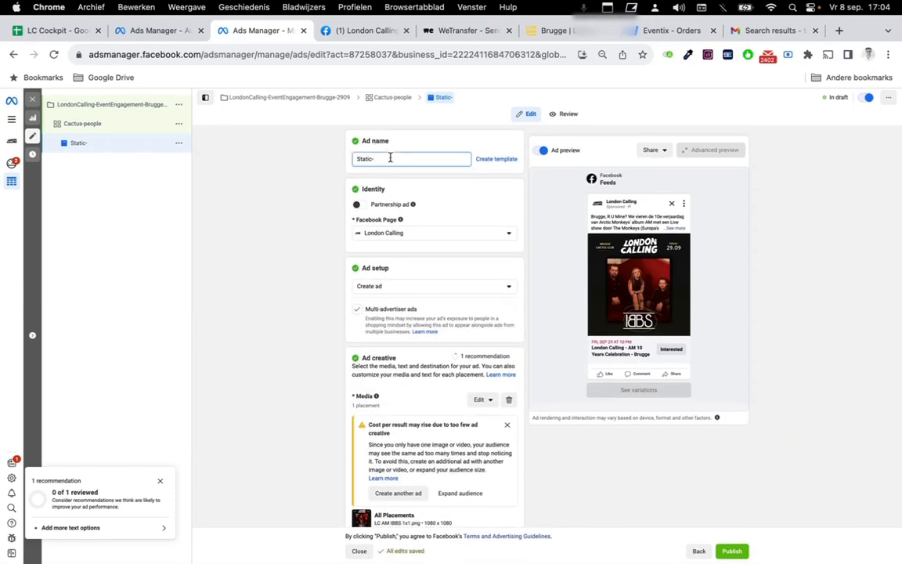
{"action": "type", "text": "Red"}
{"action": "left_click", "coordinate": [282, 211]}
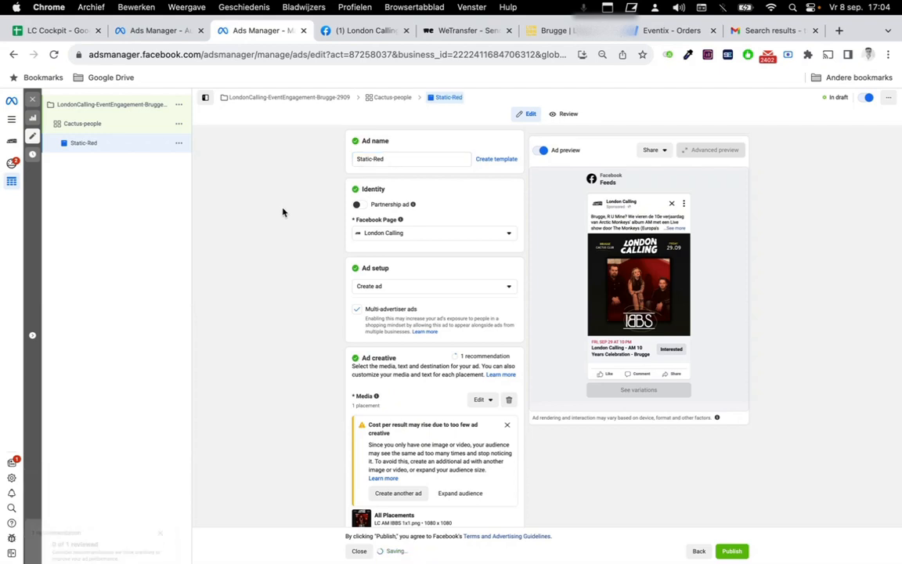
{"action": "left_click", "coordinate": [179, 143]}
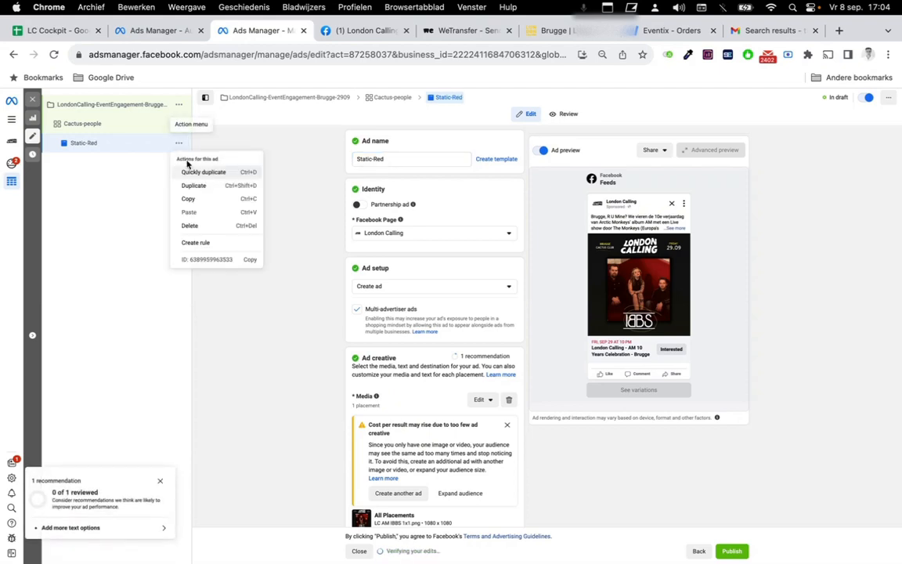
{"action": "left_click", "coordinate": [189, 172]}
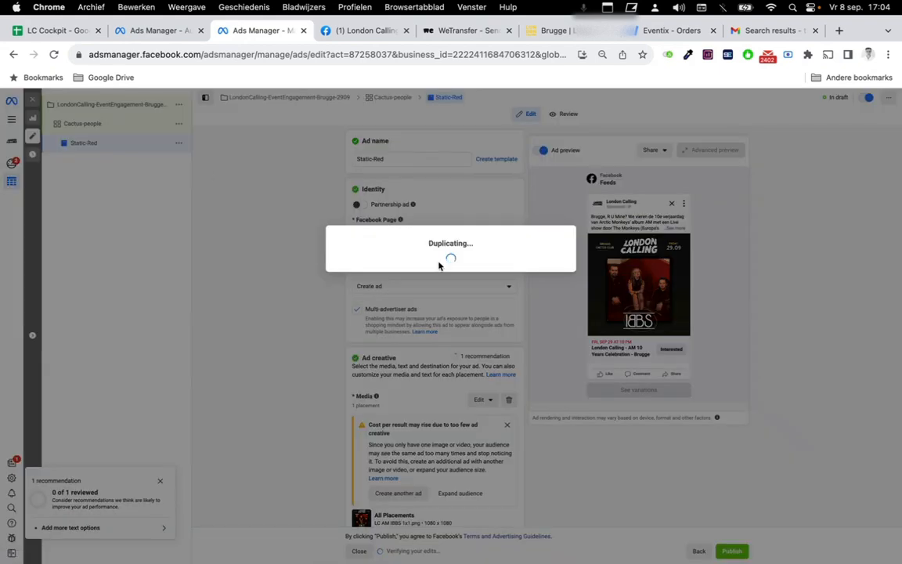
Replace the duplicated ad's image with LC AM monkeys 1x1 brugge.png from the account images, keeping the original crop.
{"action": "scroll", "coordinate": [401, 345], "scroll_direction": "down", "scroll_amount": 2}
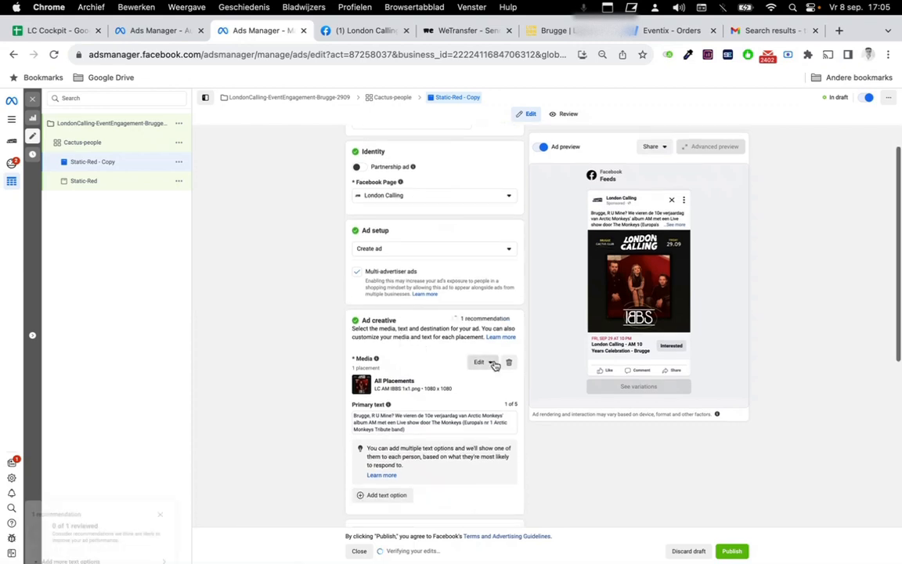
{"action": "left_click", "coordinate": [509, 362]}
{"action": "left_click", "coordinate": [384, 373]}
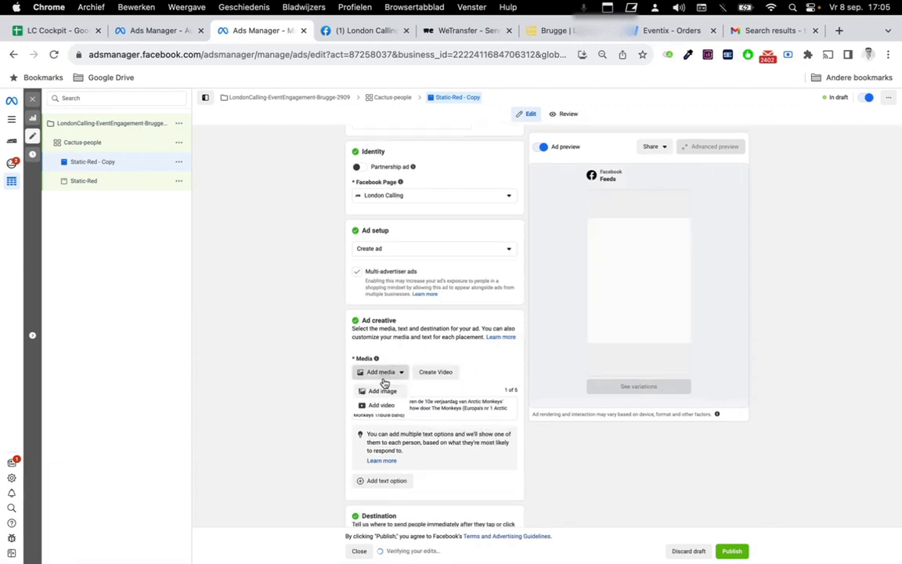
{"action": "left_click", "coordinate": [389, 394]}
{"action": "left_click", "coordinate": [364, 265]}
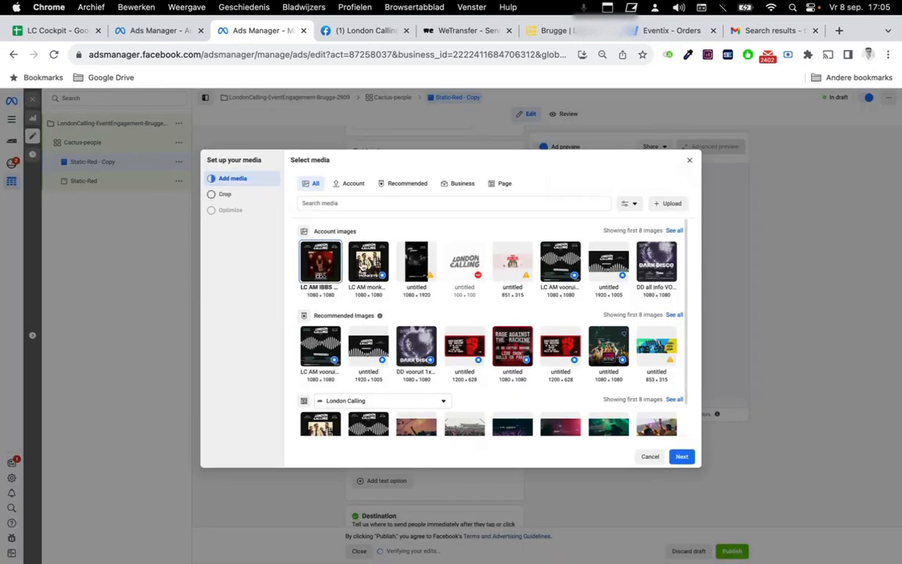
{"action": "left_click", "coordinate": [682, 456]}
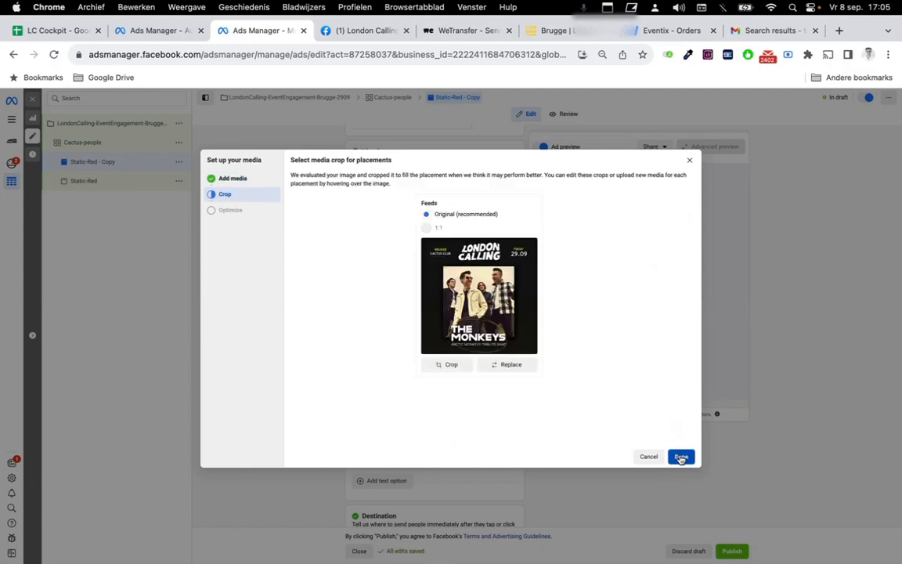
{"action": "left_click", "coordinate": [683, 458]}
Rename the duplicated ad as Static-Yellow.
{"action": "left_click", "coordinate": [375, 159]}
{"action": "key", "text": "BackSpace"}
{"action": "key", "text": "BackSpace"}
{"action": "key", "text": "BackSpace"}
{"action": "key", "text": "BackSpace"}
{"action": "key", "text": "BackSpace"}
{"action": "key", "text": "BackSpace"}
{"action": "key", "text": "BackSpace"}
{"action": "key", "text": "BackSpace"}
{"action": "key", "text": "BackSpace"}
{"action": "key", "text": "BackSpace"}
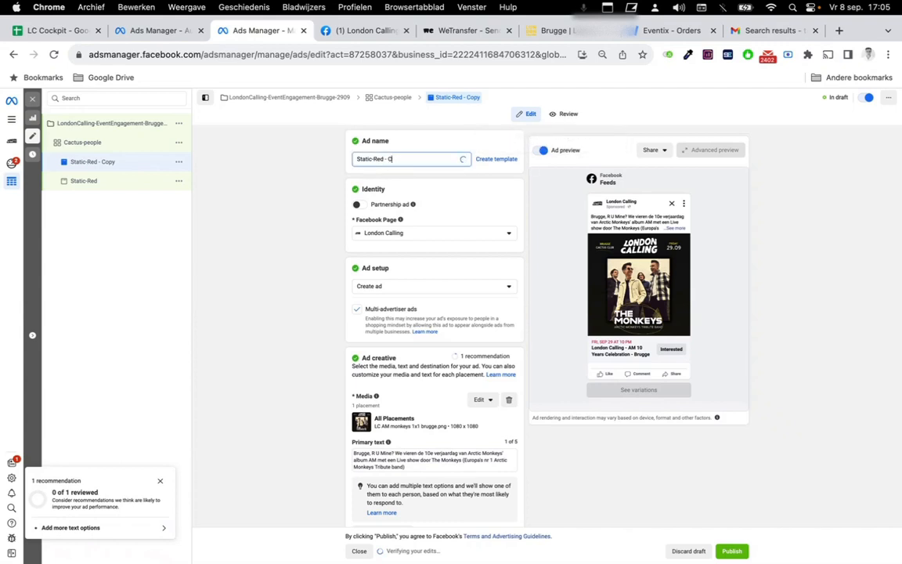
{"action": "type", "text": "Yellow"}
{"action": "left_click", "coordinate": [294, 218]}
{"action": "scroll", "coordinate": [294, 219], "scroll_direction": "down", "scroll_amount": 1}
{"action": "scroll", "coordinate": [294, 218], "scroll_direction": "down", "scroll_amount": 2}
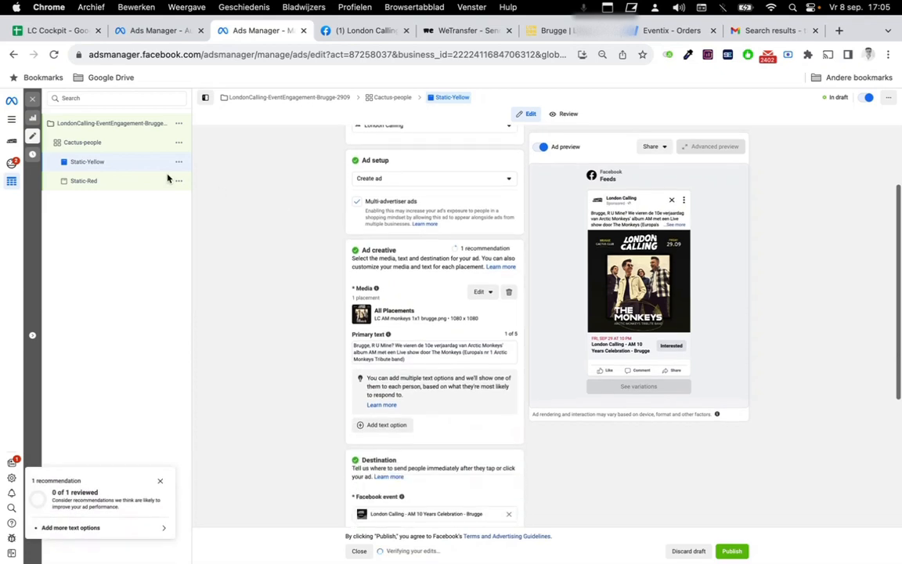
Review the Static-Red ad and check its act against the line-up in the Brugge Facebook event's full description.
{"action": "left_click", "coordinate": [111, 187]}
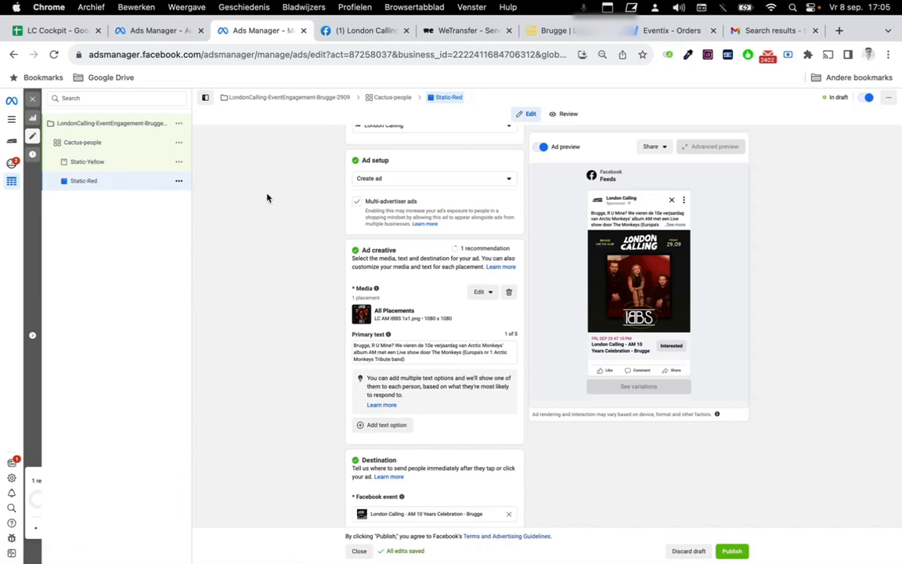
{"action": "scroll", "coordinate": [646, 321], "scroll_direction": "down", "scroll_amount": 1}
{"action": "scroll", "coordinate": [646, 321], "scroll_direction": "up", "scroll_amount": 1}
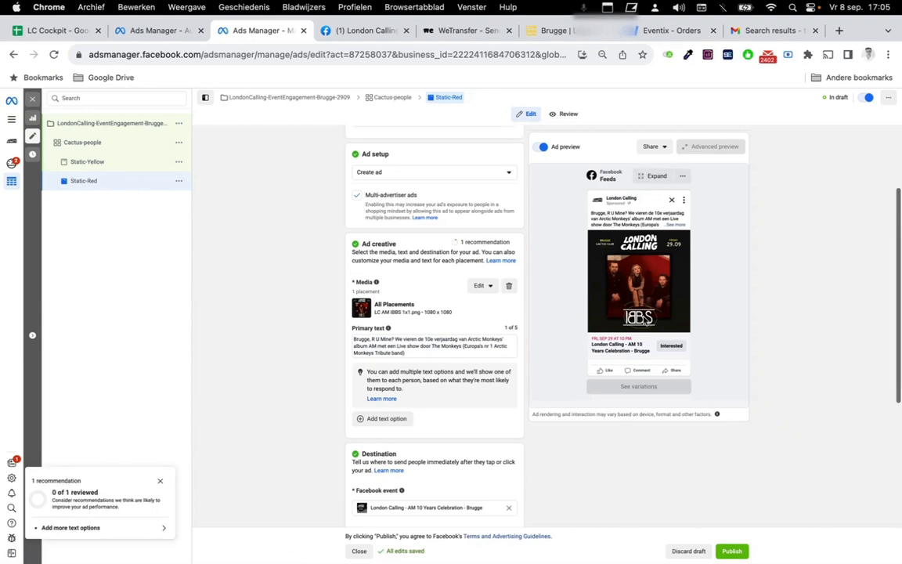
{"action": "left_click", "coordinate": [676, 347]}
{"action": "left_click", "coordinate": [365, 30]}
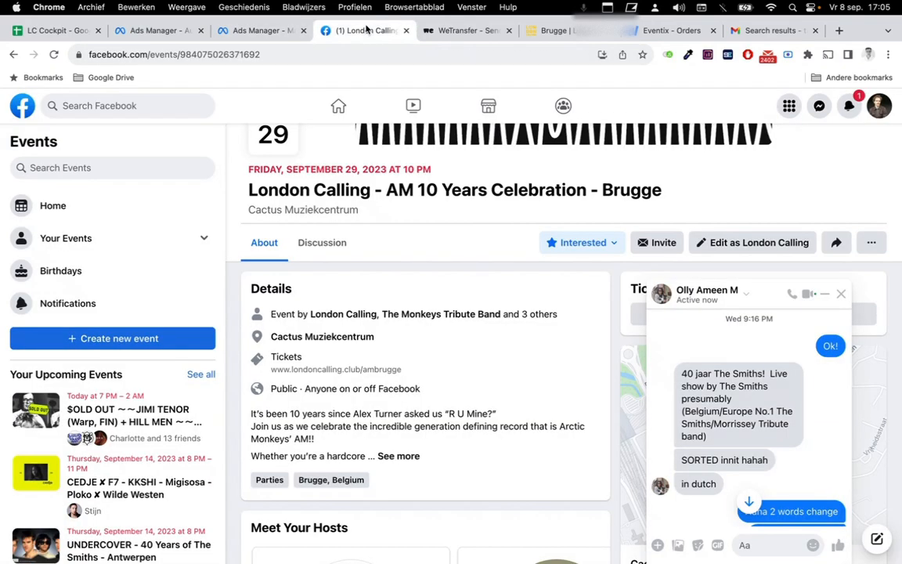
{"action": "left_click", "coordinate": [399, 456]}
{"action": "scroll", "coordinate": [413, 446], "scroll_direction": "down", "scroll_amount": 3}
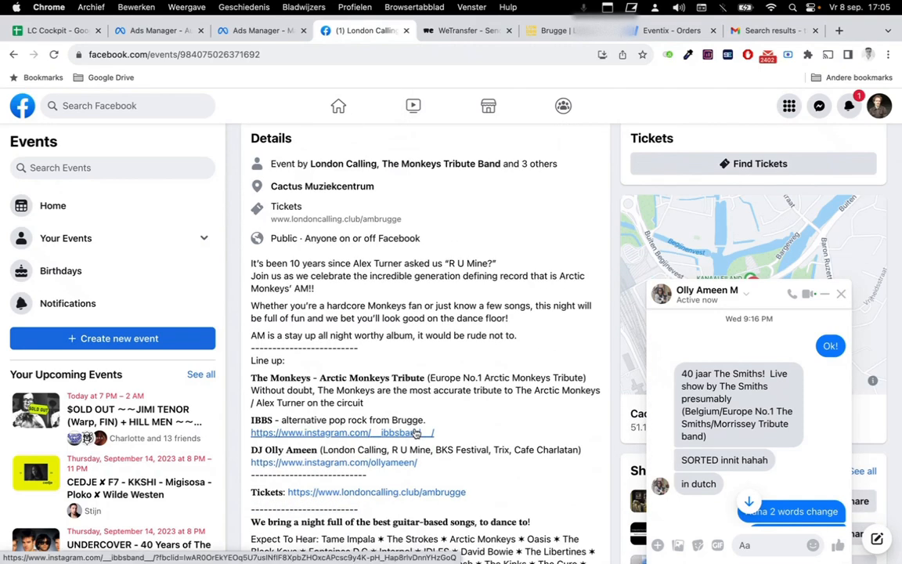
{"action": "scroll", "coordinate": [416, 433], "scroll_direction": "down", "scroll_amount": 1}
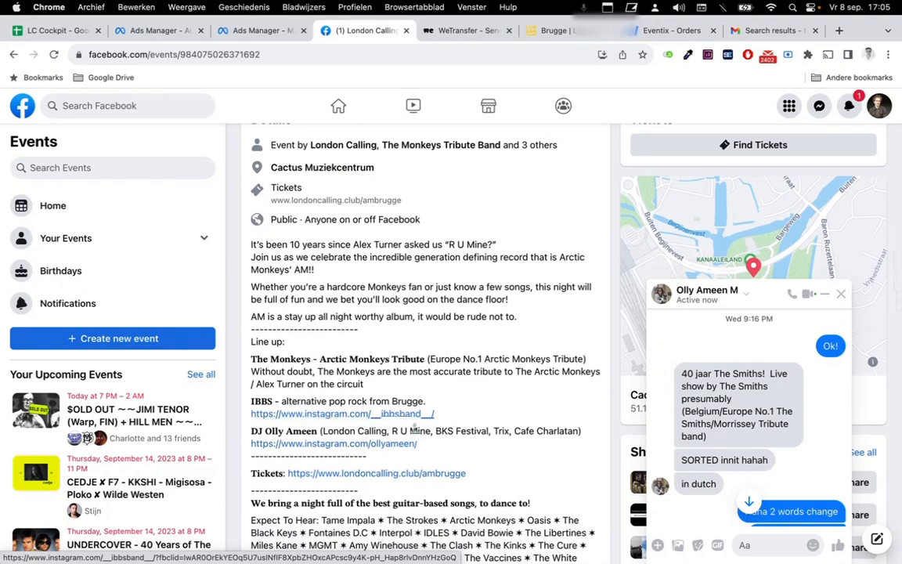
{"action": "left_click", "coordinate": [259, 31]}
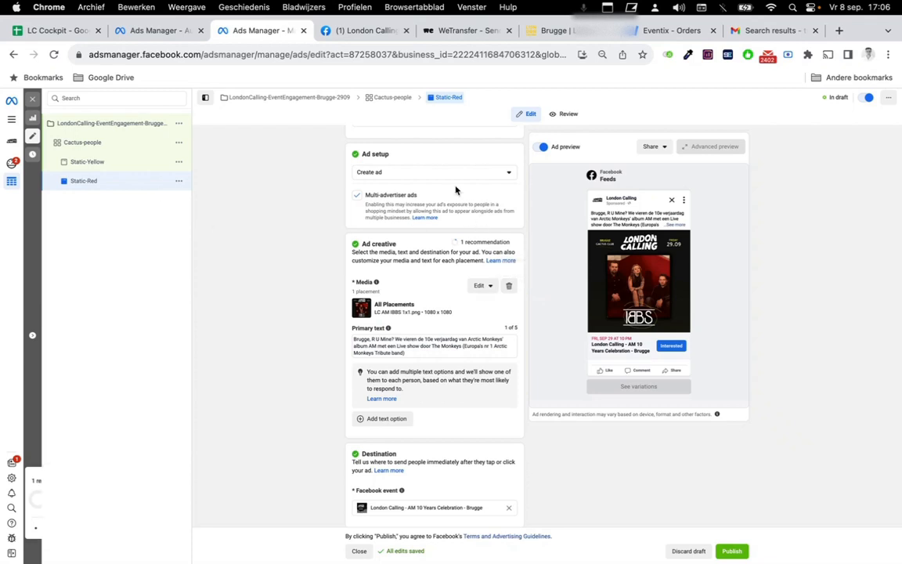
Rename the Static-Red ad as Video.
{"action": "scroll", "coordinate": [456, 190], "scroll_direction": "up", "scroll_amount": 2}
{"action": "triple_click", "coordinate": [374, 160]}
{"action": "type", "text": "Video"}
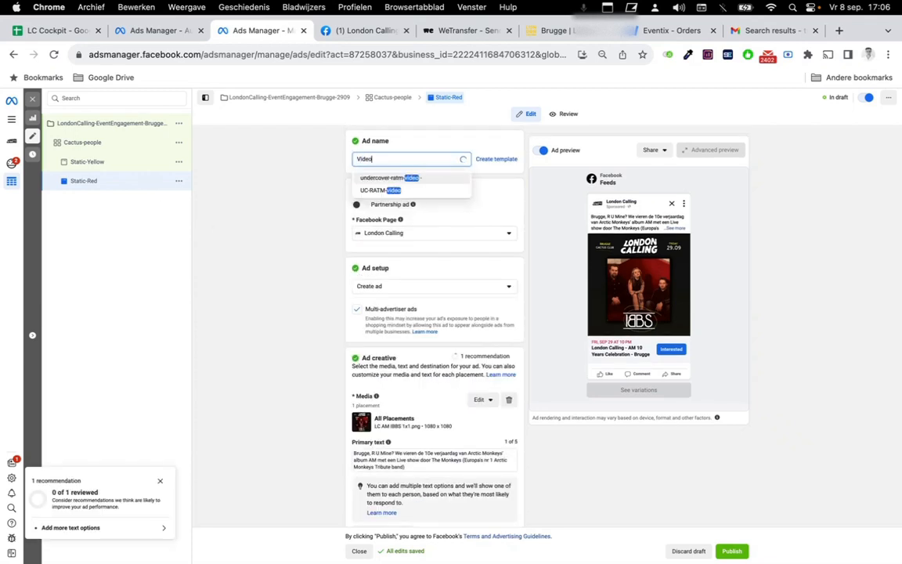
{"action": "left_click", "coordinate": [304, 204]}
Remove the LC AM IBBS image from the Video ad and start uploading a video as its media.
{"action": "scroll", "coordinate": [304, 202], "scroll_direction": "down", "scroll_amount": 2}
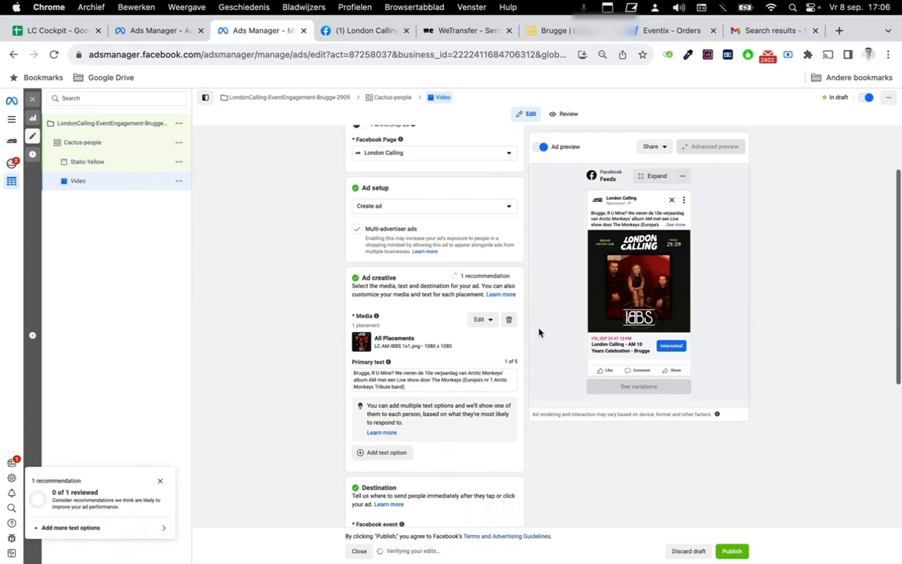
{"action": "left_click", "coordinate": [509, 322]}
{"action": "left_click", "coordinate": [379, 329]}
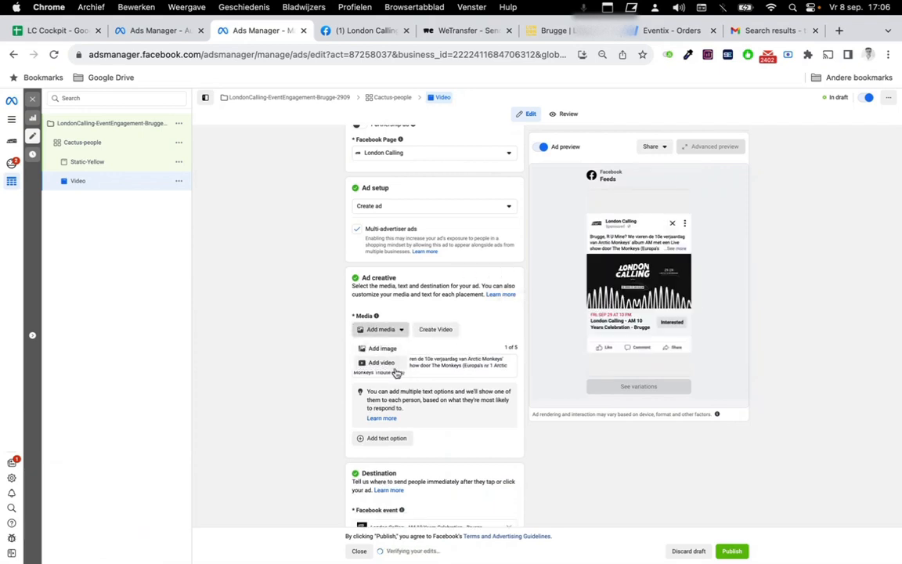
{"action": "left_click", "coordinate": [382, 363]}
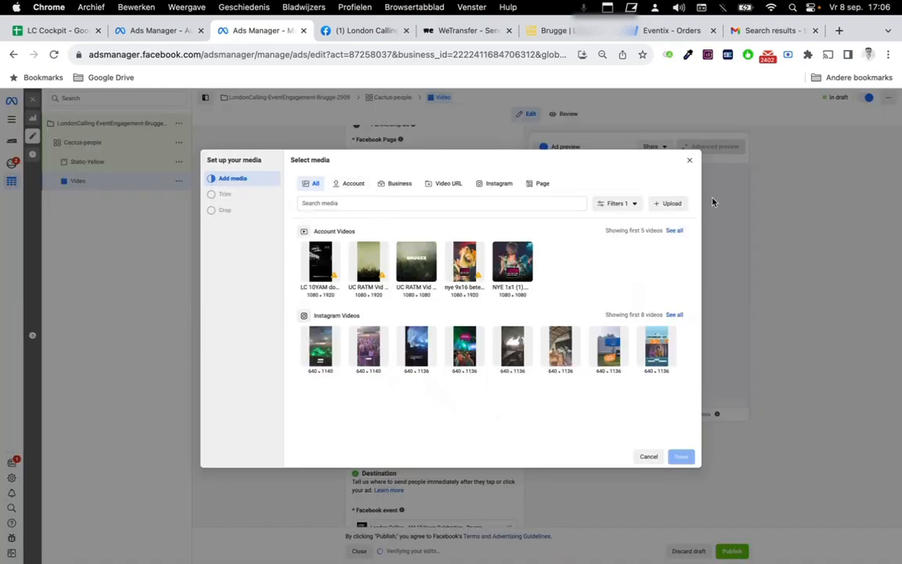
{"action": "left_click", "coordinate": [676, 205]}
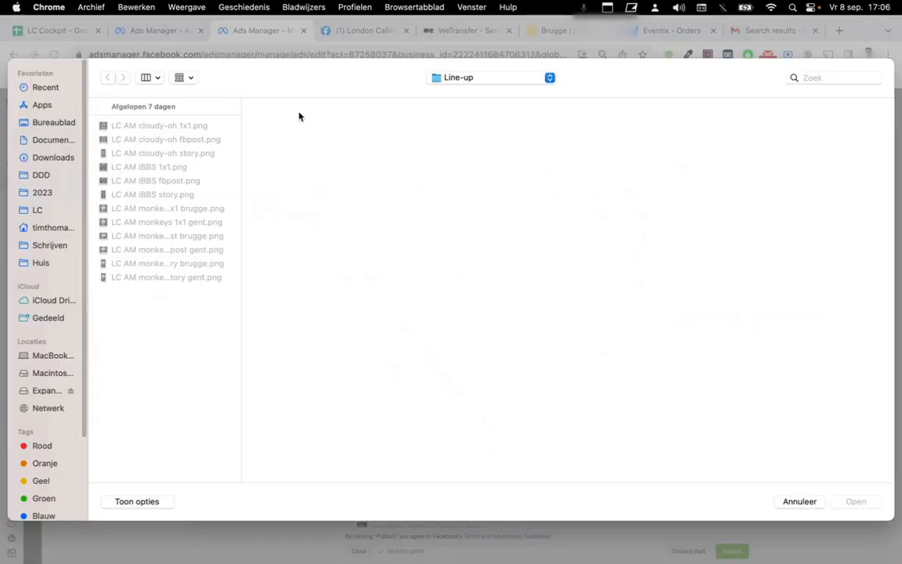
Upload LC AM Ru mine 1x1 cactus 30sec.mp4 from the LC 10YAM video folder and use it as the Video ad's media.
{"action": "left_click", "coordinate": [470, 76]}
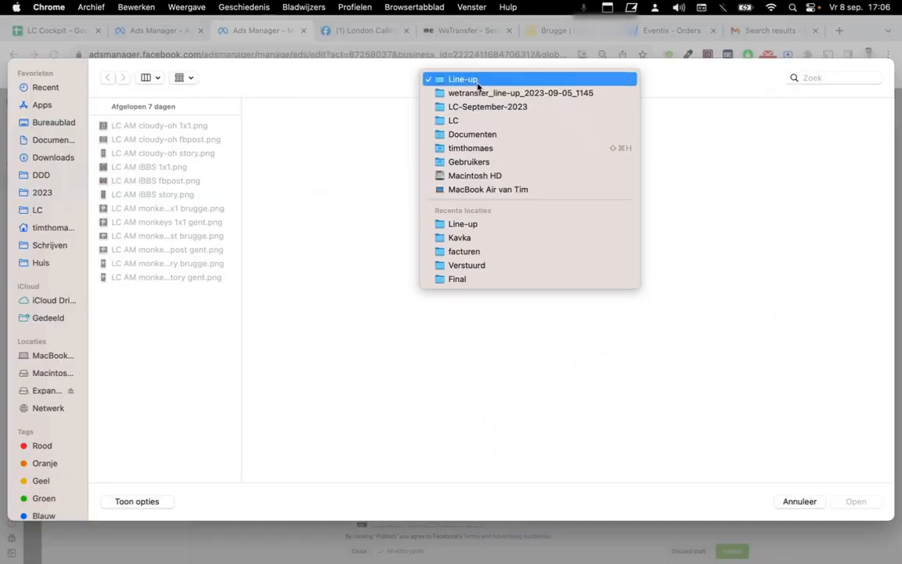
{"action": "left_click", "coordinate": [480, 93]}
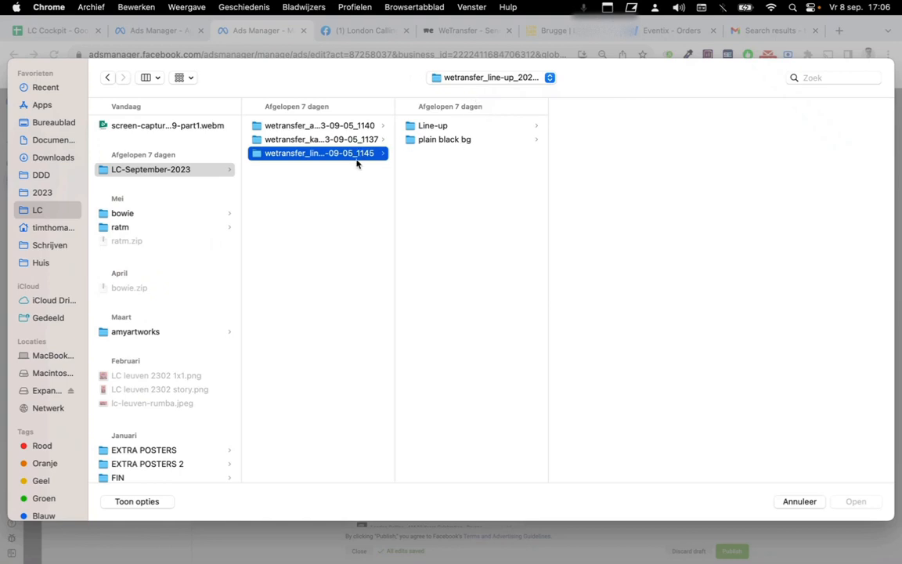
{"action": "left_click_drag", "start_coordinate": [399, 151], "coordinate": [614, 170]}
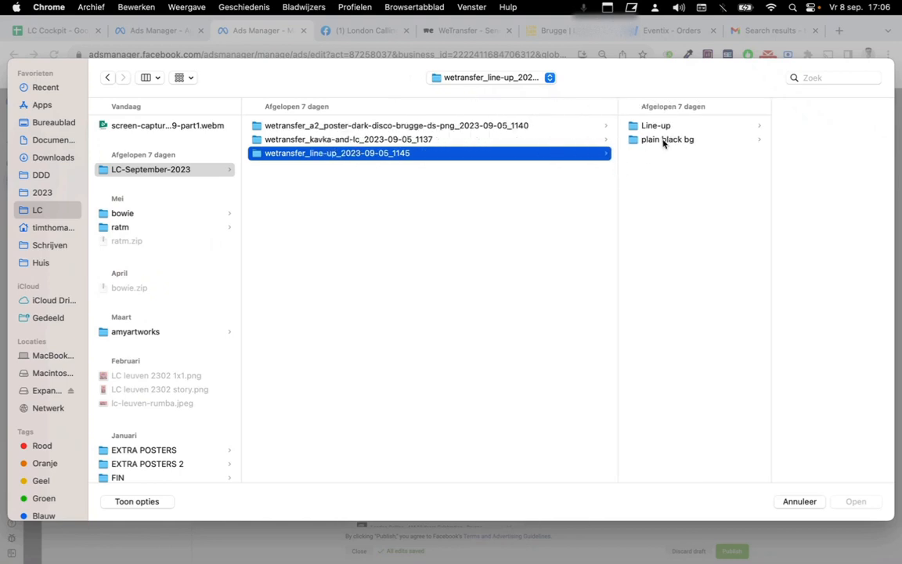
{"action": "left_click", "coordinate": [664, 130]}
{"action": "left_click", "coordinate": [660, 142]}
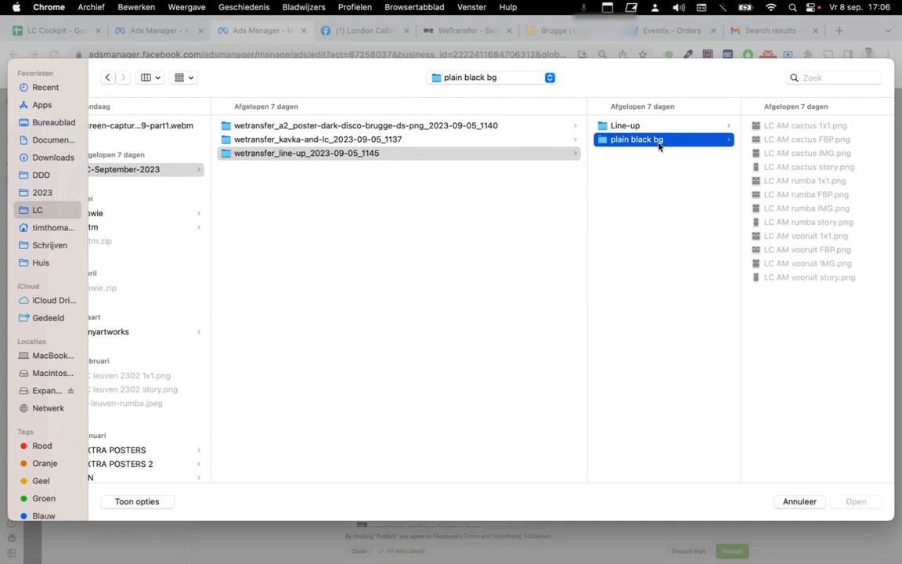
{"action": "left_click", "coordinate": [329, 141]}
{"action": "left_click", "coordinate": [564, 139]}
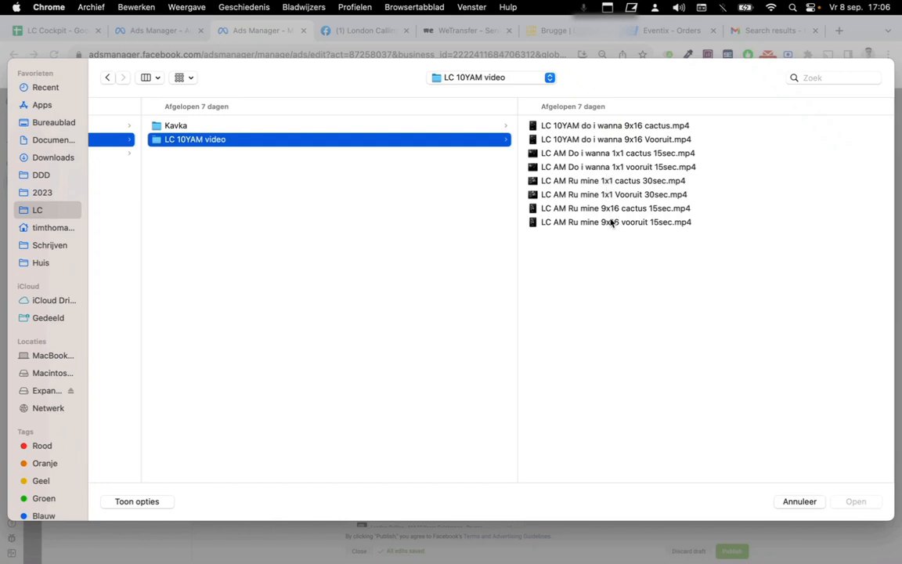
{"action": "left_click", "coordinate": [619, 180]}
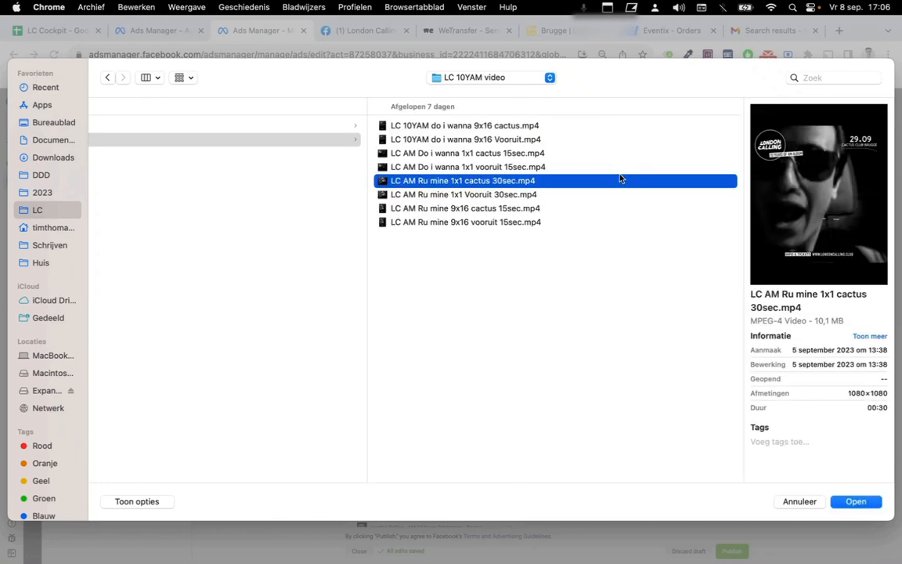
{"action": "left_click", "coordinate": [856, 502]}
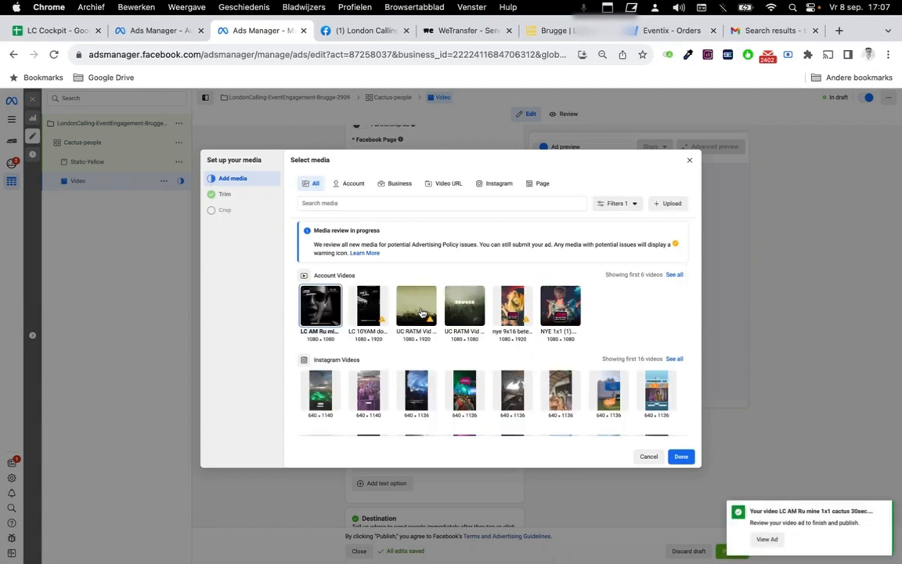
{"action": "left_click", "coordinate": [680, 457]}
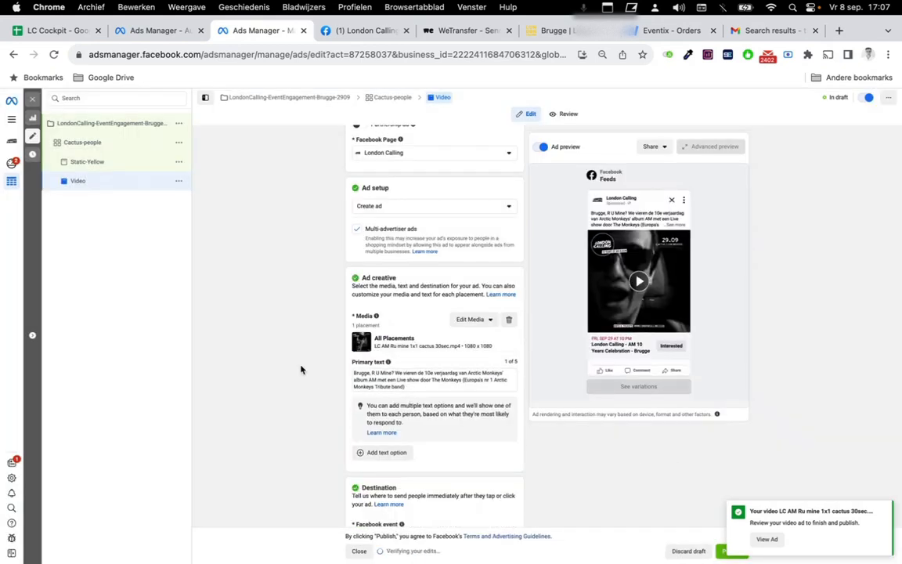
Rename the Video ad as Arcticmonkeys-Video.
{"action": "scroll", "coordinate": [302, 369], "scroll_direction": "up", "scroll_amount": 2}
{"action": "double_click", "coordinate": [361, 159]}
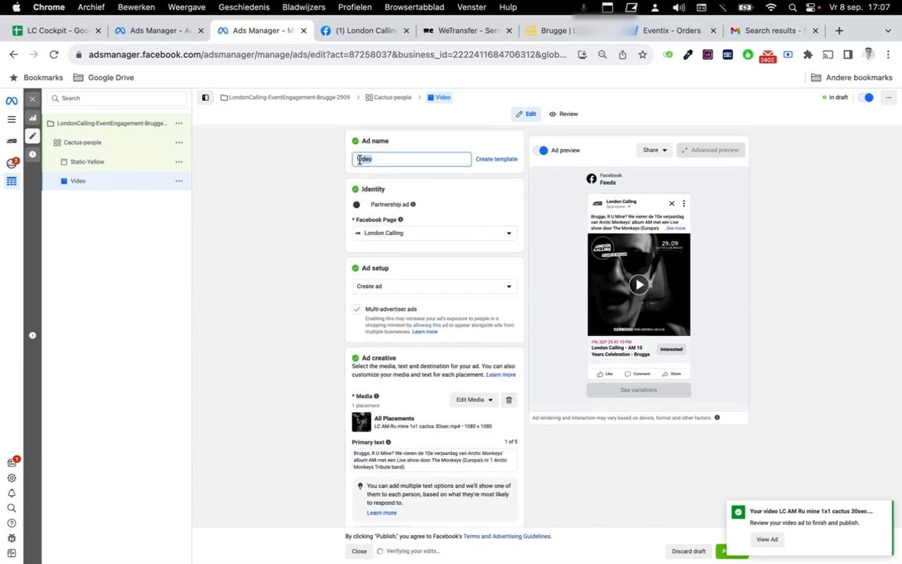
{"action": "type", "text": "Arcticmonkeys-Video"}
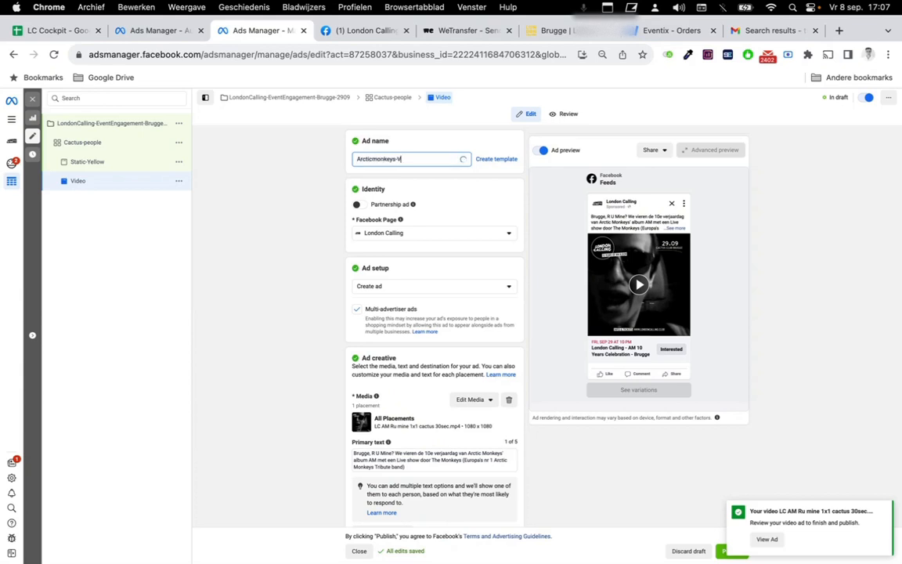
Rename the Static-Yellow ad as Arcticmonkeys-Static-Yellow.
{"action": "left_click", "coordinate": [77, 161]}
{"action": "left_click", "coordinate": [355, 158]}
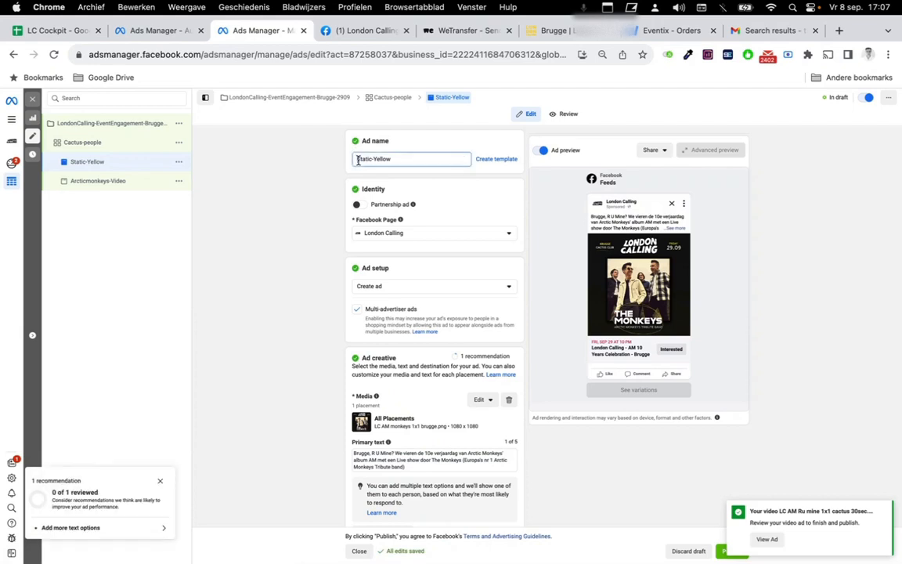
{"action": "type", "text": "Arcticmonkeys-"}
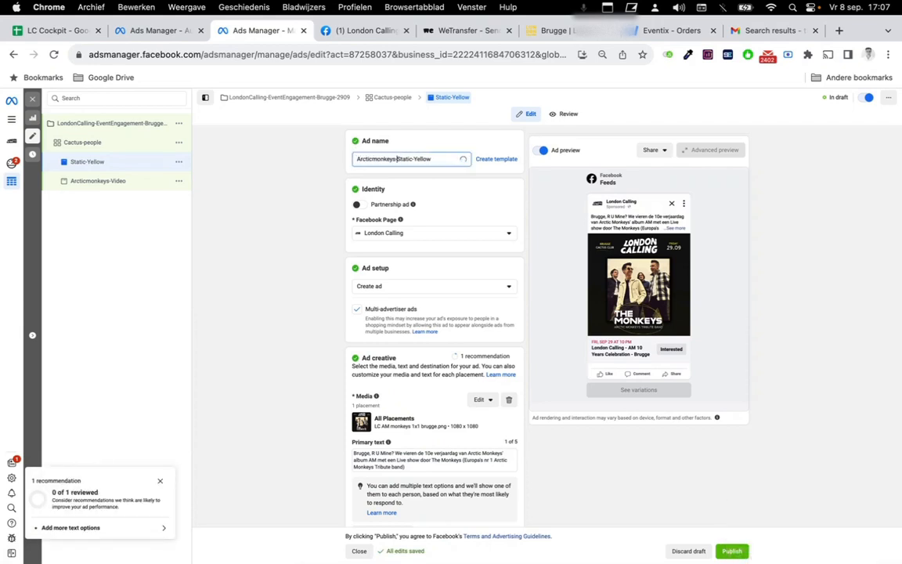
{"action": "left_click", "coordinate": [261, 247]}
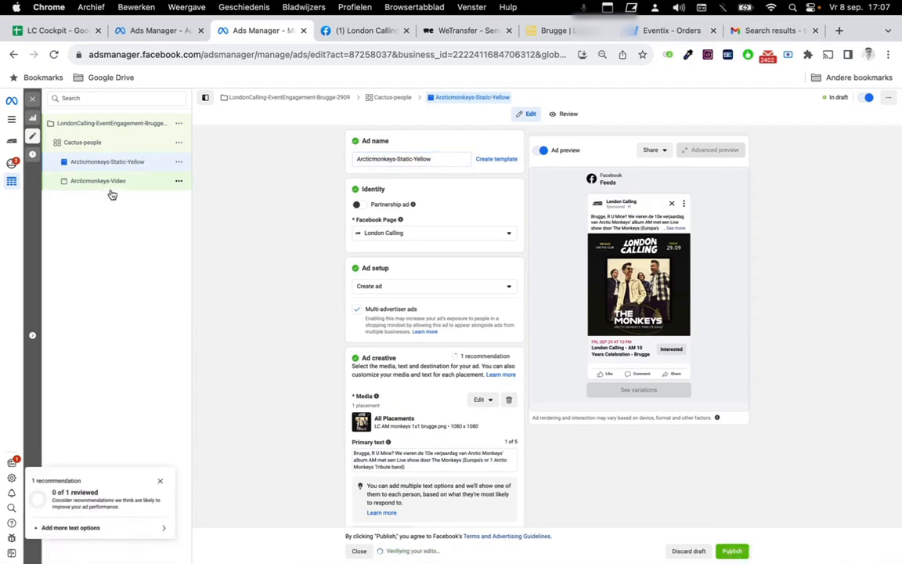
Duplicate the Cactus-people ad set with its ads and check the planned audience for LC Bruges in the LC Cockpit sheet.
{"action": "left_click", "coordinate": [109, 185]}
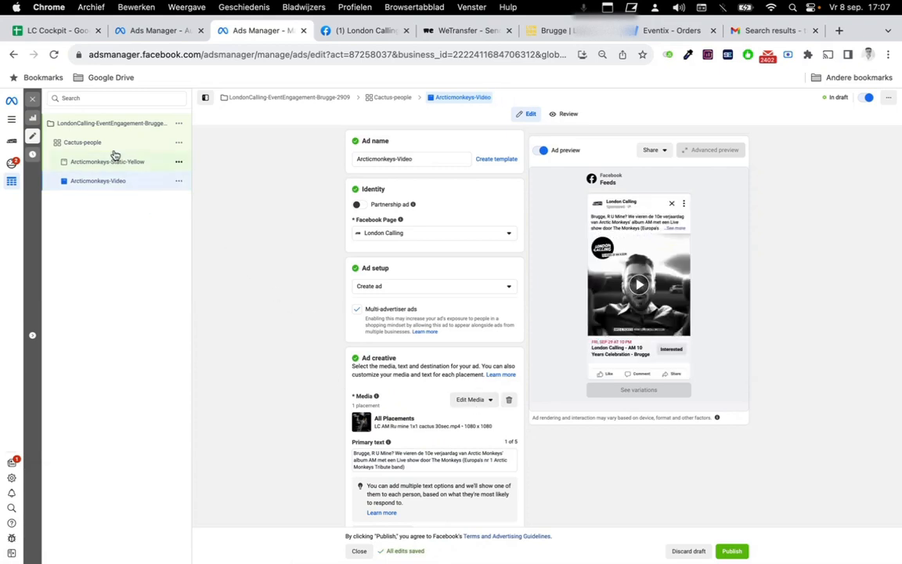
{"action": "left_click", "coordinate": [178, 180]}
{"action": "left_click", "coordinate": [227, 168]}
{"action": "left_click", "coordinate": [177, 145]}
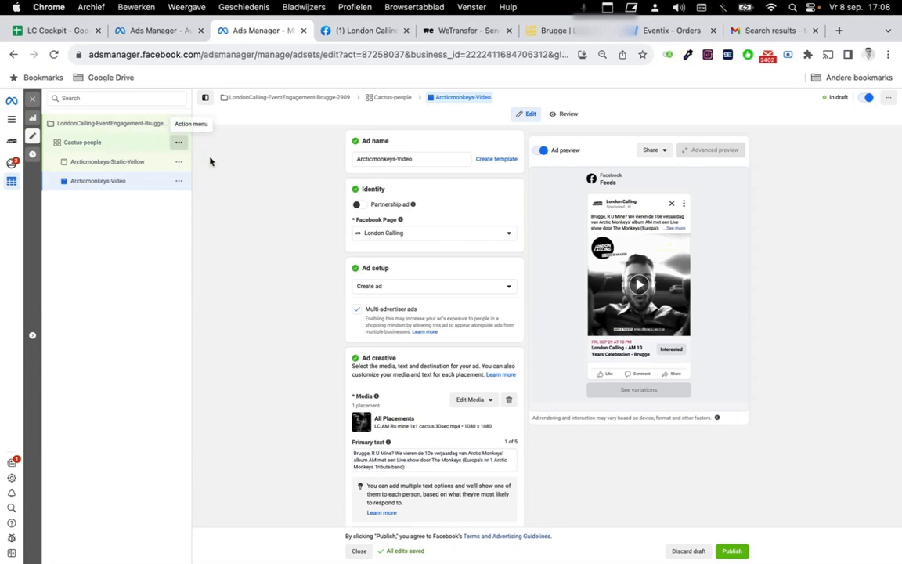
{"action": "left_click", "coordinate": [212, 172]}
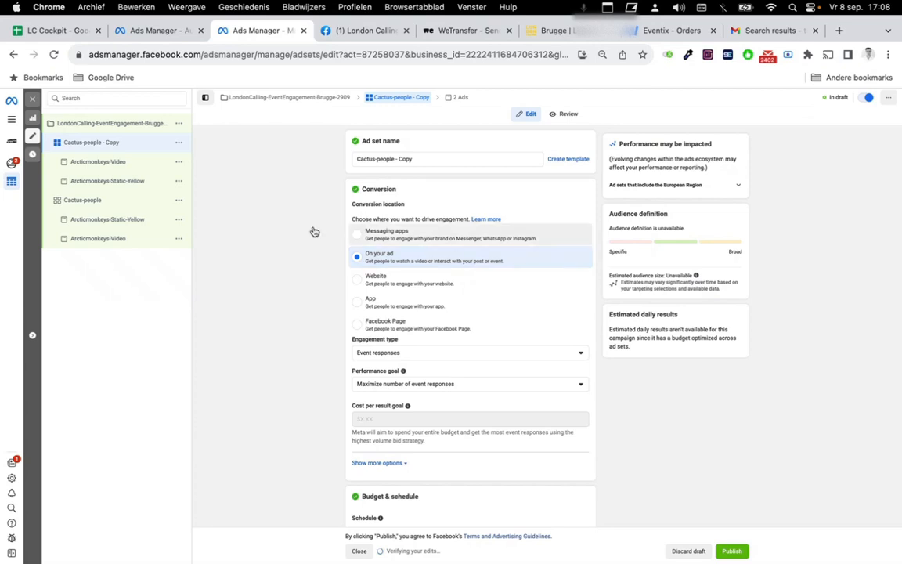
{"action": "left_click", "coordinate": [55, 31]}
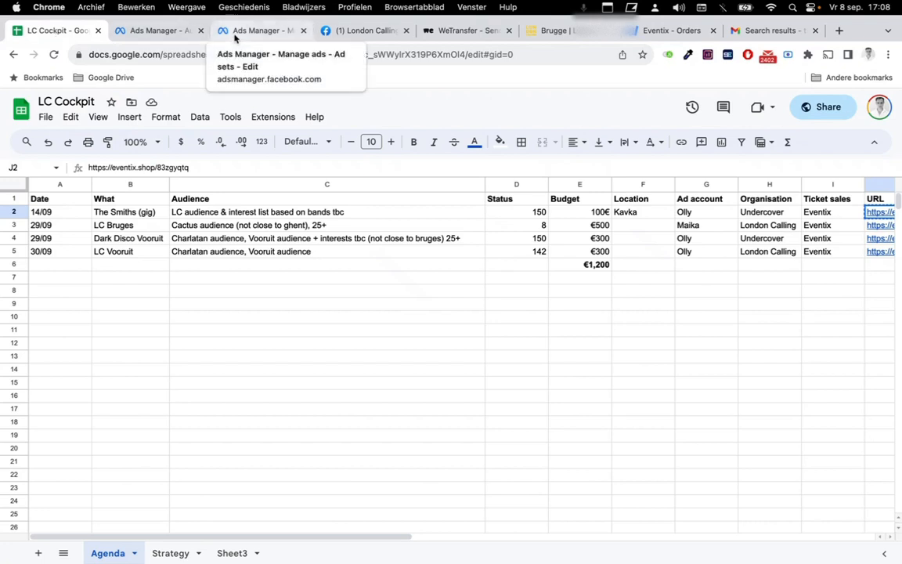
{"action": "left_click", "coordinate": [259, 32]}
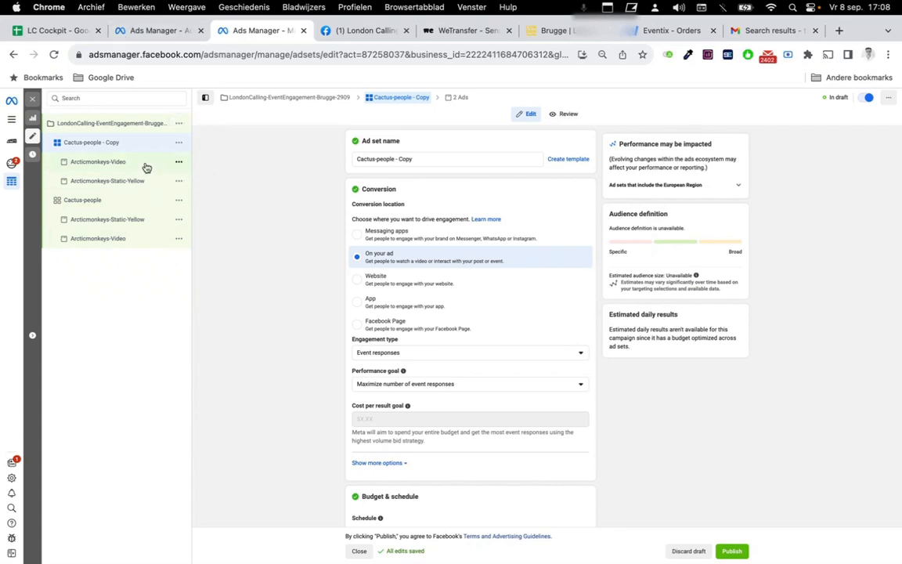
Delete the duplicated Cactus-people - Copy ad set.
{"action": "left_click", "coordinate": [179, 143]}
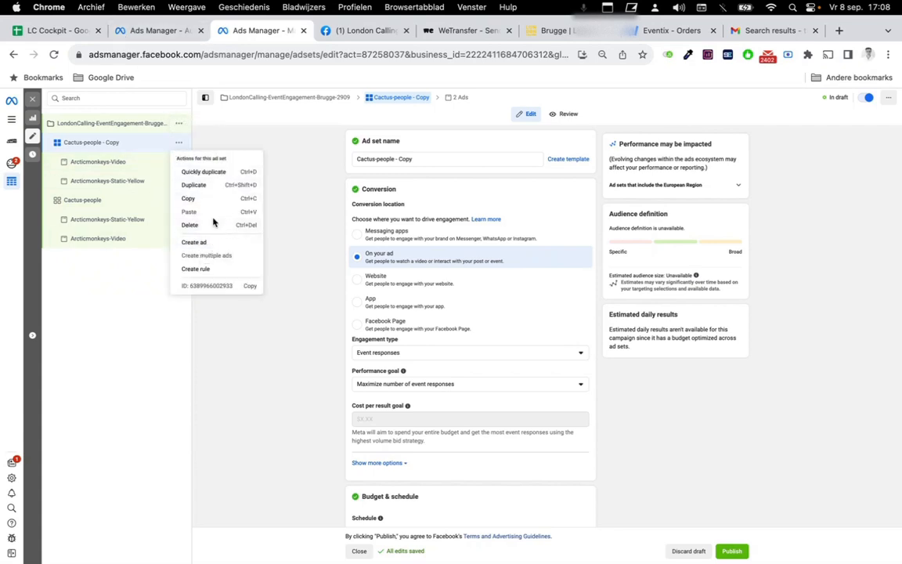
{"action": "left_click", "coordinate": [190, 225]}
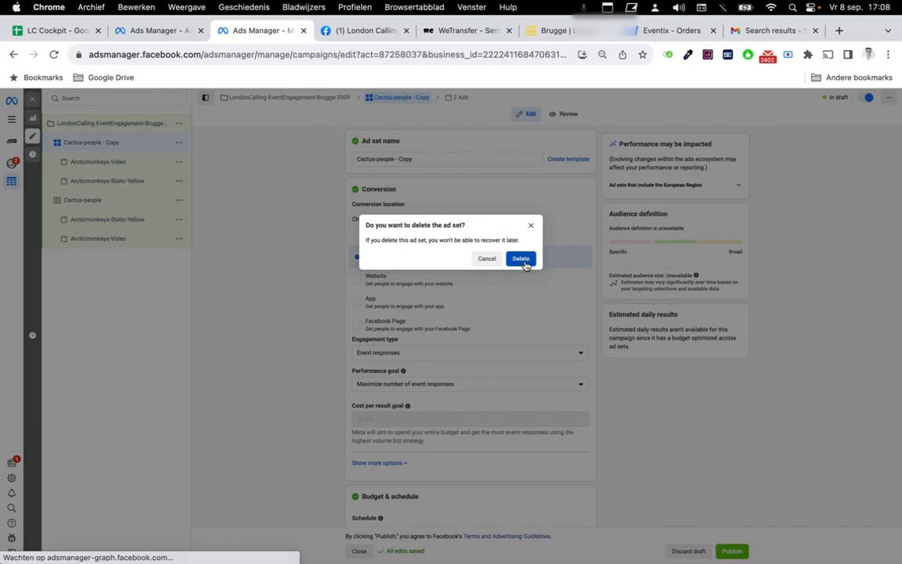
{"action": "left_click", "coordinate": [522, 258]}
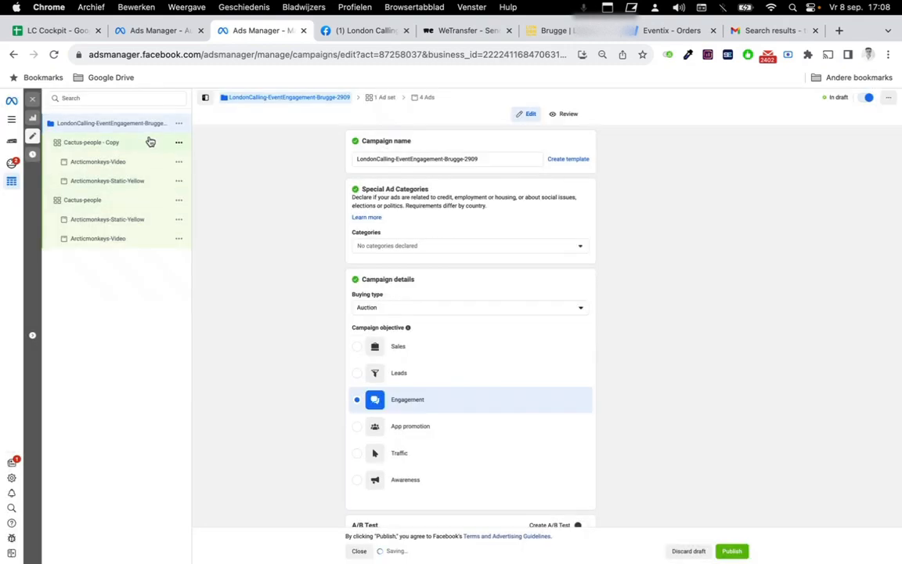
Review the Cactus-people ad set's schedule and custom audiences, comparing them with the saved cactus audiences and the Brugge event page.
{"action": "left_click", "coordinate": [122, 145]}
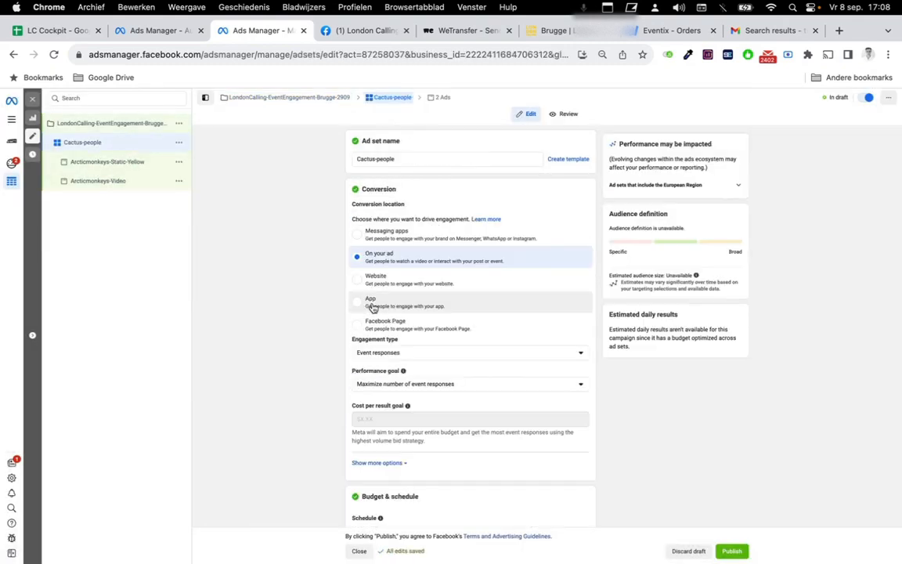
{"action": "scroll", "coordinate": [358, 307], "scroll_direction": "down", "scroll_amount": 5}
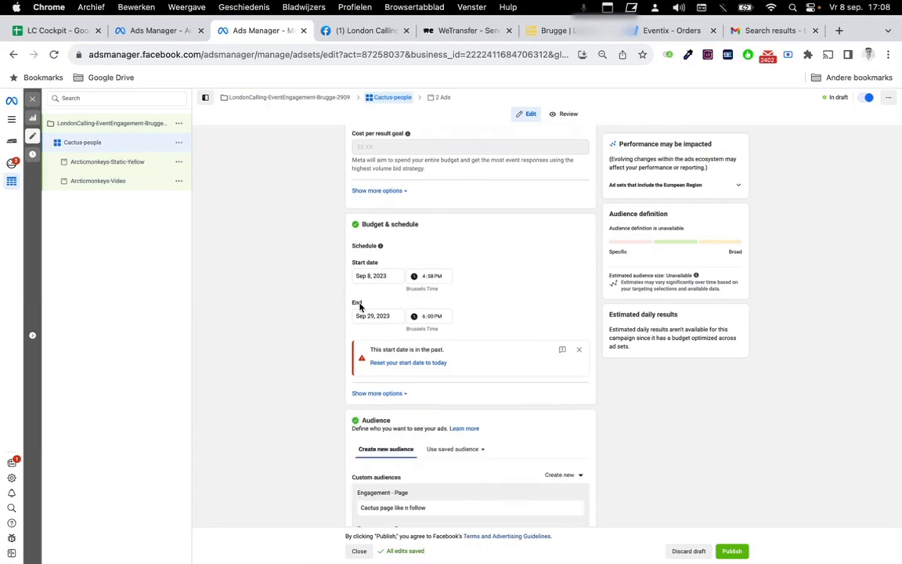
{"action": "scroll", "coordinate": [359, 306], "scroll_direction": "down", "scroll_amount": 5}
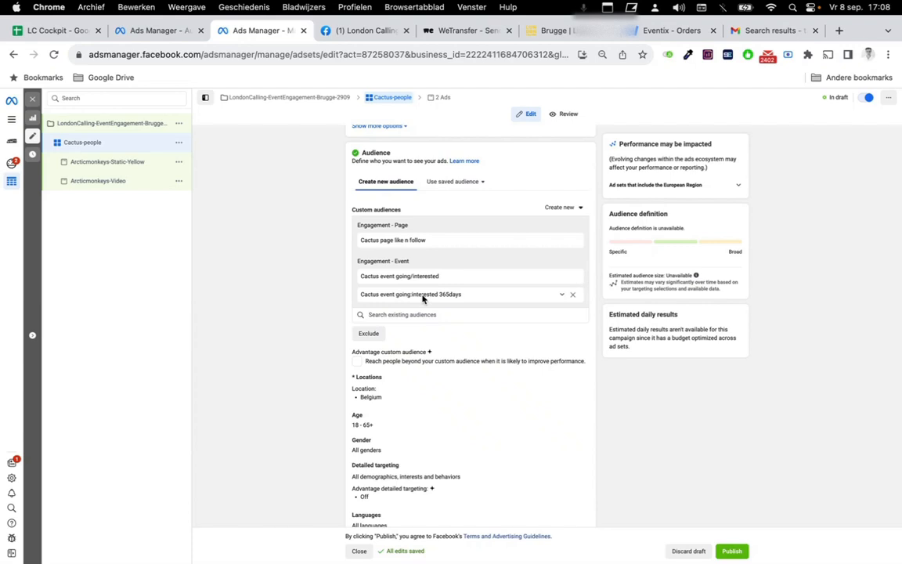
{"action": "left_click", "coordinate": [154, 31]}
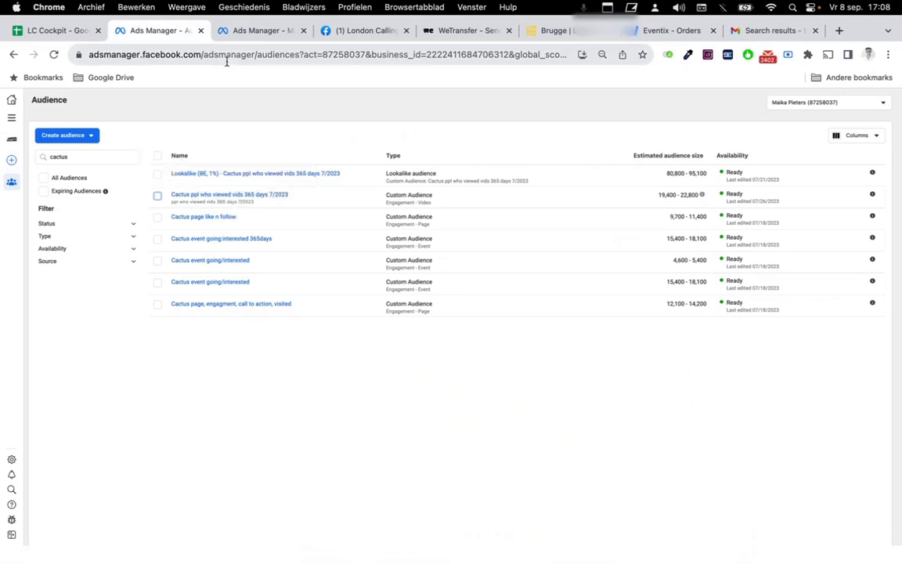
{"action": "left_click", "coordinate": [263, 33]}
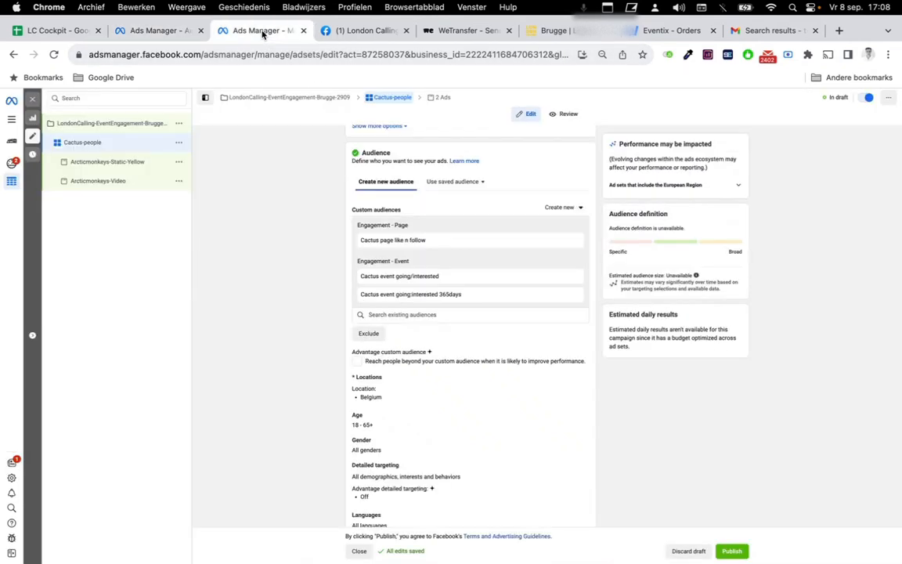
{"action": "left_click", "coordinate": [172, 33]}
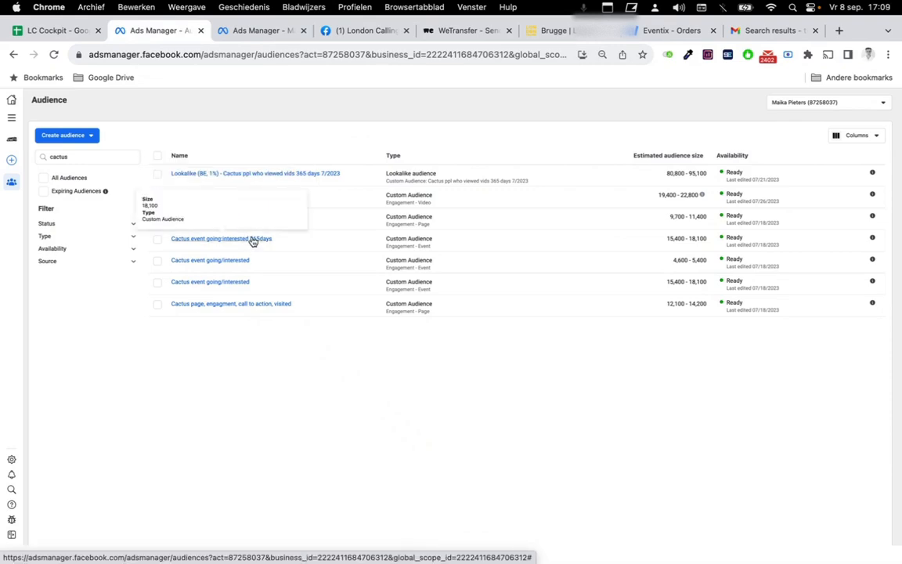
{"action": "left_click", "coordinate": [356, 31]}
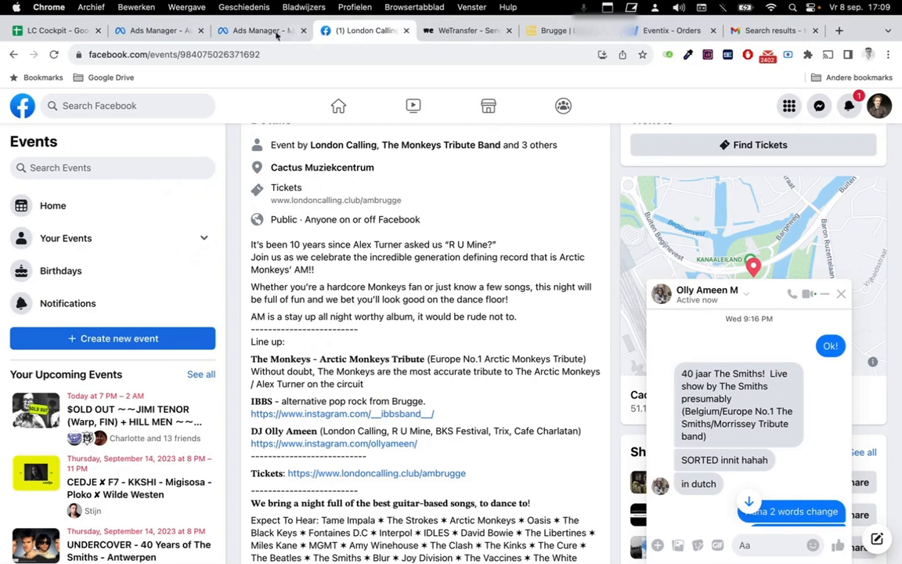
{"action": "left_click", "coordinate": [275, 35]}
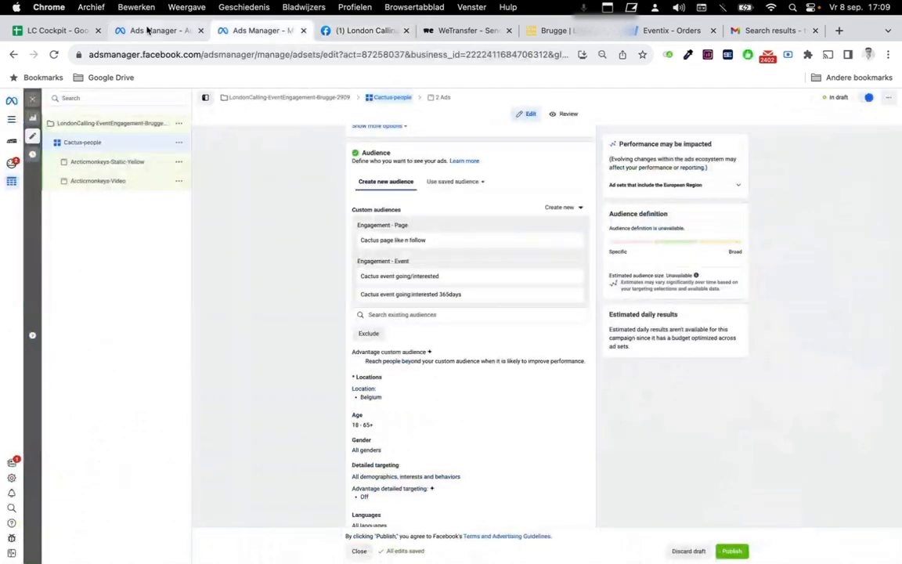
{"action": "left_click", "coordinate": [148, 30]}
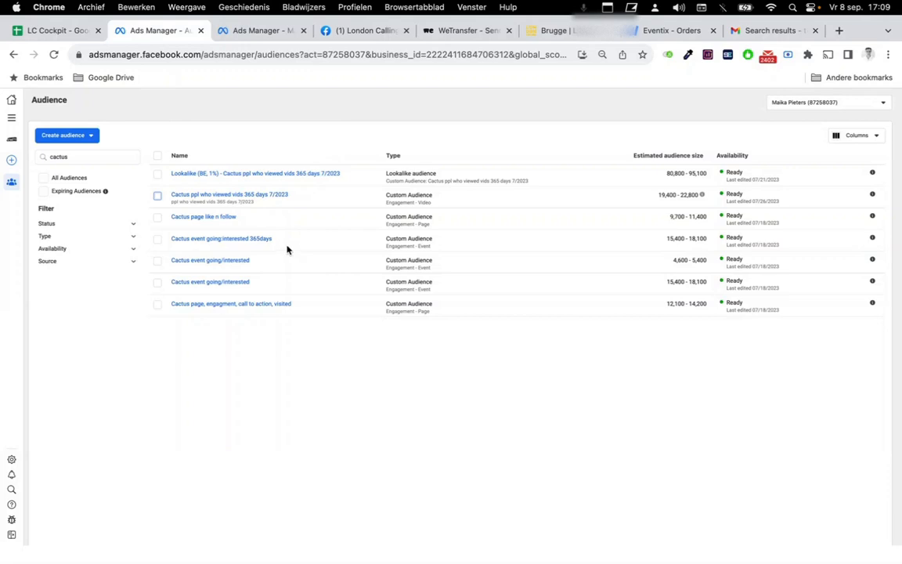
{"action": "left_click", "coordinate": [261, 32]}
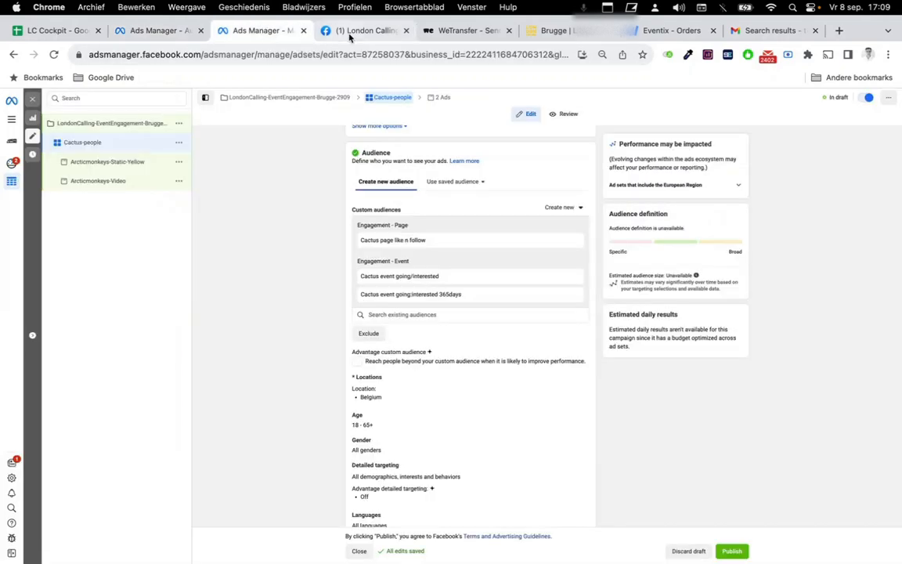
Check the audience overlap between Cactus page like n follow and Cactus event going:interested 365days.
{"action": "left_click", "coordinate": [181, 33]}
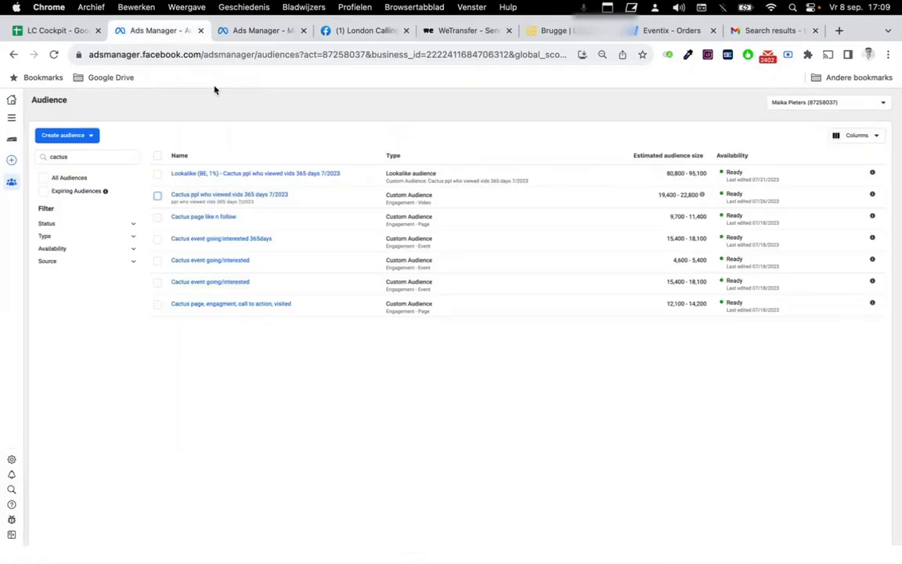
{"action": "left_click", "coordinate": [156, 219]}
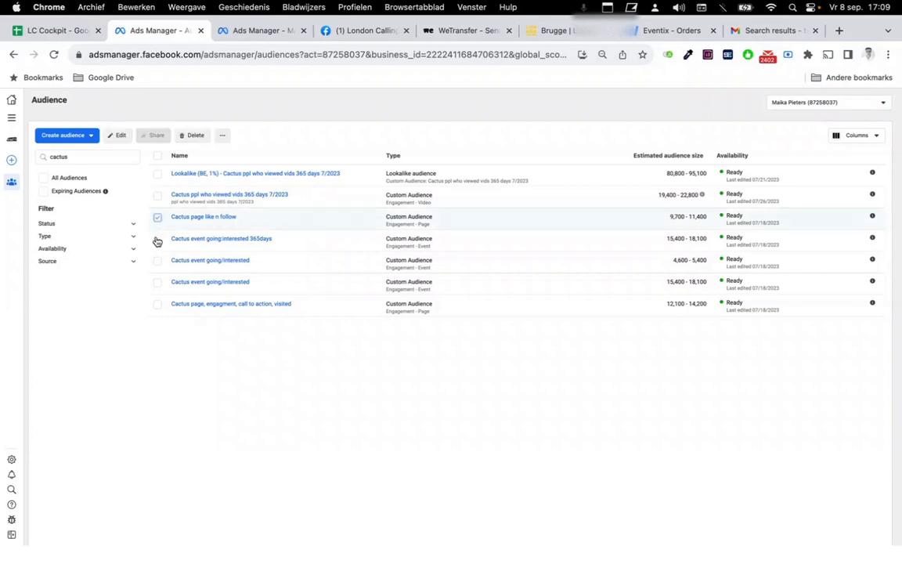
{"action": "left_click", "coordinate": [156, 239]}
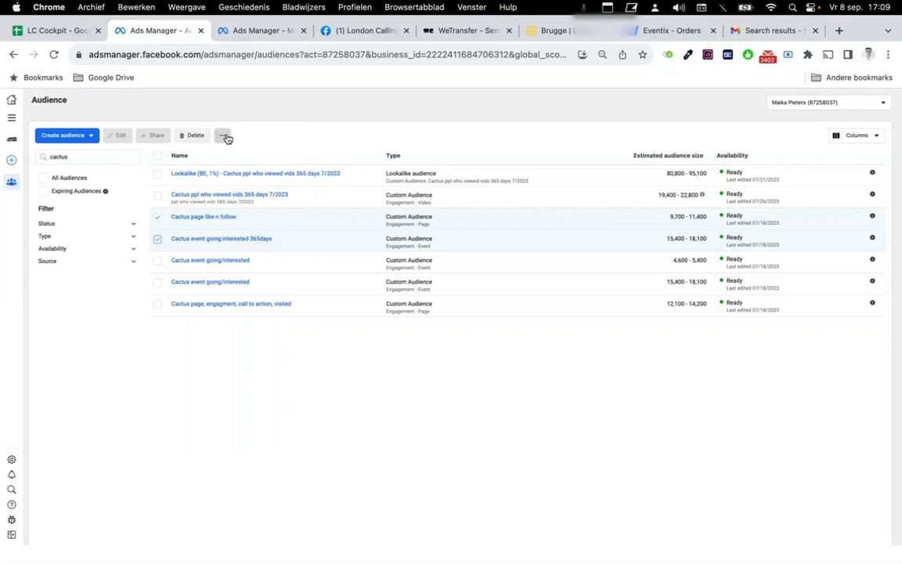
{"action": "left_click", "coordinate": [224, 136]}
{"action": "left_click", "coordinate": [246, 190]}
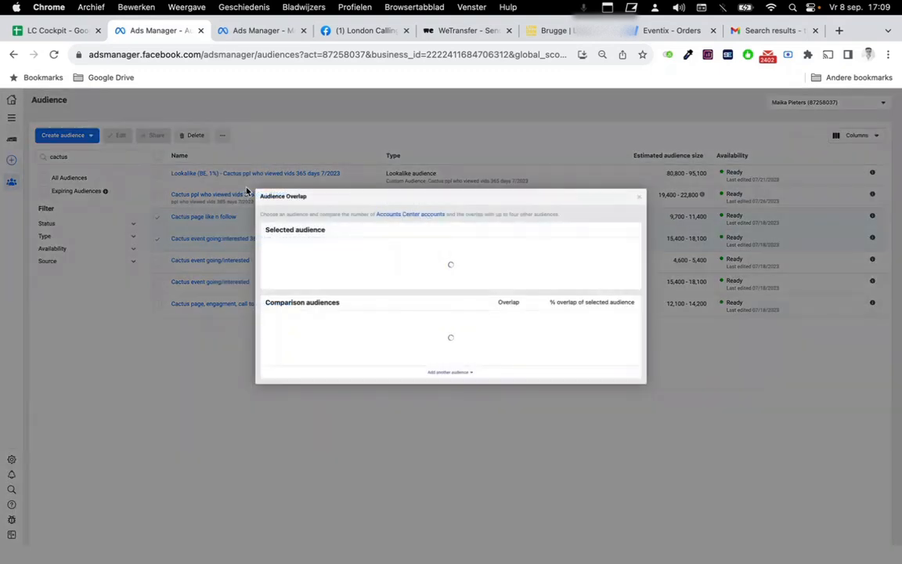
{"action": "left_click", "coordinate": [640, 197]}
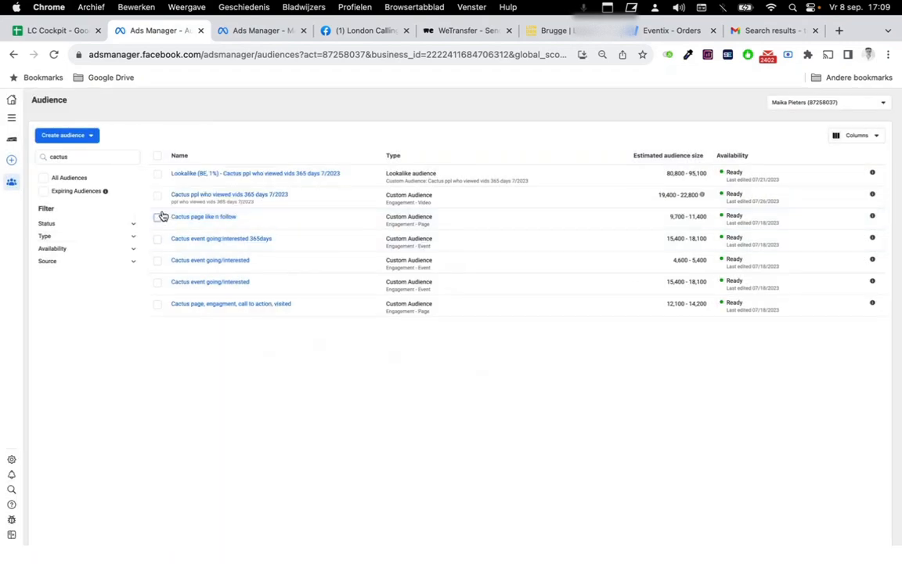
Review the Cactus-people ad set's targeting, beneficiary and placement settings.
{"action": "left_click", "coordinate": [364, 31]}
{"action": "left_click", "coordinate": [264, 32]}
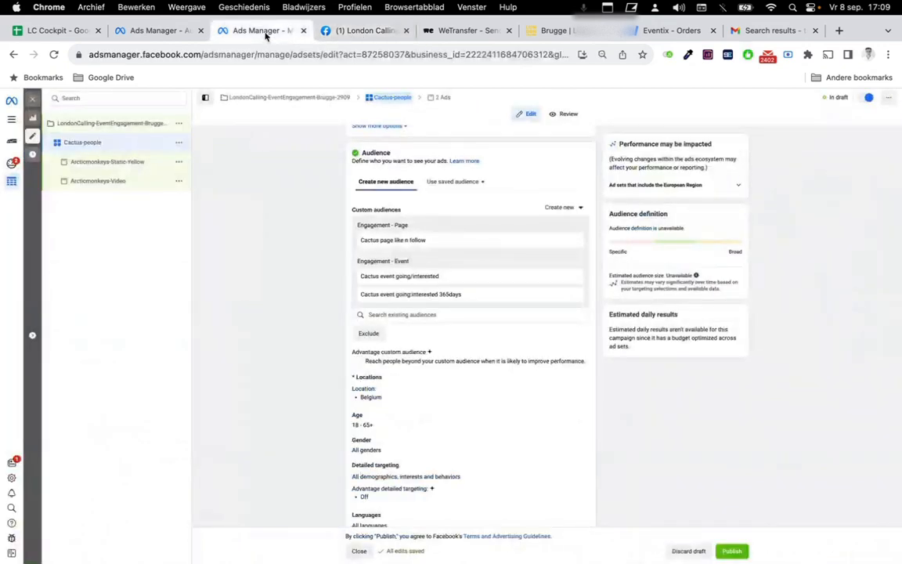
{"action": "scroll", "coordinate": [274, 278], "scroll_direction": "down", "scroll_amount": 5}
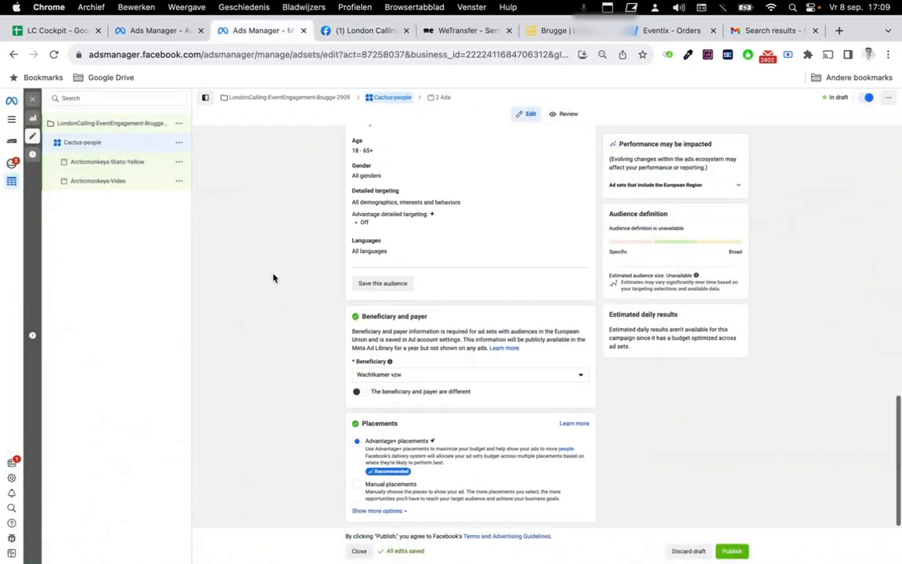
Check the budget of the LondonCalling-EventEngagement-Brugge-2909 campaign and calculate 290/20 on a new browser page.
{"action": "left_click", "coordinate": [111, 124]}
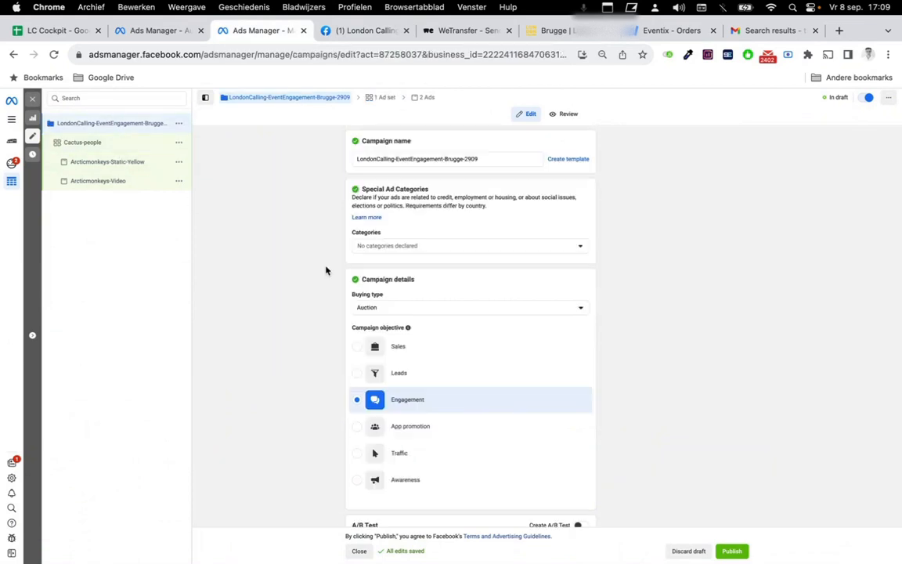
{"action": "scroll", "coordinate": [326, 270], "scroll_direction": "down", "scroll_amount": 3}
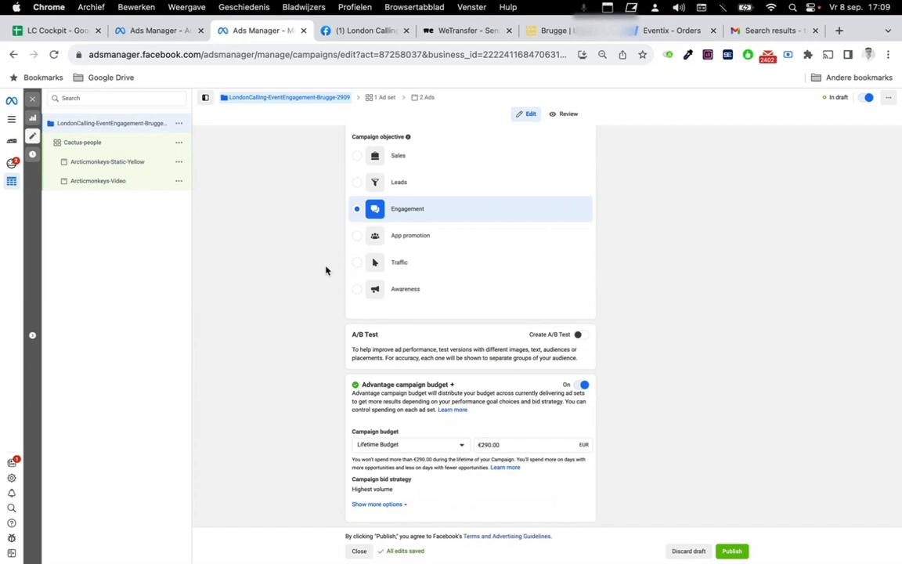
{"action": "left_click", "coordinate": [840, 30]}
{"action": "type", "text": "2"}
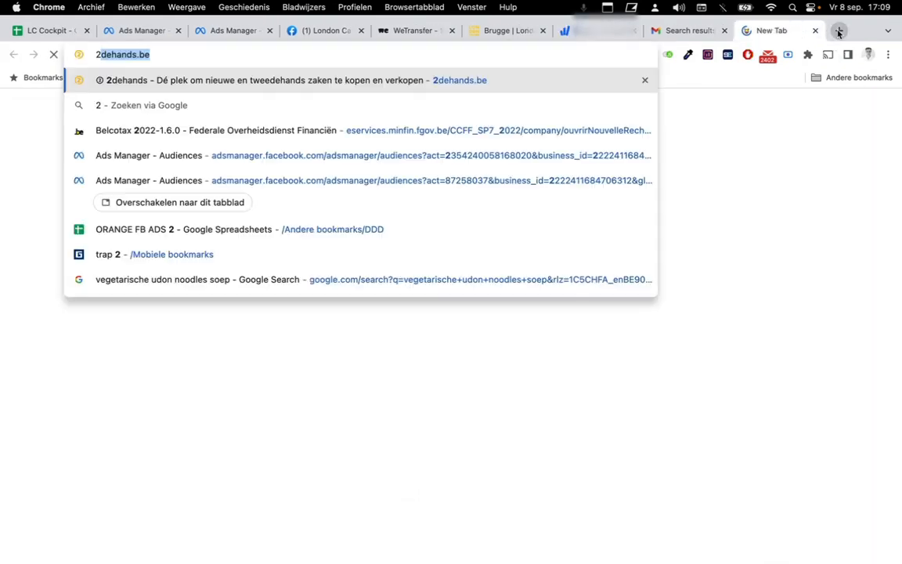
{"action": "type", "text": "90/20"}
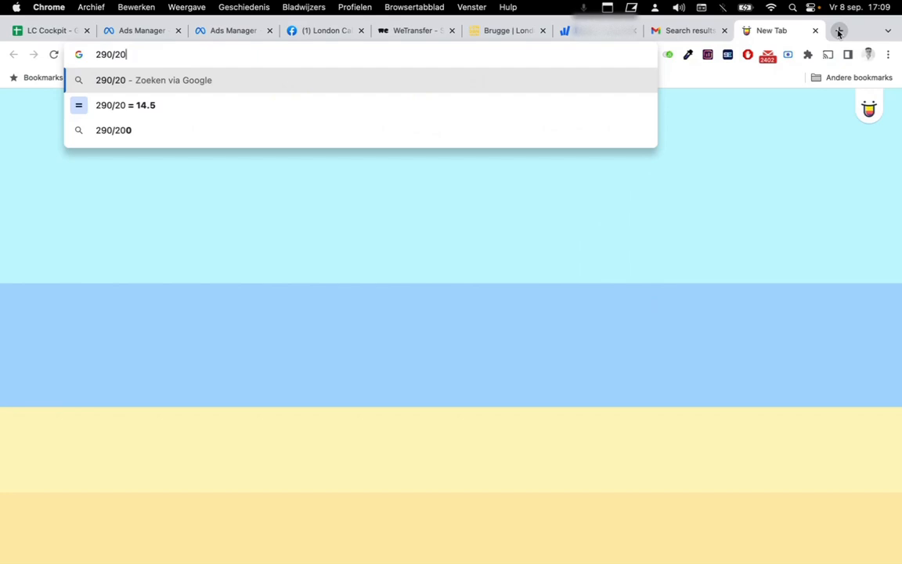
{"action": "type", "text": "="}
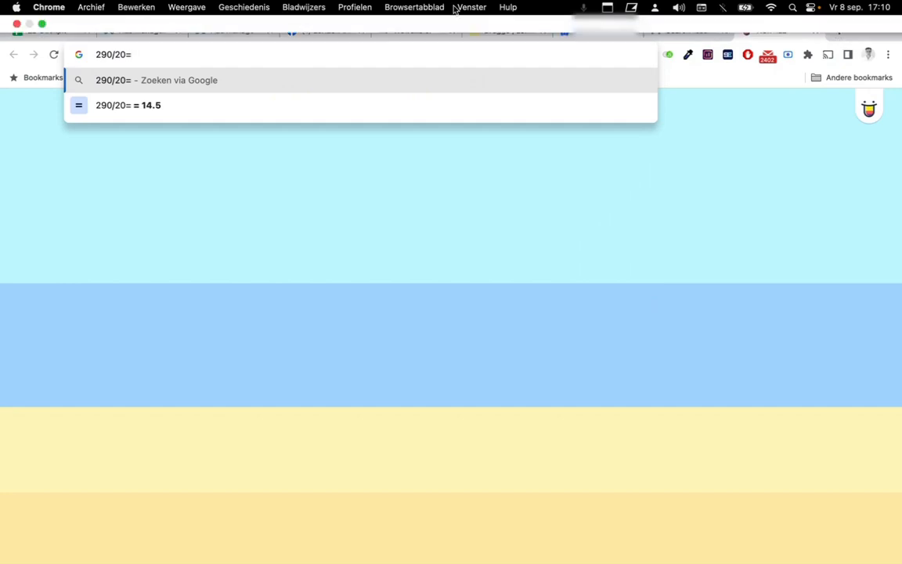
Check the LC Bruges audience in the LC Cockpit agenda and set the Cactus-people ad set's minimum age to 25 in Ads Manager.
{"action": "left_click", "coordinate": [65, 35]}
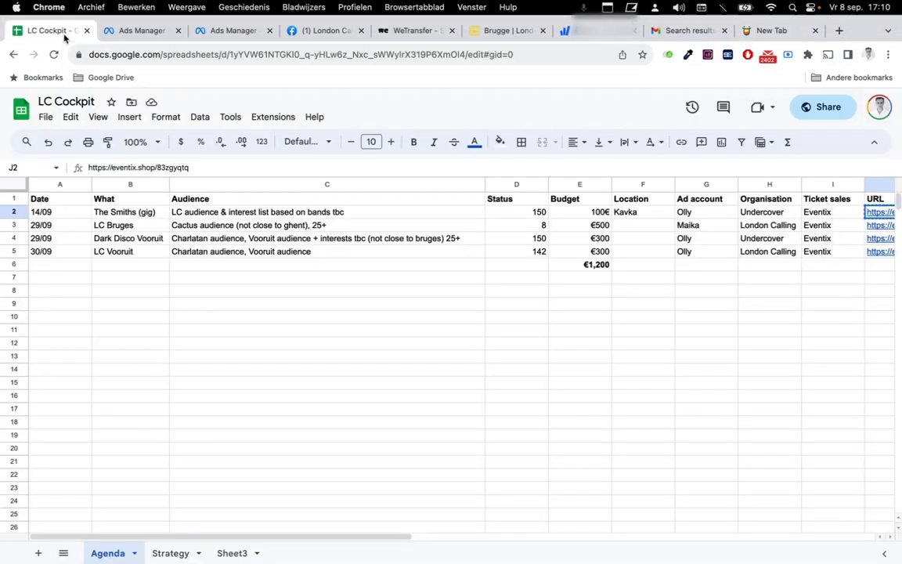
{"action": "left_click", "coordinate": [231, 31]}
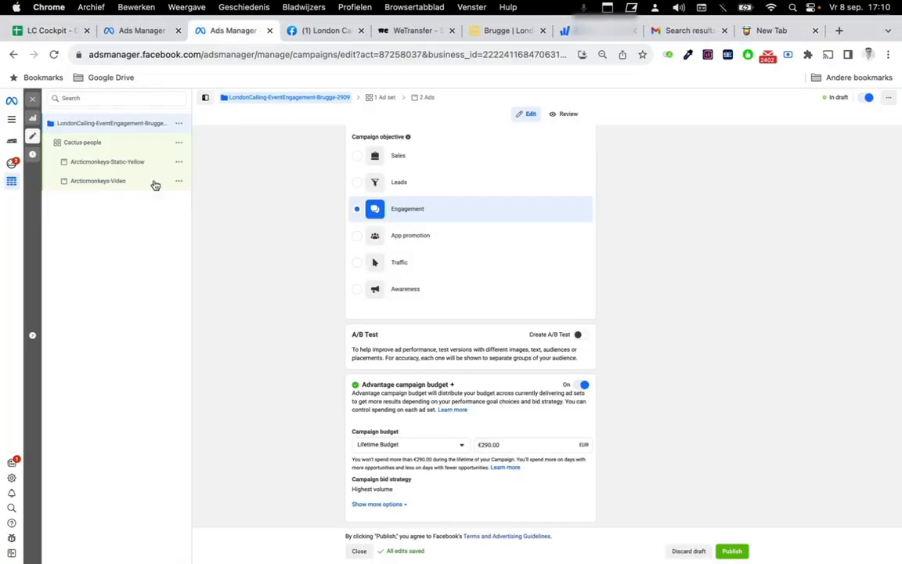
{"action": "left_click", "coordinate": [116, 142]}
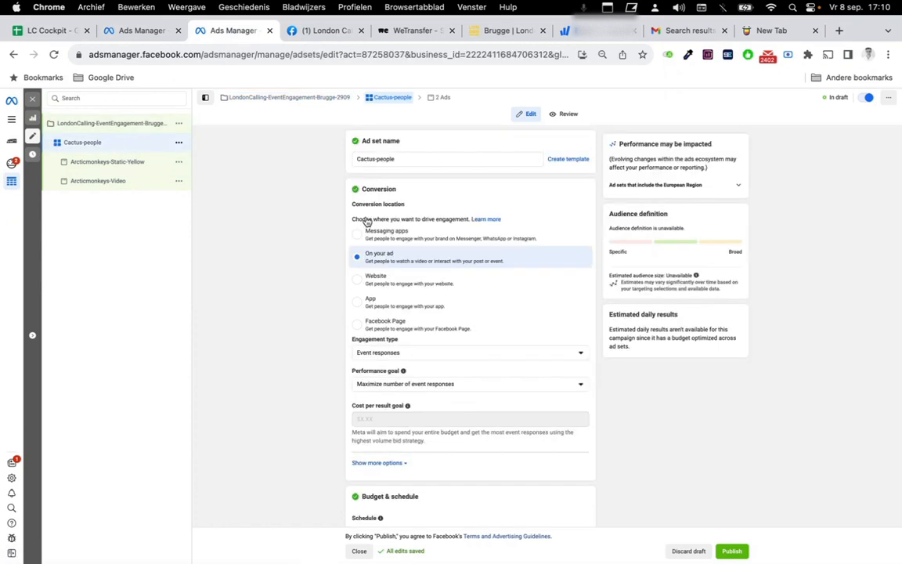
{"action": "scroll", "coordinate": [365, 221], "scroll_direction": "down", "scroll_amount": 8}
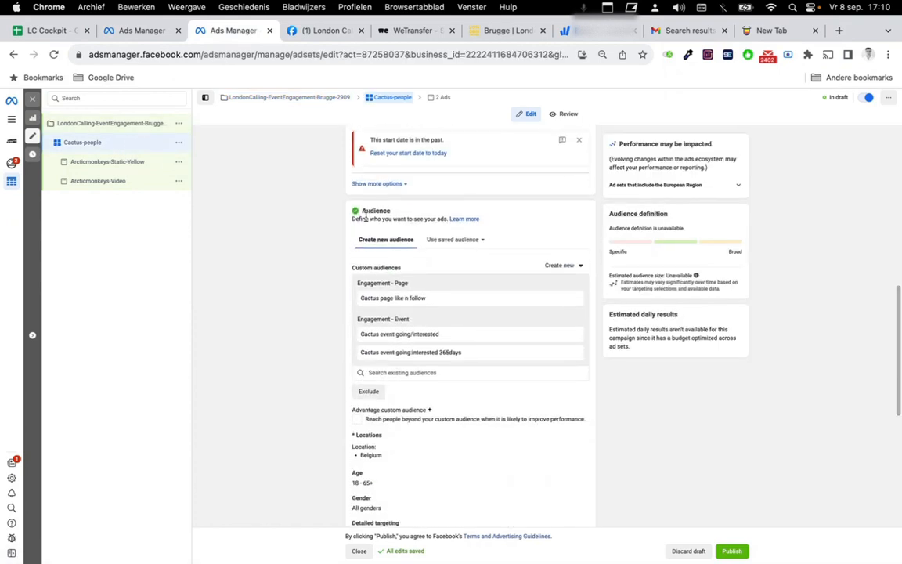
{"action": "scroll", "coordinate": [365, 216], "scroll_direction": "down", "scroll_amount": 3}
{"action": "left_click", "coordinate": [574, 331]}
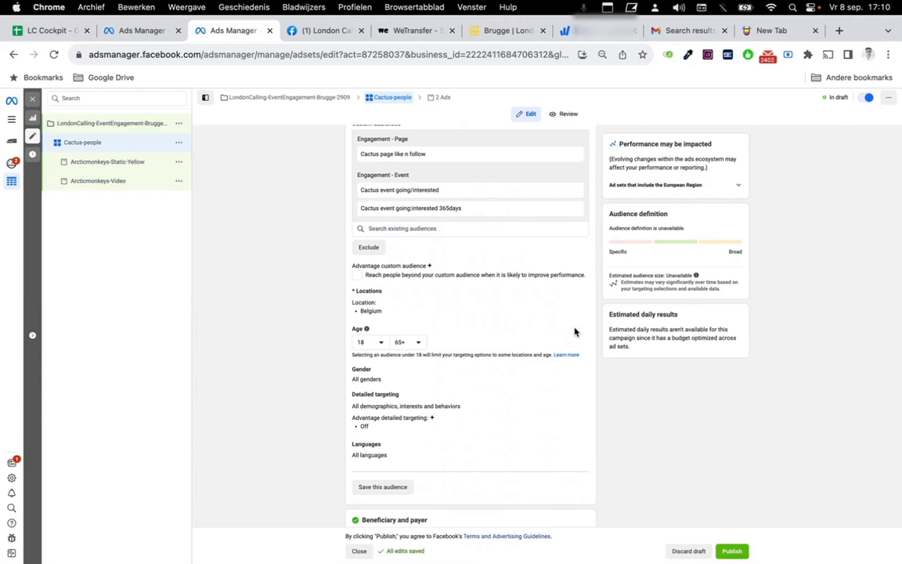
{"action": "left_click", "coordinate": [369, 342]}
{"action": "scroll", "coordinate": [384, 403], "scroll_direction": "down", "scroll_amount": 3}
{"action": "scroll", "coordinate": [384, 404], "scroll_direction": "down", "scroll_amount": 2}
{"action": "left_click", "coordinate": [388, 423]}
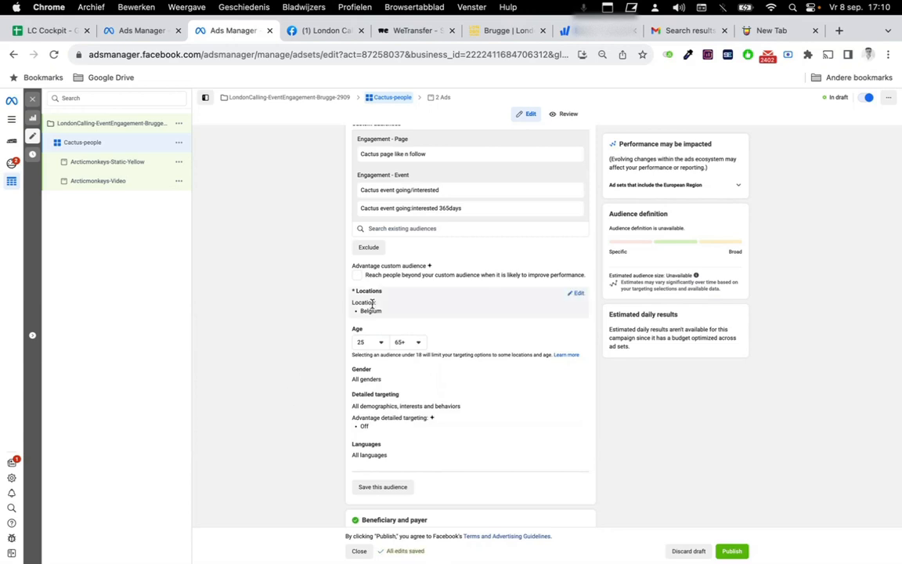
Allow the Cactus-people ad set to reach people beyond its custom audience when that is likely to improve performance.
{"action": "left_click", "coordinate": [357, 275]}
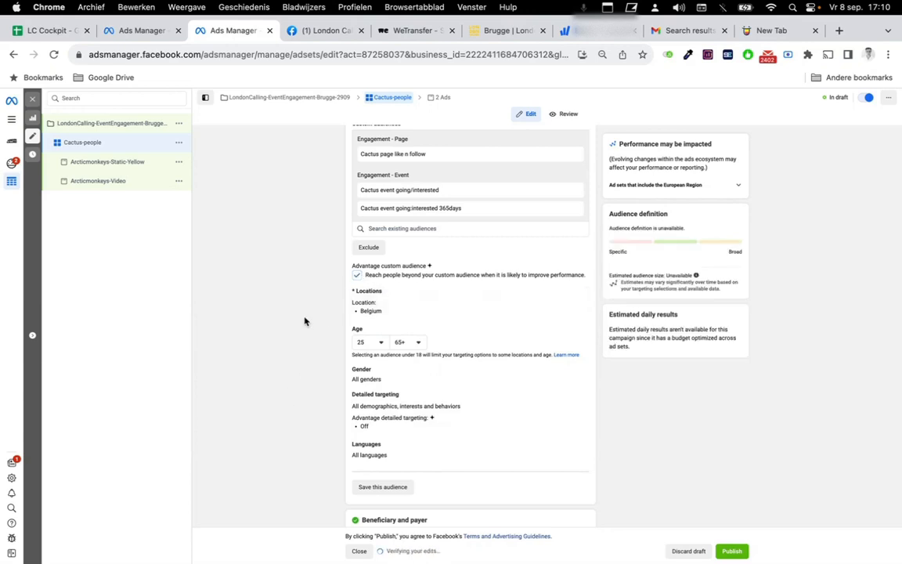
{"action": "scroll", "coordinate": [247, 366], "scroll_direction": "down", "scroll_amount": 1}
{"action": "scroll", "coordinate": [246, 366], "scroll_direction": "down", "scroll_amount": 5}
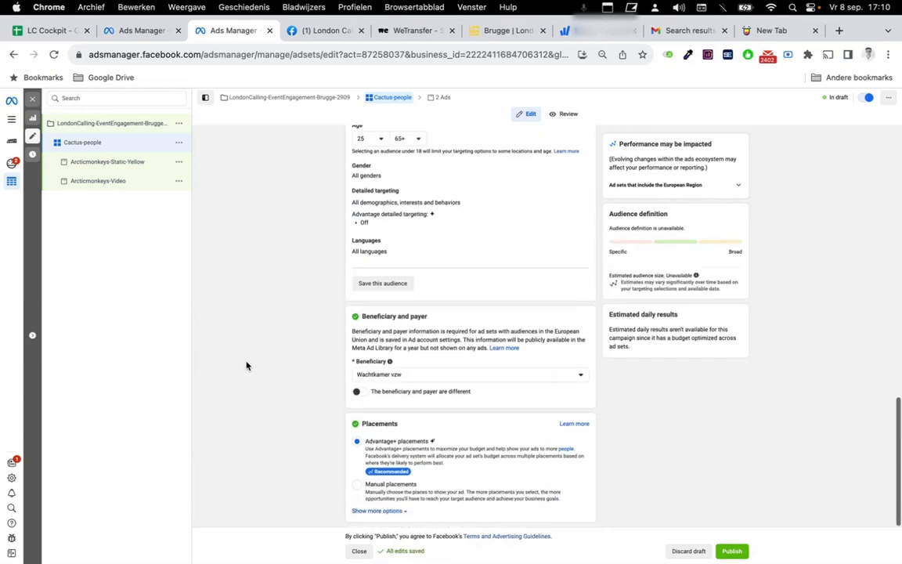
Review the Arcticmonkeys-Static-Yellow ad's destination and tracking, and the parent campaign's objective and budget.
{"action": "scroll", "coordinate": [245, 366], "scroll_direction": "up", "scroll_amount": 10}
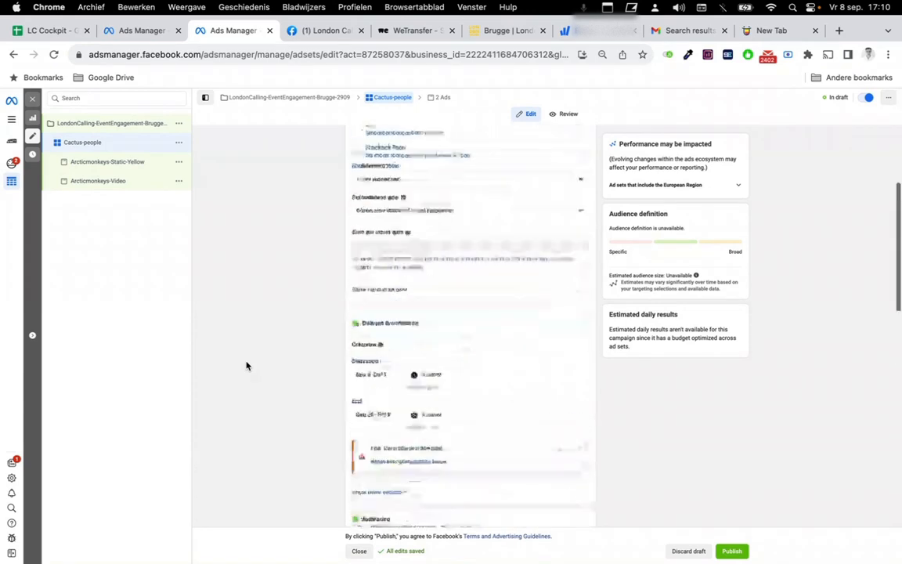
{"action": "left_click", "coordinate": [115, 123]}
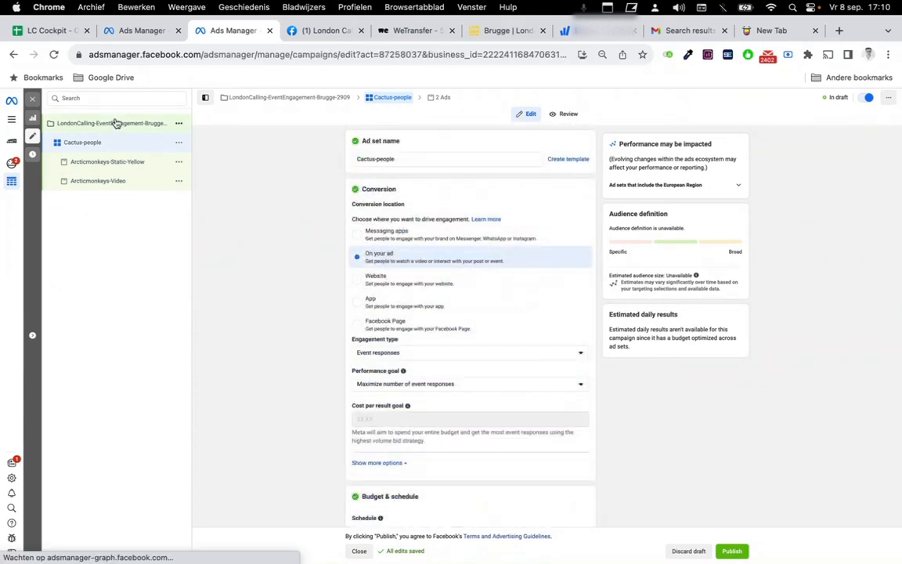
{"action": "left_click", "coordinate": [104, 163]}
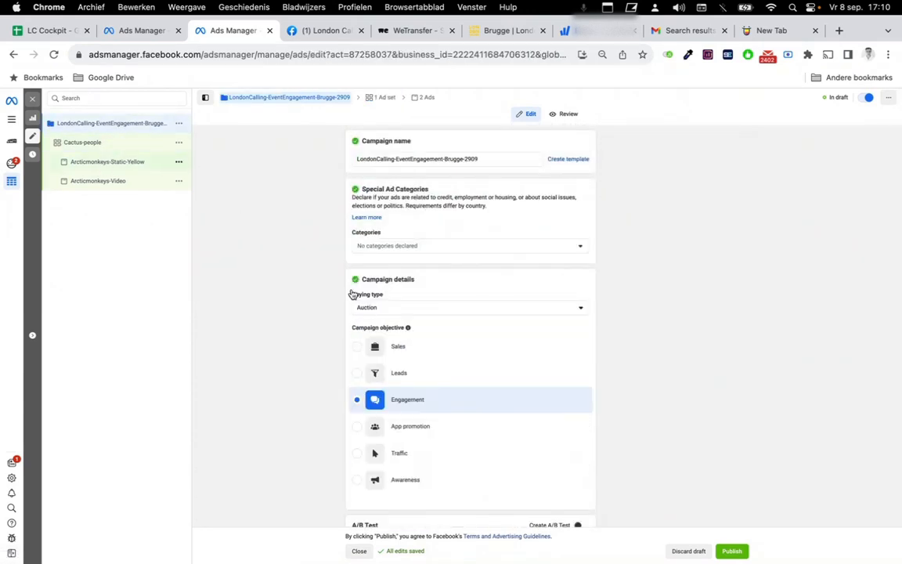
{"action": "scroll", "coordinate": [354, 298], "scroll_direction": "down", "scroll_amount": 10}
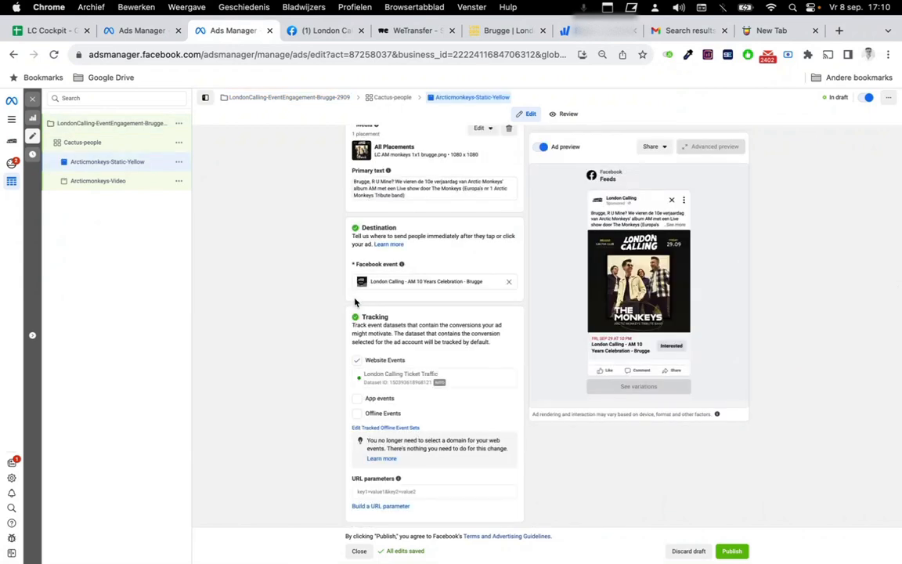
{"action": "left_click", "coordinate": [125, 126]}
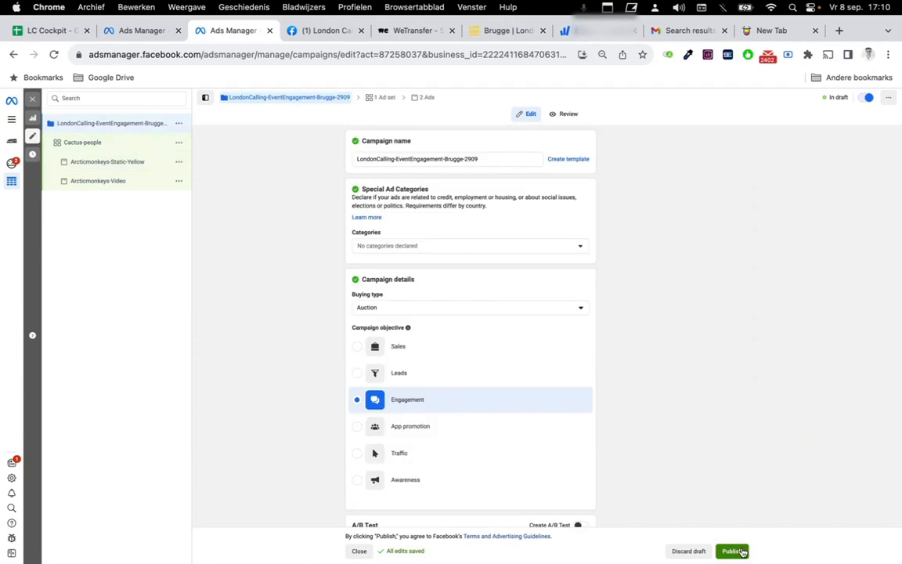
{"action": "scroll", "coordinate": [484, 374], "scroll_direction": "down", "scroll_amount": 3}
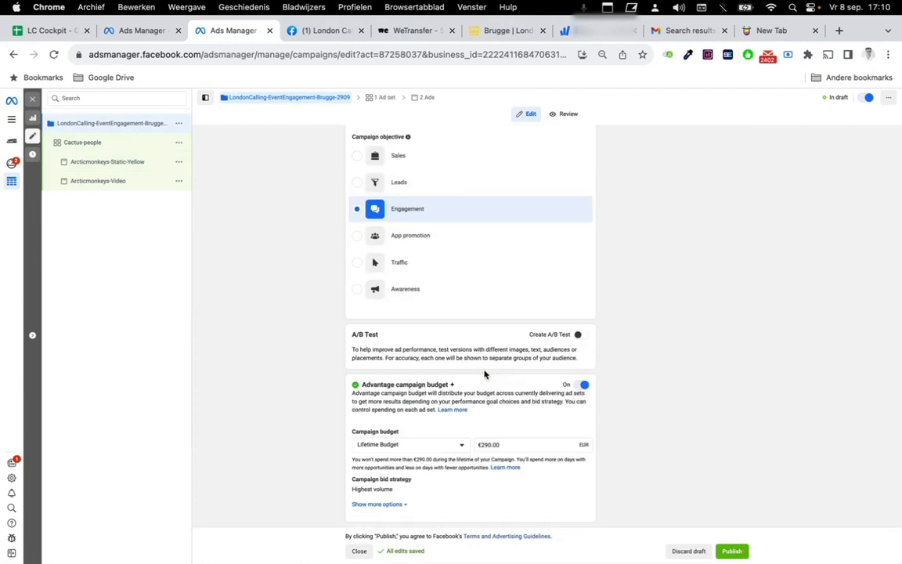
Reset the Cactus-people ad set's start date to today and publish the LondonCalling-EventEngagement-Brugge-2909 campaign.
{"action": "left_click", "coordinate": [137, 143]}
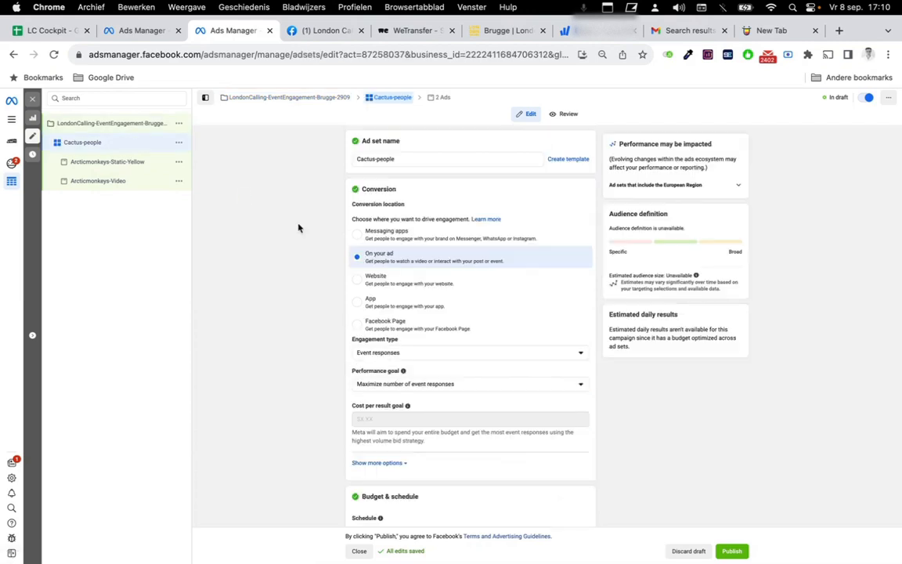
{"action": "scroll", "coordinate": [298, 228], "scroll_direction": "down", "scroll_amount": 4}
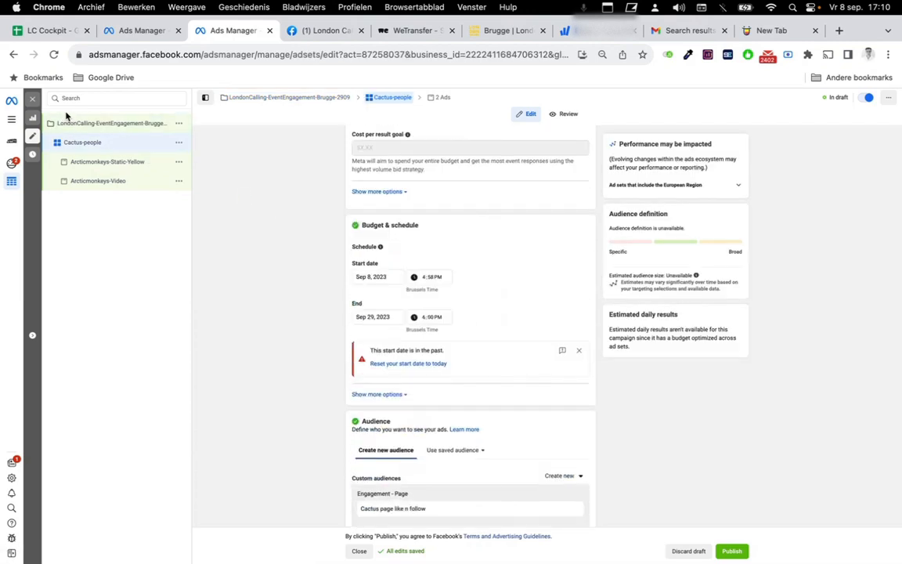
{"action": "left_click", "coordinate": [434, 364]}
{"action": "left_click", "coordinate": [93, 123]}
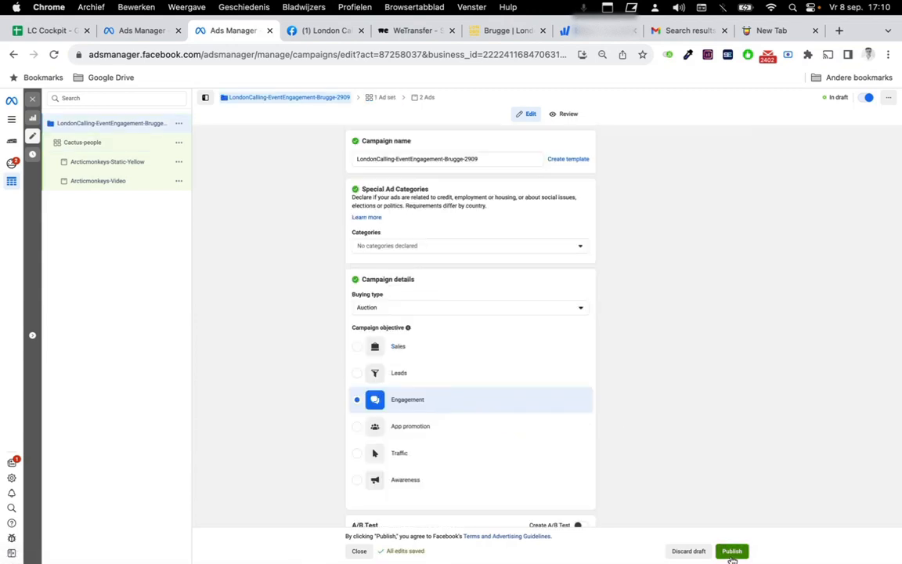
{"action": "left_click", "coordinate": [732, 552]}
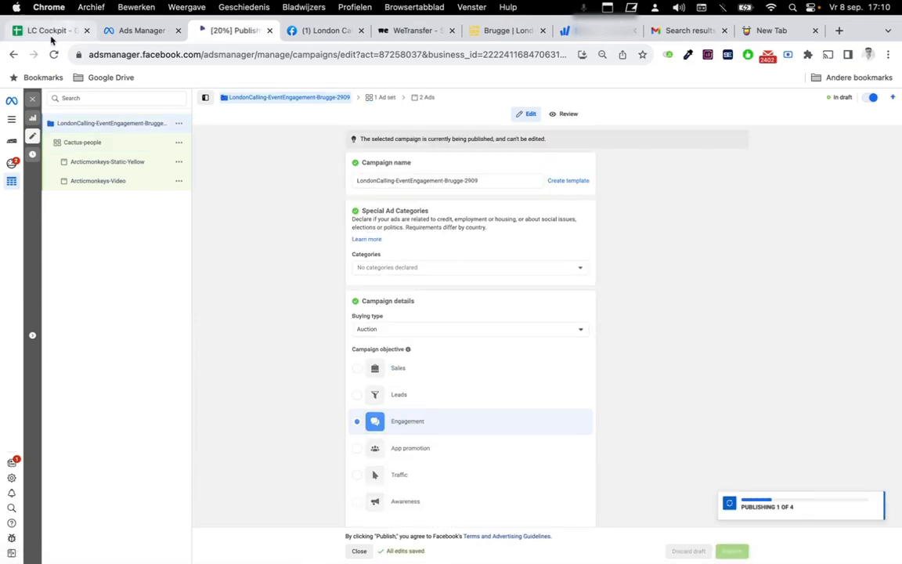
In the LC Cockpit Strategy sheet, fill The Smiths gig's post engagement and RSVP targeting cells E3:E4 with green.
{"action": "left_click", "coordinate": [52, 33]}
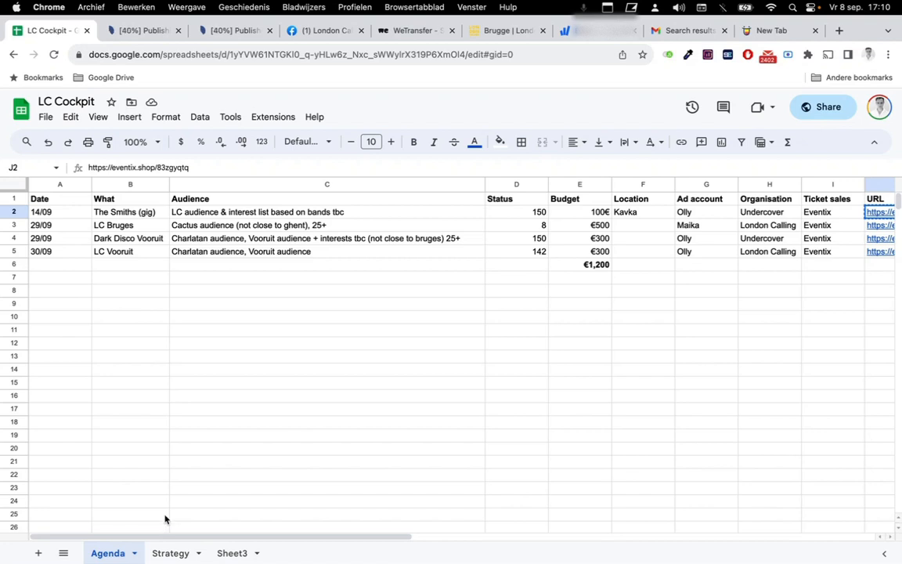
{"action": "left_click", "coordinate": [163, 554]}
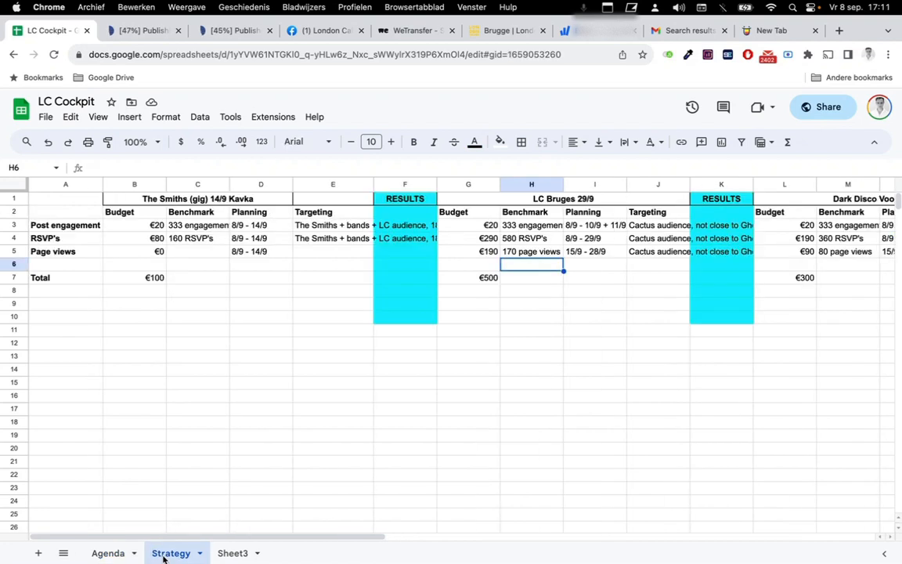
{"action": "left_click", "coordinate": [290, 345]}
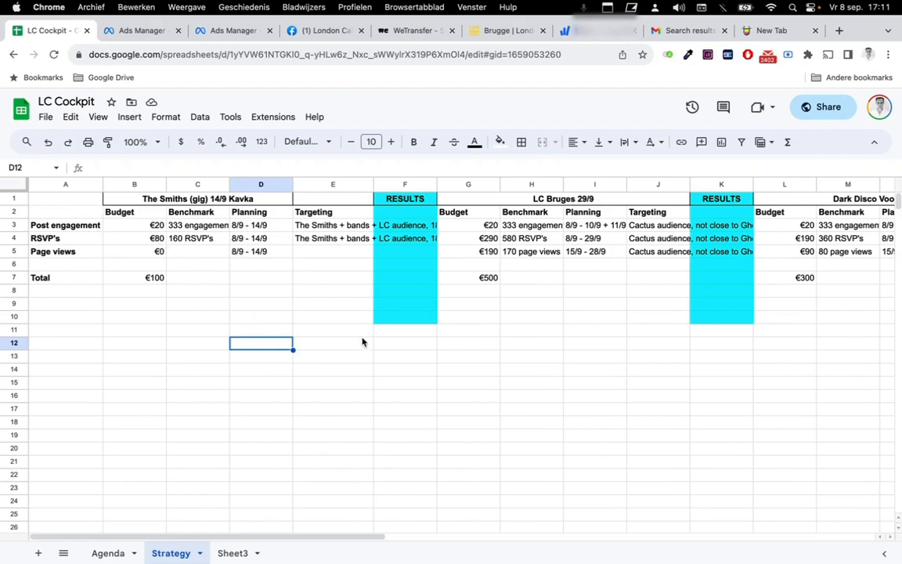
{"action": "left_click", "coordinate": [120, 226]}
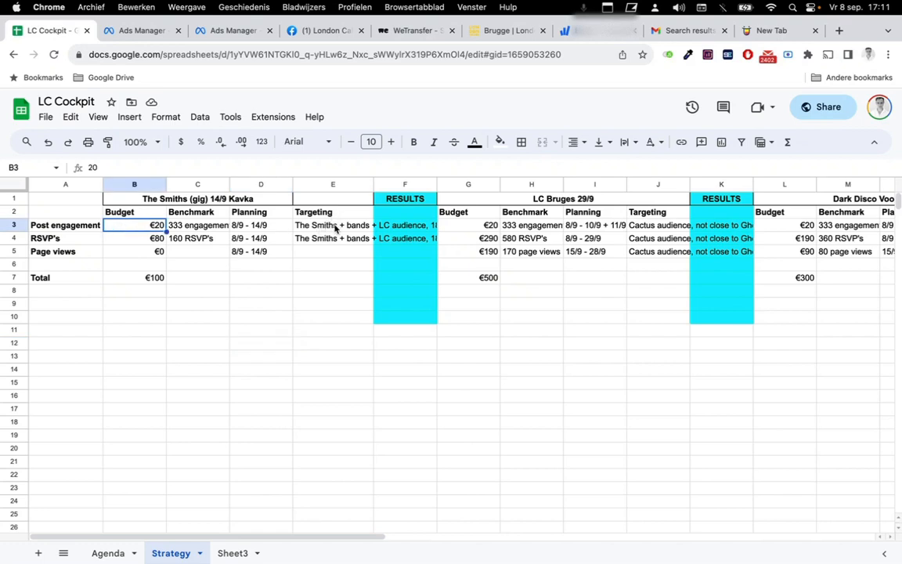
{"action": "left_click_drag", "start_coordinate": [335, 226], "coordinate": [337, 242]}
{"action": "left_click", "coordinate": [499, 141]}
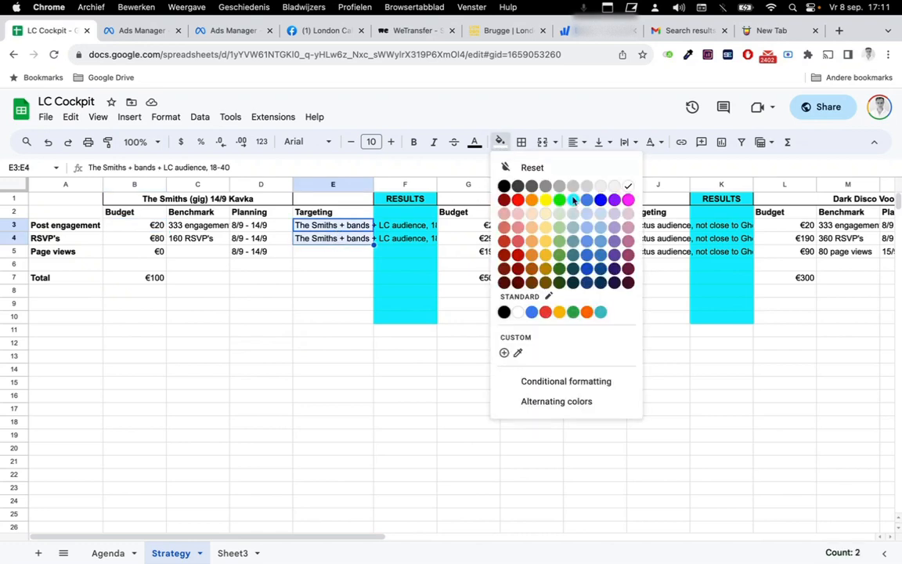
{"action": "left_click", "coordinate": [561, 201]}
{"action": "left_click", "coordinate": [531, 291]}
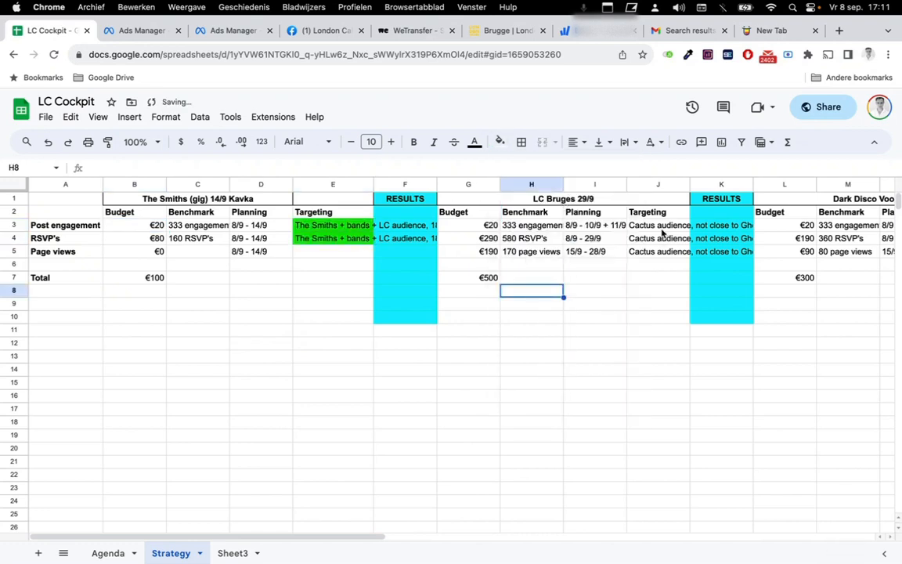
Fill the LC Bruges RSVP targeting cell J4 with the same green.
{"action": "left_click_drag", "start_coordinate": [662, 230], "coordinate": [663, 255]}
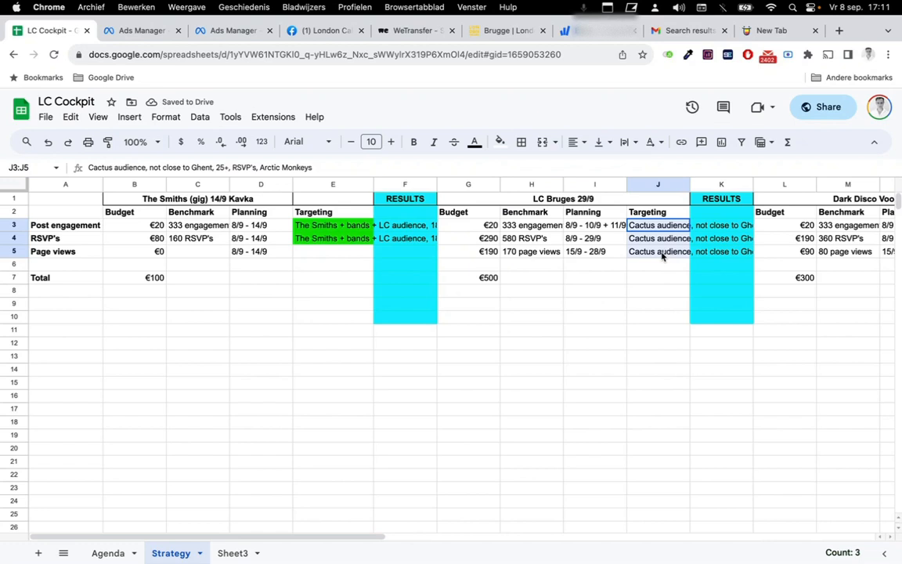
{"action": "left_click", "coordinate": [672, 238]}
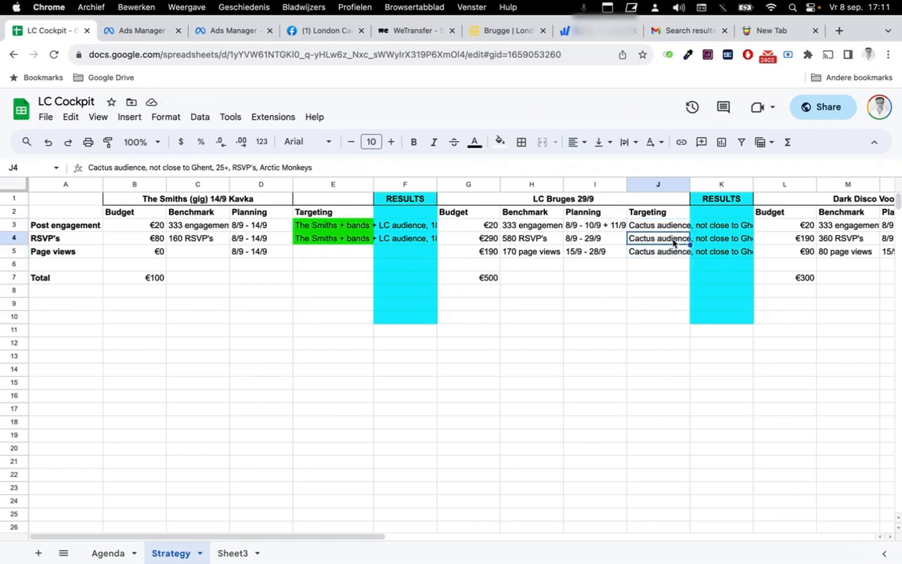
{"action": "left_click", "coordinate": [499, 142]}
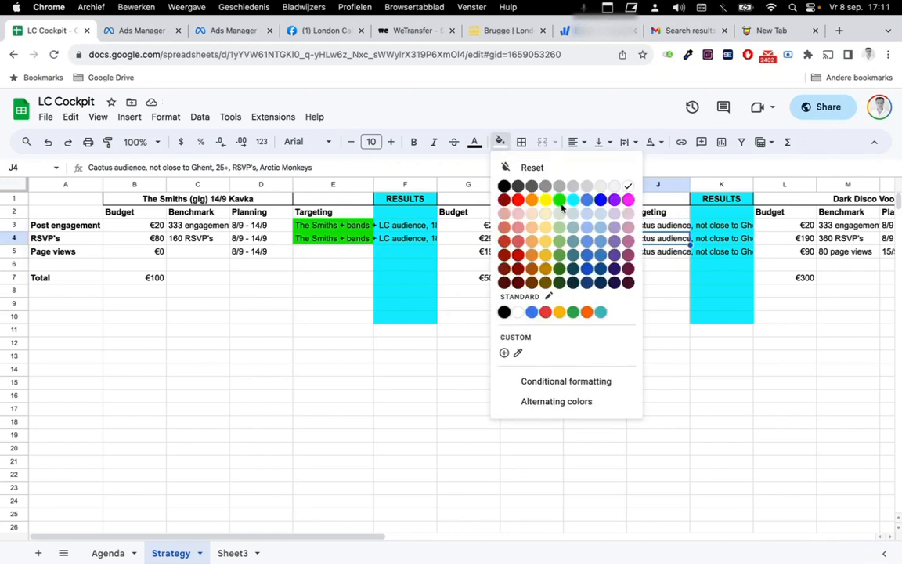
{"action": "left_click", "coordinate": [561, 201]}
{"action": "left_click", "coordinate": [636, 280]}
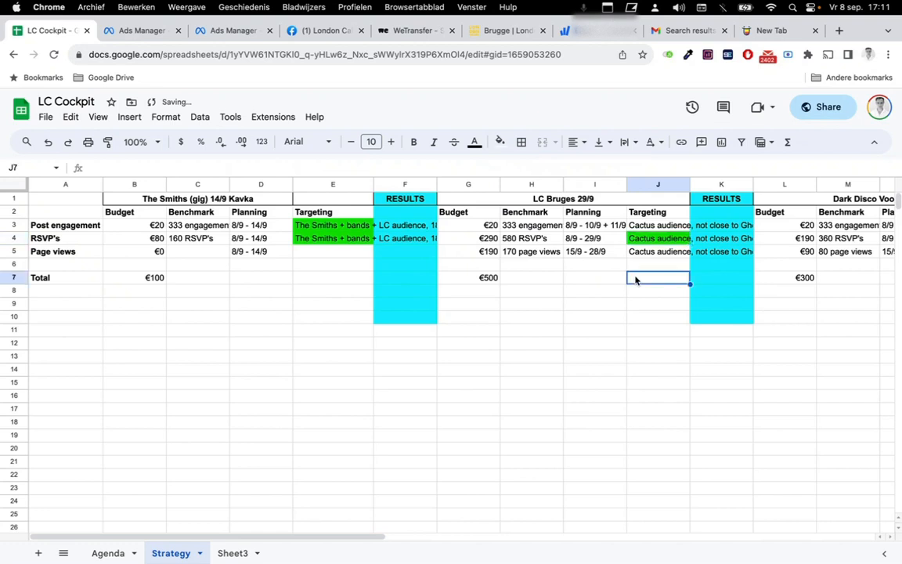
Check the LC Bruges page views targeting in J5 against the Cactus-people ad set's audience settings in Ads Manager.
{"action": "left_click", "coordinate": [648, 253]}
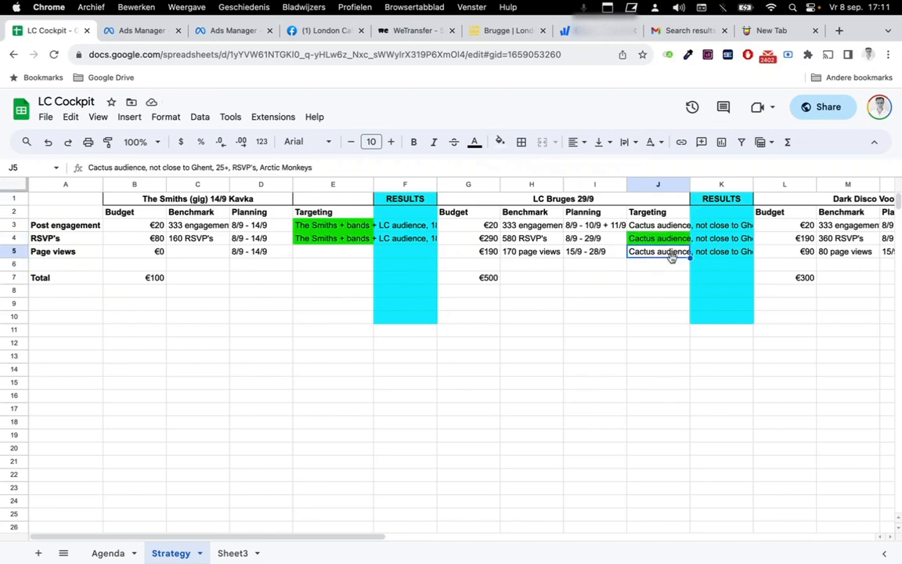
{"action": "left_click", "coordinate": [233, 31]}
{"action": "scroll", "coordinate": [407, 365], "scroll_direction": "down", "scroll_amount": 3}
{"action": "scroll", "coordinate": [406, 366], "scroll_direction": "up", "scroll_amount": 3}
{"action": "left_click", "coordinate": [107, 144]}
{"action": "scroll", "coordinate": [400, 323], "scroll_direction": "down", "scroll_amount": 10}
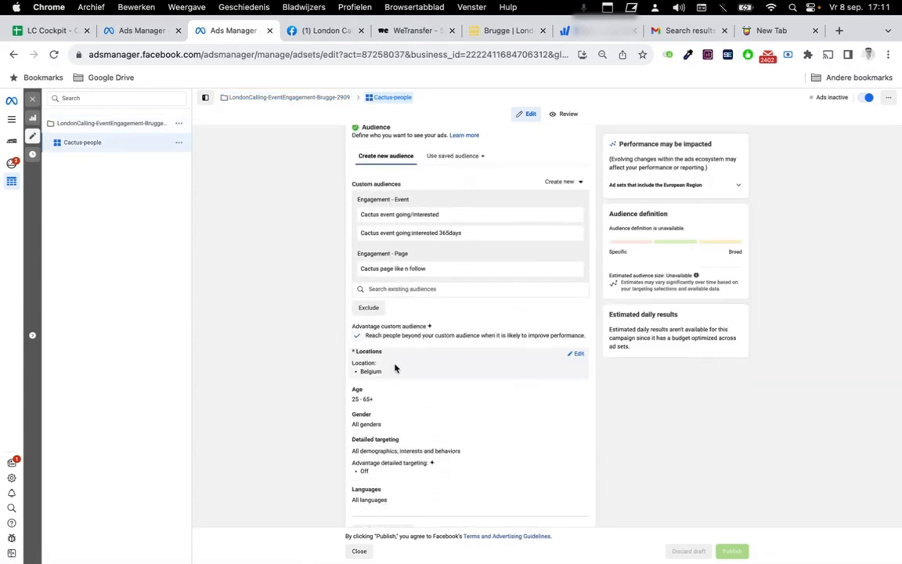
Exclude the city of Gent, Flemish Region, Belgium from the Cactus-people ad set's audience locations.
{"action": "left_click", "coordinate": [580, 356]}
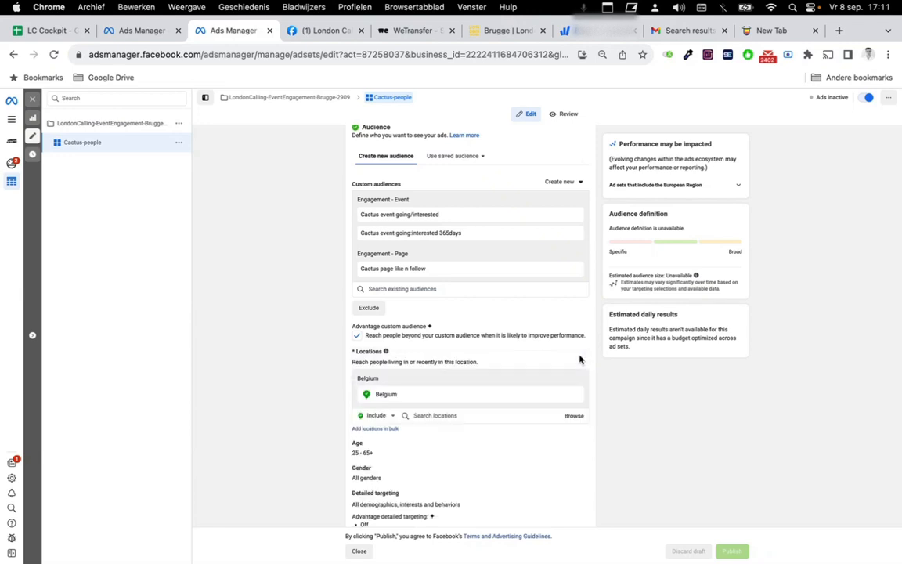
{"action": "left_click", "coordinate": [390, 416]}
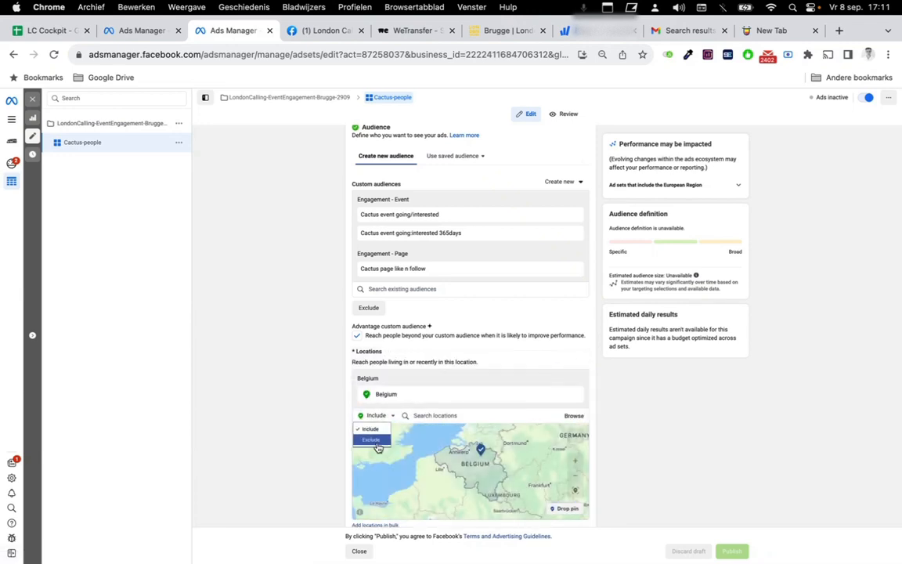
{"action": "left_click", "coordinate": [371, 439]}
{"action": "left_click", "coordinate": [429, 416]}
{"action": "type", "text": "ghe"}
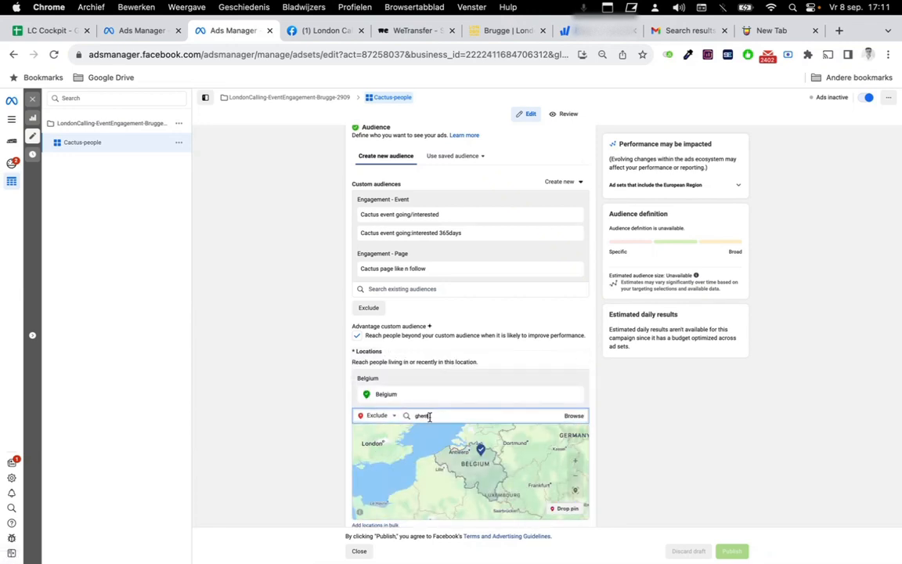
{"action": "type", "text": "nt"}
{"action": "key", "text": "BackSpace"}
{"action": "key", "text": "BackSpace"}
{"action": "key", "text": "BackSpace"}
{"action": "type", "text": "ent"}
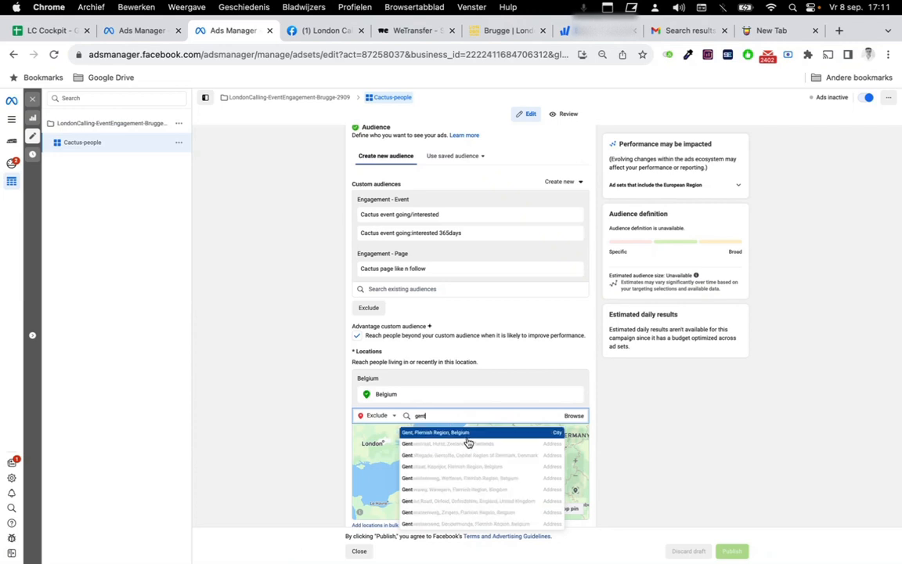
{"action": "left_click", "coordinate": [466, 433]}
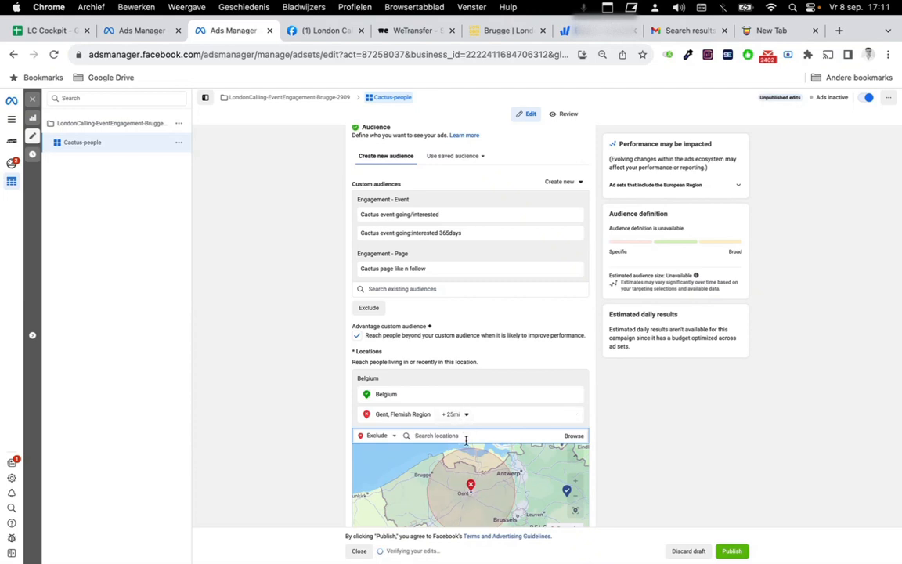
Set the excluded Gent area's radius to 13 mi, publish the Cactus-people ad set update and close its editor.
{"action": "left_click", "coordinate": [466, 414]}
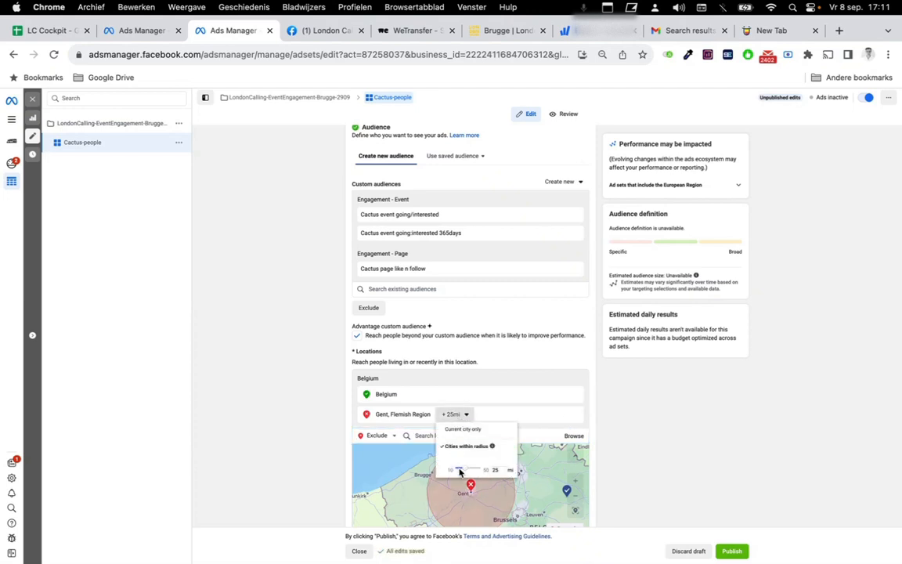
{"action": "left_click_drag", "start_coordinate": [465, 471], "coordinate": [453, 469]}
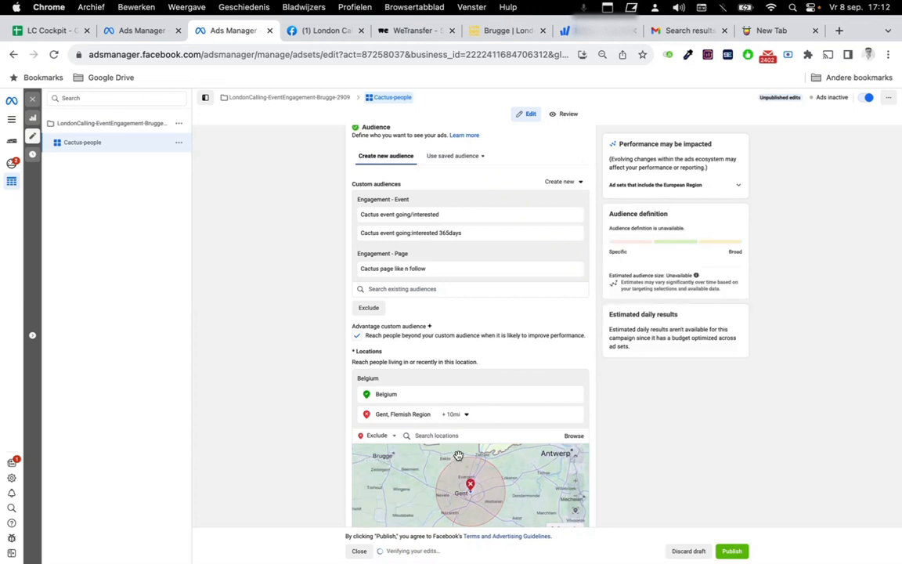
{"action": "left_click", "coordinate": [464, 416]}
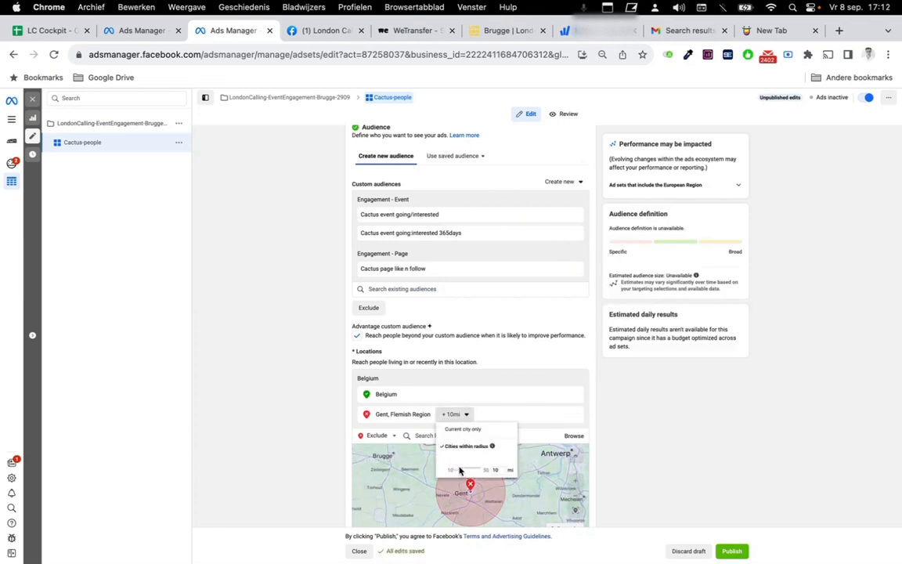
{"action": "left_click_drag", "start_coordinate": [461, 469], "coordinate": [462, 468]}
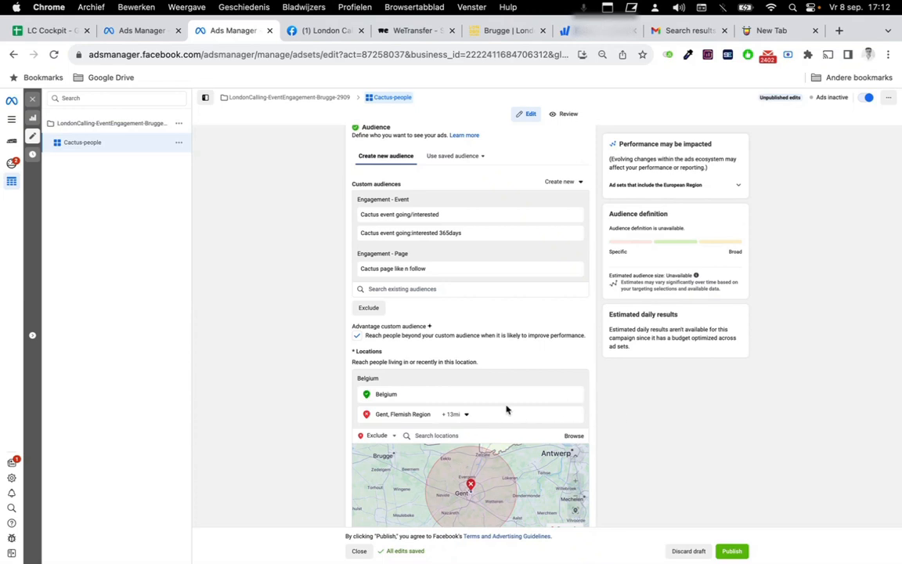
{"action": "left_click", "coordinate": [733, 551]}
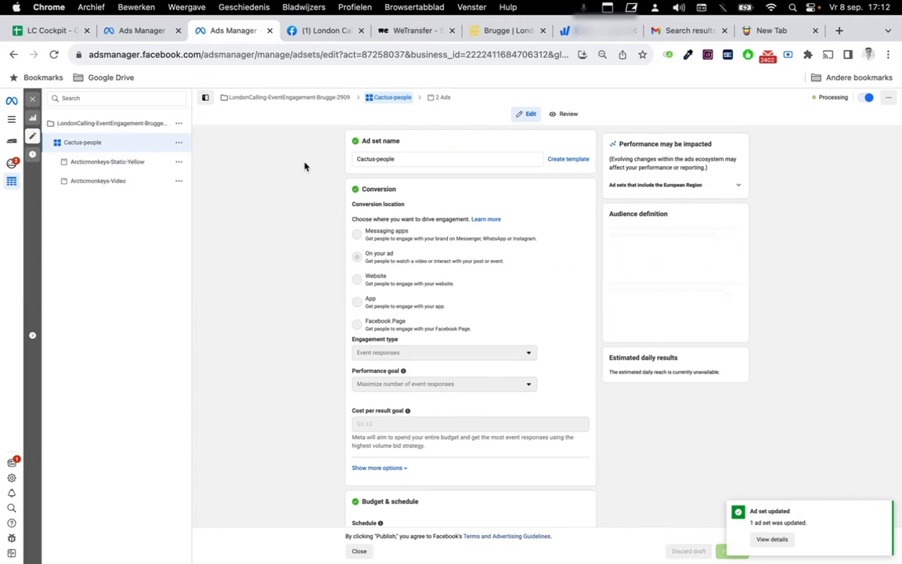
{"action": "scroll", "coordinate": [284, 188], "scroll_direction": "down", "scroll_amount": 5}
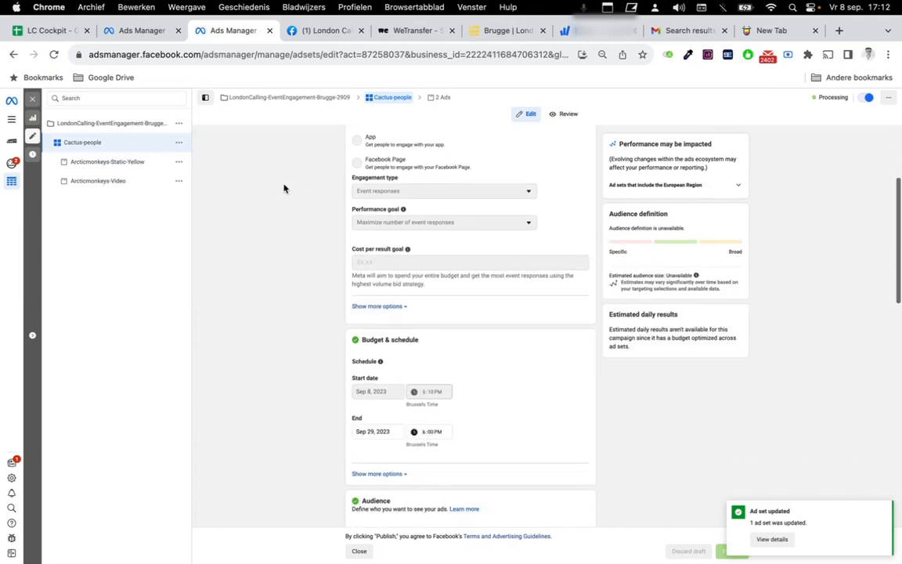
{"action": "scroll", "coordinate": [285, 188], "scroll_direction": "up", "scroll_amount": 5}
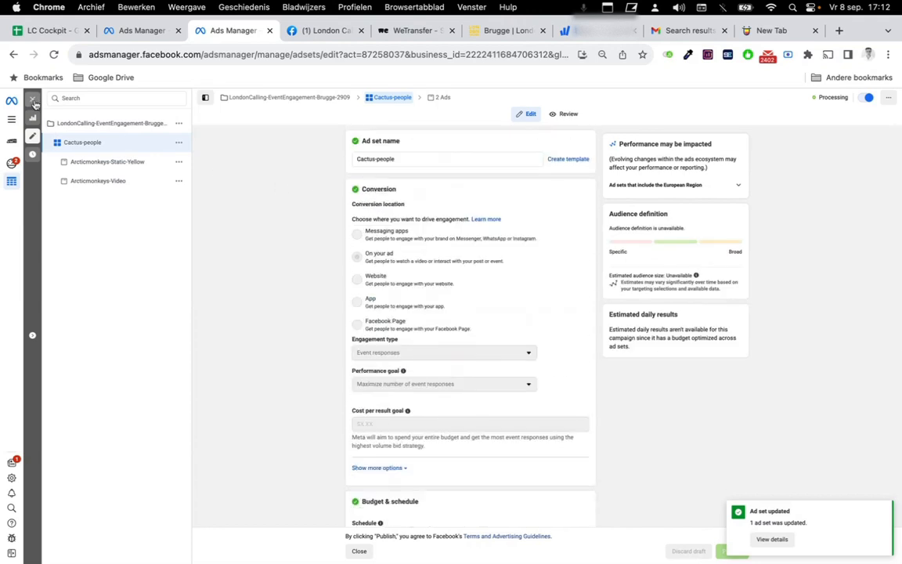
{"action": "left_click", "coordinate": [34, 103]}
Read the full LC Bruges targeting notes for page views (J5) and RSVP's (J4) in the LC Cockpit Strategy sheet.
{"action": "left_click", "coordinate": [52, 36]}
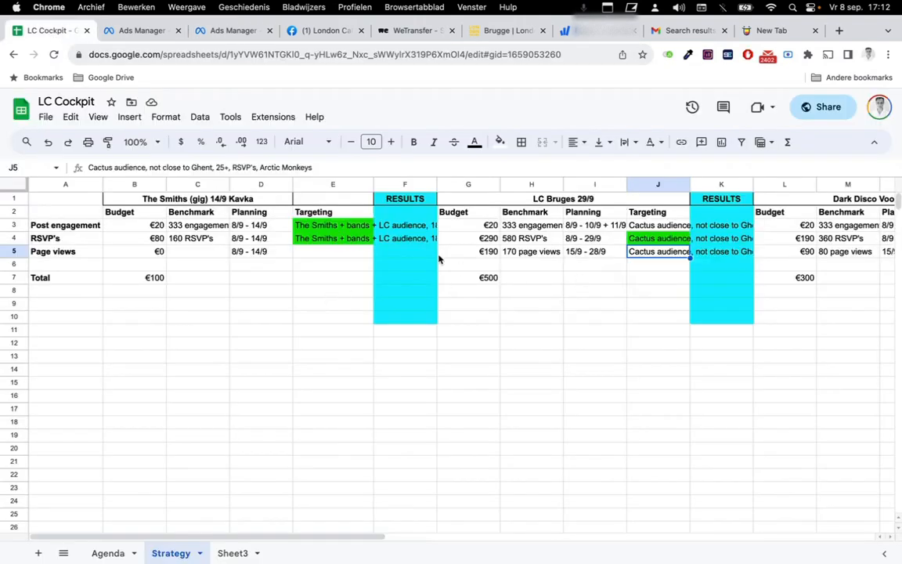
{"action": "double_click", "coordinate": [658, 252]}
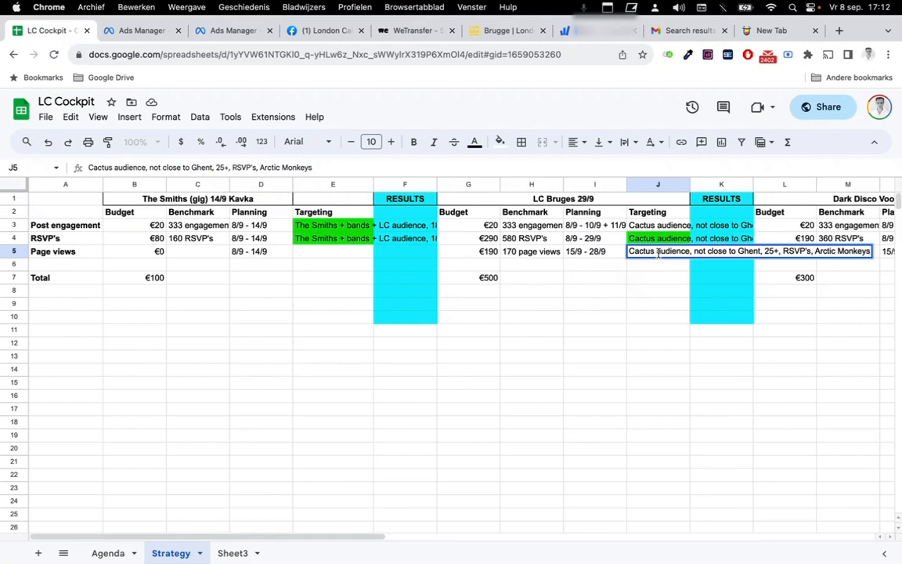
{"action": "double_click", "coordinate": [662, 238]}
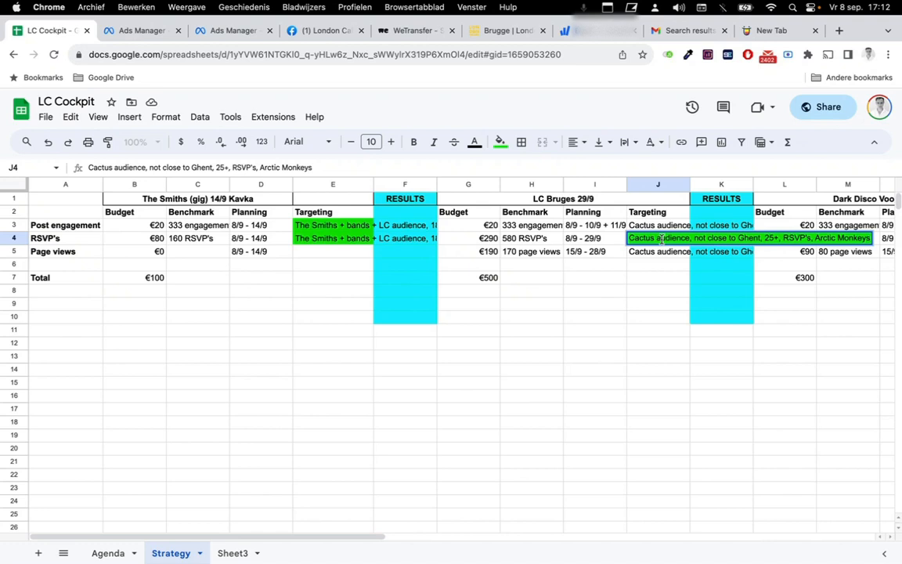
{"action": "left_click", "coordinate": [647, 279]}
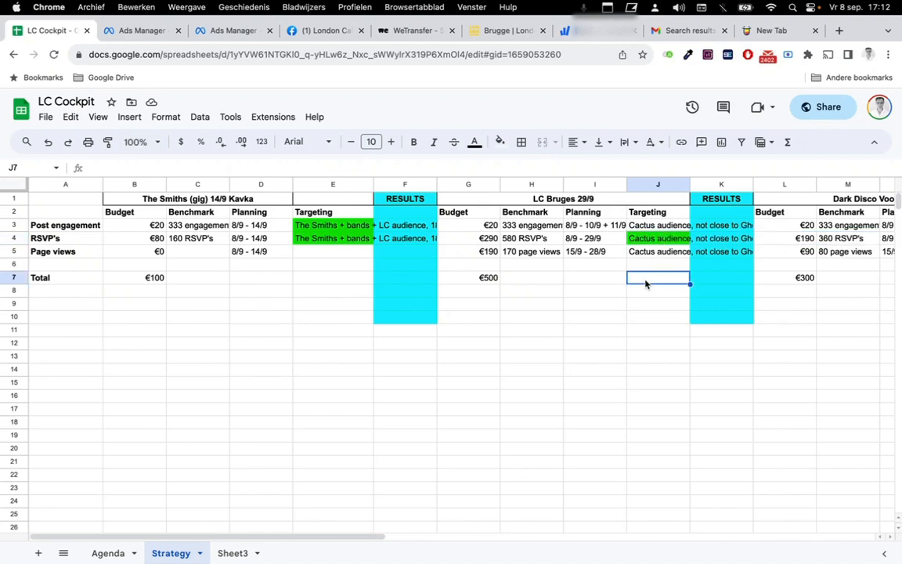
In Ads Manager, duplicate the Cactus-people ad set once within the original campaign, showing existing reactions, comments and shares on new ads.
{"action": "left_click", "coordinate": [297, 30]}
{"action": "left_click", "coordinate": [226, 30]}
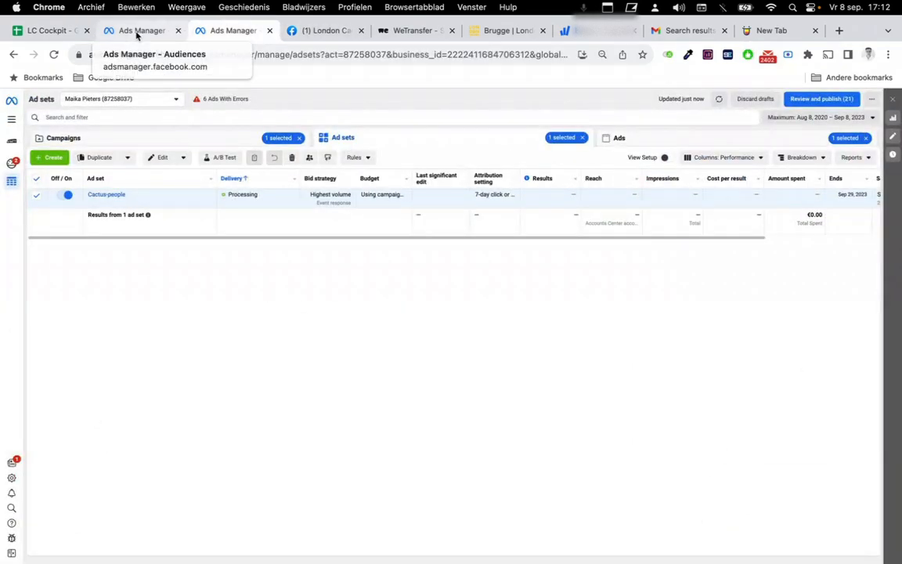
{"action": "left_click", "coordinate": [101, 158]}
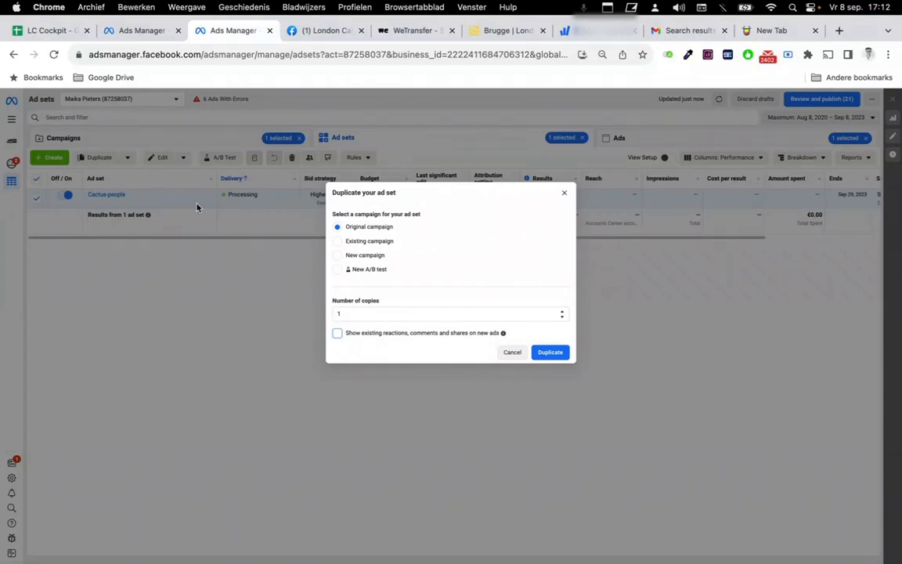
{"action": "left_click", "coordinate": [337, 333]}
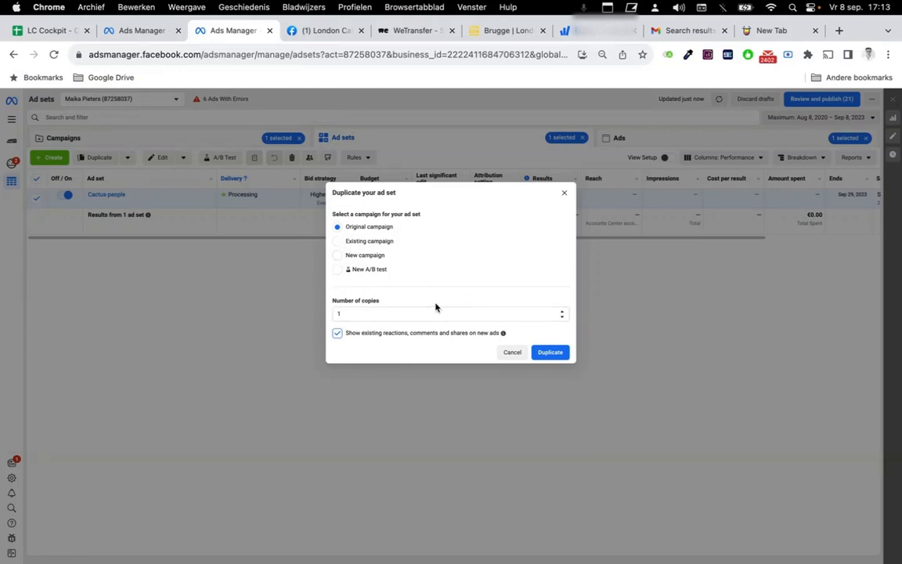
{"action": "left_click", "coordinate": [552, 352]}
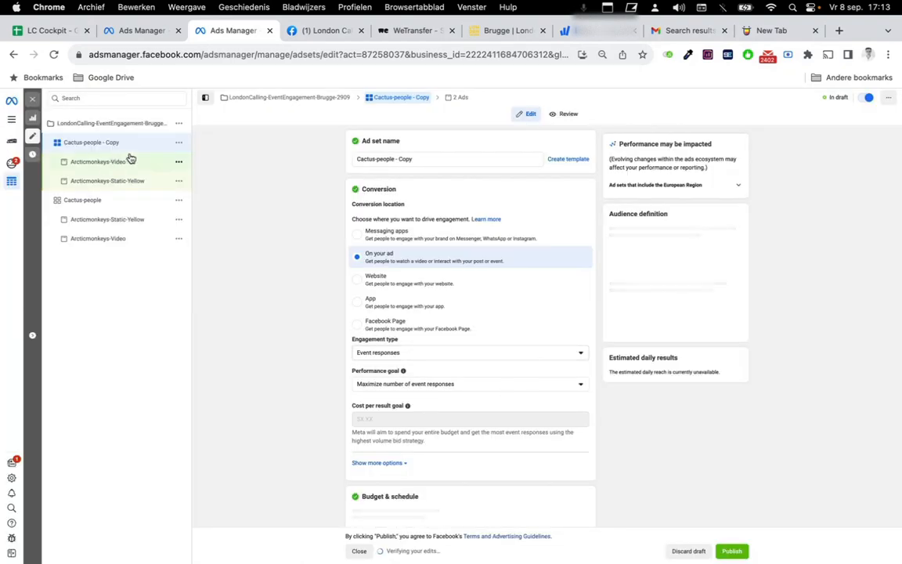
Rename the duplicated ad set as Interests-Bands-Arcticmonkeys.
{"action": "triple_click", "coordinate": [408, 161]}
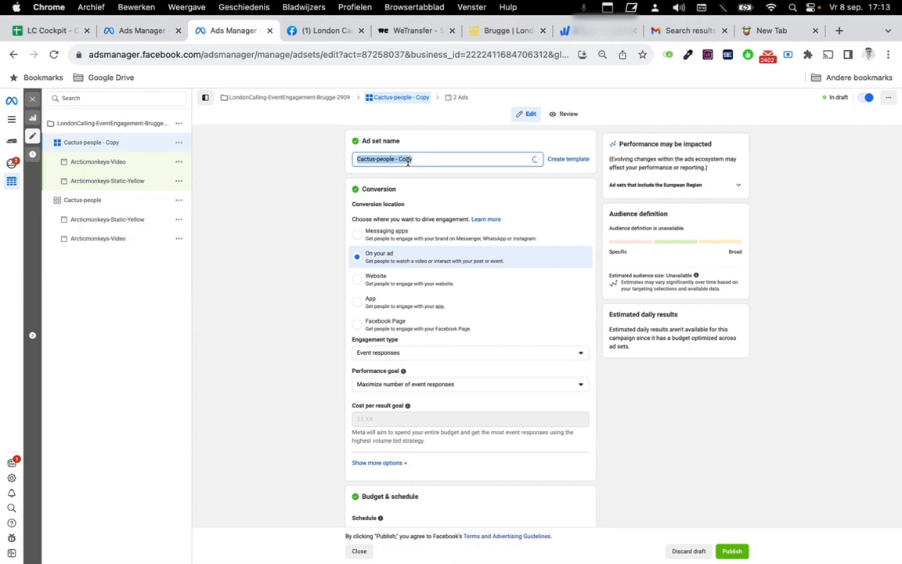
{"action": "type", "text": "Interests-Bands-Arc"}
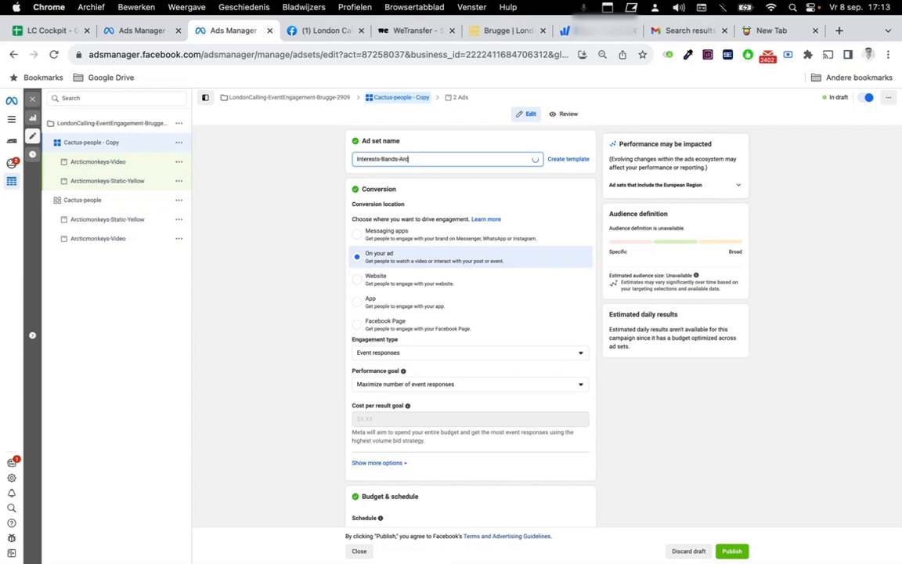
{"action": "type", "text": "ticmonkeys"}
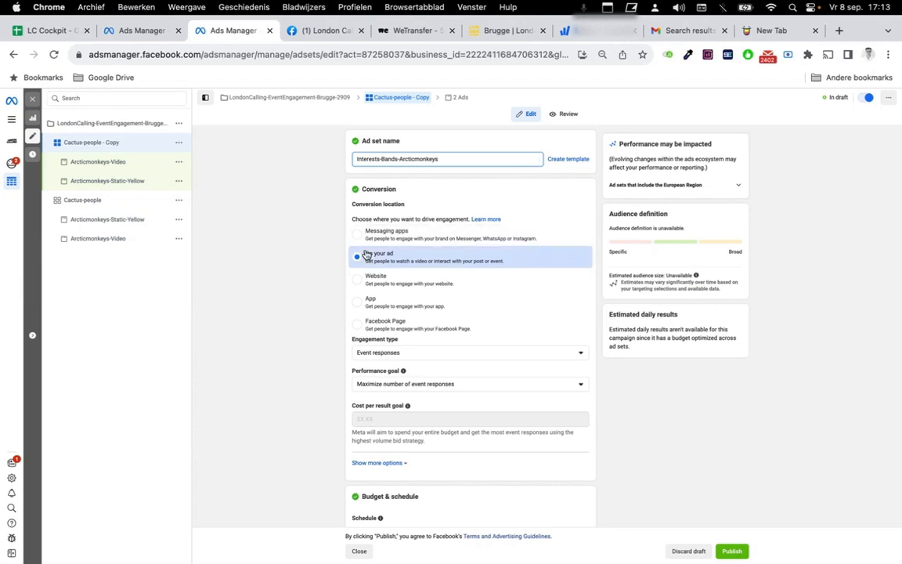
Turn off Advantage custom audience for the original Cactus-people ad set and publish the change.
{"action": "scroll", "coordinate": [366, 259], "scroll_direction": "down", "scroll_amount": 3}
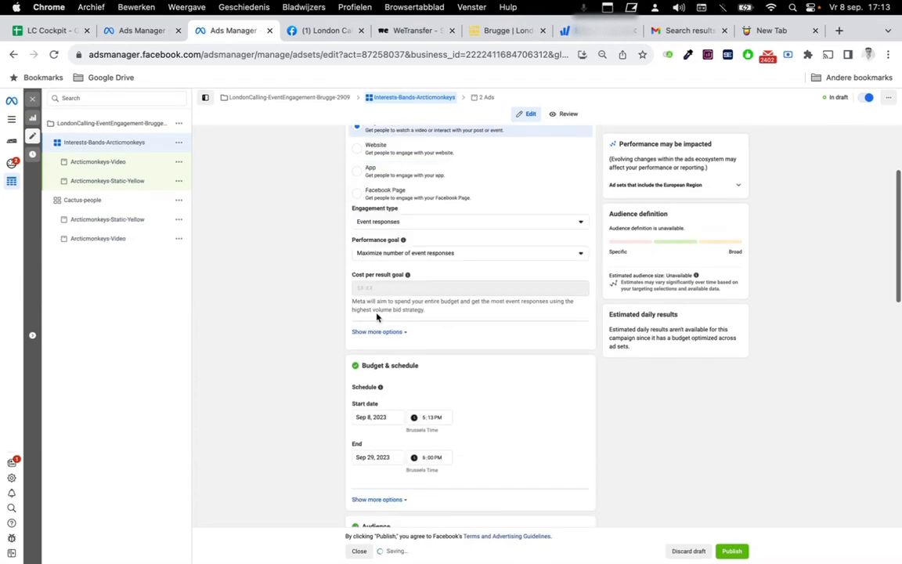
{"action": "scroll", "coordinate": [376, 316], "scroll_direction": "down", "scroll_amount": 3}
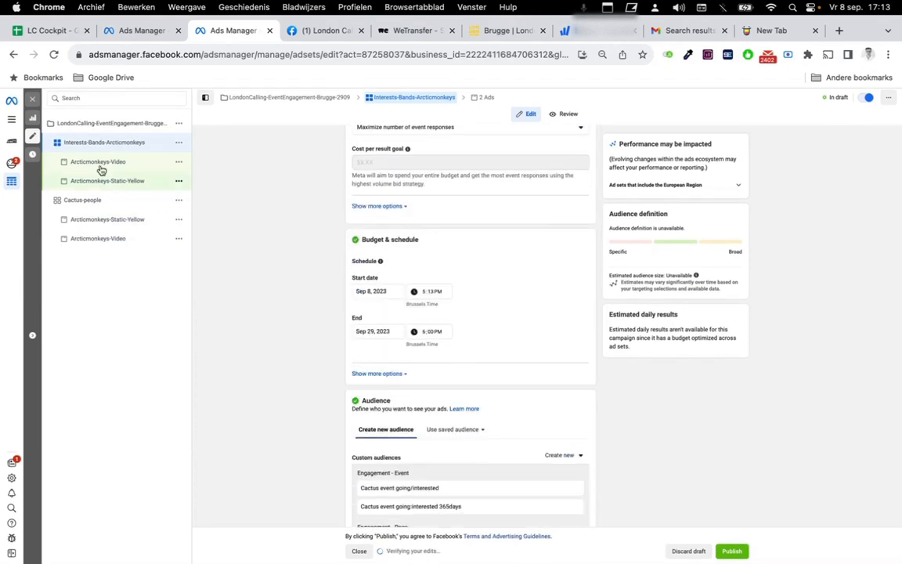
{"action": "left_click", "coordinate": [105, 202]}
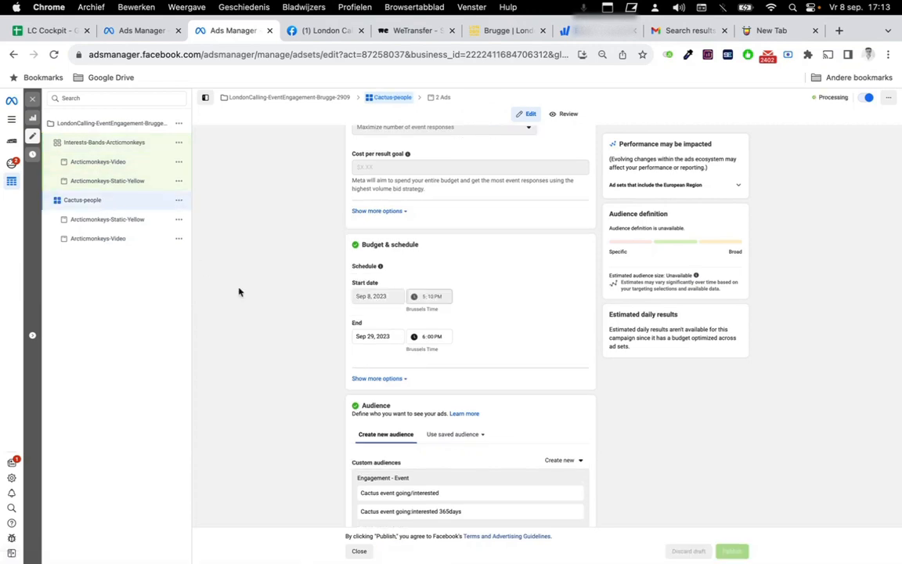
{"action": "scroll", "coordinate": [260, 307], "scroll_direction": "down", "scroll_amount": 10}
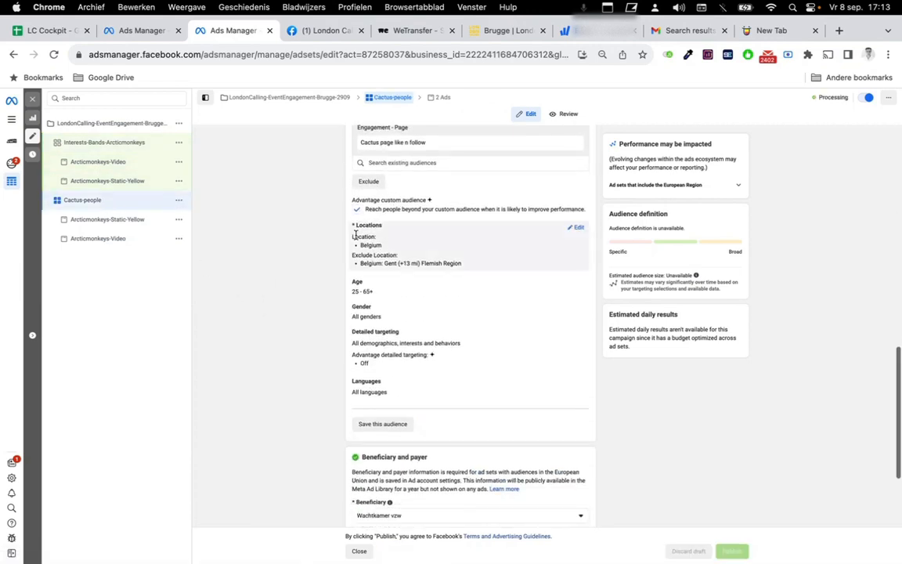
{"action": "left_click", "coordinate": [358, 211]}
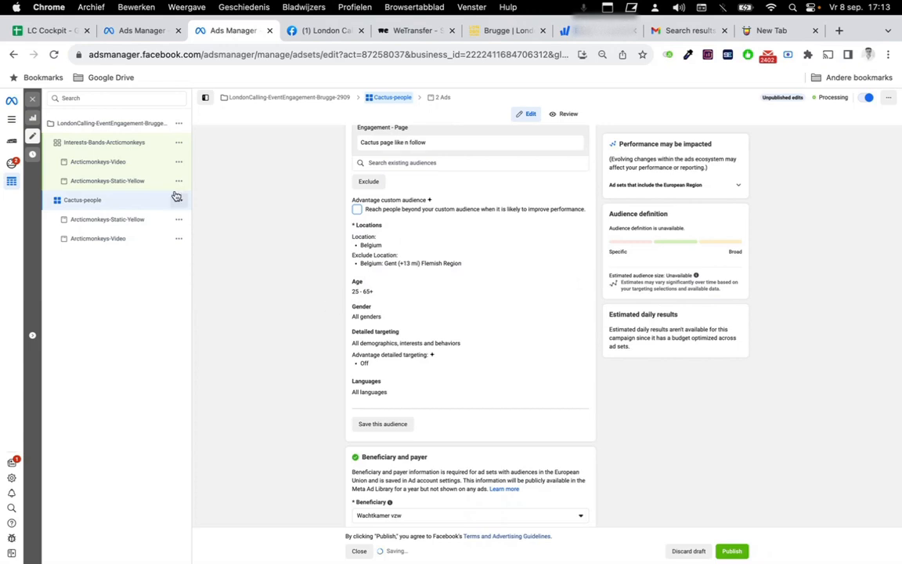
{"action": "left_click", "coordinate": [734, 550]}
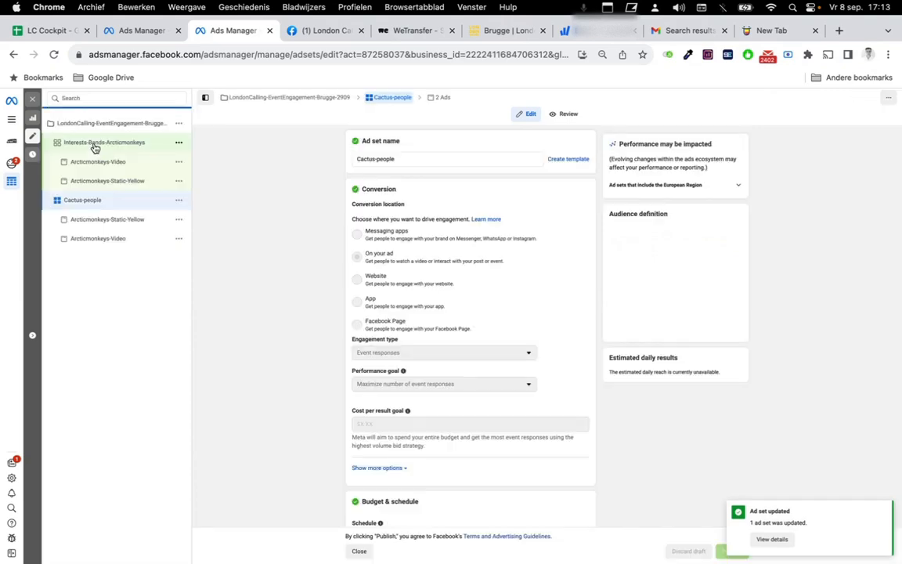
Remove the two Cactus event audiences and the Cactus page audience from the Interests-Bands-Arcticmonkeys ad set's custom audiences.
{"action": "left_click", "coordinate": [95, 145]}
{"action": "scroll", "coordinate": [310, 286], "scroll_direction": "down", "scroll_amount": 1}
{"action": "scroll", "coordinate": [310, 286], "scroll_direction": "down", "scroll_amount": 5}
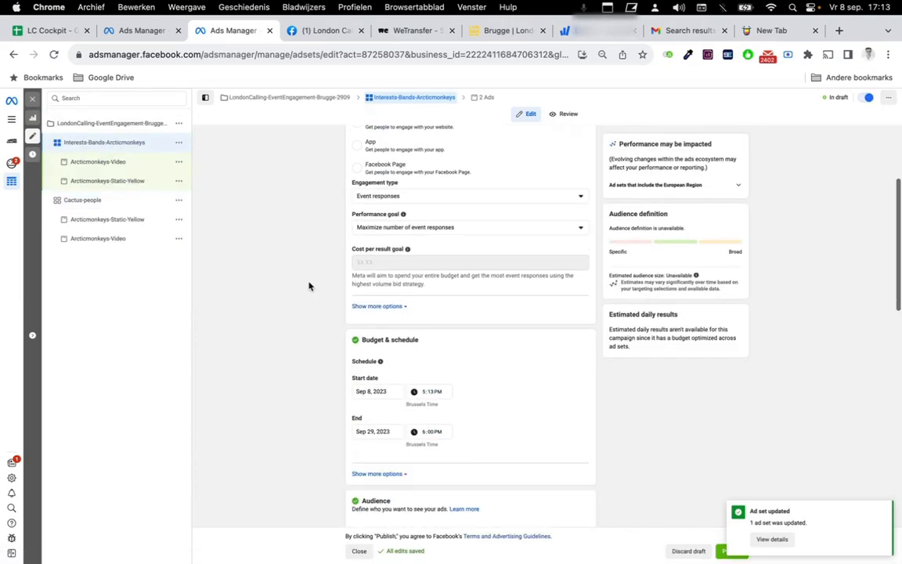
{"action": "scroll", "coordinate": [321, 325], "scroll_direction": "down", "scroll_amount": 5}
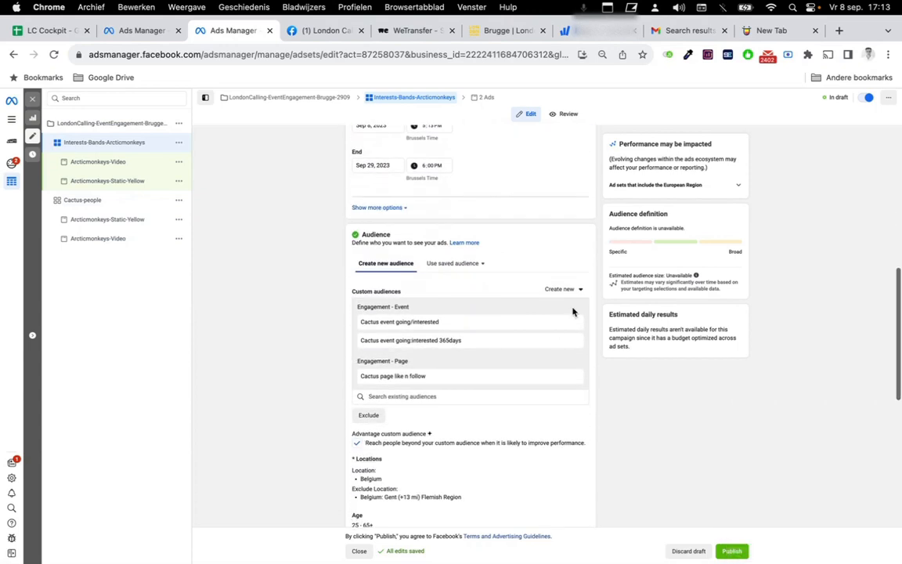
{"action": "left_click", "coordinate": [575, 324]}
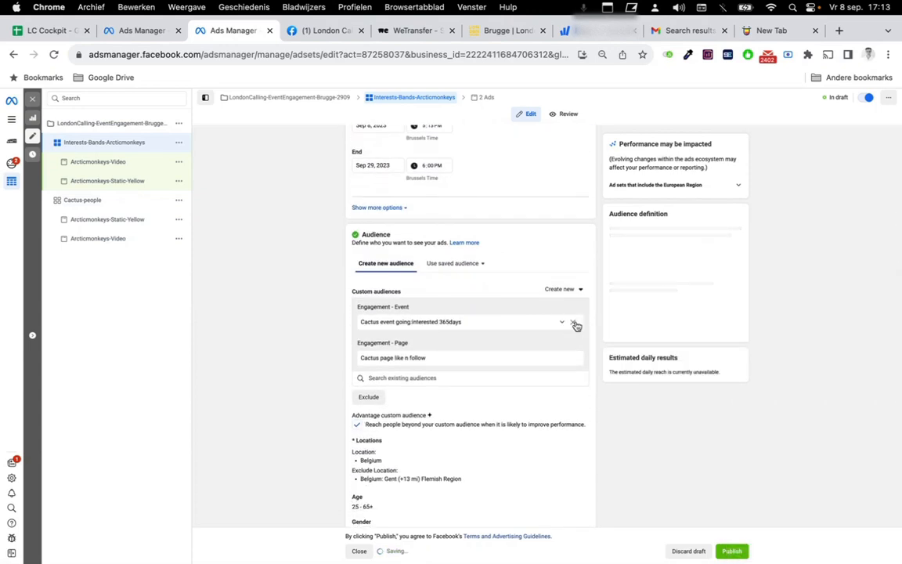
{"action": "left_click", "coordinate": [576, 323]}
{"action": "left_click", "coordinate": [576, 324]}
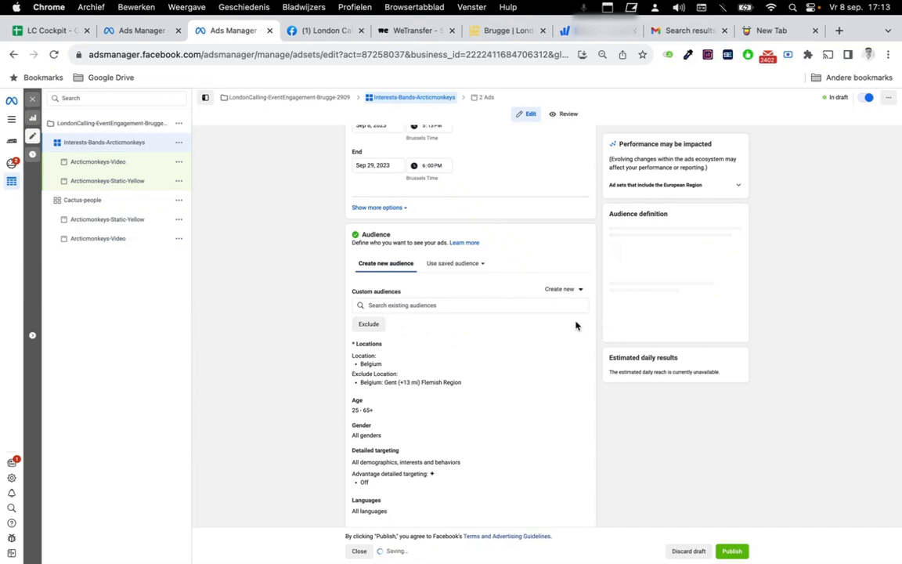
Add the Arctic Monkeys (band) interest to the detailed targeting of the Interests-Bands-Arcticmonkeys ad set.
{"action": "scroll", "coordinate": [486, 328], "scroll_direction": "down", "scroll_amount": 1}
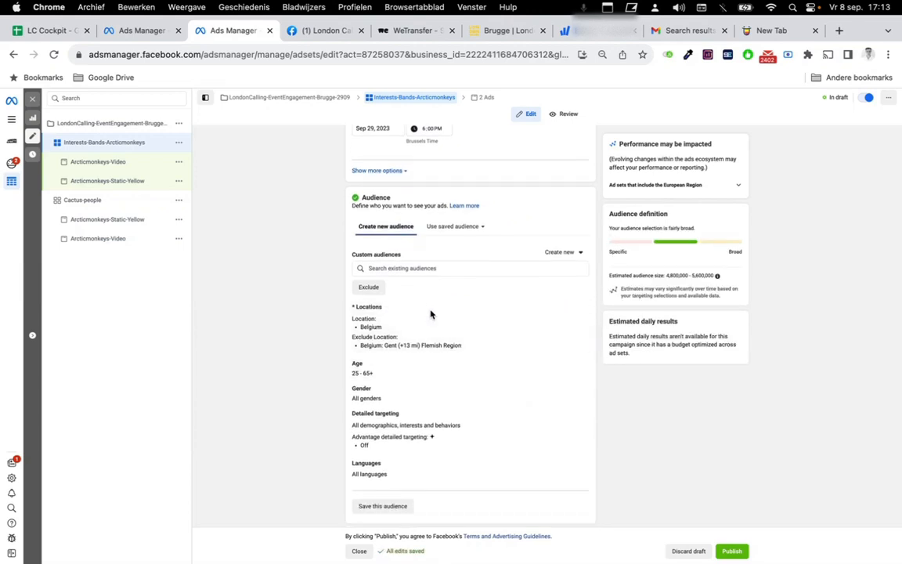
{"action": "left_click", "coordinate": [575, 416]}
{"action": "type", "text": "arctic monkeys"}
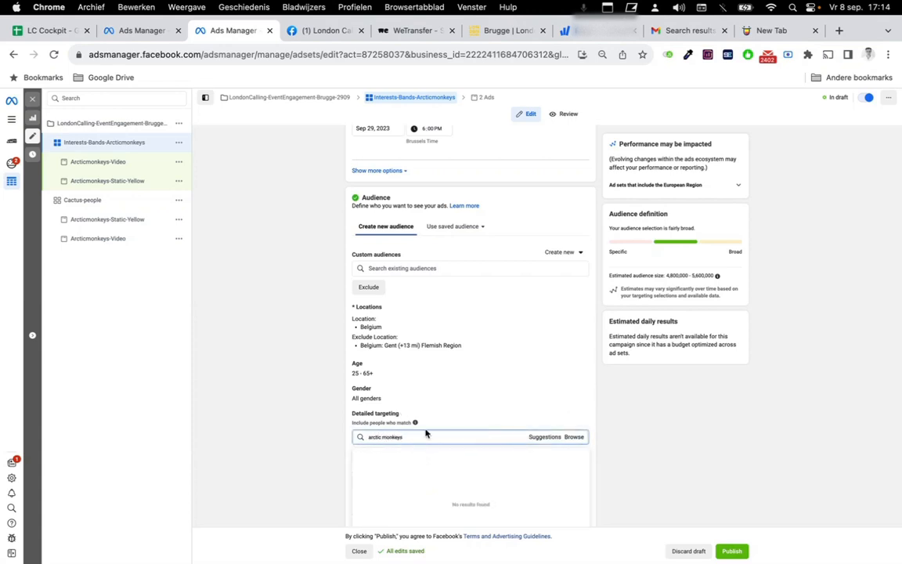
{"action": "left_click", "coordinate": [420, 456]}
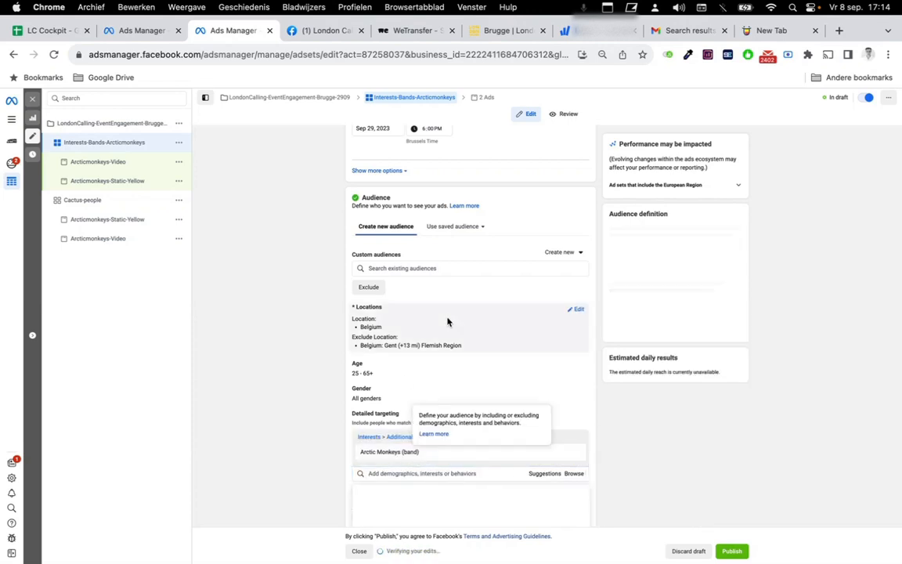
Replace the included Belgium location with Brugge, Flemish Region, in the ad set's location targeting.
{"action": "left_click", "coordinate": [581, 310]}
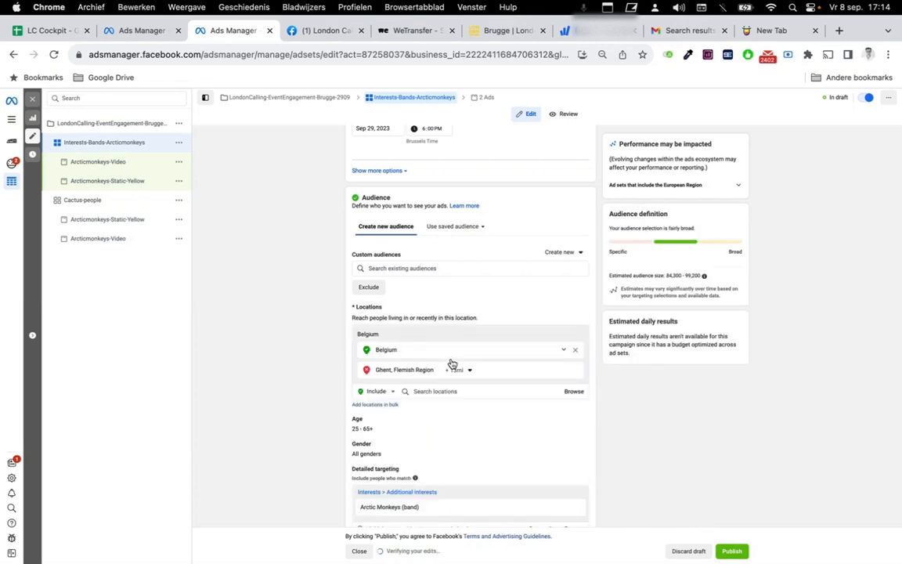
{"action": "left_click", "coordinate": [440, 396]}
{"action": "type", "text": "bru"}
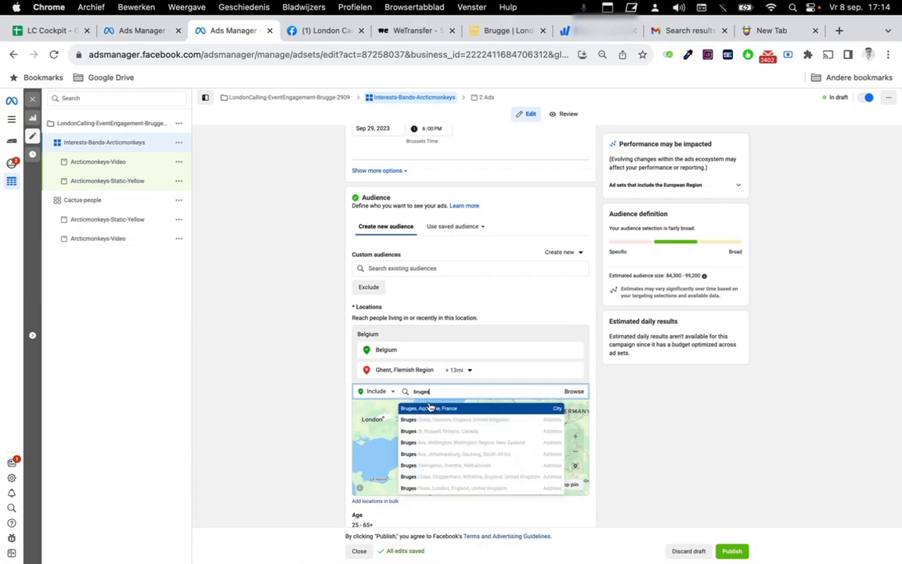
{"action": "type", "text": "gge"}
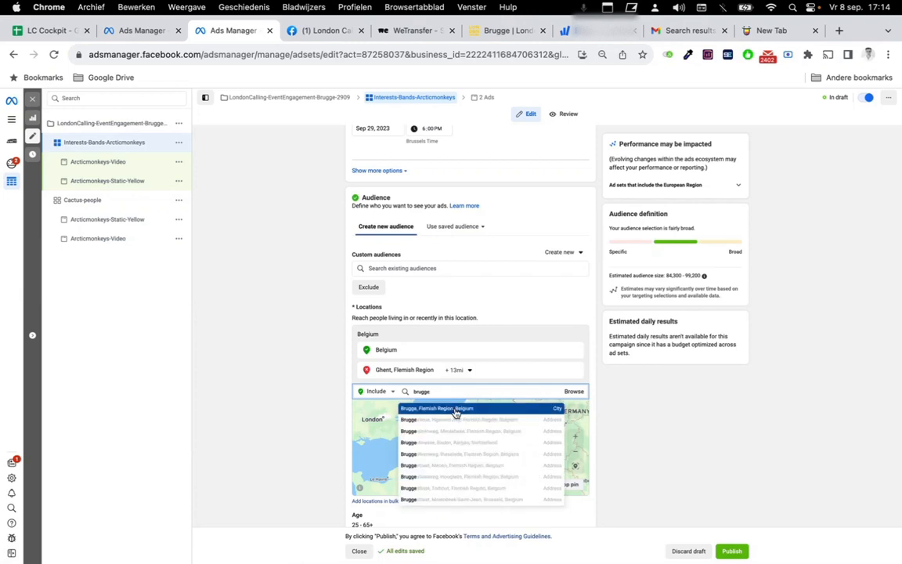
{"action": "left_click", "coordinate": [455, 411]}
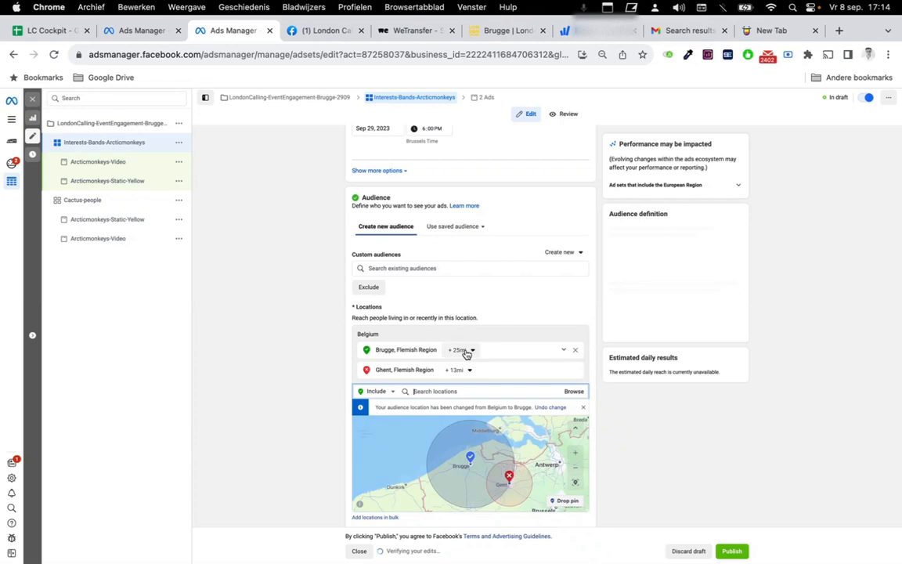
Set the radius around the included Brugge location to 16 mi.
{"action": "left_click", "coordinate": [462, 350]}
{"action": "left_click", "coordinate": [466, 353]}
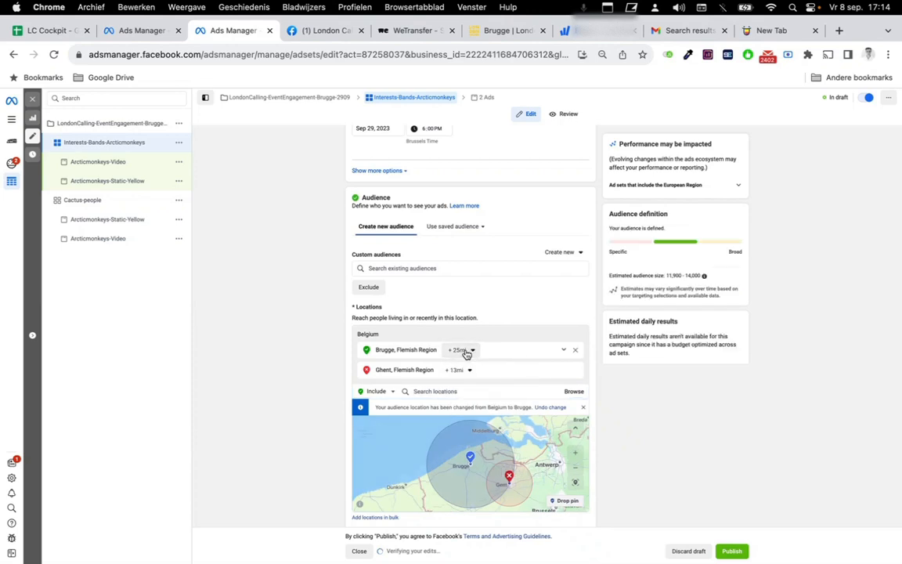
{"action": "left_click", "coordinate": [463, 350]}
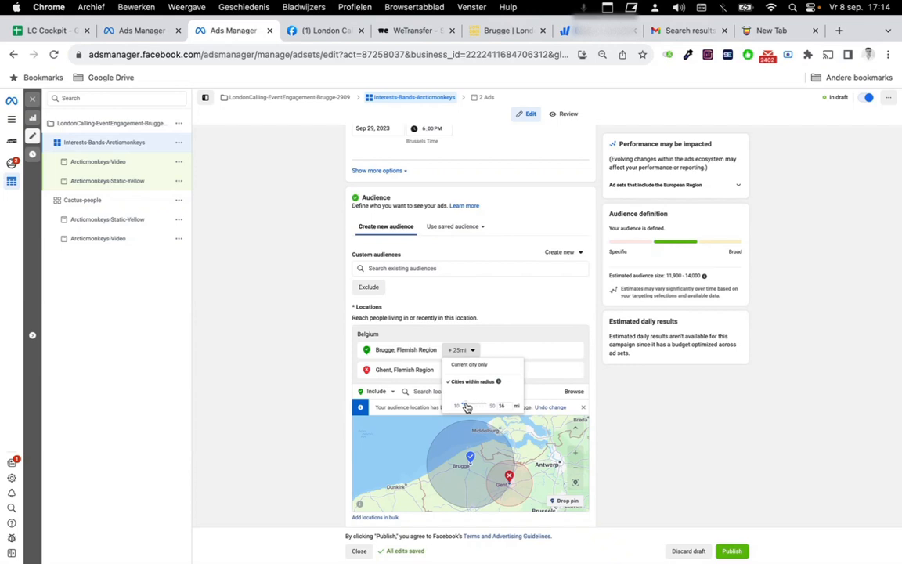
{"action": "left_click_drag", "start_coordinate": [467, 407], "coordinate": [467, 406]}
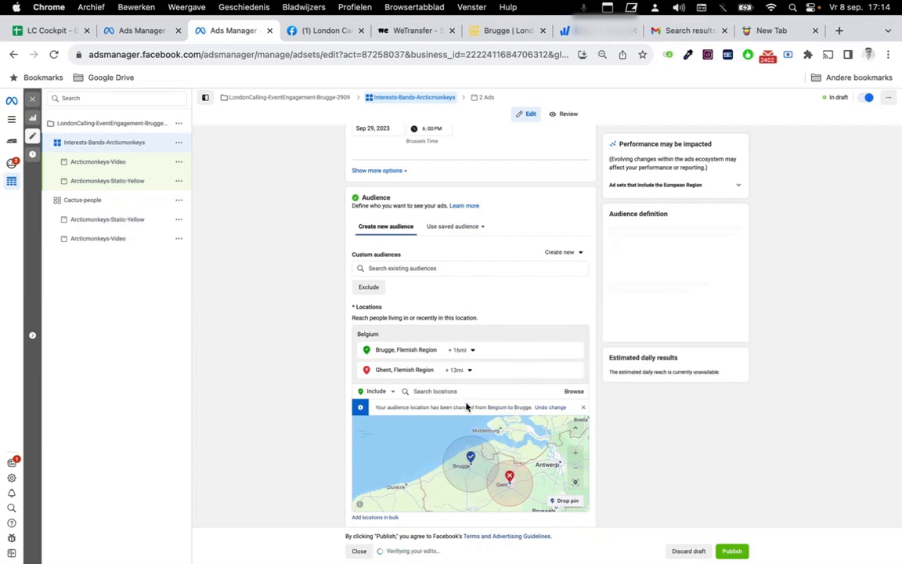
Examine on the location map how the Brugge radius relates to the excluded Ghent area and the nearby border.
{"action": "scroll", "coordinate": [455, 452], "scroll_direction": "up", "scroll_amount": 5}
{"action": "left_click_drag", "start_coordinate": [473, 463], "coordinate": [445, 335]}
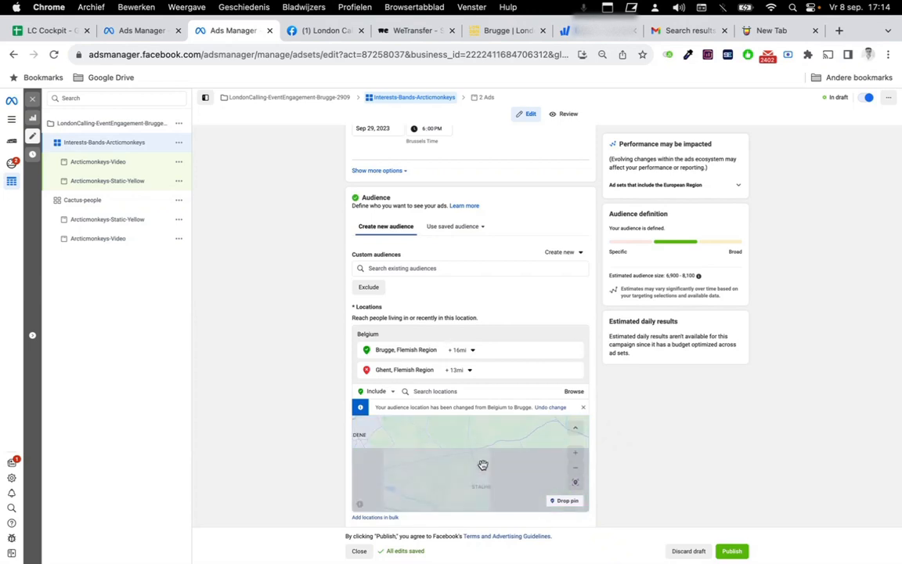
{"action": "left_click", "coordinate": [576, 469]}
{"action": "left_click", "coordinate": [575, 469]}
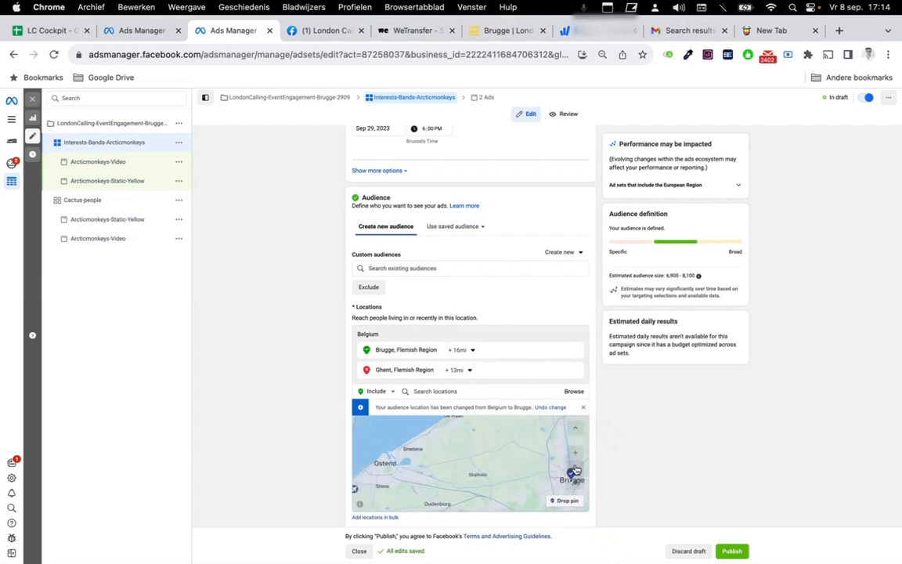
{"action": "left_click", "coordinate": [575, 470]}
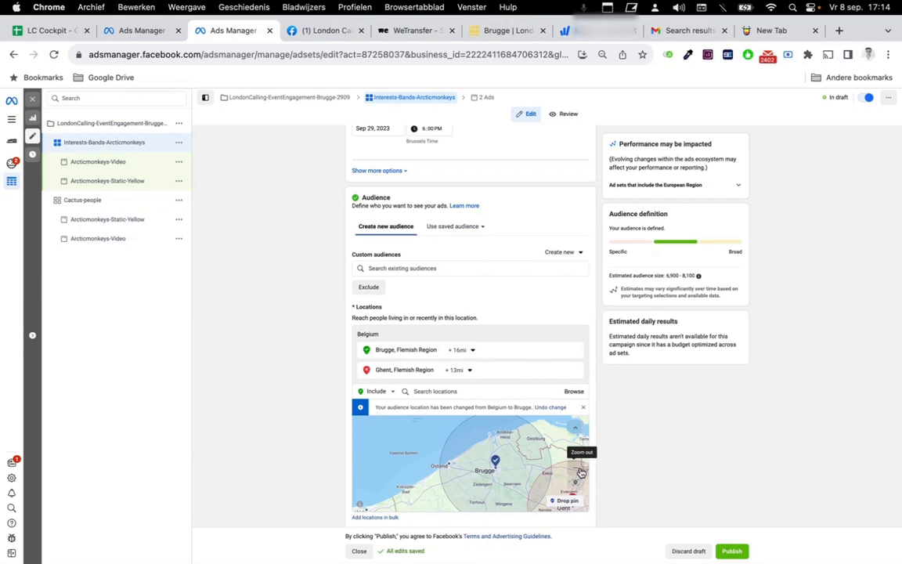
{"action": "left_click", "coordinate": [579, 469]}
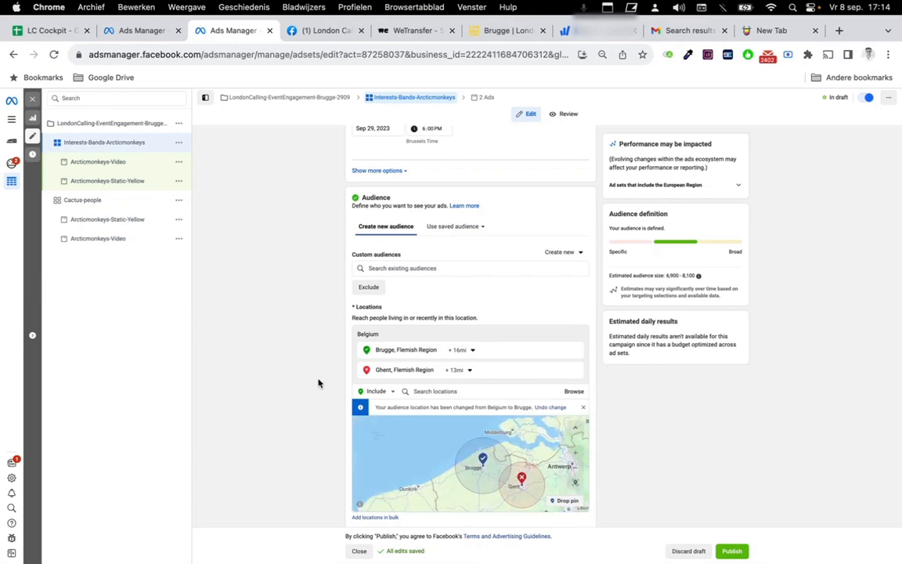
{"action": "left_click", "coordinate": [577, 454]}
{"action": "left_click_drag", "start_coordinate": [509, 460], "coordinate": [420, 457]}
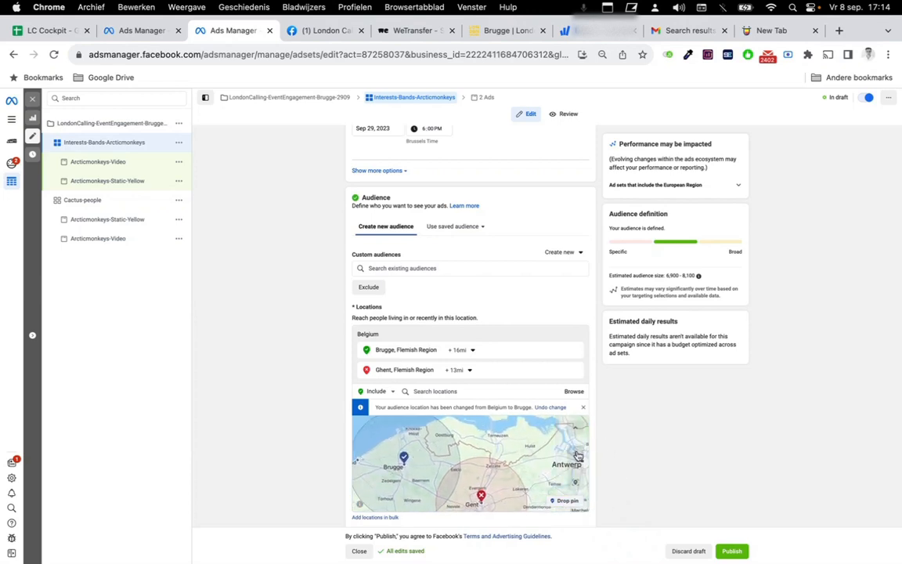
{"action": "left_click", "coordinate": [577, 454]}
{"action": "left_click", "coordinate": [576, 454]}
{"action": "left_click_drag", "start_coordinate": [479, 434], "coordinate": [479, 480]}
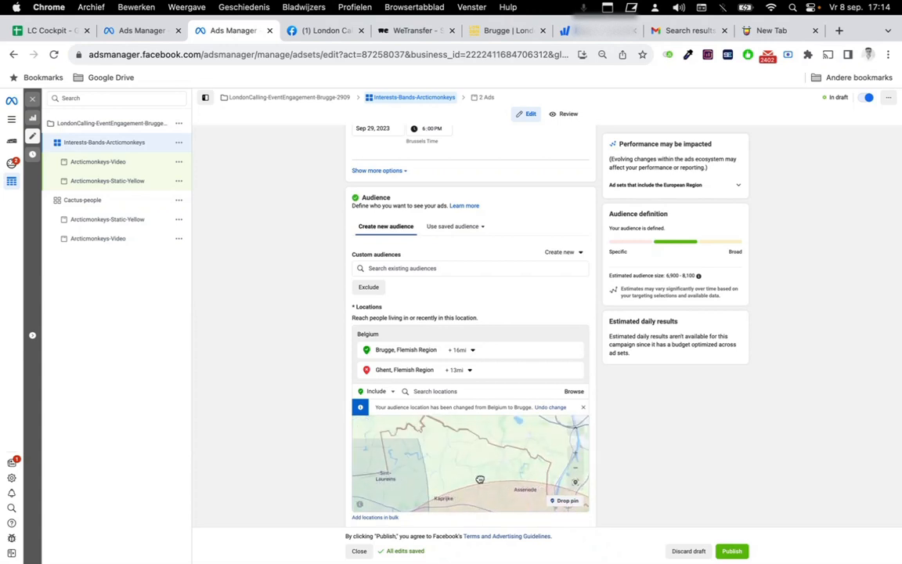
{"action": "left_click", "coordinate": [577, 454]}
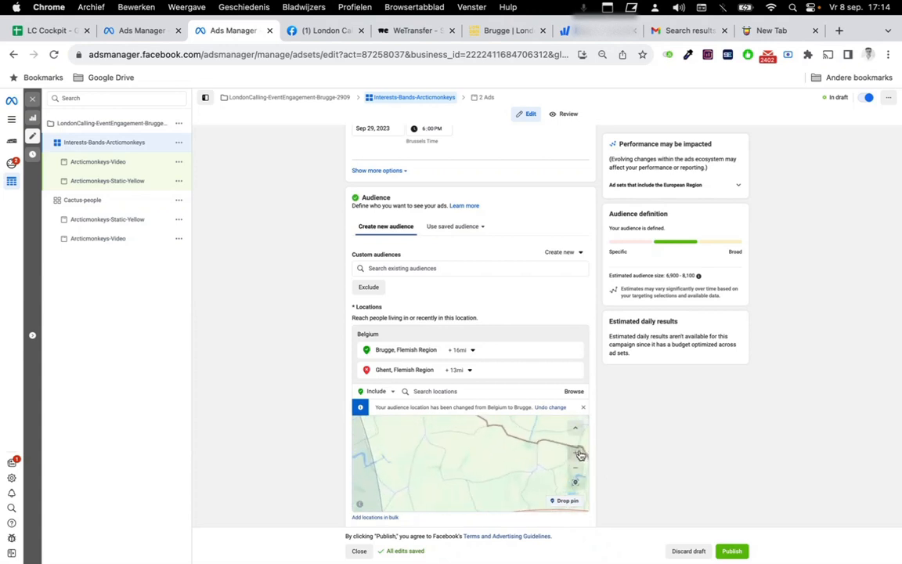
{"action": "left_click_drag", "start_coordinate": [515, 479], "coordinate": [563, 460]}
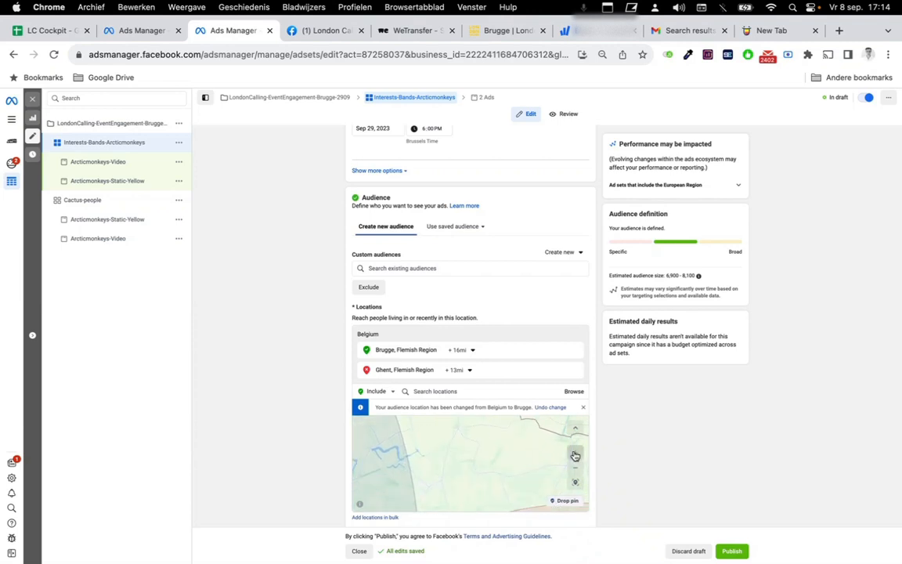
{"action": "left_click", "coordinate": [575, 455]}
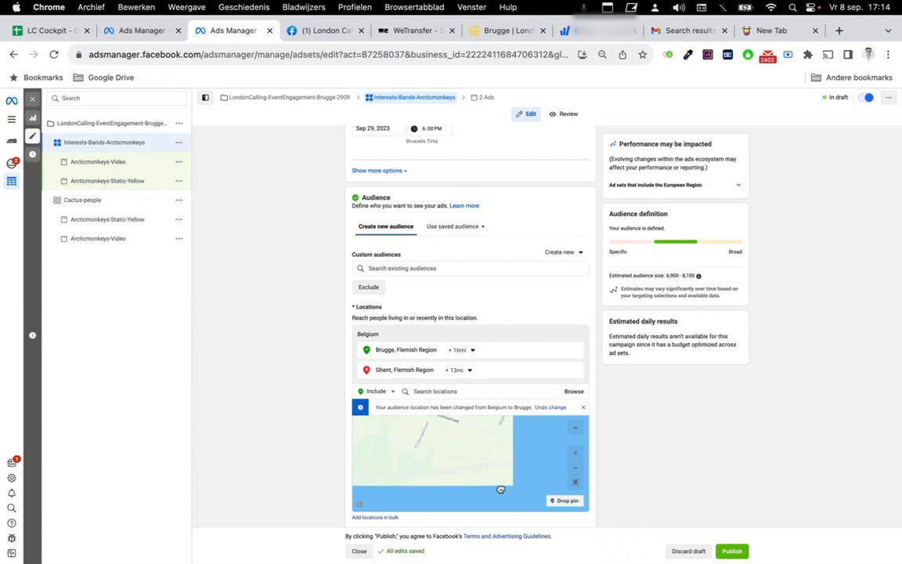
{"action": "left_click_drag", "start_coordinate": [479, 441], "coordinate": [500, 491]}
{"action": "left_click", "coordinate": [576, 469]}
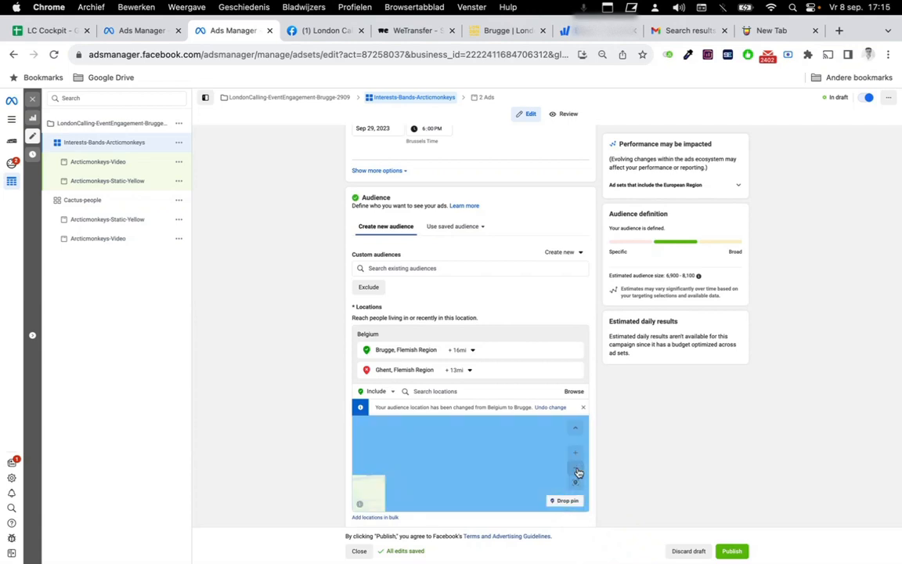
{"action": "left_click", "coordinate": [578, 472]}
{"action": "left_click", "coordinate": [578, 471]}
{"action": "left_click", "coordinate": [578, 472]}
{"action": "left_click", "coordinate": [578, 472]}
{"action": "left_click", "coordinate": [579, 472]}
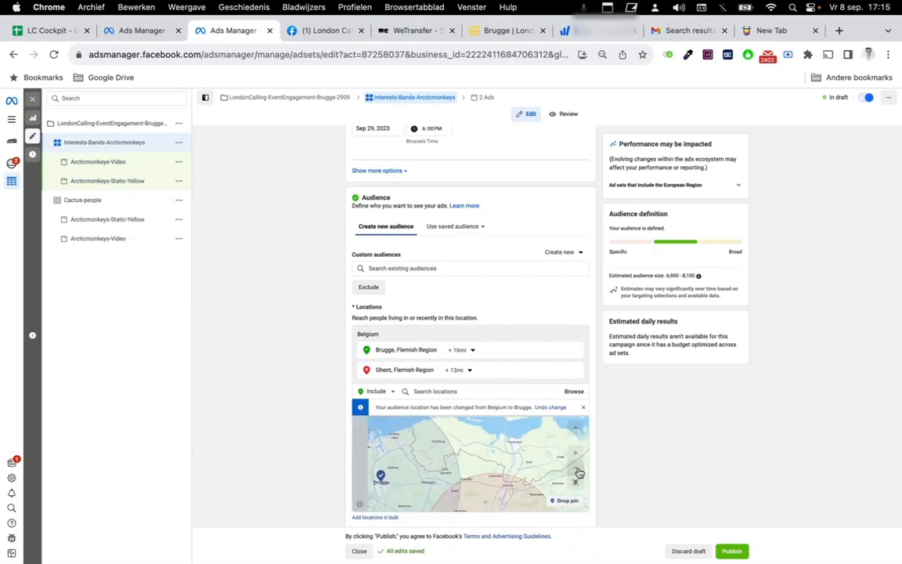
{"action": "left_click", "coordinate": [579, 473]}
Add The Strokes, The Killers, Kings of Leon, Indie rock, The Black Keys, Jack White, Arcade Fire and Franz Ferdinand to the detailed targeting.
{"action": "scroll", "coordinate": [344, 423], "scroll_direction": "down", "scroll_amount": 5}
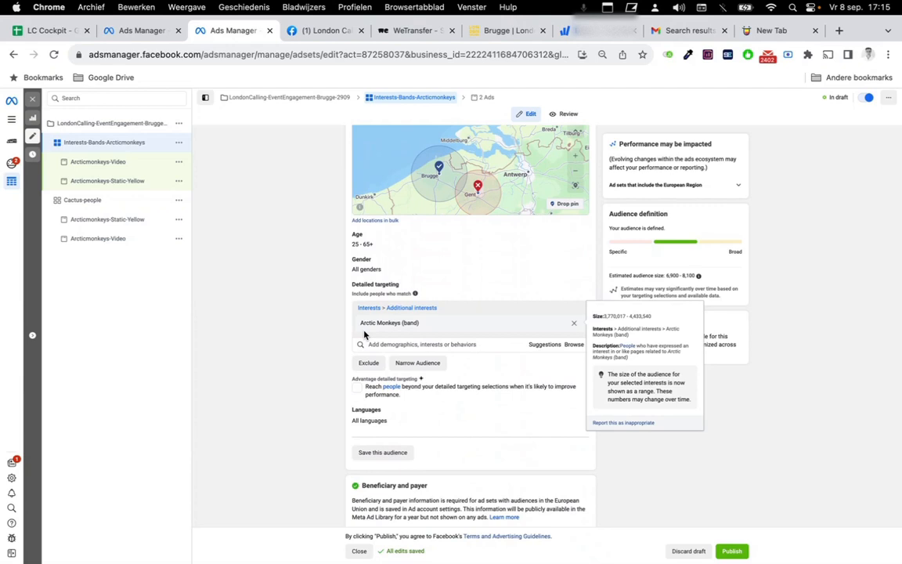
{"action": "left_click", "coordinate": [545, 345]}
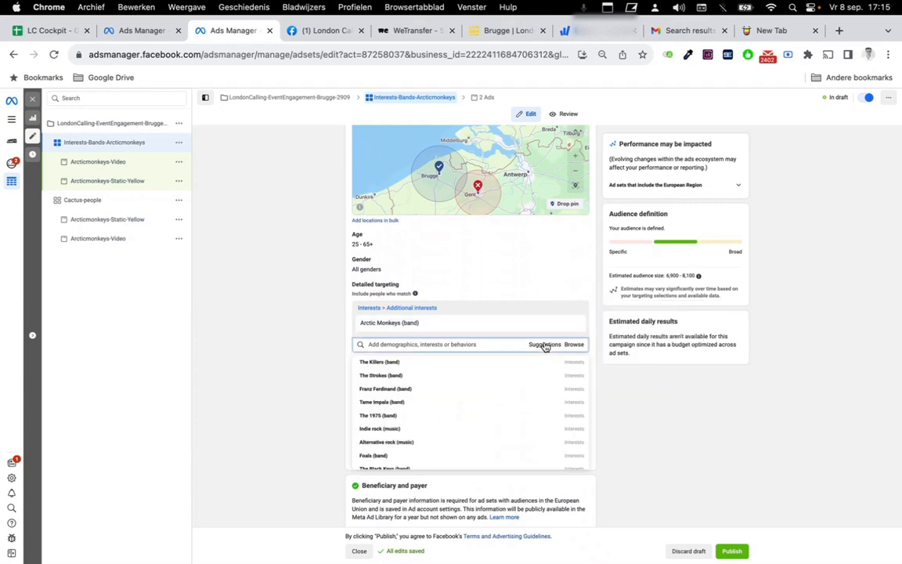
{"action": "left_click", "coordinate": [529, 376]}
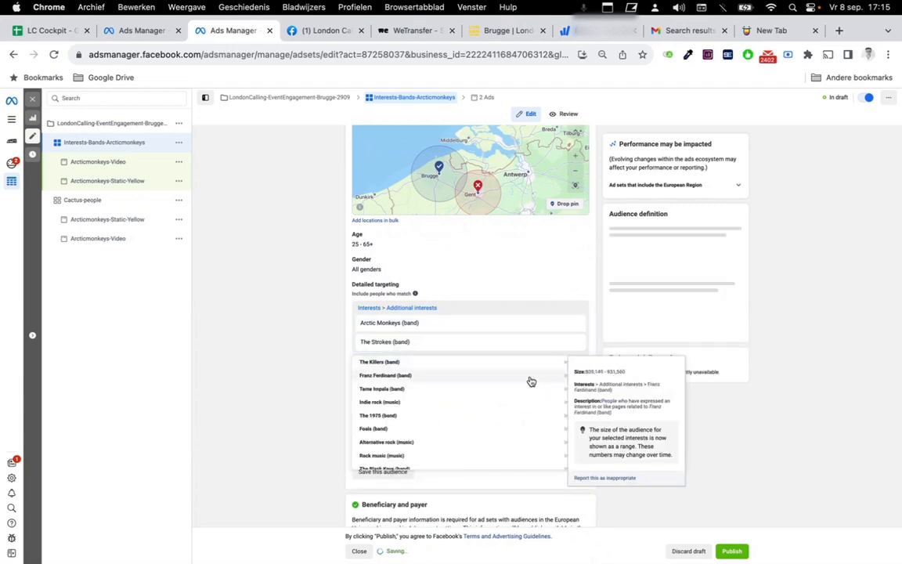
{"action": "left_click", "coordinate": [521, 383]}
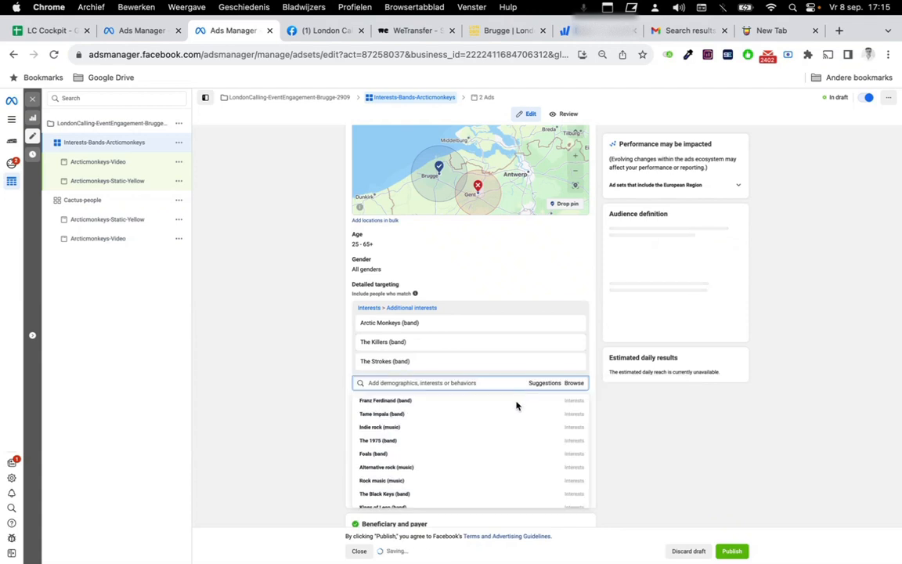
{"action": "left_click", "coordinate": [513, 415]}
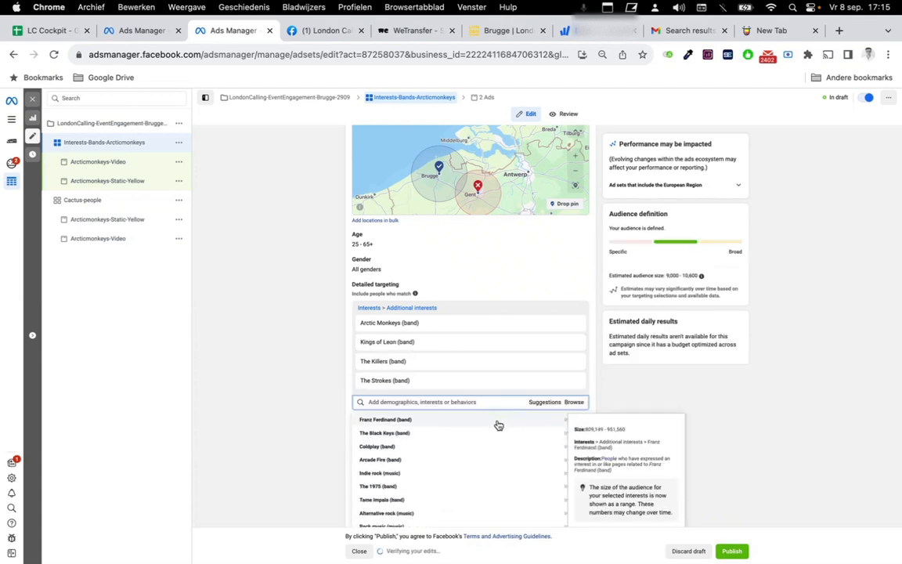
{"action": "left_click", "coordinate": [492, 477]}
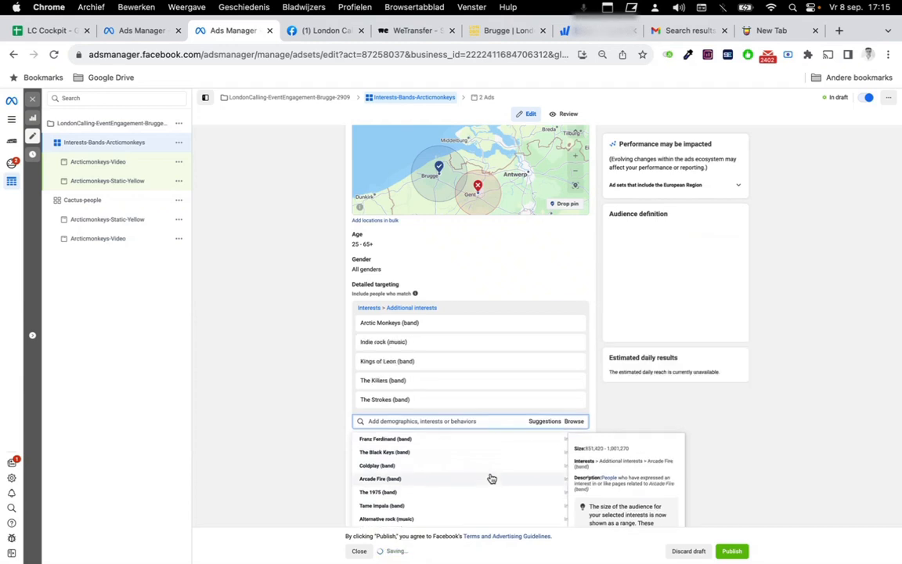
{"action": "left_click", "coordinate": [492, 479]}
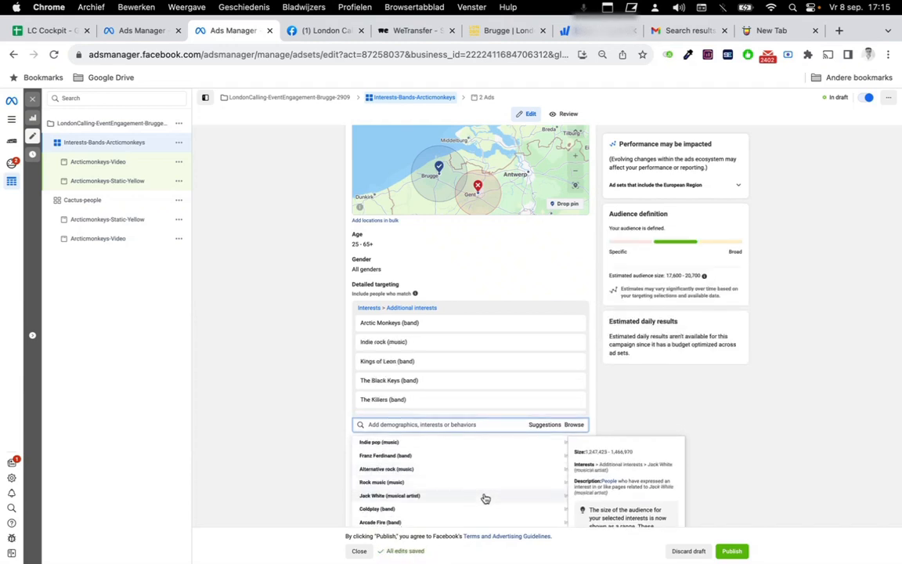
{"action": "left_click", "coordinate": [486, 497]}
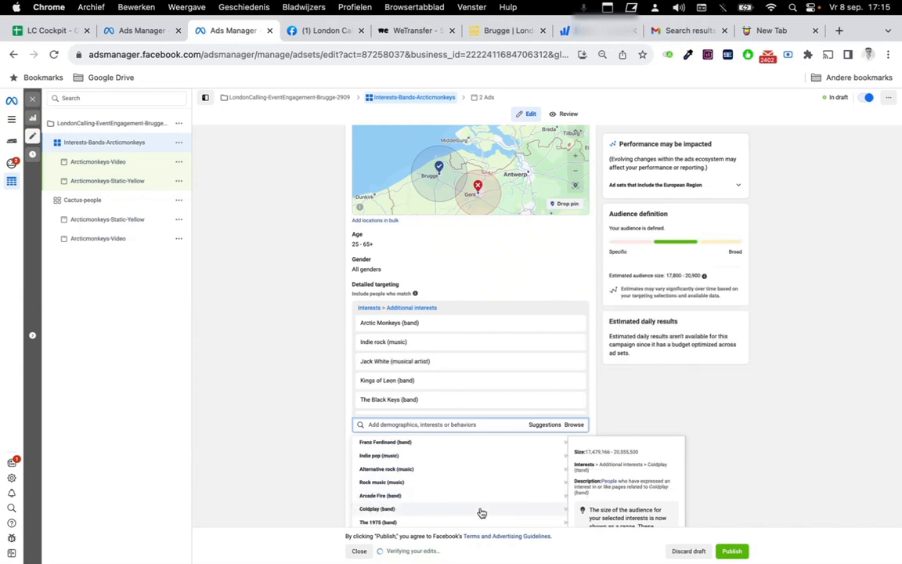
{"action": "left_click", "coordinate": [486, 497]}
{"action": "left_click", "coordinate": [502, 443]}
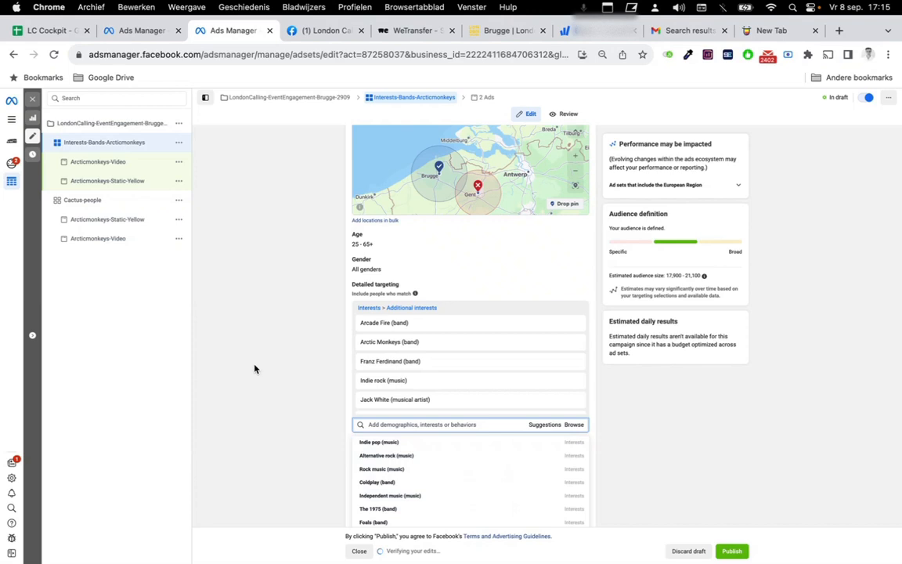
{"action": "left_click", "coordinate": [255, 369]}
{"action": "scroll", "coordinate": [255, 371], "scroll_direction": "down", "scroll_amount": 3}
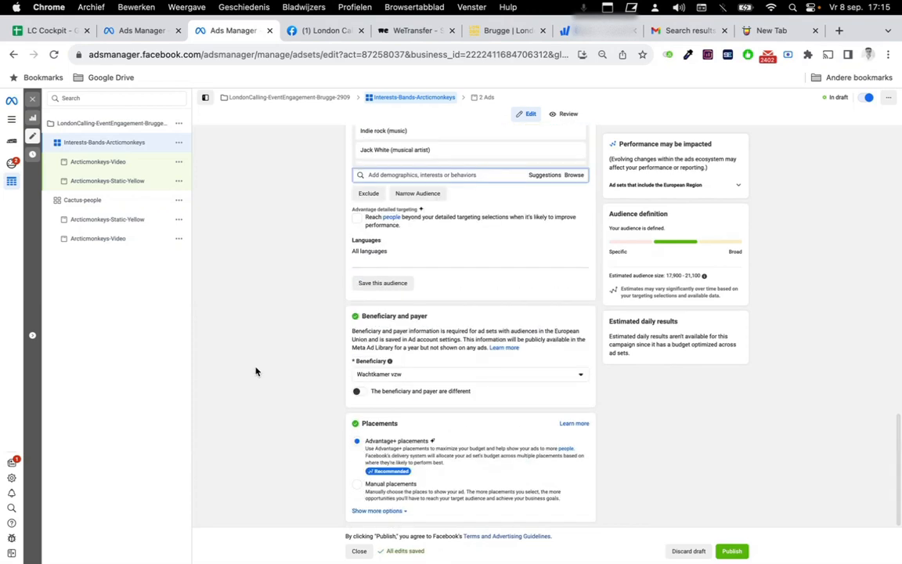
Check the campaign-level settings and budget of LondonCalling-EventEngagement-Brugge-2909, and return to the Interests-Bands-Arcticmonkeys ad set.
{"action": "left_click", "coordinate": [125, 125]}
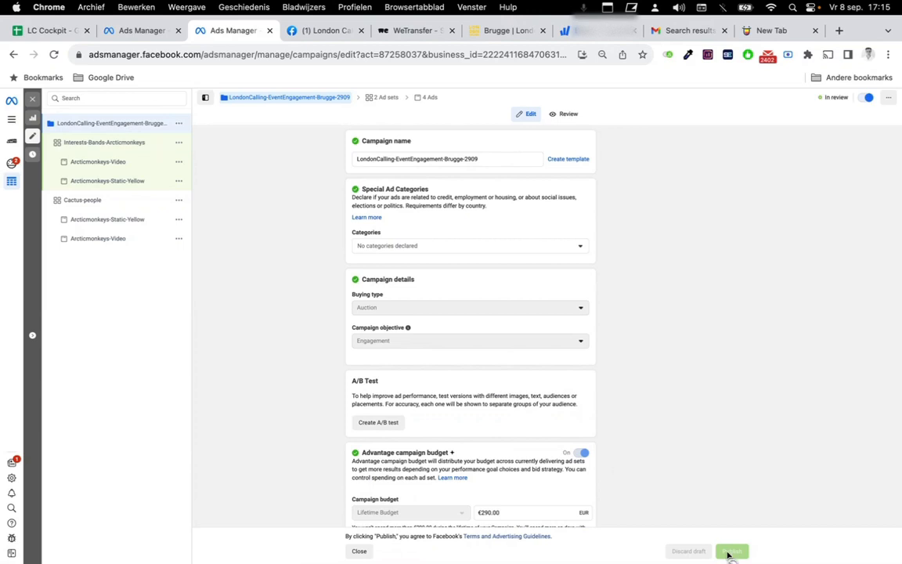
{"action": "scroll", "coordinate": [454, 368], "scroll_direction": "down", "scroll_amount": 2}
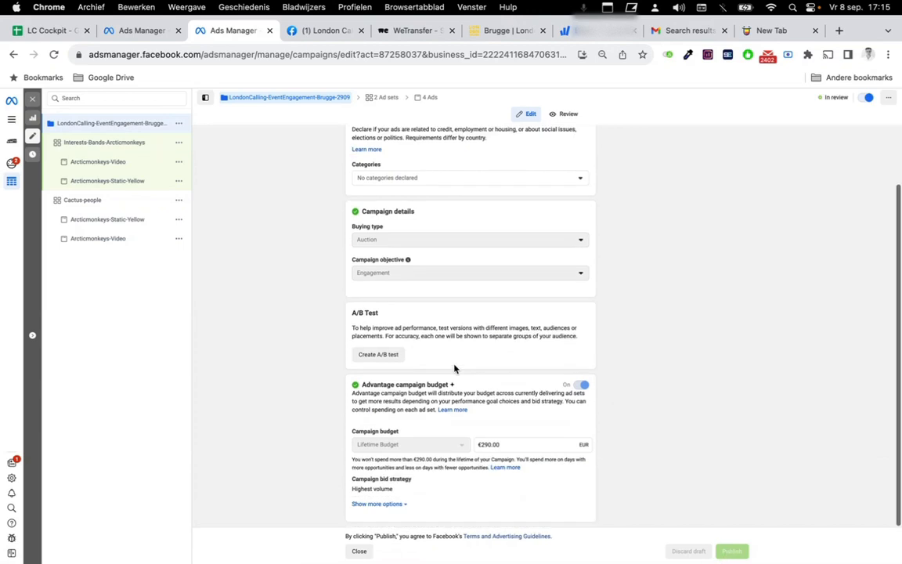
{"action": "scroll", "coordinate": [454, 368], "scroll_direction": "up", "scroll_amount": 2}
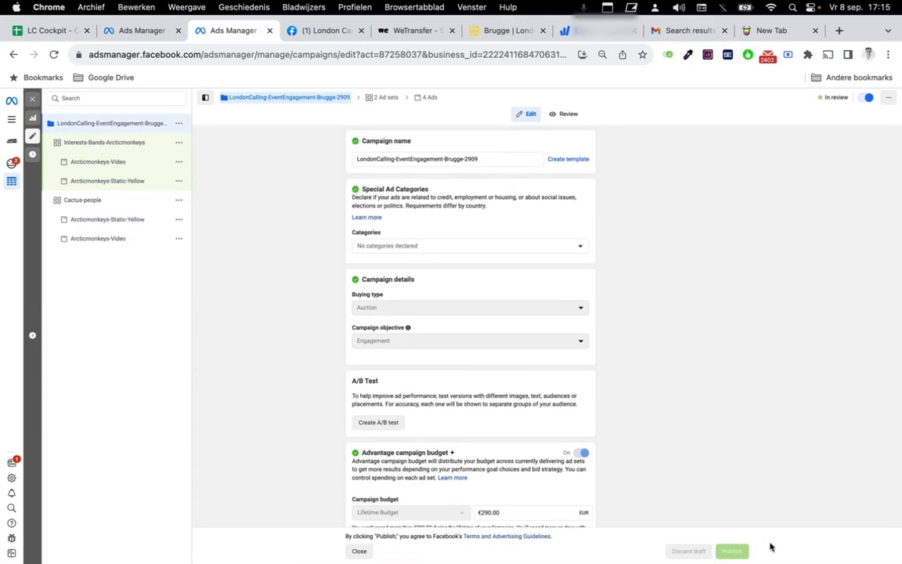
{"action": "left_click", "coordinate": [105, 141]}
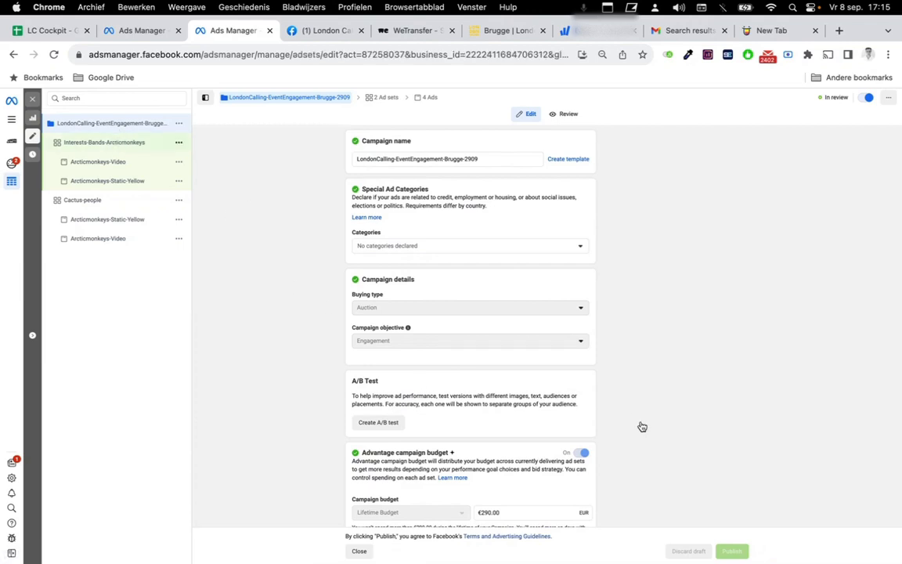
Publish the pending ad set and ads, close the editor, and check the LC Bruges 29/9 plan in LC Cockpit.
{"action": "left_click", "coordinate": [732, 551]}
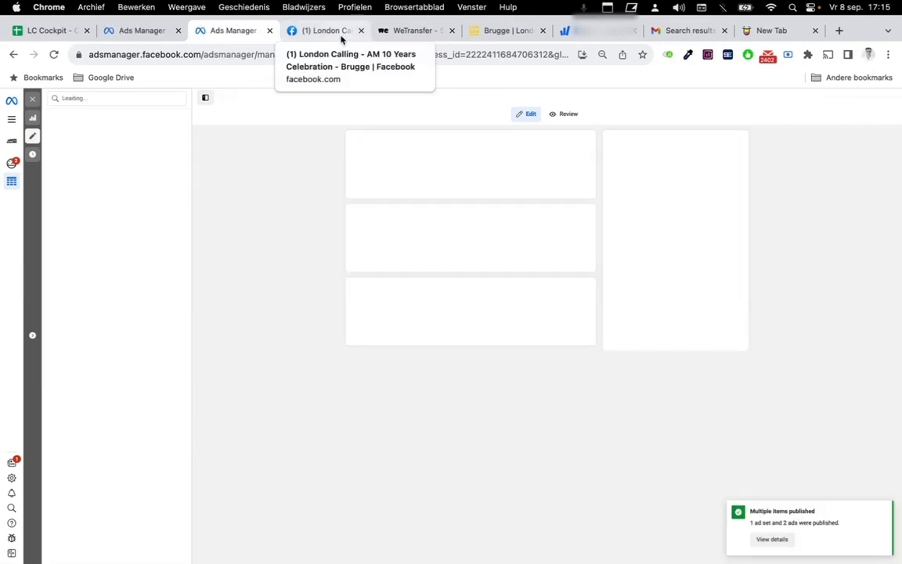
{"action": "left_click", "coordinate": [34, 101]}
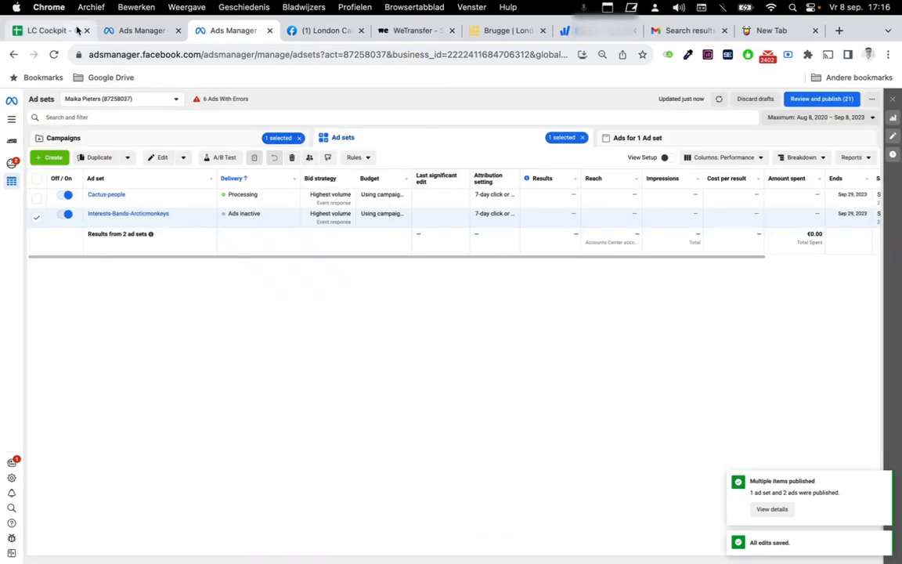
{"action": "left_click", "coordinate": [76, 32]}
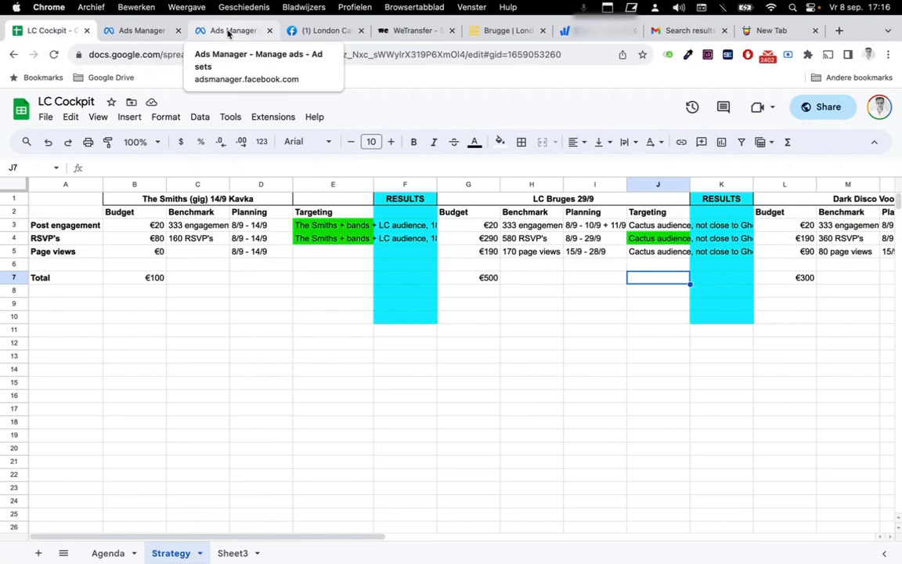
{"action": "left_click", "coordinate": [308, 35]}
{"action": "left_click", "coordinate": [235, 34]}
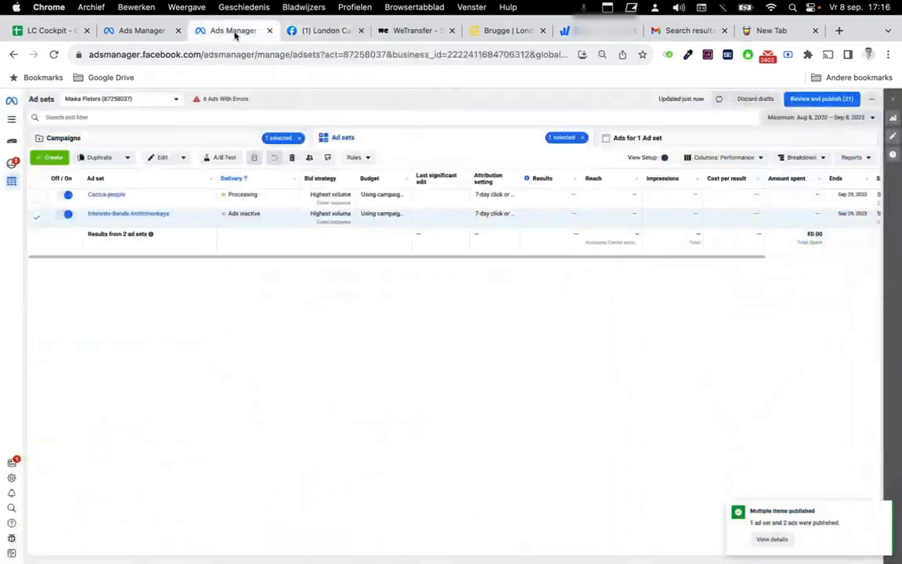
Copy the name of the LondonCalling-EventEngagement-Brugge-2909 campaign without changing it, and deselect the campaign.
{"action": "left_click", "coordinate": [185, 146]}
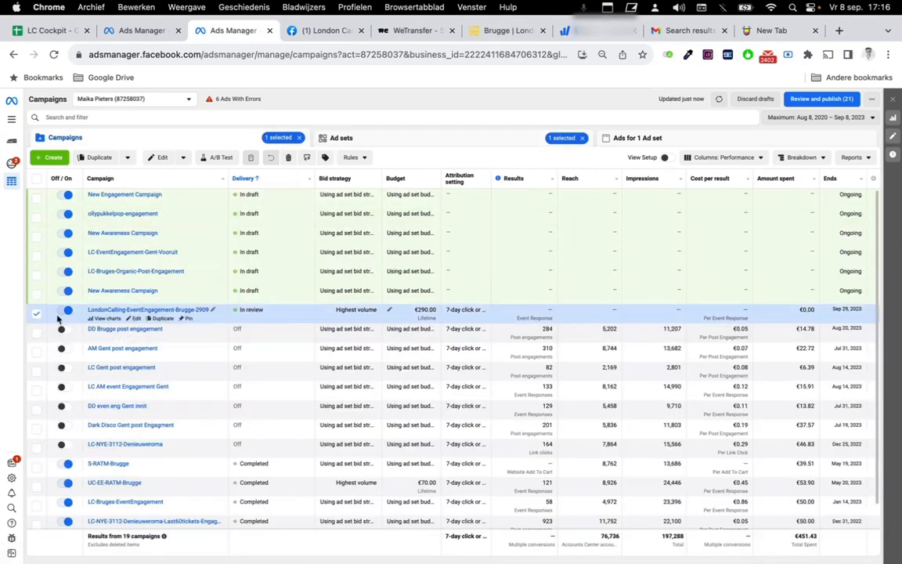
{"action": "left_click", "coordinate": [214, 310]}
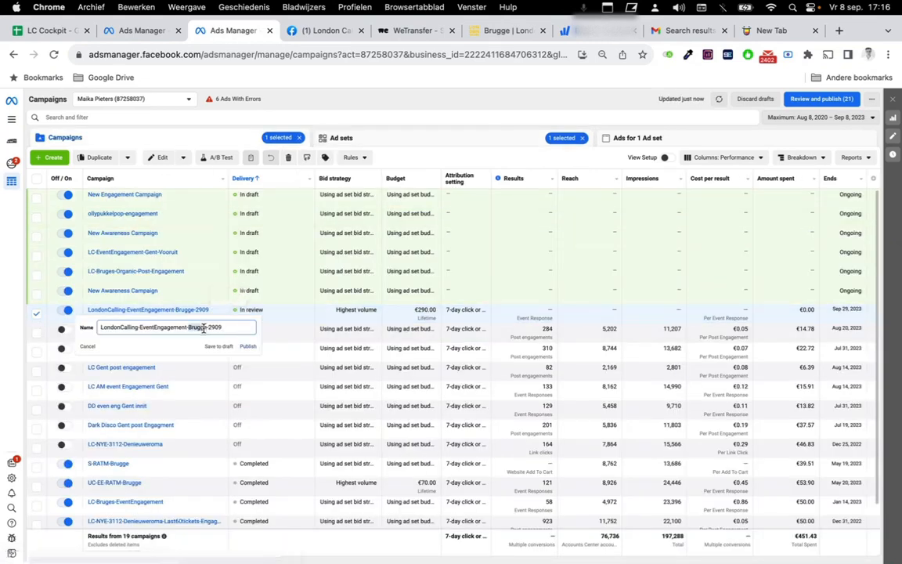
{"action": "triple_click", "coordinate": [205, 327]}
{"action": "key", "text": "super+c"}
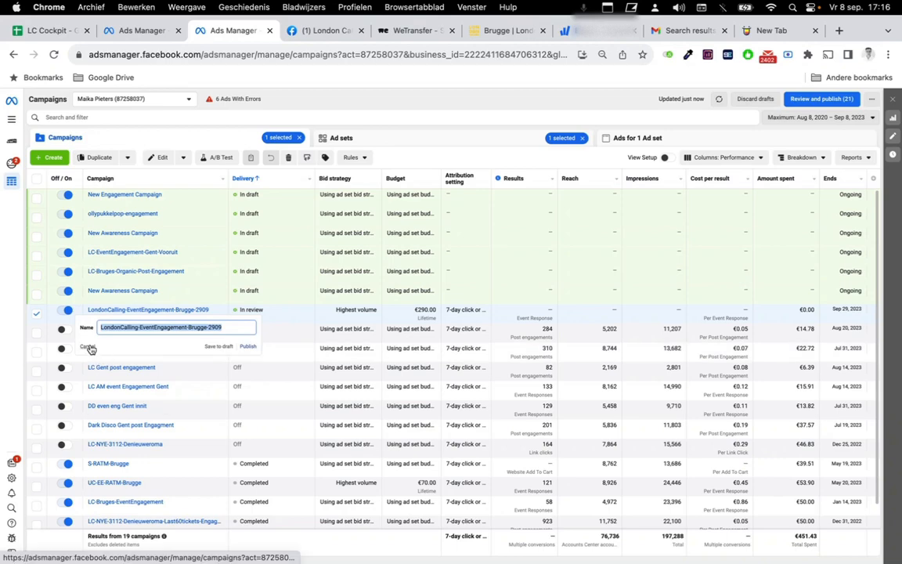
{"action": "left_click", "coordinate": [88, 346]}
{"action": "left_click", "coordinate": [36, 313]}
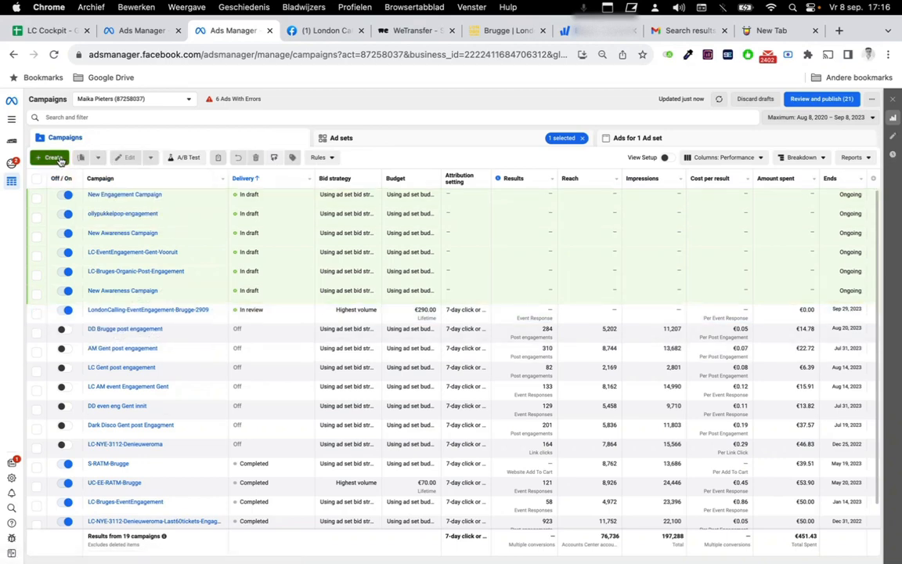
Start a new campaign with the Traffic objective and name it LondonCalling-Pageviews-Brugge-2909, reusing the copied name.
{"action": "left_click", "coordinate": [54, 157]}
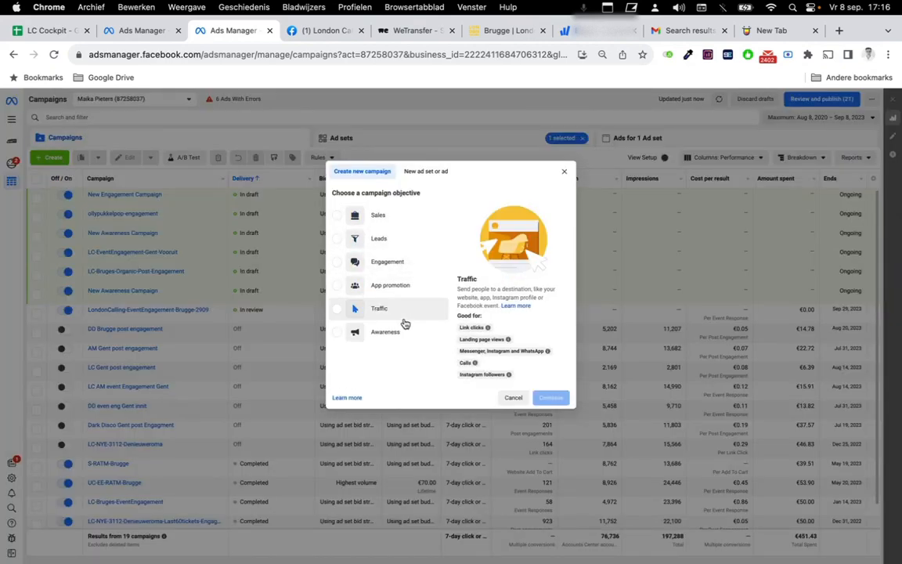
{"action": "left_click", "coordinate": [401, 312]}
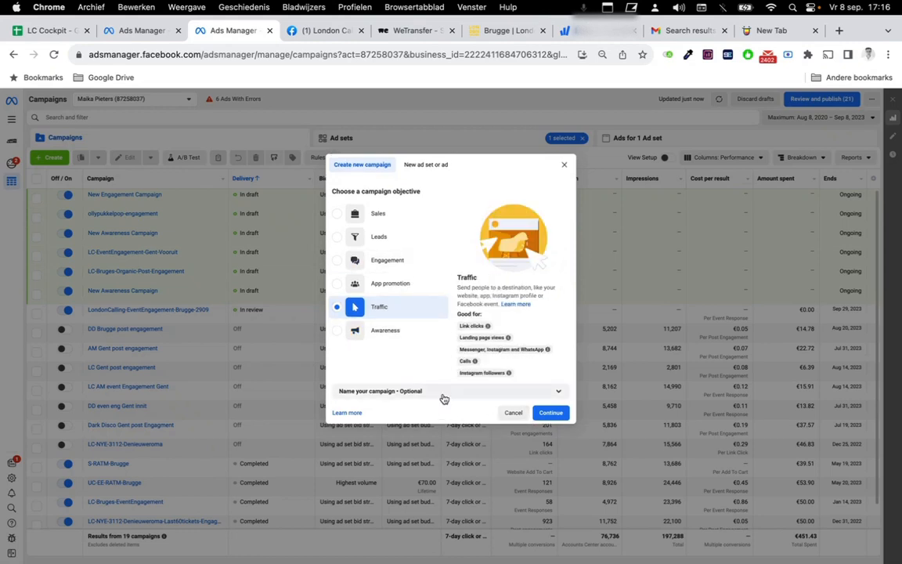
{"action": "left_click", "coordinate": [444, 399]}
{"action": "left_click", "coordinate": [434, 388]}
{"action": "key", "text": "super+v"}
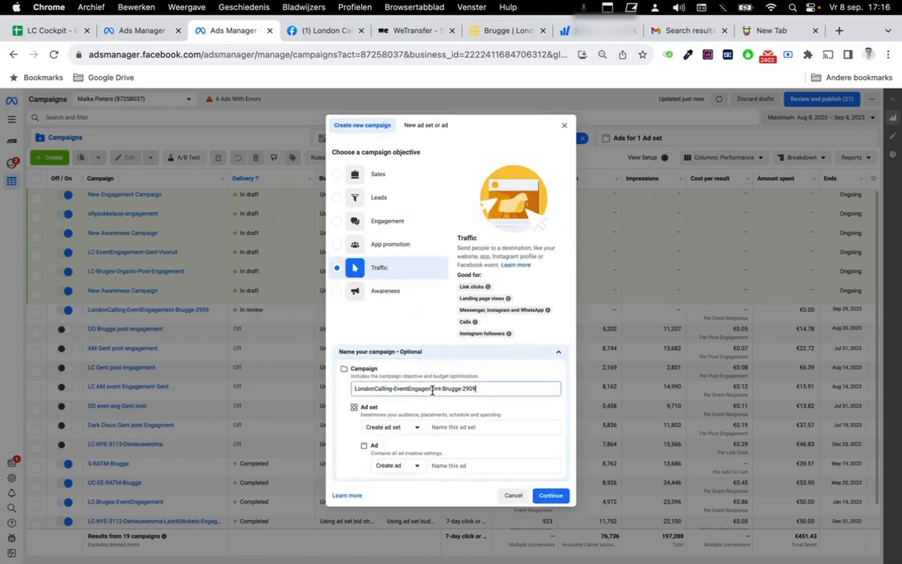
{"action": "double_click", "coordinate": [421, 389]}
{"action": "type", "text": "Pageviews"}
Name the new campaign's ad set Cactus-people and create the campaign draft.
{"action": "left_click", "coordinate": [472, 427]}
{"action": "type", "text": "Cac"}
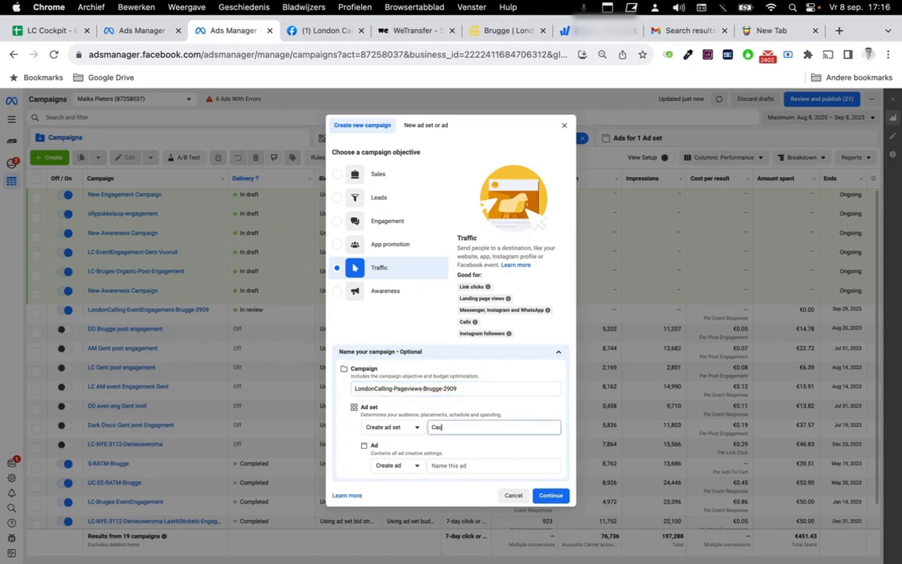
{"action": "type", "text": "tus-people"}
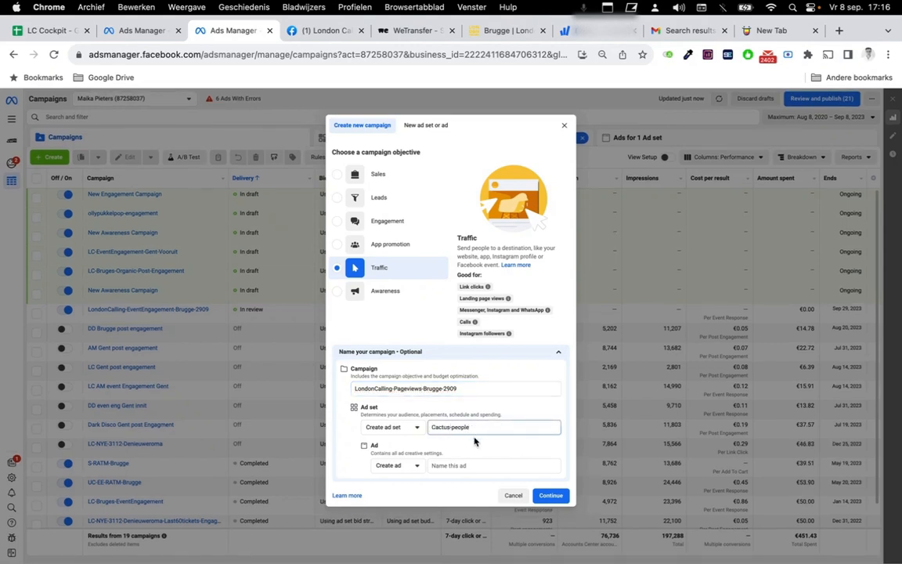
{"action": "left_click", "coordinate": [552, 496]}
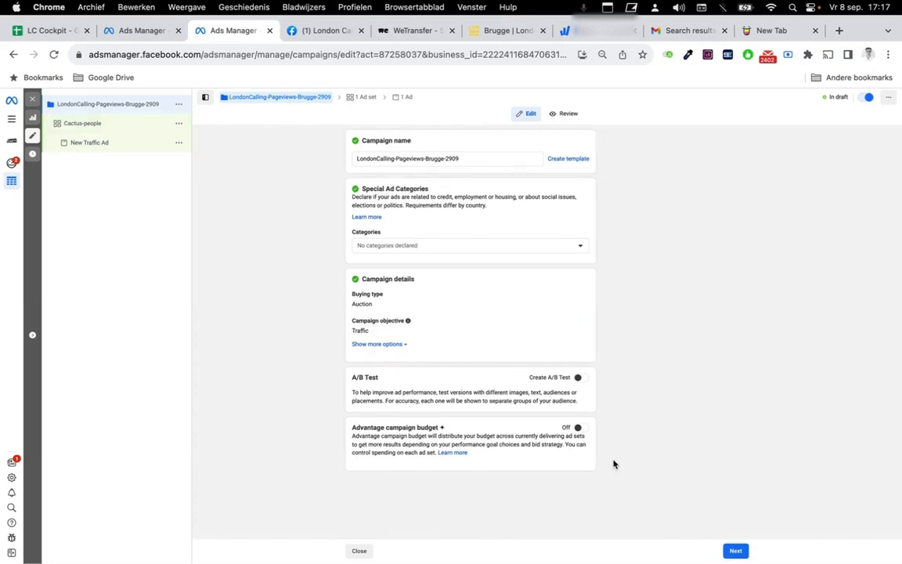
Turn on Advantage campaign budget and look up the page views budget for LC Bruges 29/9 in LC Cockpit.
{"action": "left_click", "coordinate": [579, 430]}
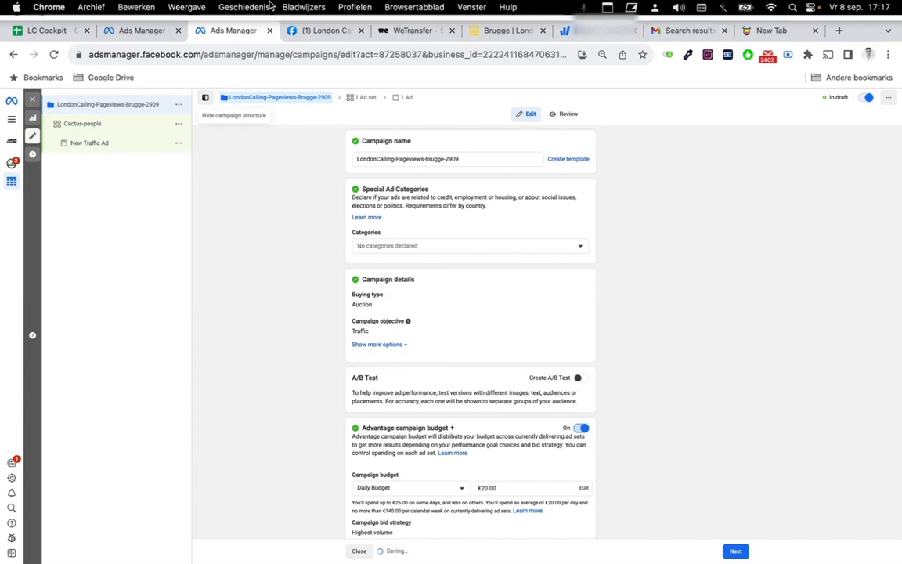
{"action": "left_click", "coordinate": [50, 36]}
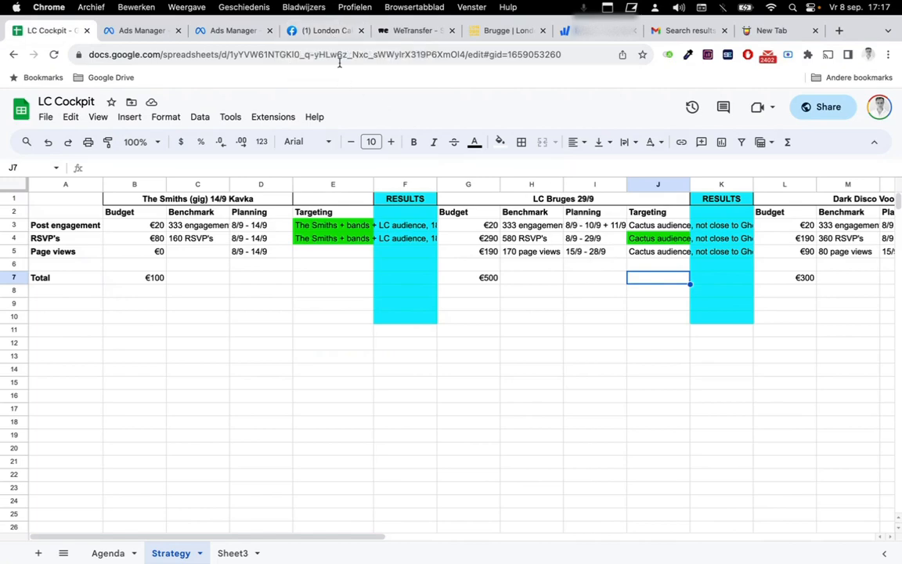
{"action": "left_click", "coordinate": [334, 36]}
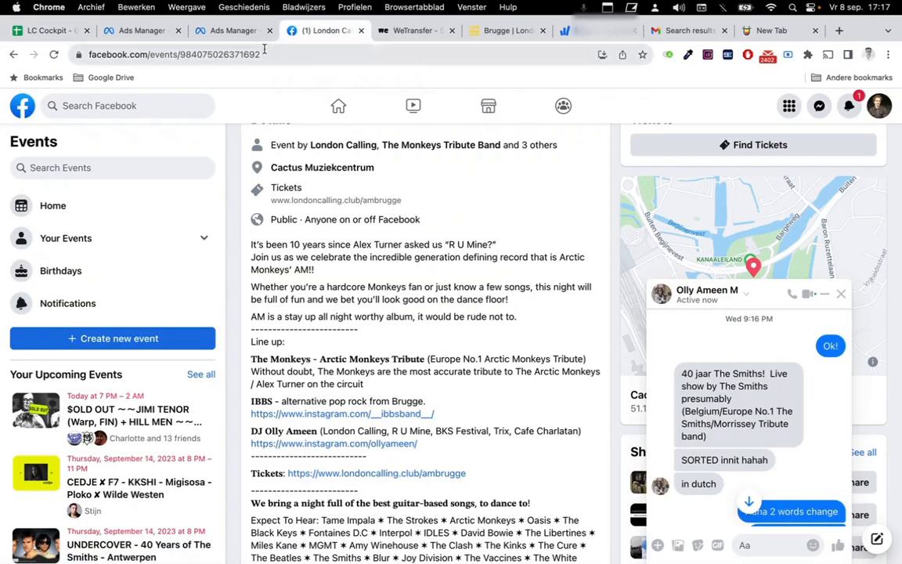
{"action": "left_click", "coordinate": [38, 38]}
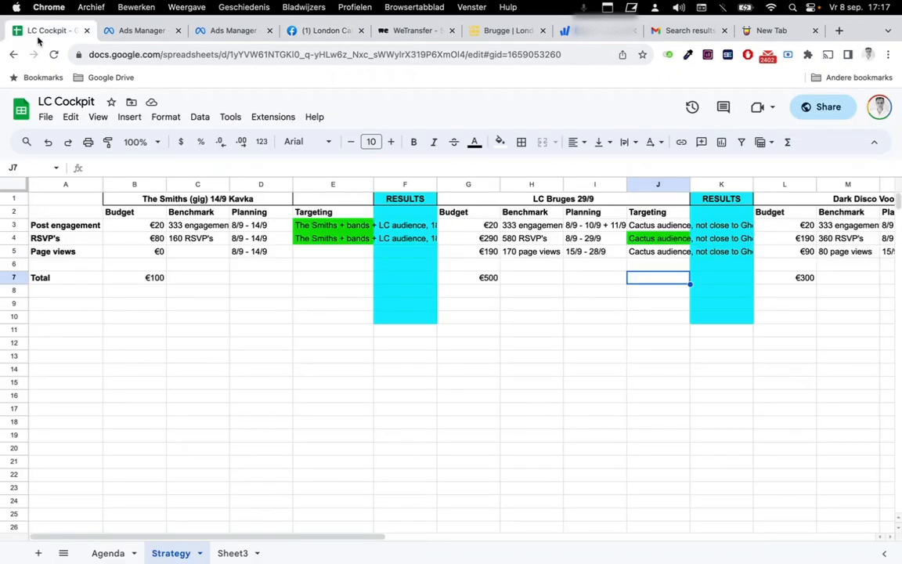
{"action": "left_click", "coordinate": [227, 31]}
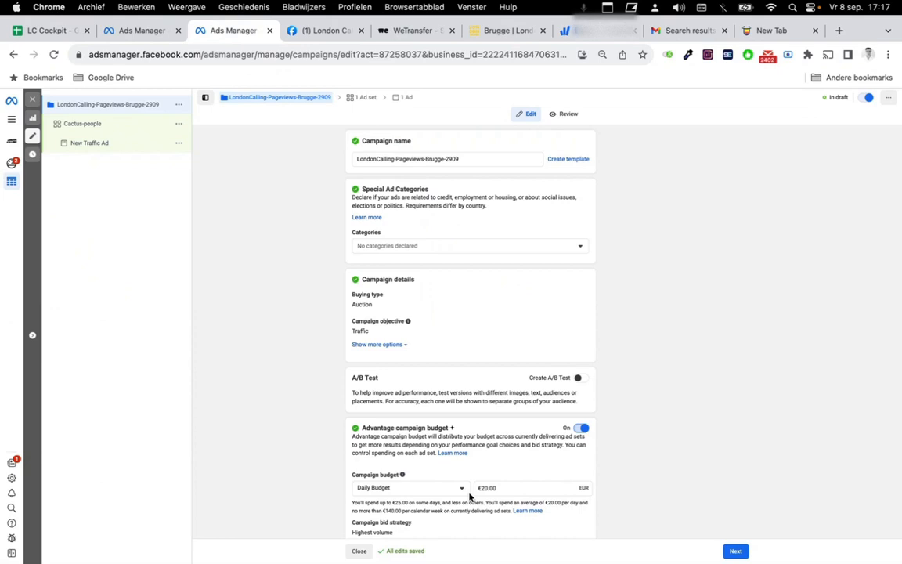
Set the campaign budget to a lifetime budget of €190.
{"action": "left_click", "coordinate": [429, 494]}
{"action": "left_click", "coordinate": [434, 519]}
{"action": "triple_click", "coordinate": [505, 469]}
{"action": "type", "text": "1"}
{"action": "left_click", "coordinate": [627, 481]}
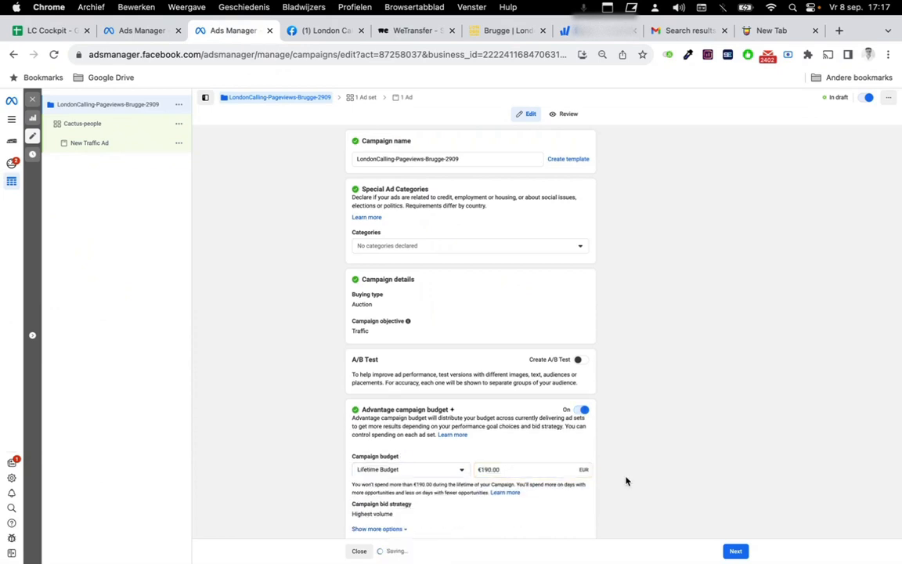
{"action": "scroll", "coordinate": [626, 481], "scroll_direction": "down", "scroll_amount": 1}
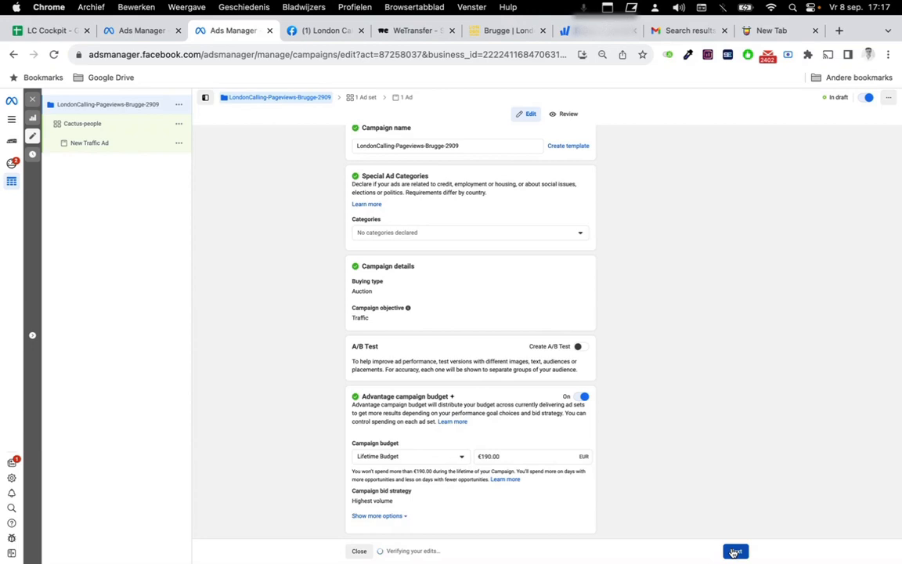
Set the Cactus-people ad set's performance goal to Maximize number of landing page views.
{"action": "left_click", "coordinate": [734, 552]}
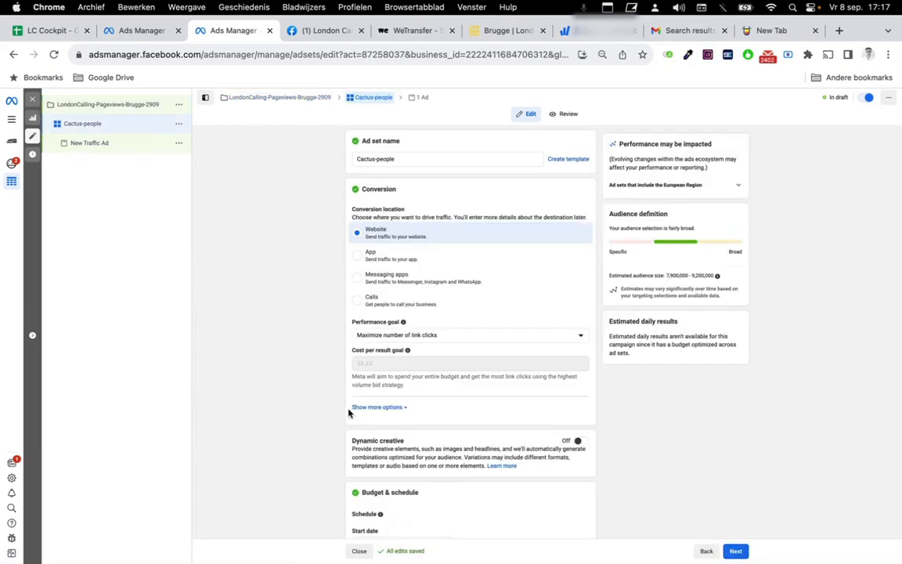
{"action": "left_click", "coordinate": [459, 338]}
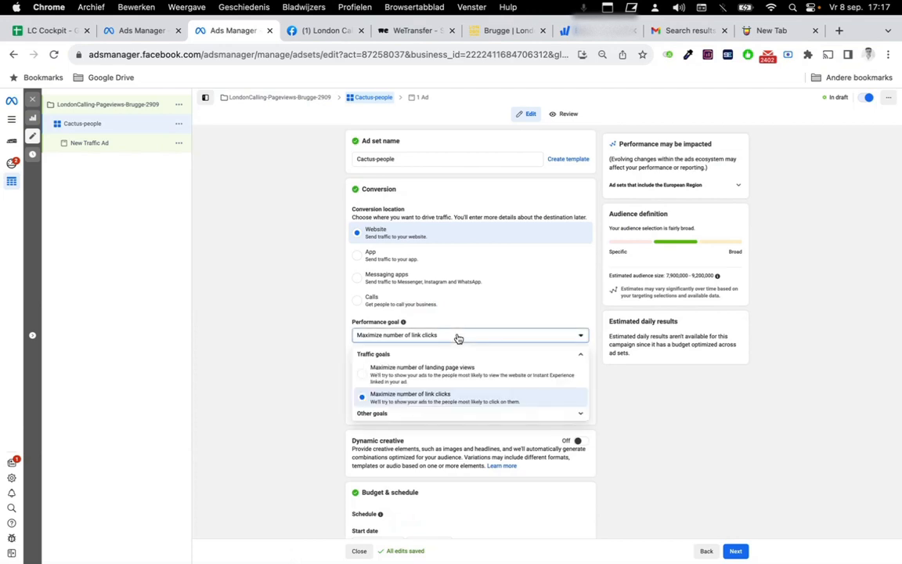
{"action": "left_click", "coordinate": [481, 373]}
{"action": "scroll", "coordinate": [355, 318], "scroll_direction": "down", "scroll_amount": 2}
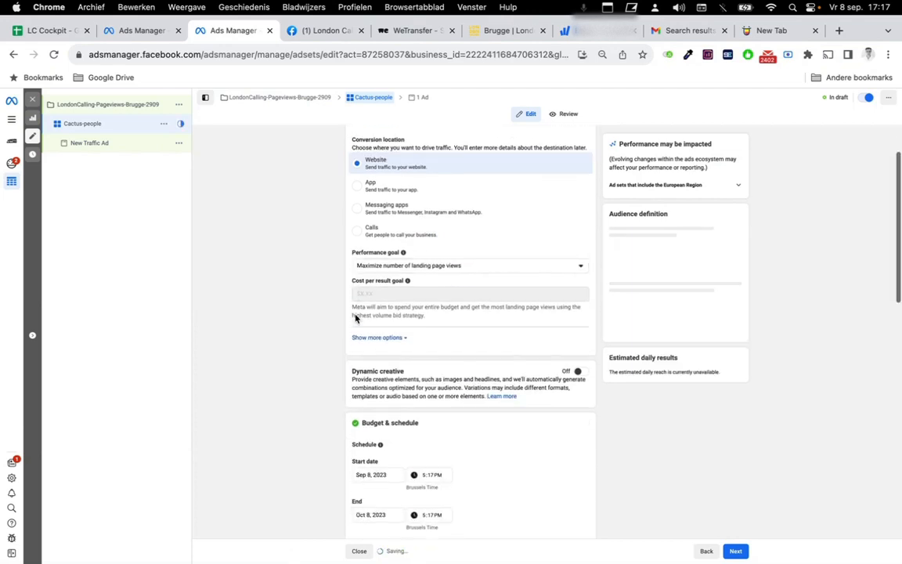
{"action": "scroll", "coordinate": [355, 317], "scroll_direction": "down", "scroll_amount": 2}
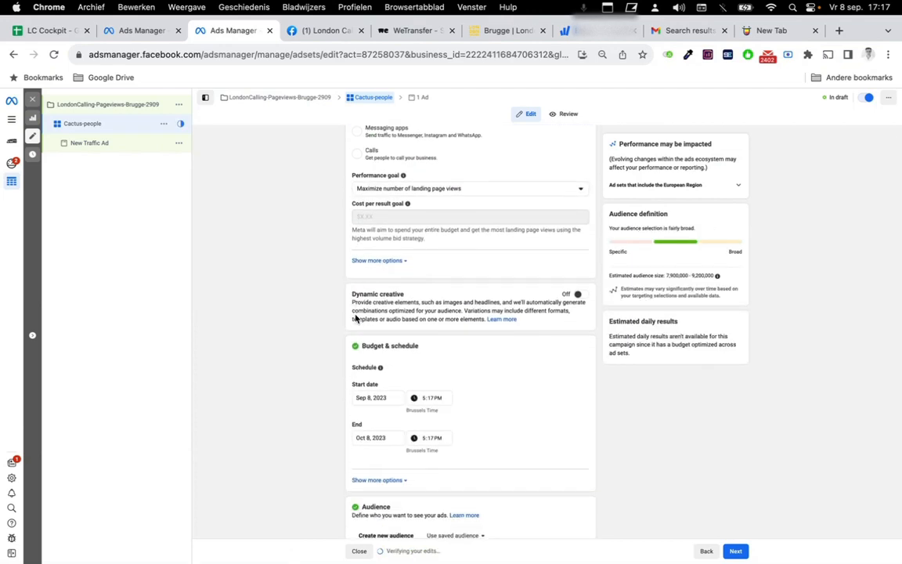
{"action": "scroll", "coordinate": [509, 306], "scroll_direction": "down", "scroll_amount": 1}
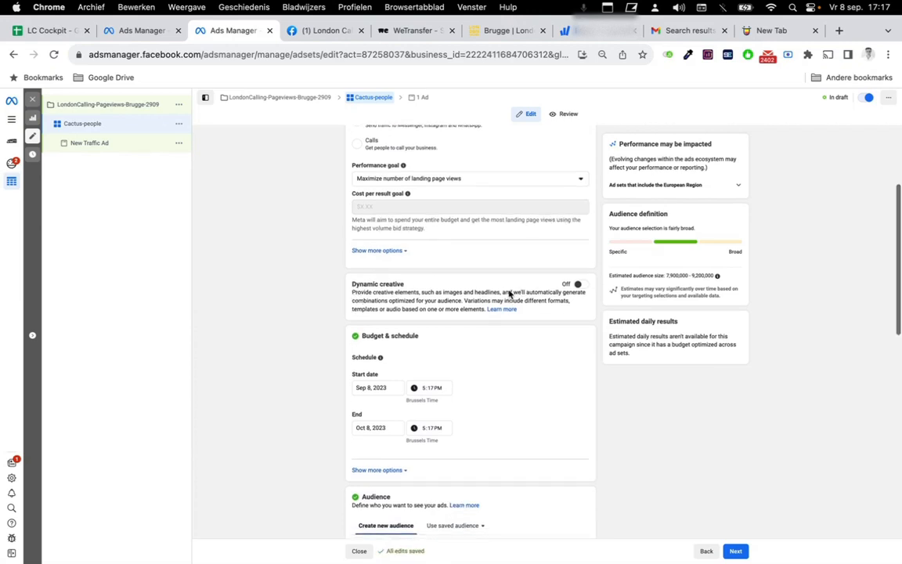
Switch the performance goal to Maximize number of link clicks and back to landing page views.
{"action": "left_click", "coordinate": [490, 180]}
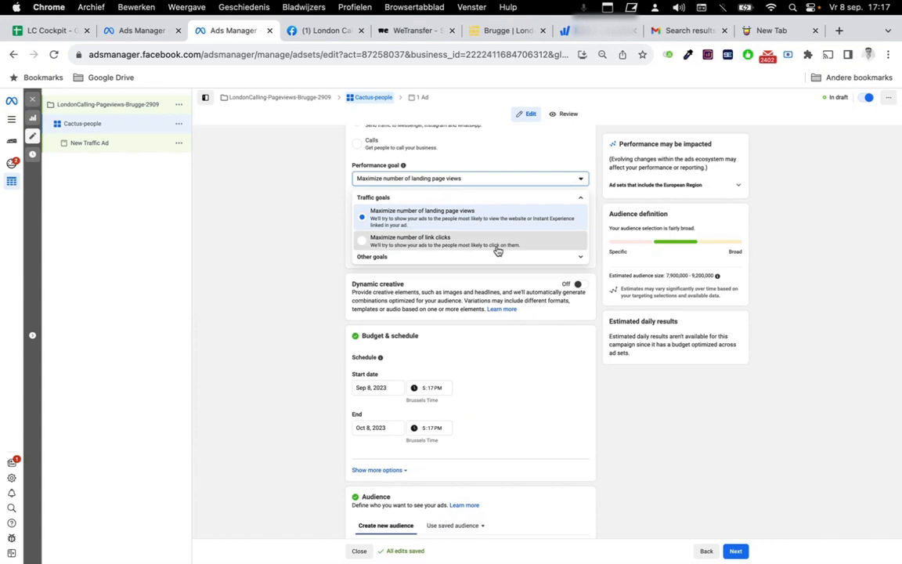
{"action": "left_click", "coordinate": [497, 242]}
{"action": "left_click", "coordinate": [508, 187]}
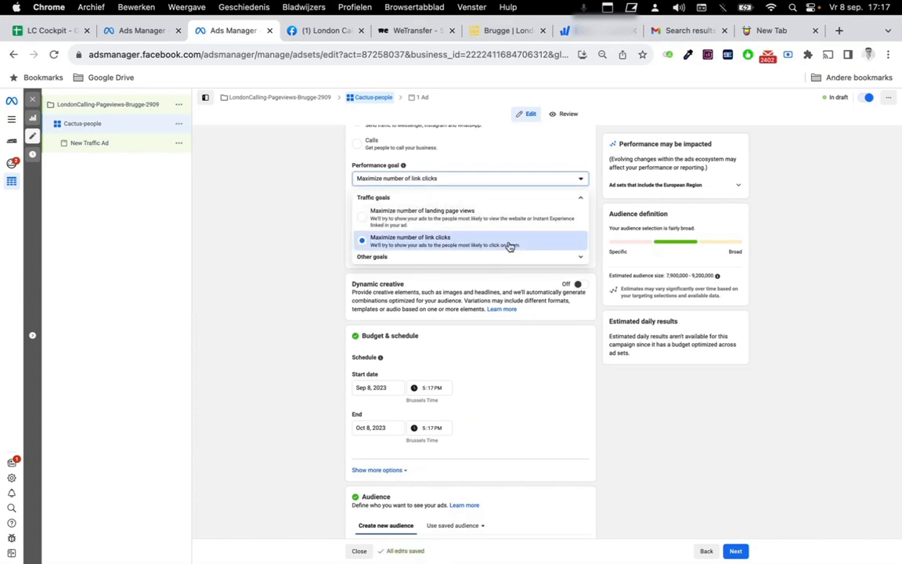
{"action": "left_click", "coordinate": [476, 219]}
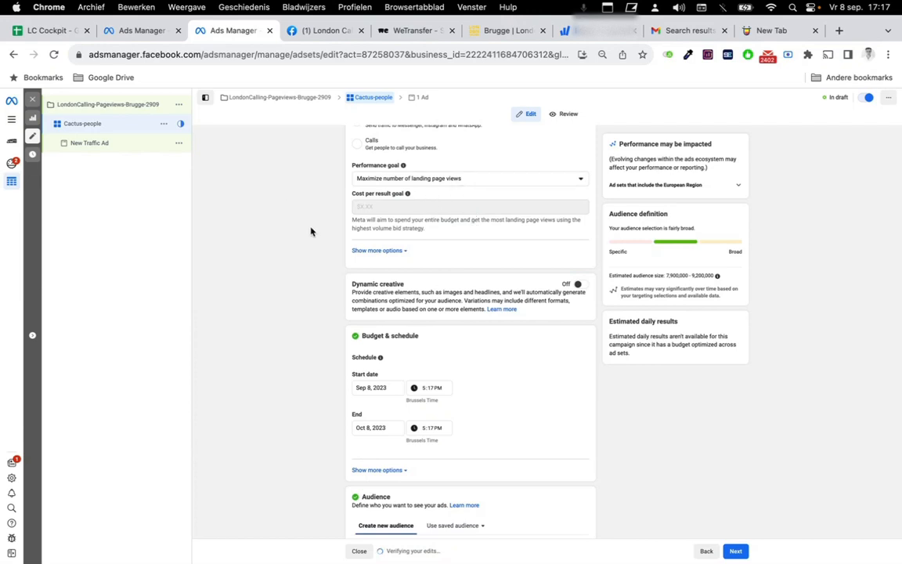
Schedule the ad set to start on Sep 15, 2023 and end on Oct 29, 2023 at 6:00 PM.
{"action": "scroll", "coordinate": [311, 231], "scroll_direction": "down", "scroll_amount": 3}
{"action": "left_click", "coordinate": [373, 285]}
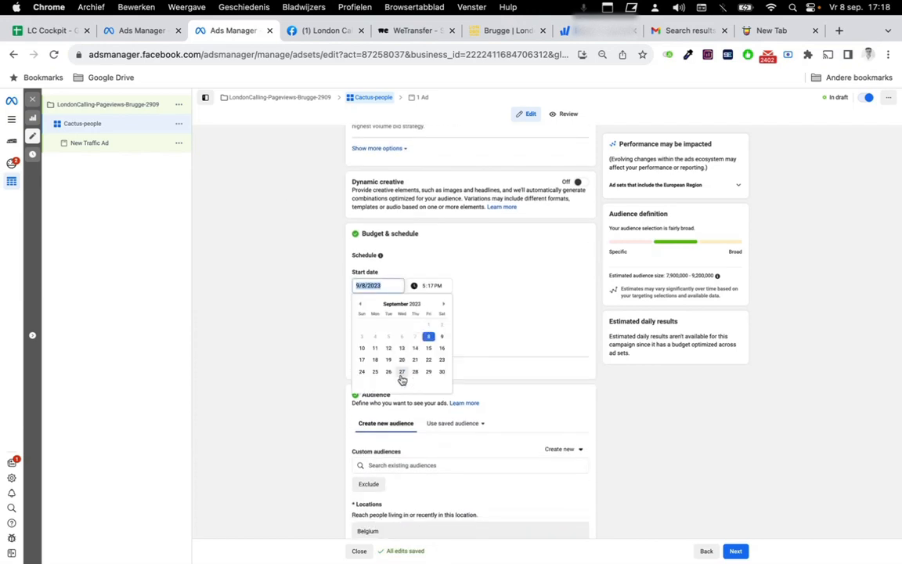
{"action": "left_click", "coordinate": [428, 348]}
{"action": "left_click", "coordinate": [383, 325]}
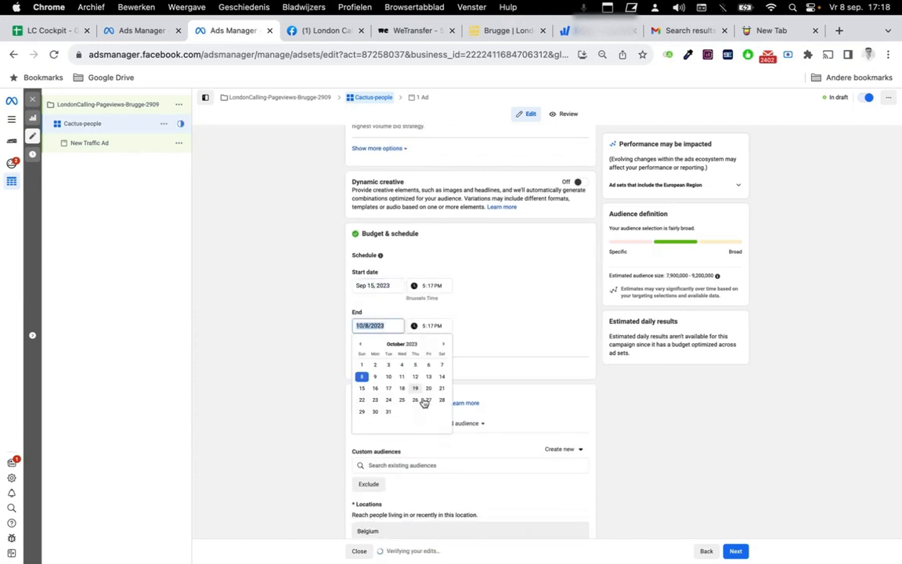
{"action": "left_click", "coordinate": [362, 412]}
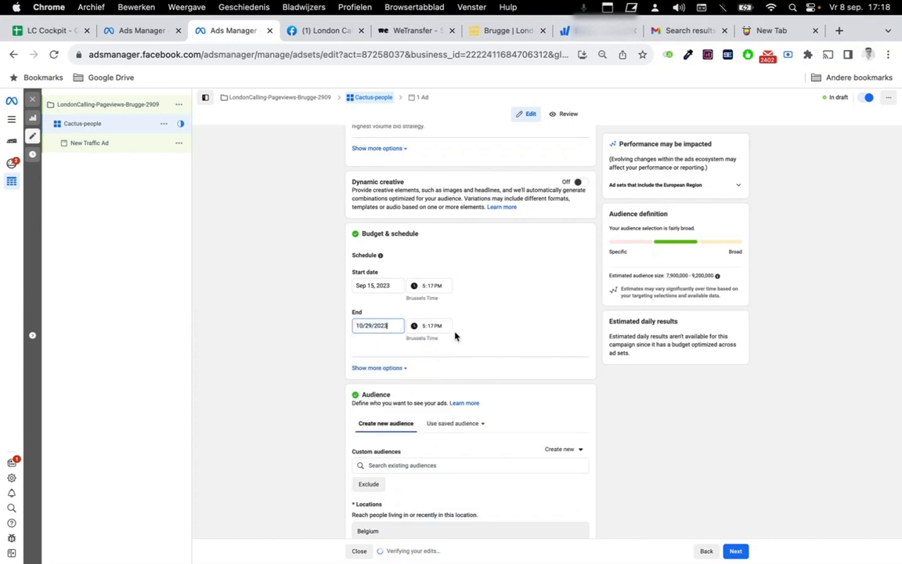
{"action": "left_click", "coordinate": [424, 327]}
{"action": "type", "text": "00"}
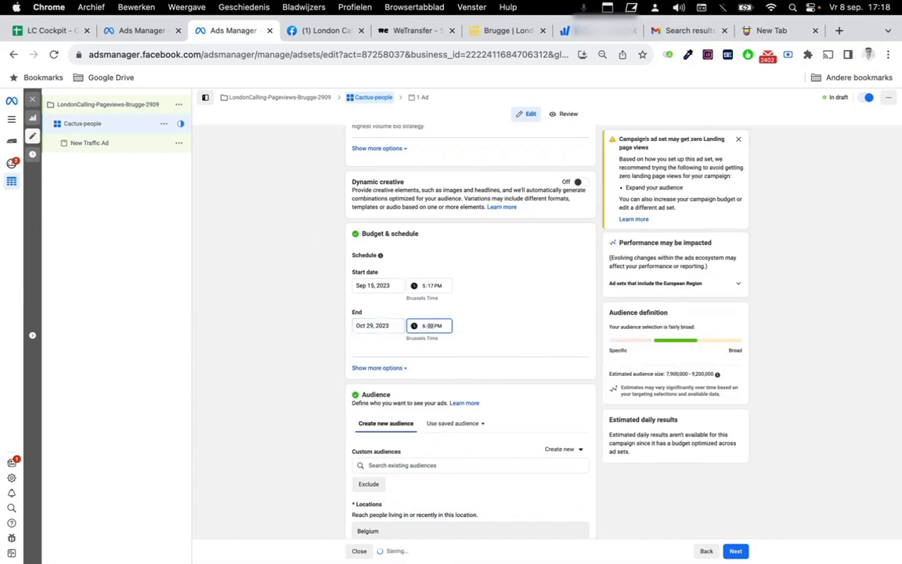
{"action": "left_click", "coordinate": [482, 342]}
Target "Cactus page like n follow", "Cactus event going:interested 365days" and "Cactus page, engagment, call to action, visited" as custom audiences, and disable Advantage custom audience.
{"action": "scroll", "coordinate": [481, 342], "scroll_direction": "down", "scroll_amount": 2}
{"action": "scroll", "coordinate": [480, 342], "scroll_direction": "down", "scroll_amount": 4}
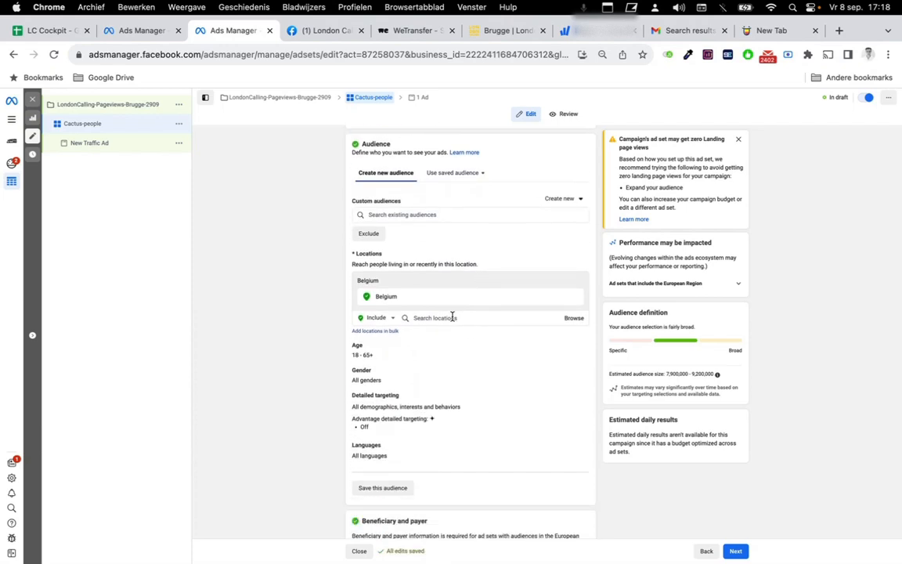
{"action": "left_click", "coordinate": [404, 215]}
{"action": "type", "text": "cactus"}
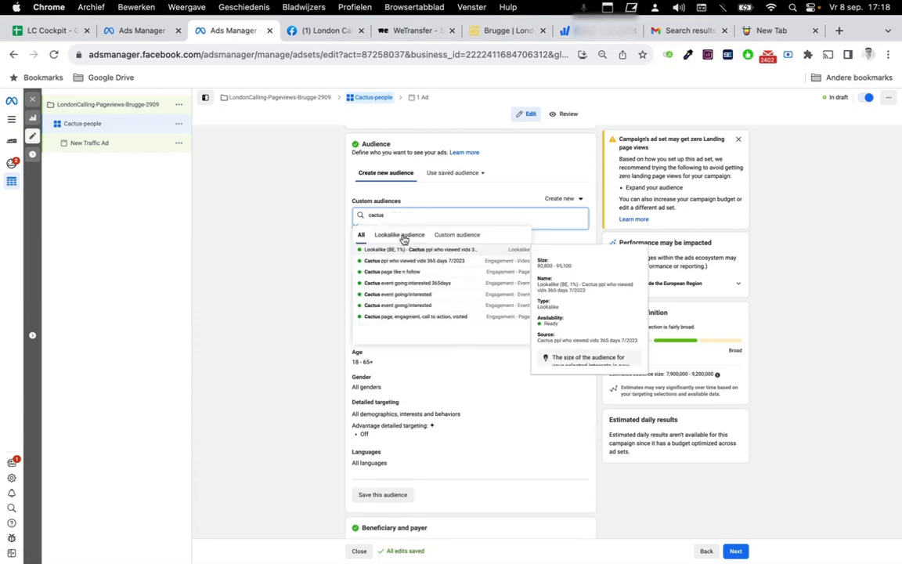
{"action": "left_click", "coordinate": [439, 274]}
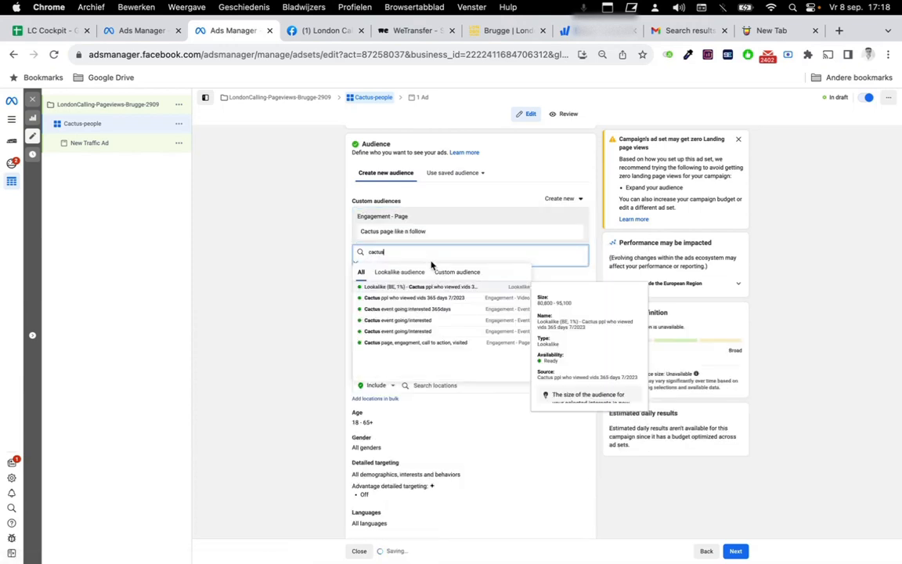
{"action": "left_click", "coordinate": [438, 311]}
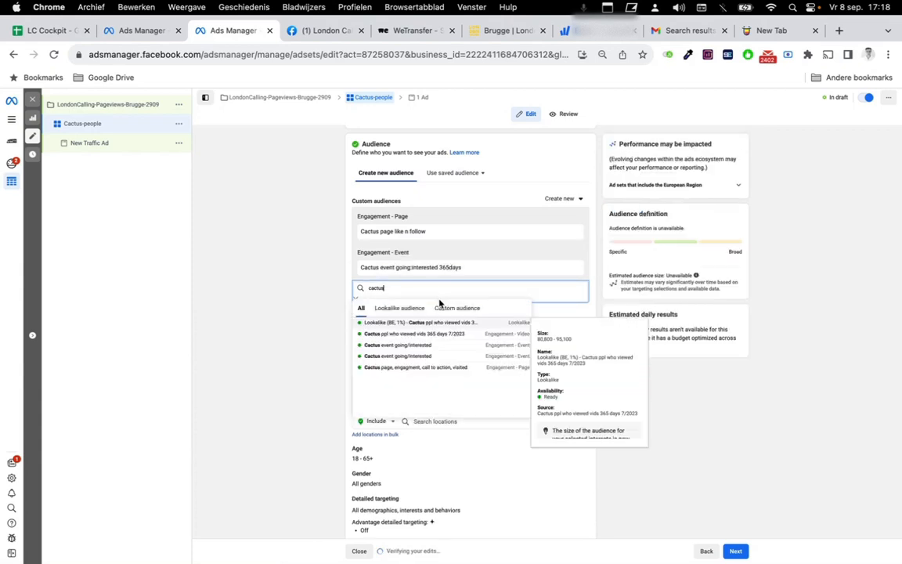
{"action": "left_click", "coordinate": [465, 373]}
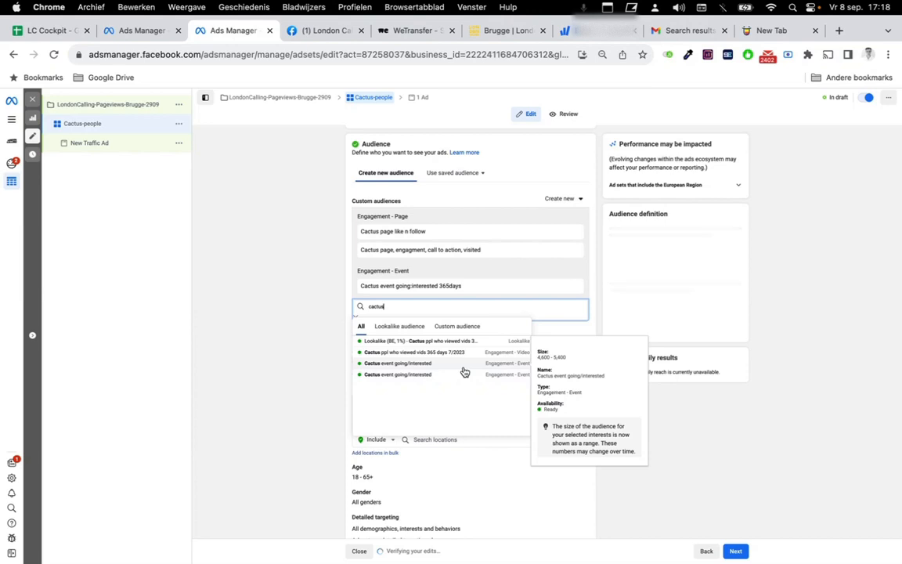
{"action": "left_click", "coordinate": [266, 267]}
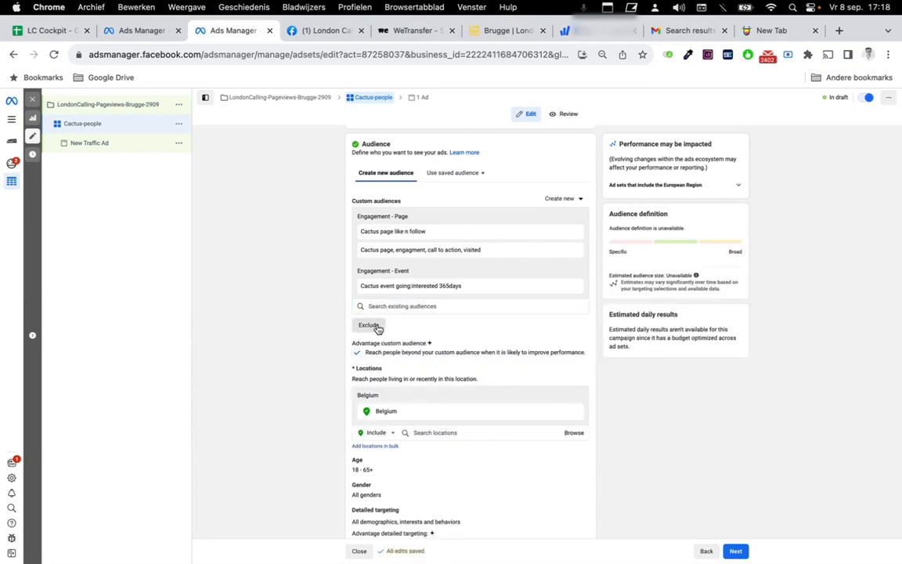
{"action": "left_click", "coordinate": [359, 354]}
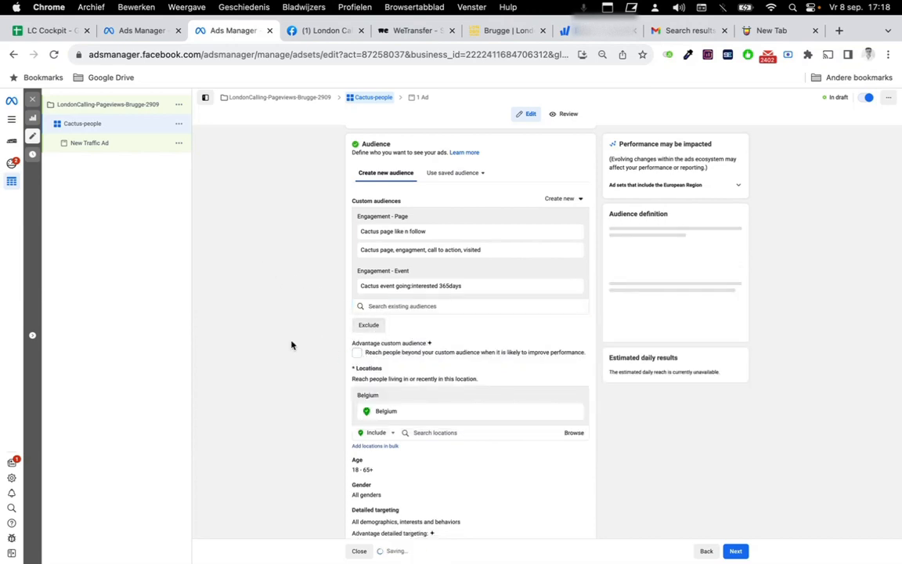
Exclude Gent, Flemish Region, with a 13-mile radius from the ad set's Belgium location targeting.
{"action": "scroll", "coordinate": [291, 345], "scroll_direction": "down", "scroll_amount": 1}
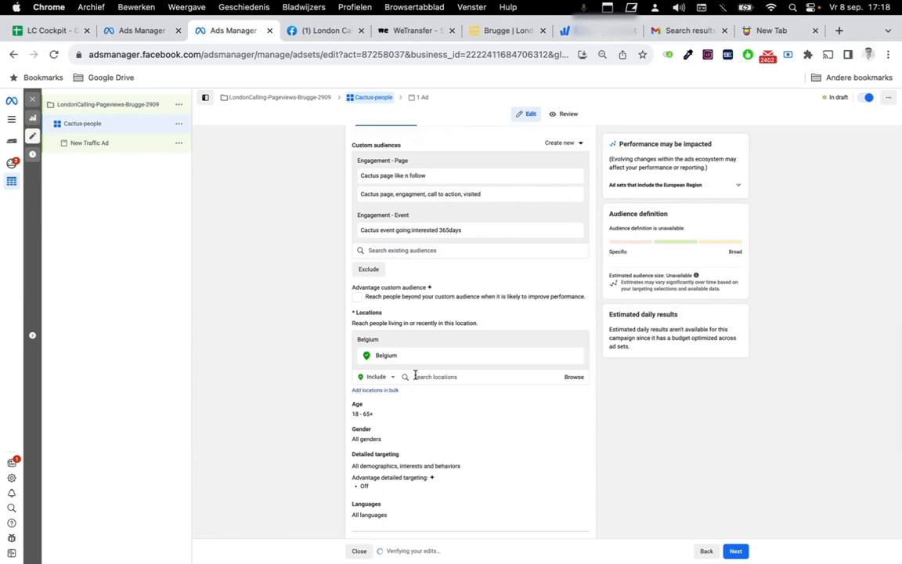
{"action": "left_click", "coordinate": [376, 377]}
{"action": "left_click", "coordinate": [378, 401]}
{"action": "left_click", "coordinate": [431, 377]}
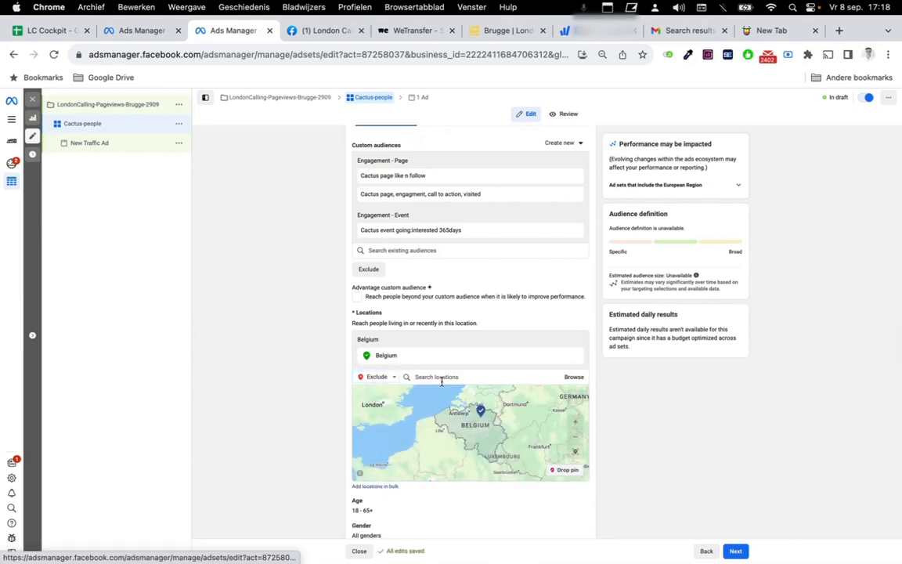
{"action": "type", "text": "gr"}
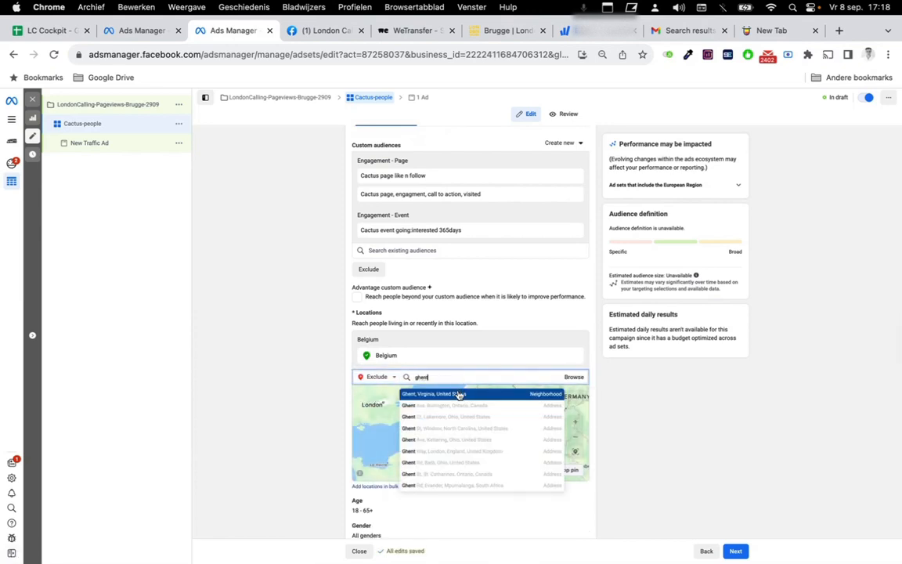
{"action": "type", "text": "gent"}
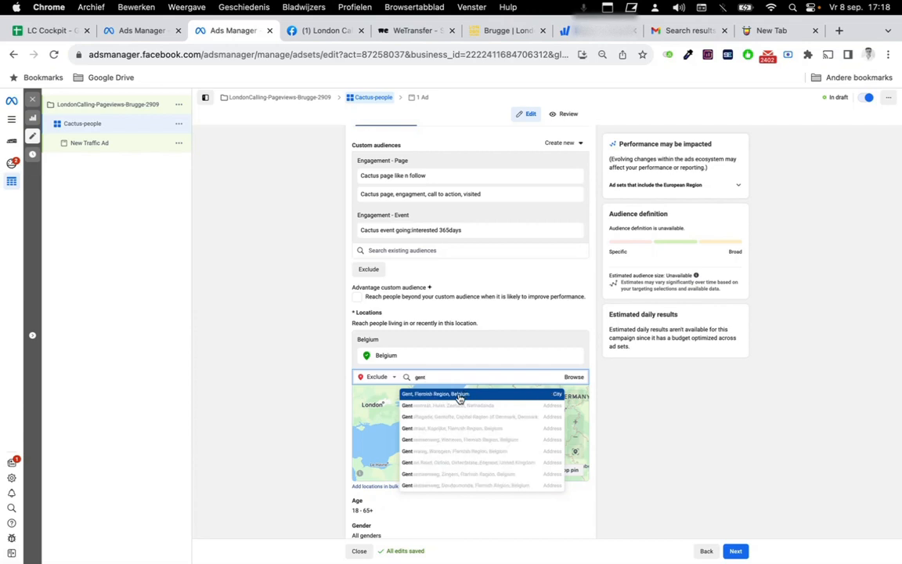
{"action": "left_click", "coordinate": [461, 396]}
{"action": "left_click", "coordinate": [457, 376]}
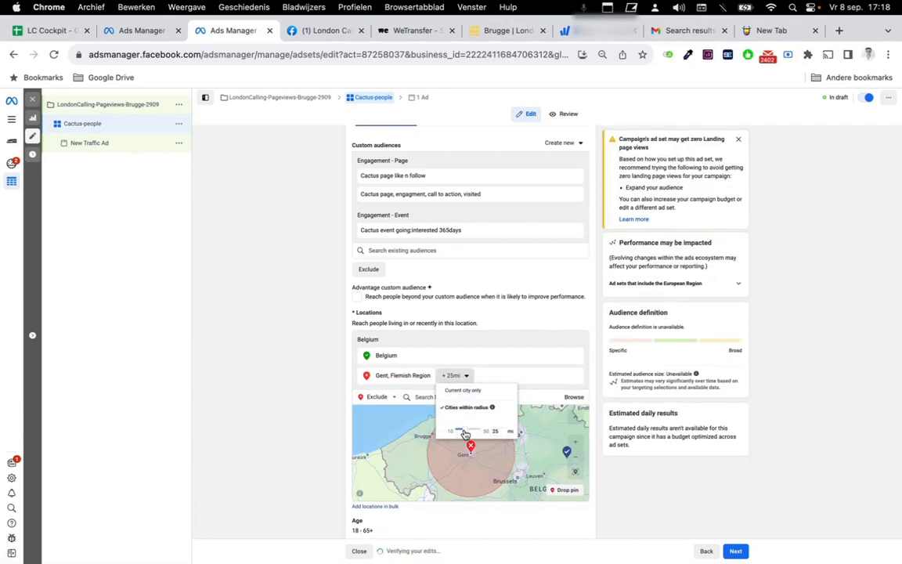
{"action": "left_click_drag", "start_coordinate": [465, 430], "coordinate": [462, 432]}
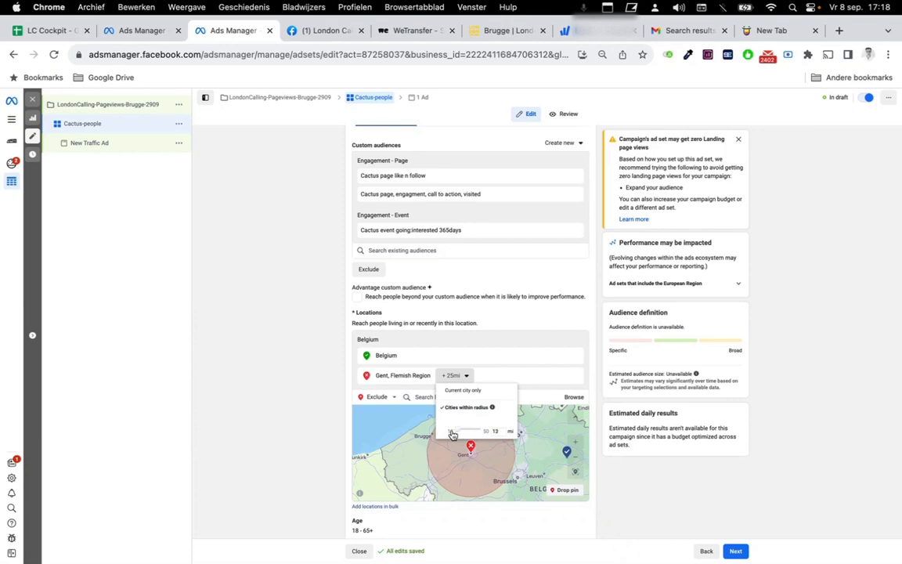
{"action": "left_click", "coordinate": [246, 377]}
Set the minimum age of the ad set's audience to 25.
{"action": "scroll", "coordinate": [287, 387], "scroll_direction": "down", "scroll_amount": 4}
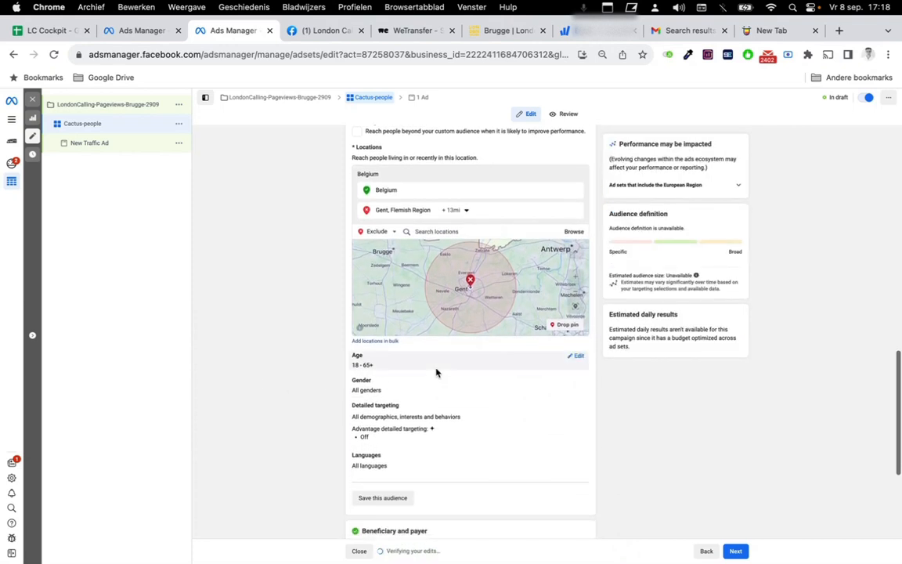
{"action": "left_click", "coordinate": [582, 359]}
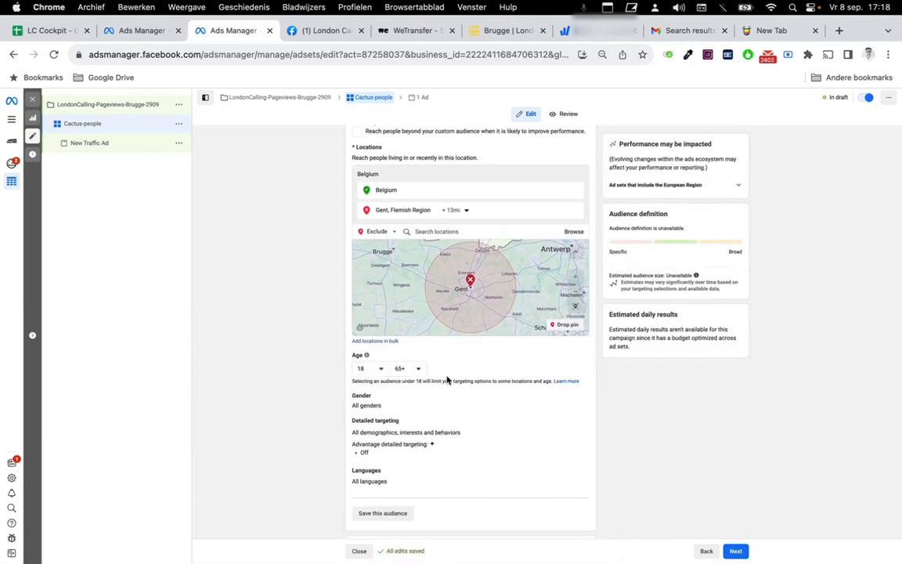
{"action": "left_click", "coordinate": [364, 368]}
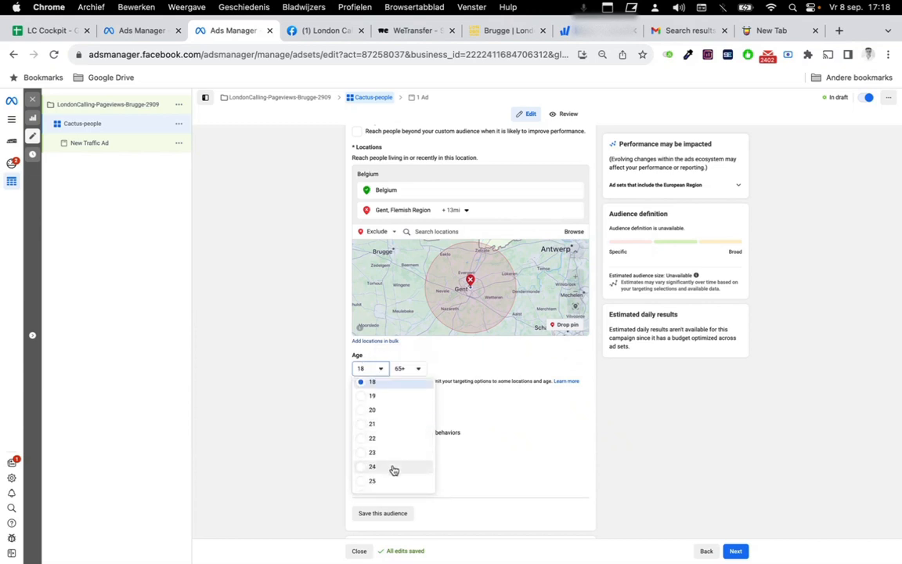
{"action": "left_click", "coordinate": [388, 482]}
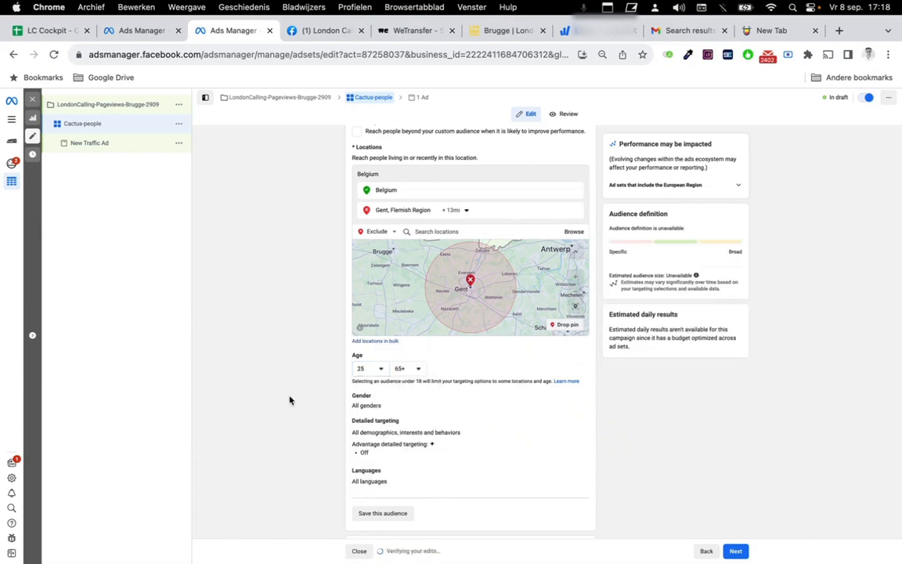
Add the square 1080 × 1080 London Calling The Monkeys image from the account images to the New Traffic Ad and continue to cropping.
{"action": "scroll", "coordinate": [289, 400], "scroll_direction": "down", "scroll_amount": 3}
{"action": "scroll", "coordinate": [289, 401], "scroll_direction": "down", "scroll_amount": 1}
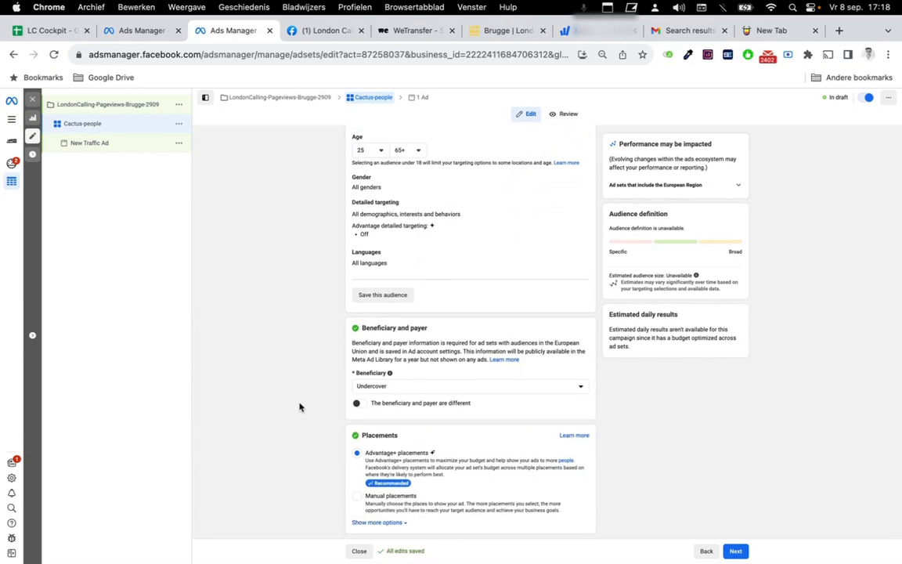
{"action": "left_click", "coordinate": [94, 147]}
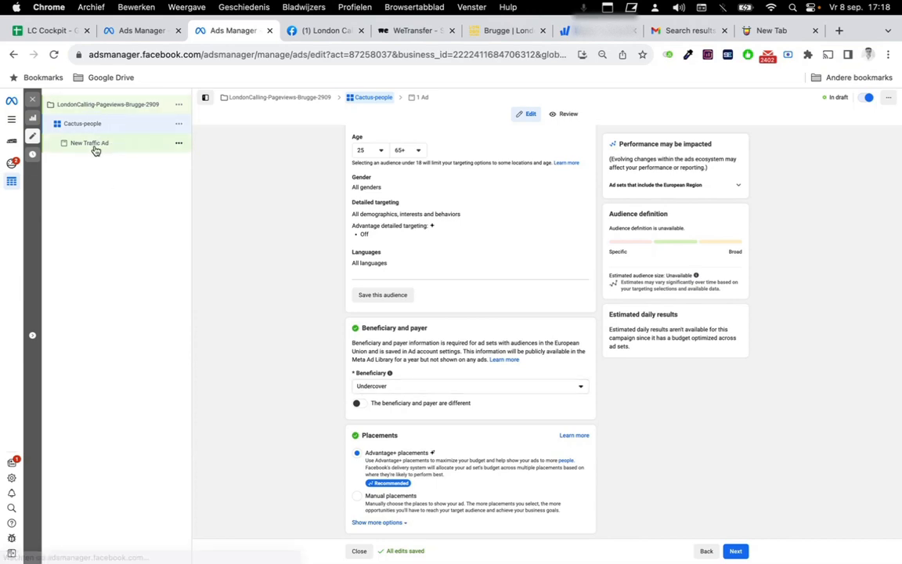
{"action": "scroll", "coordinate": [368, 251], "scroll_direction": "down", "scroll_amount": 1}
{"action": "scroll", "coordinate": [368, 251], "scroll_direction": "down", "scroll_amount": 3}
{"action": "scroll", "coordinate": [371, 261], "scroll_direction": "down", "scroll_amount": 3}
{"action": "left_click", "coordinate": [385, 349]}
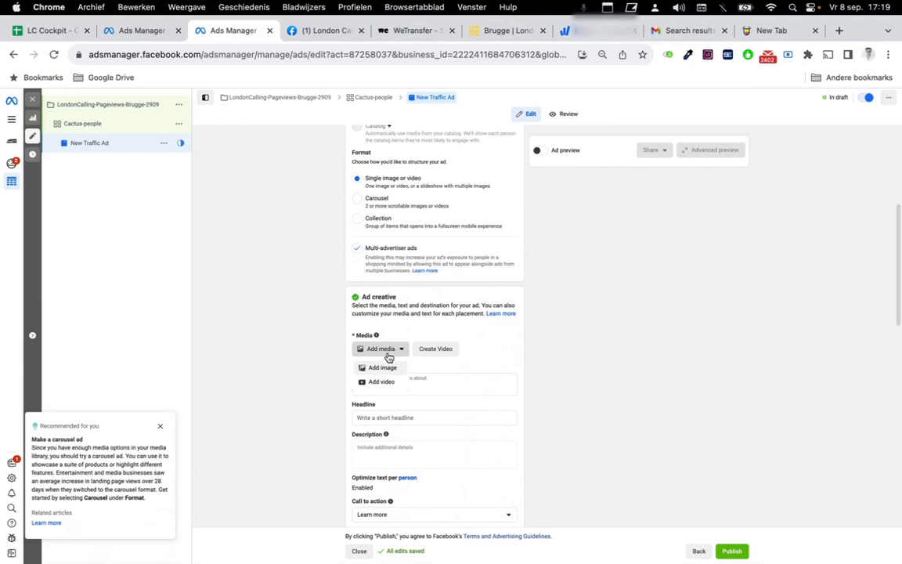
{"action": "left_click", "coordinate": [384, 368]}
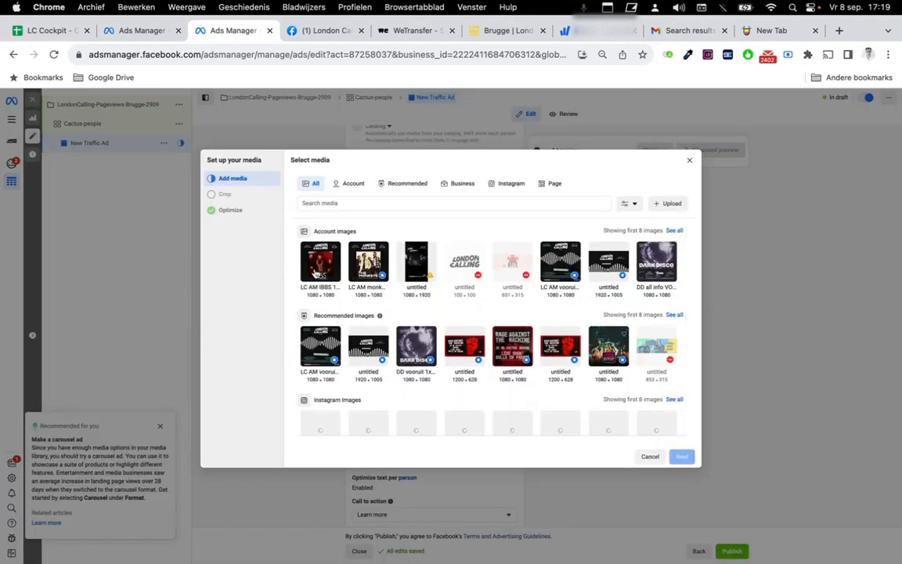
{"action": "left_click", "coordinate": [320, 261]}
{"action": "left_click", "coordinate": [368, 261]}
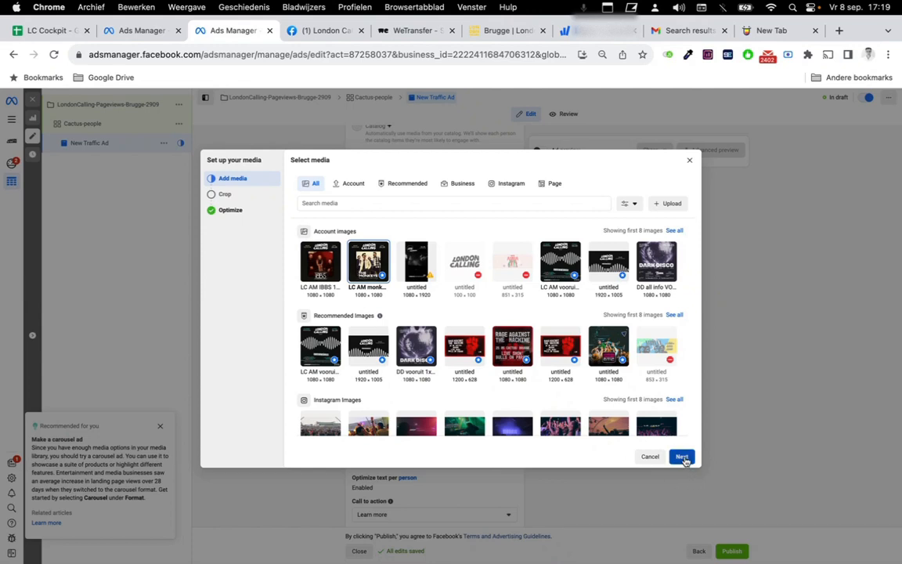
{"action": "left_click", "coordinate": [682, 456]}
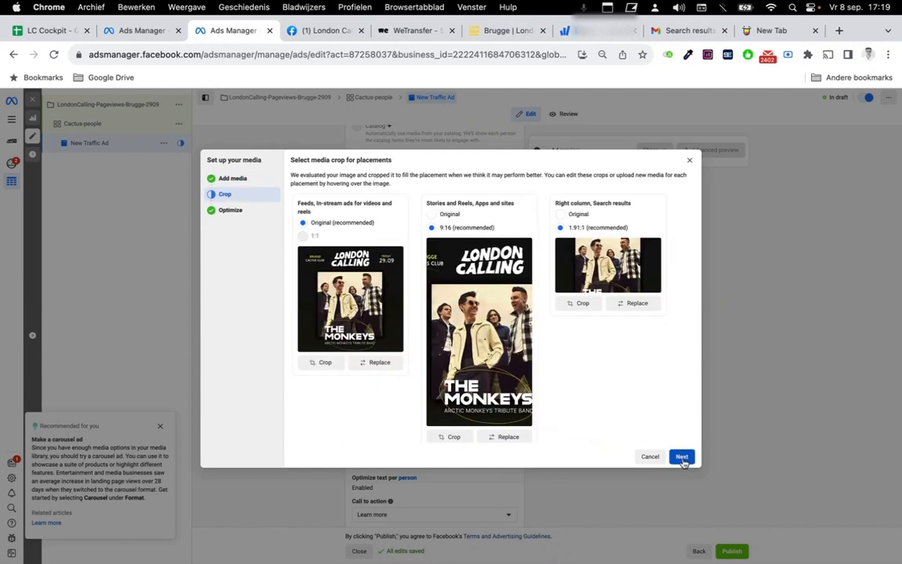
Set the Stories and Reels, Apps and sites placement to the original crop and start uploading a replacement image for it.
{"action": "left_click", "coordinate": [451, 220]}
{"action": "scroll", "coordinate": [485, 376], "scroll_direction": "down", "scroll_amount": 2}
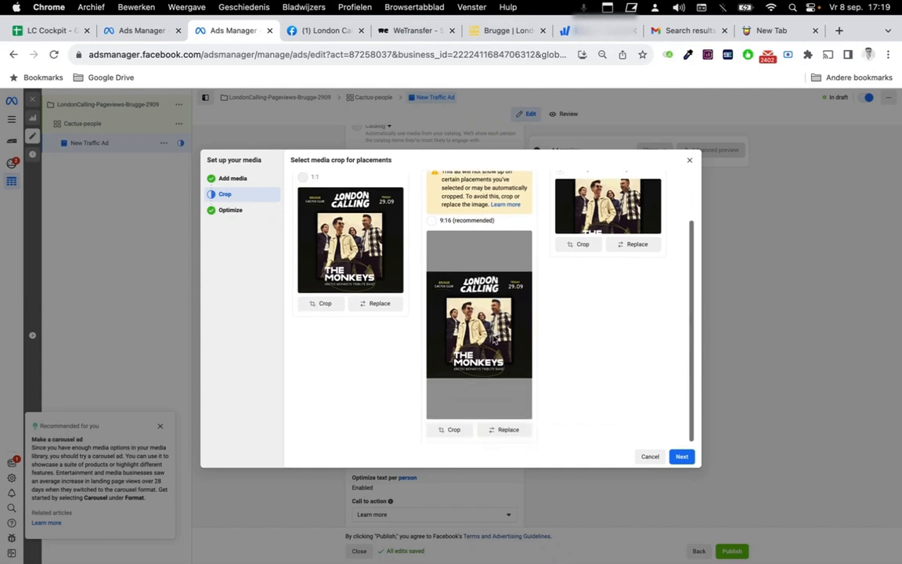
{"action": "left_click", "coordinate": [505, 431]}
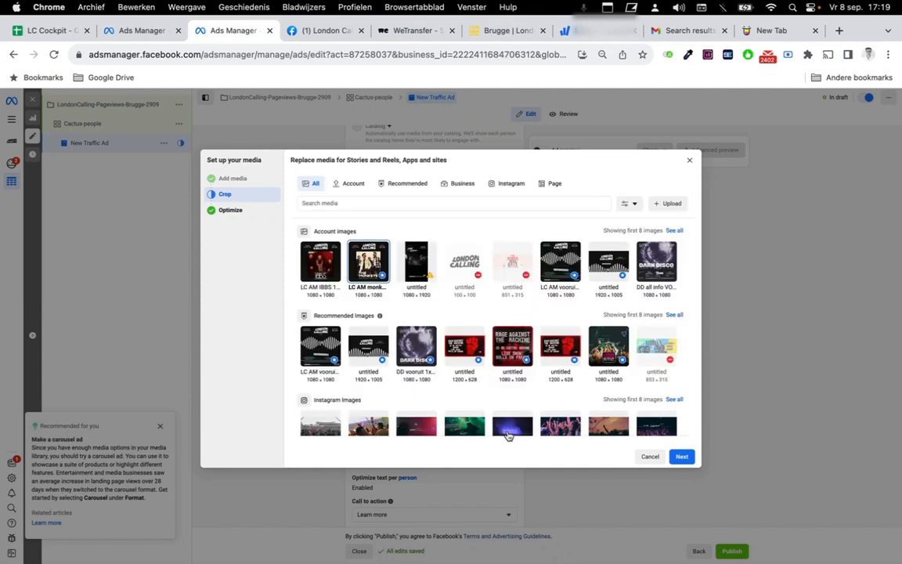
{"action": "left_click", "coordinate": [677, 203]}
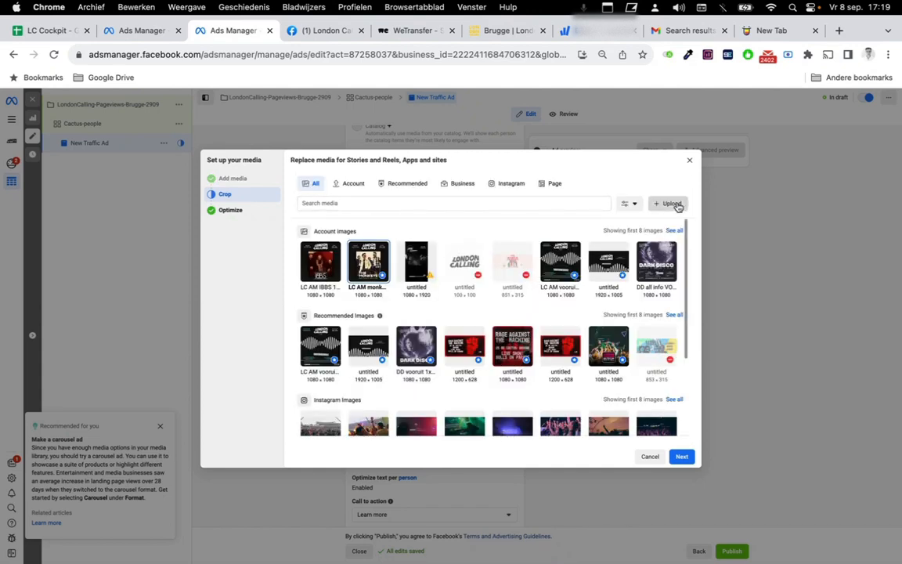
Look through the usable and Kavka folders in the LC-September-2023 WeTransfer downloads for a replacement story image.
{"action": "left_click", "coordinate": [480, 78]}
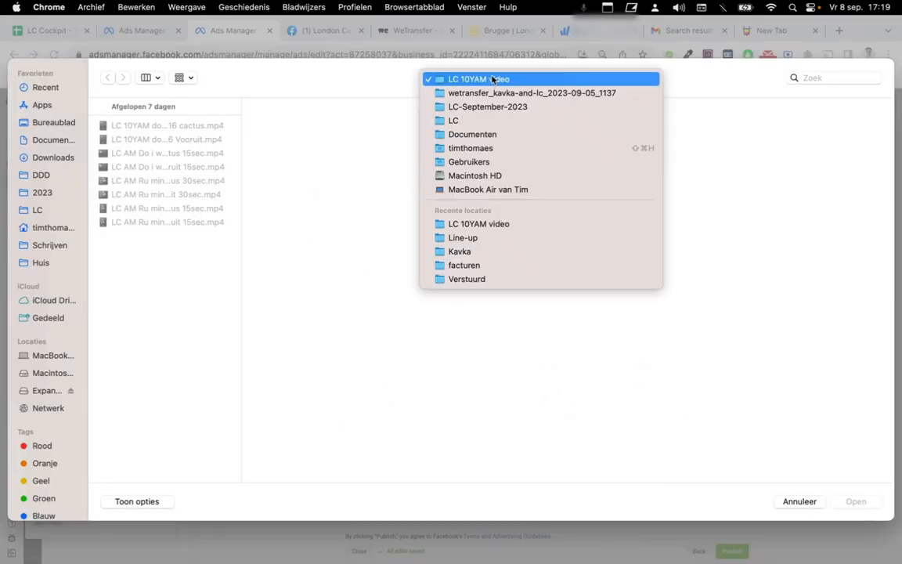
{"action": "left_click", "coordinate": [498, 94]}
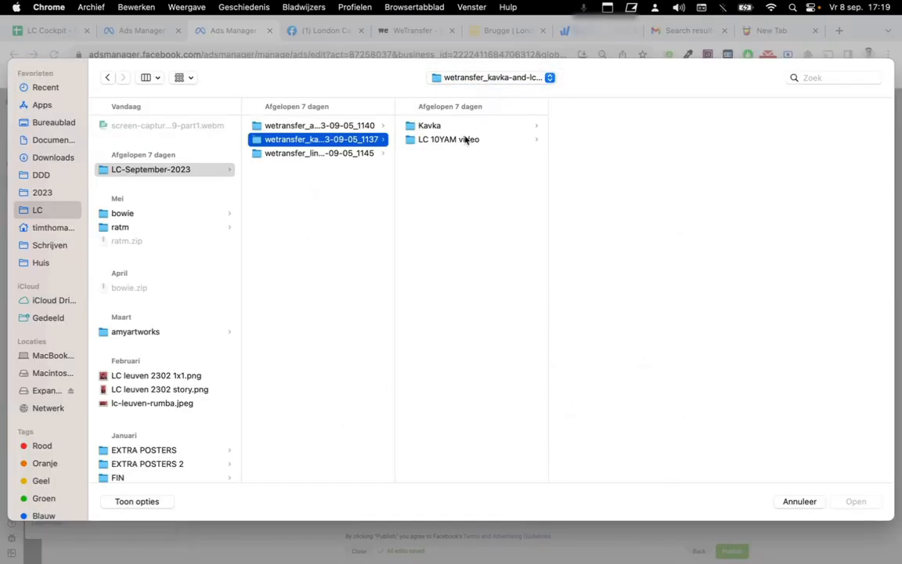
{"action": "left_click", "coordinate": [345, 126]}
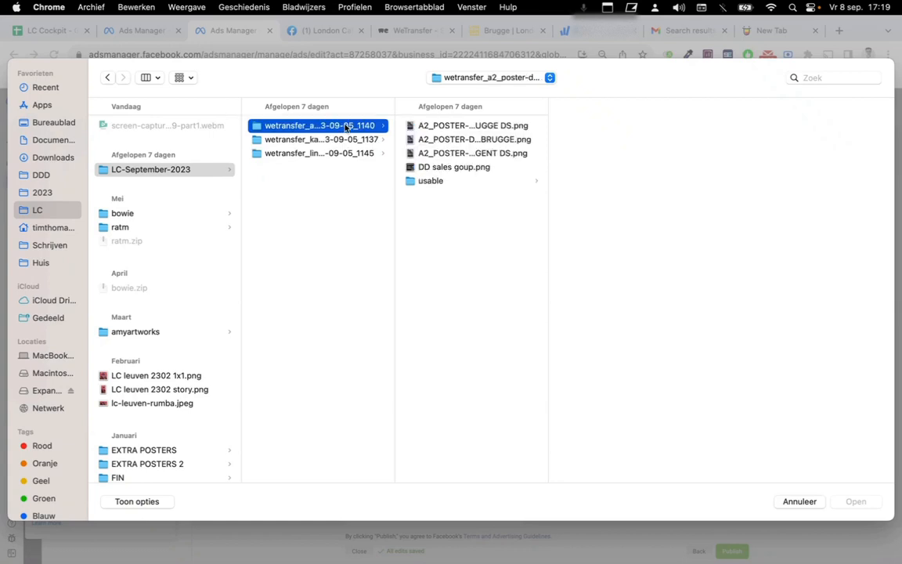
{"action": "left_click", "coordinate": [473, 182]}
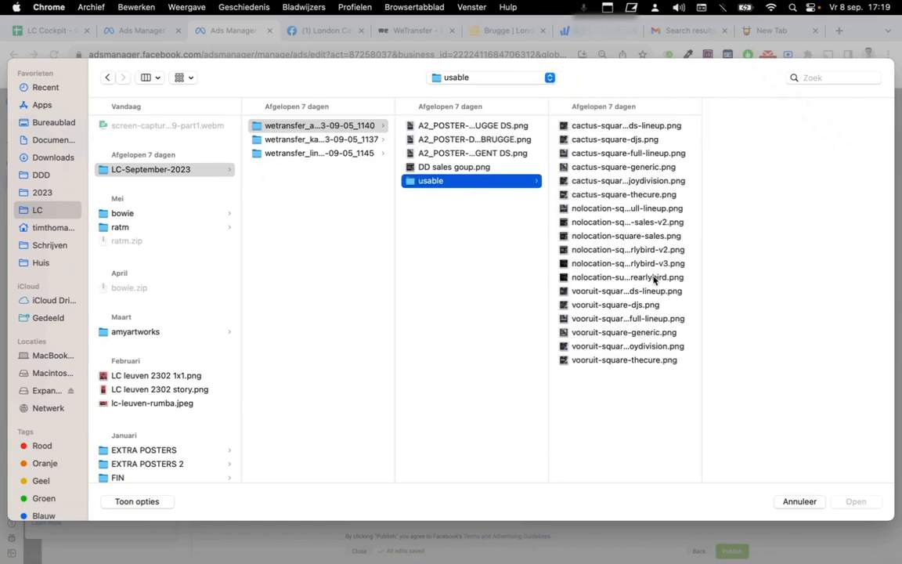
{"action": "left_click_drag", "start_coordinate": [702, 272], "coordinate": [769, 311]}
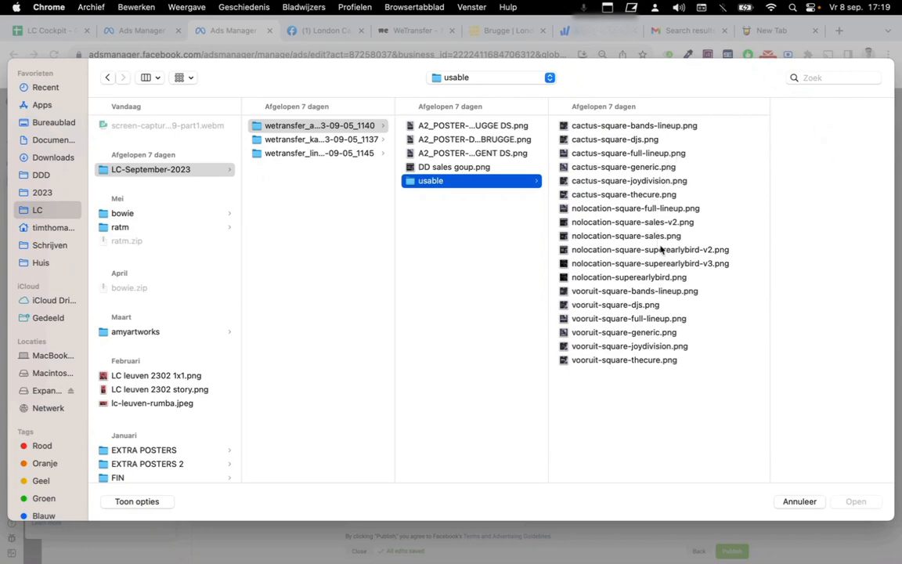
{"action": "key", "text": "Left"}
{"action": "key", "text": "Down"}
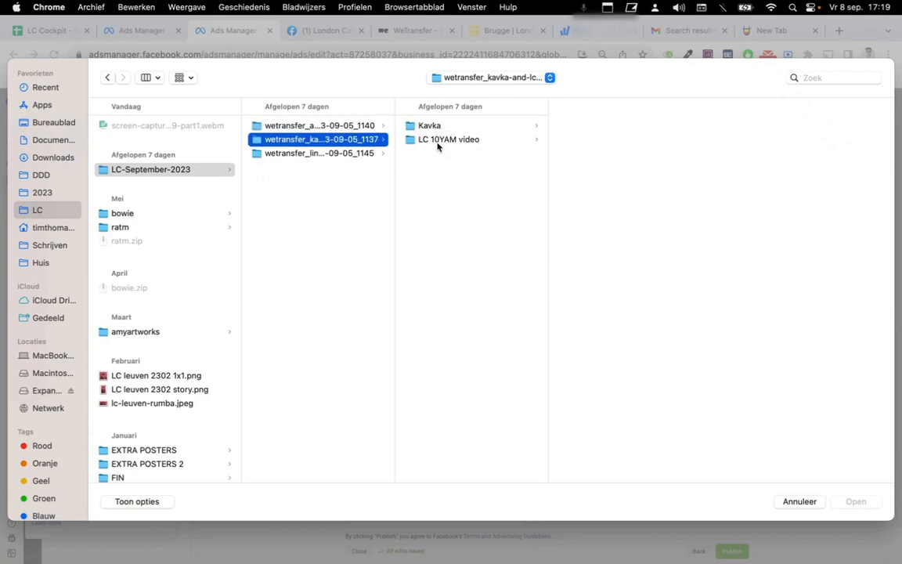
{"action": "left_click", "coordinate": [438, 141]}
{"action": "left_click", "coordinate": [443, 125]}
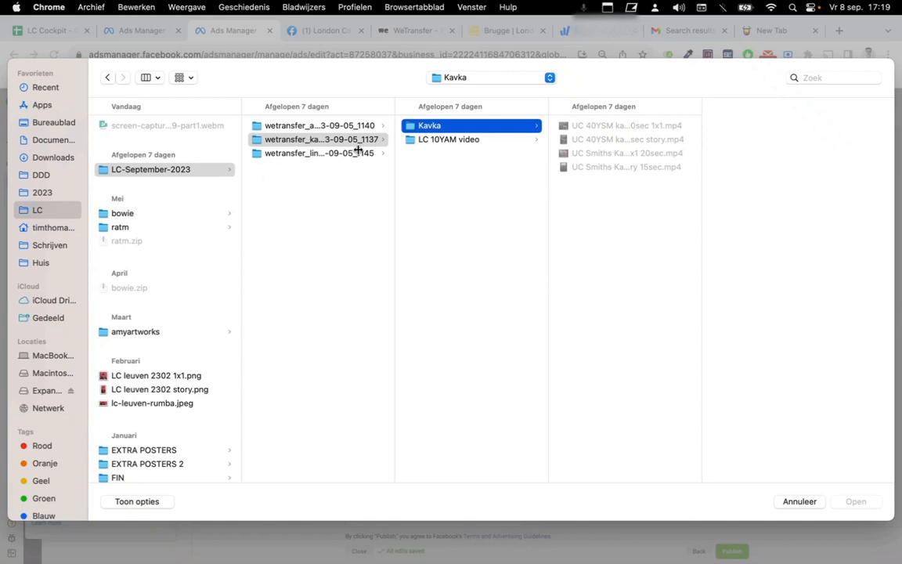
Upload LC AM monkeys story brugge.png from the Line-up folder as the Stories and Reels, Apps and sites image and apply it.
{"action": "left_click", "coordinate": [353, 153]}
{"action": "left_click", "coordinate": [460, 129]}
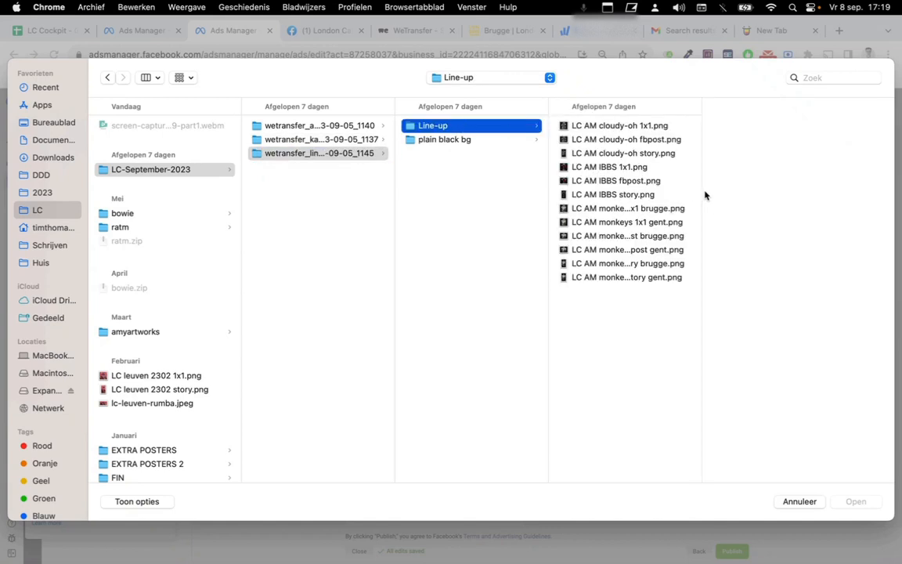
{"action": "left_click_drag", "start_coordinate": [701, 194], "coordinate": [773, 201]}
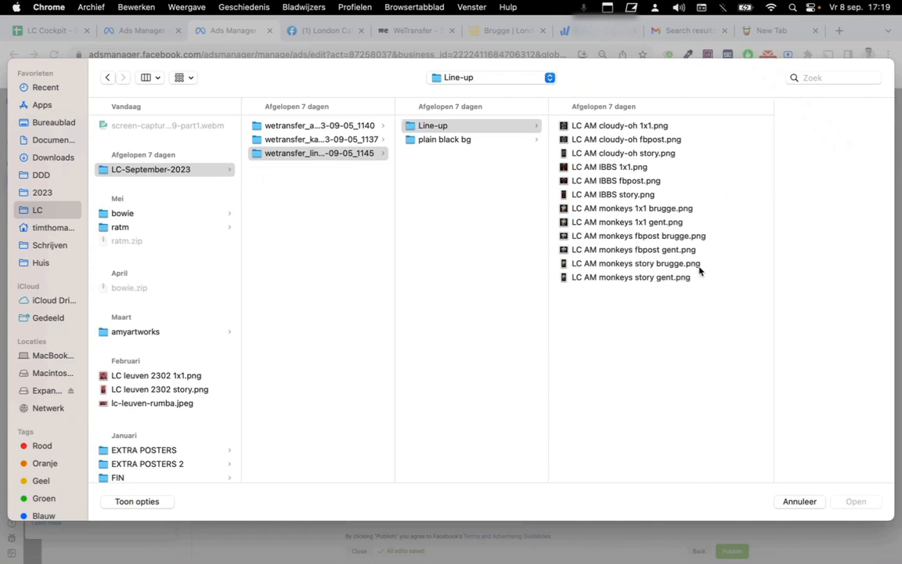
{"action": "left_click", "coordinate": [674, 263]}
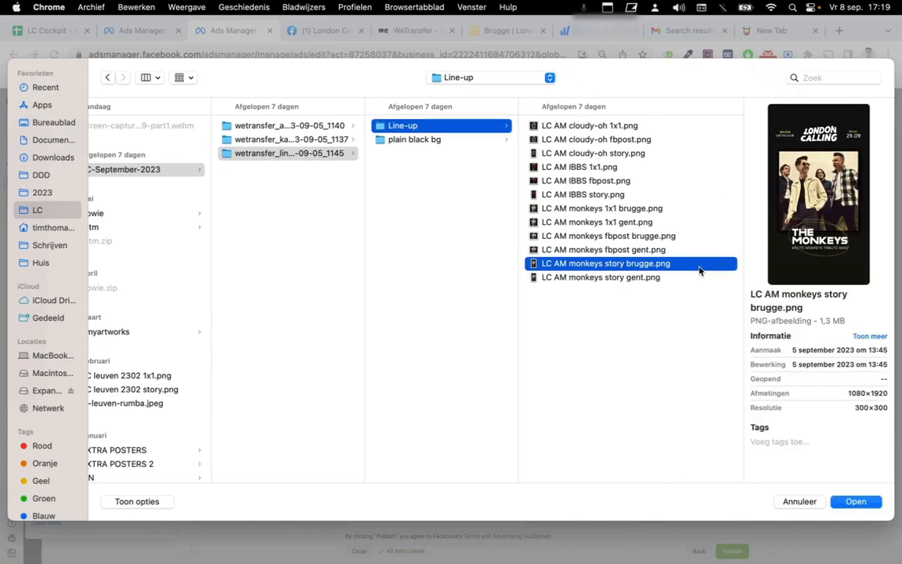
{"action": "left_click", "coordinate": [858, 501]}
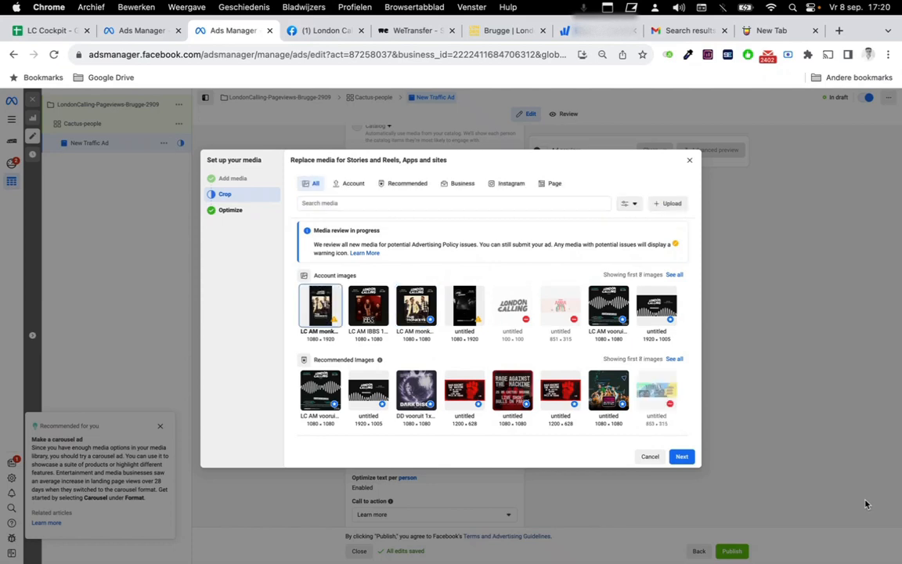
{"action": "left_click", "coordinate": [681, 456]}
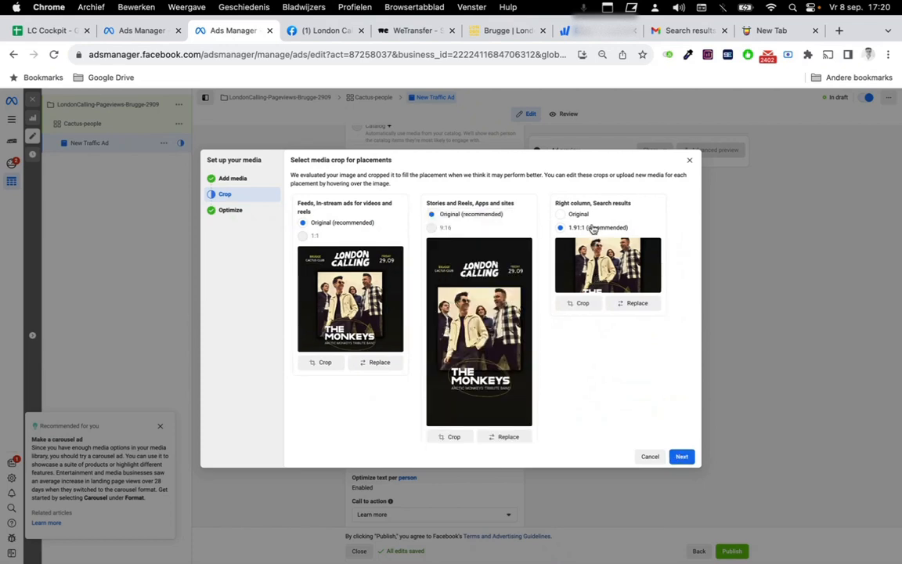
Replace the Right column, Search results image with an upload of LC AM monkeys fbpost brugge.png from the Line-up folder.
{"action": "left_click", "coordinate": [628, 305]}
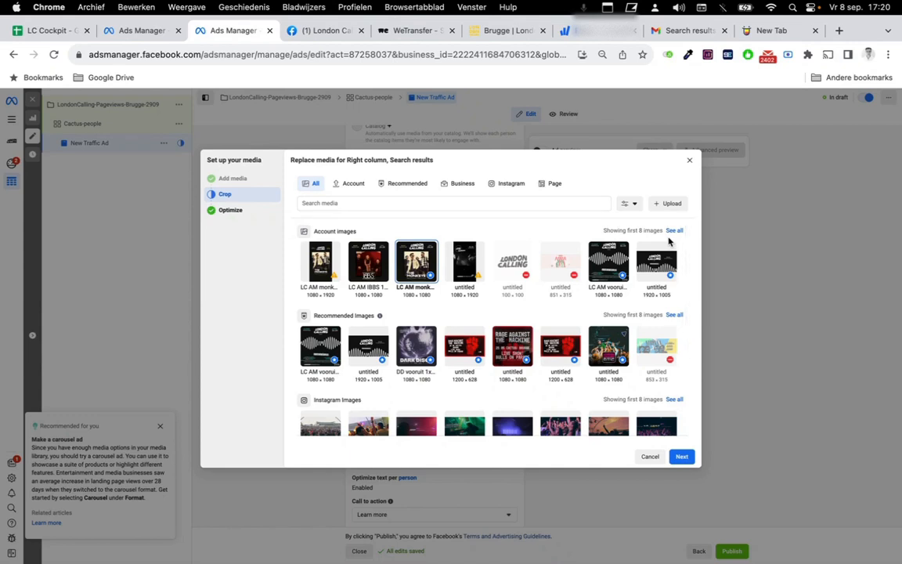
{"action": "left_click", "coordinate": [678, 210]}
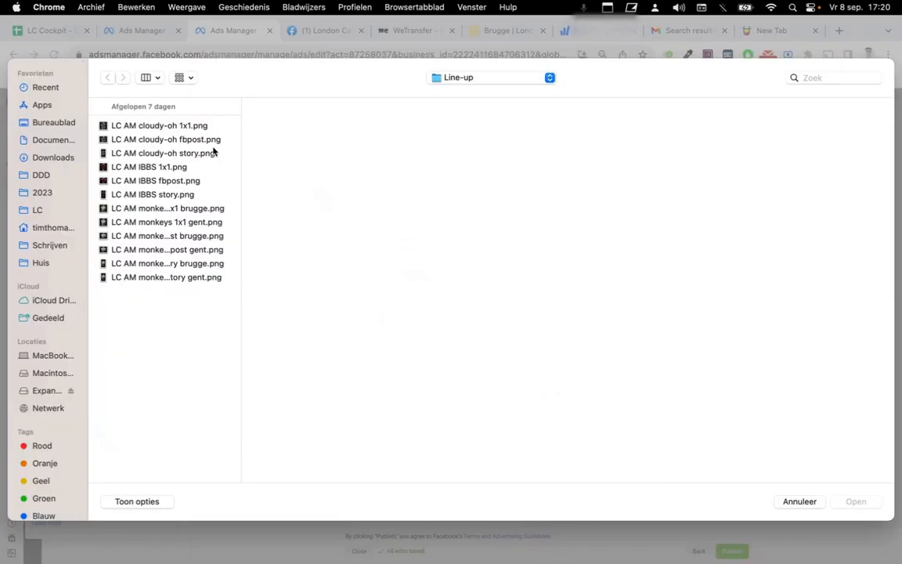
{"action": "left_click", "coordinate": [145, 182]}
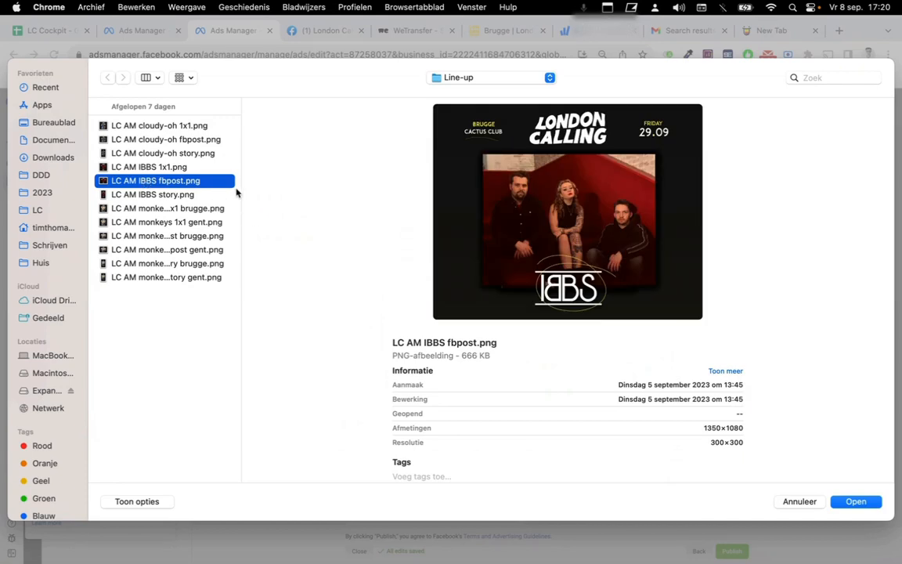
{"action": "left_click_drag", "start_coordinate": [242, 181], "coordinate": [443, 177]}
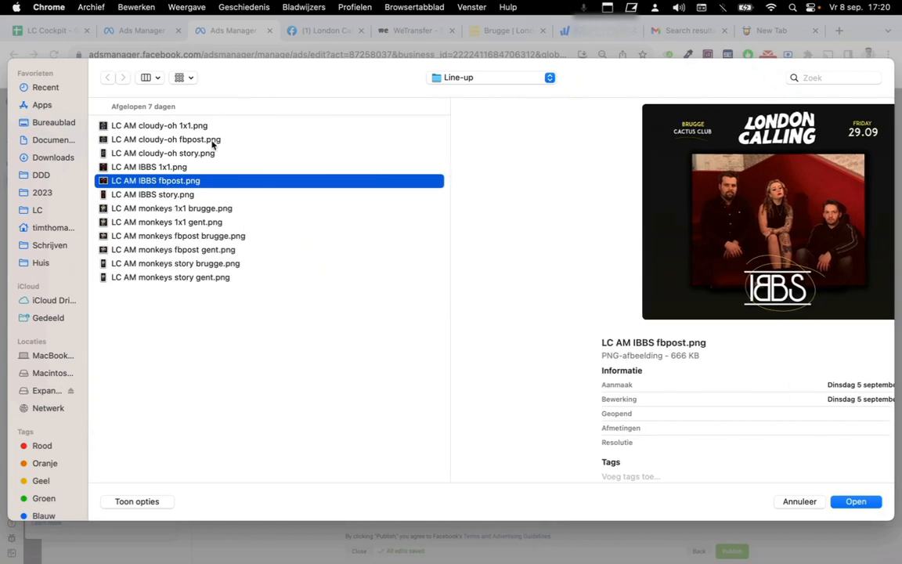
{"action": "left_click", "coordinate": [213, 142]}
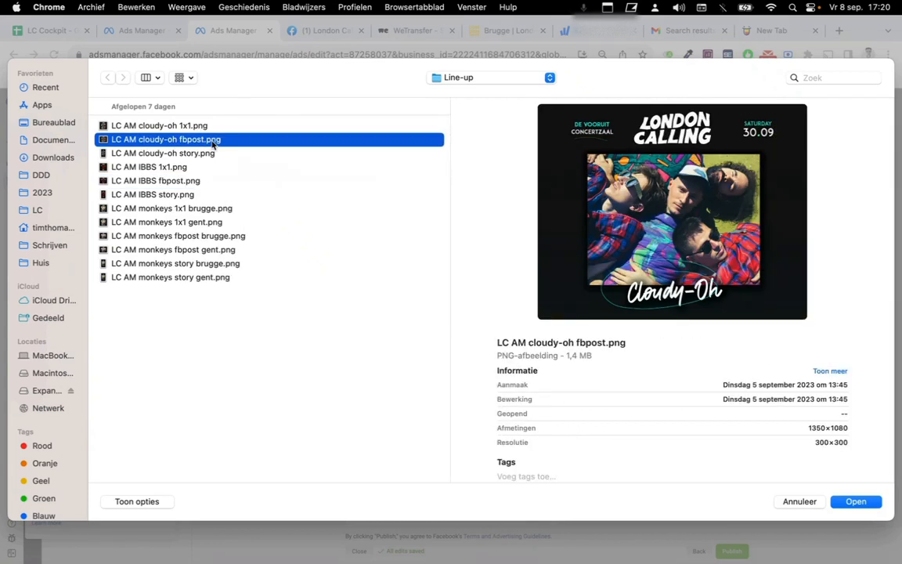
{"action": "left_click", "coordinate": [233, 238]}
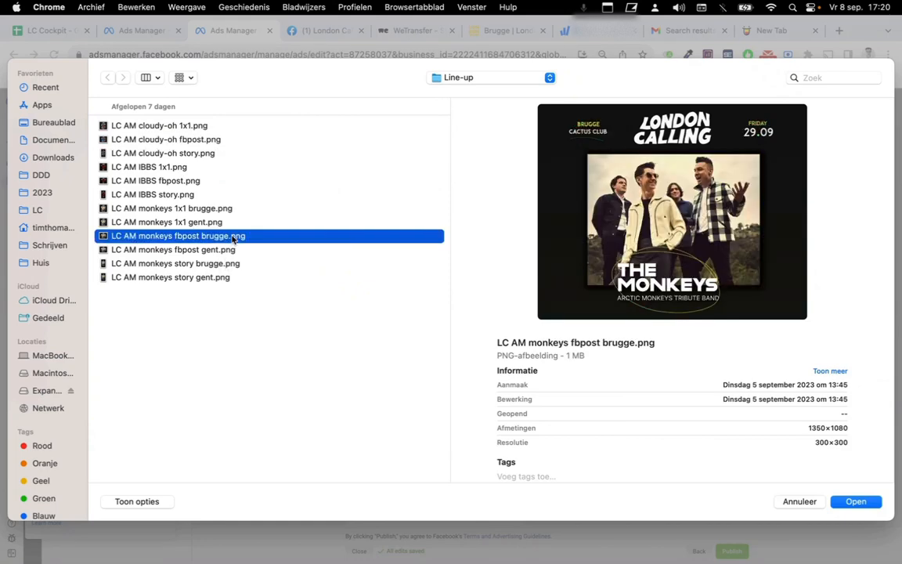
{"action": "left_click", "coordinate": [858, 502]}
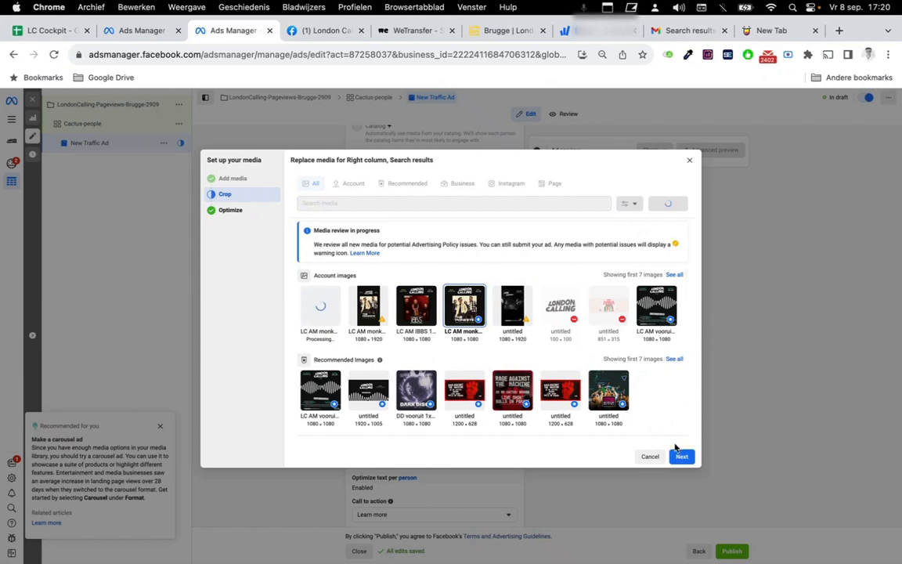
{"action": "left_click", "coordinate": [683, 457]}
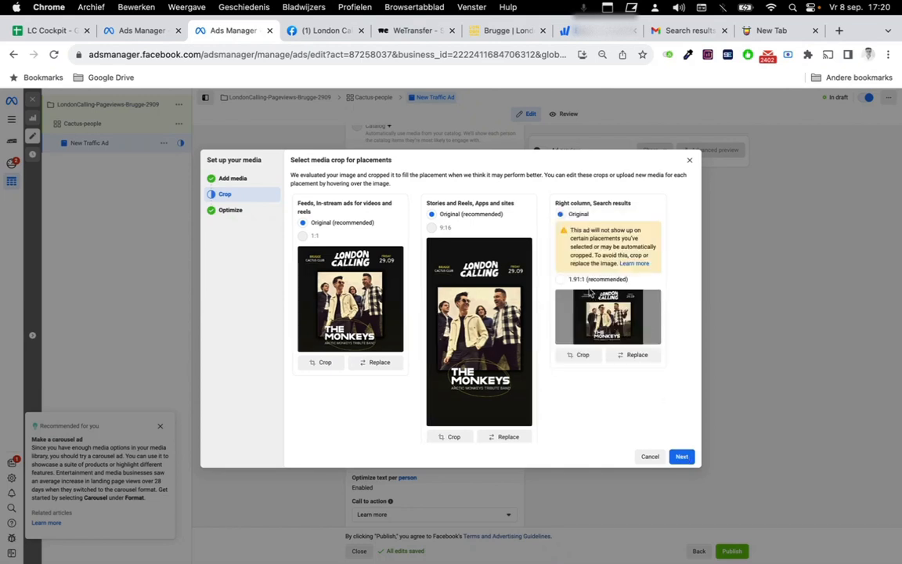
Preview the 1.91:1 crop for Right column, Search results, set it back to Original and continue to the optimization stage.
{"action": "left_click", "coordinate": [560, 279]}
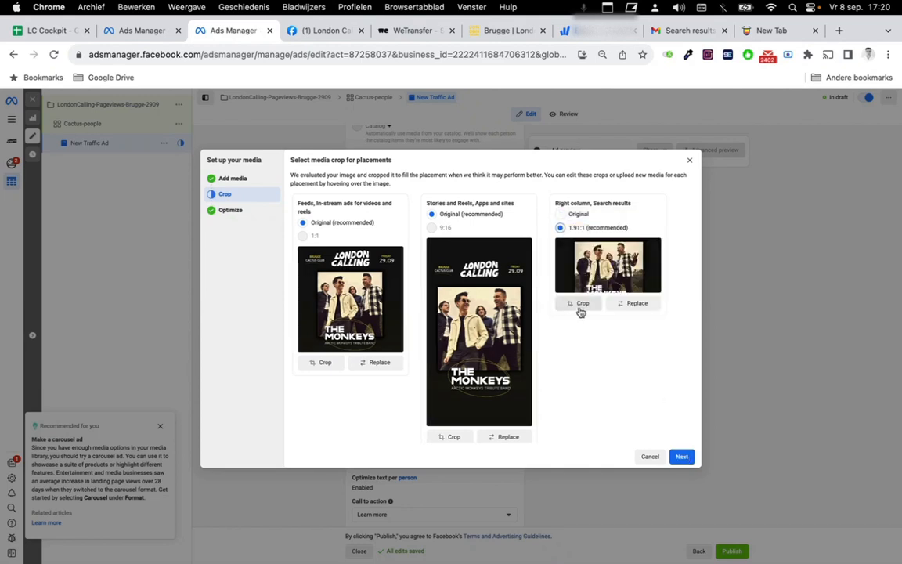
{"action": "left_click", "coordinate": [573, 218]}
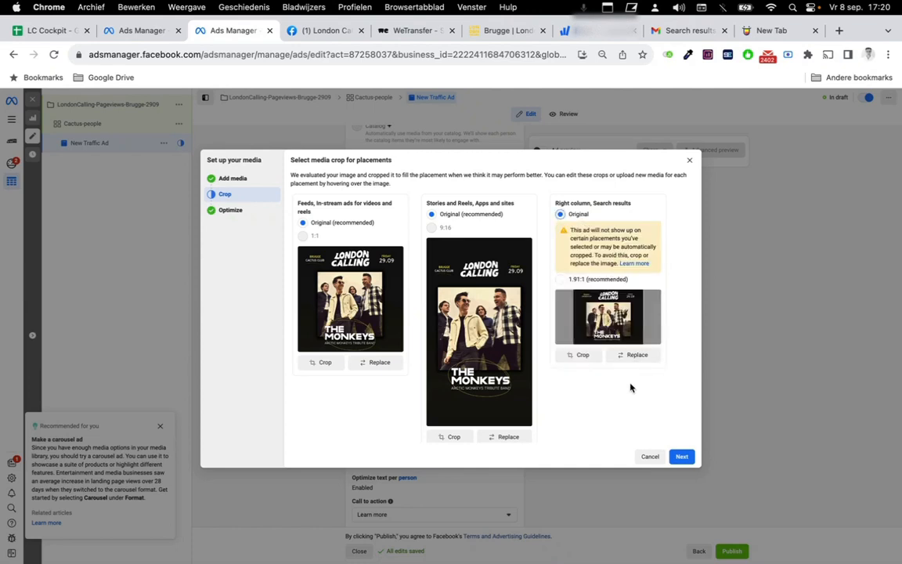
{"action": "left_click", "coordinate": [681, 458]}
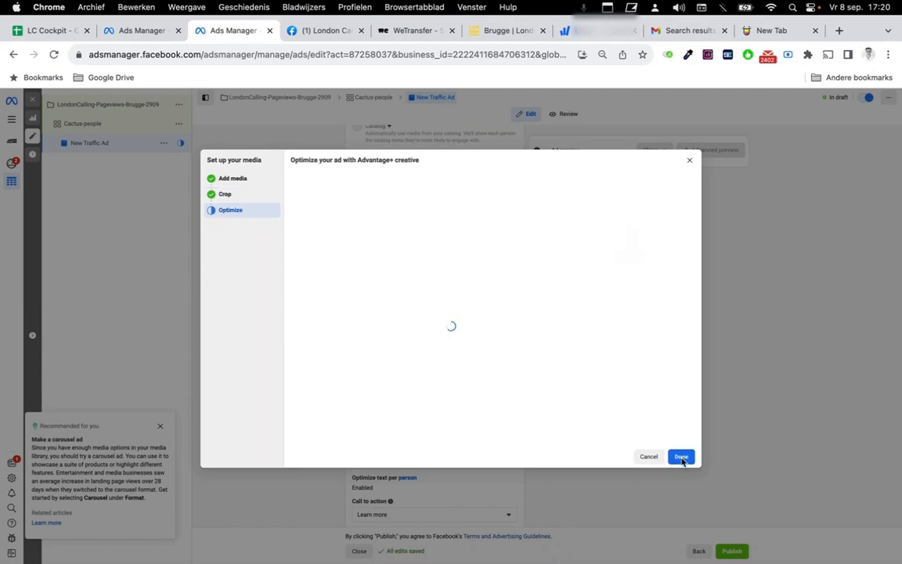
Open the music customization of the Advantage+ creative and search the song library for "arctic monkeys".
{"action": "scroll", "coordinate": [527, 304], "scroll_direction": "down", "scroll_amount": 1}
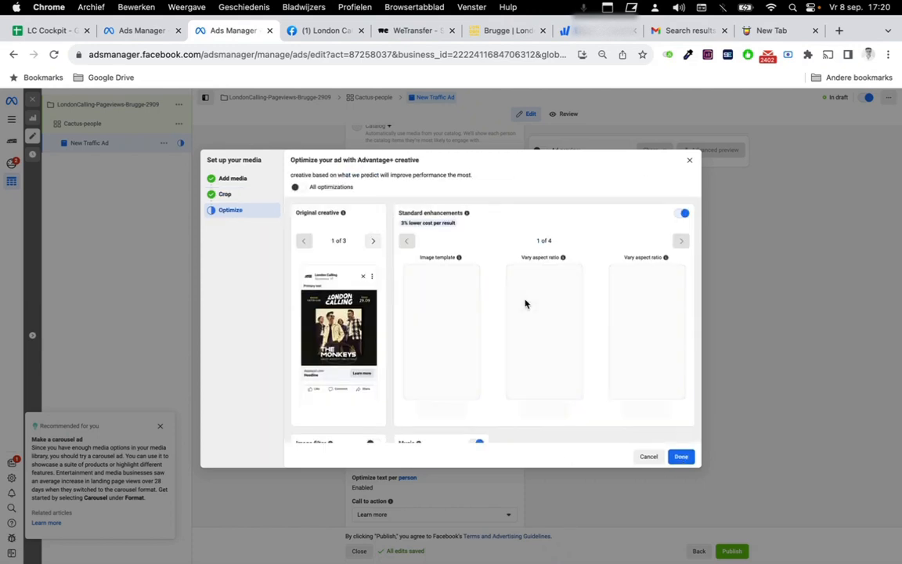
{"action": "scroll", "coordinate": [527, 304], "scroll_direction": "down", "scroll_amount": 5}
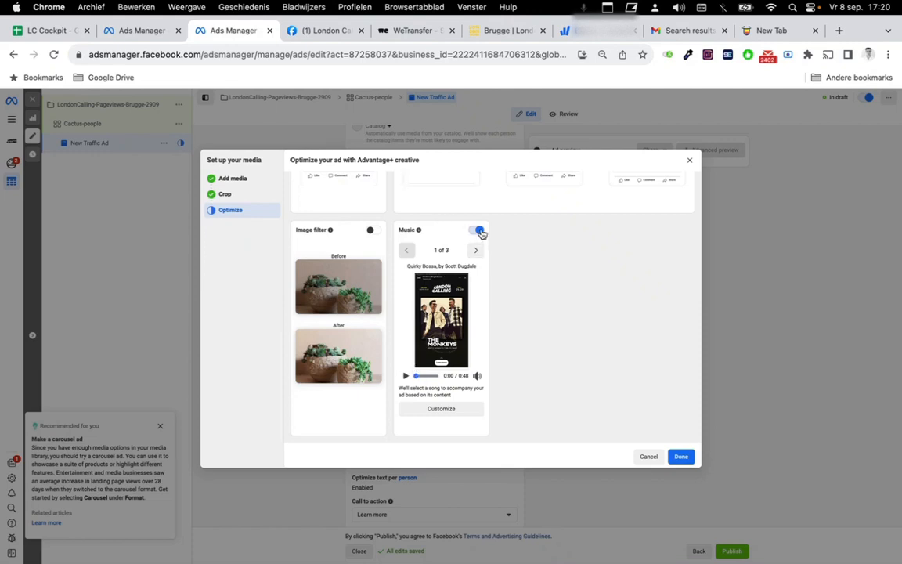
{"action": "mouse_move", "coordinate": [419, 232]}
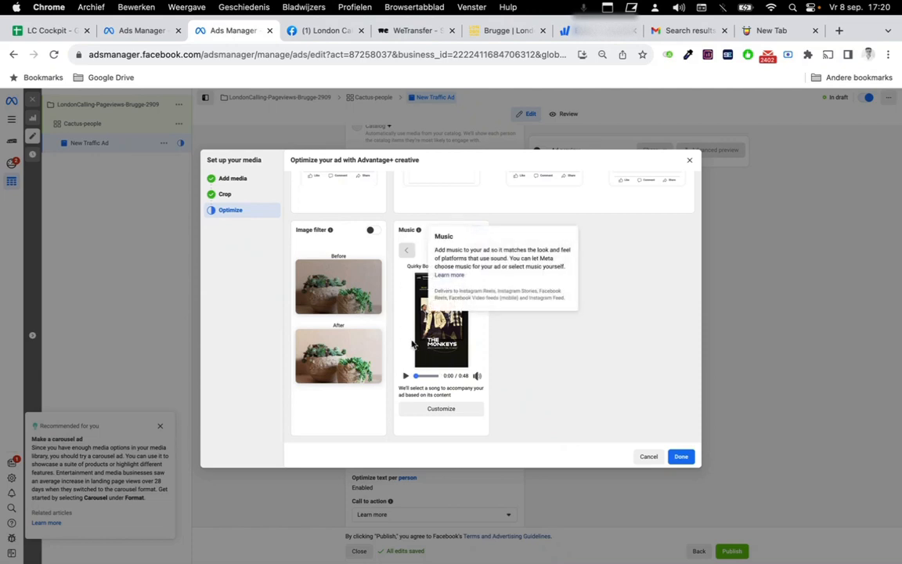
{"action": "left_click", "coordinate": [442, 409]}
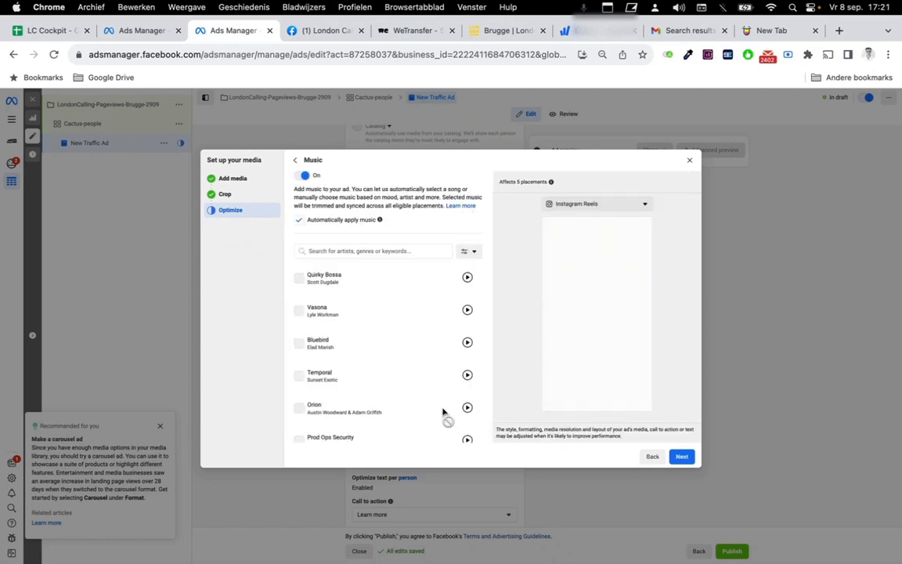
{"action": "left_click", "coordinate": [375, 252]}
{"action": "type", "text": "arctic monkeys"}
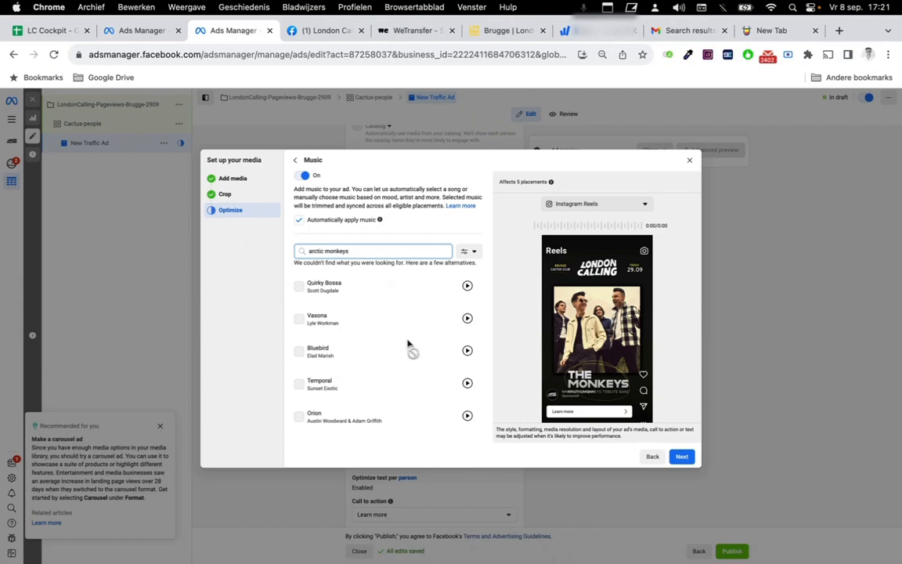
{"action": "scroll", "coordinate": [407, 345], "scroll_direction": "down", "scroll_amount": 10}
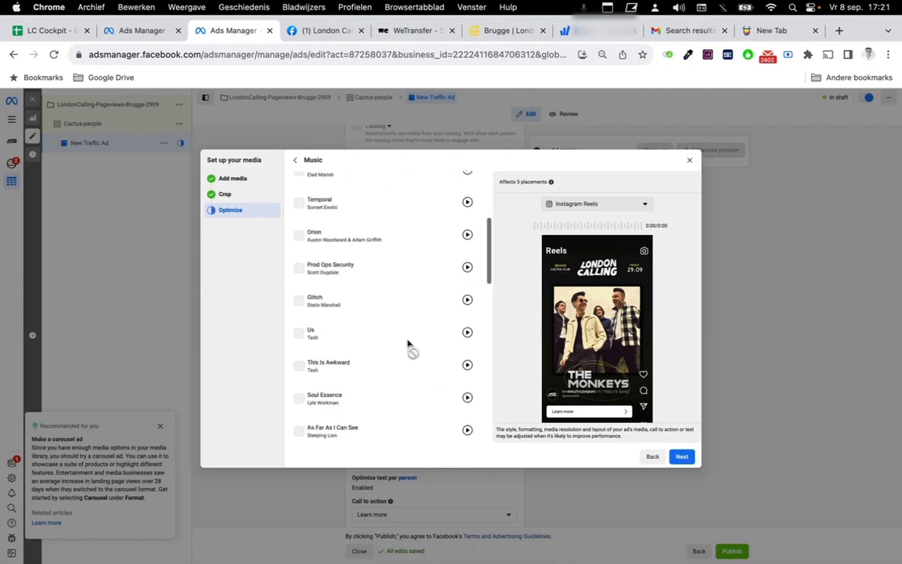
{"action": "scroll", "coordinate": [407, 345], "scroll_direction": "down", "scroll_amount": 3}
{"action": "scroll", "coordinate": [411, 347], "scroll_direction": "up", "scroll_amount": 15}
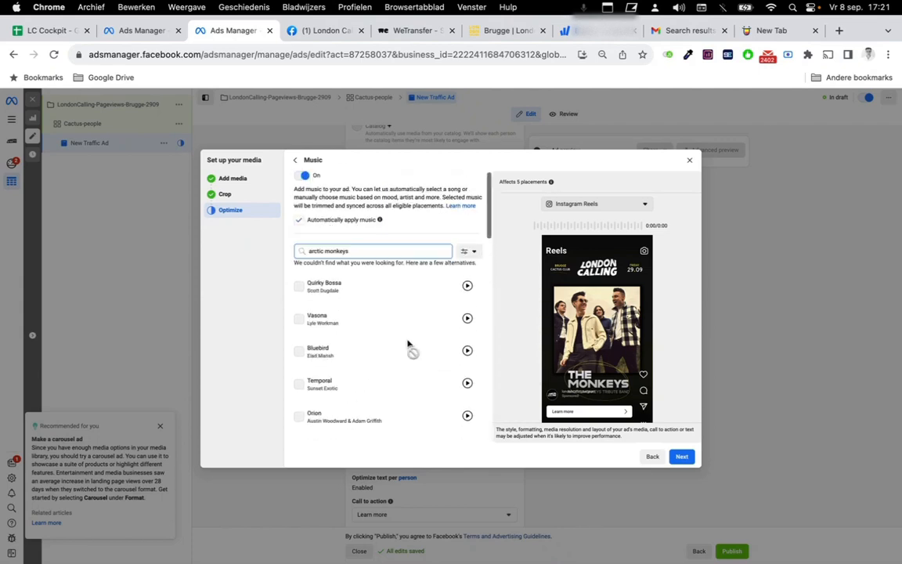
Clear the song search and check which filters the music library offers.
{"action": "double_click", "coordinate": [373, 251]}
{"action": "key", "text": "BackSpace"}
{"action": "key", "text": "BackSpace"}
{"action": "key", "text": "BackSpace"}
{"action": "key", "text": "BackSpace"}
{"action": "key", "text": "BackSpace"}
{"action": "key", "text": "BackSpace"}
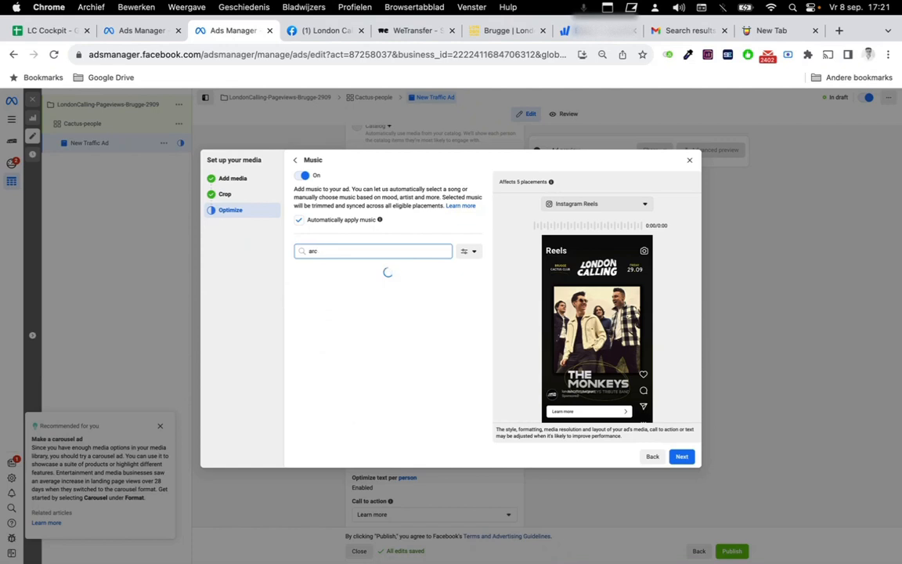
{"action": "left_click", "coordinate": [464, 251]}
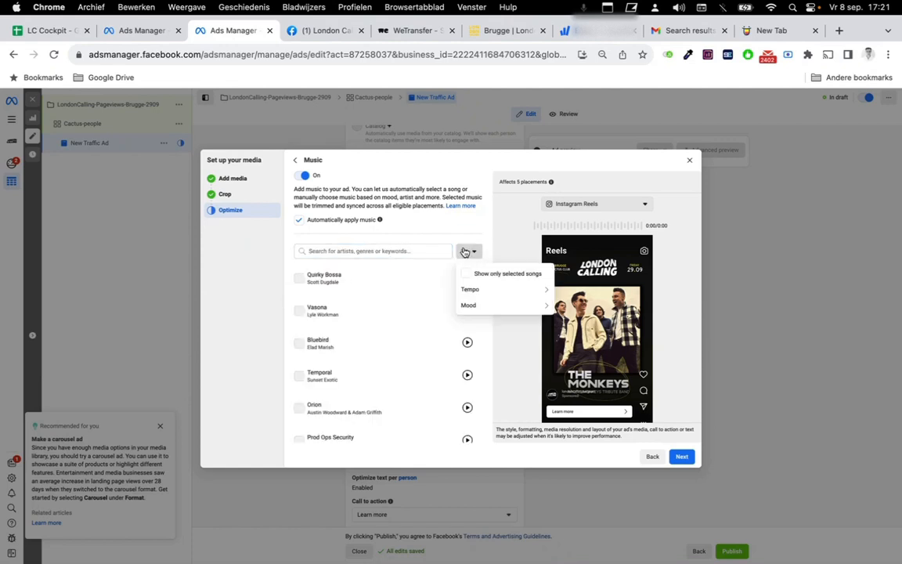
{"action": "left_click", "coordinate": [464, 252]}
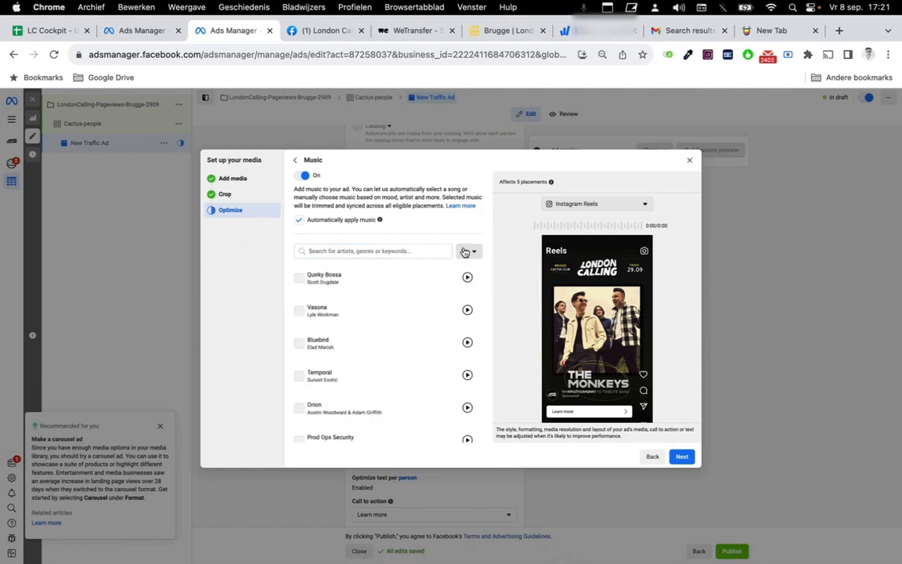
Turn off music for the ad, review the remaining Advantage+ optimizations and finish the media setup.
{"action": "left_click", "coordinate": [303, 176]}
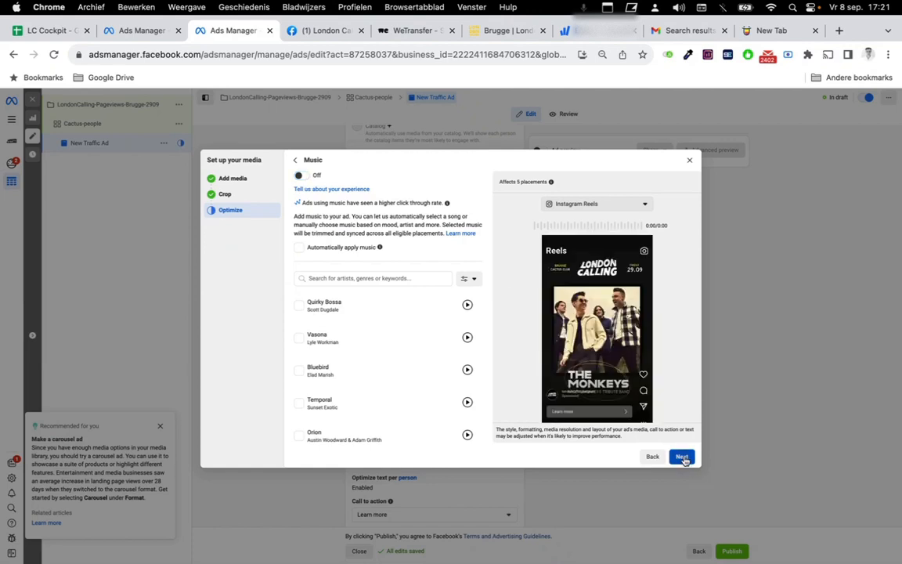
{"action": "left_click", "coordinate": [682, 458]}
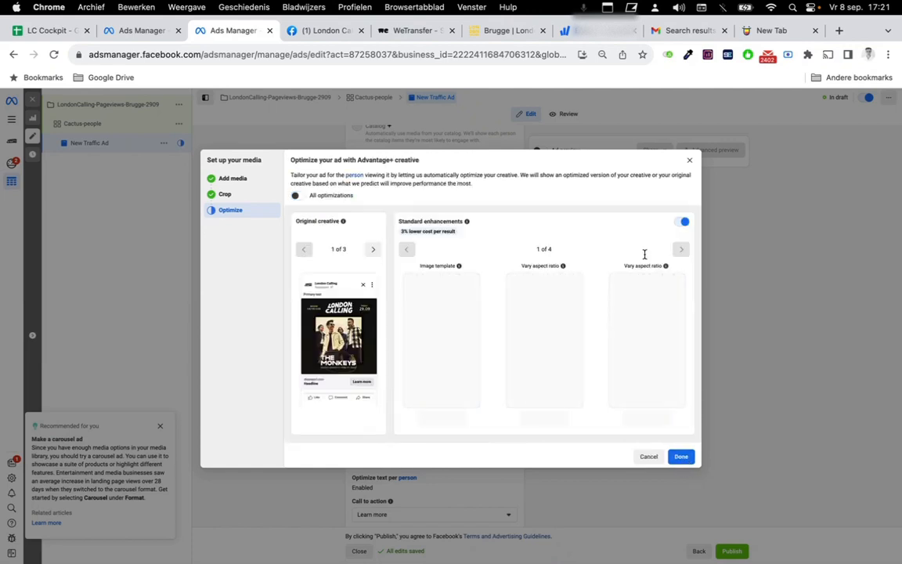
{"action": "scroll", "coordinate": [617, 269], "scroll_direction": "down", "scroll_amount": 1}
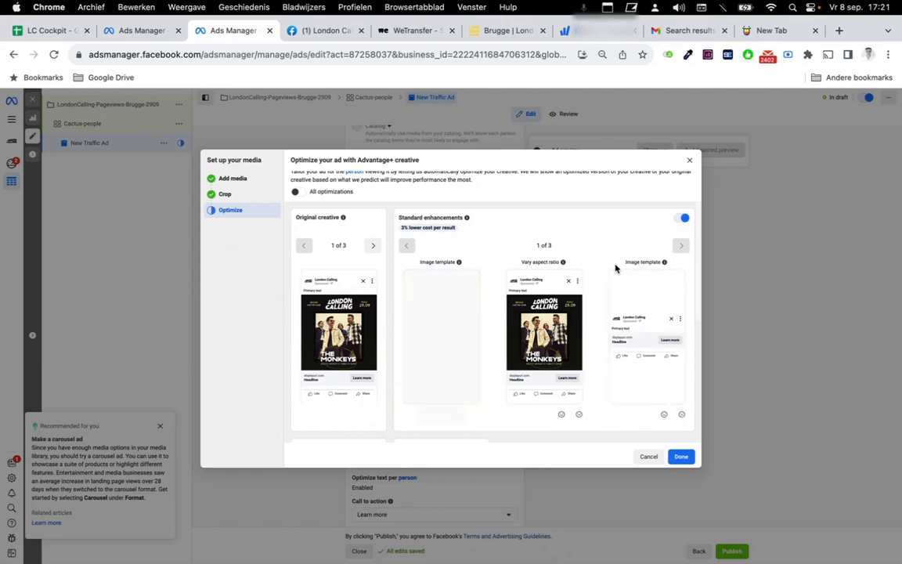
{"action": "scroll", "coordinate": [616, 269], "scroll_direction": "down", "scroll_amount": 3}
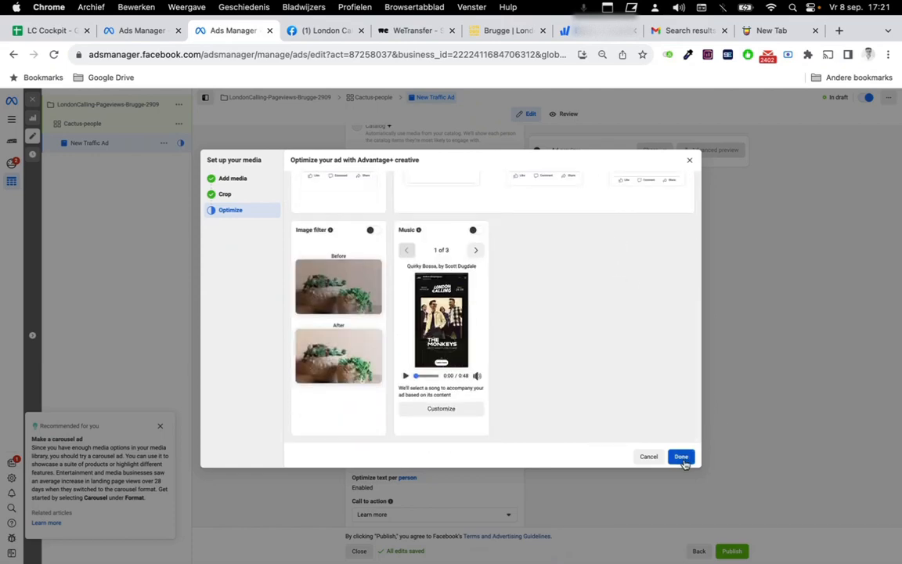
{"action": "left_click", "coordinate": [682, 457]}
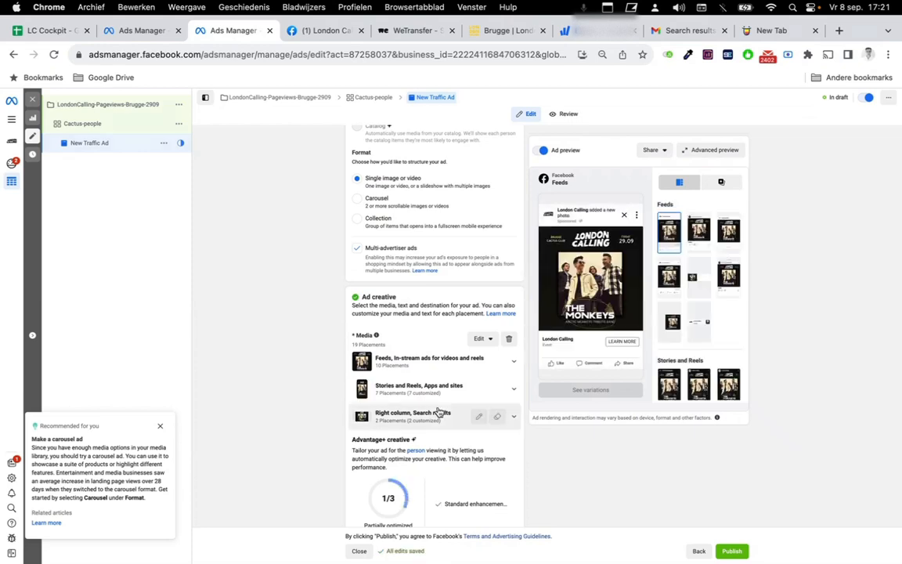
Copy the Brugge ad copy from the "copies innit" email in Gmail and paste it as the ad's primary text in Ads Manager.
{"action": "scroll", "coordinate": [439, 413], "scroll_direction": "down", "scroll_amount": 5}
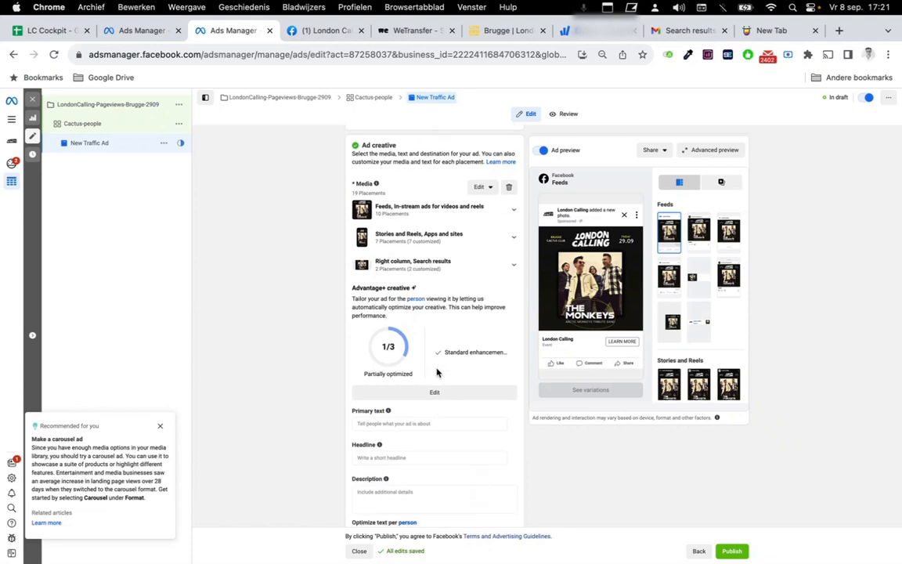
{"action": "scroll", "coordinate": [437, 373], "scroll_direction": "down", "scroll_amount": 3}
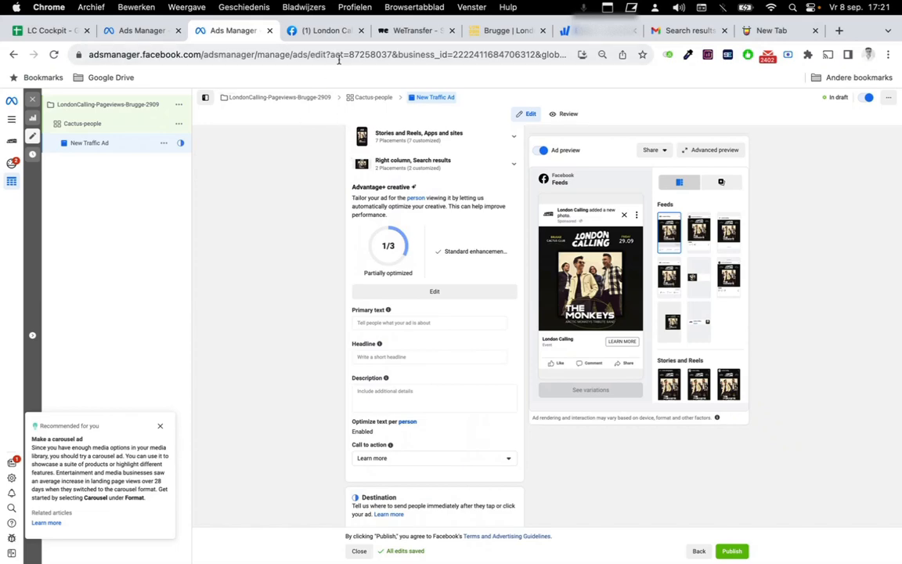
{"action": "left_click", "coordinate": [306, 33]}
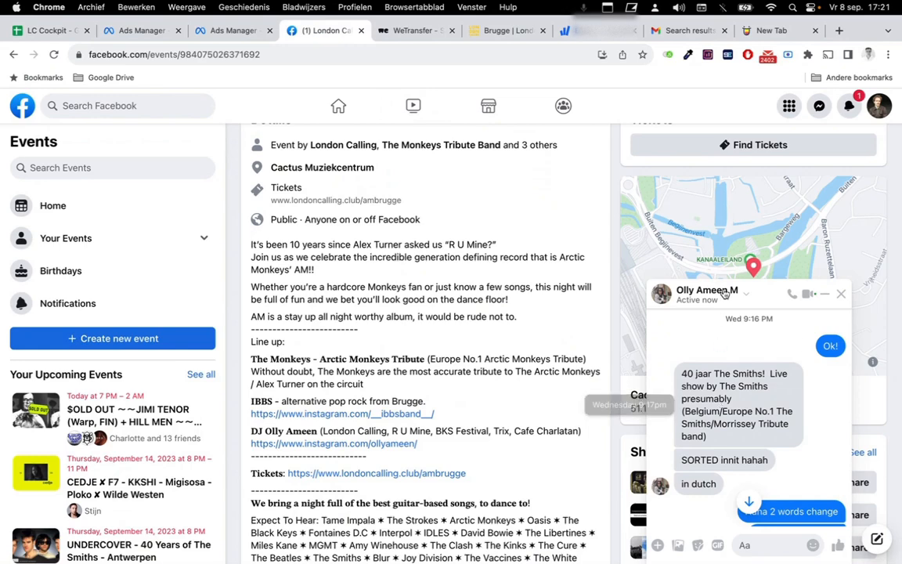
{"action": "left_click", "coordinate": [686, 31]}
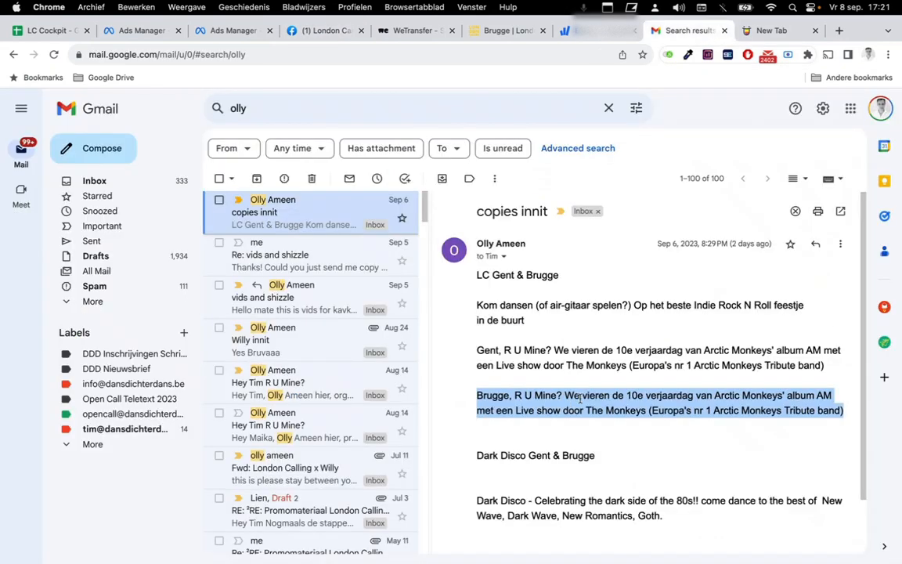
{"action": "right_click", "coordinate": [581, 399]}
{"action": "left_click", "coordinate": [517, 405]}
{"action": "left_click", "coordinate": [235, 33]}
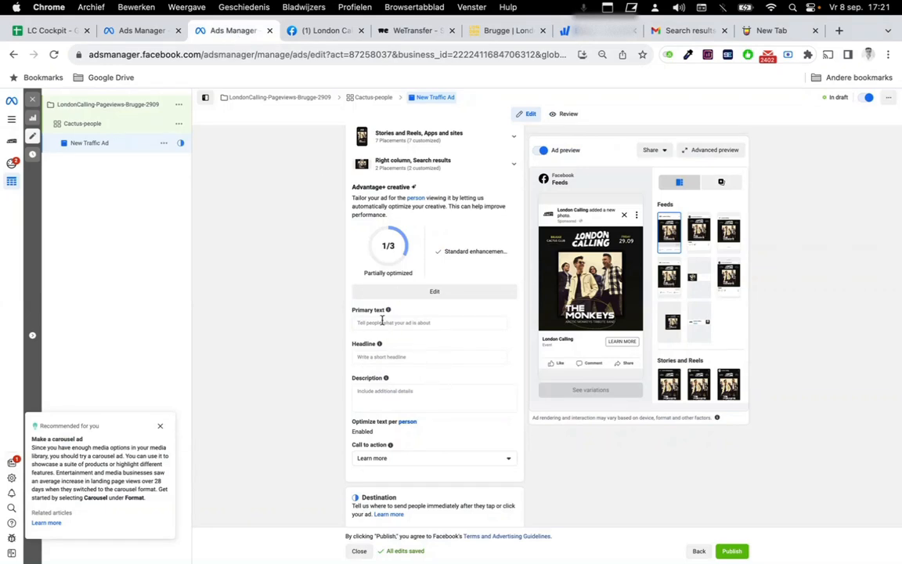
{"action": "left_click", "coordinate": [383, 321]}
{"action": "type", "text": "Brugge, R U Mine? We vieren de 10e verjaardag van Arctic Monkeys' album AM met een Live show door The Monkeys (Europa's nr 1 Arctic Monkeys Tribute band)"}
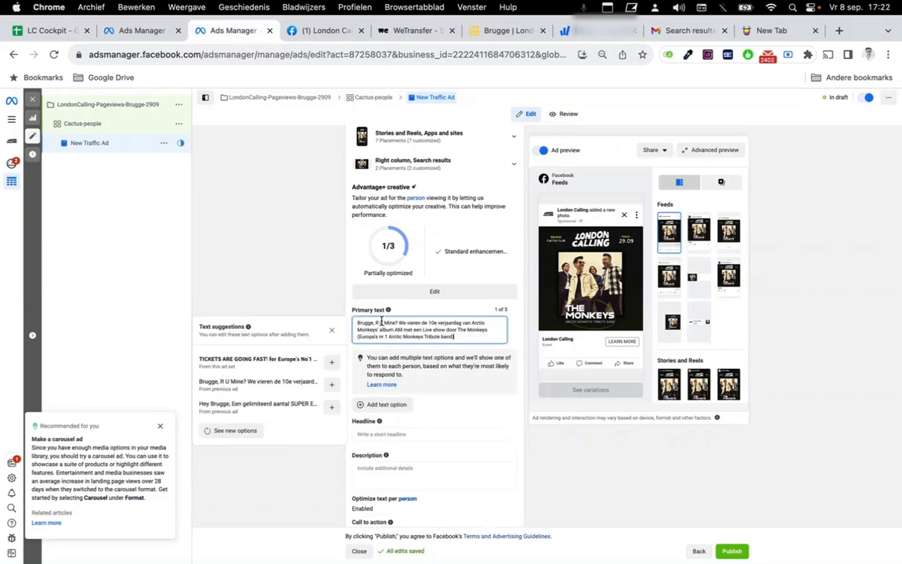
Write the ad headline "Check de Monkeys Live!", leaving out the word Arctic.
{"action": "left_click", "coordinate": [393, 434]}
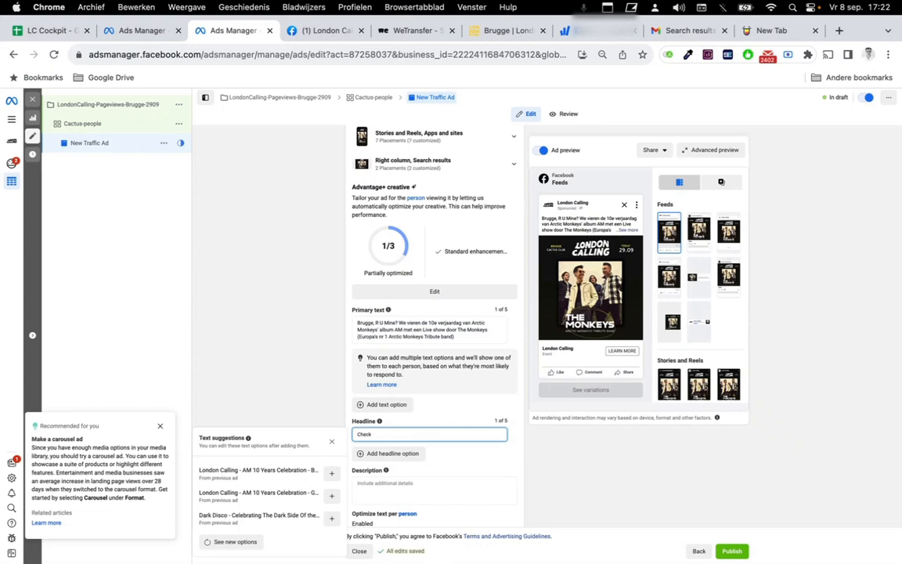
{"action": "type", "text": "de Arcti"}
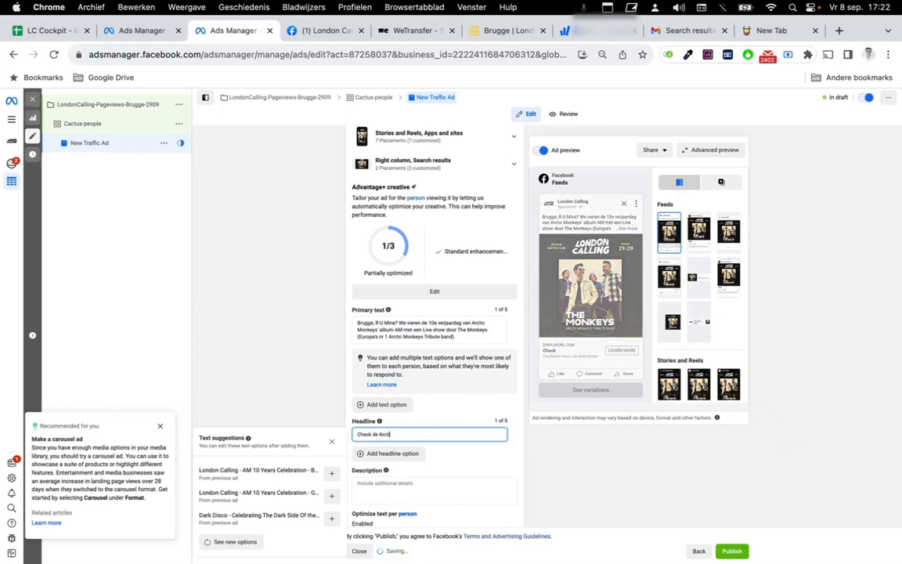
{"action": "type", "text": "c Monkeys L"}
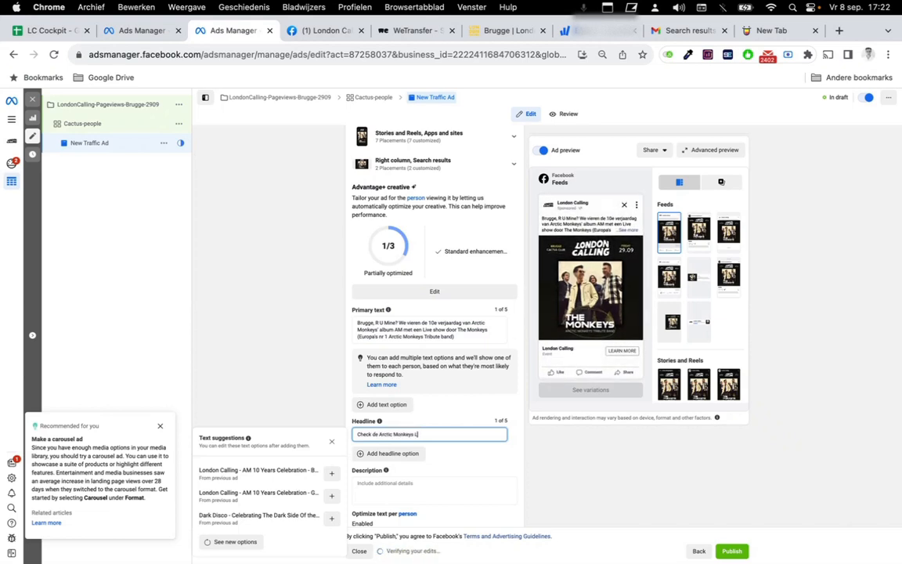
{"action": "type", "text": "ive!"}
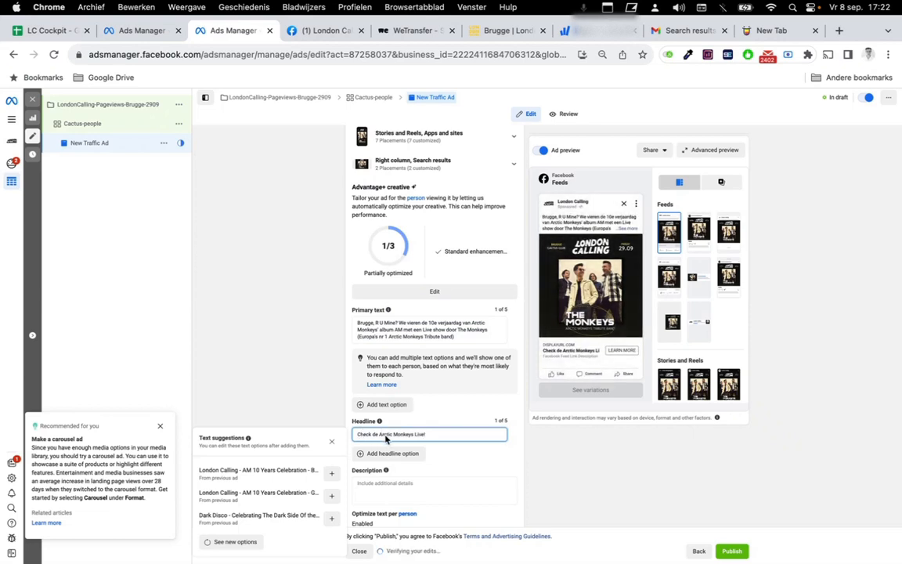
{"action": "double_click", "coordinate": [387, 435]}
{"action": "key", "text": "BackSpace"}
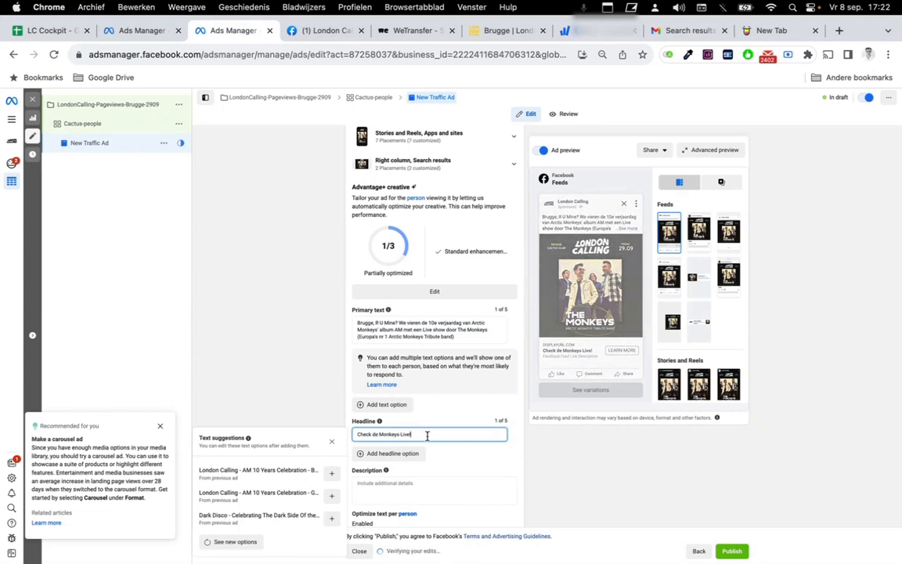
Enter "Reserveer je tickets nu" as the ad description.
{"action": "scroll", "coordinate": [419, 446], "scroll_direction": "down", "scroll_amount": 2}
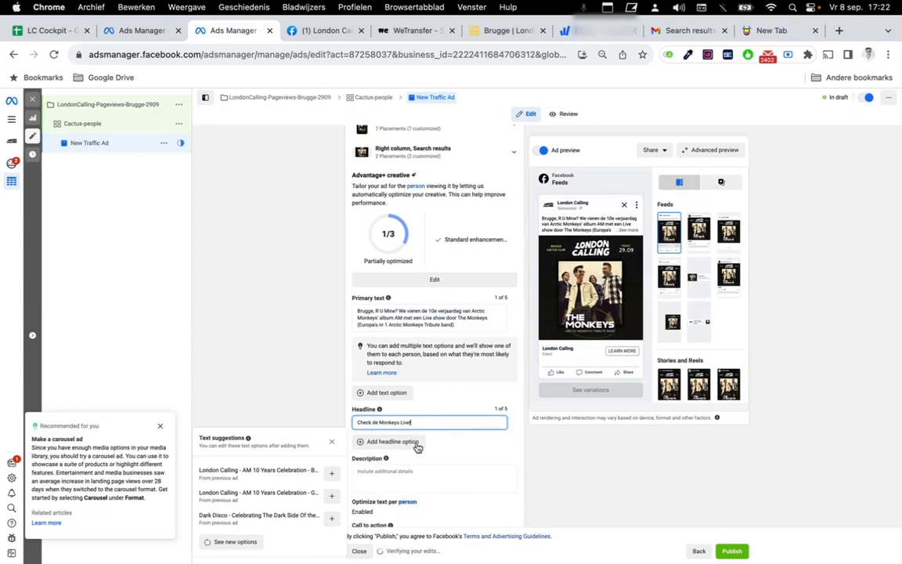
{"action": "left_click", "coordinate": [413, 455]}
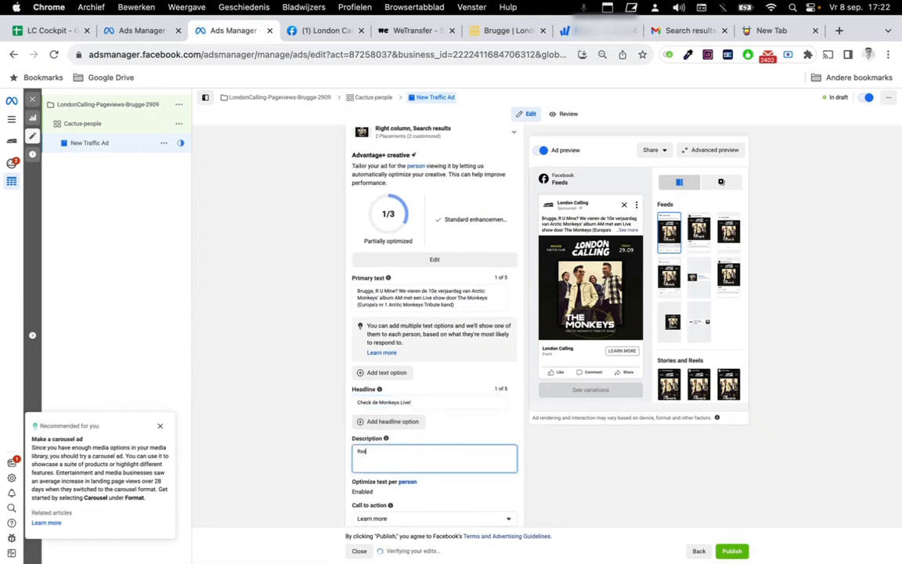
{"action": "type", "text": "Reserveer je tickets nu"}
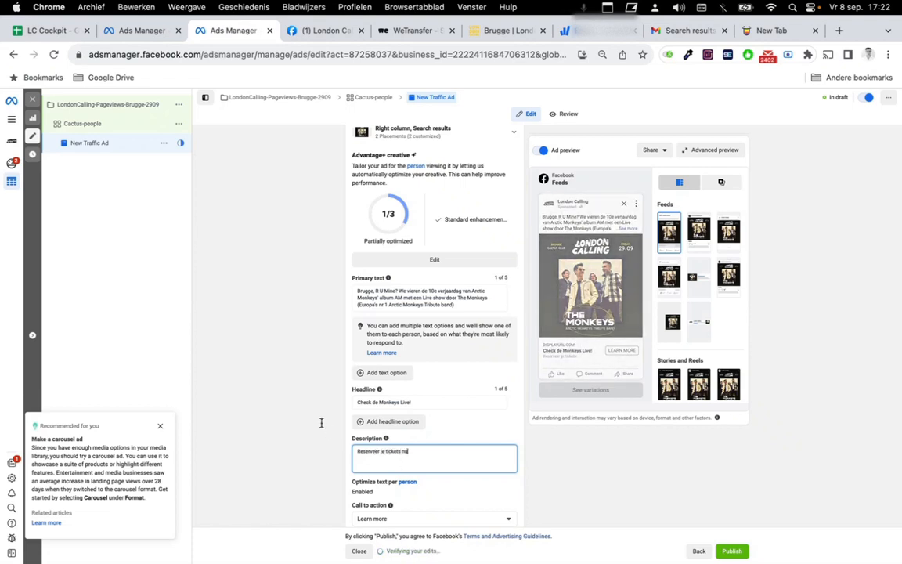
Look through the available call-to-action options and set the ad's call to action to Shop now.
{"action": "scroll", "coordinate": [321, 423], "scroll_direction": "down", "scroll_amount": 3}
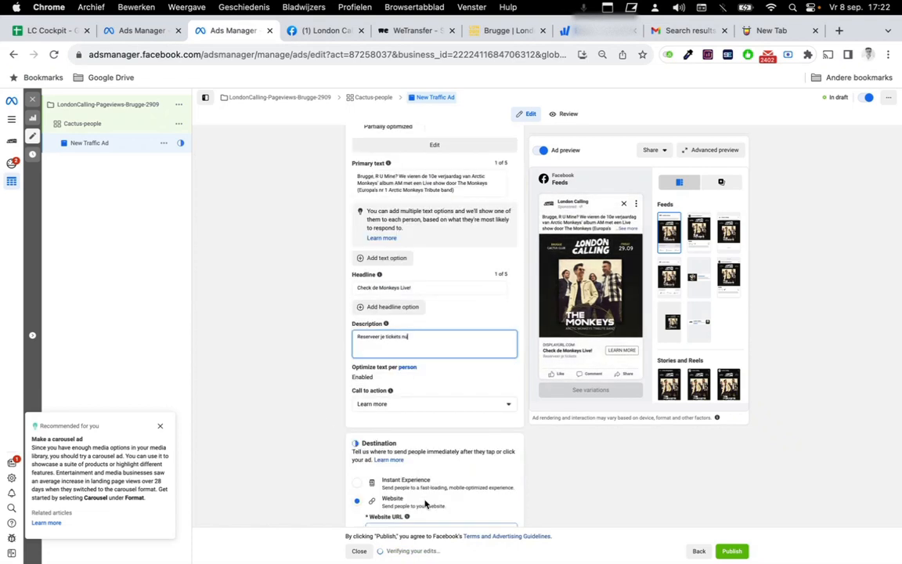
{"action": "left_click", "coordinate": [405, 405]}
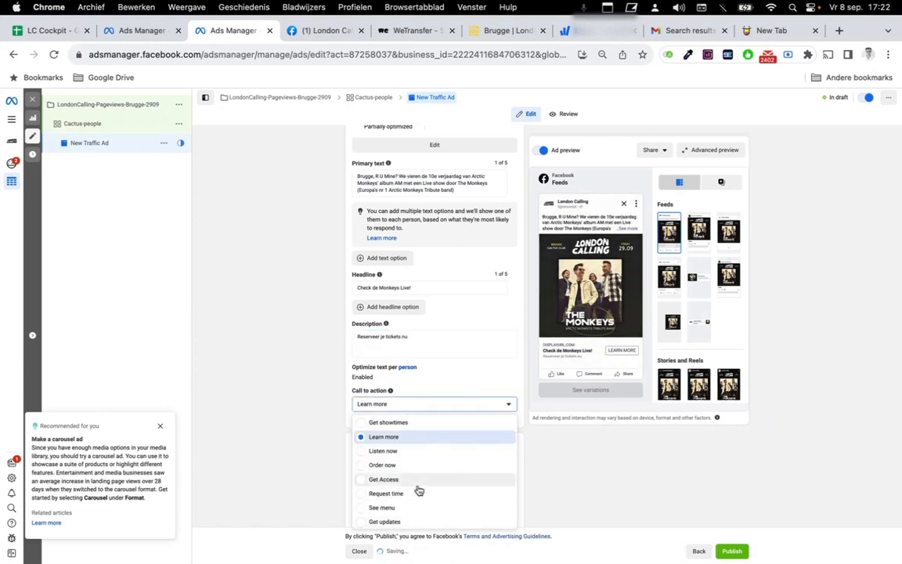
{"action": "scroll", "coordinate": [418, 490], "scroll_direction": "down", "scroll_amount": 3}
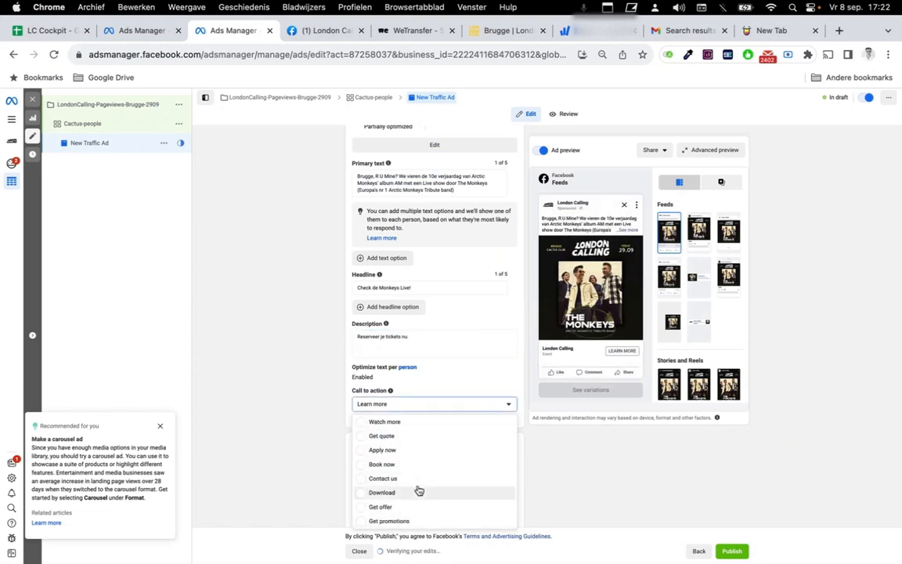
{"action": "scroll", "coordinate": [418, 485], "scroll_direction": "up", "scroll_amount": 3}
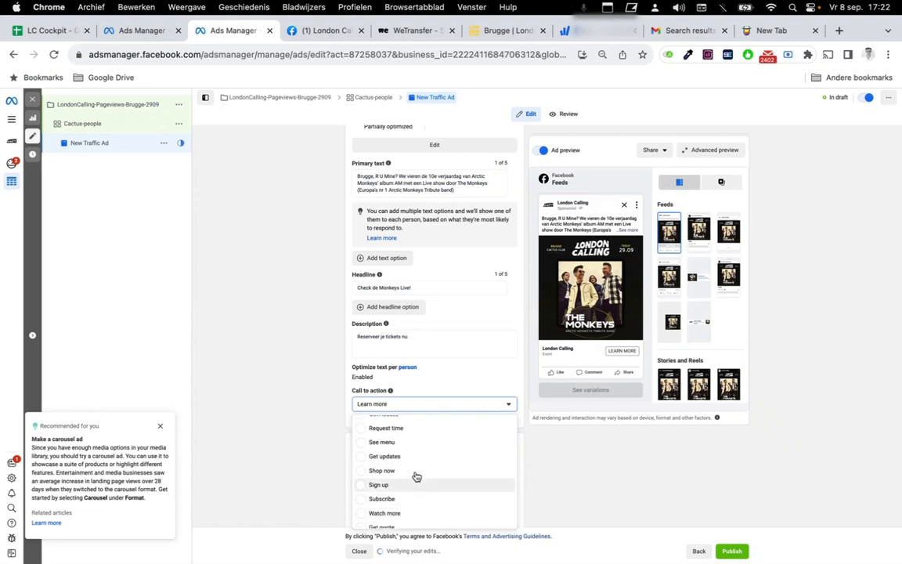
{"action": "left_click", "coordinate": [416, 474]}
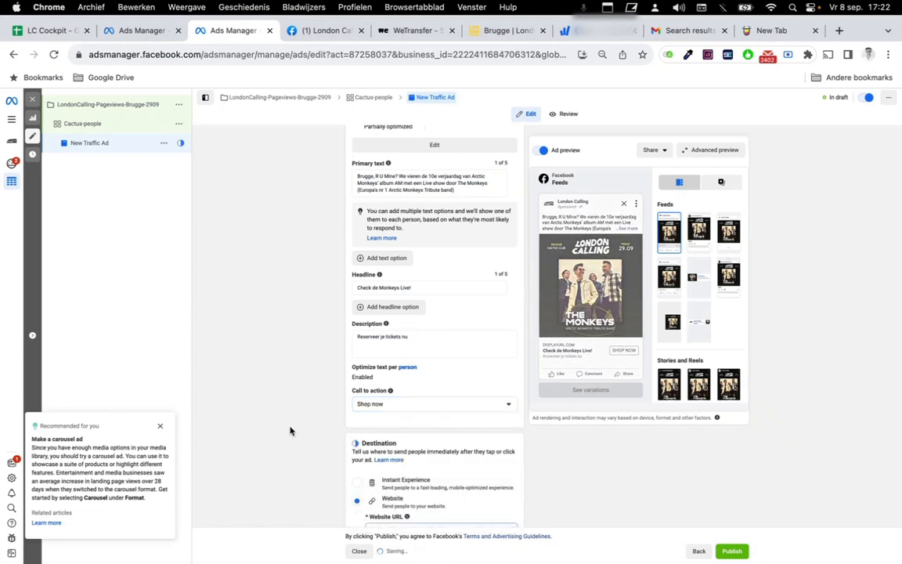
{"action": "scroll", "coordinate": [290, 431], "scroll_direction": "down", "scroll_amount": 2}
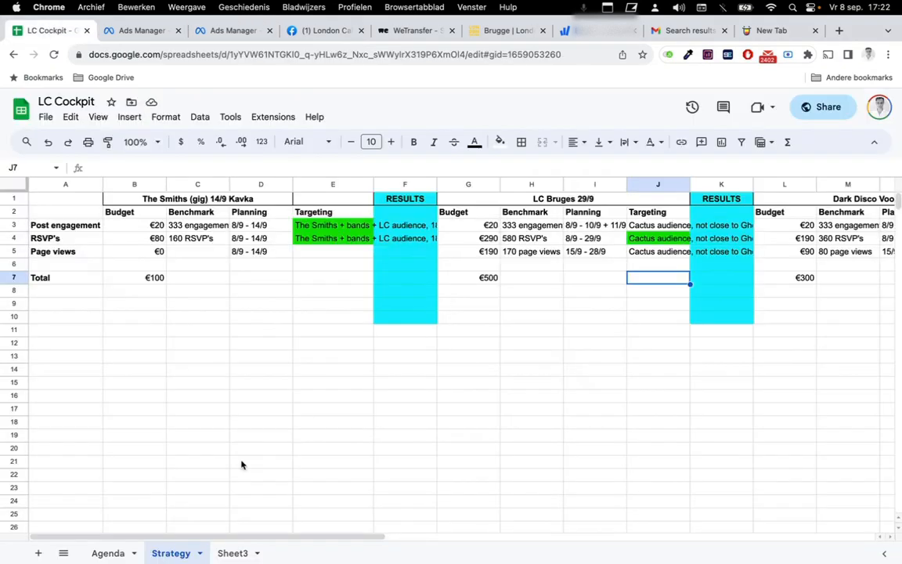
{"action": "left_click", "coordinate": [109, 554]}
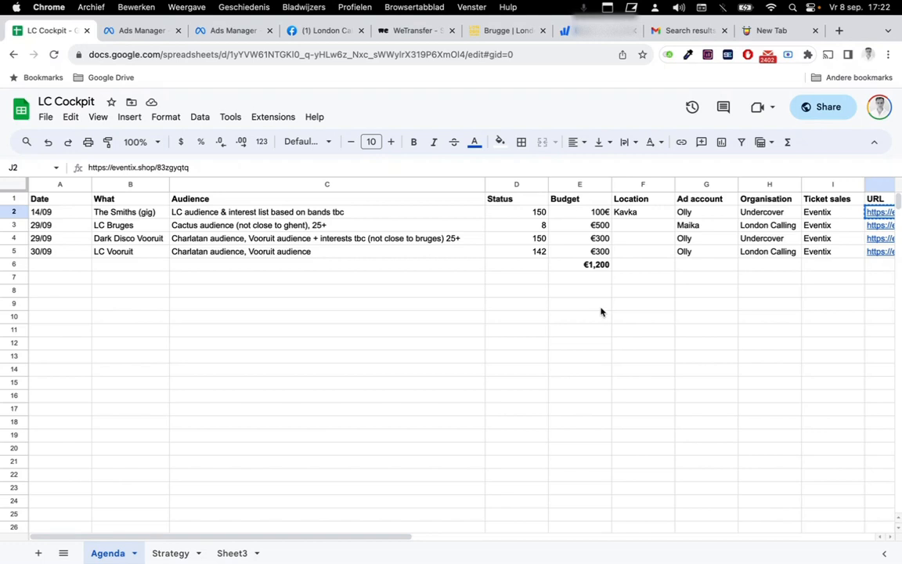
{"action": "scroll", "coordinate": [601, 312], "scroll_direction": "right", "scroll_amount": 2}
{"action": "left_click", "coordinate": [862, 225]}
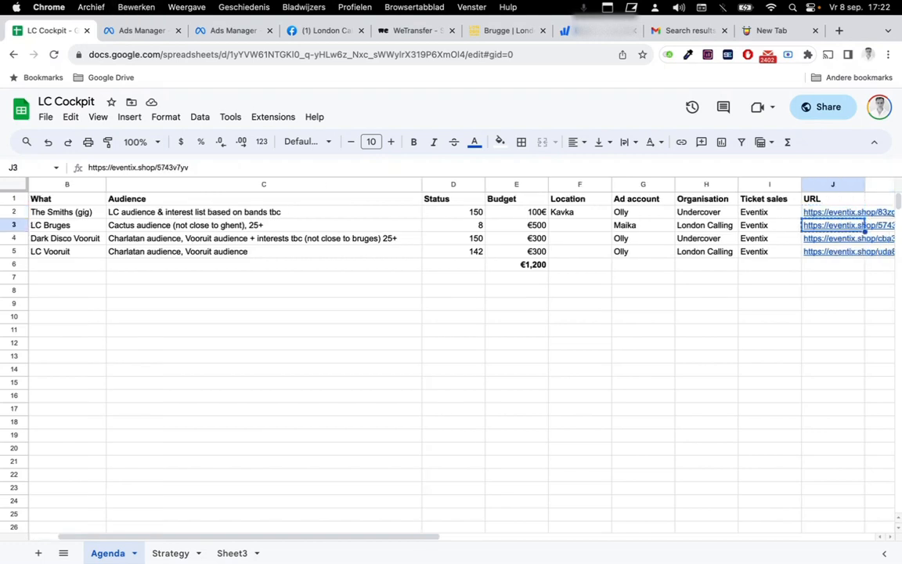
{"action": "left_click", "coordinate": [216, 30]}
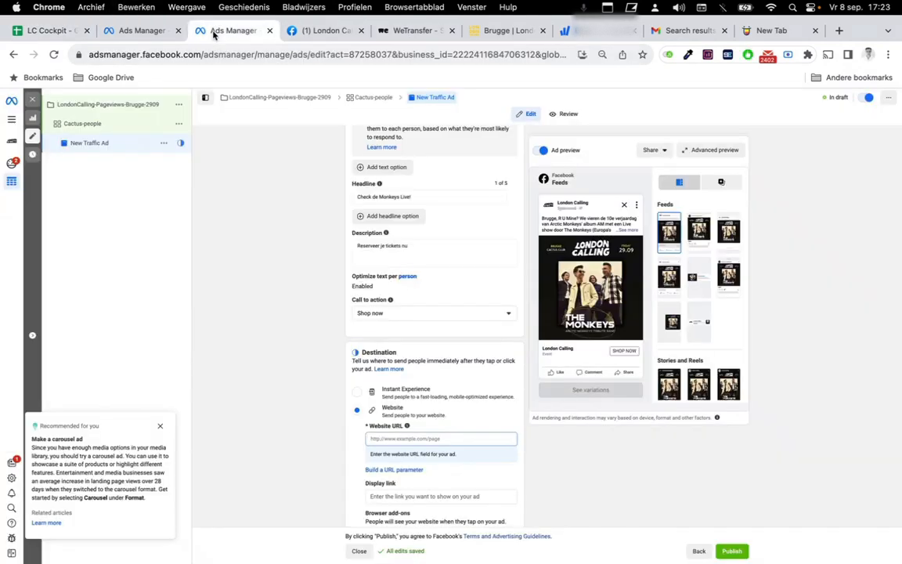
{"action": "left_click", "coordinate": [417, 440]}
{"action": "type", "text": "https://eventix.shop/S743v7yv"}
{"action": "left_click", "coordinate": [273, 421]}
{"action": "scroll", "coordinate": [272, 421], "scroll_direction": "down", "scroll_amount": 4}
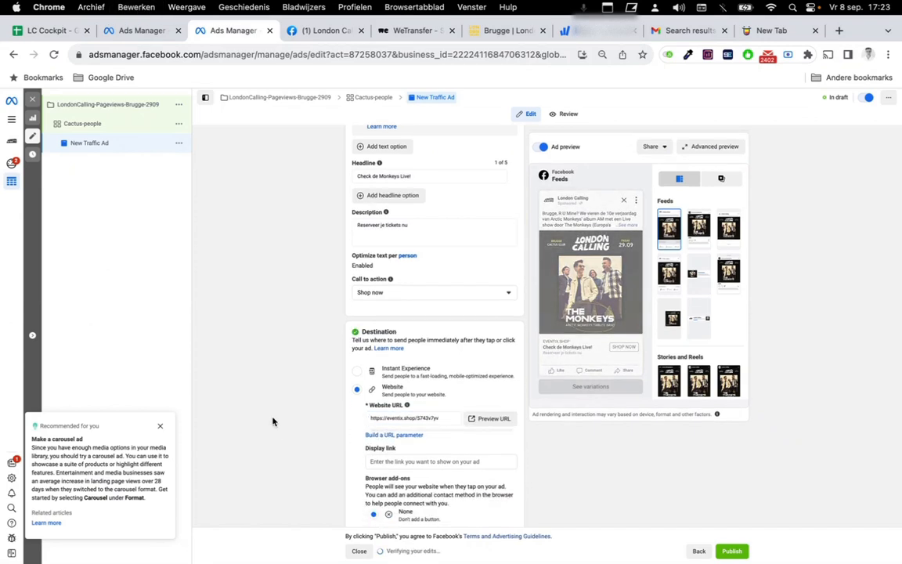
Review the destination settings, switch the ad's destination to Facebook event and look over the tracking options.
{"action": "scroll", "coordinate": [272, 421], "scroll_direction": "down", "scroll_amount": 3}
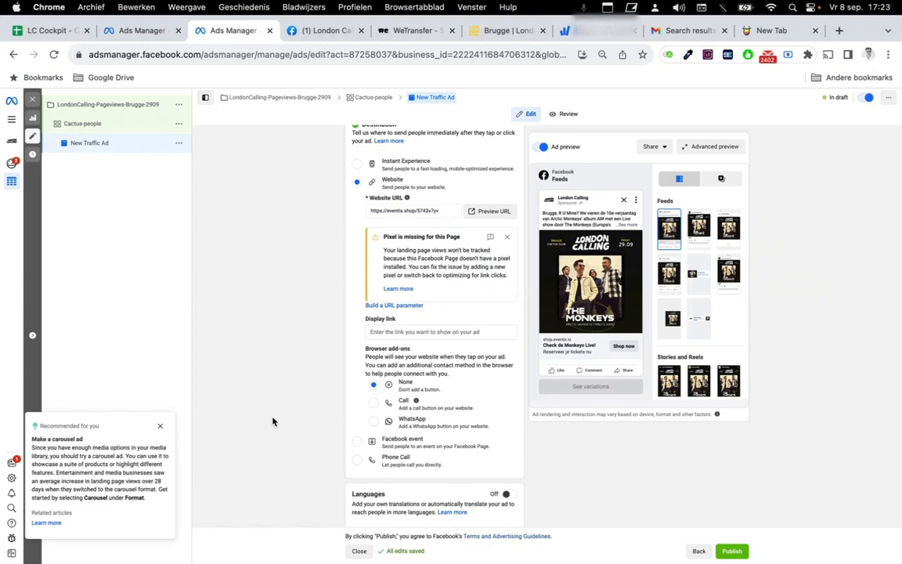
{"action": "left_click", "coordinate": [358, 443]}
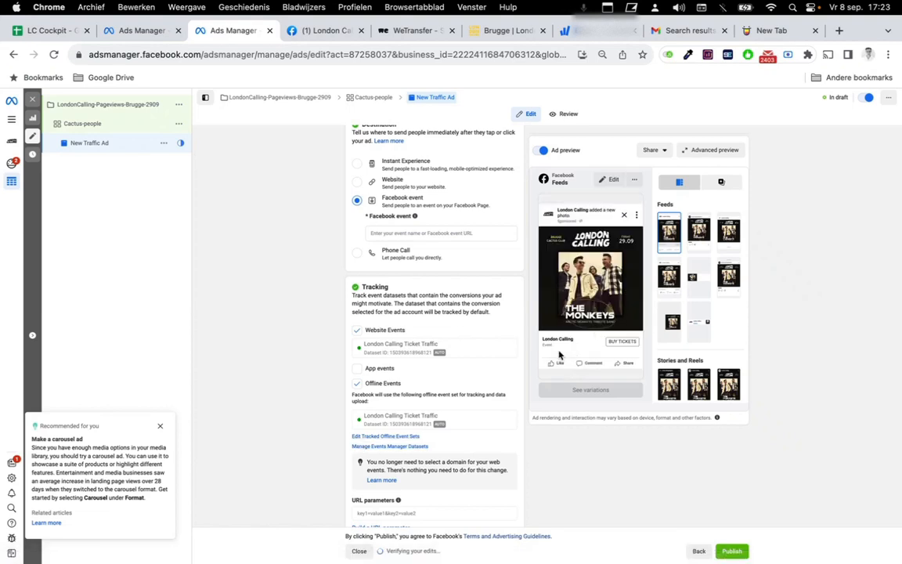
{"action": "scroll", "coordinate": [347, 421], "scroll_direction": "down", "scroll_amount": 1}
{"action": "scroll", "coordinate": [347, 421], "scroll_direction": "down", "scroll_amount": 2}
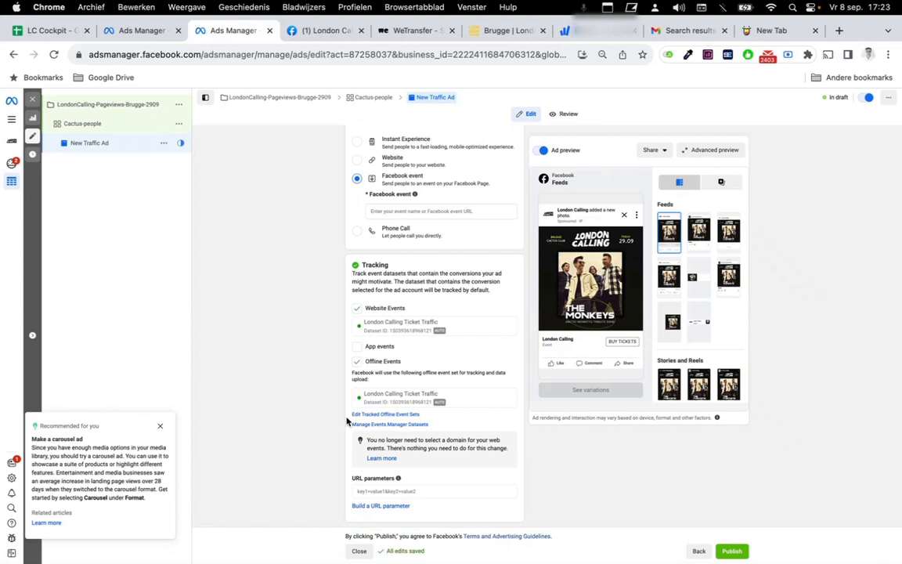
Search the Facebook events for "arctic monkey" and "brugge", and pick "London Calling - AM 10 Years Celebration - Gent".
{"action": "left_click", "coordinate": [408, 210]}
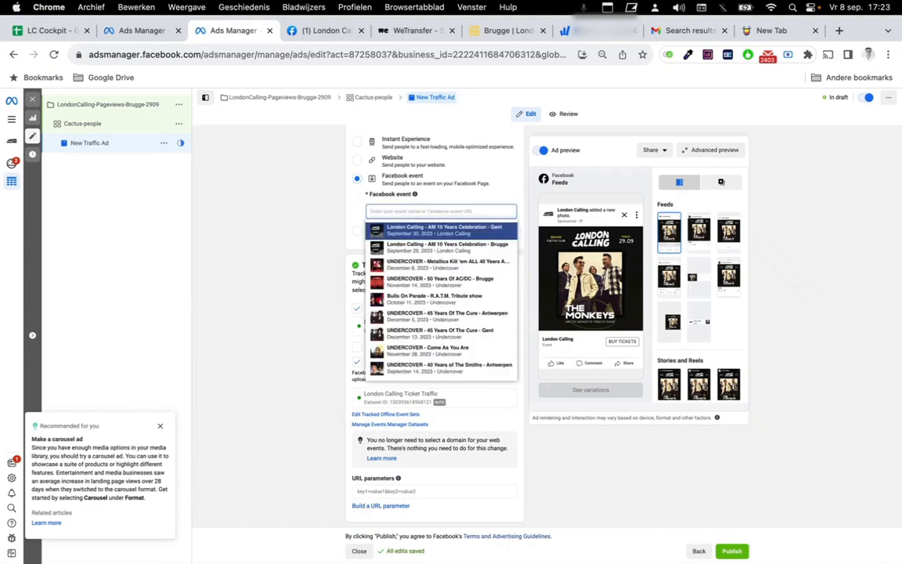
{"action": "type", "text": "arc"}
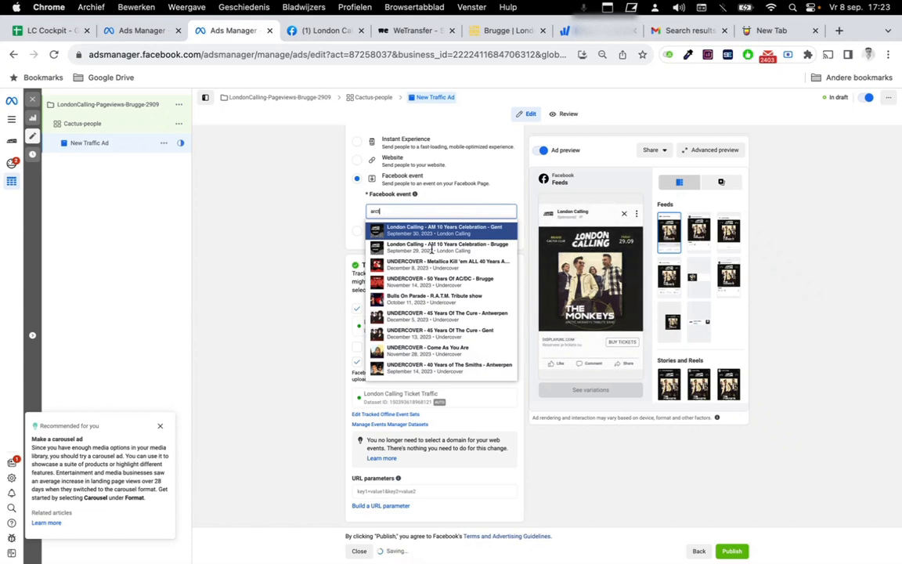
{"action": "type", "text": "tic monkey"}
{"action": "triple_click", "coordinate": [377, 211]}
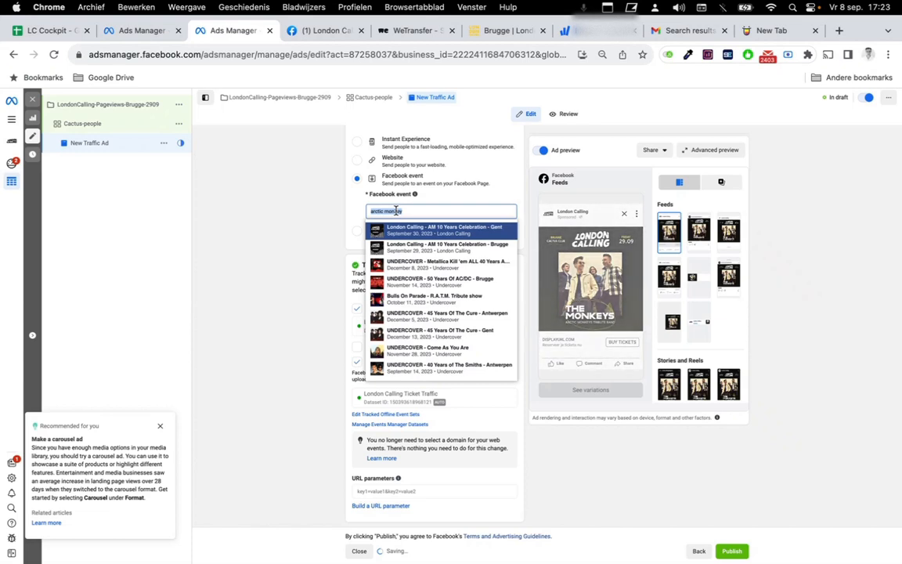
{"action": "type", "text": "brugge"}
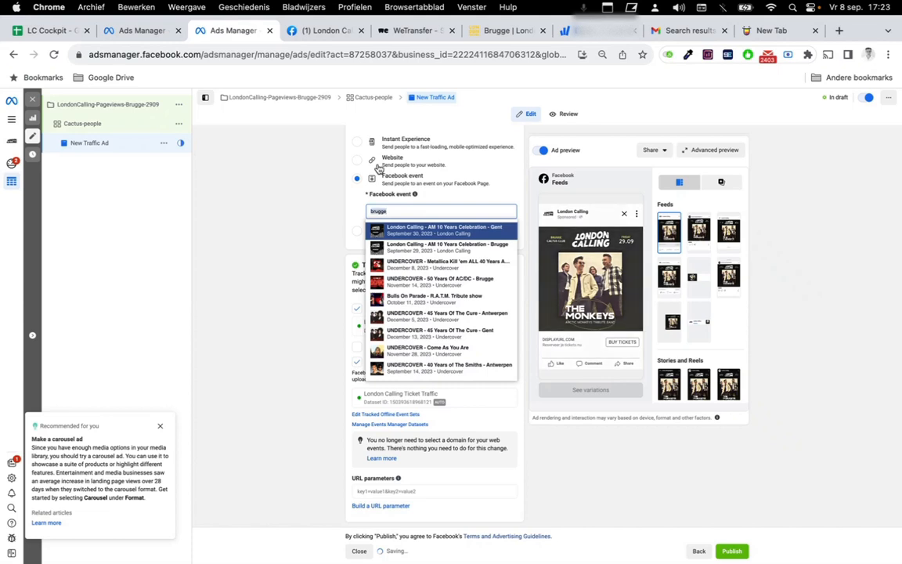
{"action": "left_click", "coordinate": [387, 226]}
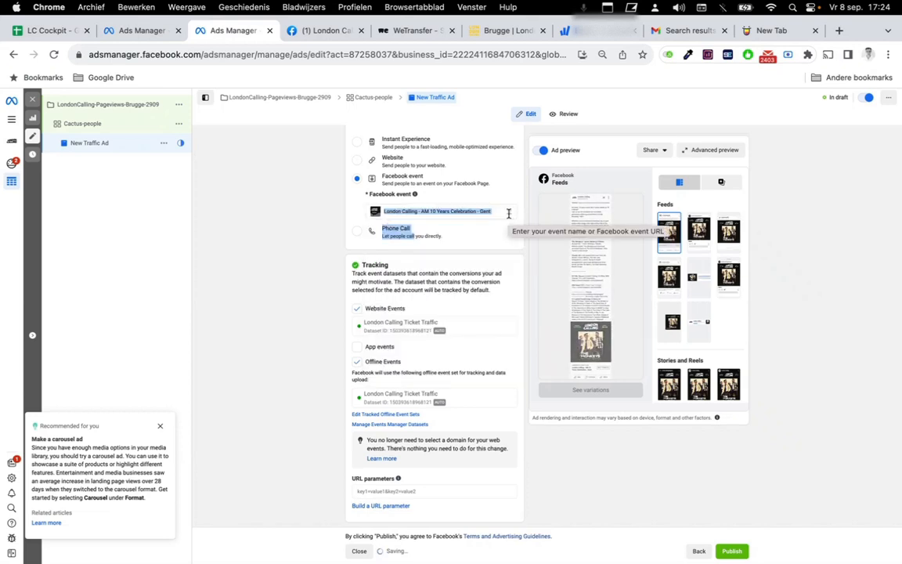
Replace the Gent event in the ad's destination with the Facebook event "London Calling - AM 10 Years Celebration - Brugge".
{"action": "left_click", "coordinate": [508, 213]}
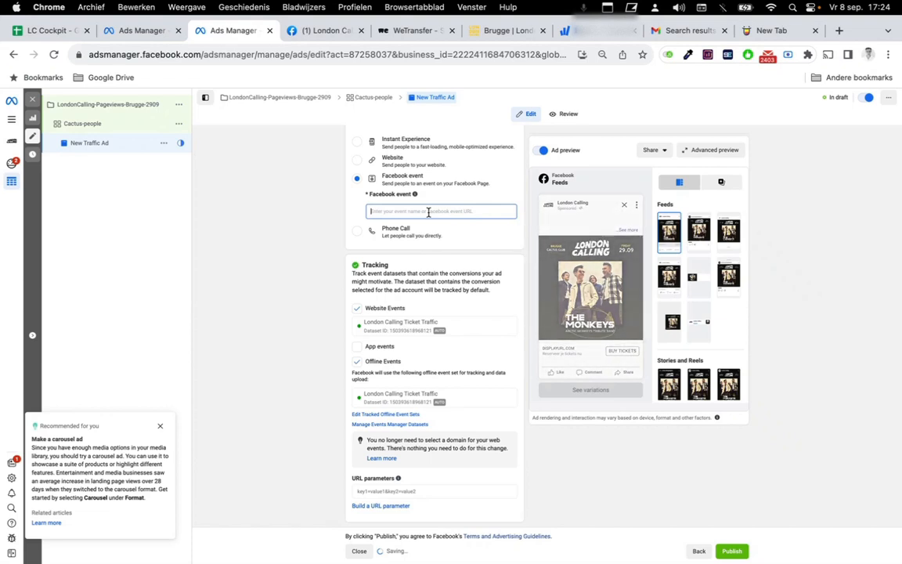
{"action": "type", "text": "brugge"}
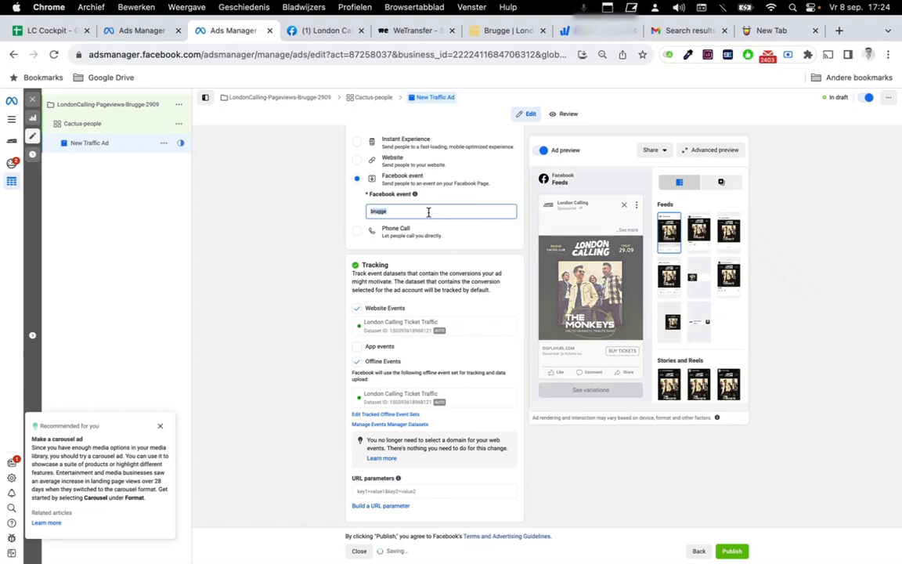
{"action": "left_click", "coordinate": [429, 213]}
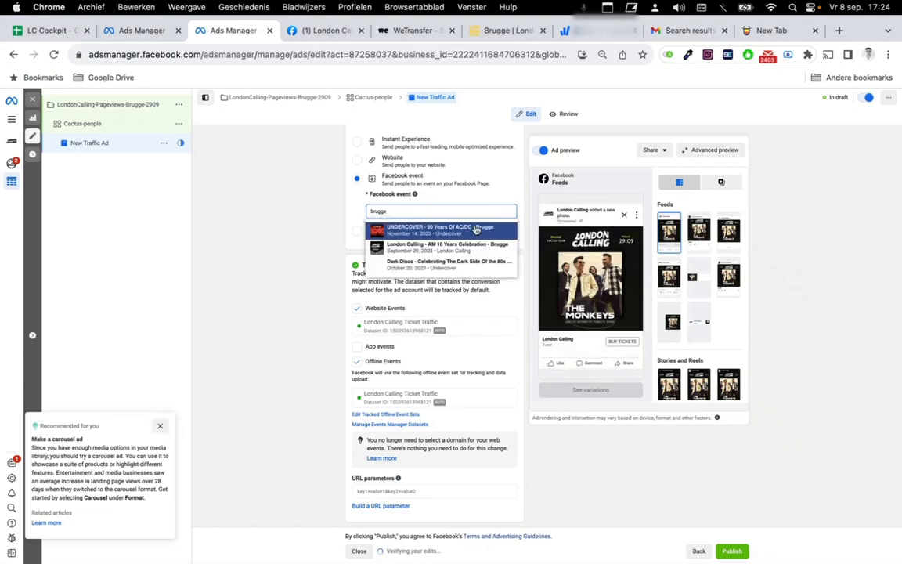
{"action": "key", "text": "Return"}
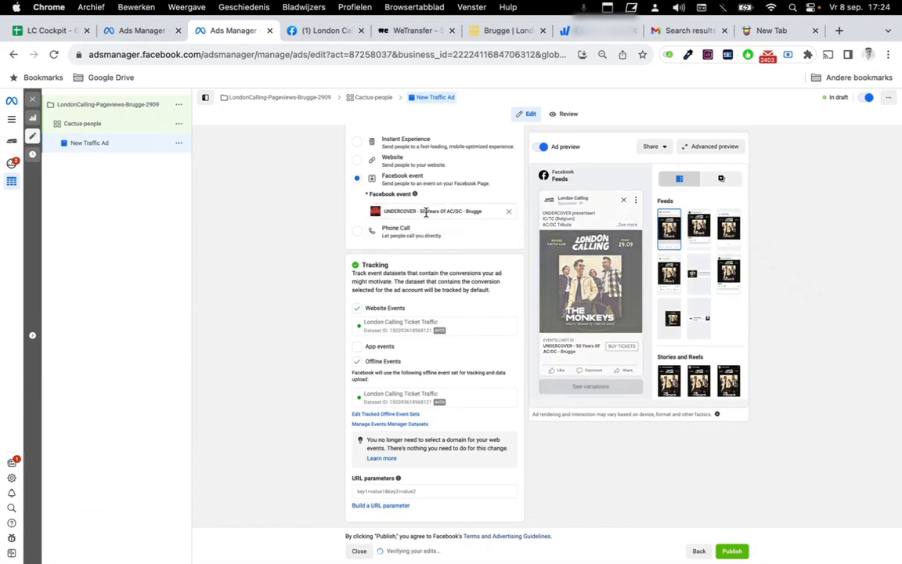
{"action": "left_click", "coordinate": [507, 216]}
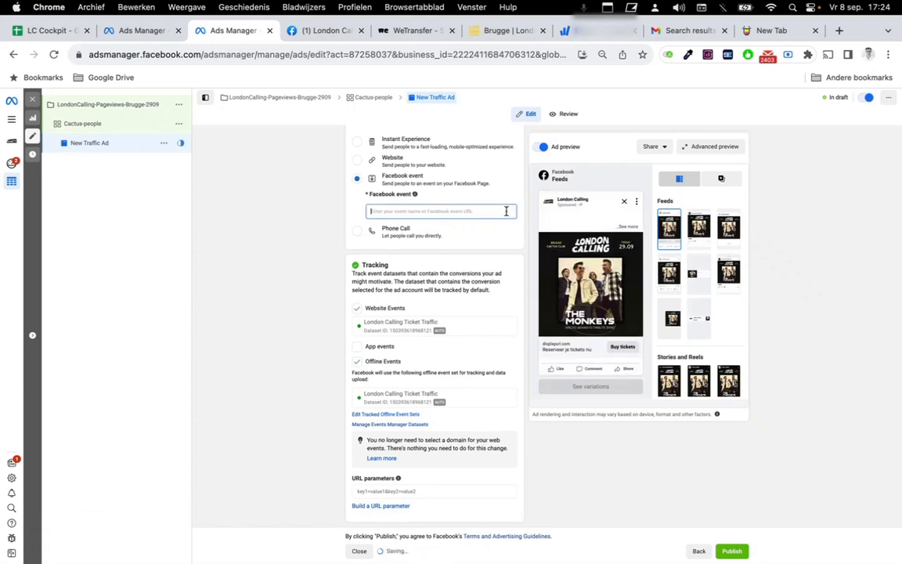
{"action": "left_click", "coordinate": [466, 218]}
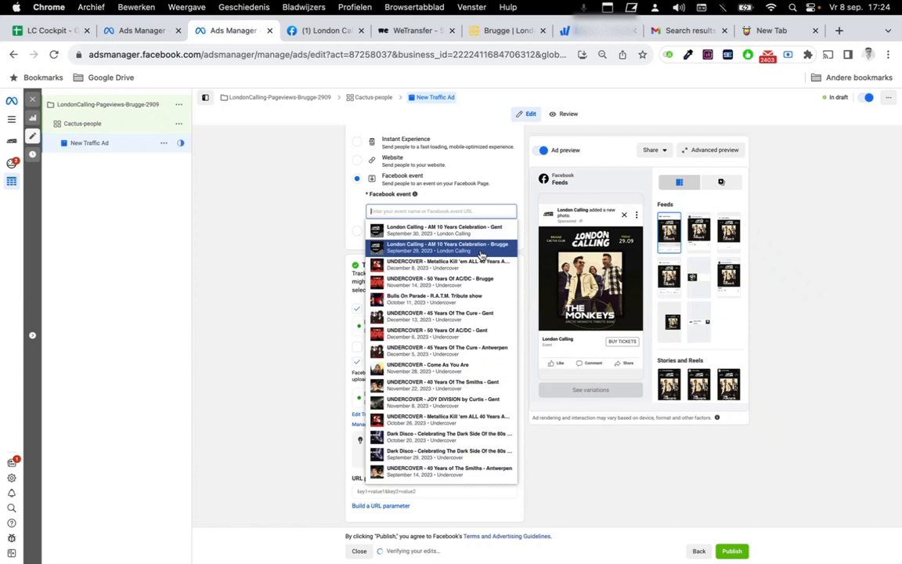
{"action": "left_click", "coordinate": [481, 255]}
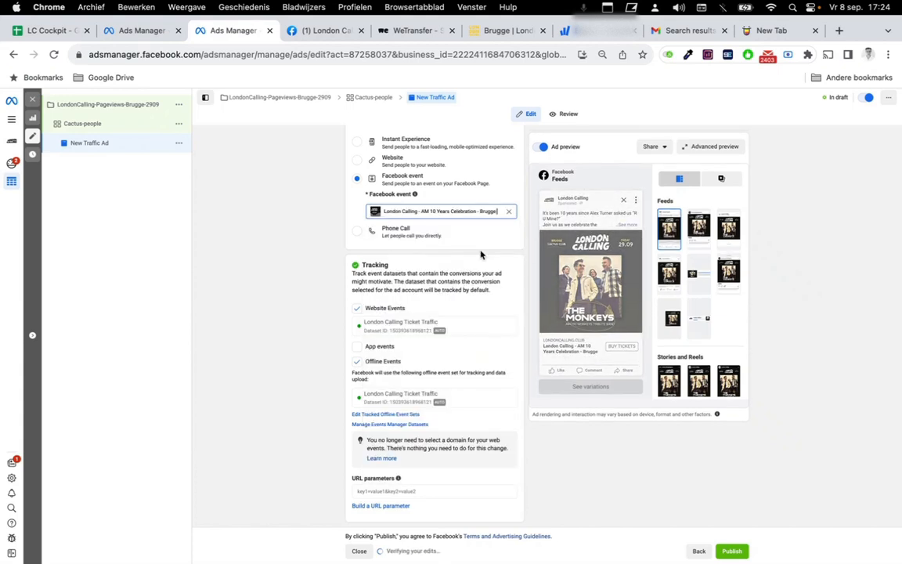
Enlarge the ad's Mobile Feed preview, expand its full text and read through the event copy and image.
{"action": "left_click", "coordinate": [626, 228]}
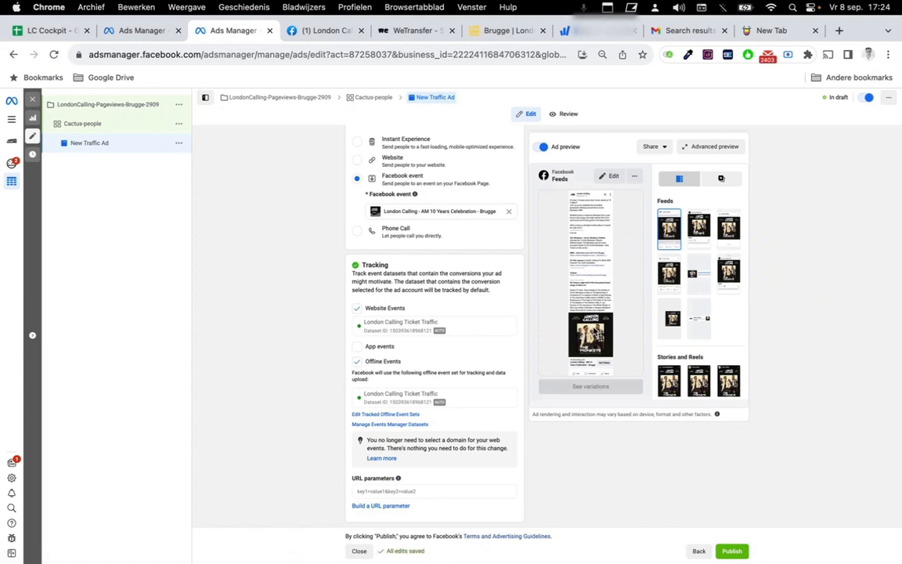
{"action": "scroll", "coordinate": [599, 309], "scroll_direction": "up", "scroll_amount": 1}
{"action": "scroll", "coordinate": [599, 310], "scroll_direction": "down", "scroll_amount": 1}
{"action": "left_click", "coordinate": [634, 177]}
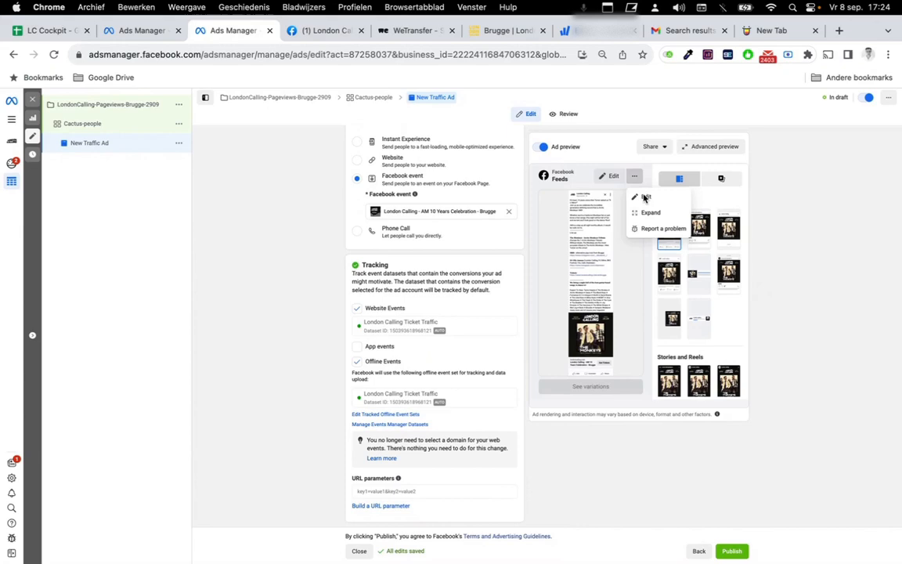
{"action": "left_click", "coordinate": [650, 213]}
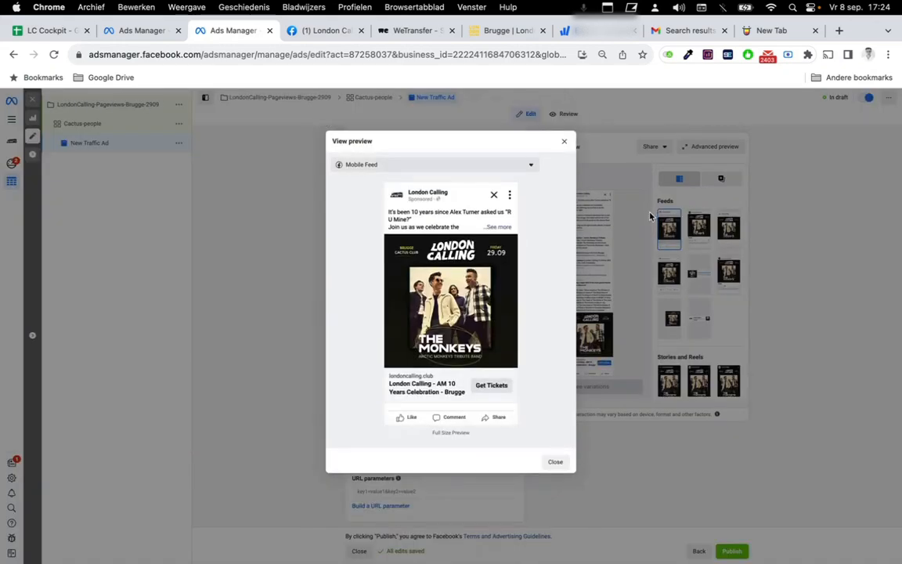
{"action": "left_click", "coordinate": [504, 227]}
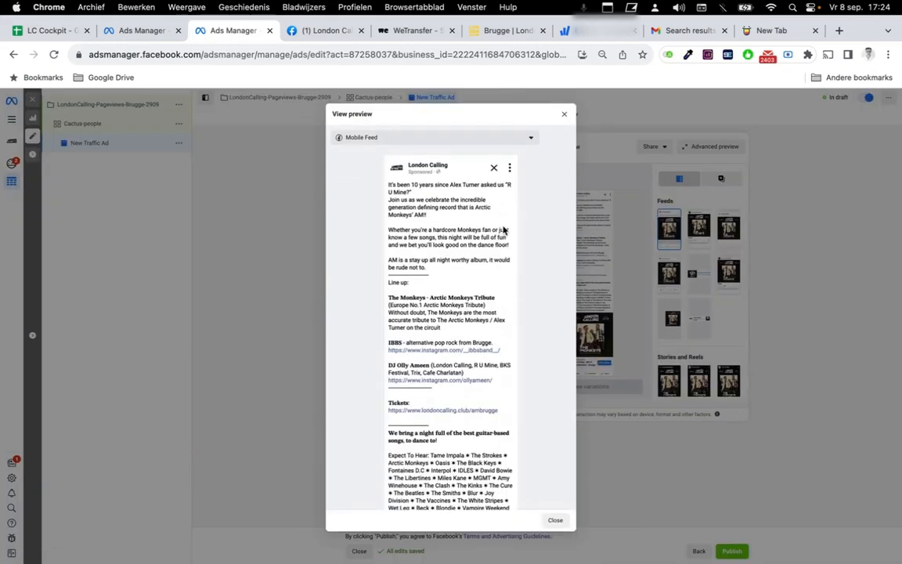
{"action": "scroll", "coordinate": [503, 229], "scroll_direction": "down", "scroll_amount": 5}
{"action": "scroll", "coordinate": [504, 229], "scroll_direction": "up", "scroll_amount": 5}
{"action": "scroll", "coordinate": [463, 194], "scroll_direction": "down", "scroll_amount": 5}
{"action": "scroll", "coordinate": [464, 193], "scroll_direction": "up", "scroll_amount": 5}
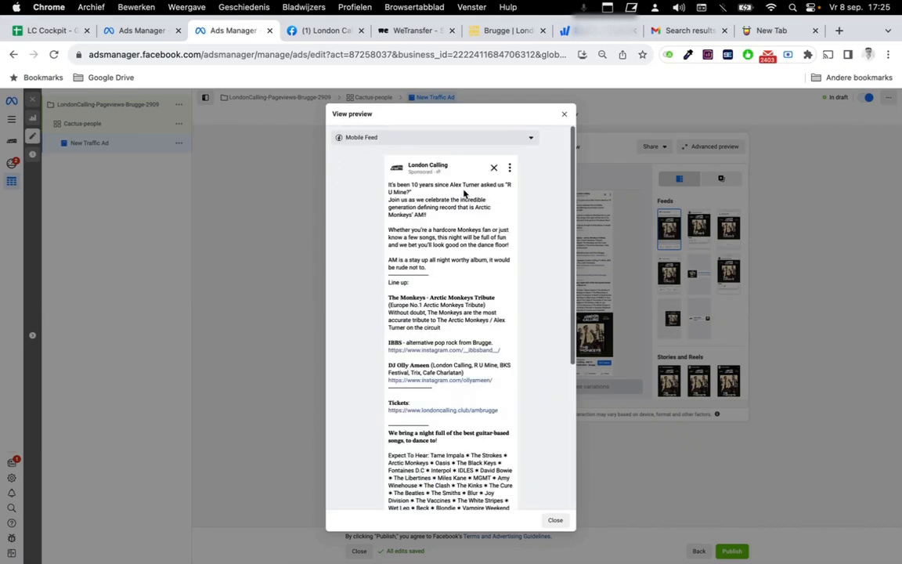
{"action": "scroll", "coordinate": [464, 194], "scroll_direction": "down", "scroll_amount": 5}
{"action": "scroll", "coordinate": [463, 193], "scroll_direction": "up", "scroll_amount": 5}
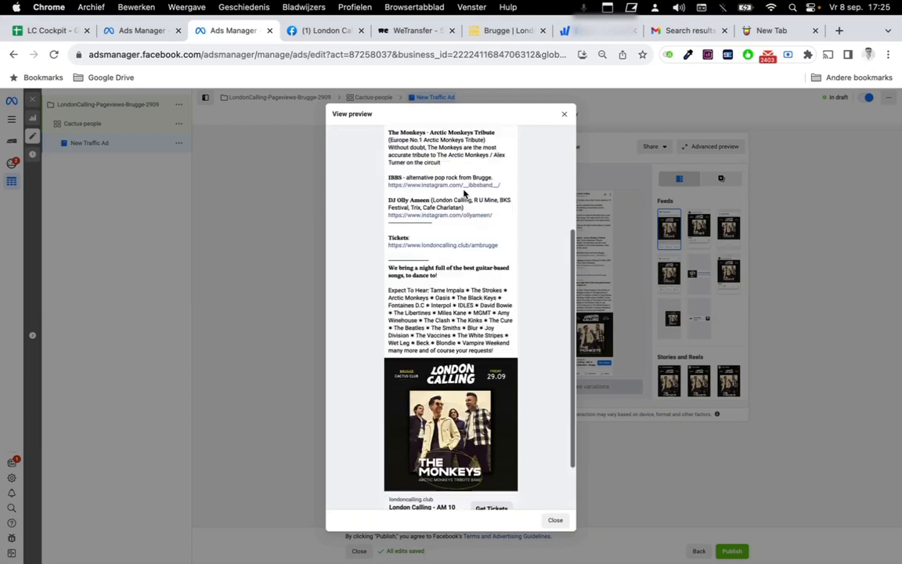
Switch the enlarged preview to Desktop Feed, check how the ad looks there and close the preview.
{"action": "left_click", "coordinate": [481, 139]}
{"action": "left_click", "coordinate": [476, 174]}
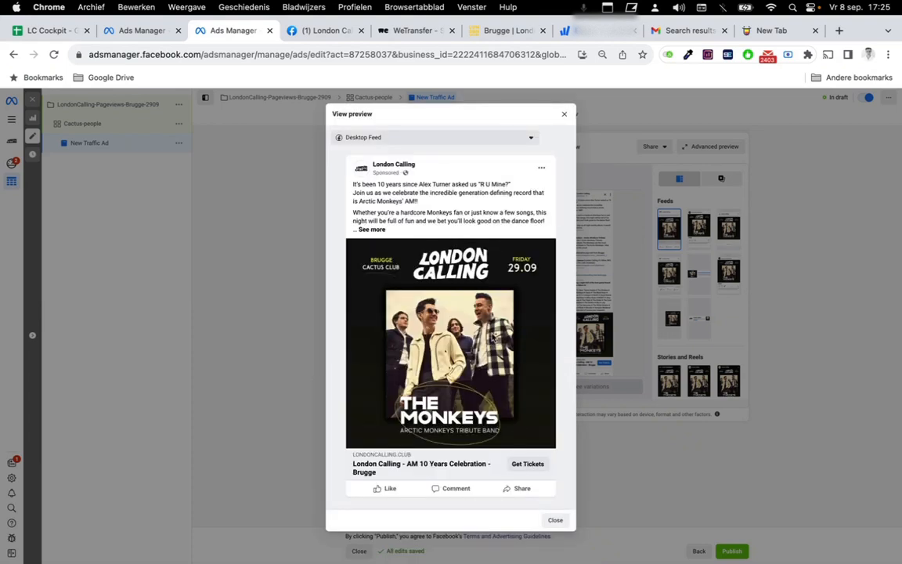
{"action": "scroll", "coordinate": [382, 206], "scroll_direction": "down", "scroll_amount": 1}
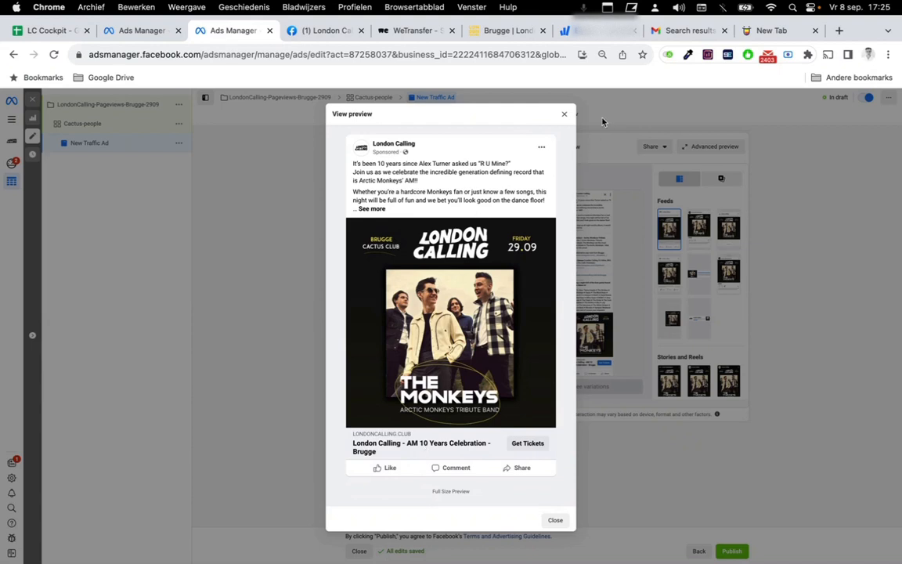
{"action": "left_click", "coordinate": [564, 114]}
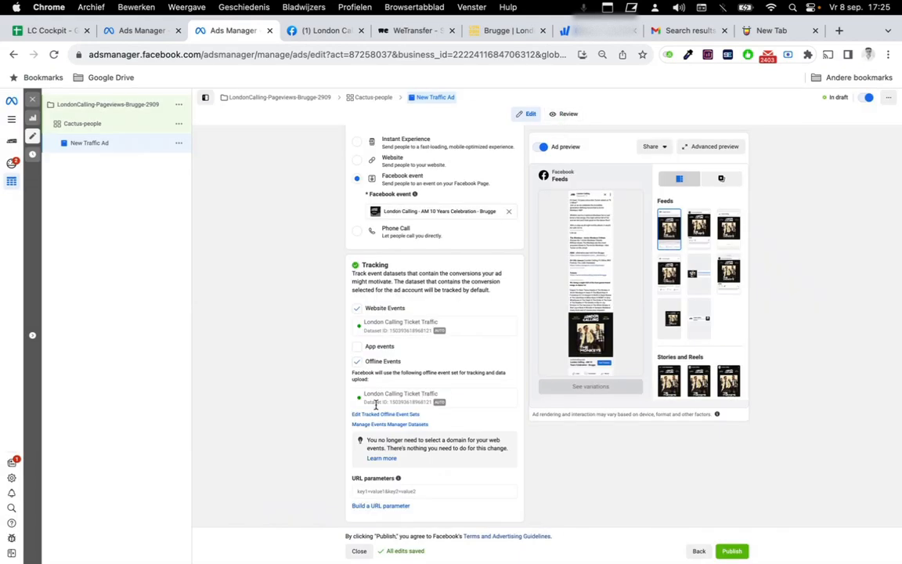
Rename the new traffic ad as static-eventcopy.
{"action": "scroll", "coordinate": [376, 404], "scroll_direction": "up", "scroll_amount": 10}
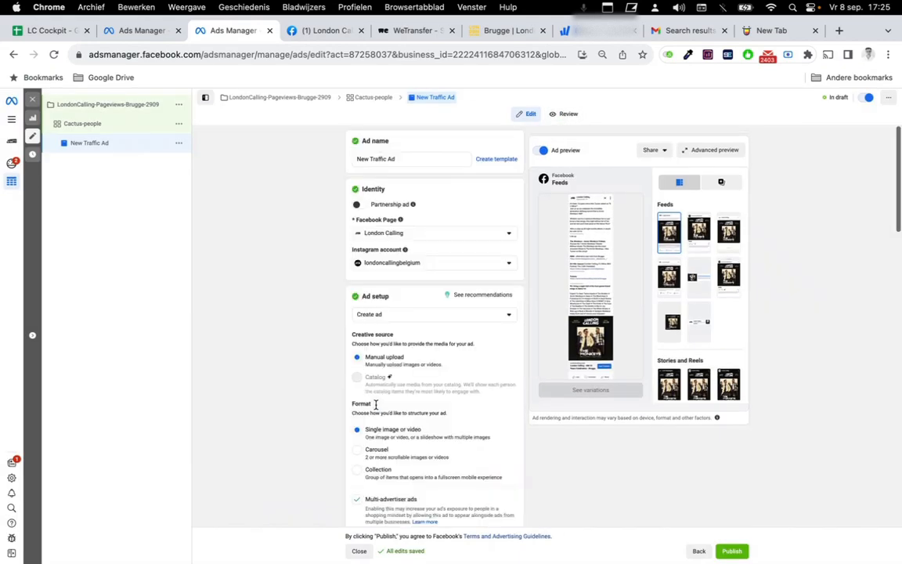
{"action": "triple_click", "coordinate": [385, 159]}
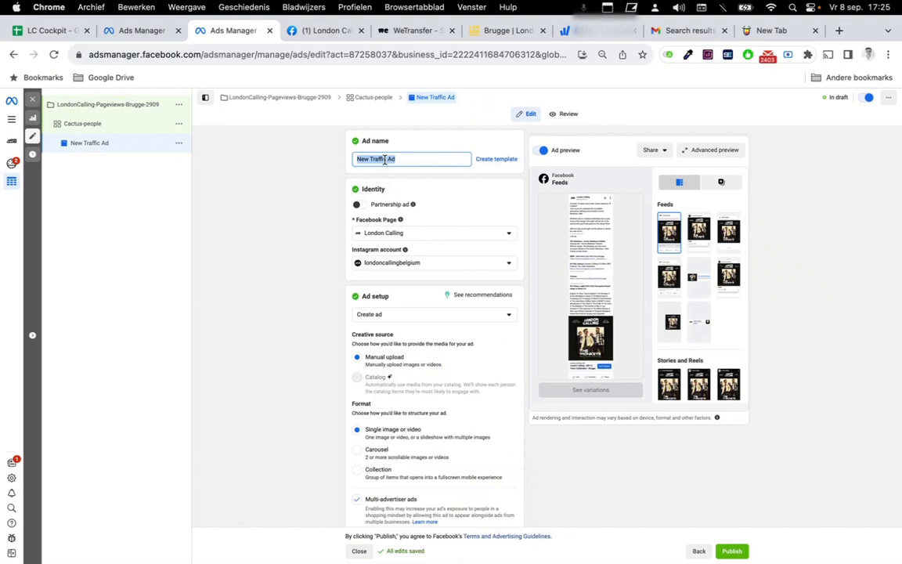
{"action": "type", "text": "image"}
{"action": "key", "text": "BackSpace"}
{"action": "key", "text": "BackSpace"}
{"action": "key", "text": "BackSpace"}
{"action": "key", "text": "BackSpace"}
{"action": "key", "text": "BackSpace"}
{"action": "type", "text": "static-eventcopy"}
{"action": "left_click", "coordinate": [371, 159]}
{"action": "left_click", "coordinate": [305, 226]}
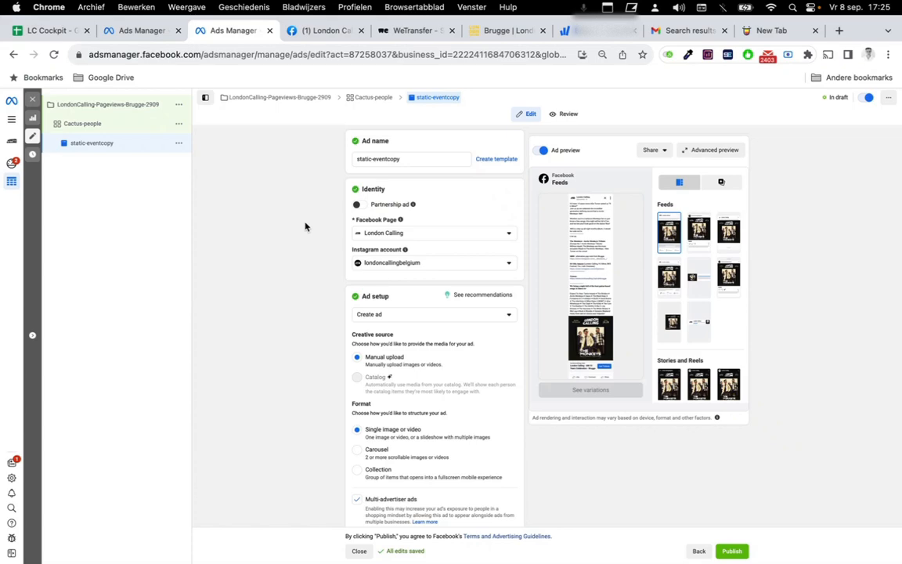
Look over the static-eventcopy ad's settings and quickly duplicate the ad within the Cactus-people ad set.
{"action": "scroll", "coordinate": [305, 227], "scroll_direction": "down", "scroll_amount": 10}
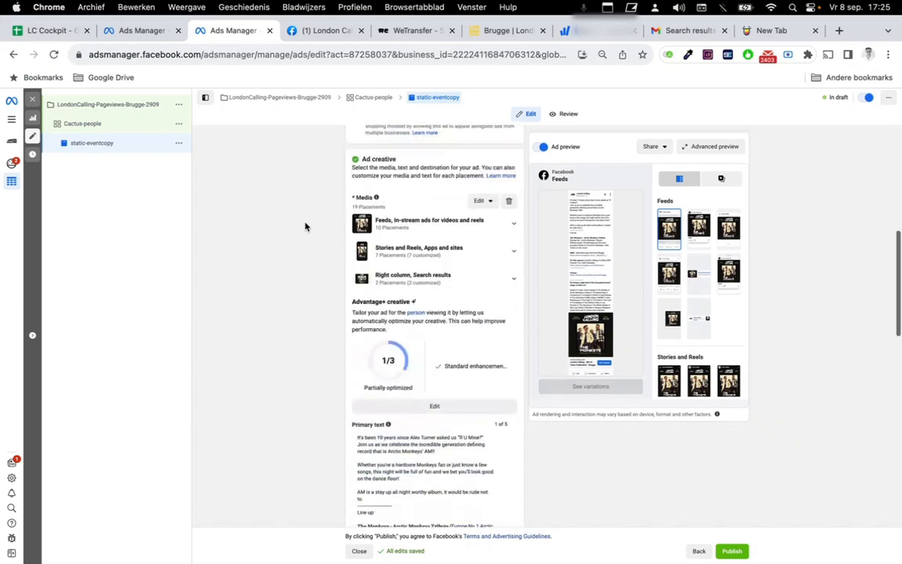
{"action": "scroll", "coordinate": [306, 226], "scroll_direction": "down", "scroll_amount": 10}
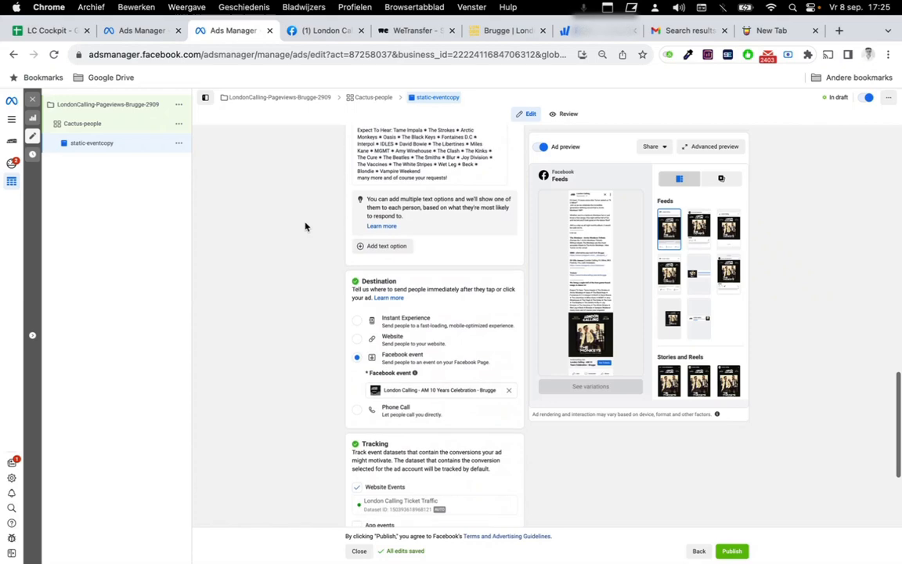
{"action": "scroll", "coordinate": [305, 226], "scroll_direction": "down", "scroll_amount": 3}
{"action": "scroll", "coordinate": [305, 226], "scroll_direction": "up", "scroll_amount": 20}
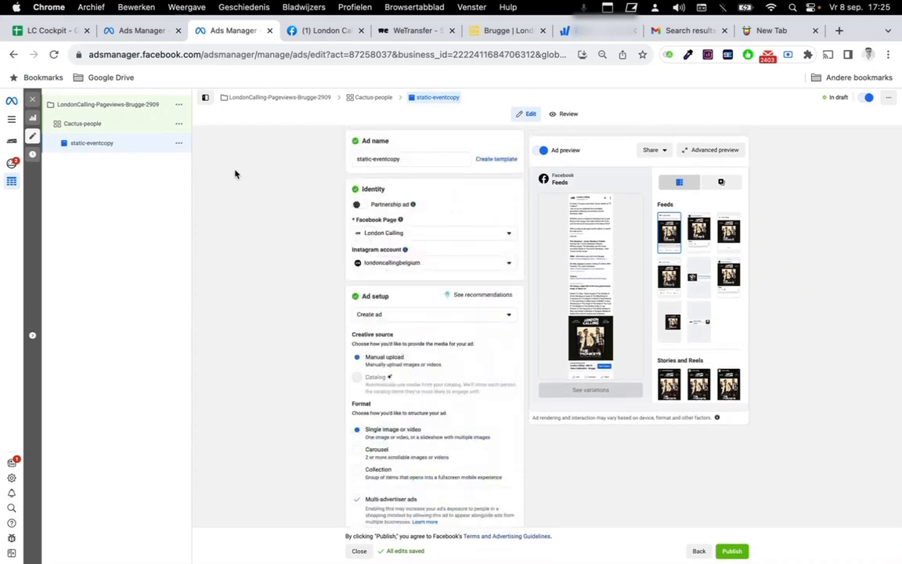
{"action": "left_click", "coordinate": [178, 143]}
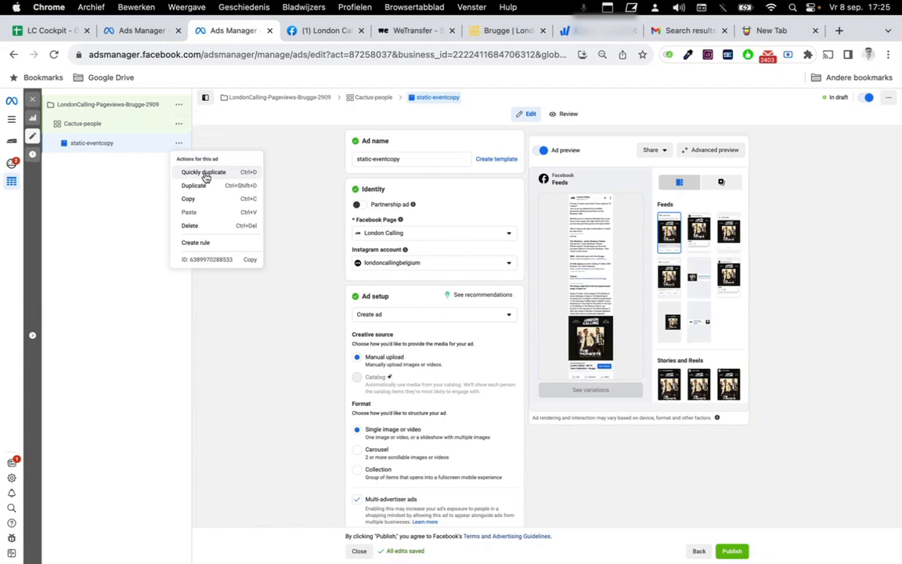
{"action": "left_click", "coordinate": [203, 174]}
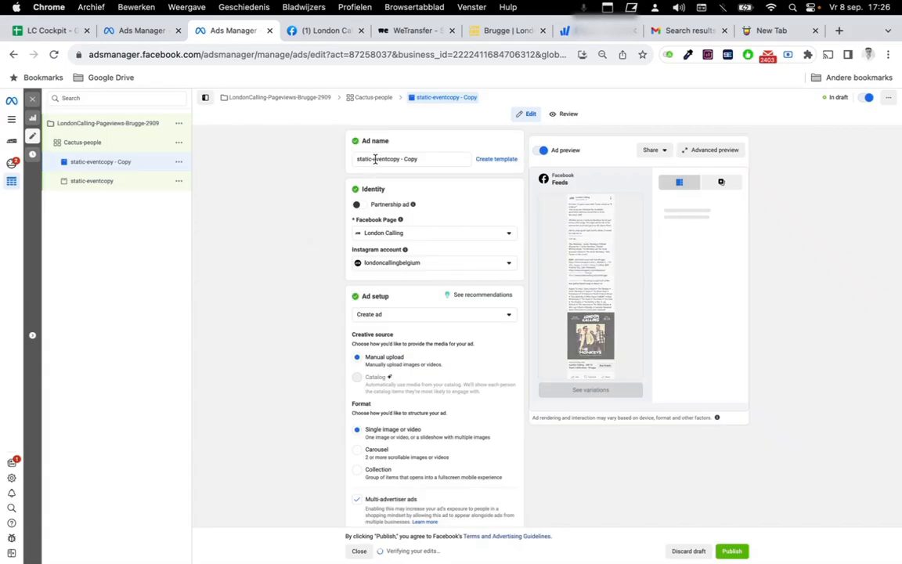
Rename the duplicated ad as static-owncopy.
{"action": "left_click", "coordinate": [374, 159]}
{"action": "left_click_drag", "start_coordinate": [492, 173], "coordinate": [509, 185]}
{"action": "key", "text": "BackSpace"}
{"action": "key", "text": "BackSpace"}
{"action": "type", "text": "owncopy"}
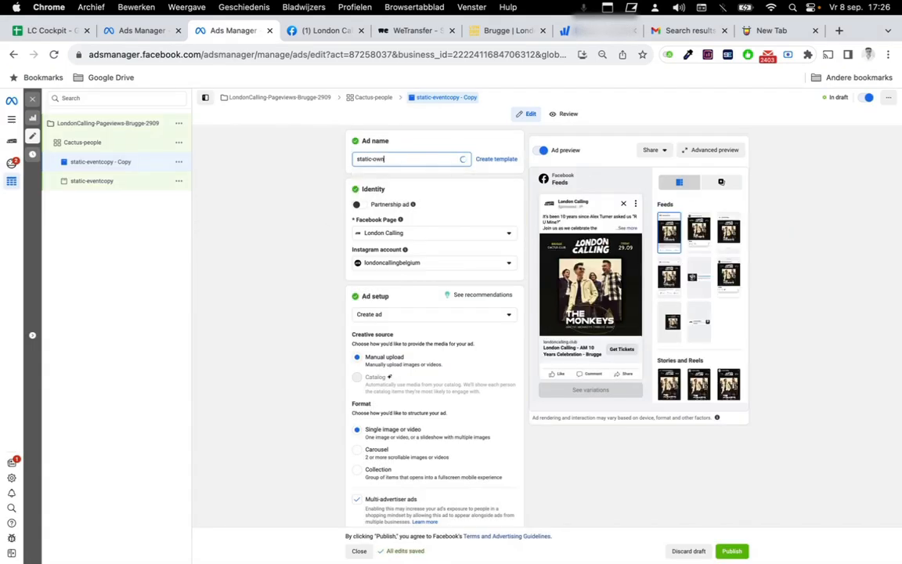
{"action": "left_click", "coordinate": [239, 216]}
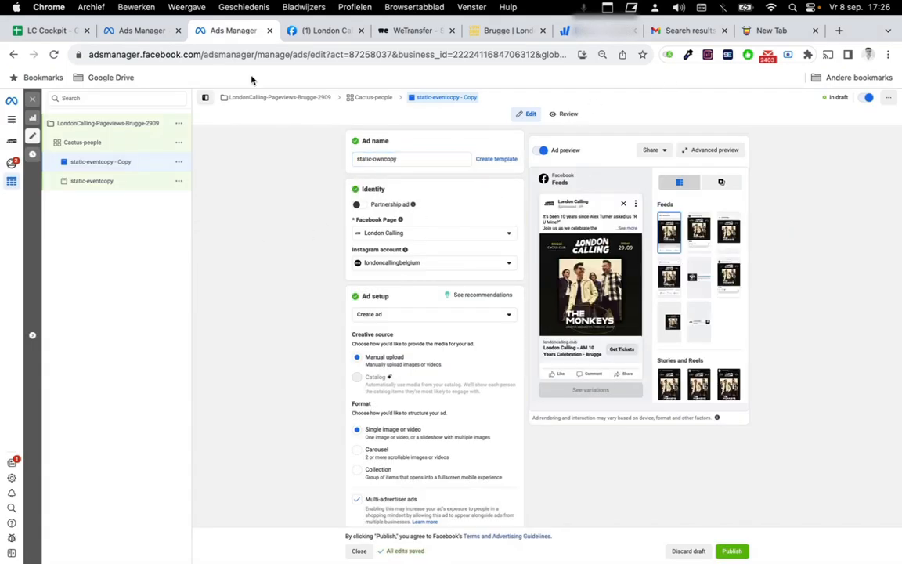
Copy the "Brugge, R U Mine?" text from the Gmail message and replace the static-owncopy ad's primary text with it in Ads Manager.
{"action": "left_click", "coordinate": [680, 30]}
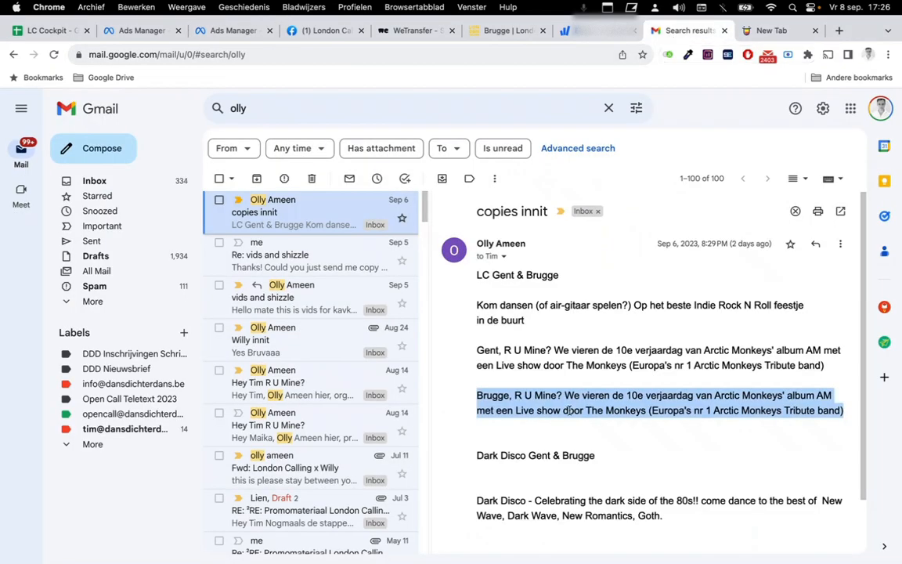
{"action": "right_click", "coordinate": [567, 401]}
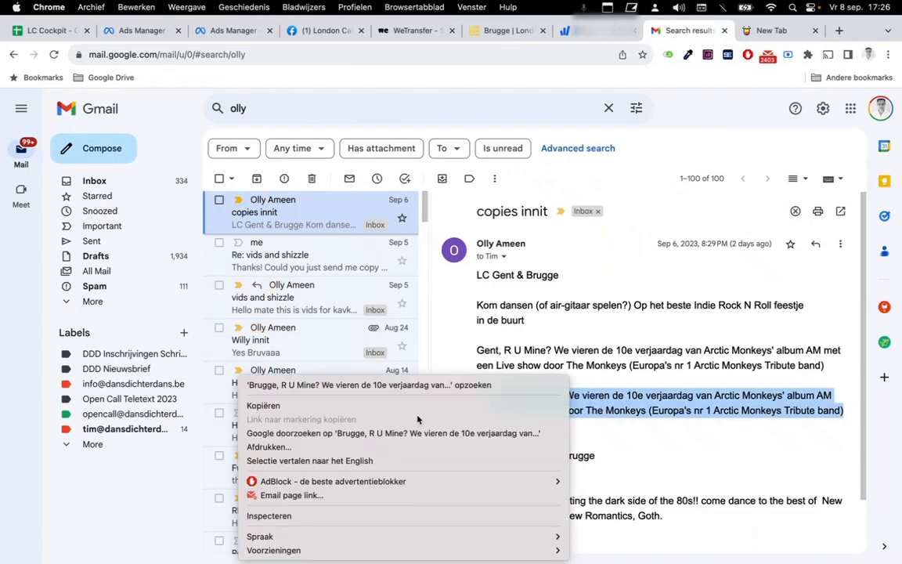
{"action": "left_click", "coordinate": [420, 405]}
{"action": "left_click", "coordinate": [216, 30]}
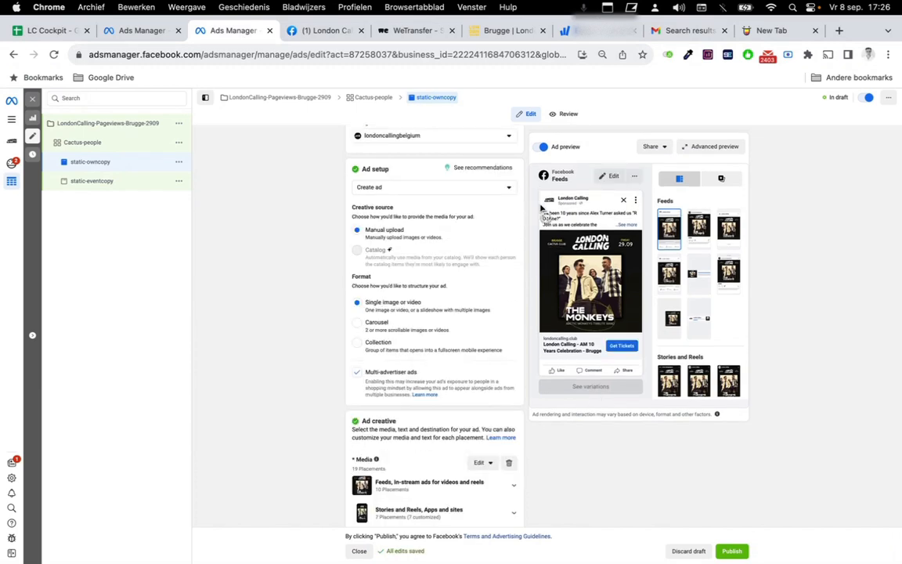
{"action": "scroll", "coordinate": [437, 268], "scroll_direction": "down", "scroll_amount": 3}
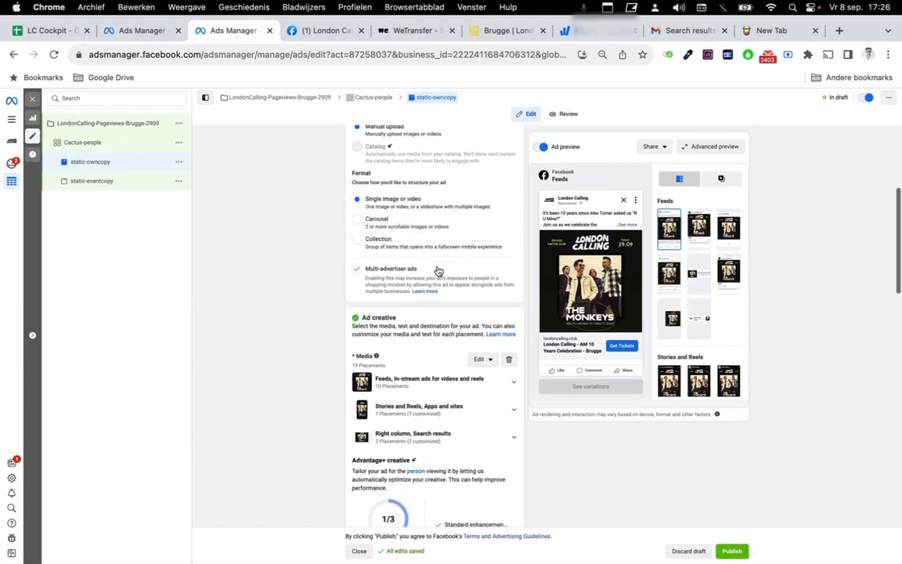
{"action": "scroll", "coordinate": [328, 342], "scroll_direction": "down", "scroll_amount": 4}
{"action": "scroll", "coordinate": [328, 342], "scroll_direction": "down", "scroll_amount": 3}
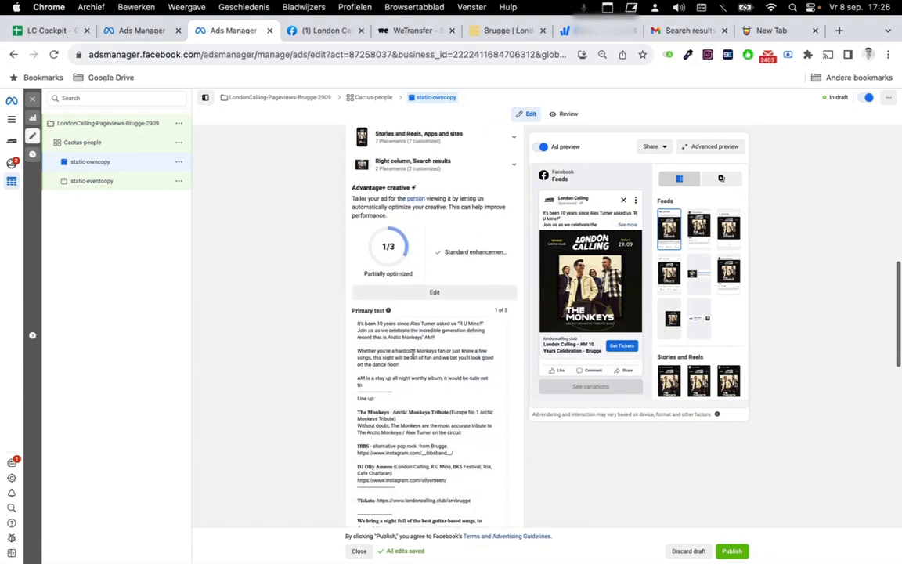
{"action": "left_click", "coordinate": [413, 354]}
{"action": "key", "text": "ctrl+a"}
{"action": "type", "text": "Brugge, R U Mine? We vieren de 10e verjaardag van Arctic Monkeys' album AM met een Live show door The Monkeys (Europa's nr 1 Arctic Monkeys Tribute band)"}
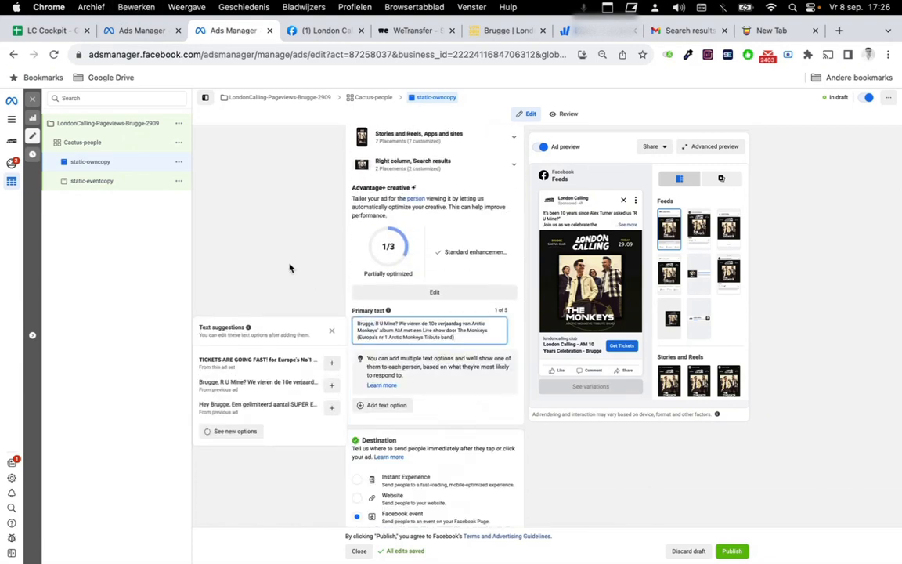
Switch the static-owncopy ad's destination to Website.
{"action": "scroll", "coordinate": [289, 268], "scroll_direction": "down", "scroll_amount": 4}
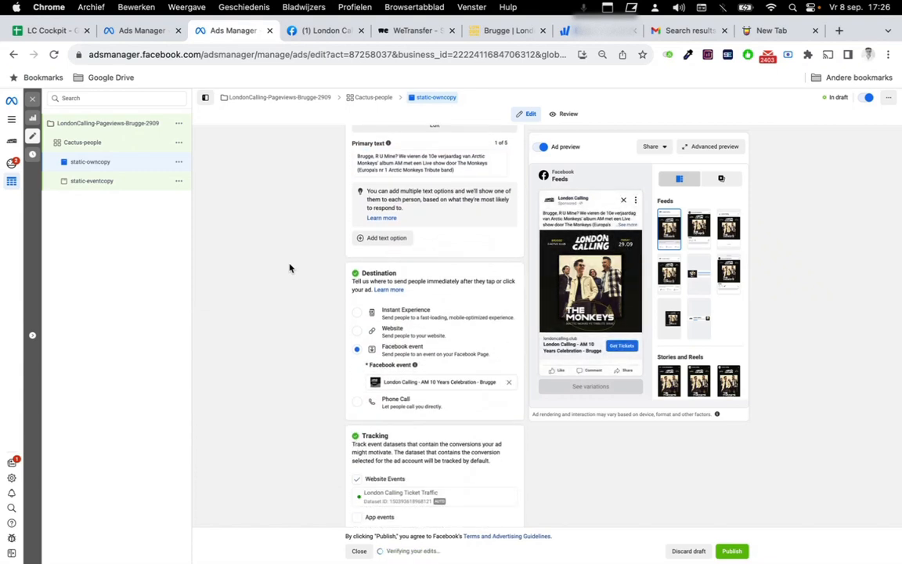
{"action": "left_click", "coordinate": [358, 332]}
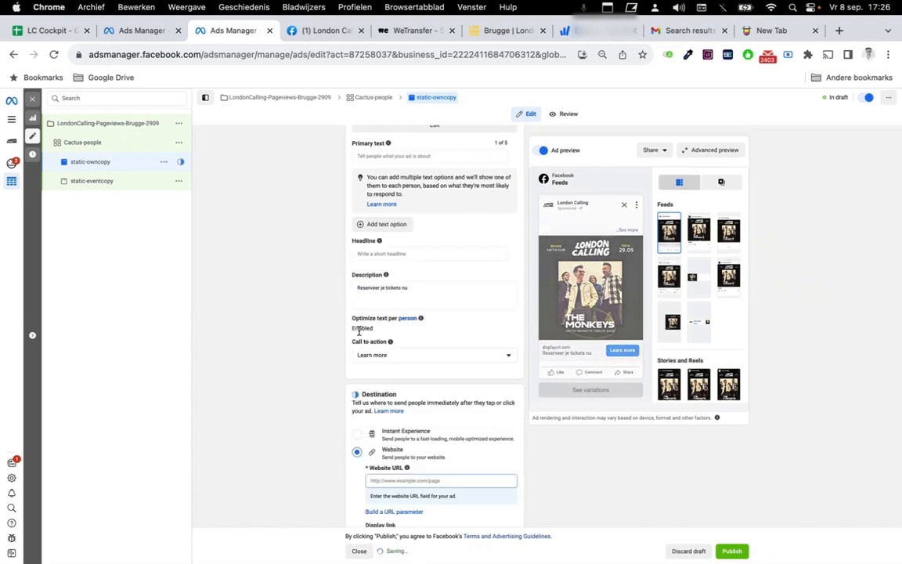
Review the static-eventcopy ad's preview, primary text, destination and tracking settings.
{"action": "left_click", "coordinate": [81, 183]}
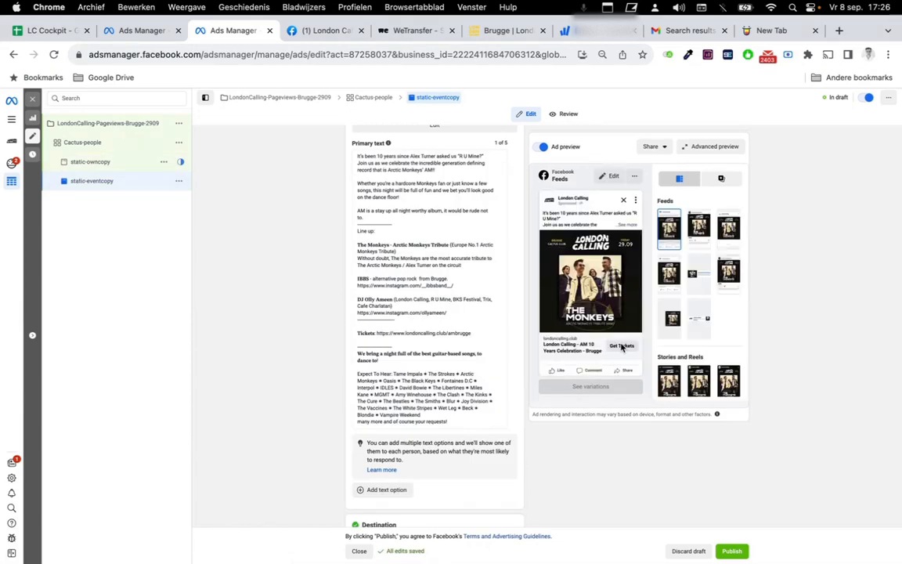
{"action": "scroll", "coordinate": [373, 396], "scroll_direction": "down", "scroll_amount": 5}
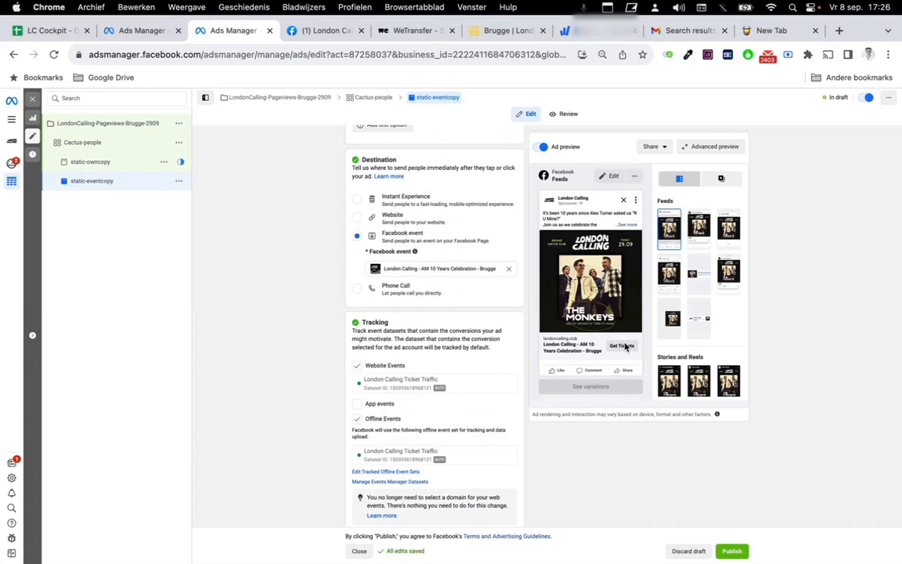
{"action": "scroll", "coordinate": [408, 291], "scroll_direction": "up", "scroll_amount": 10}
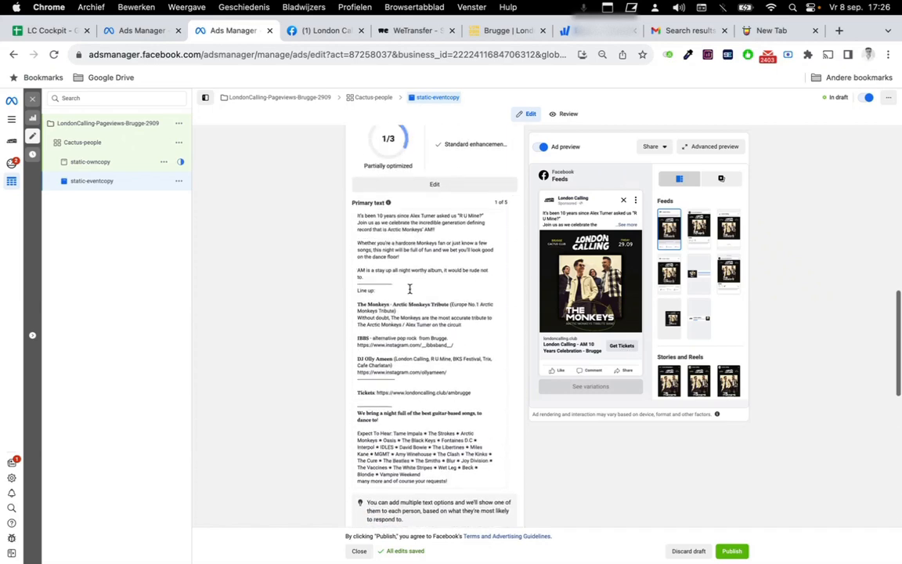
{"action": "scroll", "coordinate": [409, 289], "scroll_direction": "up", "scroll_amount": 5}
{"action": "scroll", "coordinate": [409, 289], "scroll_direction": "down", "scroll_amount": 15}
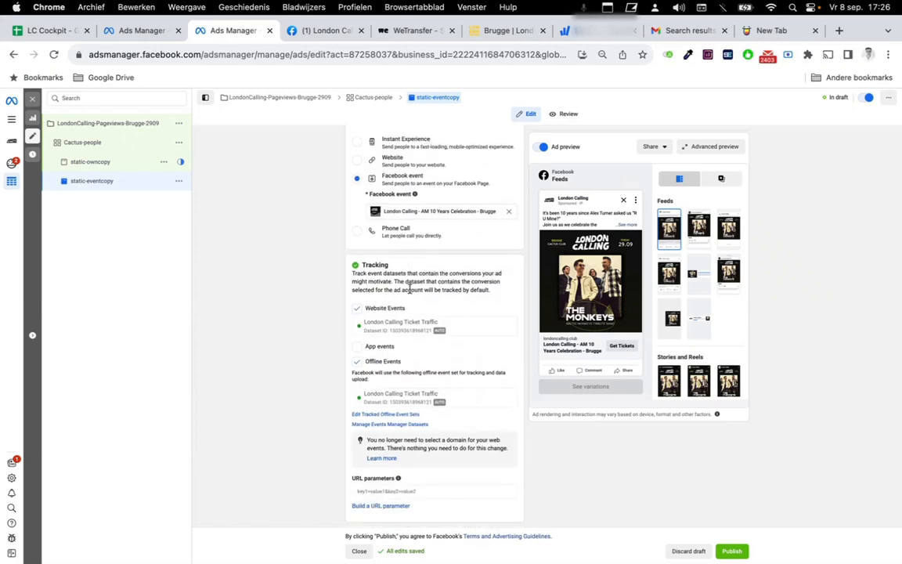
{"action": "scroll", "coordinate": [409, 288], "scroll_direction": "up", "scroll_amount": 4}
{"action": "scroll", "coordinate": [413, 298], "scroll_direction": "down", "scroll_amount": 2}
{"action": "scroll", "coordinate": [413, 304], "scroll_direction": "down", "scroll_amount": 2}
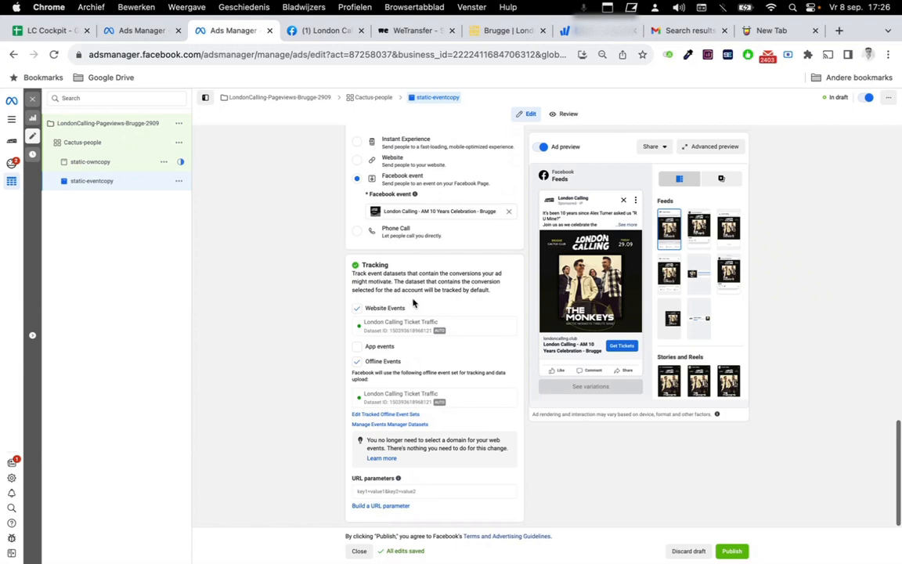
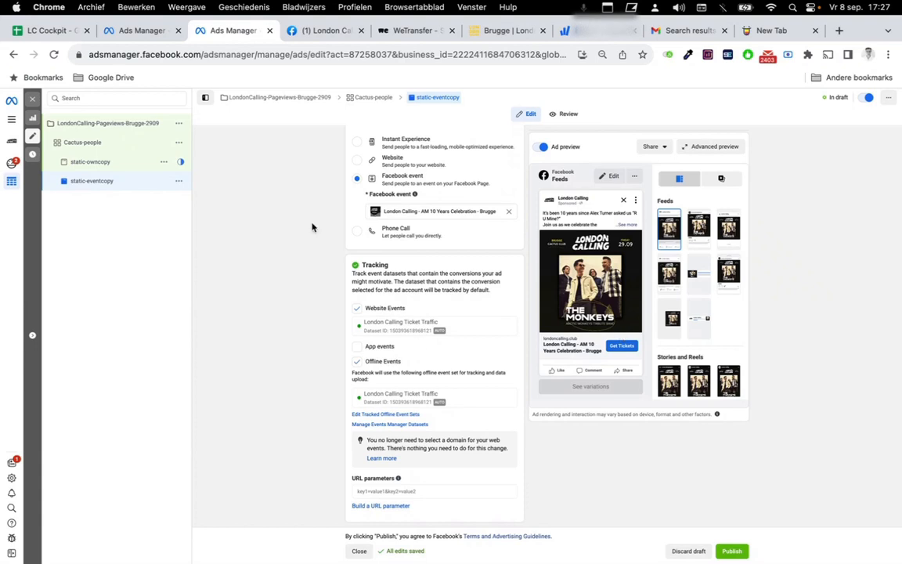
Delete the static-eventcopy ad from the Cactus-people ad set.
{"action": "left_click", "coordinate": [178, 181]}
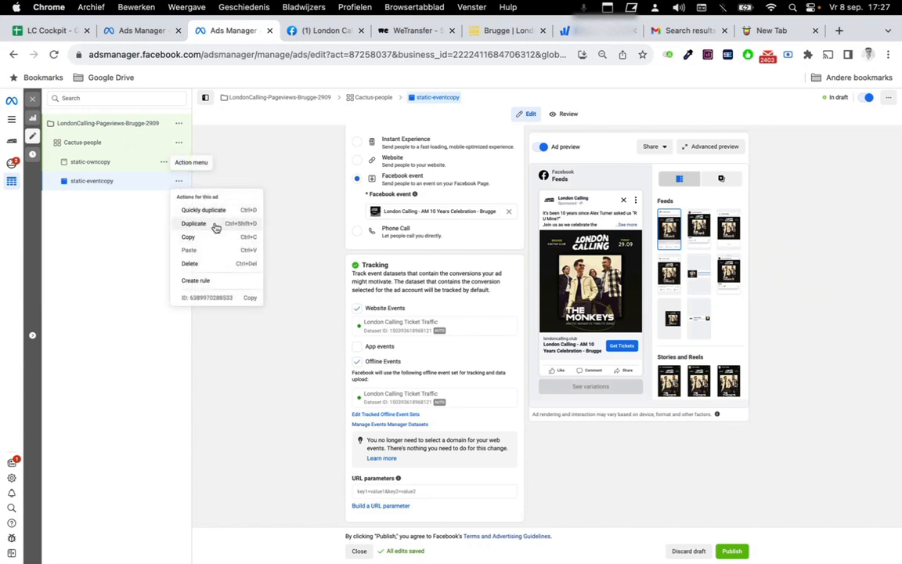
{"action": "left_click", "coordinate": [213, 264]}
{"action": "left_click", "coordinate": [522, 262]}
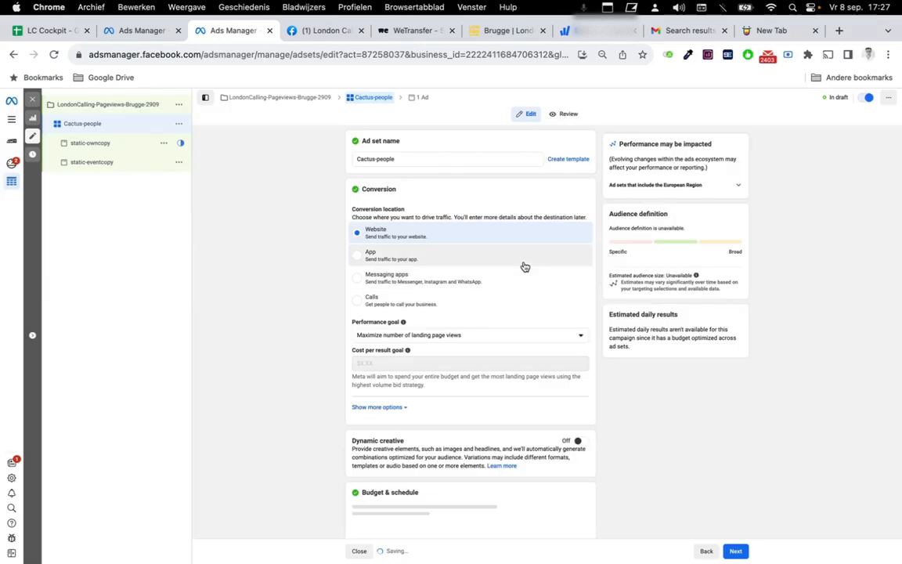
Reopen the static-owncopy ad and fill its empty primary text with the copied "Brugge, R U Mine?" text.
{"action": "left_click", "coordinate": [117, 149]}
{"action": "scroll", "coordinate": [394, 245], "scroll_direction": "down", "scroll_amount": 3}
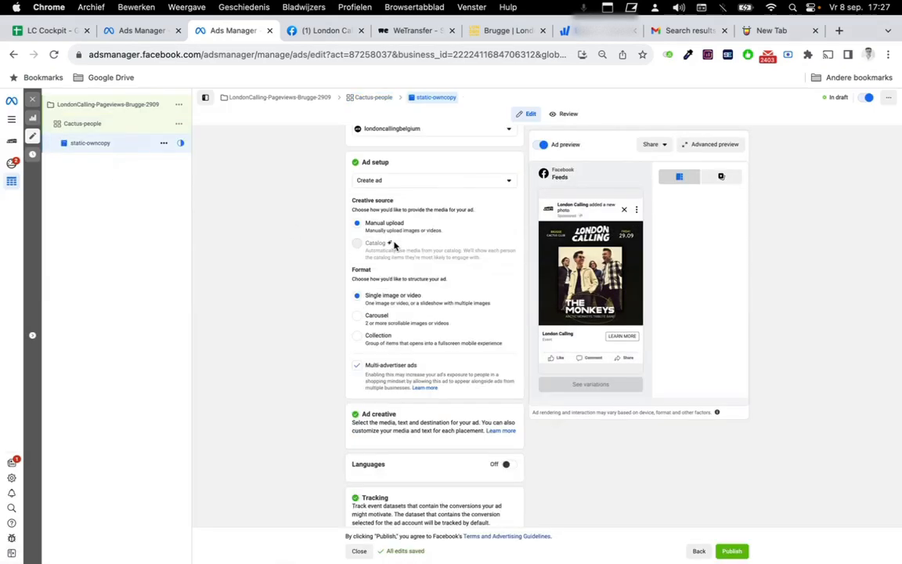
{"action": "scroll", "coordinate": [394, 246], "scroll_direction": "down", "scroll_amount": 5}
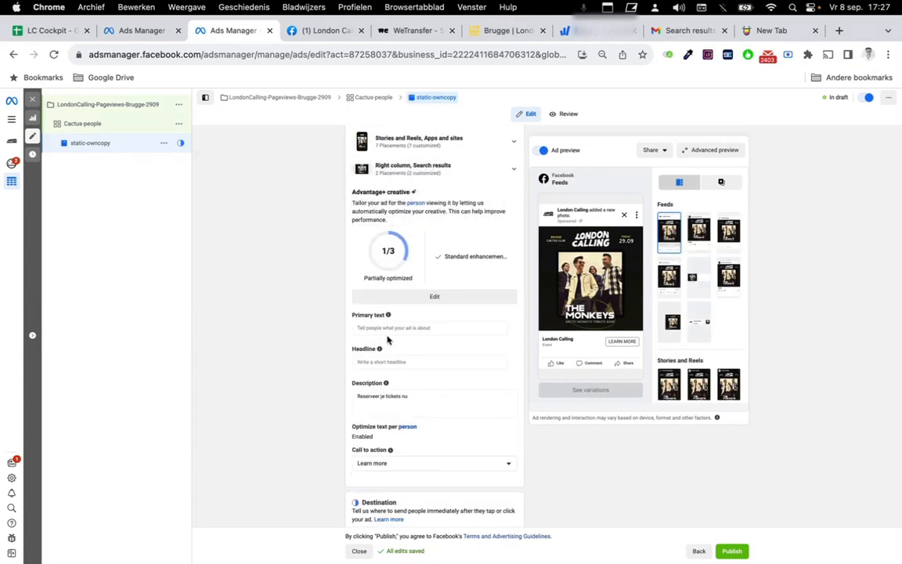
{"action": "left_click", "coordinate": [386, 335]}
{"action": "type", "text": "Brugge, R U Mine? We vieren de 10e verjaardag van Arctic Monkeys' album AM met een Live show door The Monkeys (Europa's nr 1 Arctic Monkeys Tribute band)"}
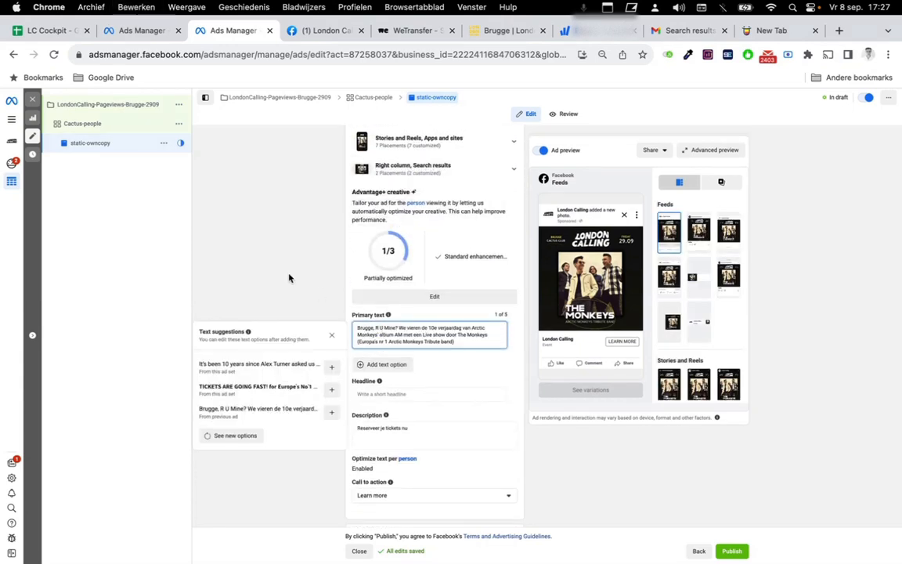
Set the static-owncopy ad's headline to "Check de Monkeys live!".
{"action": "left_click", "coordinate": [408, 393]}
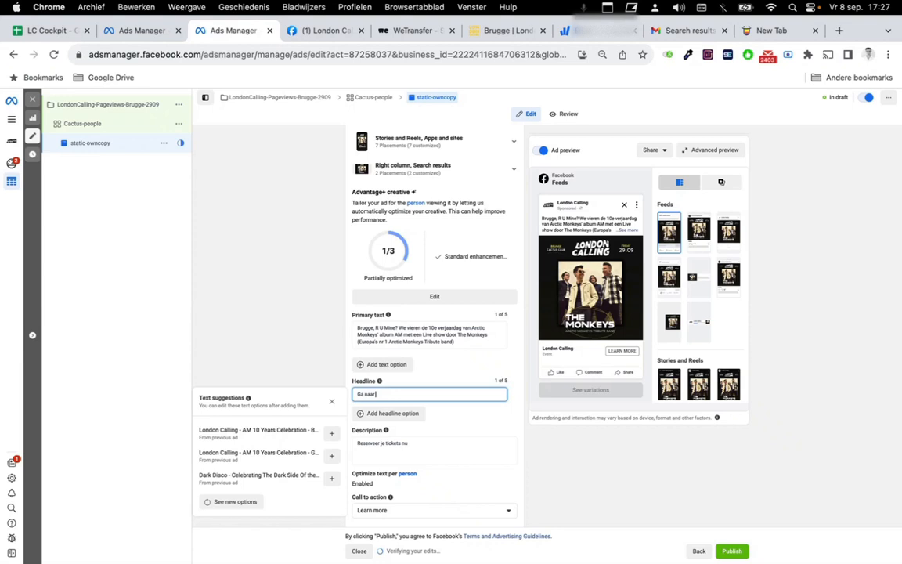
{"action": "type", "text": "Ga naar"}
{"action": "key", "text": "BackSpace"}
{"action": "key", "text": "BackSpace"}
{"action": "key", "text": "BackSpace"}
{"action": "key", "text": "BackSpace"}
{"action": "key", "text": "BackSpace"}
{"action": "key", "text": "BackSpace"}
{"action": "key", "text": "BackSpace"}
{"action": "type", "text": "Check de Monkeys live"}
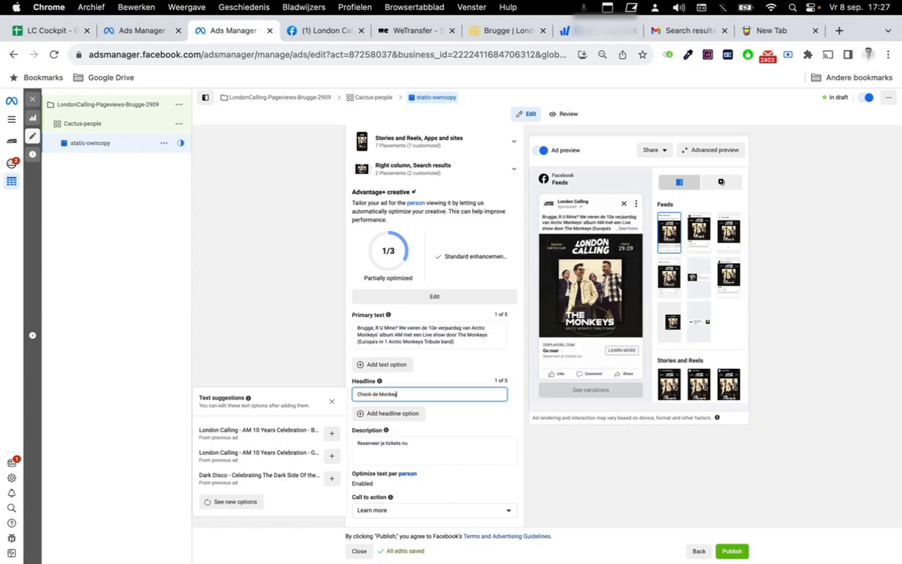
{"action": "left_click", "coordinate": [284, 350]}
{"action": "scroll", "coordinate": [284, 350], "scroll_direction": "down", "scroll_amount": 4}
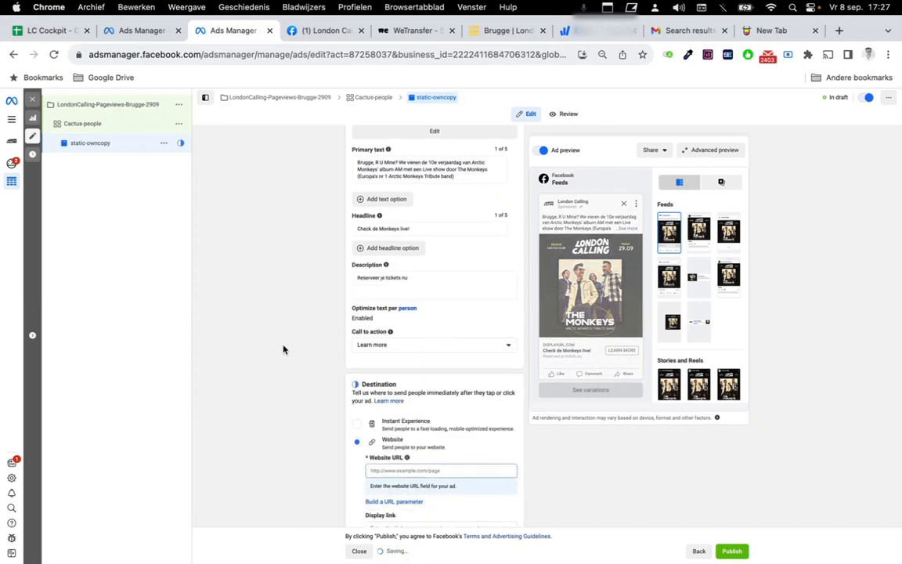
{"action": "scroll", "coordinate": [283, 350], "scroll_direction": "down", "scroll_amount": 2}
{"action": "left_click", "coordinate": [55, 31]}
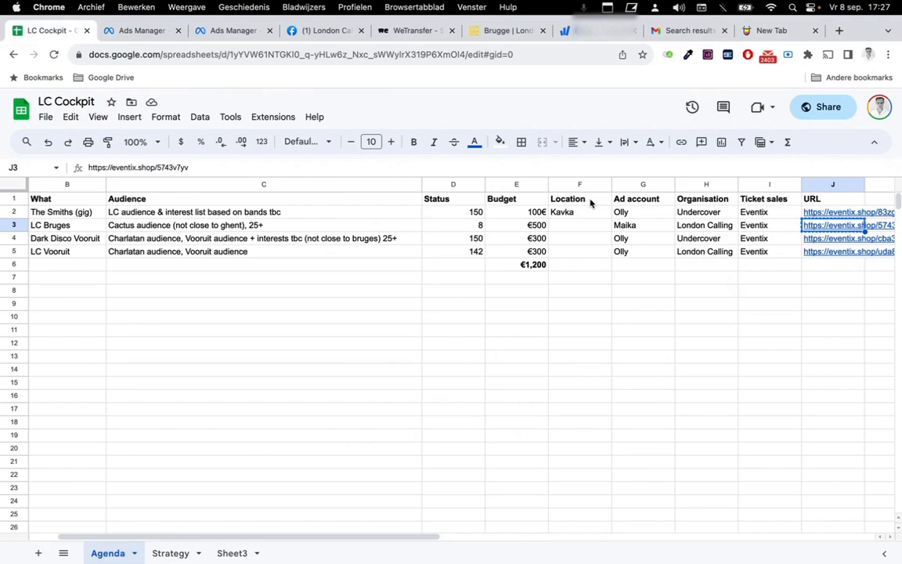
{"action": "left_click", "coordinate": [135, 27]}
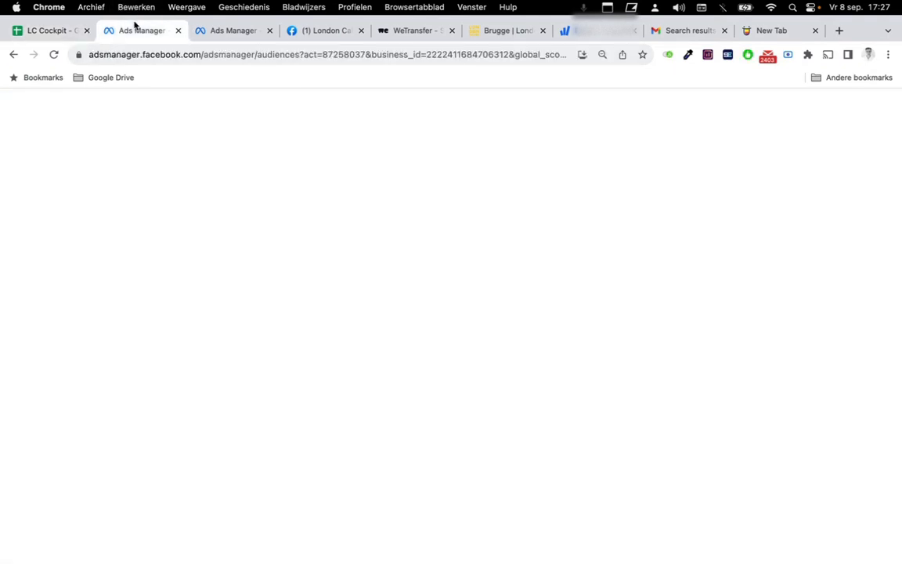
{"action": "left_click", "coordinate": [233, 32]}
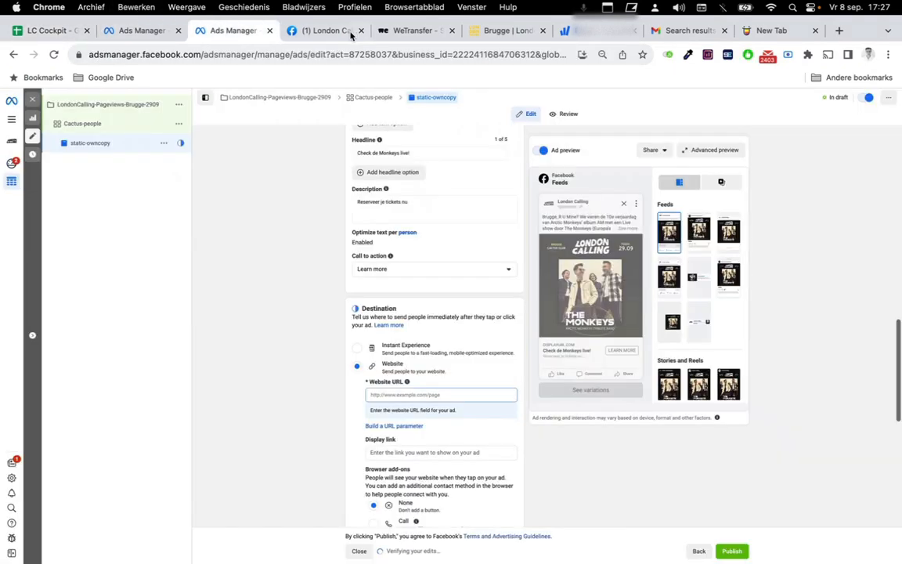
{"action": "left_click", "coordinate": [351, 35]}
{"action": "left_click", "coordinate": [229, 32]}
{"action": "left_click", "coordinate": [460, 394]}
{"action": "type", "text": "https://eventix.shop/5743v7yv"}
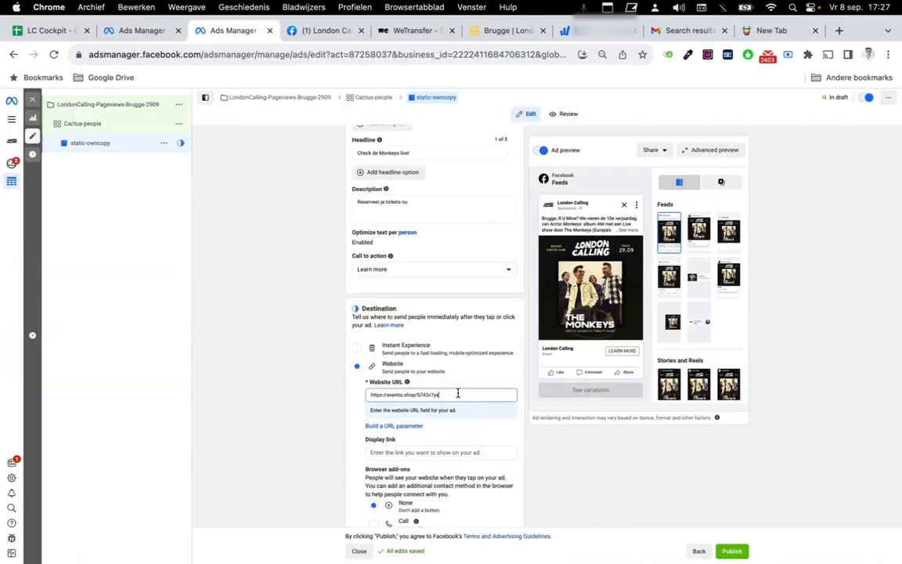
Look over the static-owncopy ad's settings and quickly duplicate the ad.
{"action": "scroll", "coordinate": [318, 368], "scroll_direction": "down", "scroll_amount": 3}
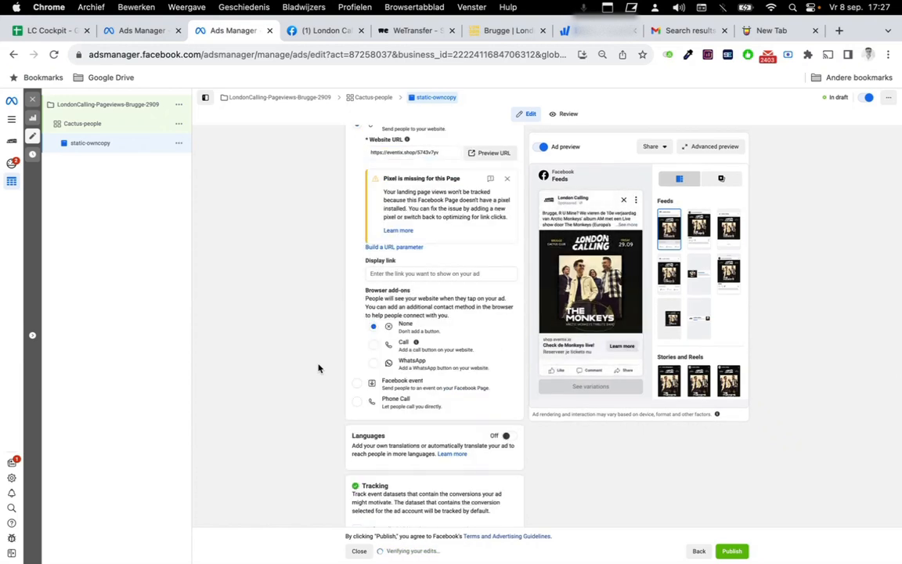
{"action": "scroll", "coordinate": [318, 368], "scroll_direction": "down", "scroll_amount": 10}
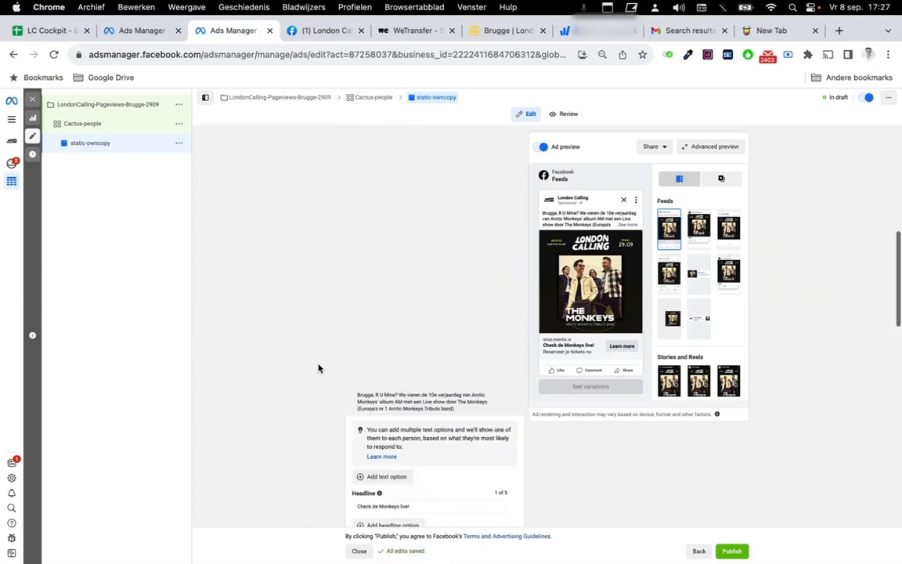
{"action": "scroll", "coordinate": [317, 368], "scroll_direction": "up", "scroll_amount": 15}
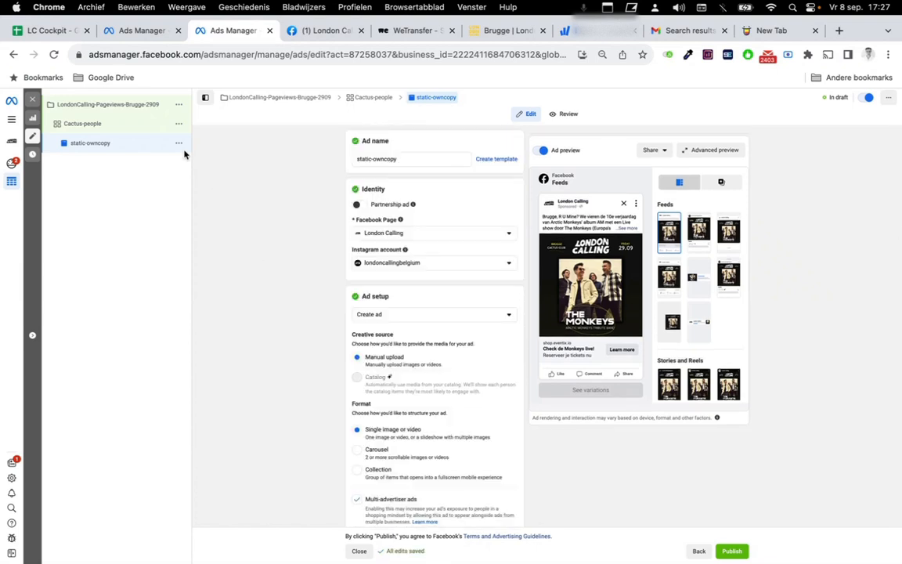
{"action": "left_click", "coordinate": [179, 144]}
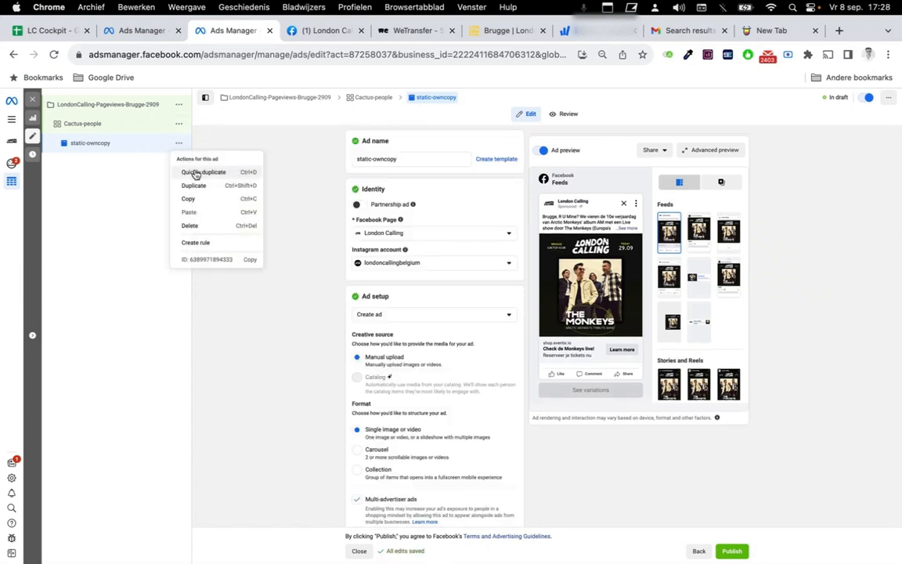
{"action": "left_click", "coordinate": [273, 371]}
{"action": "scroll", "coordinate": [274, 371], "scroll_direction": "down", "scroll_amount": 4}
{"action": "scroll", "coordinate": [274, 371], "scroll_direction": "up", "scroll_amount": 3}
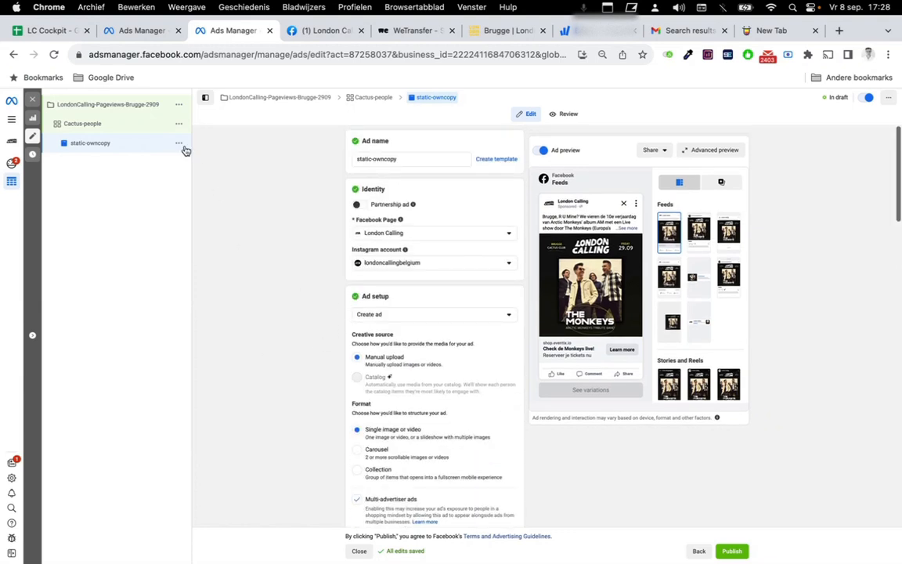
{"action": "left_click", "coordinate": [178, 145]}
{"action": "left_click", "coordinate": [195, 174]}
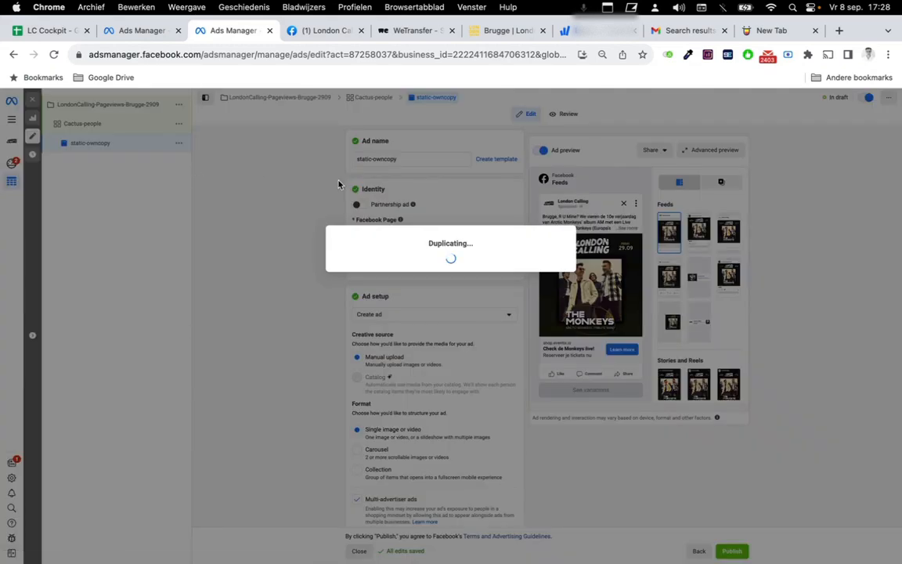
Rename the duplicated ad as arcticmonkeys-video-brugge.
{"action": "triple_click", "coordinate": [366, 159]}
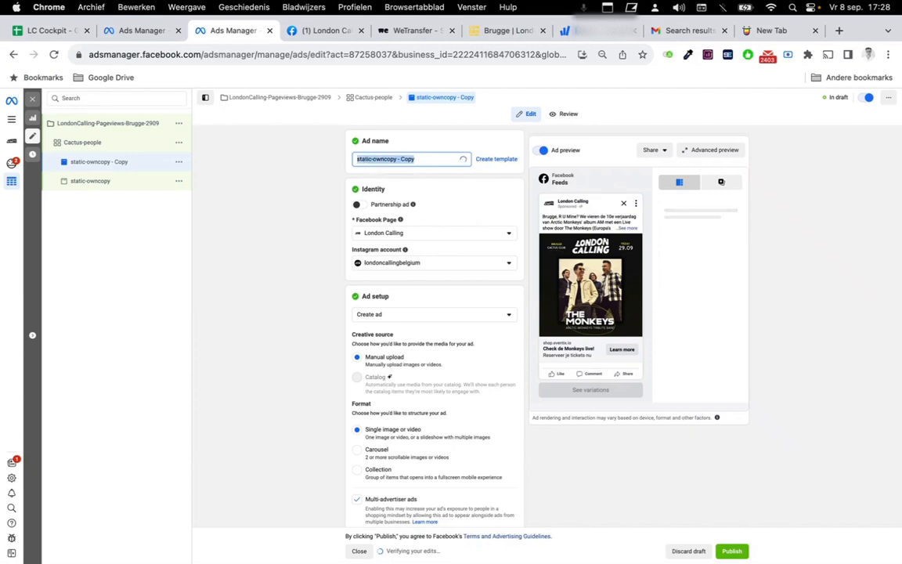
{"action": "type", "text": "video"}
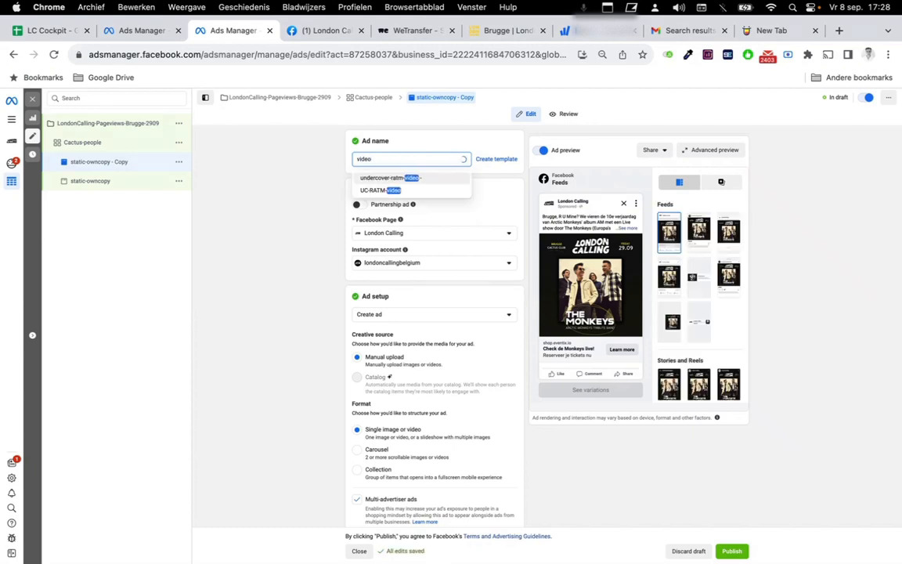
{"action": "type", "text": "-arcticmonke"}
{"action": "key", "text": "super+a"}
{"action": "type", "text": "arctic"}
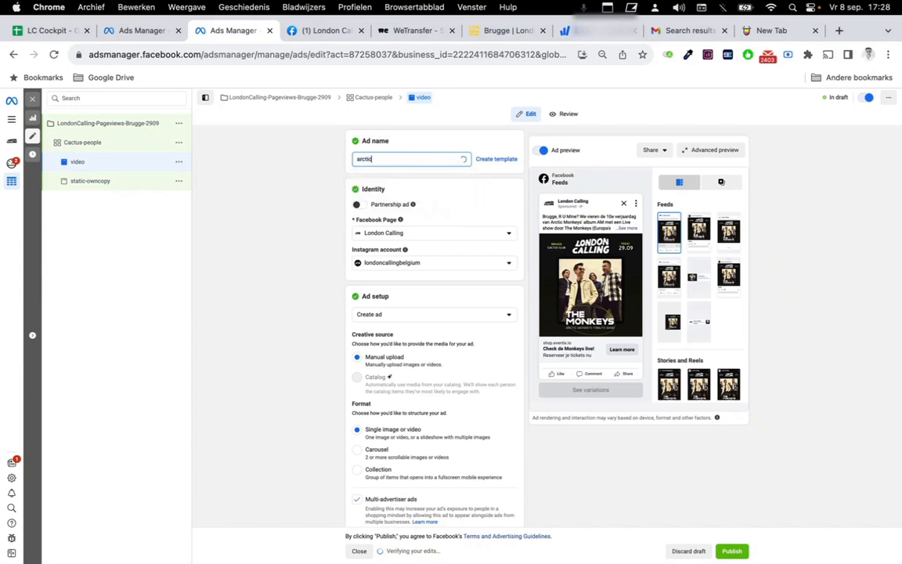
{"action": "type", "text": "monkeysvi"}
{"action": "key", "text": "BackSpace"}
{"action": "key", "text": "BackSpace"}
{"action": "type", "text": "-video-brugge"}
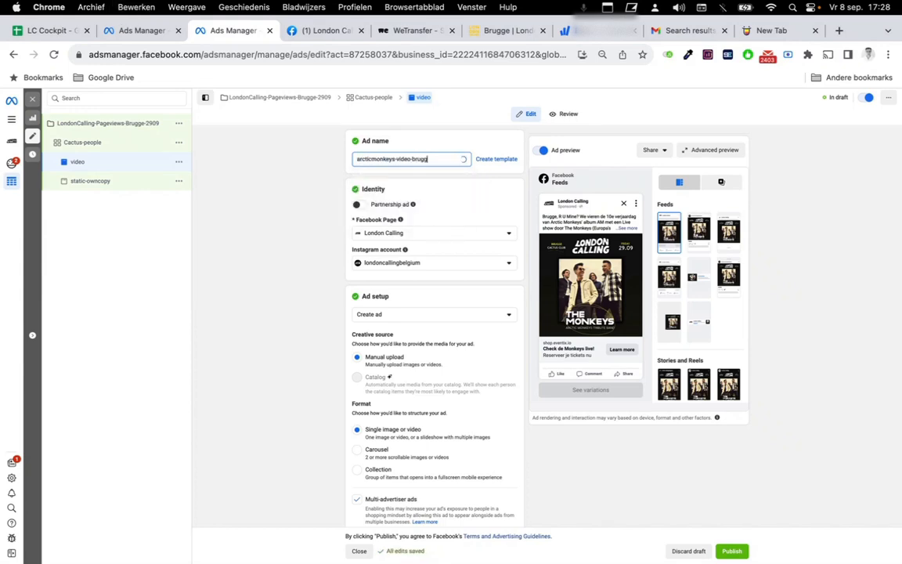
Remove the existing media from the arcticmonkeys-video-brugge ad and open the video selection for it.
{"action": "scroll", "coordinate": [292, 237], "scroll_direction": "down", "scroll_amount": 5}
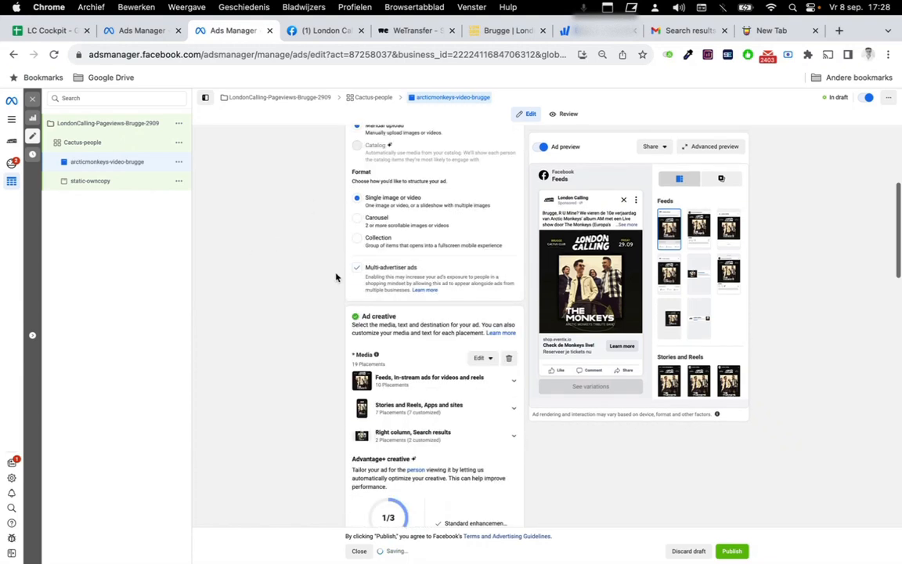
{"action": "left_click", "coordinate": [510, 362]}
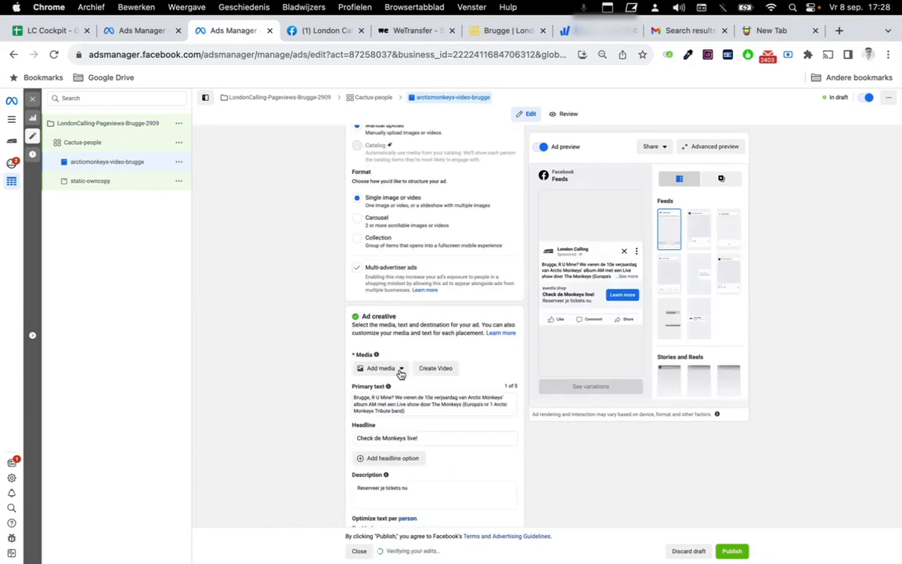
{"action": "left_click", "coordinate": [400, 372]}
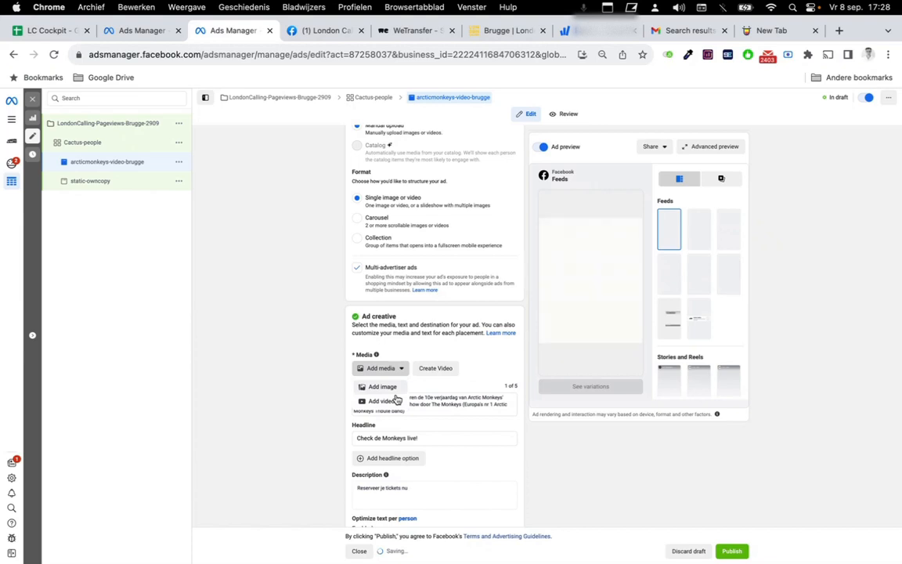
{"action": "left_click", "coordinate": [396, 403]}
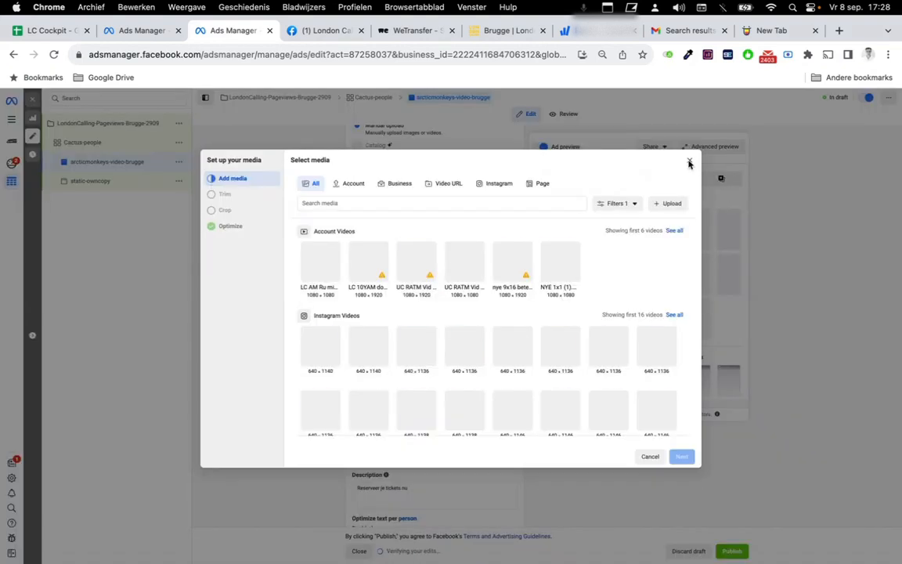
{"action": "left_click", "coordinate": [689, 163]}
{"action": "left_click", "coordinate": [395, 368]}
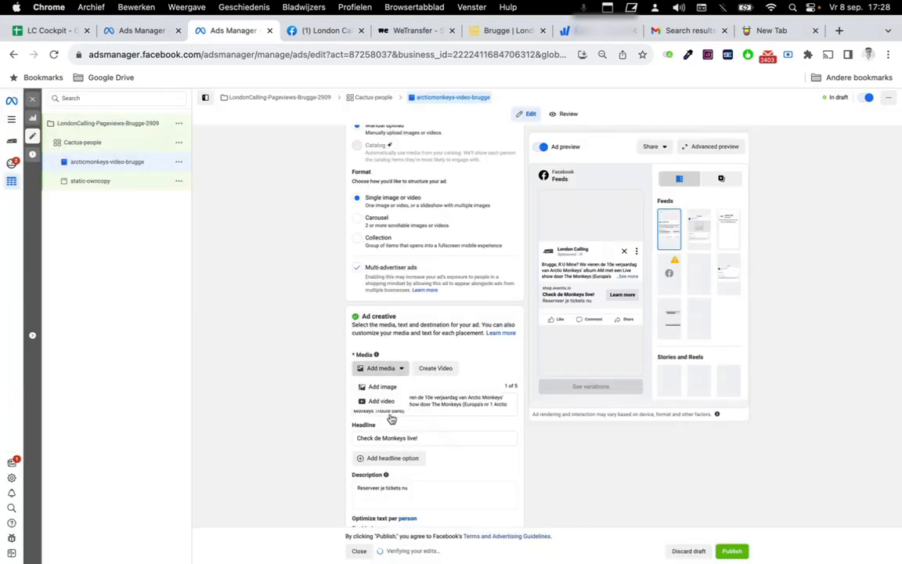
{"action": "left_click", "coordinate": [383, 401]}
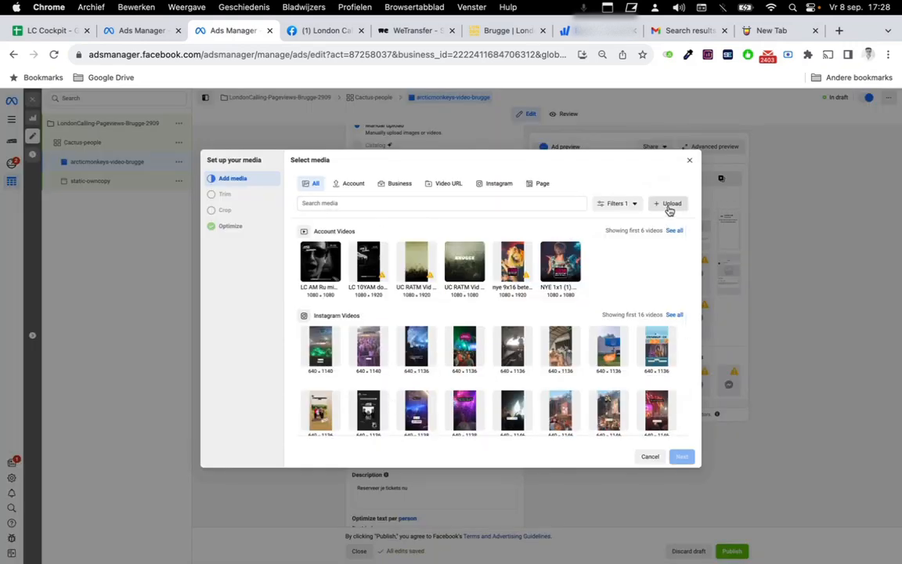
Upload "LC 10YAM do i wanna 9x16 cactus.mp4" from the LC 10YAM video folder inside wetransfer_kavka-and-lc_2023-09-05_1137.
{"action": "left_click", "coordinate": [669, 207]}
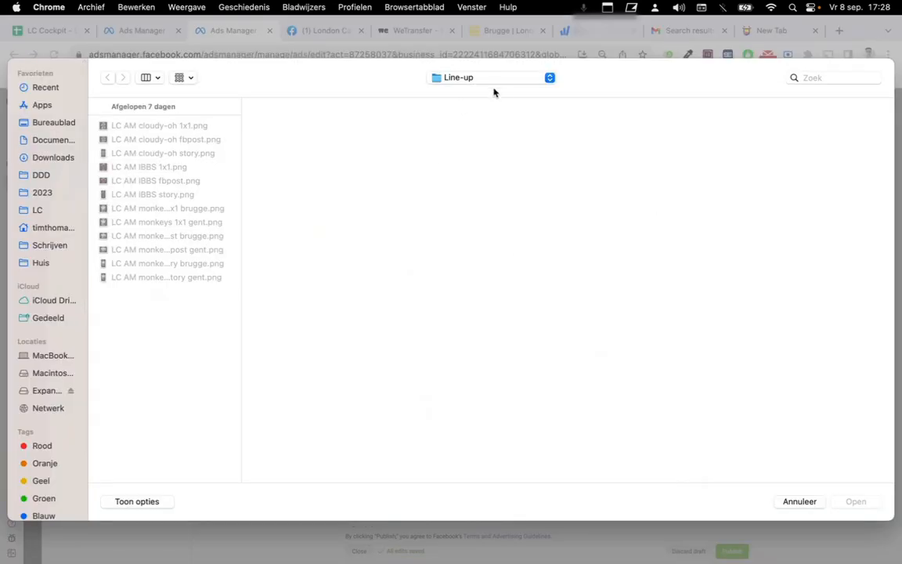
{"action": "left_click", "coordinate": [499, 78]}
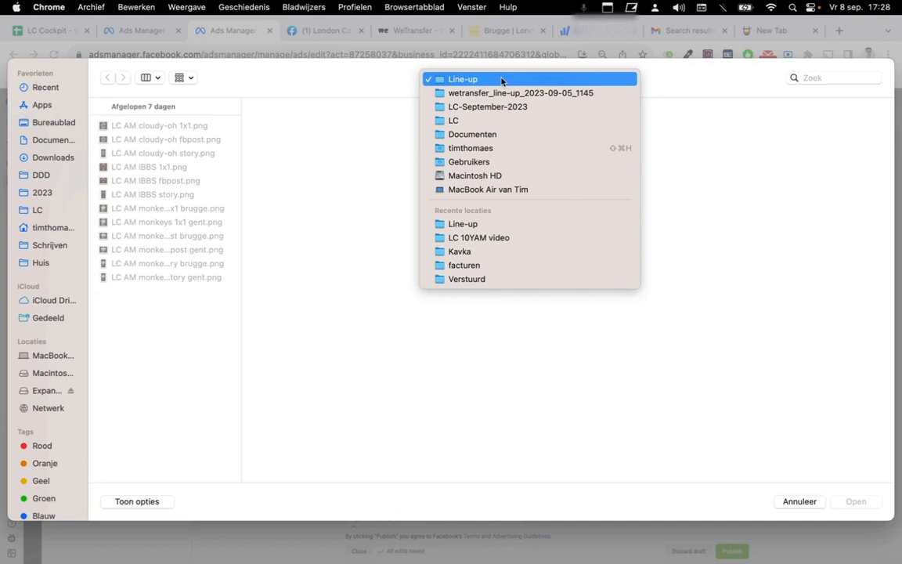
{"action": "left_click", "coordinate": [494, 93]}
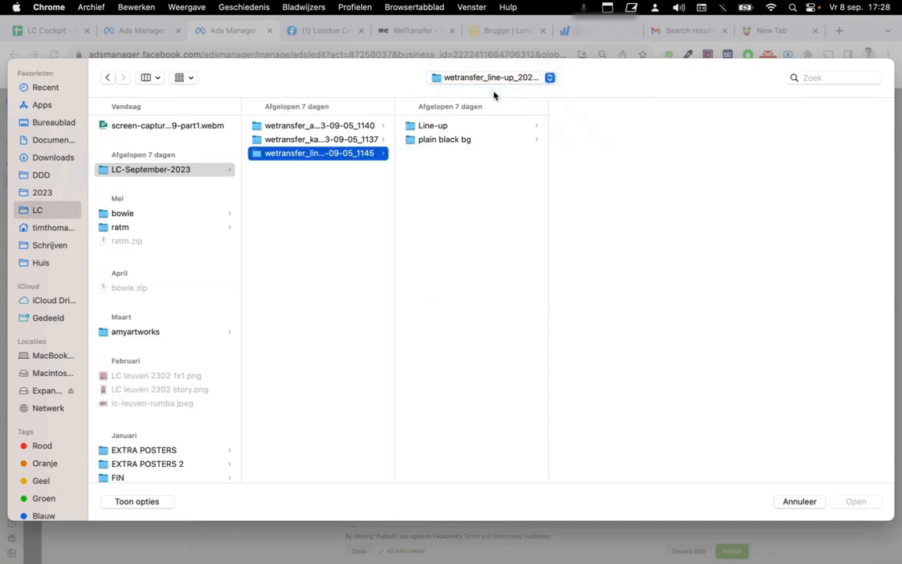
{"action": "left_click_drag", "start_coordinate": [395, 149], "coordinate": [542, 145]}
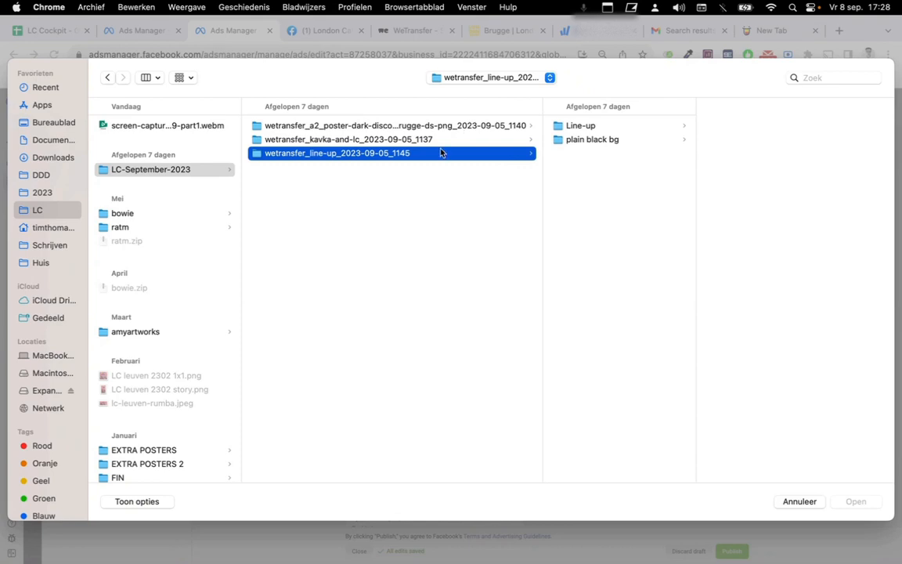
{"action": "left_click", "coordinate": [580, 128]}
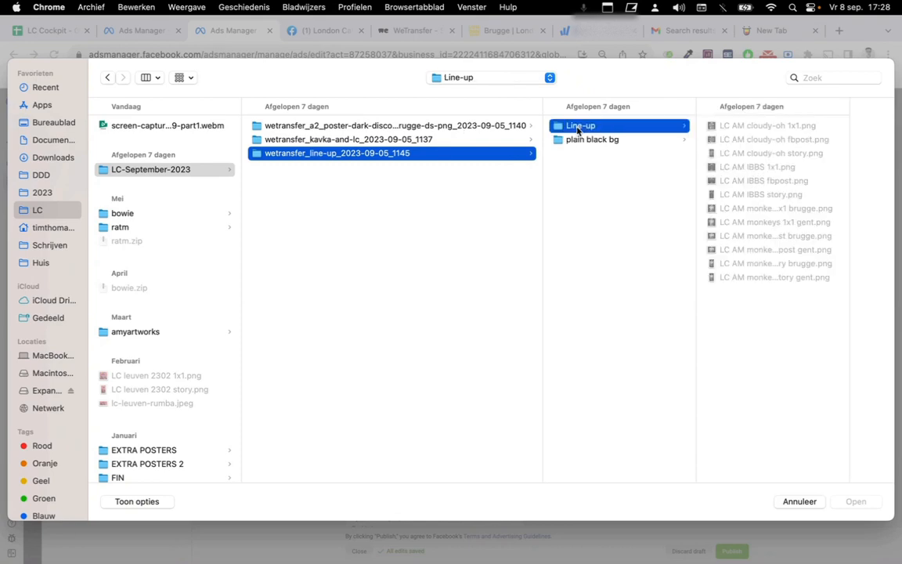
{"action": "left_click", "coordinate": [573, 142]}
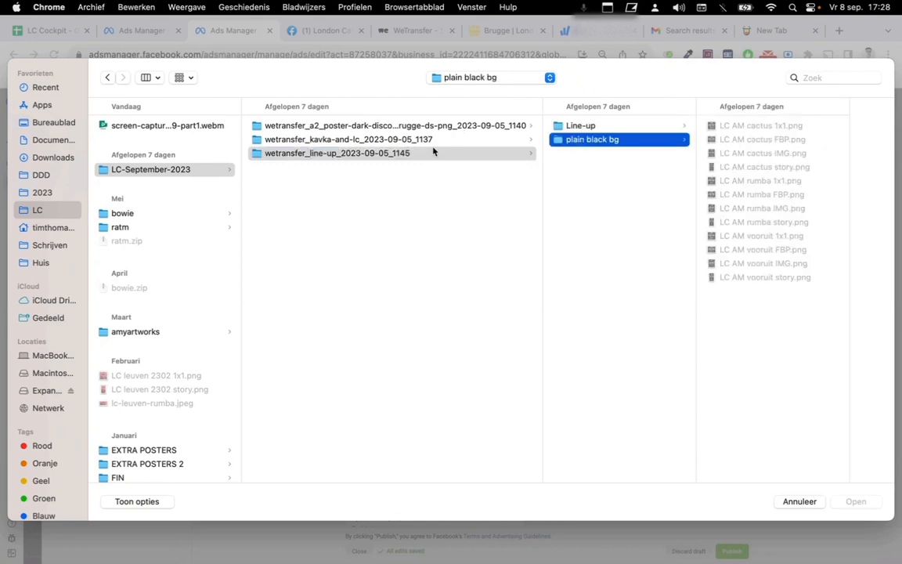
{"action": "left_click", "coordinate": [384, 139]}
{"action": "left_click", "coordinate": [597, 139]}
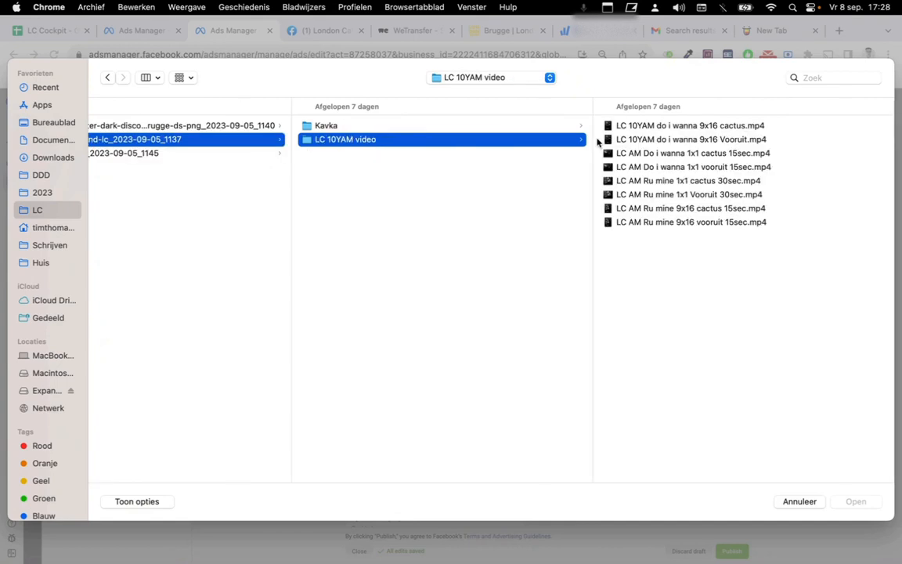
{"action": "left_click", "coordinate": [647, 125]}
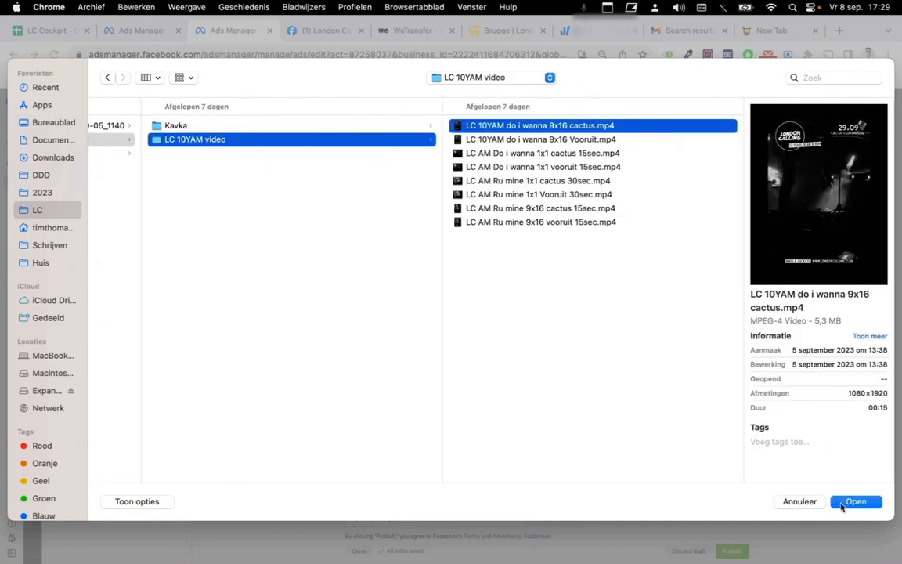
{"action": "left_click", "coordinate": [842, 506]}
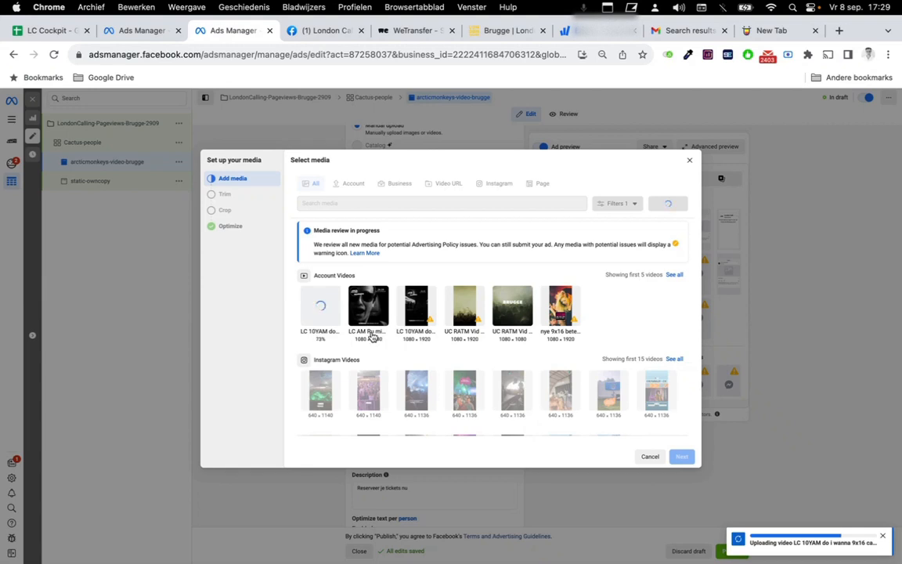
Try to use the 1080 × 1080 LC AM Ru mine account video untrimmed and check its placement crops.
{"action": "left_click", "coordinate": [374, 314]}
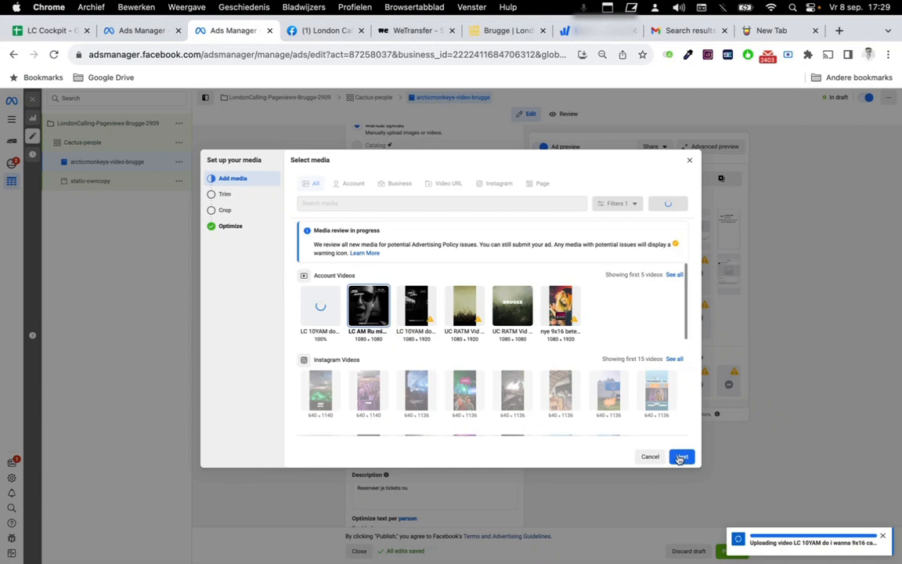
{"action": "left_click", "coordinate": [680, 457]}
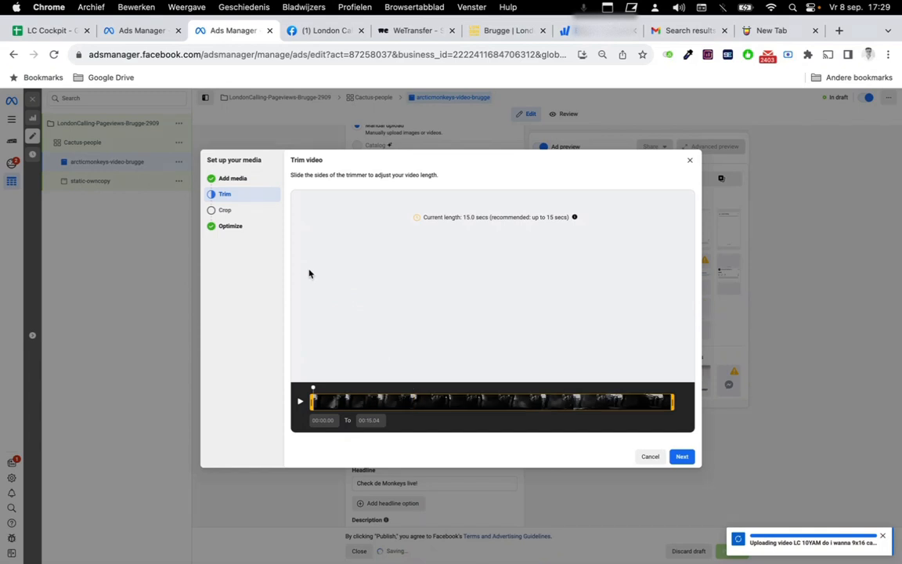
{"action": "left_click", "coordinate": [689, 459]}
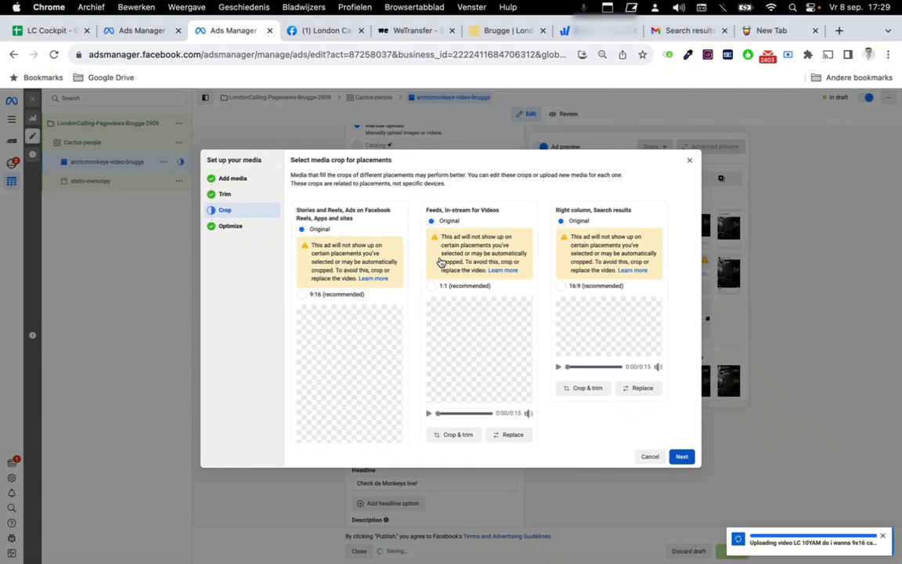
{"action": "scroll", "coordinate": [454, 228], "scroll_direction": "down", "scroll_amount": 3}
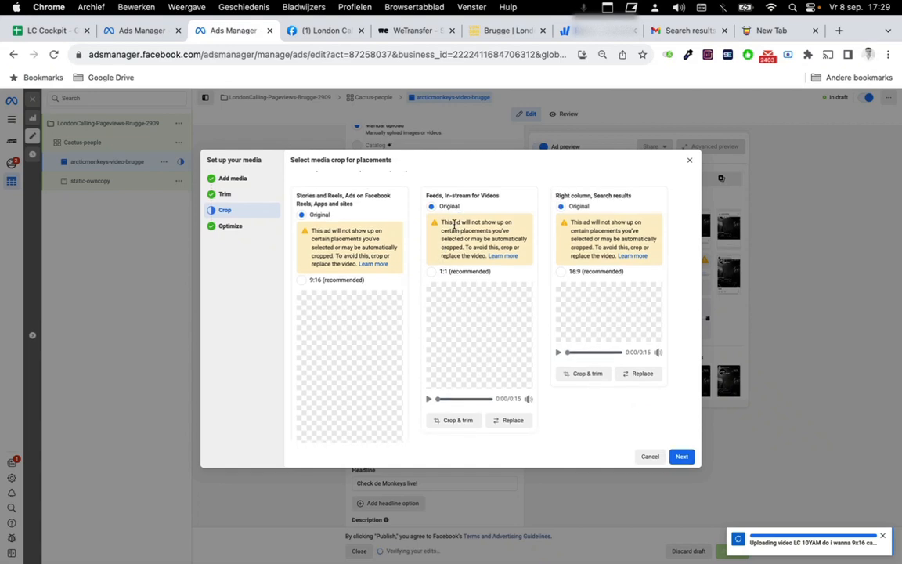
{"action": "scroll", "coordinate": [455, 230], "scroll_direction": "down", "scroll_amount": 1}
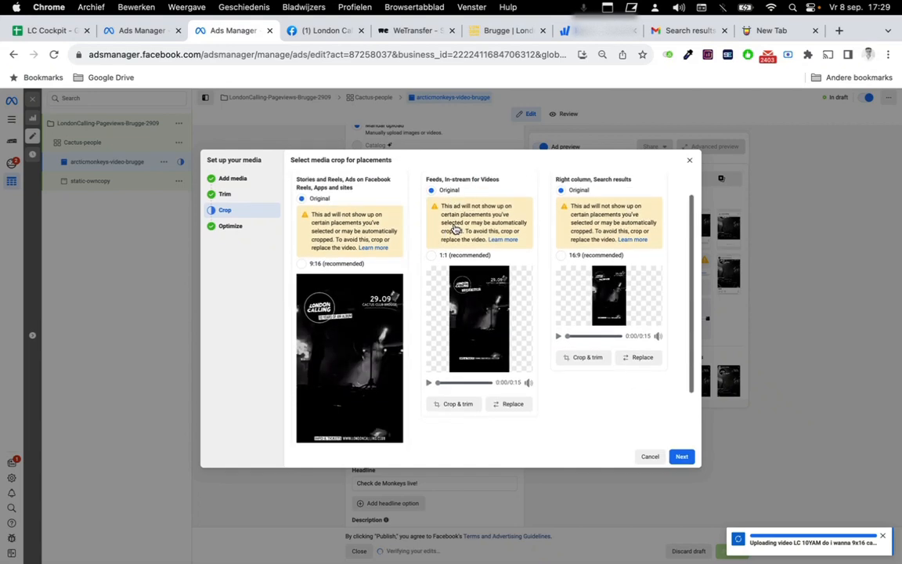
{"action": "scroll", "coordinate": [454, 224], "scroll_direction": "down", "scroll_amount": 2}
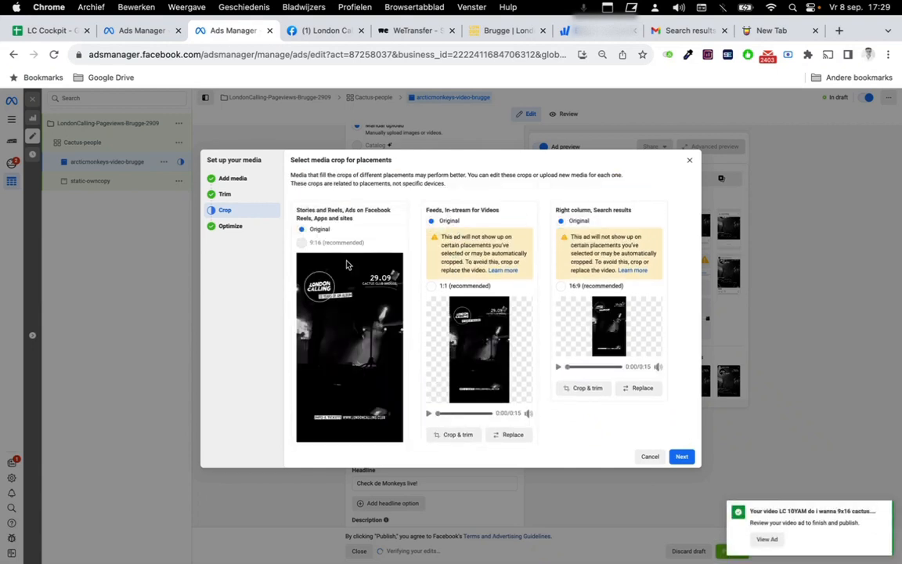
Go back to the media selection and choose the 1080 × 1080 LC AM Ru mine video, keeping its full length.
{"action": "left_click", "coordinate": [224, 181]}
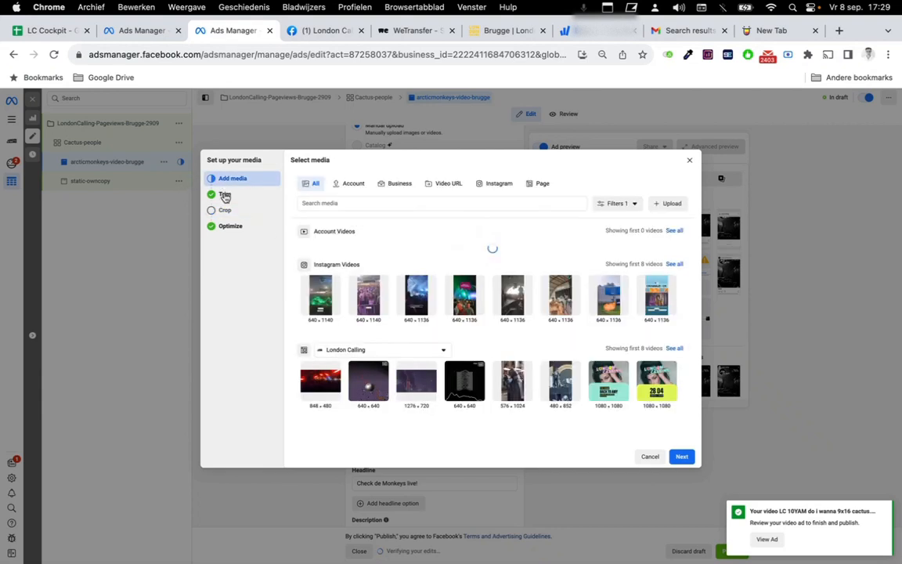
{"action": "left_click", "coordinate": [370, 265]}
{"action": "left_click", "coordinate": [681, 459]}
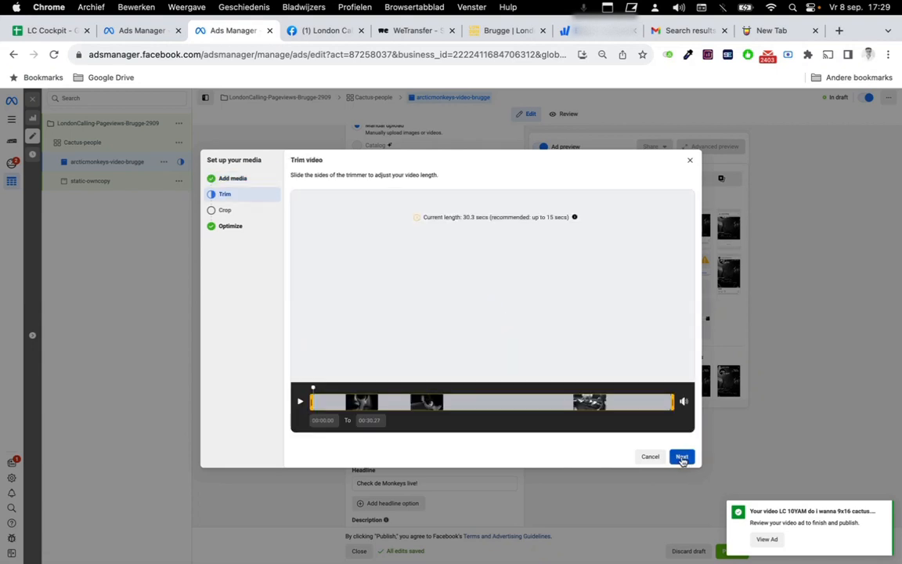
{"action": "left_click", "coordinate": [681, 458]}
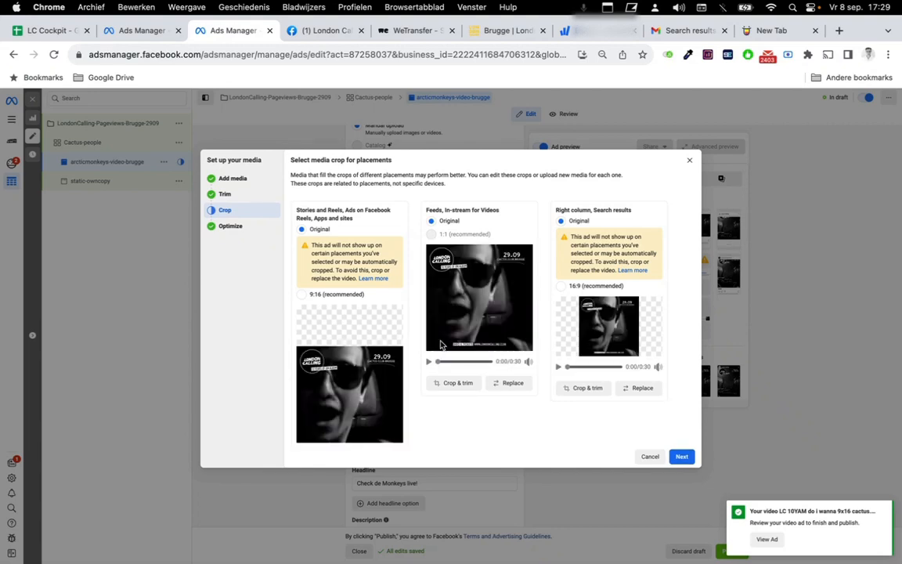
Replace the Stories and Reels, Apps and sites video with the uploaded 1080 × 1920 LC 10YAM do i wanna cactus video.
{"action": "scroll", "coordinate": [440, 344], "scroll_direction": "down", "scroll_amount": 3}
{"action": "left_click_drag", "start_coordinate": [294, 201], "coordinate": [365, 361]}
{"action": "left_click", "coordinate": [379, 429]}
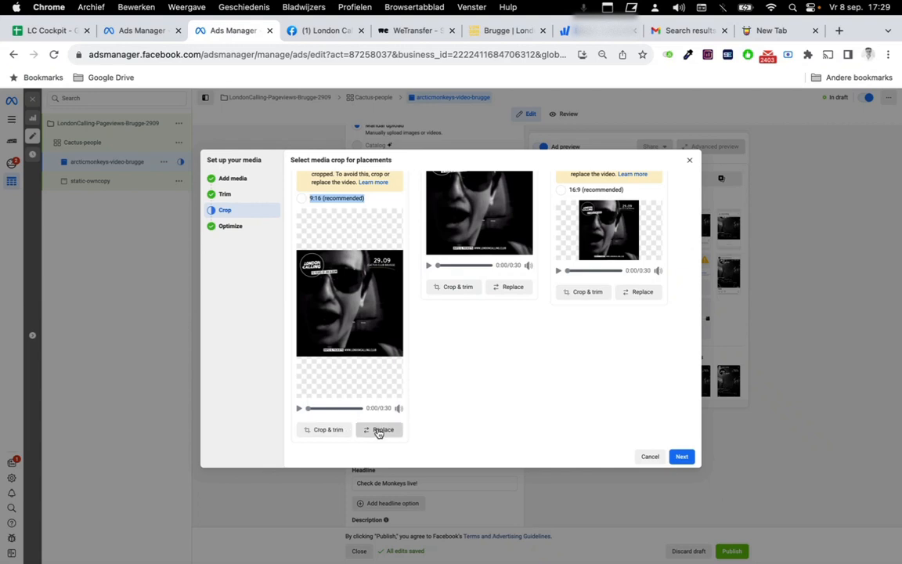
{"action": "left_click", "coordinate": [320, 272]}
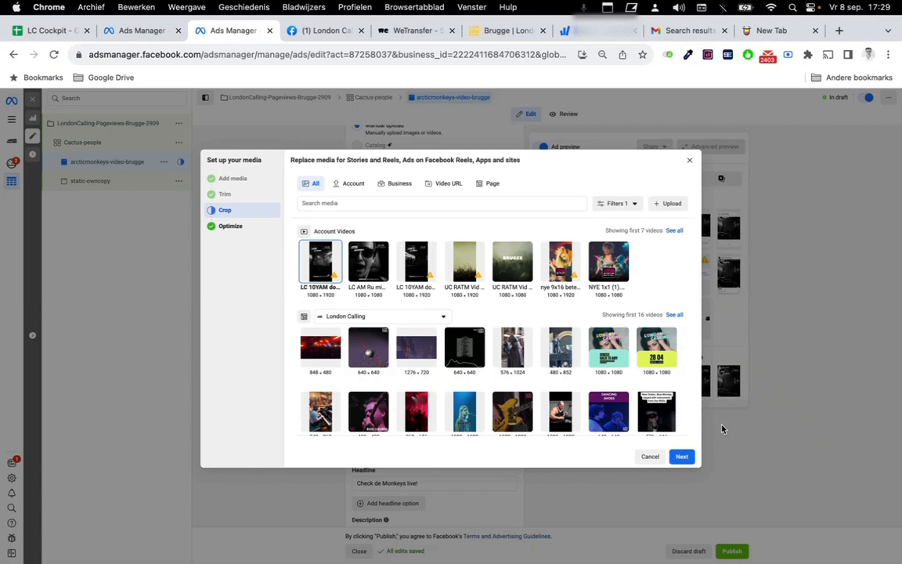
{"action": "left_click", "coordinate": [680, 457]}
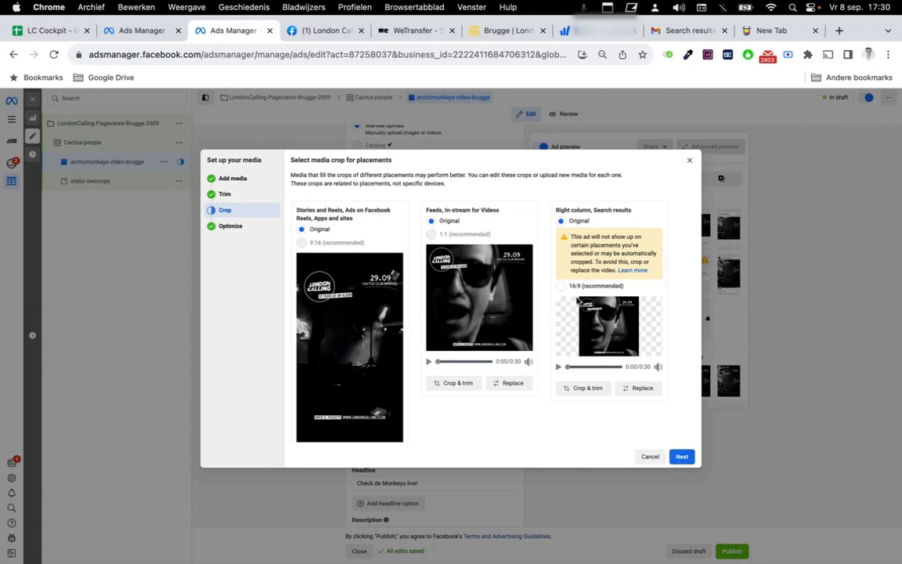
{"action": "left_click", "coordinate": [566, 286]}
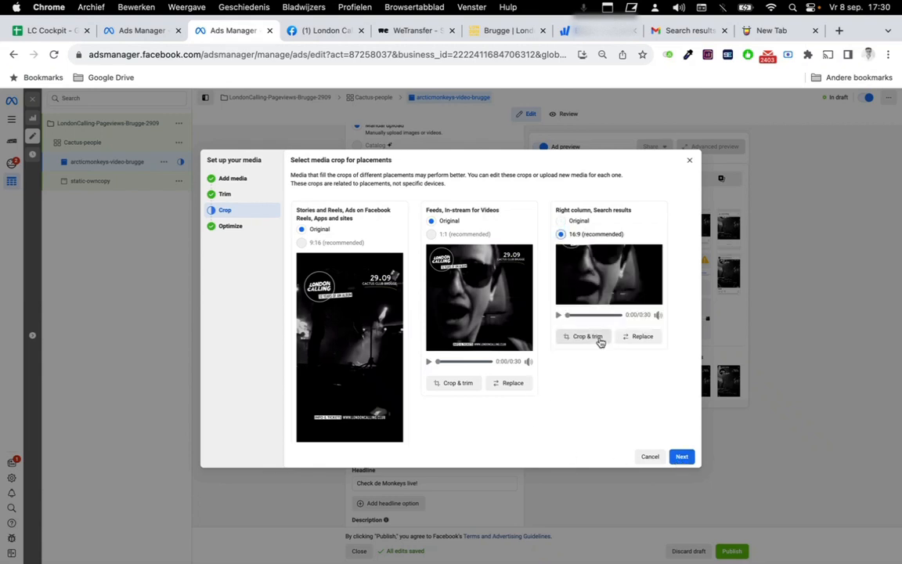
{"action": "left_click", "coordinate": [641, 336]}
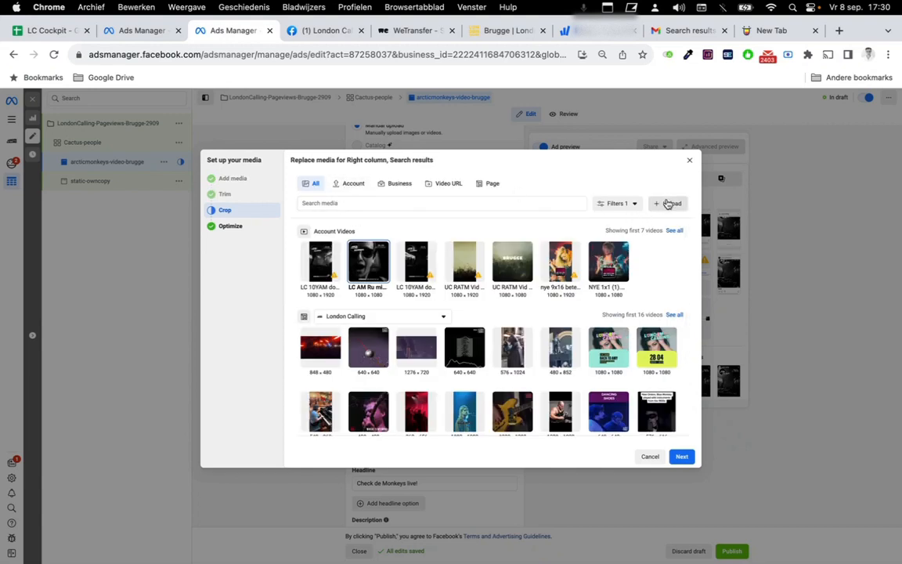
{"action": "left_click", "coordinate": [668, 204]}
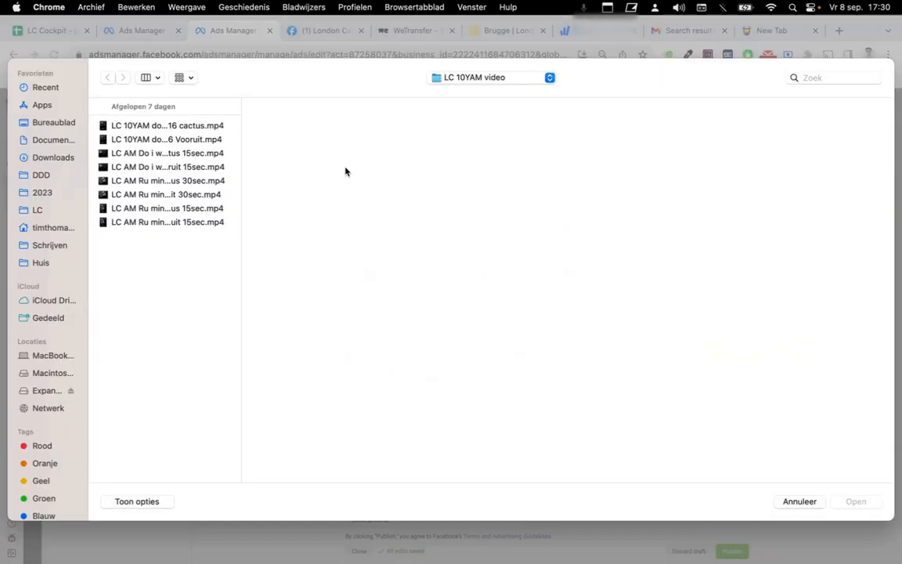
{"action": "left_click_drag", "start_coordinate": [242, 173], "coordinate": [592, 173]}
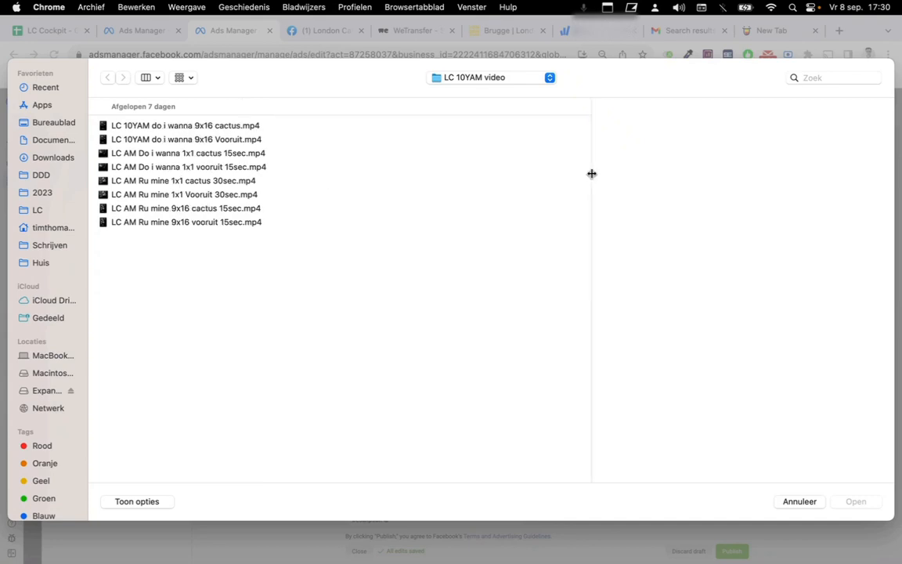
{"action": "left_click", "coordinate": [524, 76]}
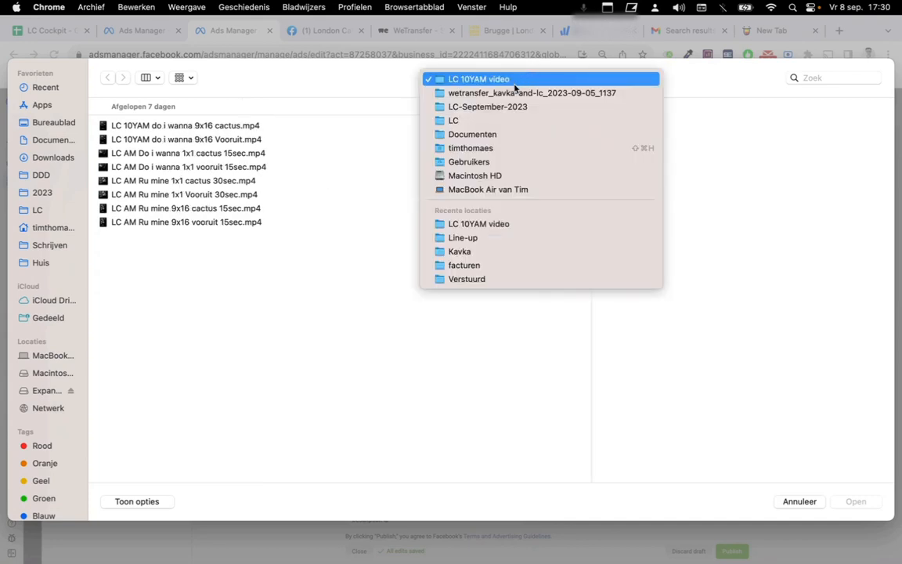
{"action": "left_click", "coordinate": [512, 93]}
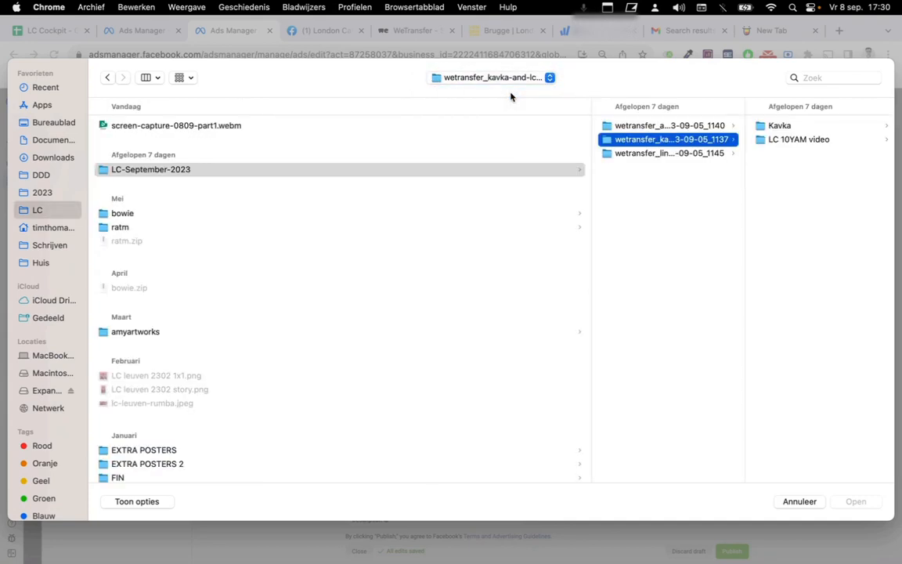
{"action": "left_click", "coordinate": [675, 154]}
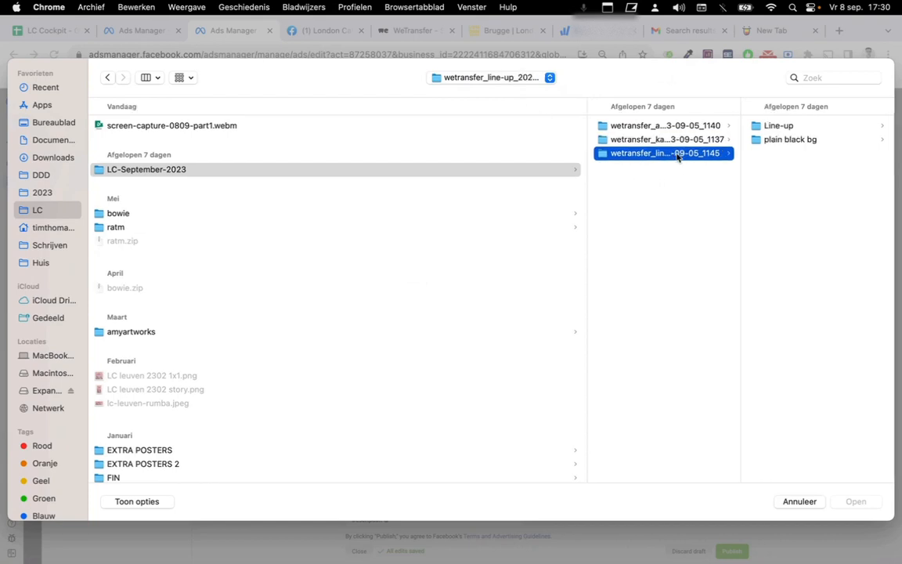
{"action": "scroll", "coordinate": [734, 181], "scroll_direction": "right", "scroll_amount": 1}
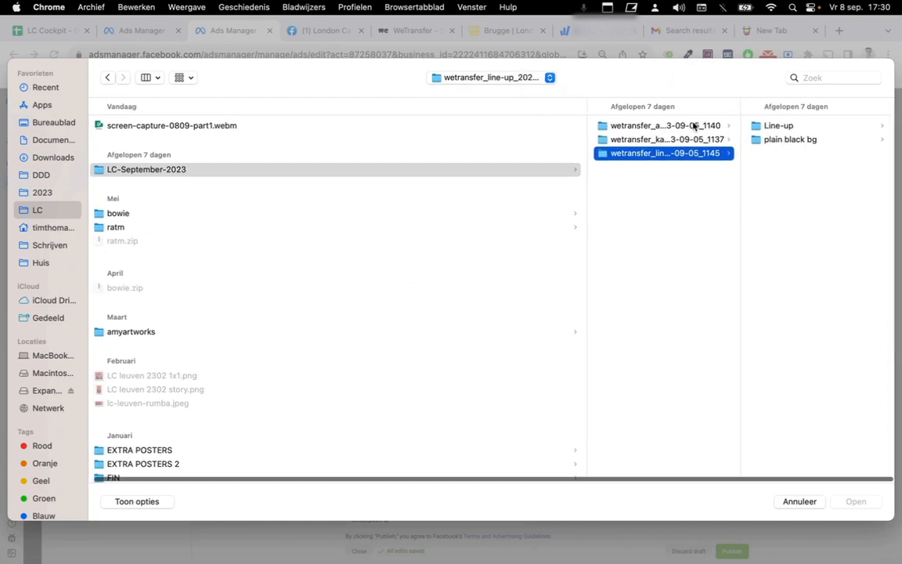
{"action": "left_click", "coordinate": [693, 125]}
{"action": "left_click", "coordinate": [786, 180]}
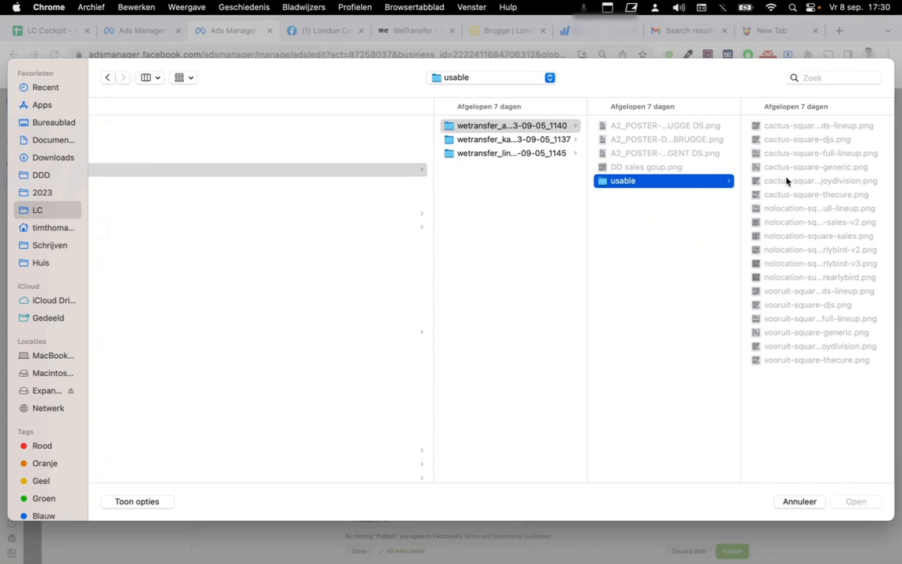
{"action": "left_click", "coordinate": [812, 505]}
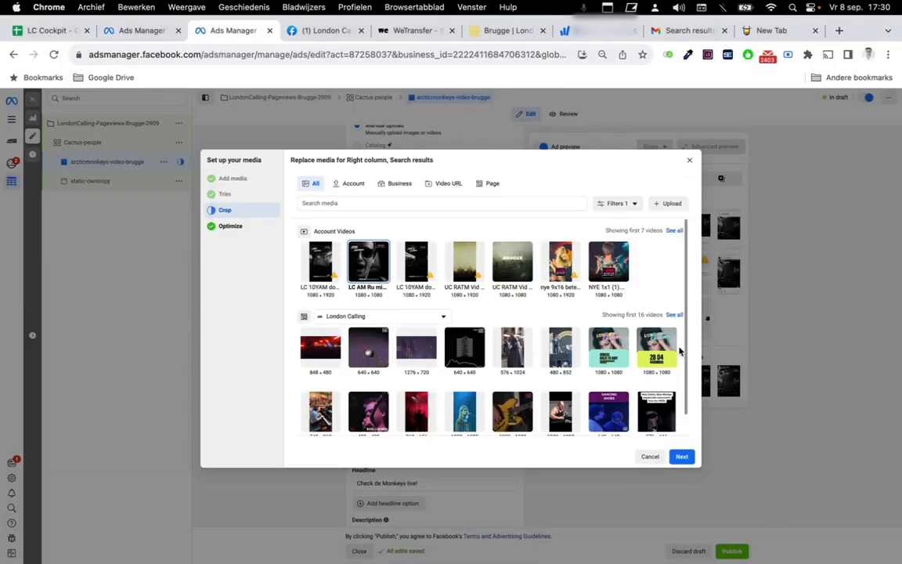
{"action": "left_click", "coordinate": [650, 458]}
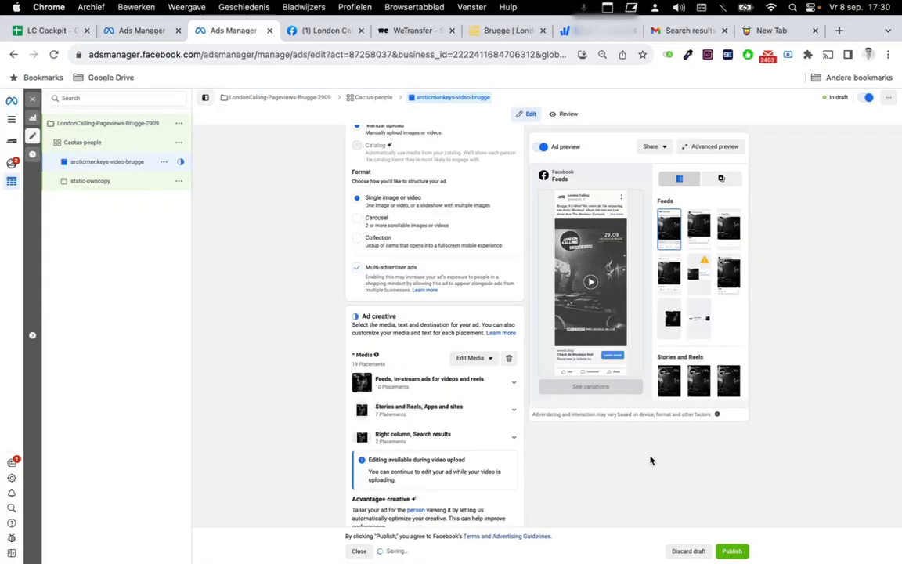
Change the Stories and Reels, Apps and sites media to the LC 10YAM do i wanna 9x16 cactus.mp4 video and save it.
{"action": "left_click", "coordinate": [496, 413]}
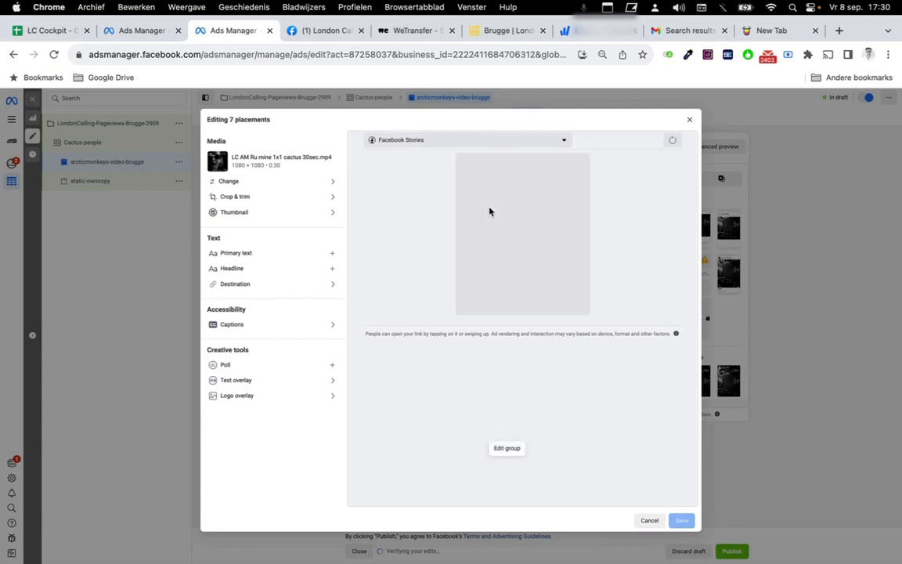
{"action": "left_click", "coordinate": [238, 187]}
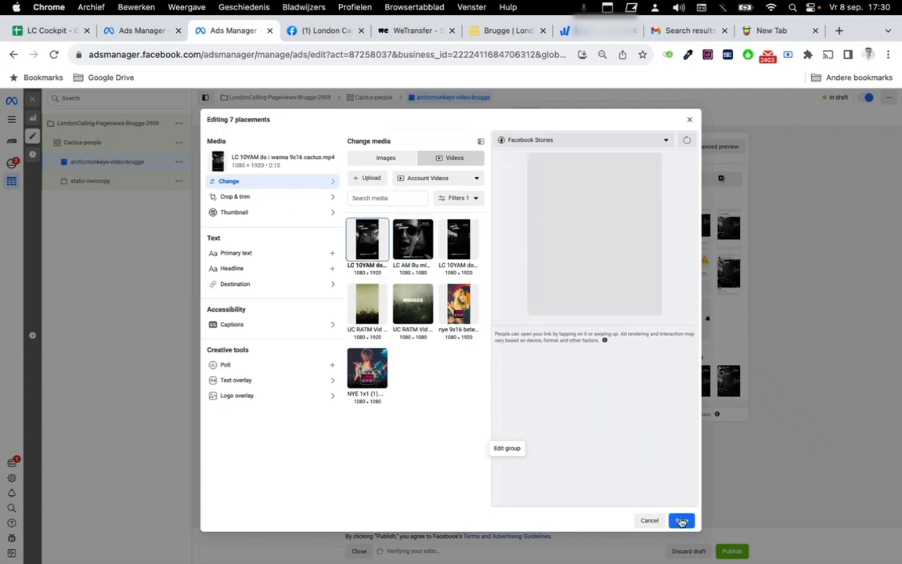
{"action": "left_click", "coordinate": [681, 521]}
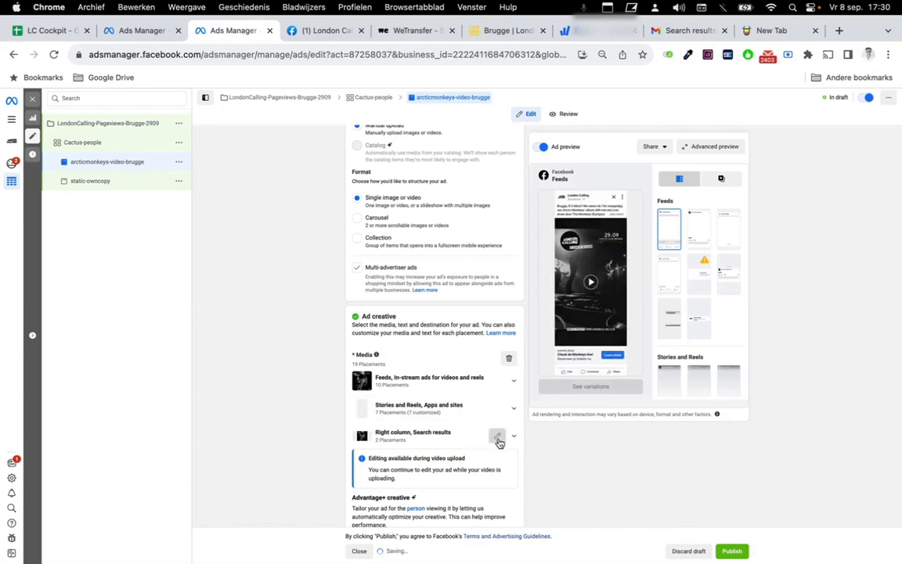
Replace the Right column, Search results video with the 1350 × 1080 image LC AM monkeys fbpost brugge.png and save it.
{"action": "left_click", "coordinate": [498, 441]}
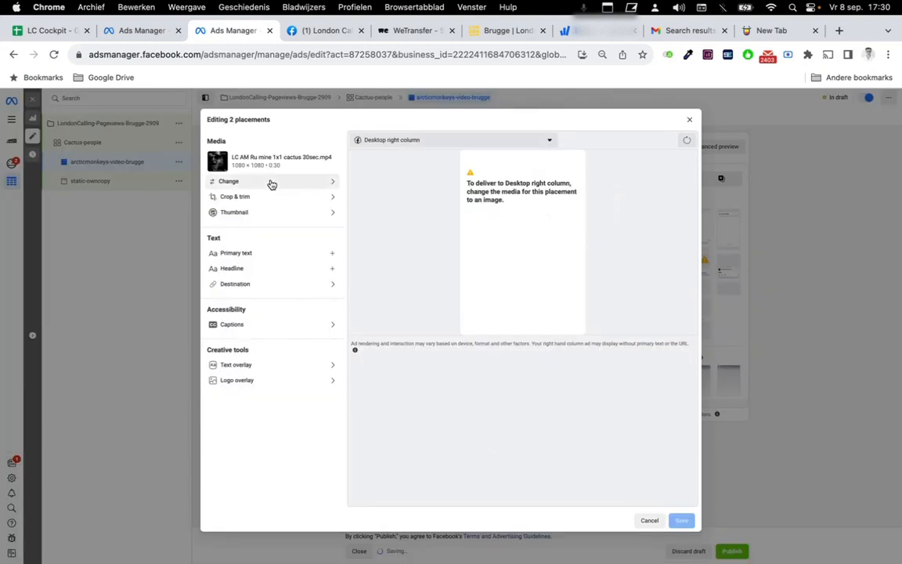
{"action": "left_click", "coordinate": [272, 182]}
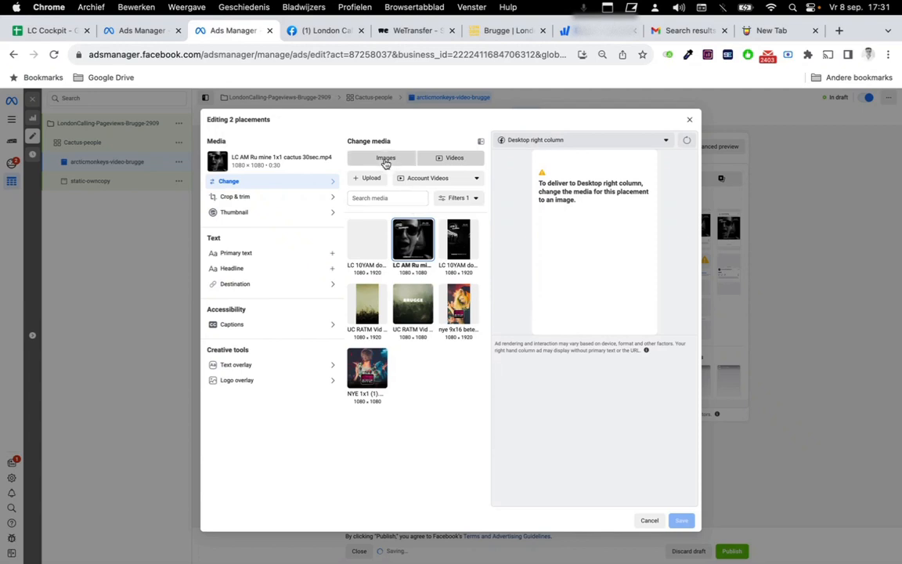
{"action": "left_click", "coordinate": [385, 160]}
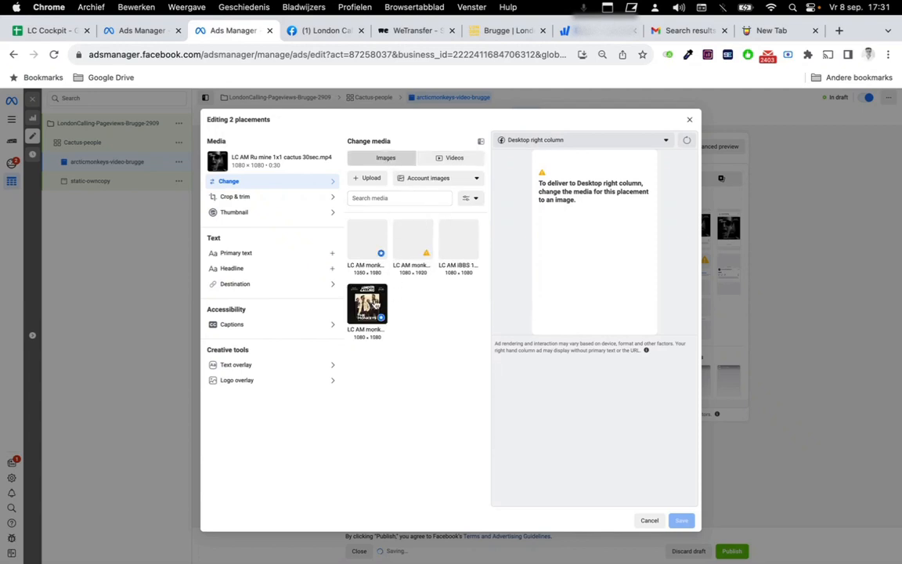
{"action": "left_click", "coordinate": [358, 230]}
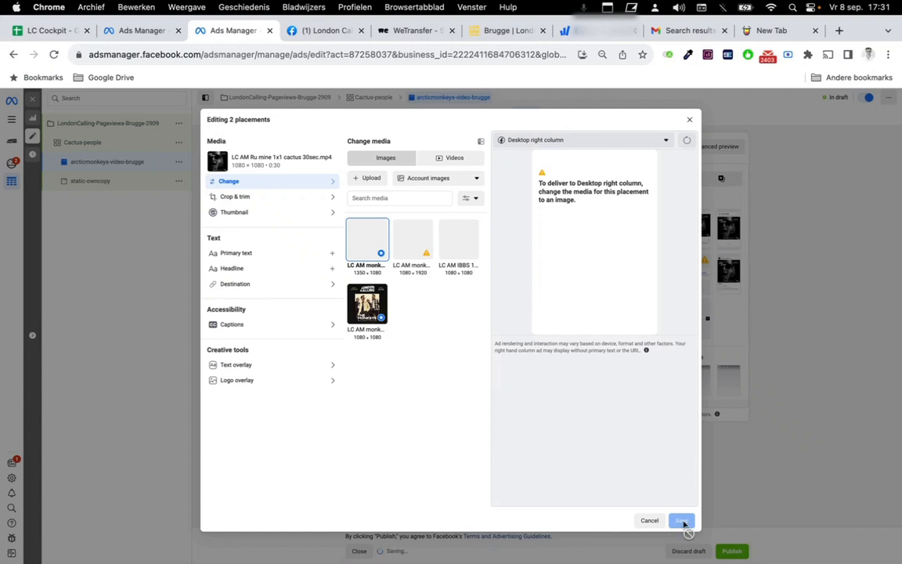
{"action": "left_click", "coordinate": [355, 256]}
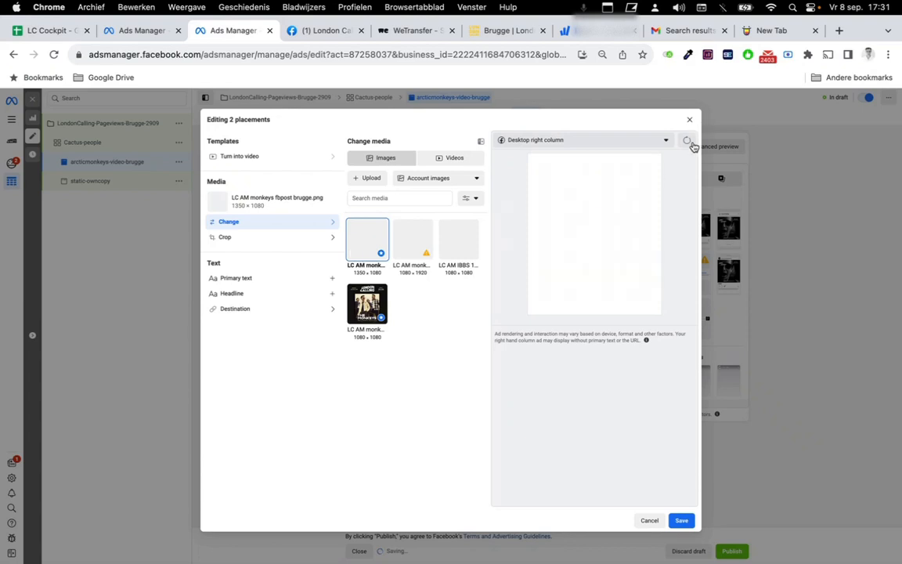
{"action": "left_click", "coordinate": [681, 522]}
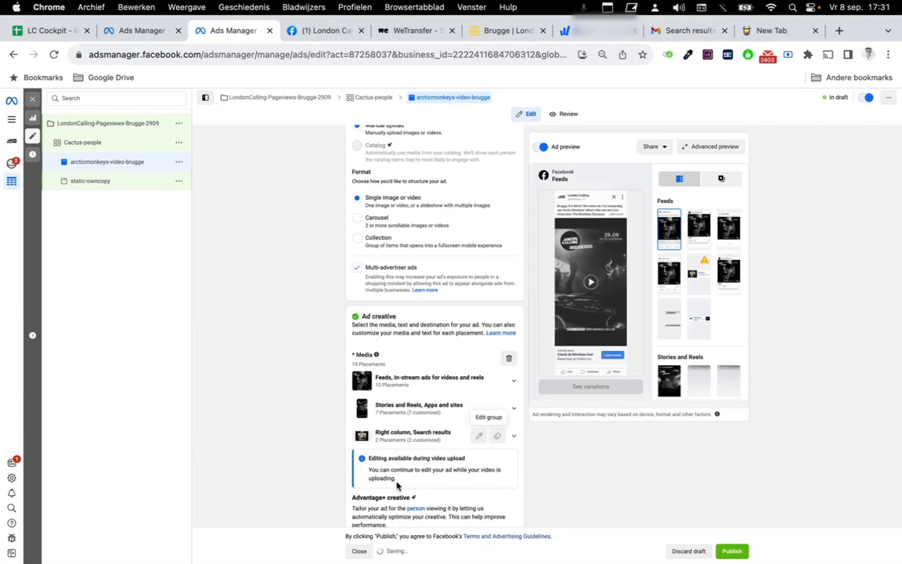
Set the call to action of the static-owncopy ad to Shop now.
{"action": "scroll", "coordinate": [339, 425], "scroll_direction": "down", "scroll_amount": 3}
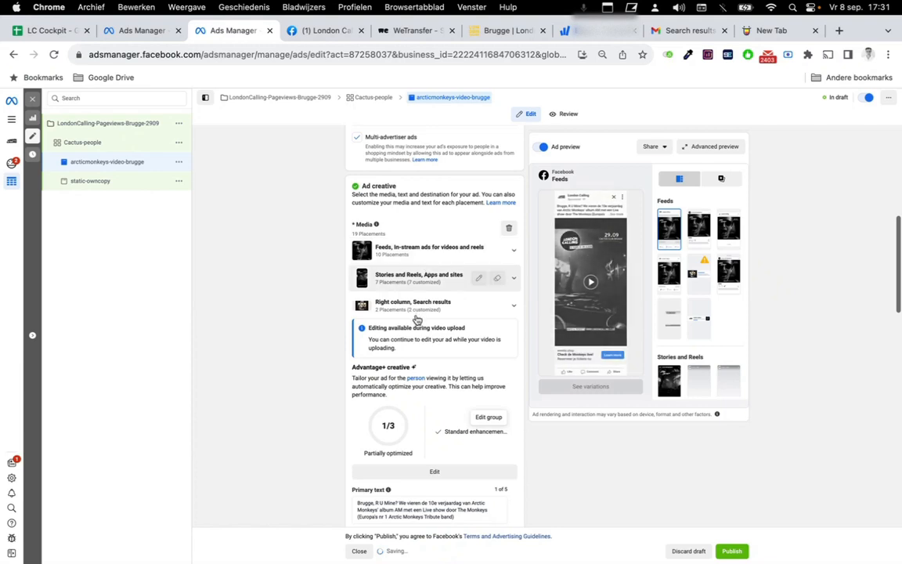
{"action": "scroll", "coordinate": [261, 304], "scroll_direction": "down", "scroll_amount": 5}
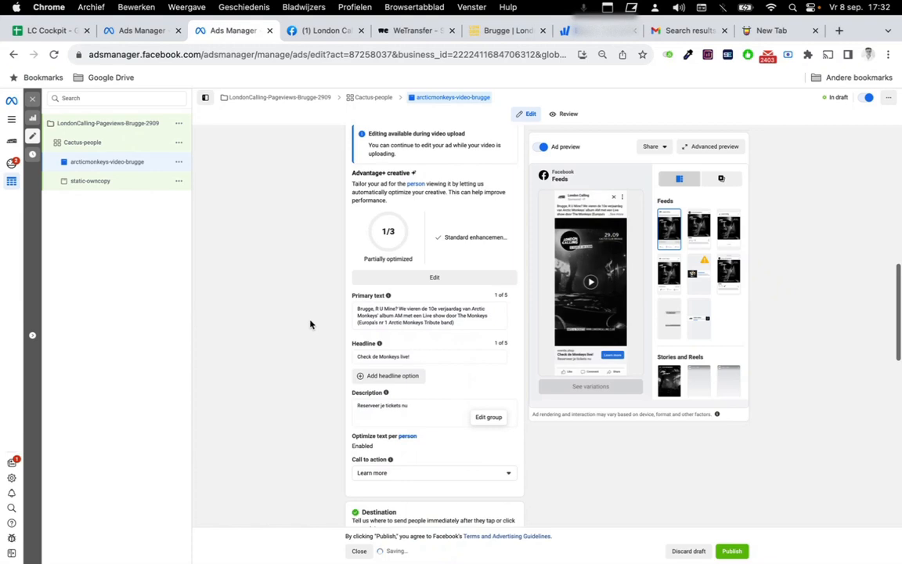
{"action": "scroll", "coordinate": [310, 324], "scroll_direction": "down", "scroll_amount": 1}
{"action": "scroll", "coordinate": [310, 324], "scroll_direction": "down", "scroll_amount": 5}
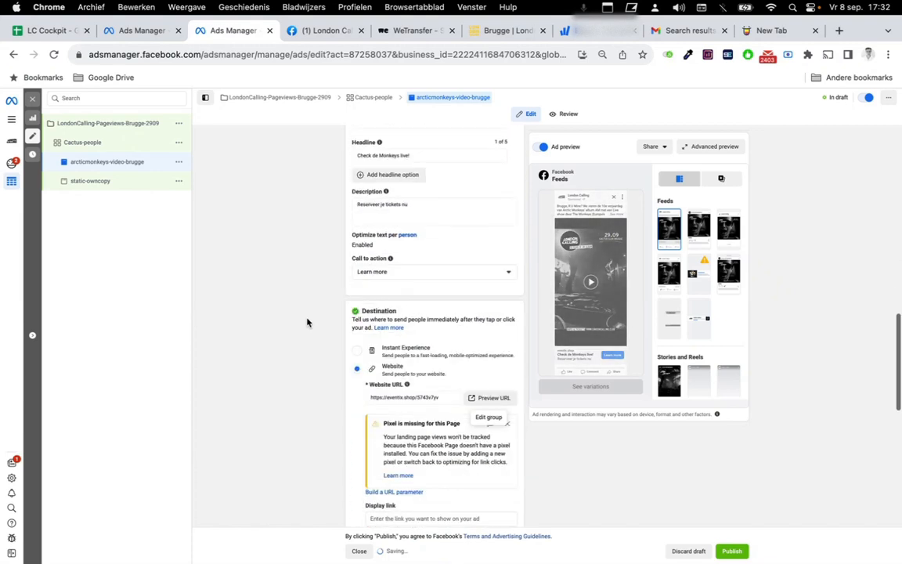
{"action": "left_click", "coordinate": [104, 182]}
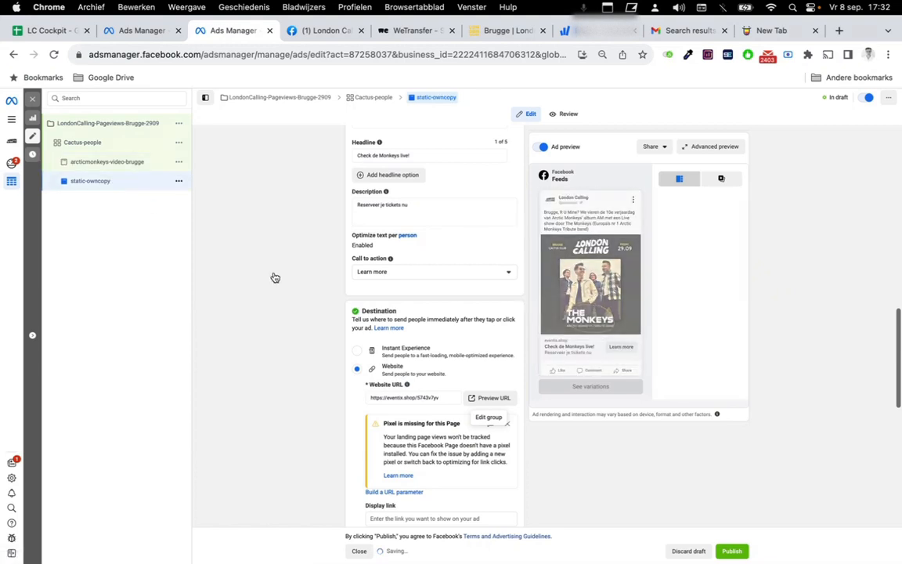
{"action": "left_click", "coordinate": [439, 273]}
{"action": "scroll", "coordinate": [417, 362], "scroll_direction": "down", "scroll_amount": 3}
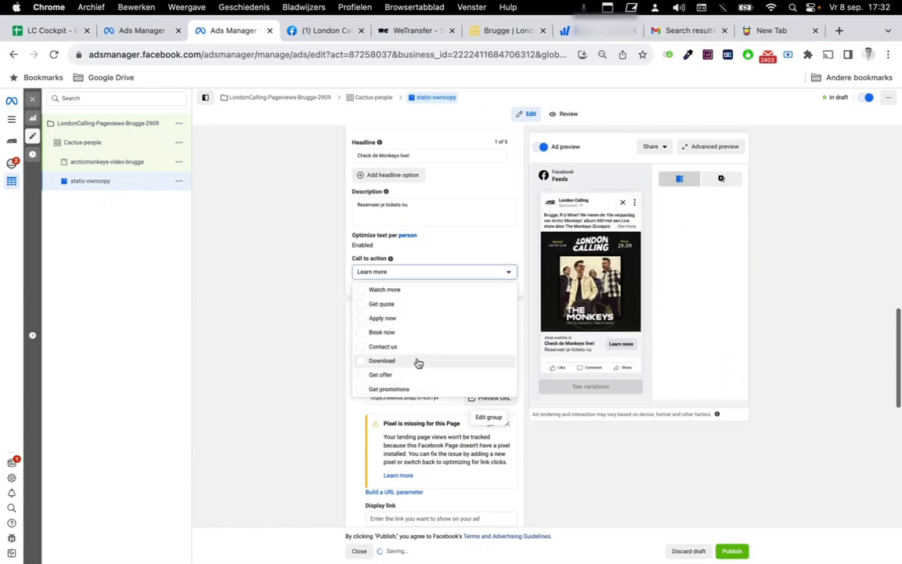
{"action": "scroll", "coordinate": [417, 363], "scroll_direction": "up", "scroll_amount": 3}
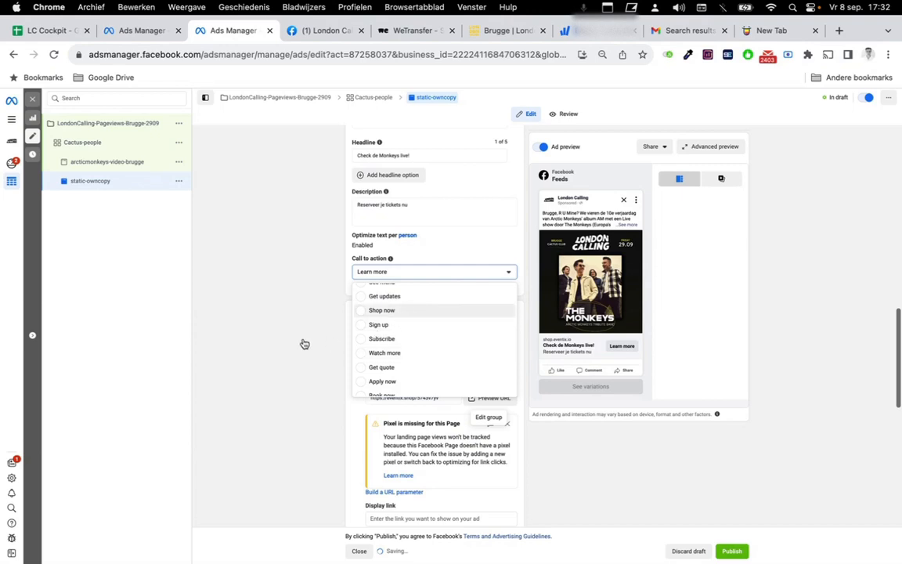
{"action": "key", "text": "Return"}
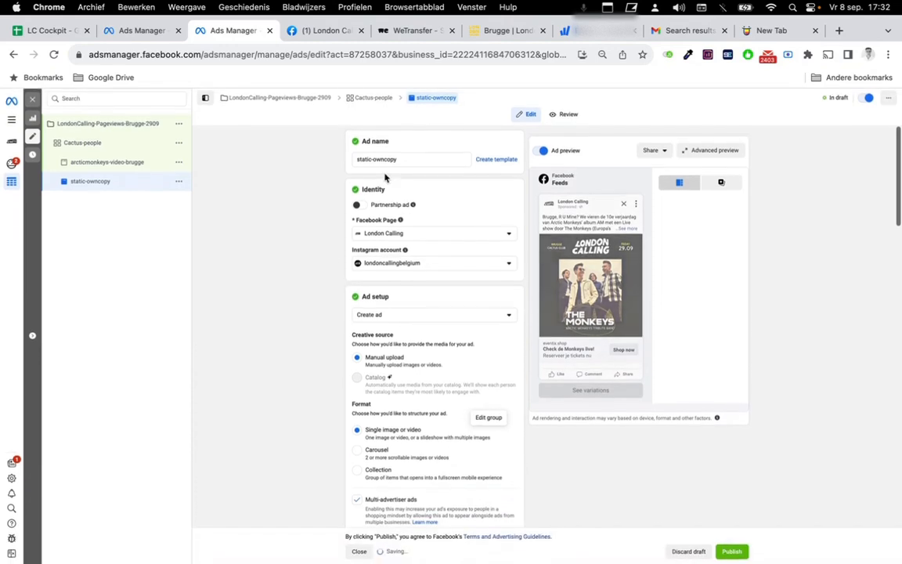
Rename the static-owncopy ad as arcticmonkeys-static-brugge.
{"action": "triple_click", "coordinate": [389, 156]}
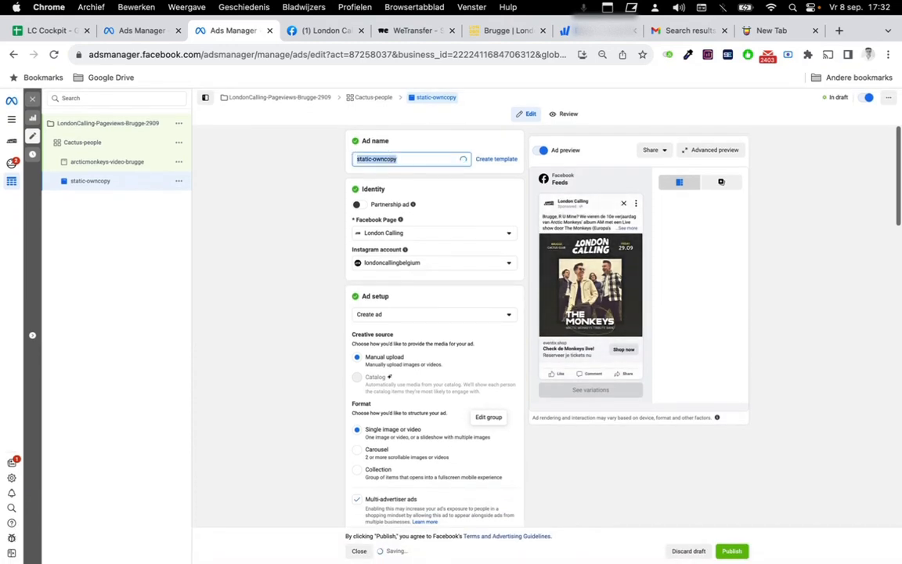
{"action": "type", "text": "arcticmonkeys-"}
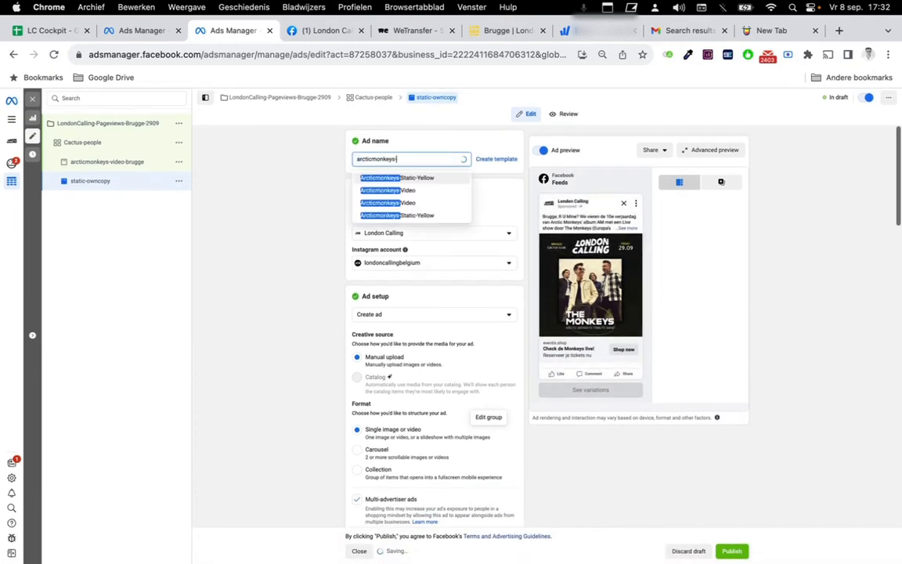
{"action": "type", "text": "static-brugge"}
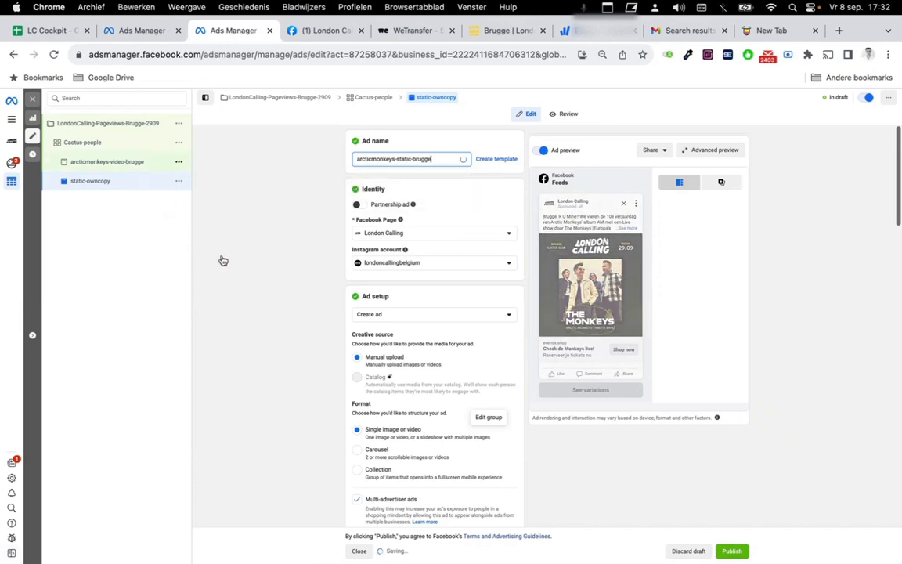
Quick duplicate the Cactus-people ad set together with its two ads.
{"action": "left_click", "coordinate": [119, 147]}
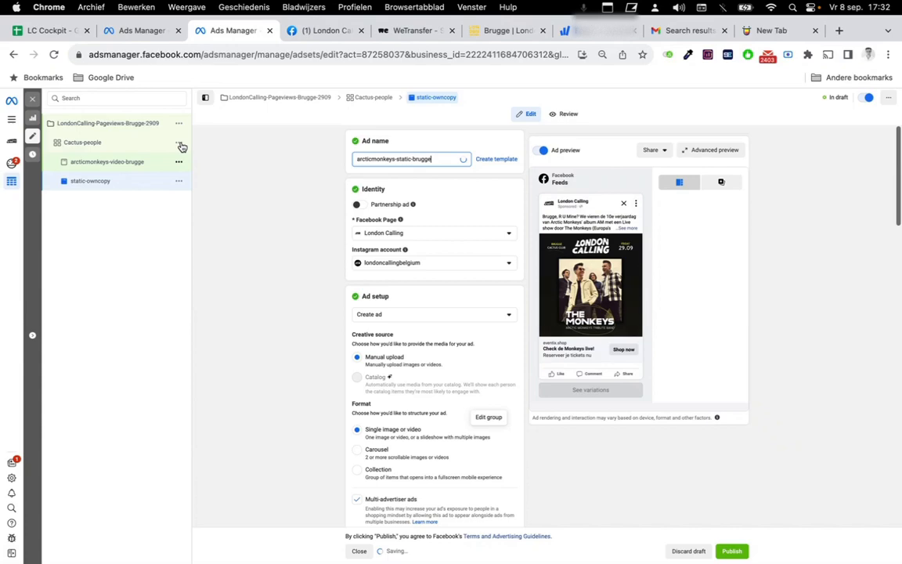
{"action": "left_click", "coordinate": [179, 145]}
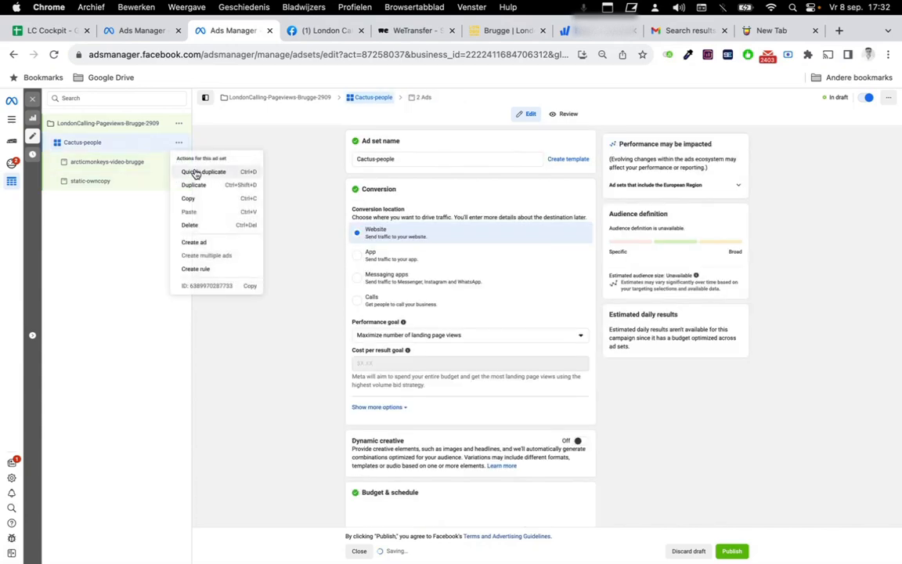
{"action": "left_click", "coordinate": [196, 173]}
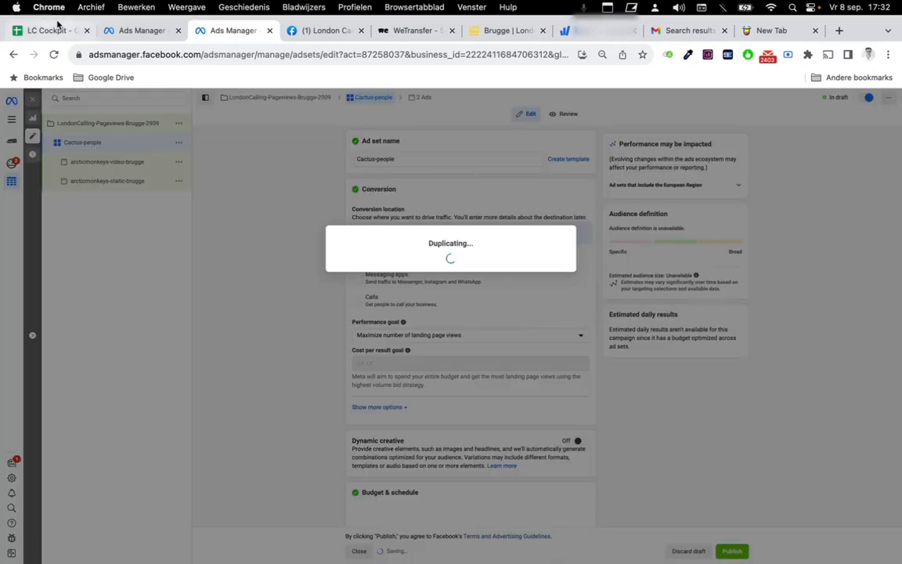
Switch to the LC Cockpit spreadsheet and check the LC Bruges RSVP's and page views targeting on the Strategy sheet.
{"action": "left_click", "coordinate": [51, 31]}
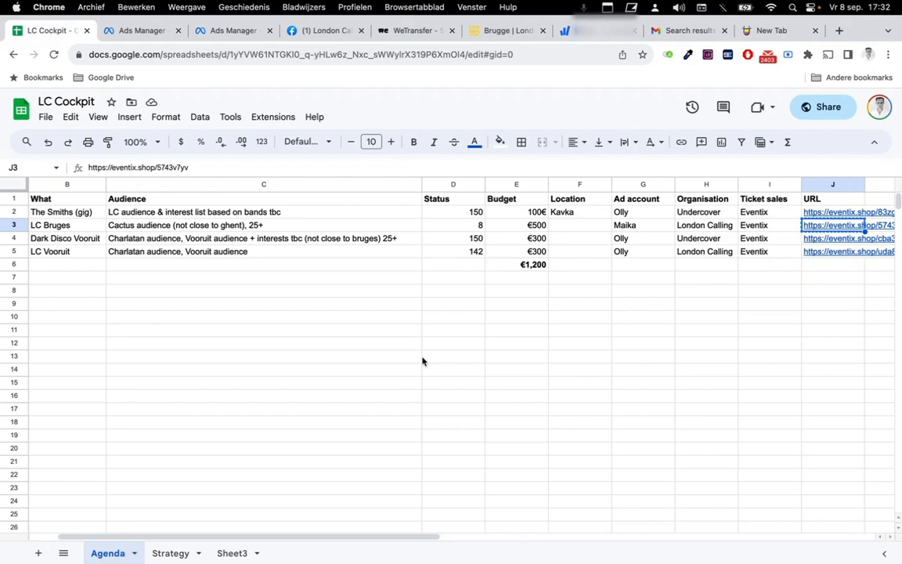
{"action": "left_click", "coordinate": [169, 554]}
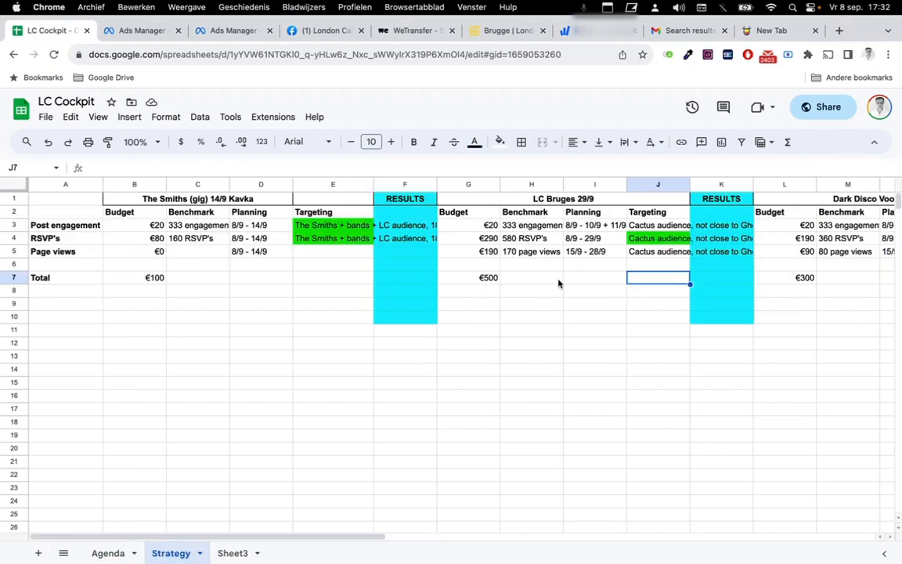
{"action": "double_click", "coordinate": [663, 239]}
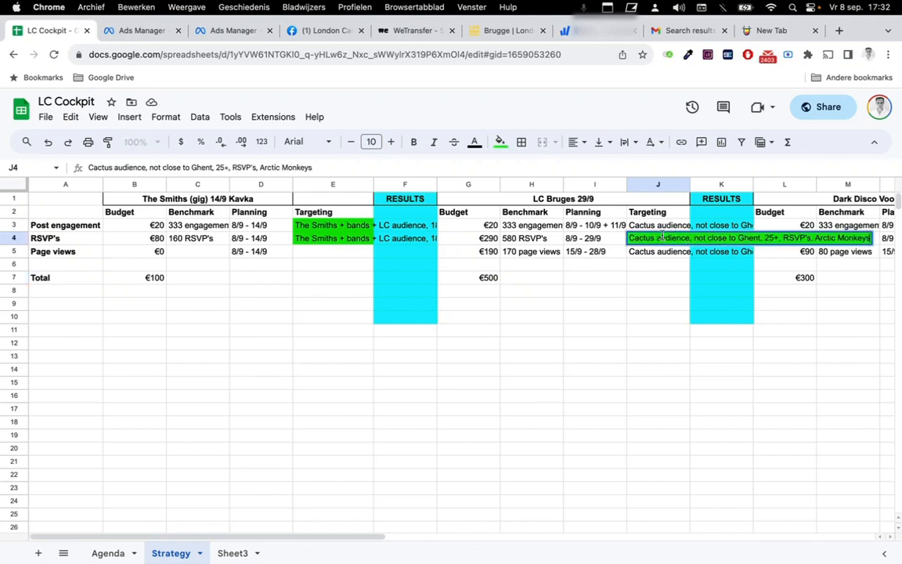
{"action": "double_click", "coordinate": [654, 251]}
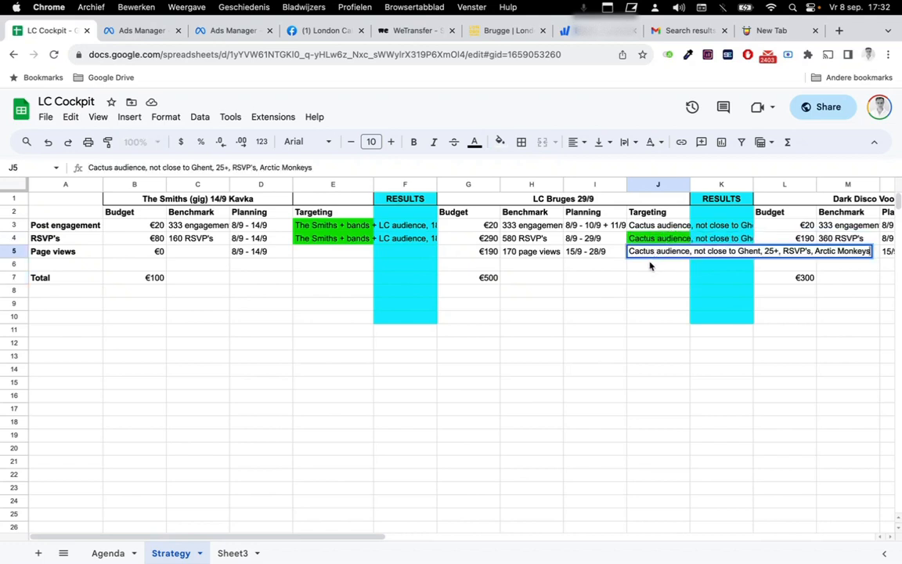
{"action": "key", "text": "Return"}
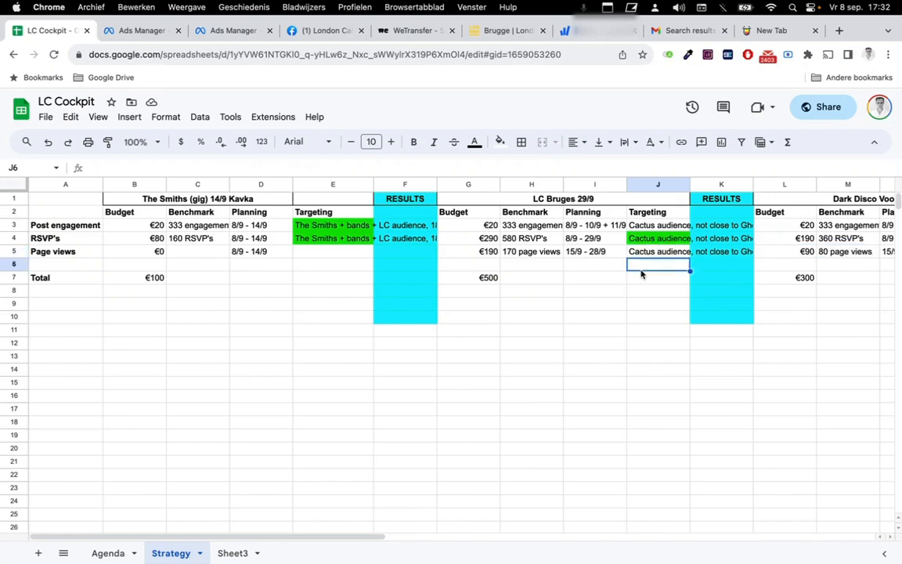
Return to Ads Manager and rename the duplicated Cactus-people ad set as Interests-Arcticmonkeys-Bands.
{"action": "left_click", "coordinate": [233, 31]}
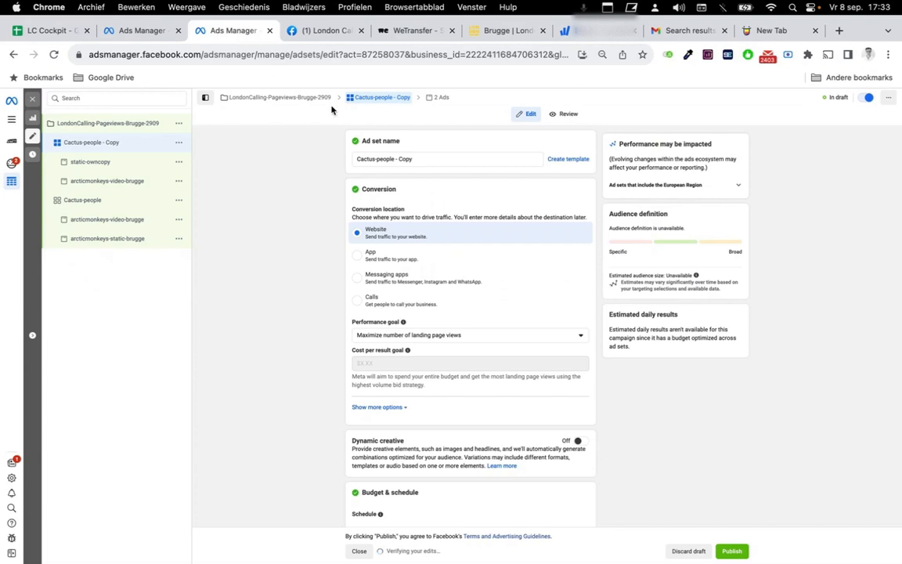
{"action": "triple_click", "coordinate": [399, 159]}
{"action": "type", "text": "Interests"}
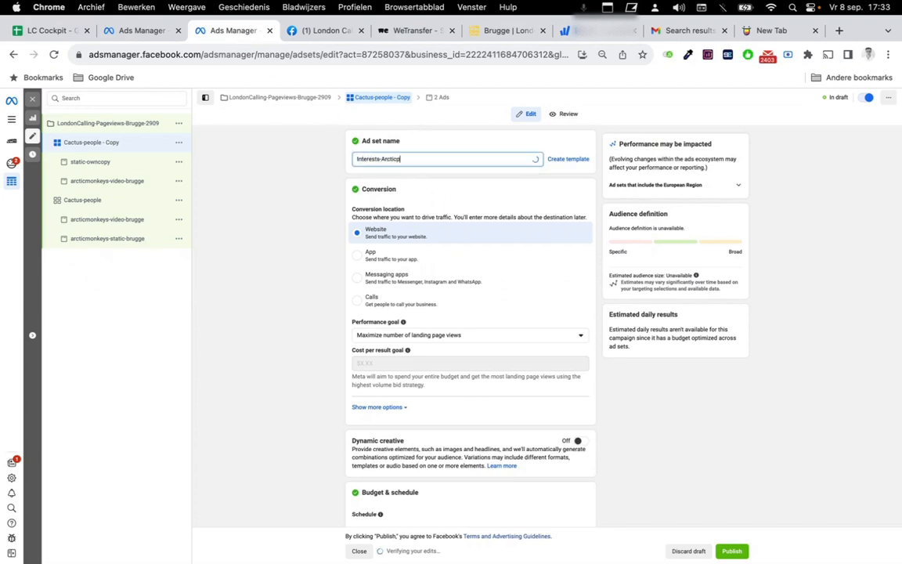
{"action": "type", "text": "-Arcticmonkeys-related"}
Remove all the Cactus custom audiences from the Interests-Arcticmonkeys-Bands ad set.
{"action": "scroll", "coordinate": [281, 322], "scroll_direction": "down", "scroll_amount": 3}
{"action": "scroll", "coordinate": [282, 329], "scroll_direction": "down", "scroll_amount": 2}
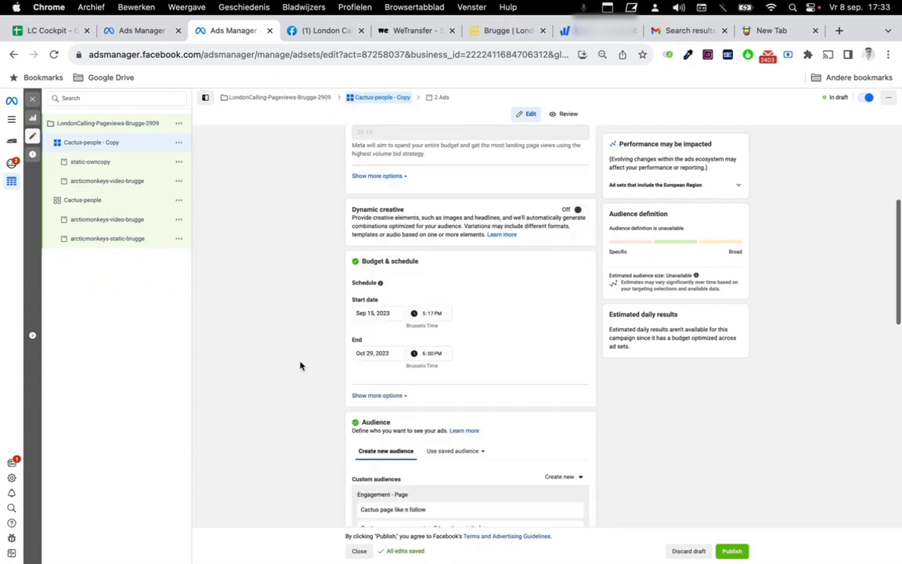
{"action": "scroll", "coordinate": [305, 378], "scroll_direction": "down", "scroll_amount": 5}
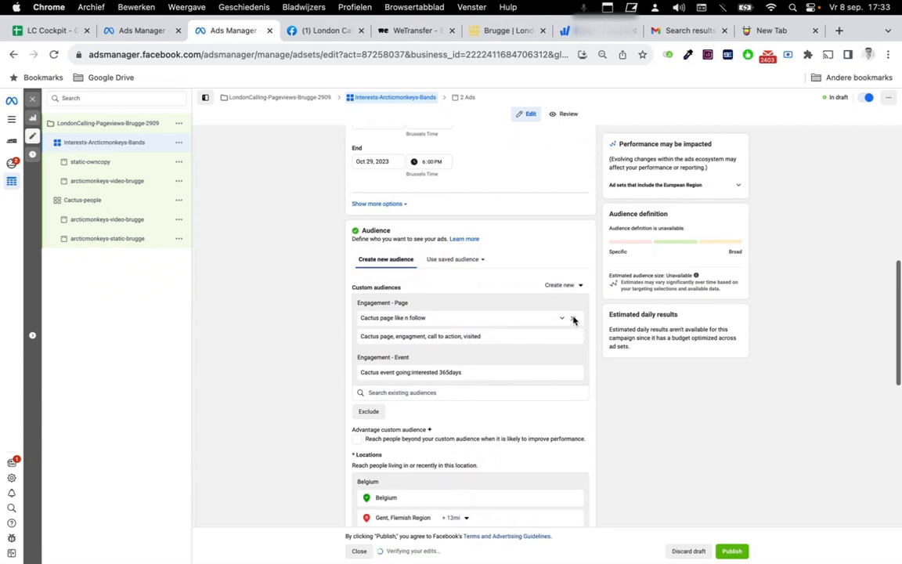
{"action": "left_click", "coordinate": [573, 320]}
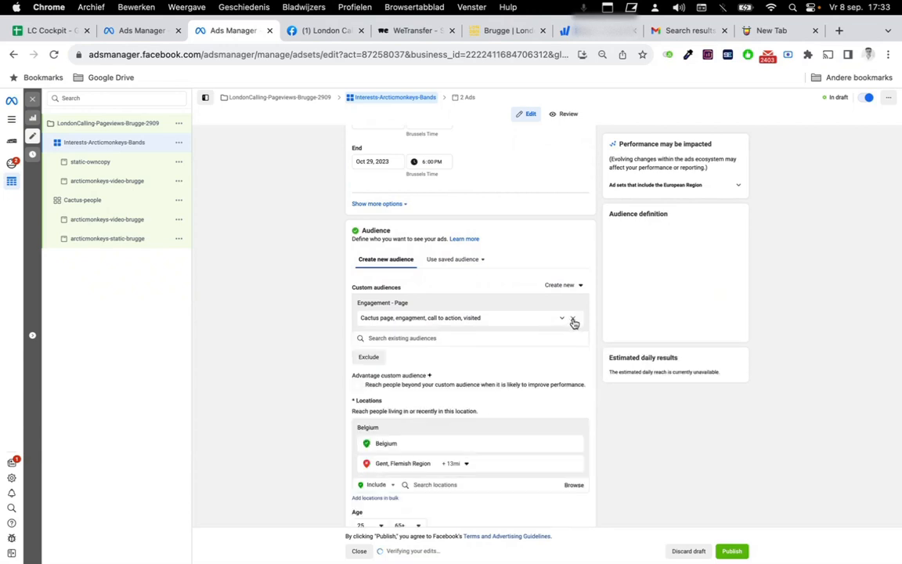
{"action": "left_click", "coordinate": [574, 321]}
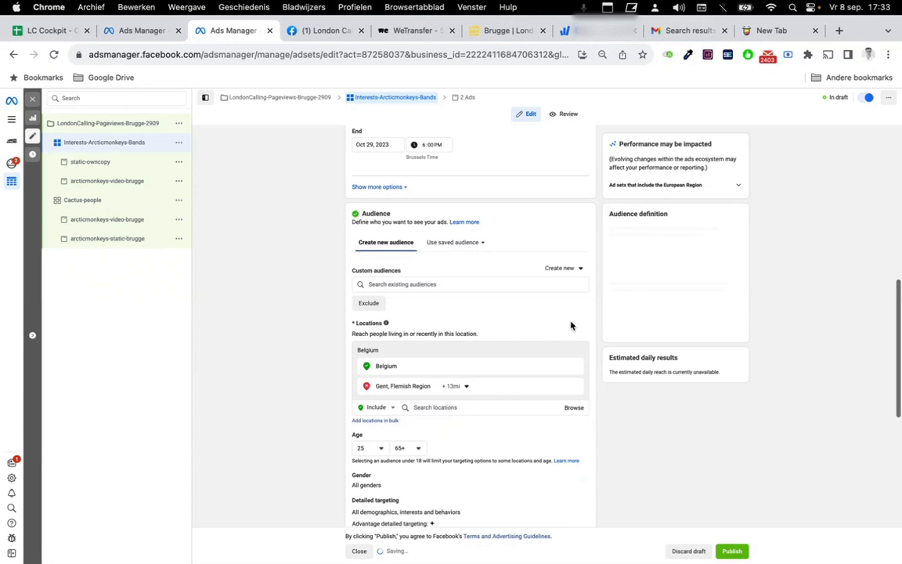
Add the interest Arctic Monkeys (band) to the ad set's detailed targeting.
{"action": "scroll", "coordinate": [392, 352], "scroll_direction": "down", "scroll_amount": 1}
{"action": "scroll", "coordinate": [268, 373], "scroll_direction": "down", "scroll_amount": 3}
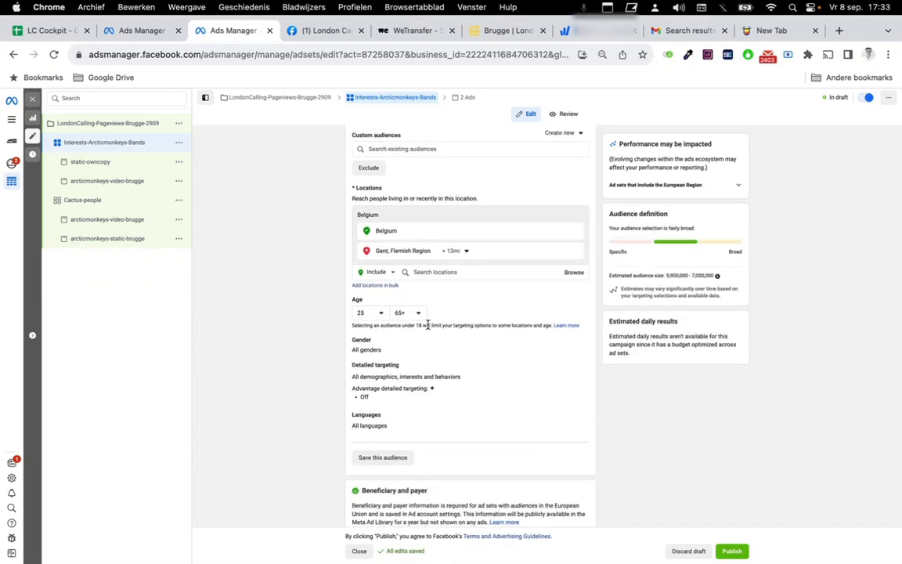
{"action": "scroll", "coordinate": [428, 325], "scroll_direction": "down", "scroll_amount": 1}
{"action": "left_click", "coordinate": [579, 357]}
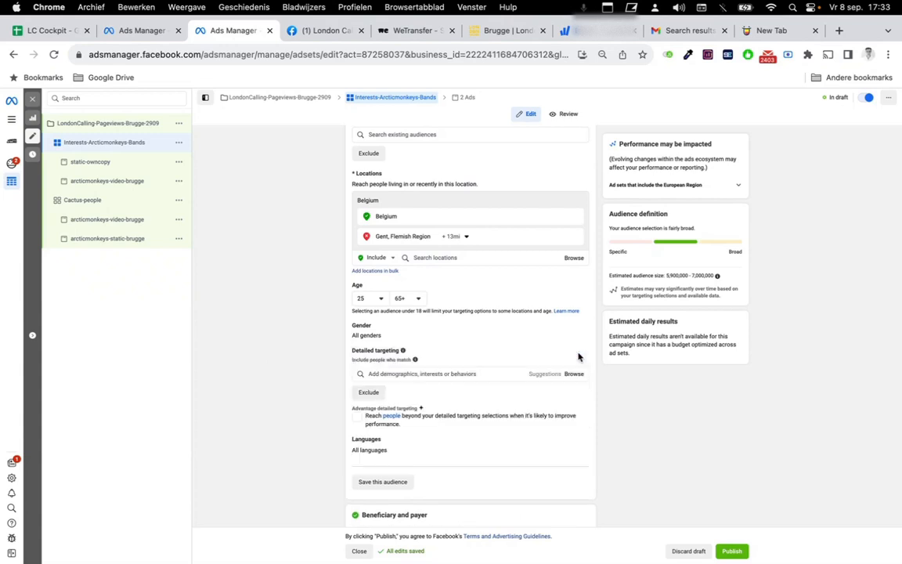
{"action": "left_click", "coordinate": [486, 374]}
{"action": "scroll", "coordinate": [297, 337], "scroll_direction": "down", "scroll_amount": 2}
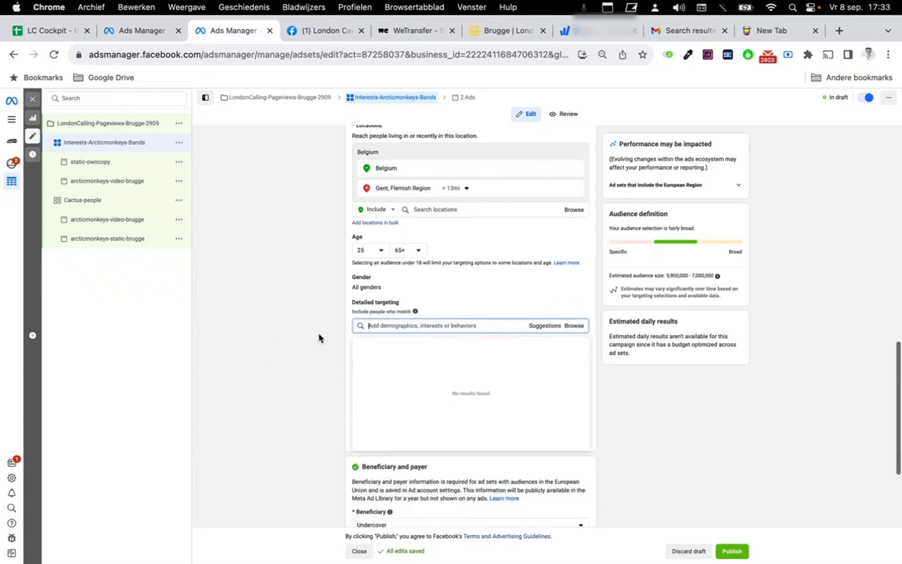
{"action": "left_click", "coordinate": [307, 349]}
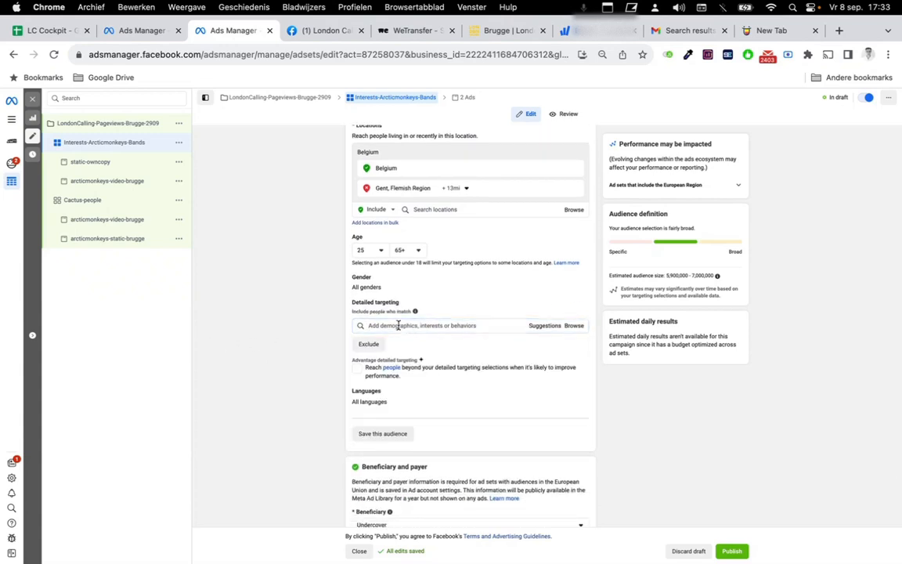
{"action": "left_click", "coordinate": [398, 326]}
{"action": "type", "text": "arctic"}
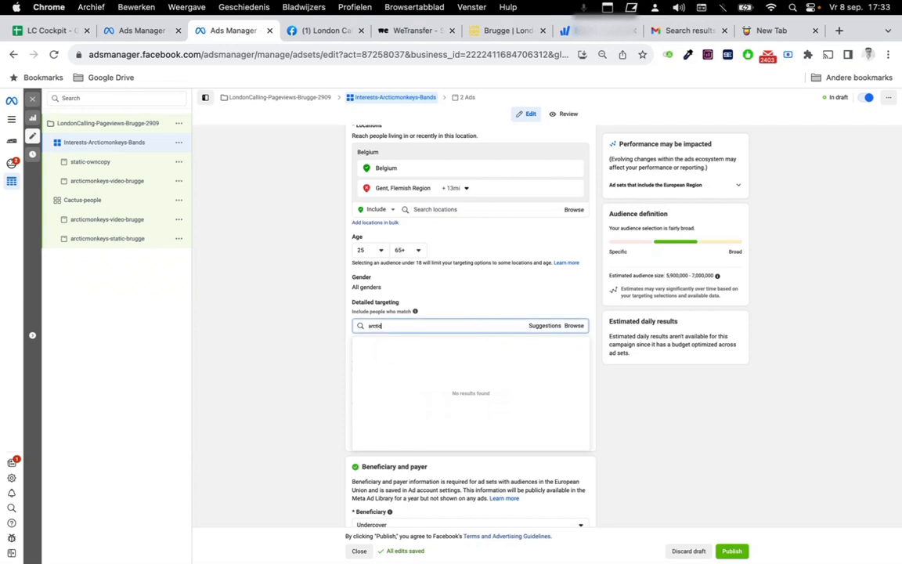
{"action": "mouse_move", "coordinate": [418, 314]}
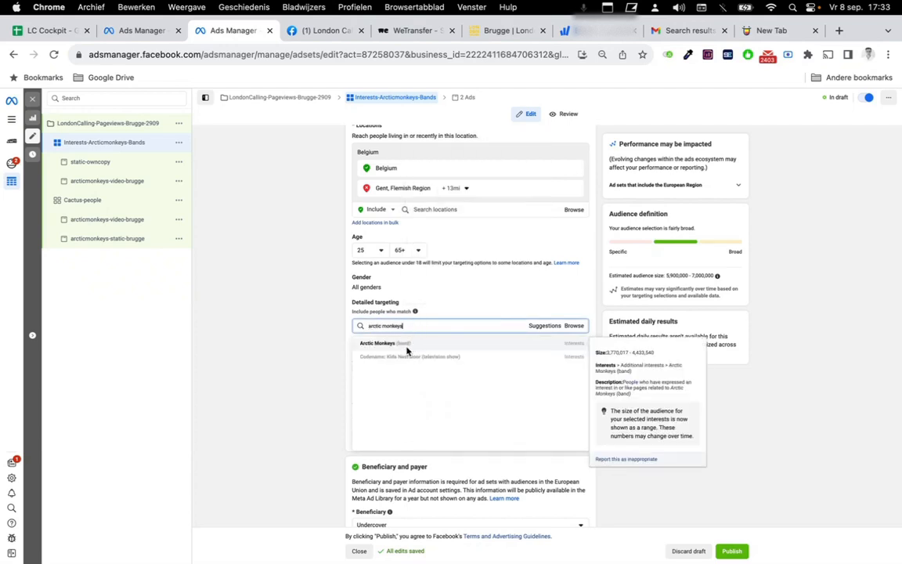
{"action": "left_click", "coordinate": [407, 350]}
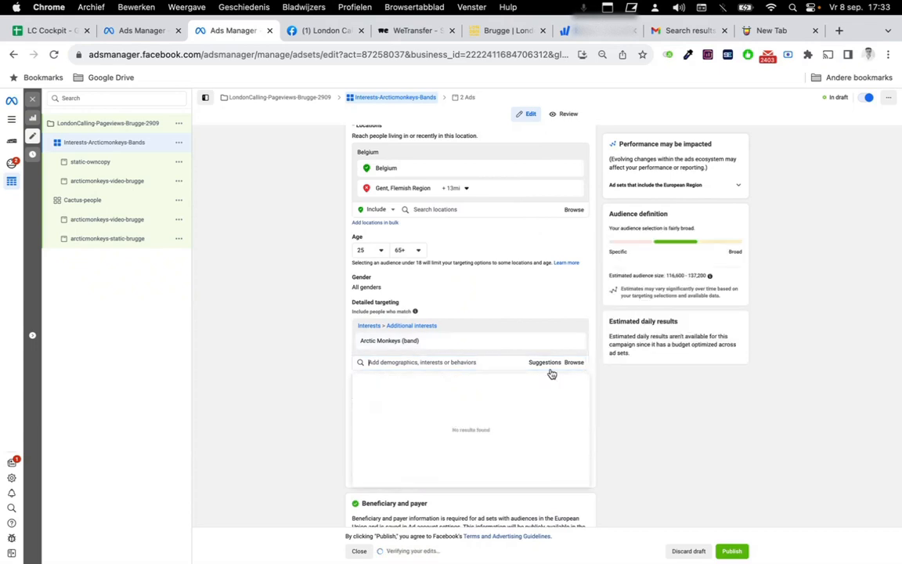
{"action": "left_click", "coordinate": [294, 299]}
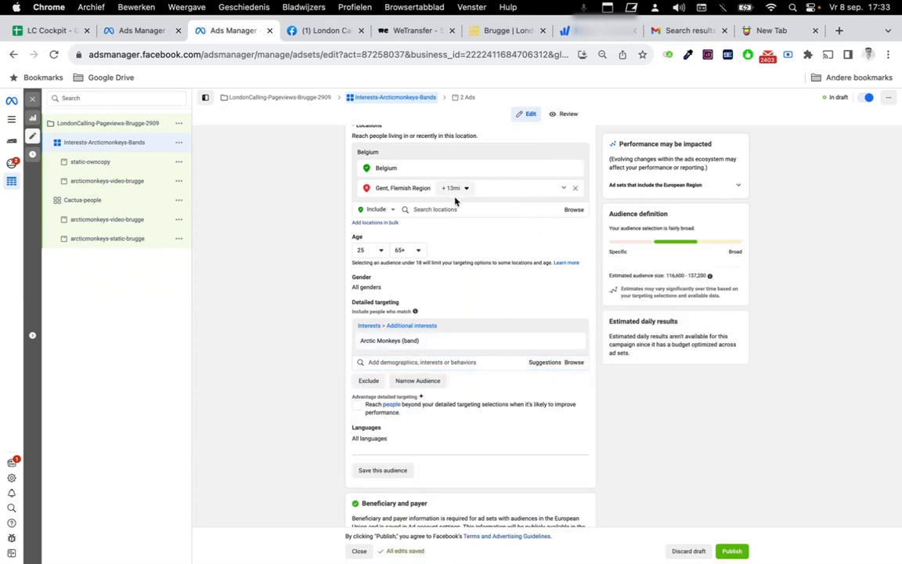
Include Brugge, Flemish Region as the audience location in place of Belgium, with a radius of 15 mi.
{"action": "left_click", "coordinate": [443, 211]}
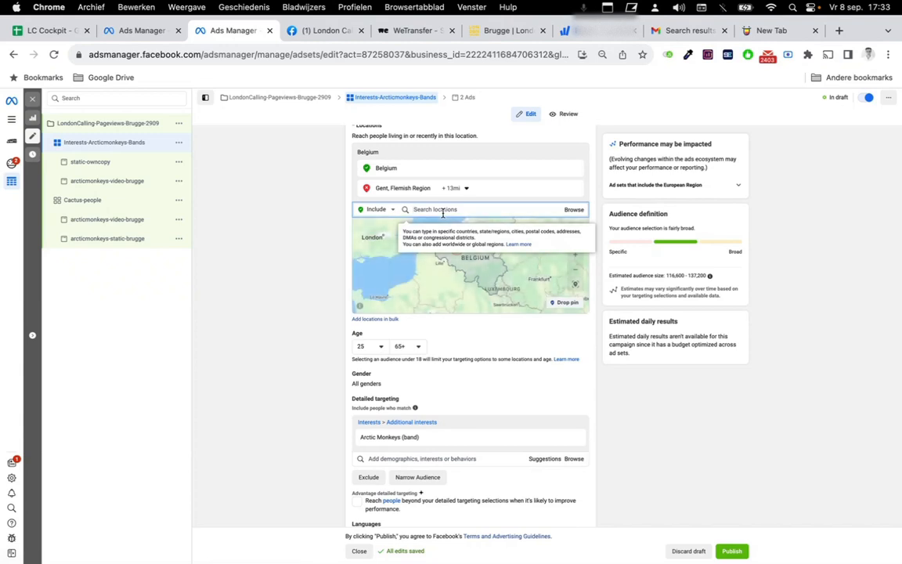
{"action": "type", "text": "brugge"}
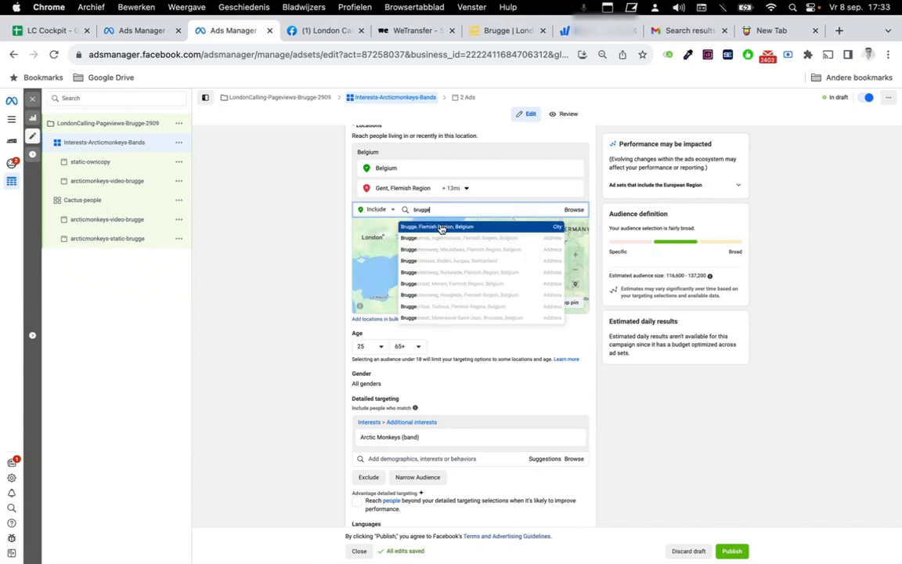
{"action": "left_click", "coordinate": [441, 227]}
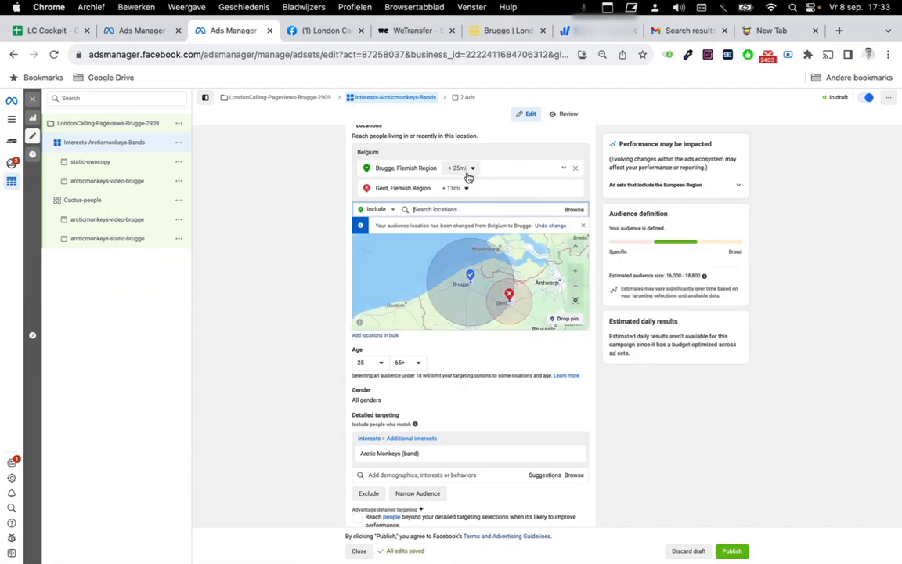
{"action": "left_click", "coordinate": [466, 171]}
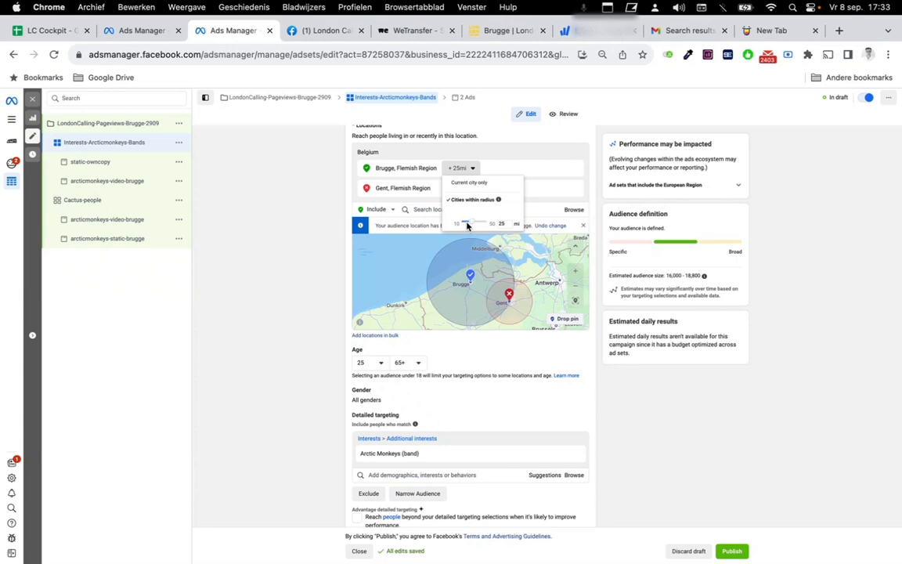
{"action": "left_click_drag", "start_coordinate": [472, 222], "coordinate": [469, 223]}
{"action": "left_click", "coordinate": [480, 245]}
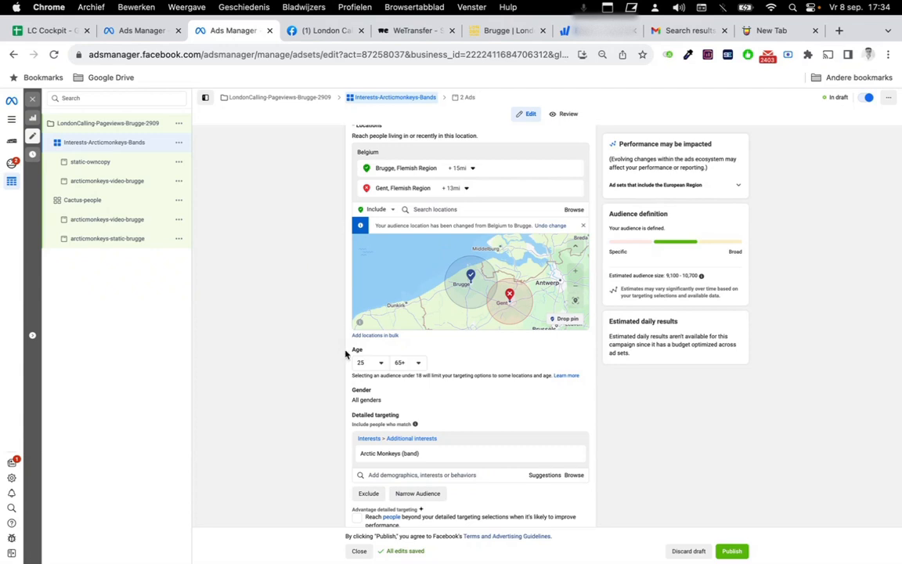
Enable Advantage detailed targeting to reach people beyond the selected Arctic Monkeys interest.
{"action": "scroll", "coordinate": [349, 345], "scroll_direction": "down", "scroll_amount": 1}
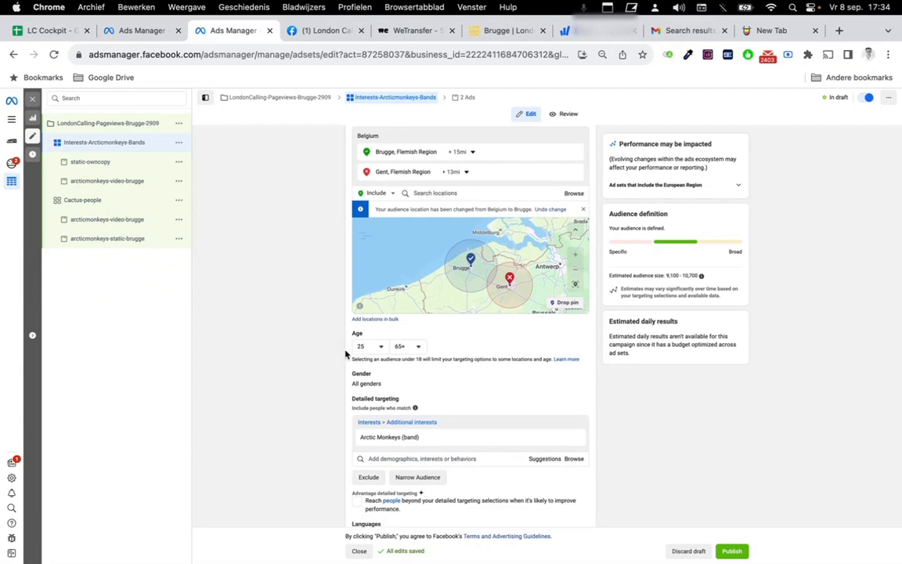
{"action": "left_click", "coordinate": [357, 500]}
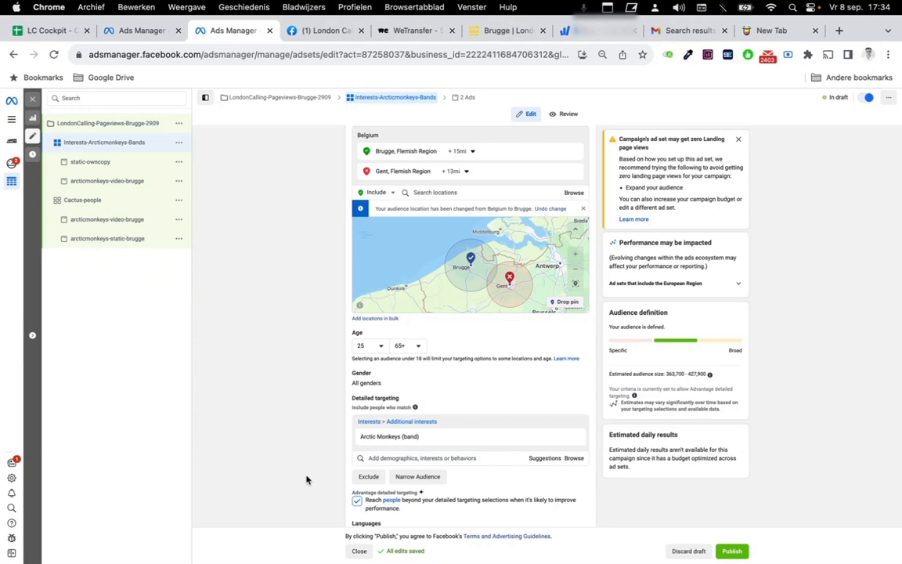
Look over the remaining ad set settings and publish the LondonCalling-Pageviews-Brugge-2909 campaign with its ad sets and ads.
{"action": "scroll", "coordinate": [307, 480], "scroll_direction": "down", "scroll_amount": 5}
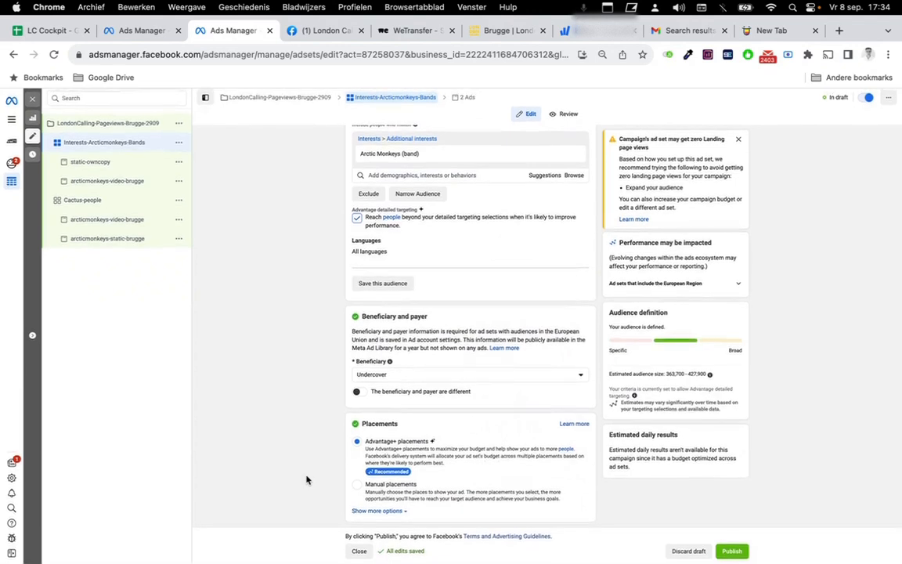
{"action": "scroll", "coordinate": [306, 479], "scroll_direction": "up", "scroll_amount": 1}
{"action": "scroll", "coordinate": [307, 479], "scroll_direction": "down", "scroll_amount": 1}
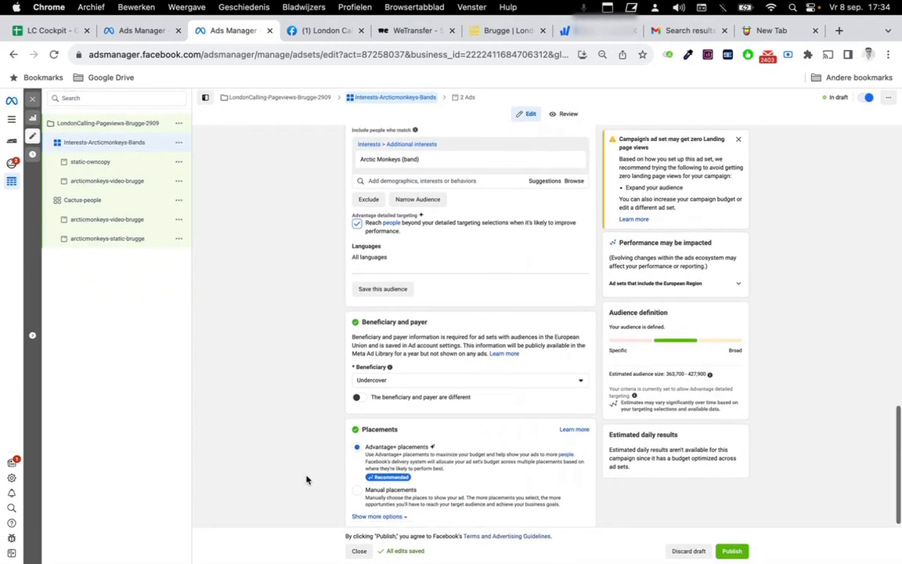
{"action": "scroll", "coordinate": [307, 479], "scroll_direction": "up", "scroll_amount": 10}
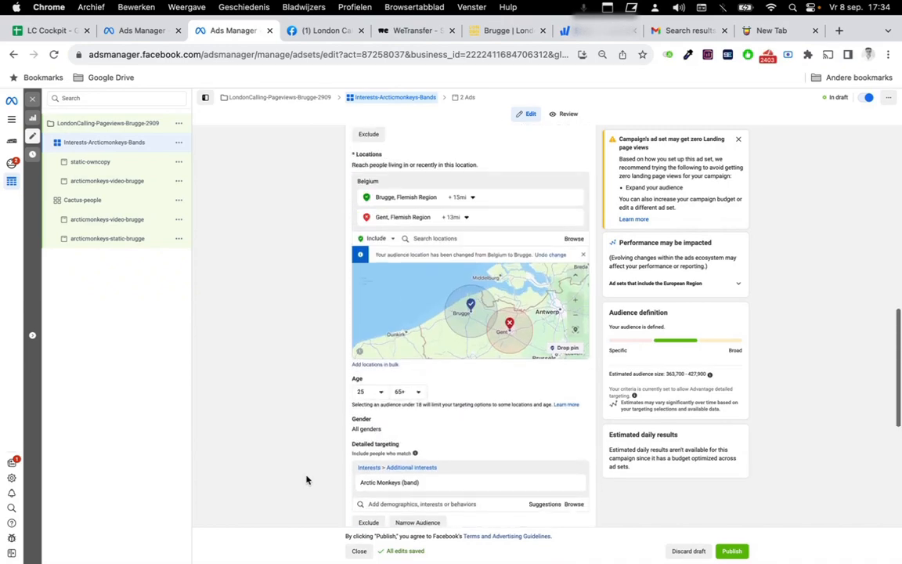
{"action": "scroll", "coordinate": [306, 480], "scroll_direction": "up", "scroll_amount": 5}
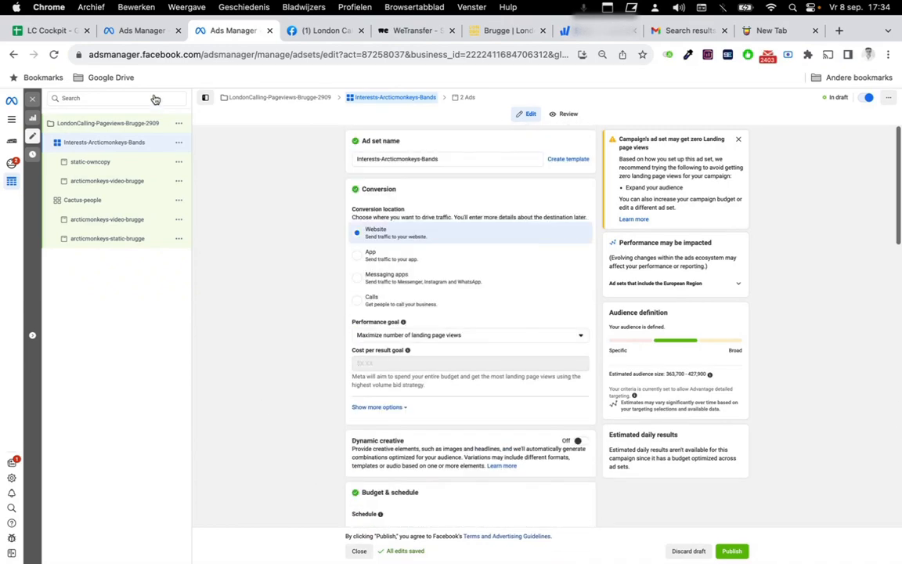
{"action": "left_click", "coordinate": [130, 125]}
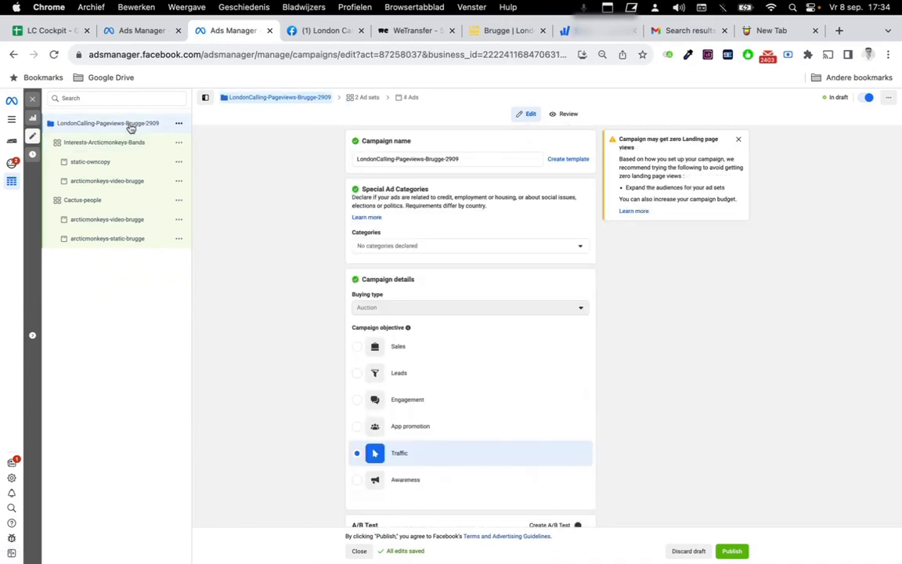
{"action": "left_click", "coordinate": [730, 552]}
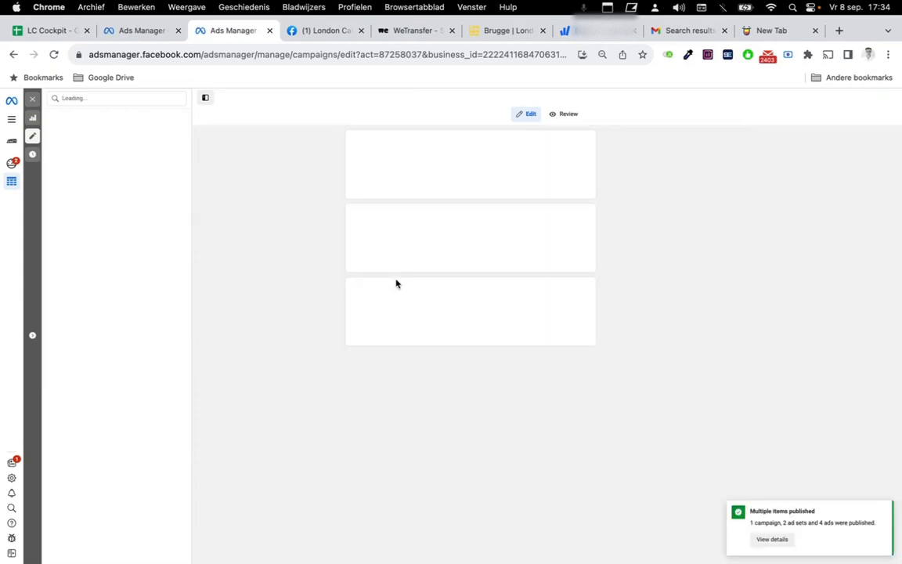
Switch to the LC Cockpit spreadsheet and fill the LC Bruges page views targeting cell J5 with green.
{"action": "left_click", "coordinate": [47, 31]}
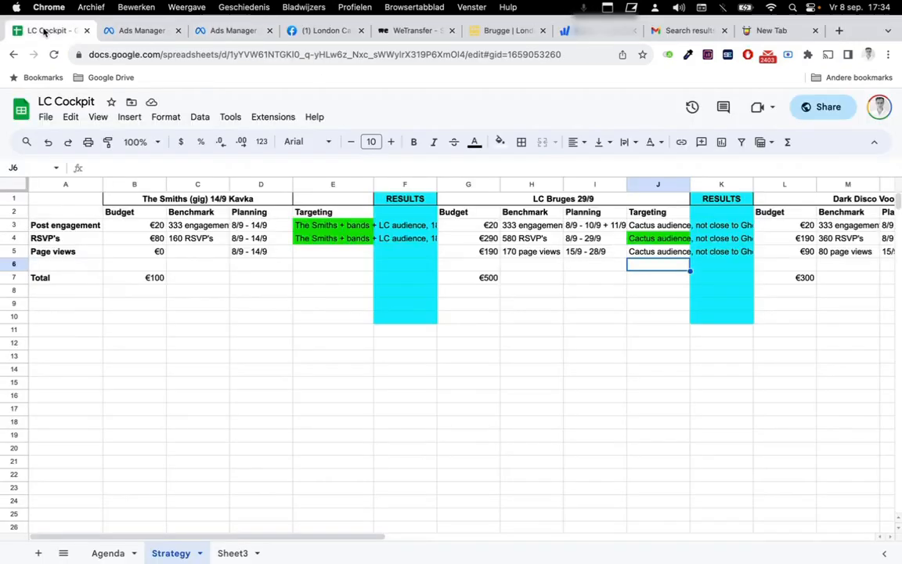
{"action": "left_click", "coordinate": [660, 253]}
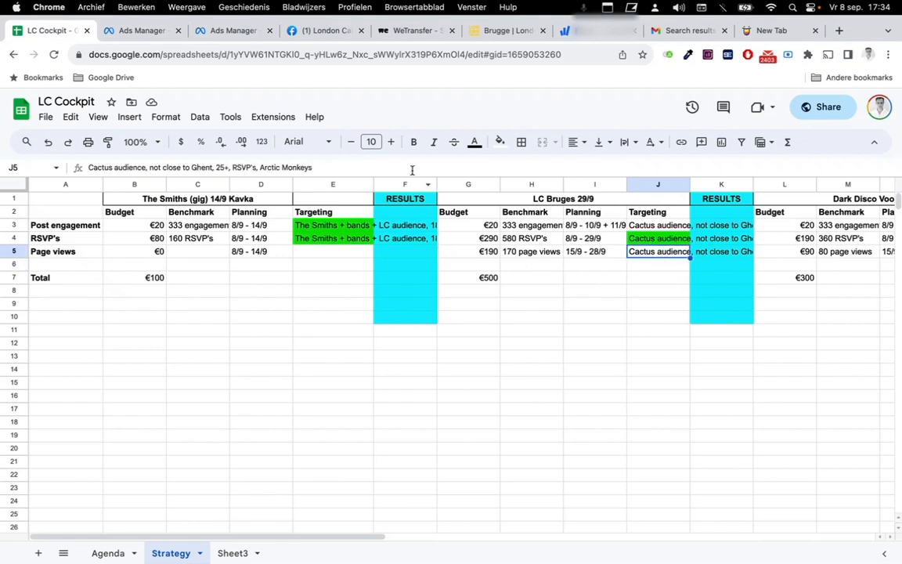
{"action": "left_click", "coordinate": [500, 142]}
{"action": "left_click", "coordinate": [559, 200]}
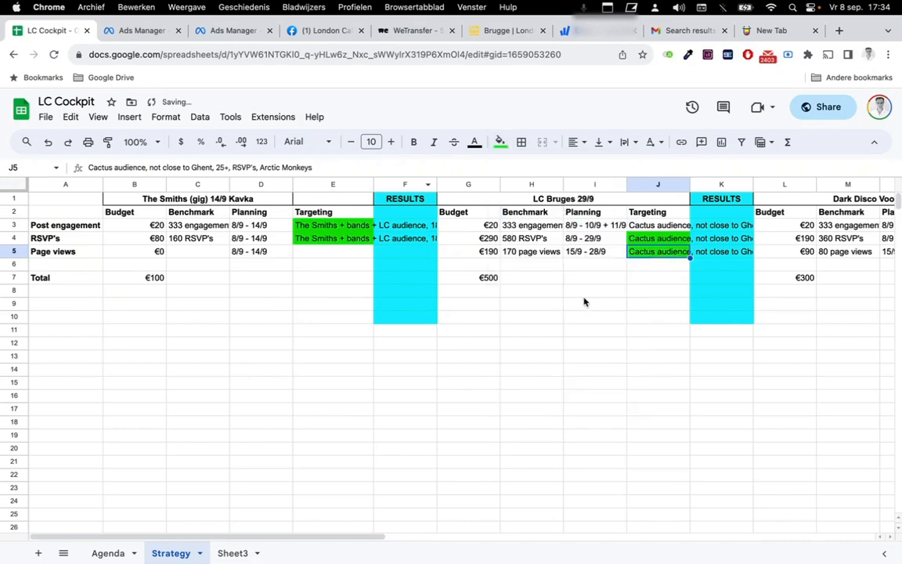
Look over the Strategy sheet's event plans, the London Calling Brugge event and ticket pages, and the Eventix orders overview.
{"action": "left_click", "coordinate": [584, 301]}
{"action": "scroll", "coordinate": [584, 303], "scroll_direction": "right", "scroll_amount": 5}
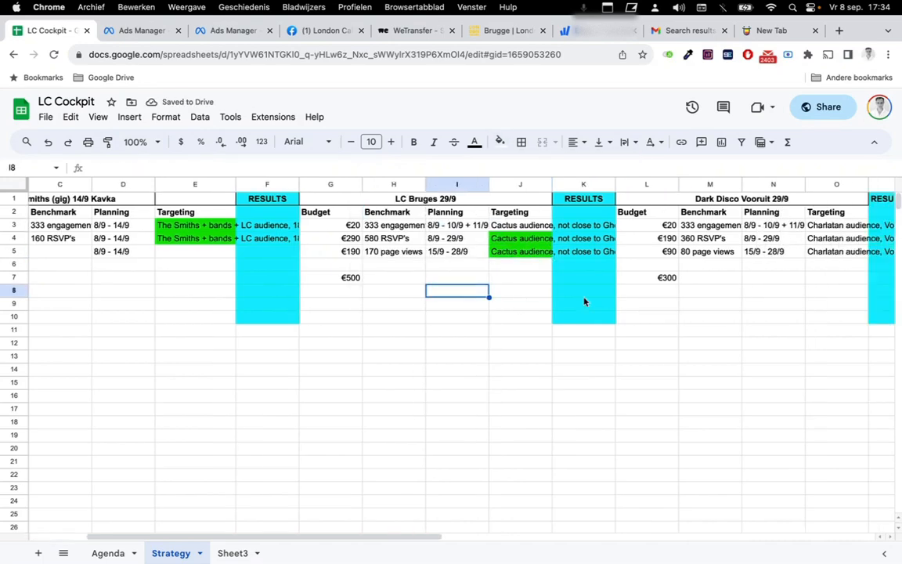
{"action": "scroll", "coordinate": [584, 303], "scroll_direction": "left", "scroll_amount": 5}
{"action": "left_click", "coordinate": [328, 30]}
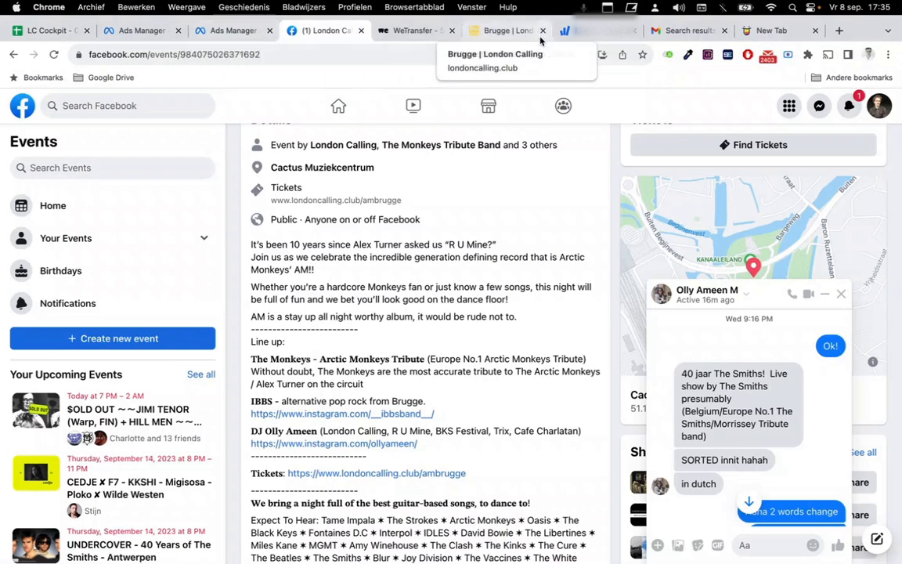
{"action": "left_click", "coordinate": [472, 33]}
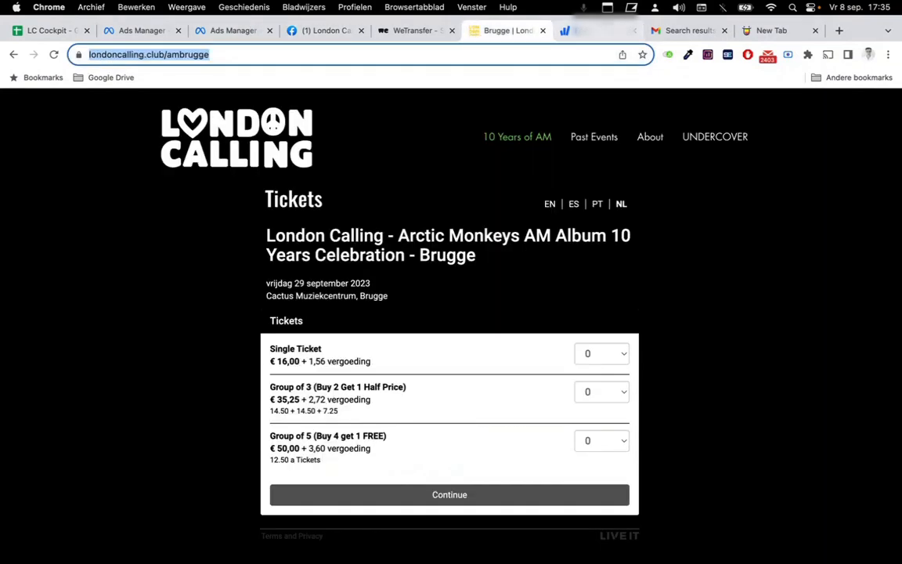
{"action": "key", "text": "ctrl+Tab"}
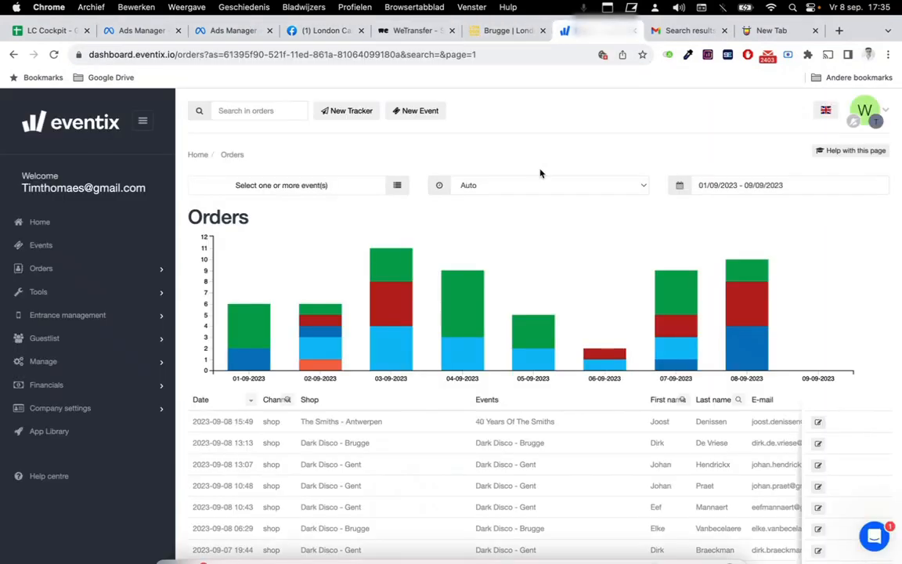
{"action": "key", "text": "ctrl+Up"}
{"action": "left_click", "coordinate": [532, 43]}
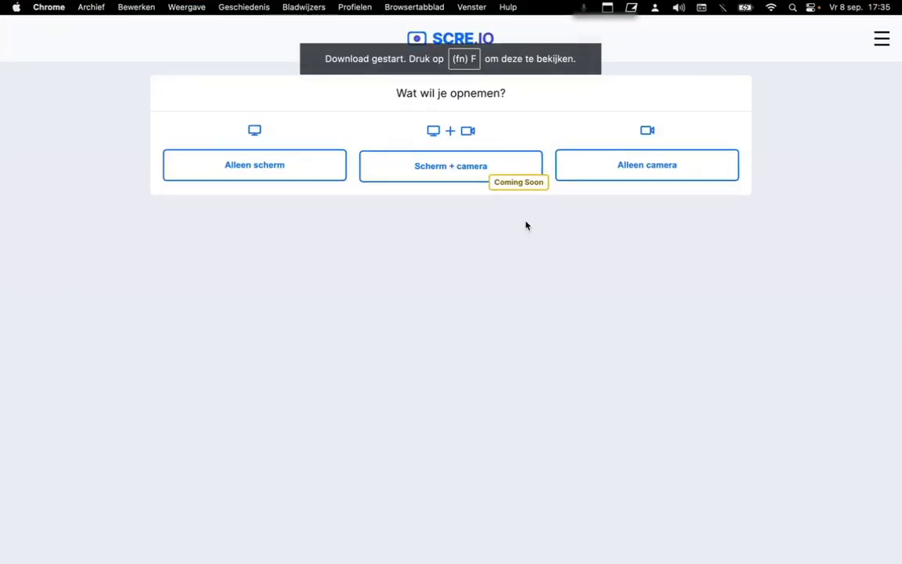
{"action": "key", "text": "ctrl+Up"}
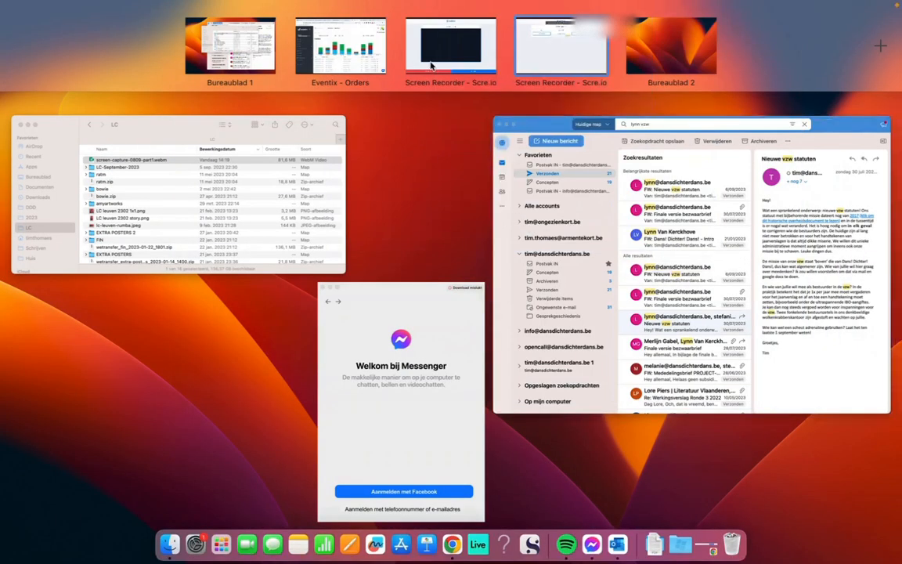
{"action": "left_click", "coordinate": [430, 43]}
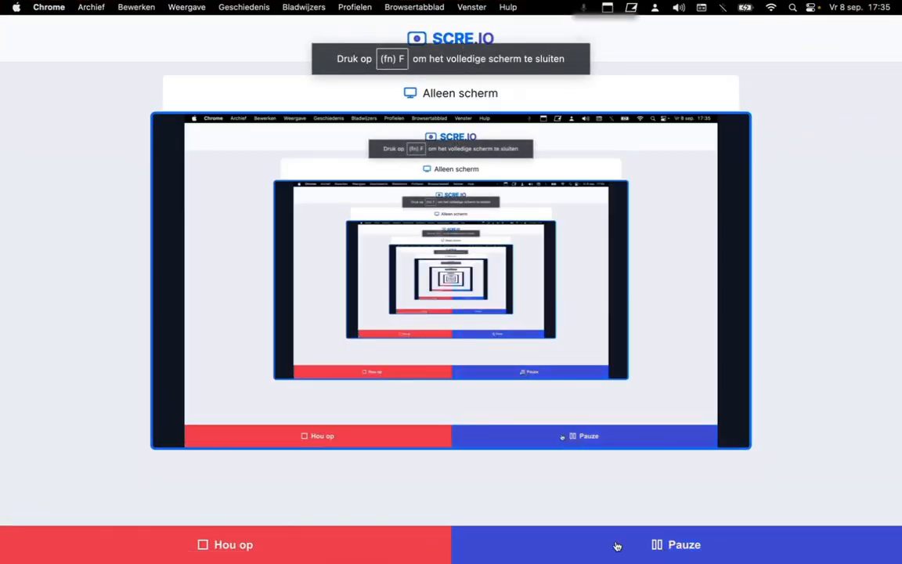